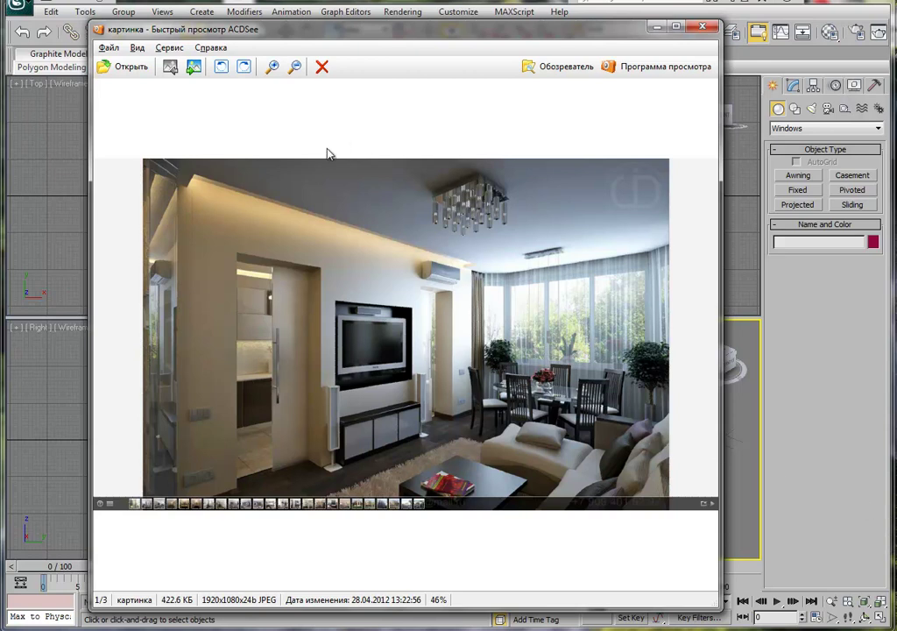
Show the second reference render (image 2 of 3) in ACDSee, then minimize the viewer.
click(193, 68)
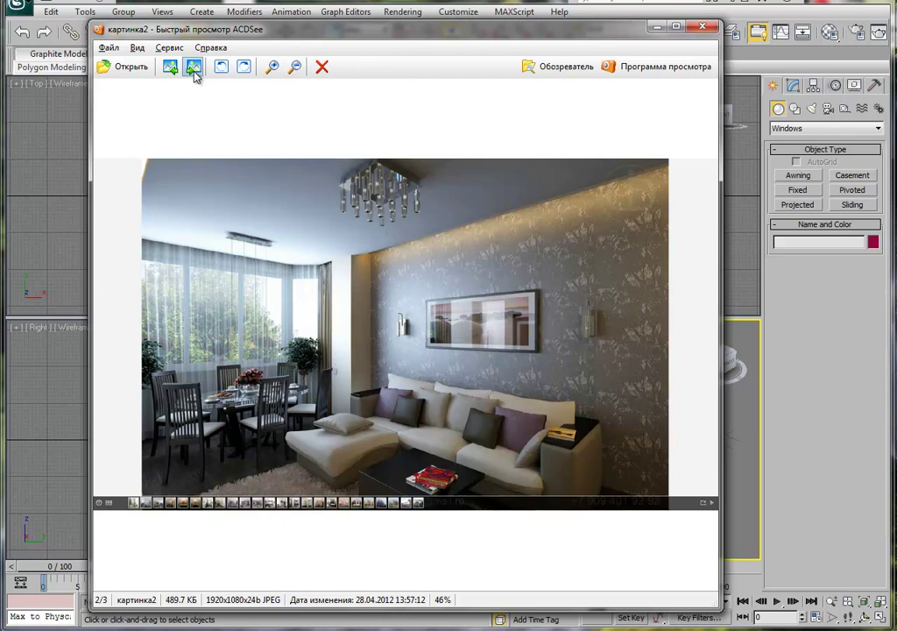
click(654, 27)
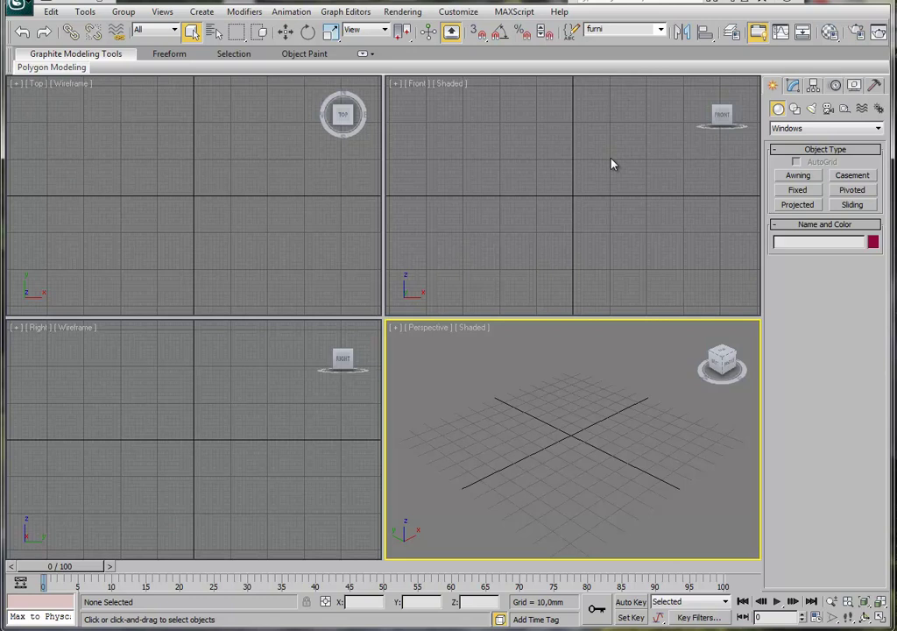
Maximize the Top viewport with Alt+W and activate the Line spline tool.
click(167, 169)
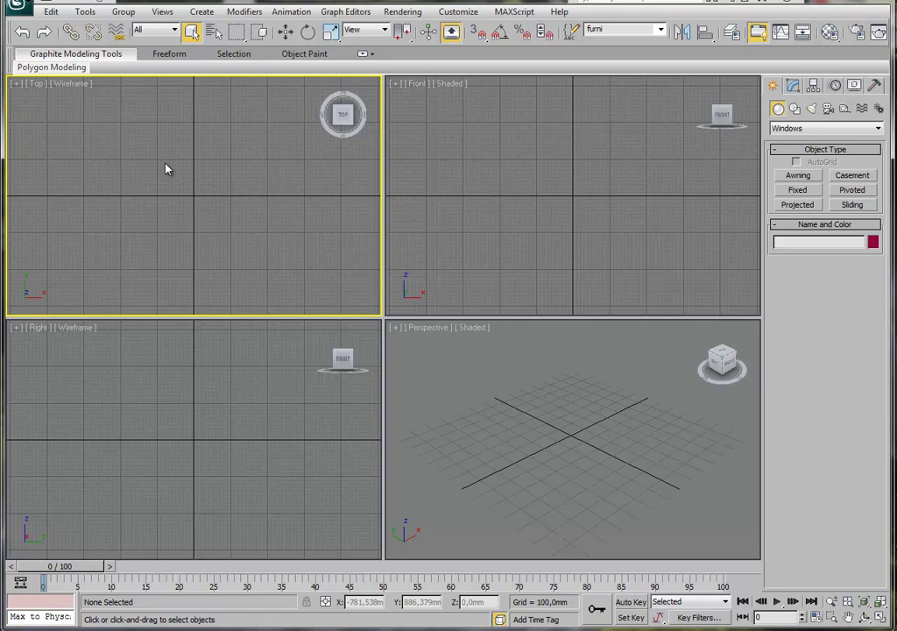
key(alt+w)
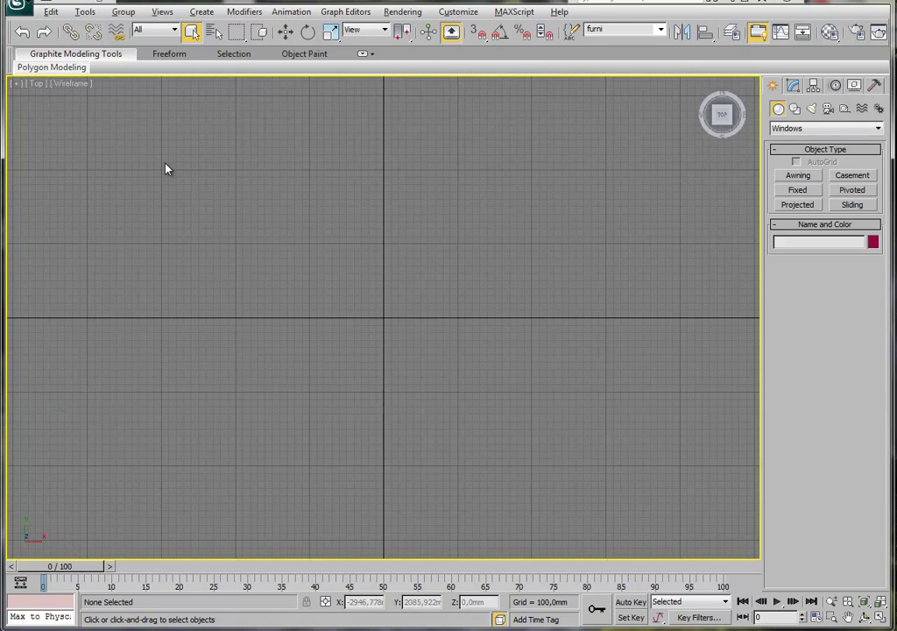
click(795, 109)
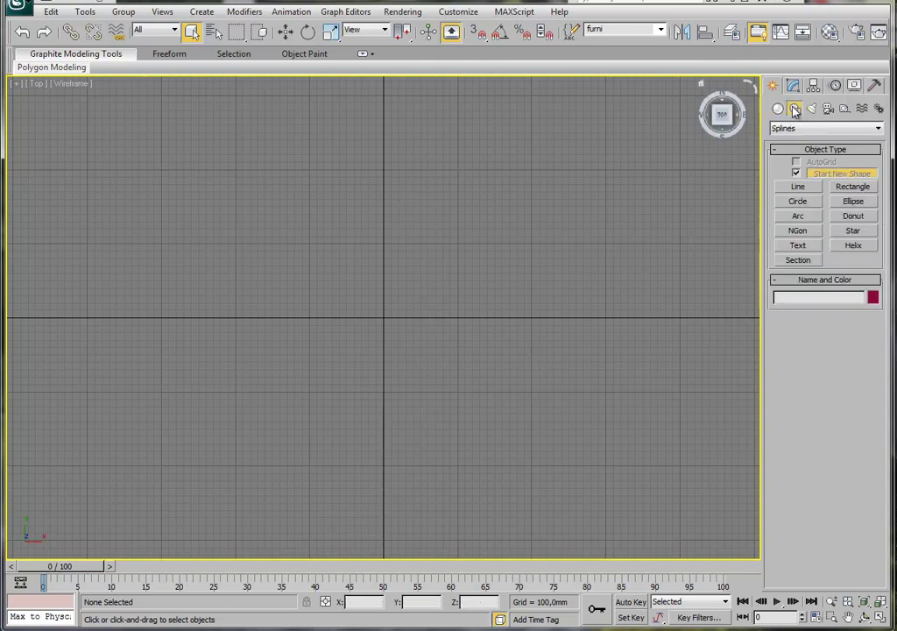
click(798, 188)
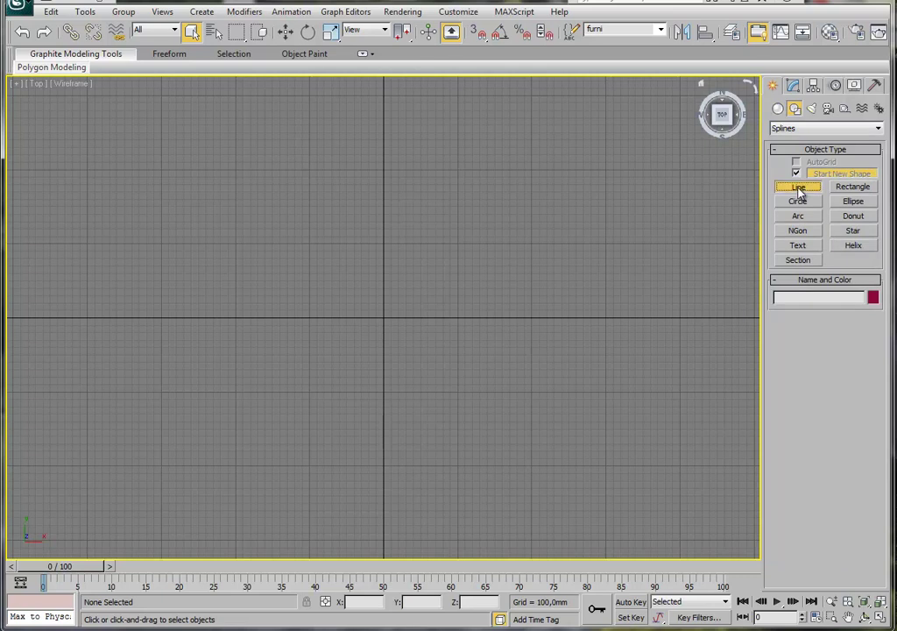
Draw Line001 as an open six-vertex spline outlining the room walls in Top view.
click(561, 261)
click(358, 180)
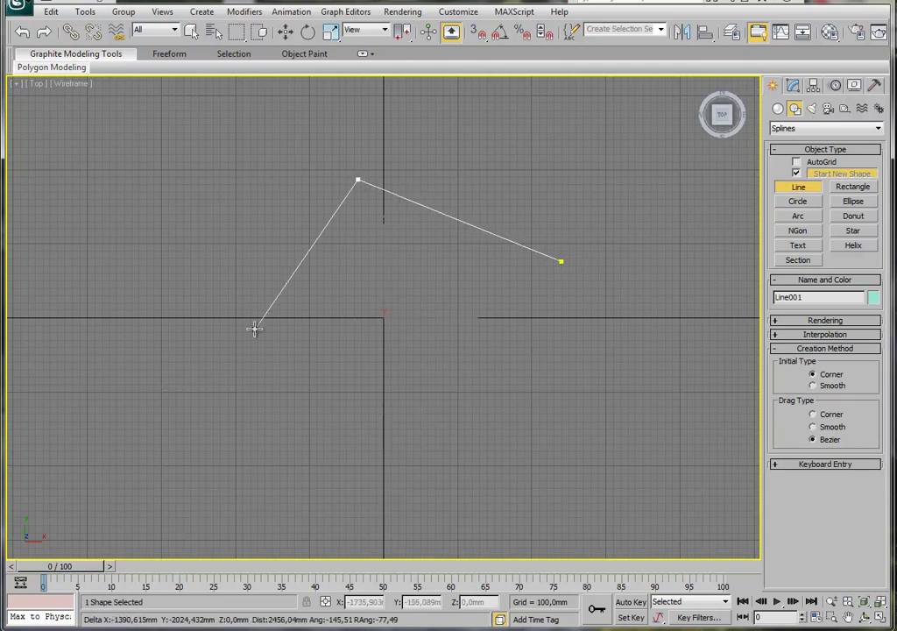
click(243, 365)
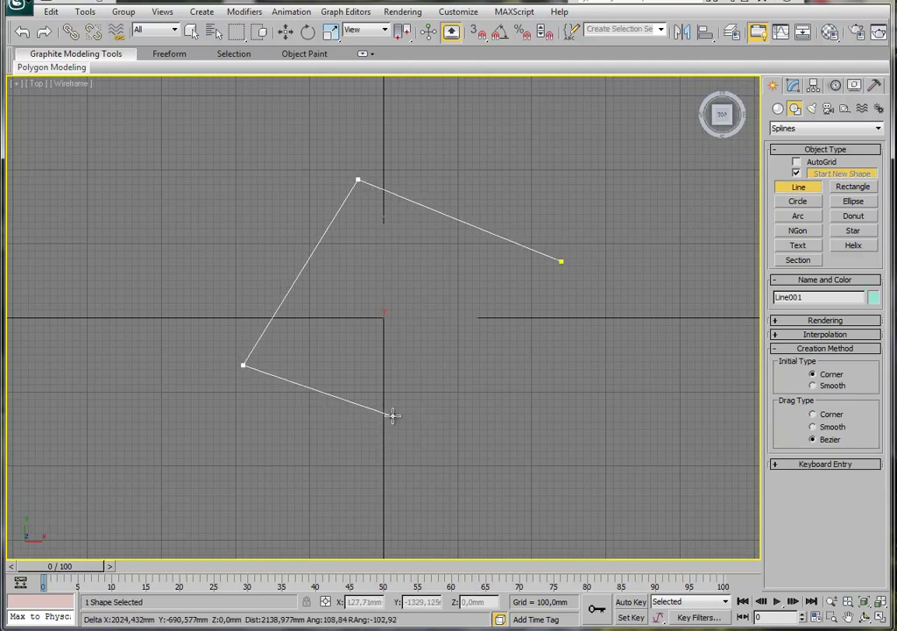
click(404, 428)
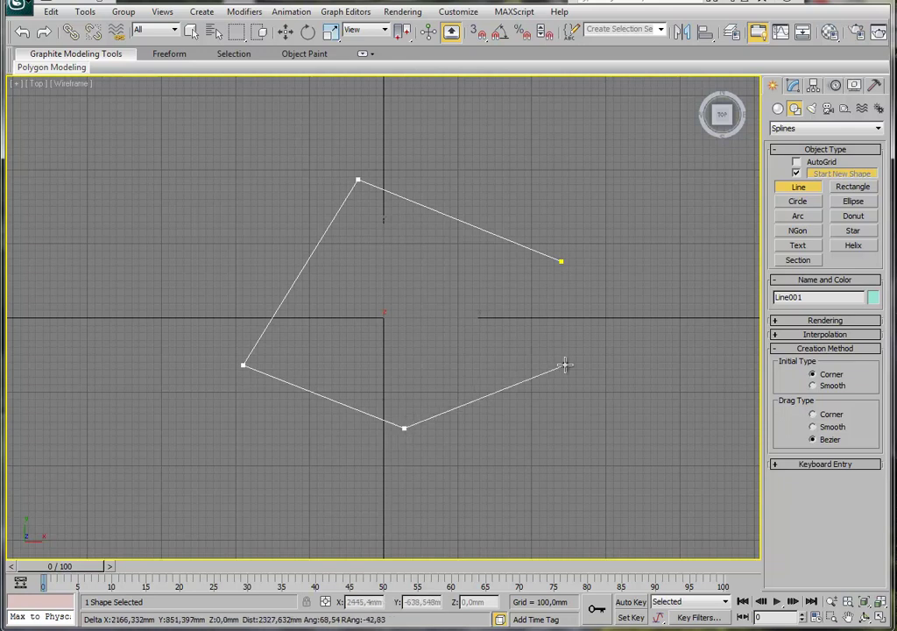
click(593, 364)
click(636, 298)
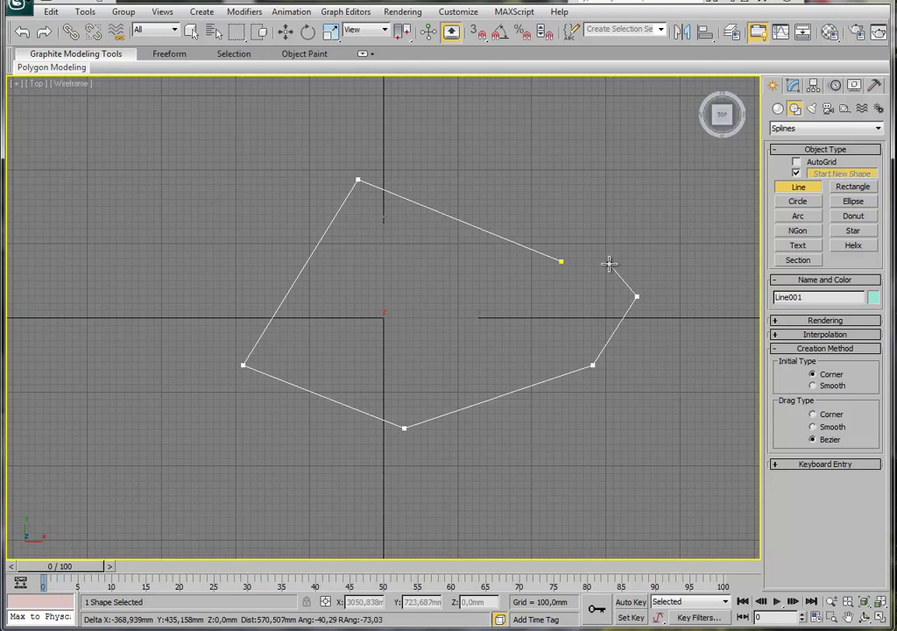
right_click(609, 263)
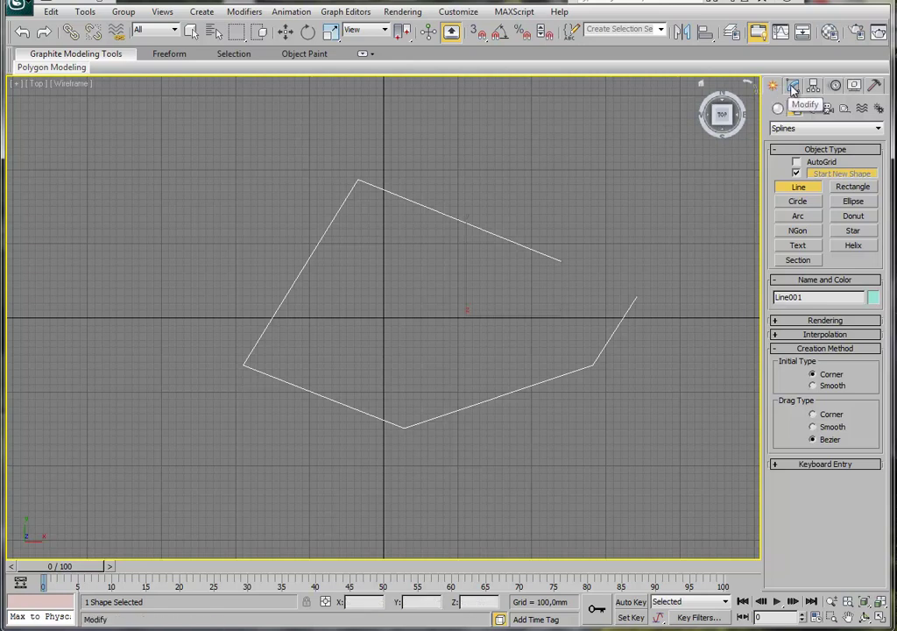
Put Line001 into Vertex sub-object editing in the Modify panel, adding no modifier.
click(793, 88)
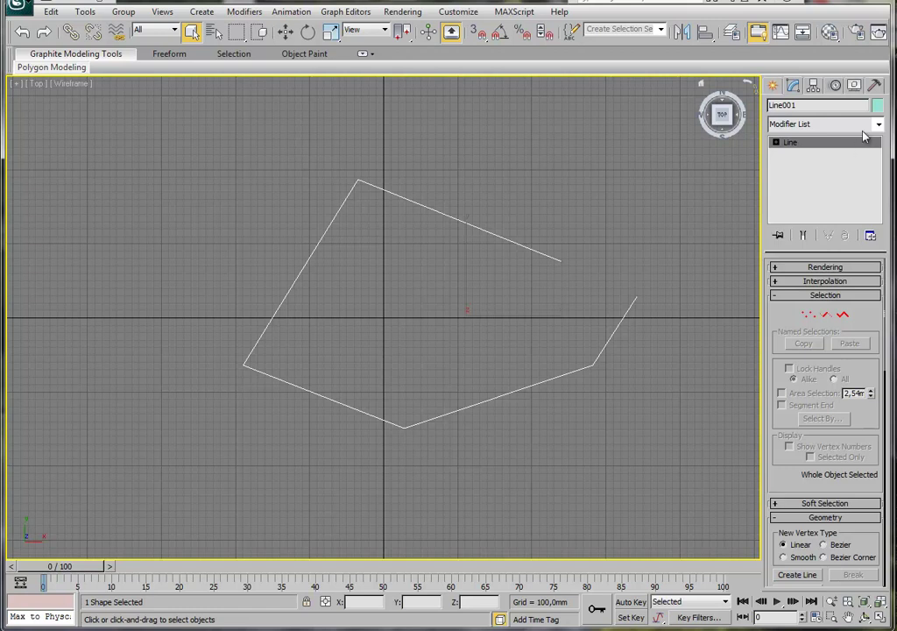
click(879, 125)
mouse_move(878, 154)
mouse_down()
mouse_move(872, 399)
mouse_move(878, 147)
mouse_up()
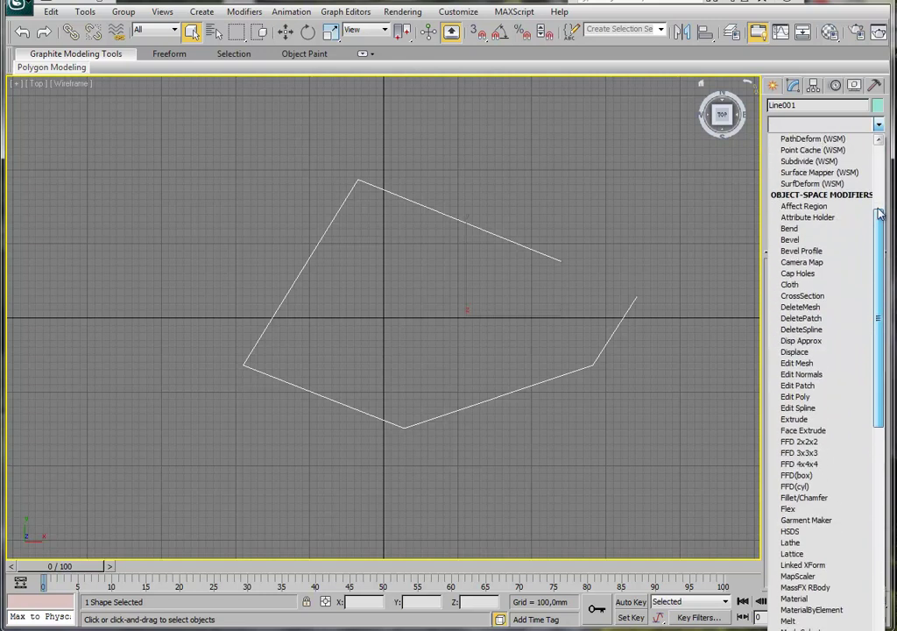
click(878, 124)
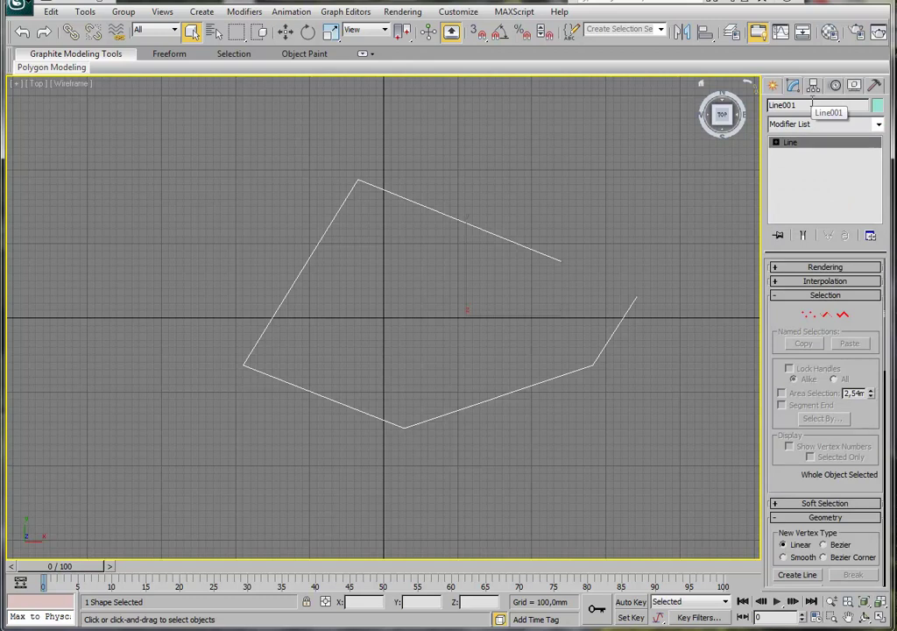
click(776, 143)
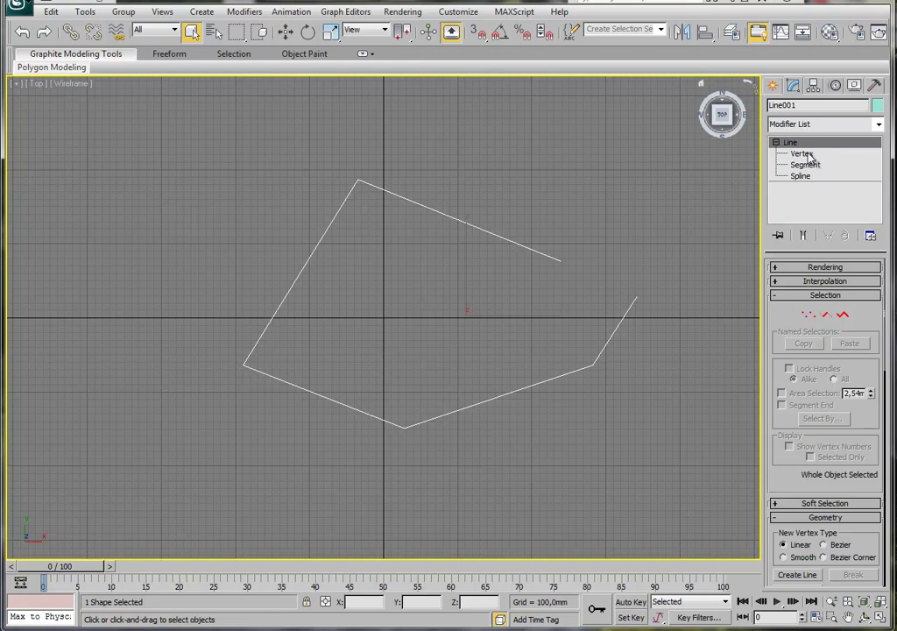
click(814, 156)
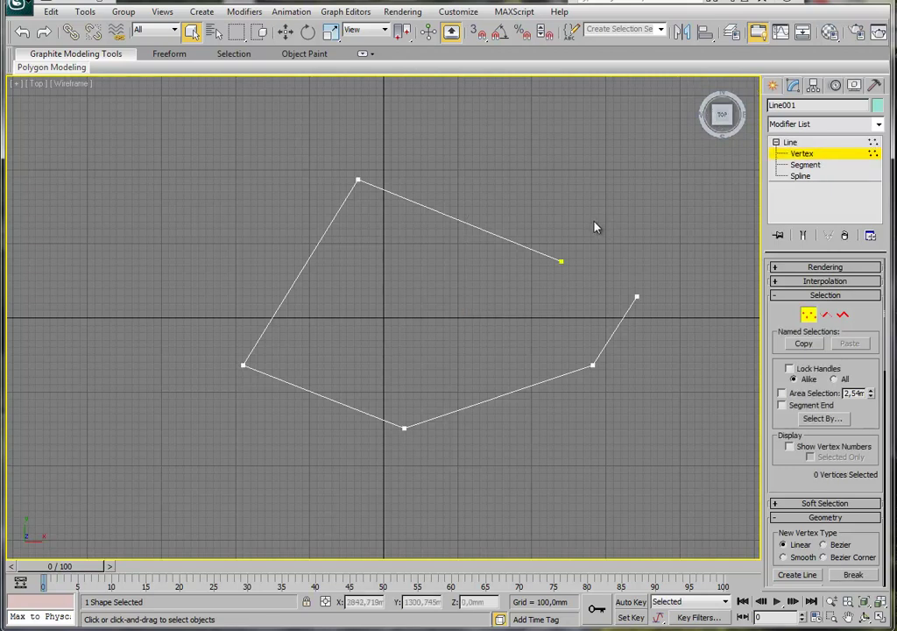
Move Line001's left vertex up-left, top vertex up-right, and right end vertex upward.
drag(599, 211, 531, 317)
drag(401, 136, 343, 215)
mouse_move(289, 297)
mouse_down()
mouse_move(254, 390)
mouse_move(246, 392)
mouse_up()
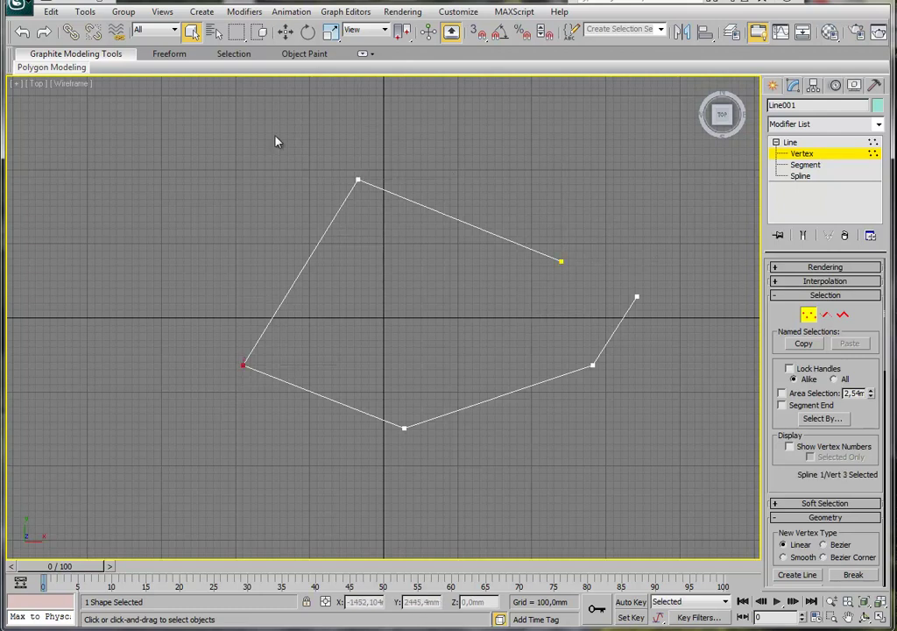
click(286, 32)
drag(258, 350, 206, 295)
click(358, 180)
drag(383, 152, 456, 114)
click(561, 262)
drag(594, 238, 622, 177)
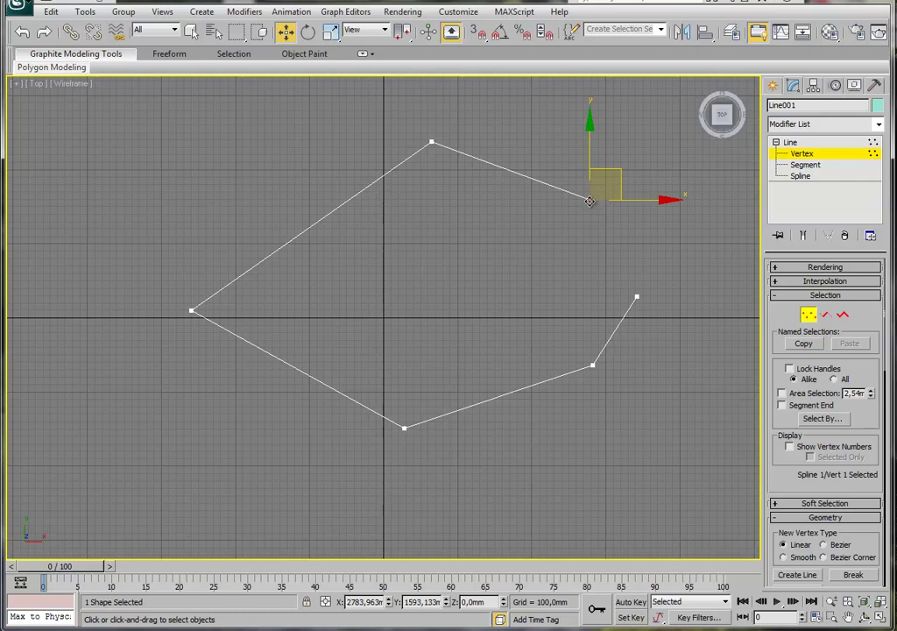
Make the right end vertex Bezier Corner to arc the upper-right wall; lower the bottom vertex.
right_click(590, 203)
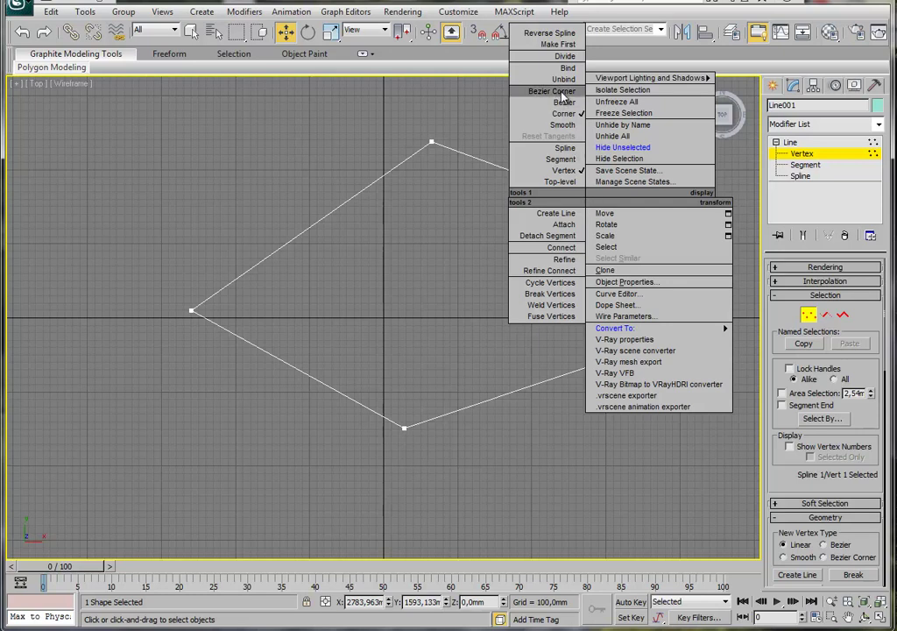
click(565, 97)
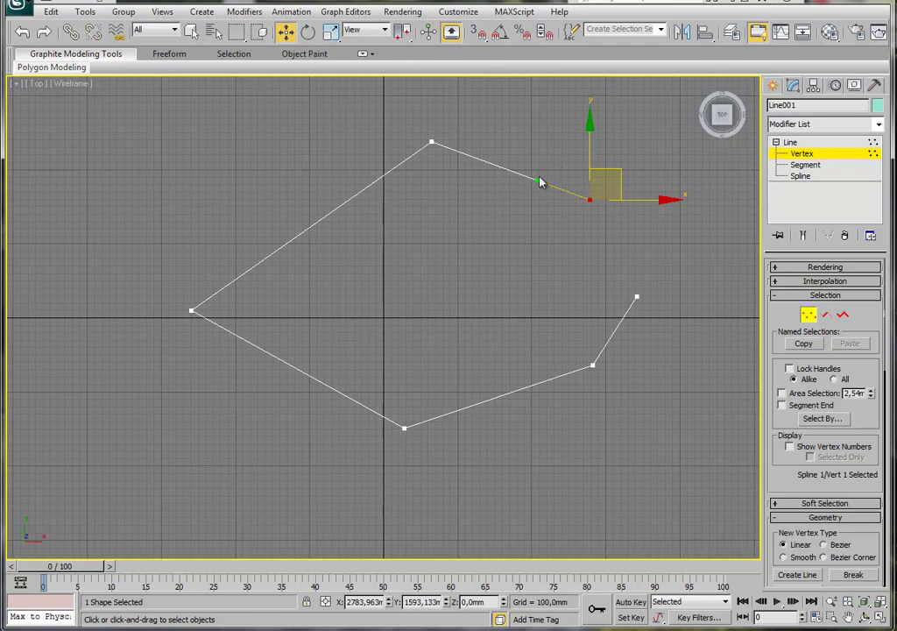
mouse_move(538, 181)
mouse_down()
mouse_move(541, 99)
mouse_move(491, 276)
mouse_move(477, 270)
mouse_move(529, 116)
mouse_up()
click(433, 142)
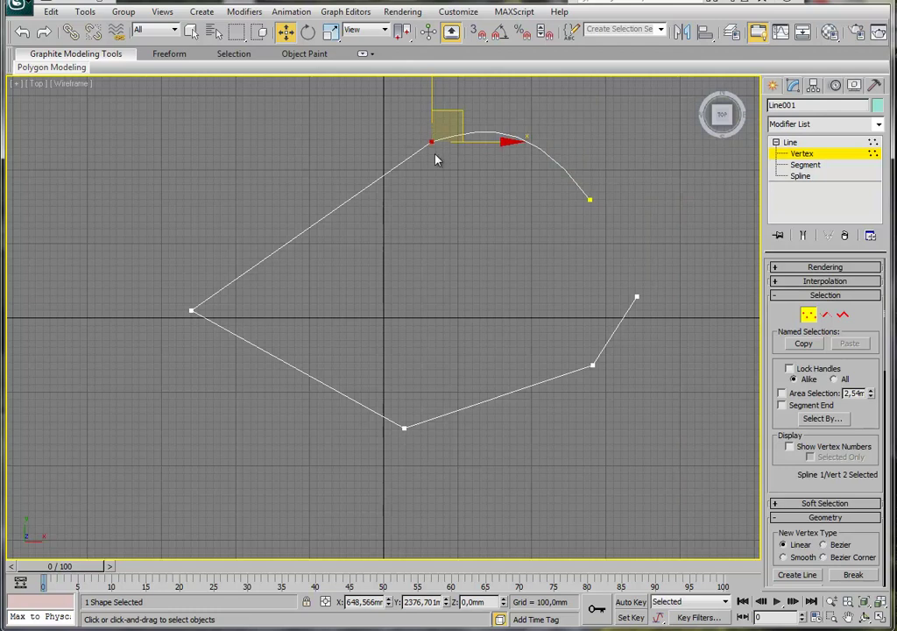
click(405, 427)
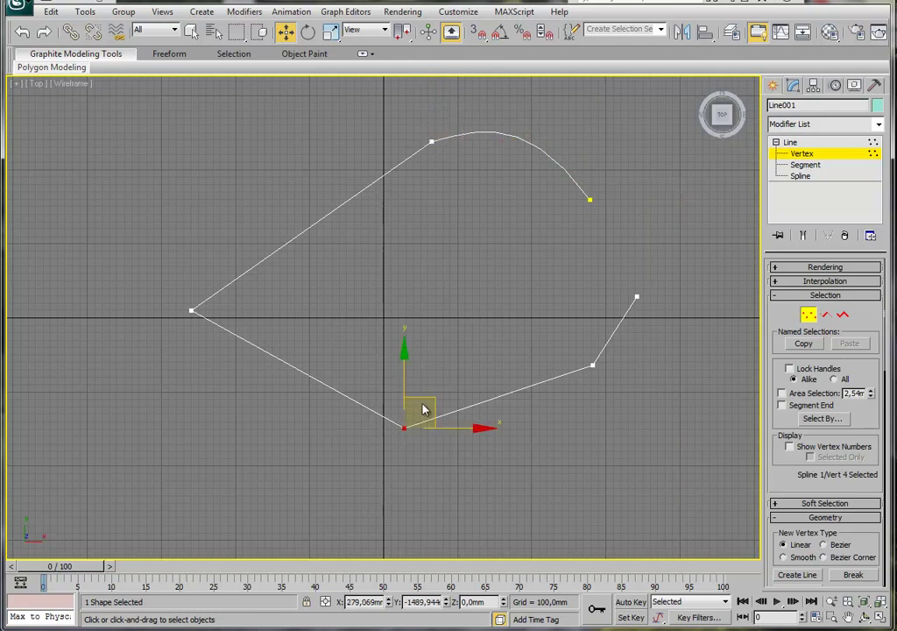
mouse_move(426, 409)
mouse_down()
mouse_move(442, 385)
mouse_move(408, 437)
mouse_up()
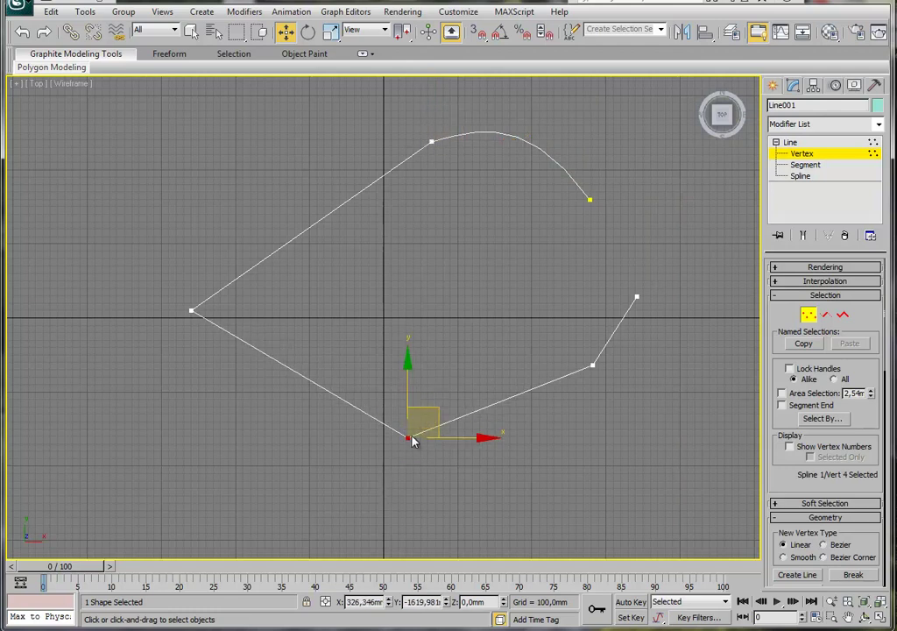
click(590, 200)
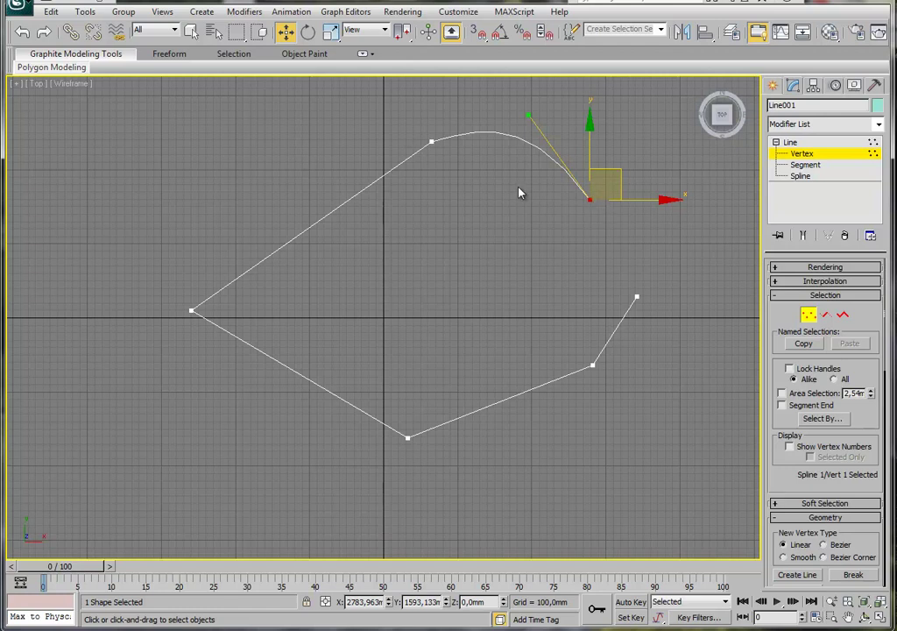
Make the left vertex a Bezier Corner and drag both handles to curve the lower-left wall.
right_click(188, 308)
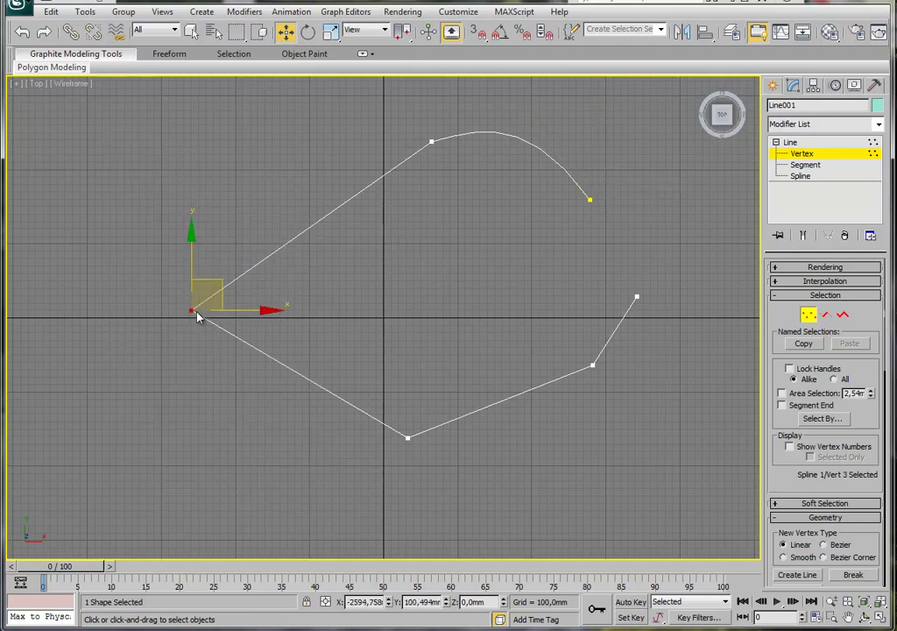
right_click(190, 309)
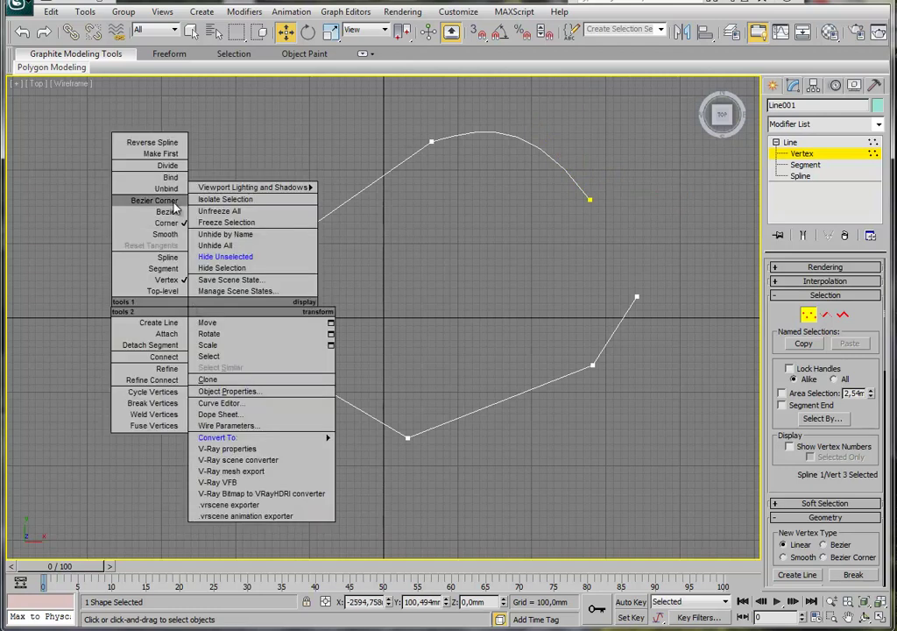
click(166, 201)
drag(274, 254, 193, 200)
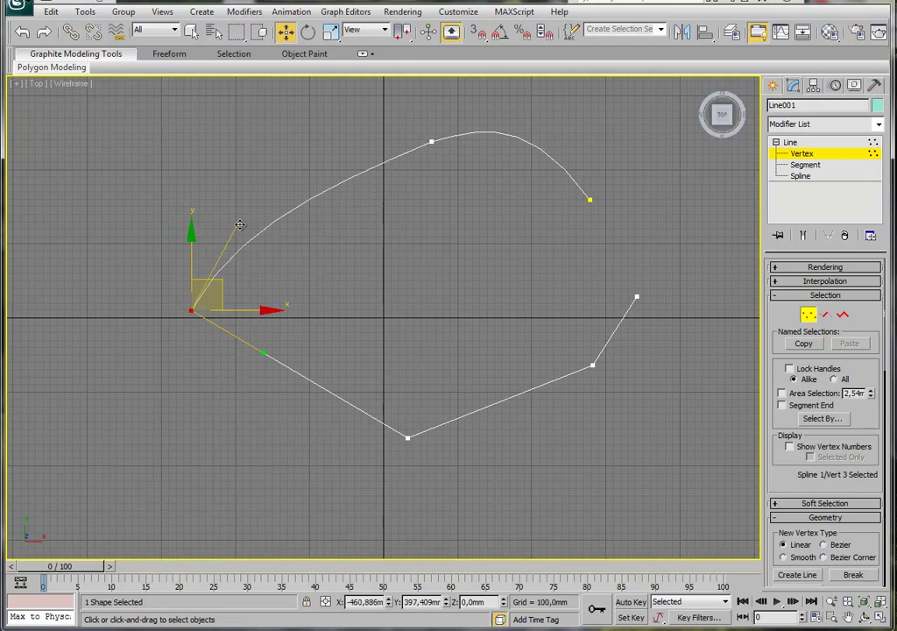
mouse_move(263, 353)
mouse_down()
mouse_move(175, 420)
mouse_move(185, 405)
mouse_up()
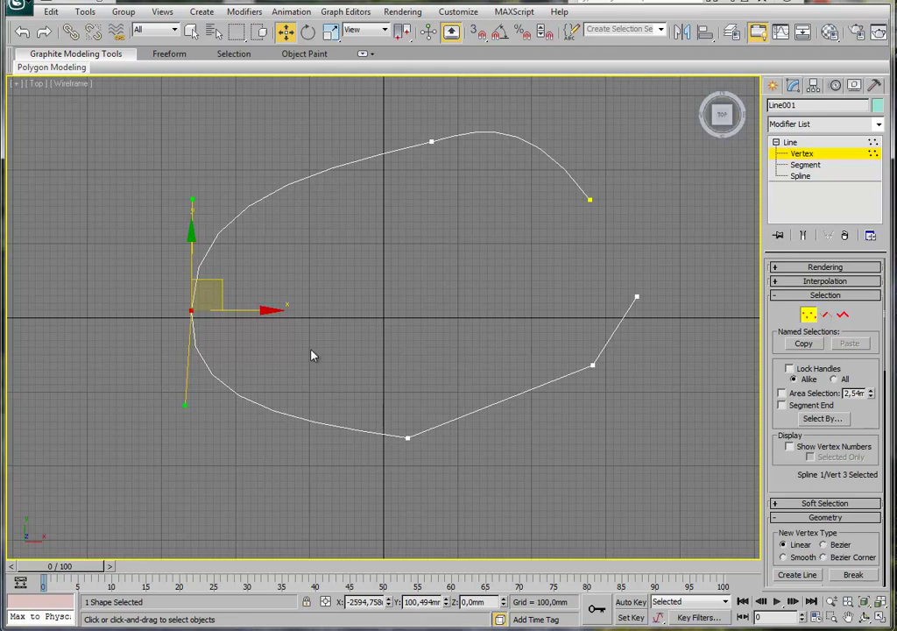
middle_drag(234, 301, 241, 302)
scroll(217, 355, up, 5)
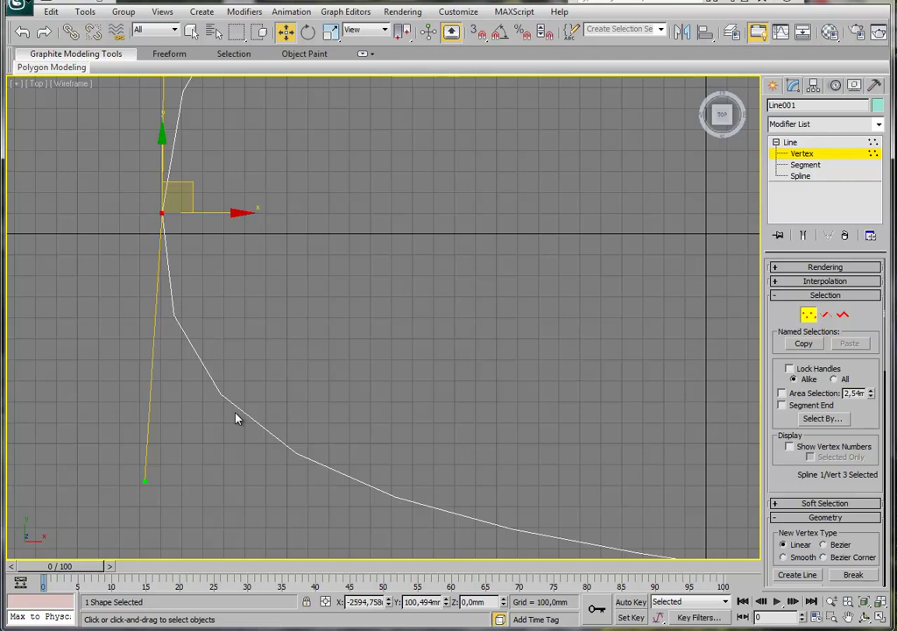
middle_drag(279, 354, 248, 328)
scroll(263, 337, down, 5)
scroll(251, 336, up, 3)
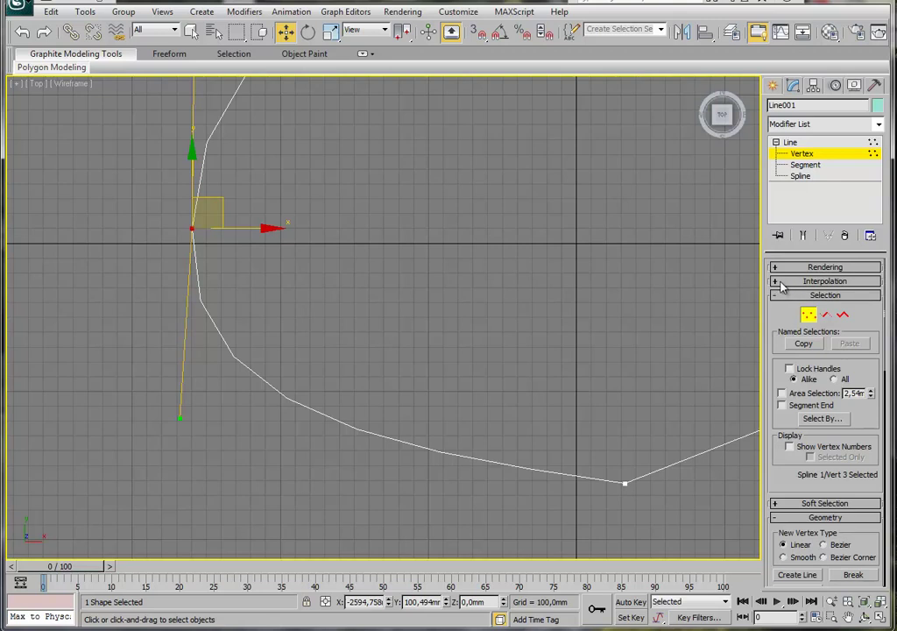
Turn on Adaptive in Line001's Interpolation rollout and frame the whole rounded outline.
drag(777, 288, 780, 293)
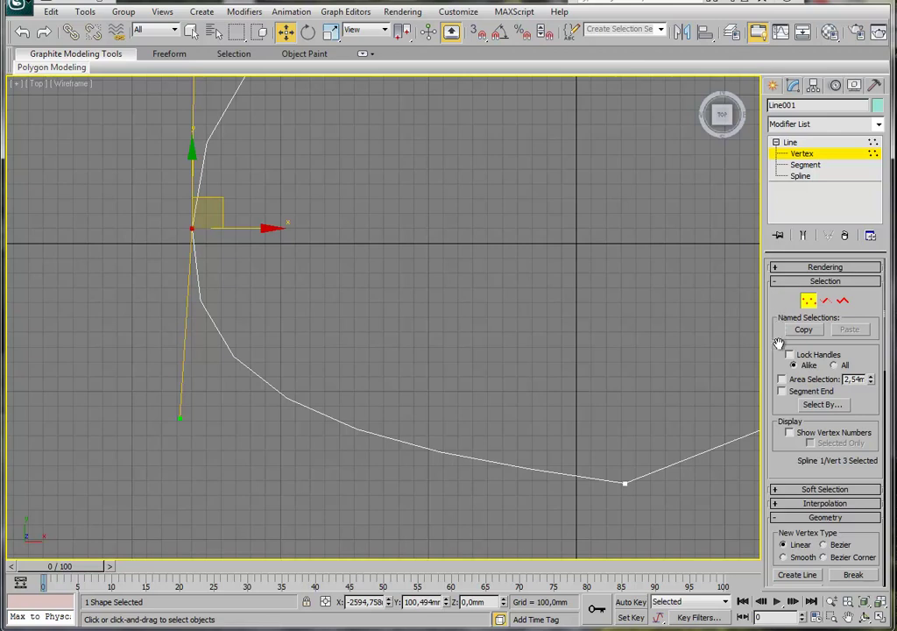
click(780, 282)
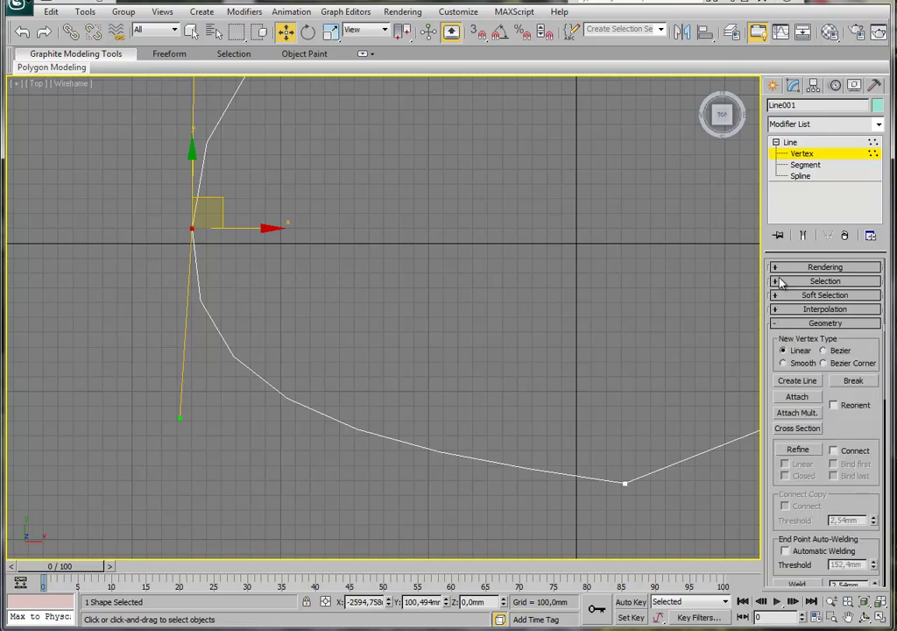
click(781, 311)
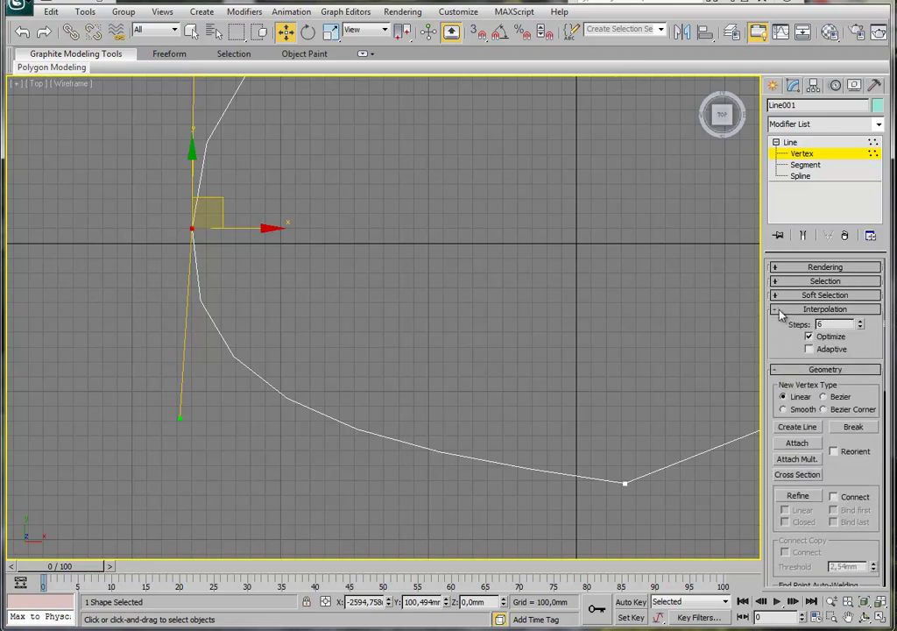
click(810, 349)
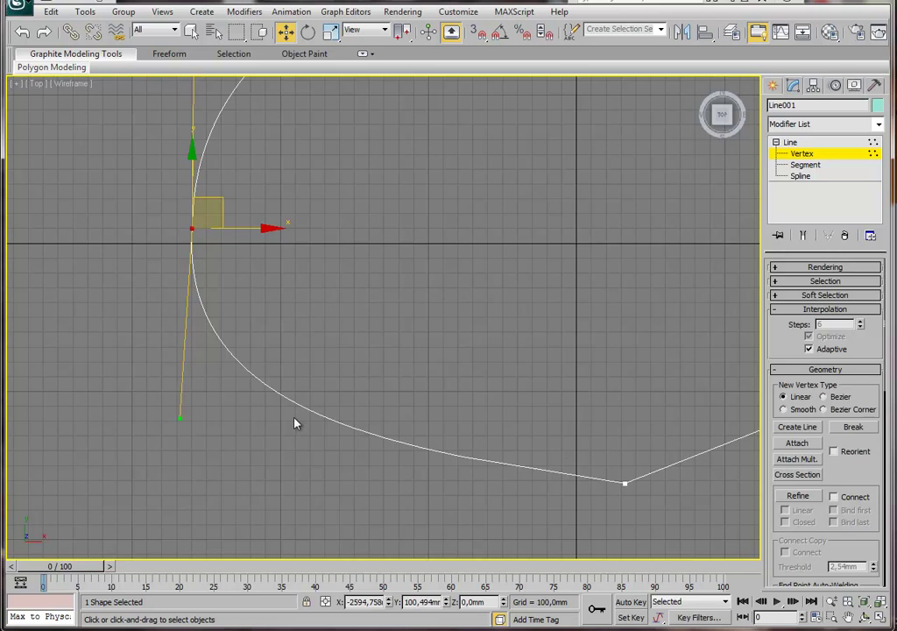
mouse_move(435, 266)
middle_down()
mouse_move(348, 294)
mouse_move(291, 333)
middle_up()
scroll(393, 298, down, 4)
scroll(382, 283, up, 3)
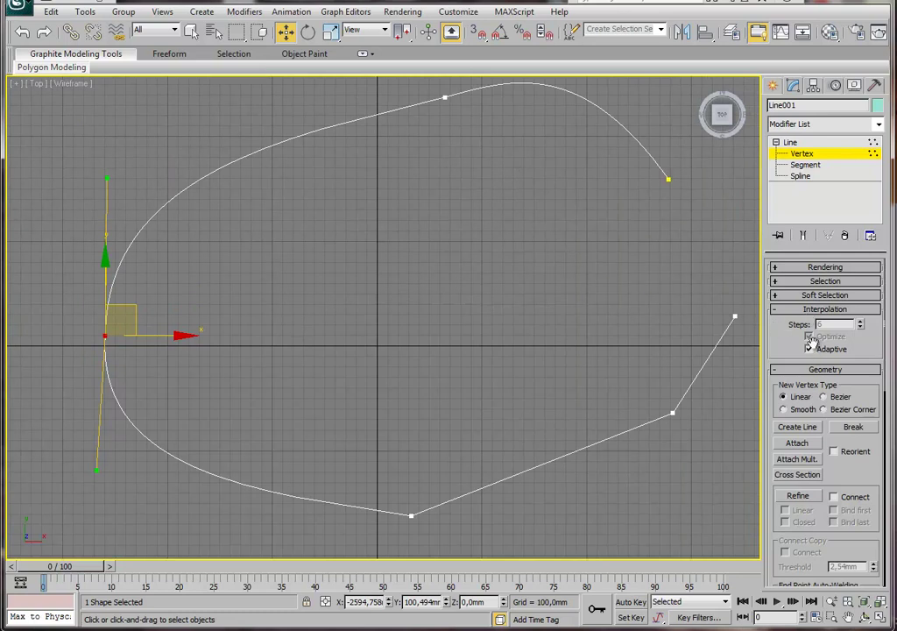
Select Line001's segments, undo a trial segment move, then select the whole spline at Spline level.
click(812, 167)
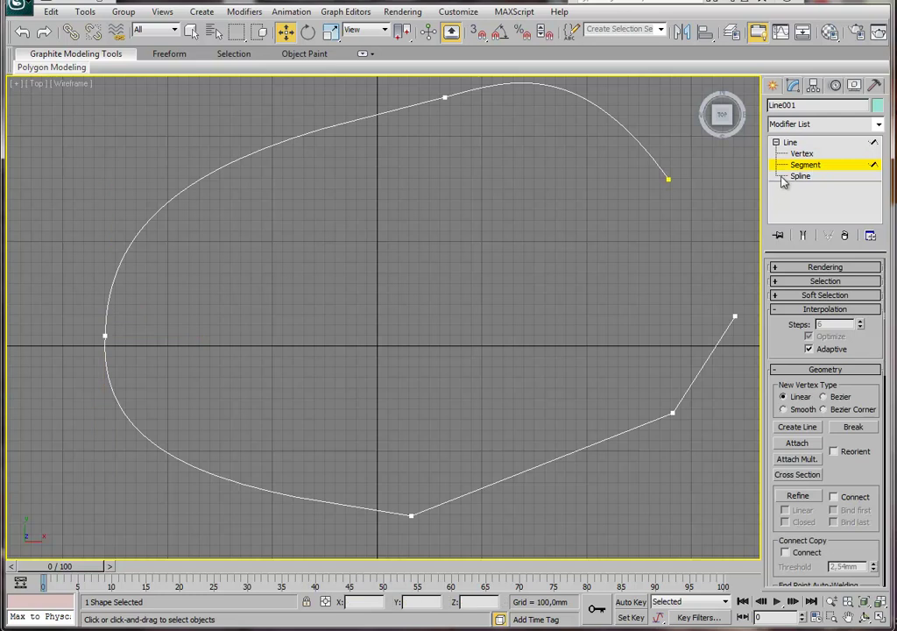
middle_drag(521, 182, 496, 226)
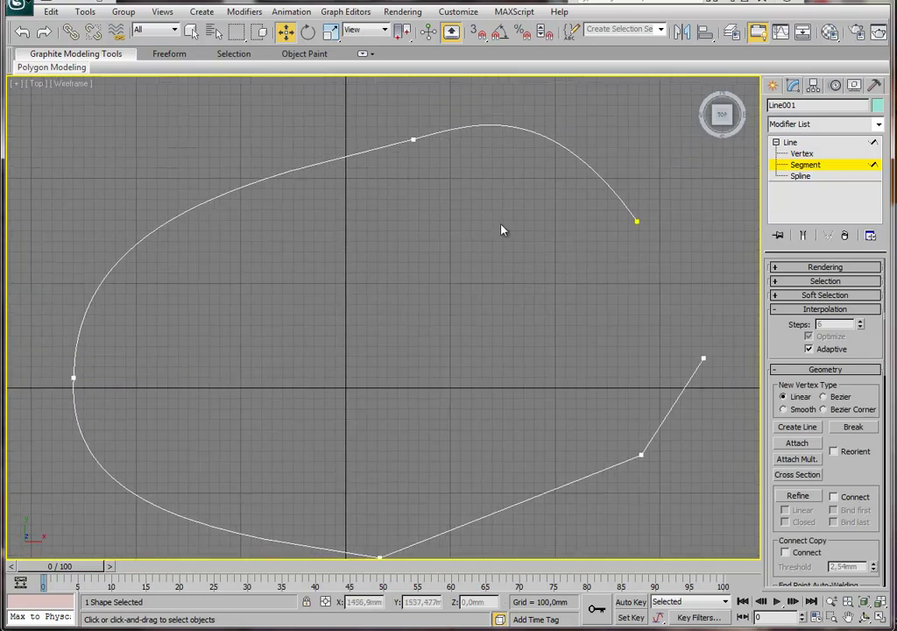
click(517, 130)
click(114, 272)
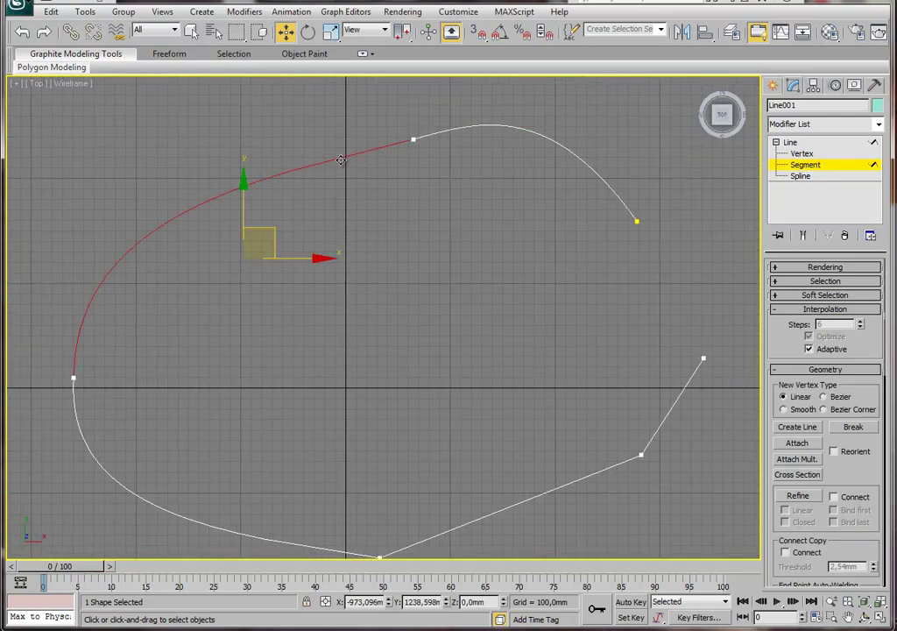
middle_drag(214, 350, 204, 337)
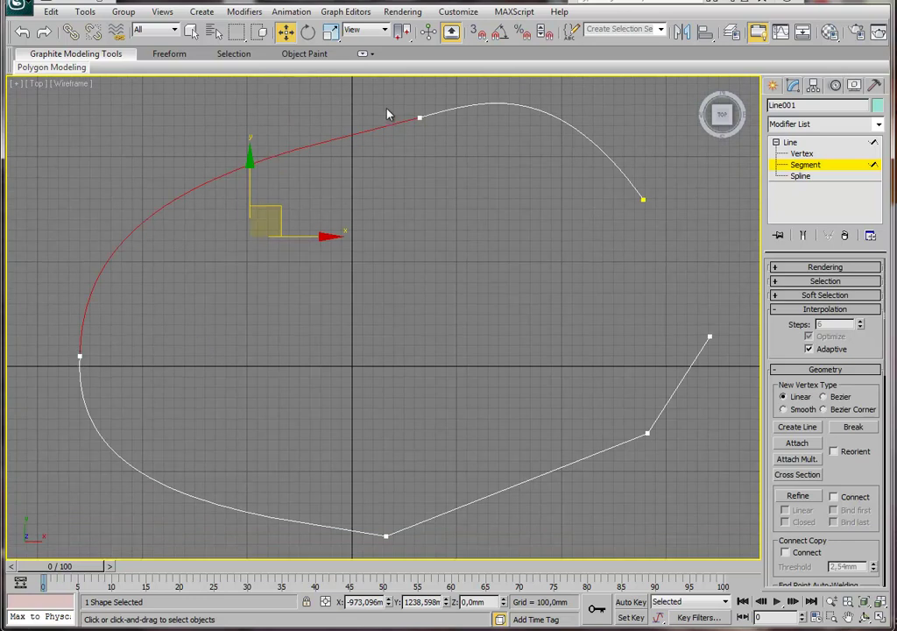
click(104, 430)
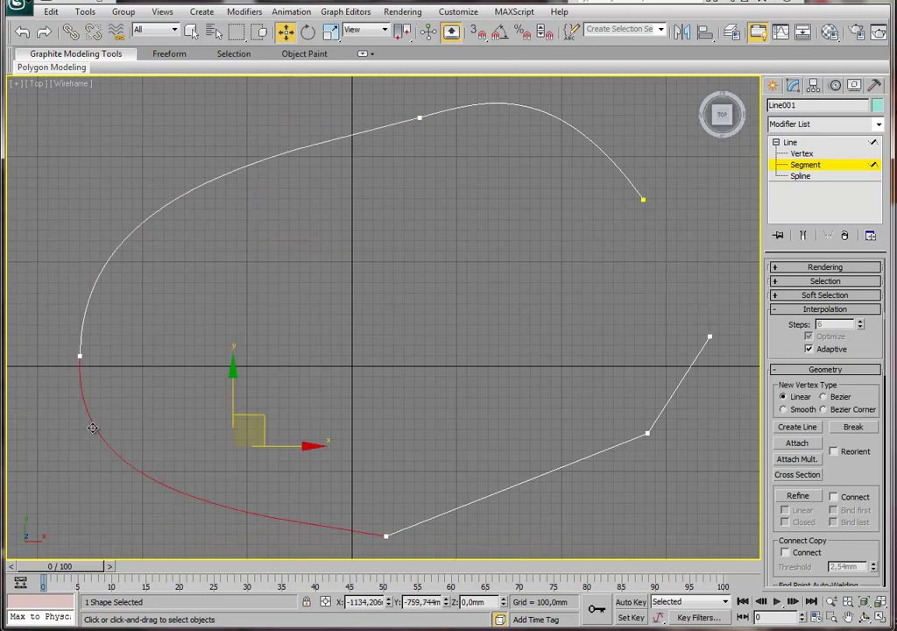
drag(276, 416, 232, 403)
key(ctrl+z)
click(555, 458)
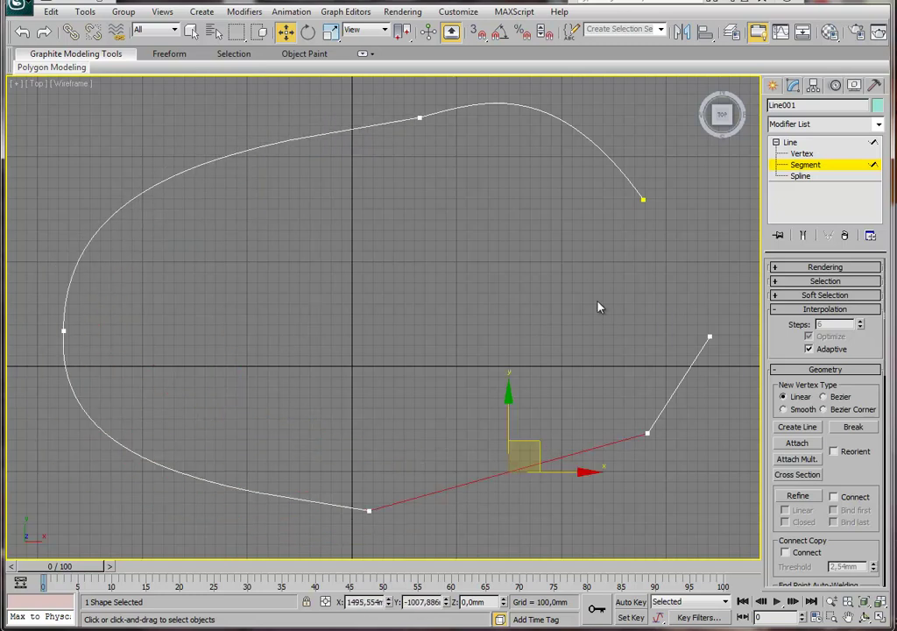
click(808, 176)
click(518, 106)
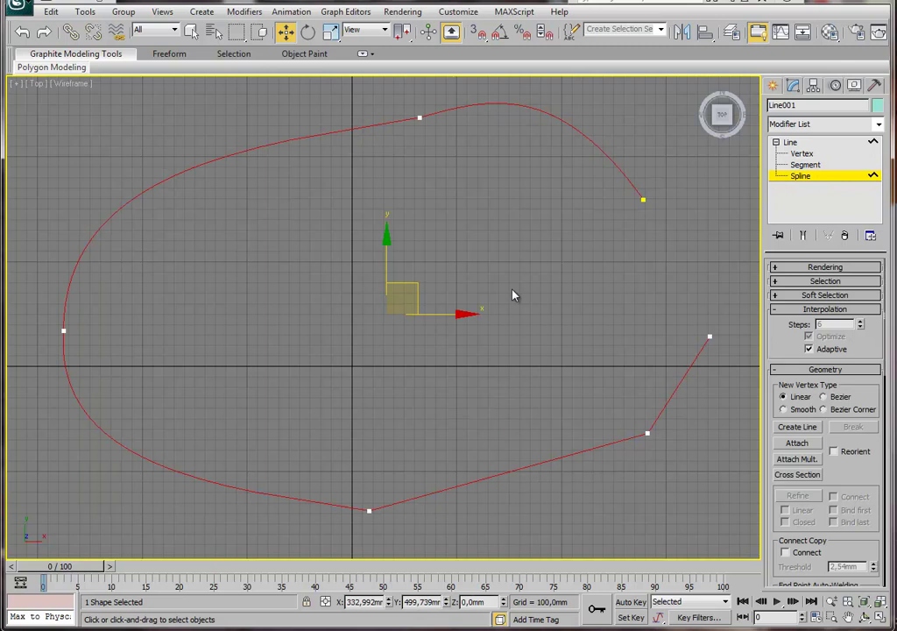
Delete Line001 and bring up the Import file dialog.
click(792, 143)
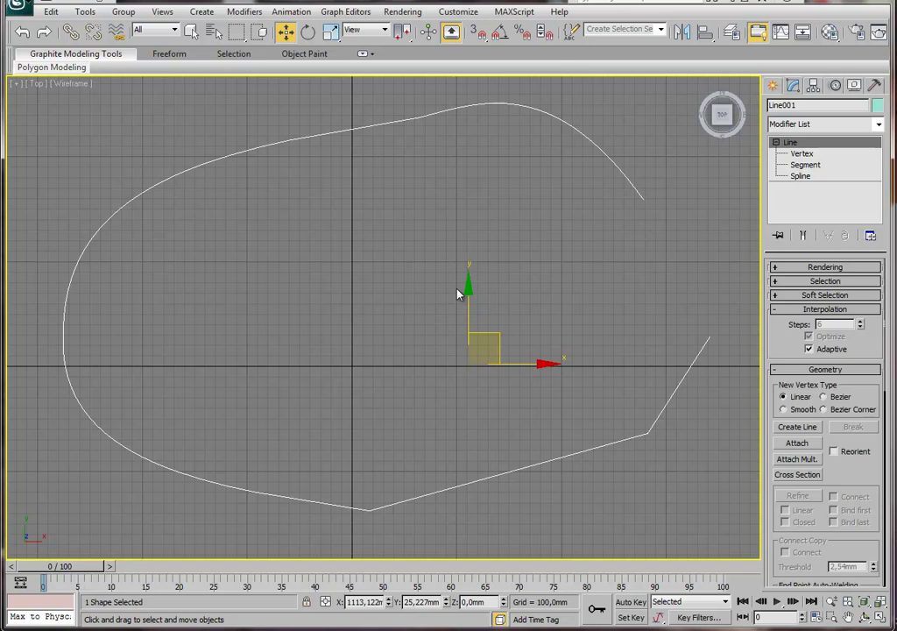
key(Delete)
text(furni)
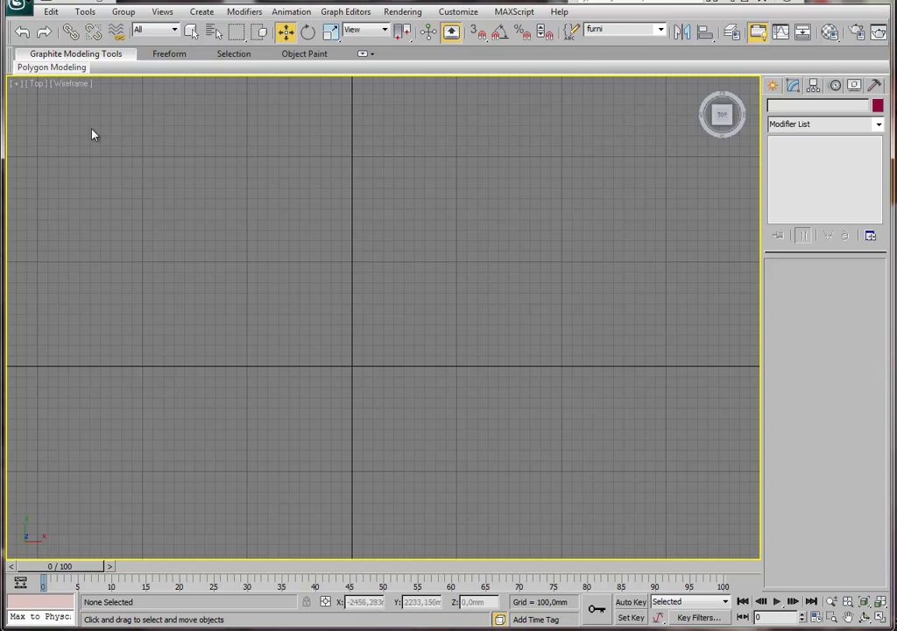
click(25, 9)
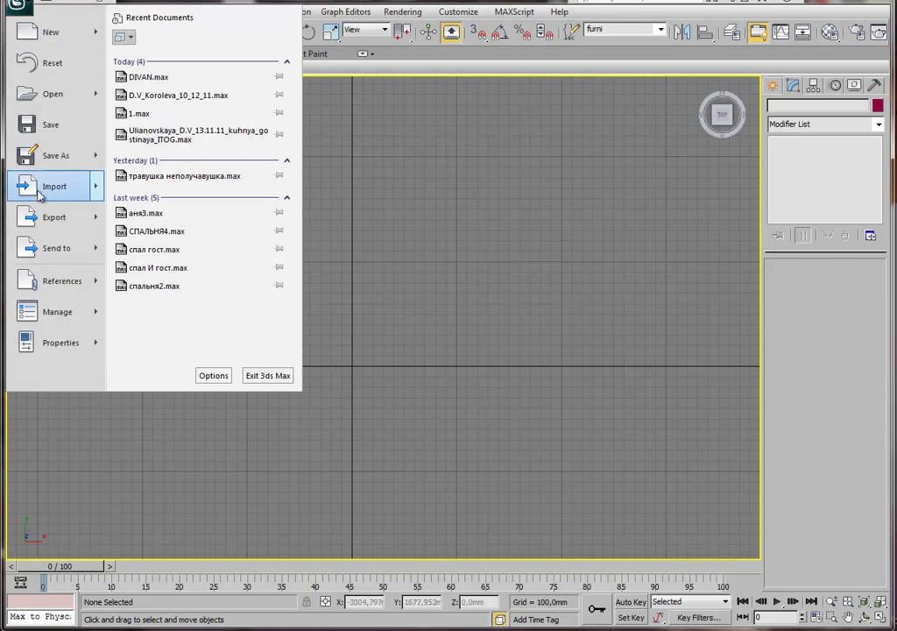
mouse_move(54, 186)
click(186, 60)
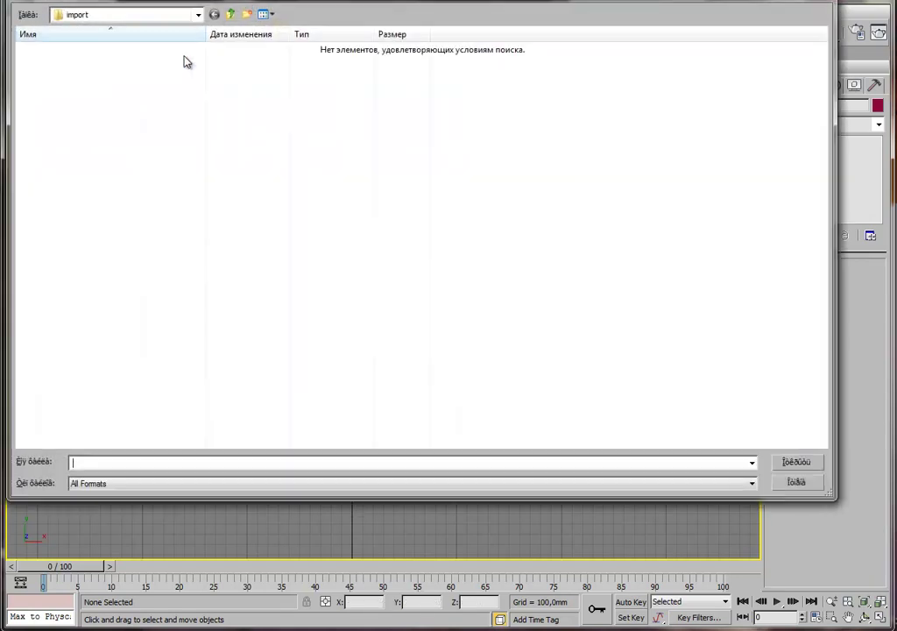
Import Чертеж1 from the Desktop, accepting the default AutoCAD DWG/DXF import options.
click(233, 16)
click(232, 16)
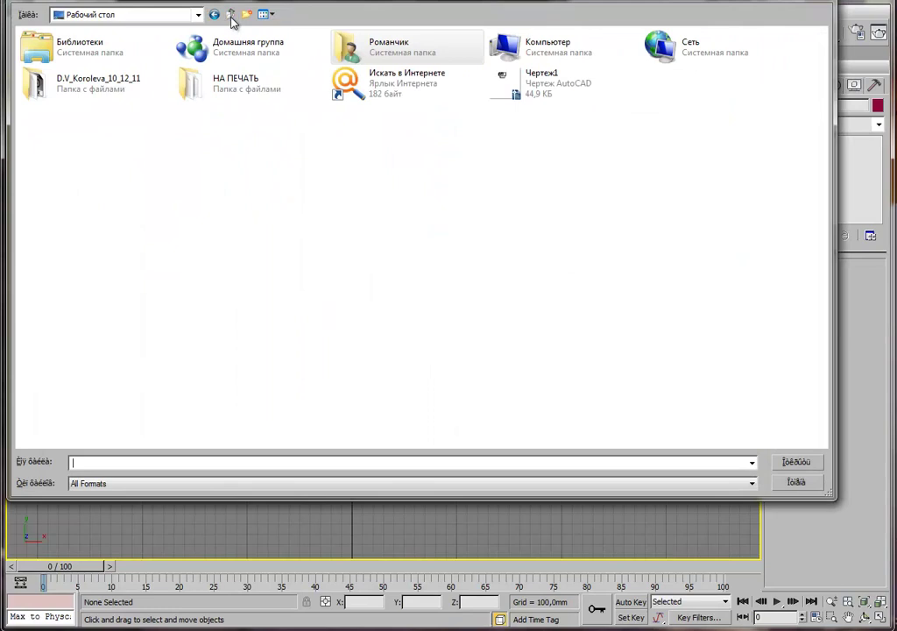
click(515, 87)
click(798, 465)
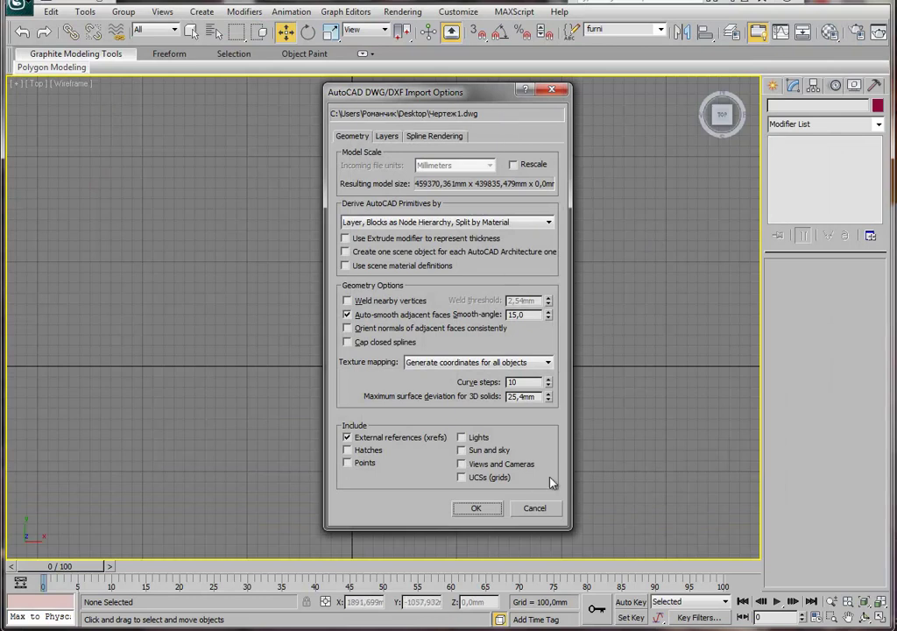
click(478, 511)
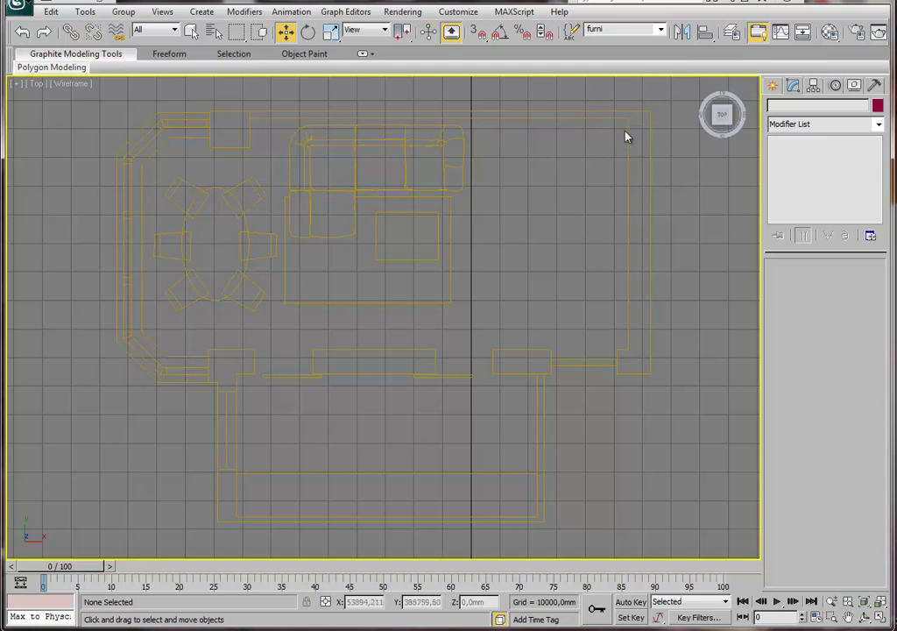
mouse_move(722, 115)
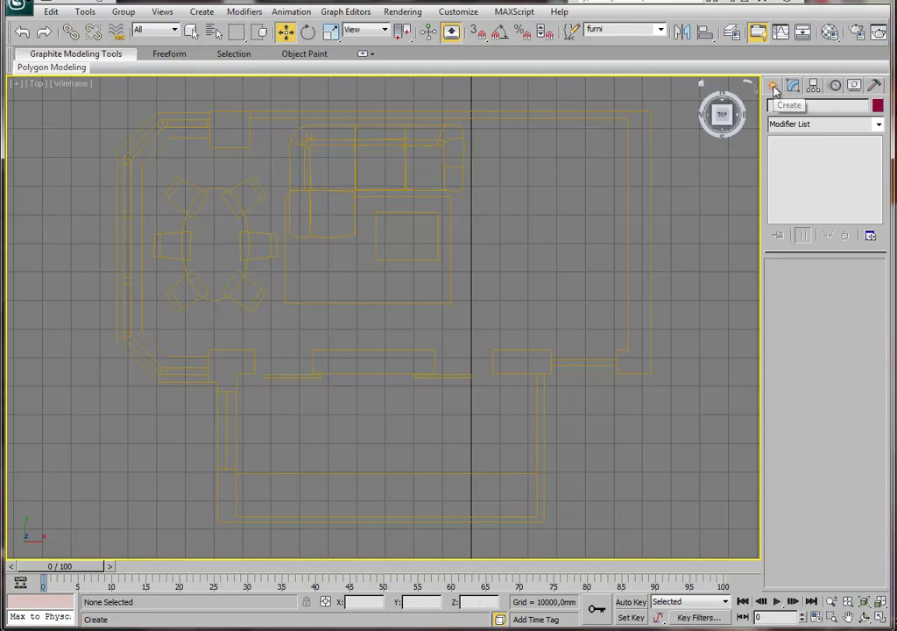
Open the Create panel and set the Snaps Toggle flyout to 2.5D snapping.
click(775, 87)
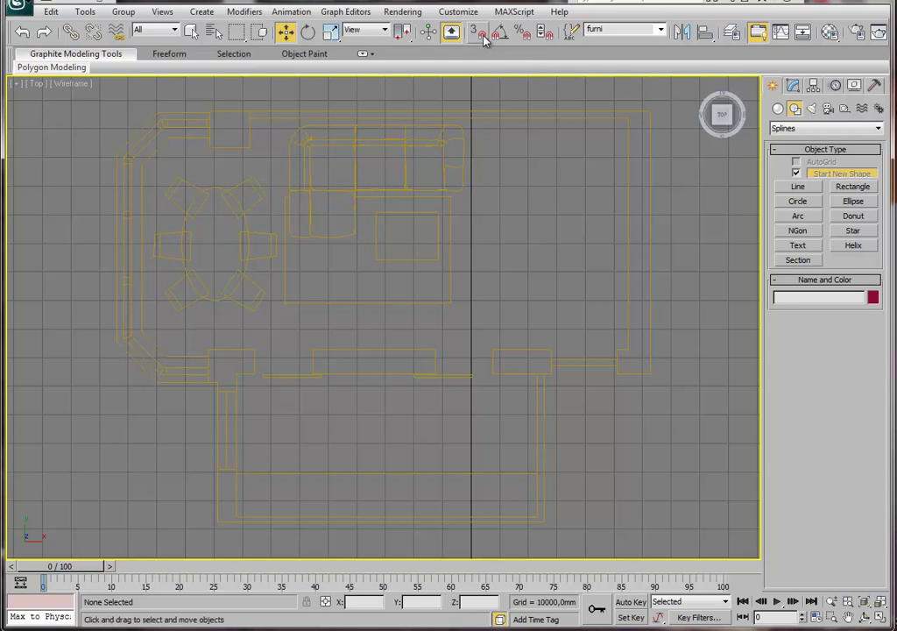
click(483, 36)
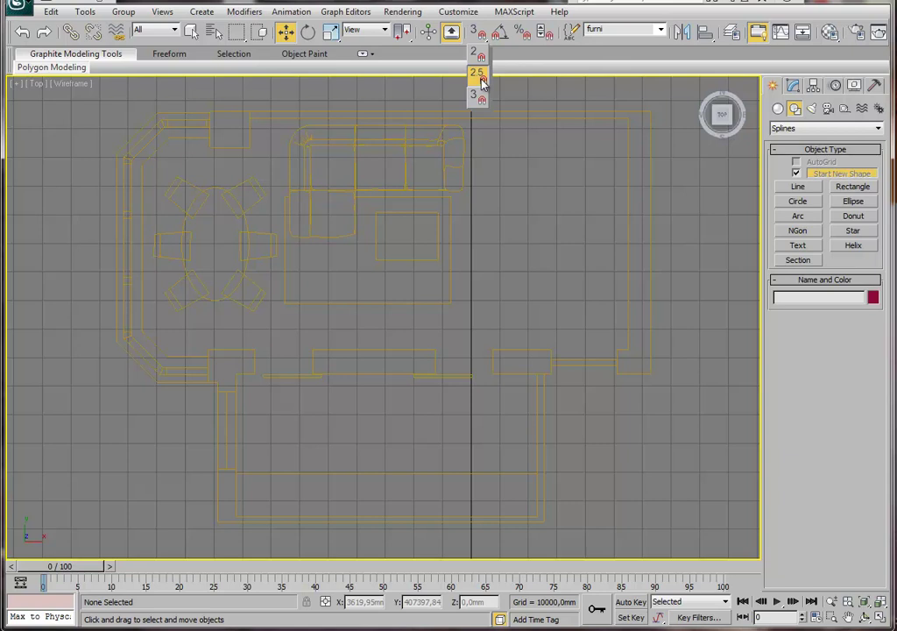
click(481, 82)
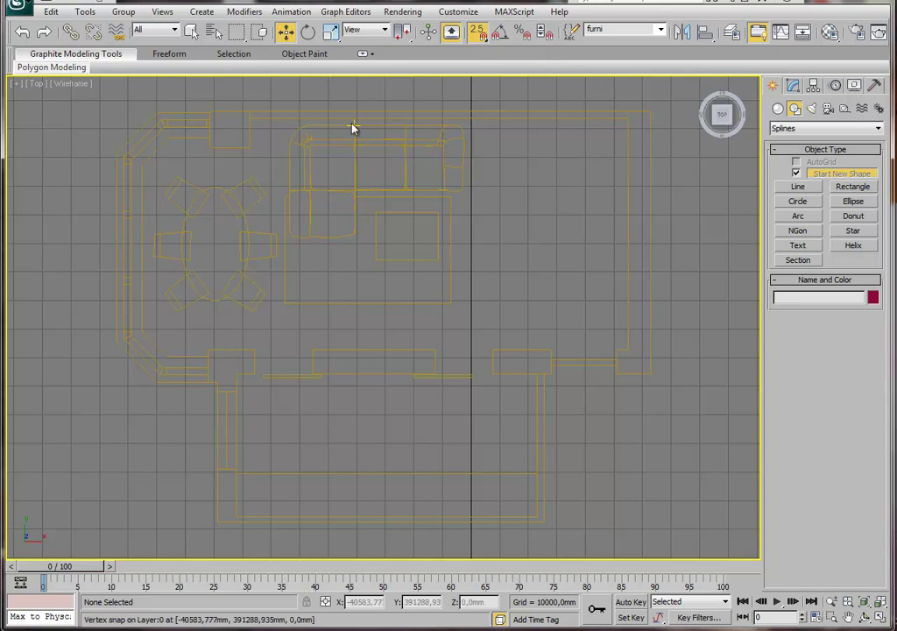
Turn on 2.5D snapping with Vertex as the only snap type in Grid and Snap Settings.
click(478, 39)
right_click(478, 39)
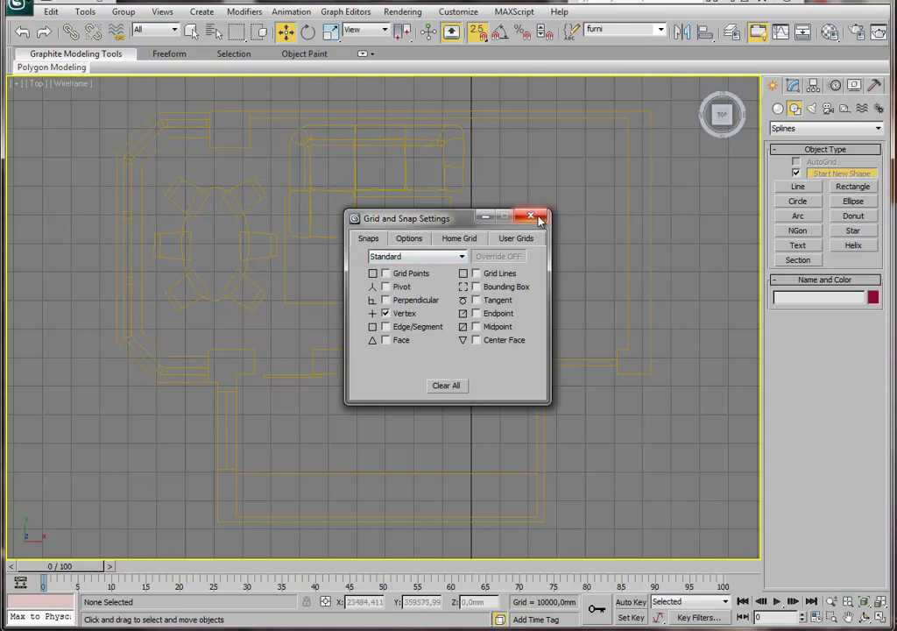
click(450, 389)
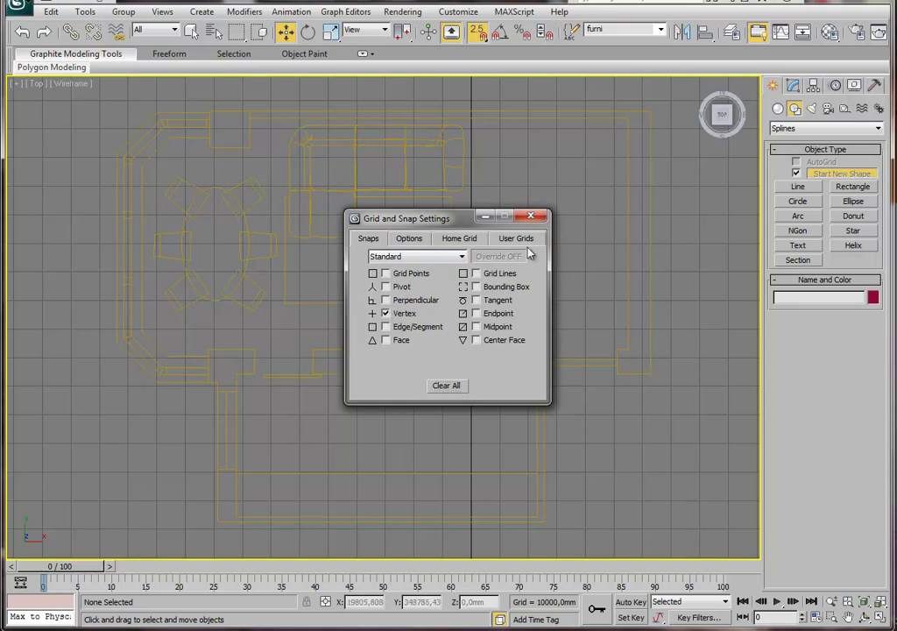
click(530, 217)
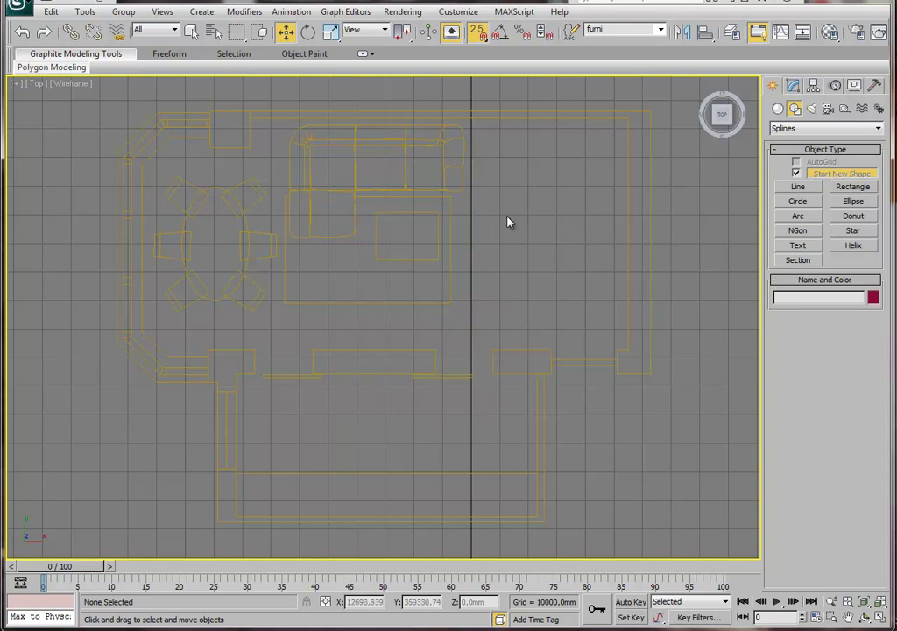
Start a Line at the top-right corner and trace the top wall and left bay wall.
click(798, 187)
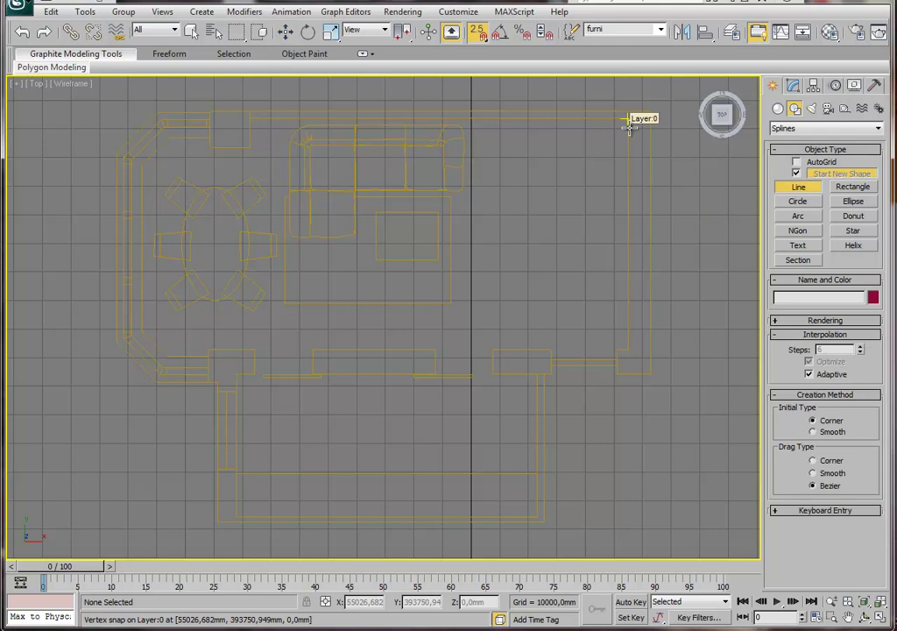
click(628, 120)
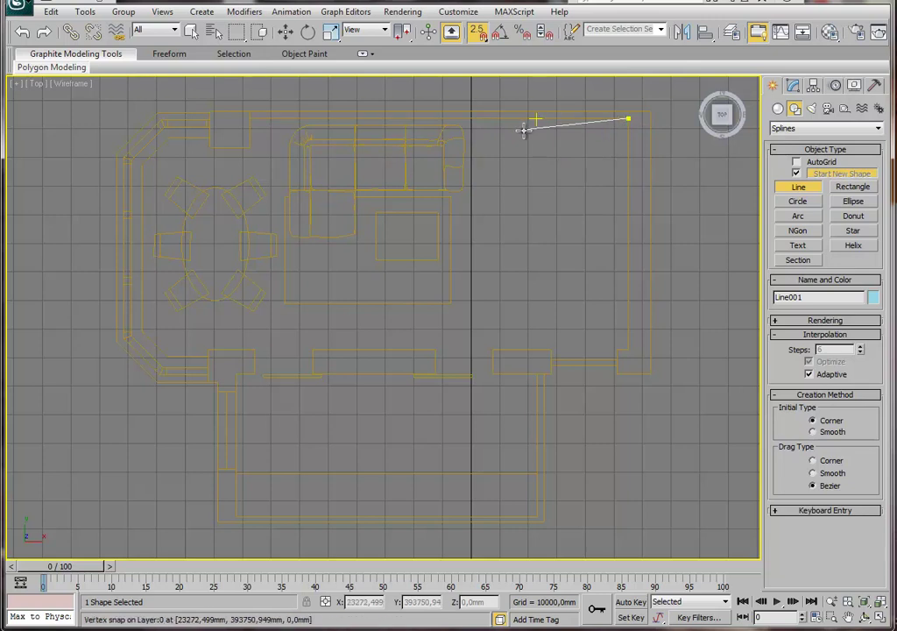
click(250, 118)
click(249, 146)
click(210, 146)
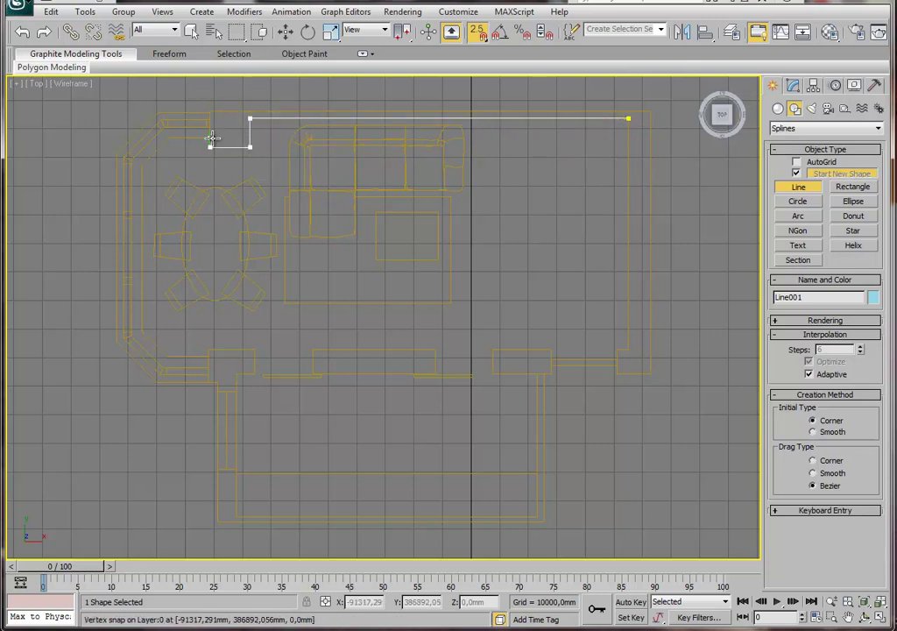
click(168, 138)
click(142, 164)
click(142, 329)
click(167, 355)
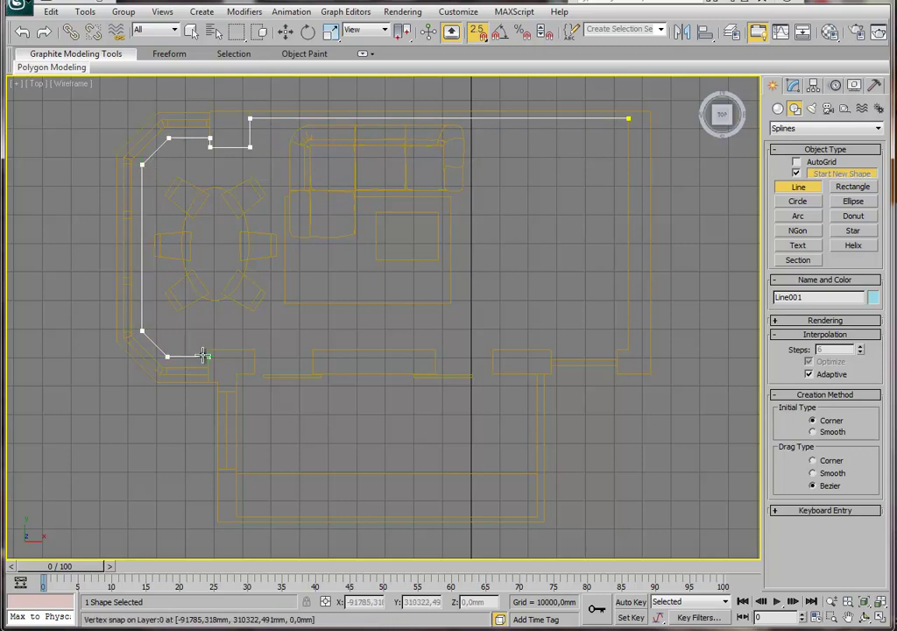
Trace the stepped bottom wall and down the left wall to the lower room's bottom corners.
click(209, 357)
click(208, 349)
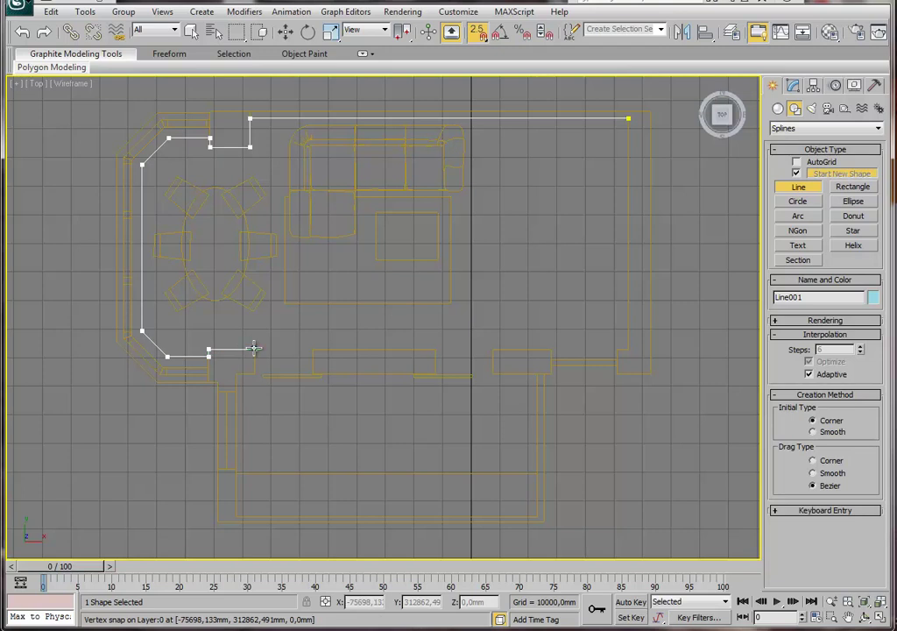
click(256, 349)
click(255, 373)
click(237, 374)
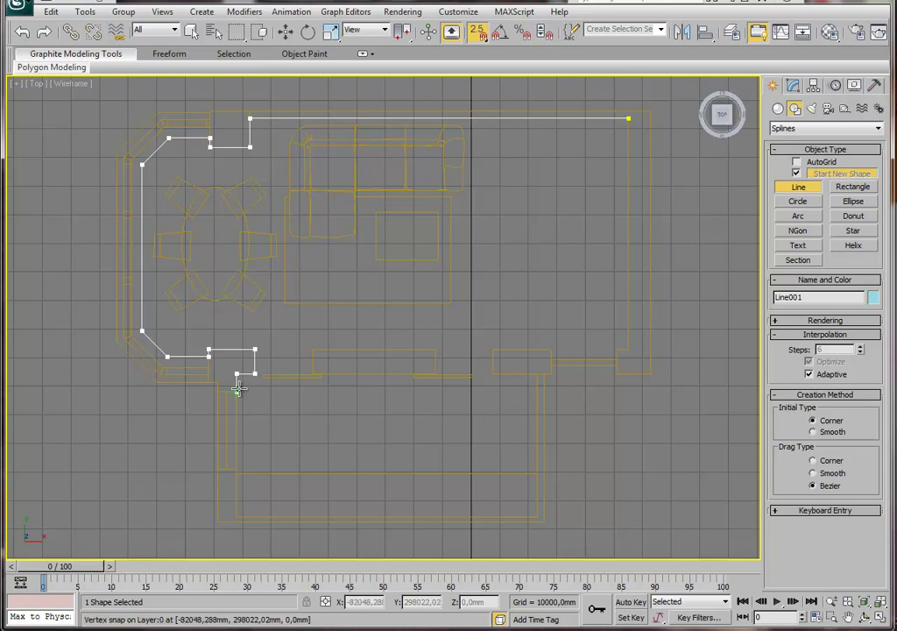
click(236, 393)
click(238, 457)
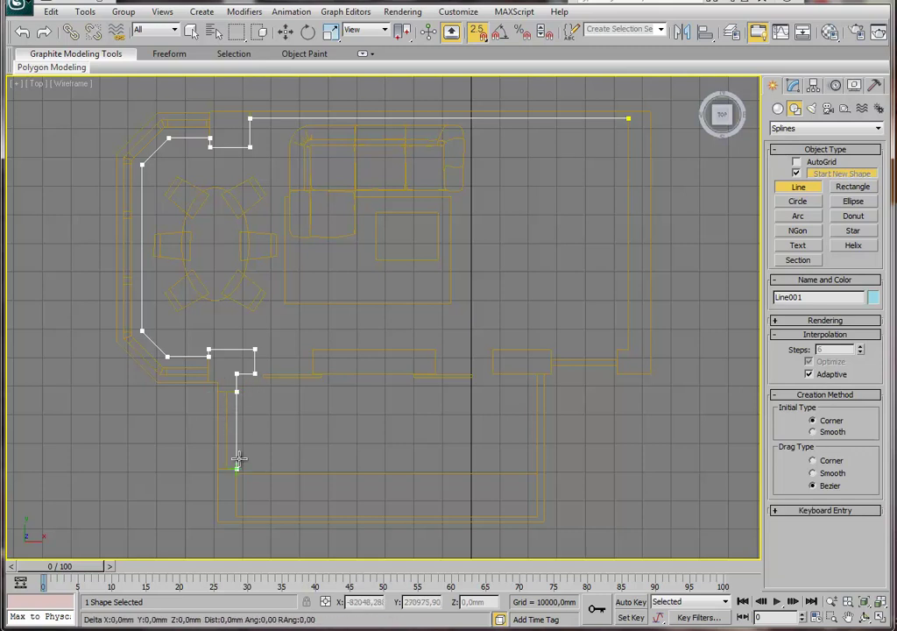
click(237, 517)
click(538, 518)
Trace the lower room's right side and wall line, then close the spline at the first vertex.
click(537, 374)
click(493, 373)
click(493, 349)
click(553, 350)
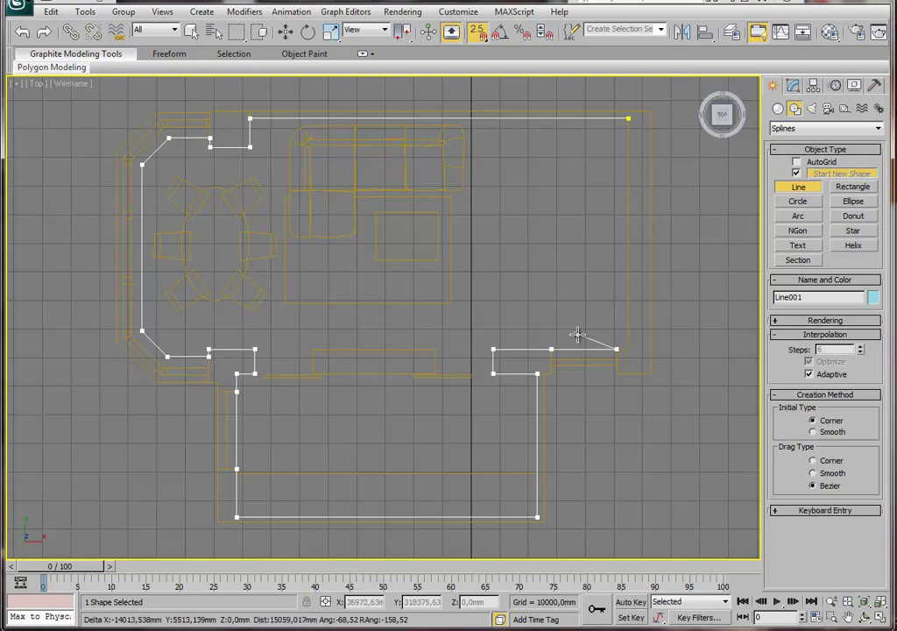
click(617, 349)
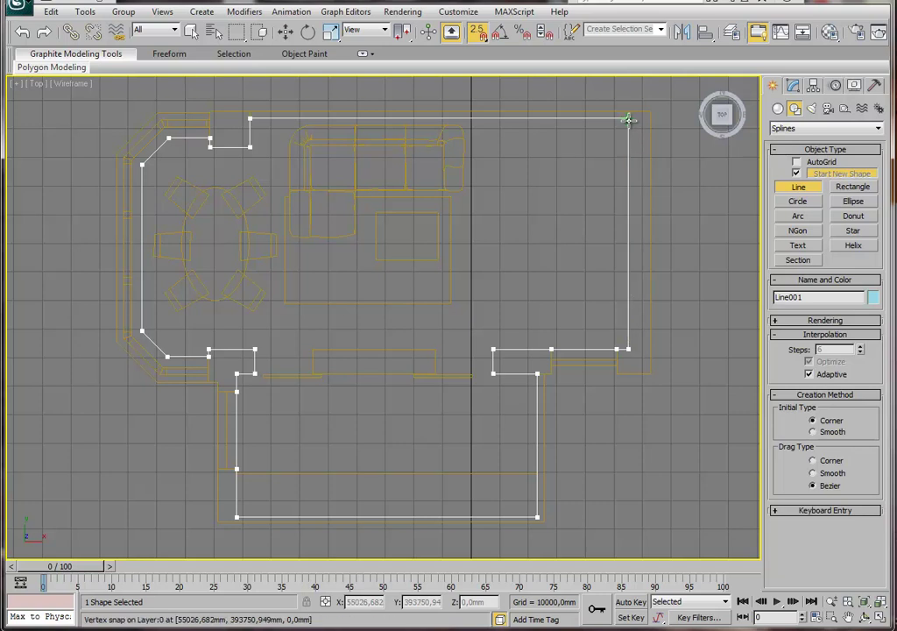
click(628, 119)
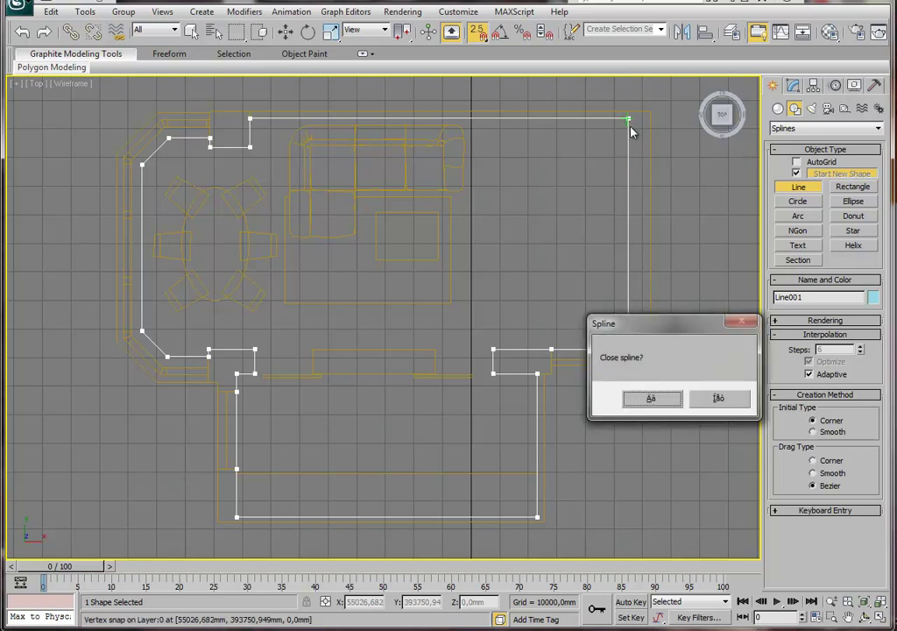
drag(657, 344, 546, 289)
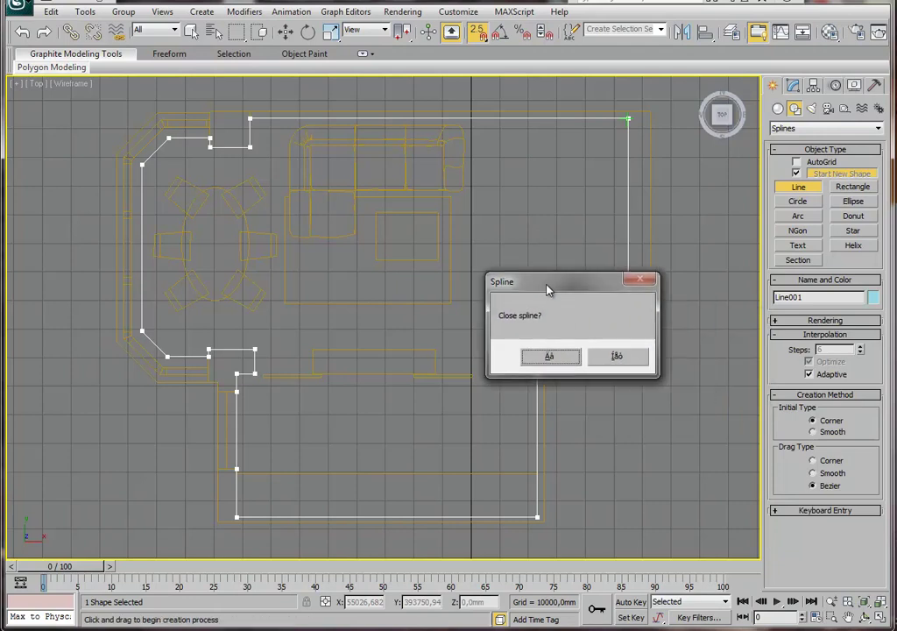
click(565, 357)
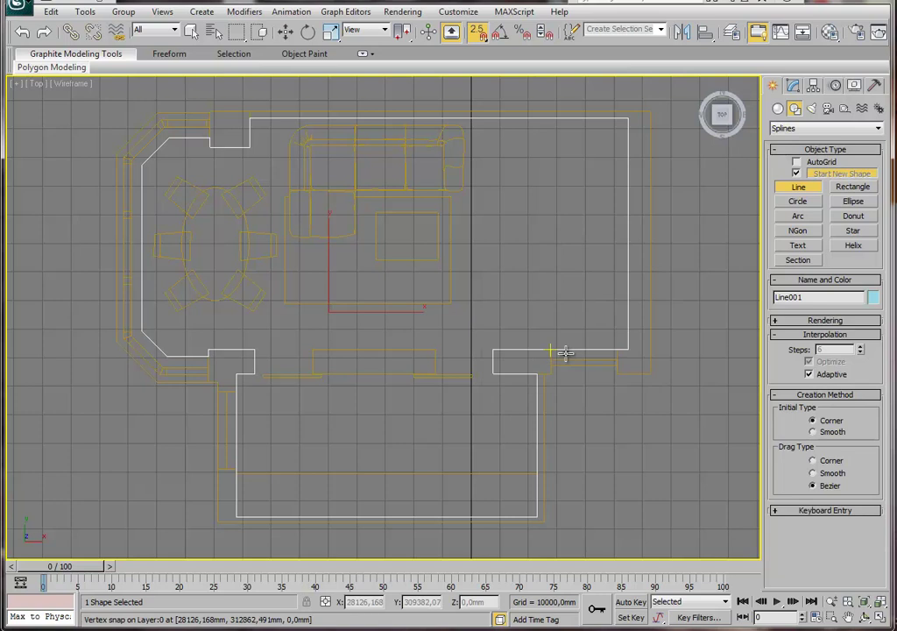
Draw a closed four-corner rectangle, Line002, over the wall gap between the two rooms.
click(435, 349)
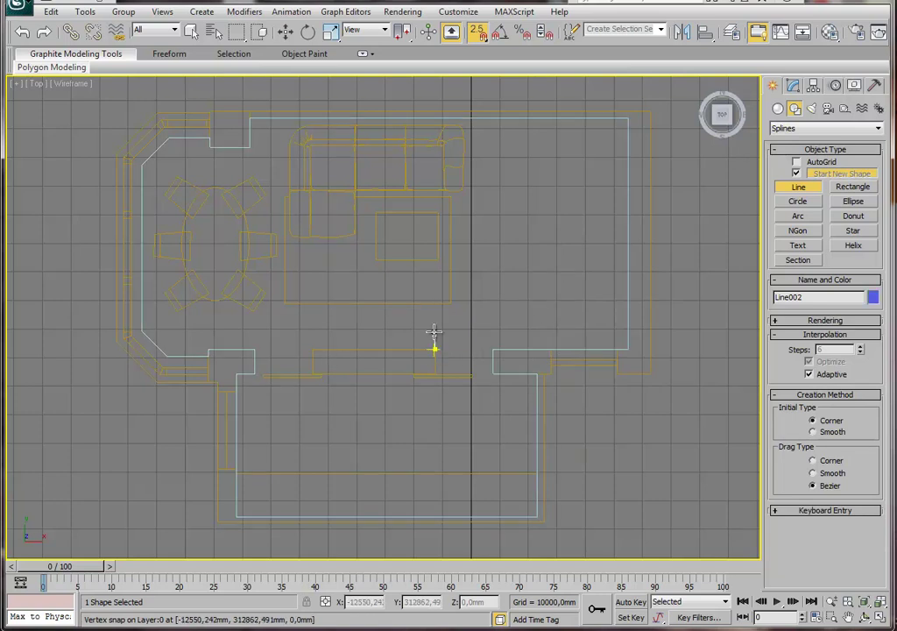
click(313, 349)
click(313, 373)
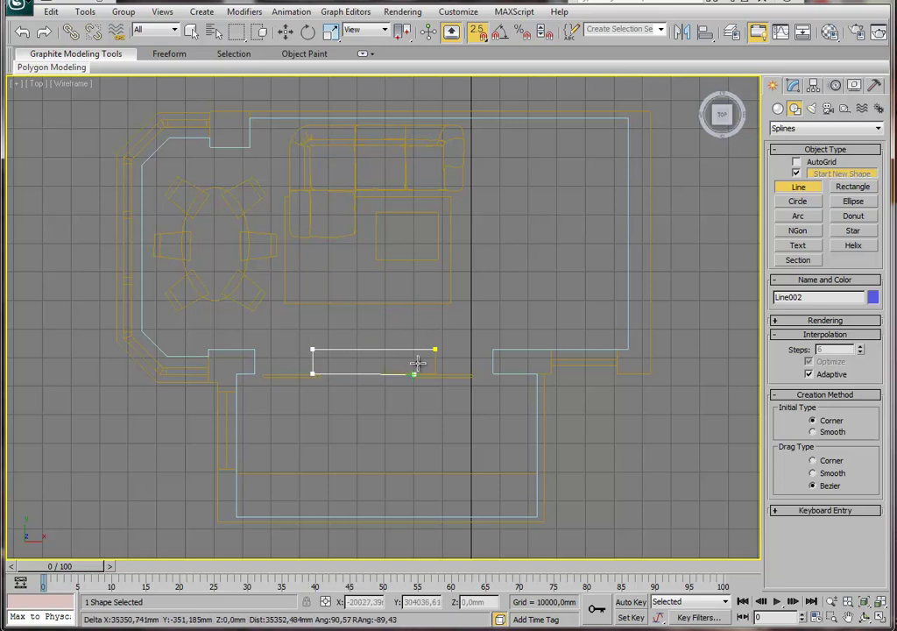
click(435, 374)
click(435, 349)
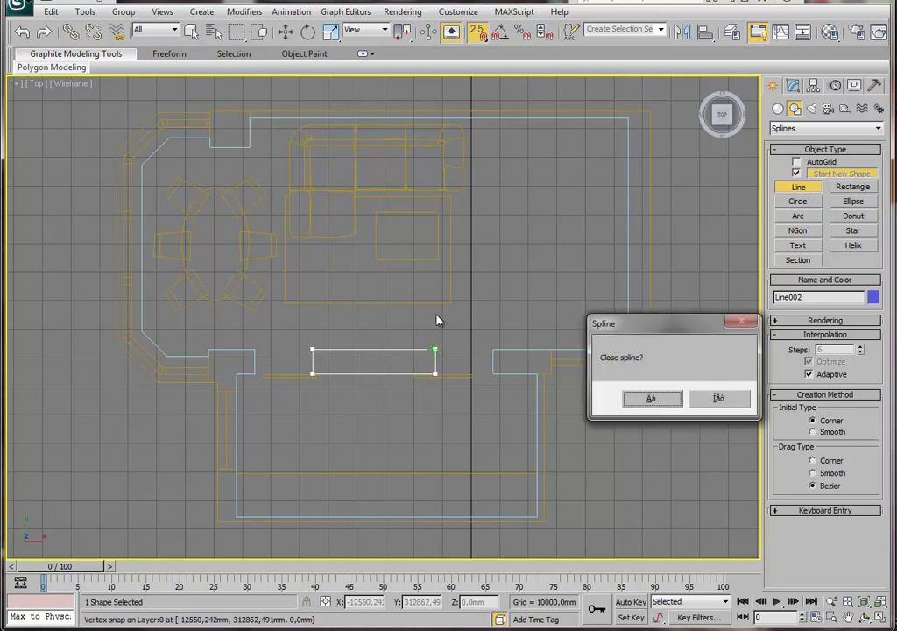
click(628, 453)
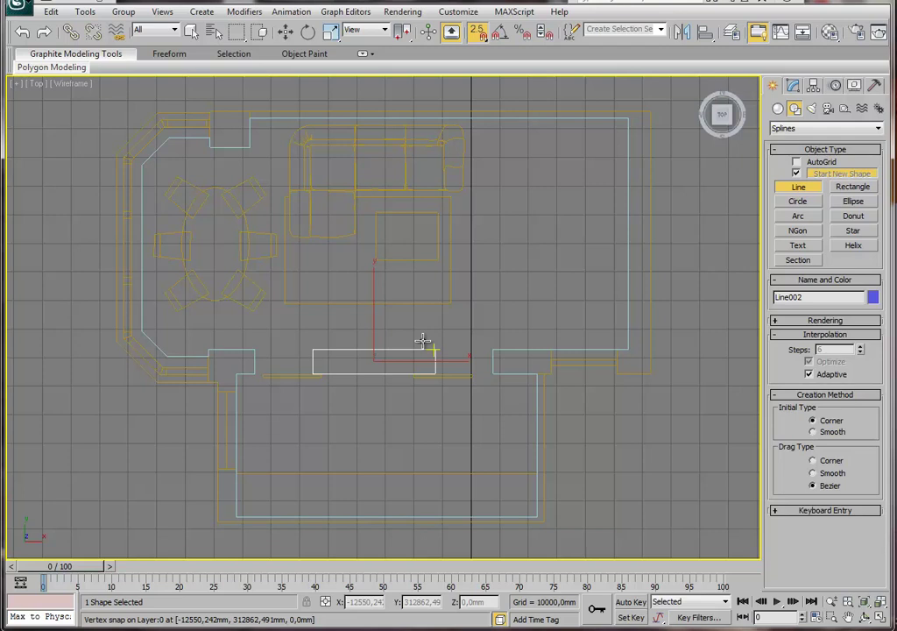
Turn off snapping and hide the Layer:0 furniture and wall drawing.
click(477, 32)
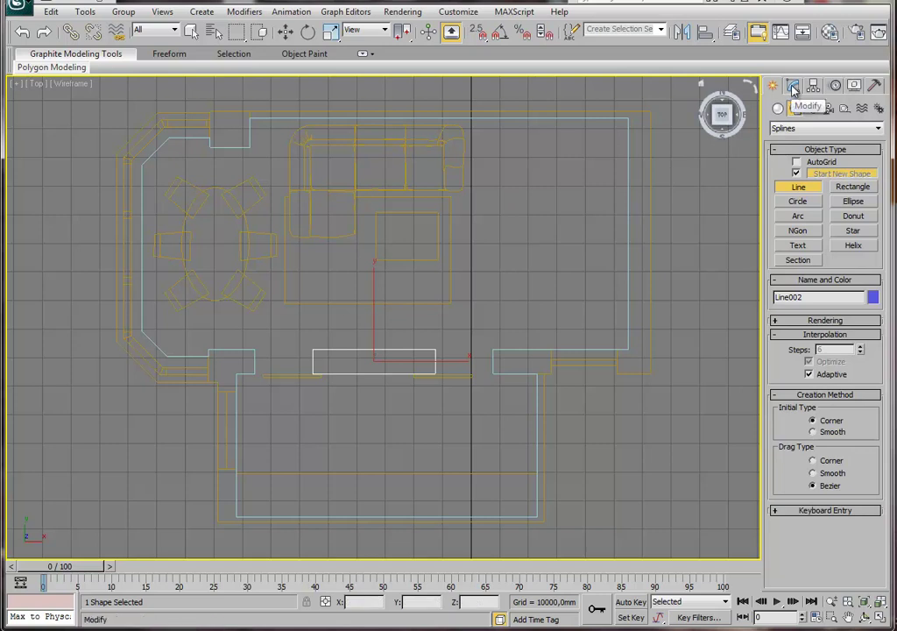
click(793, 86)
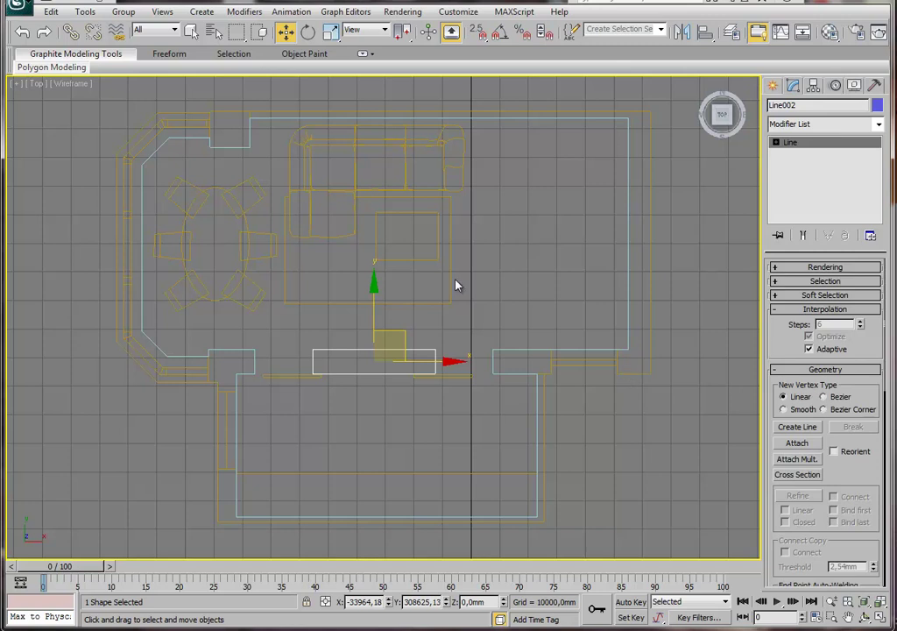
click(616, 370)
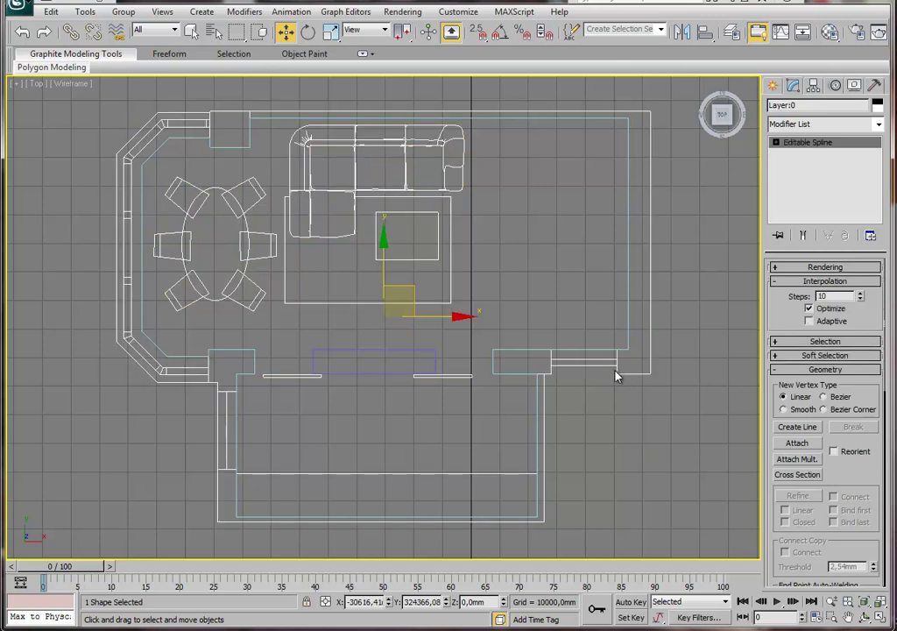
right_click(536, 367)
click(633, 329)
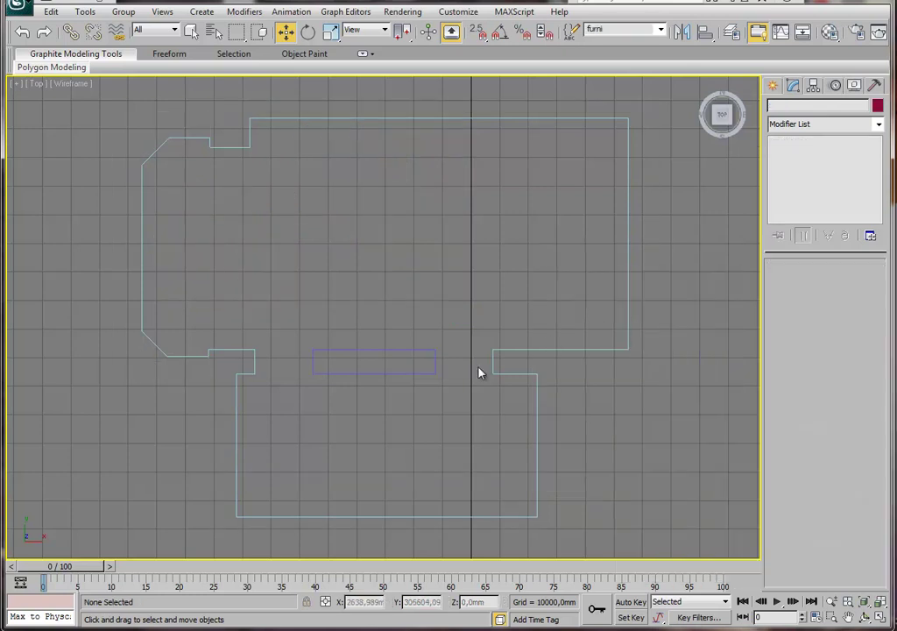
Attach the room outline to the Line002 rectangle, then deselect everything.
click(435, 359)
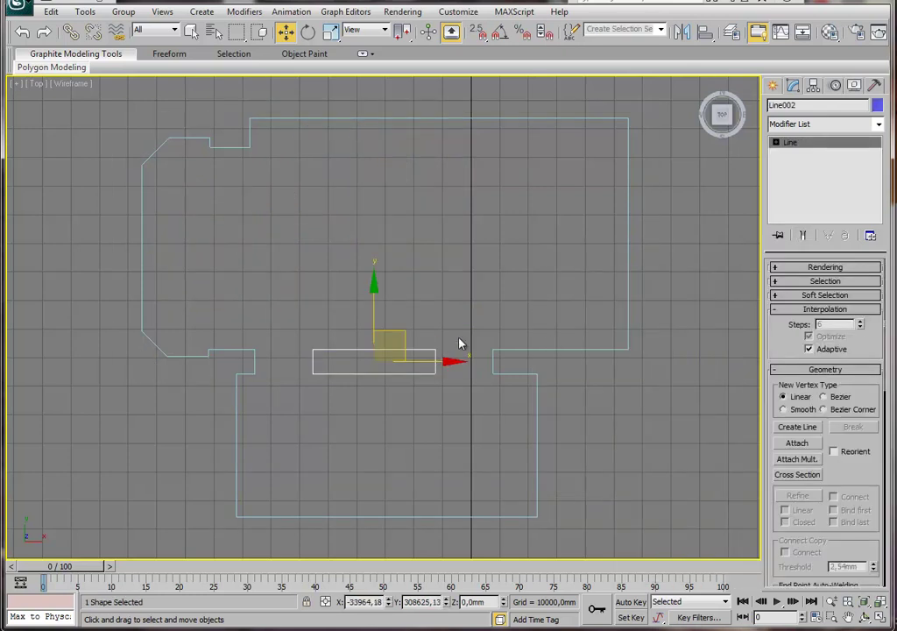
click(796, 444)
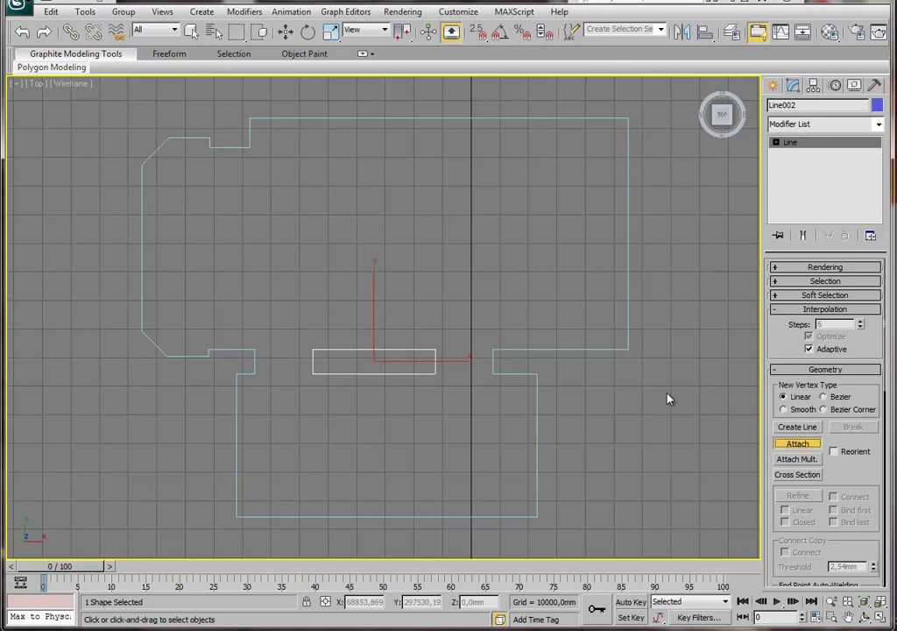
click(533, 373)
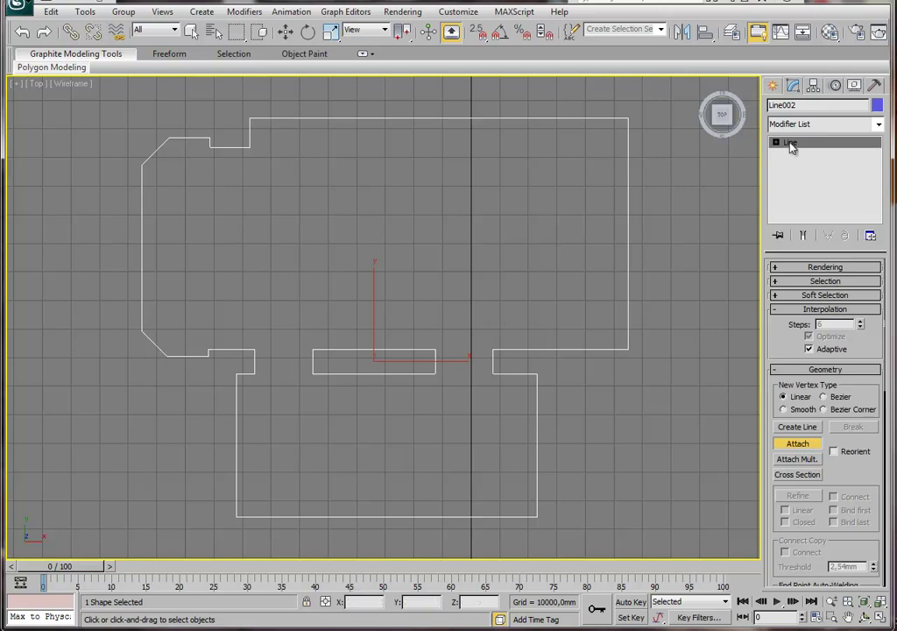
key(w)
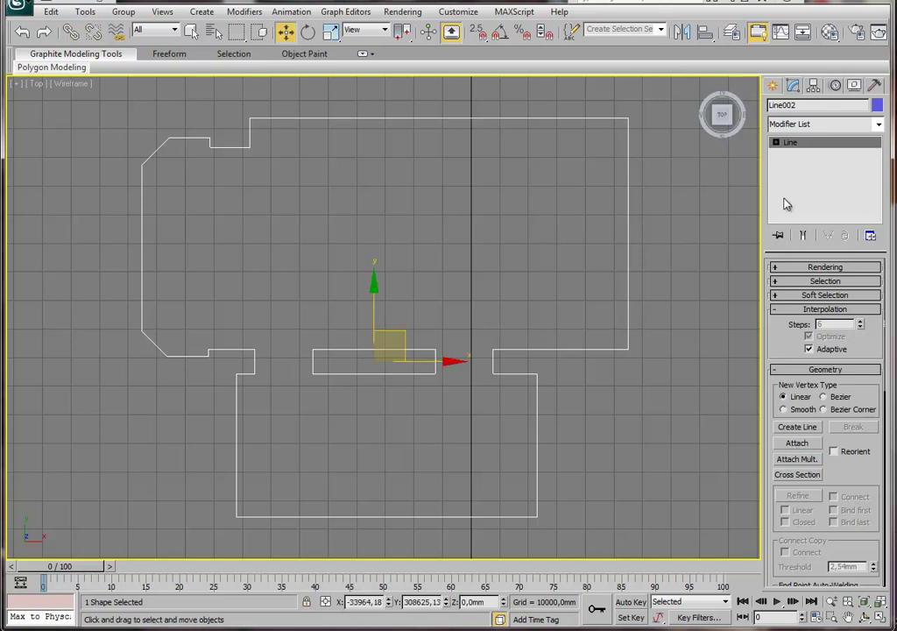
click(681, 268)
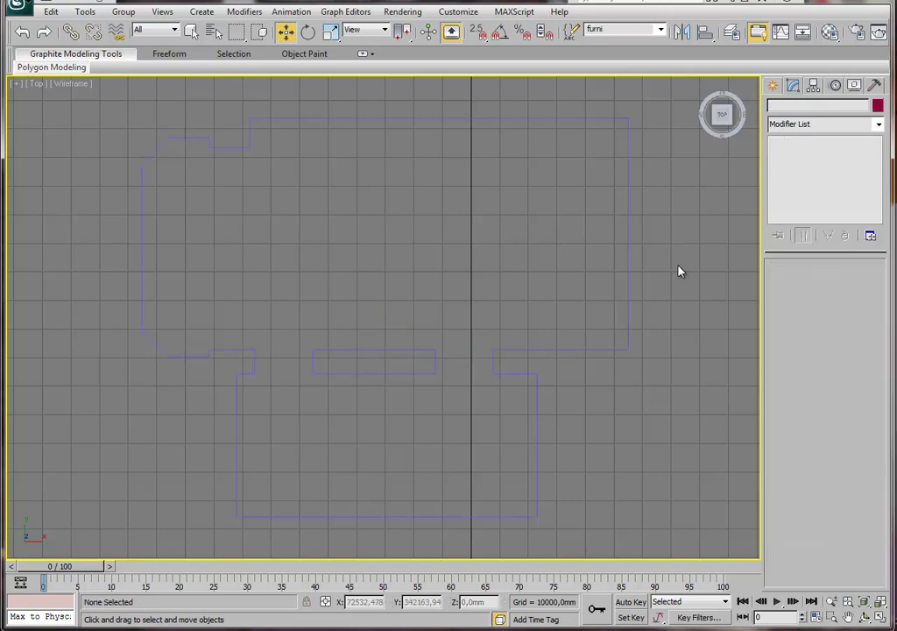
Give Line002 an Extrude modifier with a 3000 mm Amount, then activate Perspective in four-view layout.
click(628, 280)
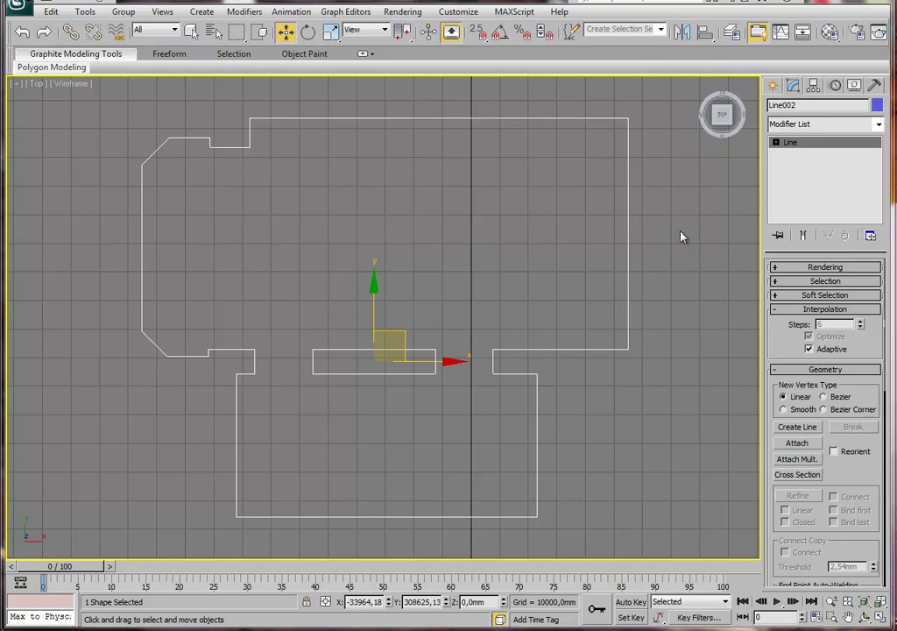
click(878, 128)
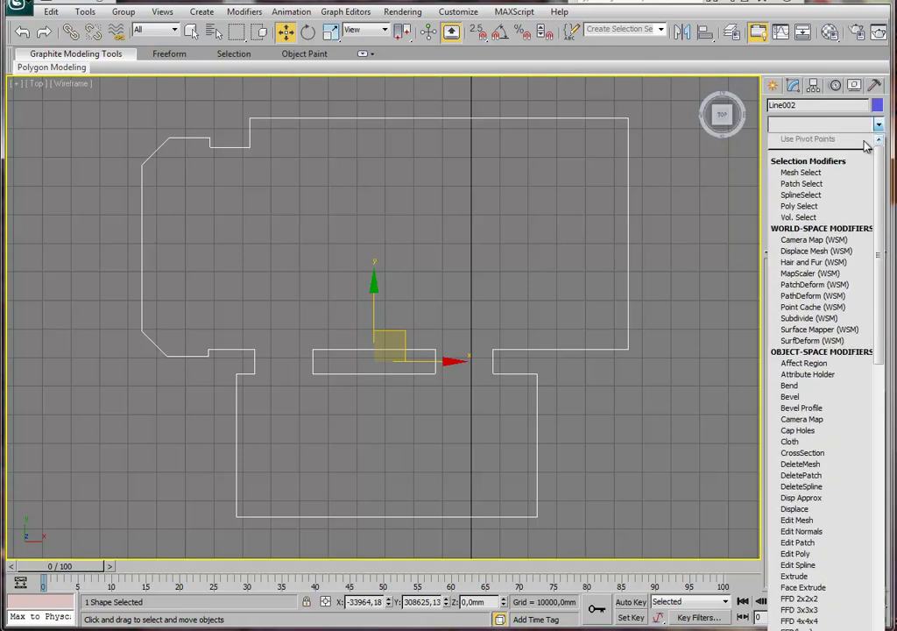
click(795, 577)
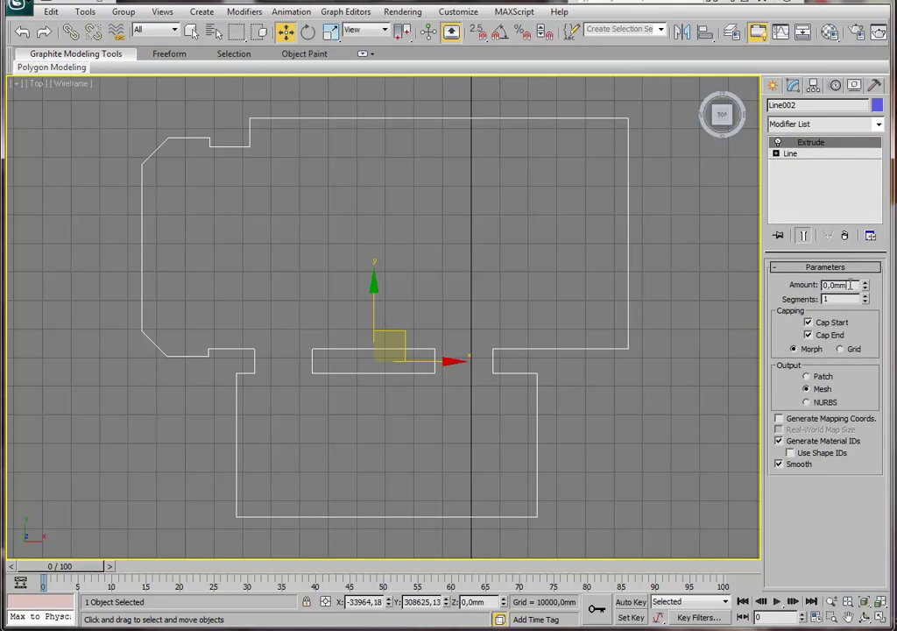
drag(849, 285, 813, 296)
text(3)
key(Return)
key(alt+w)
right_click(527, 378)
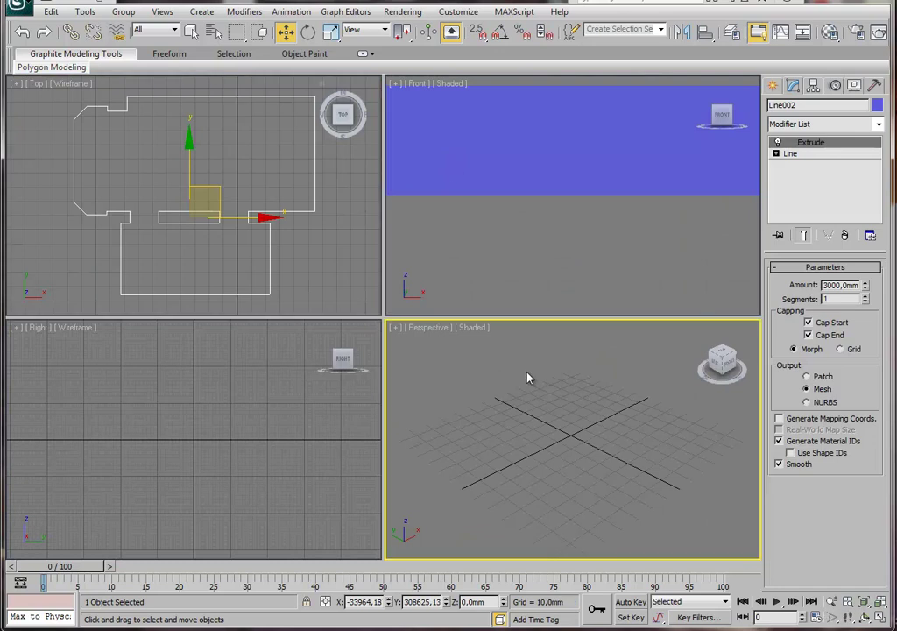
Maximize Perspective, zoom extents on the block, and add Edit Poly above Extrude.
key(alt+w)
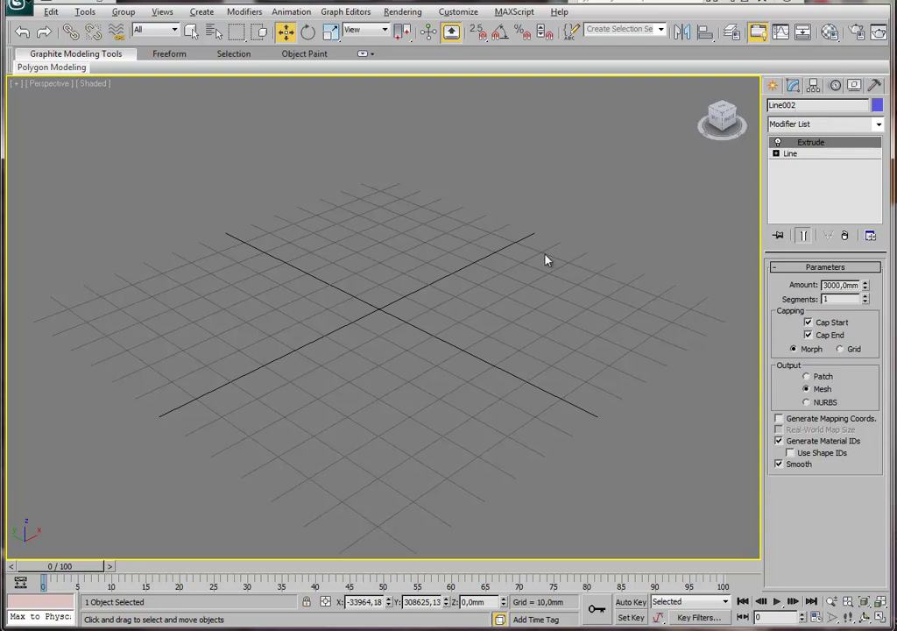
key(z)
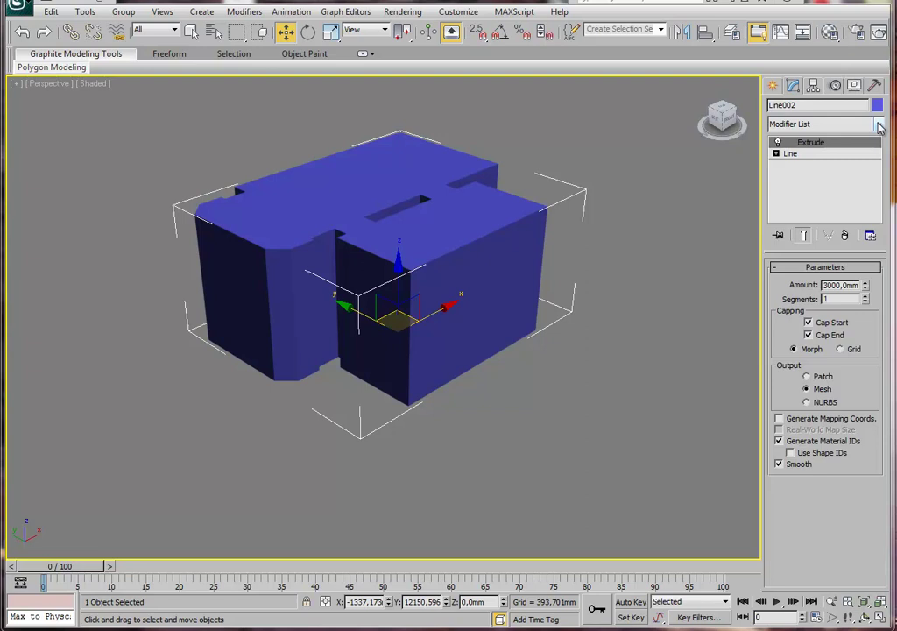
click(880, 127)
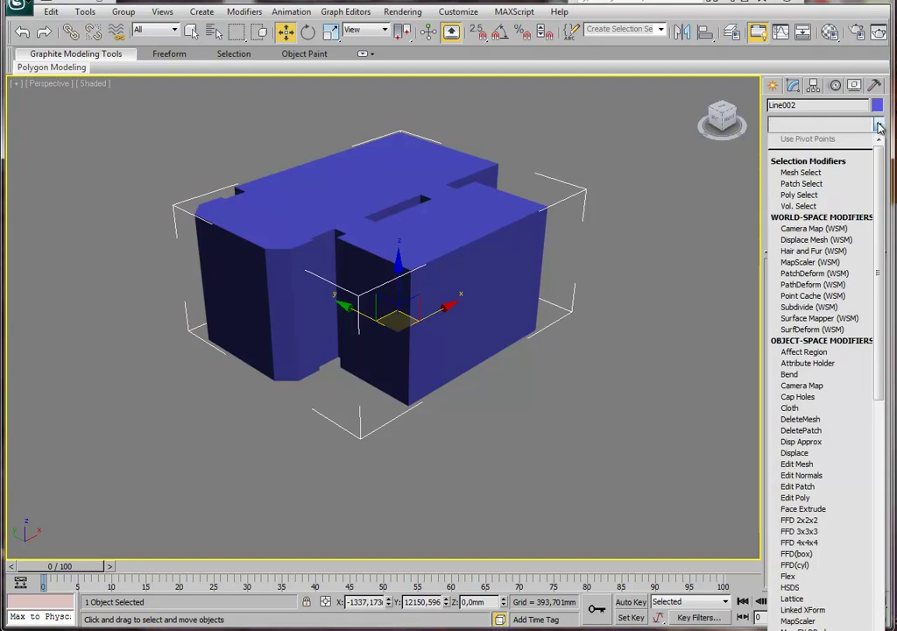
click(793, 86)
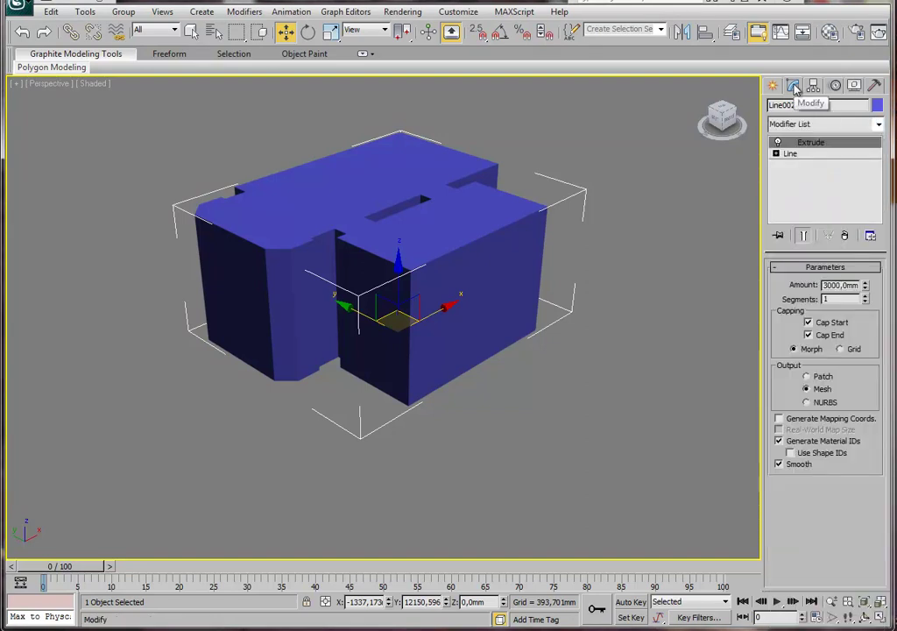
click(880, 127)
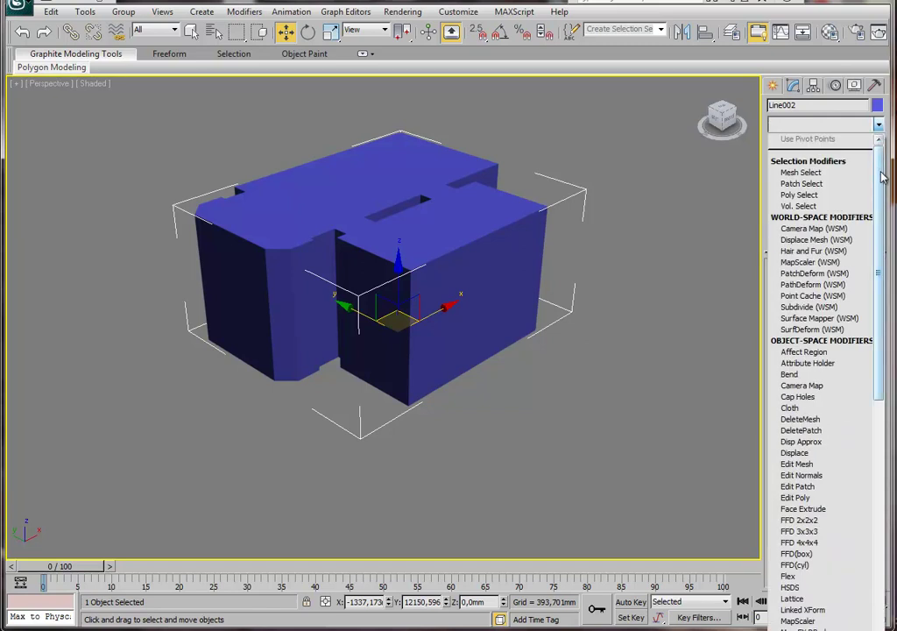
drag(883, 178, 882, 193)
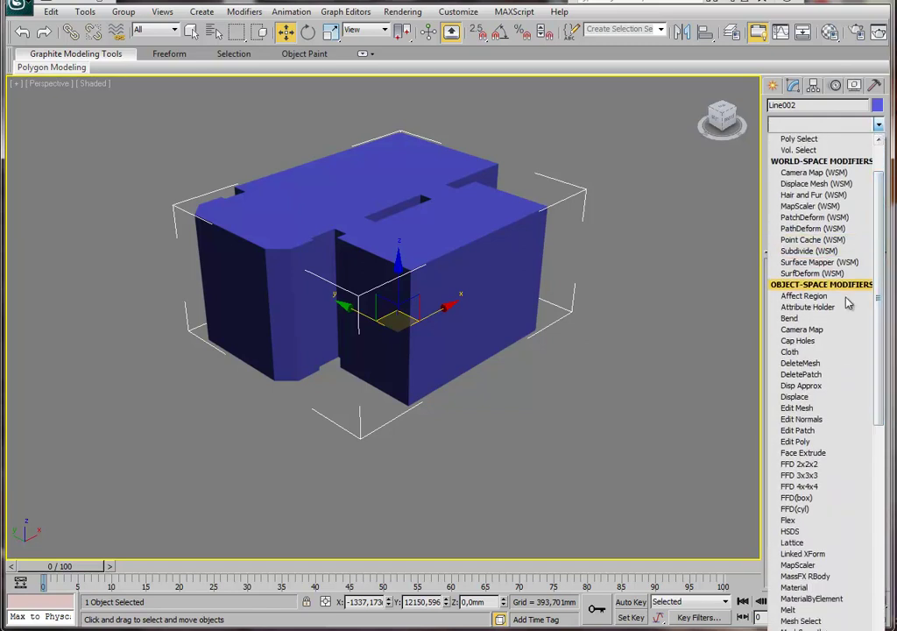
click(797, 442)
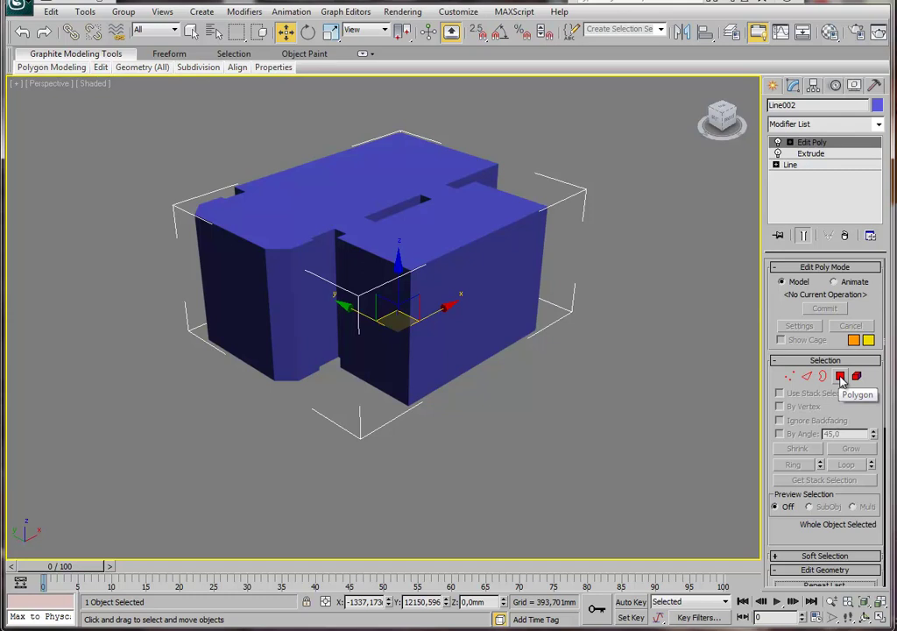
In Polygon mode, select the walls' top faces and scroll down to Edit Geometry.
click(842, 378)
click(477, 257)
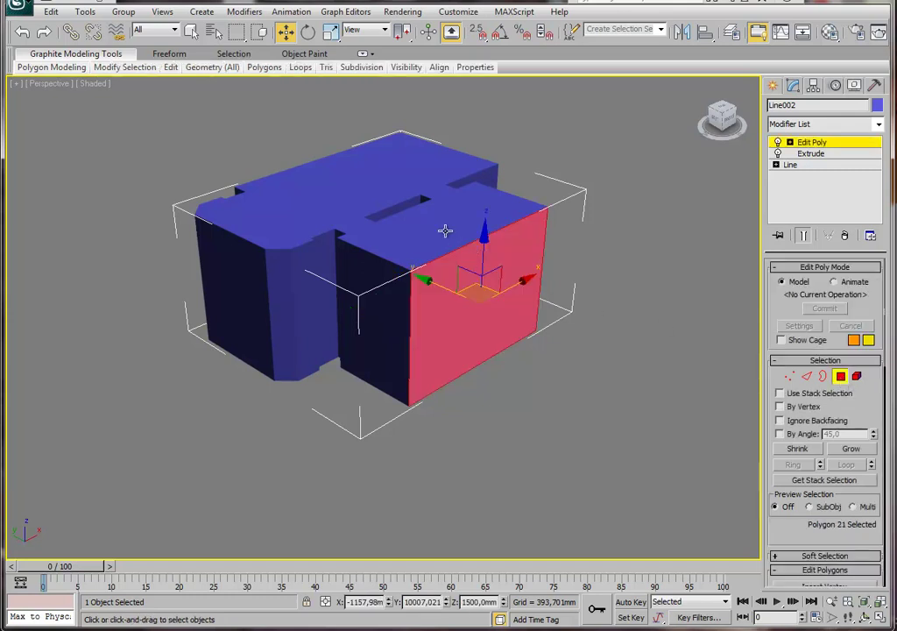
click(445, 230)
click(282, 266)
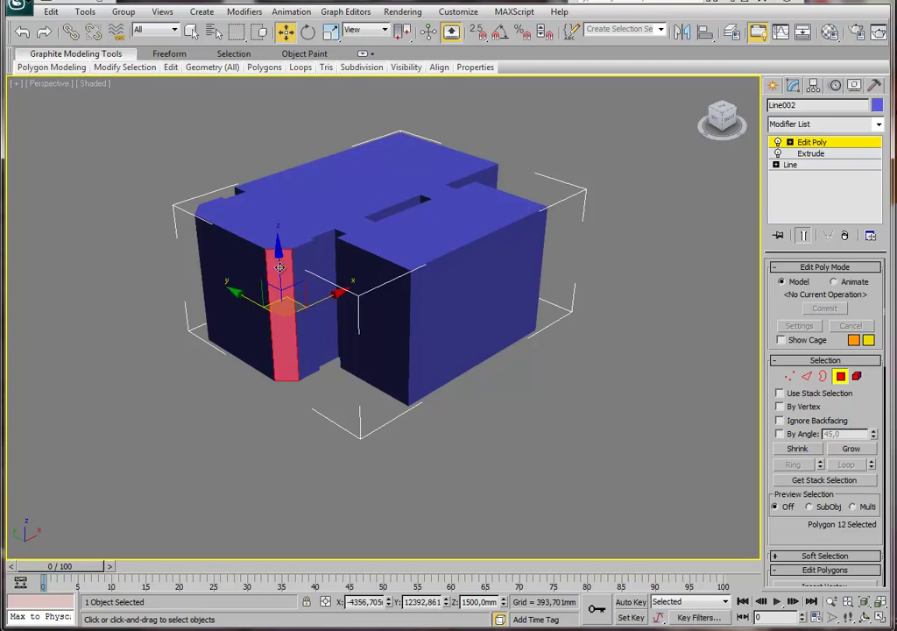
click(254, 260)
click(375, 284)
click(462, 292)
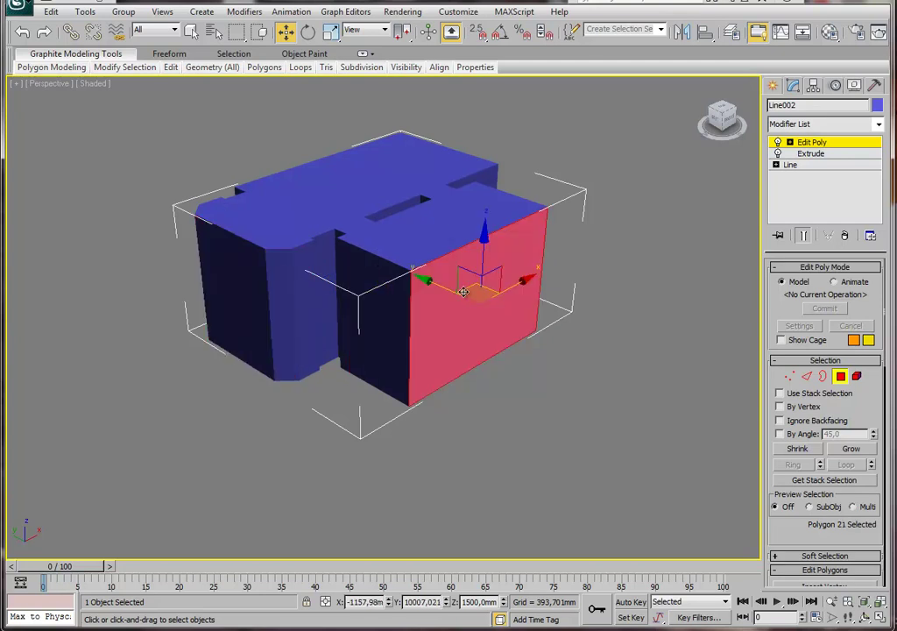
click(427, 214)
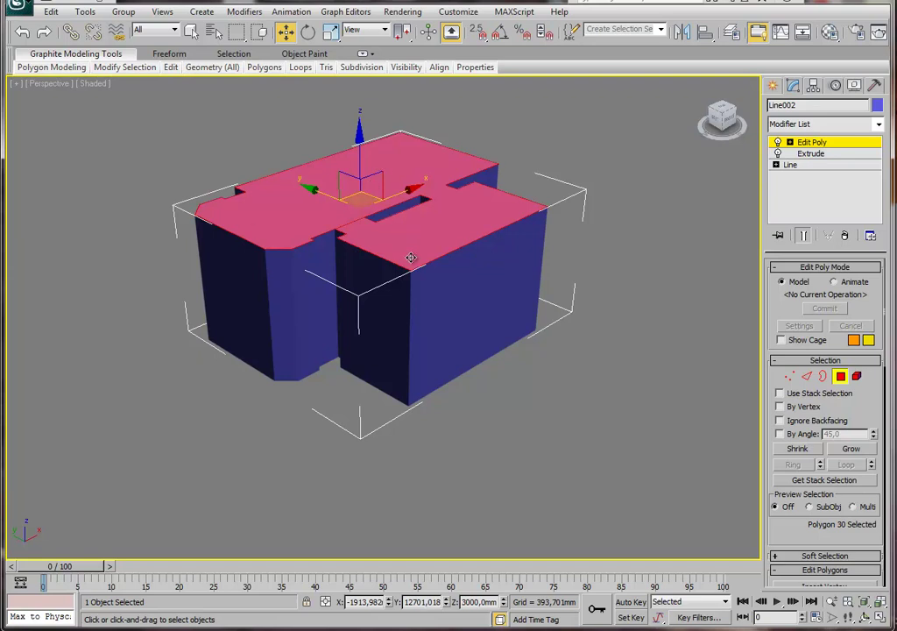
drag(804, 532, 801, 198)
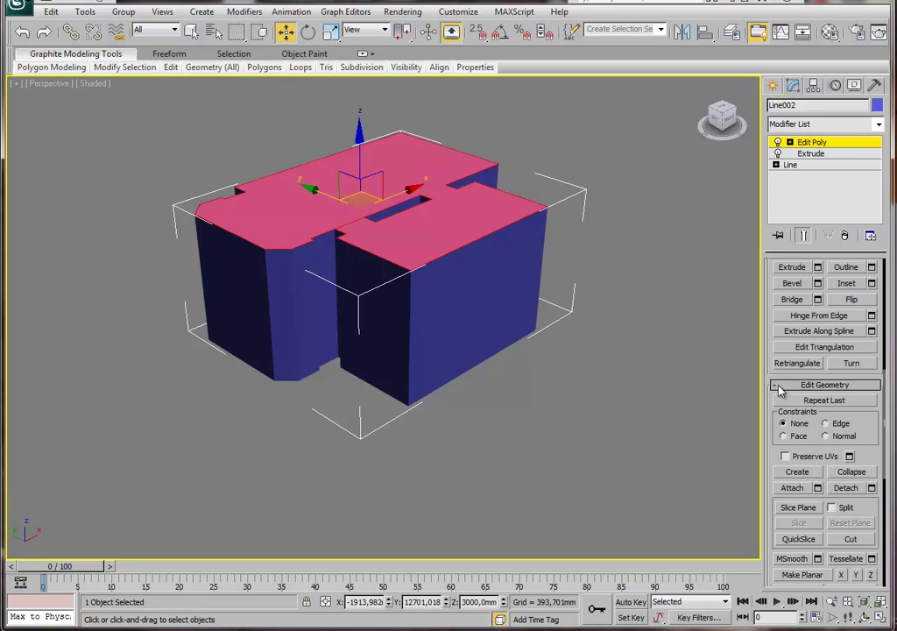
Detach the top faces, then the bottom face viewed from below, and exit Polygon level.
click(847, 488)
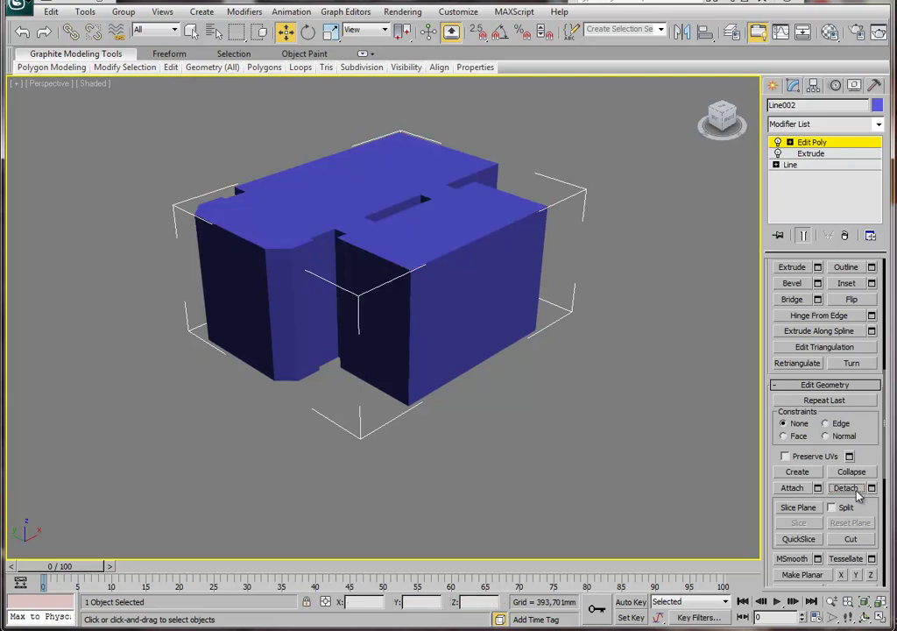
alt+middle_drag(519, 318, 503, 244)
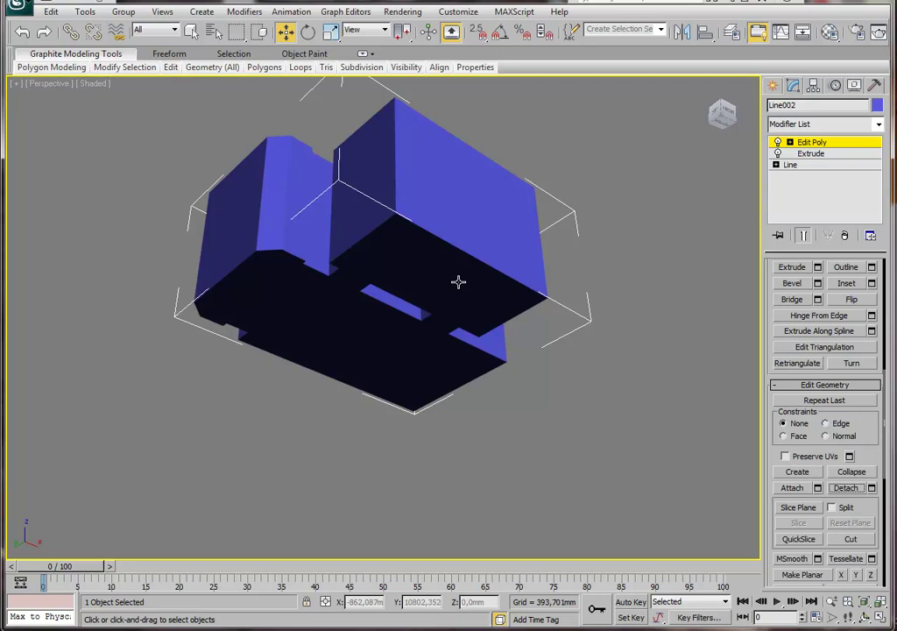
alt+middle_drag(458, 281, 442, 286)
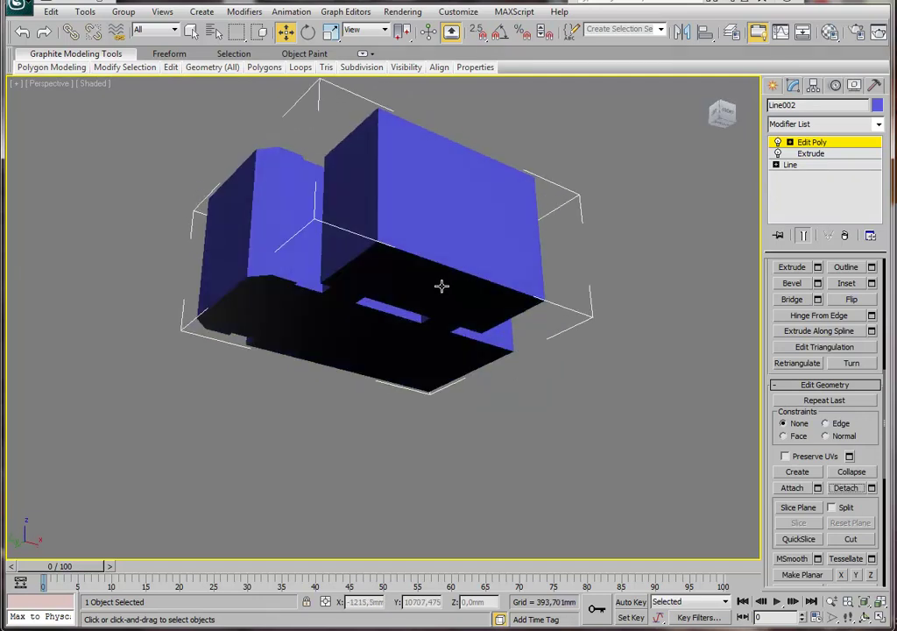
click(442, 286)
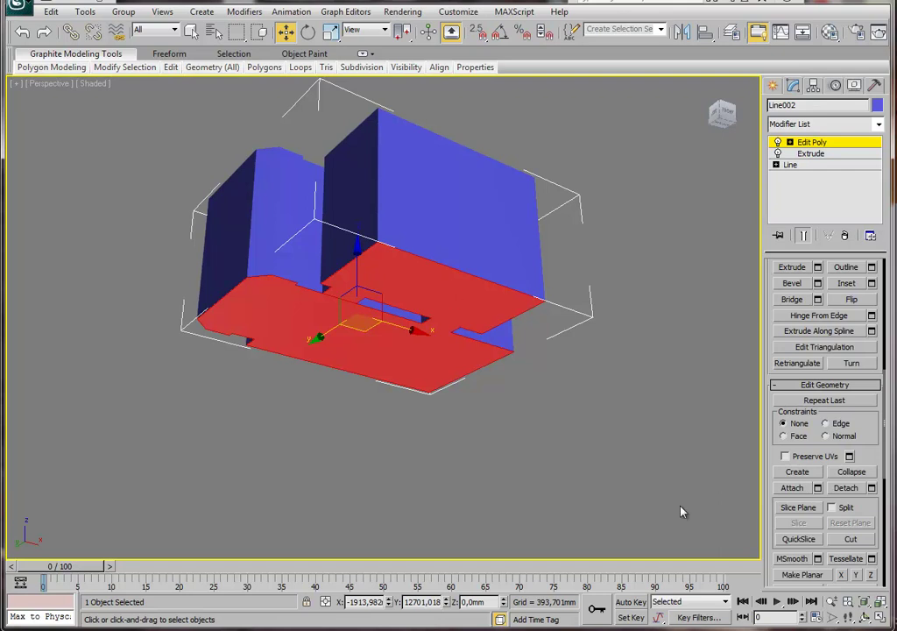
click(846, 488)
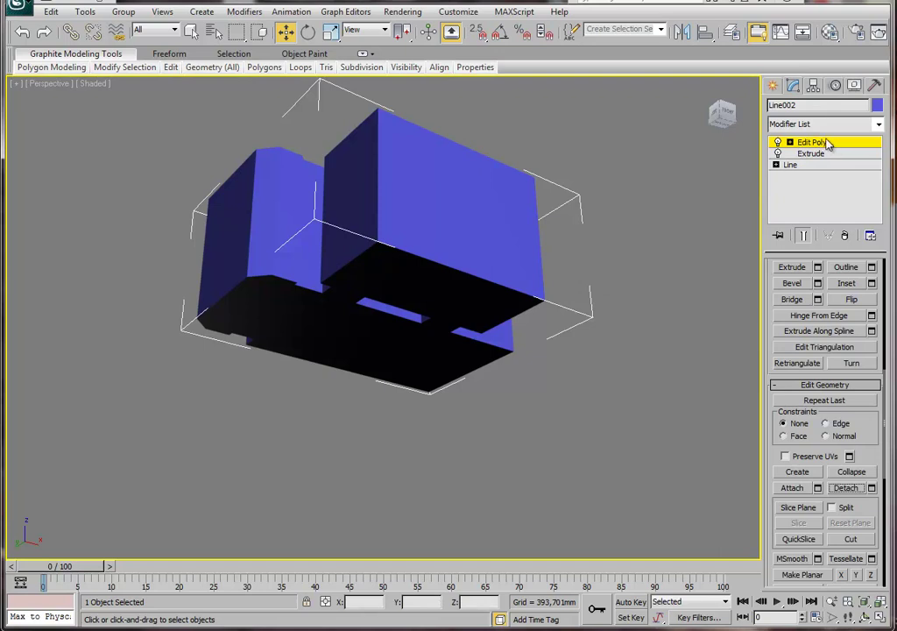
click(829, 144)
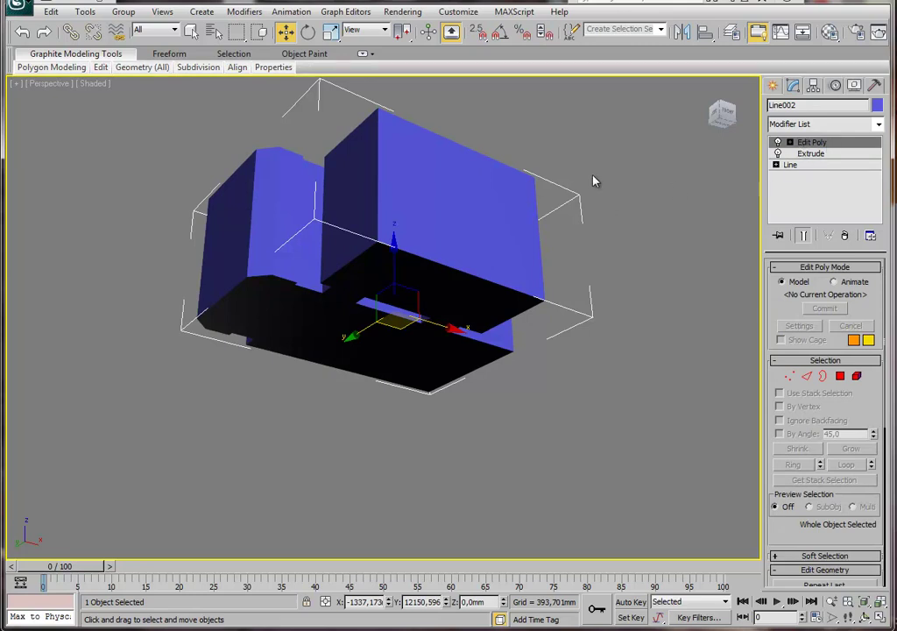
Set the detached top piece's object colour to white.
click(618, 218)
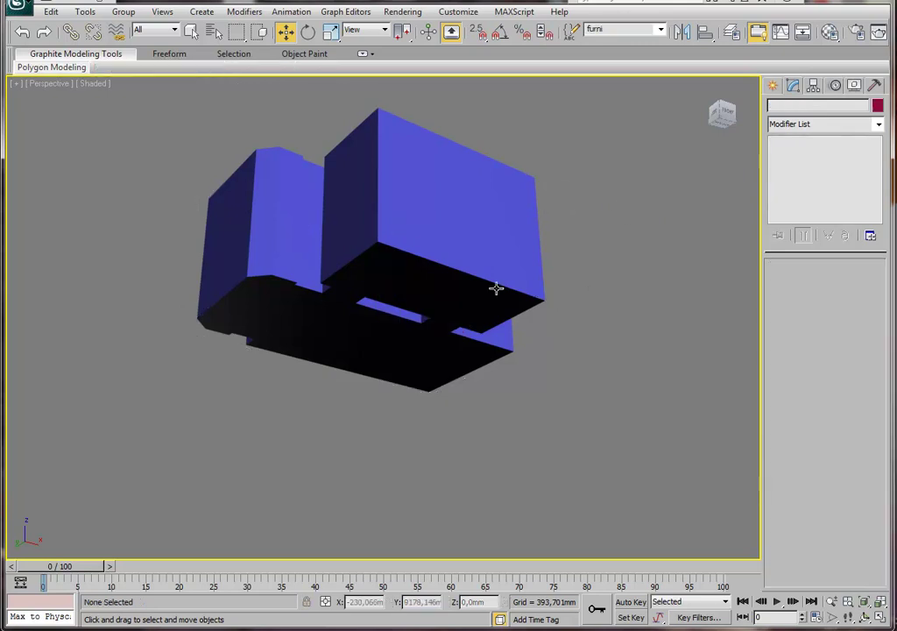
click(470, 292)
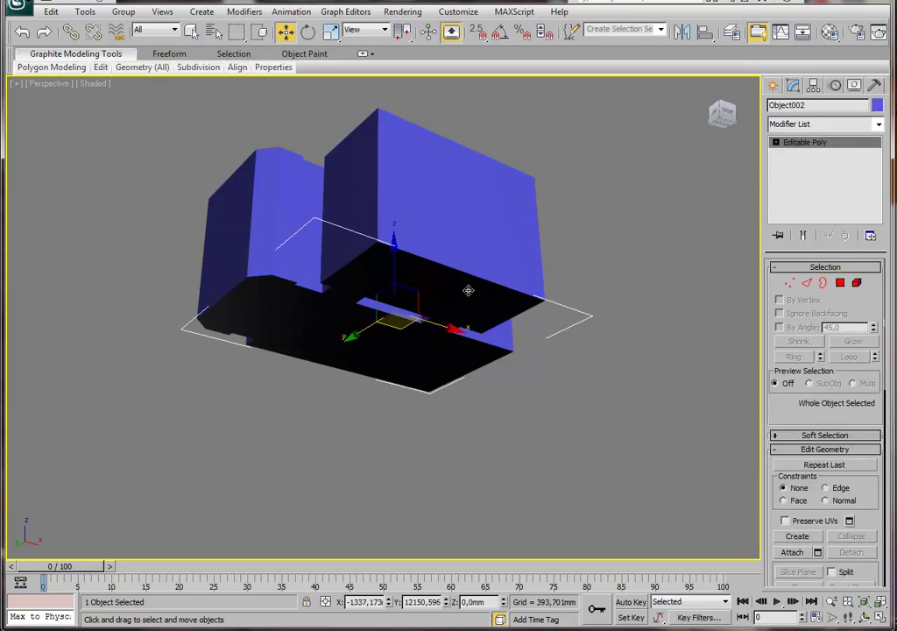
mouse_move(477, 285)
alt+middle_down()
mouse_move(474, 350)
mouse_move(484, 355)
mouse_move(479, 304)
mouse_move(377, 200)
alt+middle_up()
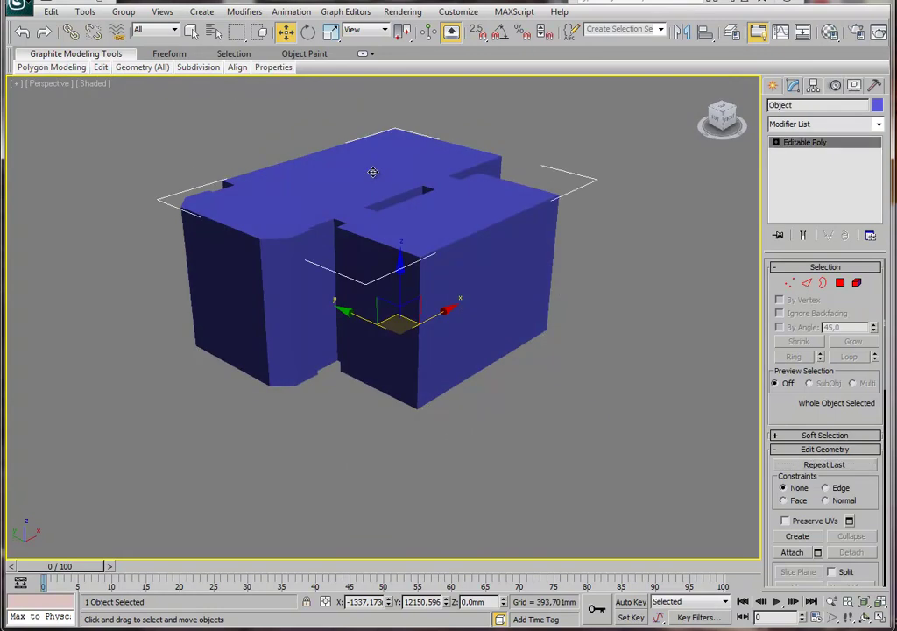
click(877, 104)
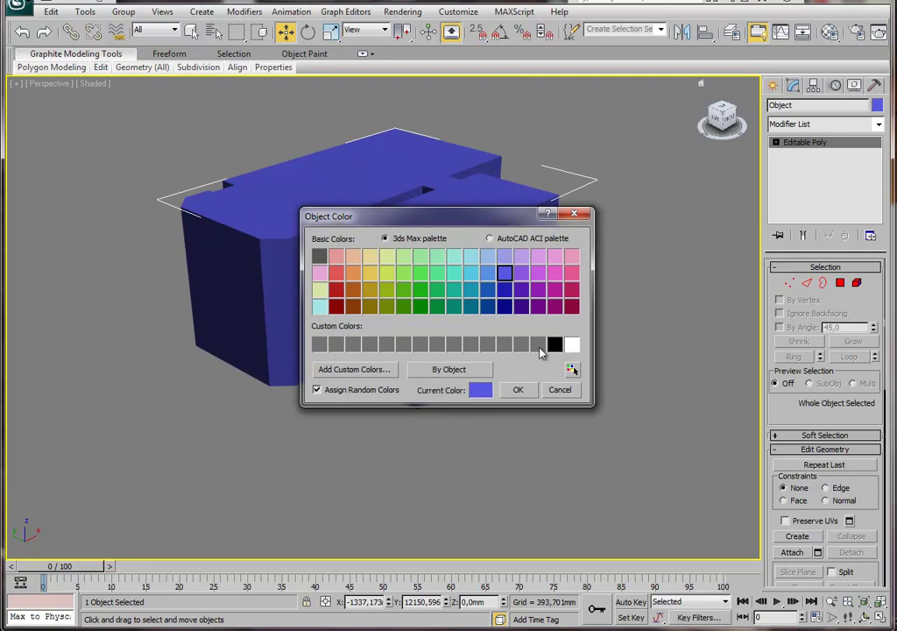
click(571, 344)
click(518, 389)
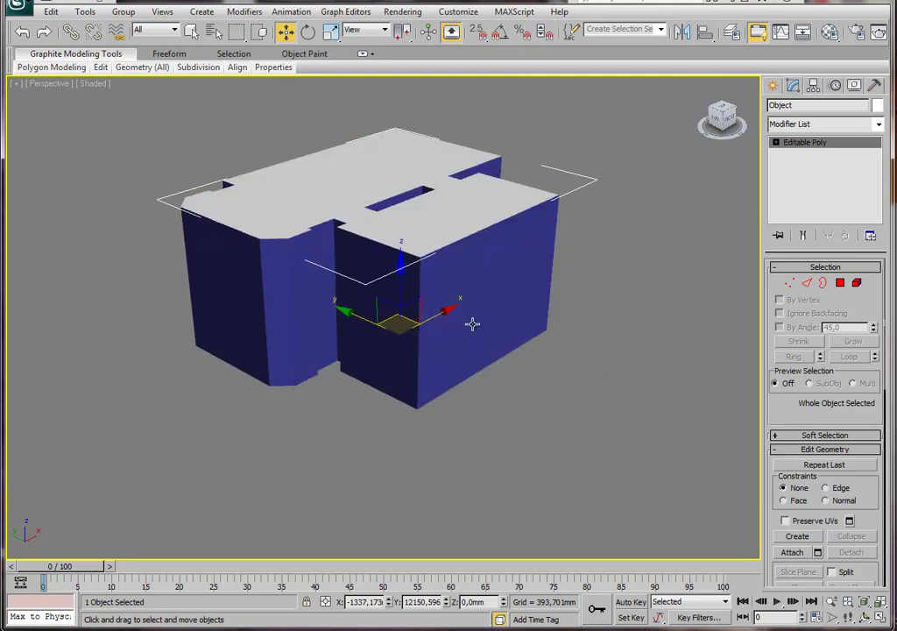
Colour the floor piece dark orange and show edged faces with F4.
alt+middle_drag(472, 324, 457, 297)
click(877, 104)
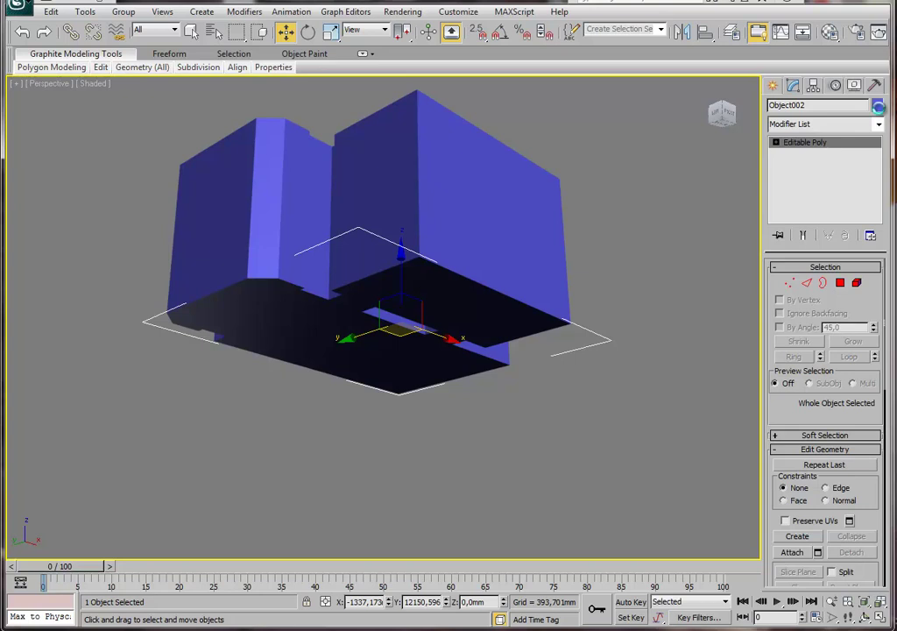
click(352, 306)
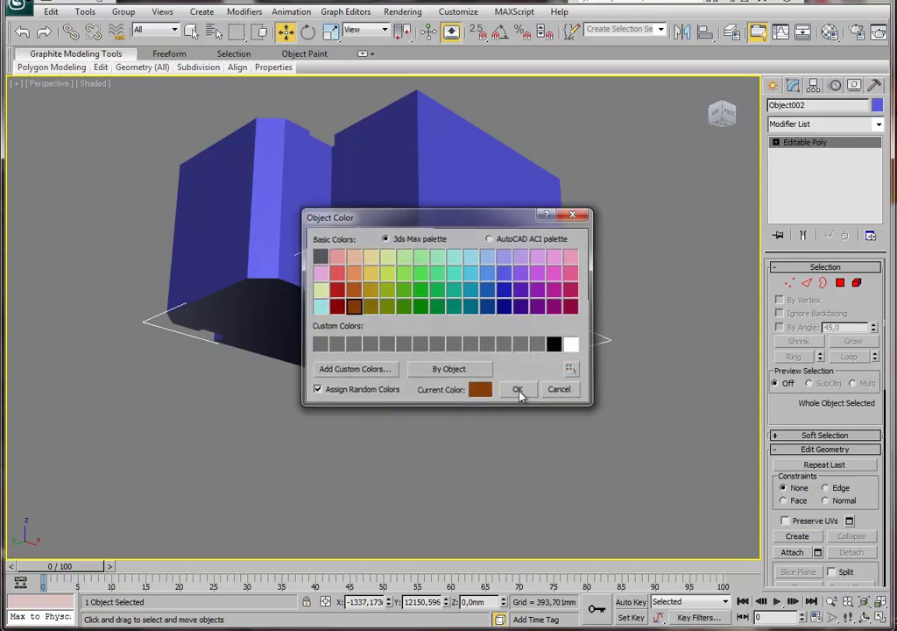
click(517, 389)
alt+middle_drag(518, 389, 521, 316)
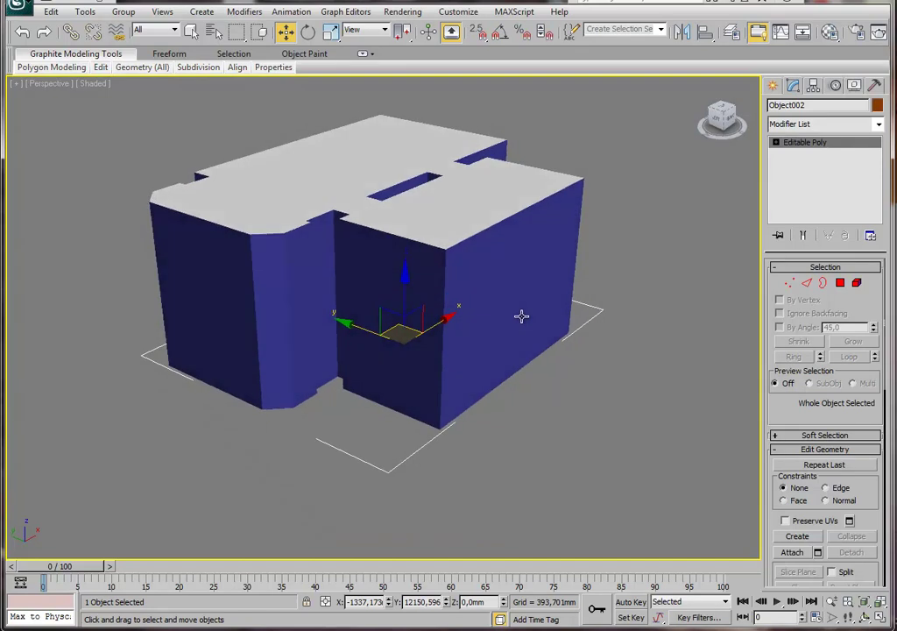
key(F4)
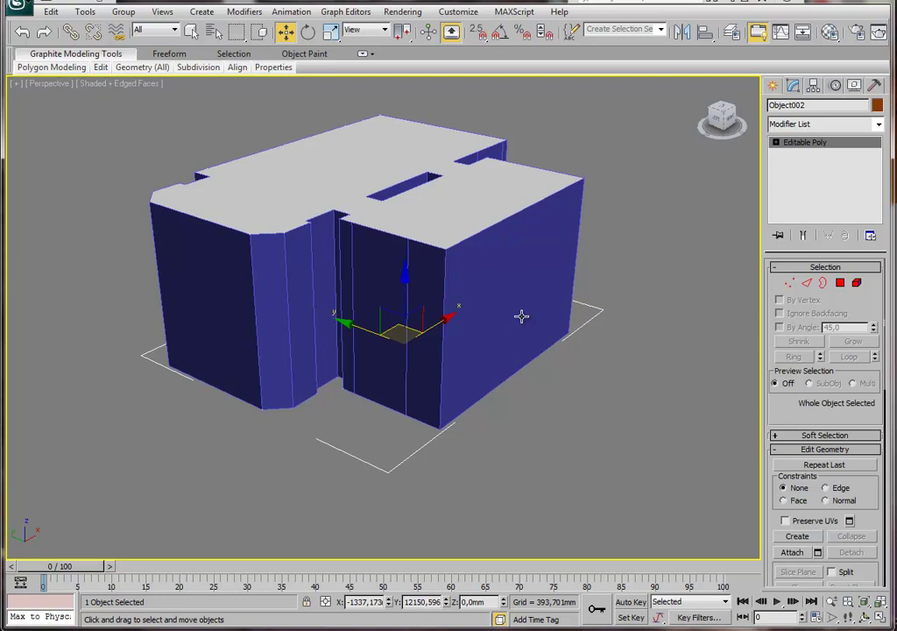
mouse_move(517, 313)
alt+middle_down()
mouse_move(469, 295)
mouse_move(449, 301)
alt+middle_up()
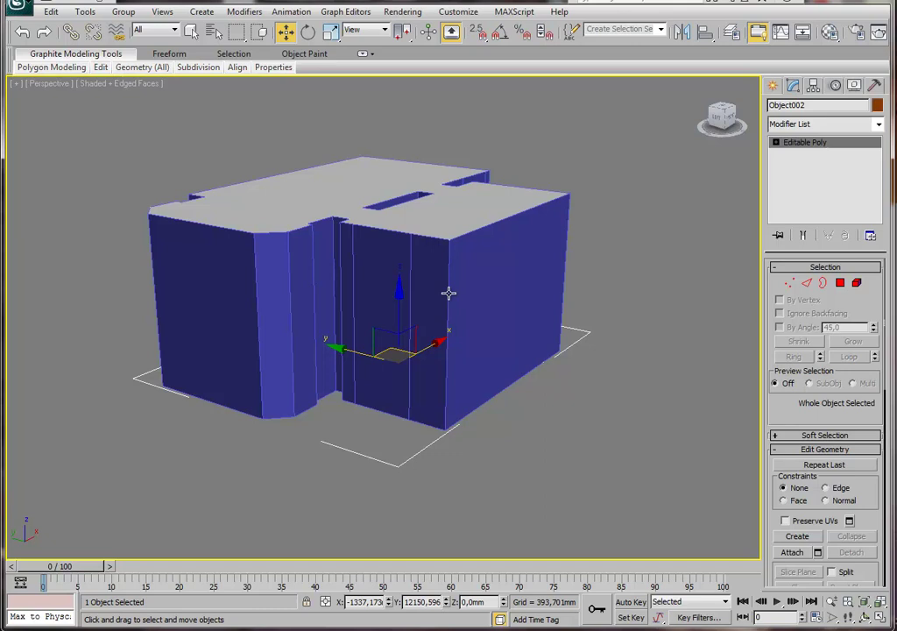
mouse_move(430, 294)
alt+middle_down()
mouse_move(457, 304)
mouse_move(527, 303)
mouse_move(481, 296)
alt+middle_up()
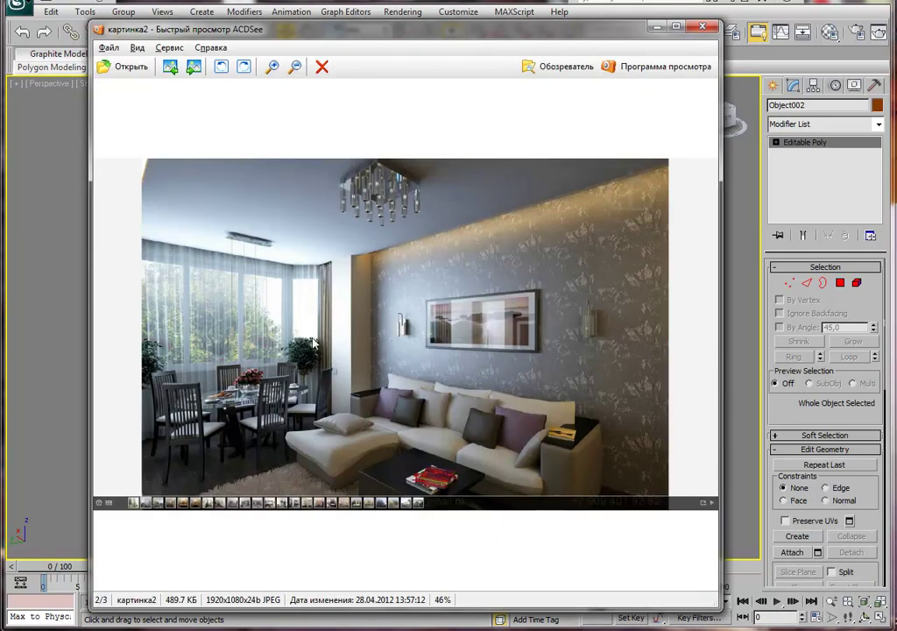
View the first living-room reference render (1/3) in ACDSee, then close the viewer.
click(171, 67)
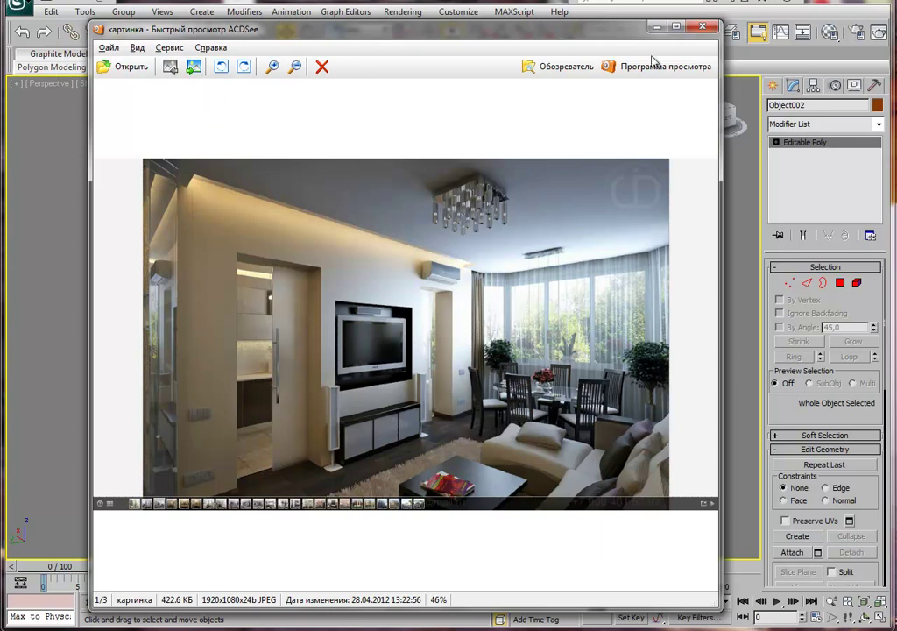
click(656, 26)
alt+middle_drag(575, 296, 441, 340)
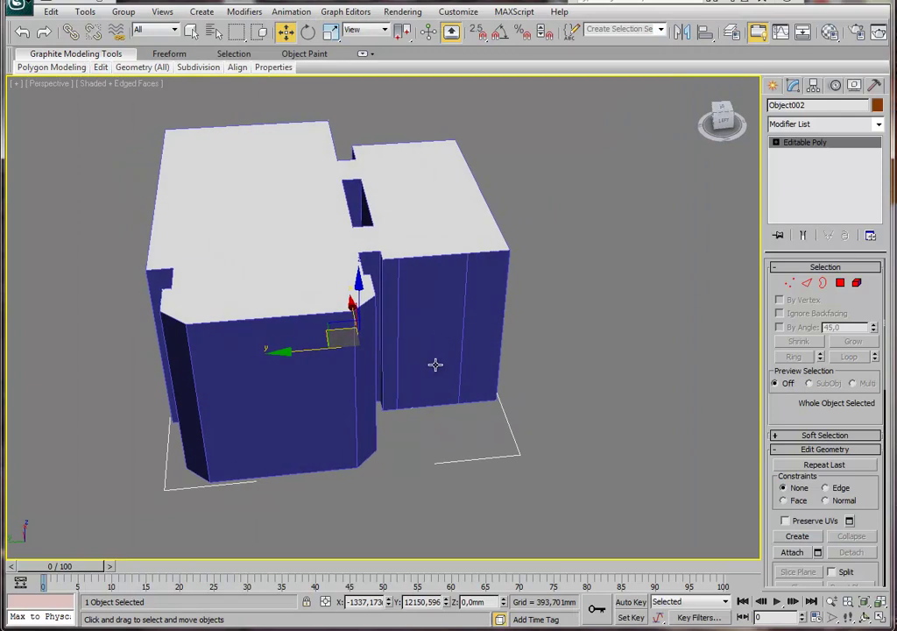
Toggle wireframe display and unhide all hidden objects from the viewport quad menu.
key(F3)
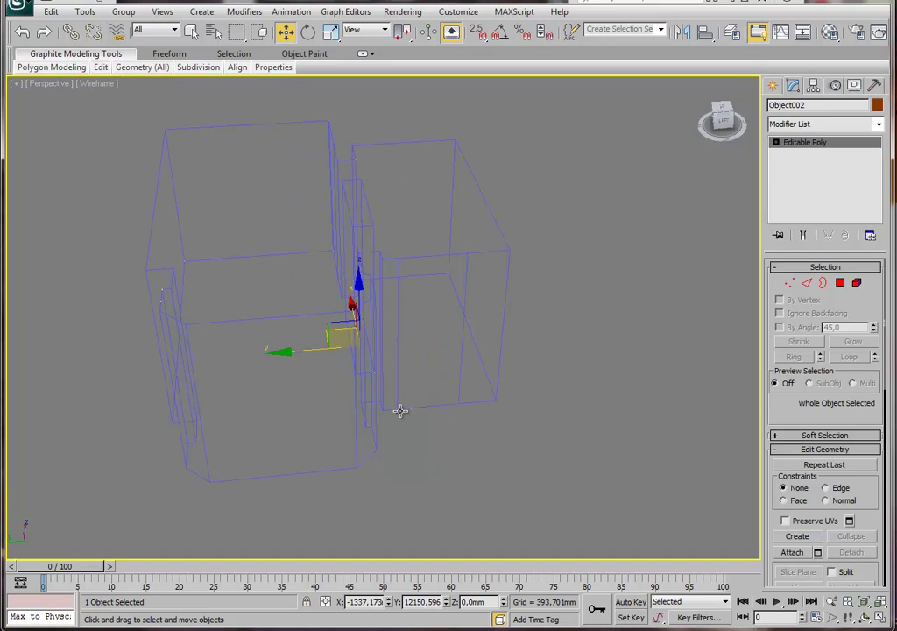
right_click(406, 426)
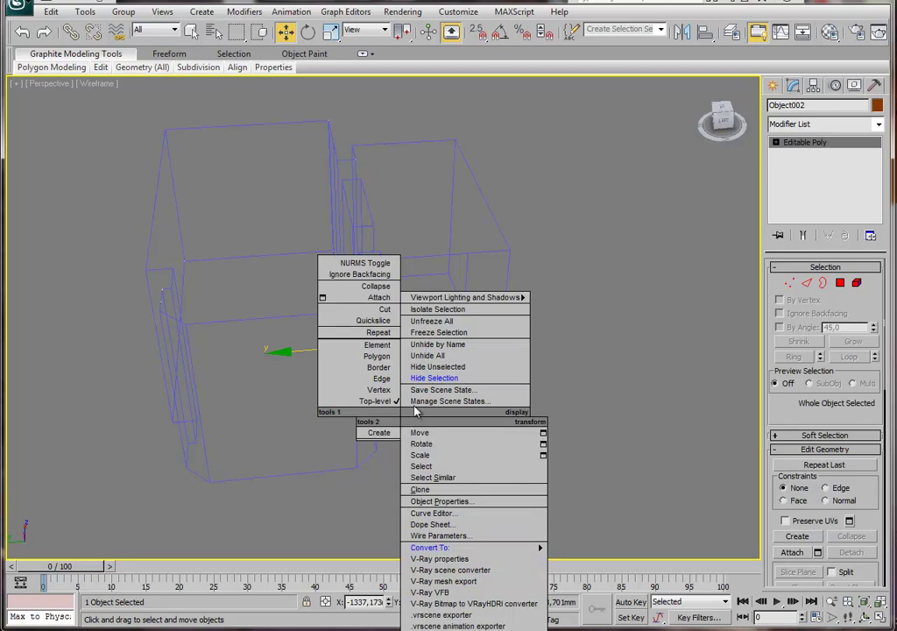
click(431, 356)
middle_drag(310, 418, 352, 377)
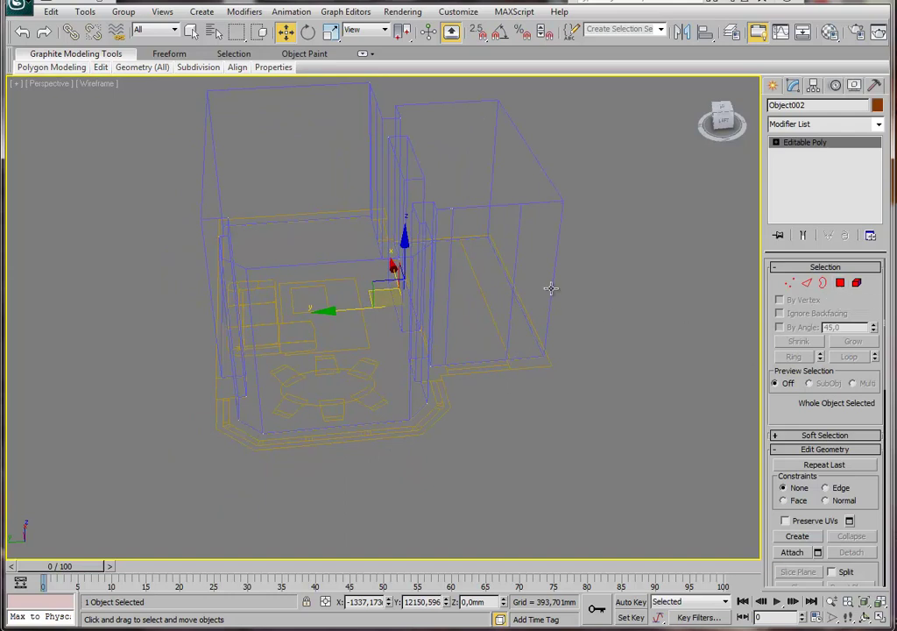
mouse_move(551, 289)
alt+middle_down()
mouse_move(455, 242)
mouse_move(455, 256)
alt+middle_up()
key(F3)
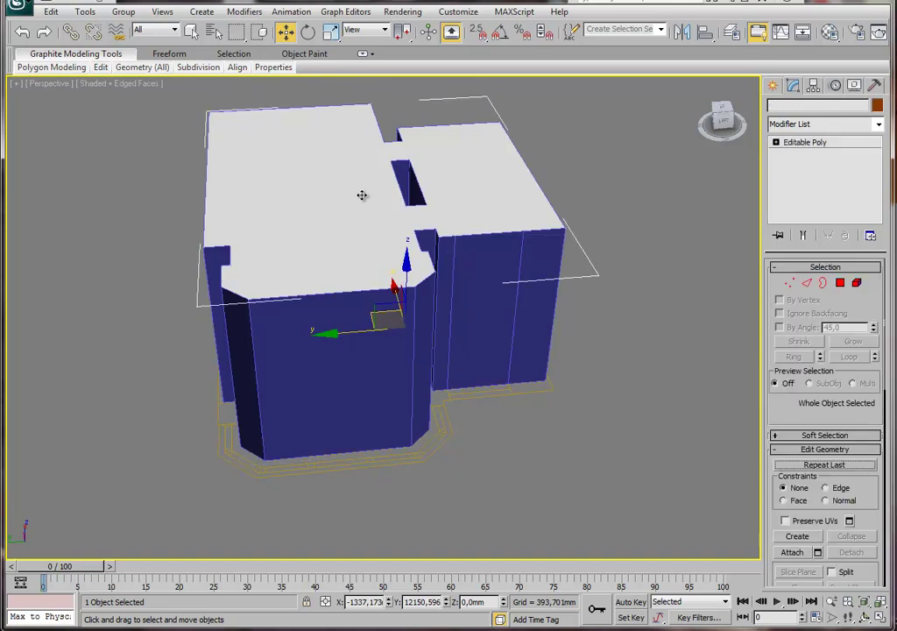
text(Object)
Hide the white top piece and select the walls object Line002.
right_click(360, 193)
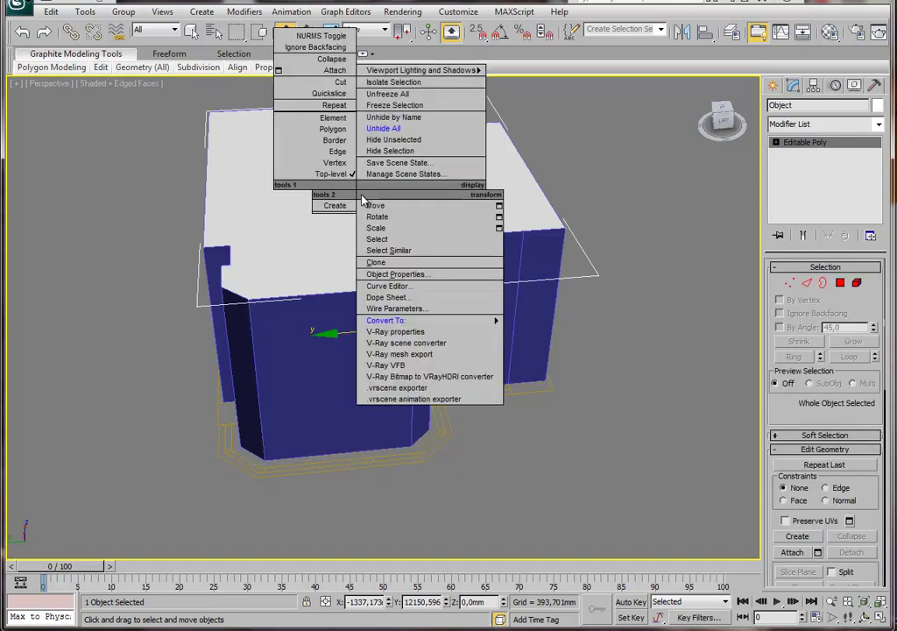
click(350, 150)
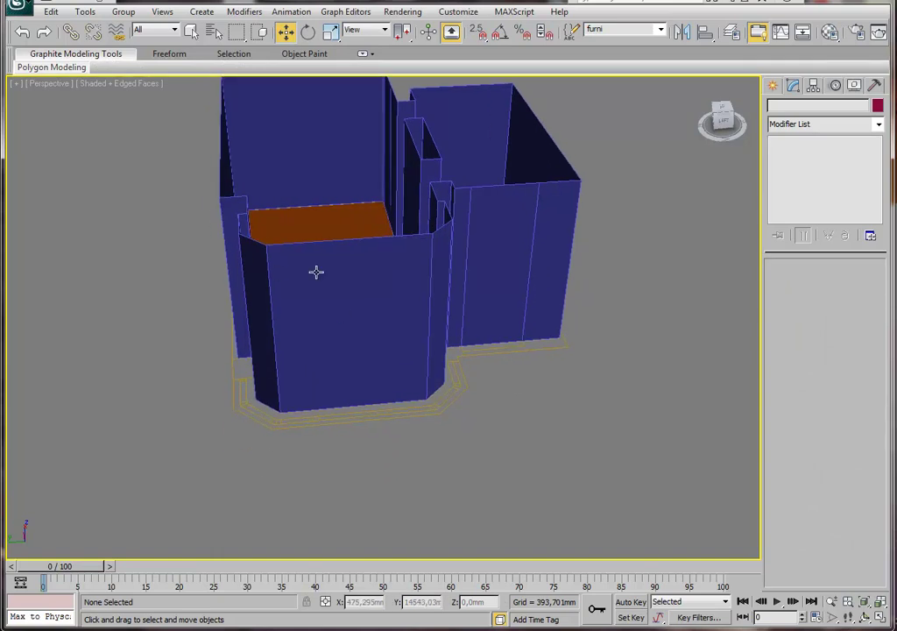
middle_drag(428, 271, 429, 296)
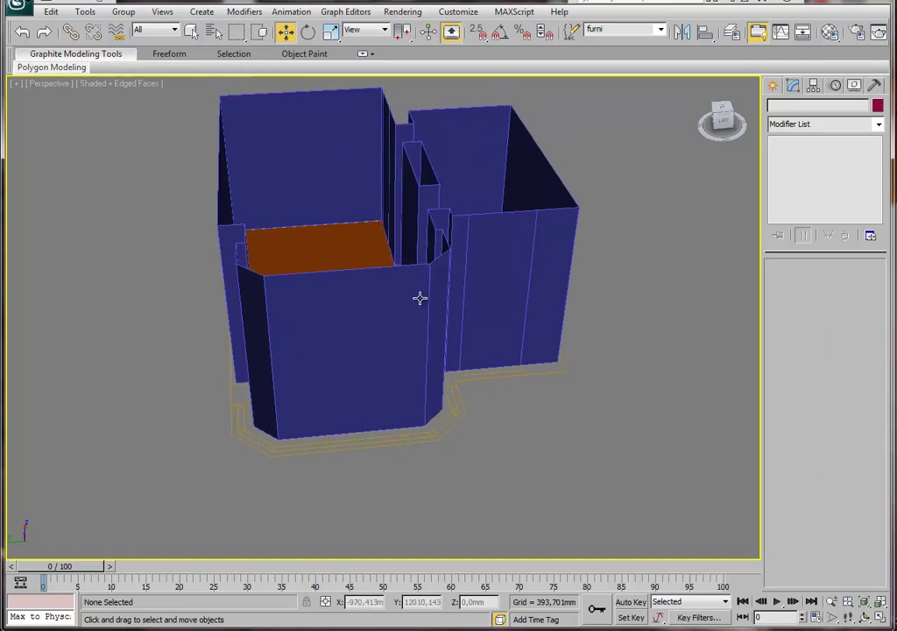
click(545, 233)
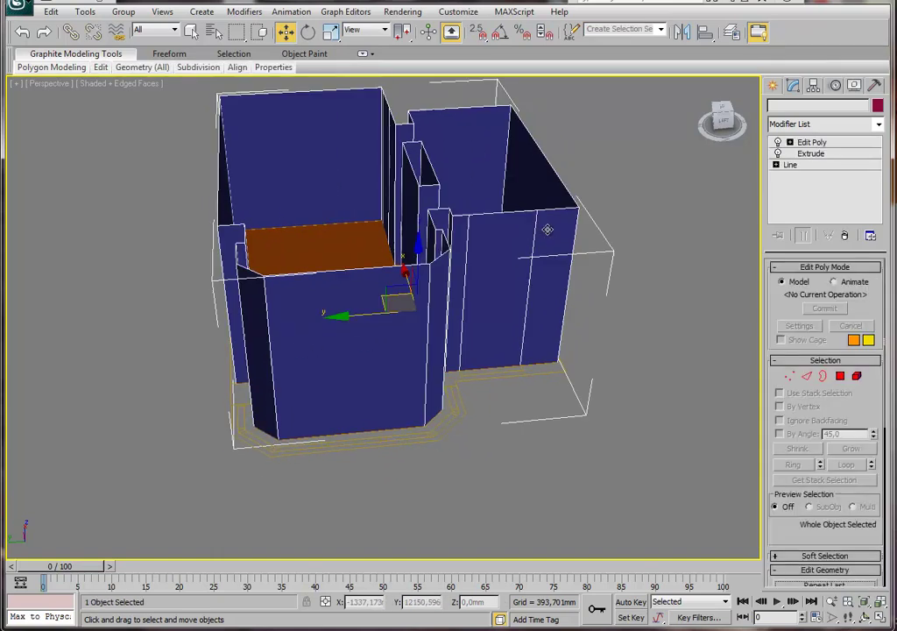
At Polygon level, Ctrl-select the six front bay wall faces.
click(843, 377)
click(389, 309)
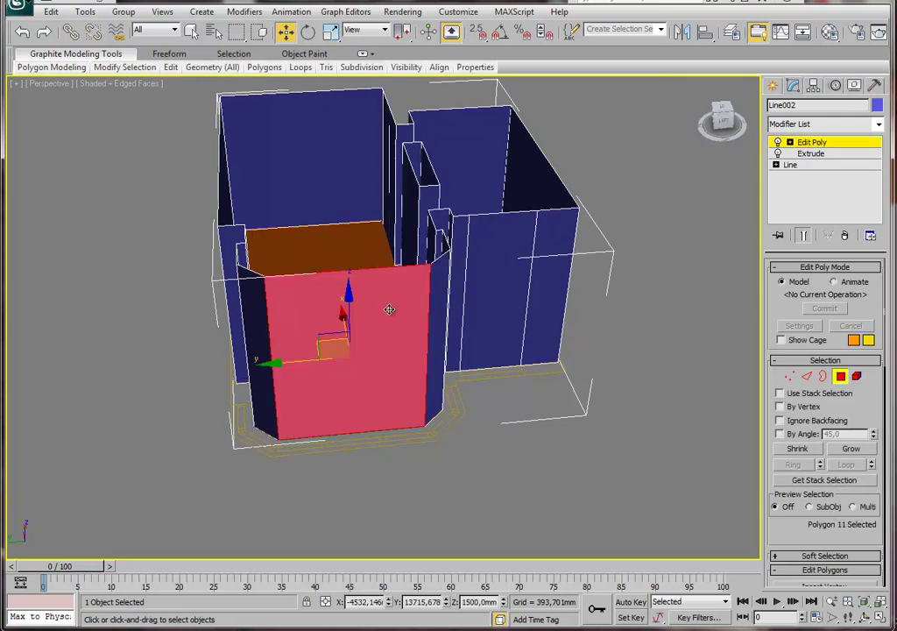
mouse_move(389, 309)
alt+middle_down()
mouse_move(390, 337)
mouse_move(305, 390)
alt+middle_up()
ctrl+click(316, 360)
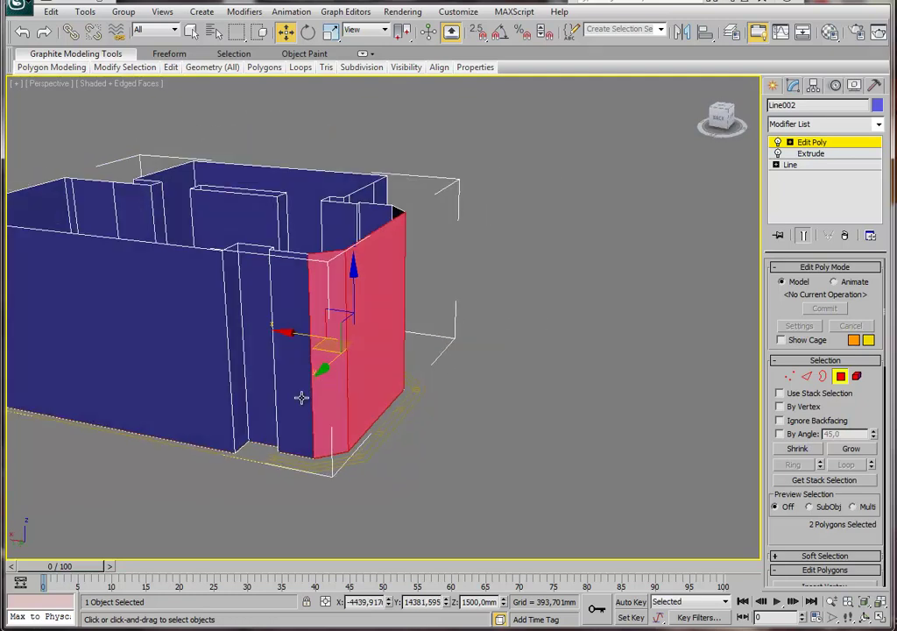
ctrl+click(242, 318)
alt+middle_drag(246, 318, 232, 346)
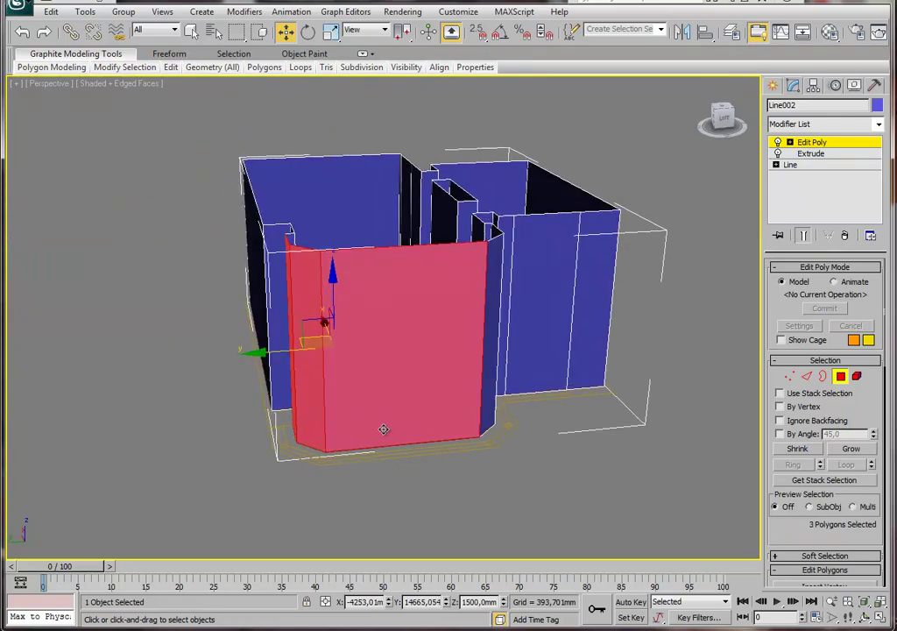
alt+middle_drag(383, 428, 411, 449)
ctrl+click(455, 457)
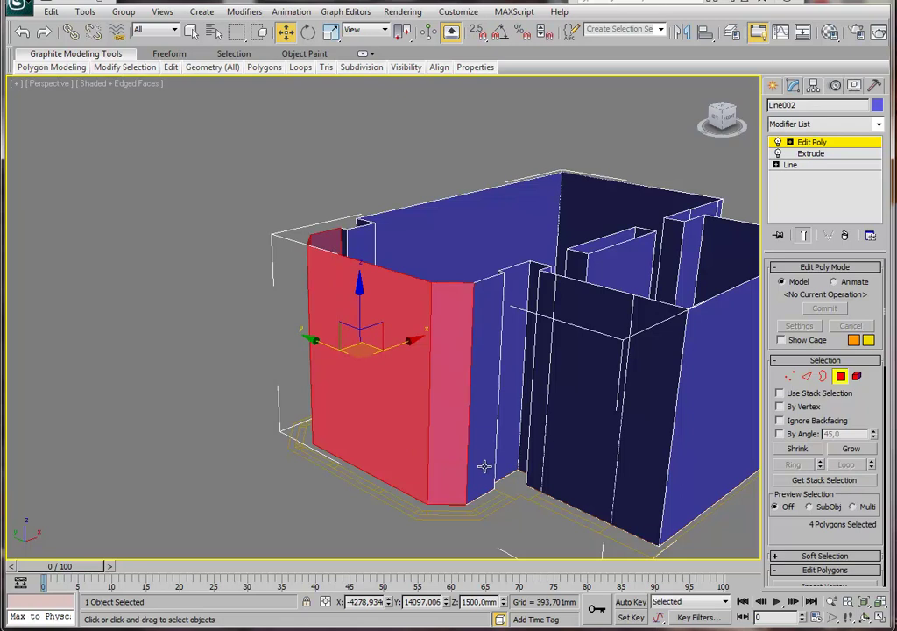
ctrl+click(484, 467)
mouse_move(465, 422)
alt+middle_down()
mouse_move(466, 403)
mouse_move(443, 393)
alt+middle_up()
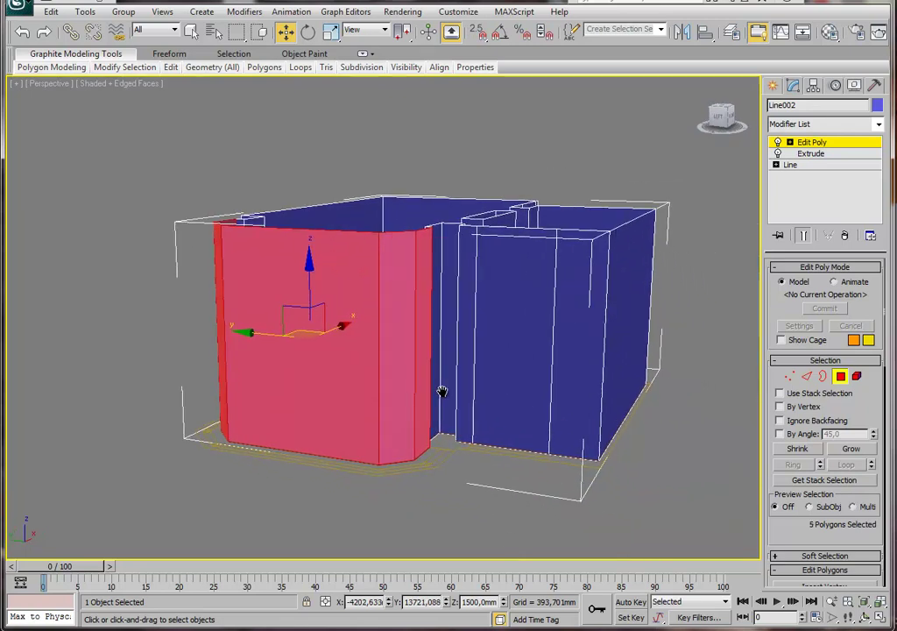
ctrl+click(517, 337)
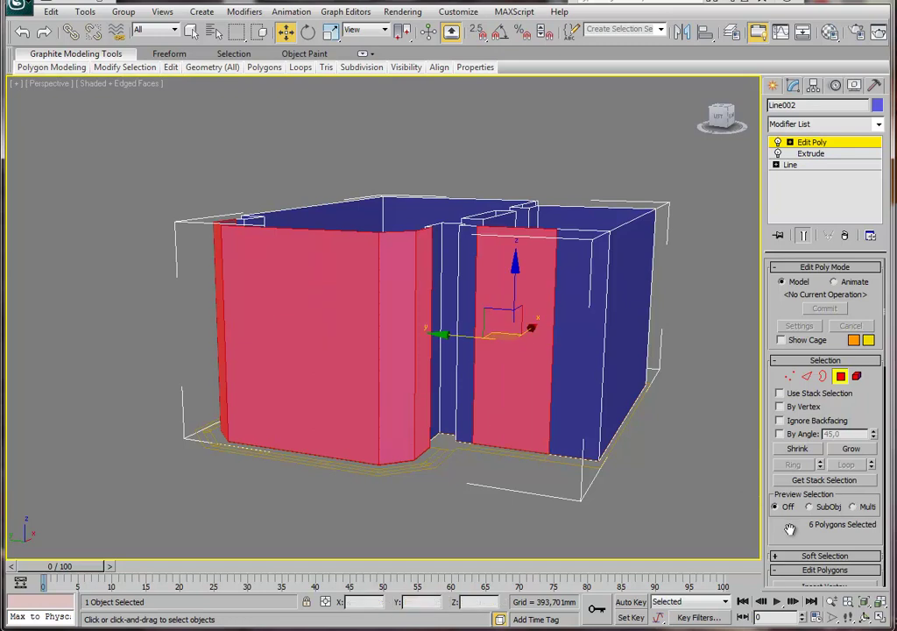
Scroll the Edit Poly command panel down to the lower rollouts.
drag(790, 529, 780, 235)
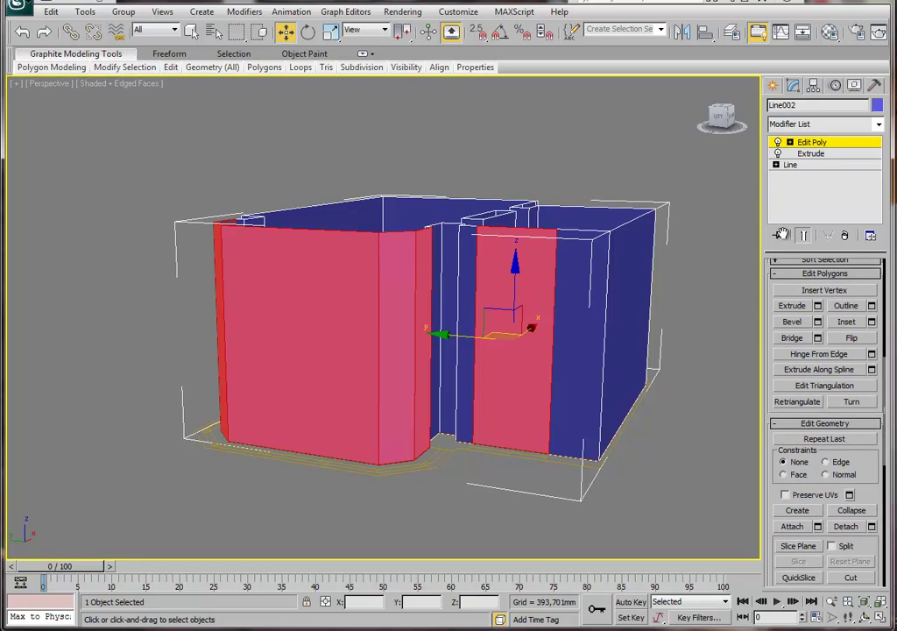
scroll(866, 465, down, 1)
drag(866, 465, 862, 434)
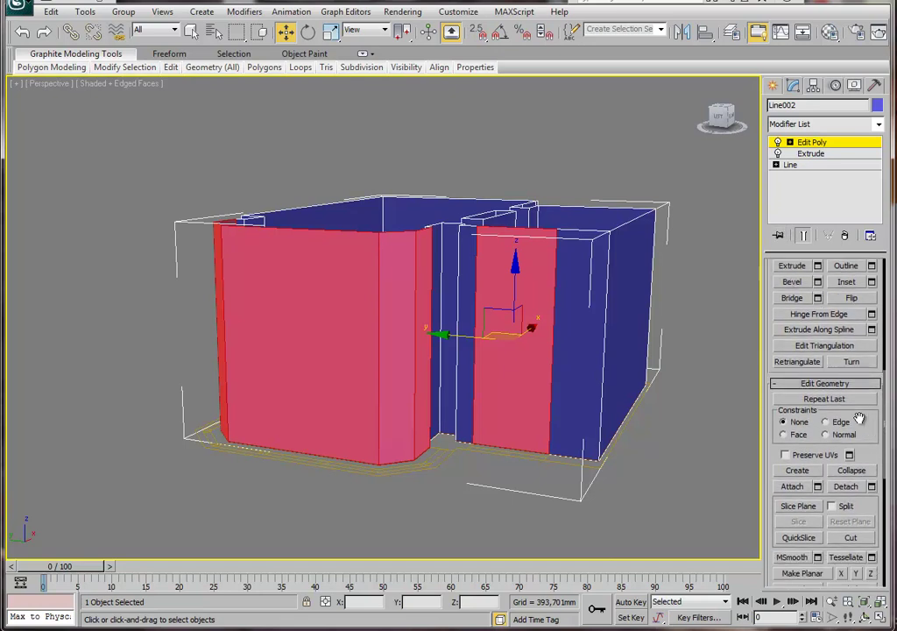
drag(860, 420, 872, 302)
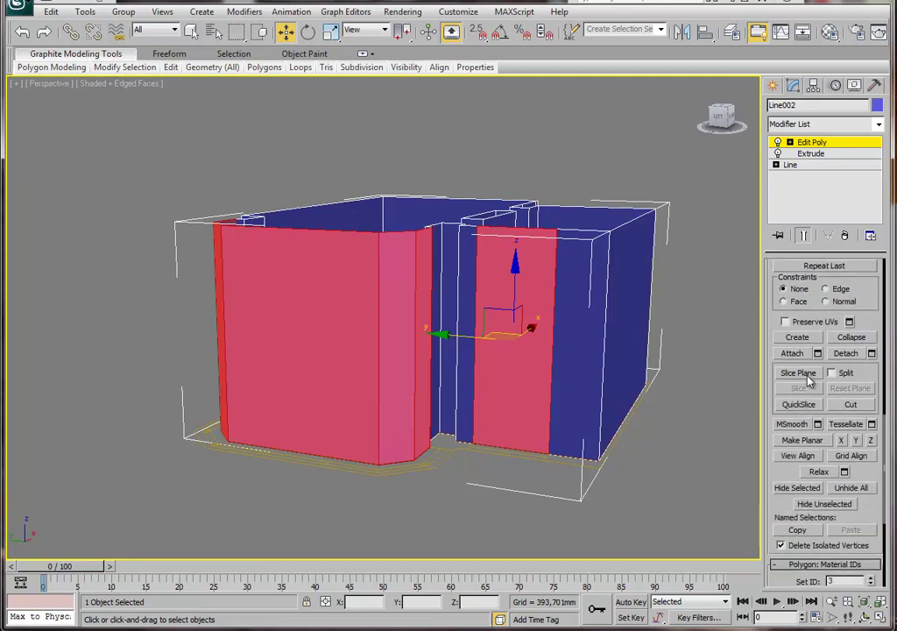
drag(872, 294, 862, 277)
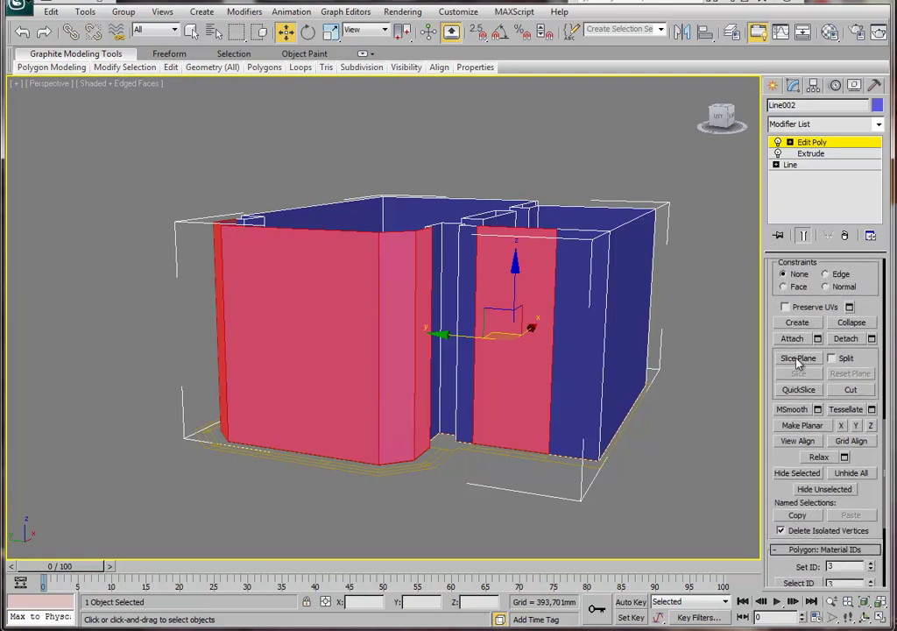
Slice the selected bay faces with a slice plane at Z 900 mm.
click(799, 360)
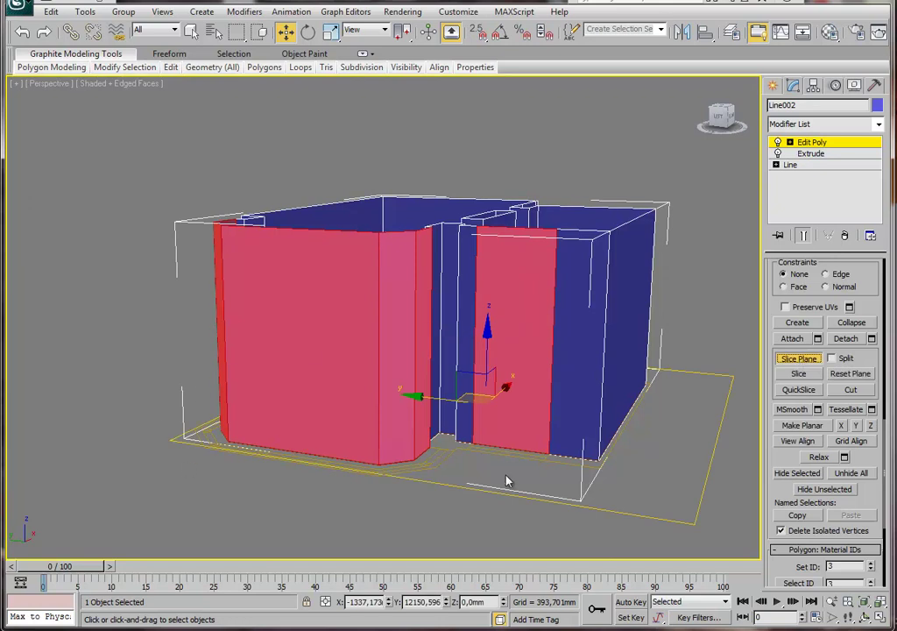
double_click(488, 602)
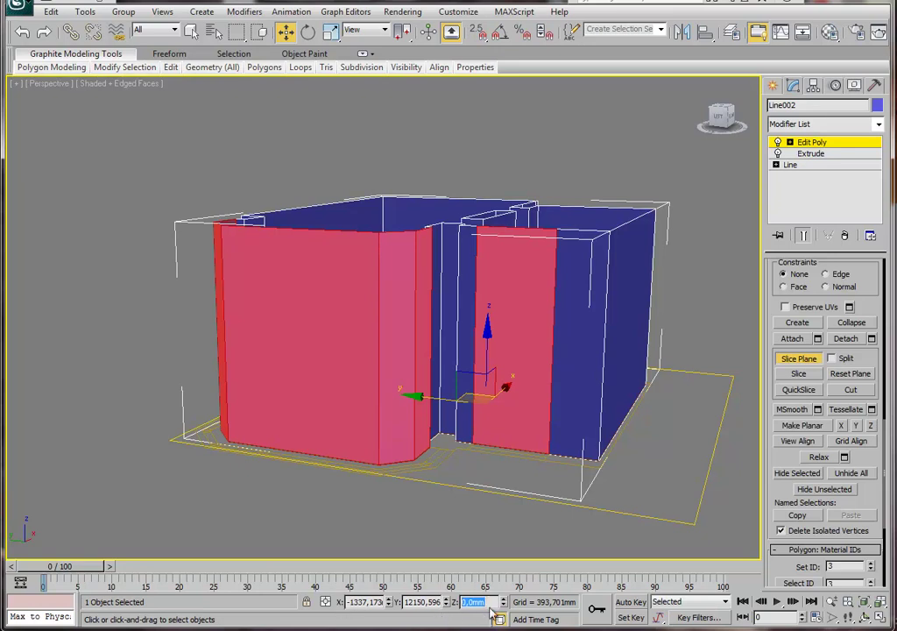
text(900)
key(Return)
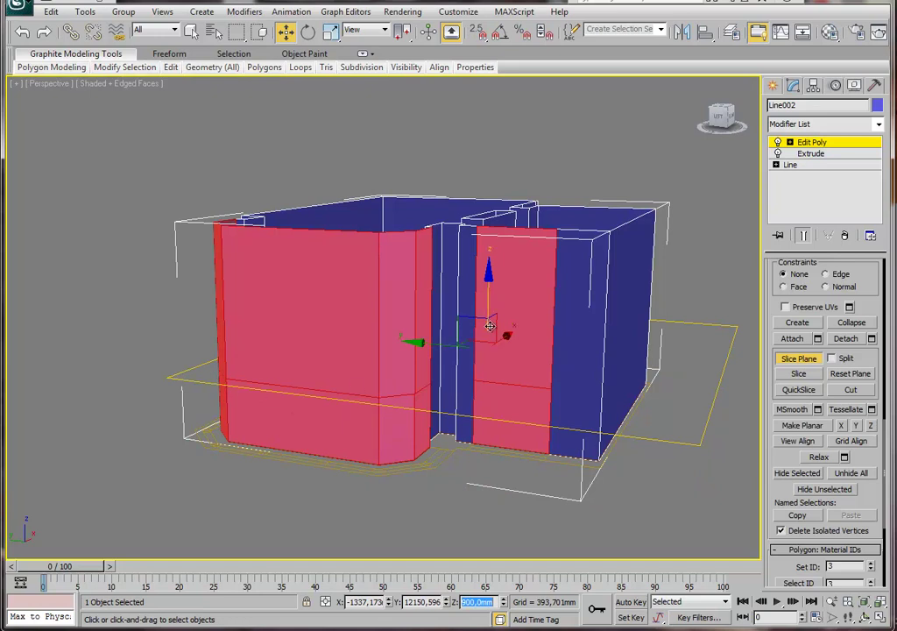
drag(489, 296, 470, 280)
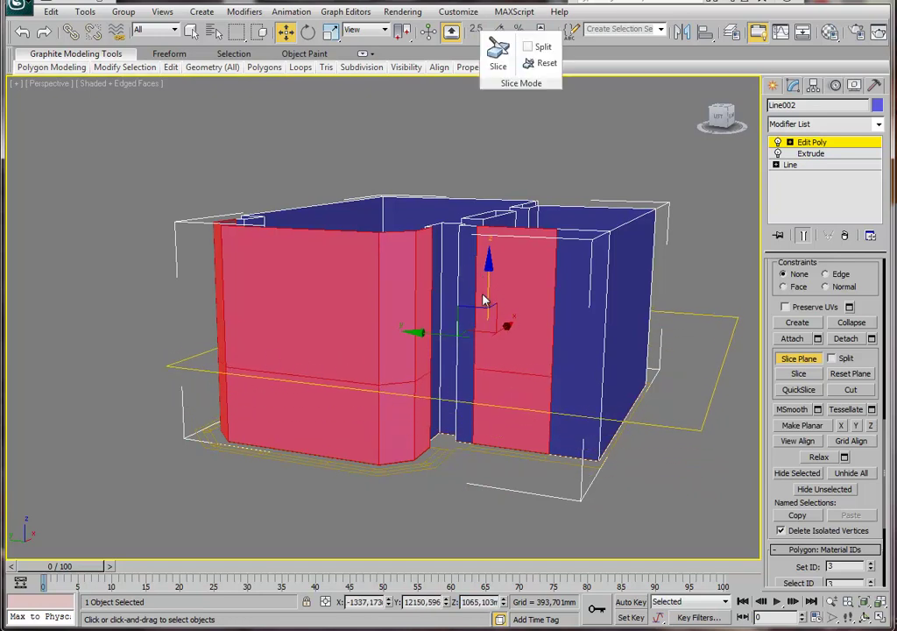
drag(489, 304, 468, 351)
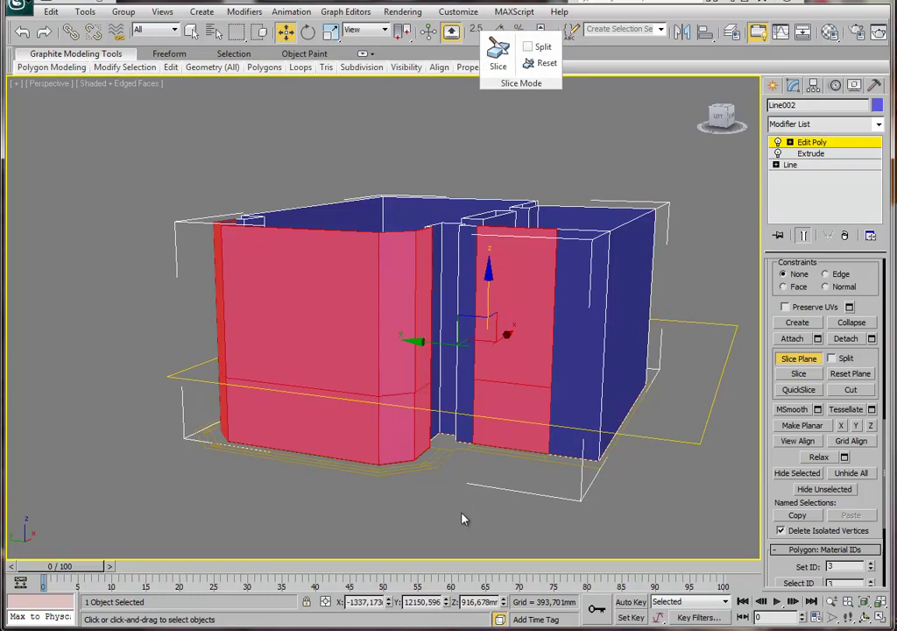
text(900)
key(Return)
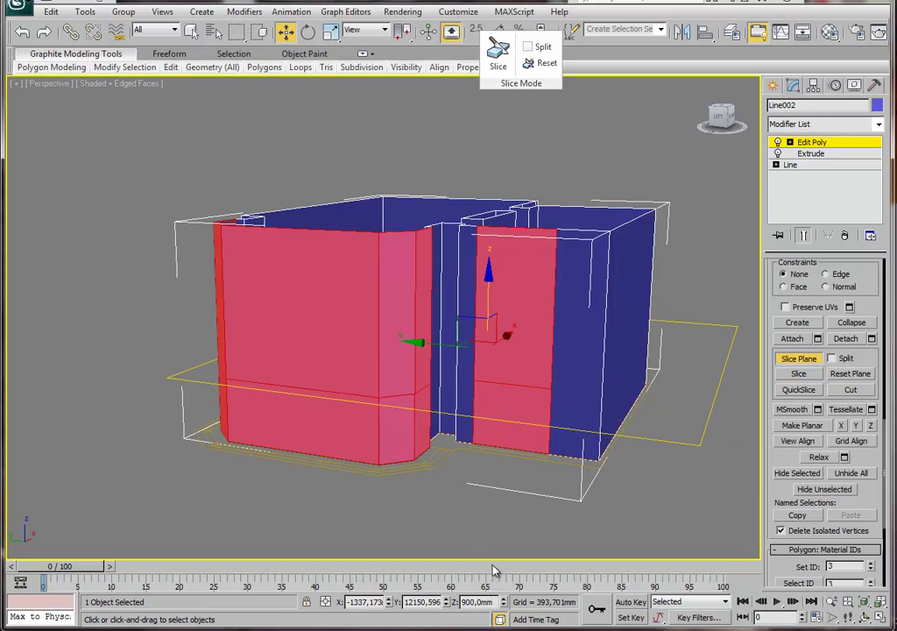
click(801, 375)
Raise the slice plane in Offset mode, slice again, then turn Slice Plane off.
click(327, 604)
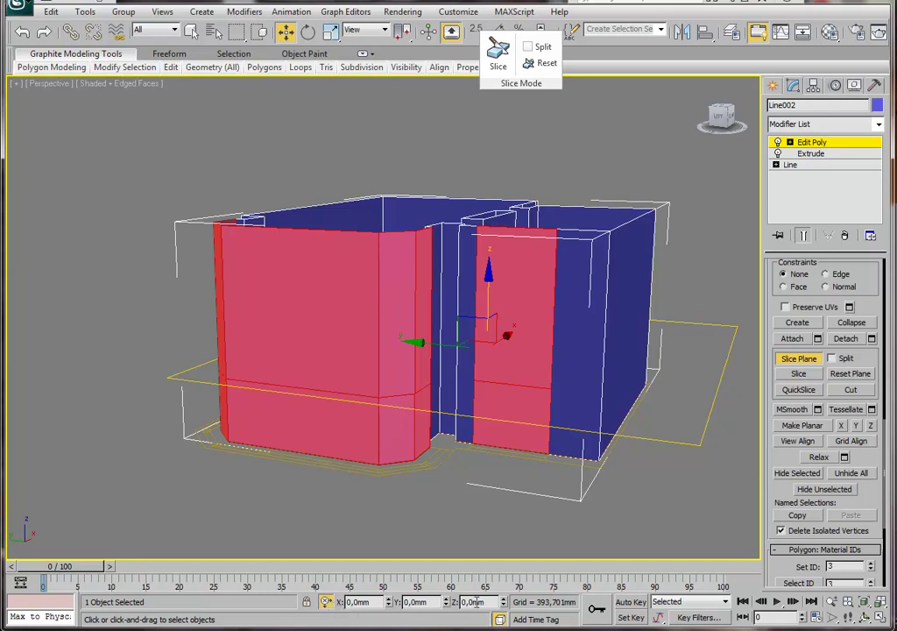
key(Tab)
text(1)
key(Return)
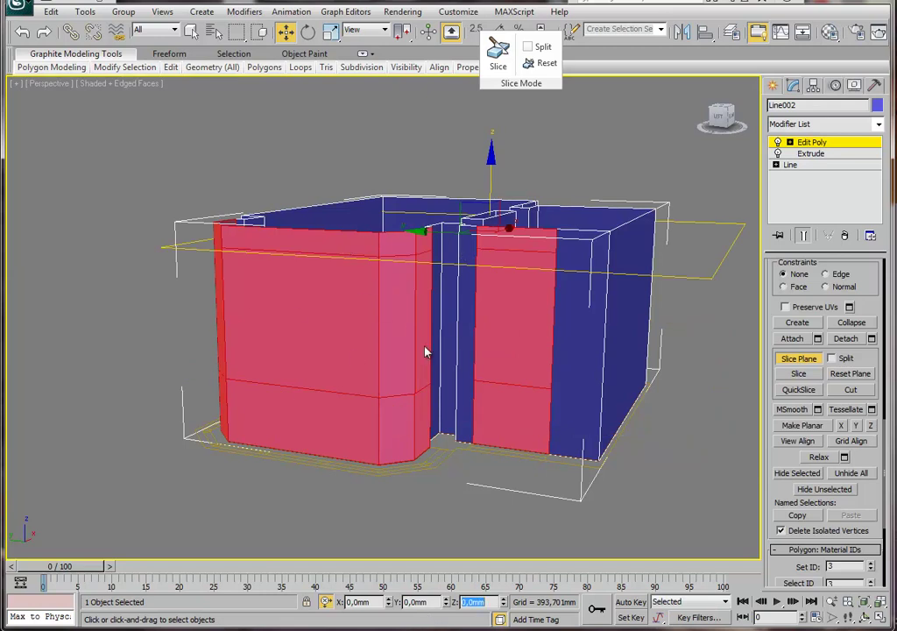
click(799, 374)
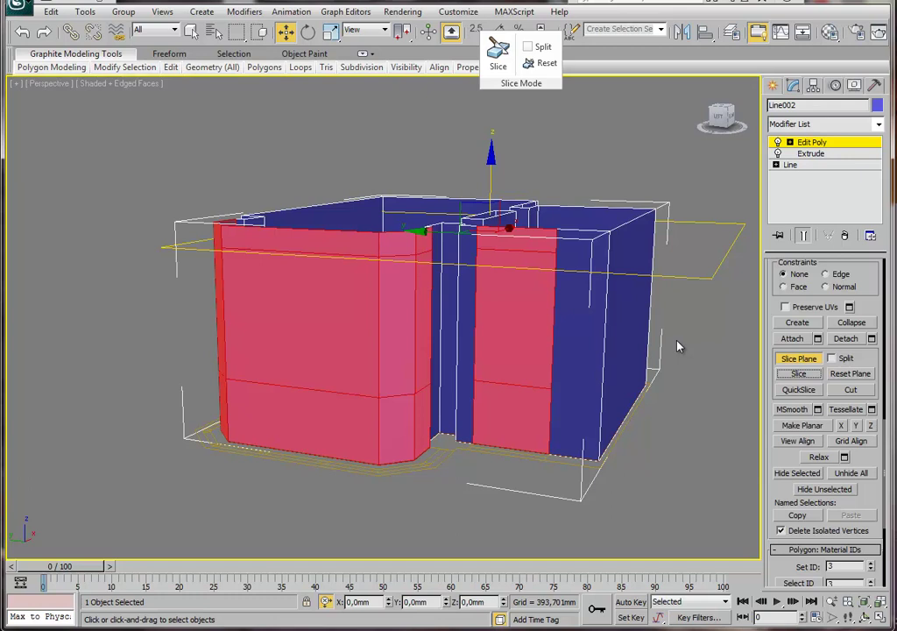
click(805, 360)
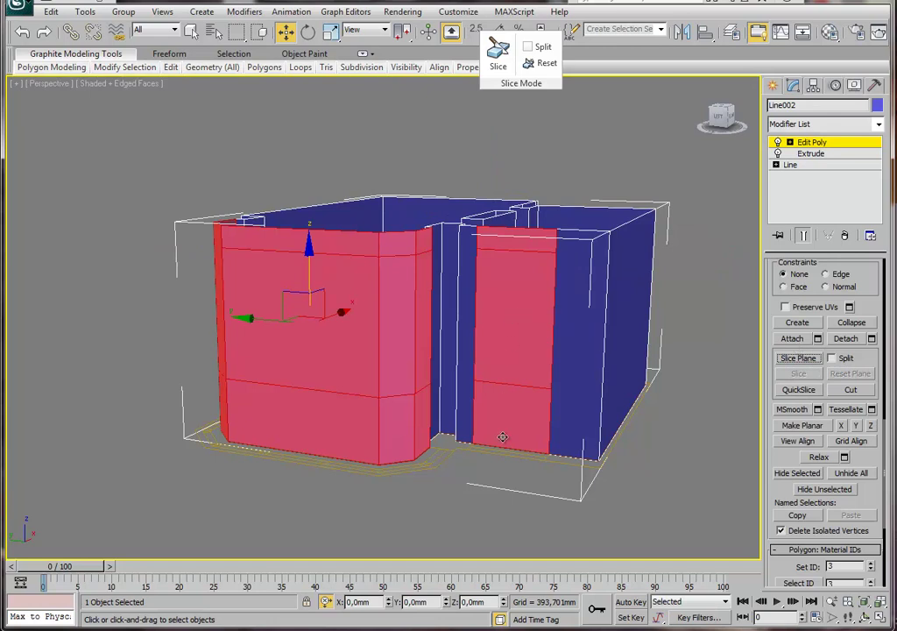
Deselect the lower and upper bands, keeping only the middle band of bay faces.
mouse_move(506, 432)
alt+middle_down()
mouse_move(500, 408)
mouse_move(515, 379)
alt+middle_up()
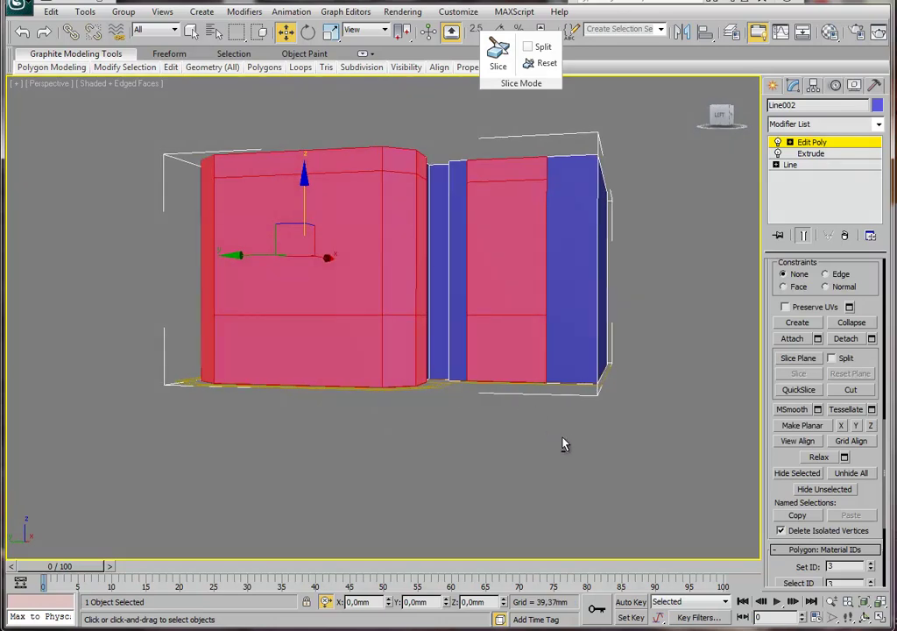
mouse_move(503, 425)
mouse_down()
mouse_move(212, 346)
mouse_move(142, 345)
mouse_up()
mouse_move(237, 357)
alt+middle_down()
mouse_move(310, 355)
mouse_move(265, 354)
alt+middle_up()
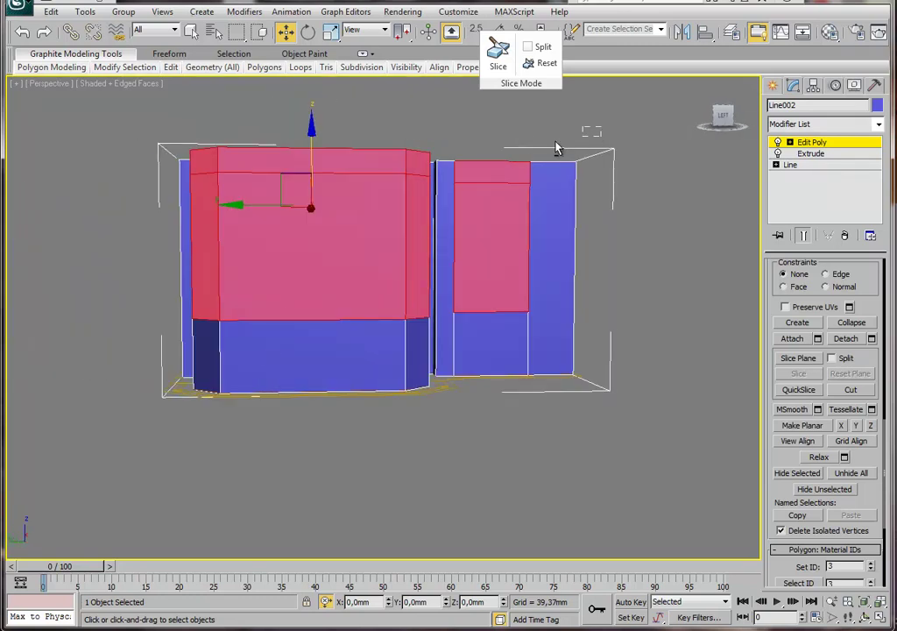
alt+drag(151, 166, 149, 164)
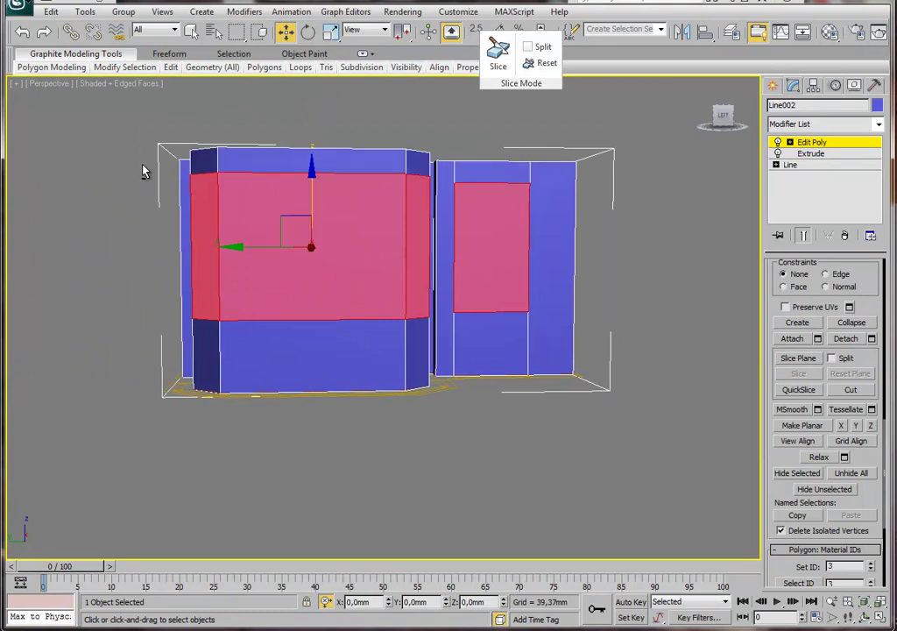
alt+middle_drag(390, 226, 444, 238)
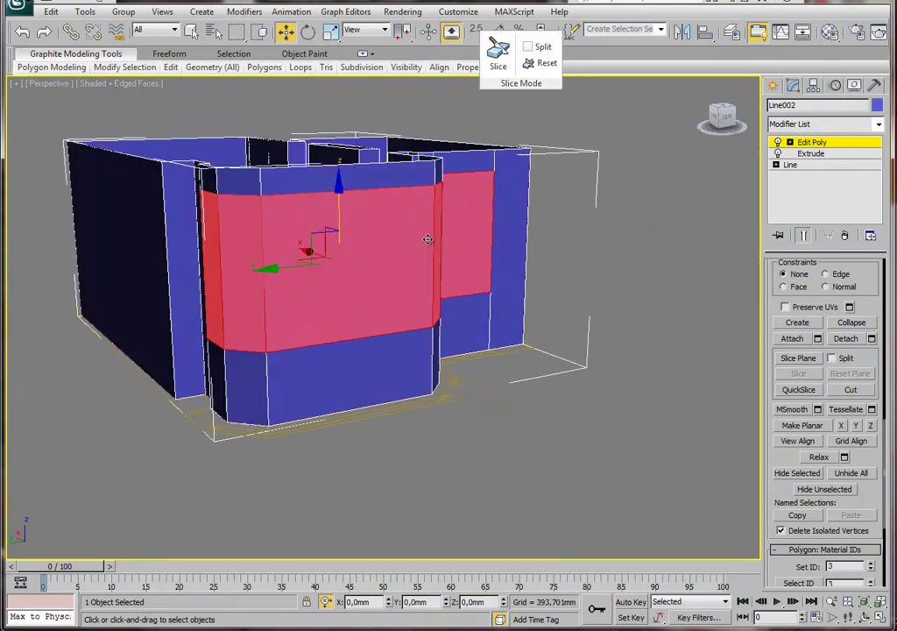
mouse_move(423, 285)
alt+middle_down()
mouse_move(412, 311)
mouse_move(216, 278)
alt+middle_up()
alt+middle_drag(341, 271, 401, 270)
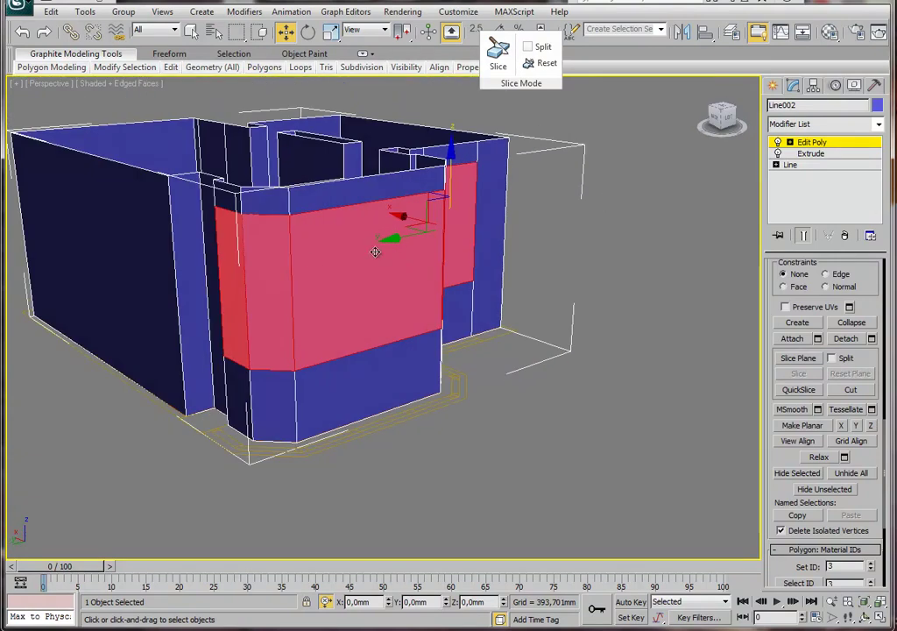
mouse_move(377, 232)
alt+middle_down()
mouse_move(459, 298)
mouse_move(408, 305)
mouse_move(441, 314)
alt+middle_up()
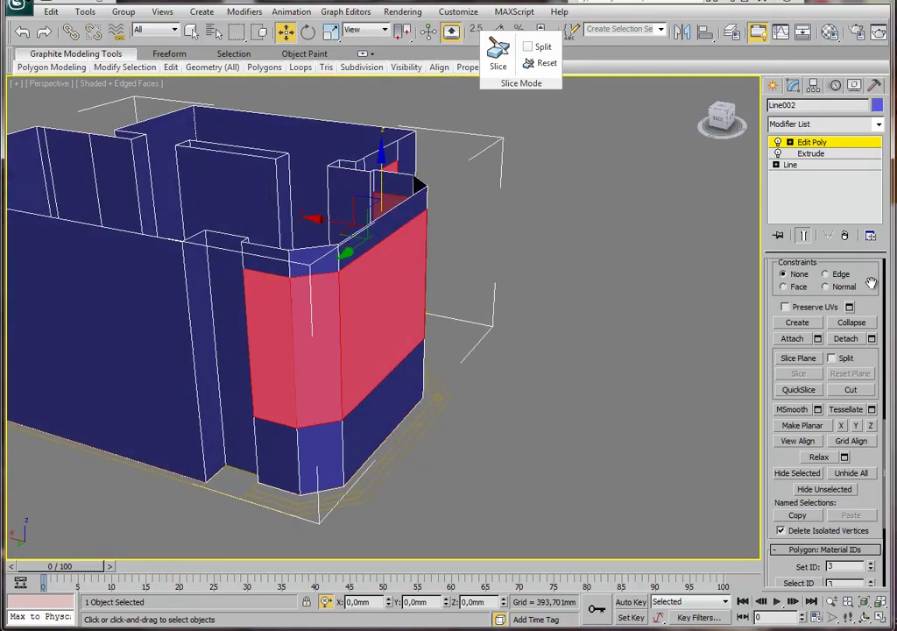
drag(868, 285, 872, 480)
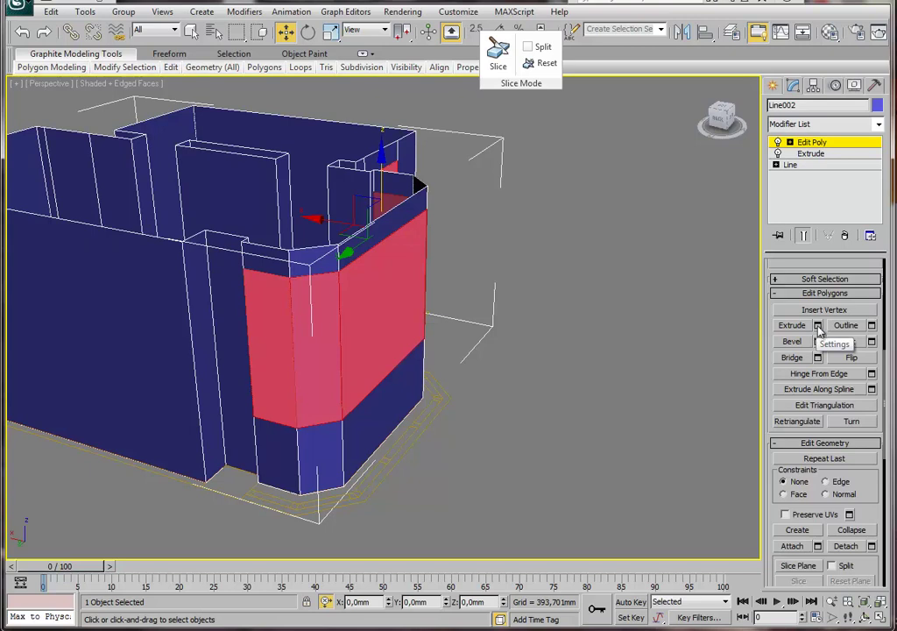
Extrude the middle band of bay faces 350 mm with By Polygon extrusion.
click(818, 326)
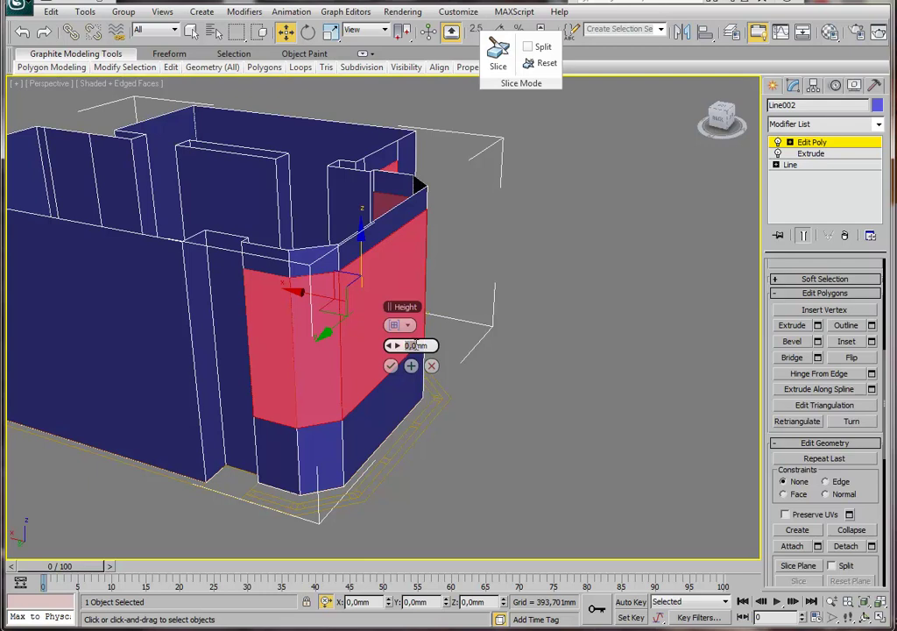
text(350)
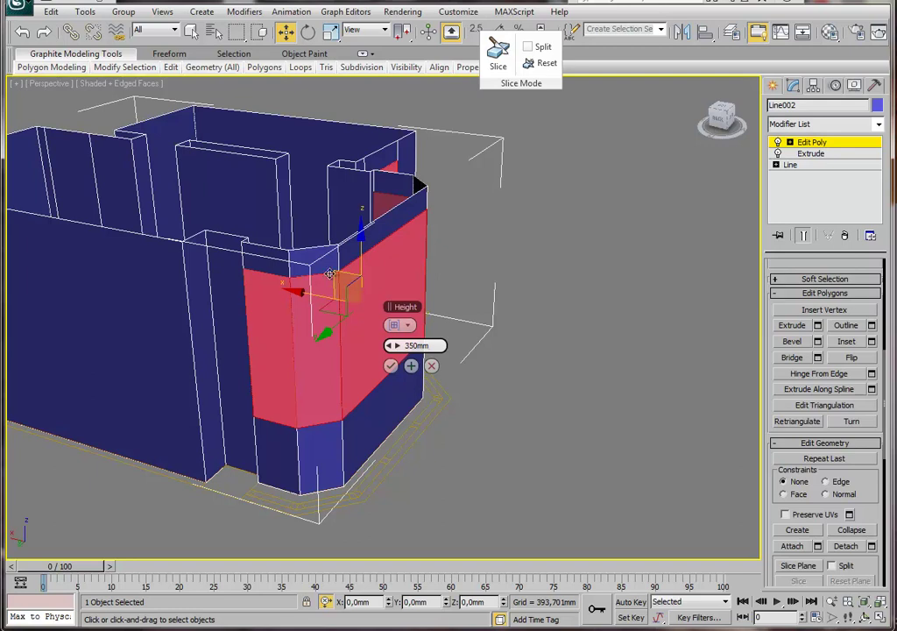
click(408, 328)
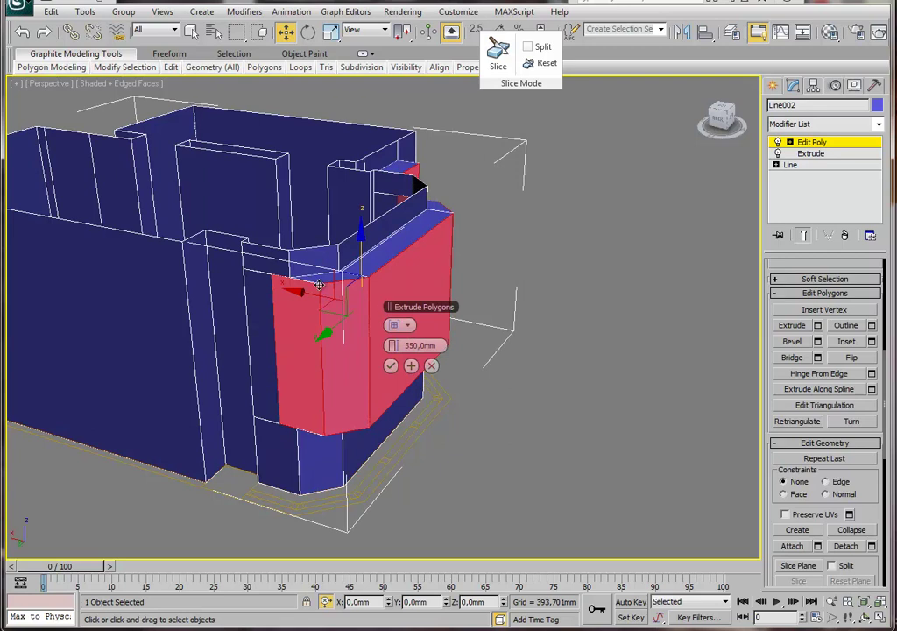
click(409, 327)
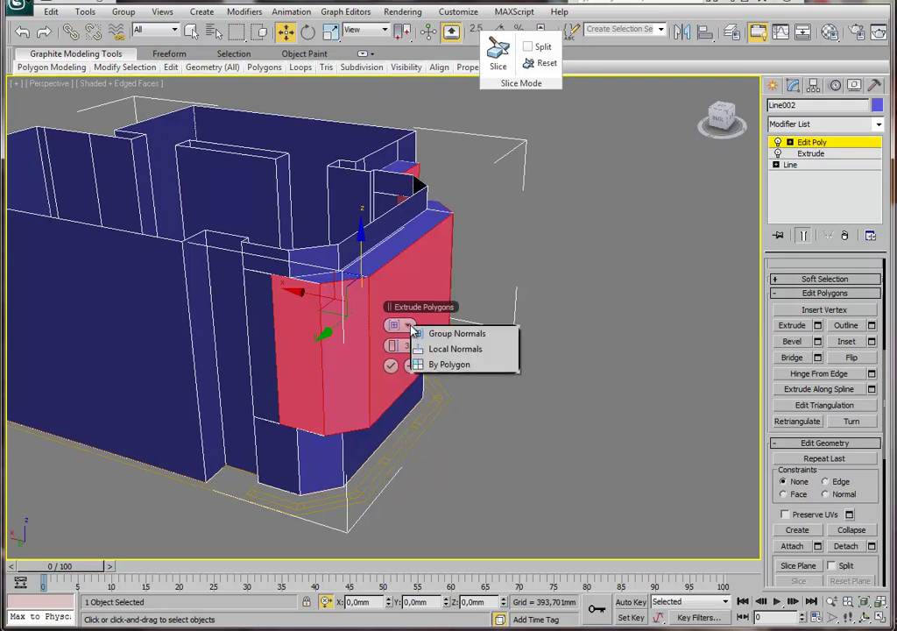
click(468, 366)
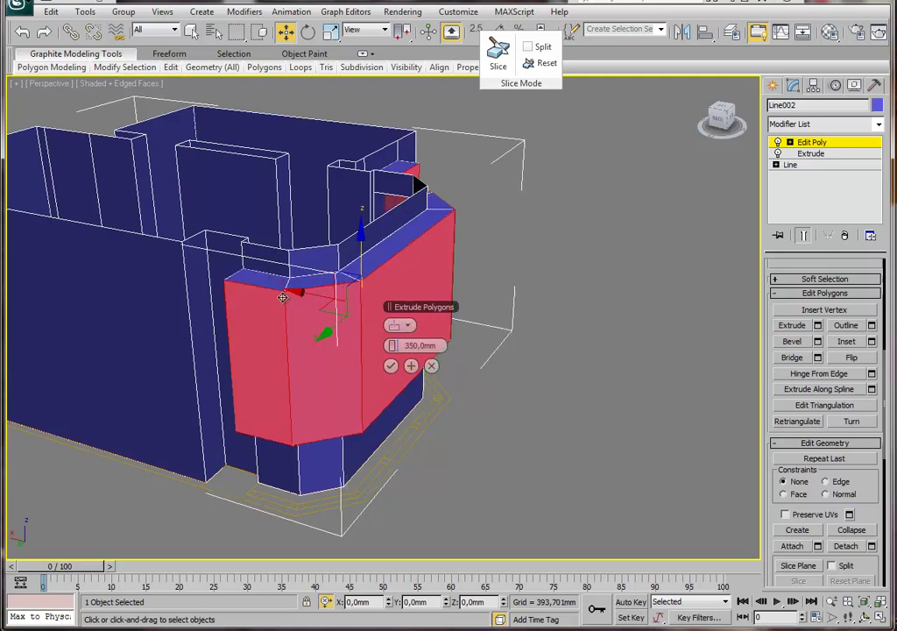
click(392, 366)
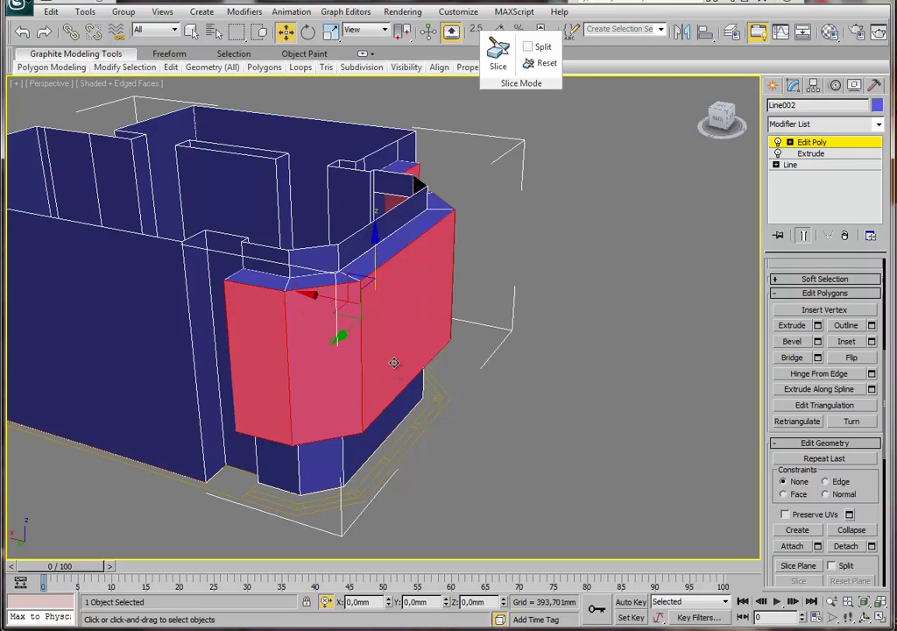
Delete the extruded middle-band faces to leave the bay window opening.
mouse_move(411, 327)
middle_down()
mouse_move(390, 346)
mouse_move(371, 337)
mouse_move(268, 333)
middle_up()
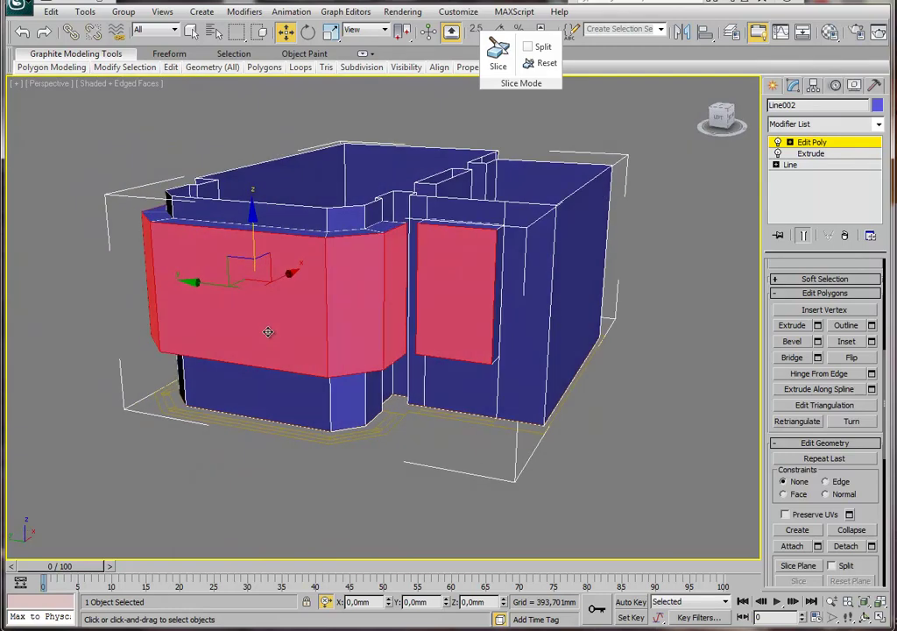
key(Delete)
mouse_move(313, 341)
alt+middle_down()
mouse_move(282, 363)
mouse_move(159, 409)
mouse_move(264, 402)
mouse_move(293, 345)
alt+middle_up()
scroll(258, 402, up, 3)
scroll(263, 402, up, 5)
scroll(264, 402, down, 5)
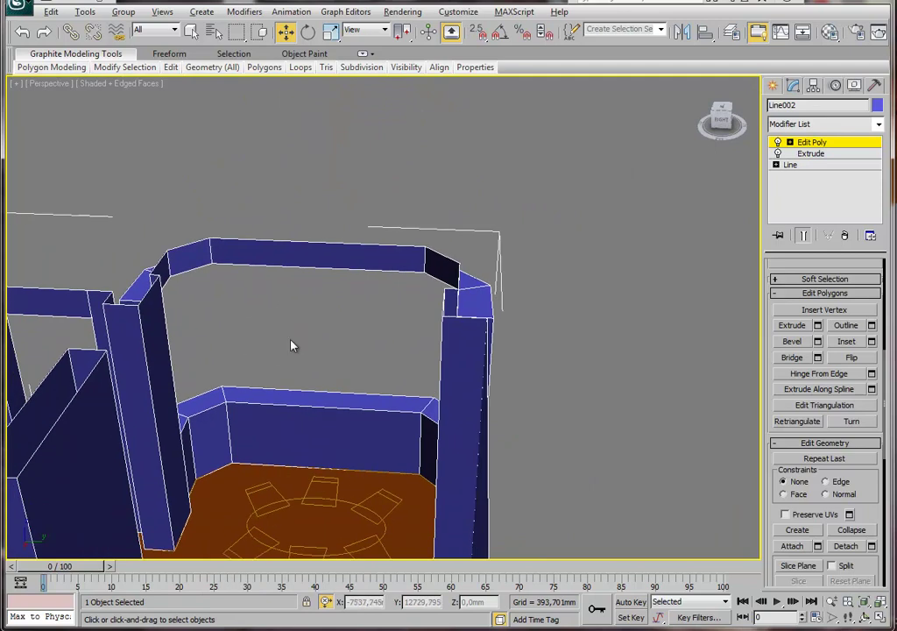
scroll(293, 344, up, 2)
scroll(301, 327, up, 3)
scroll(332, 166, up, 3)
scroll(321, 290, down, 2)
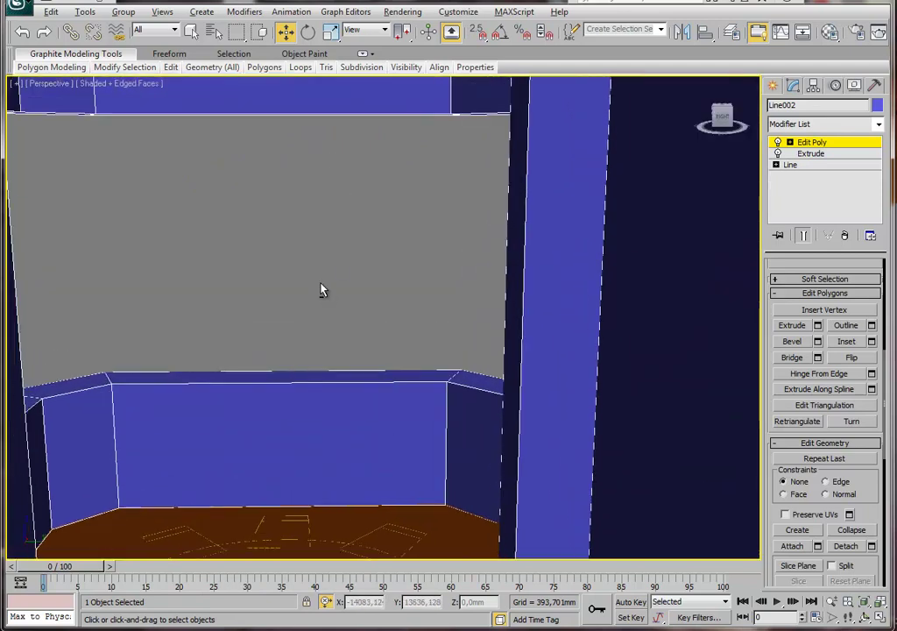
scroll(282, 331, down, 2)
Orbit, pan and zoom around the room to inspect the new bay opening.
middle_drag(282, 330, 290, 272)
scroll(391, 280, up, 3)
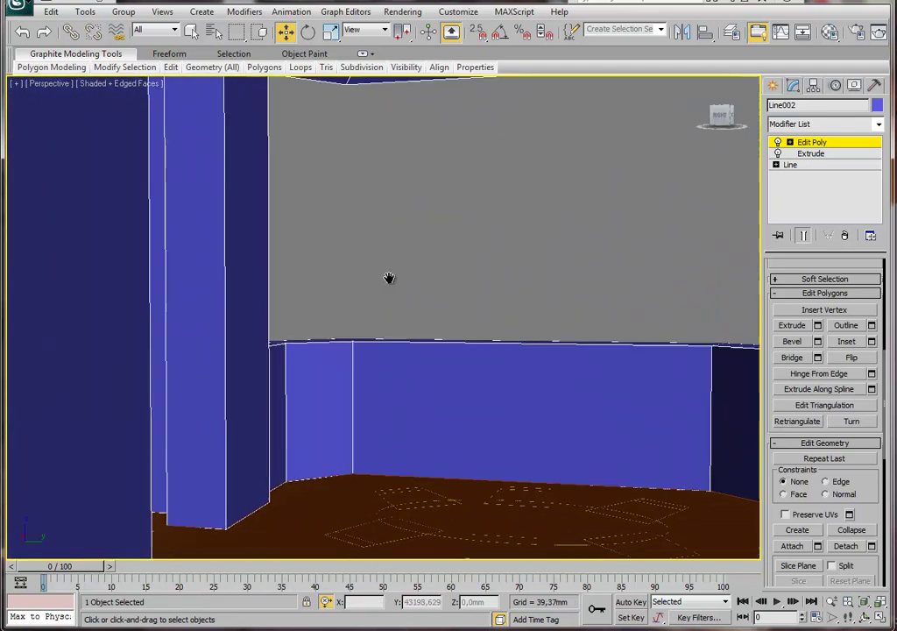
scroll(387, 304, up, 2)
scroll(373, 298, up, 2)
scroll(372, 298, up, 3)
scroll(346, 315, down, 3)
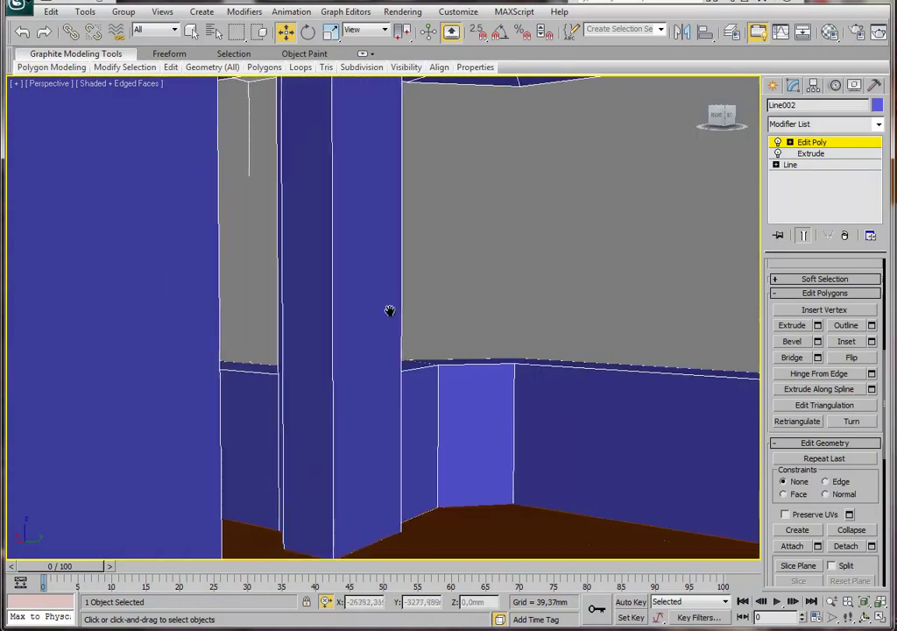
scroll(391, 310, up, 2)
scroll(394, 346, down, 3)
mouse_move(402, 321)
alt+middle_down()
mouse_move(433, 329)
mouse_move(410, 320)
alt+middle_up()
scroll(436, 327, up, 2)
scroll(430, 321, down, 5)
scroll(404, 351, up, 2)
mouse_move(397, 385)
alt+middle_down()
mouse_move(372, 383)
mouse_move(383, 324)
mouse_move(397, 320)
mouse_move(357, 330)
alt+middle_up()
scroll(418, 321, down, 5)
mouse_move(437, 316)
alt+middle_down()
mouse_move(381, 340)
mouse_move(296, 326)
alt+middle_up()
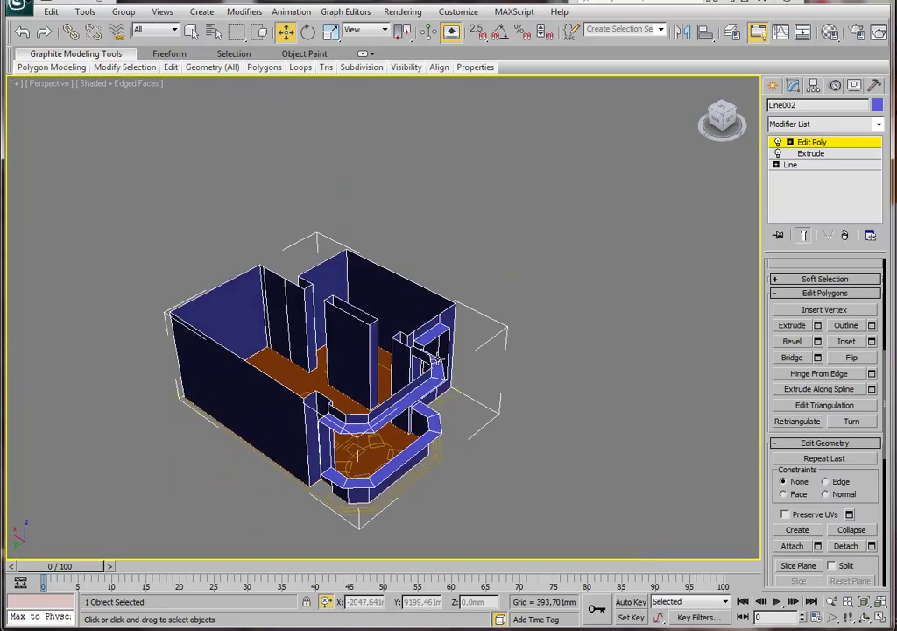
mouse_move(437, 359)
alt+middle_down()
mouse_move(388, 373)
mouse_move(383, 355)
alt+middle_up()
scroll(382, 375, up, 3)
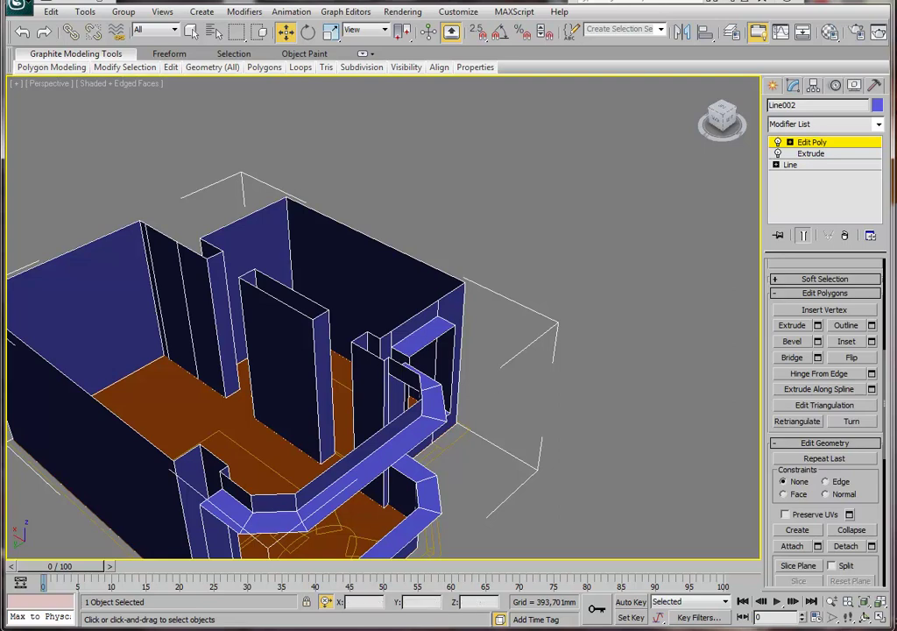
mouse_move(285, 303)
alt+middle_down()
mouse_move(320, 298)
mouse_move(423, 386)
mouse_move(376, 413)
alt+middle_up()
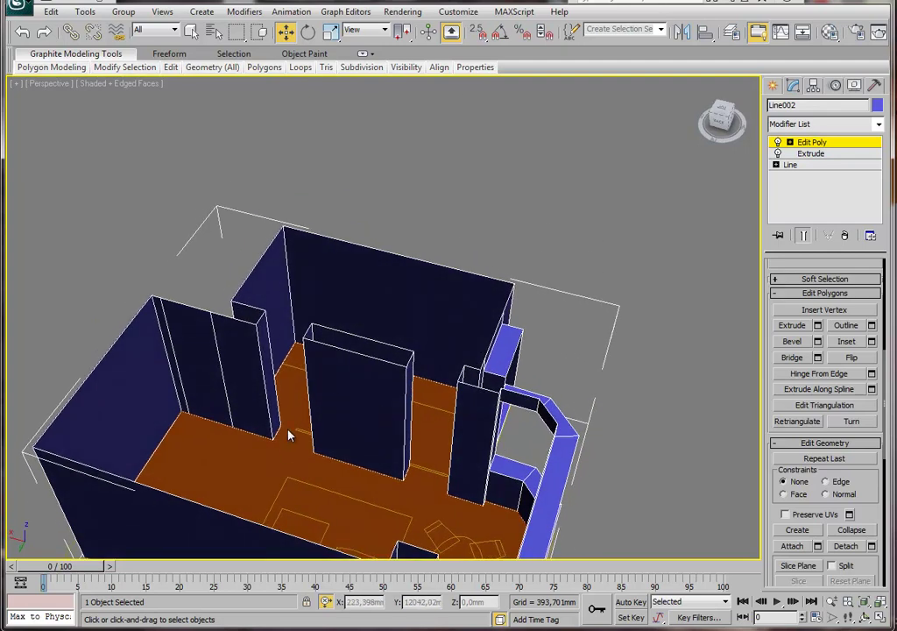
middle_drag(287, 436, 368, 462)
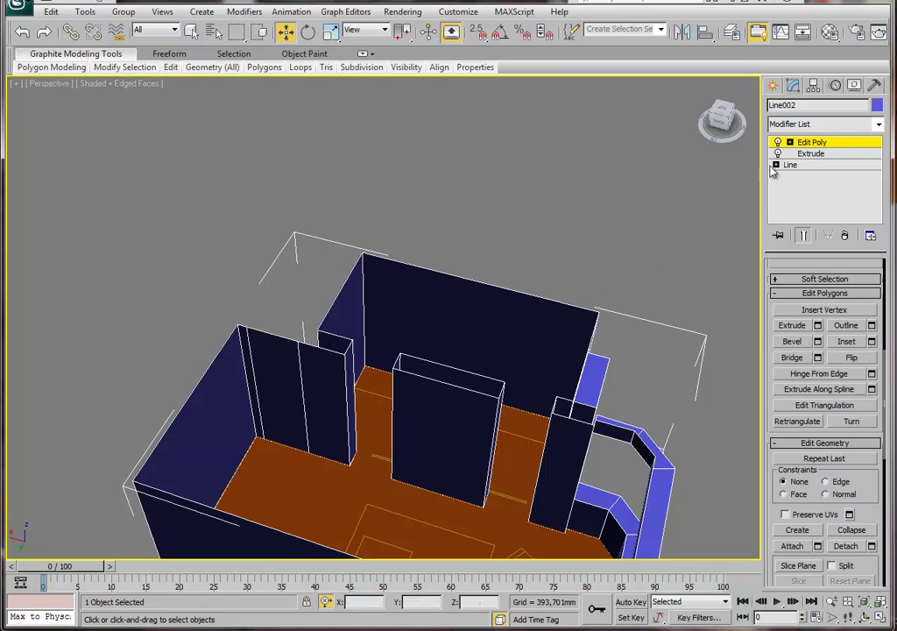
Select the partition wall end faces and a left wall face for door cuts.
mouse_move(441, 386)
alt+middle_down()
mouse_move(357, 400)
mouse_move(402, 425)
mouse_move(433, 419)
alt+middle_up()
click(359, 401)
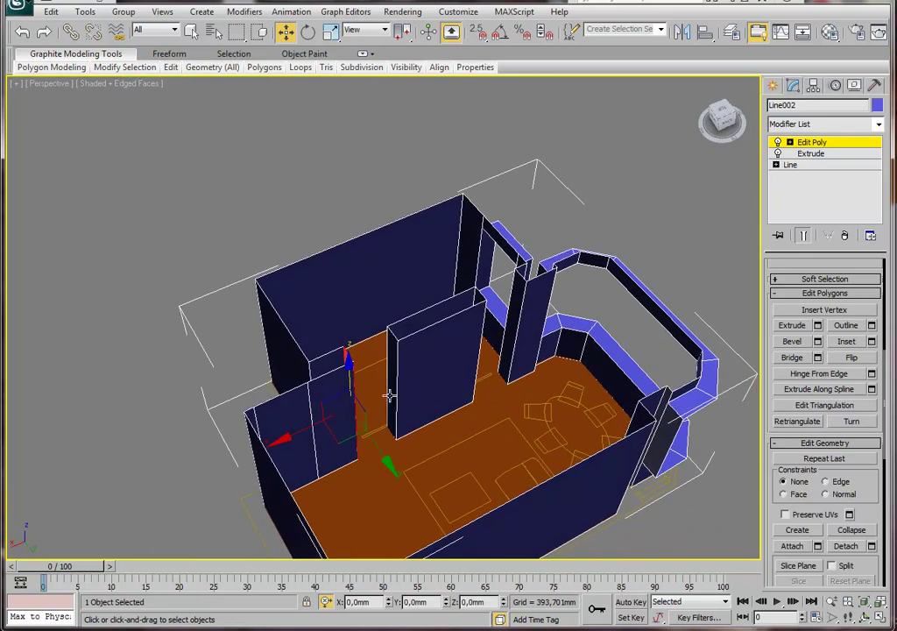
mouse_move(391, 395)
alt+middle_down()
mouse_move(430, 453)
mouse_move(531, 430)
alt+middle_up()
ctrl+click(526, 430)
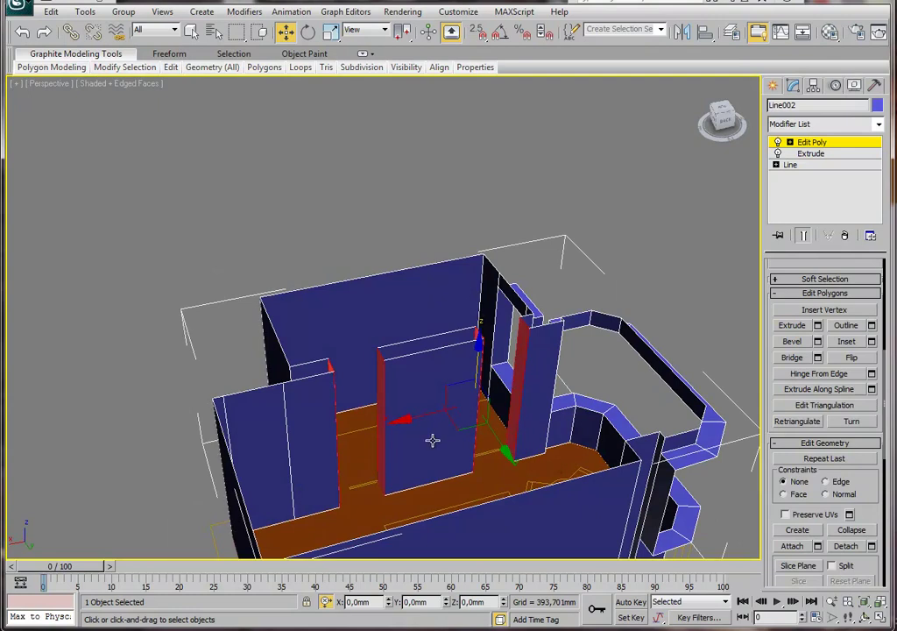
ctrl+click(266, 408)
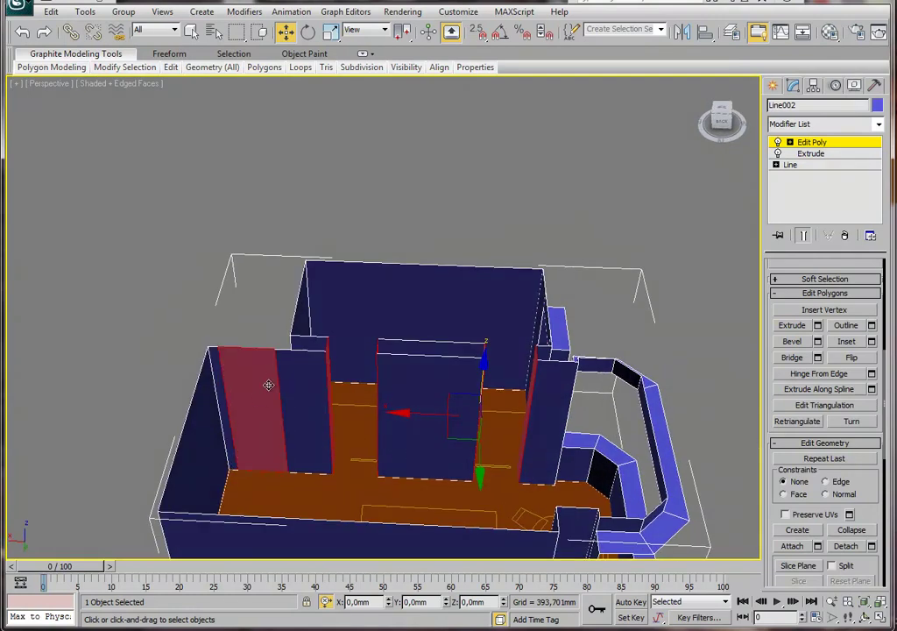
alt+click(612, 476)
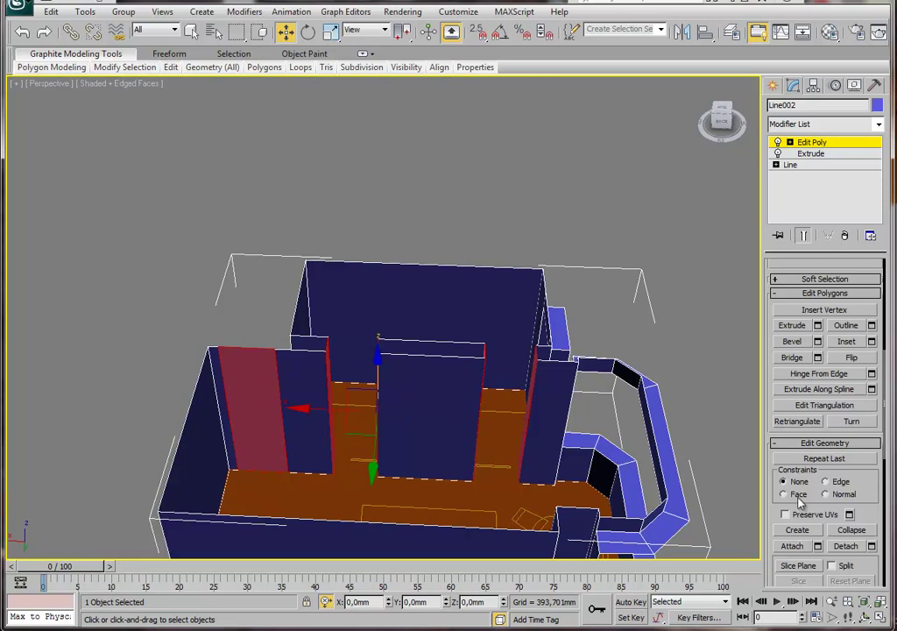
drag(873, 515, 829, 292)
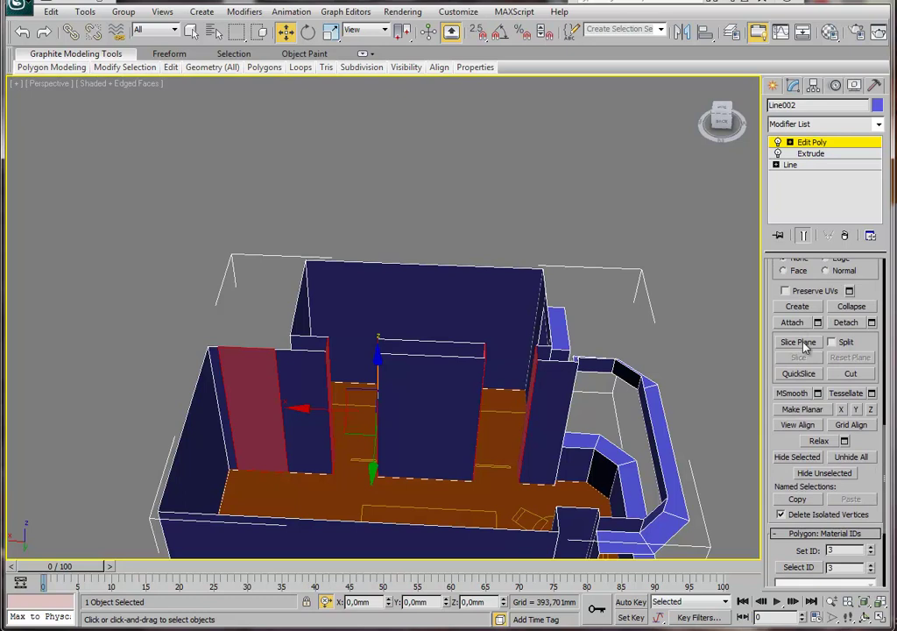
Enable Slice Plane in absolute mode with its height set to 2100 mm.
click(803, 344)
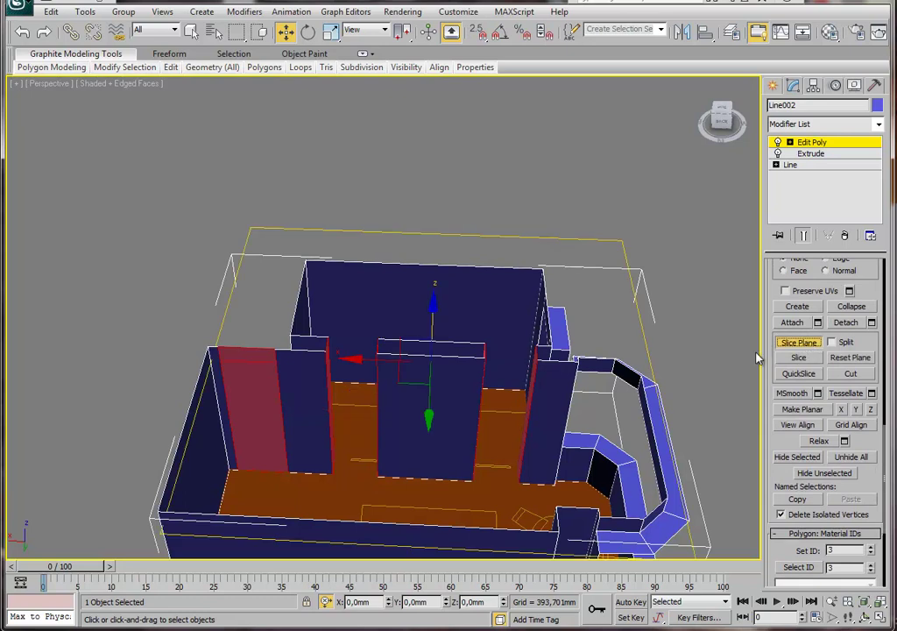
click(326, 603)
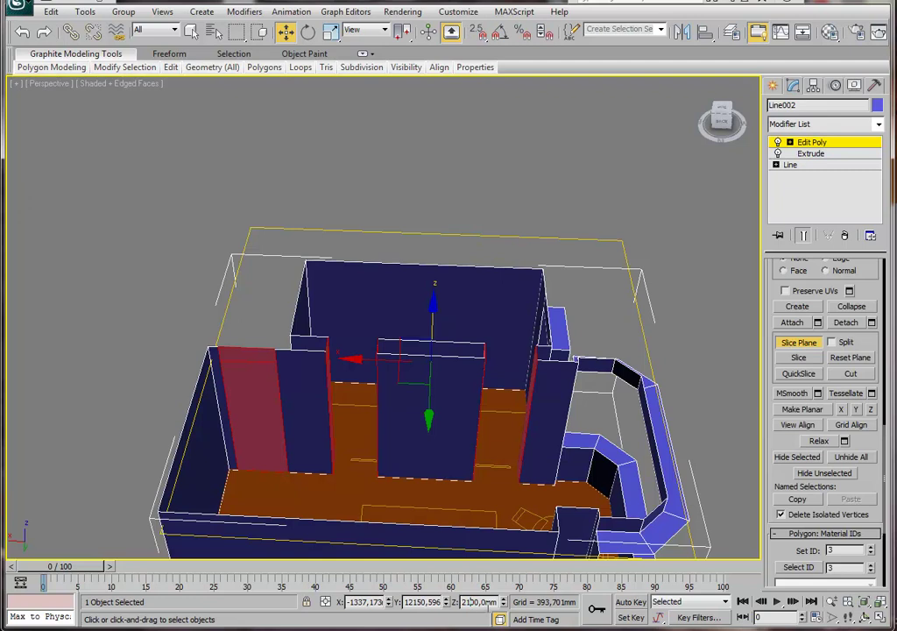
key(Return)
scroll(331, 450, down, 2)
scroll(305, 428, up, 5)
scroll(303, 426, down, 5)
alt+middle_drag(303, 425, 258, 399)
scroll(258, 399, up, 2)
scroll(265, 366, up, 2)
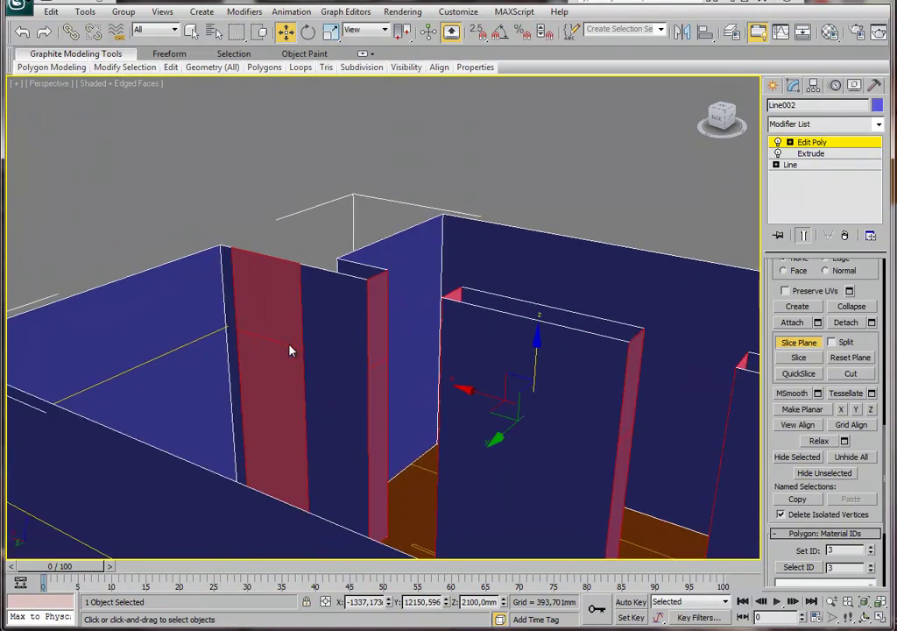
middle_drag(438, 358, 329, 376)
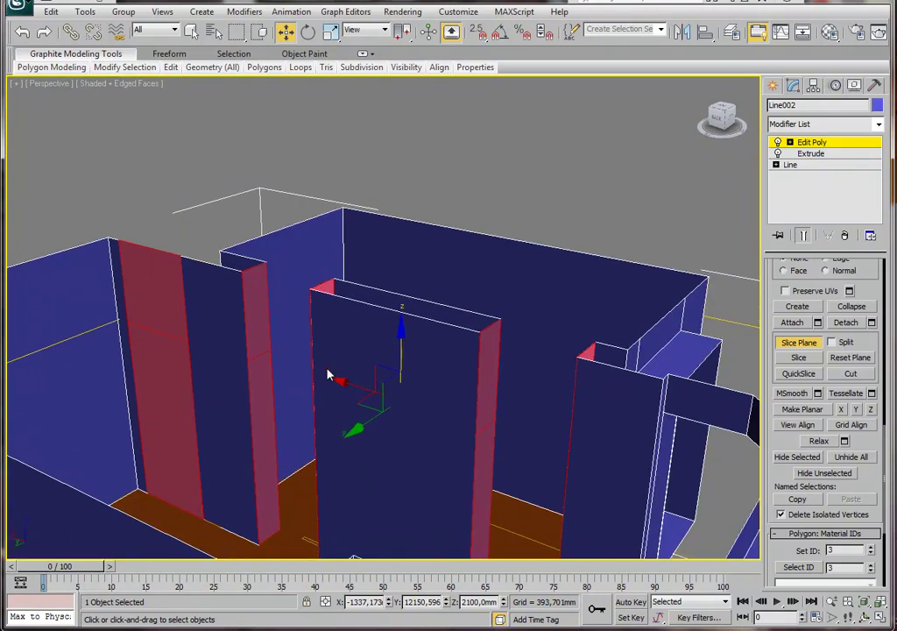
middle_drag(329, 375, 336, 377)
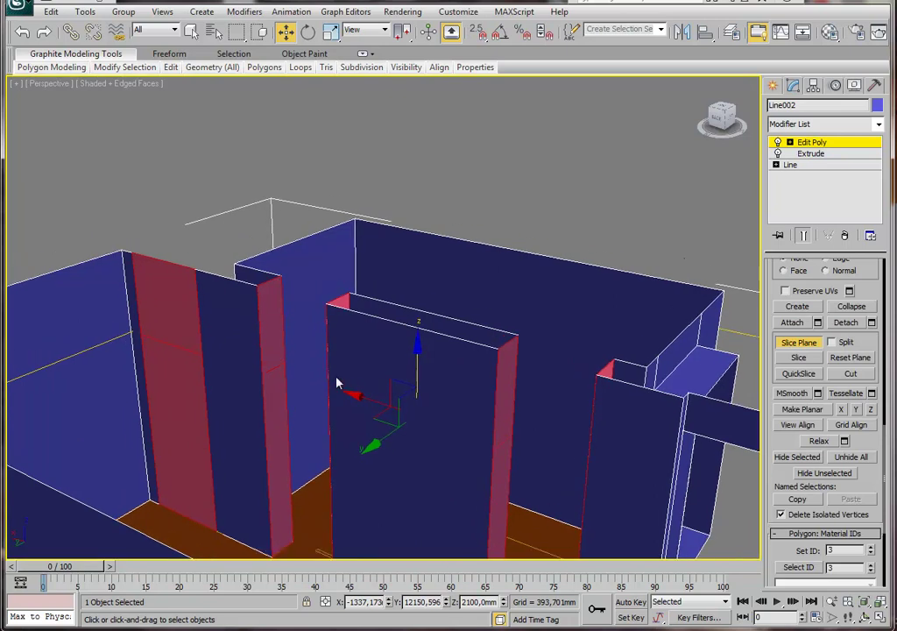
Slice the chosen faces at 2100 mm, exit Slice Plane, and select the lower left-wall face.
click(801, 344)
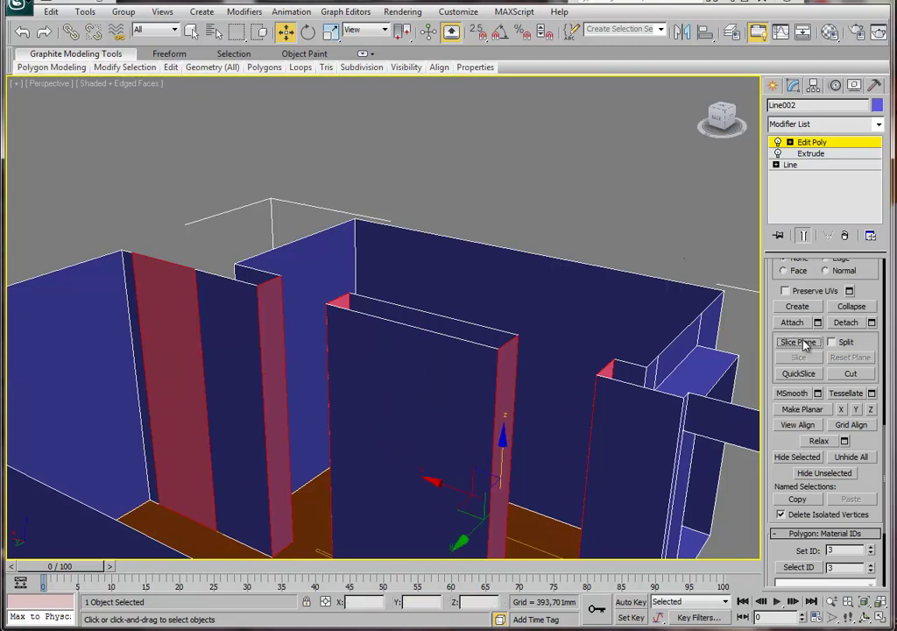
middle_drag(420, 341, 441, 343)
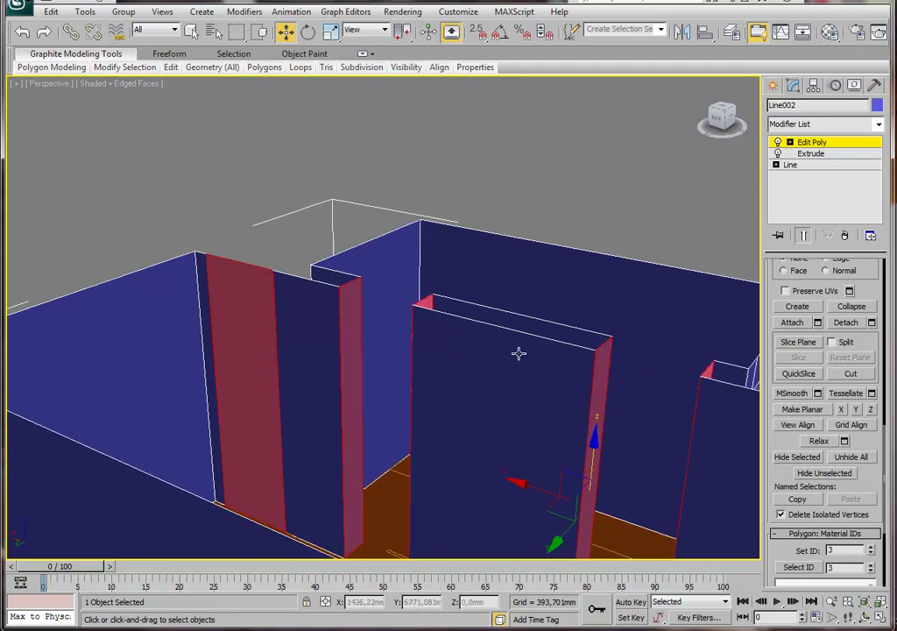
click(801, 343)
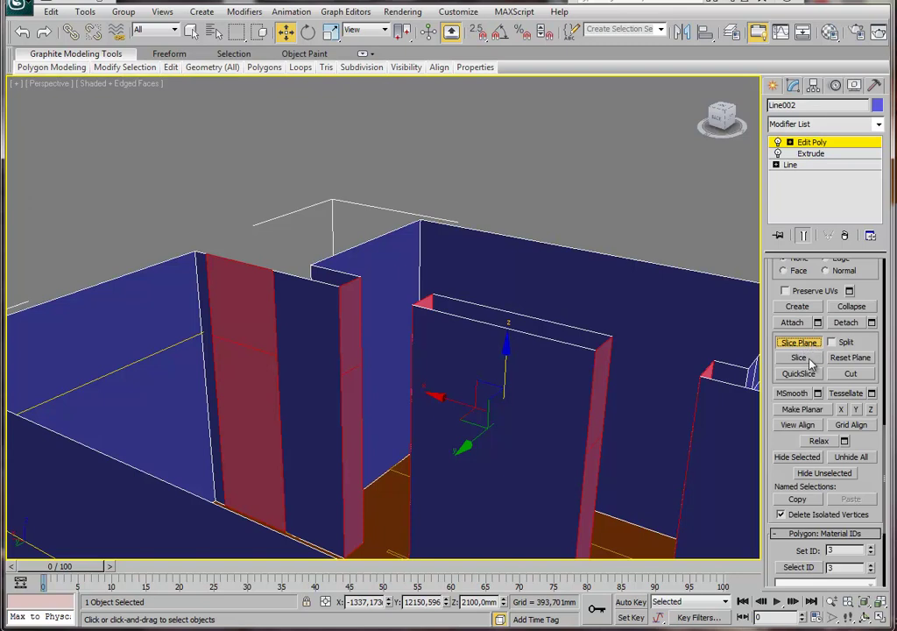
click(800, 361)
click(791, 343)
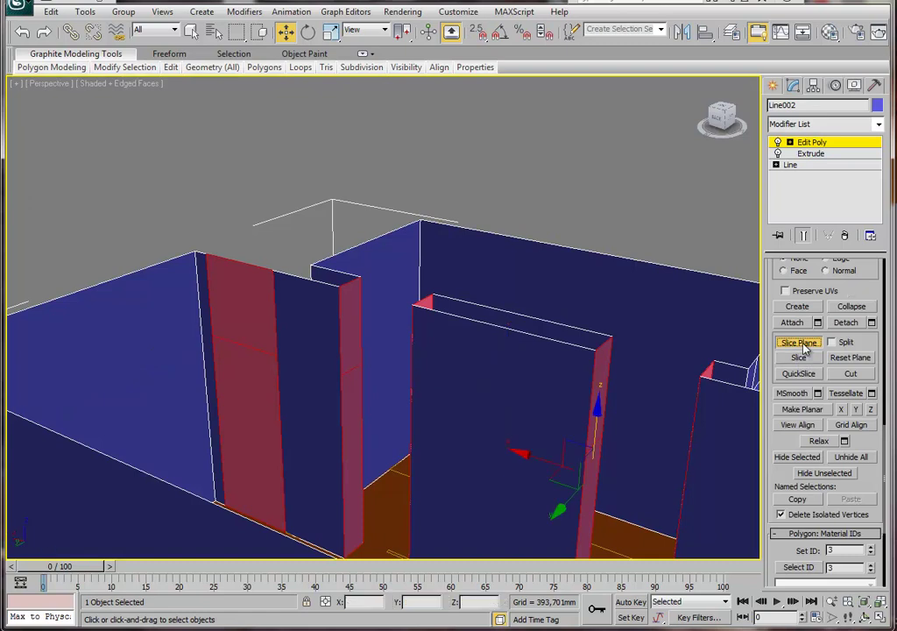
click(291, 244)
middle_drag(276, 345, 219, 342)
click(220, 342)
mouse_move(296, 362)
middle_down()
mouse_move(281, 351)
mouse_move(282, 380)
middle_up()
Extrude the left-wall door face 350 mm, then delete it to open the doorway.
scroll(276, 355, up, 2)
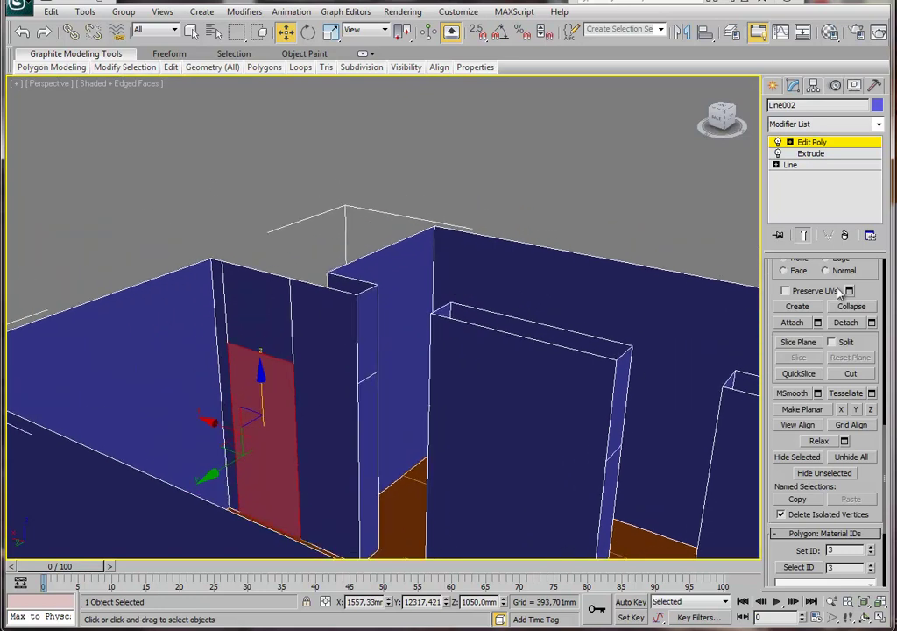
scroll(869, 501, up, 3)
scroll(869, 501, up, 2)
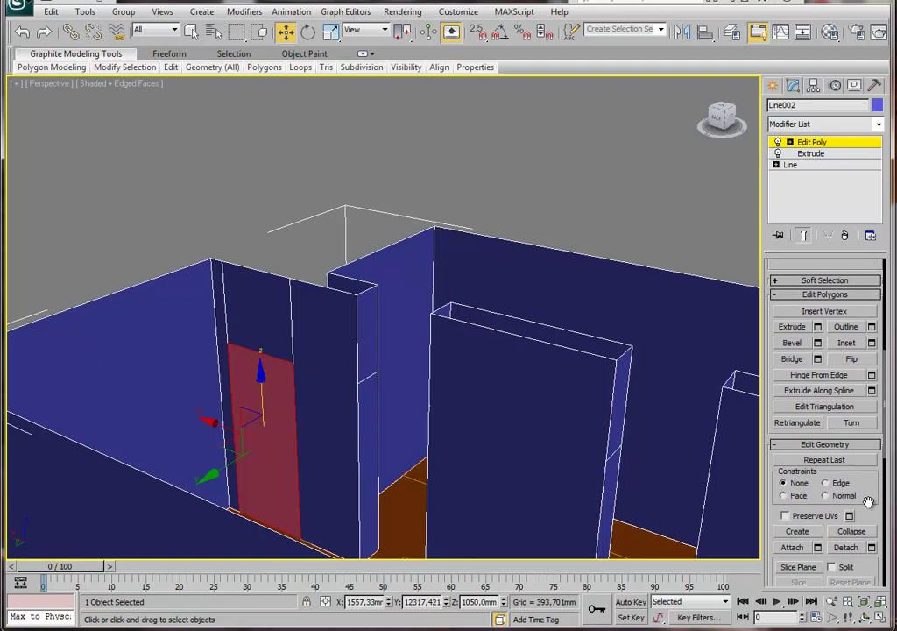
click(818, 326)
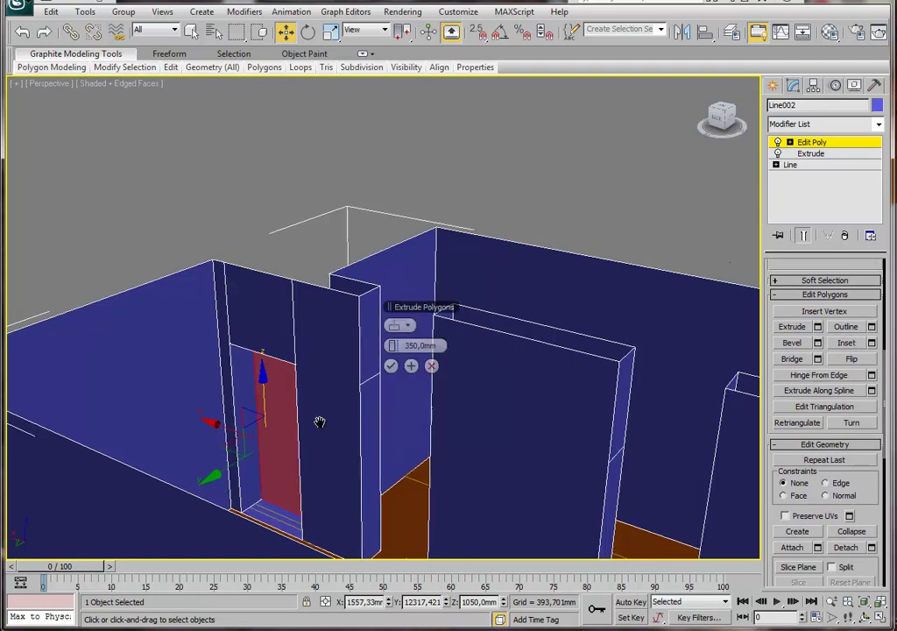
alt+middle_drag(318, 421, 312, 433)
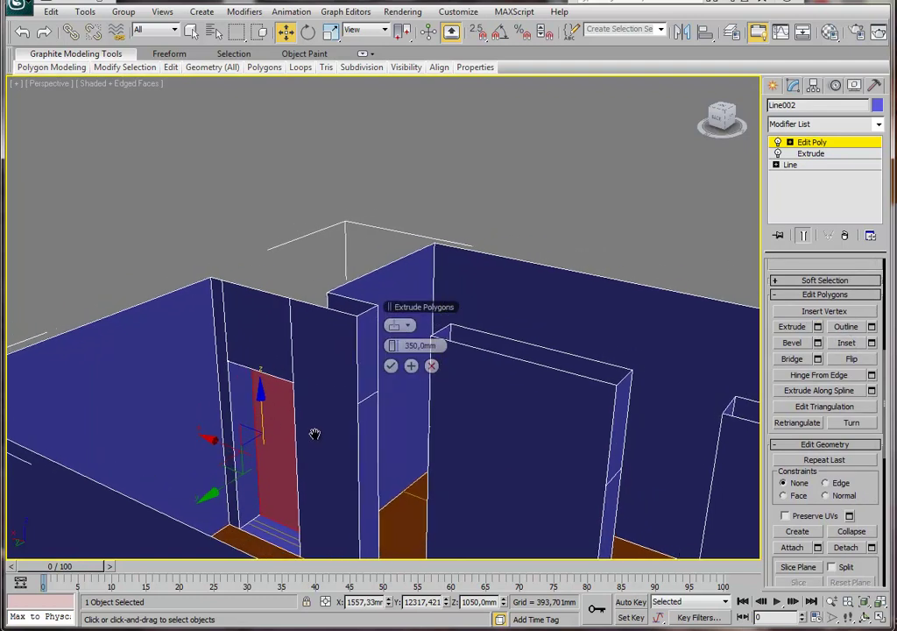
click(391, 368)
mouse_move(360, 385)
middle_down()
mouse_move(276, 428)
mouse_move(295, 434)
mouse_move(294, 451)
middle_up()
key(Delete)
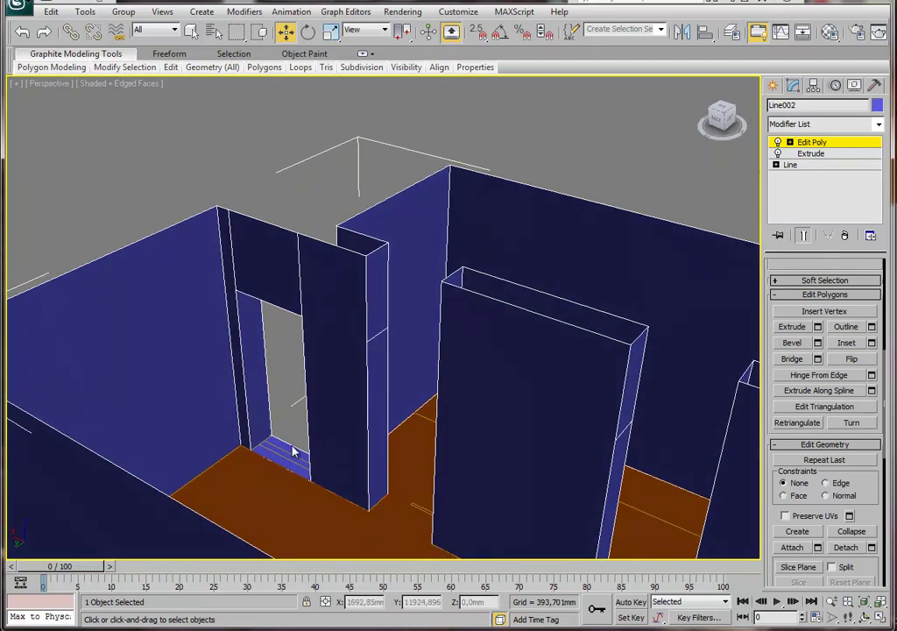
Delete the doorway threshold face and select the facing end faces of the central walls.
click(283, 446)
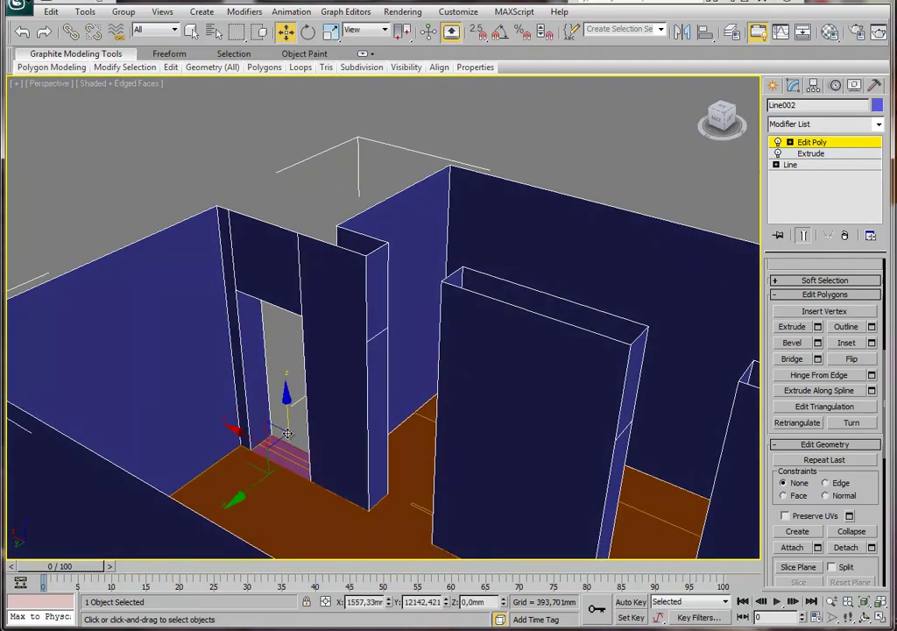
key(Delete)
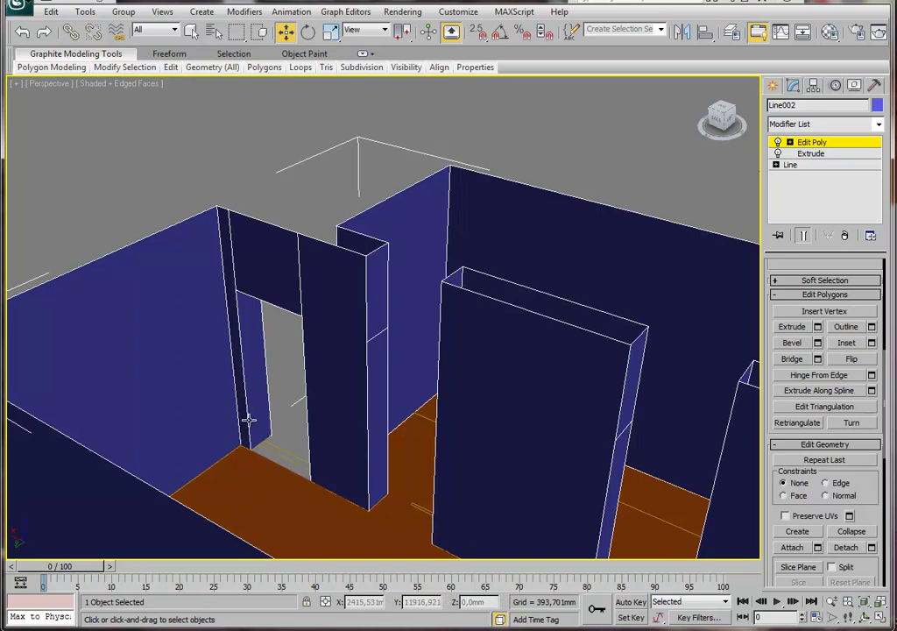
mouse_move(290, 417)
alt+middle_down()
mouse_move(304, 304)
mouse_move(406, 341)
mouse_move(394, 266)
mouse_move(457, 330)
mouse_move(531, 361)
alt+middle_up()
click(309, 291)
ctrl+click(394, 267)
ctrl+click(541, 358)
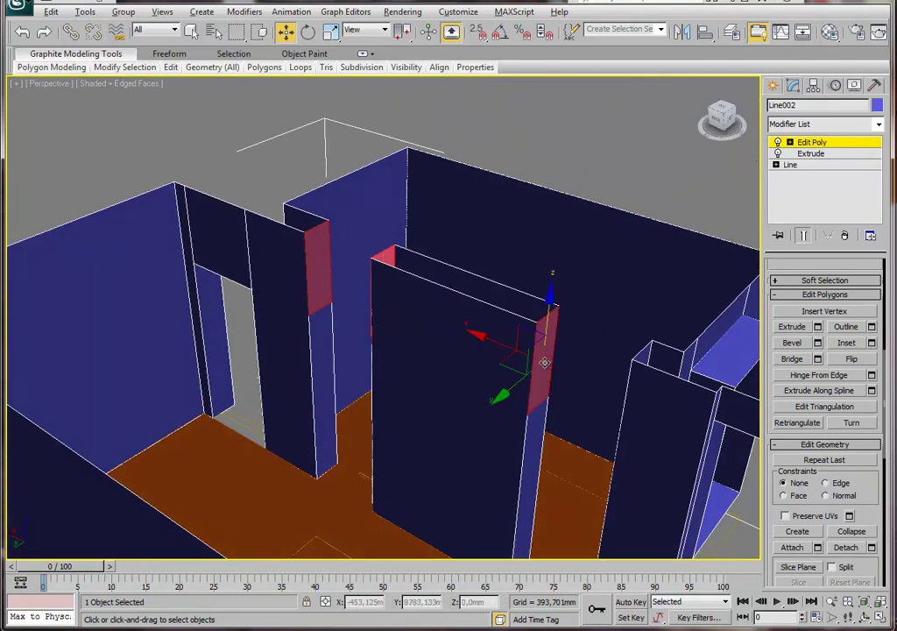
mouse_move(547, 367)
alt+middle_down()
mouse_move(569, 369)
mouse_move(621, 346)
alt+middle_up()
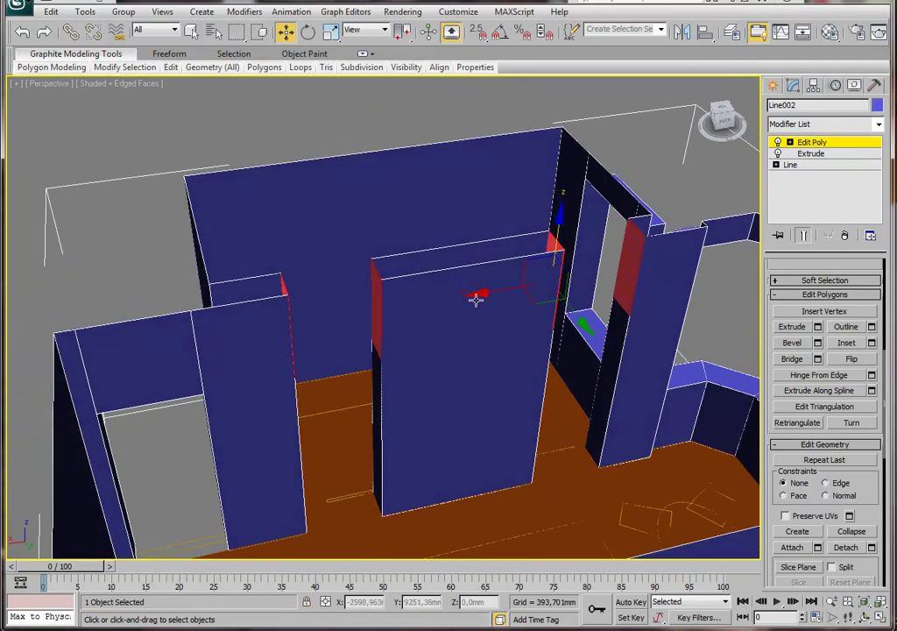
Bridge the selected wall-end faces, then bridge the two lintel faces over the opening.
click(792, 359)
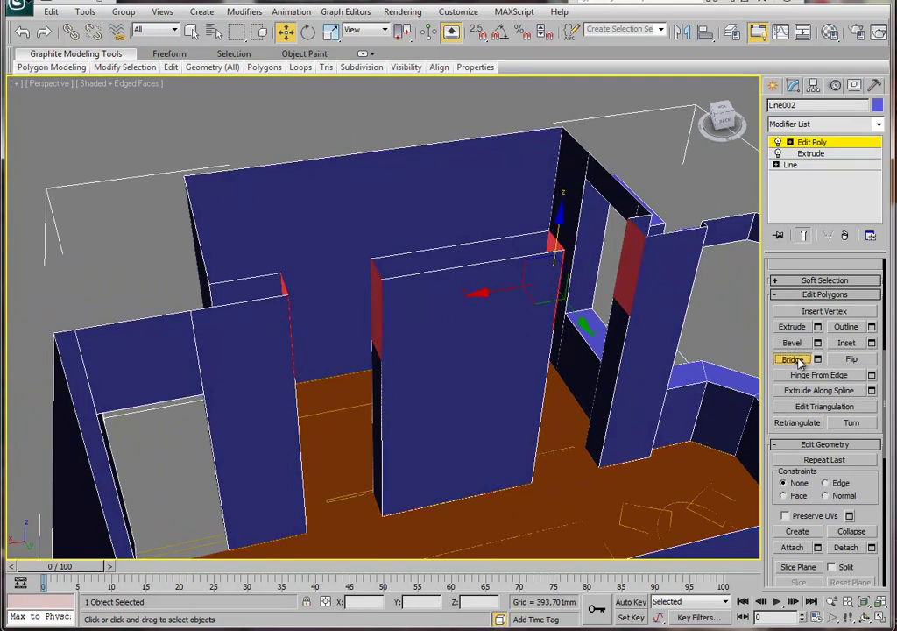
mouse_move(569, 332)
alt+middle_down()
mouse_move(498, 378)
mouse_move(487, 416)
mouse_move(506, 363)
mouse_move(531, 386)
mouse_move(531, 411)
mouse_move(530, 351)
mouse_move(513, 329)
alt+middle_up()
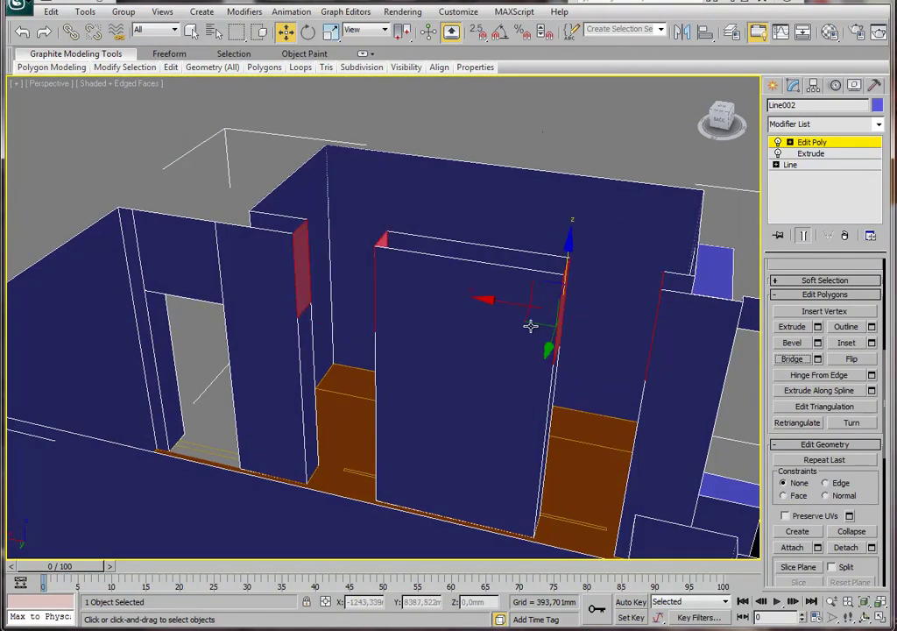
drag(690, 213, 541, 404)
mouse_move(393, 335)
alt+middle_down()
mouse_move(402, 355)
mouse_move(458, 391)
alt+middle_up()
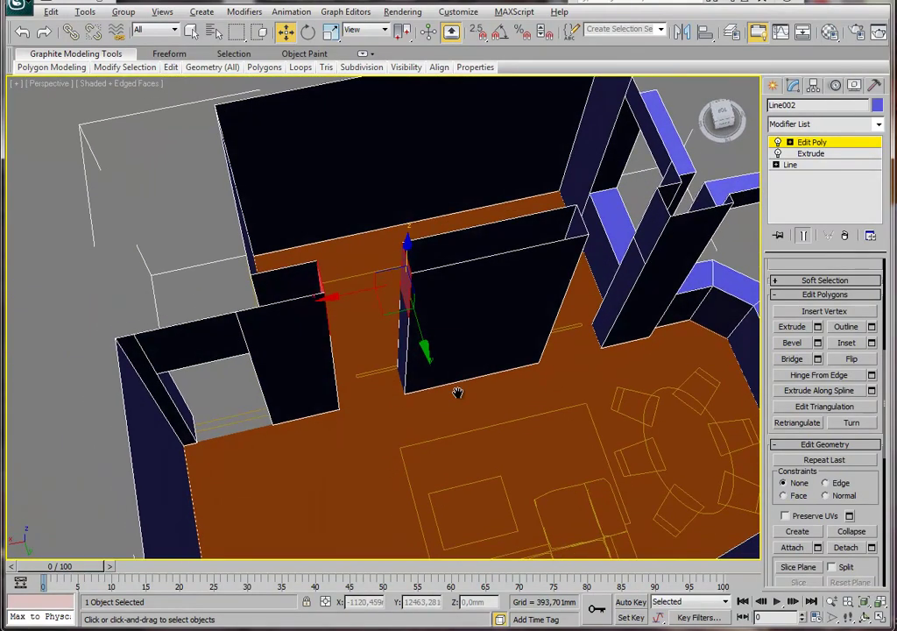
click(791, 358)
Deselect the bridged faces, inspect the doorway wall, and switch to the interior reference image.
mouse_move(457, 319)
alt+middle_down()
mouse_move(398, 292)
mouse_move(294, 191)
mouse_move(517, 332)
mouse_move(403, 313)
mouse_move(430, 331)
mouse_move(452, 294)
alt+middle_up()
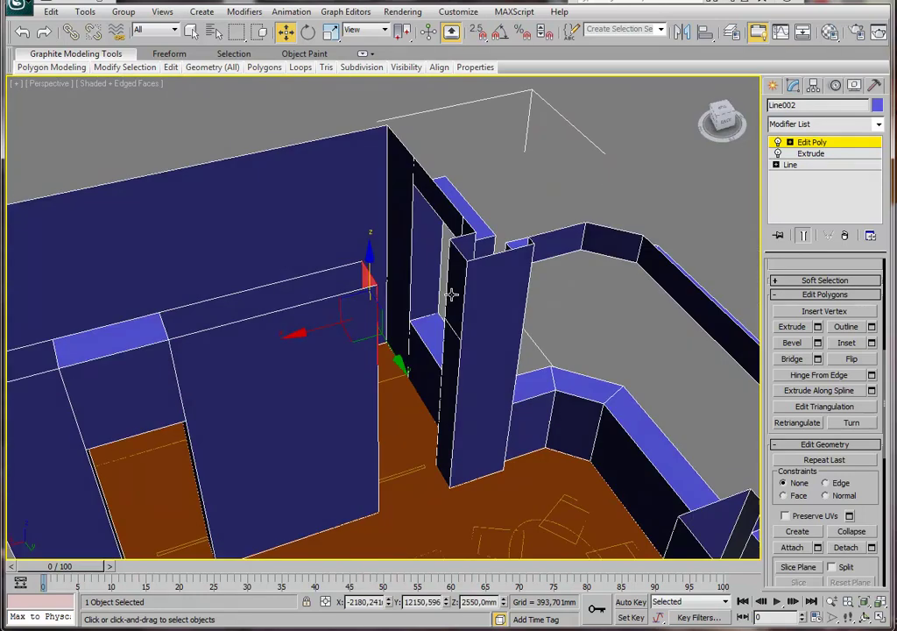
mouse_move(359, 282)
alt+middle_down()
mouse_move(543, 254)
mouse_move(491, 356)
mouse_move(554, 347)
mouse_move(511, 341)
mouse_move(421, 352)
mouse_move(463, 352)
mouse_move(324, 230)
alt+middle_up()
click(553, 224)
mouse_move(296, 367)
alt+middle_down()
mouse_move(196, 377)
mouse_move(421, 372)
mouse_move(401, 395)
mouse_move(436, 394)
mouse_move(349, 380)
alt+middle_up()
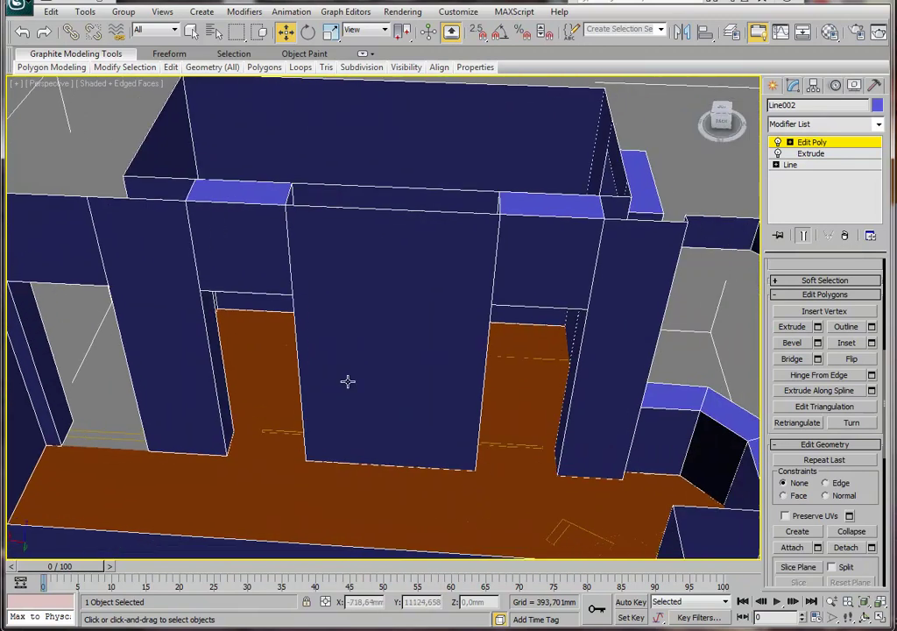
scroll(419, 389, up, 3)
scroll(420, 389, down, 3)
mouse_move(427, 393)
alt+middle_down()
mouse_move(359, 473)
mouse_move(184, 344)
mouse_move(402, 428)
mouse_move(314, 302)
alt+middle_up()
mouse_move(387, 417)
alt+middle_down()
mouse_move(340, 425)
mouse_move(438, 363)
alt+middle_up()
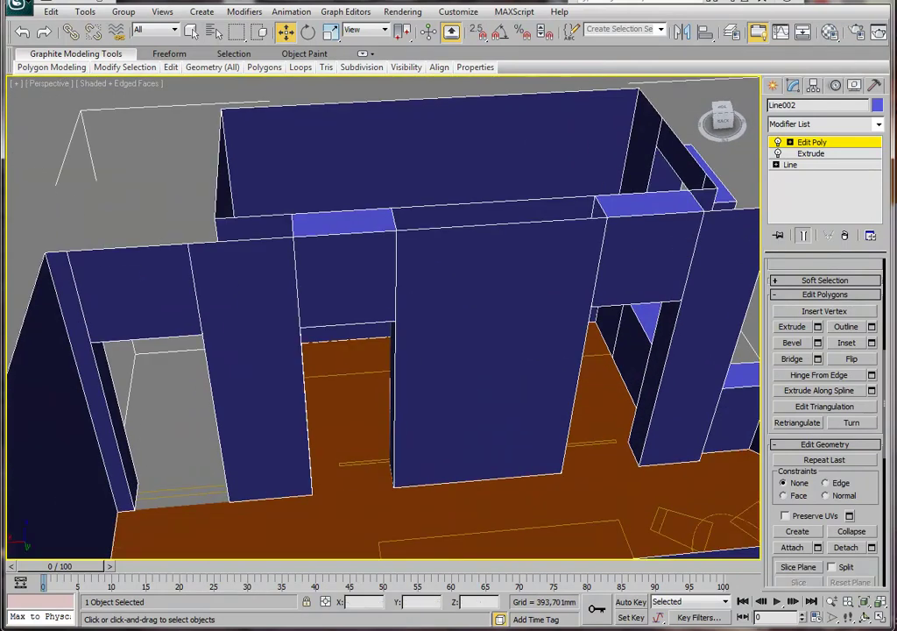
key(alt+Tab)
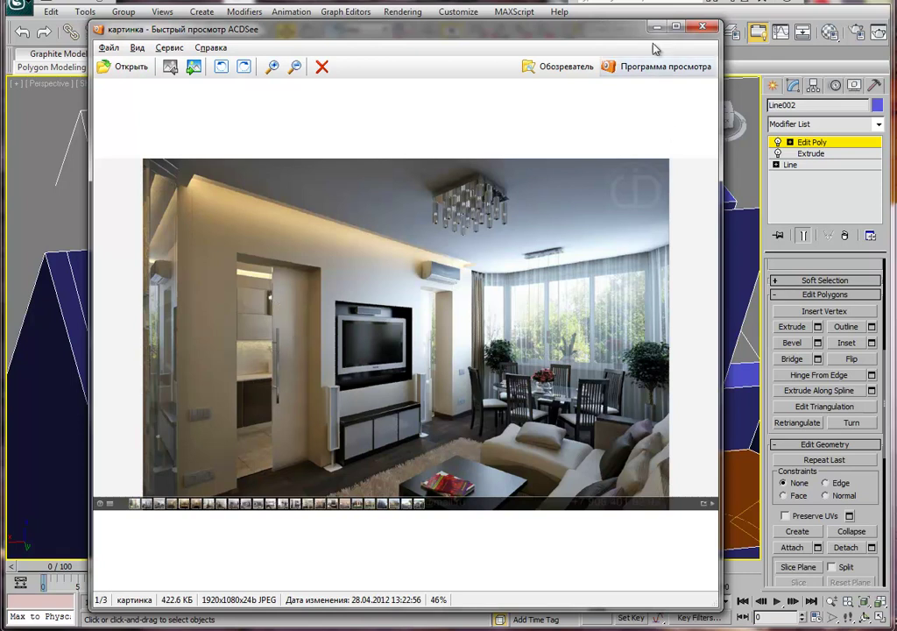
Close the ACDSee reference viewer and return to the 3ds Max viewport.
click(703, 26)
middle_drag(196, 426, 207, 420)
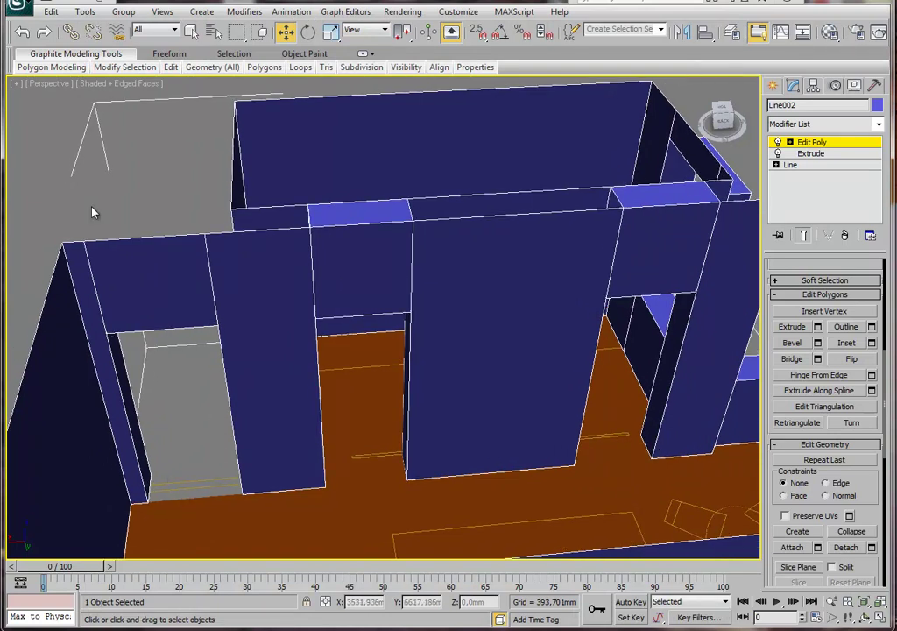
Leave Polygon sub-object level on Line002's Edit Poly modifier.
scroll(94, 212, up, 5)
scroll(407, 475, up, 3)
mouse_move(406, 515)
middle_down()
mouse_move(371, 452)
mouse_move(363, 411)
mouse_move(371, 380)
mouse_move(377, 388)
mouse_move(355, 398)
mouse_move(321, 401)
mouse_move(300, 473)
middle_up()
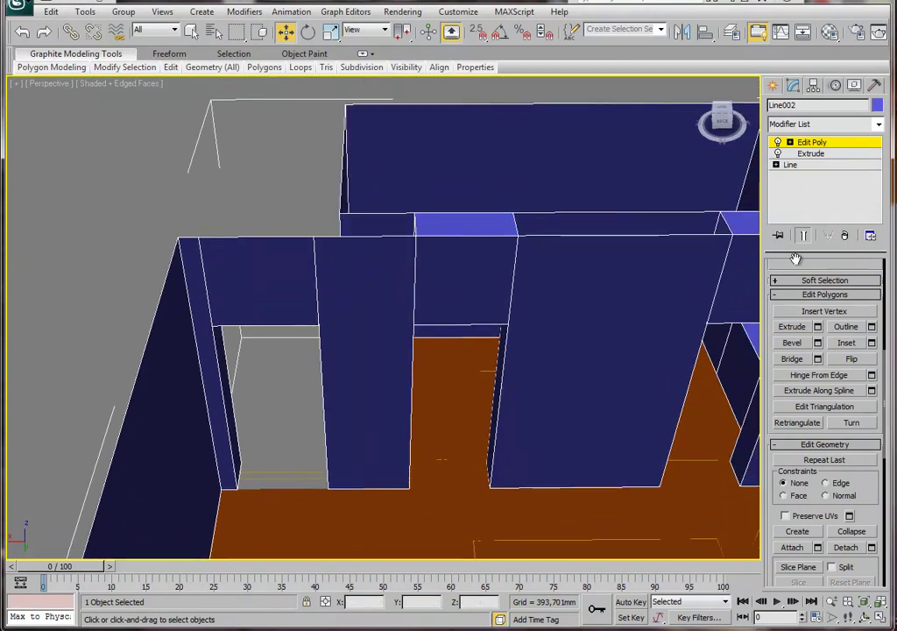
click(808, 142)
mouse_move(430, 487)
middle_down()
mouse_move(381, 427)
mouse_move(341, 422)
mouse_move(274, 445)
mouse_move(315, 373)
middle_up()
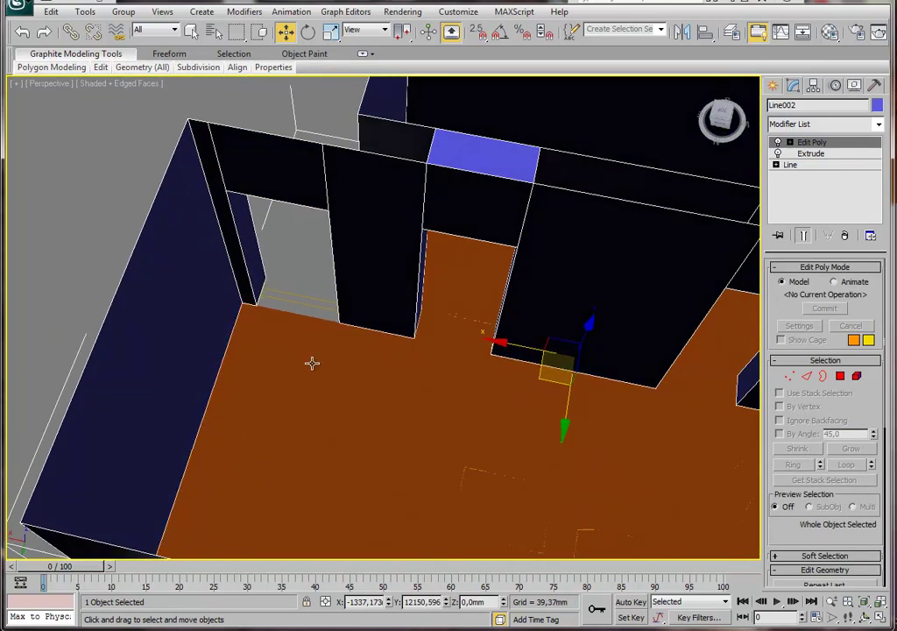
Select the floor and walls and switch the viewport to the Left view.
click(313, 361)
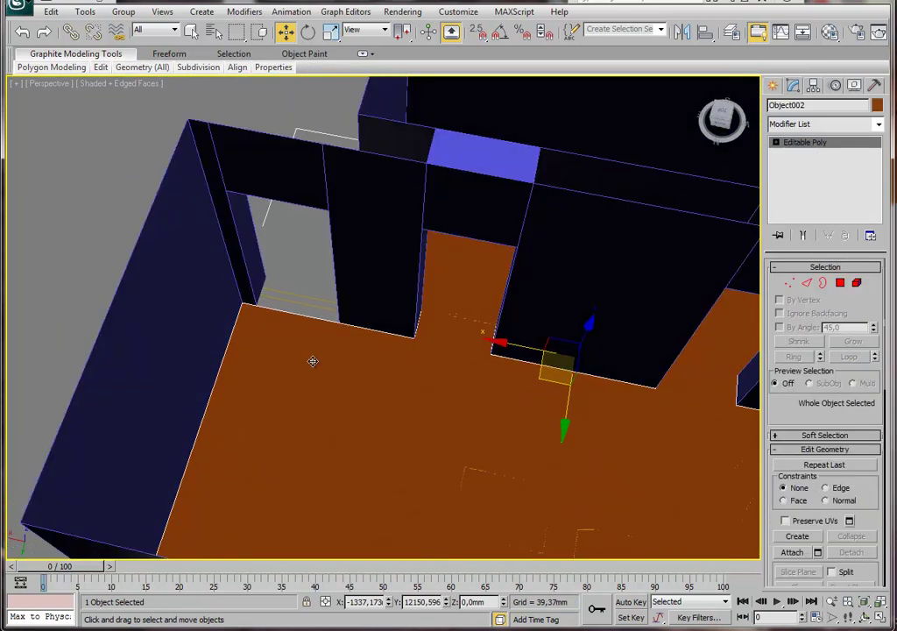
middle_drag(359, 401, 322, 411)
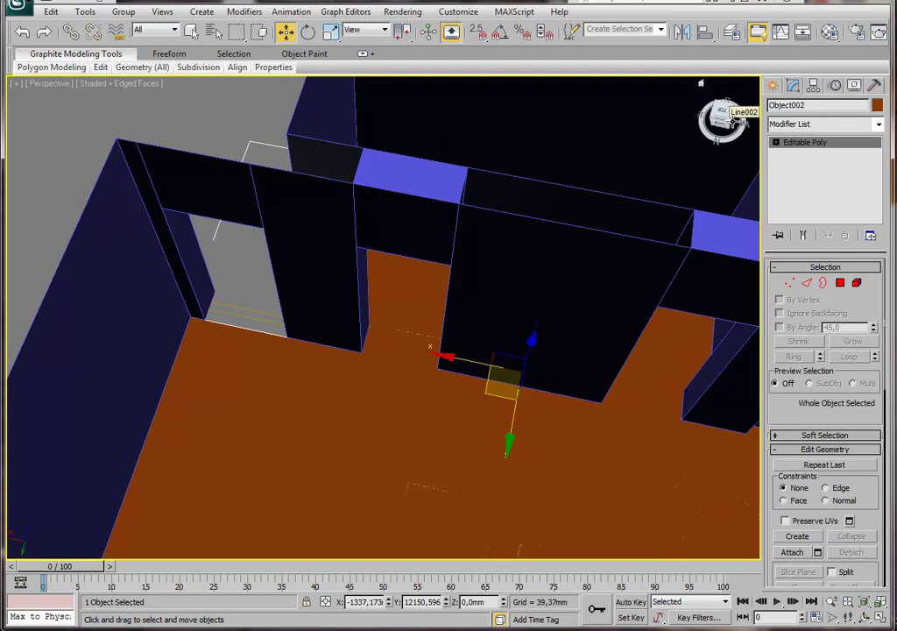
click(733, 119)
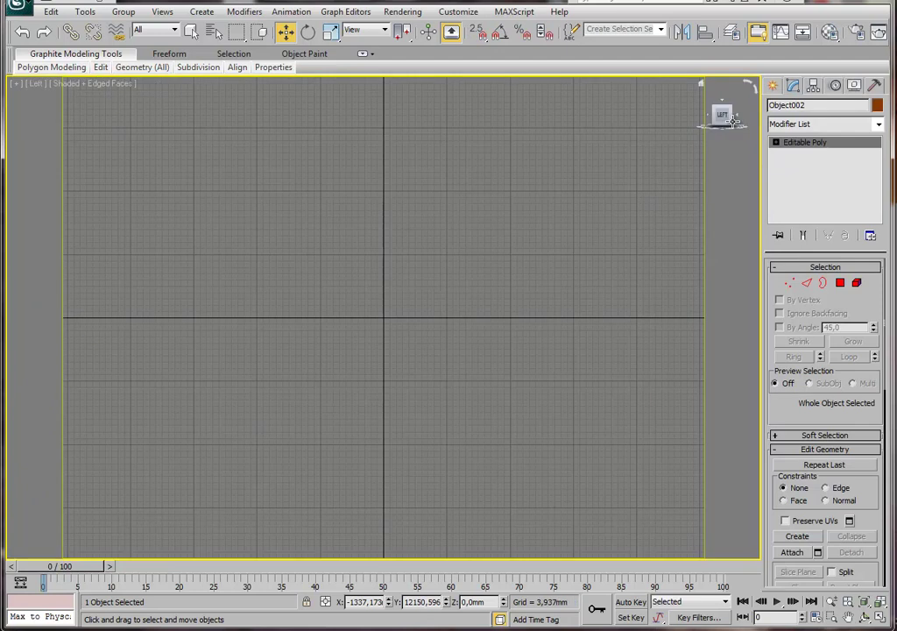
click(726, 127)
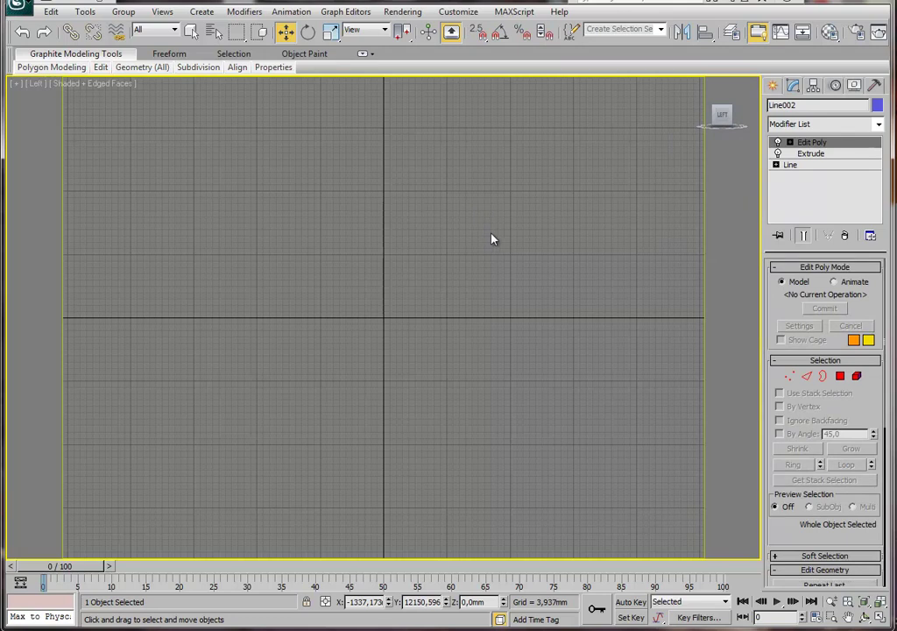
Clear the selection and zoom extents in Perspective to frame the whole building.
key(alt+w)
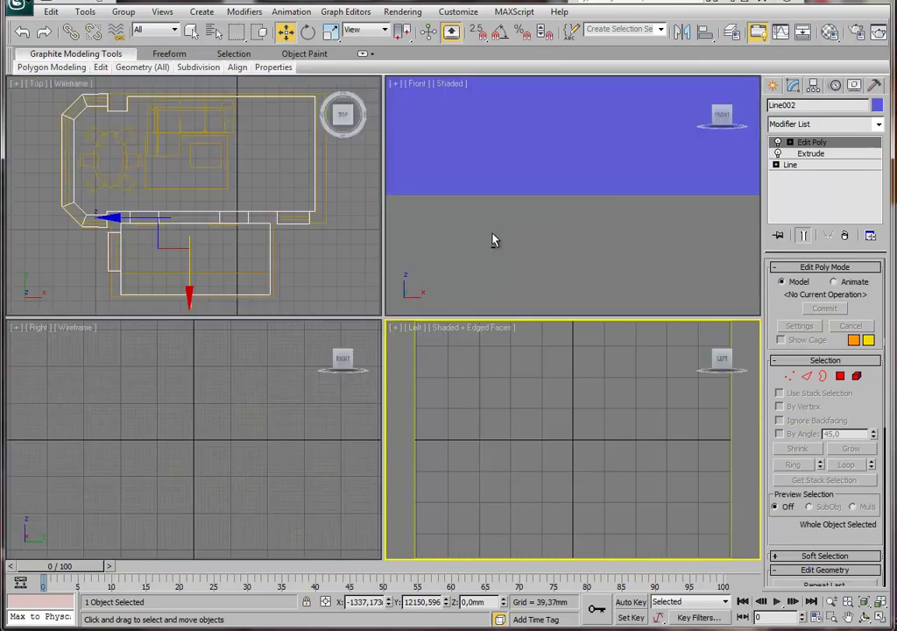
key(alt+w)
click(517, 338)
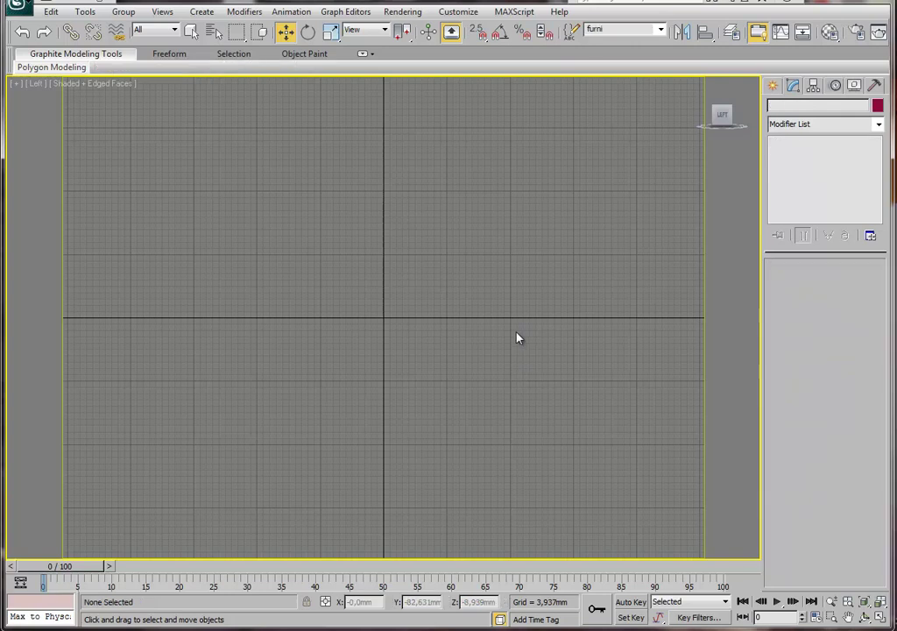
key(p)
key(z)
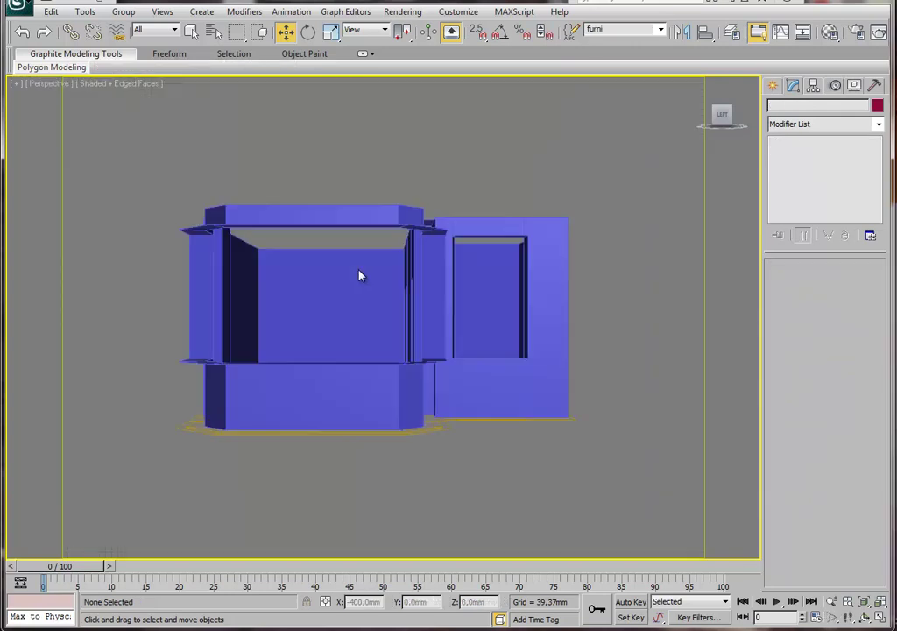
mouse_move(371, 288)
alt+middle_down()
mouse_move(401, 346)
mouse_move(326, 298)
alt+middle_up()
Select the floor Object002 and mark its name for renaming in the Front view.
click(326, 298)
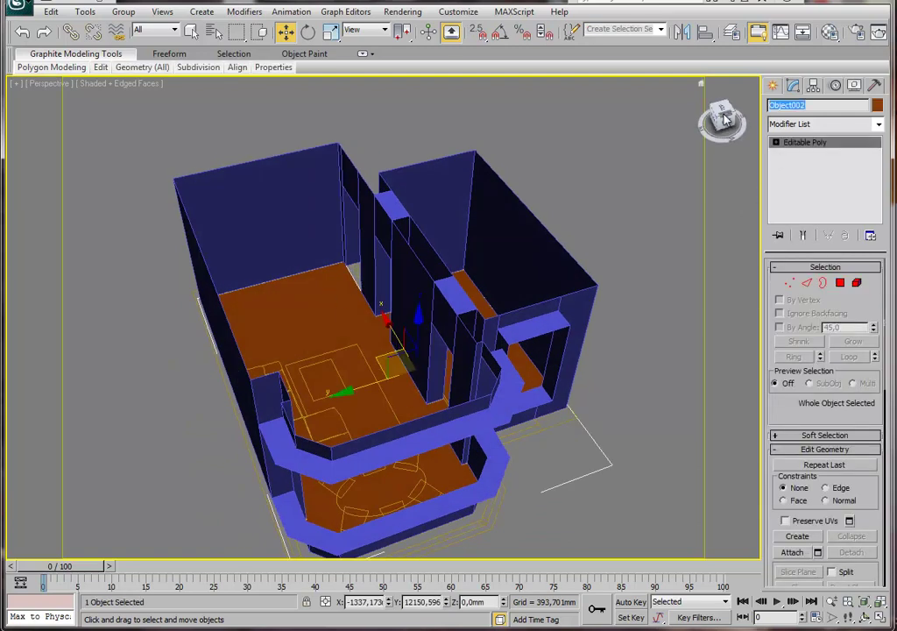
text(s)
click(724, 119)
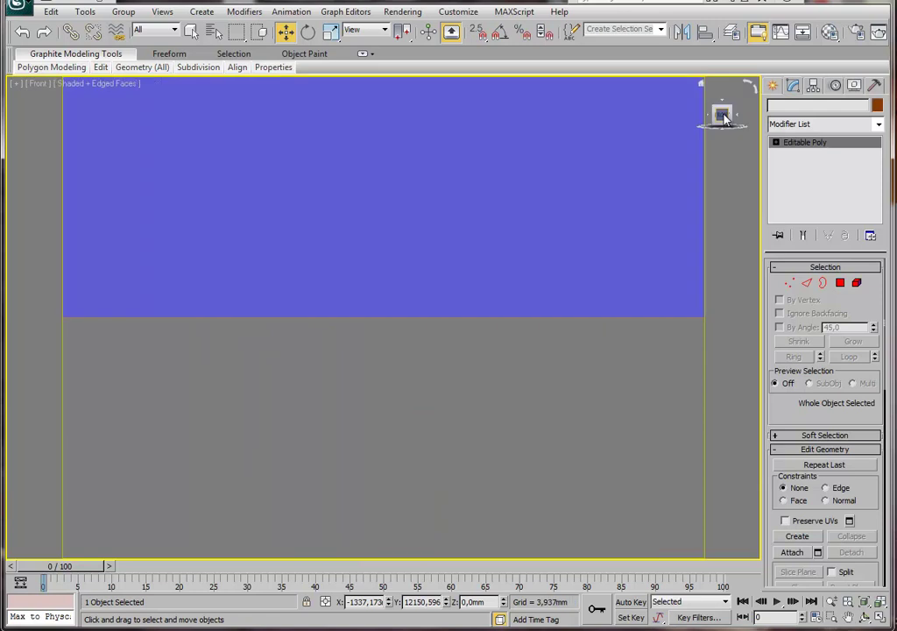
drag(810, 105, 762, 107)
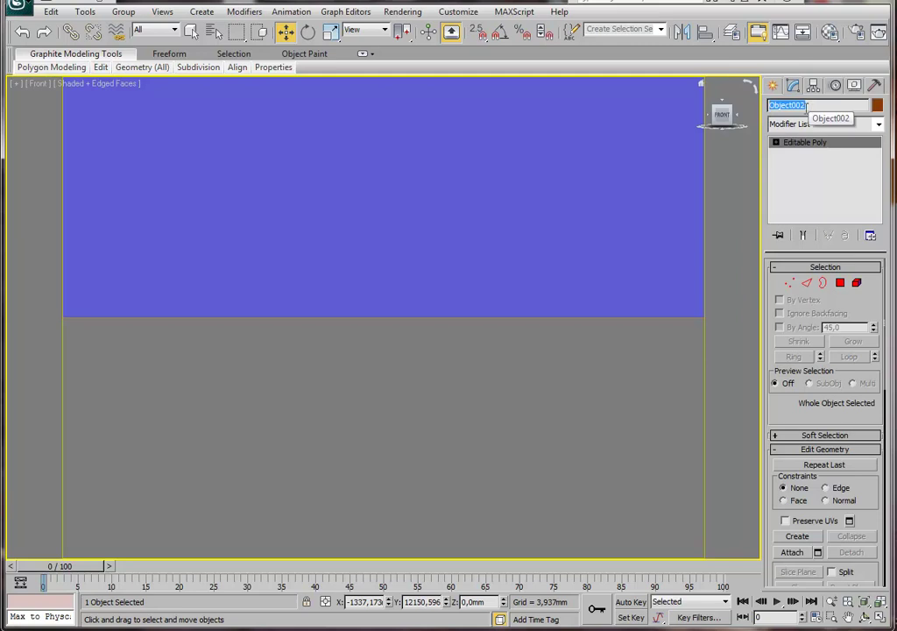
middle_drag(485, 219, 471, 300)
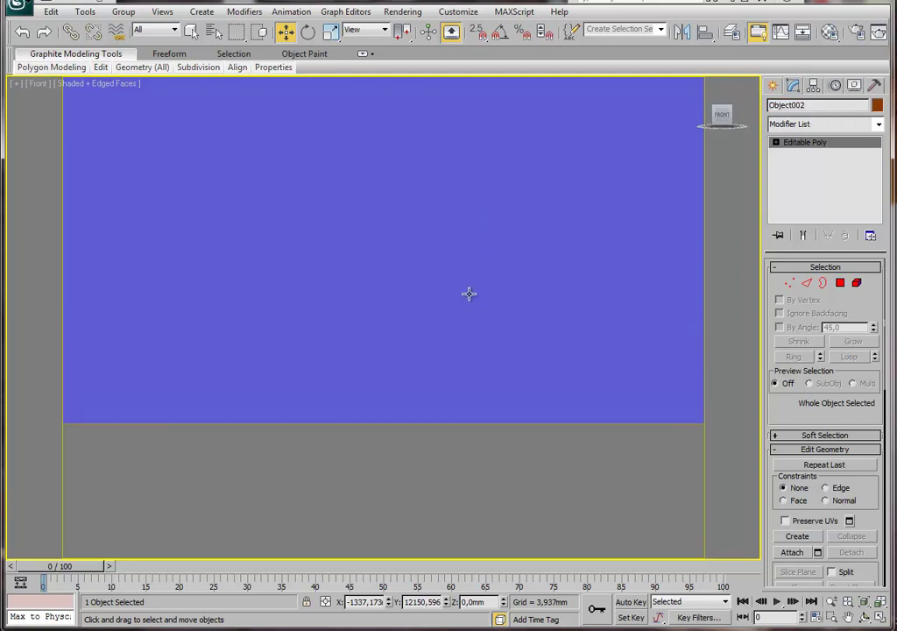
drag(808, 105, 762, 114)
middle_drag(519, 251, 497, 304)
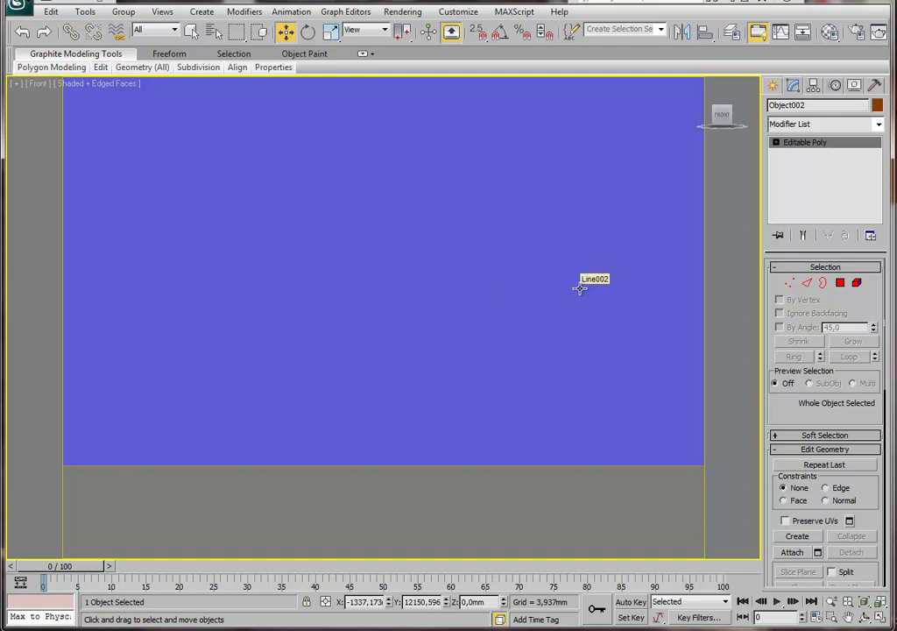
Reselect the floor in Perspective and rename it to 'pol'.
middle_drag(582, 267, 565, 335)
scroll(565, 334, down, 2)
scroll(560, 281, down, 5)
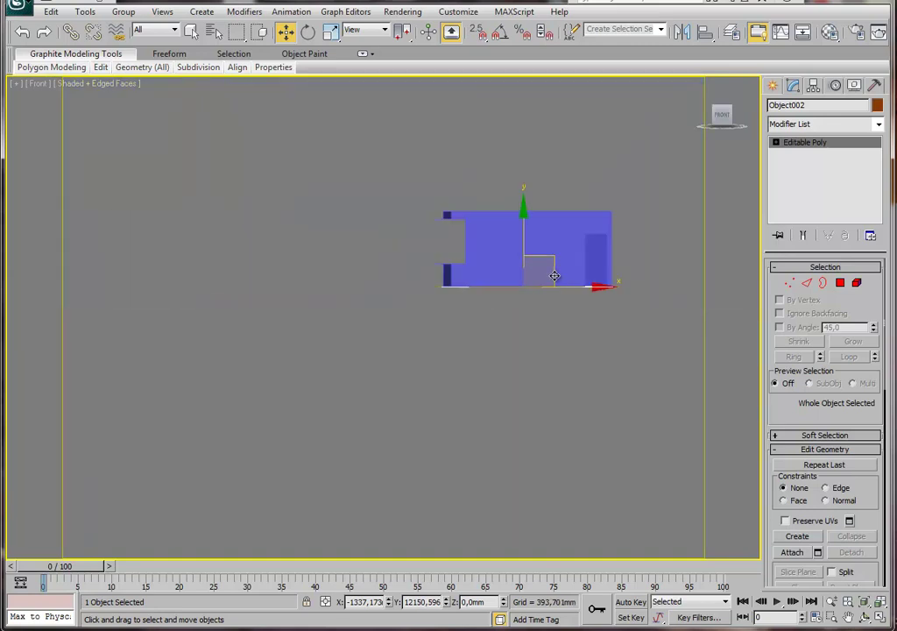
middle_drag(560, 282, 539, 319)
click(557, 193)
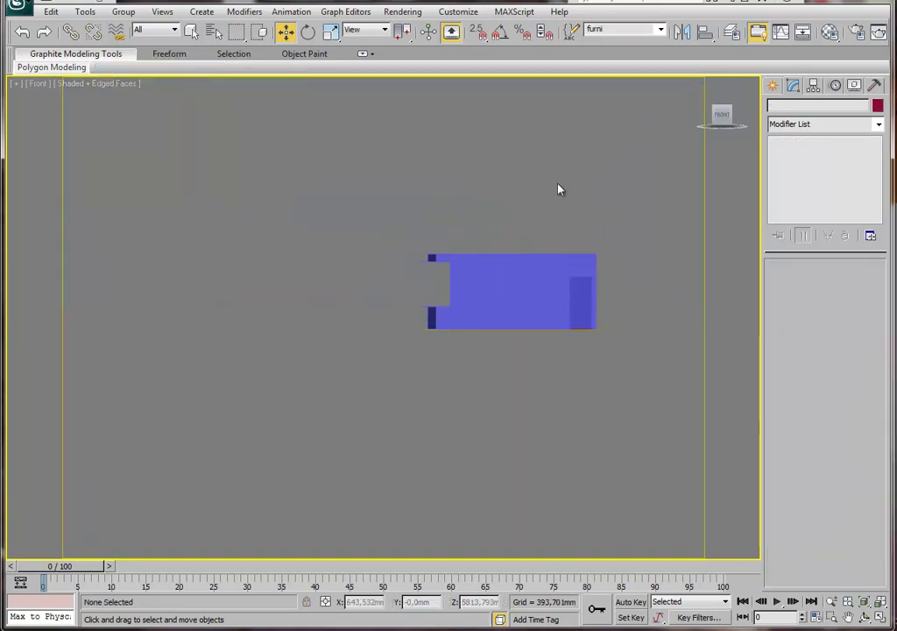
key(p)
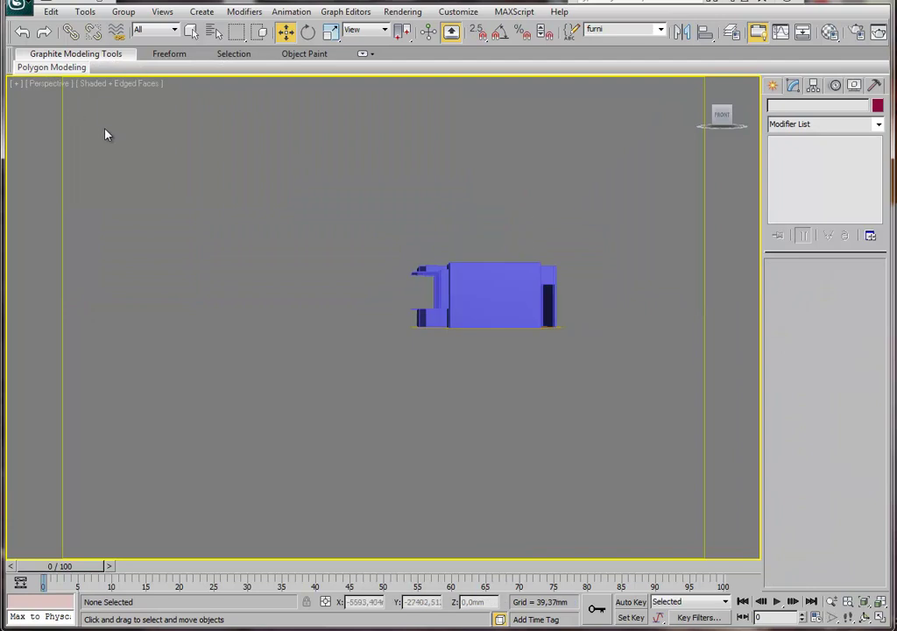
mouse_move(471, 270)
alt+middle_down()
mouse_move(496, 342)
mouse_move(476, 323)
alt+middle_up()
mouse_move(475, 282)
alt+middle_down()
mouse_move(483, 260)
mouse_move(410, 423)
mouse_move(480, 296)
alt+middle_up()
click(483, 297)
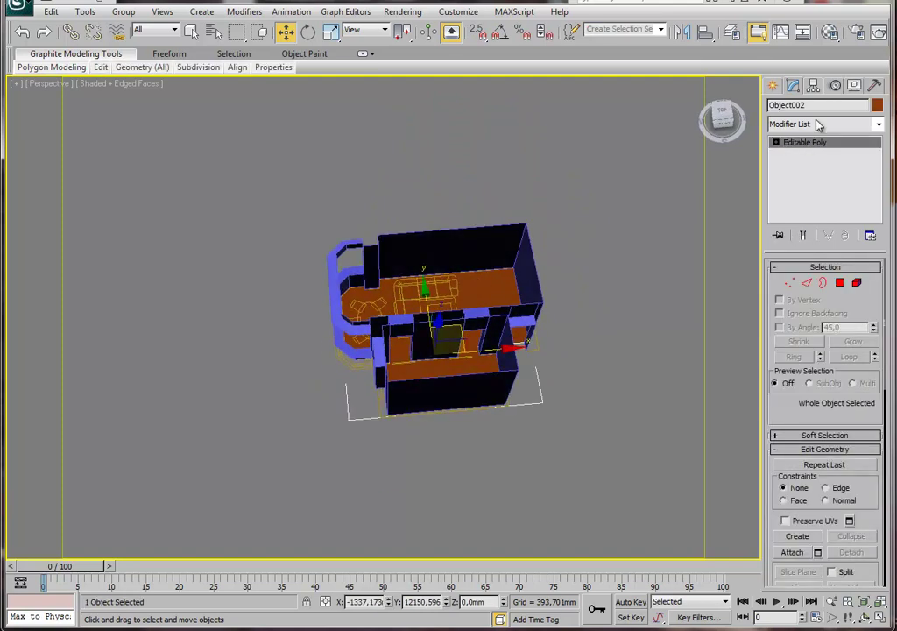
text(g)
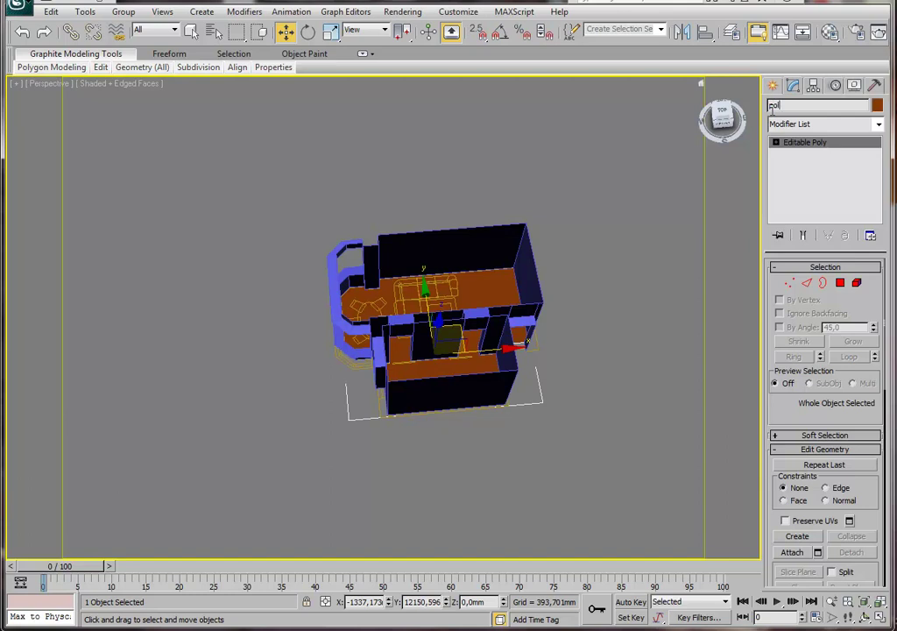
scroll(526, 241, up, 3)
Maximize the Top viewport and frame the floor plan.
scroll(447, 285, up, 1)
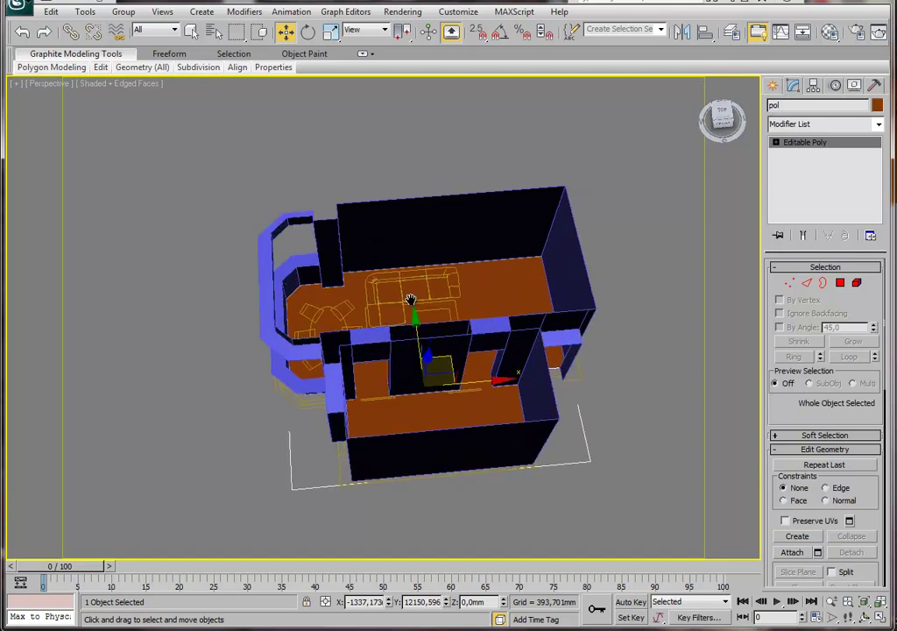
middle_drag(410, 300, 368, 298)
middle_drag(471, 256, 427, 268)
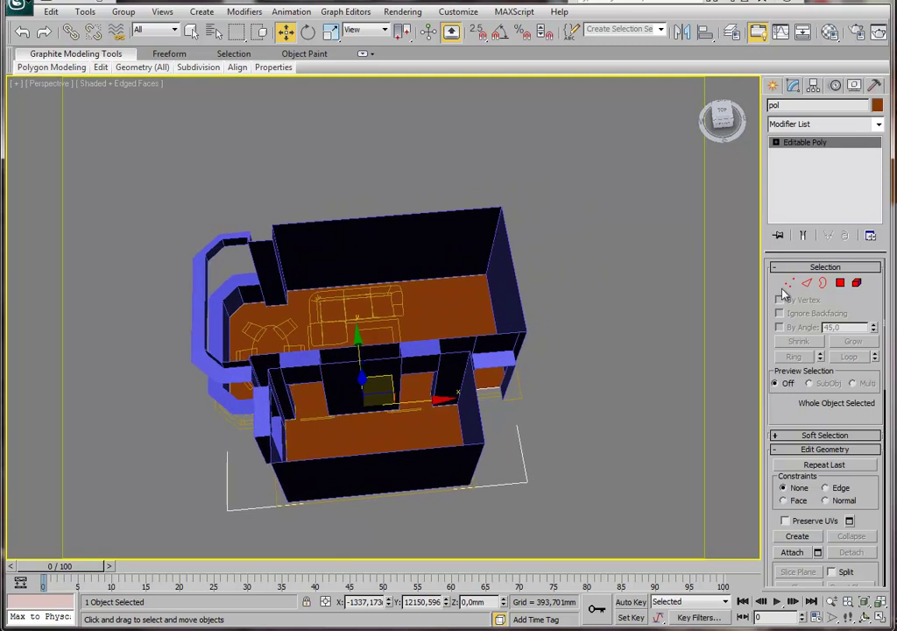
middle_drag(517, 304, 487, 315)
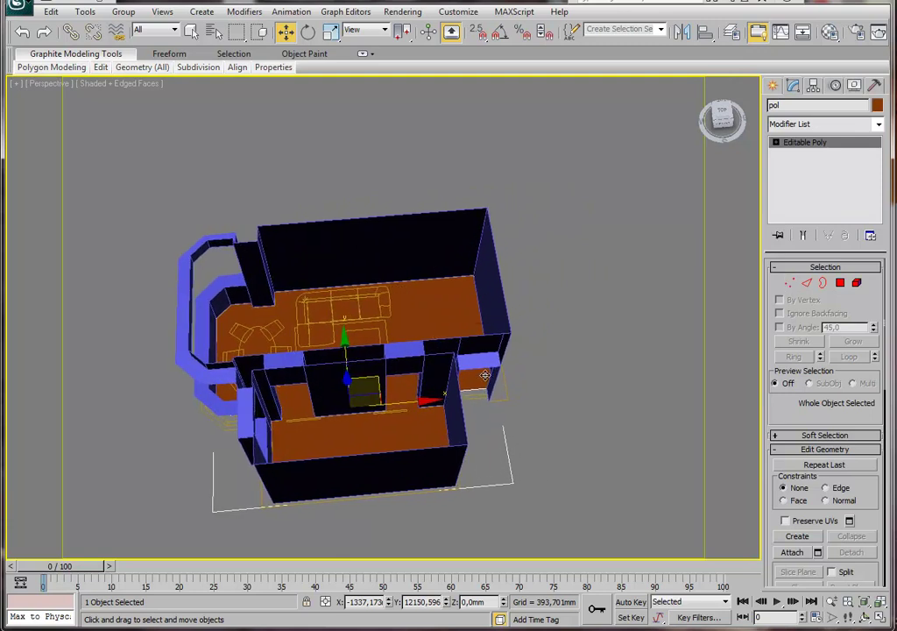
alt+middle_drag(486, 396, 467, 398)
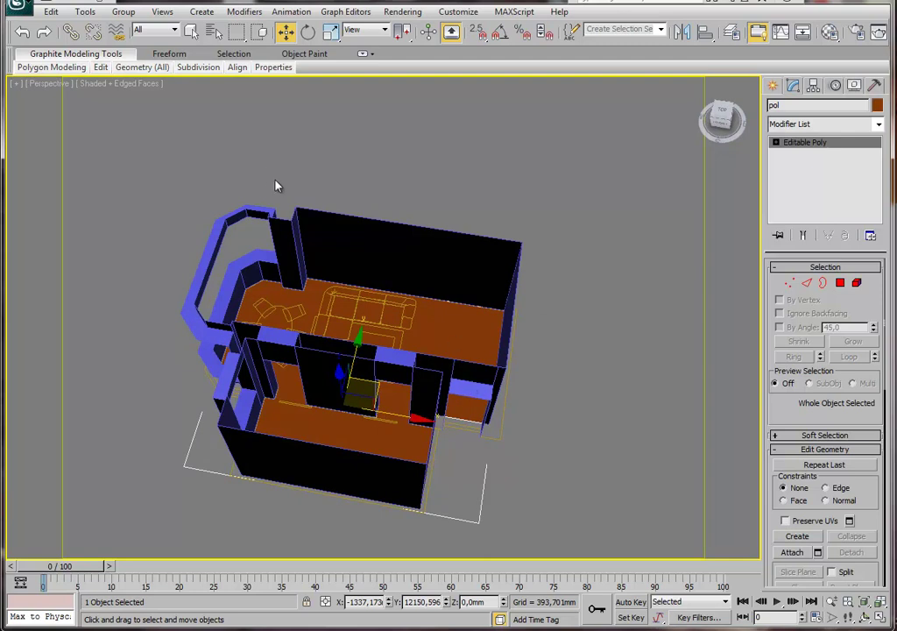
key(alt+w)
click(250, 175)
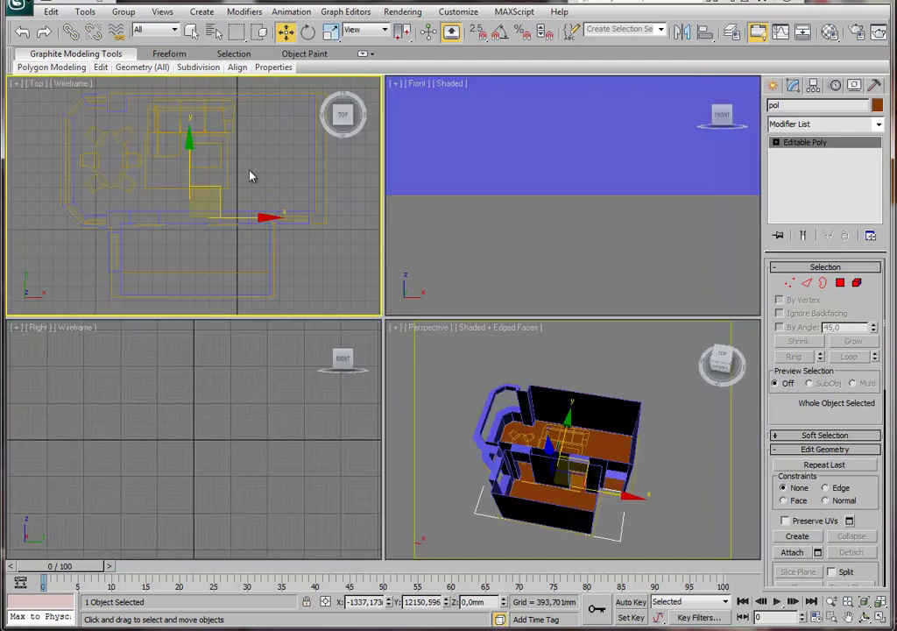
key(alt+w)
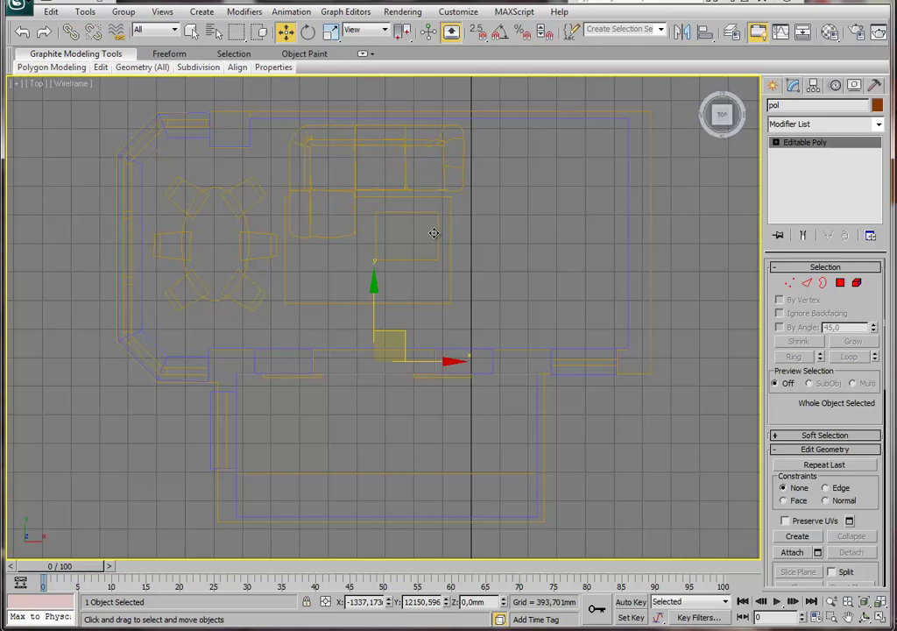
middle_drag(304, 220, 332, 207)
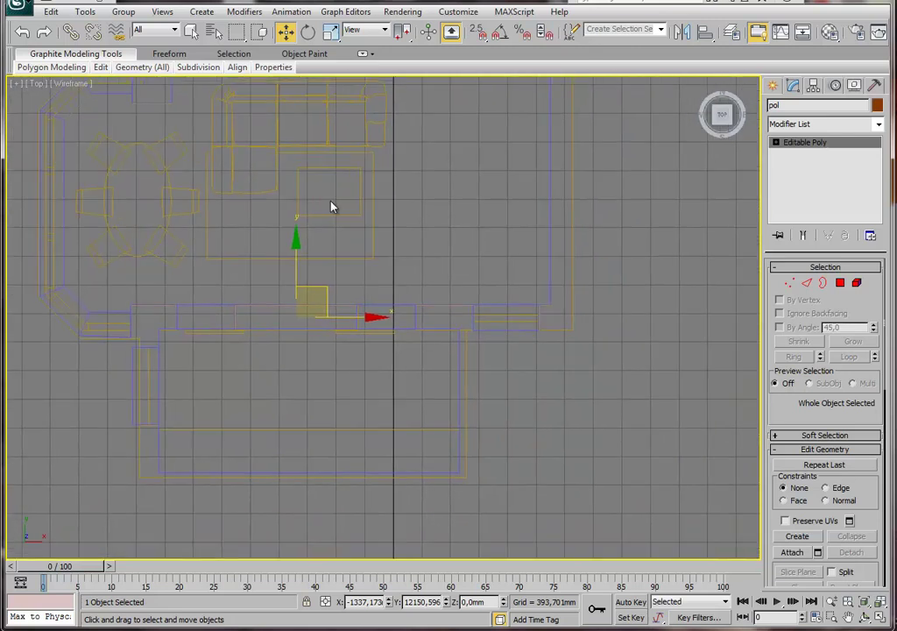
Move three 'pol' edge vertices -352.7 mm in Y, then exit Vertex mode.
click(791, 284)
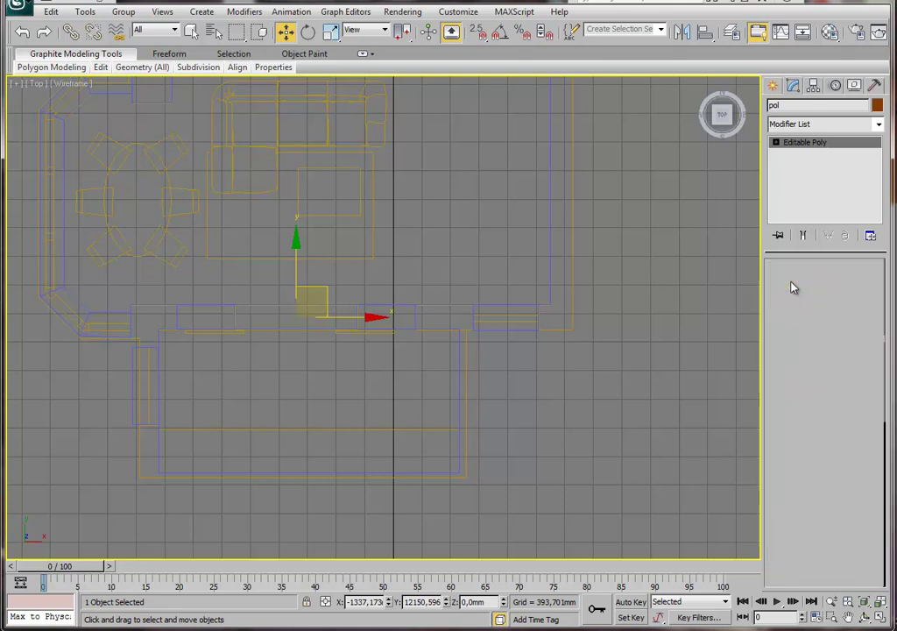
middle_drag(577, 298, 561, 261)
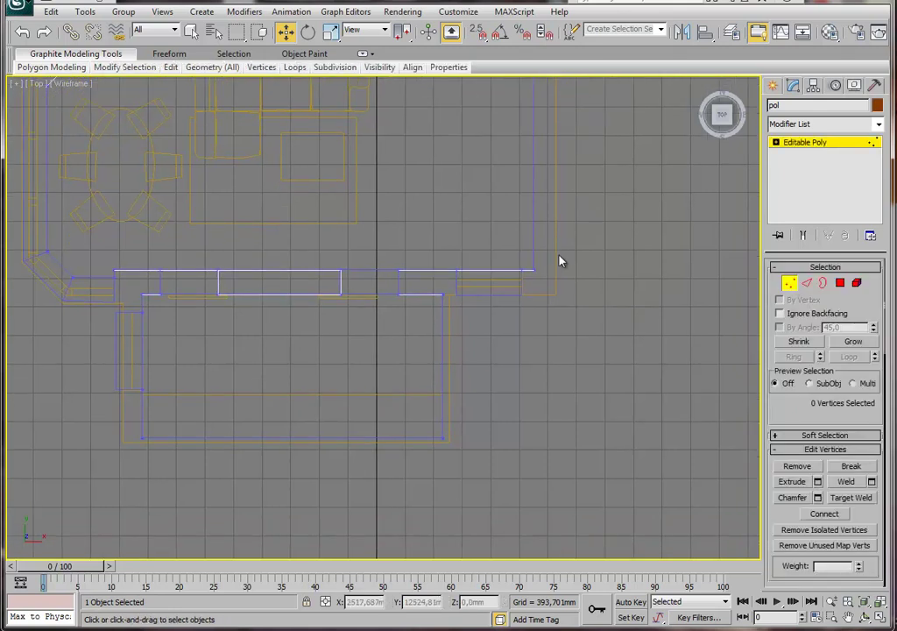
drag(554, 258, 459, 283)
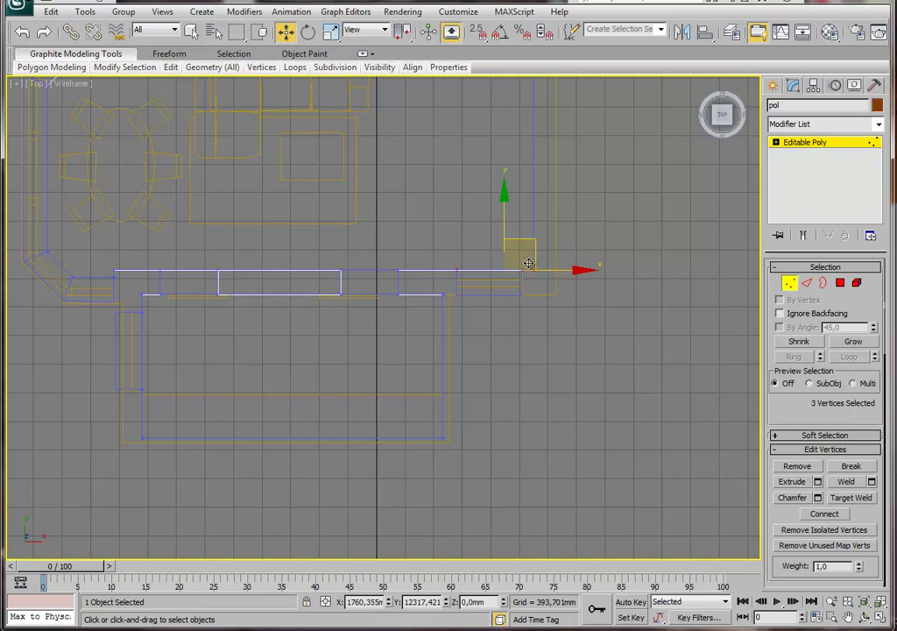
scroll(514, 272, up, 3)
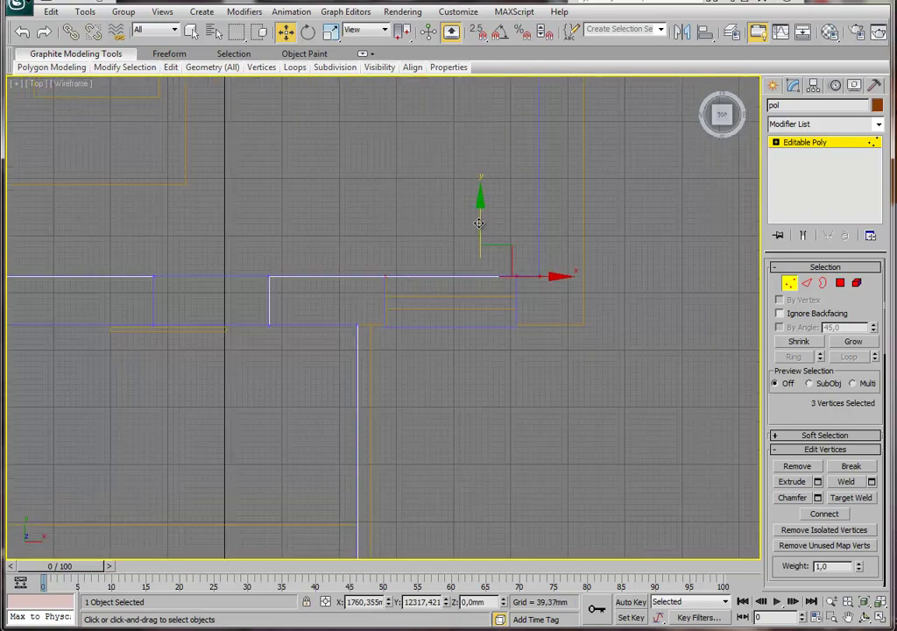
drag(478, 224, 479, 275)
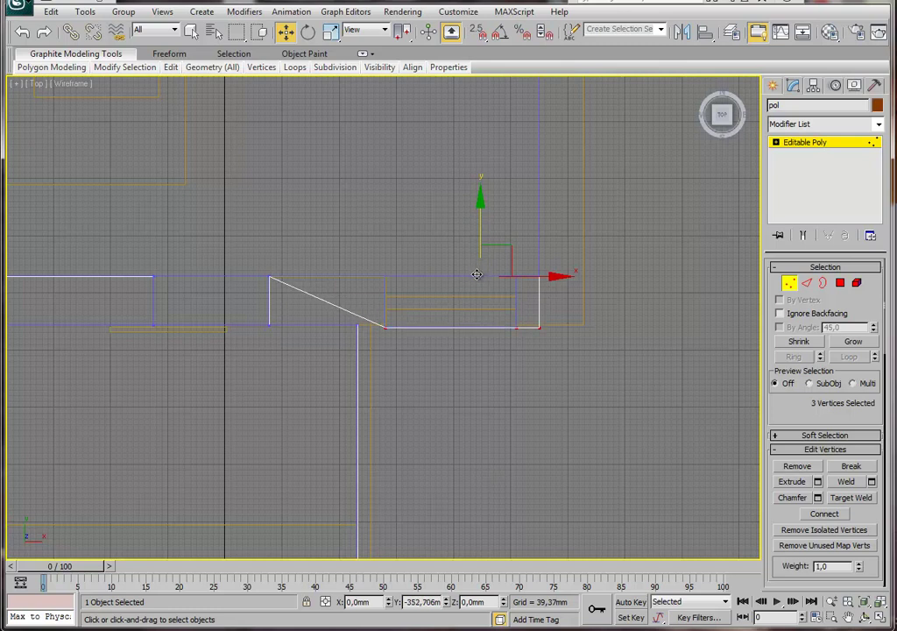
drag(477, 275, 476, 275)
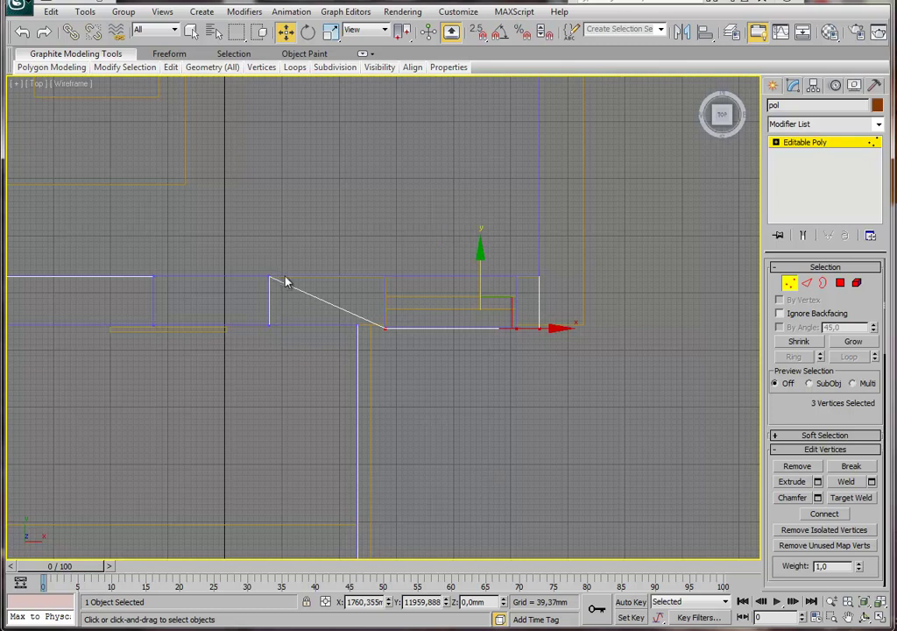
click(808, 146)
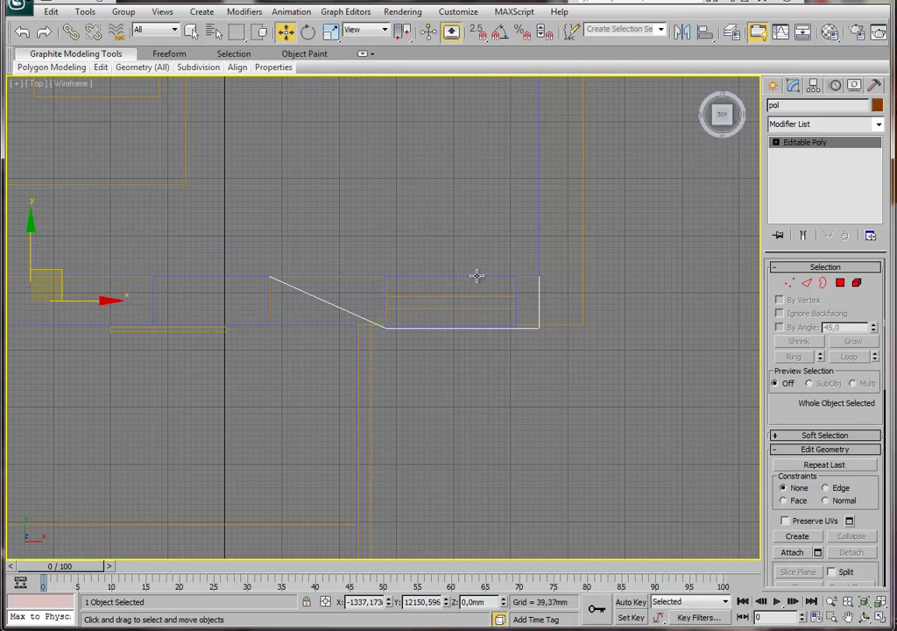
Maximize the Perspective viewport and orbit around the room model.
middle_drag(476, 274, 492, 283)
key(alt+w)
click(576, 458)
key(alt+w)
mouse_move(411, 321)
alt+middle_down()
mouse_move(411, 336)
mouse_move(499, 274)
alt+middle_up()
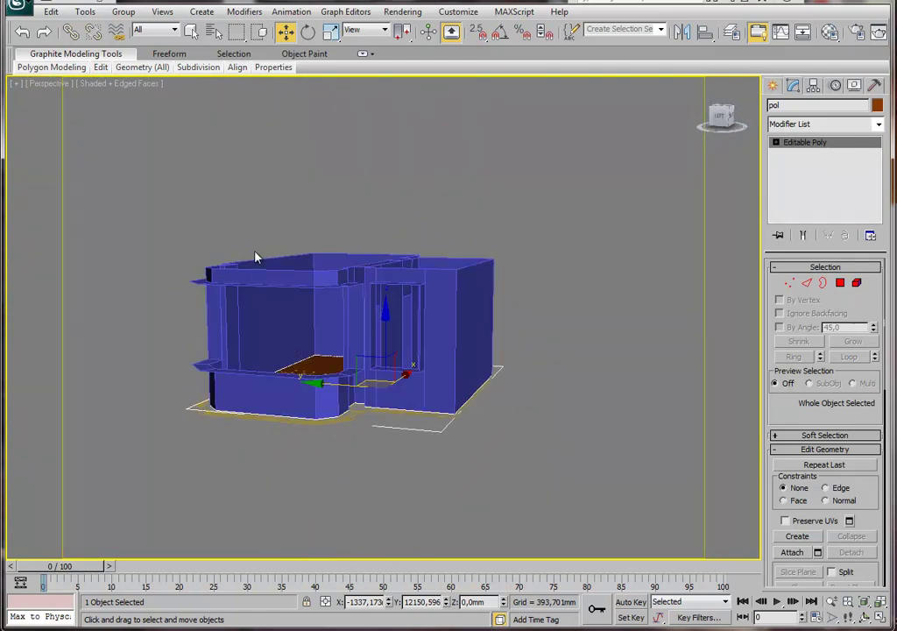
mouse_move(377, 285)
alt+middle_down()
mouse_move(454, 299)
mouse_move(505, 371)
mouse_move(594, 405)
alt+middle_up()
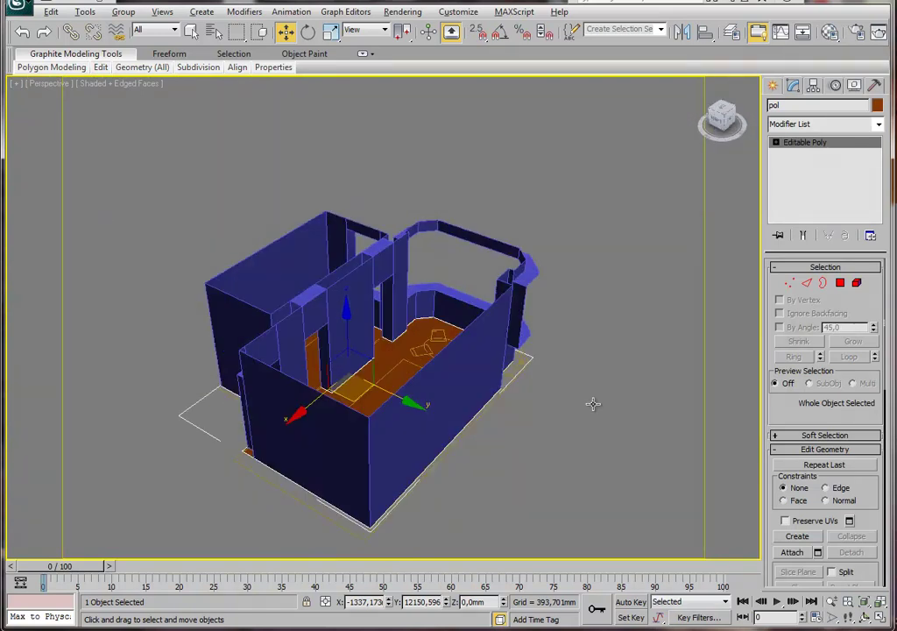
scroll(439, 300, up, 4)
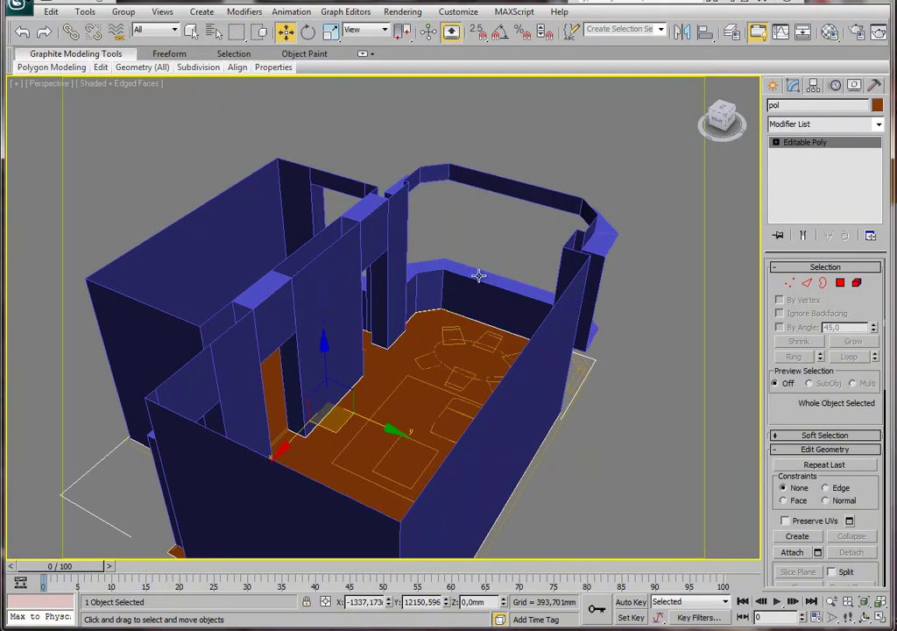
middle_drag(479, 276, 459, 292)
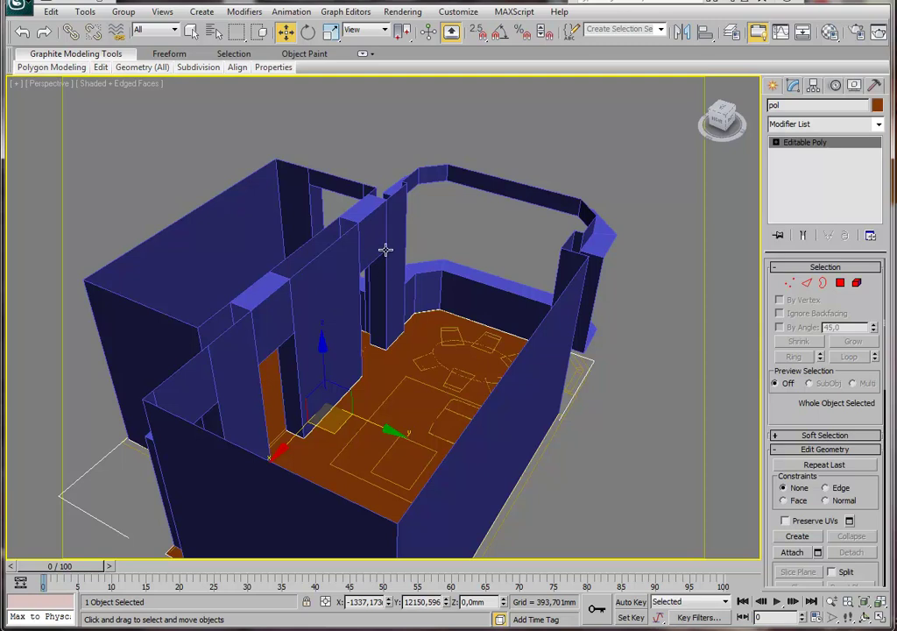
Rename the wall object Line002 to 'steni' and clear the selection.
click(390, 219)
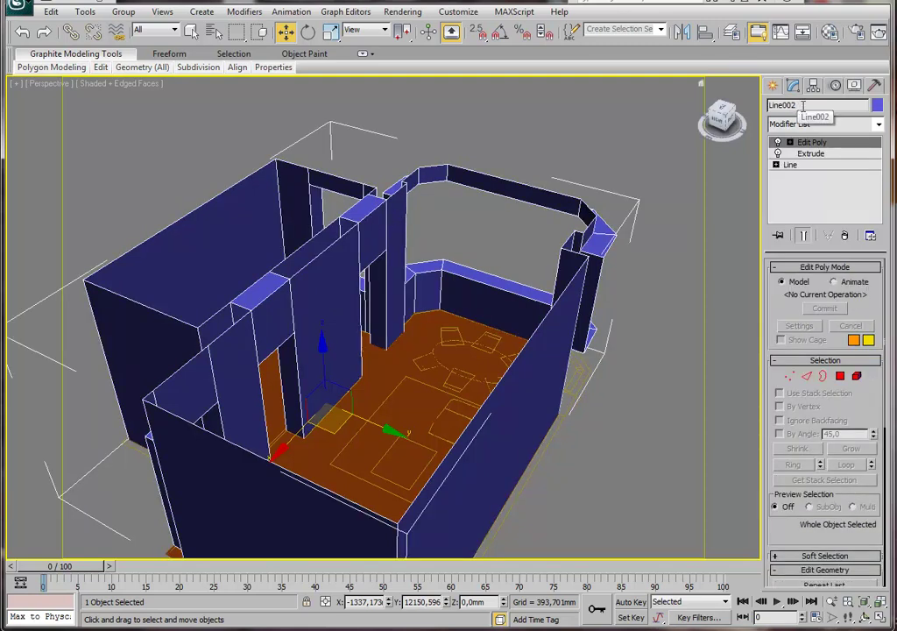
click(803, 105)
text(s)
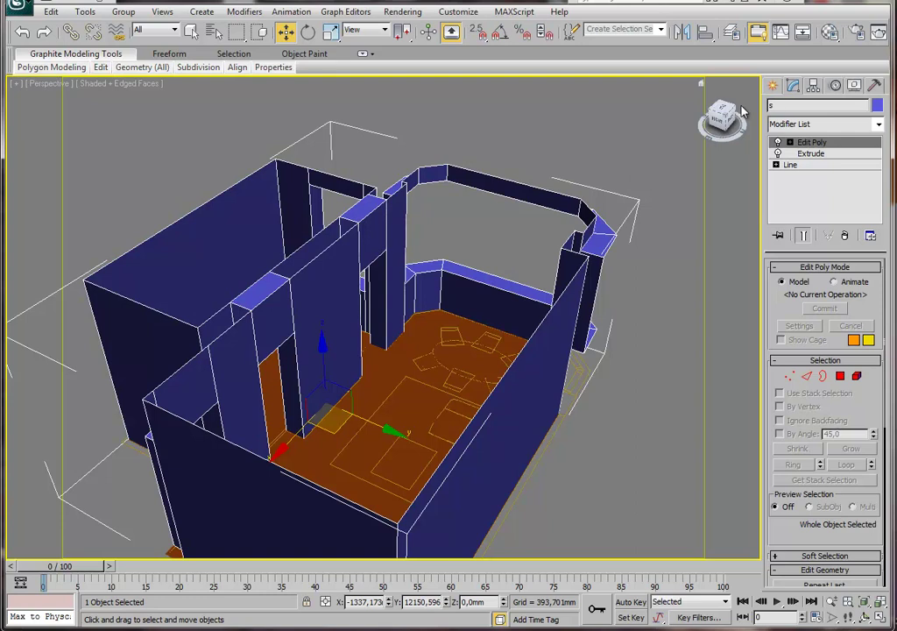
text(teni)
scroll(477, 254, down, 2)
scroll(450, 231, down, 3)
scroll(467, 175, up, 2)
alt+middle_drag(450, 237, 504, 202)
click(512, 194)
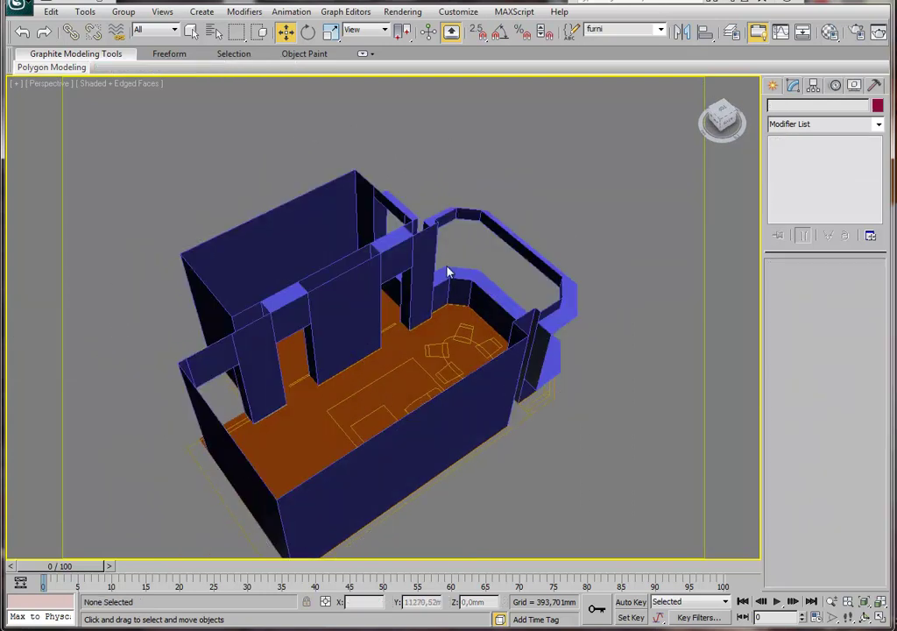
alt+middle_drag(425, 280, 422, 274)
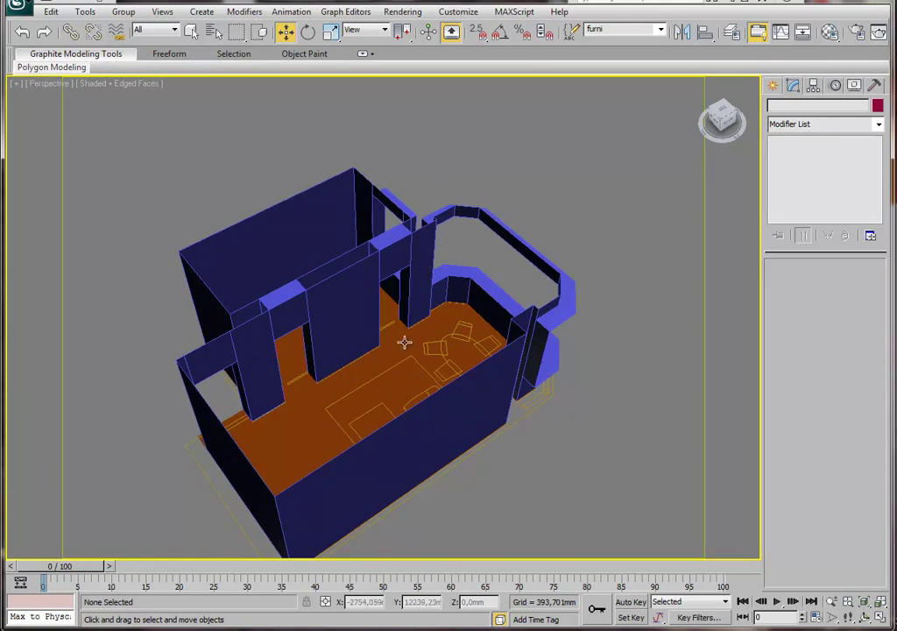
mouse_move(430, 302)
alt+middle_down()
mouse_move(430, 322)
mouse_move(450, 285)
mouse_move(416, 341)
alt+middle_up()
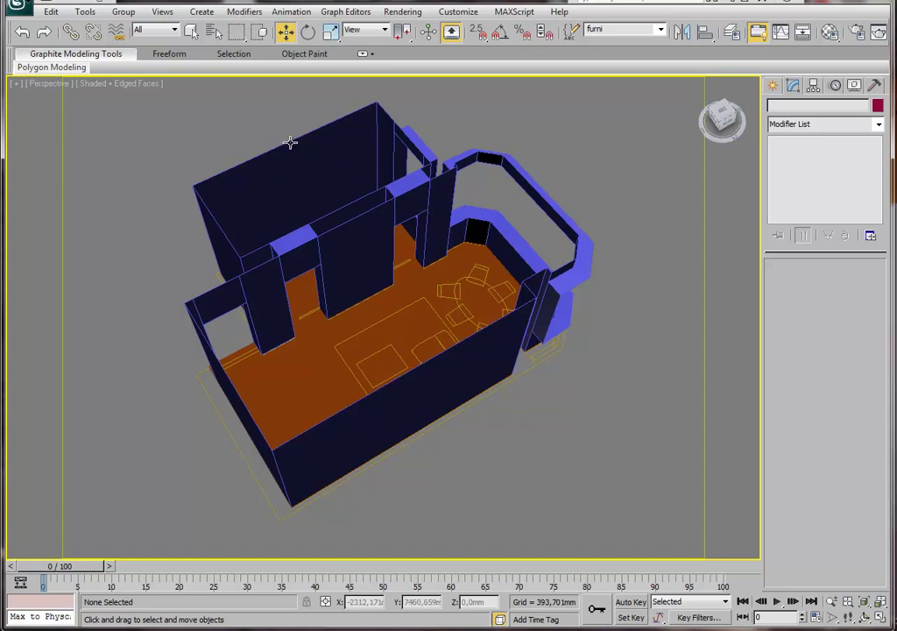
middle_drag(517, 242, 478, 230)
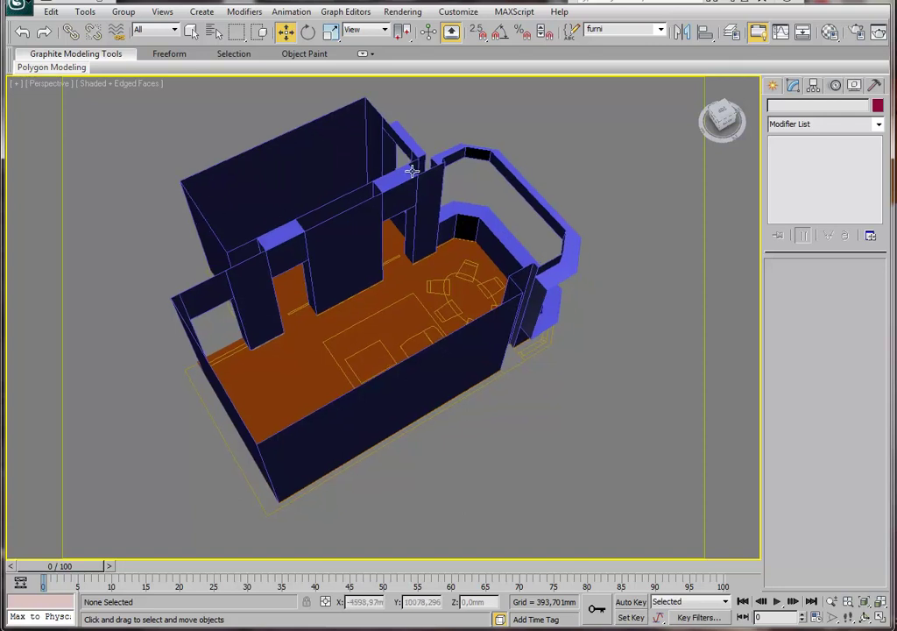
Select 'steni' from the Select From Scene list with shapes displayed.
click(216, 37)
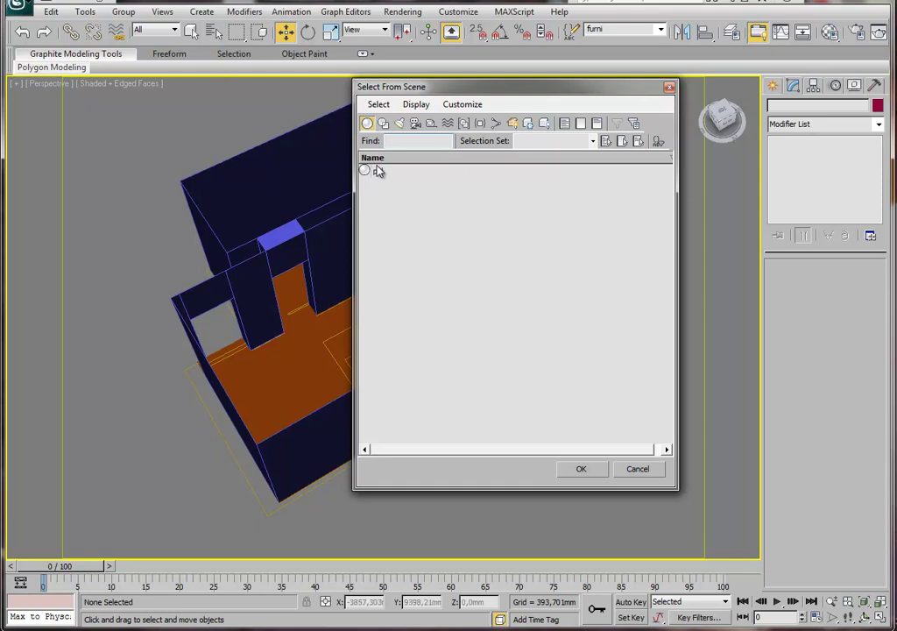
click(384, 124)
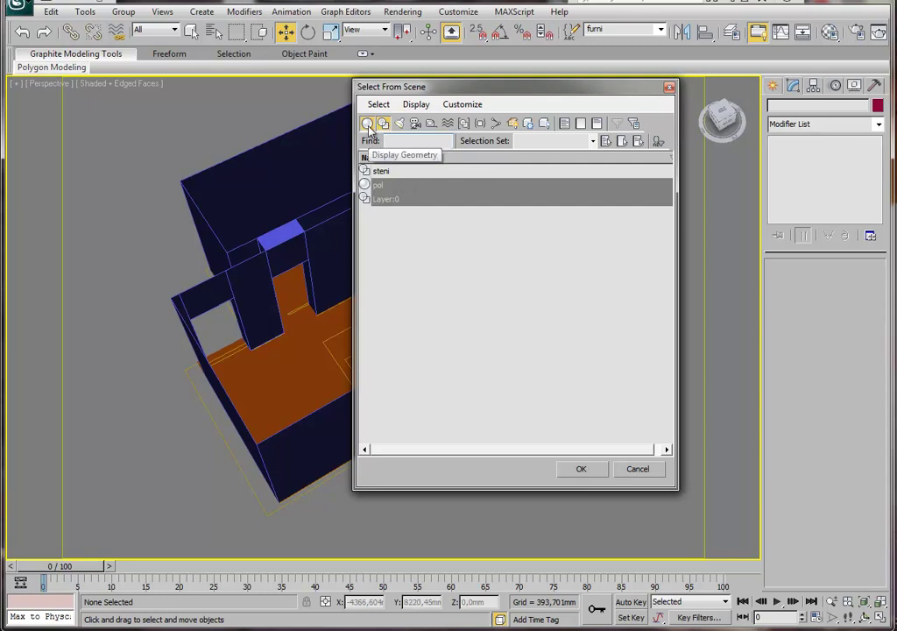
click(388, 173)
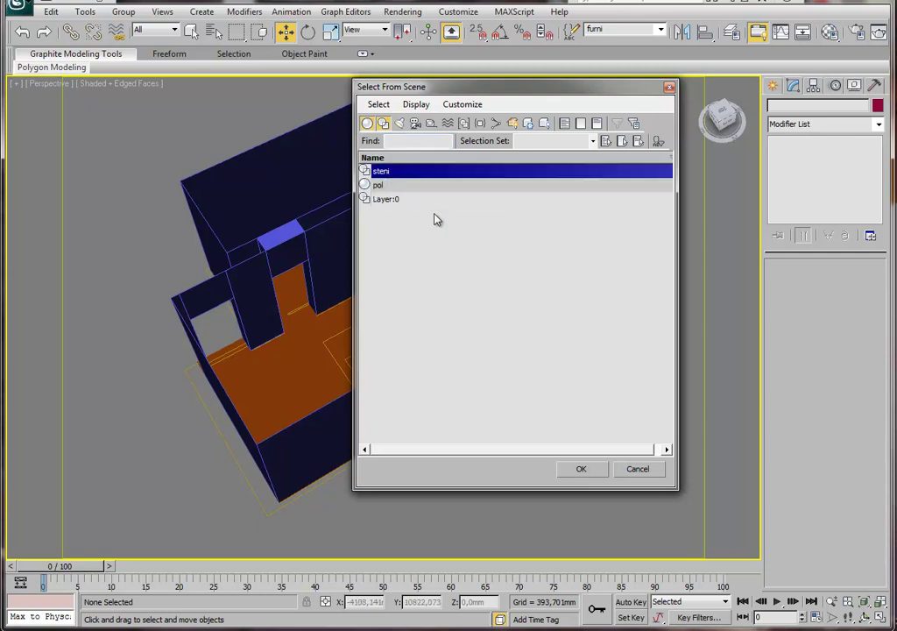
click(583, 469)
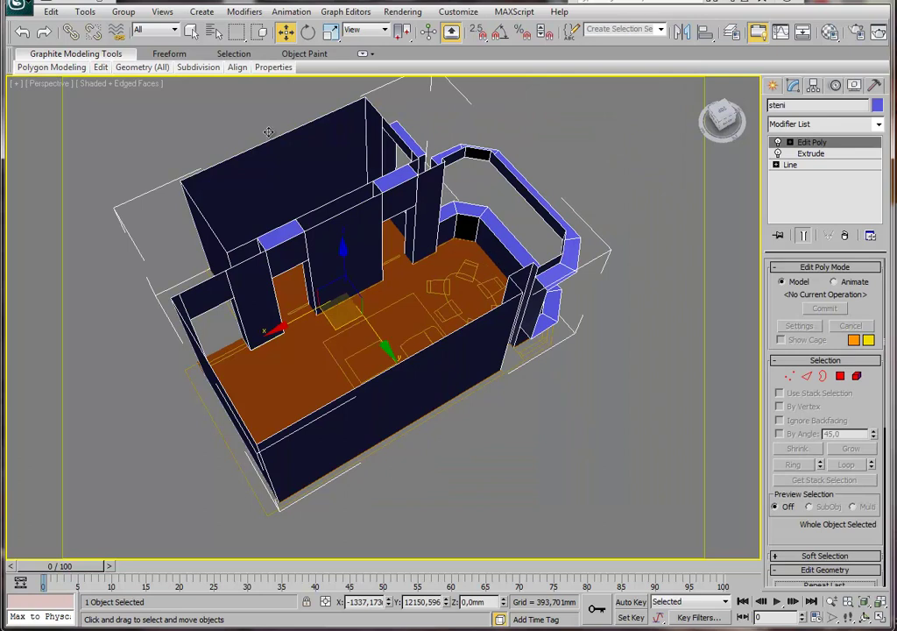
Orbit and zoom the Perspective view to see the whole room and its curved wall.
middle_drag(421, 275, 371, 285)
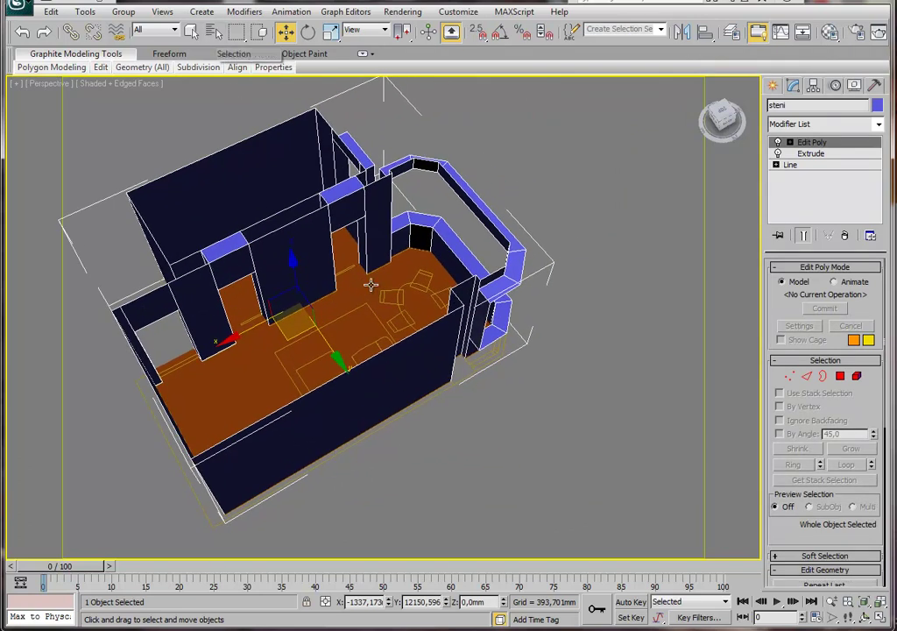
scroll(370, 285, down, 5)
click(465, 255)
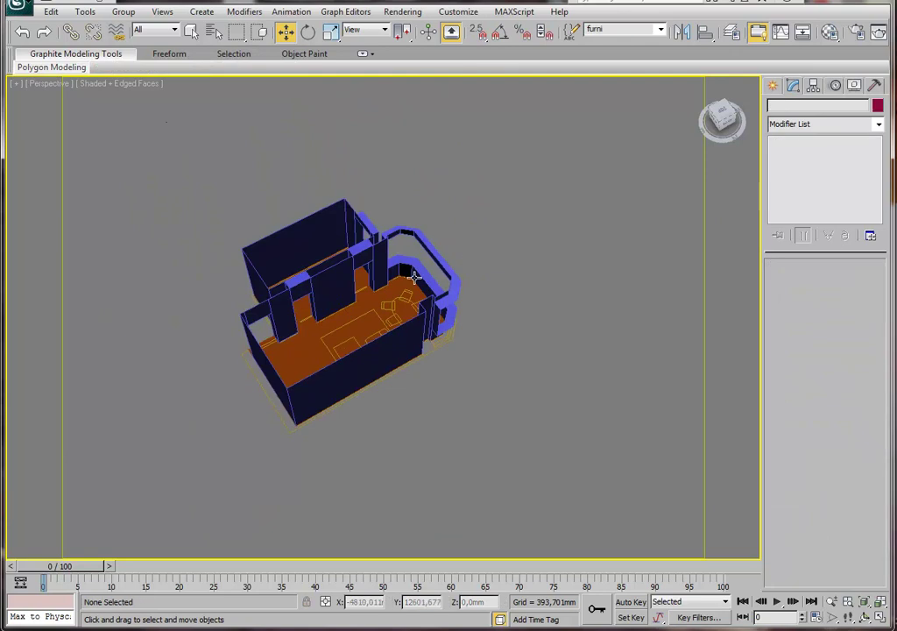
scroll(415, 277, up, 2)
scroll(411, 280, up, 2)
scroll(402, 271, up, 1)
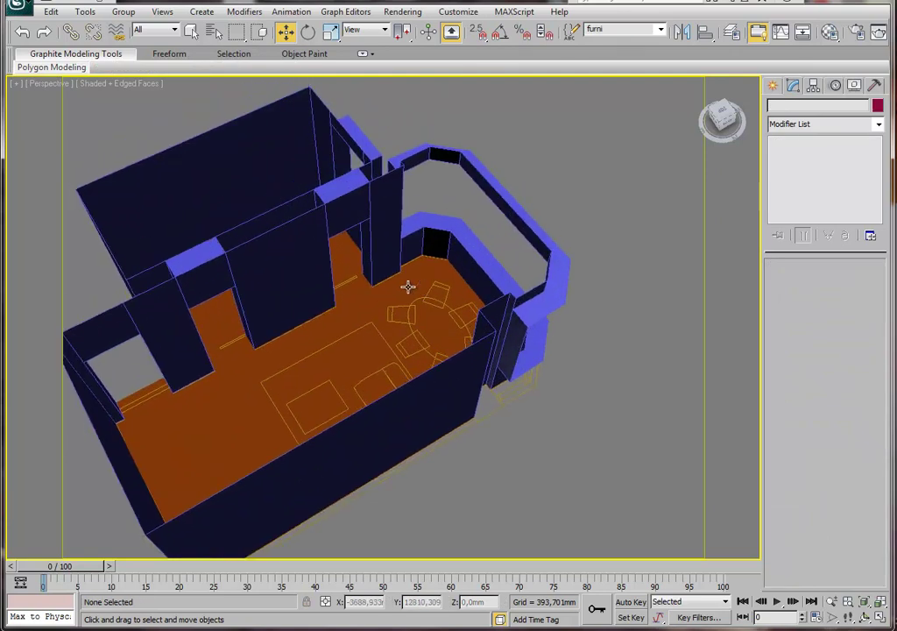
middle_drag(397, 271, 439, 293)
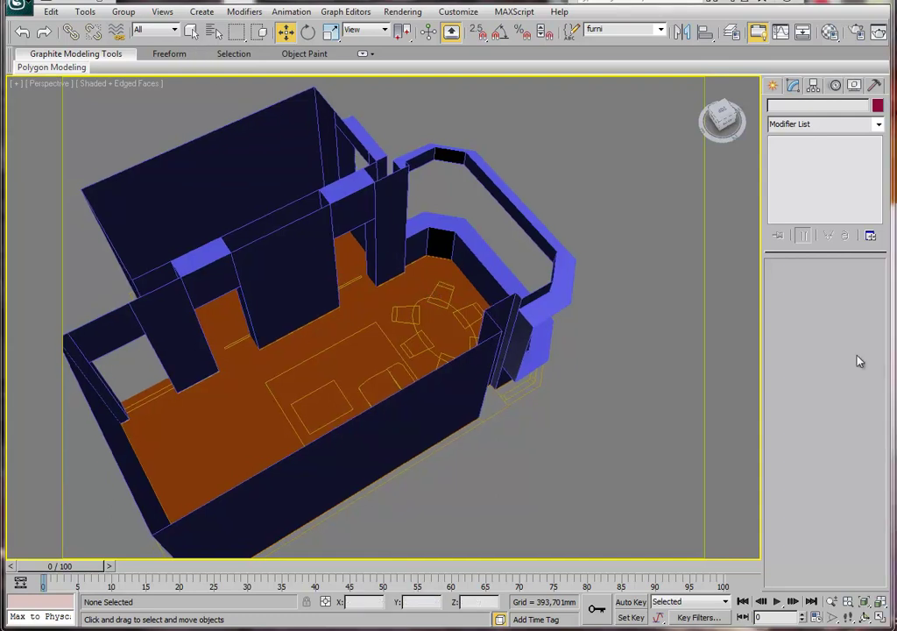
alt+middle_drag(491, 282, 480, 318)
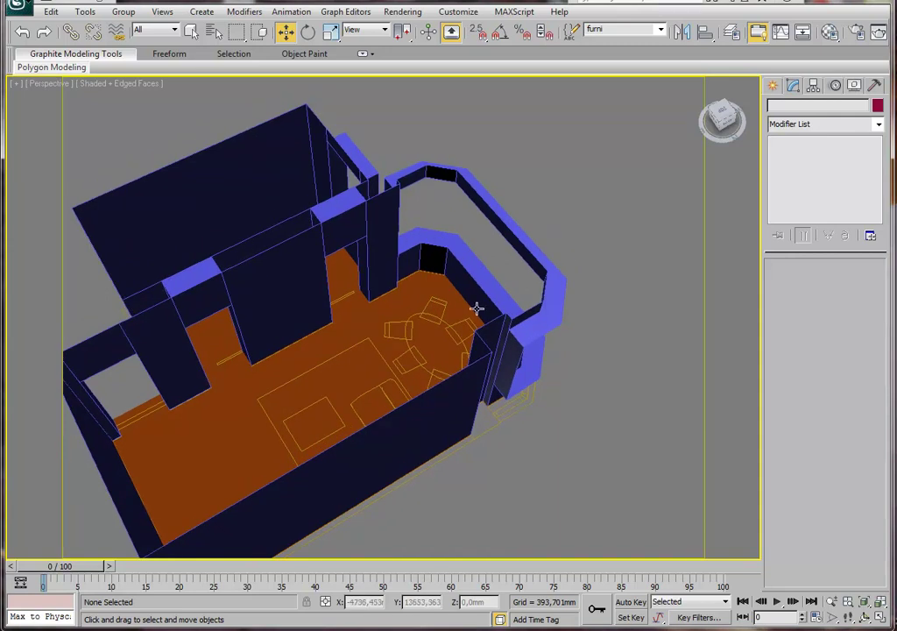
scroll(478, 308, up, 3)
mouse_move(523, 304)
alt+middle_down()
mouse_move(374, 358)
mouse_move(469, 349)
alt+middle_up()
scroll(469, 350, down, 2)
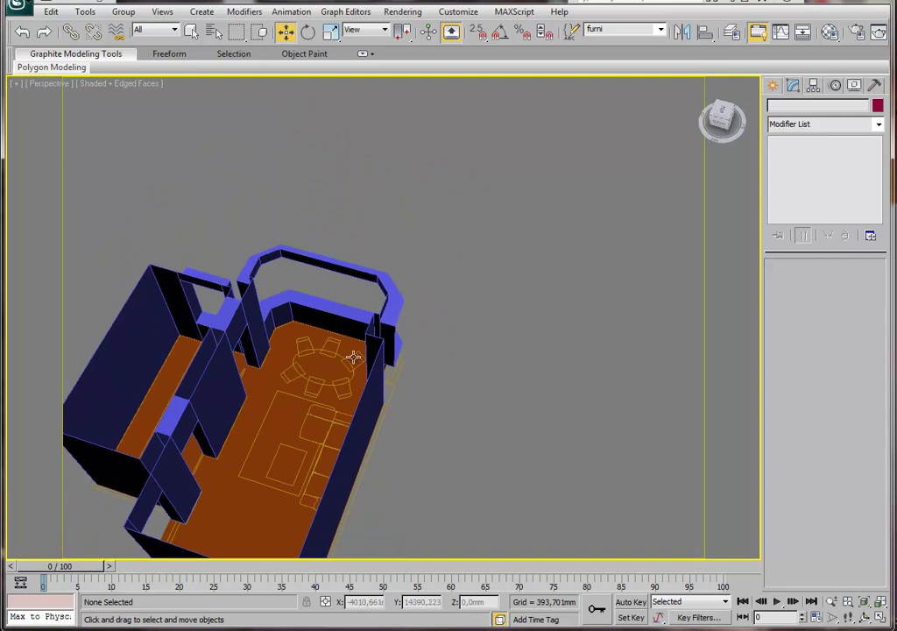
alt+middle_drag(352, 355, 545, 324)
Deselect the walls and bring up the Create panel's shape options.
click(455, 298)
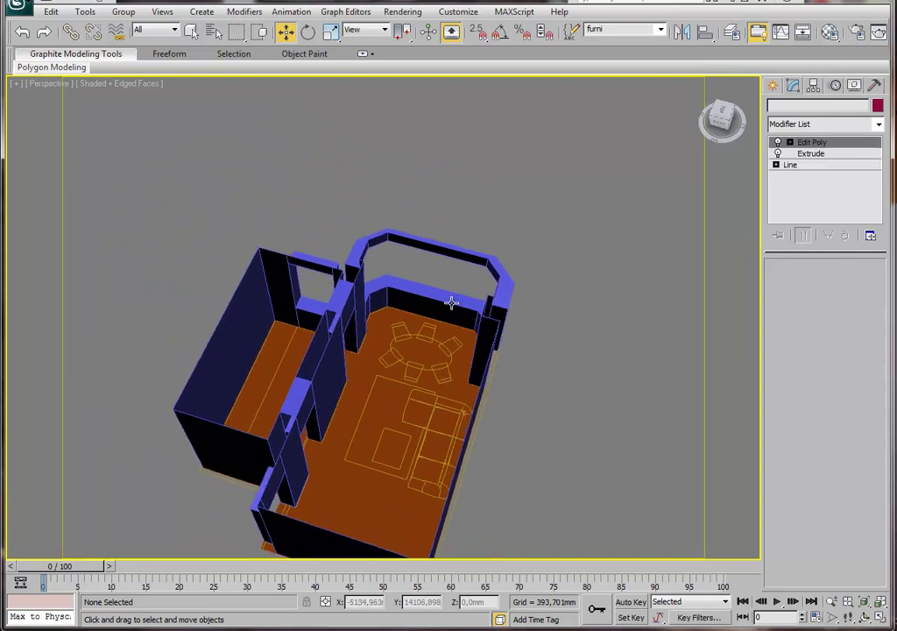
click(422, 206)
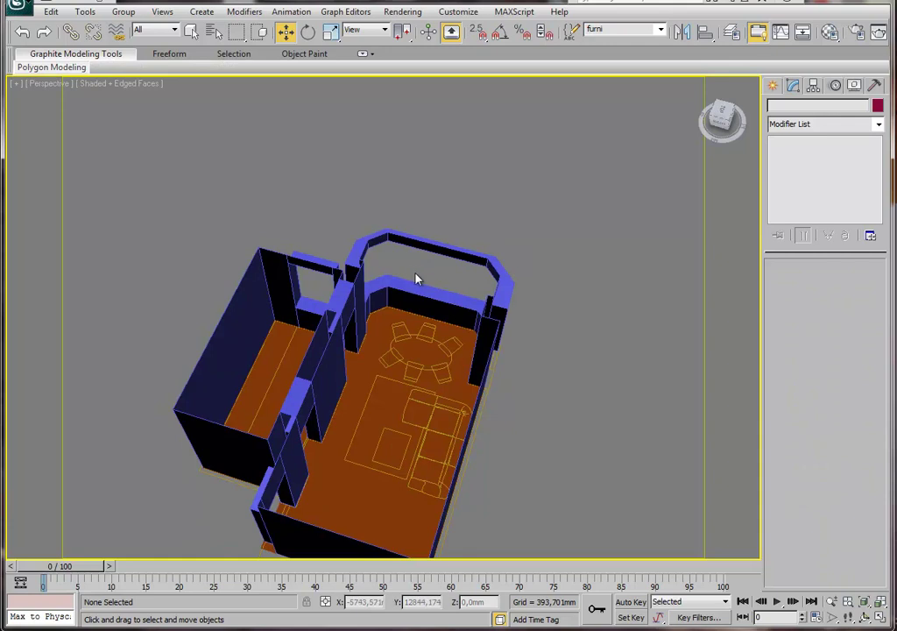
click(775, 88)
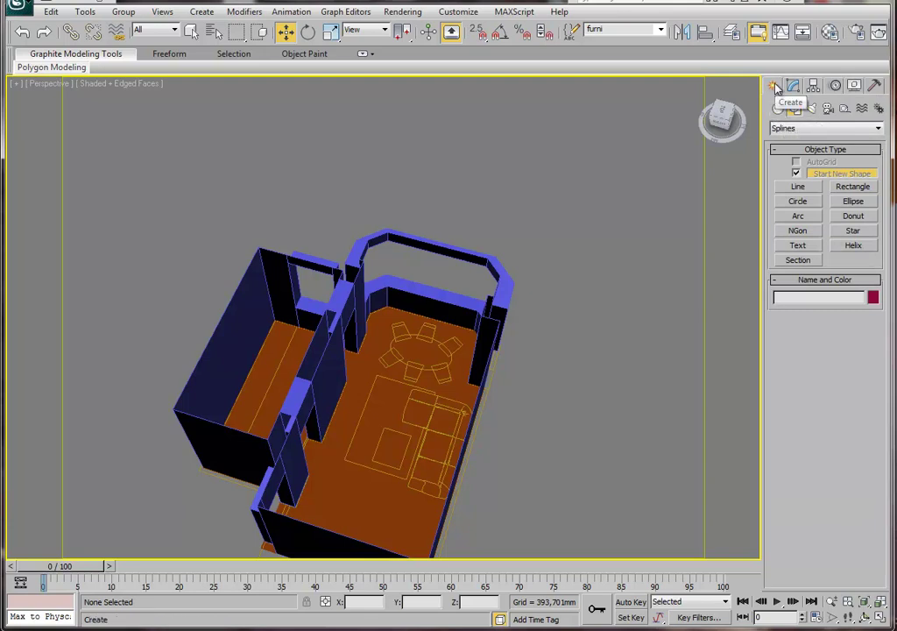
Switch the geometry category to Windows and activate the Fixed window tool.
click(778, 108)
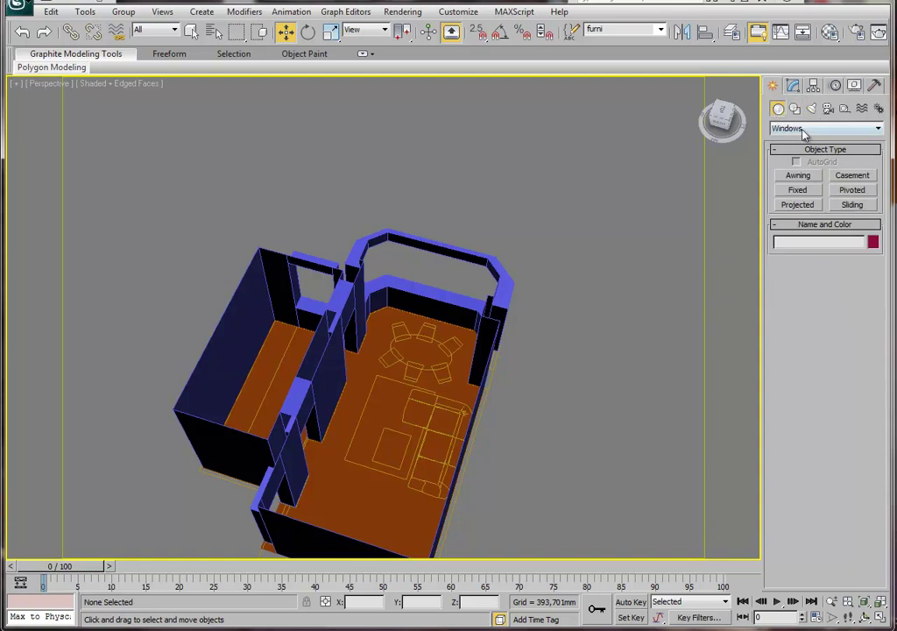
click(802, 129)
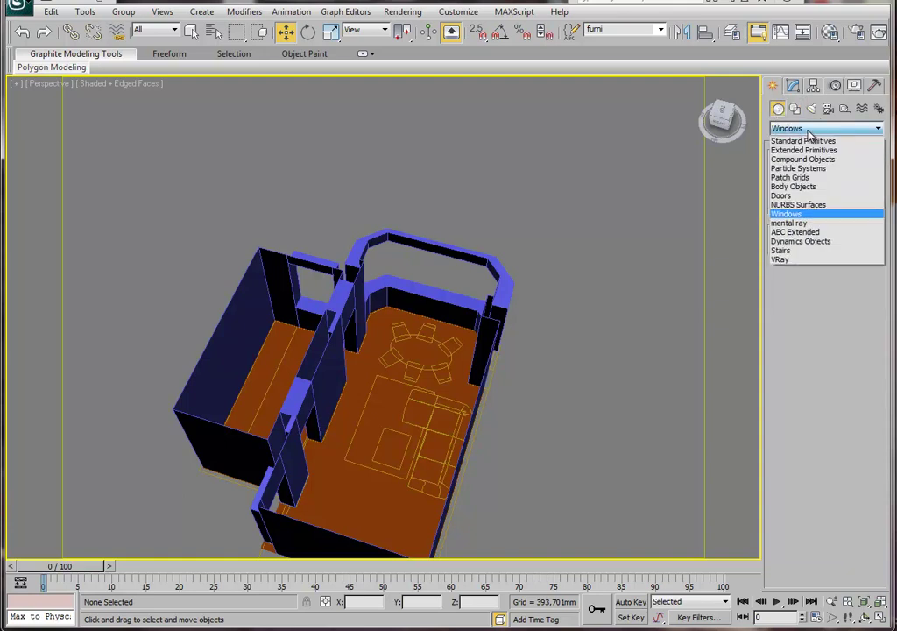
click(795, 215)
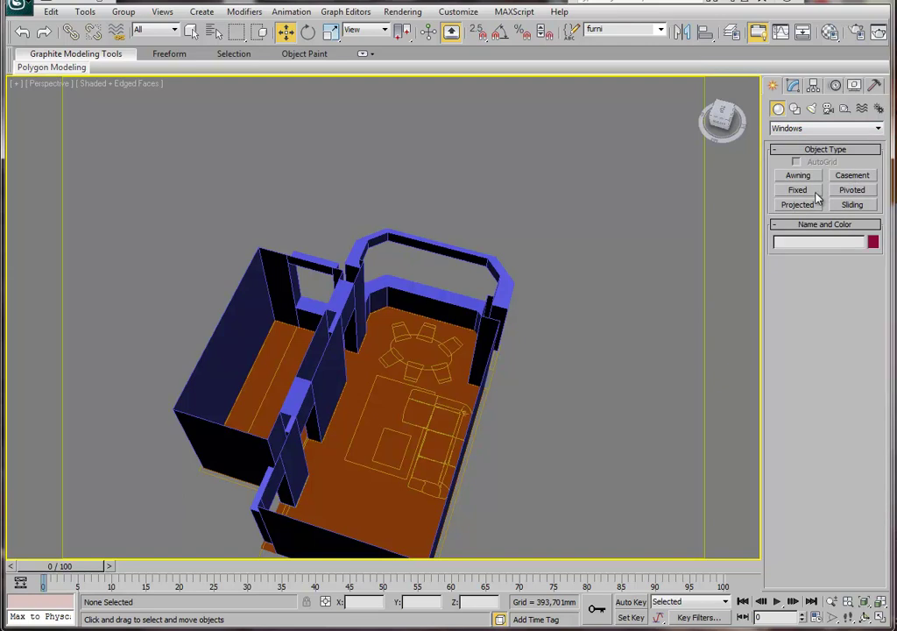
click(799, 191)
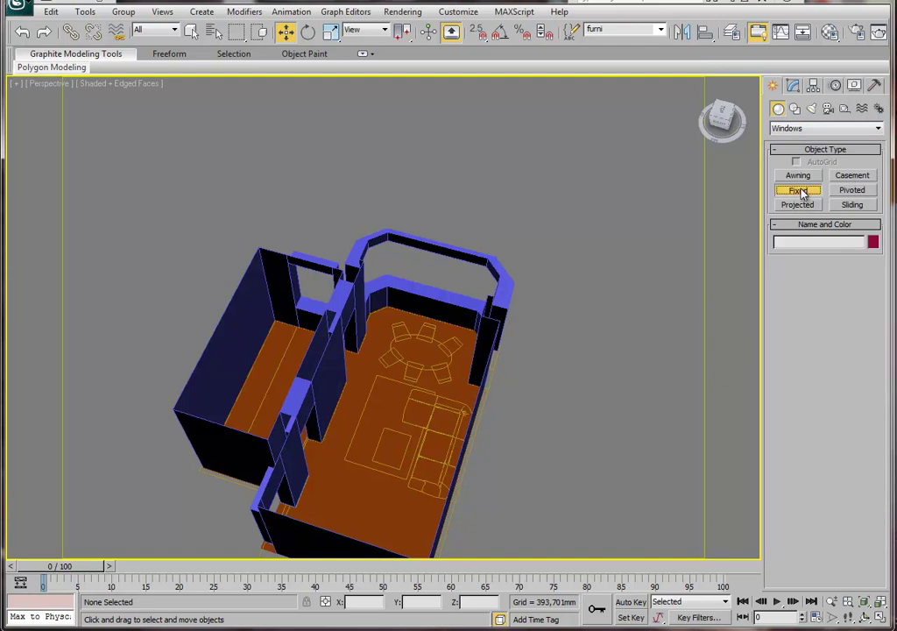
Set the viewport to Top view in wireframe and zoom in on the bay wall.
click(807, 198)
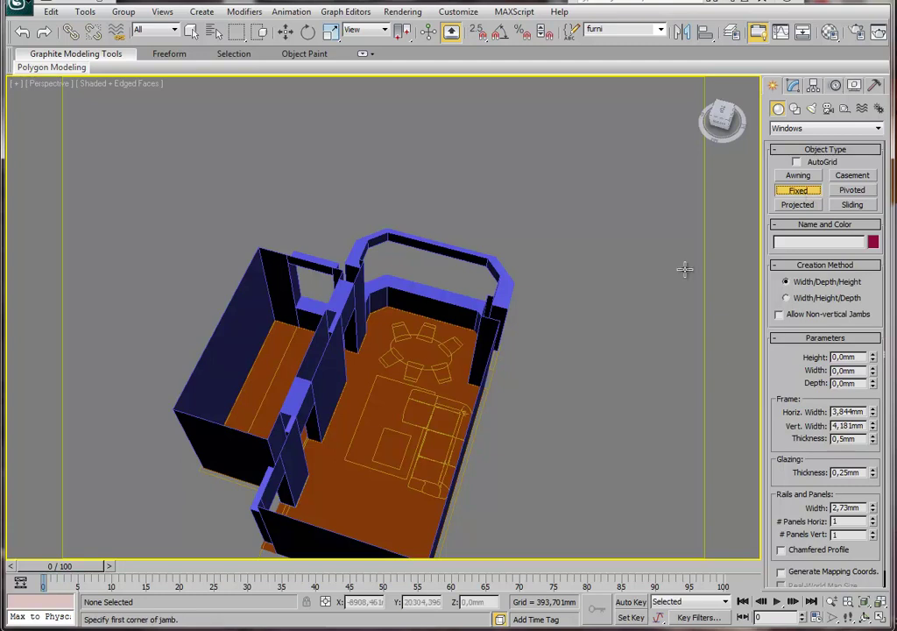
middle_drag(597, 304, 557, 341)
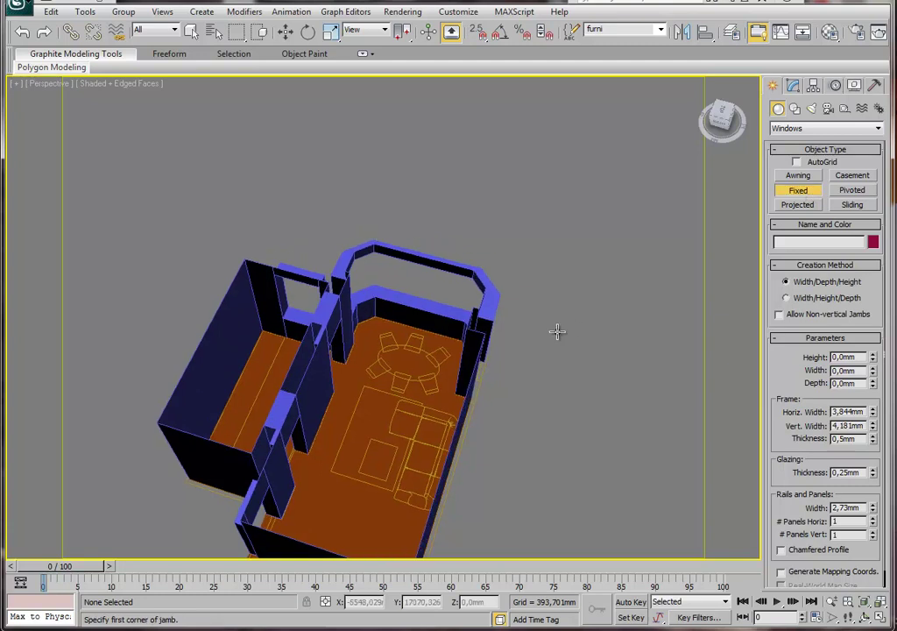
key(t)
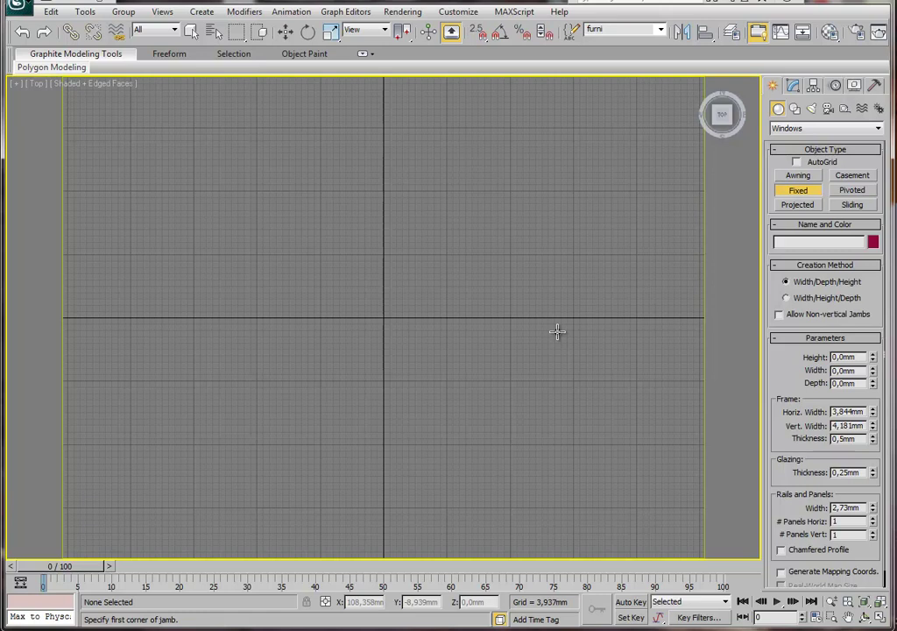
key(z)
mouse_move(519, 329)
middle_down()
mouse_move(505, 417)
mouse_move(510, 392)
mouse_move(591, 294)
mouse_move(616, 302)
middle_up()
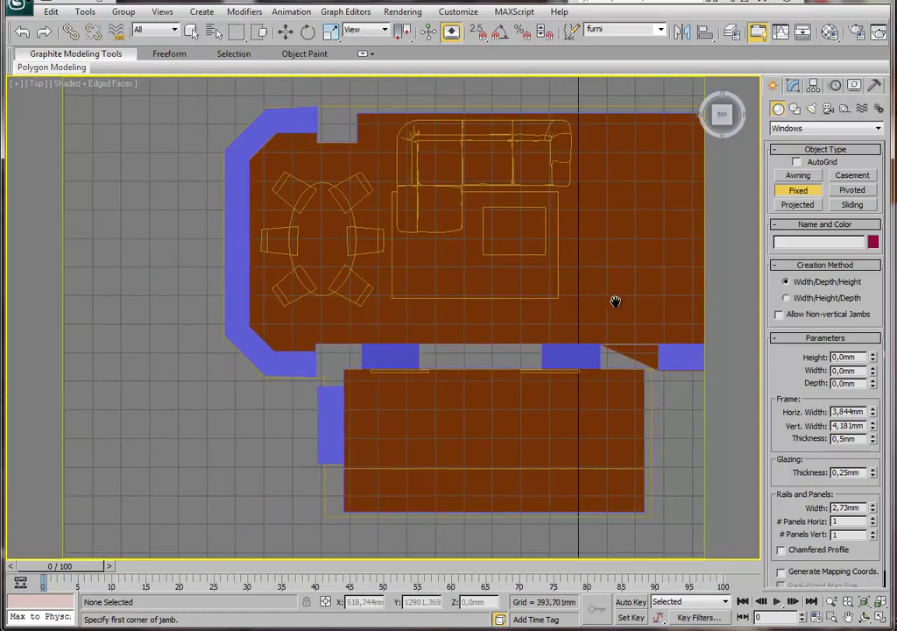
key(F3)
middle_drag(281, 239, 315, 274)
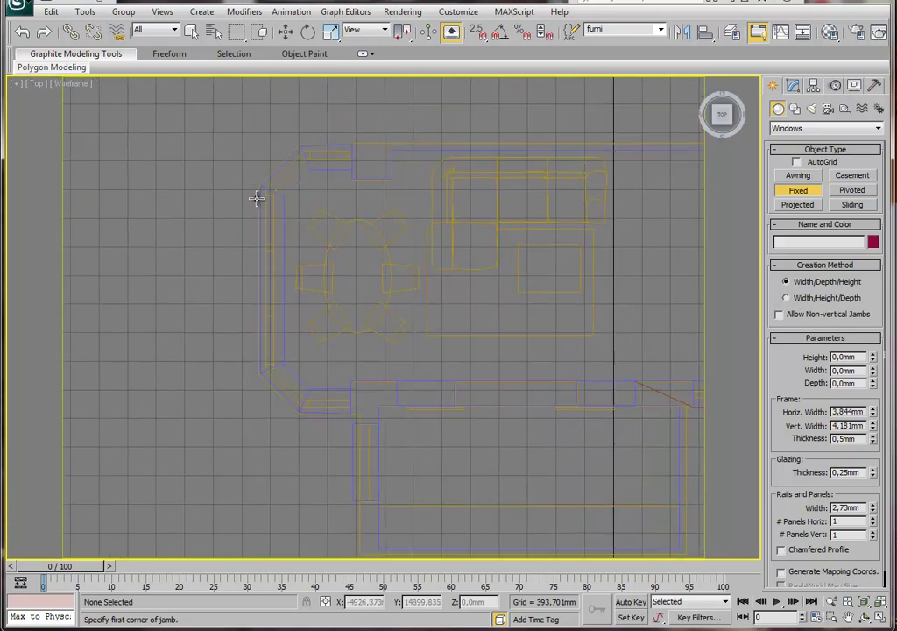
scroll(254, 186, up, 2)
mouse_move(257, 192)
middle_down()
mouse_move(241, 168)
mouse_move(262, 140)
mouse_move(255, 138)
middle_up()
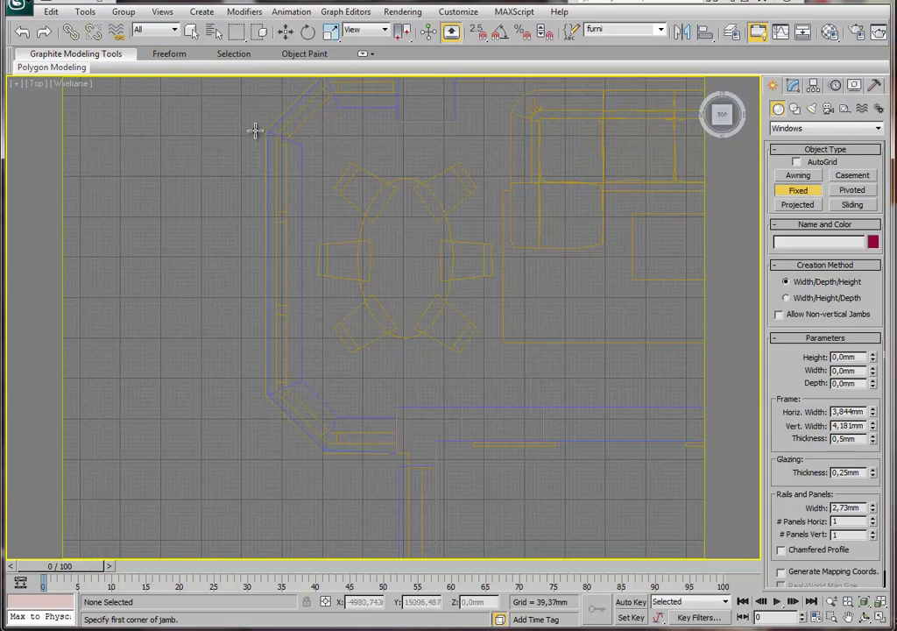
Draw FixedWindow001 along the bay wall, 2532.719 mm wide and 88.748 mm deep.
drag(255, 131, 255, 391)
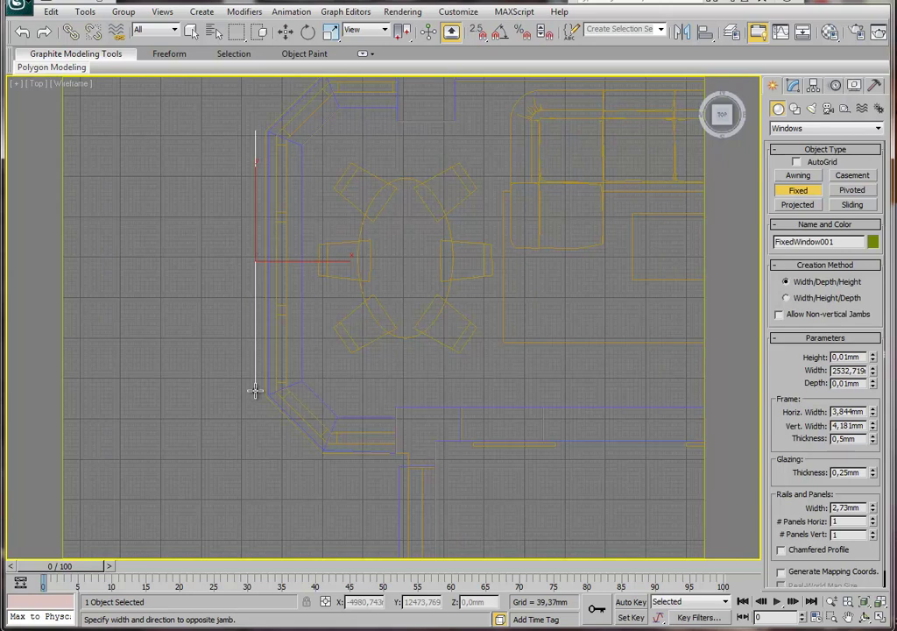
drag(255, 392, 255, 392)
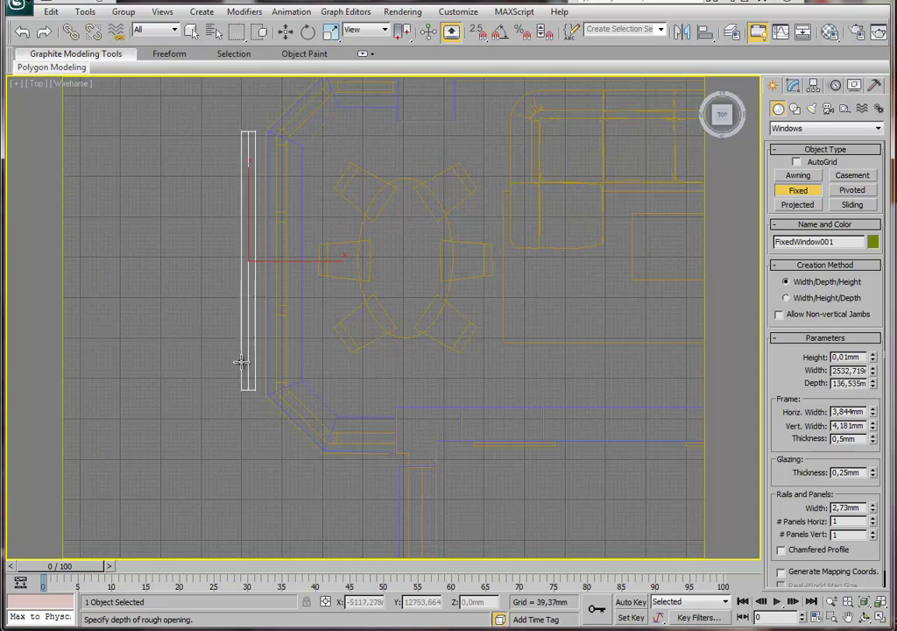
click(247, 359)
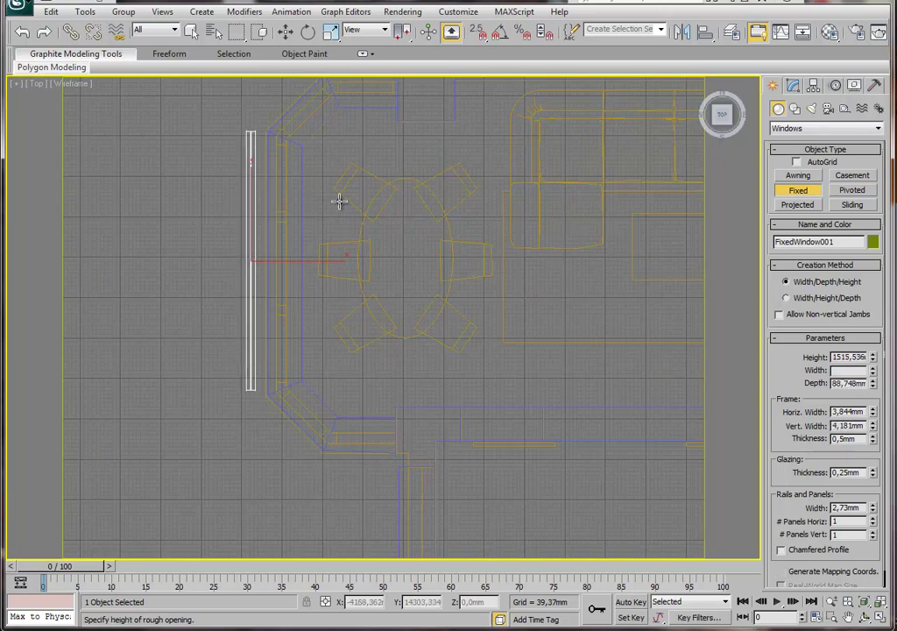
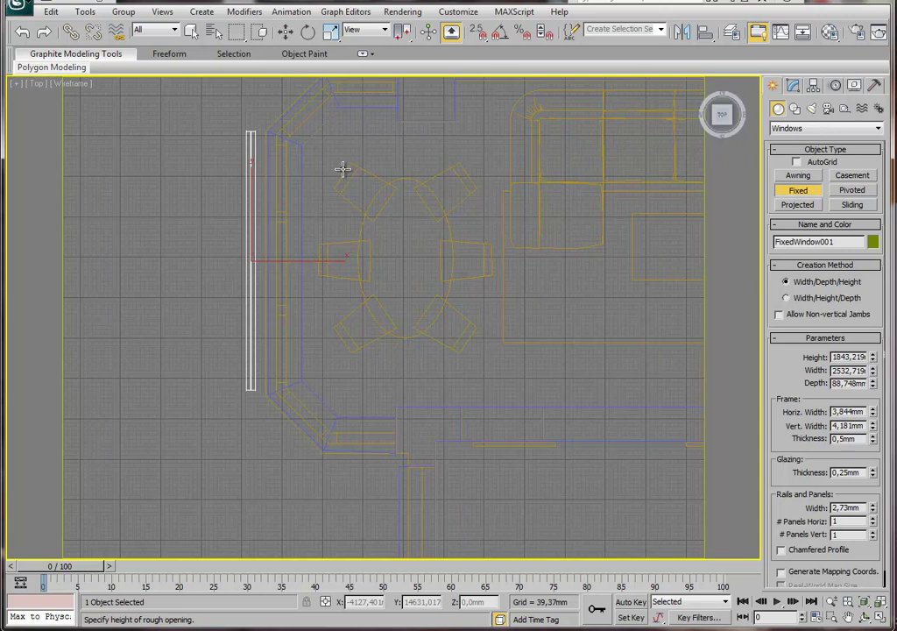
Commit FixedWindow001 at 1843,219 mm high and view it shaded in a Perspective view.
click(342, 169)
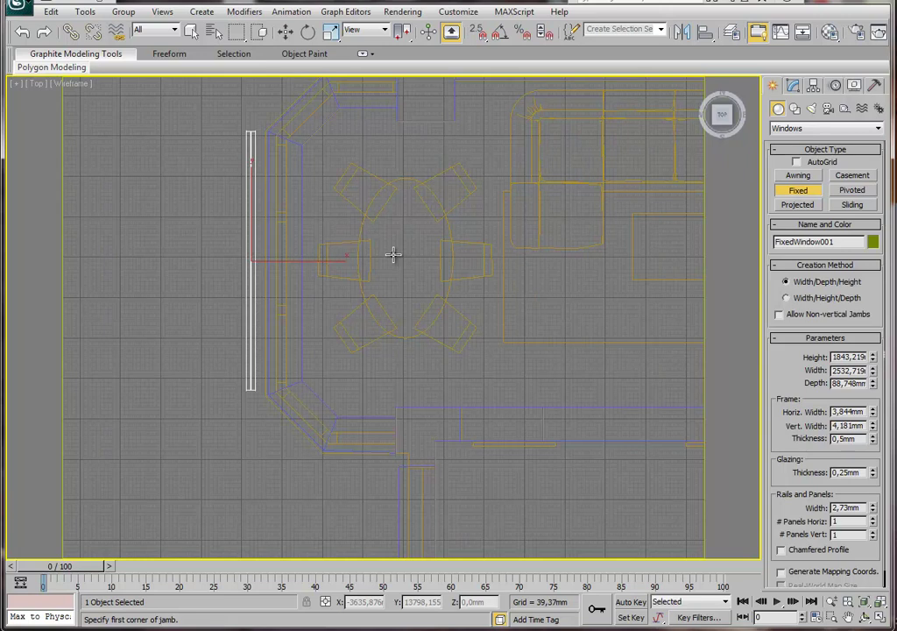
key(p)
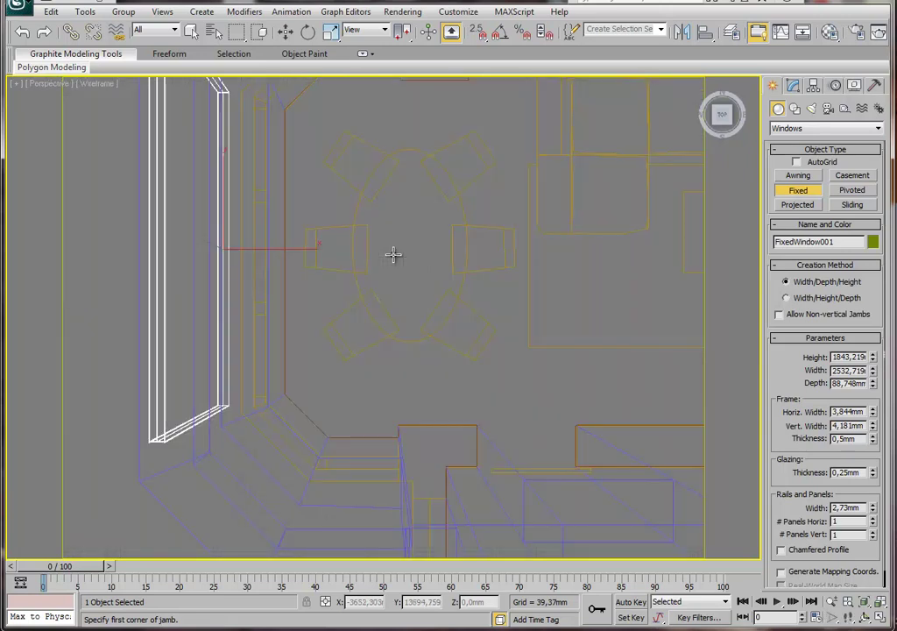
key(z)
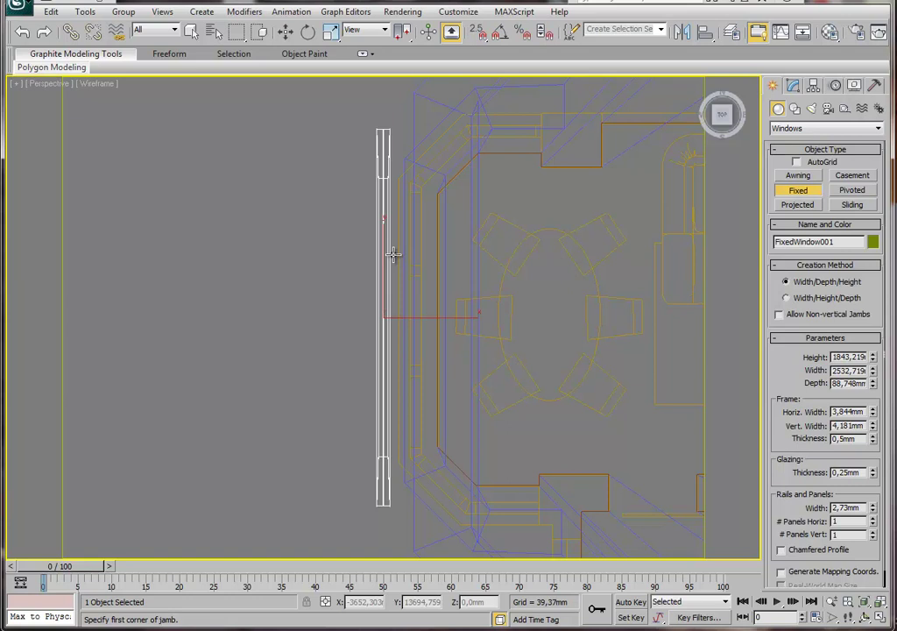
key(F3)
mouse_move(411, 297)
alt+middle_down()
mouse_move(463, 201)
mouse_move(494, 263)
mouse_move(411, 306)
alt+middle_up()
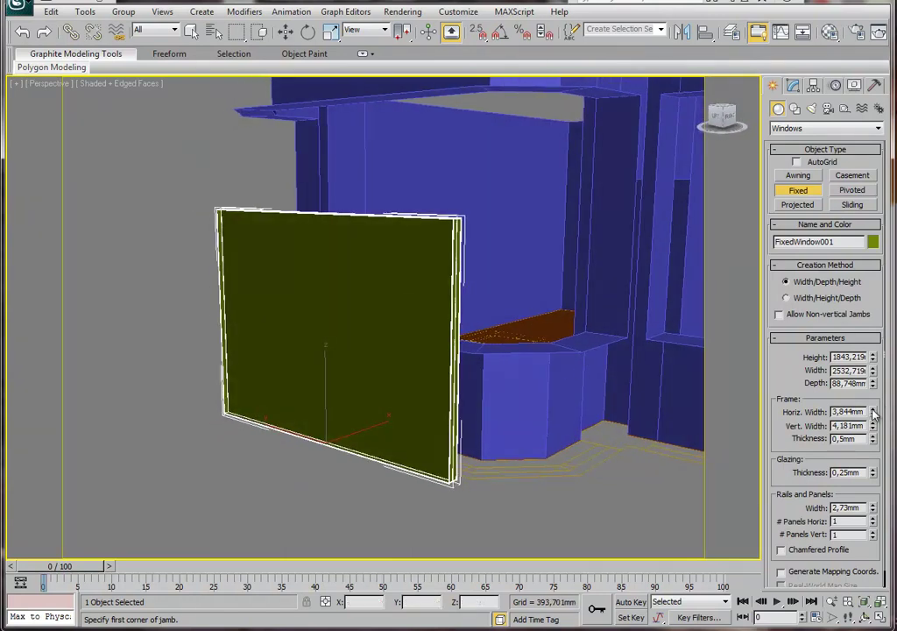
Set the frame to Horiz. Width 125,552 mm, Vert. Width 121,327 mm and Thickness 24,46 mm.
mouse_move(873, 412)
mouse_down()
mouse_move(849, 561)
mouse_move(746, 352)
mouse_up()
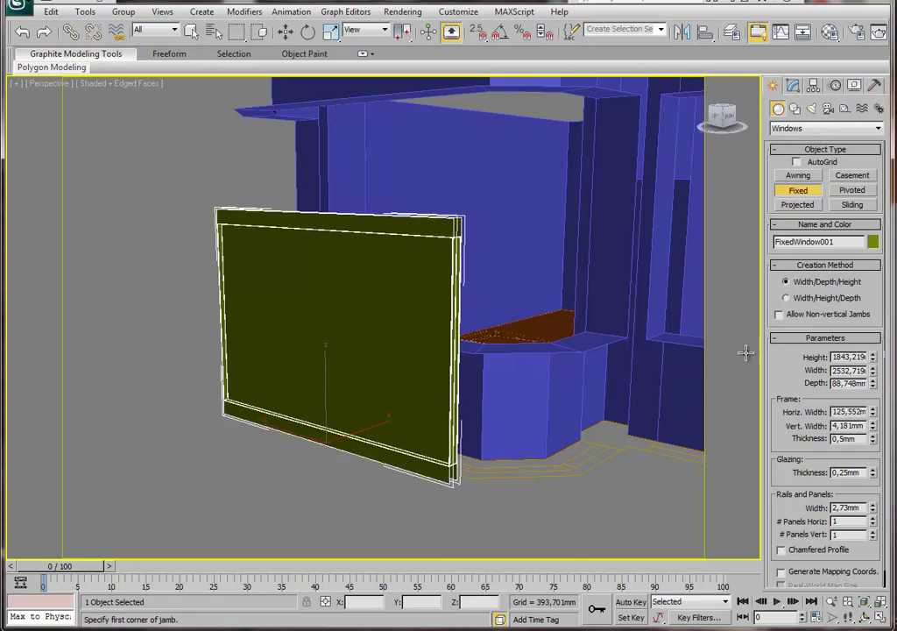
mouse_move(873, 426)
mouse_down()
mouse_move(749, 213)
mouse_move(750, 197)
mouse_up()
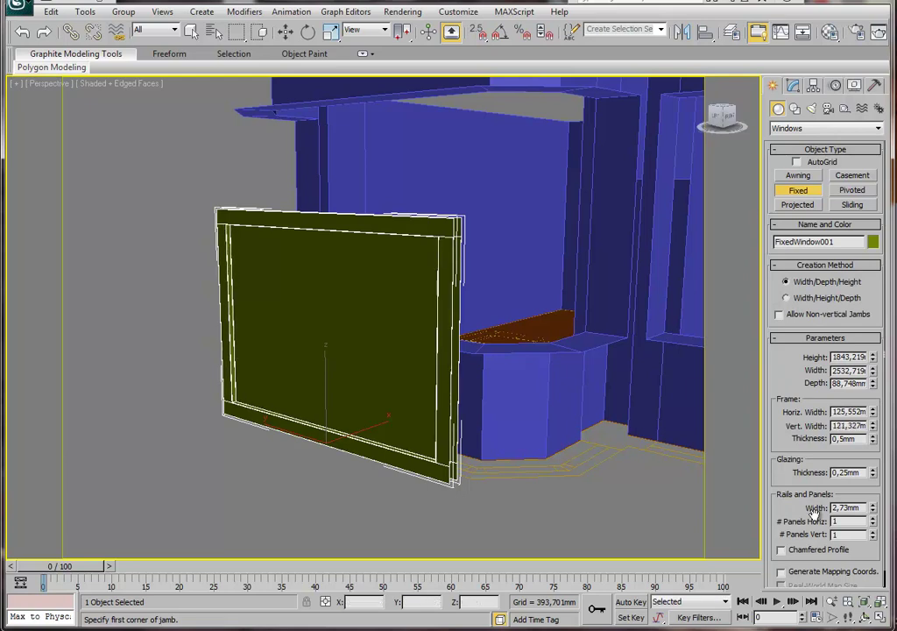
drag(873, 440, 862, 272)
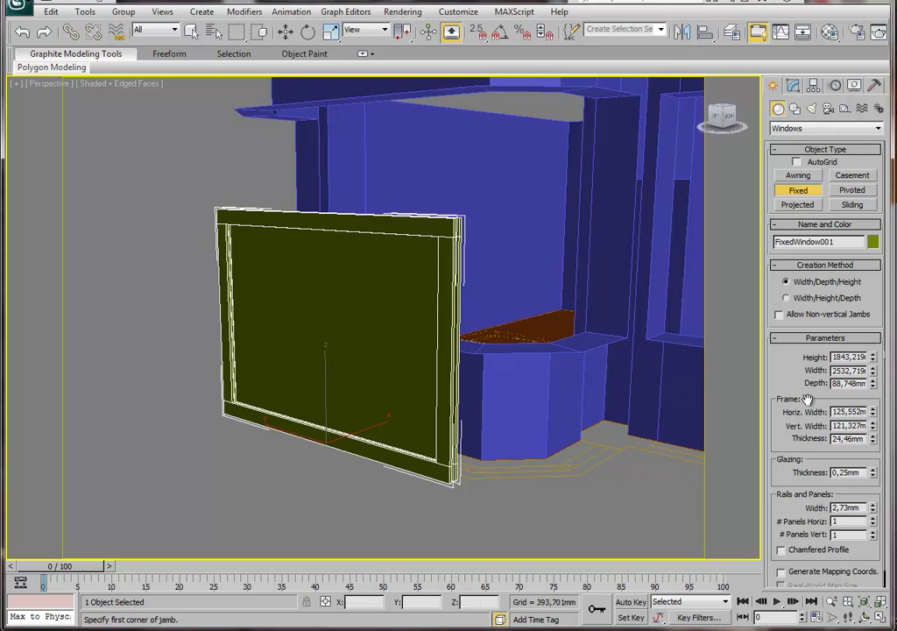
scroll(792, 403, down, 1)
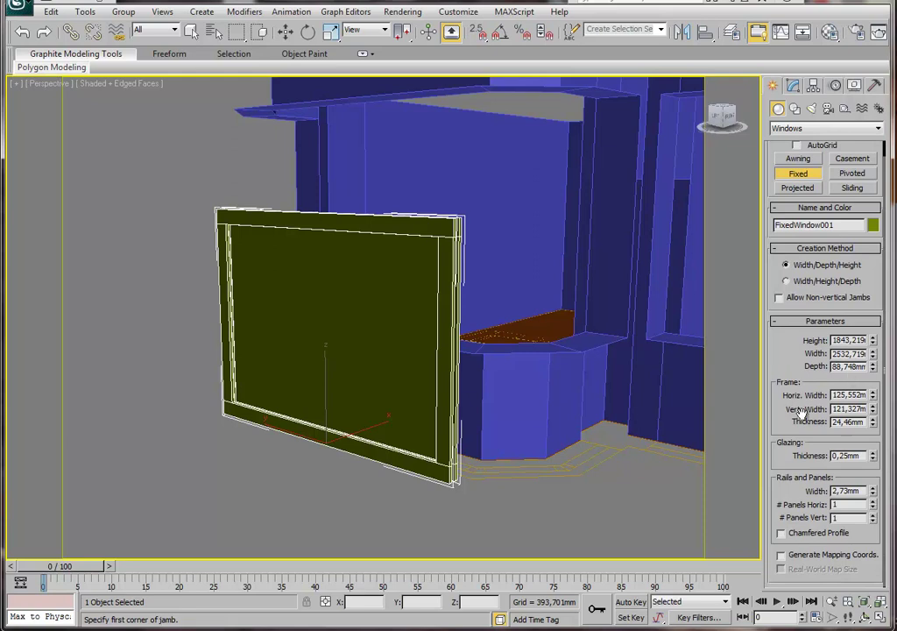
Set the window's # Panels Horiz to 3.
click(873, 502)
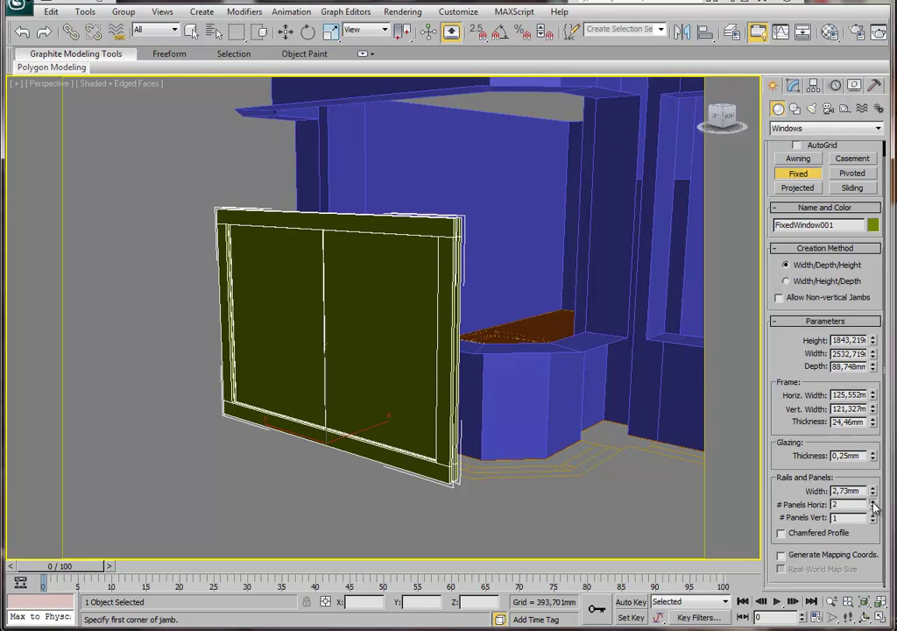
click(873, 502)
click(873, 502)
click(873, 509)
click(872, 509)
mouse_move(873, 488)
mouse_down()
mouse_move(873, 456)
mouse_move(873, 508)
mouse_move(873, 488)
mouse_up()
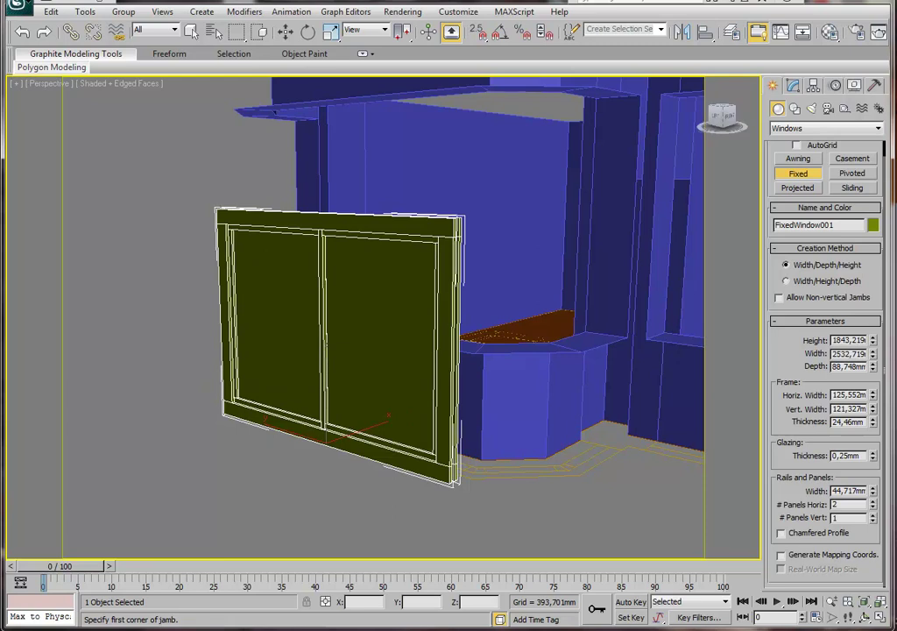
click(873, 508)
click(873, 502)
click(873, 501)
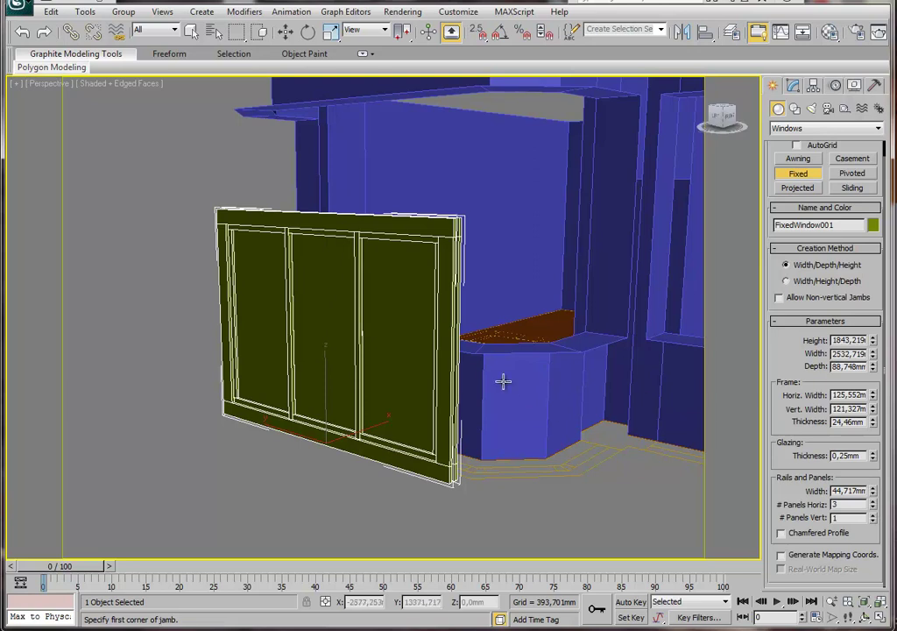
Set rails width to 55,45 mm, depth to 61,236 mm and frame thickness to 4,403 mm.
mouse_move(873, 491)
mouse_down()
mouse_move(864, 445)
mouse_move(863, 464)
mouse_up()
mouse_move(660, 490)
alt+middle_down()
mouse_move(424, 423)
mouse_move(433, 411)
alt+middle_up()
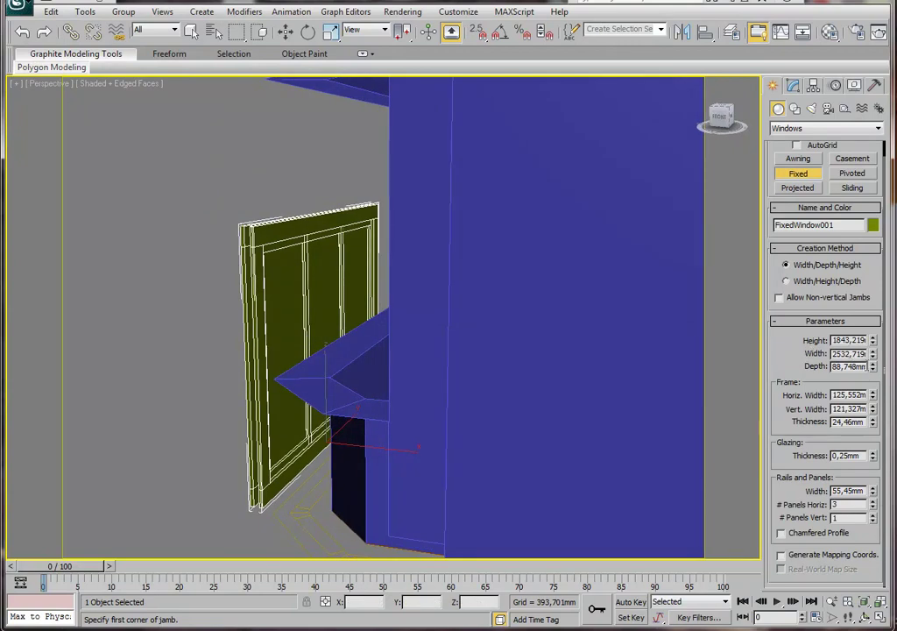
drag(873, 368, 880, 474)
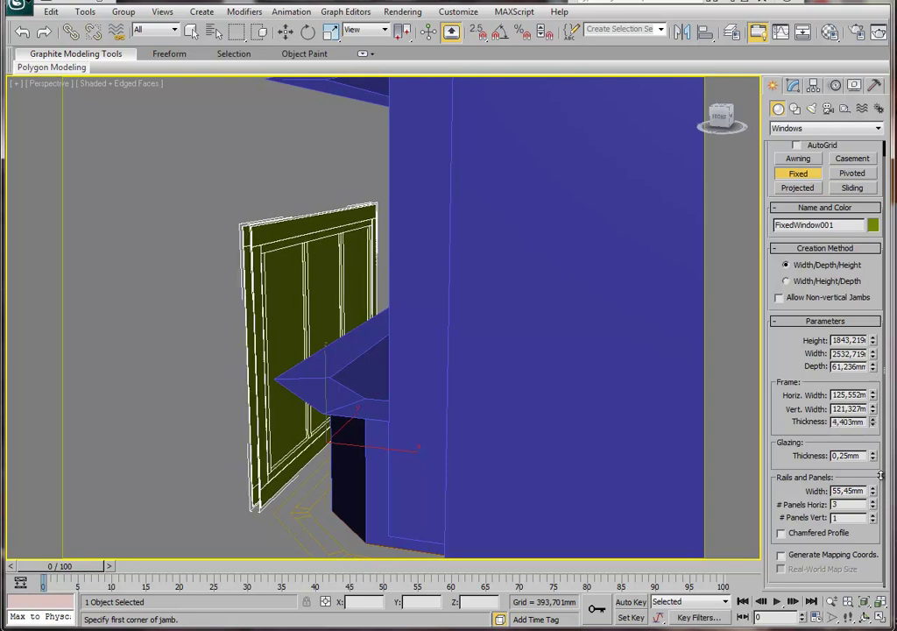
mouse_move(386, 320)
alt+middle_down()
mouse_move(597, 321)
mouse_move(541, 294)
mouse_move(488, 319)
alt+middle_up()
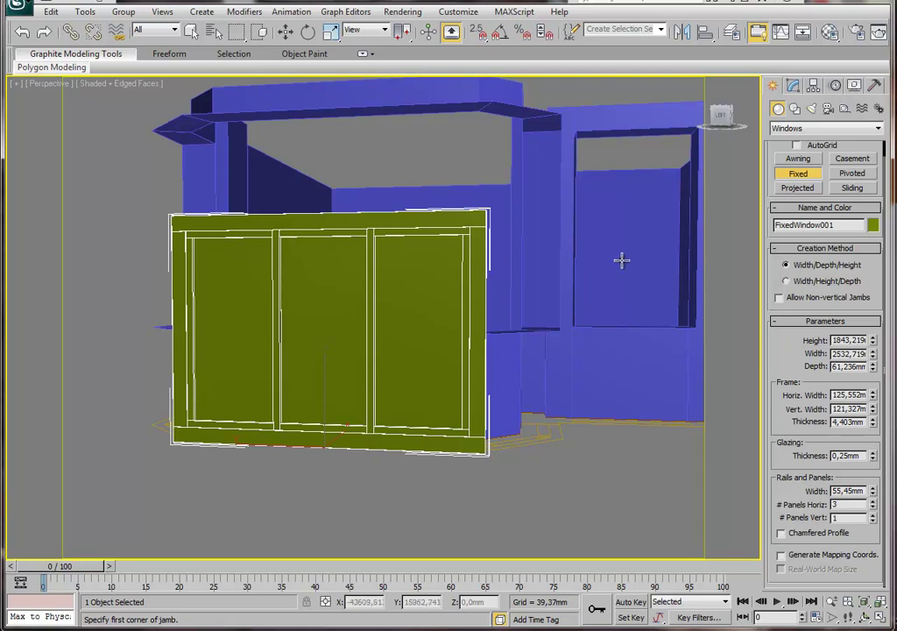
Finish creating the three-panel window and open its right-click menu from a side view.
key(w)
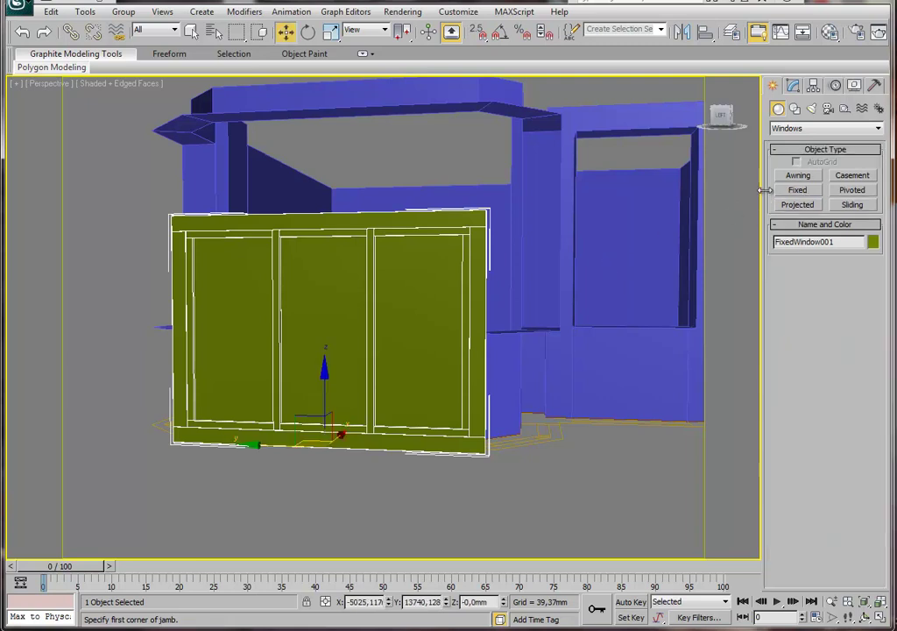
alt+middle_drag(462, 304, 436, 321)
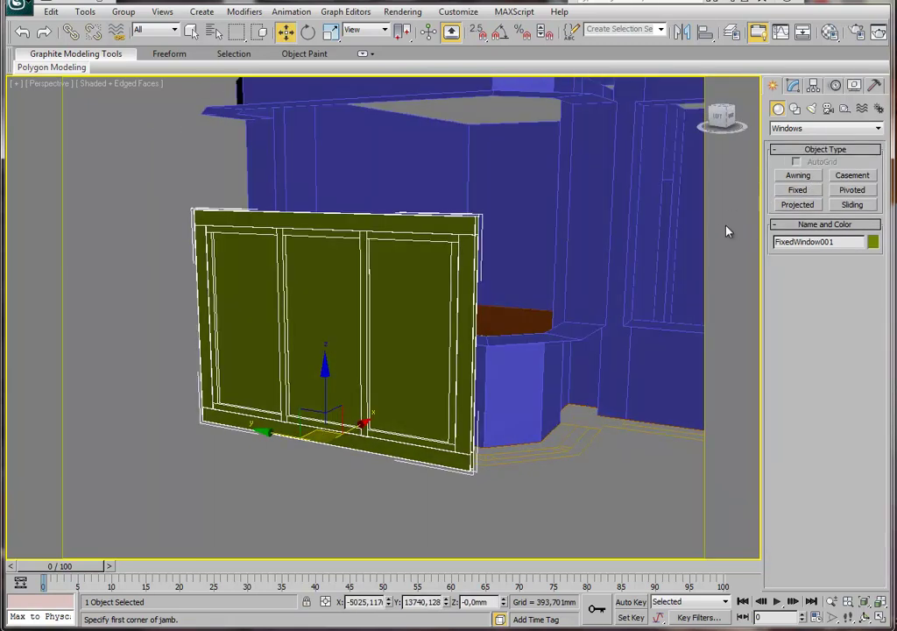
mouse_move(438, 299)
alt+middle_down()
mouse_move(400, 311)
mouse_move(344, 361)
alt+middle_up()
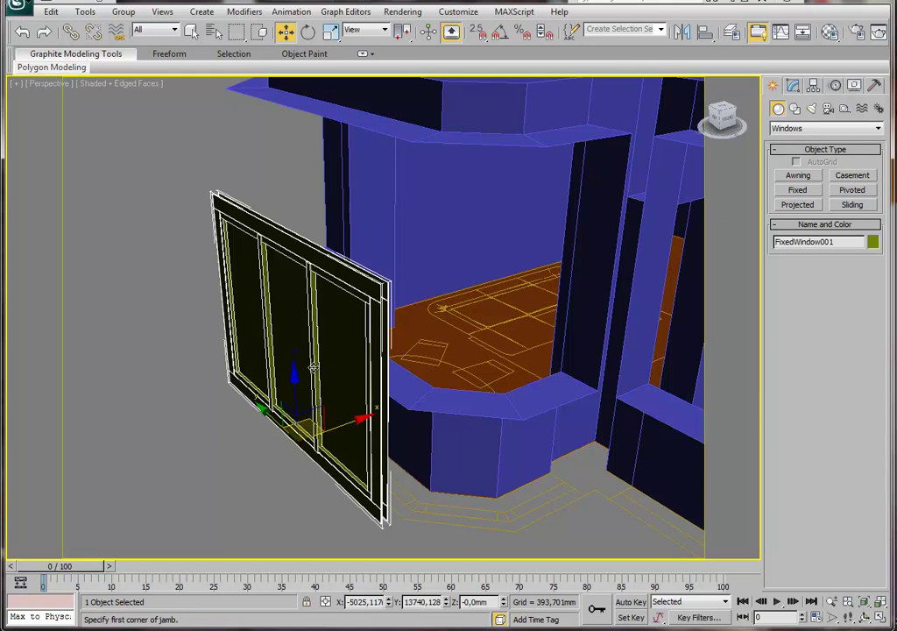
right_click(312, 367)
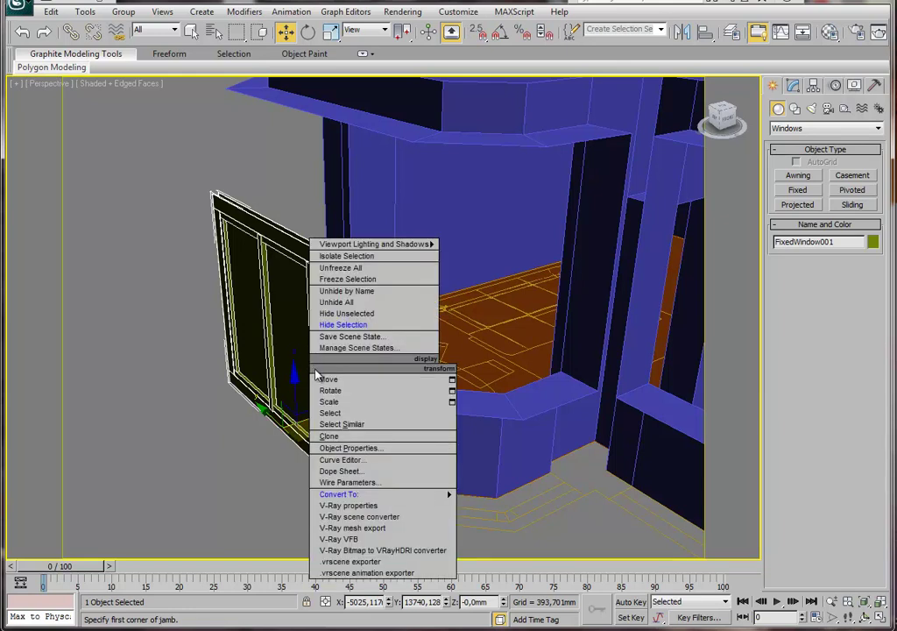
mouse_move(368, 494)
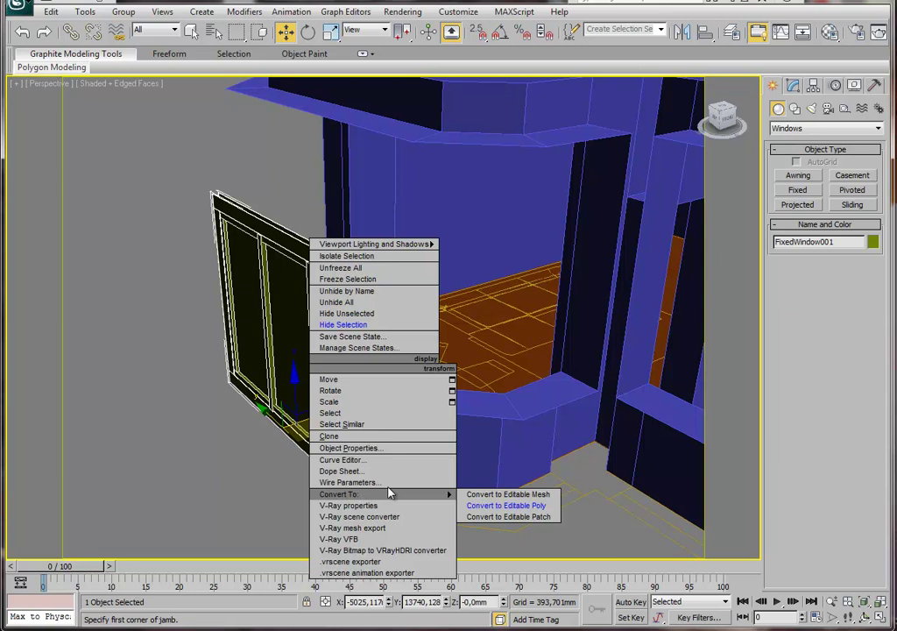
Convert FixedWindow001 to an Editable Poly.
click(225, 256)
click(204, 392)
click(263, 350)
right_click(253, 338)
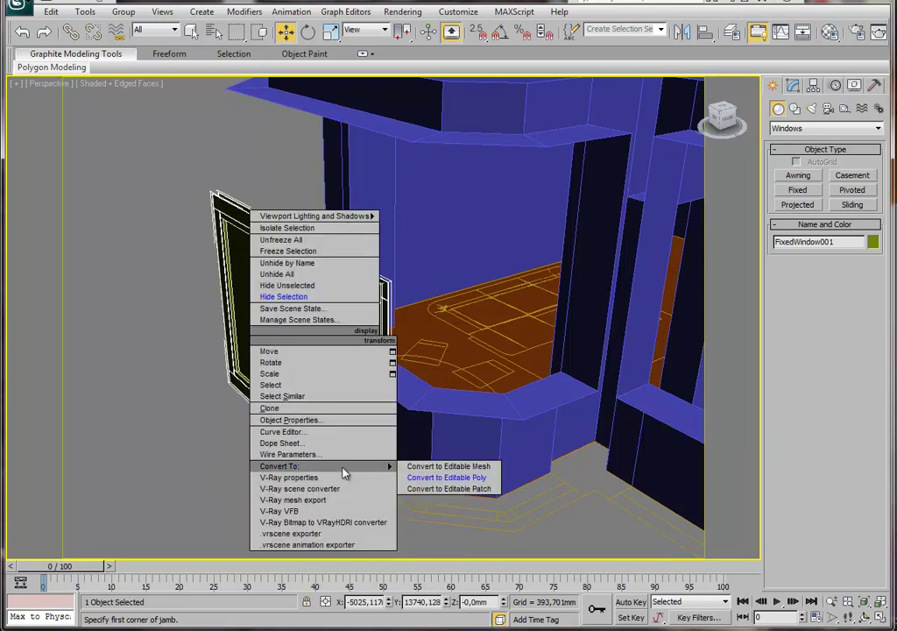
click(421, 478)
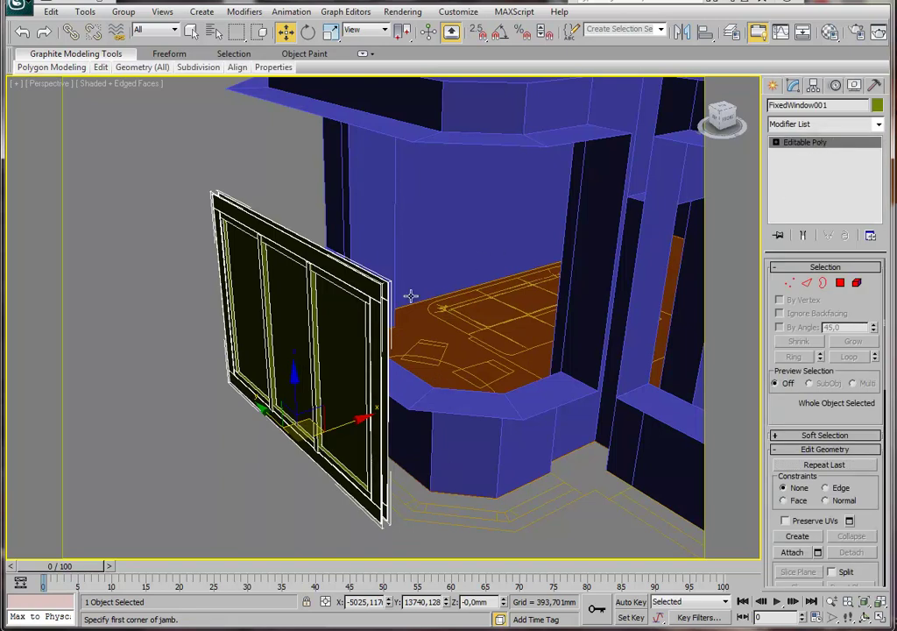
middle_drag(411, 296, 400, 287)
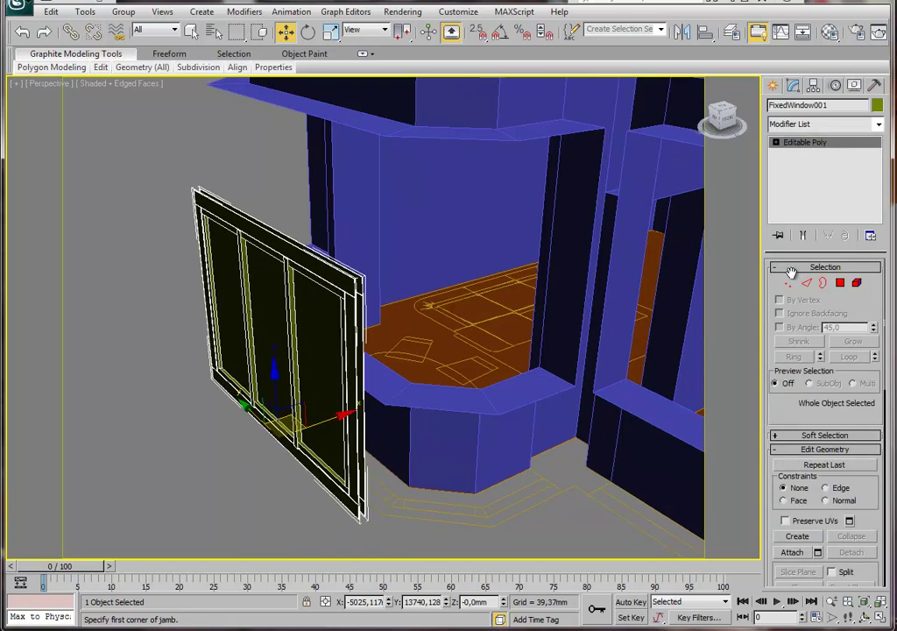
Select and delete the glass pane polygons, leaving an open three-panel frame.
click(840, 284)
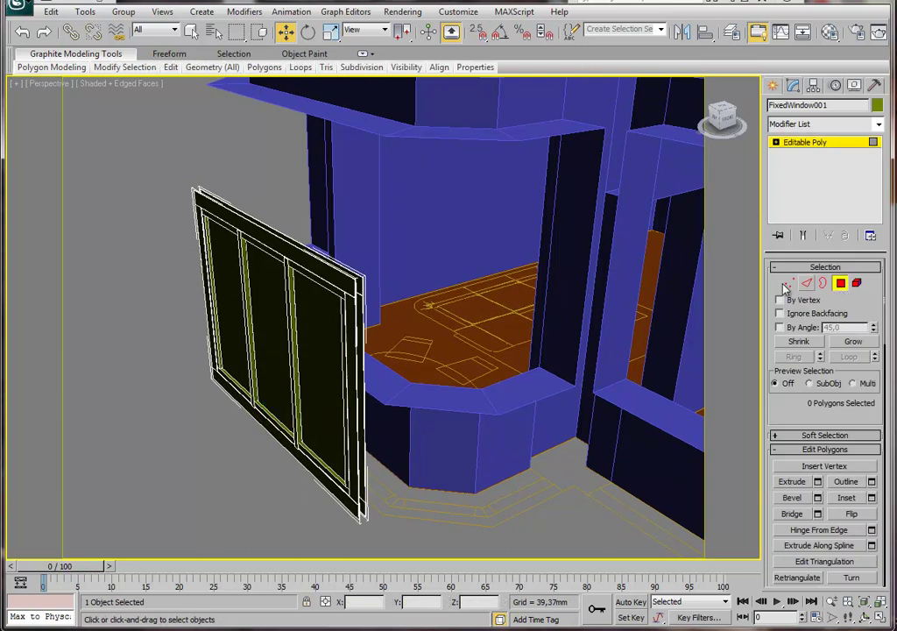
alt+middle_drag(430, 336, 409, 320)
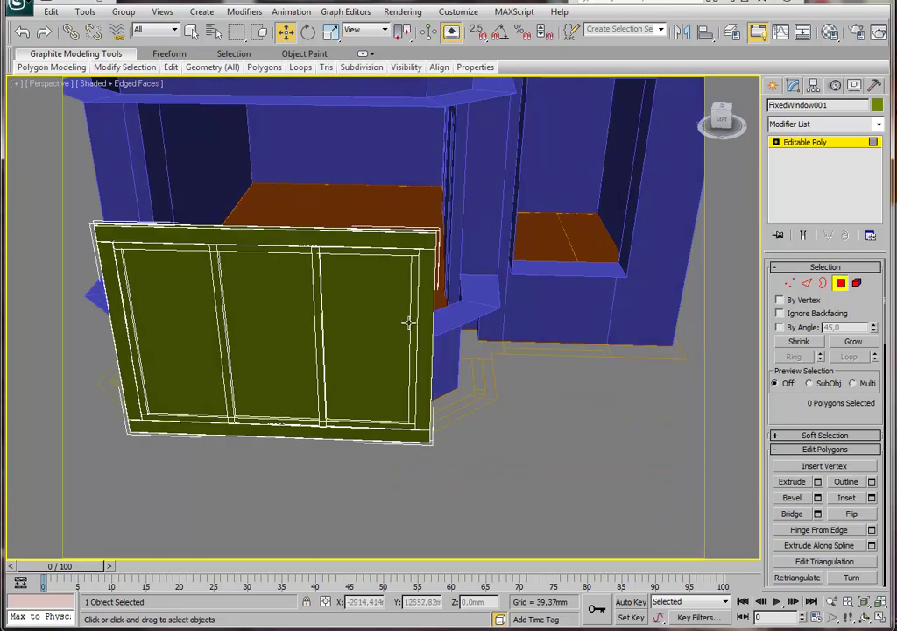
click(369, 300)
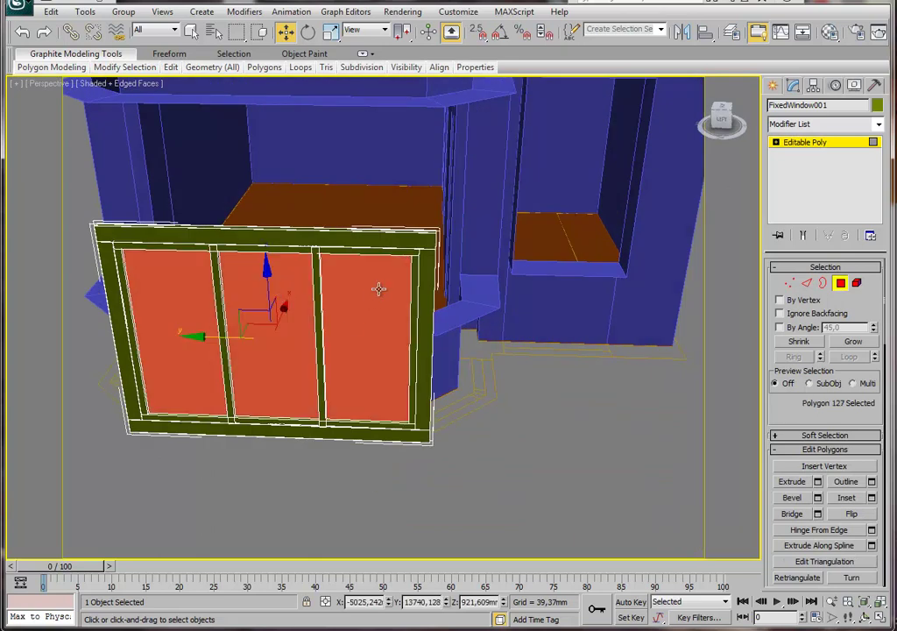
alt+click(347, 324)
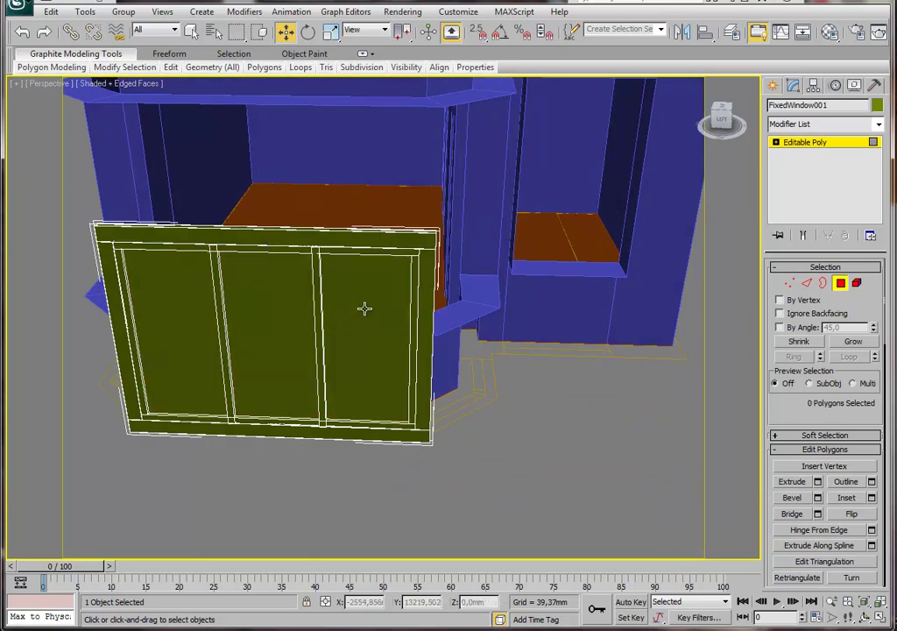
click(363, 304)
key(Delete)
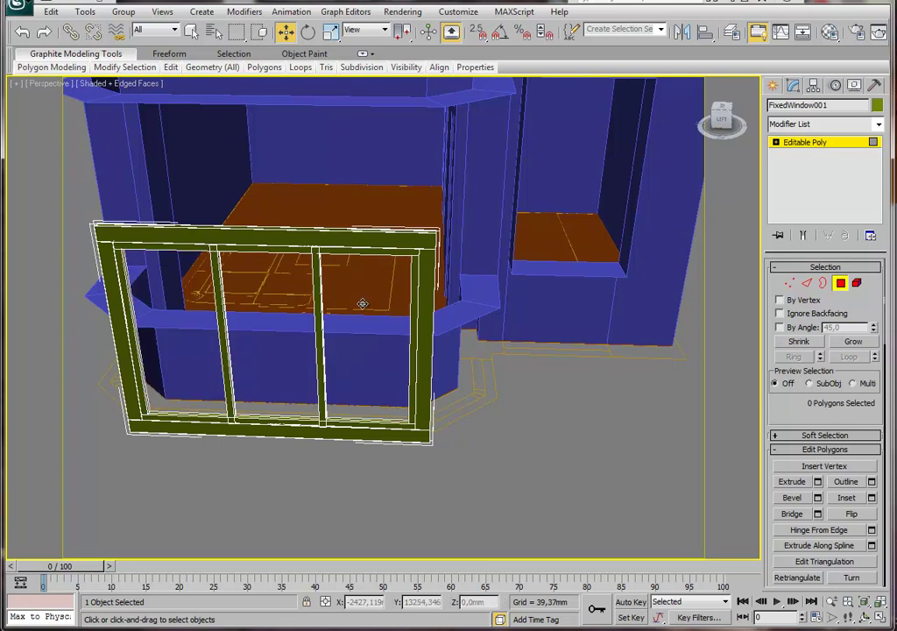
click(808, 144)
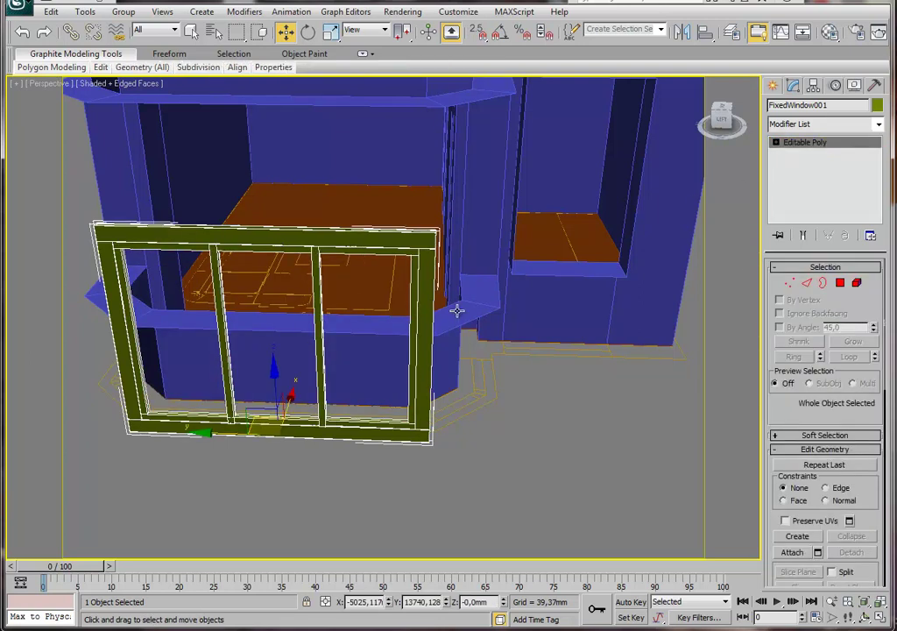
Move the empty frame out in front of the bay section, resting at Z 0 mm.
mouse_move(291, 400)
mouse_down()
mouse_move(296, 351)
mouse_move(284, 372)
mouse_up()
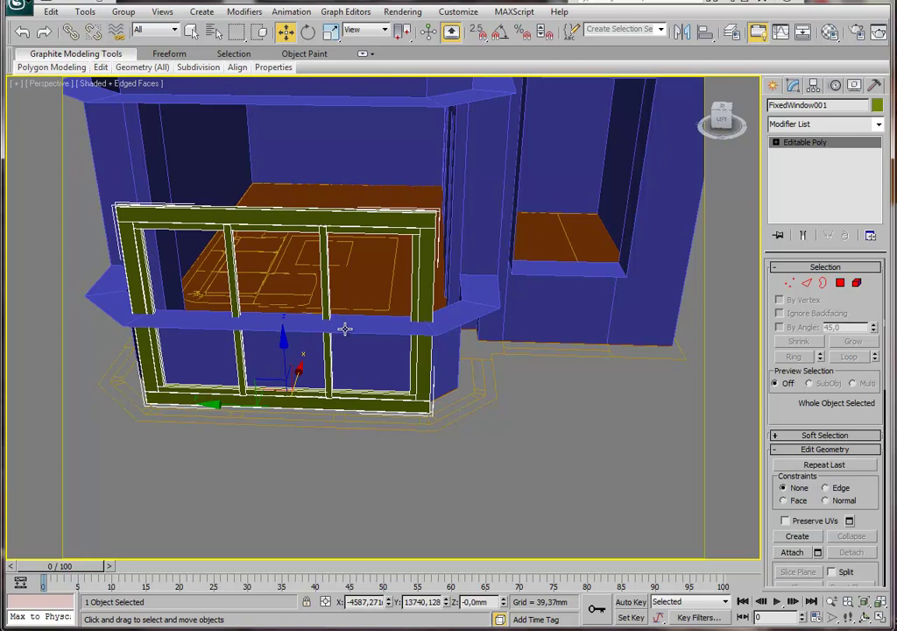
mouse_move(344, 320)
alt+middle_down()
mouse_move(372, 332)
mouse_move(301, 337)
mouse_move(289, 355)
alt+middle_up()
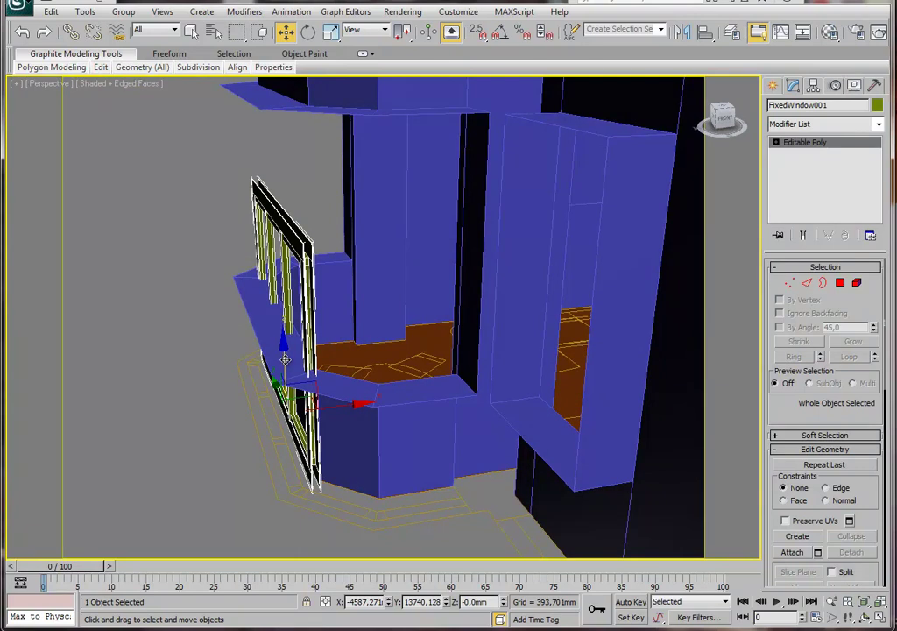
drag(285, 359, 295, 270)
mouse_move(296, 270)
alt+middle_down()
mouse_move(488, 266)
mouse_move(470, 280)
mouse_move(510, 304)
mouse_move(472, 309)
alt+middle_up()
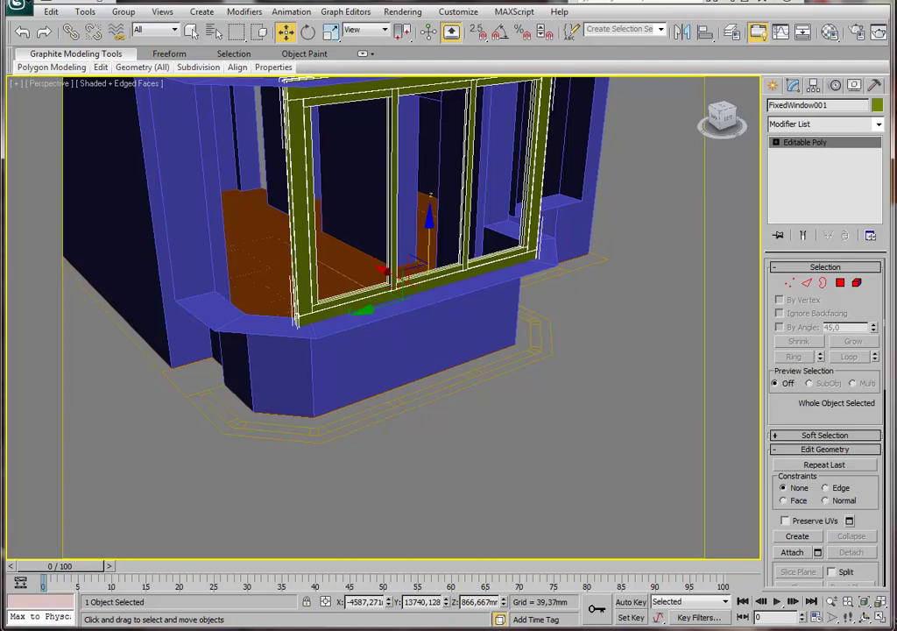
mouse_move(604, 374)
alt+middle_down()
mouse_move(477, 391)
mouse_move(461, 369)
alt+middle_up()
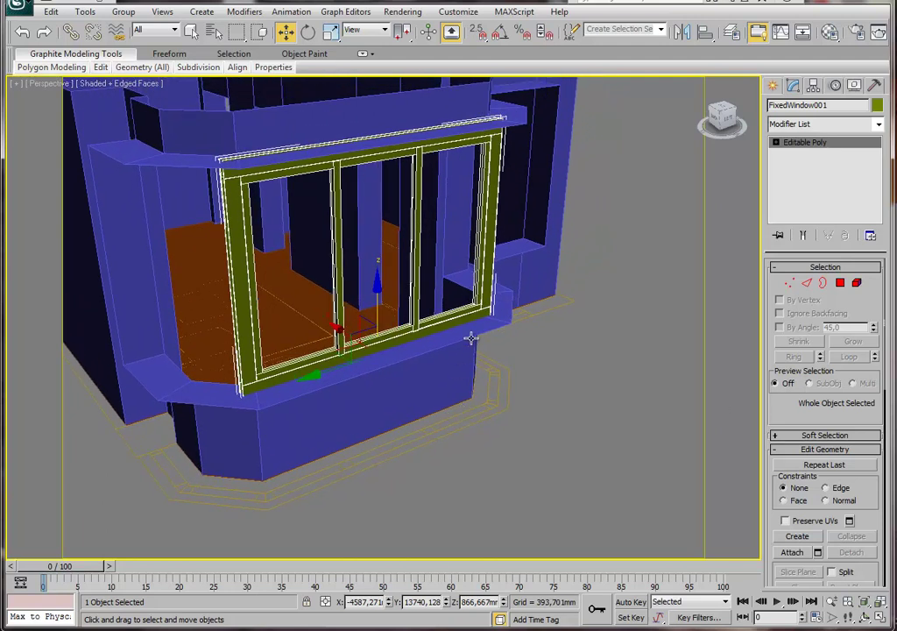
mouse_move(531, 296)
alt+middle_down()
mouse_move(496, 351)
mouse_move(580, 298)
alt+middle_up()
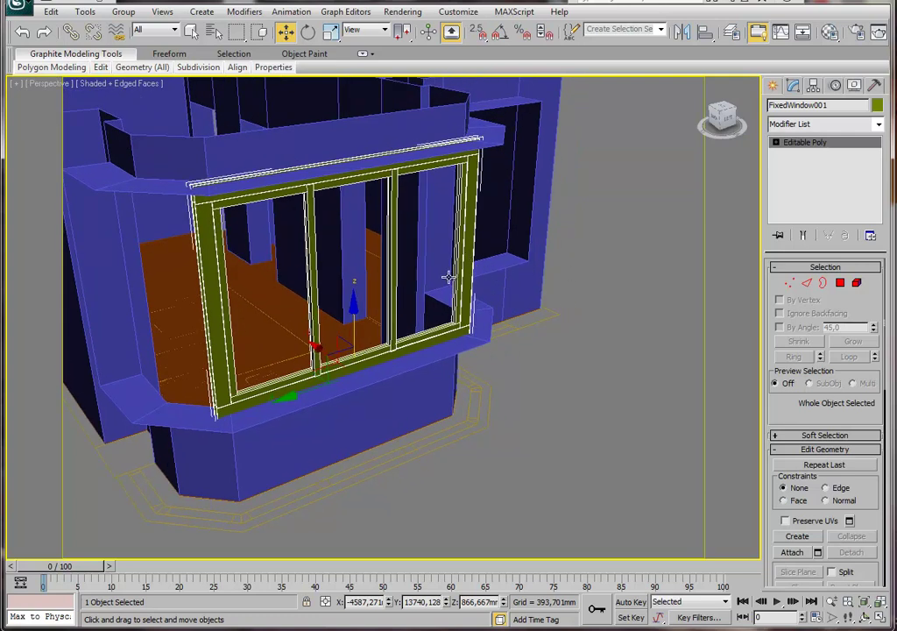
middle_drag(436, 349, 435, 321)
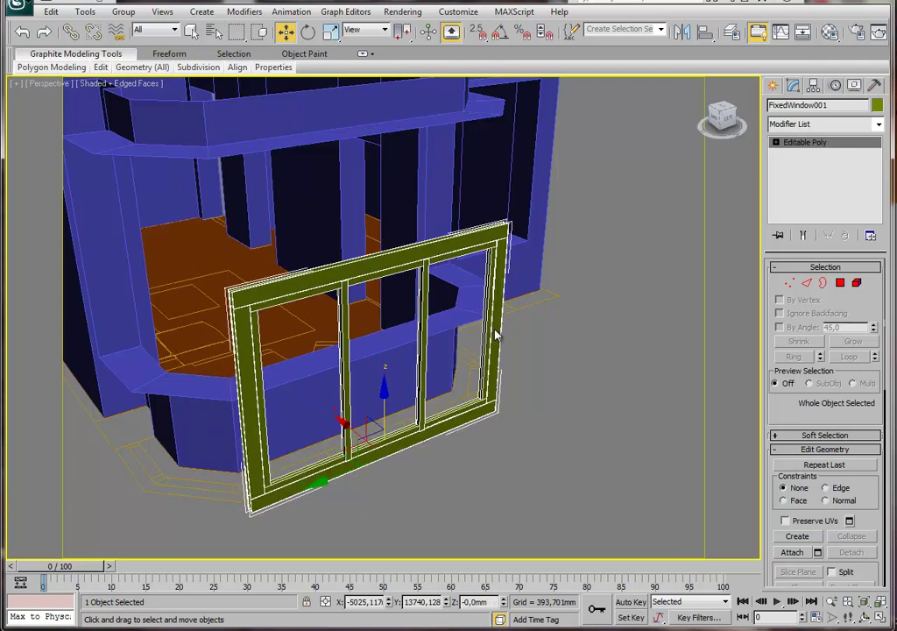
Undo the Editable Poly conversion and add an Edit Poly modifier to FixedWindow001.
key(ctrl+z)
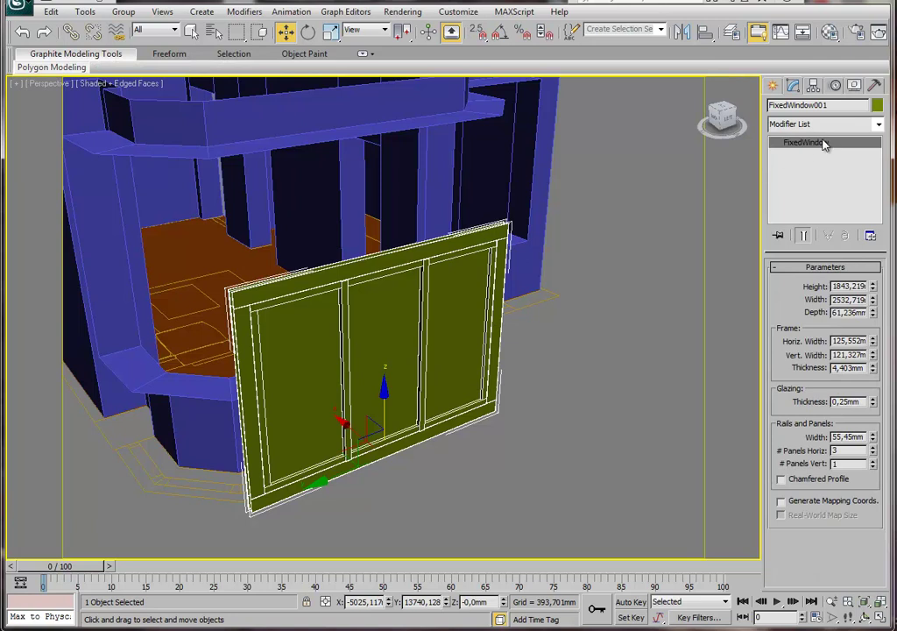
click(878, 124)
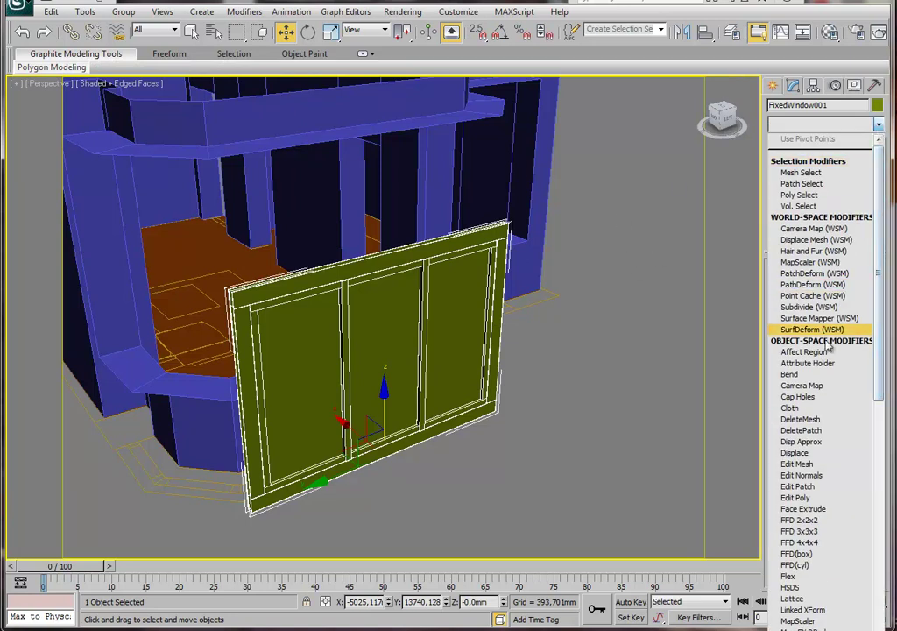
click(805, 499)
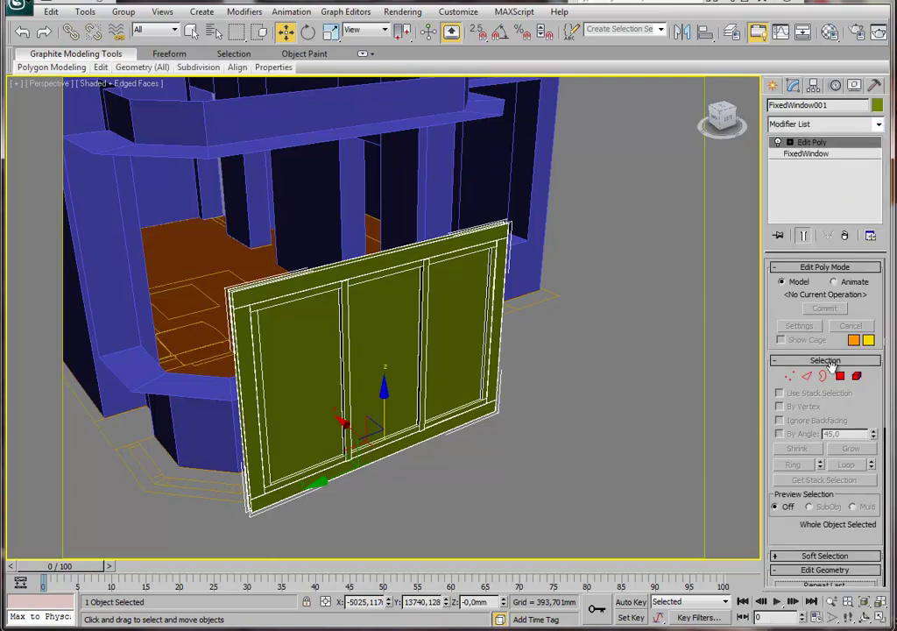
Delete the glass pane polygons in the Edit Poly modifier, leaving an empty frame.
key(4)
click(444, 314)
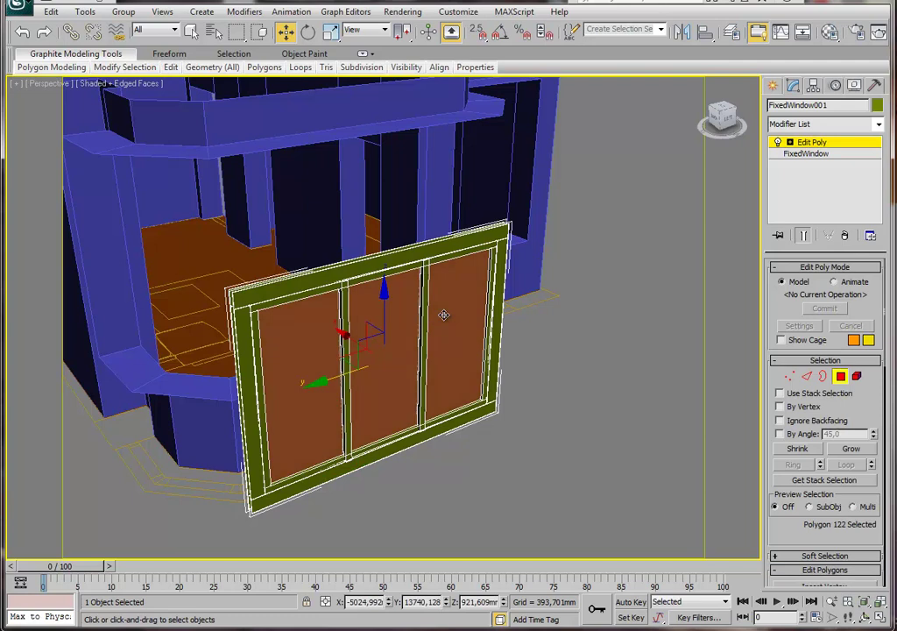
click(447, 308)
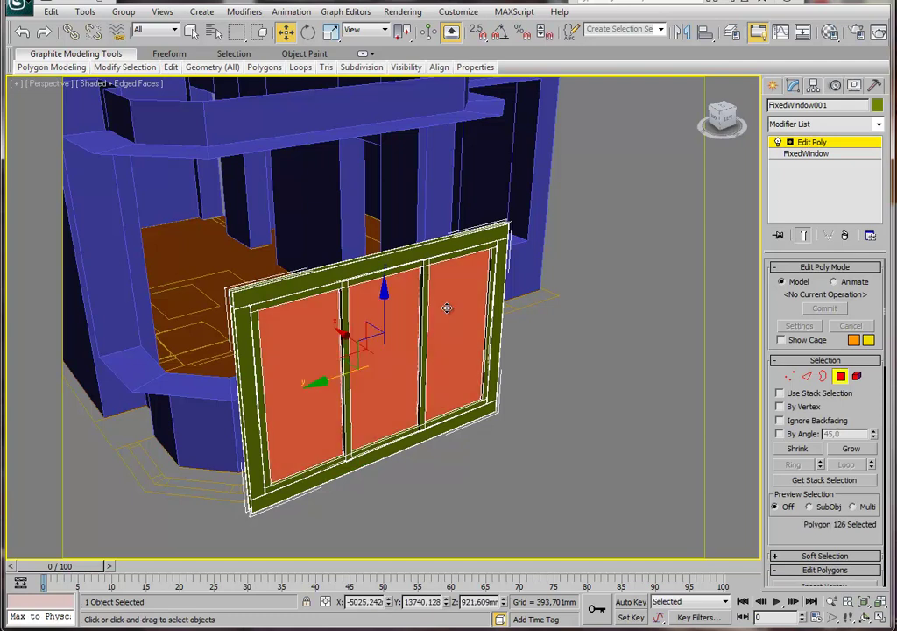
key(Delete)
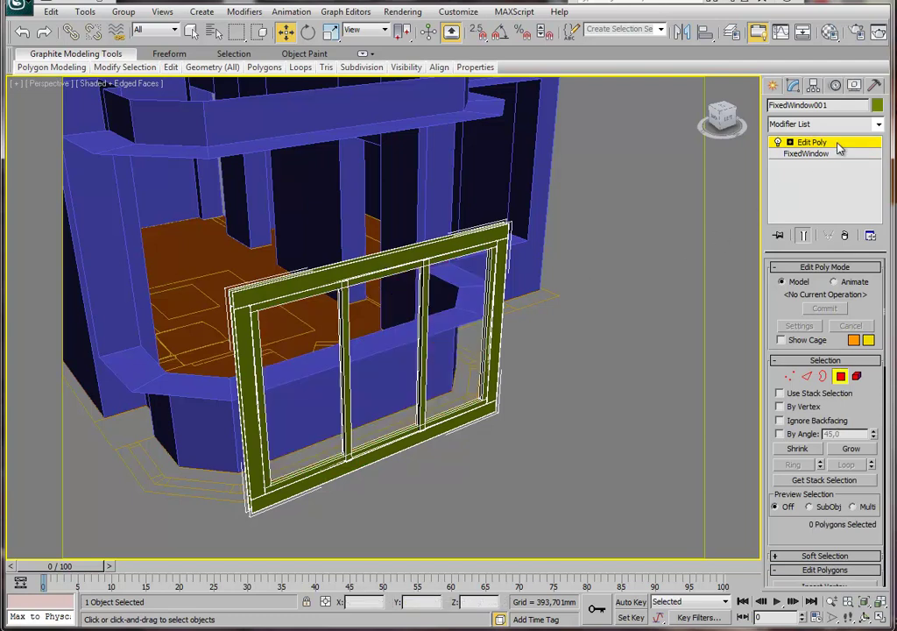
click(837, 143)
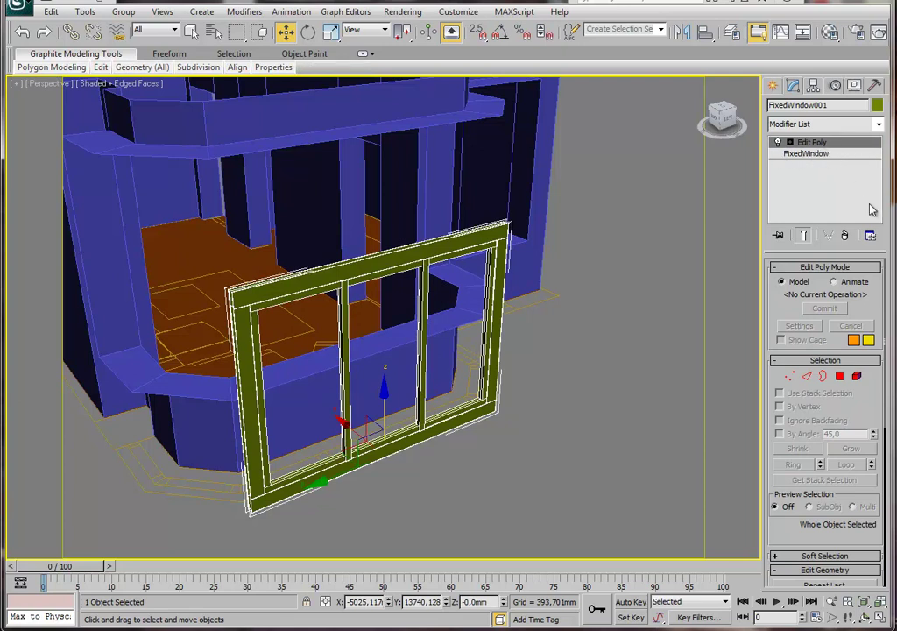
Return to the FixedWindow base level and move the frame up into the bay opening.
click(778, 143)
click(796, 155)
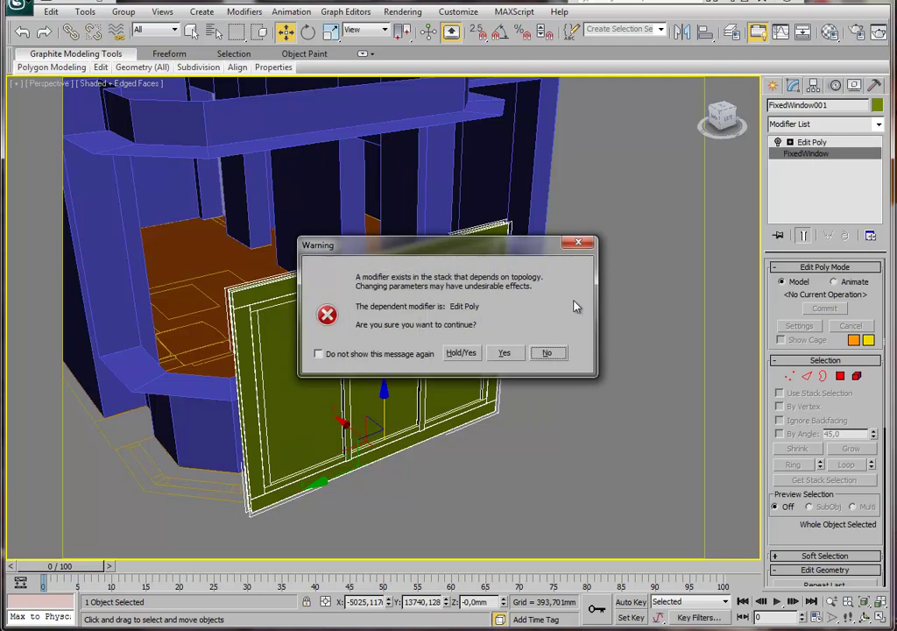
click(508, 354)
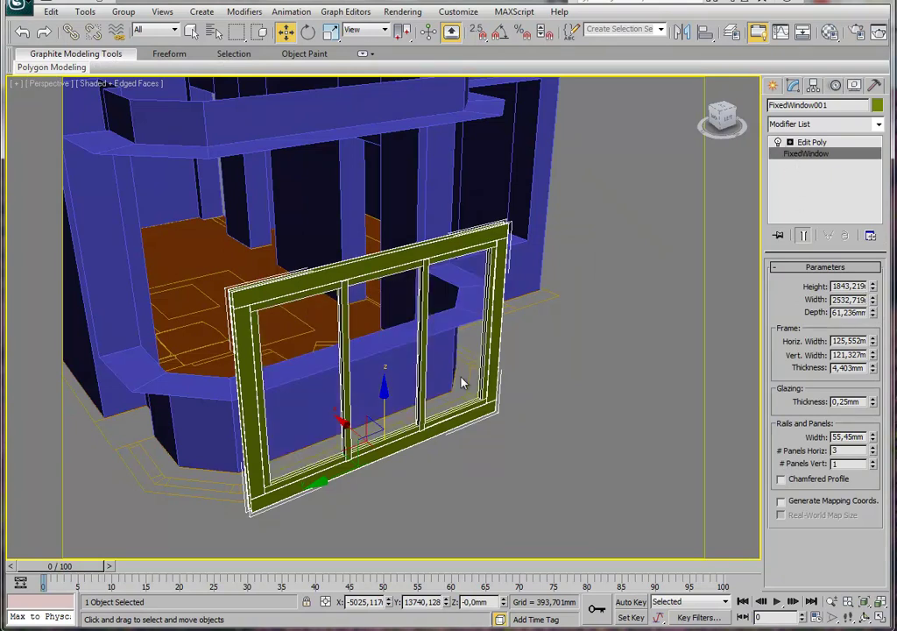
alt+middle_drag(463, 383, 417, 362)
mouse_move(372, 401)
mouse_down()
mouse_move(351, 367)
mouse_move(398, 260)
mouse_up()
mouse_move(399, 258)
alt+middle_down()
mouse_move(406, 230)
mouse_move(375, 231)
alt+middle_up()
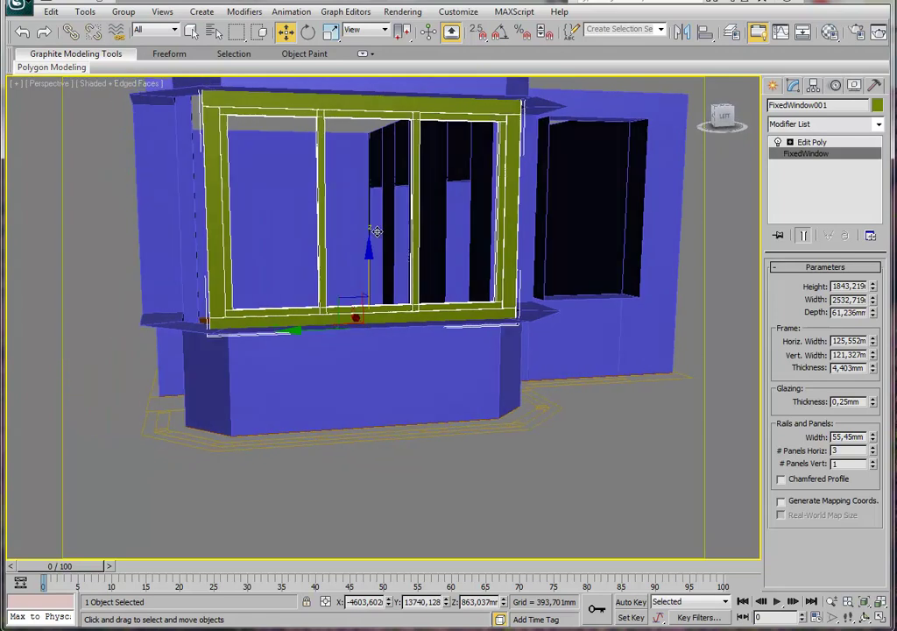
Shift-drag a copy of the frame off to the right as FixedWindow002.
mouse_move(443, 246)
alt+middle_down()
mouse_move(407, 268)
mouse_move(432, 296)
mouse_move(368, 358)
alt+middle_up()
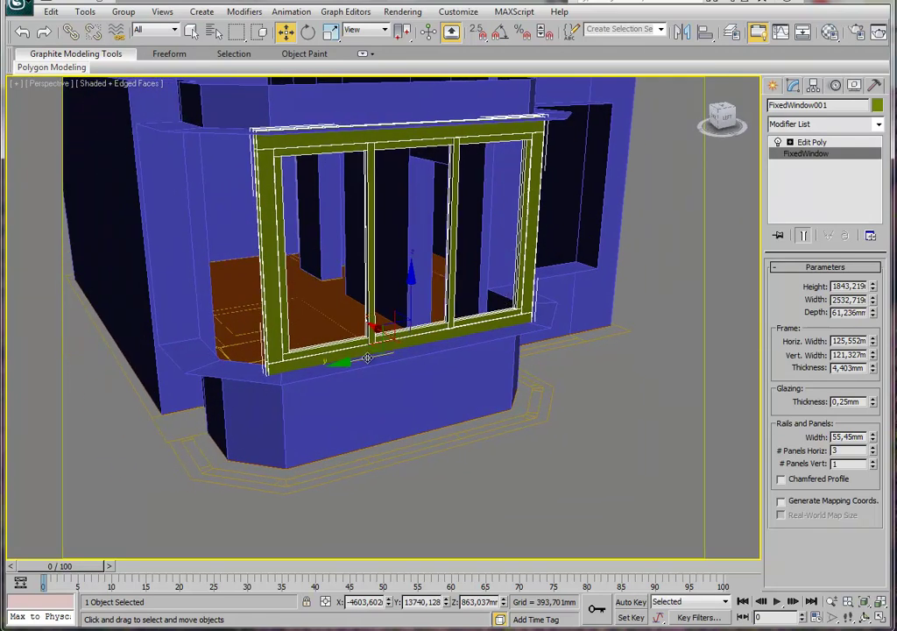
shift+drag(367, 358, 166, 397)
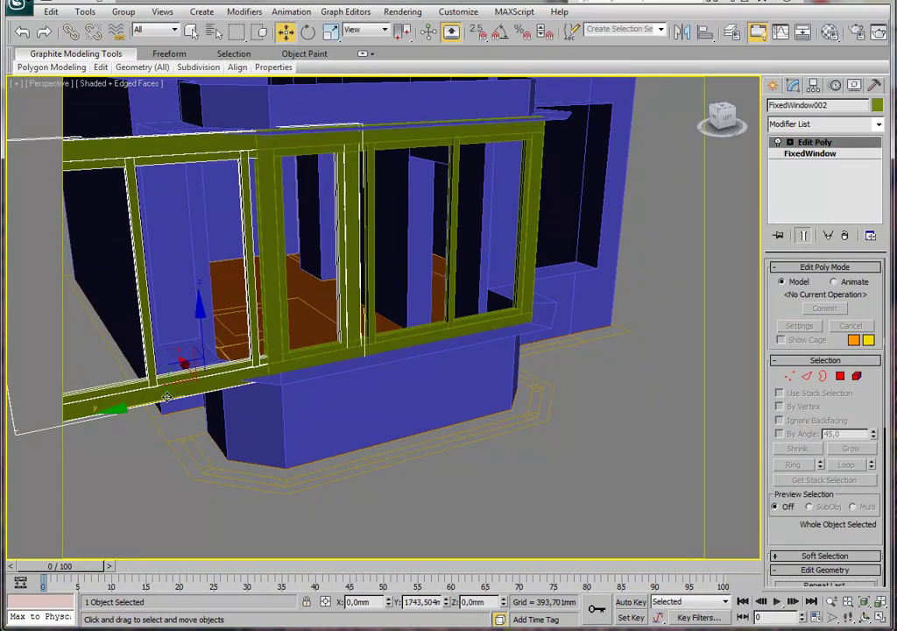
mouse_move(167, 397)
shift+mouse_down()
mouse_move(223, 404)
mouse_move(617, 326)
shift+mouse_up()
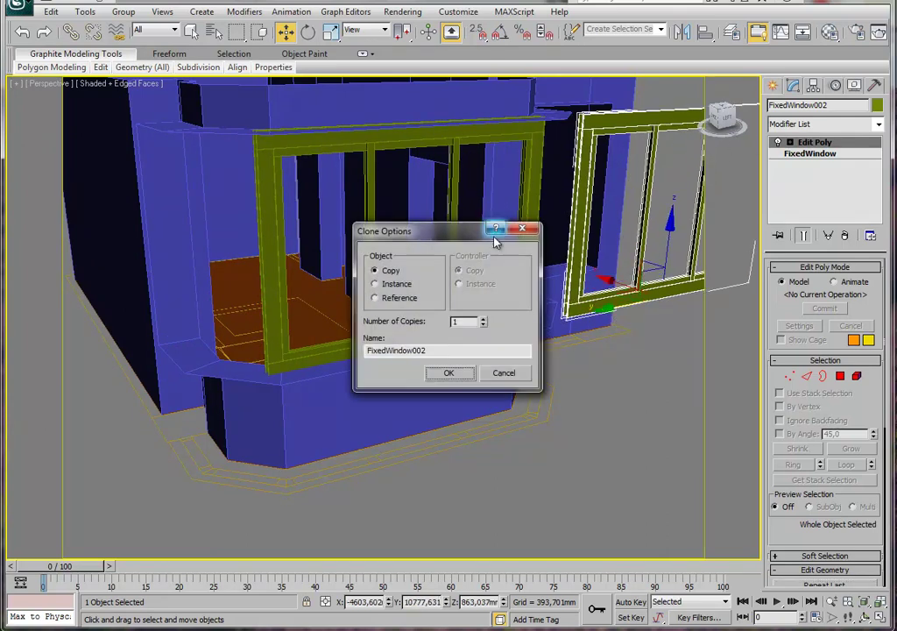
Create FixedWindow002 and make it a single-panel window 911,779 mm wide.
click(449, 374)
mouse_move(543, 337)
alt+middle_down()
mouse_move(432, 393)
mouse_move(438, 413)
mouse_move(443, 399)
alt+middle_up()
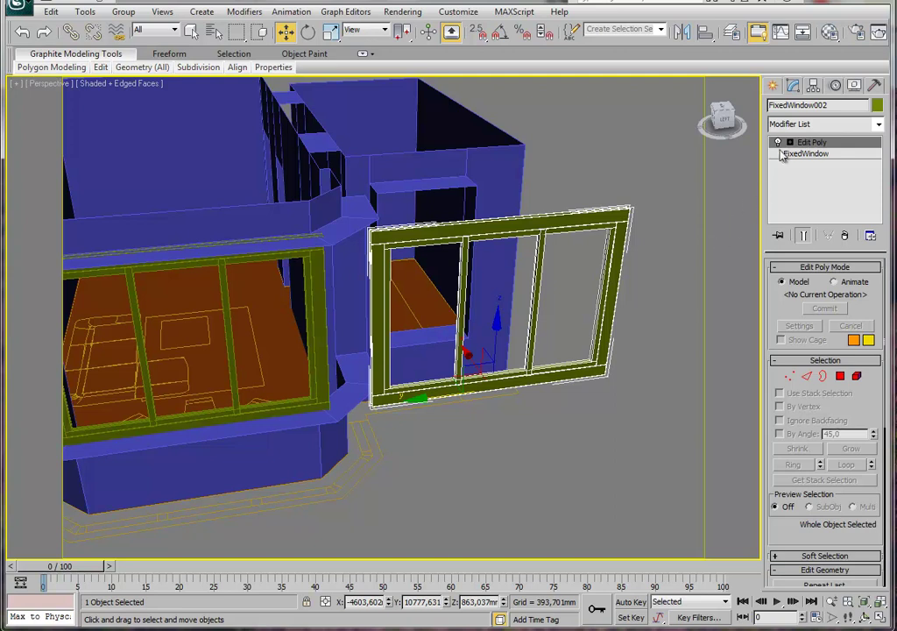
click(807, 153)
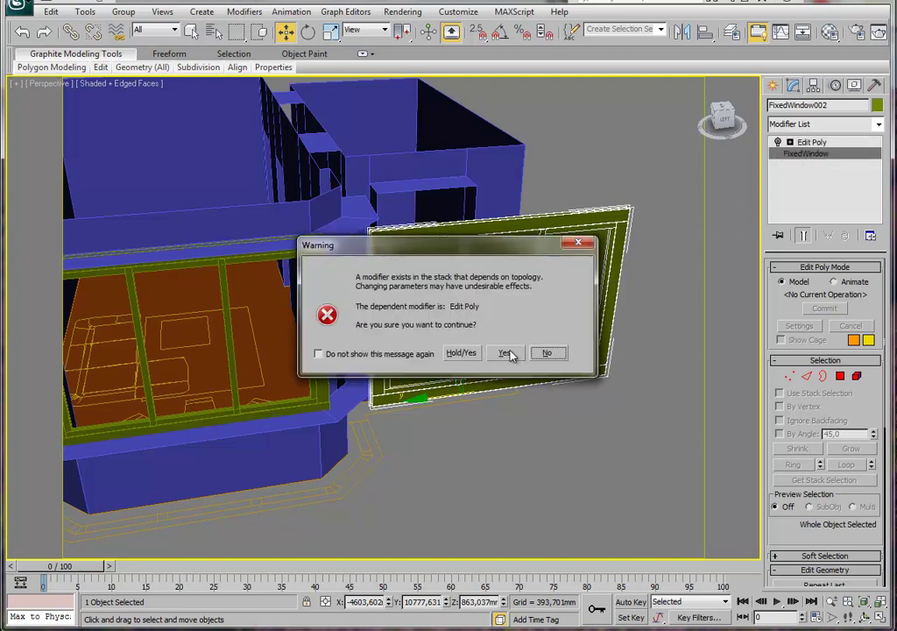
click(505, 352)
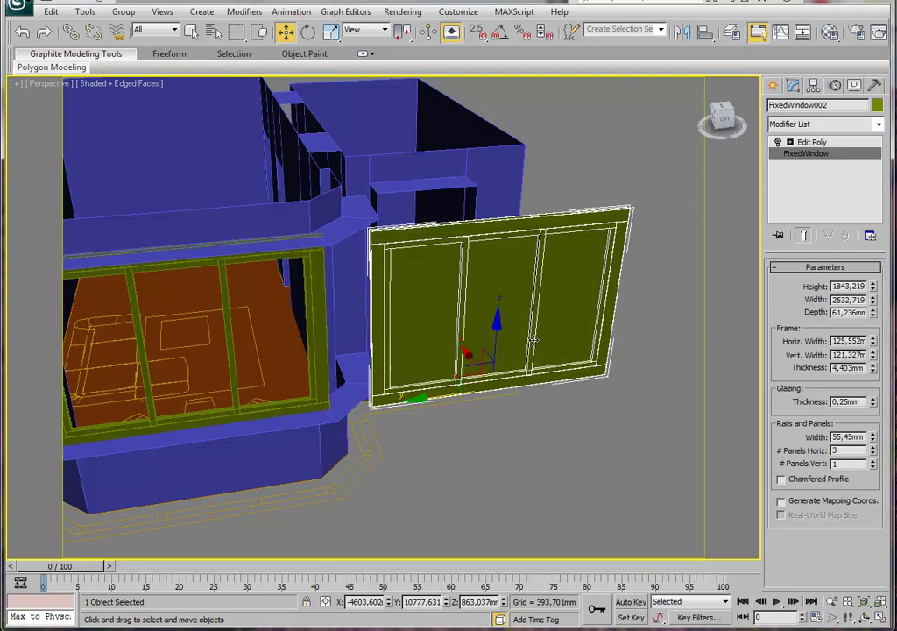
click(873, 448)
click(873, 454)
click(873, 454)
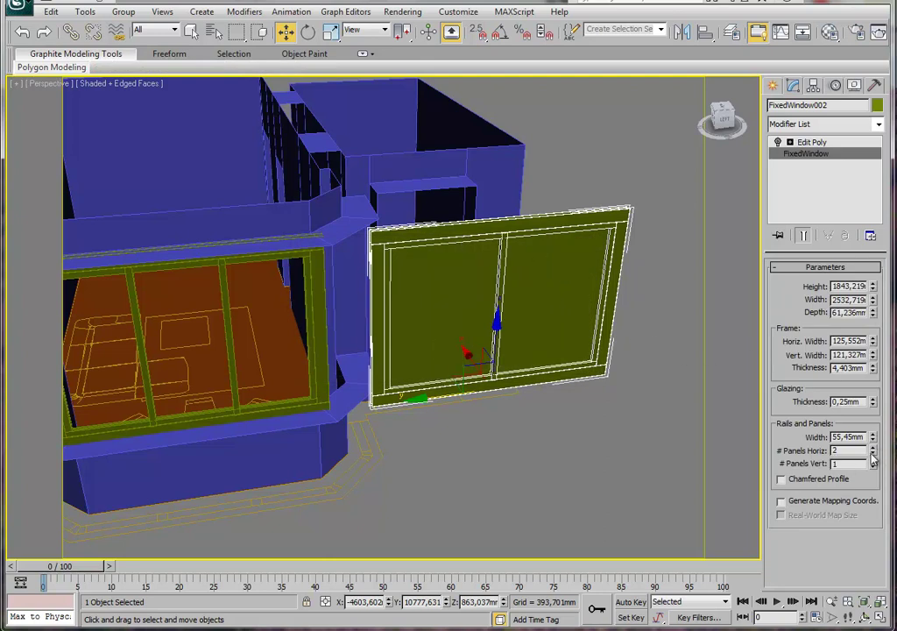
click(873, 454)
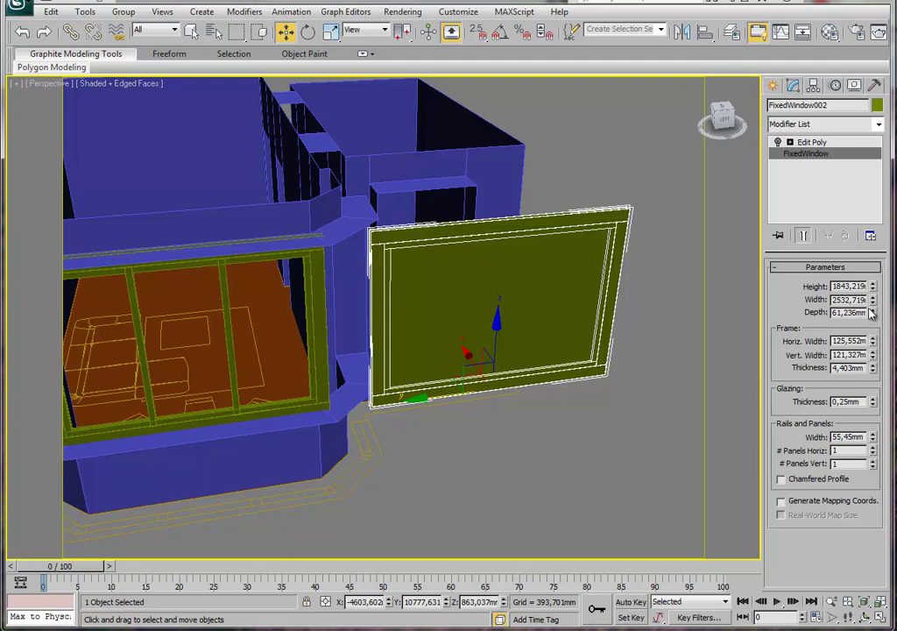
drag(874, 302, 868, 342)
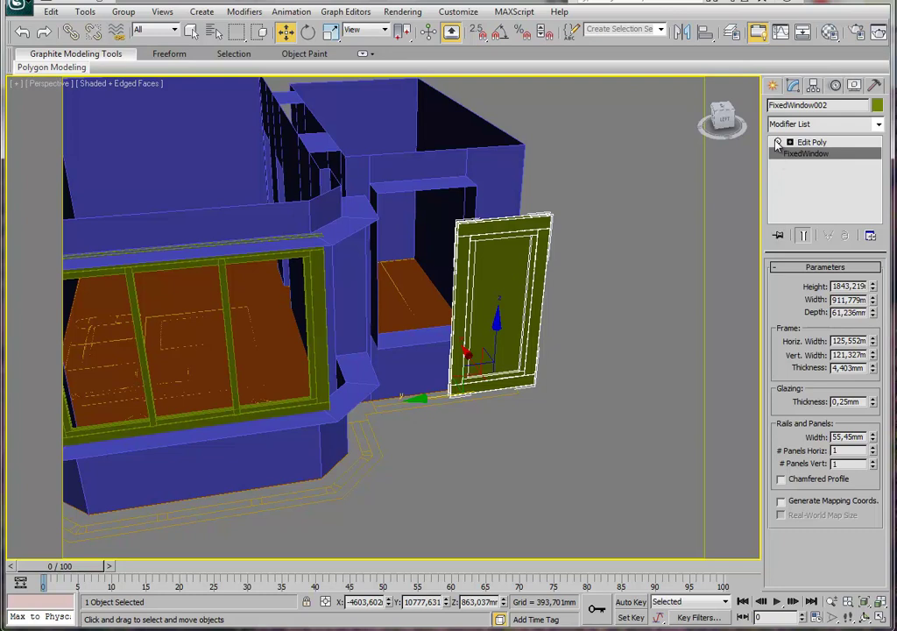
Delete the copy's inner glass polygon in its Edit Poly modifier.
click(811, 143)
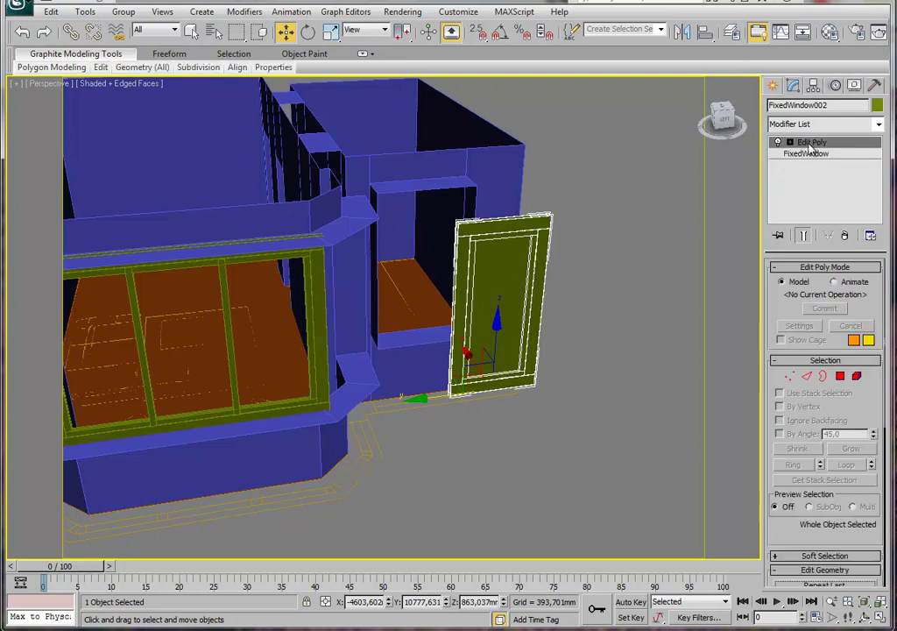
click(840, 376)
click(496, 282)
key(Delete)
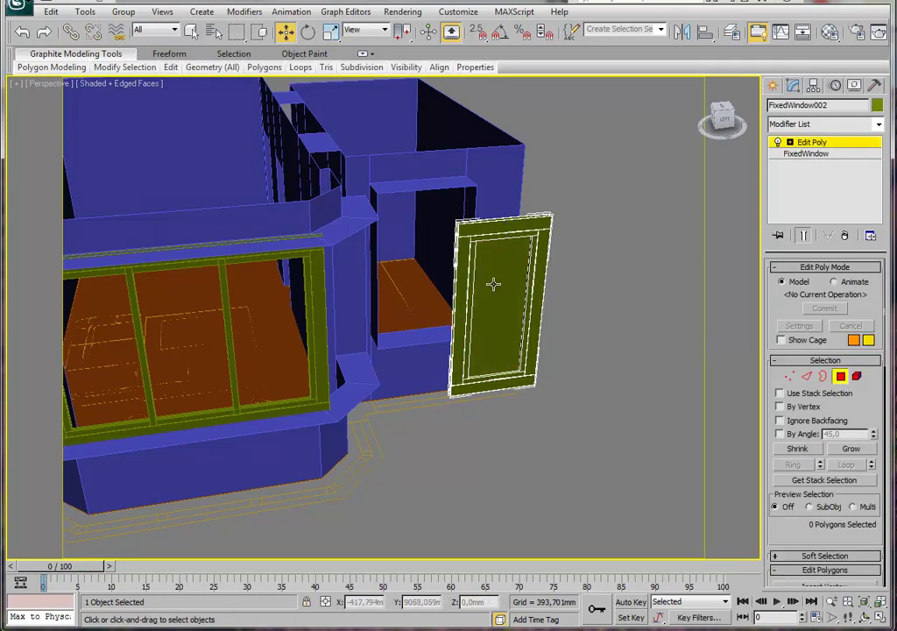
click(834, 146)
mouse_move(342, 290)
alt+middle_down()
mouse_move(375, 373)
mouse_move(347, 376)
mouse_move(381, 220)
alt+middle_up()
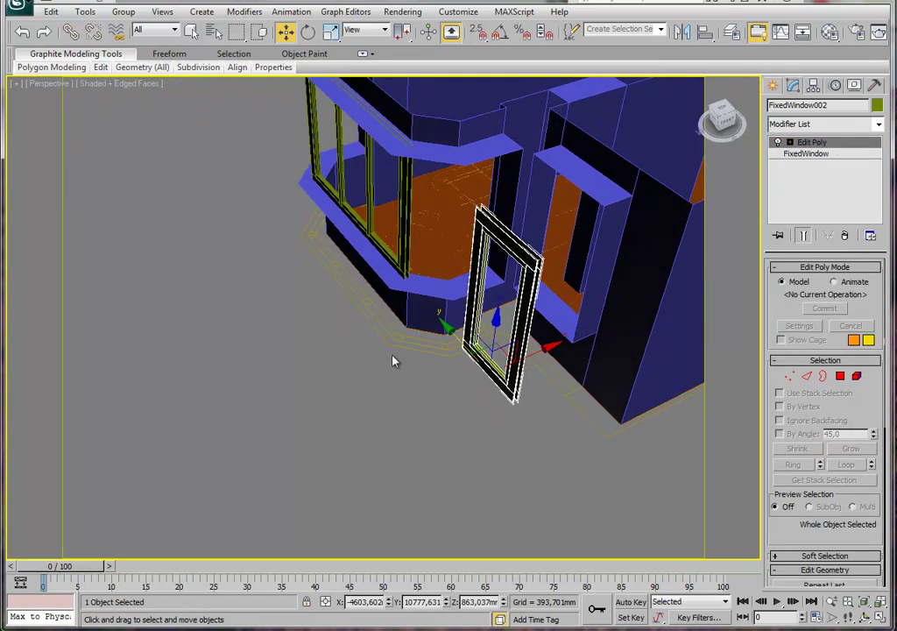
Maximize the Top view and move FixedWindow002 up toward the bay corner.
key(alt+w)
right_click(203, 182)
key(alt+w)
key(z)
scroll(411, 274, down, 1)
scroll(427, 290, down, 4)
scroll(436, 276, down, 3)
scroll(436, 276, up, 5)
middle_drag(419, 248, 375, 380)
drag(387, 401, 388, 264)
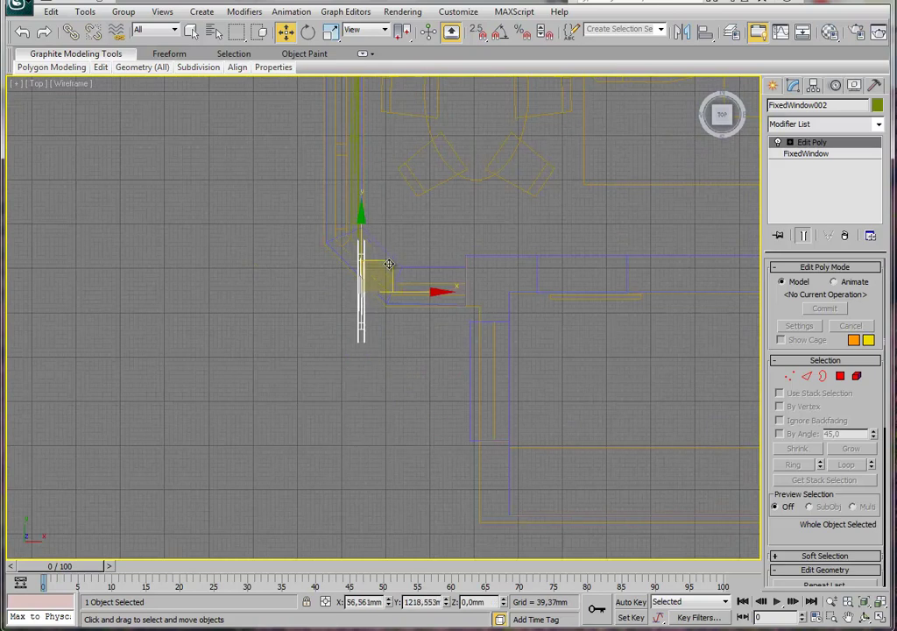
Rotate FixedWindow002 to -45° with angle snap and move it onto the angled wall.
click(306, 35)
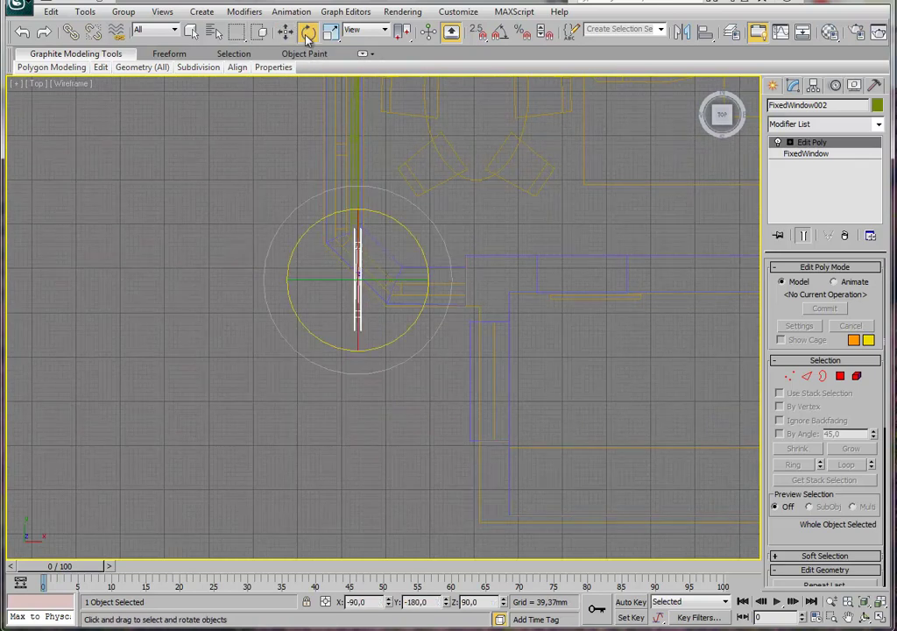
mouse_move(409, 234)
mouse_down()
mouse_move(346, 202)
mouse_move(380, 204)
mouse_up()
click(500, 33)
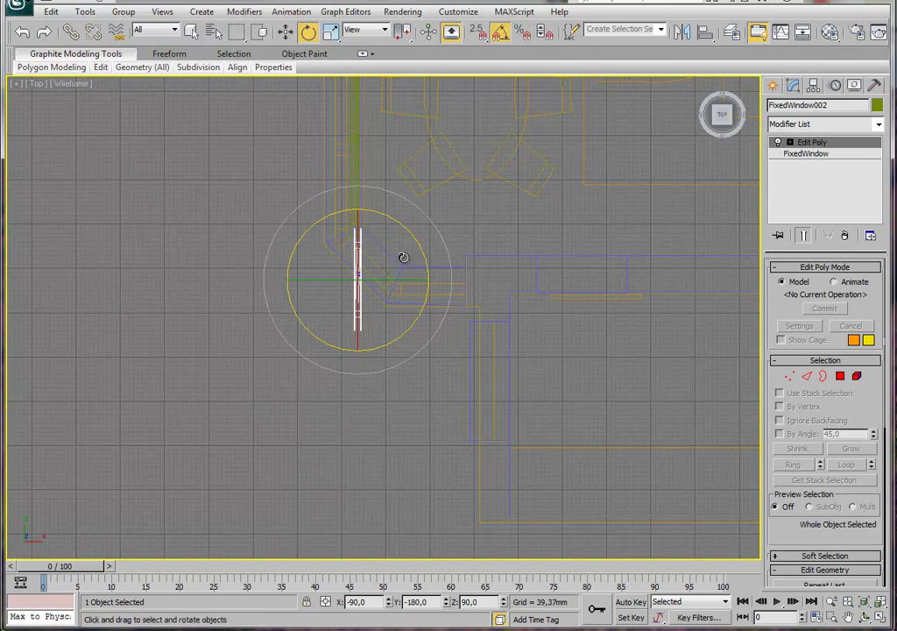
drag(409, 236, 381, 224)
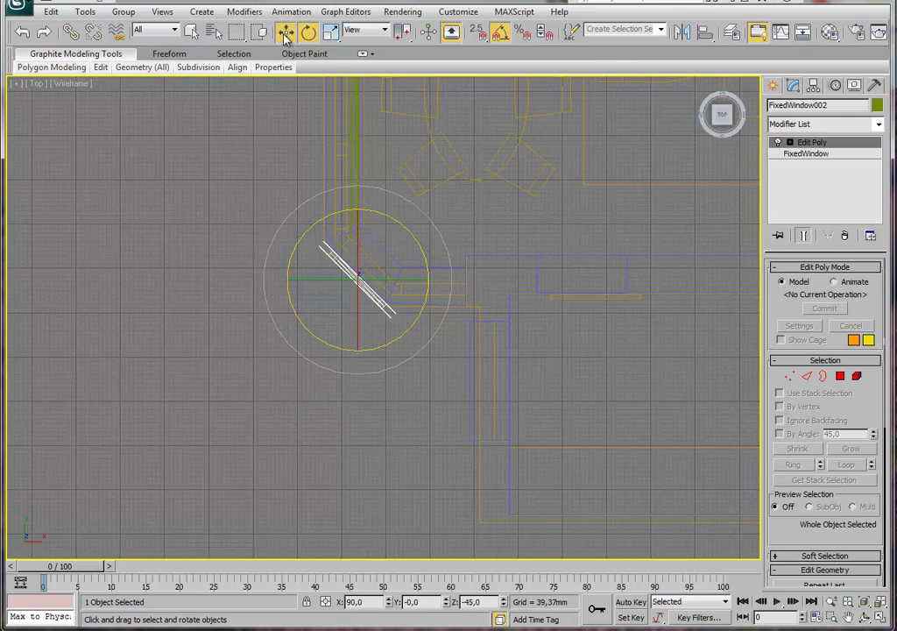
key(w)
drag(387, 251, 354, 176)
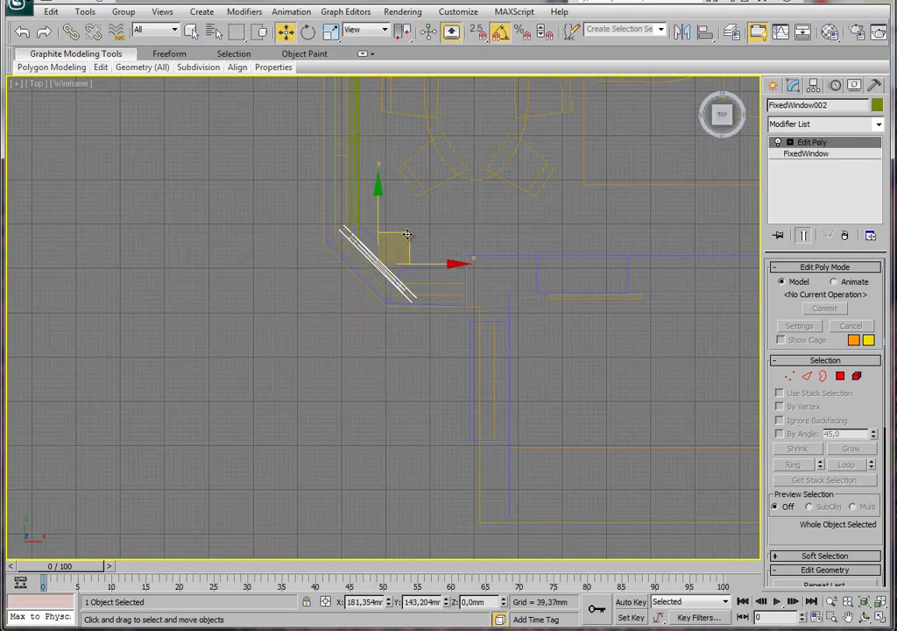
Nudge the diagonal frame into the bay corner and return to its FixedWindow parameters.
click(355, 176)
middle_drag(359, 178, 430, 211)
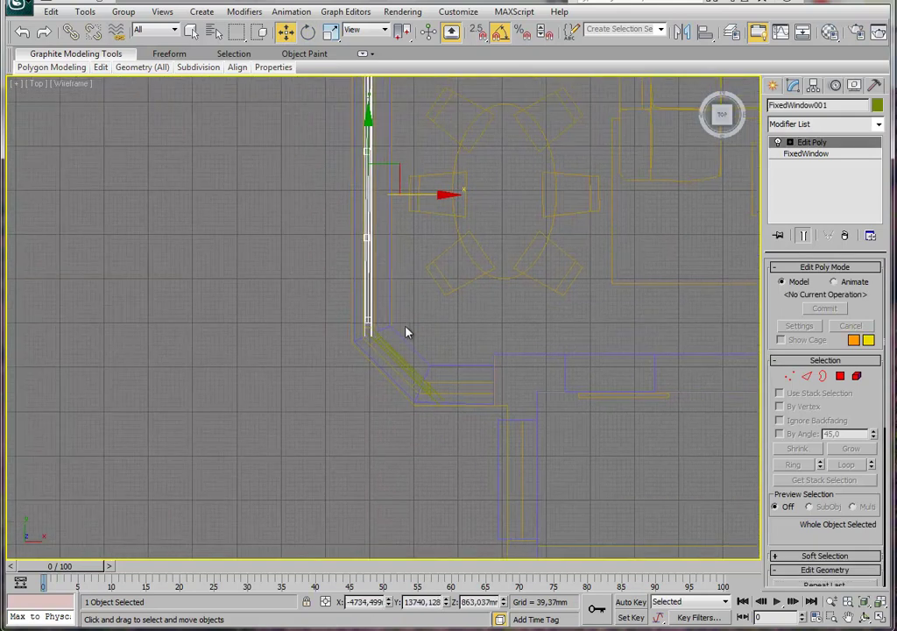
click(385, 345)
scroll(396, 316, up, 3)
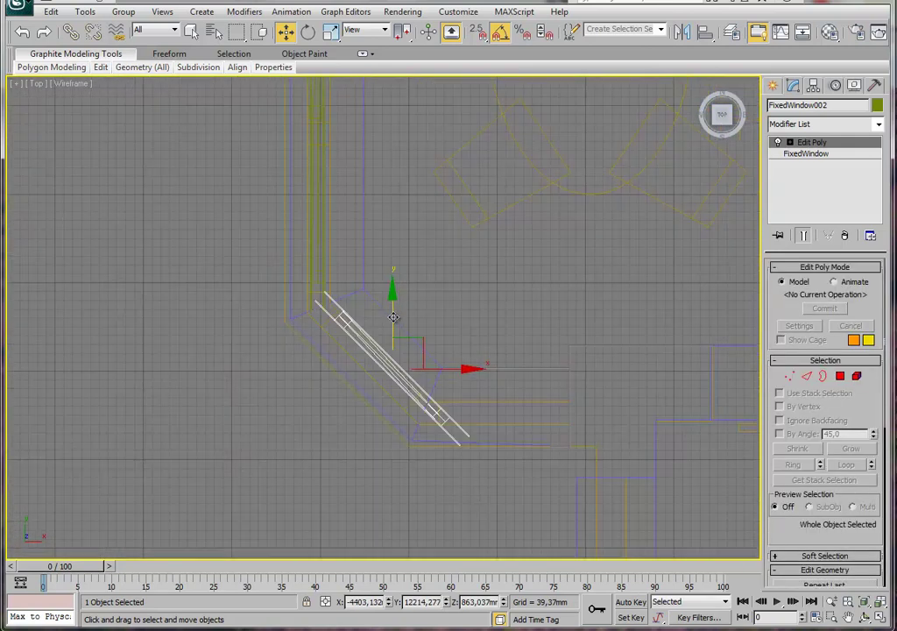
middle_drag(394, 312, 430, 352)
drag(434, 359, 419, 353)
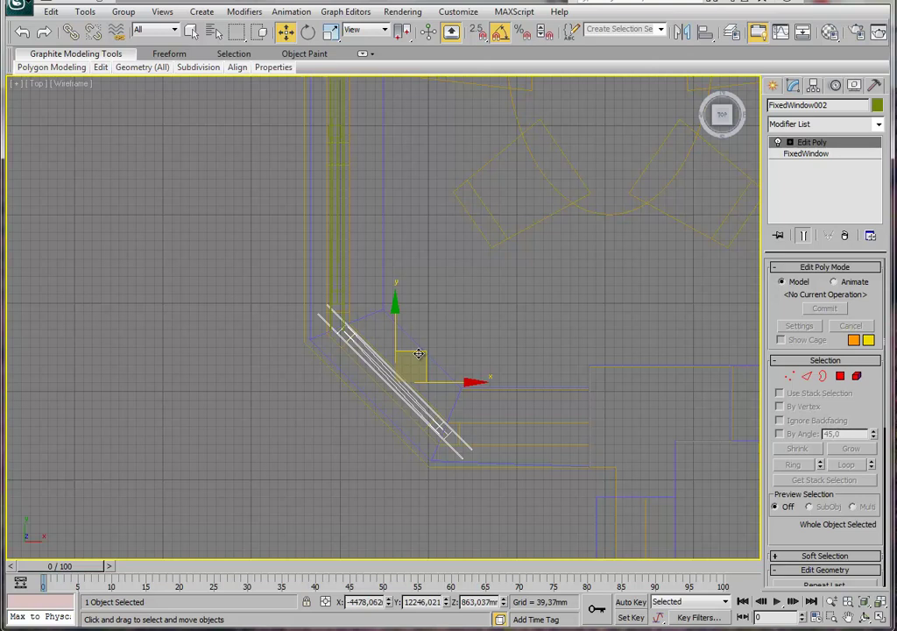
click(837, 155)
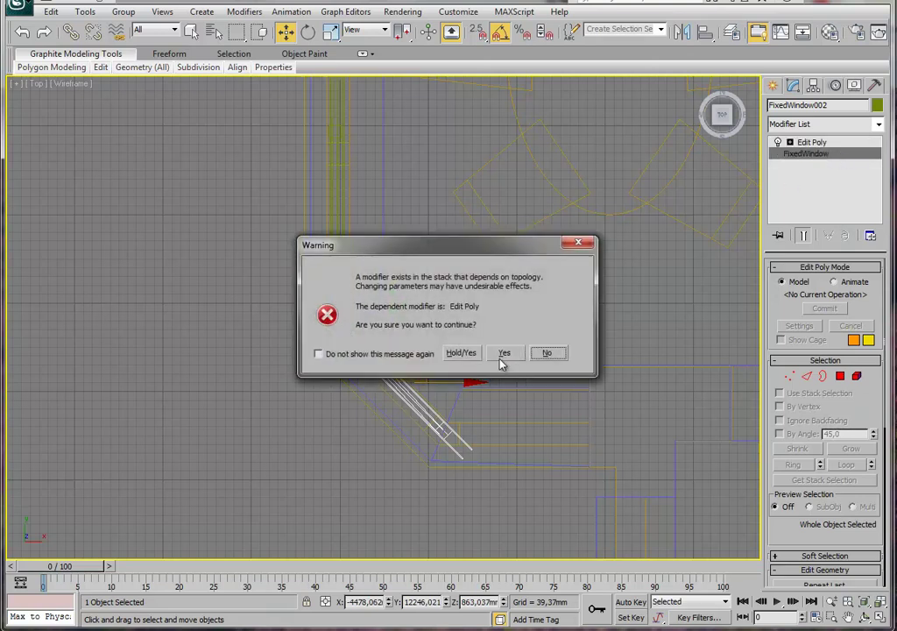
Accept the topology warning and narrow the diagonal window to 683,834 mm wide.
click(502, 355)
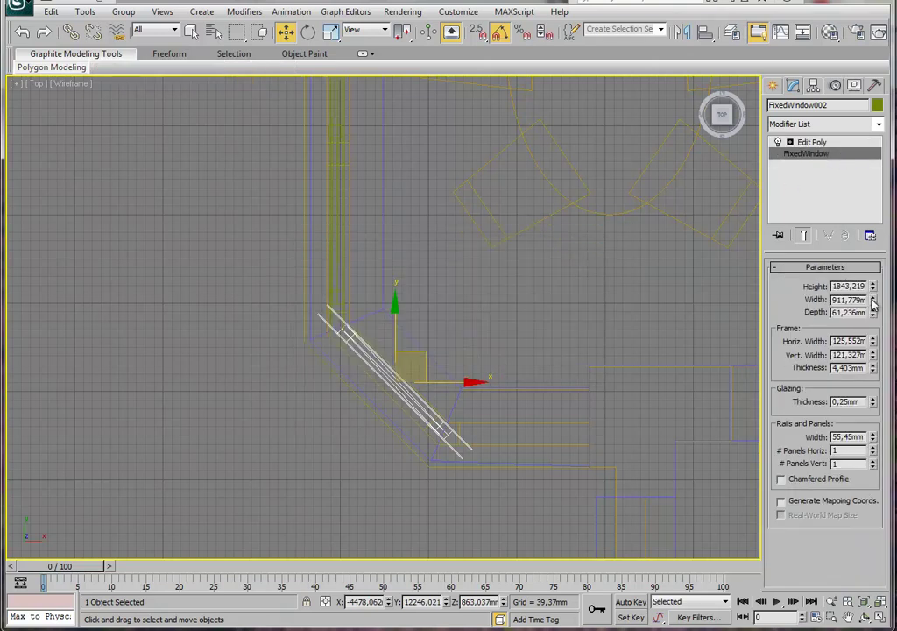
drag(873, 303, 877, 314)
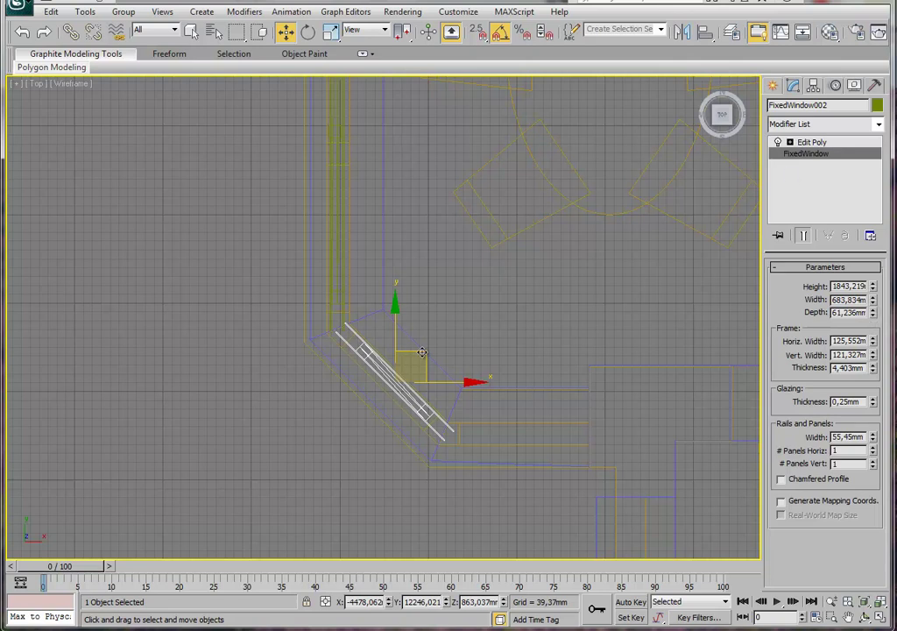
click(812, 143)
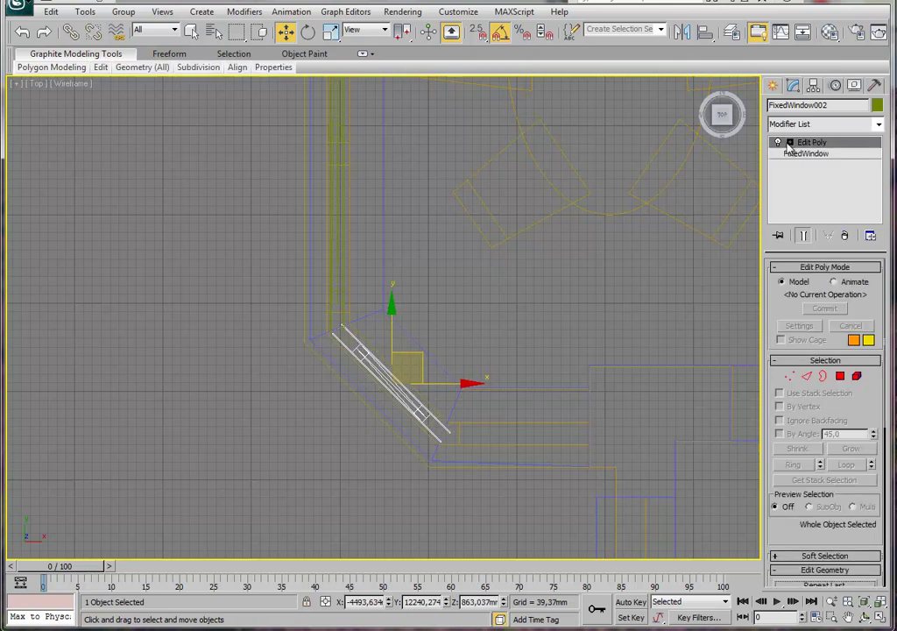
Shift-drag the diagonal window to the right to start a copy of it.
middle_drag(449, 378, 458, 332)
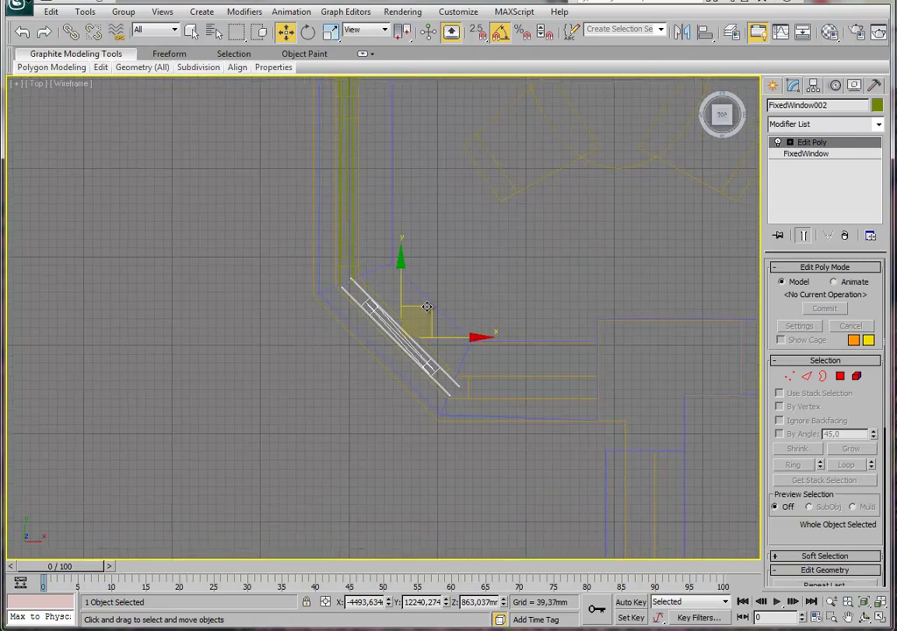
middle_drag(447, 303, 387, 298)
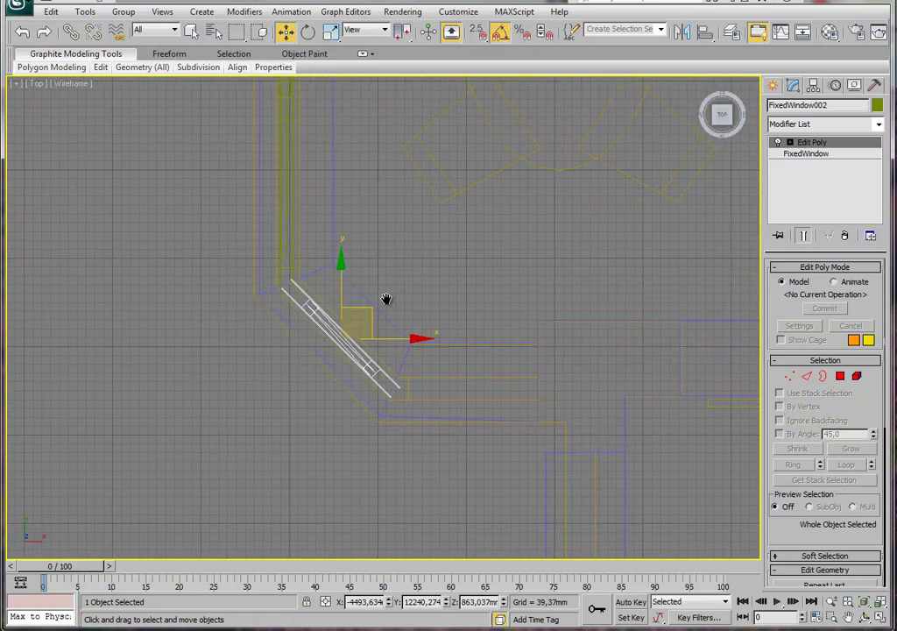
shift+drag(379, 311, 509, 322)
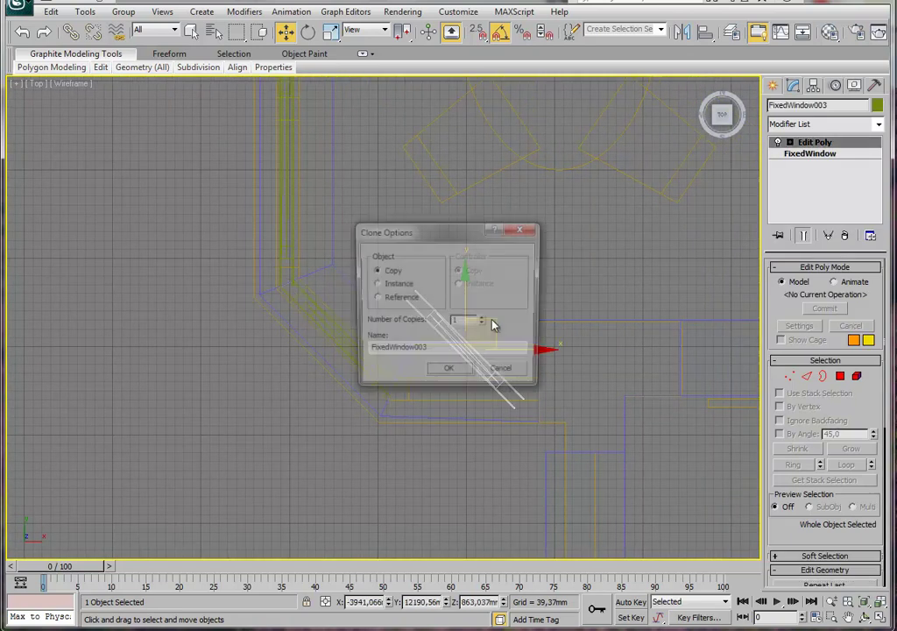
Create the copy FixedWindow003 and rotate it horizontal along the straight front wall.
click(460, 372)
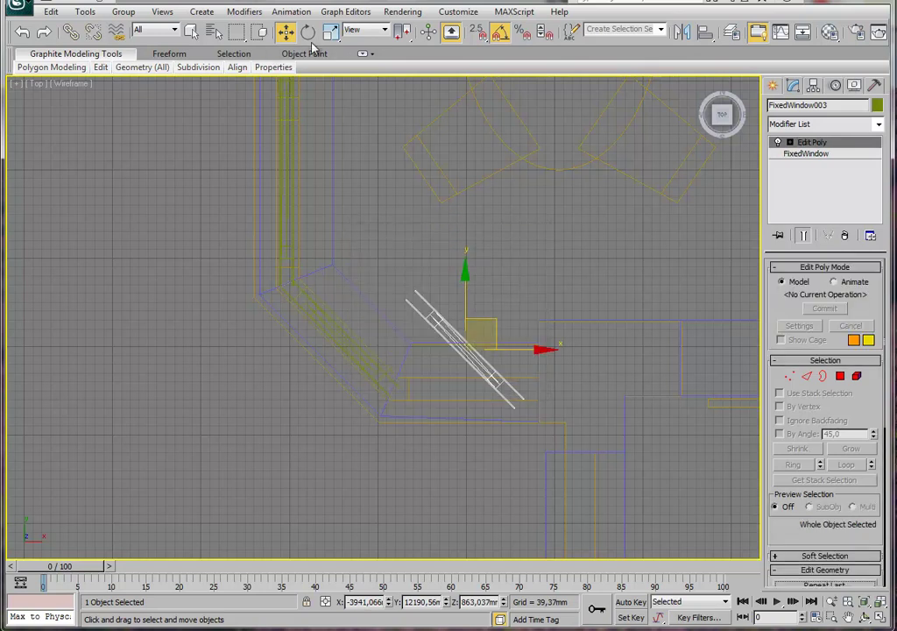
click(309, 32)
mouse_move(517, 312)
mouse_down()
mouse_move(495, 284)
mouse_move(492, 361)
mouse_up()
click(285, 32)
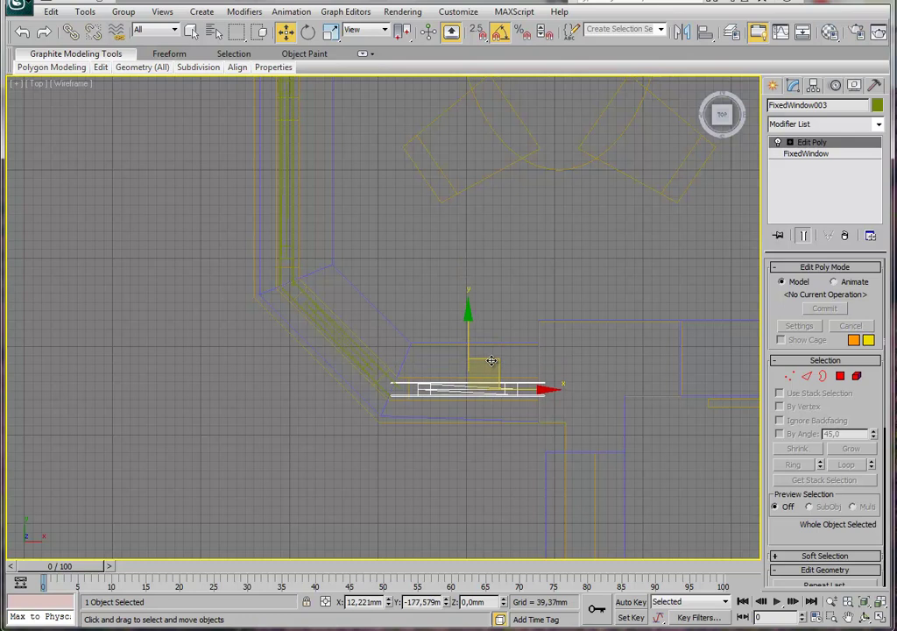
middle_drag(500, 296, 488, 409)
Select the diagonal and straight windows together and bring up the Mirror settings.
ctrl+click(342, 458)
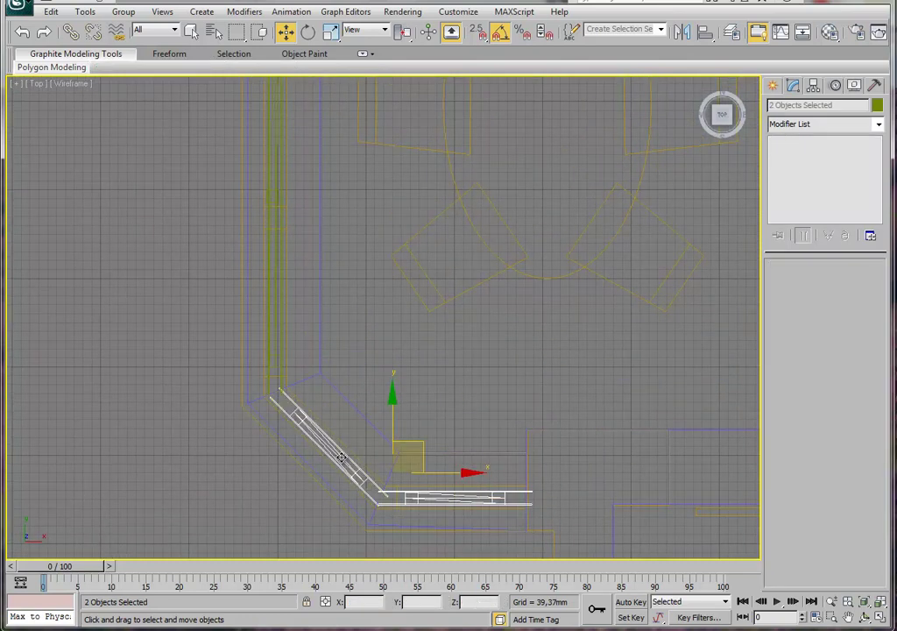
middle_drag(403, 387, 395, 430)
scroll(394, 431, down, 3)
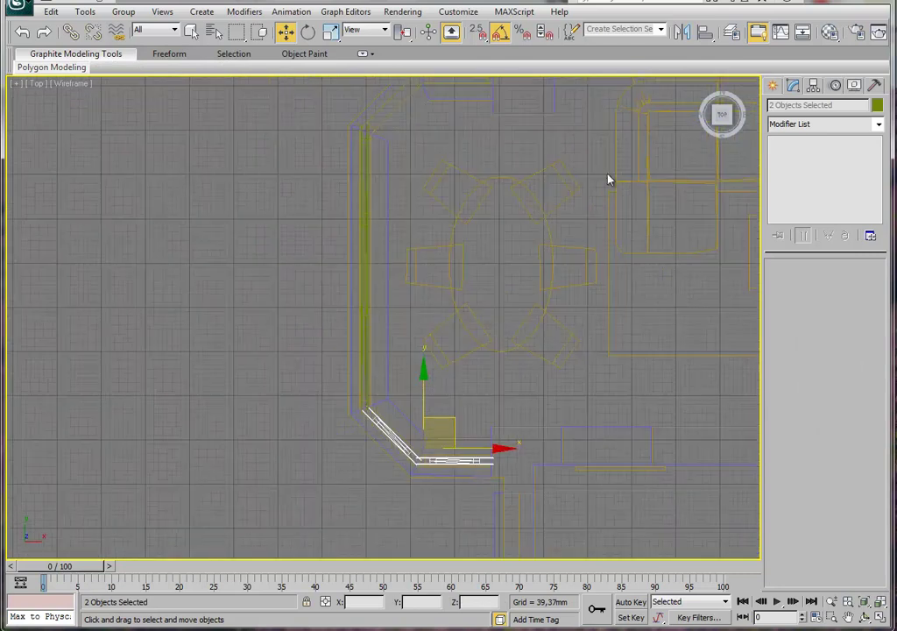
click(683, 35)
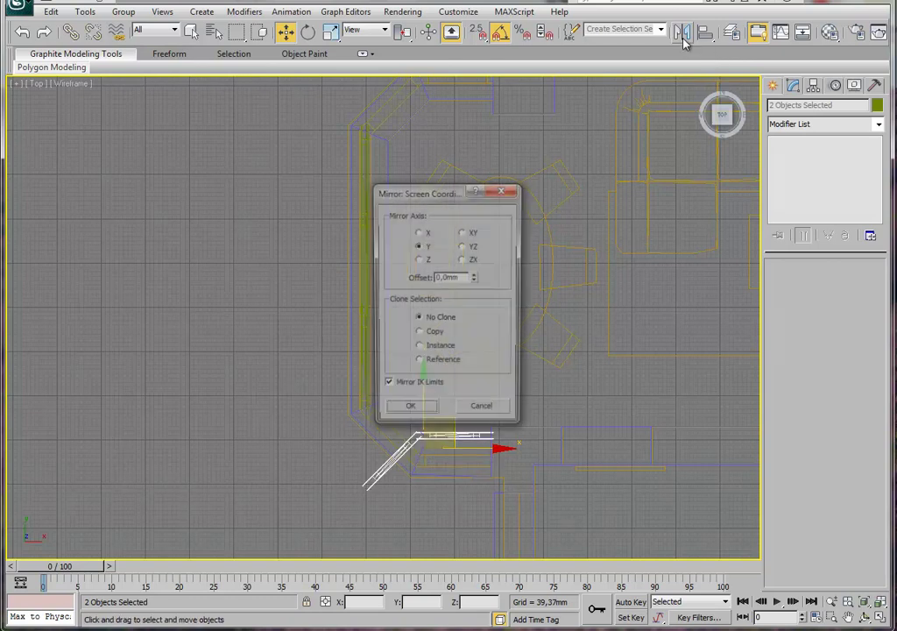
mouse_move(422, 195)
mouse_down()
mouse_move(692, 141)
mouse_move(619, 128)
mouse_up()
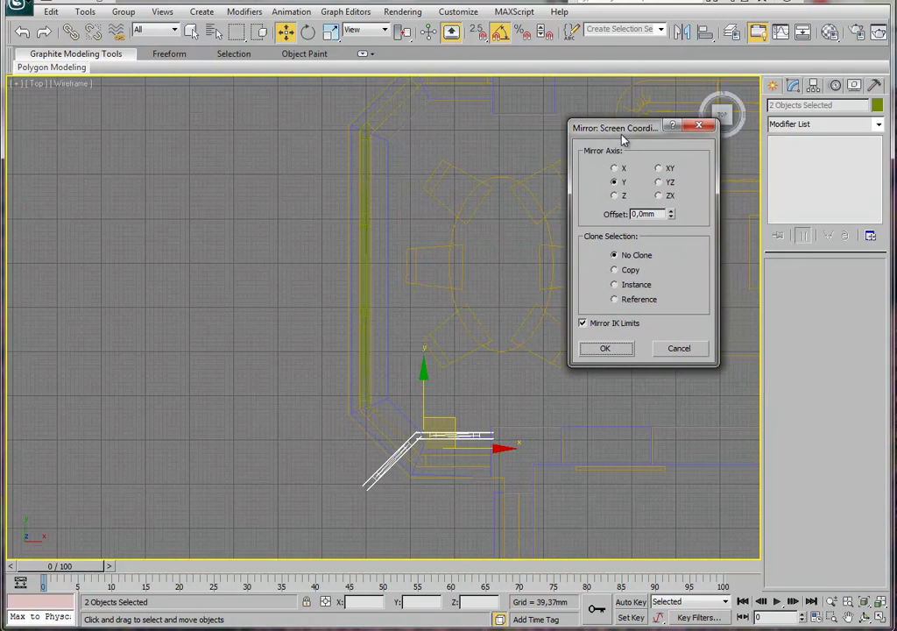
Mirror the pair on Y as a Copy and move it up to the bay's top corner.
click(614, 270)
click(614, 255)
click(615, 270)
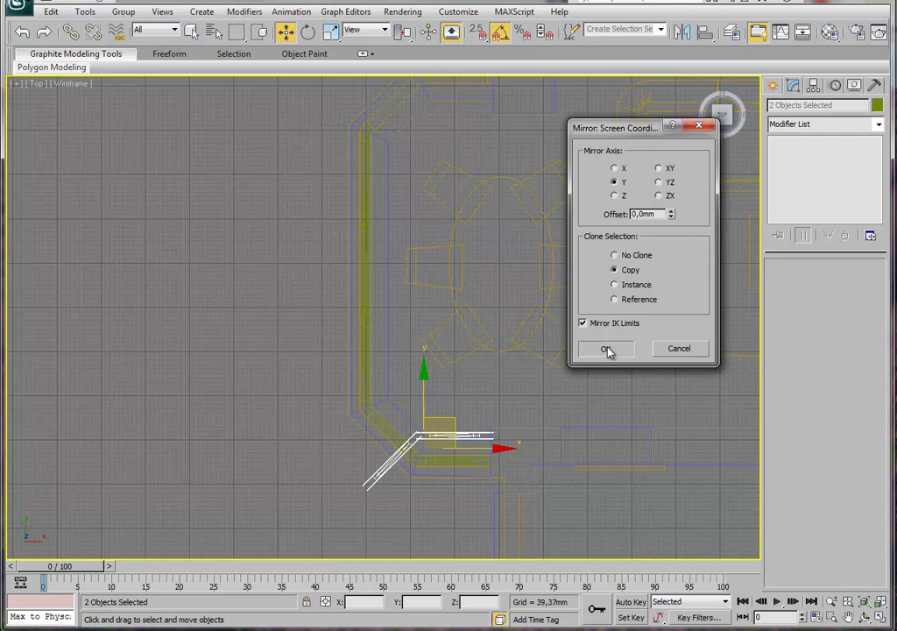
click(607, 349)
middle_drag(462, 358, 461, 410)
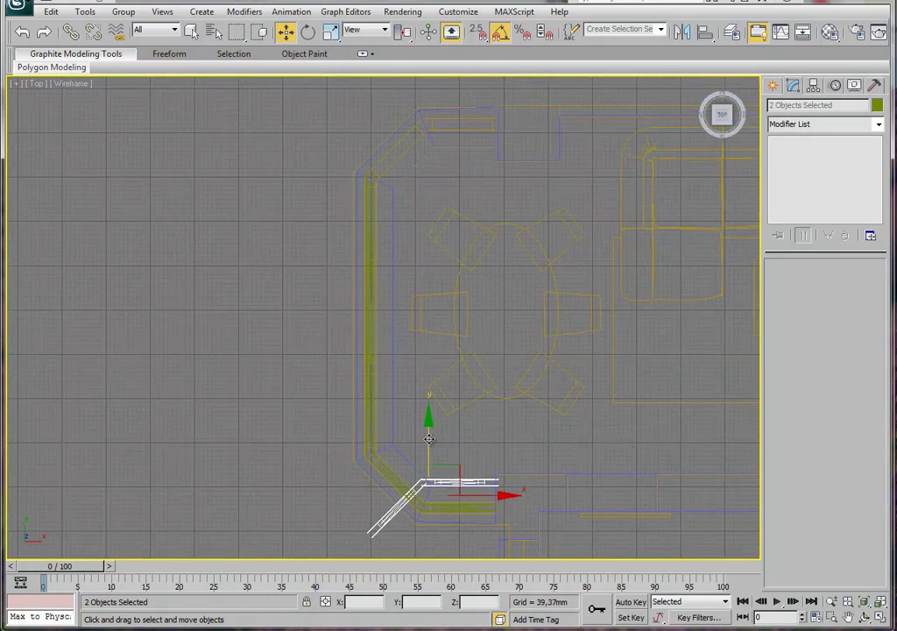
drag(430, 431, 428, 82)
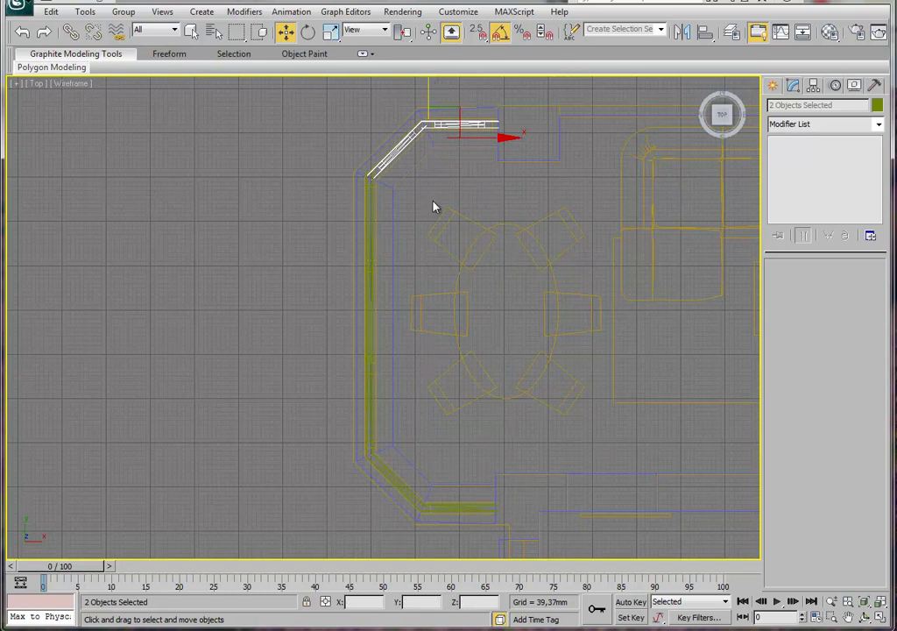
Maximize the Perspective view and orbit around to face the bay window's corner.
click(500, 180)
scroll(500, 180, down, 3)
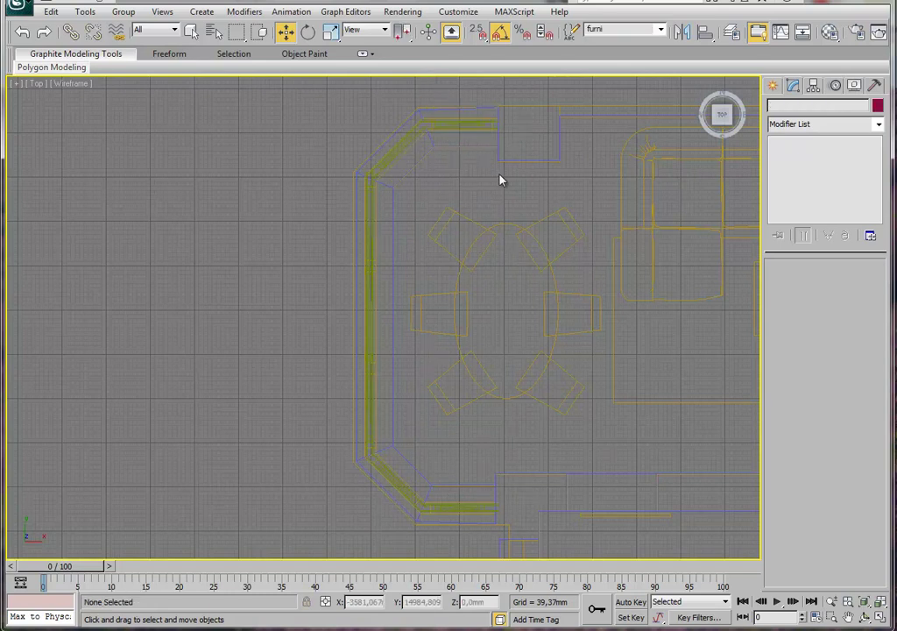
key(alt+w)
click(566, 396)
key(alt+w)
mouse_move(449, 285)
alt+middle_down()
mouse_move(441, 321)
mouse_move(470, 289)
mouse_move(285, 358)
mouse_move(482, 287)
mouse_move(461, 310)
mouse_move(523, 319)
mouse_move(513, 331)
alt+middle_up()
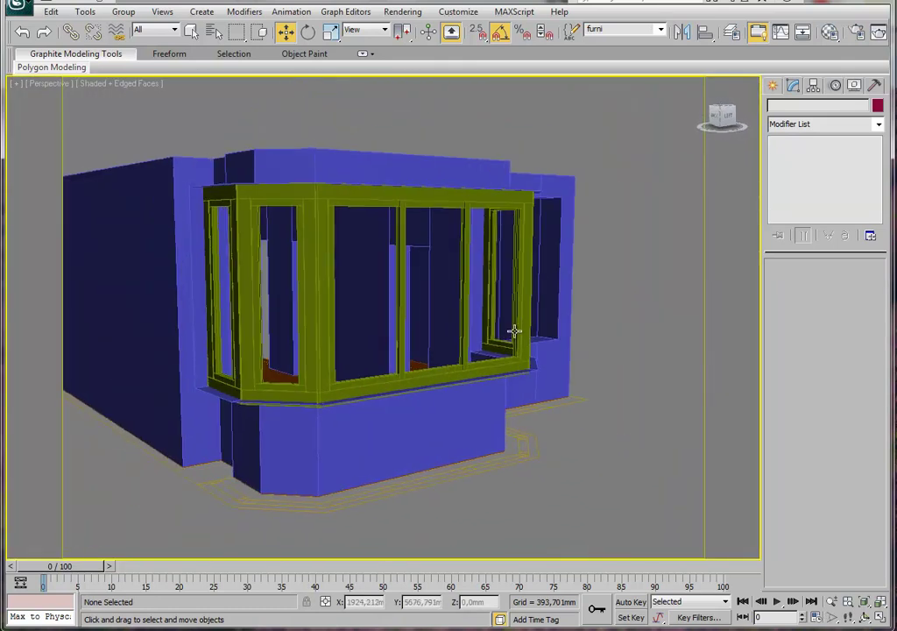
scroll(418, 342, up, 4)
mouse_move(418, 342)
alt+middle_down()
mouse_move(478, 341)
mouse_move(425, 343)
mouse_move(410, 335)
mouse_move(447, 342)
mouse_move(344, 271)
alt+middle_up()
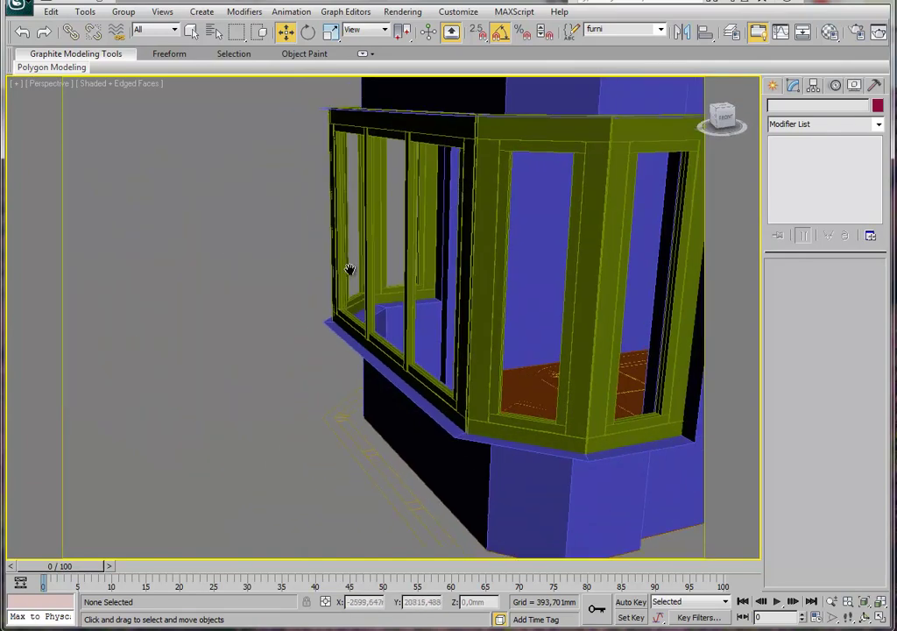
alt+middle_drag(467, 341, 395, 313)
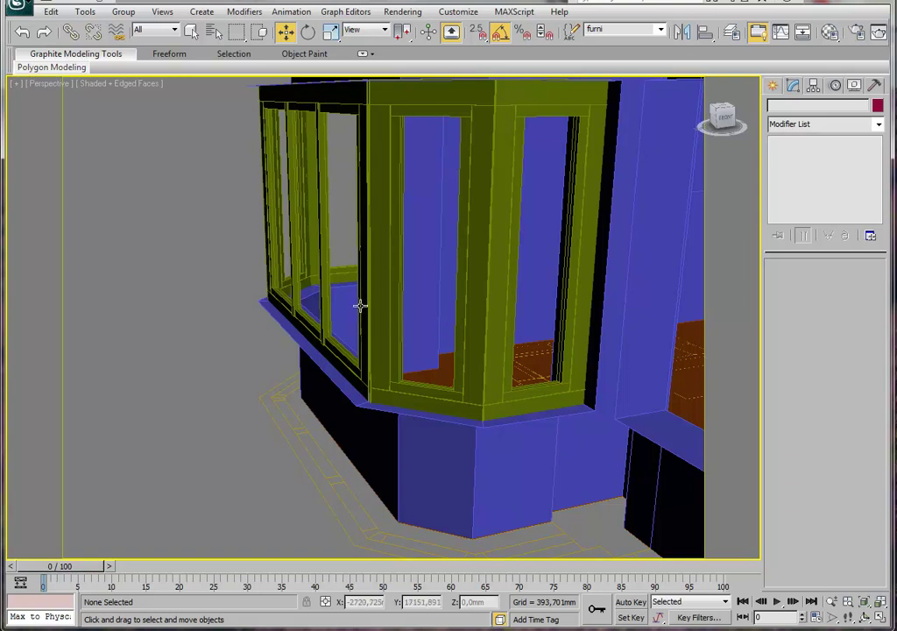
Select FixedWindow001 and isolate it, hiding everything else.
click(263, 251)
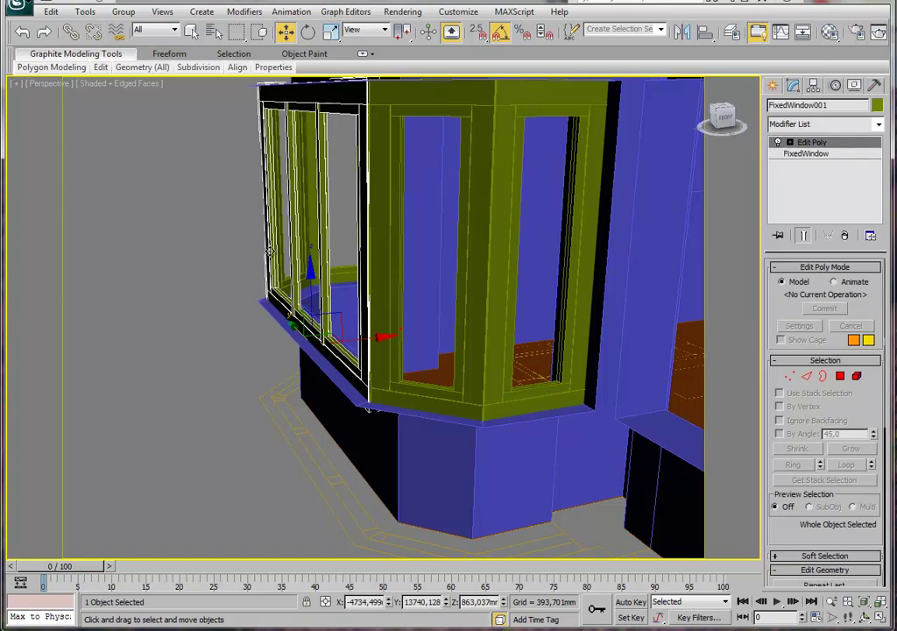
right_click(270, 251)
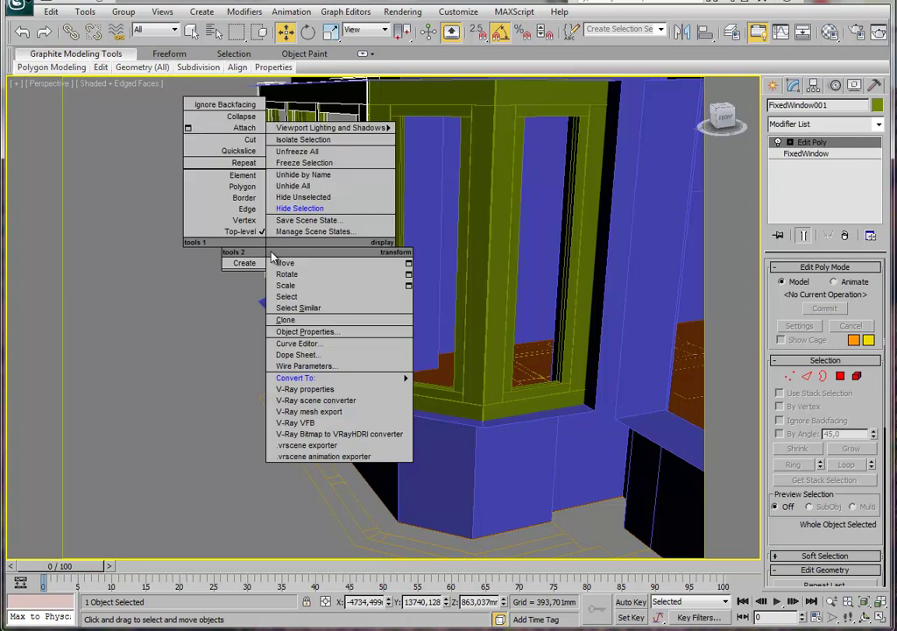
click(293, 197)
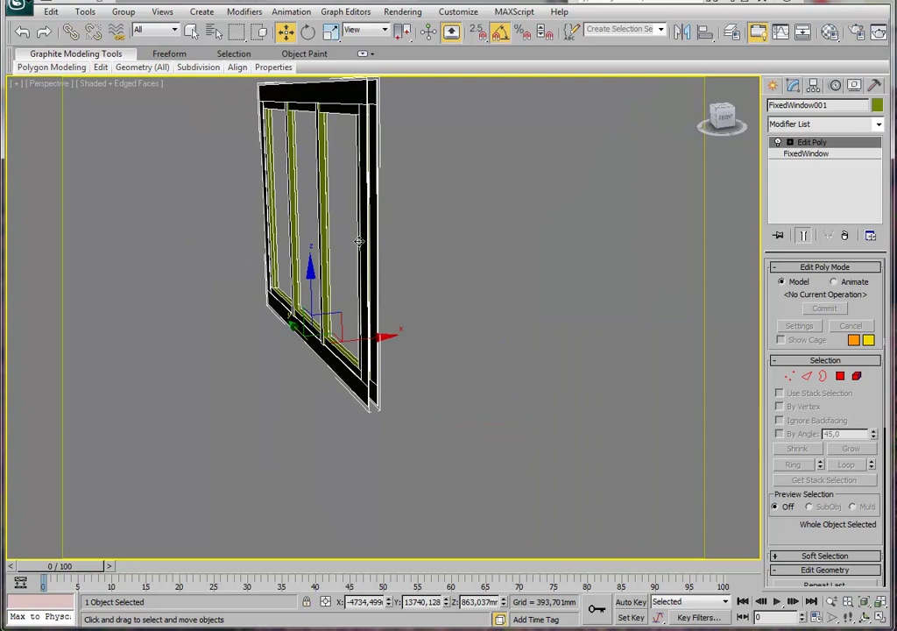
middle_drag(360, 241, 361, 267)
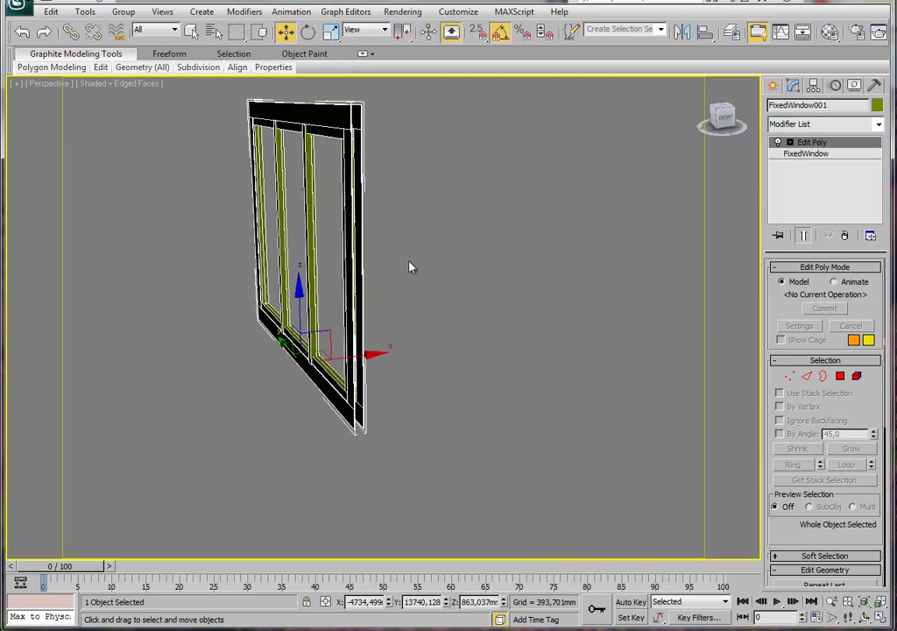
key(alt+q)
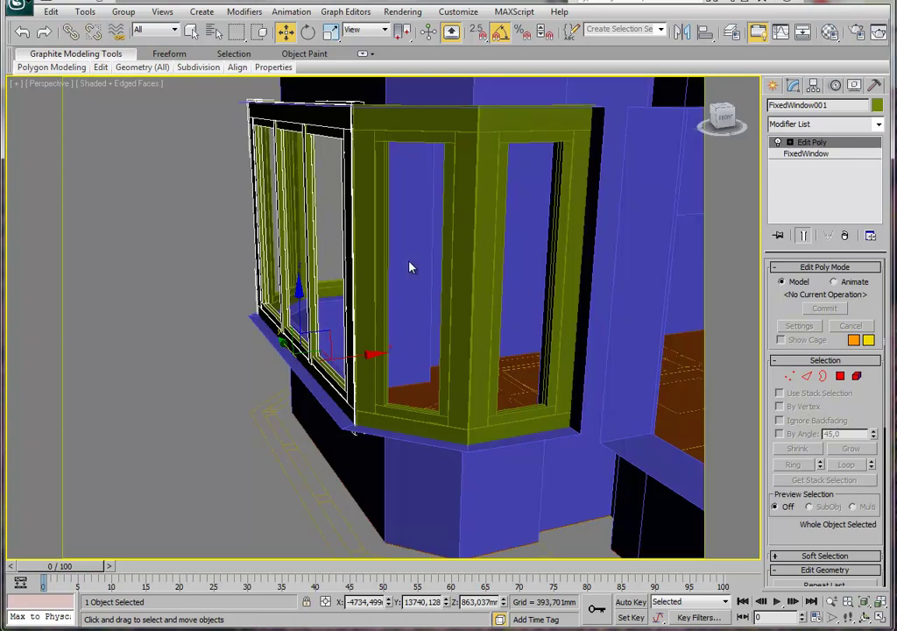
key(alt+q)
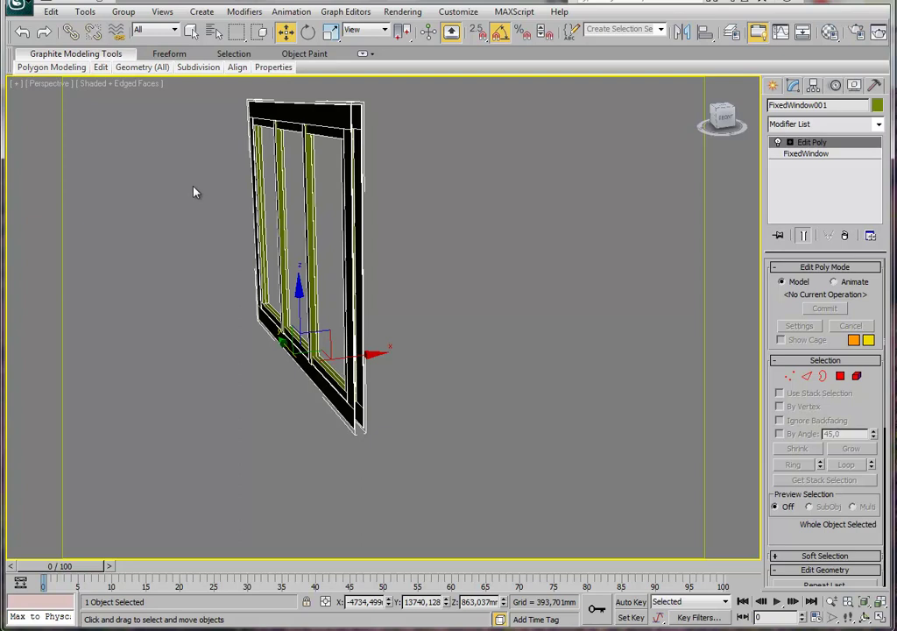
Frame the isolated window in the Front view and bring up spline shape creation.
key(alt+w)
key(alt+w)
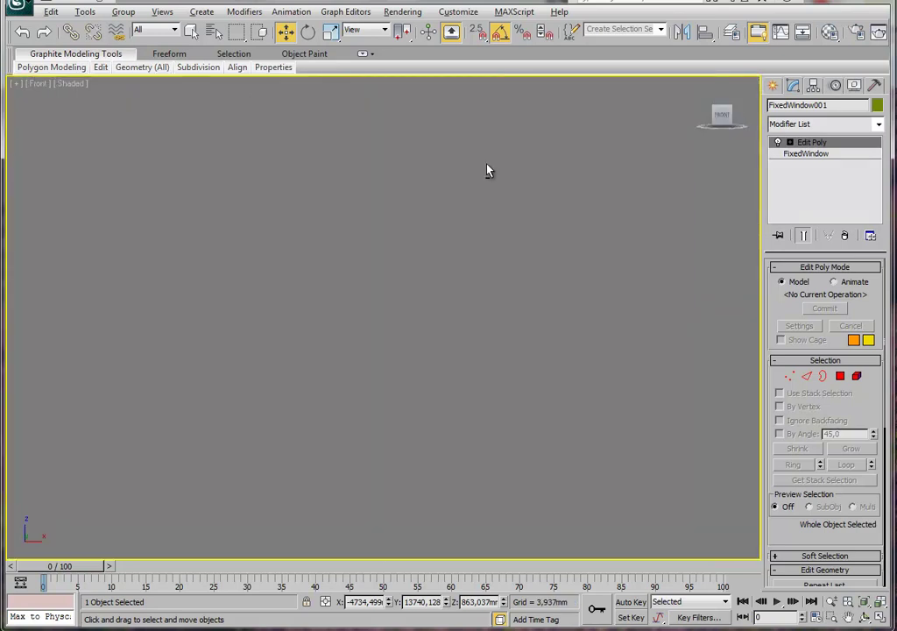
key(z)
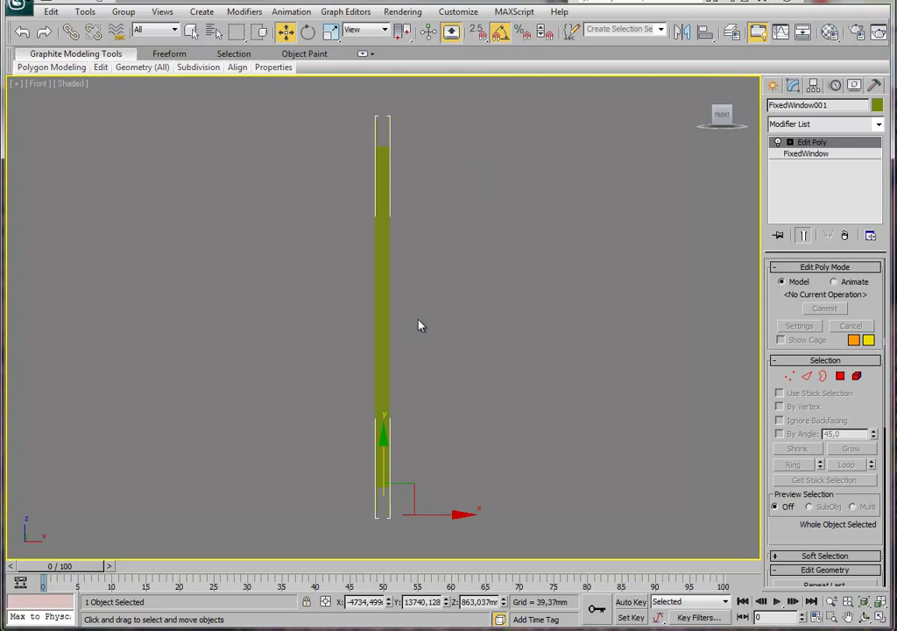
click(432, 287)
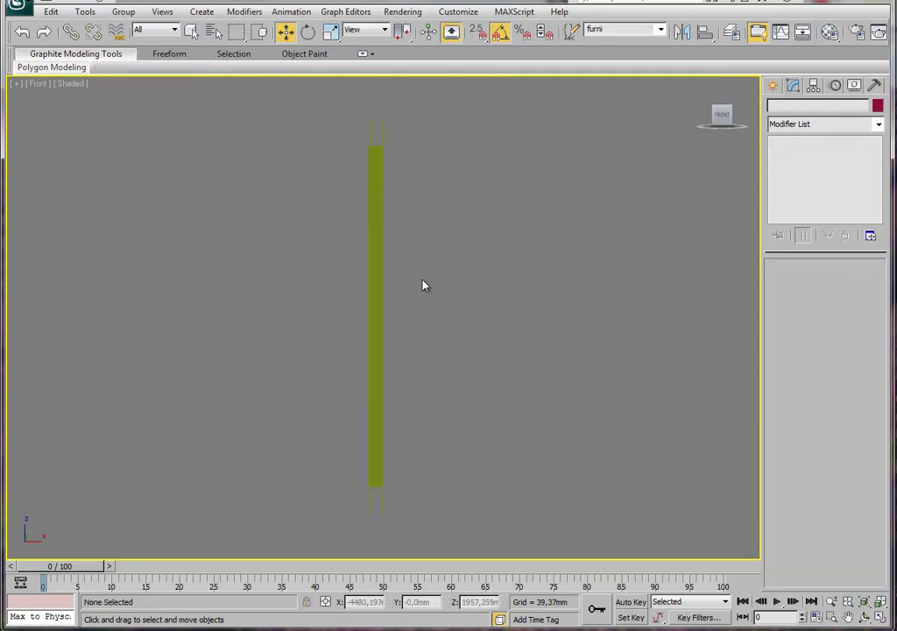
click(773, 86)
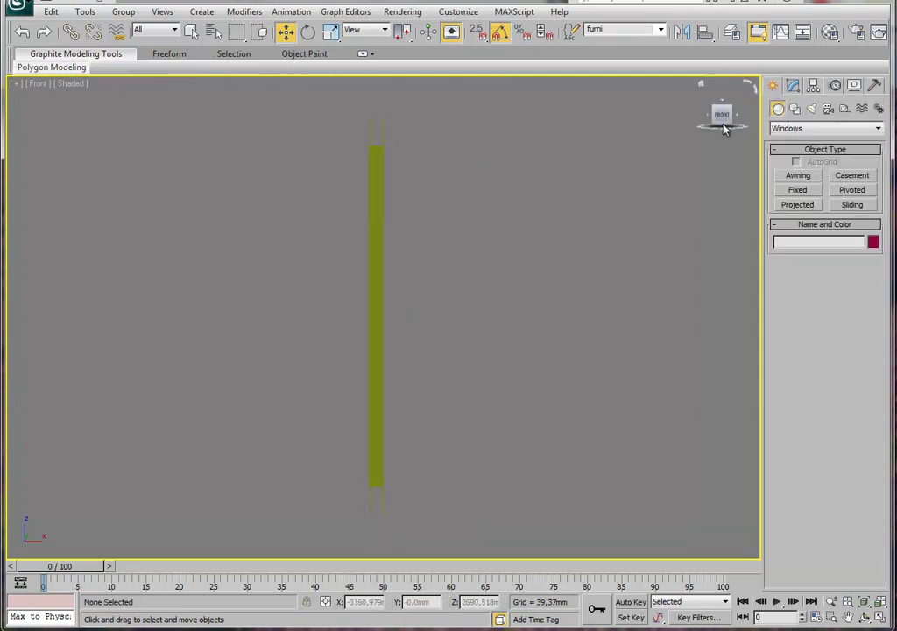
click(795, 110)
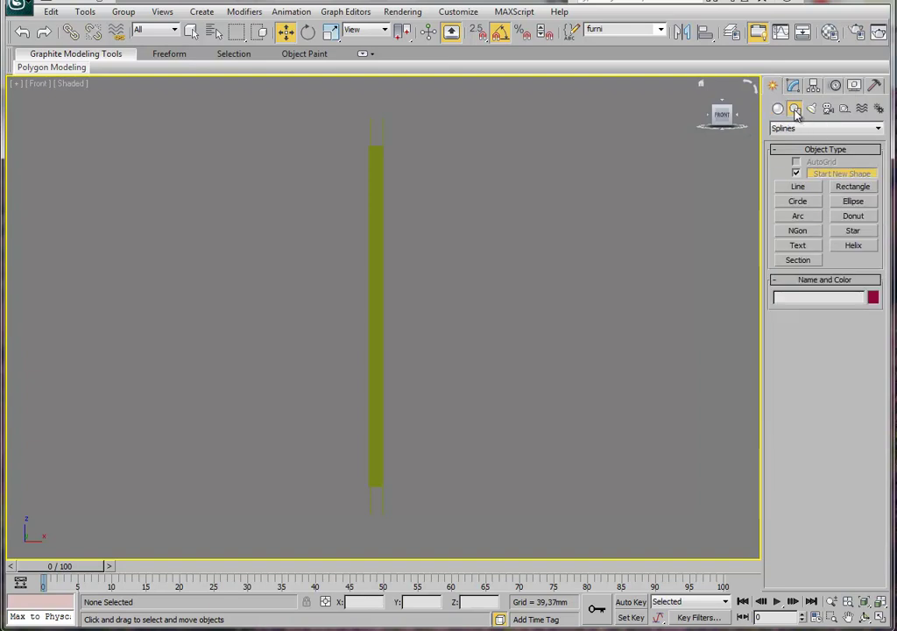
Draw Line001 in wireframe Front view as an inverted-L: short horizontal stroke turning downward.
click(798, 187)
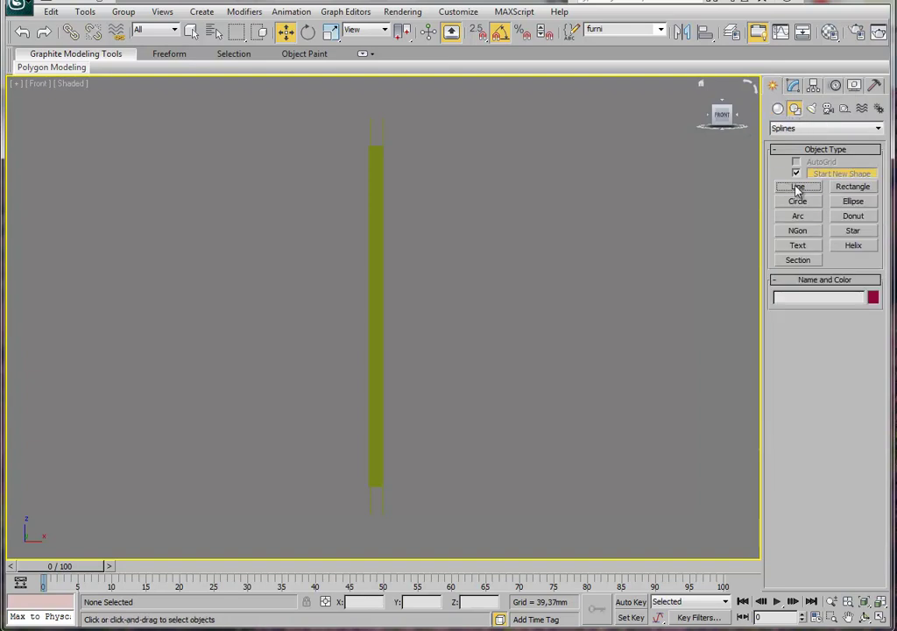
scroll(392, 297, up, 2)
scroll(392, 290, up, 4)
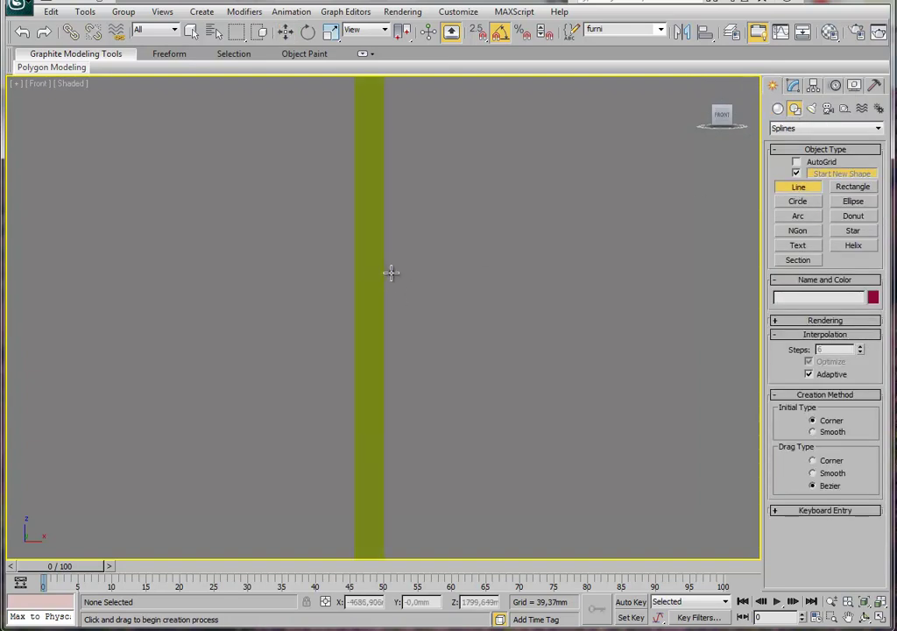
key(F3)
middle_drag(387, 266, 381, 246)
click(380, 250)
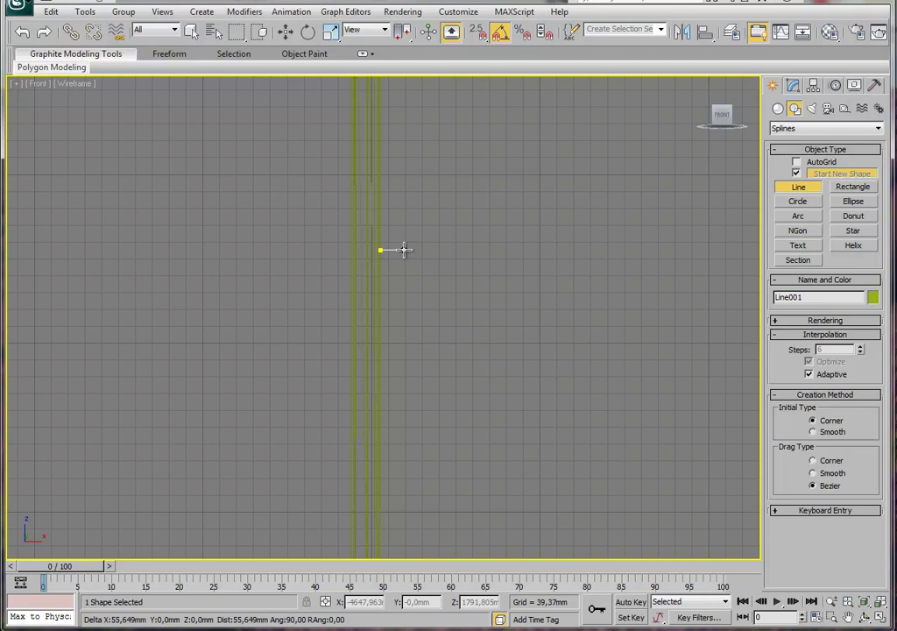
click(404, 250)
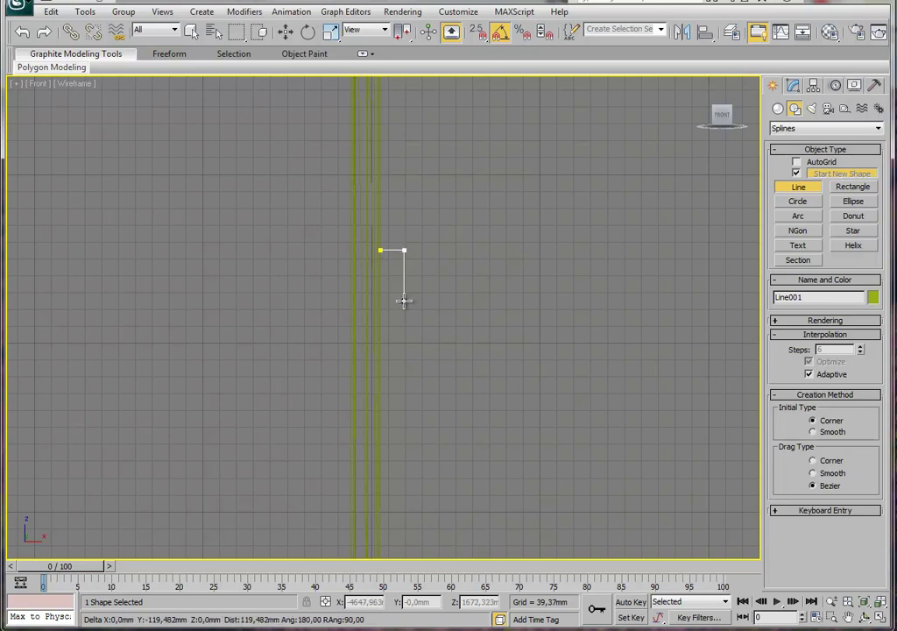
click(404, 322)
right_click(456, 302)
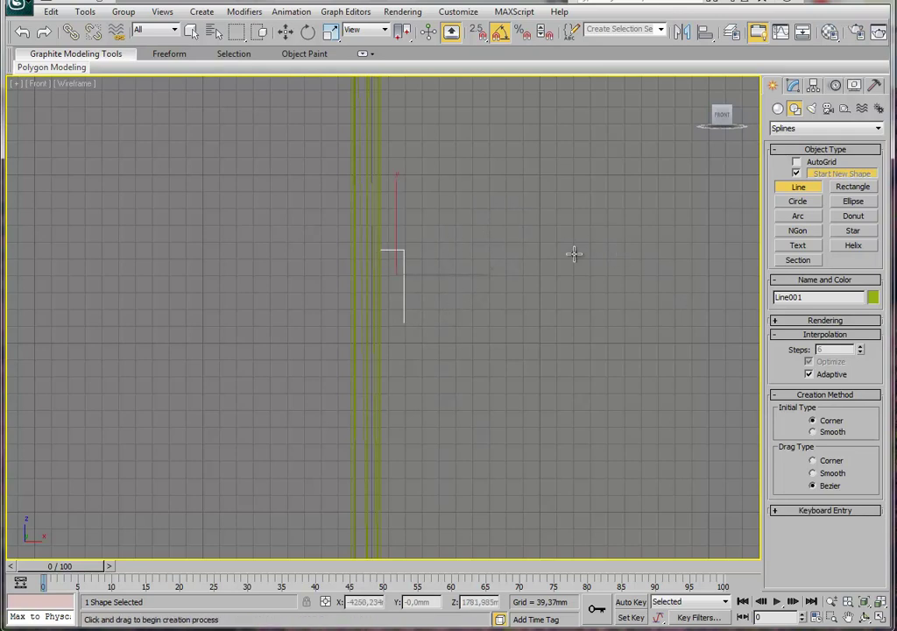
Render Line001 in viewport as a Rectangular bar, Length 21.269 mm, Width 31.1 mm.
click(779, 321)
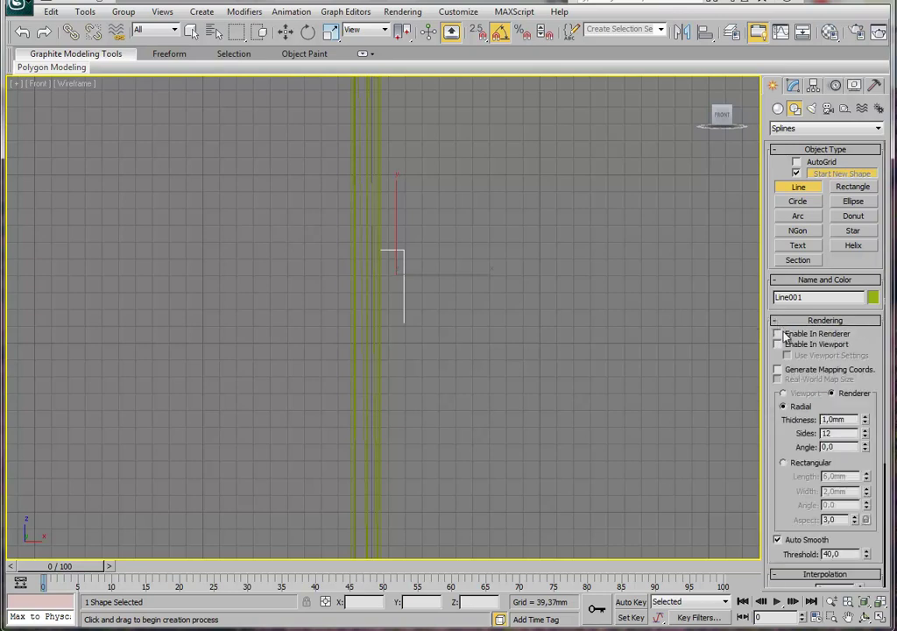
click(778, 334)
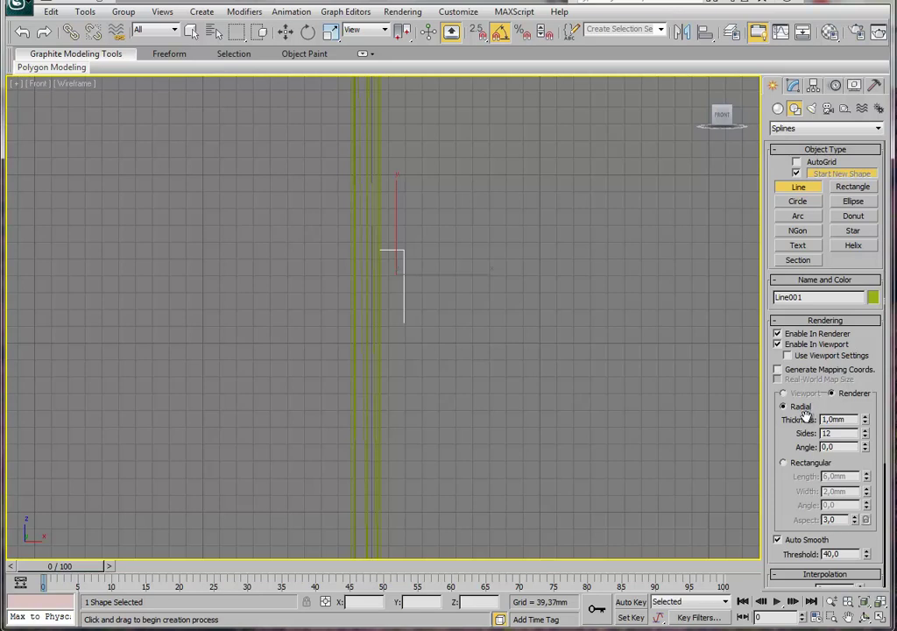
click(784, 462)
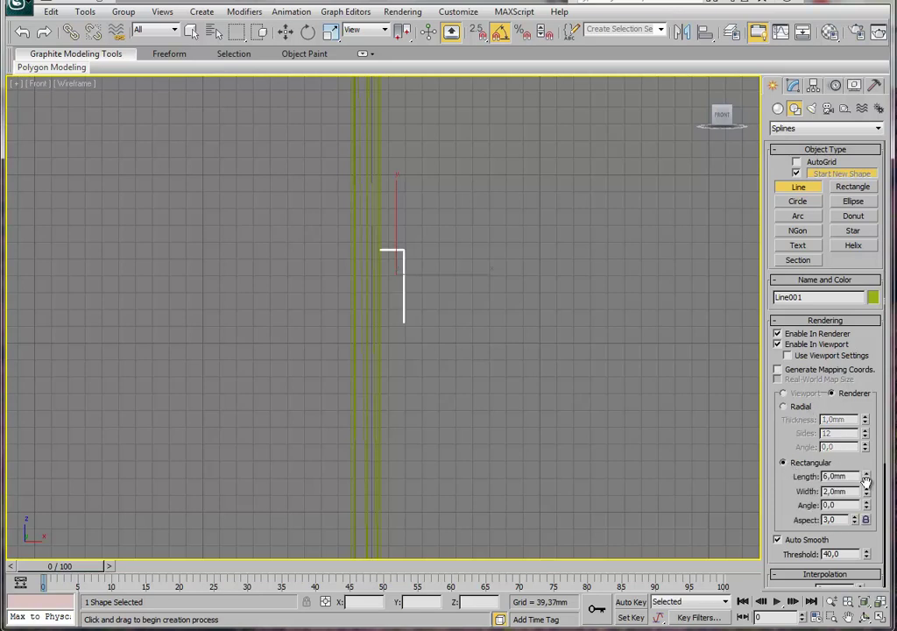
drag(867, 479, 866, 438)
mouse_move(867, 491)
mouse_down()
mouse_move(867, 456)
mouse_move(867, 517)
mouse_up()
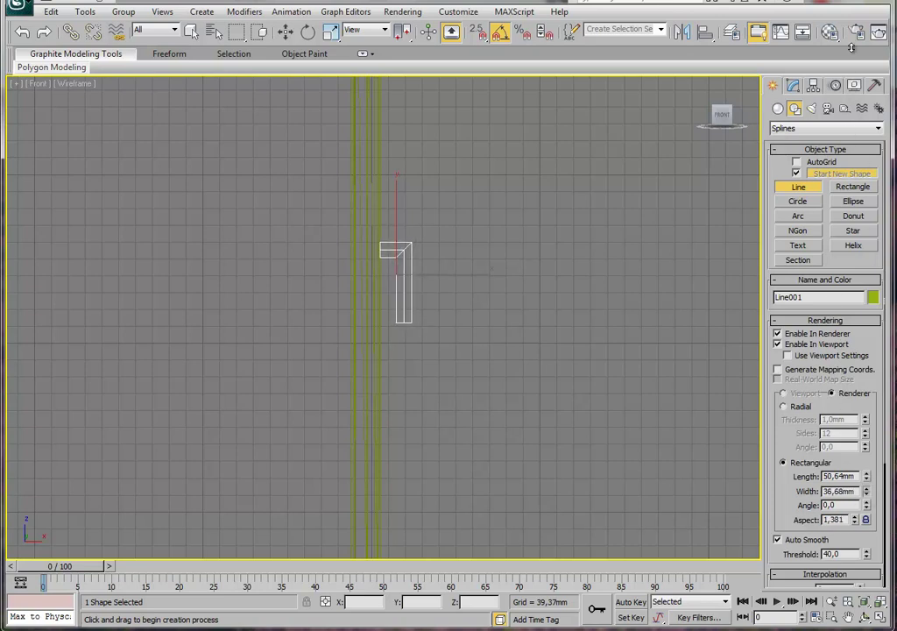
drag(821, 124, 825, 235)
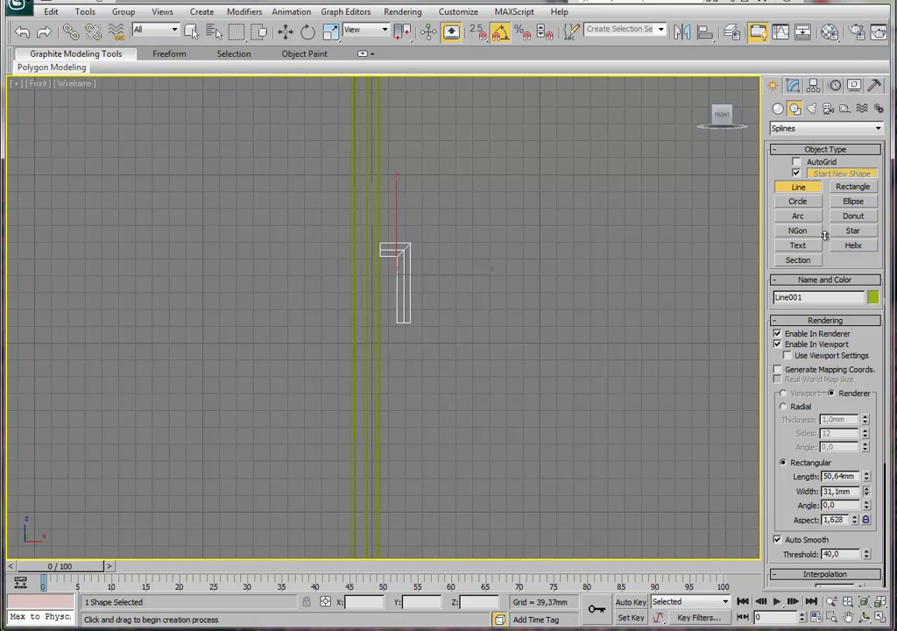
drag(866, 475, 867, 517)
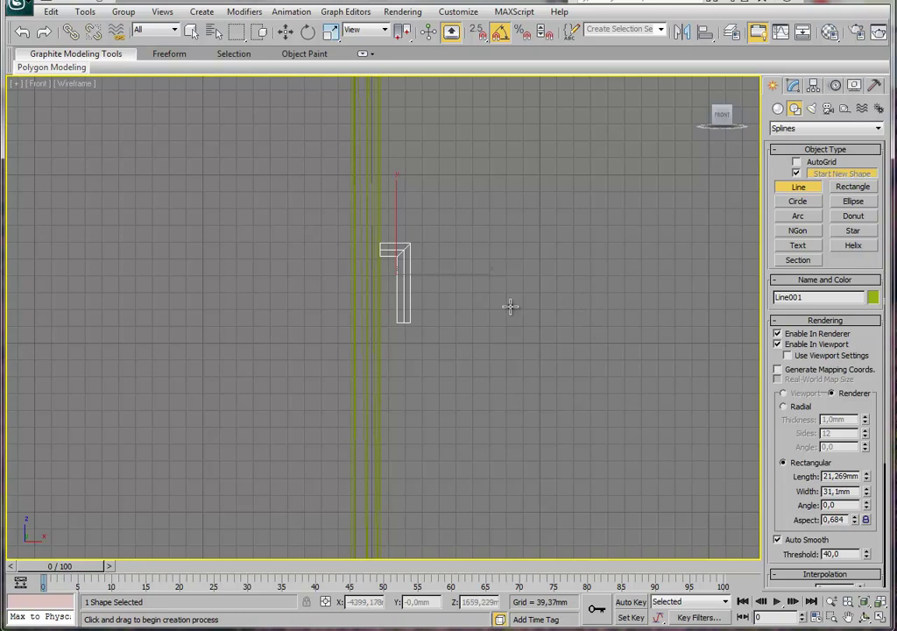
key(alt+w)
In the Top view, move the handle line up along Y to the window frame.
right_click(320, 234)
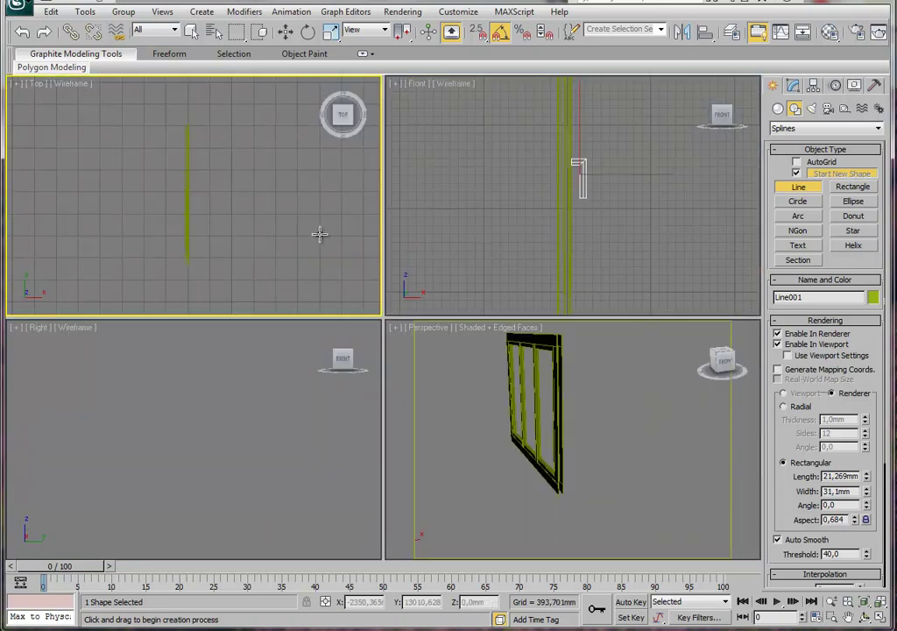
key(alt+w)
scroll(427, 257, down, 1)
scroll(449, 244, down, 2)
scroll(454, 240, down, 2)
scroll(454, 241, up, 2)
middle_drag(456, 271, 416, 380)
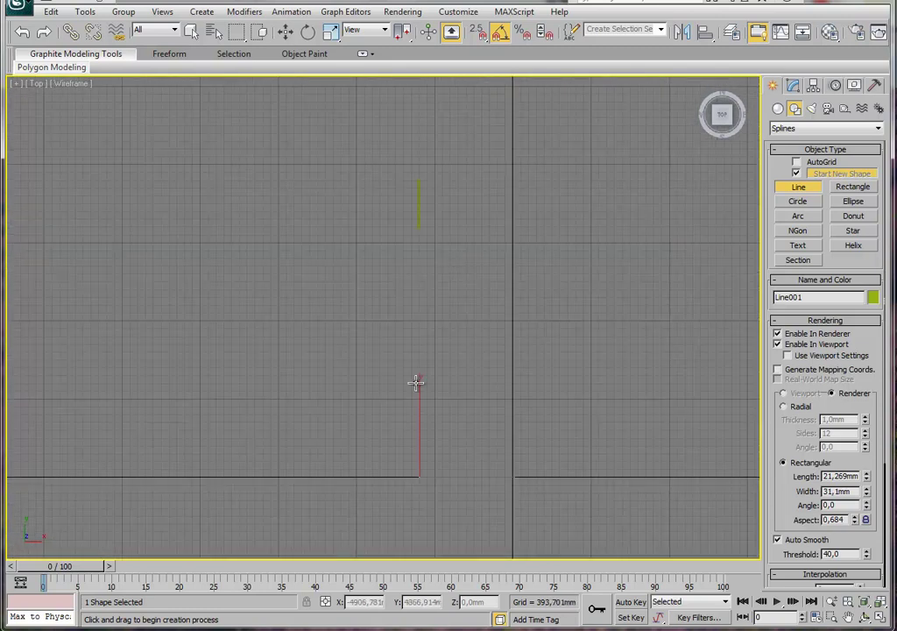
click(285, 31)
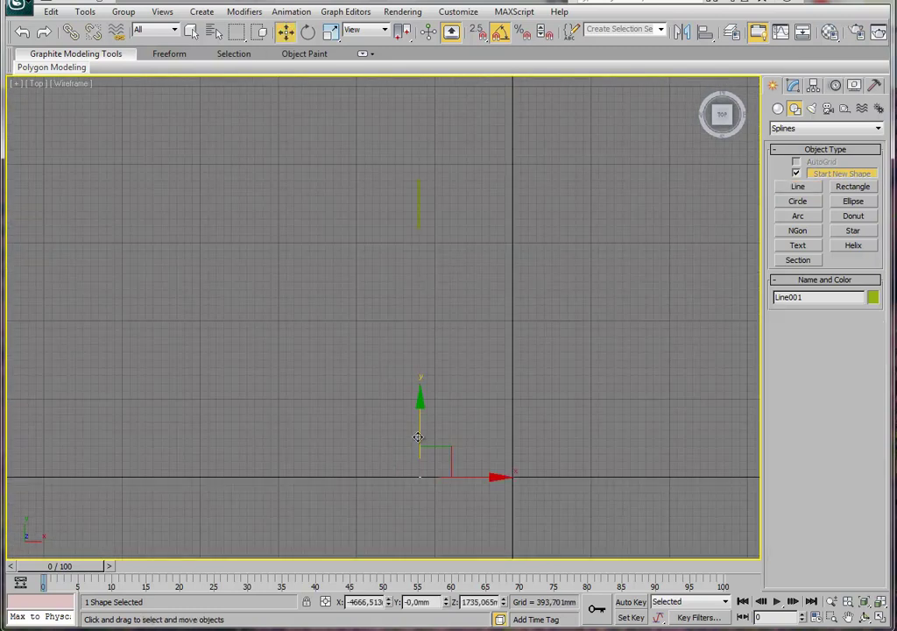
drag(418, 437, 441, 165)
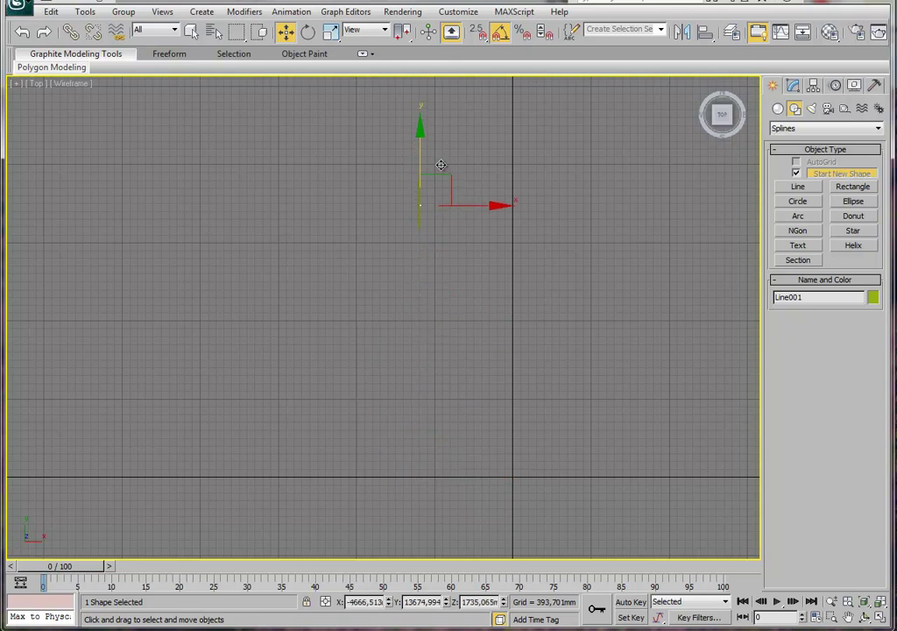
scroll(526, 280, up, 3)
scroll(489, 276, up, 2)
scroll(508, 269, up, 2)
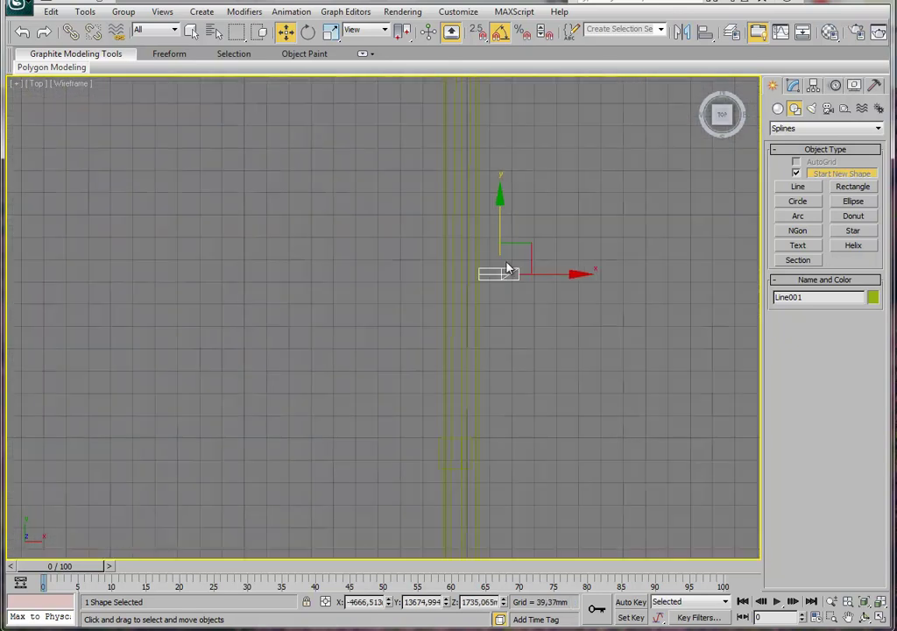
key(alt+w)
In Perspective, nudge the handle against the mullion at X -4666,513, Y 13351,645, Z 1735,065.
right_click(535, 367)
key(alt+w)
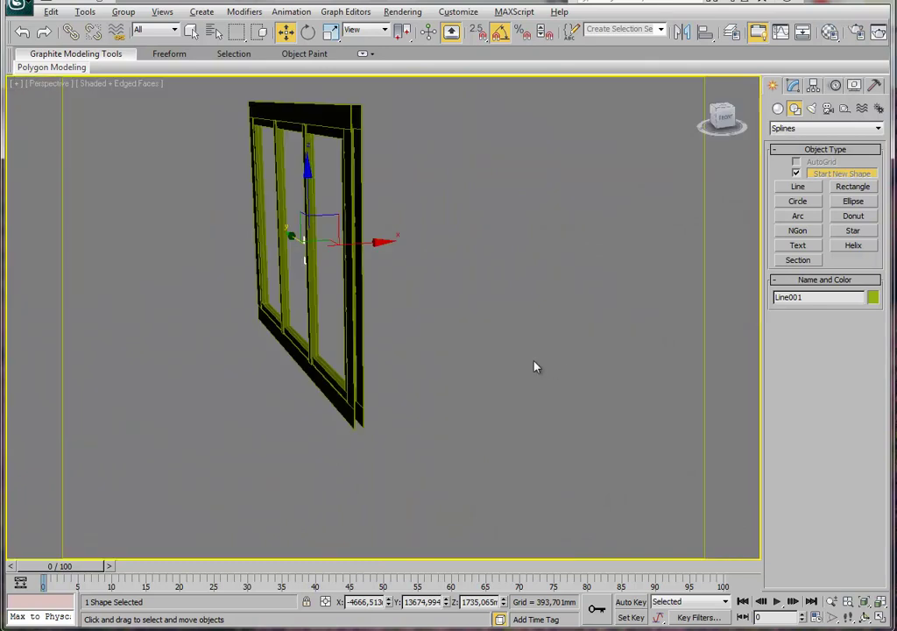
key(z)
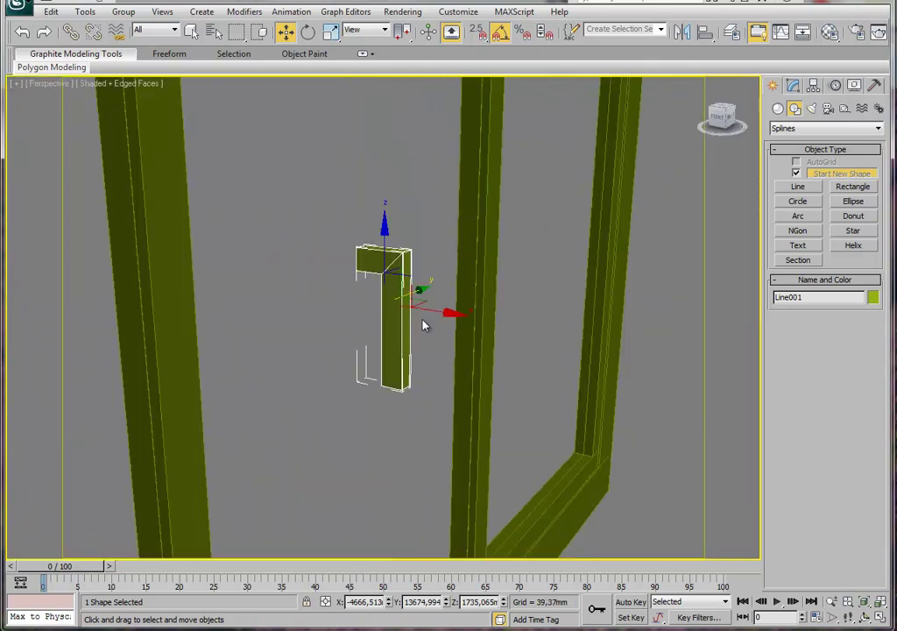
alt+middle_drag(419, 323, 412, 326)
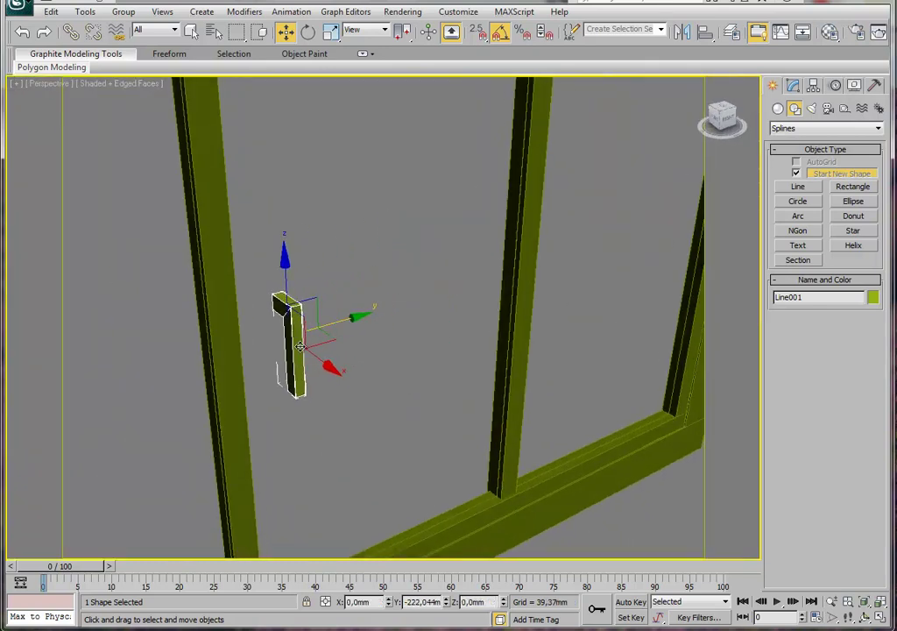
drag(421, 319, 279, 354)
mouse_move(278, 354)
alt+middle_down()
mouse_move(337, 346)
mouse_move(373, 261)
alt+middle_up()
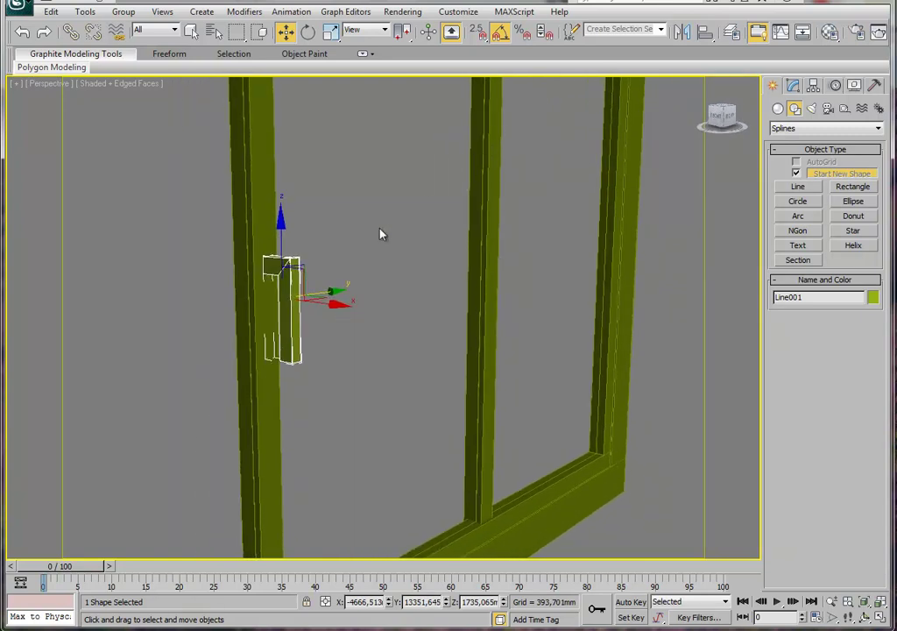
scroll(380, 210, up, 2)
scroll(374, 211, up, 2)
scroll(373, 220, up, 2)
scroll(332, 220, up, 2)
mouse_move(333, 220)
middle_down()
mouse_move(420, 268)
mouse_move(391, 230)
middle_up()
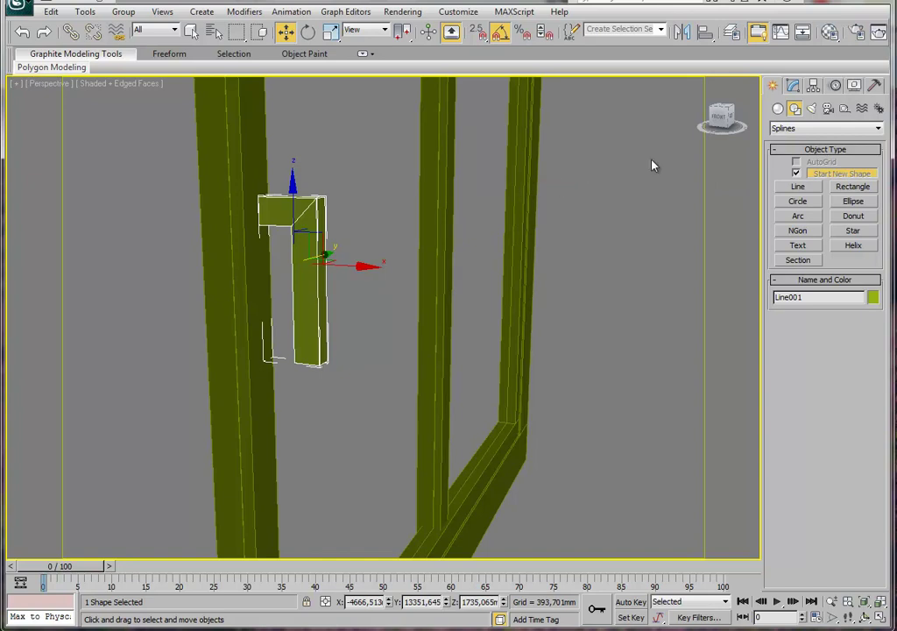
Convert the handle bar to Editable Poly and select all its edges in Edge mode.
right_click(317, 252)
mouse_move(343, 378)
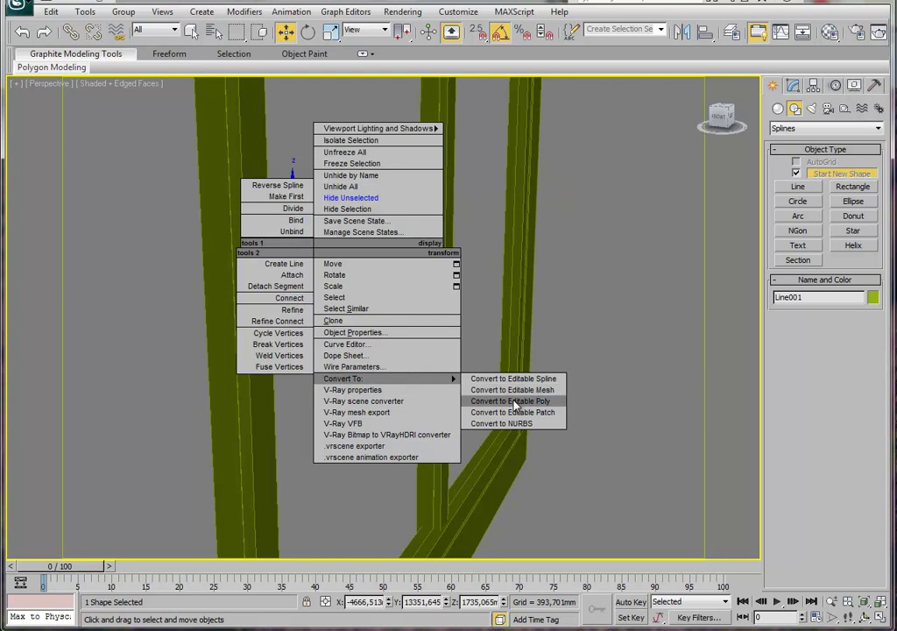
click(515, 401)
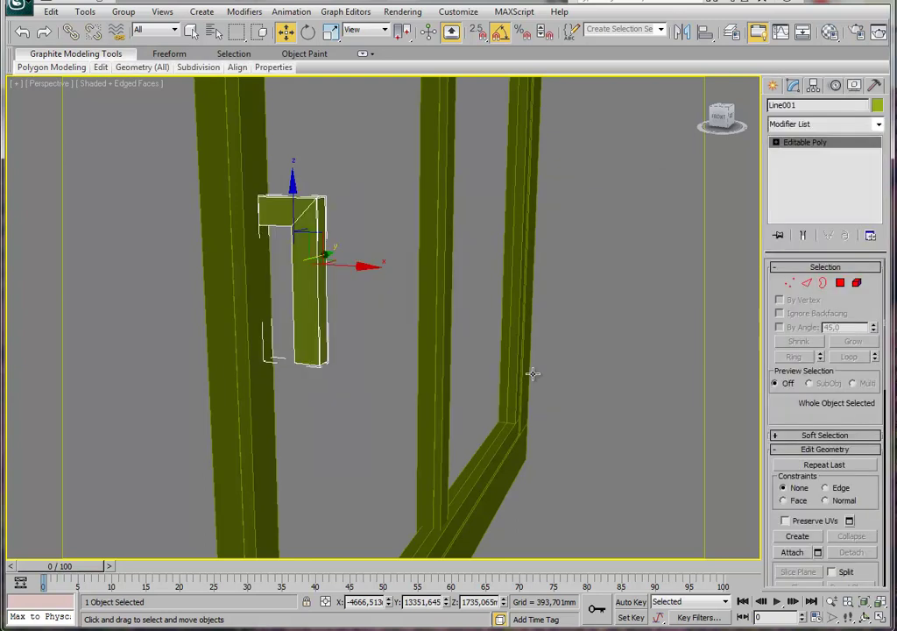
click(807, 284)
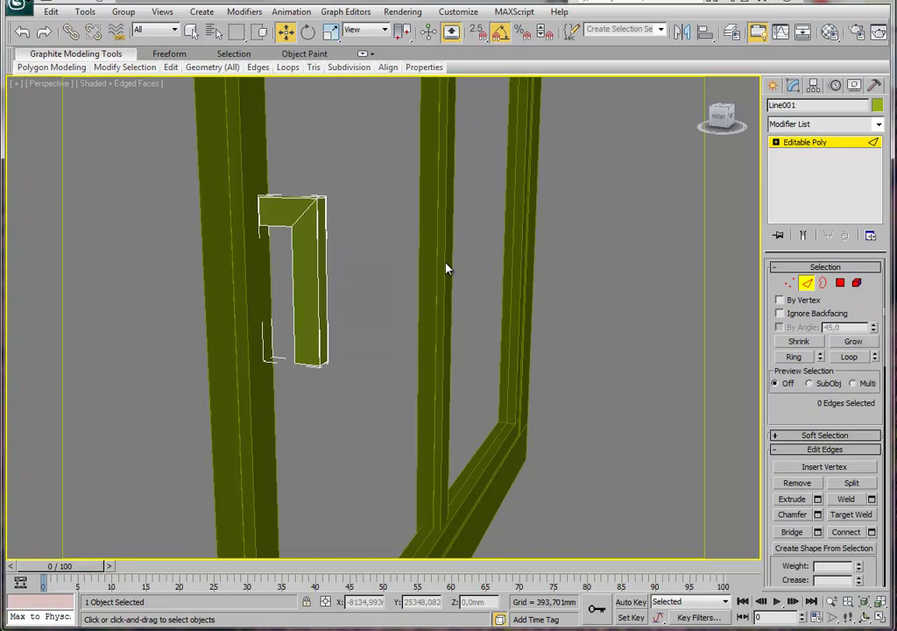
key(ctrl+a)
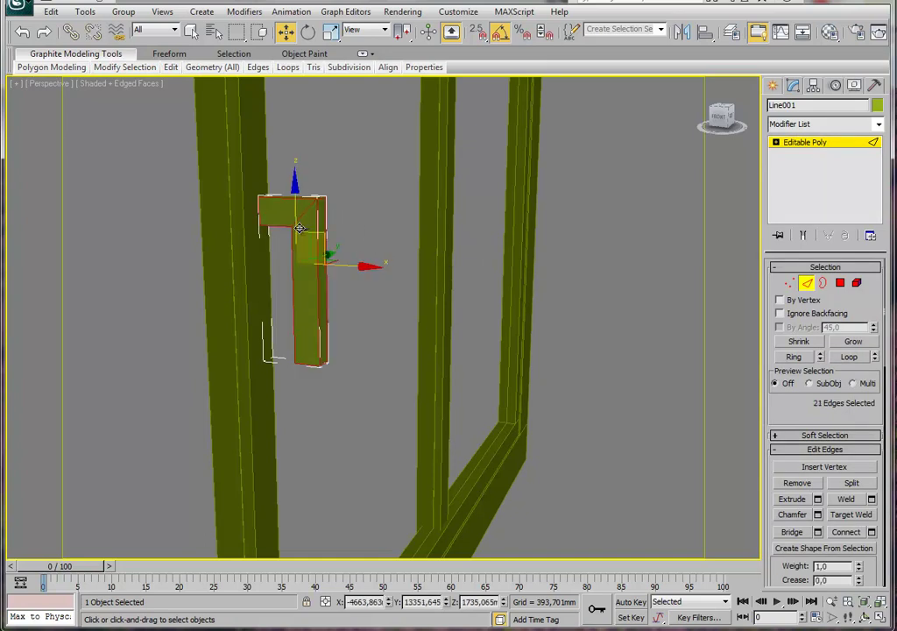
Check the edge selection in wireframe, keeping all 21 edges selected, and orbit to the side.
key(F3)
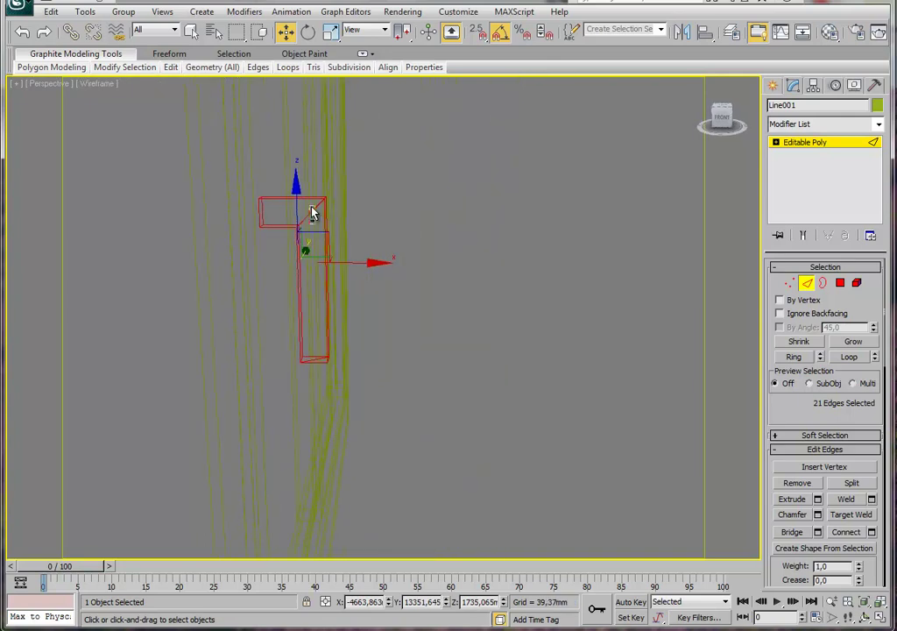
alt+click(312, 213)
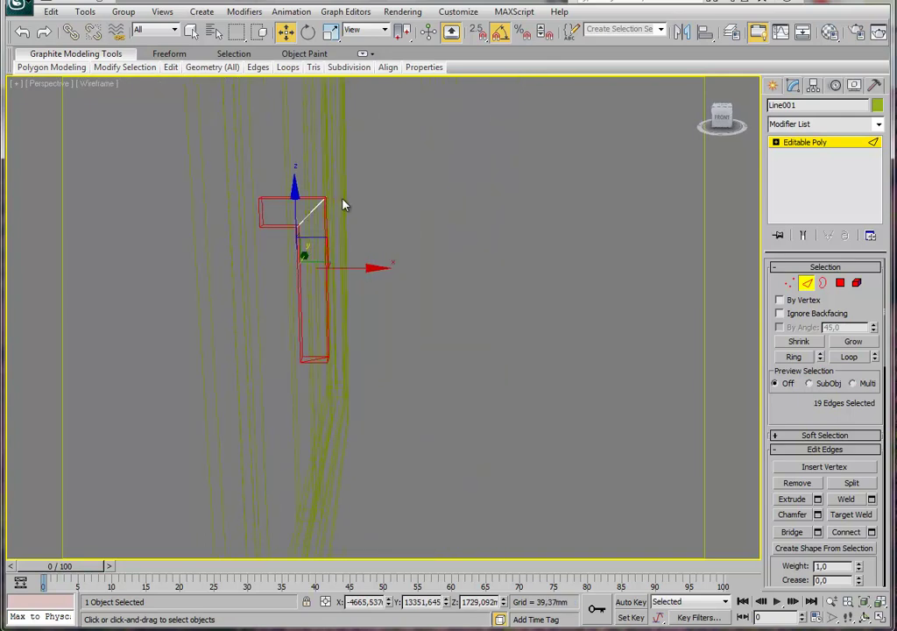
key(ctrl+z)
key(F3)
alt+middle_drag(400, 226, 347, 230)
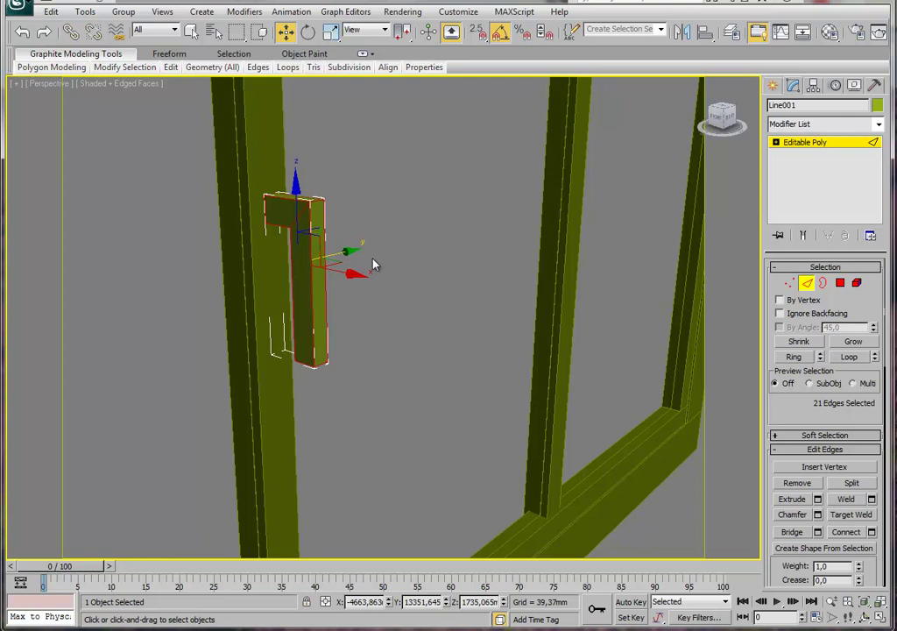
Chamfer the handle edges by 7,945 mm with 7 segments, then exit Edge mode and deselect.
click(819, 517)
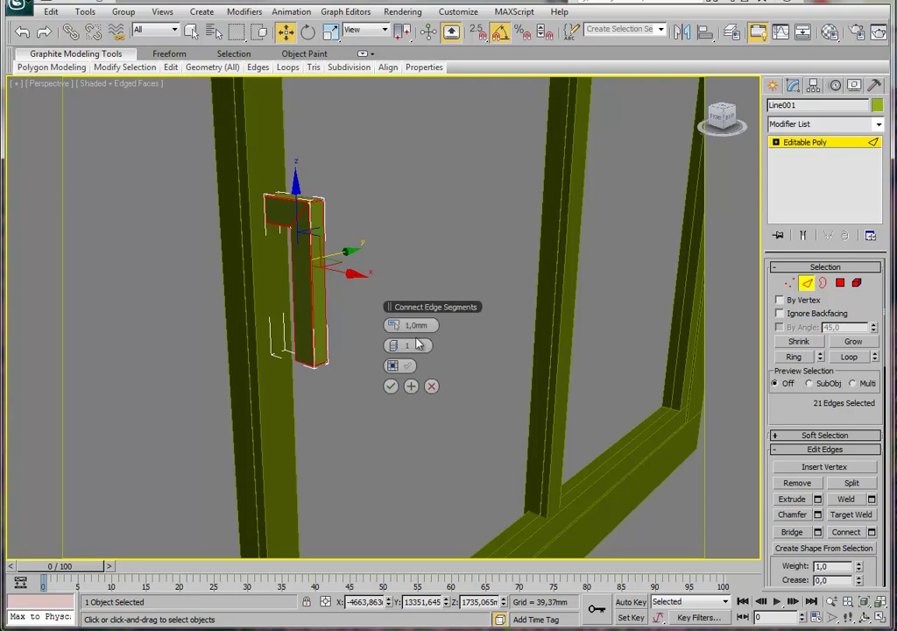
mouse_move(393, 348)
mouse_down()
mouse_move(405, 347)
mouse_move(413, 303)
mouse_up()
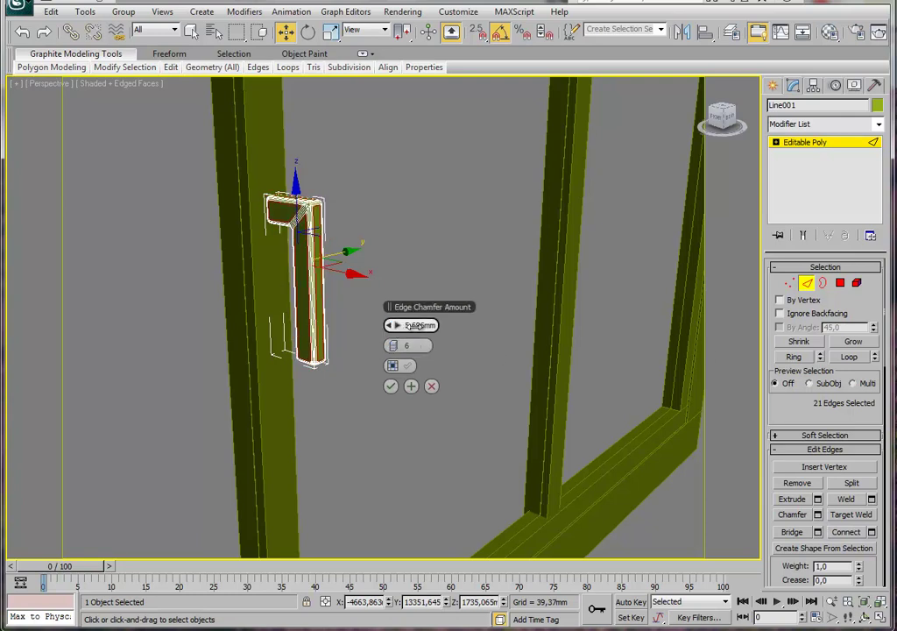
mouse_move(366, 304)
middle_down()
mouse_move(348, 296)
mouse_move(363, 337)
middle_up()
scroll(348, 296, up, 4)
mouse_move(396, 328)
mouse_down()
mouse_move(397, 317)
mouse_move(390, 349)
mouse_move(409, 325)
mouse_move(392, 335)
mouse_up()
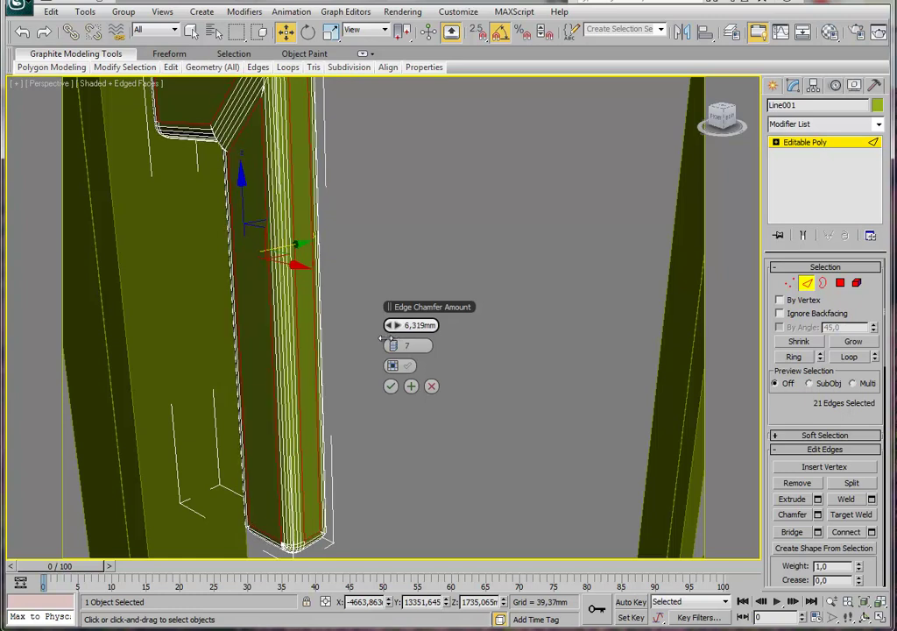
drag(392, 336, 305, 342)
scroll(305, 342, down, 2)
scroll(284, 346, down, 4)
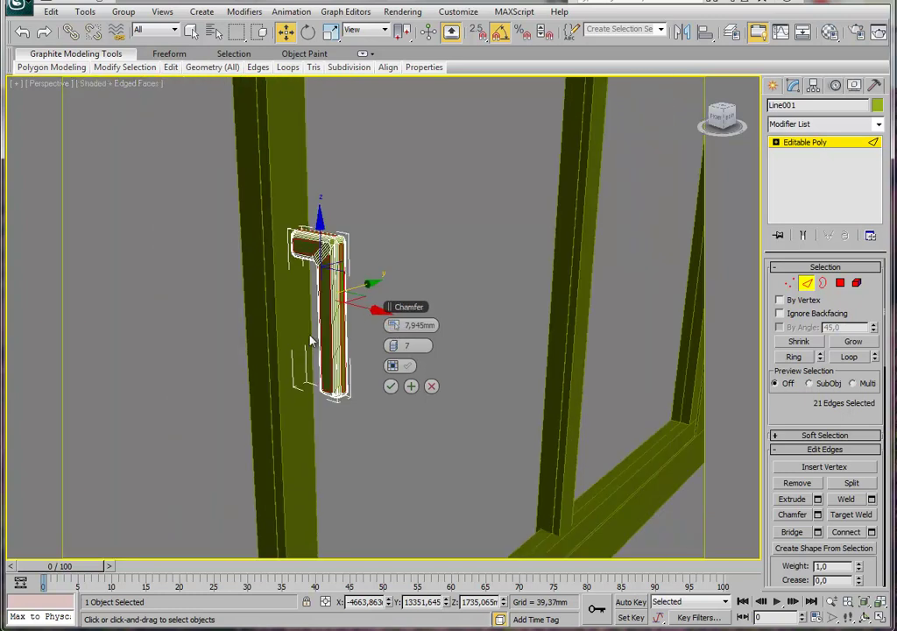
click(392, 387)
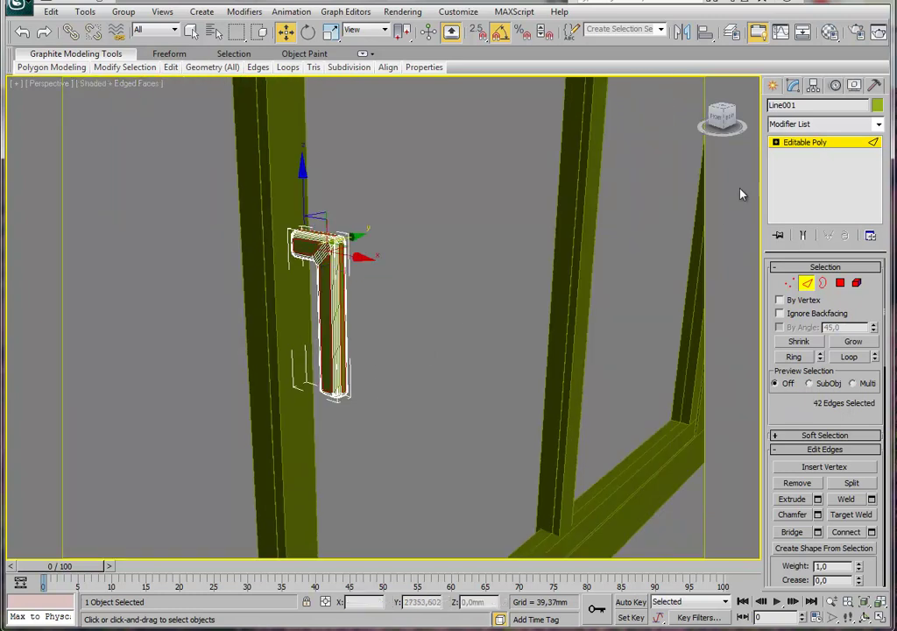
click(815, 143)
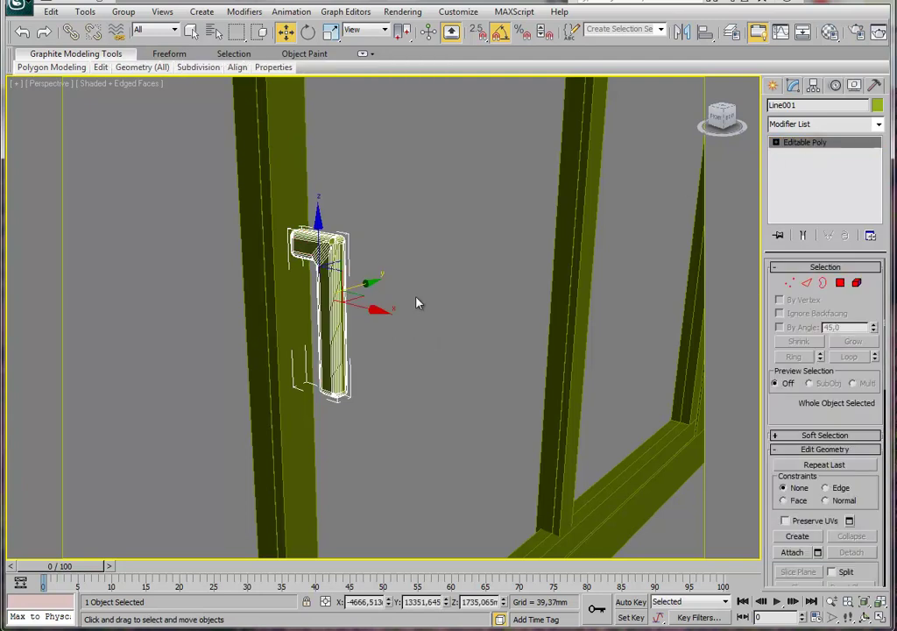
click(418, 303)
Switch to shaded display and orbit to face the frame and handle head-on.
key(F4)
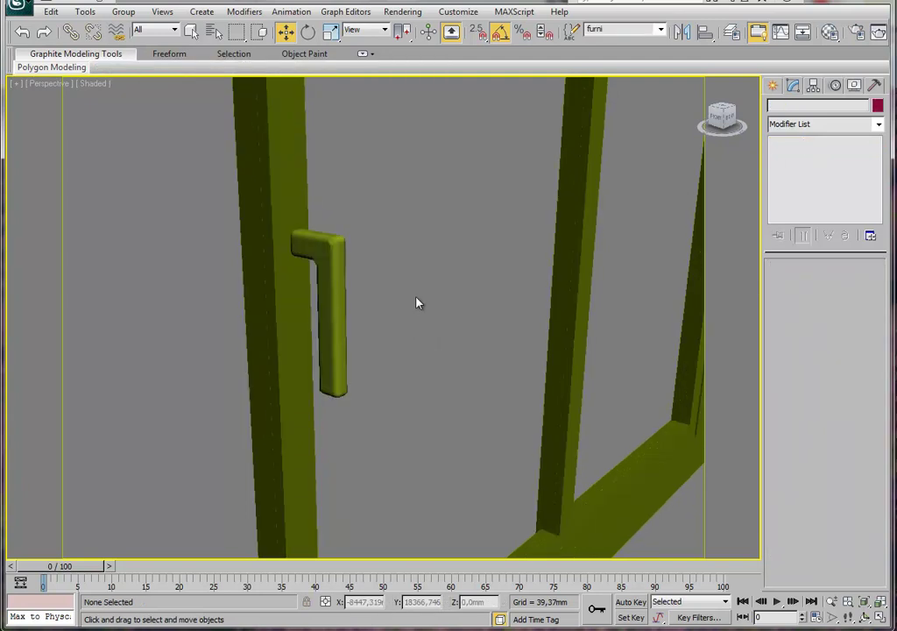
scroll(346, 301, up, 2)
mouse_move(341, 301)
alt+middle_down()
mouse_move(265, 294)
mouse_move(309, 313)
mouse_move(282, 313)
mouse_move(288, 319)
alt+middle_up()
Select Line001 and return to Edge sub-object mode with edges shown on the shading.
click(309, 299)
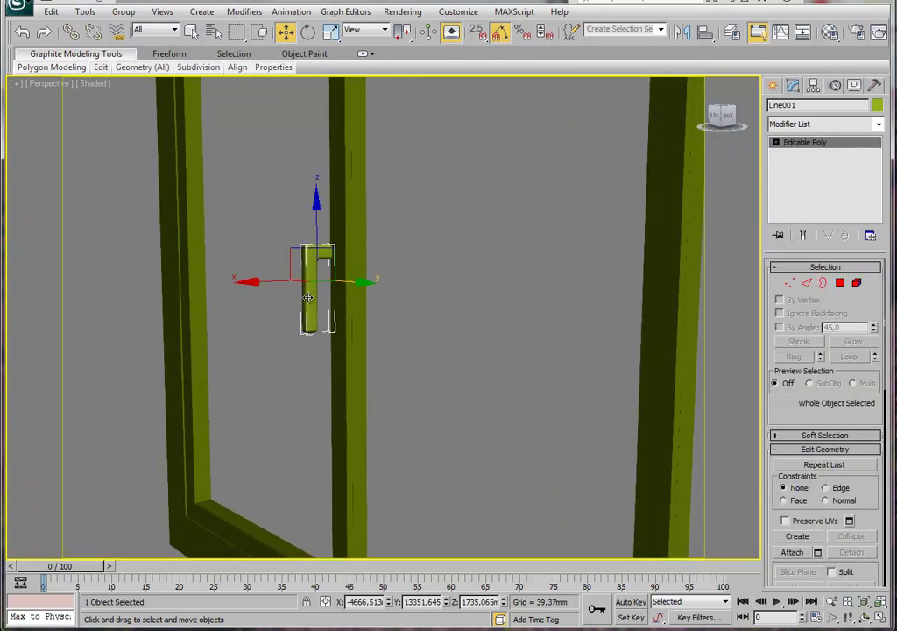
click(879, 125)
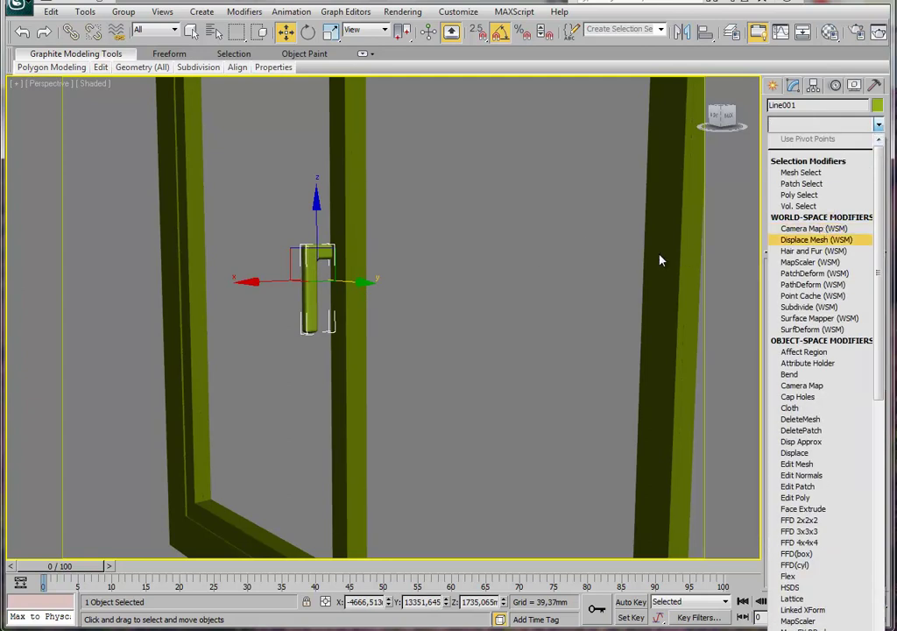
click(466, 215)
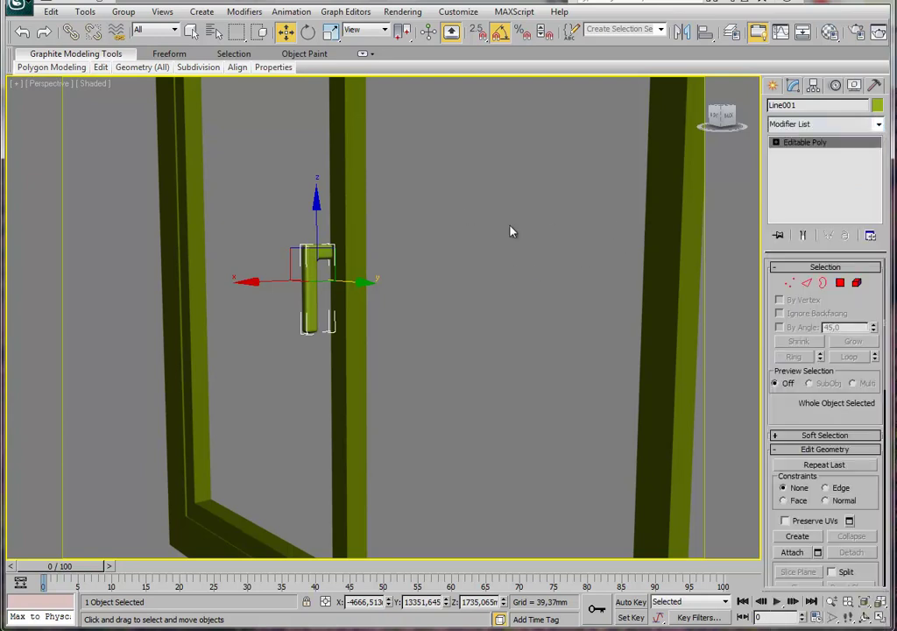
key(2)
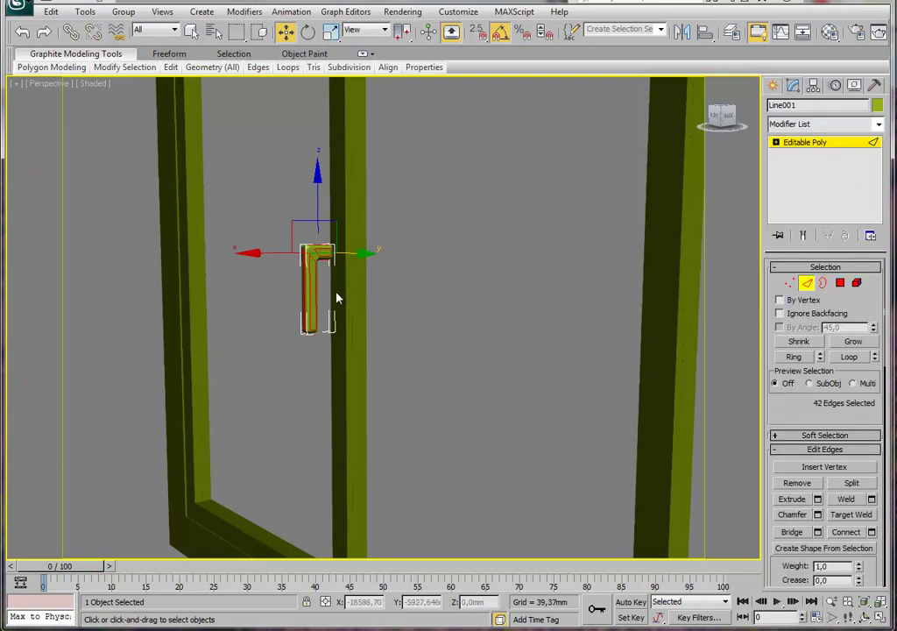
key(F3)
key(F4)
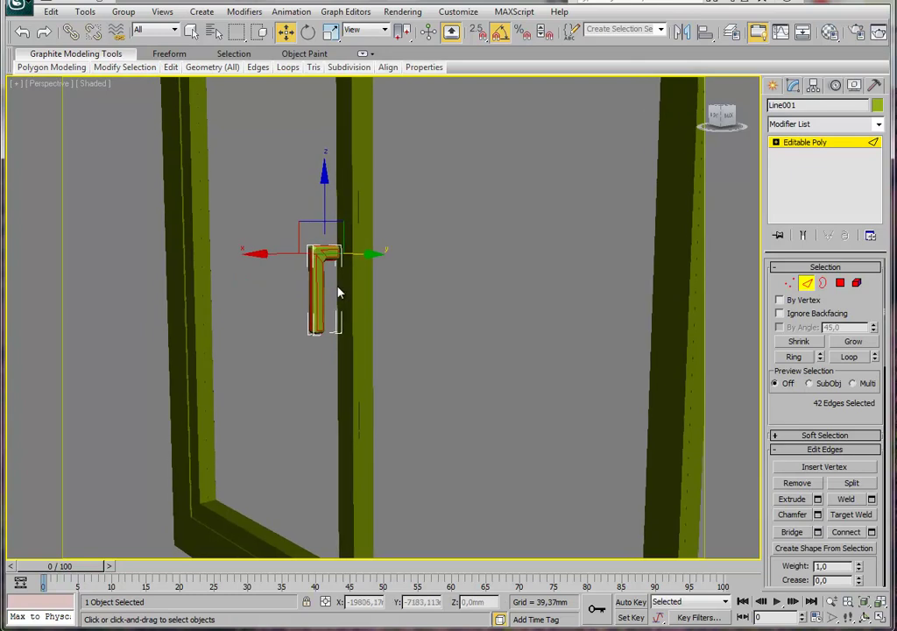
Zoom onto the handle in wireframe view and box-select the grip's vertical edges.
scroll(336, 295, up, 5)
middle_drag(252, 290, 374, 259)
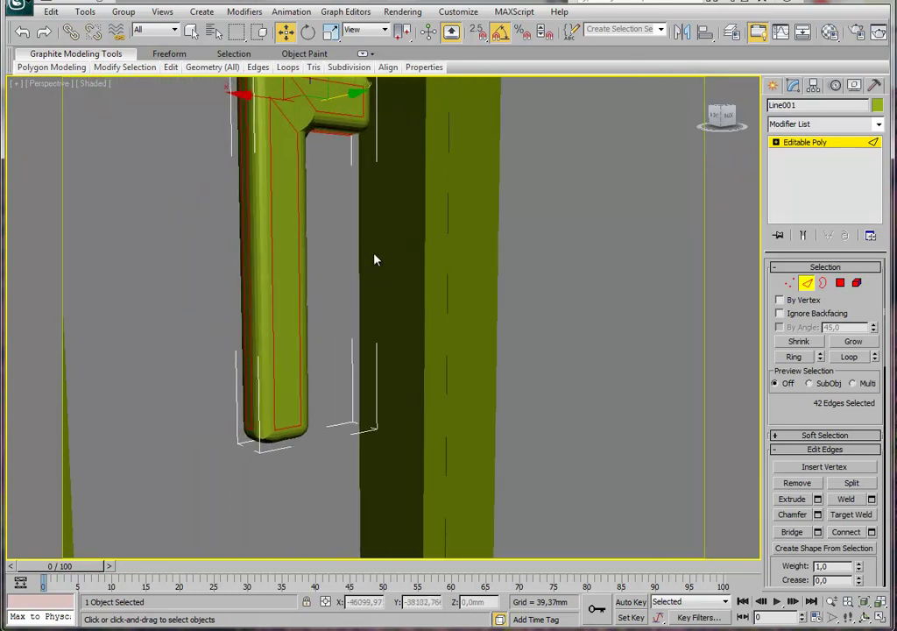
key(F3)
drag(257, 254, 136, 300)
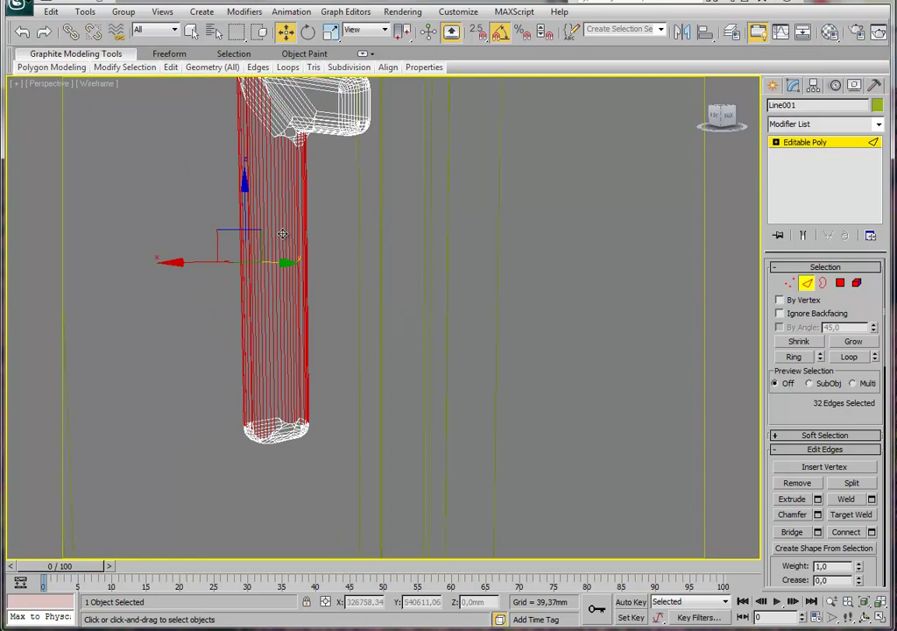
drag(252, 263, 348, 299)
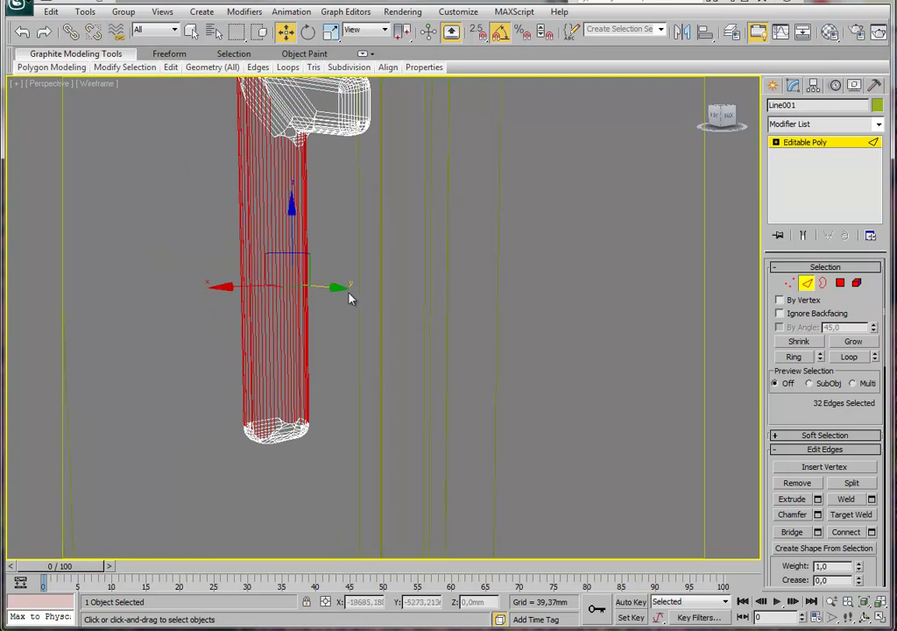
Connect the selected grip edges with 12 segments, then deselect the edges.
click(873, 534)
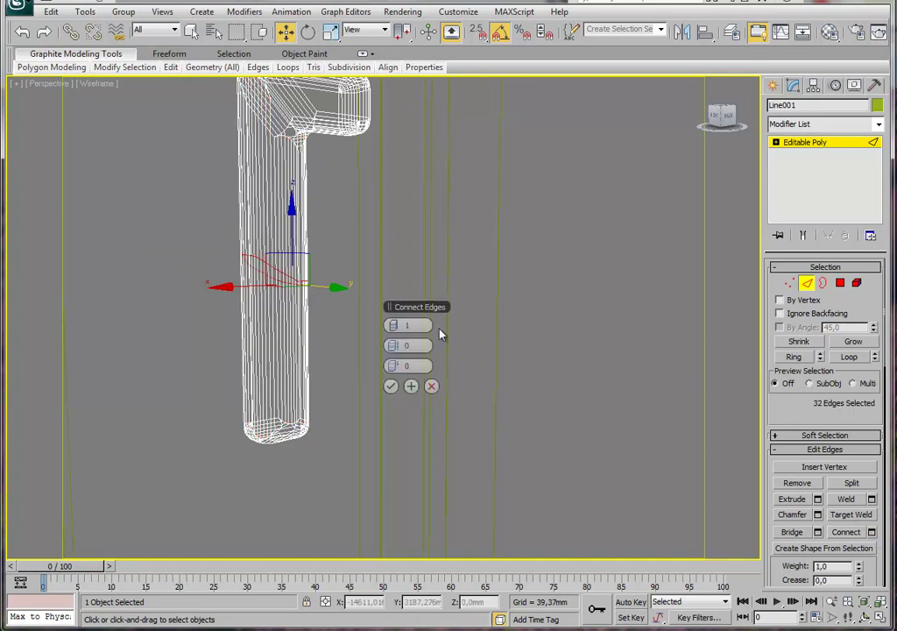
drag(392, 331, 421, 325)
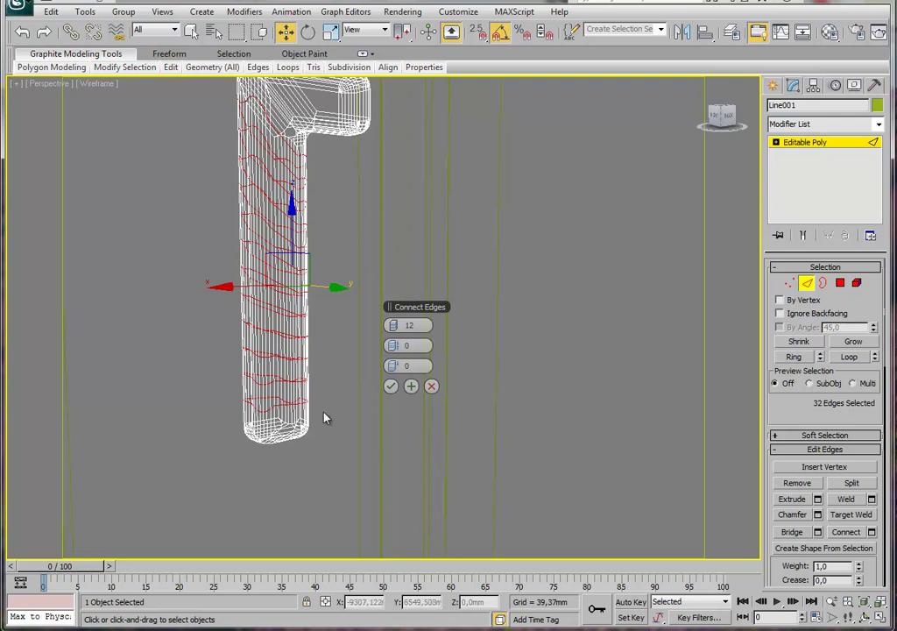
click(391, 386)
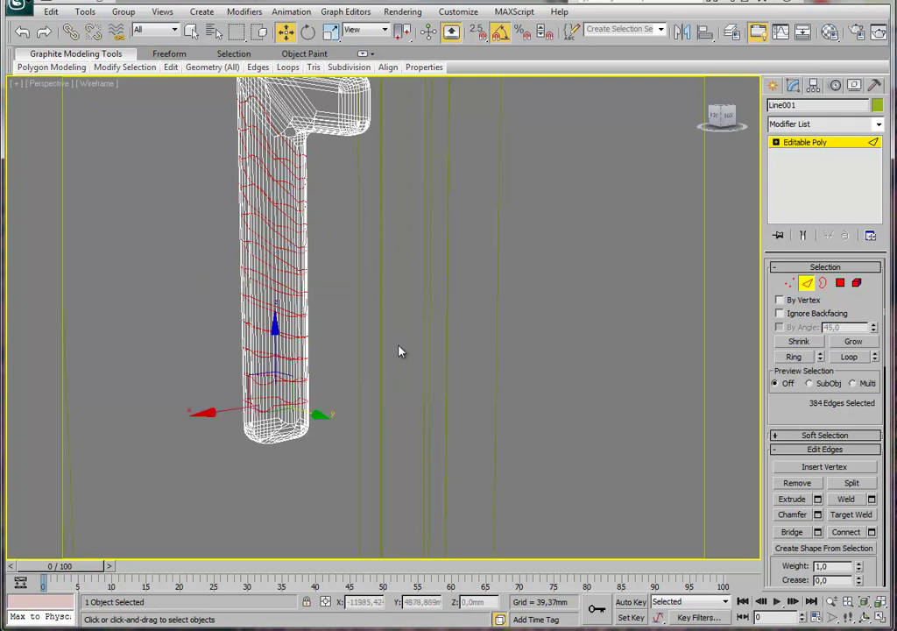
click(443, 278)
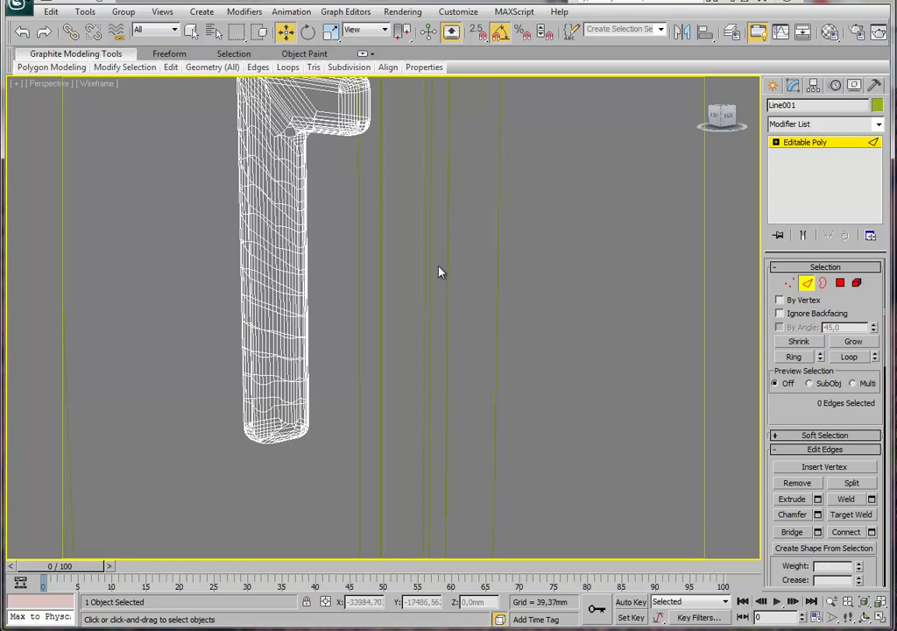
Add an FFD 4x4x4 modifier to the handle and enter its Control Points level.
click(863, 143)
click(879, 125)
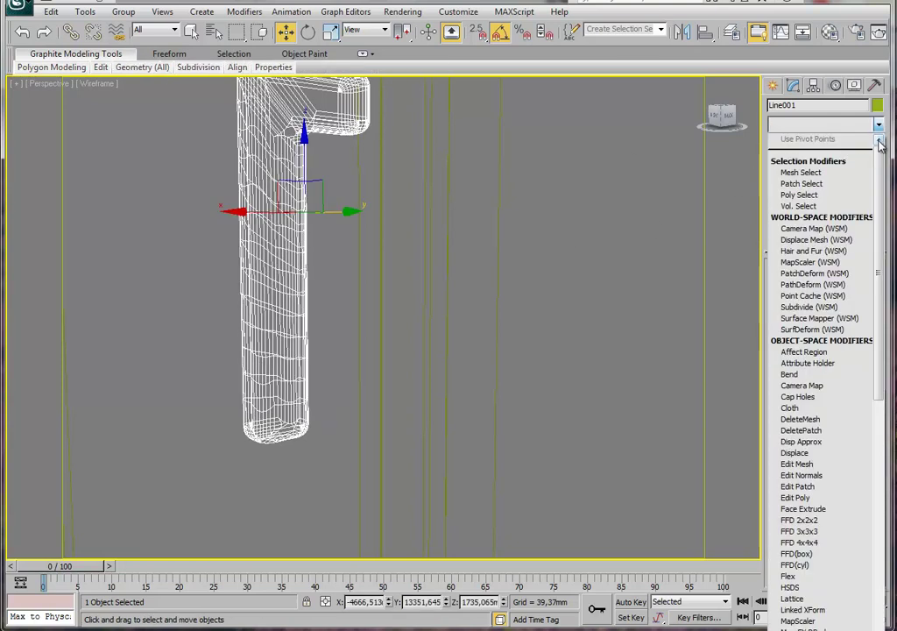
mouse_move(881, 159)
mouse_down()
mouse_move(882, 265)
mouse_move(874, 266)
mouse_up()
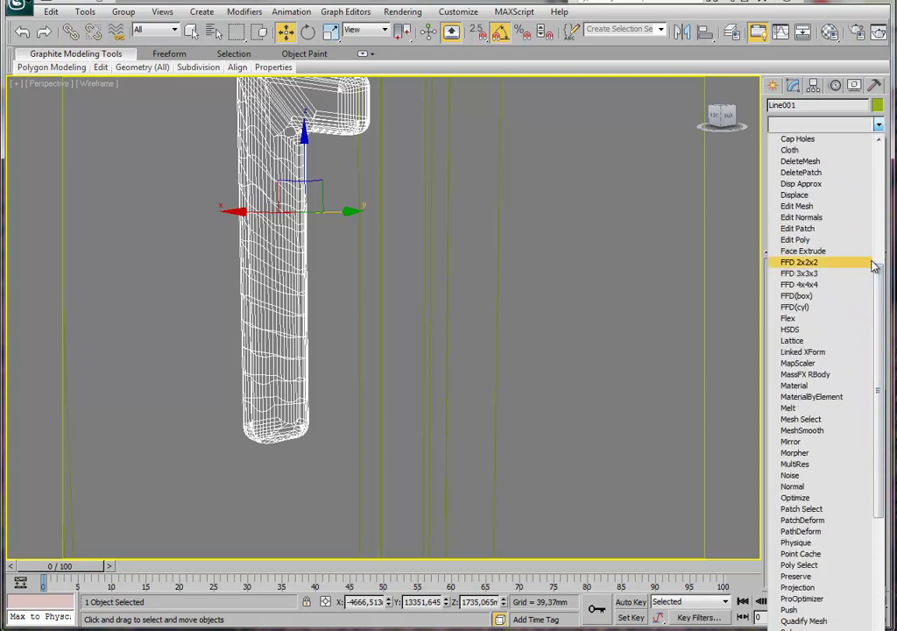
click(826, 286)
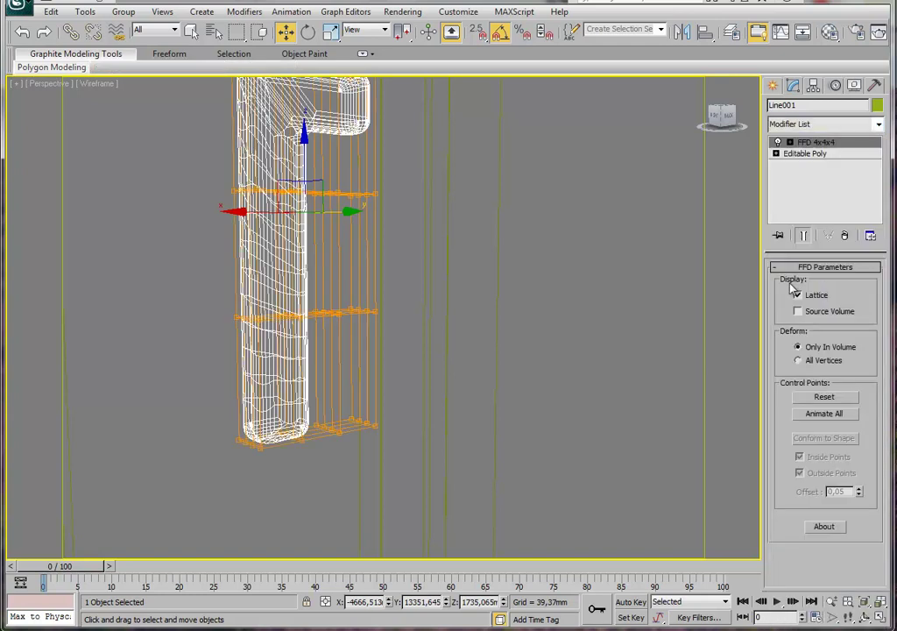
middle_drag(441, 315, 449, 346)
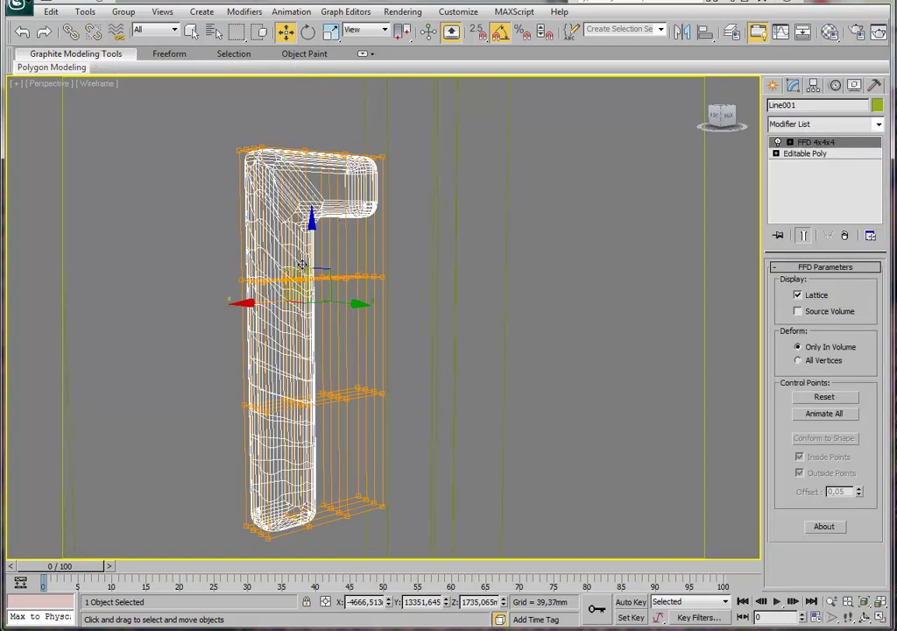
click(790, 143)
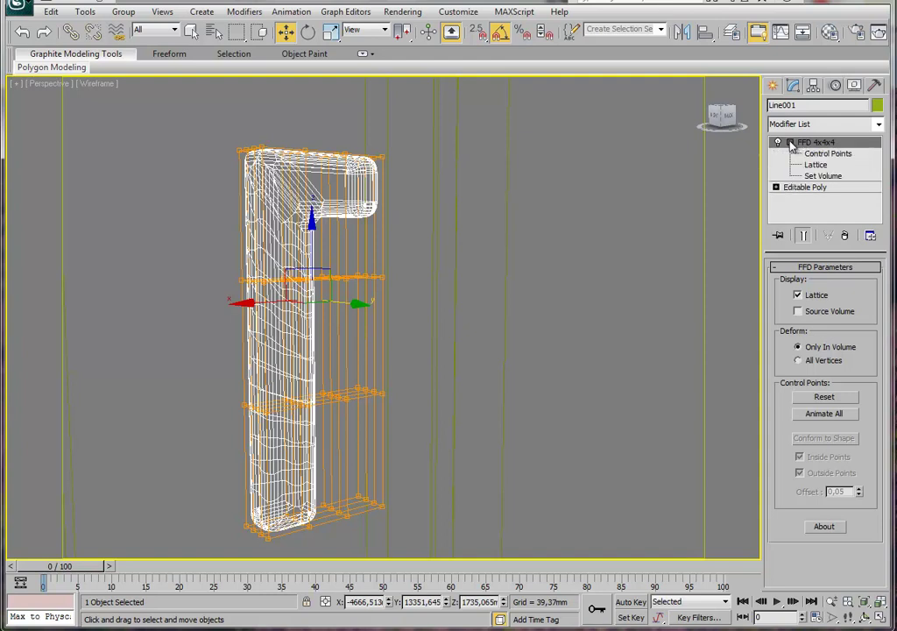
click(835, 156)
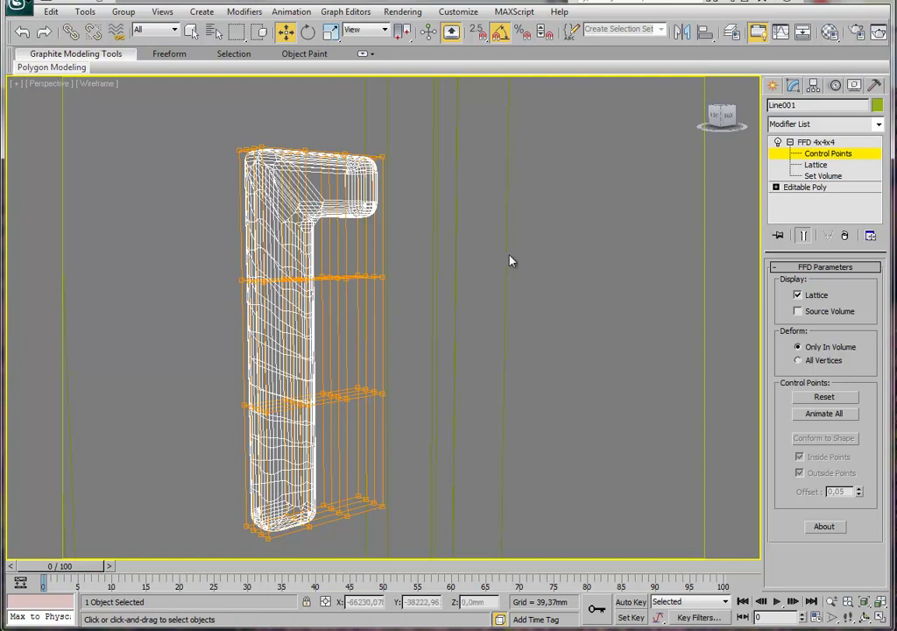
Move the lattice's middle-row control points left along X to curve the grip.
alt+middle_drag(441, 288, 421, 281)
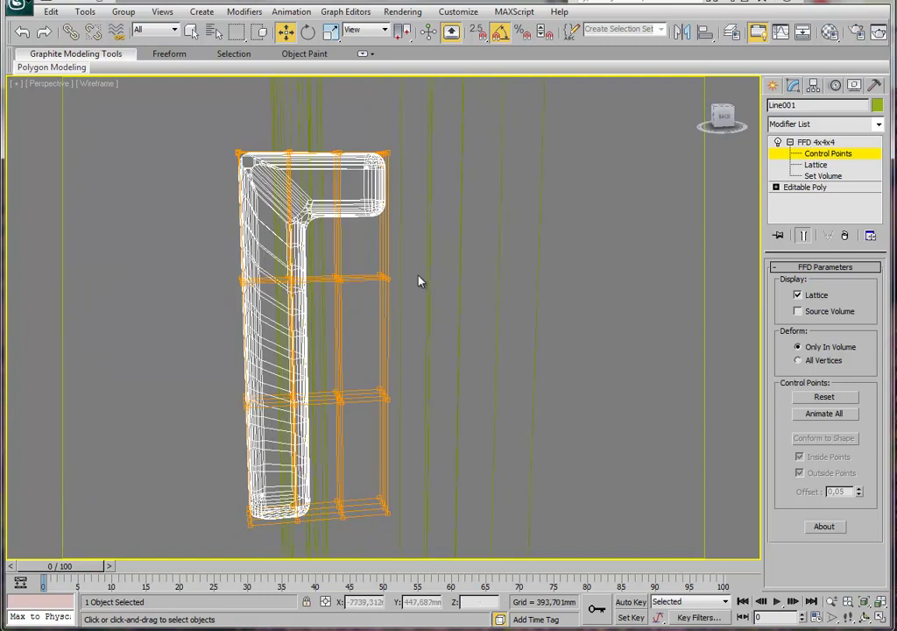
mouse_move(429, 257)
mouse_down()
mouse_move(382, 294)
mouse_move(300, 304)
mouse_move(288, 281)
mouse_up()
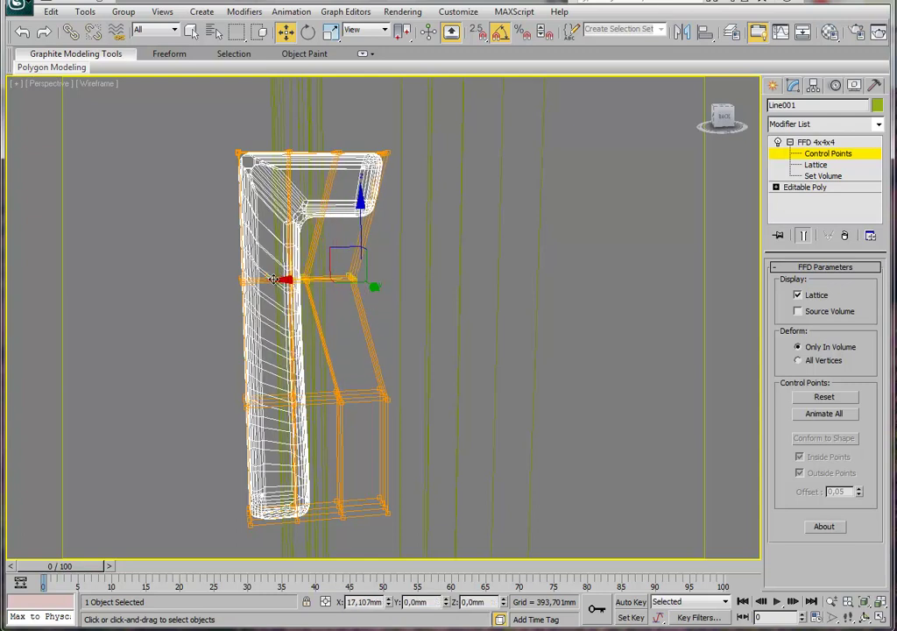
key(ctrl+z)
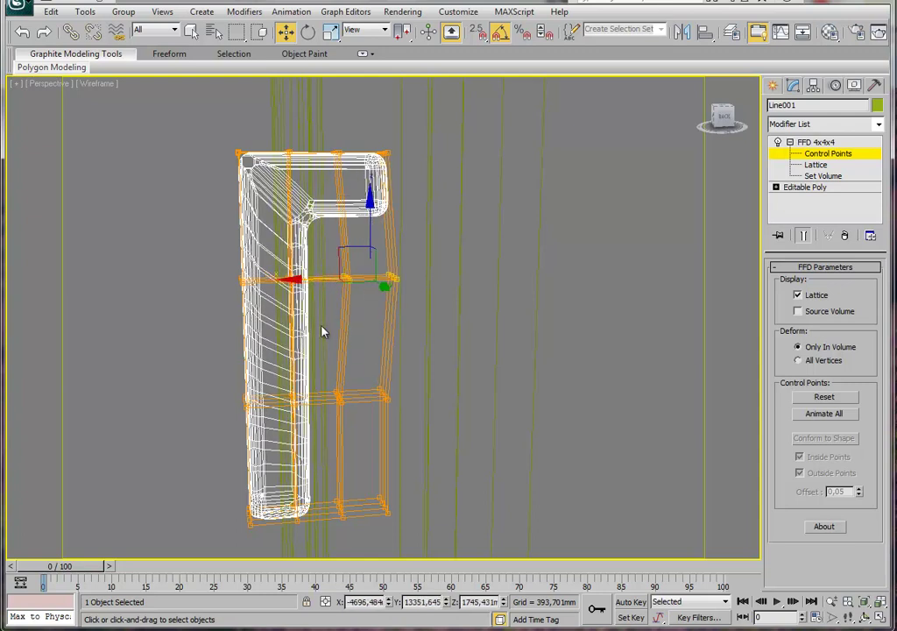
key(ctrl+z)
drag(266, 279, 160, 282)
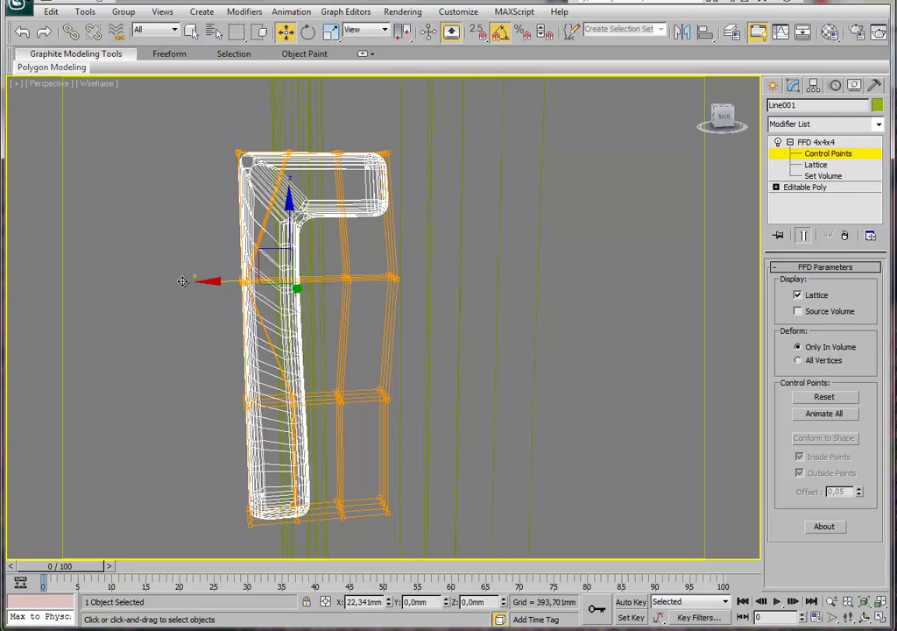
middle_drag(261, 285, 313, 317)
drag(341, 286, 295, 333)
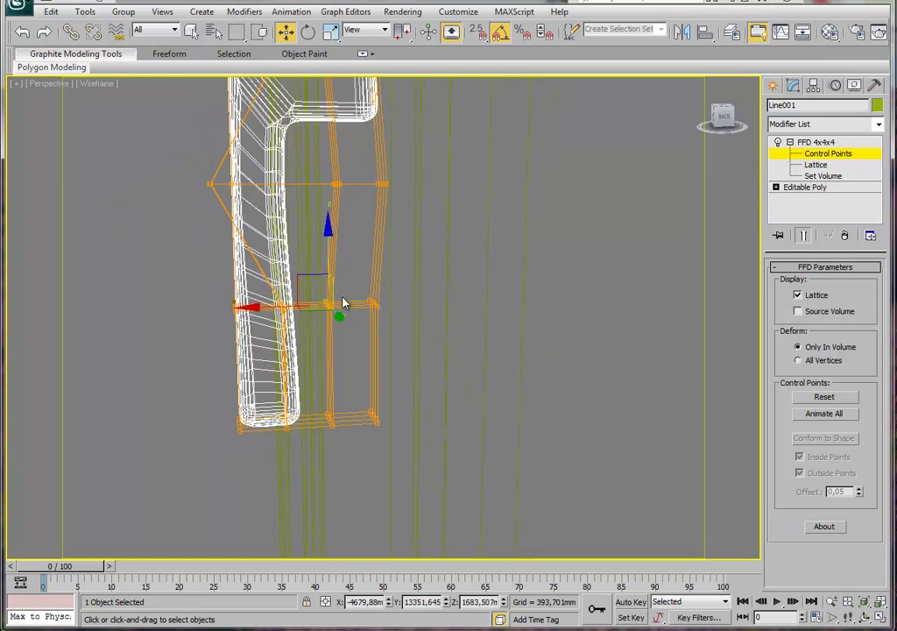
click(251, 309)
drag(251, 310, 200, 310)
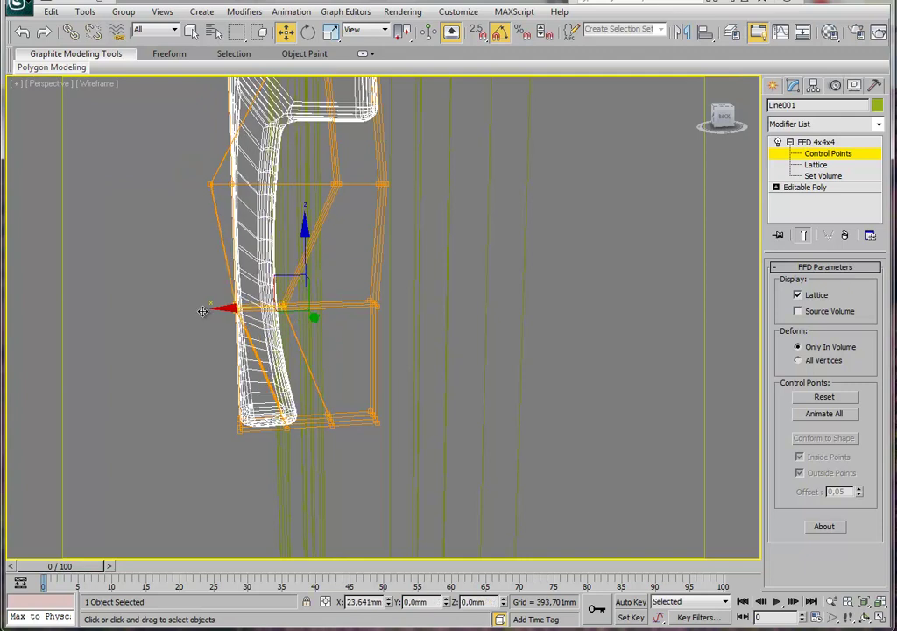
Push the bottom-left lattice control point outward so the grip's lower end sweeps out.
middle_drag(351, 350, 350, 453)
scroll(351, 377, down, 5)
scroll(354, 374, up, 5)
middle_drag(353, 375, 292, 357)
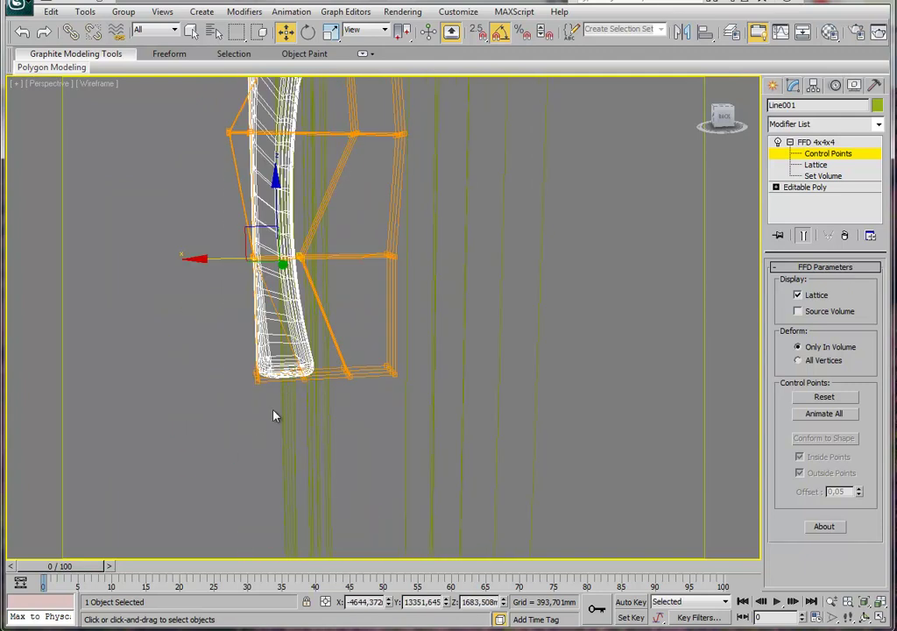
click(257, 377)
drag(251, 379, 231, 377)
middle_drag(305, 230, 324, 323)
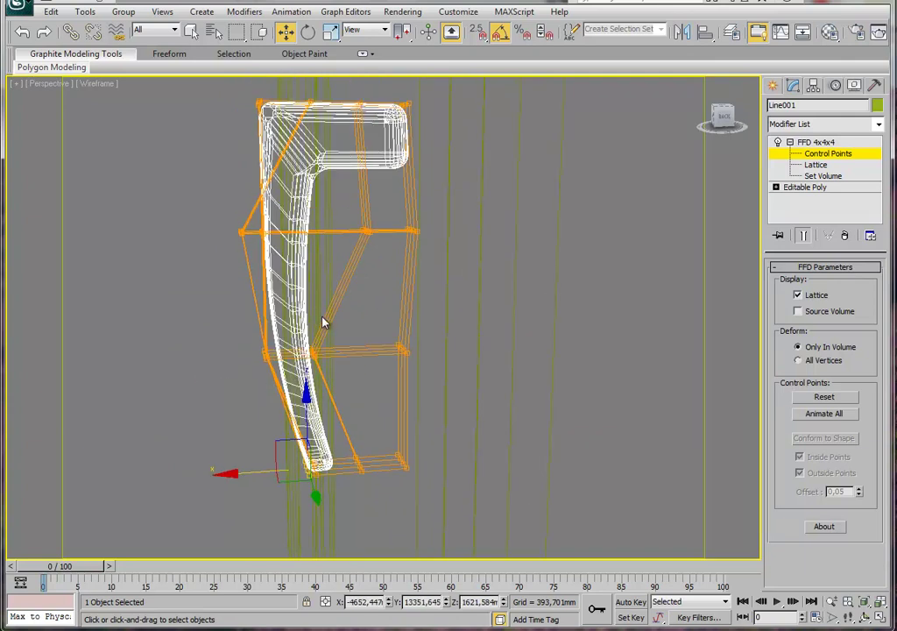
click(814, 142)
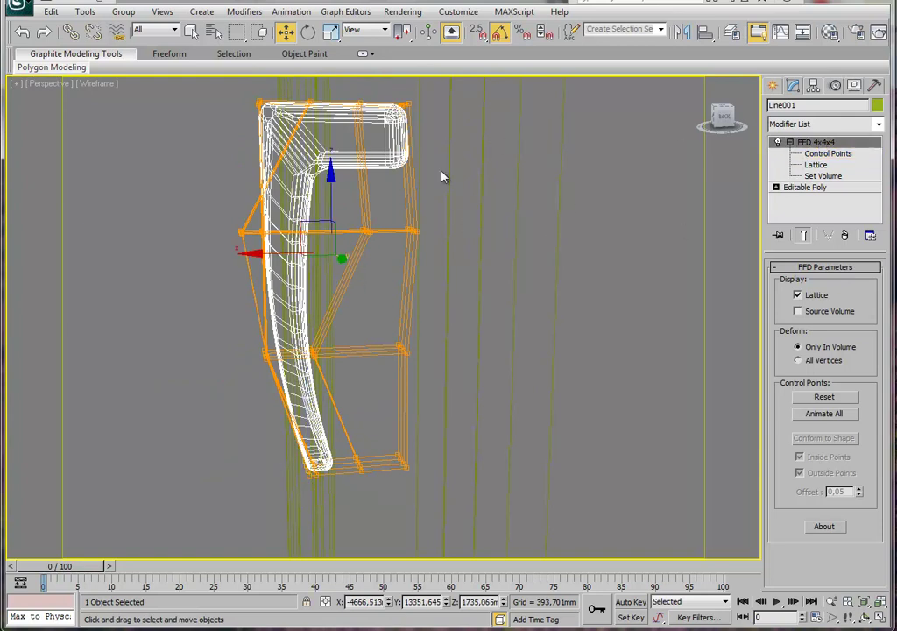
right_click(293, 238)
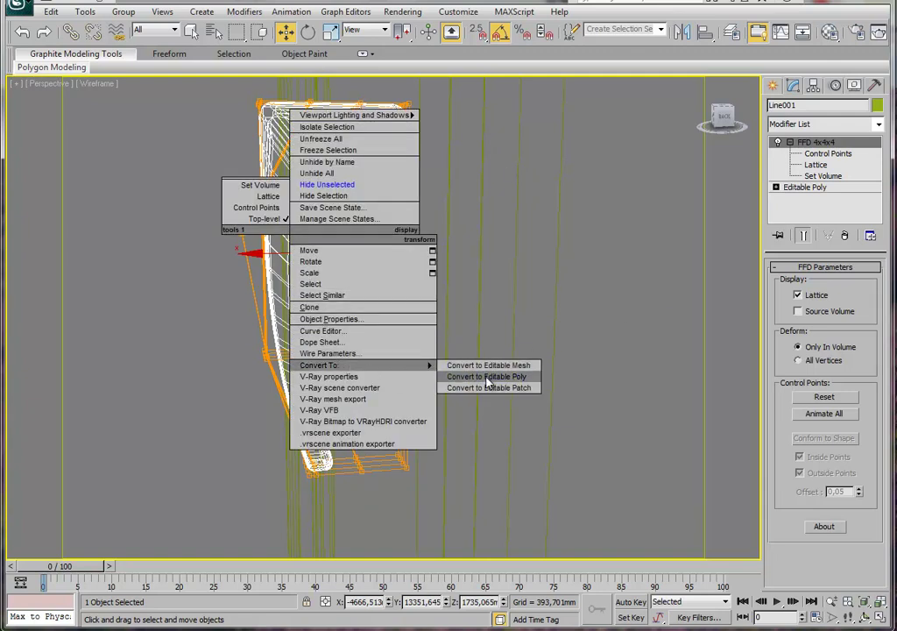
click(487, 377)
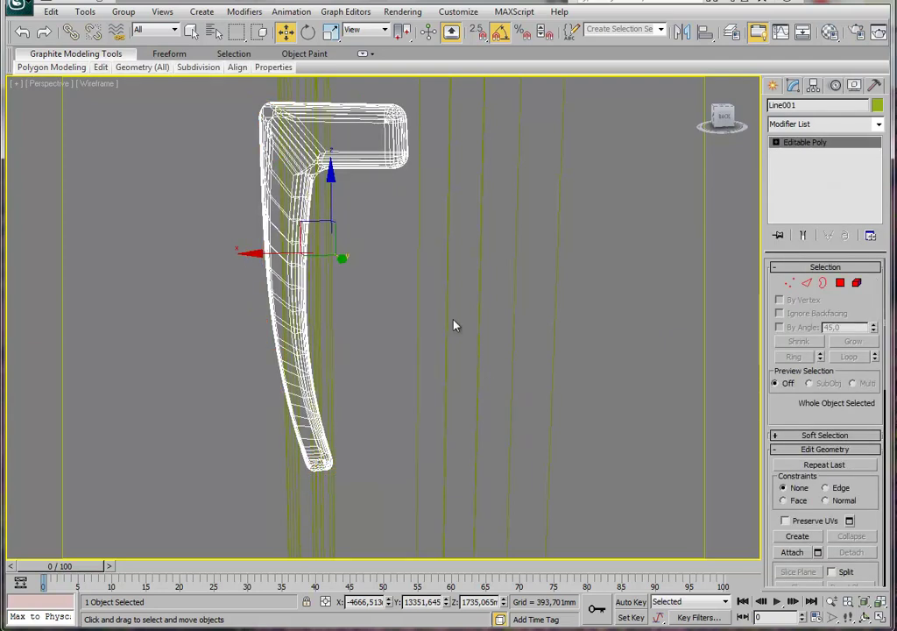
alt+middle_drag(365, 246, 380, 252)
key(F3)
scroll(383, 250, down, 4)
scroll(383, 248, up, 2)
scroll(333, 171, up, 3)
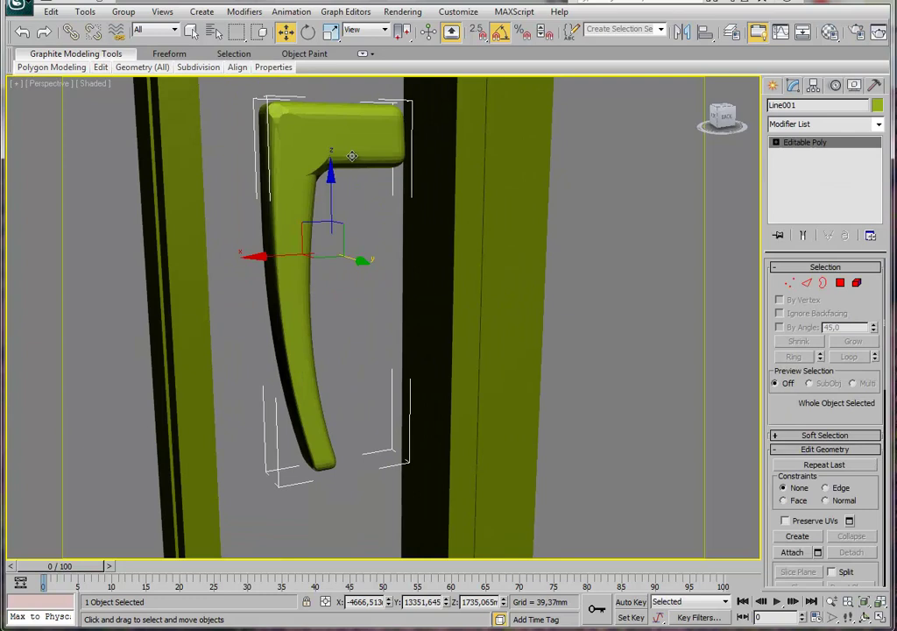
mouse_move(333, 162)
alt+middle_down()
mouse_move(326, 128)
mouse_move(340, 150)
mouse_move(318, 142)
alt+middle_up()
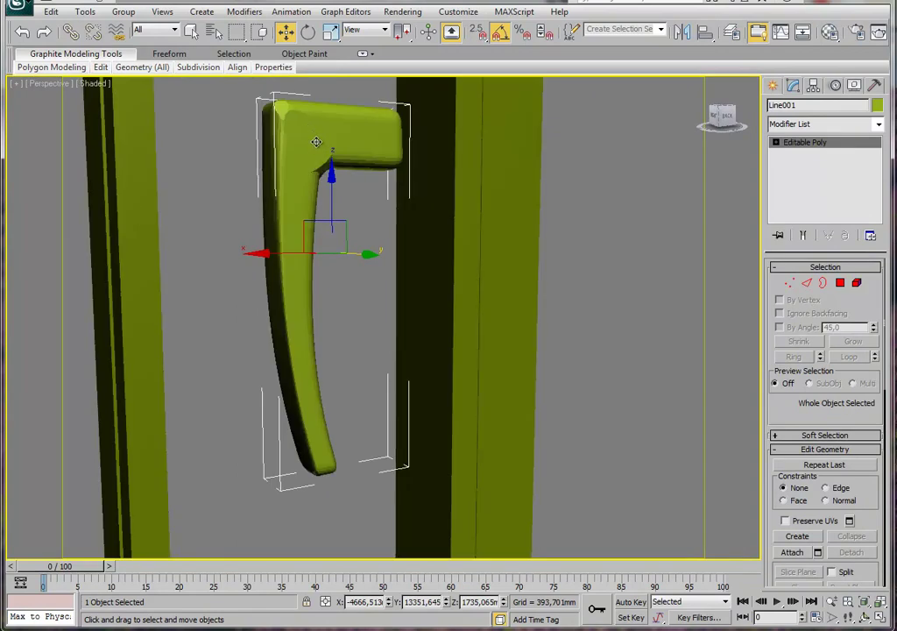
scroll(334, 167, down, 2)
scroll(362, 183, down, 4)
scroll(363, 183, down, 2)
scroll(382, 277, up, 1)
mouse_move(419, 267)
alt+middle_down()
mouse_move(499, 274)
mouse_move(434, 274)
alt+middle_up()
Deselect all and arm the Standard Primitives Box tool with AutoGrid enabled.
click(490, 247)
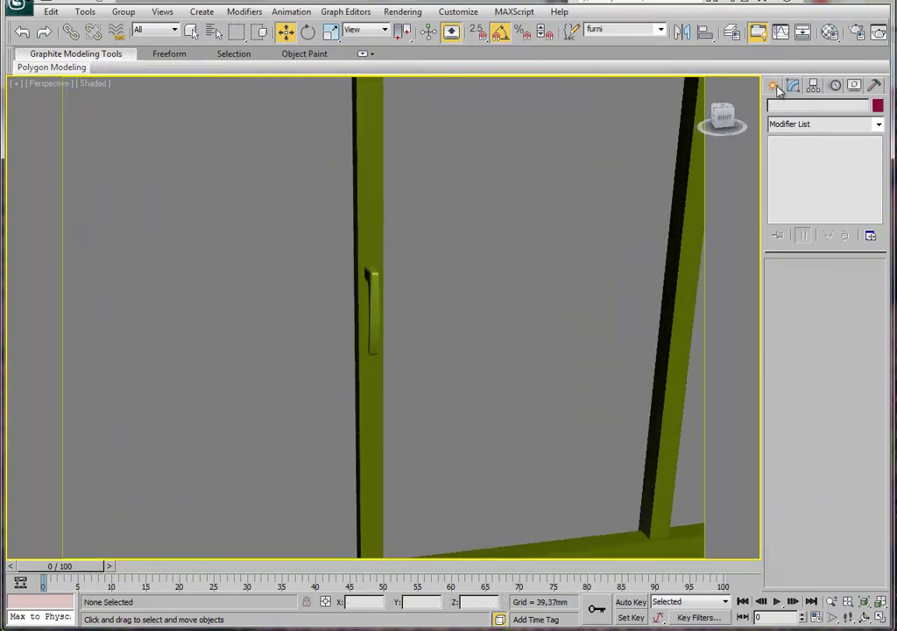
click(773, 85)
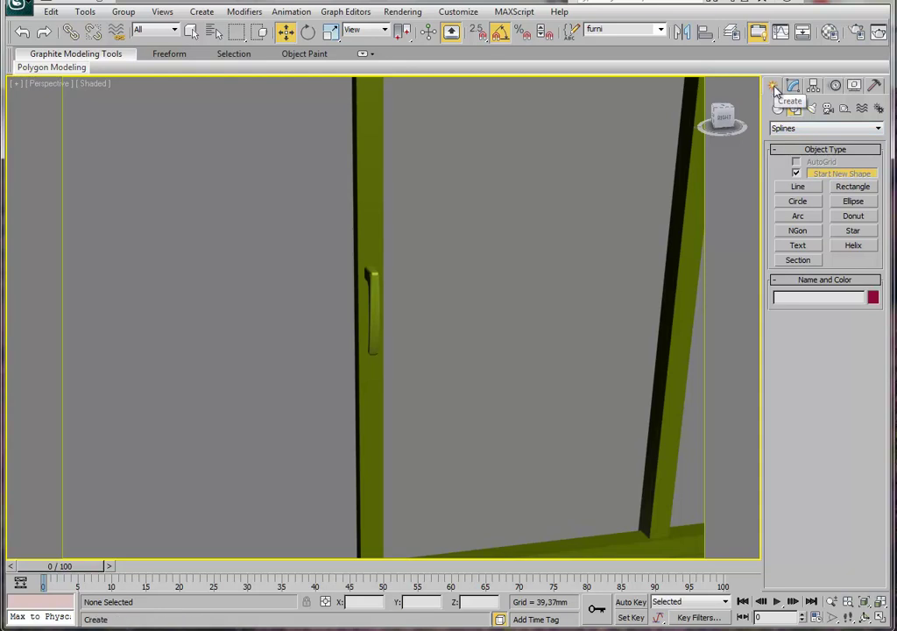
click(778, 109)
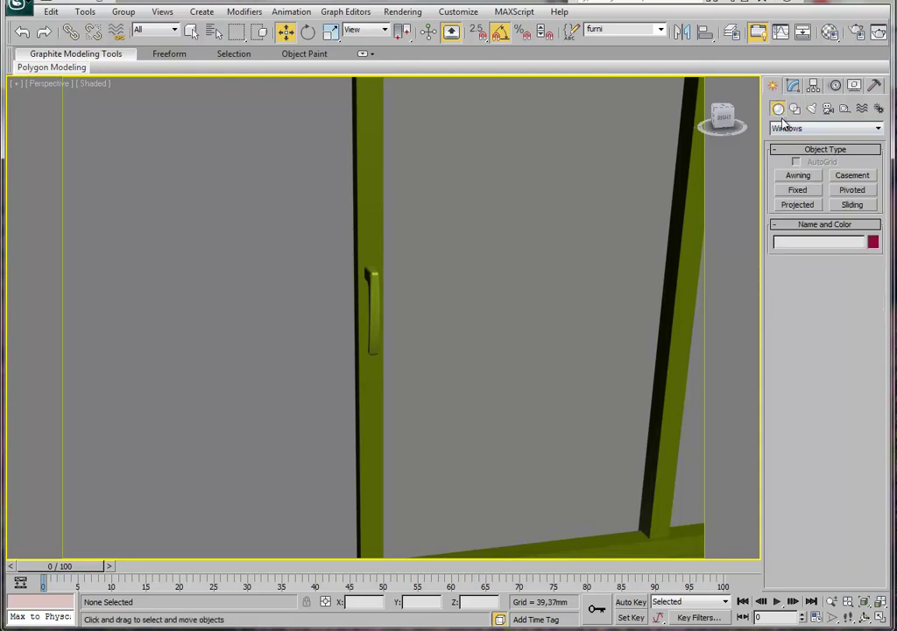
click(794, 129)
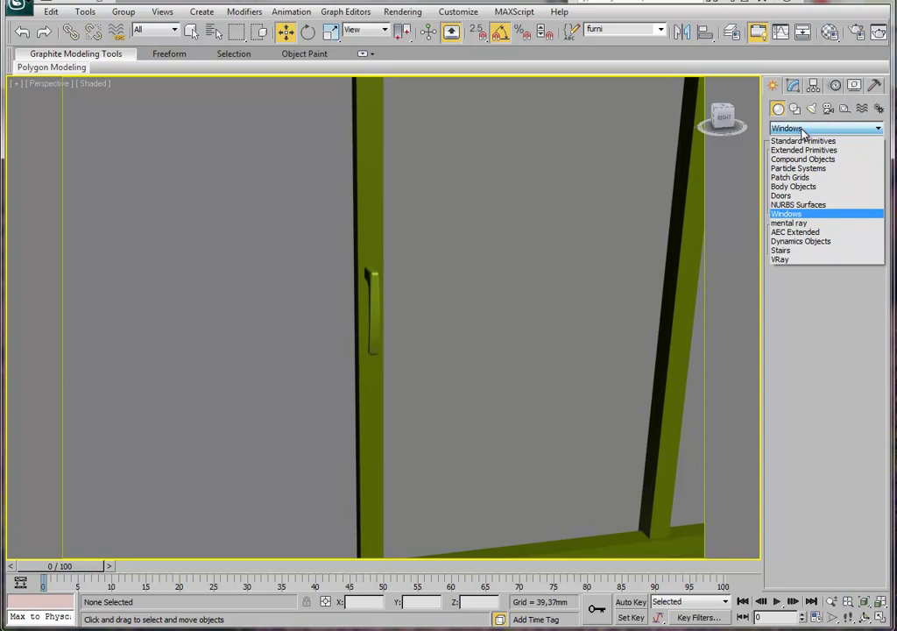
click(806, 143)
click(802, 178)
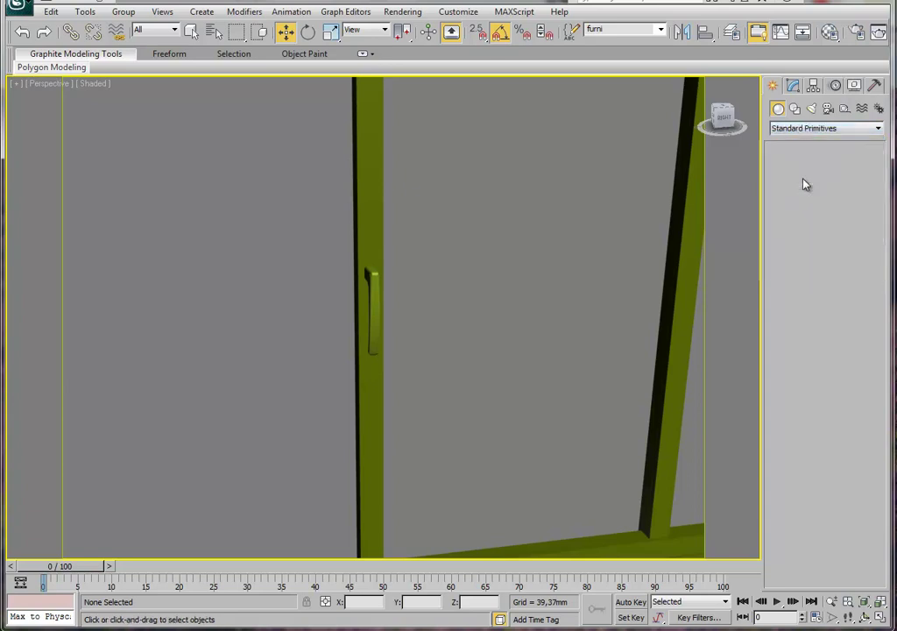
click(797, 163)
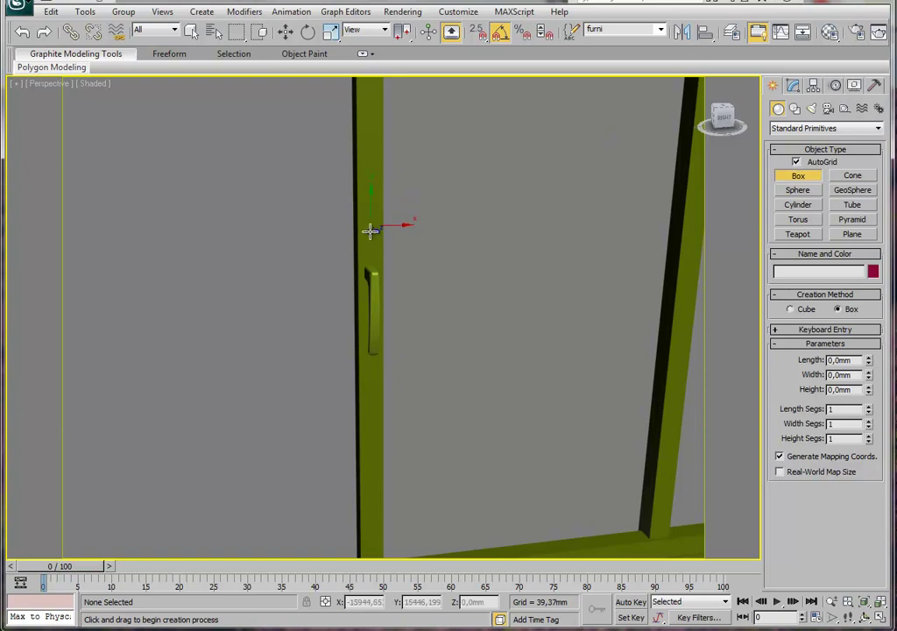
Draw a roughly 104 × 61 × 29 mm box on the mullion at the handle's top and move it into place.
mouse_move(369, 204)
middle_down()
mouse_move(378, 192)
mouse_move(401, 271)
middle_up()
scroll(385, 189, up, 2)
scroll(392, 197, up, 2)
scroll(392, 200, up, 2)
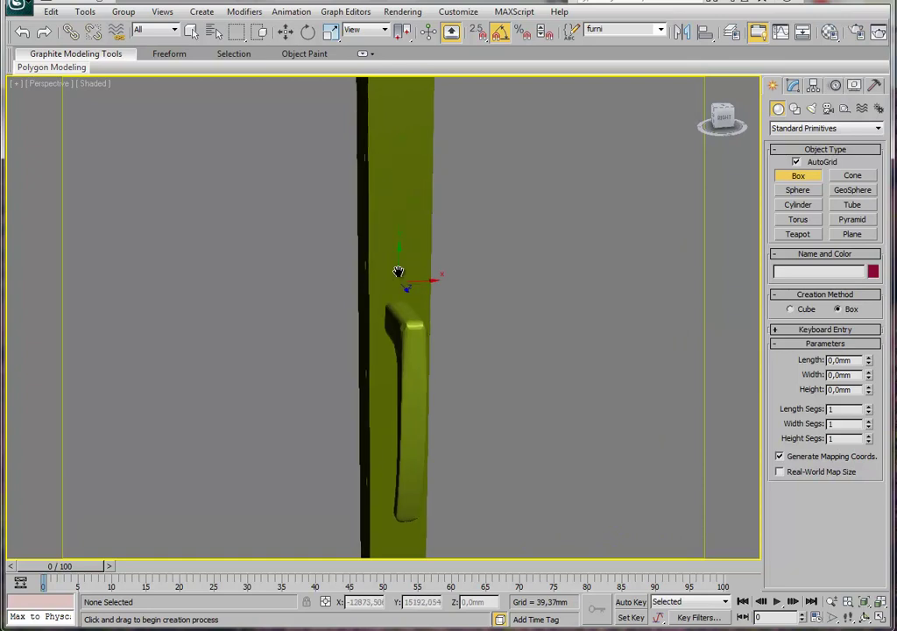
drag(412, 237, 371, 367)
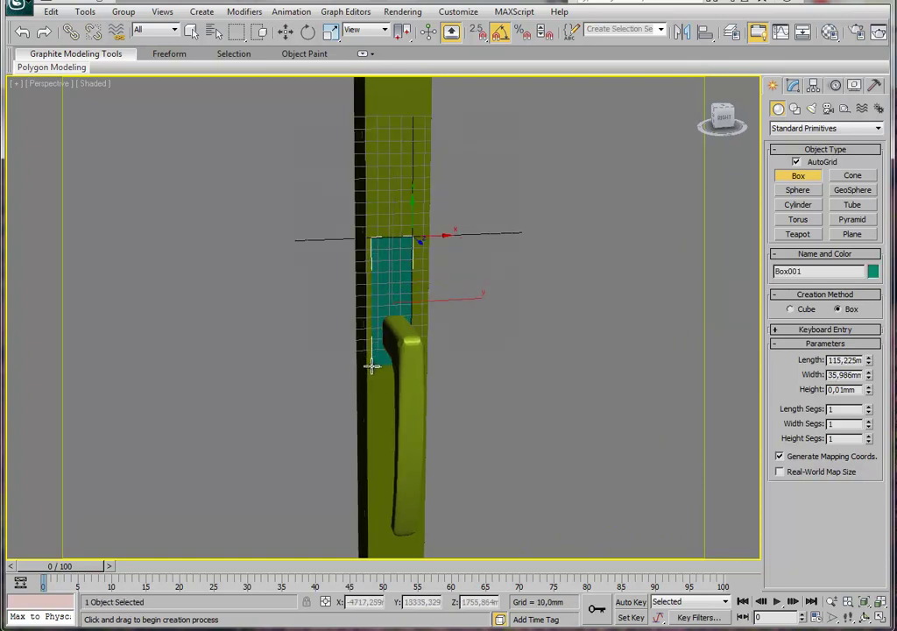
mouse_move(372, 367)
mouse_down()
mouse_move(371, 304)
mouse_move(365, 347)
mouse_move(344, 357)
mouse_up()
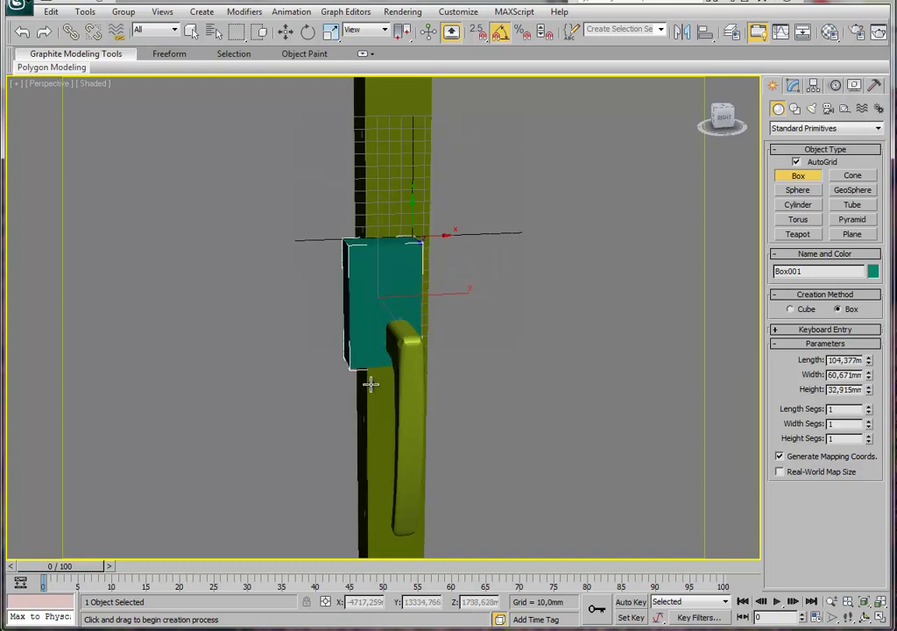
click(369, 379)
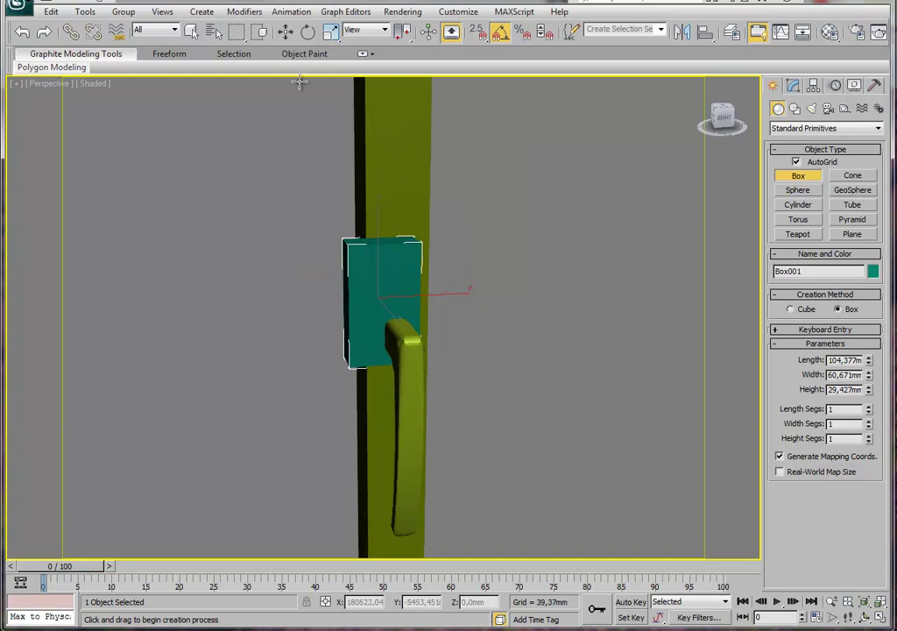
click(286, 31)
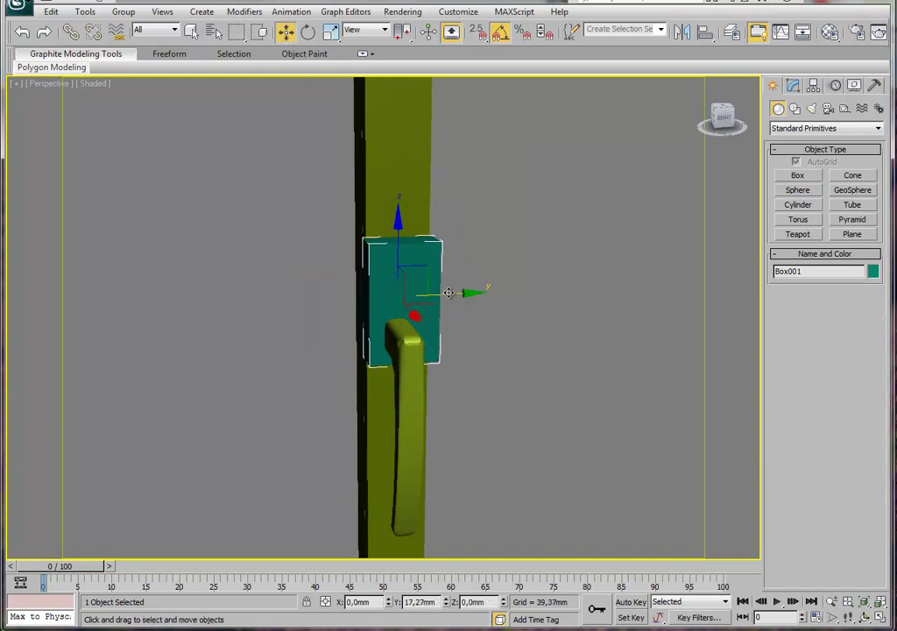
middle_drag(485, 263, 466, 274)
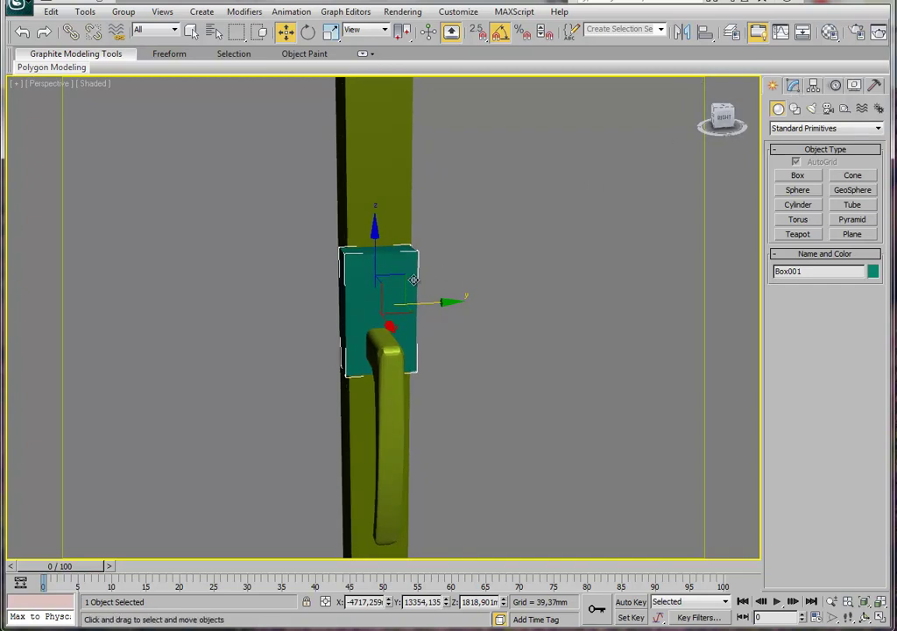
Convert Box001 to Editable Poly and select all of its edges.
right_click(389, 303)
mouse_move(415, 429)
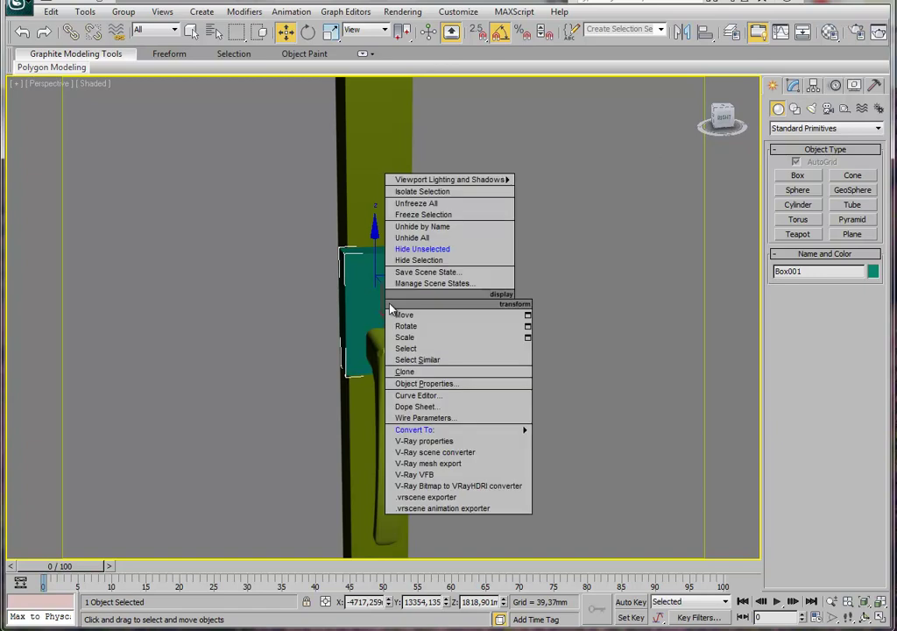
click(550, 443)
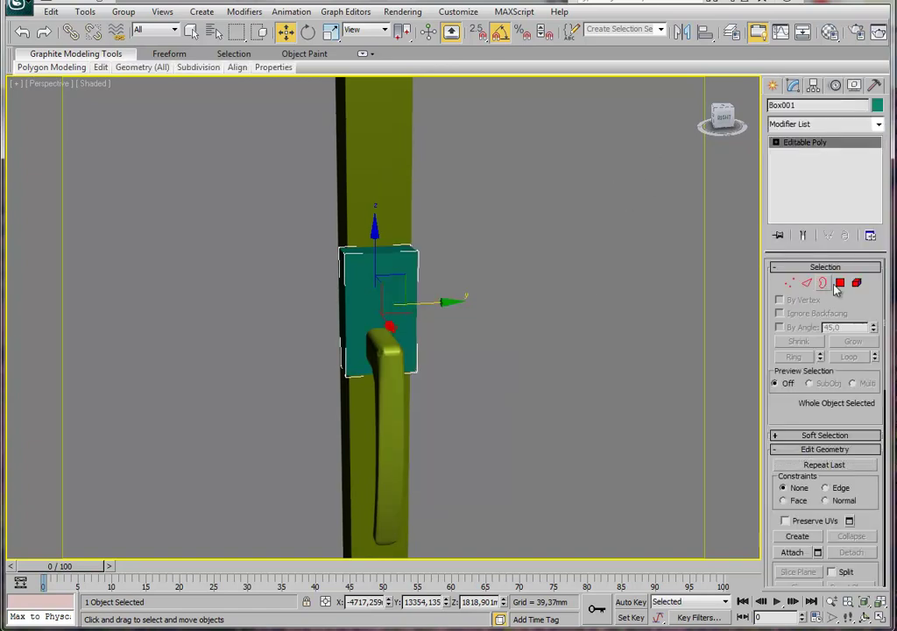
key(2)
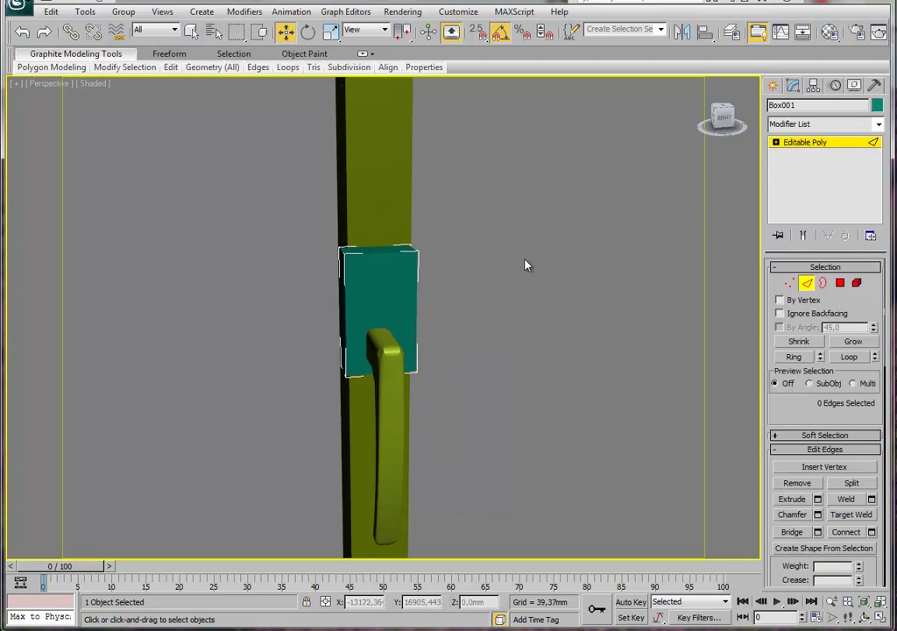
key(ctrl+a)
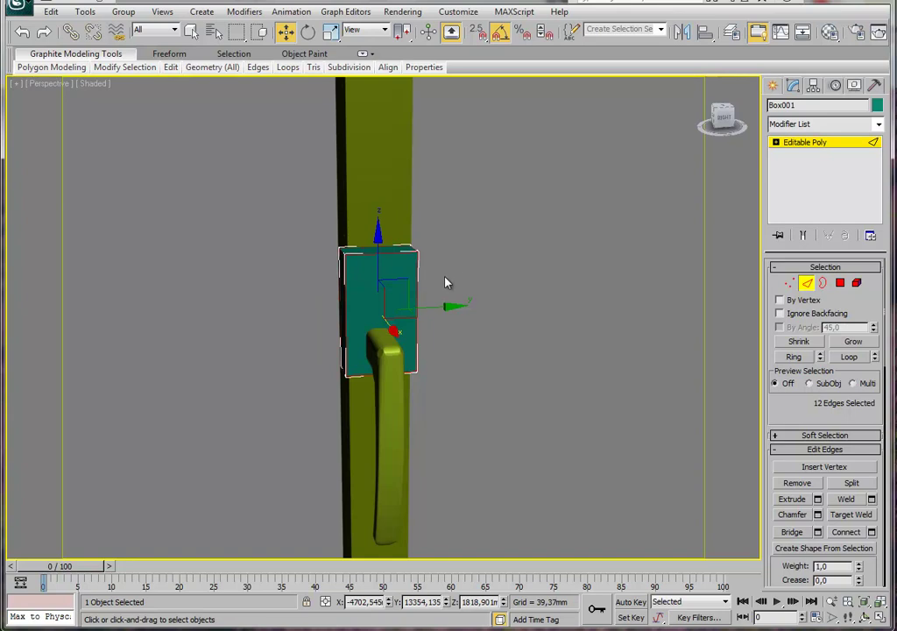
alt+middle_drag(447, 282, 471, 271)
mouse_move(394, 275)
alt+middle_down()
mouse_move(421, 271)
mouse_move(415, 259)
alt+middle_up()
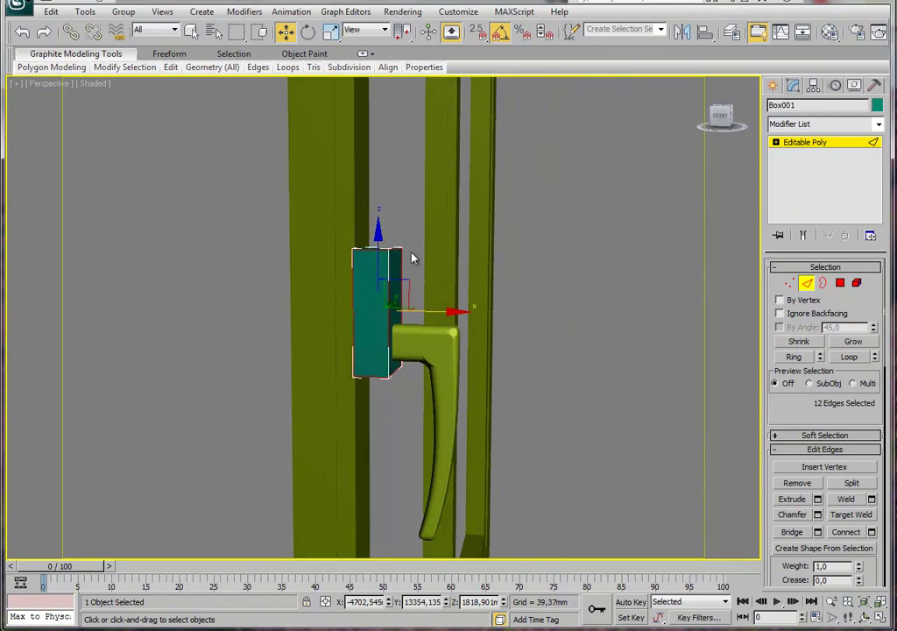
mouse_move(427, 344)
alt+middle_down()
mouse_move(428, 316)
mouse_move(503, 342)
alt+middle_up()
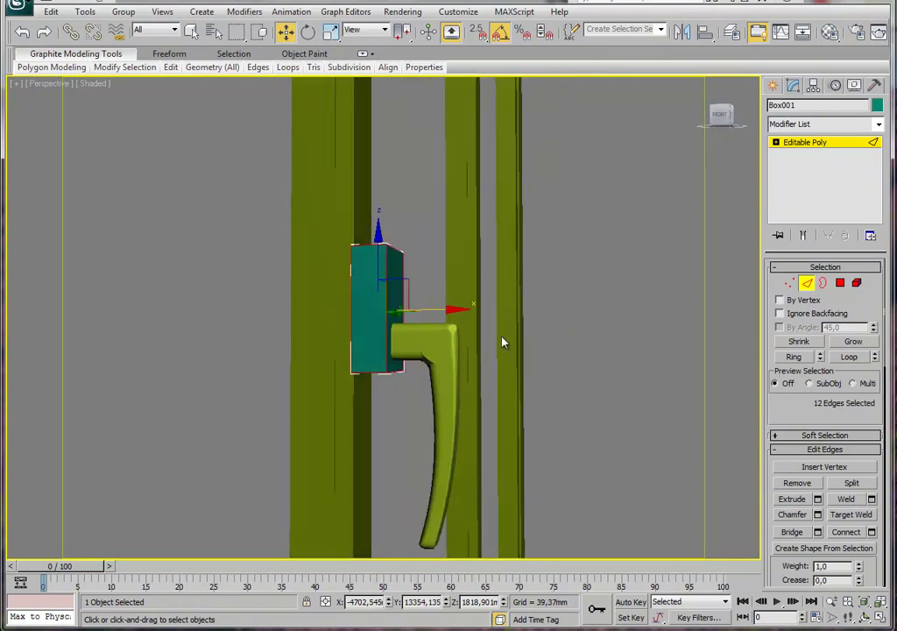
Chamfer all the box edges by 6.96 mm with 5 segments, then leave Edge mode.
click(817, 515)
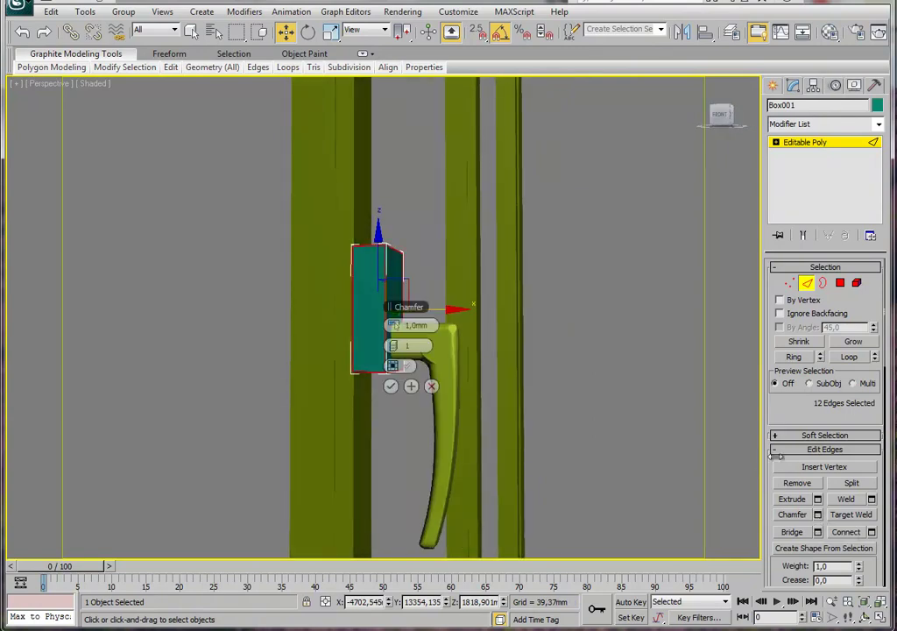
alt+middle_drag(495, 378, 489, 389)
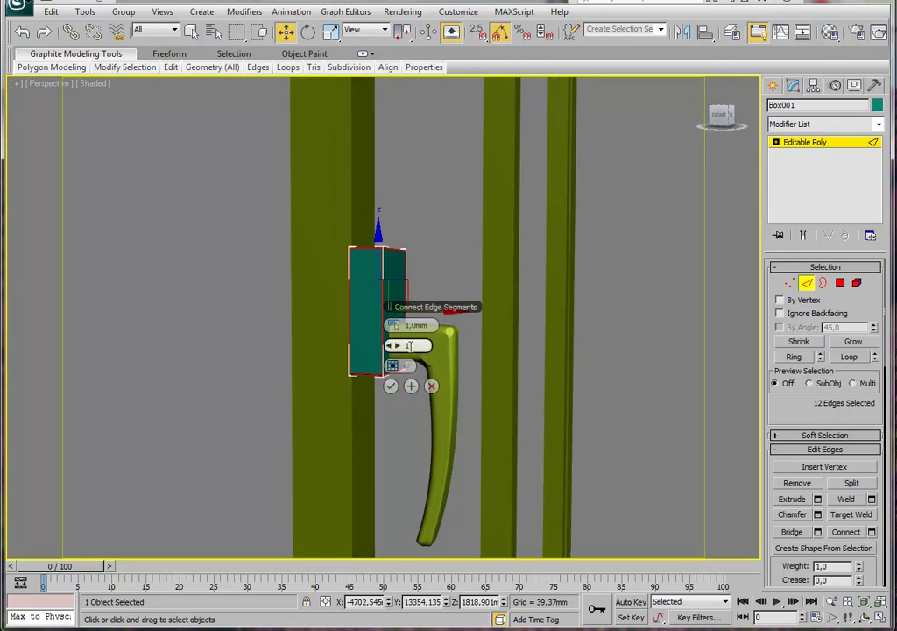
scroll(390, 341, up, 5)
mouse_move(396, 346)
mouse_down()
mouse_move(408, 347)
mouse_move(419, 326)
mouse_move(395, 346)
mouse_up()
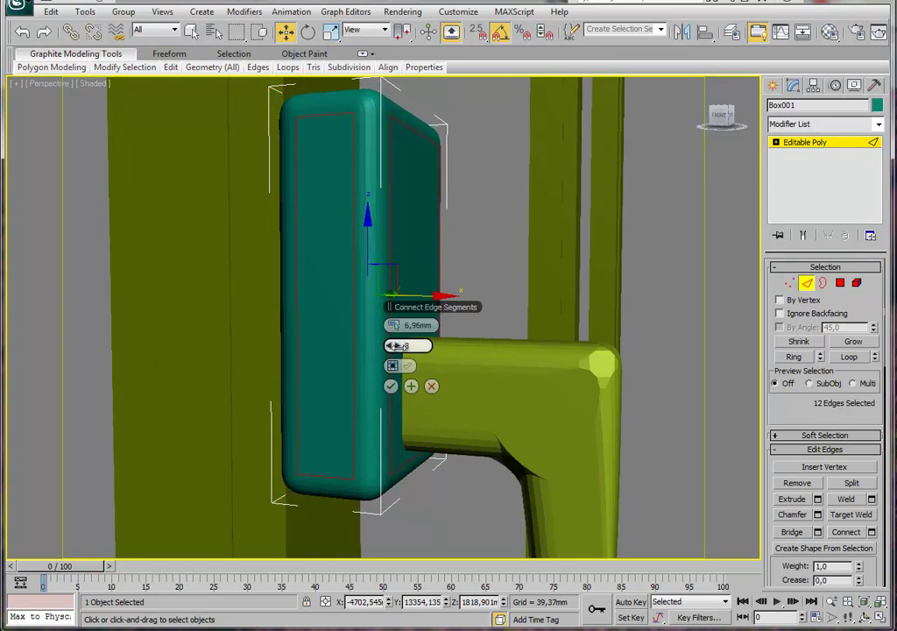
click(391, 386)
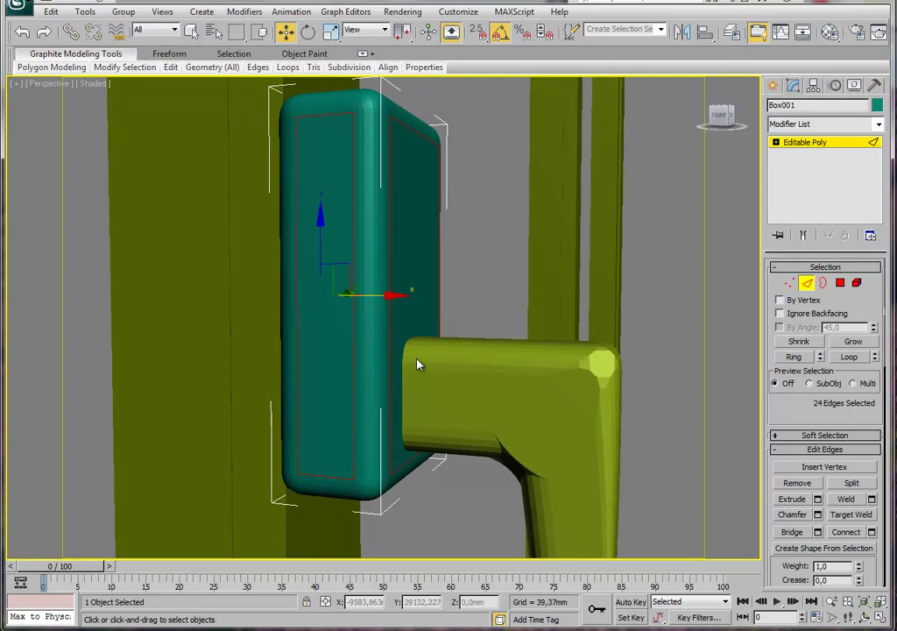
click(817, 143)
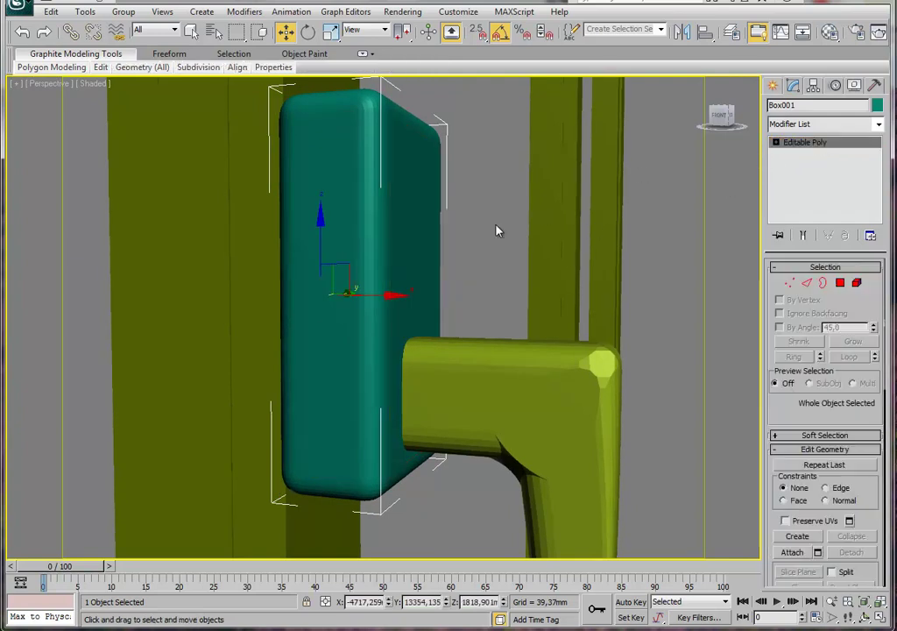
scroll(496, 230, down, 2)
scroll(470, 250, down, 2)
scroll(418, 254, down, 3)
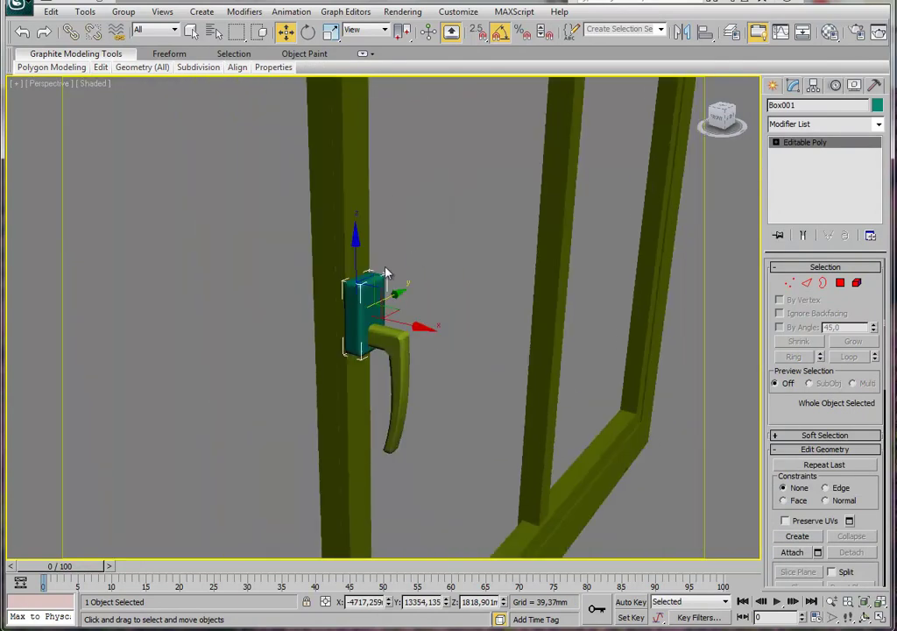
Uniformly scale down the rounded base plate.
click(331, 32)
key(r)
drag(430, 330, 380, 316)
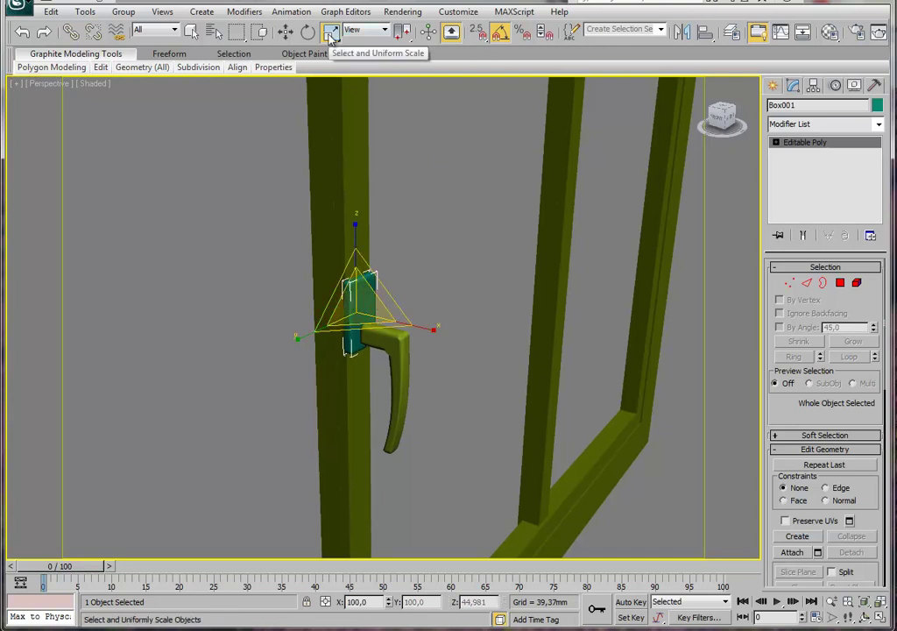
Squash the plate along Z into a thin slab behind the handle.
drag(331, 33, 331, 55)
alt+middle_drag(298, 228, 317, 307)
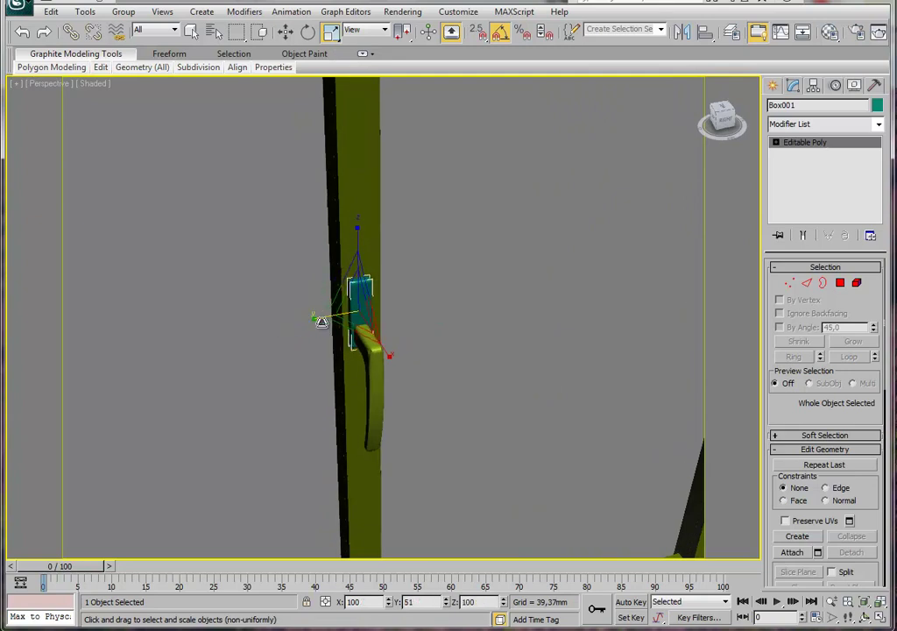
drag(355, 245, 357, 273)
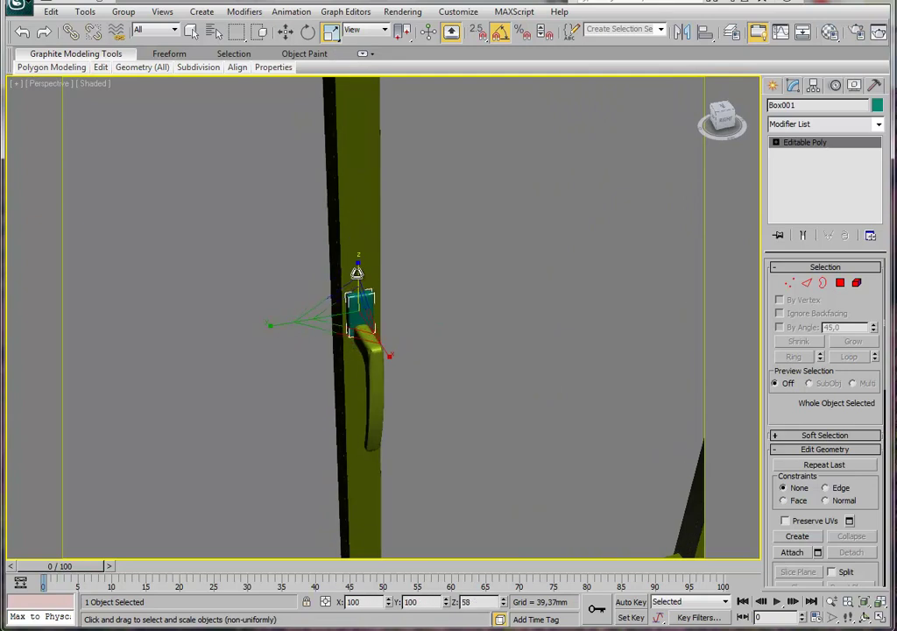
key(r)
alt+middle_drag(352, 254, 416, 340)
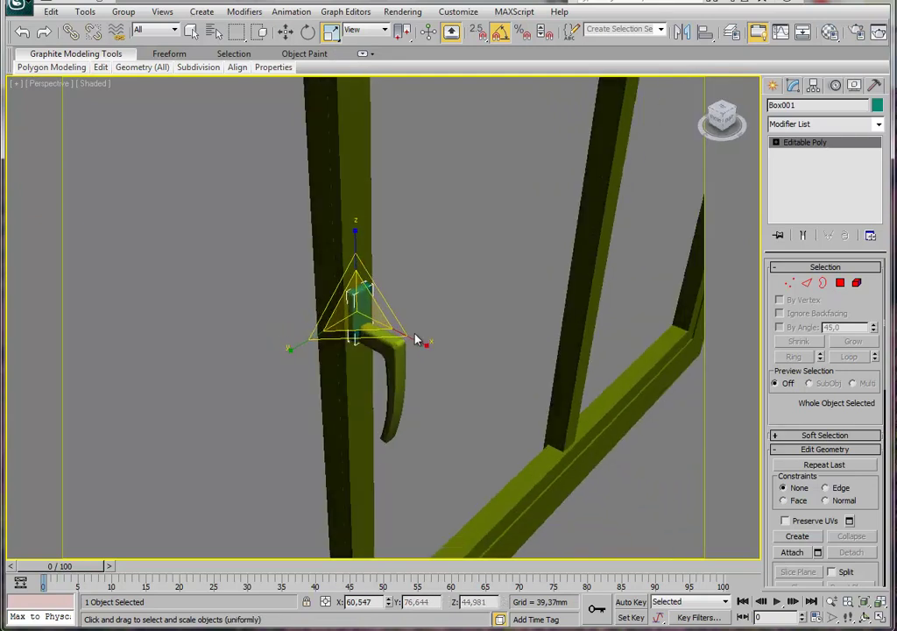
key(r)
drag(416, 340, 403, 324)
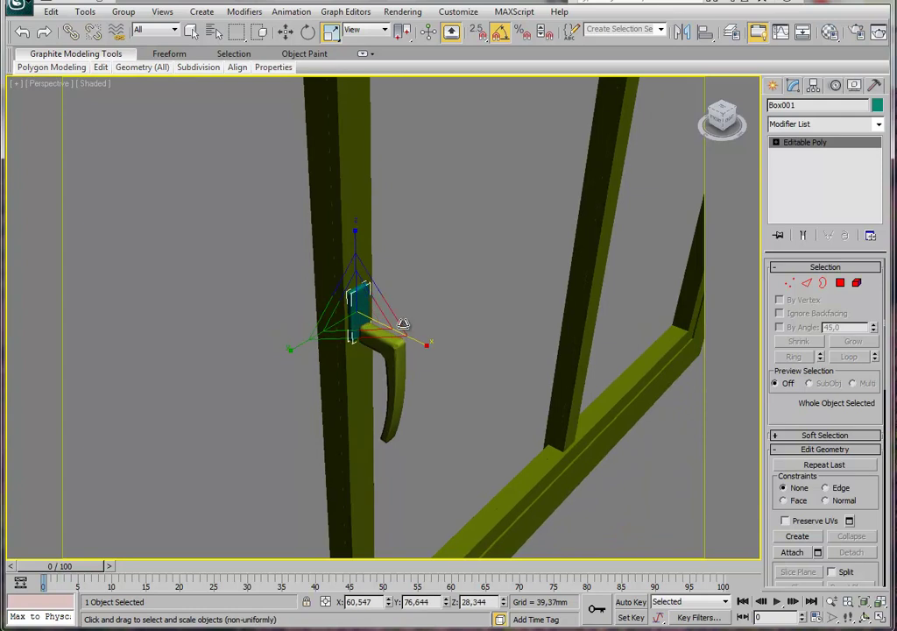
key(r)
alt+middle_drag(403, 324, 408, 312)
click(401, 359)
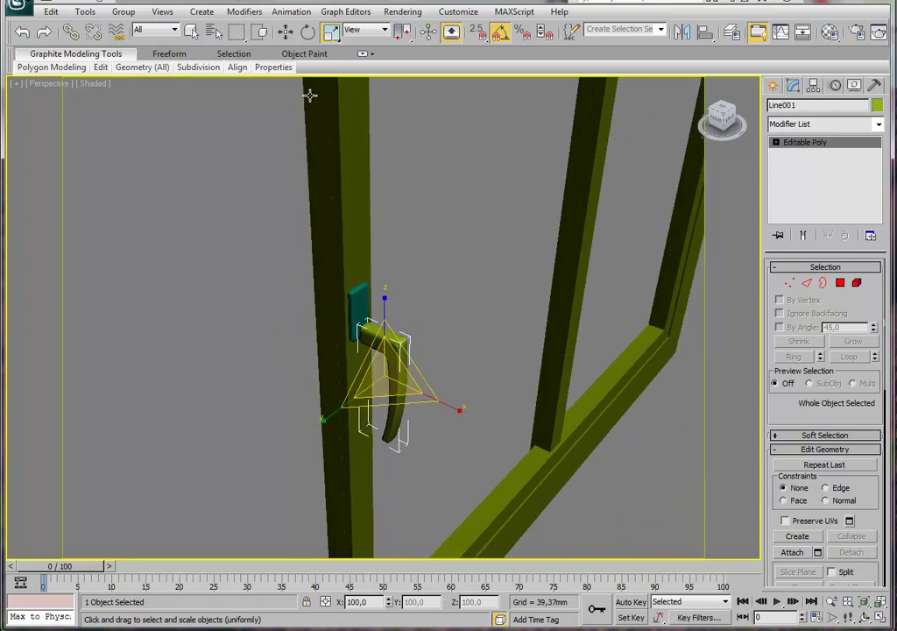
Raise the handle along Z and slide it left along X.
key(w)
drag(386, 329, 388, 302)
drag(435, 379, 417, 377)
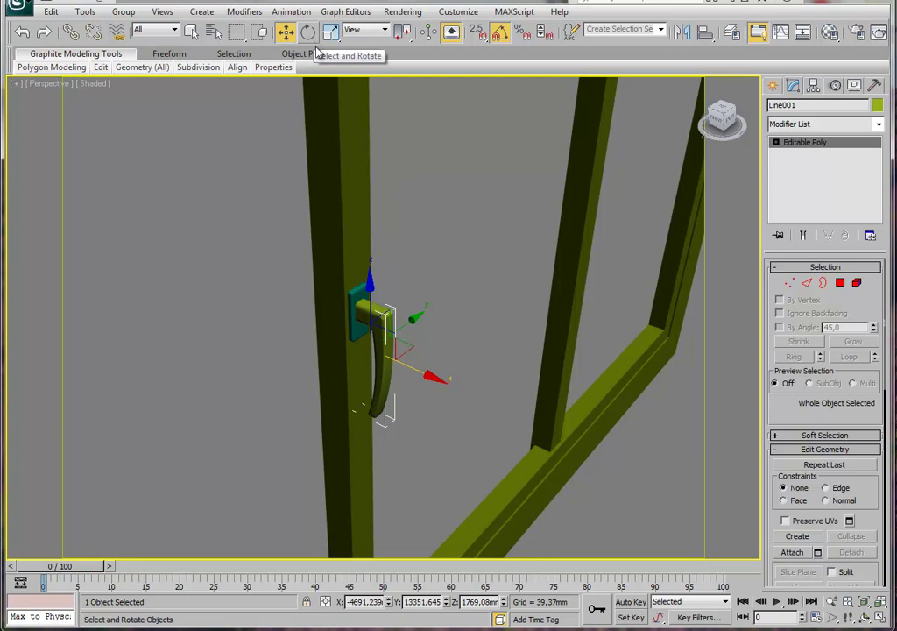
mouse_move(401, 257)
alt+middle_down()
mouse_move(366, 254)
mouse_move(368, 242)
alt+middle_up()
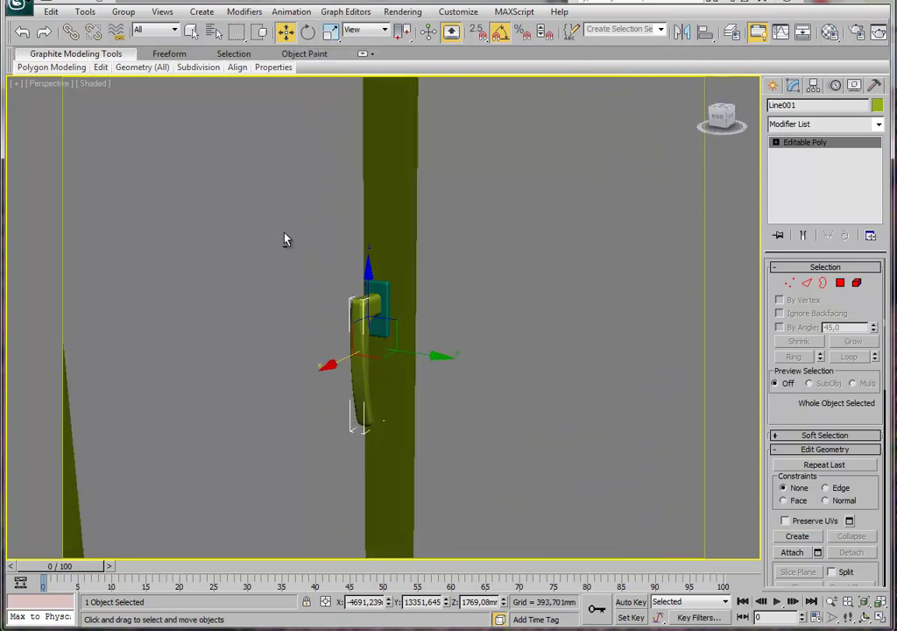
Rotate the handle 90° about X so it lies horizontal, and move it onto the mullion.
click(308, 31)
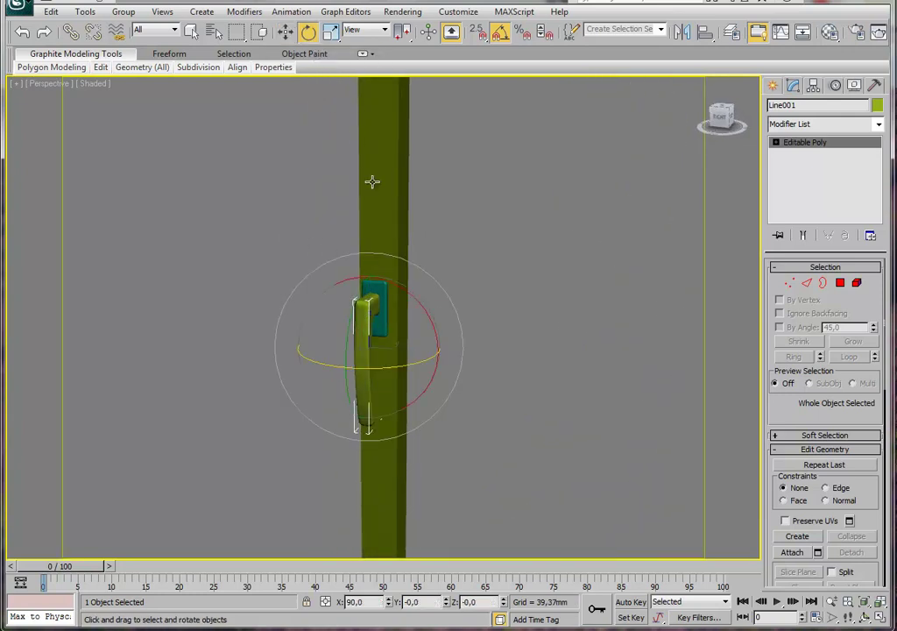
mouse_move(413, 297)
mouse_down()
mouse_move(389, 277)
mouse_move(377, 247)
mouse_up()
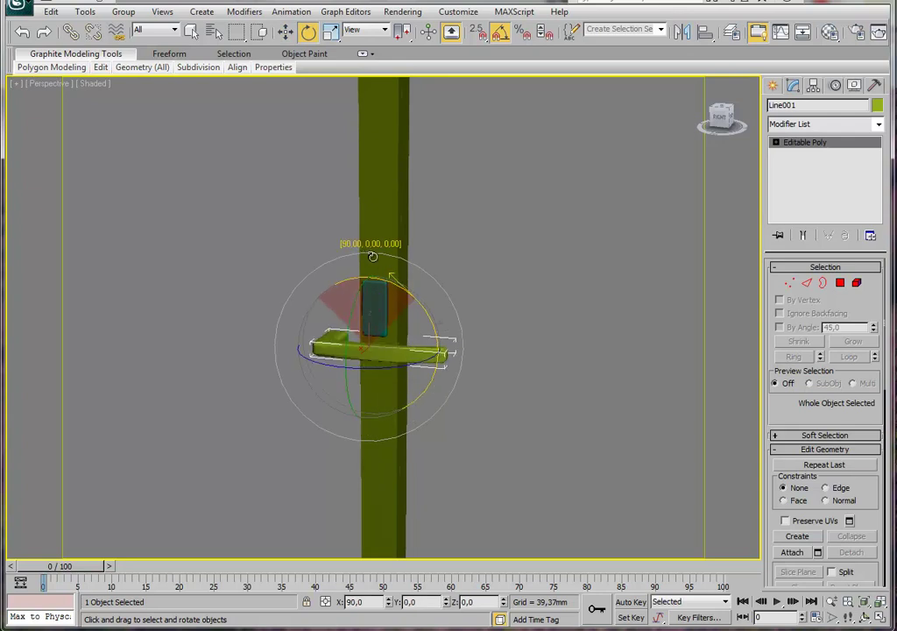
click(286, 32)
drag(399, 329, 441, 289)
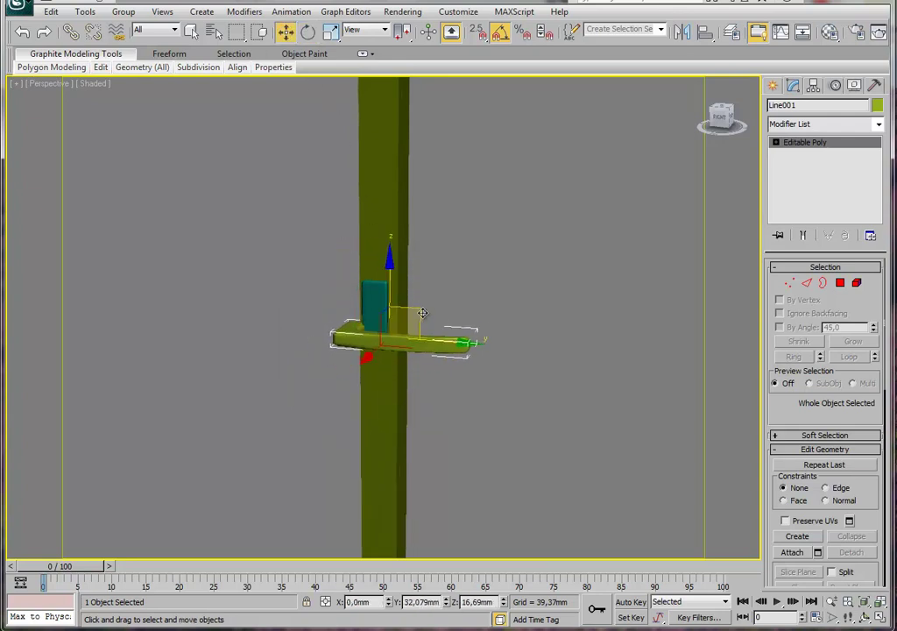
mouse_move(442, 290)
alt+middle_down()
mouse_move(450, 330)
mouse_move(481, 337)
mouse_move(464, 341)
mouse_move(459, 360)
mouse_move(407, 377)
mouse_move(403, 391)
mouse_move(325, 291)
alt+middle_up()
scroll(459, 360, up, 5)
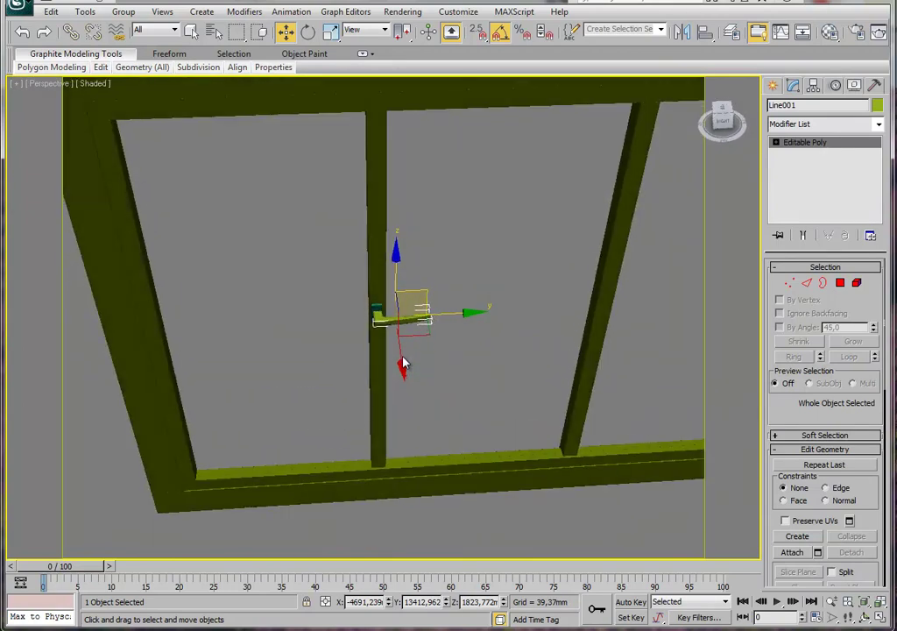
Scale the handle to about 71.5% along Y and slide it along Y against the mullion.
click(330, 32)
drag(308, 323, 326, 316)
click(287, 32)
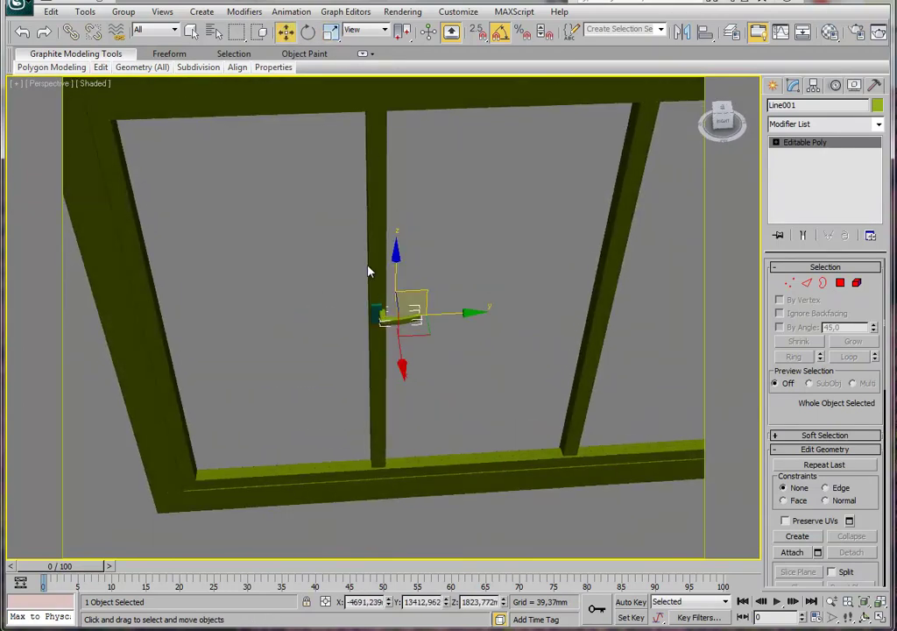
drag(454, 317, 447, 318)
scroll(454, 303, down, 2)
mouse_move(461, 285)
alt+middle_down()
mouse_move(462, 240)
mouse_move(475, 274)
mouse_move(513, 235)
alt+middle_up()
scroll(465, 235, down, 5)
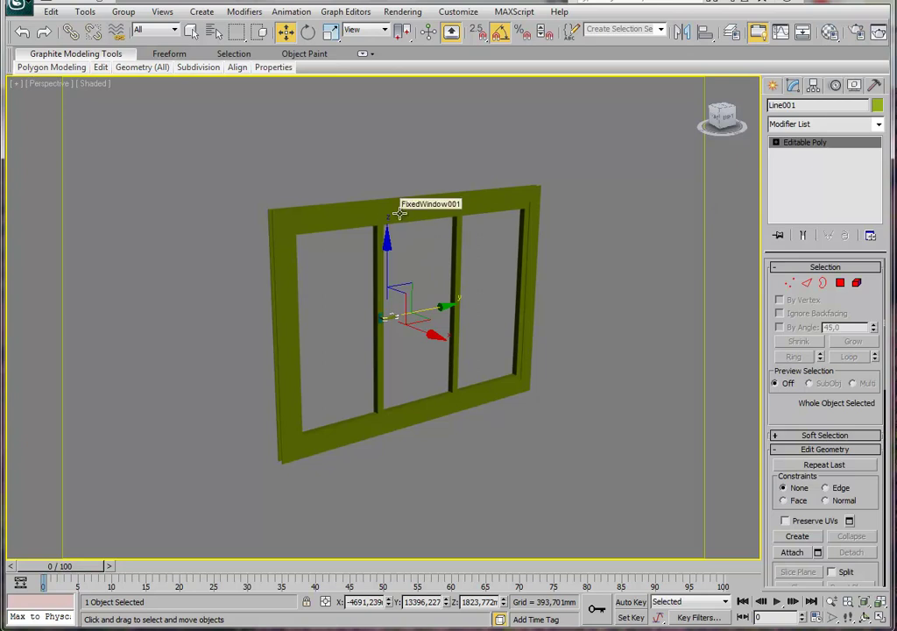
Select FixedWindow001 and toggle the viewport to wireframe and back to shaded.
click(399, 213)
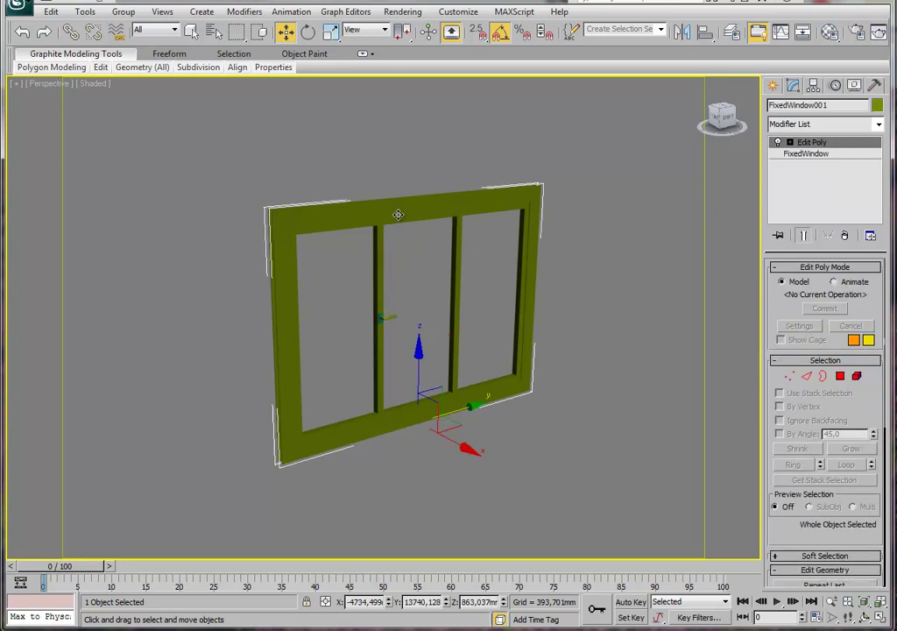
drag(425, 220, 444, 226)
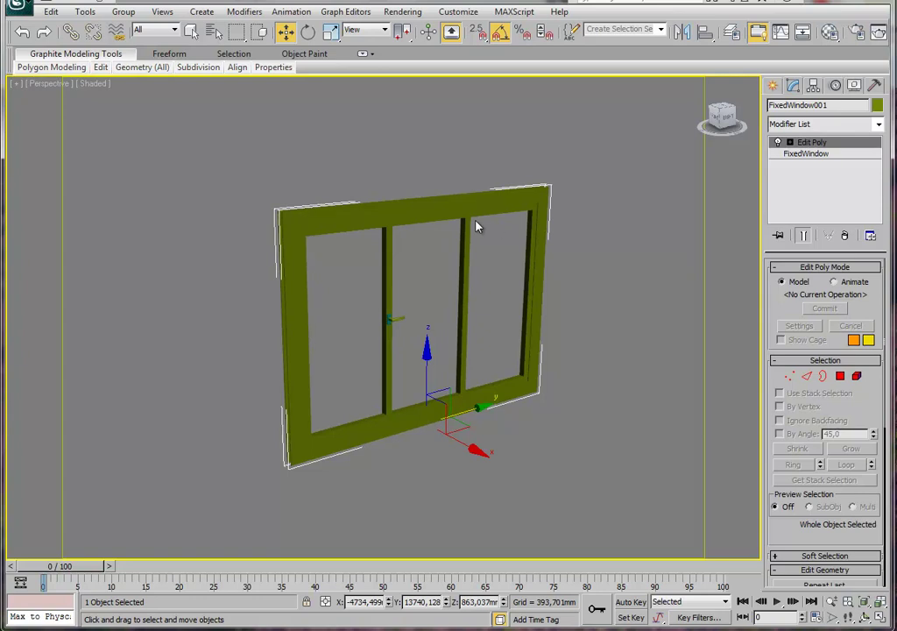
middle_drag(495, 229, 508, 216)
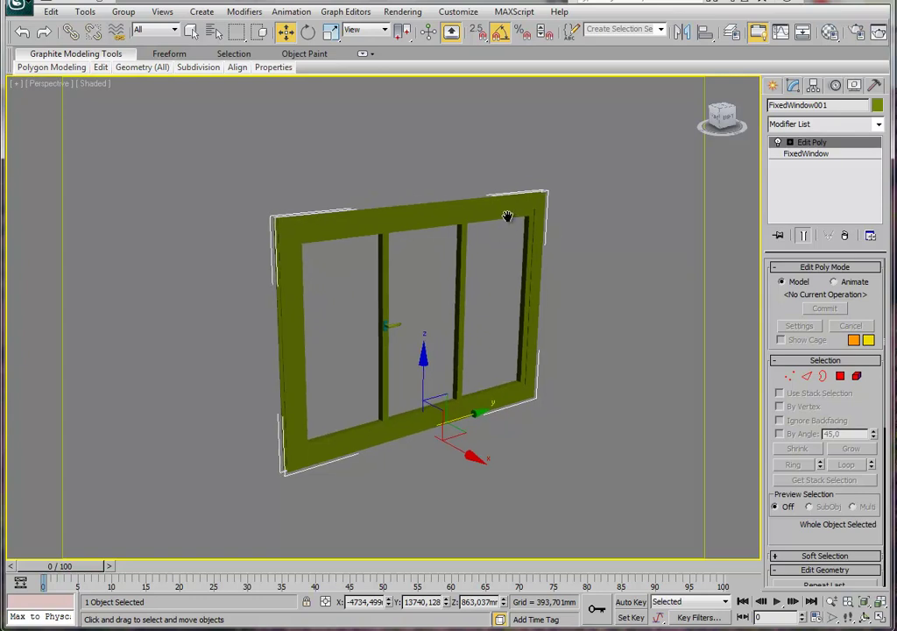
key(F3)
scroll(489, 243, up, 4)
scroll(420, 276, up, 2)
scroll(420, 277, up, 1)
key(F3)
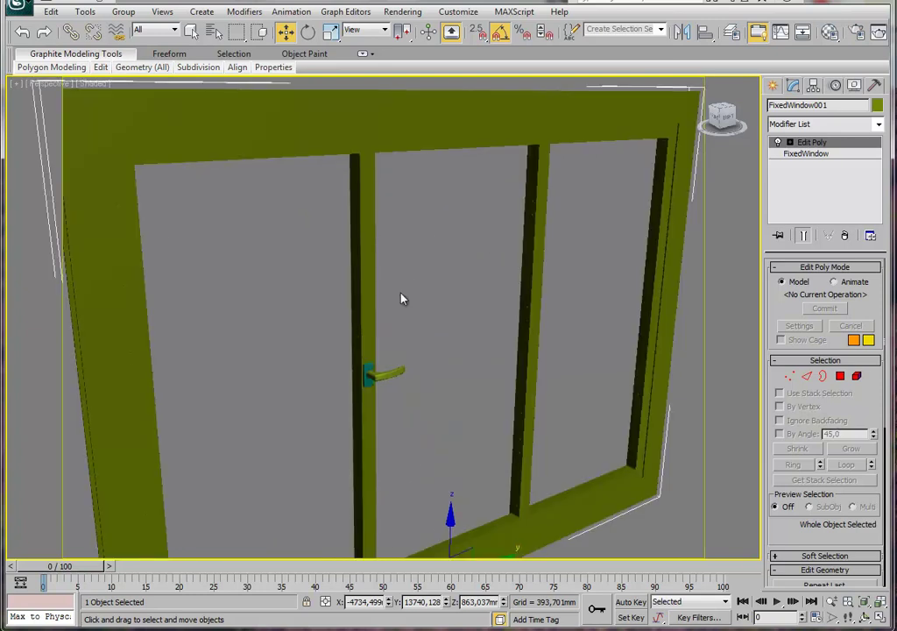
scroll(401, 299, down, 2)
Switch to Shaded + Edged Faces and zoom in on the mullion and handle.
key(F4)
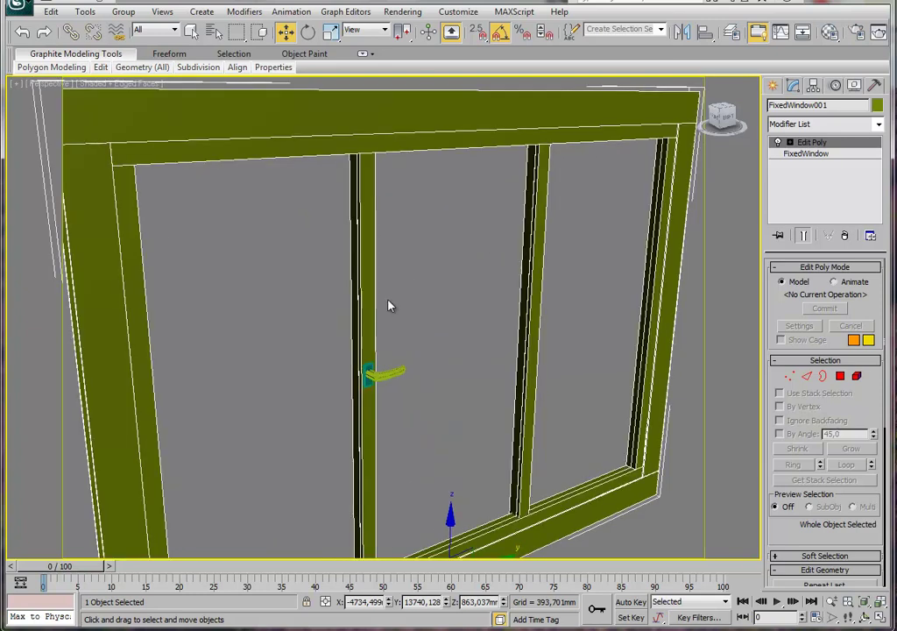
scroll(380, 267, up, 2)
scroll(296, 266, up, 1)
scroll(263, 268, down, 1)
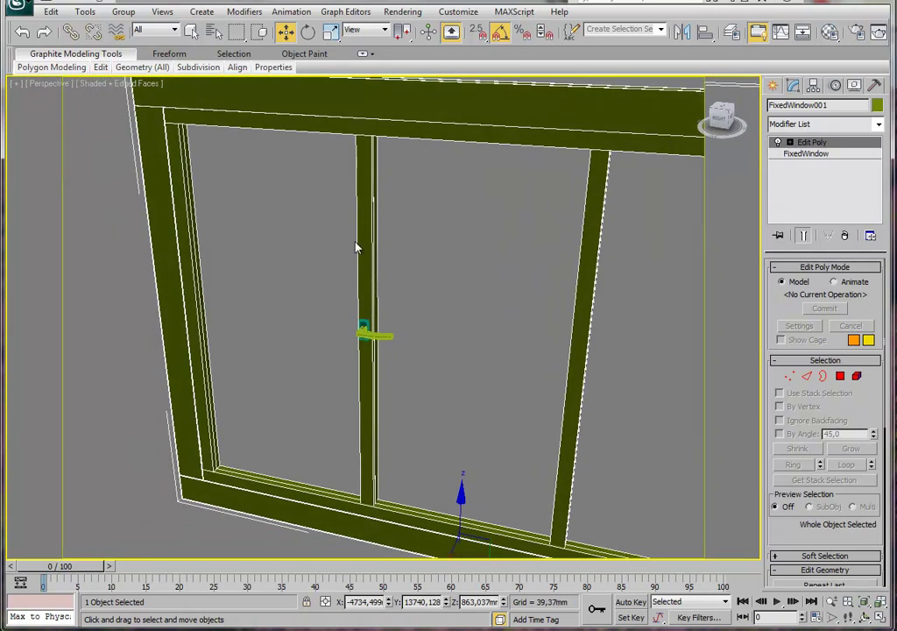
scroll(350, 252, up, 2)
scroll(406, 263, up, 1)
mouse_move(406, 263)
alt+middle_down()
mouse_move(431, 260)
mouse_move(439, 287)
alt+middle_up()
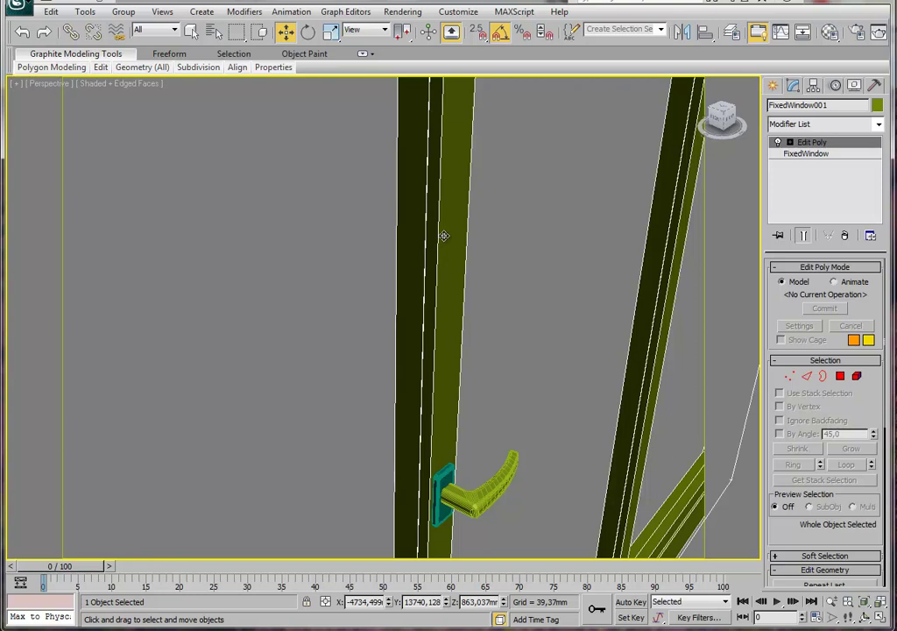
middle_drag(476, 289, 453, 237)
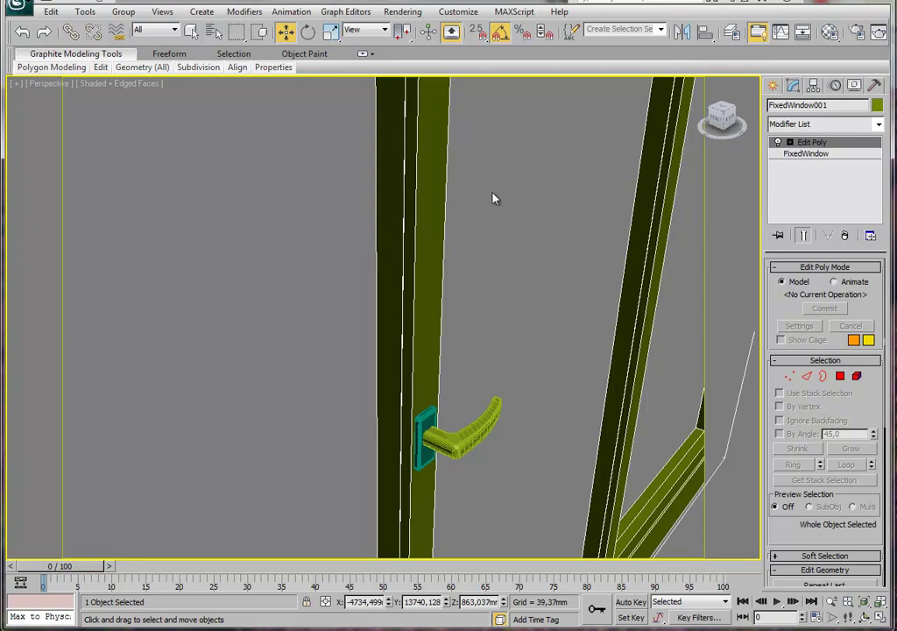
scroll(499, 223, down, 10)
scroll(474, 200, up, 3)
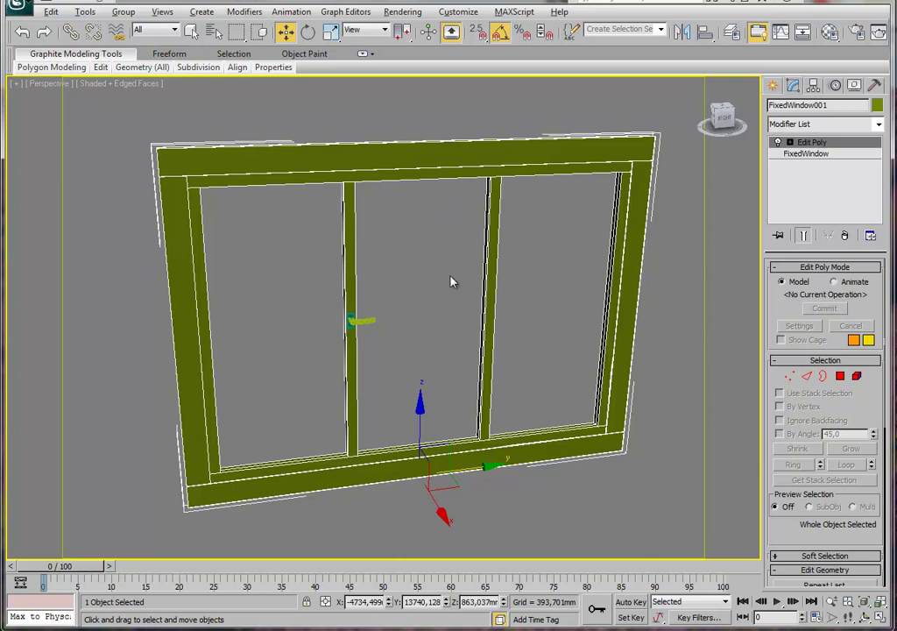
alt+middle_drag(451, 282, 465, 274)
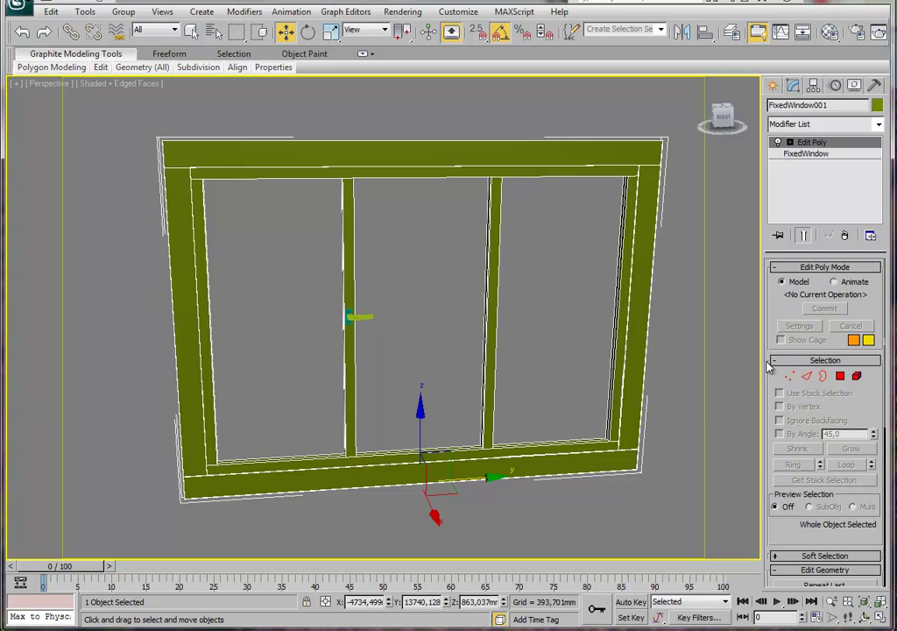
In Edge mode, select all vertical and horizontal edges of the FixedWindow001 frame.
click(807, 377)
middle_drag(601, 322, 583, 310)
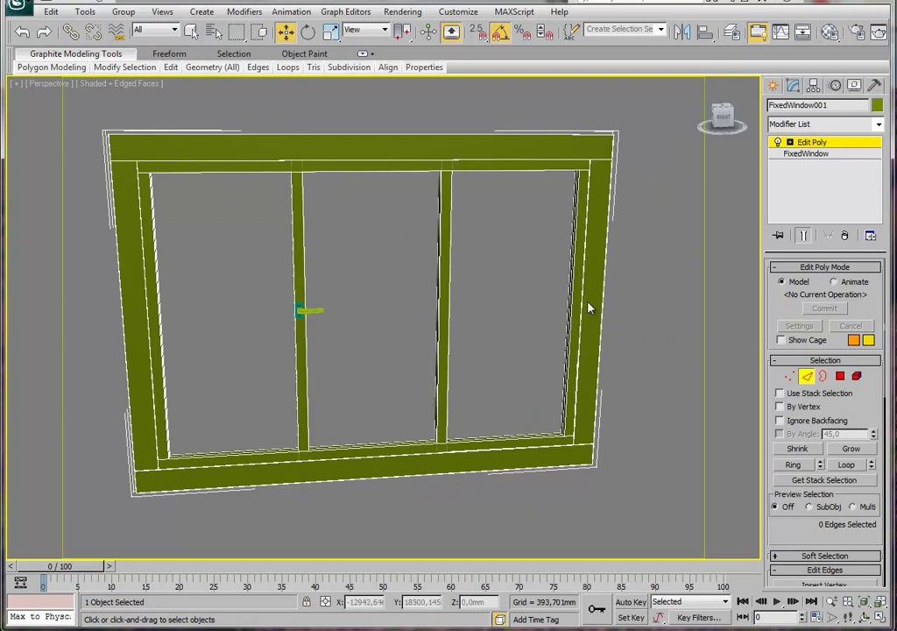
alt+middle_drag(589, 309, 570, 265)
drag(642, 237, 74, 310)
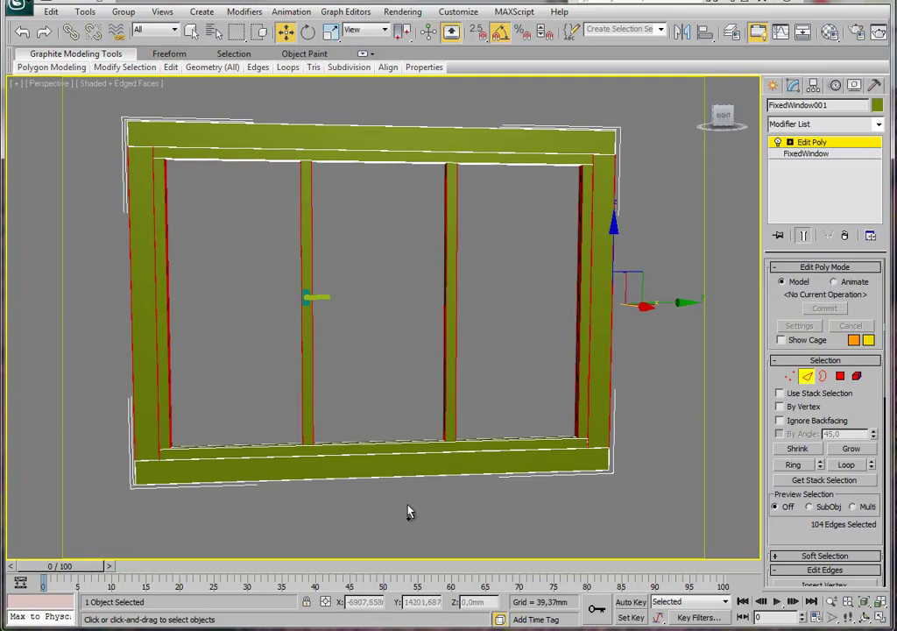
ctrl+drag(409, 503, 368, 86)
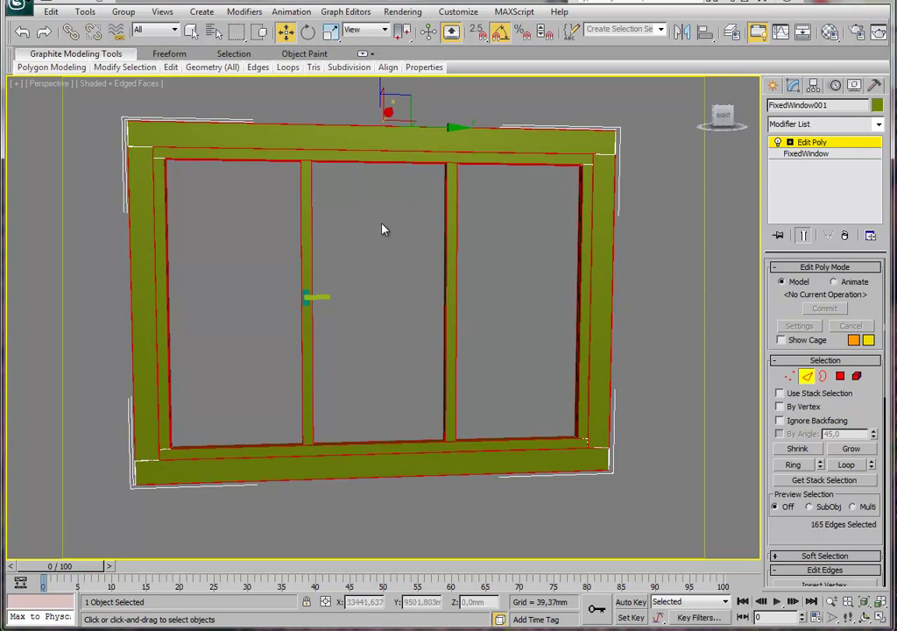
alt+middle_drag(382, 229, 413, 254)
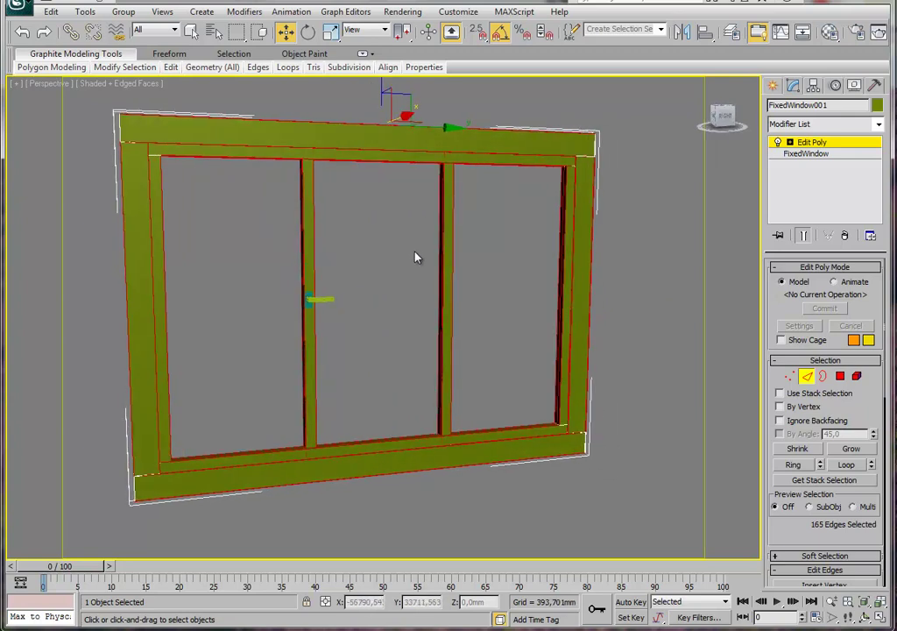
drag(827, 538, 827, 331)
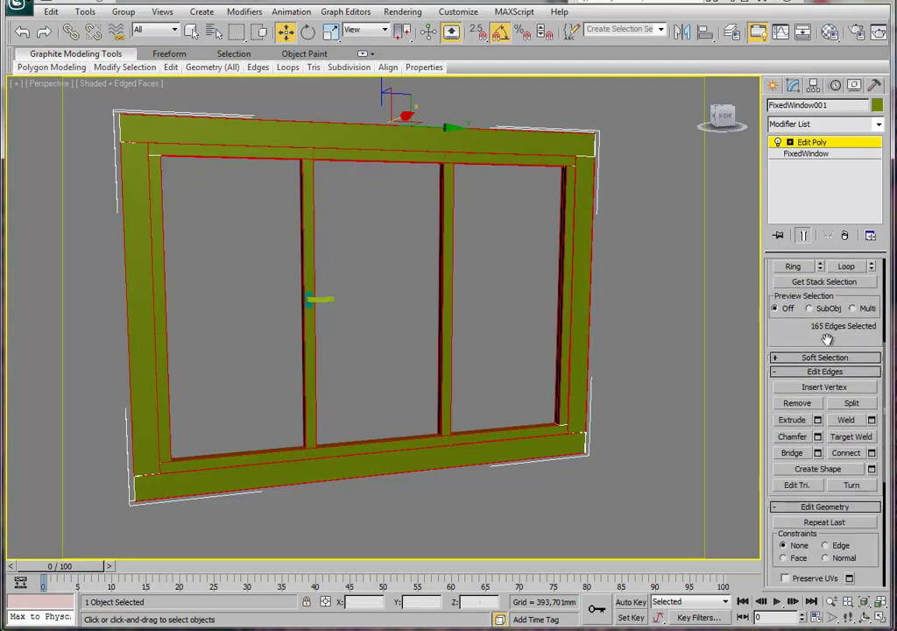
Chamfer the selected frame edges by 3,167 mm with 3 segments, then leave Edge mode.
click(818, 427)
middle_drag(508, 330, 539, 337)
scroll(539, 337, up, 5)
middle_drag(483, 332, 415, 327)
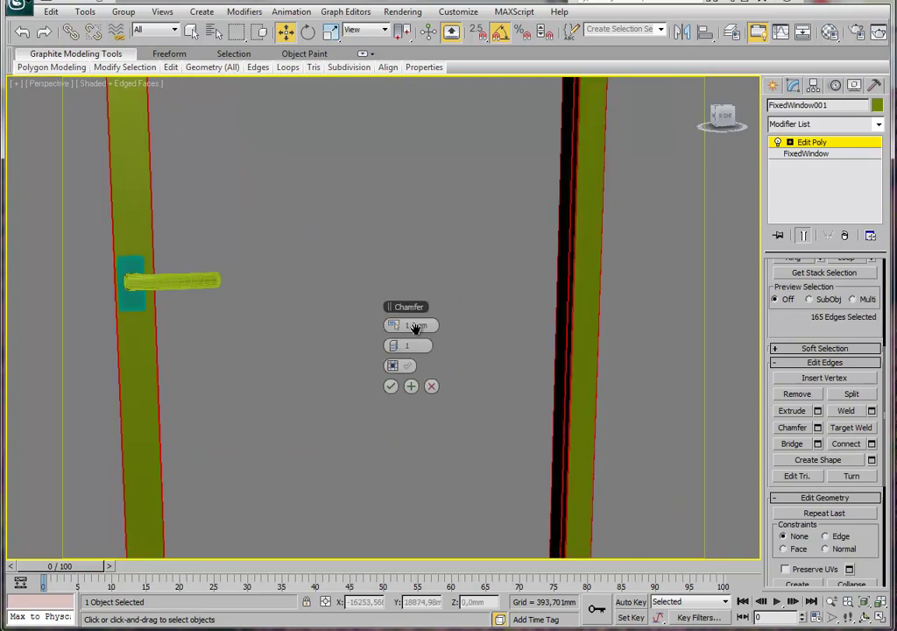
drag(395, 346, 396, 320)
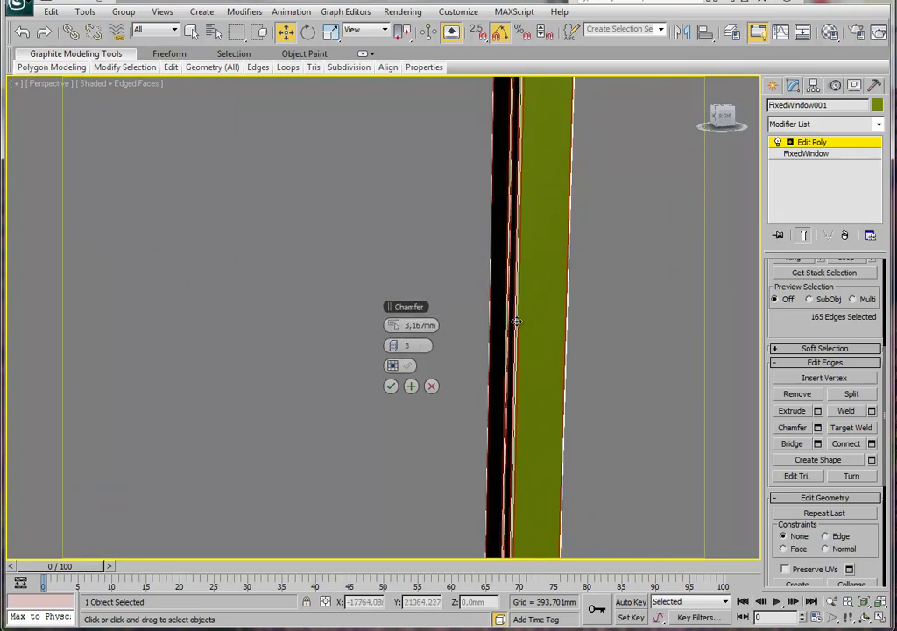
click(391, 385)
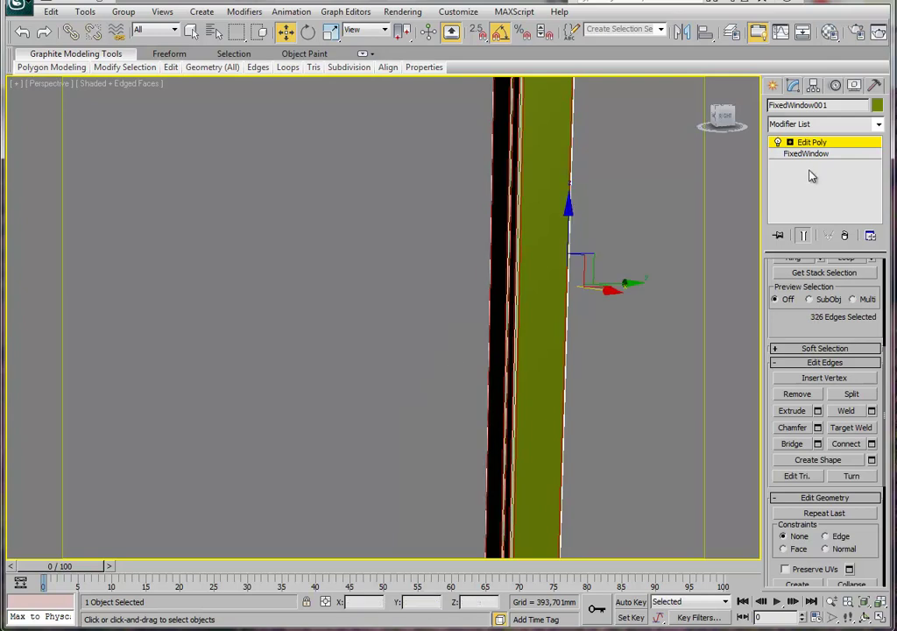
click(824, 145)
mouse_move(526, 252)
middle_down()
mouse_move(478, 252)
mouse_move(493, 245)
mouse_move(453, 274)
middle_up()
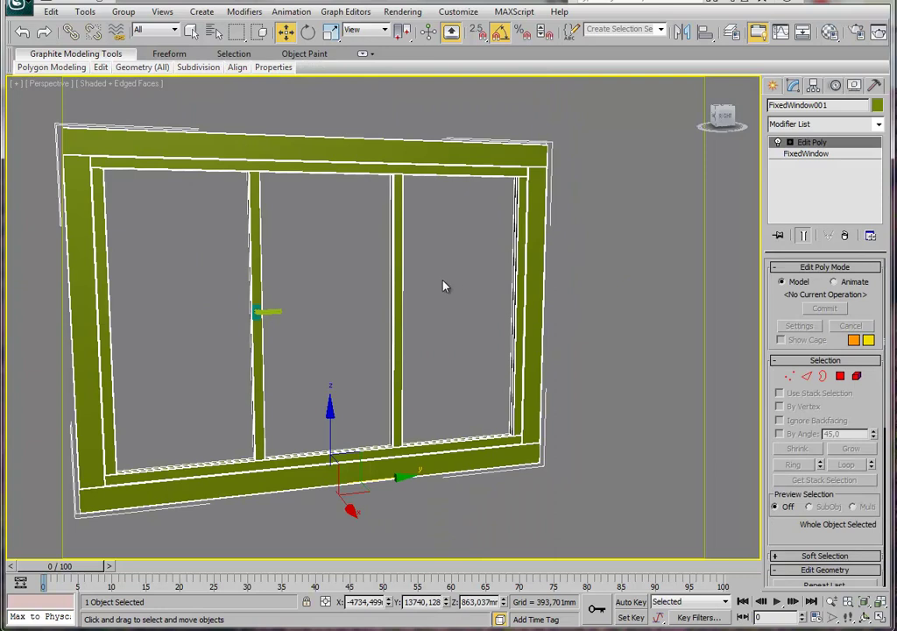
Zoom out and box-select FixedWindow001, the Line001 handle and its base plate together.
click(445, 286)
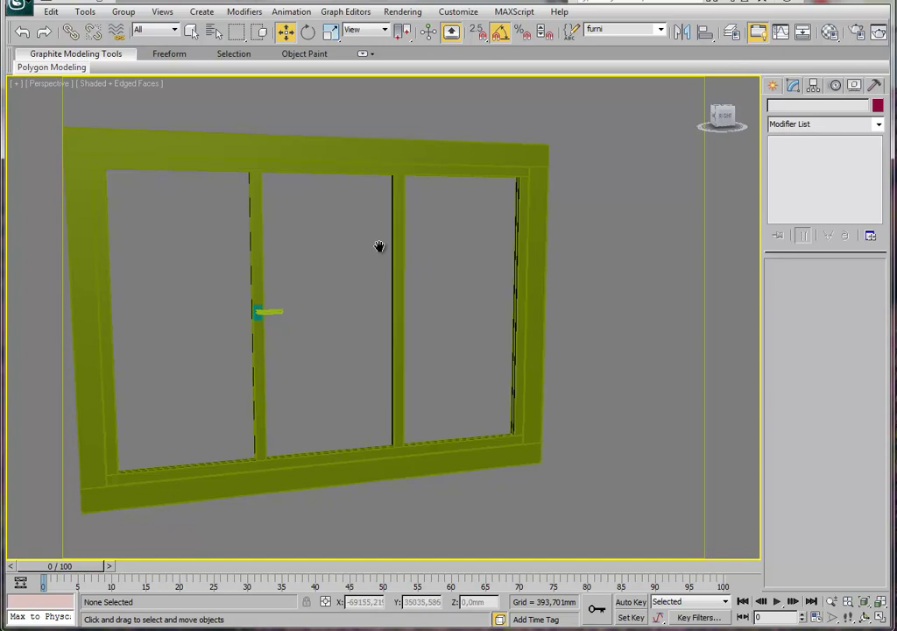
middle_drag(381, 247, 406, 232)
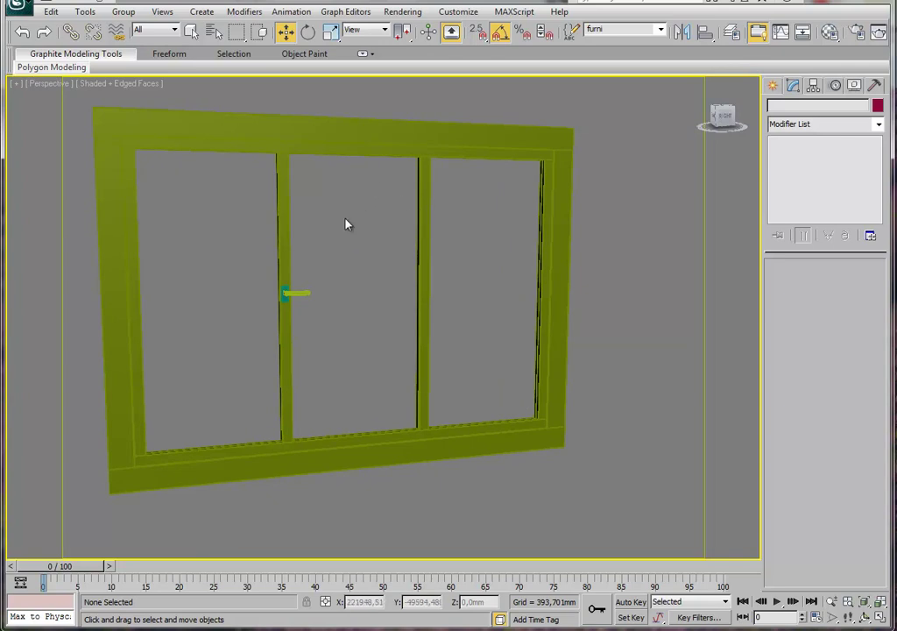
middle_drag(425, 249, 429, 249)
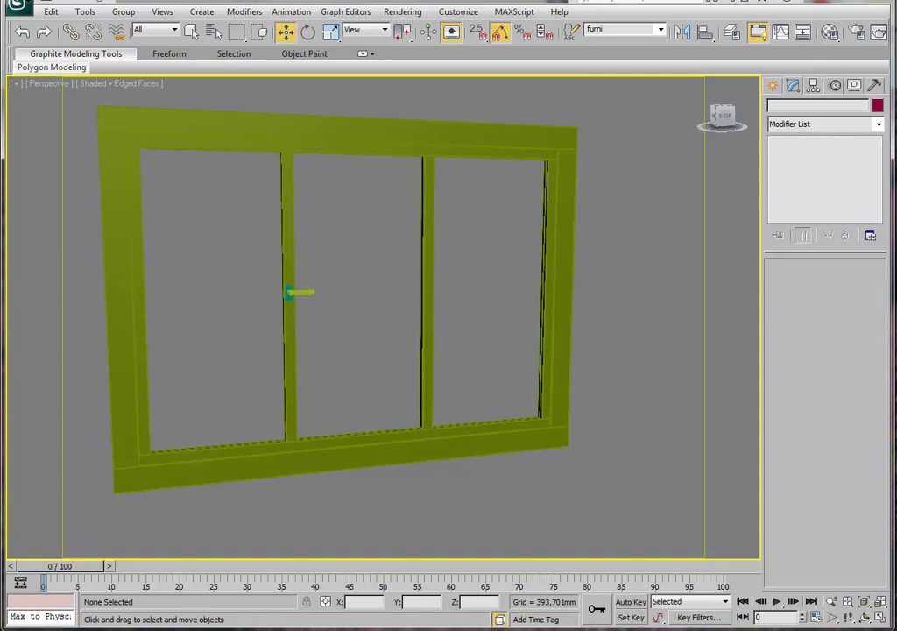
scroll(517, 276, down, 1)
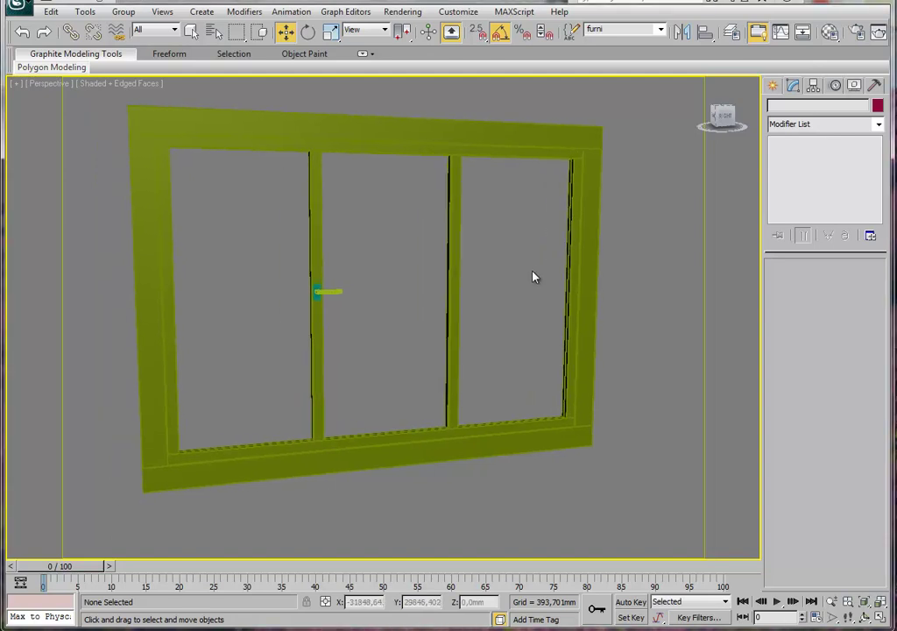
scroll(517, 277, down, 3)
mouse_move(545, 152)
mouse_down()
mouse_move(288, 436)
mouse_move(205, 439)
mouse_up()
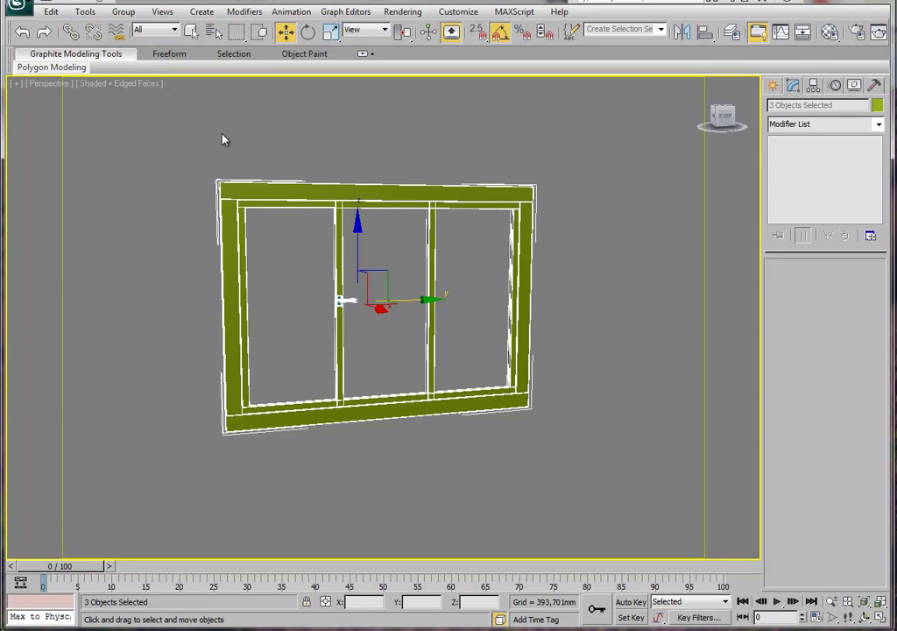
Group the three selected window parts under the name 'window' and orbit to check it.
click(131, 14)
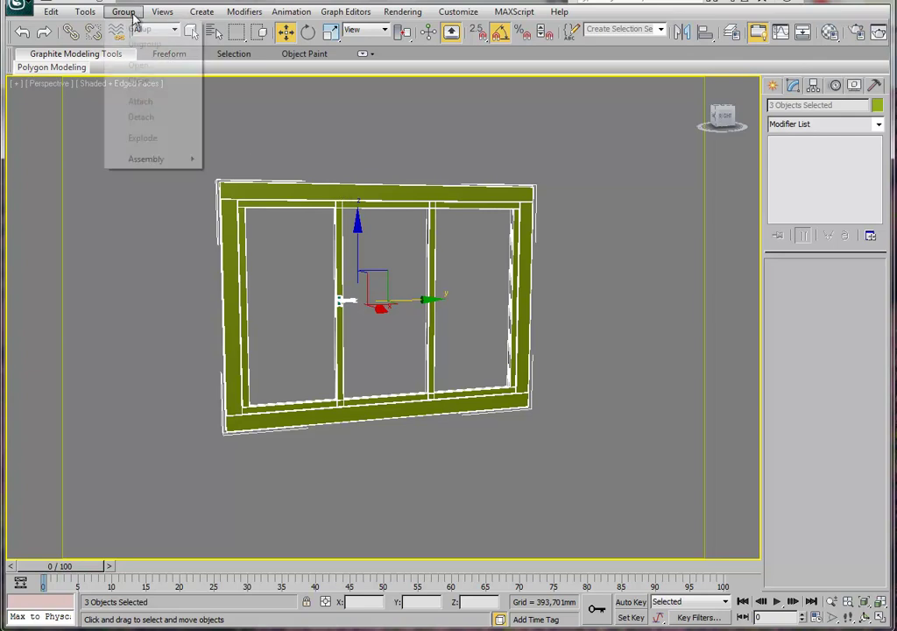
click(137, 31)
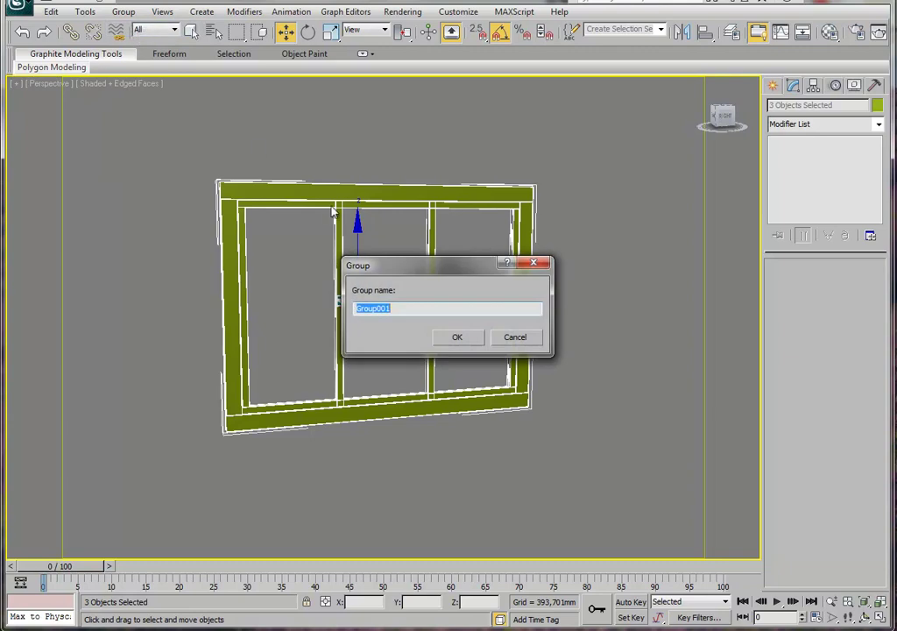
text(wi)
click(458, 337)
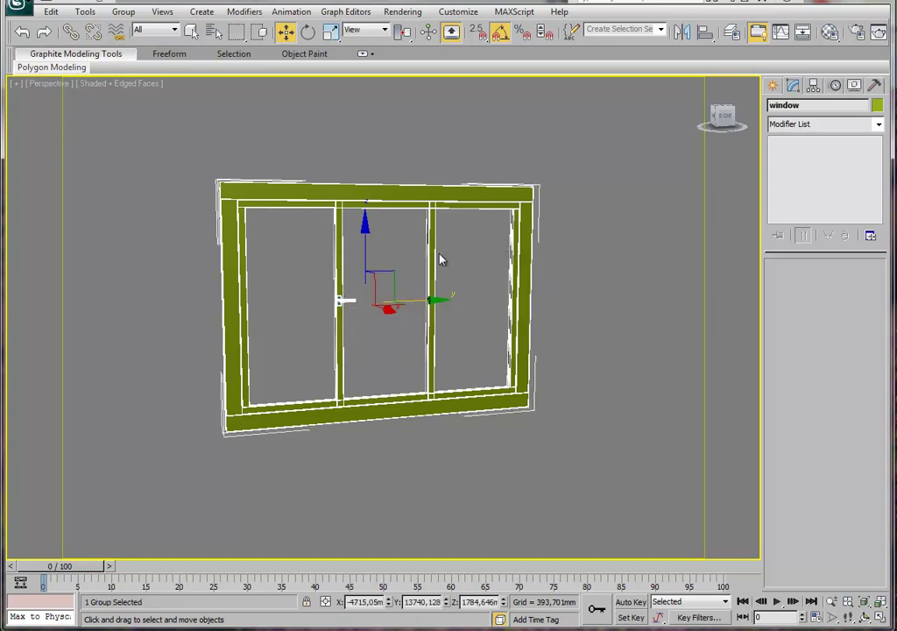
alt+middle_drag(441, 260, 447, 265)
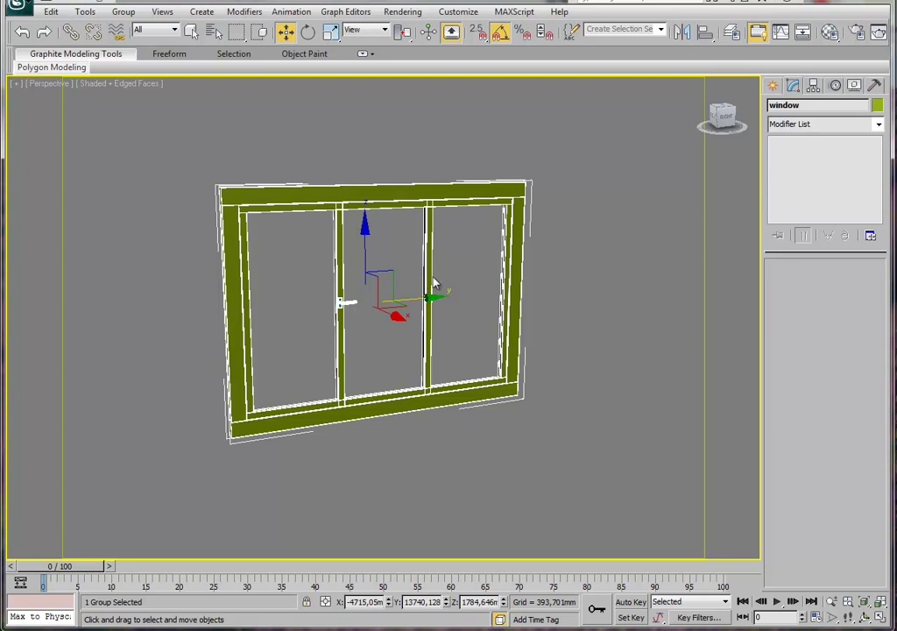
Unhide all hidden objects and zoom out to see the room around the window.
right_click(425, 278)
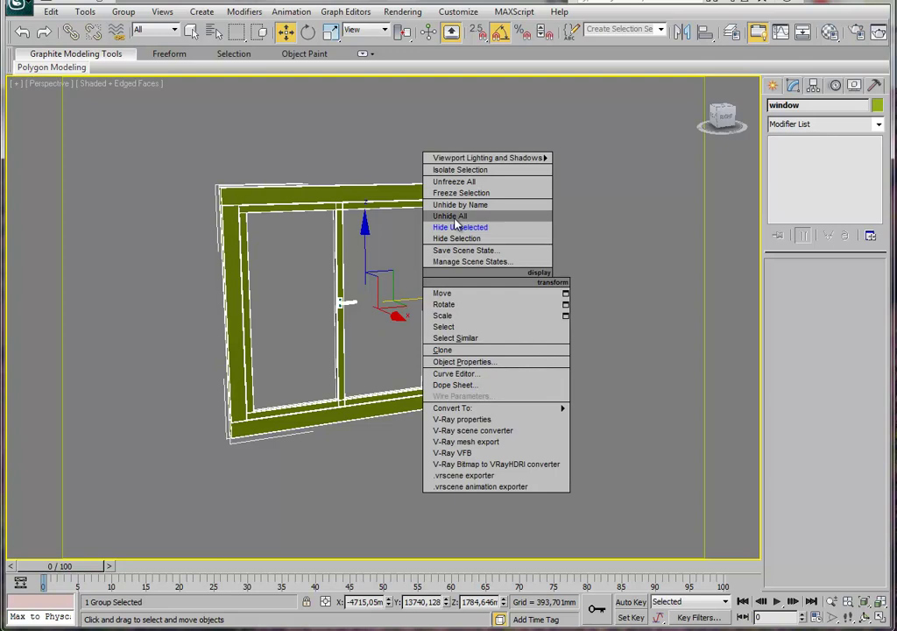
click(456, 216)
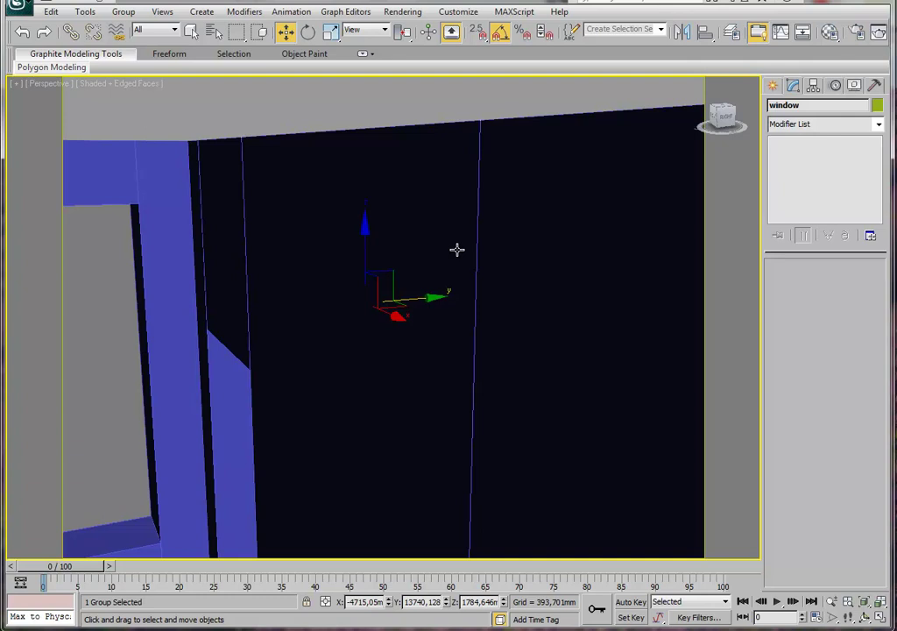
scroll(457, 250, down, 2)
scroll(447, 247, down, 2)
scroll(443, 247, down, 1)
scroll(440, 246, down, 2)
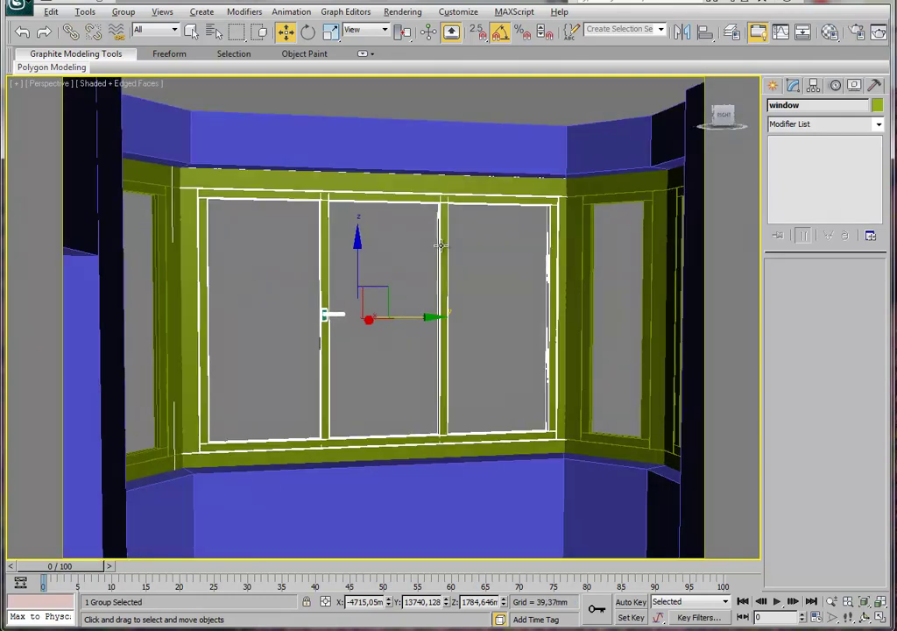
Ctrl-select the left, right and side bay-window frames while orbiting around the bay.
mouse_move(438, 261)
middle_down()
mouse_move(395, 274)
mouse_move(257, 207)
mouse_move(269, 216)
middle_up()
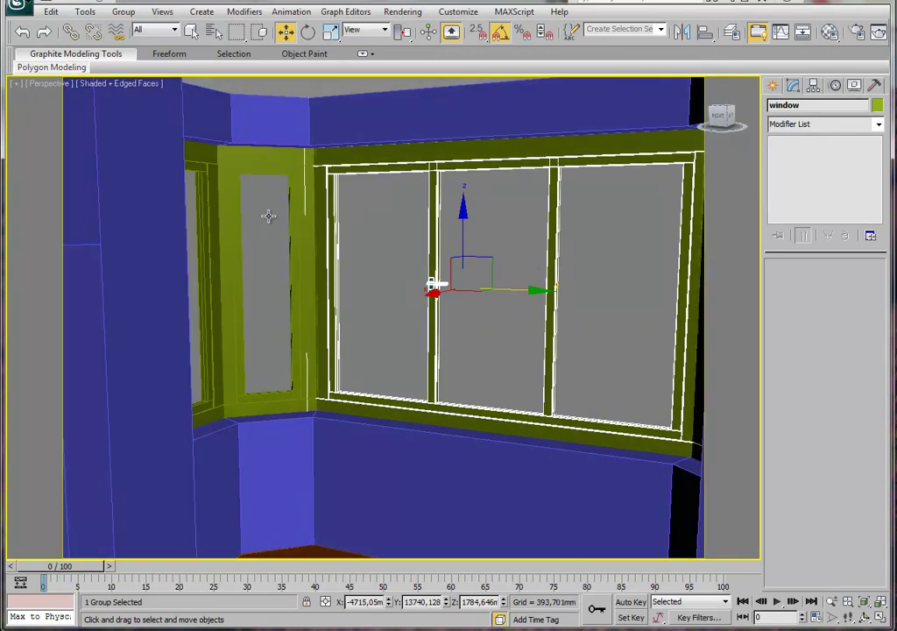
click(205, 160)
mouse_move(259, 183)
alt+middle_down()
mouse_move(276, 205)
mouse_move(353, 218)
alt+middle_up()
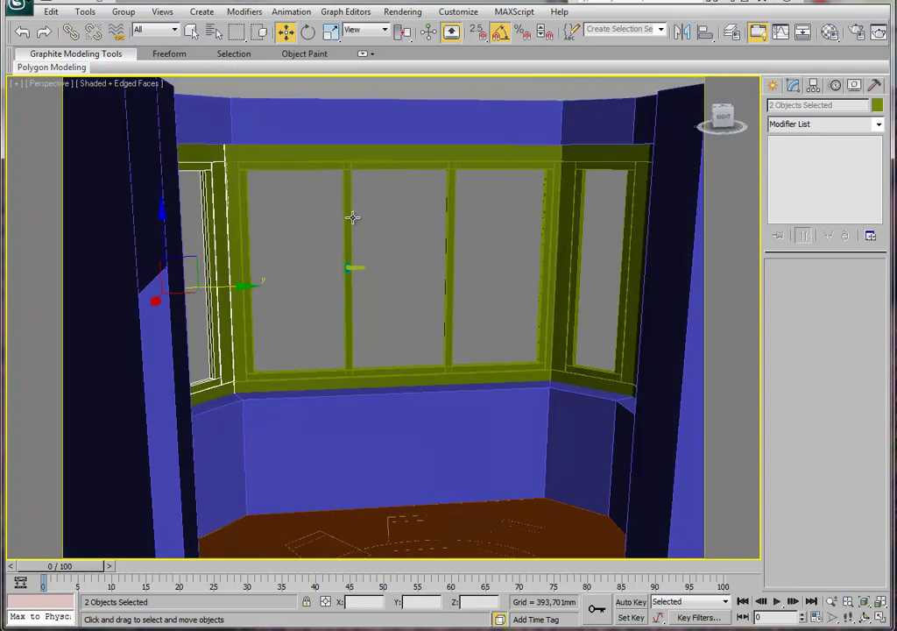
ctrl+click(566, 179)
mouse_move(566, 179)
alt+middle_down()
mouse_move(520, 181)
mouse_move(505, 195)
alt+middle_up()
scroll(507, 226, up, 3)
scroll(501, 214, down, 3)
scroll(503, 226, up, 3)
scroll(507, 244, down, 3)
mouse_move(366, 234)
alt+middle_down()
mouse_move(341, 234)
mouse_move(517, 170)
mouse_move(277, 374)
mouse_move(271, 285)
mouse_move(300, 260)
alt+middle_up()
ctrl+click(208, 374)
mouse_move(301, 158)
alt+middle_down()
mouse_move(300, 226)
mouse_move(356, 219)
alt+middle_up()
Add the last frame and group all five bay-window frames as 'window2'.
ctrl+click(365, 206)
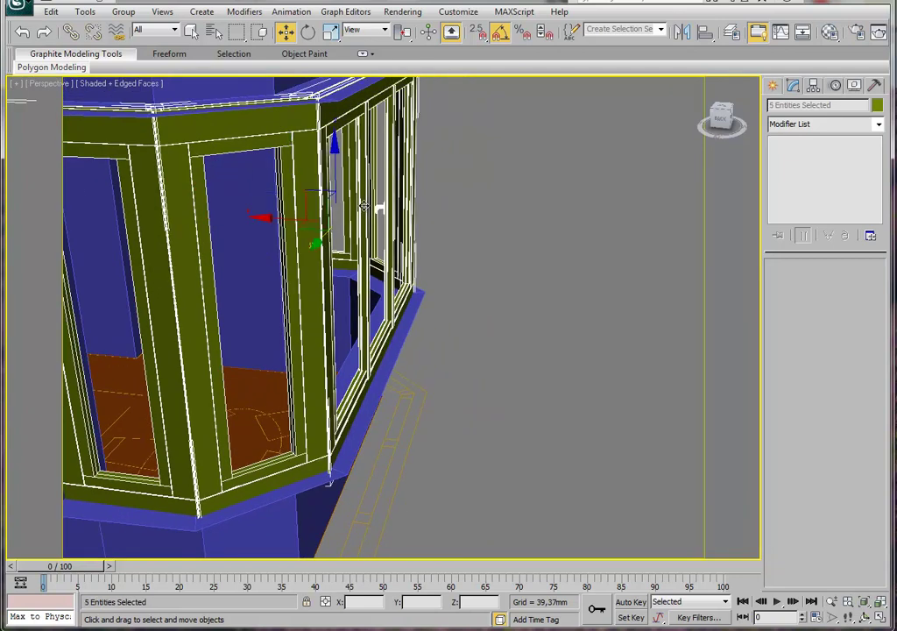
click(124, 11)
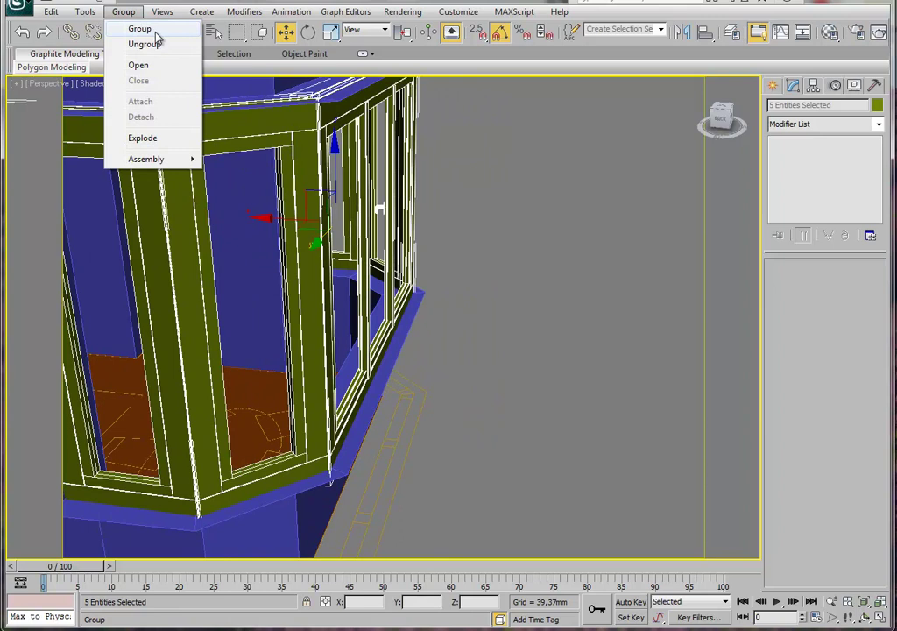
click(140, 29)
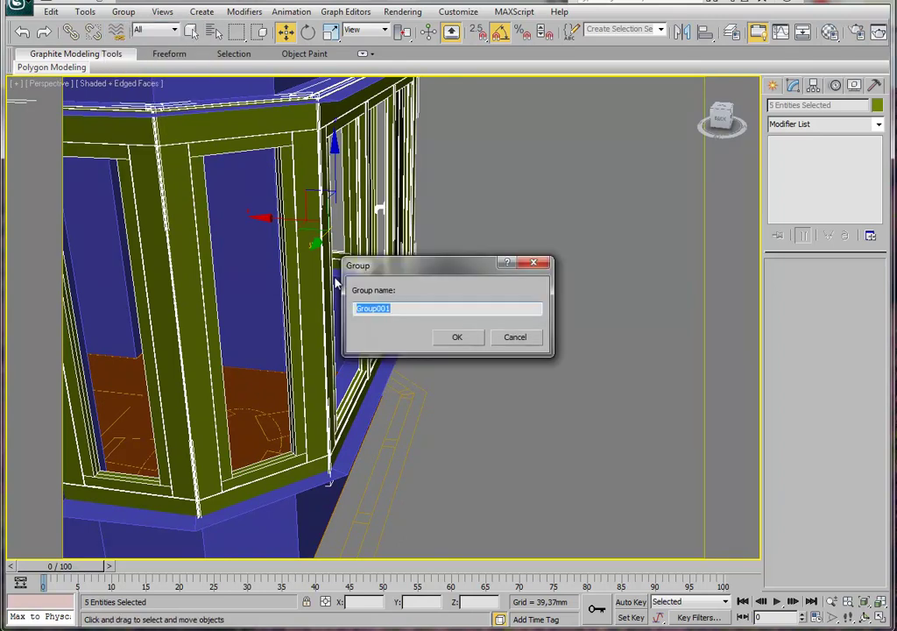
text(window2)
click(456, 337)
Orbit and zoom around the grouped bay window to inspect it from the front.
mouse_move(448, 330)
alt+middle_down()
mouse_move(395, 315)
mouse_move(331, 210)
mouse_move(310, 213)
alt+middle_up()
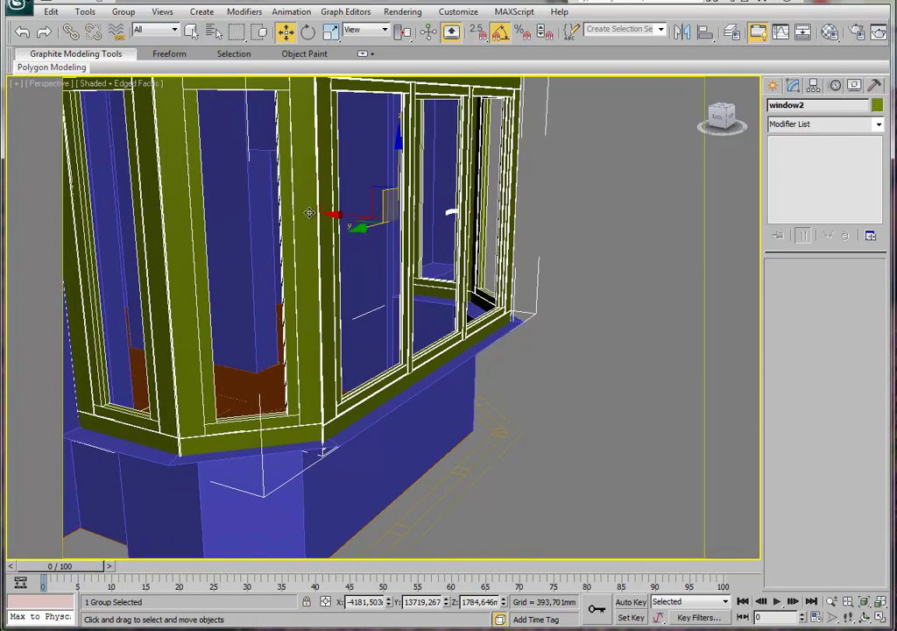
alt+middle_drag(344, 283, 428, 335)
mouse_move(398, 302)
alt+middle_down()
mouse_move(420, 307)
mouse_move(417, 300)
alt+middle_up()
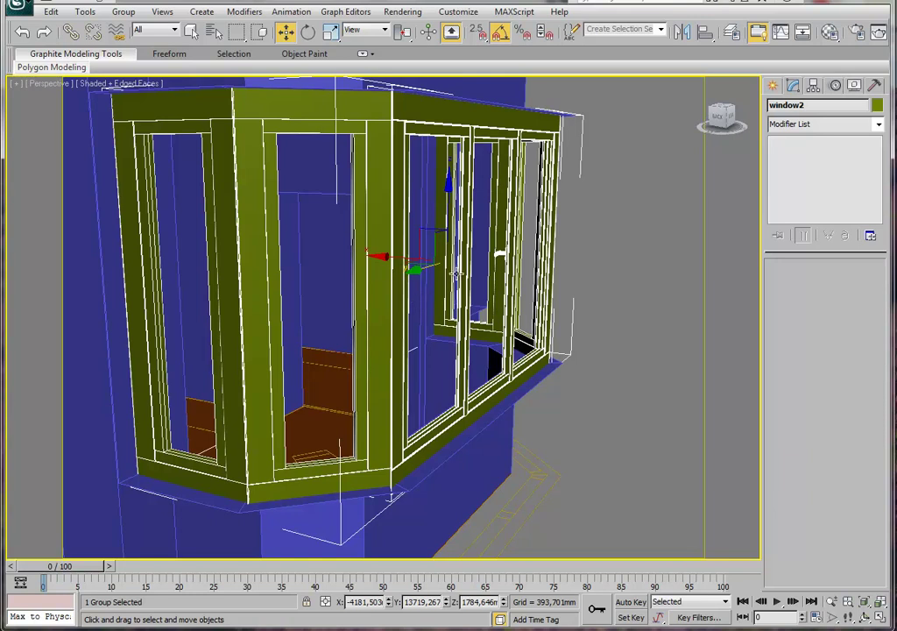
alt+middle_drag(455, 274, 450, 323)
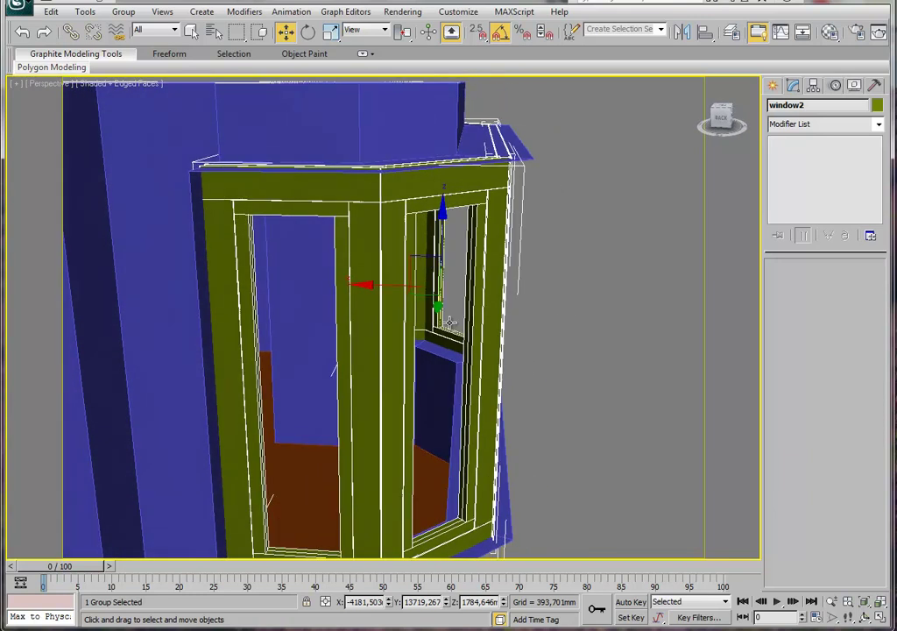
scroll(447, 319, down, 2)
scroll(434, 311, down, 2)
scroll(421, 305, down, 2)
scroll(404, 297, down, 3)
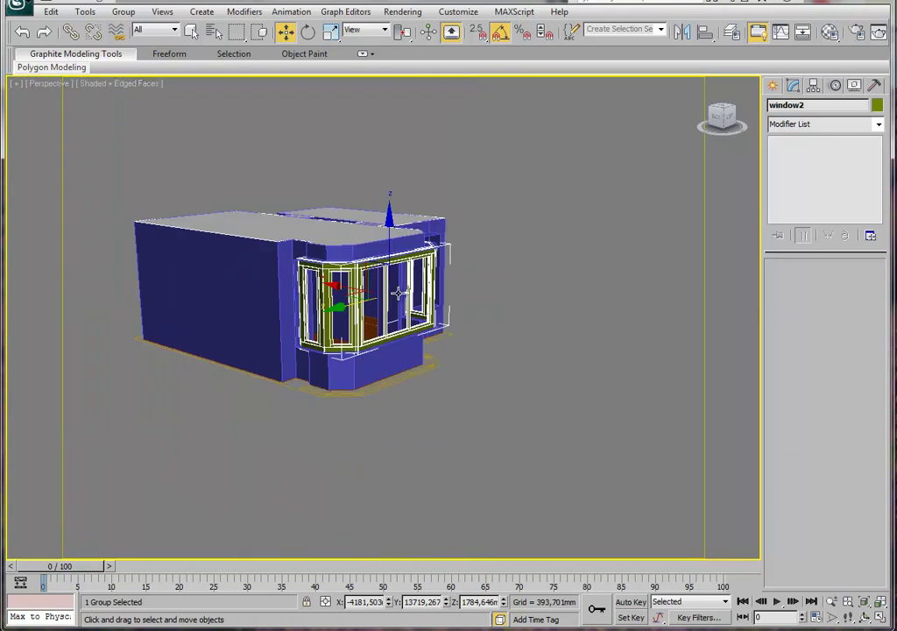
alt+middle_drag(397, 291, 407, 291)
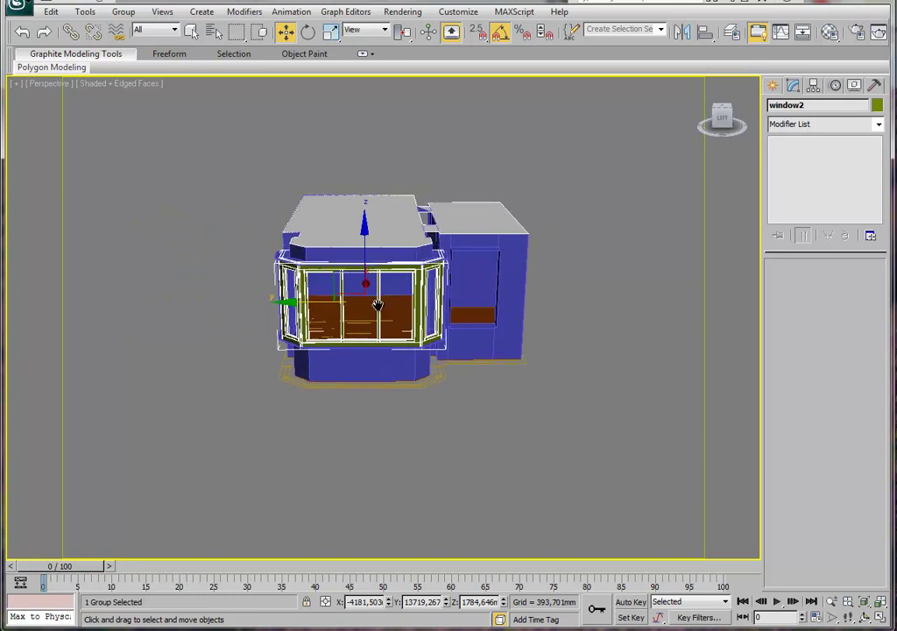
scroll(410, 290, up, 4)
scroll(430, 297, down, 3)
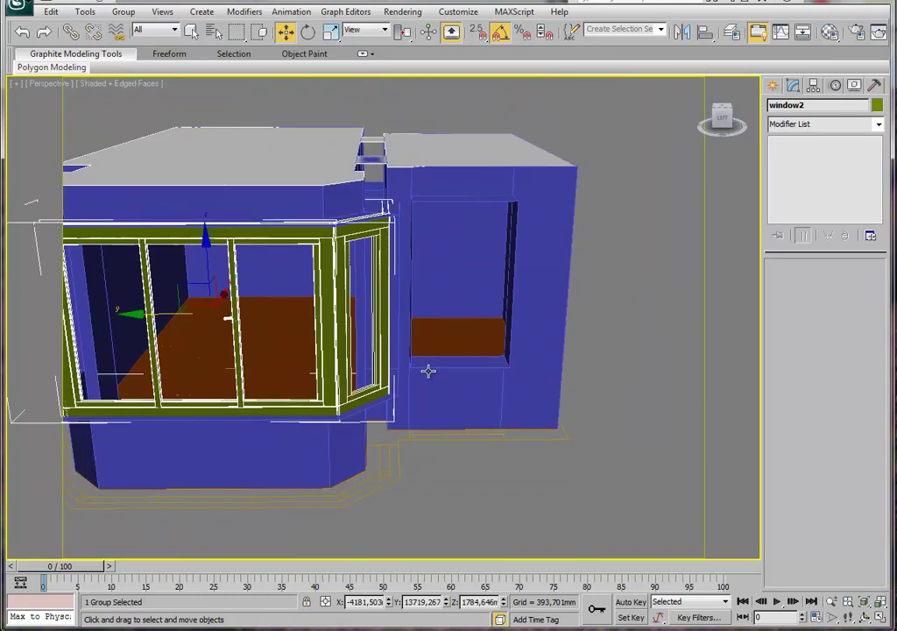
scroll(430, 320, up, 2)
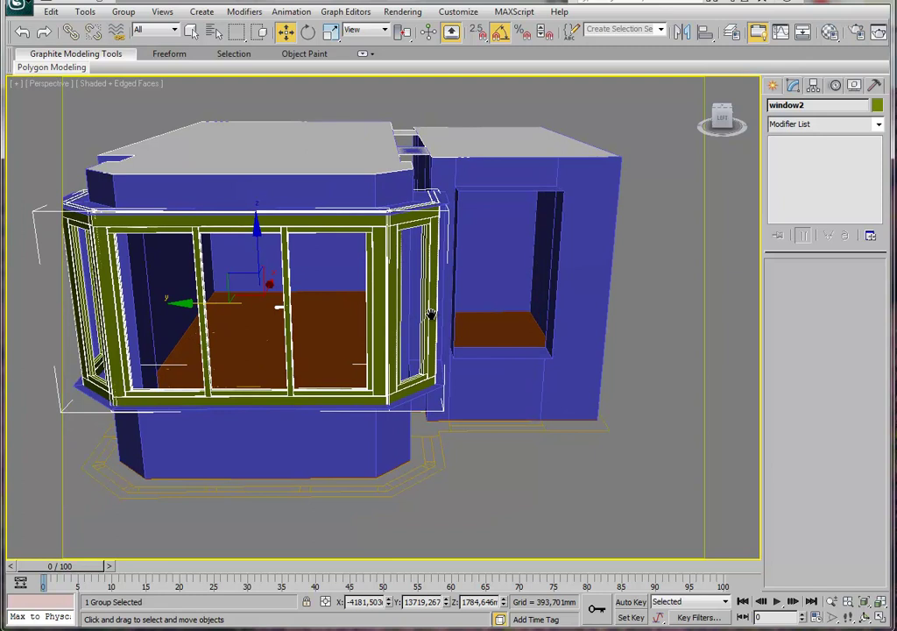
Undo the window2 grouping and select the narrow right bay-window panel.
key(ctrl+u)
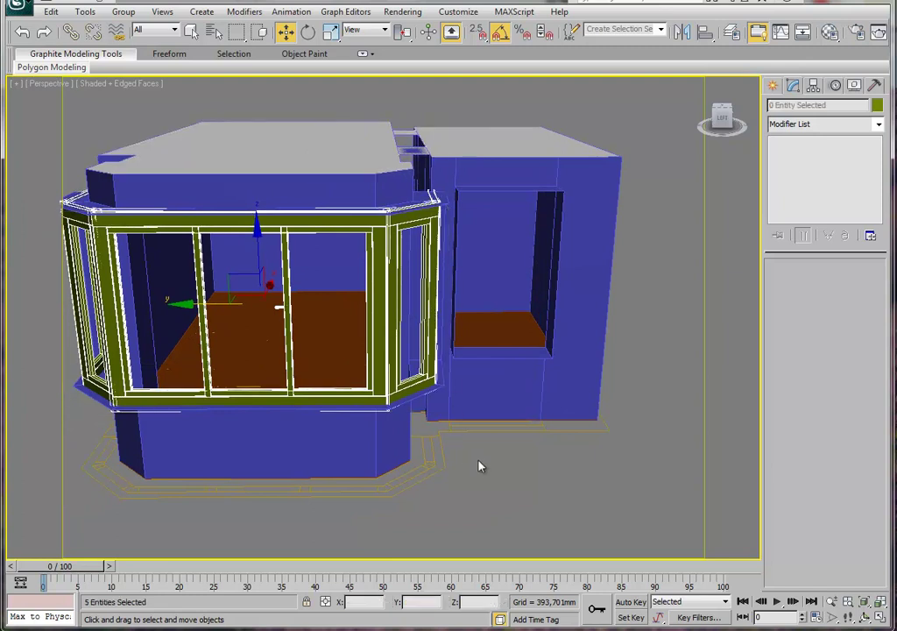
click(479, 467)
click(421, 381)
alt+middle_drag(420, 381, 422, 357)
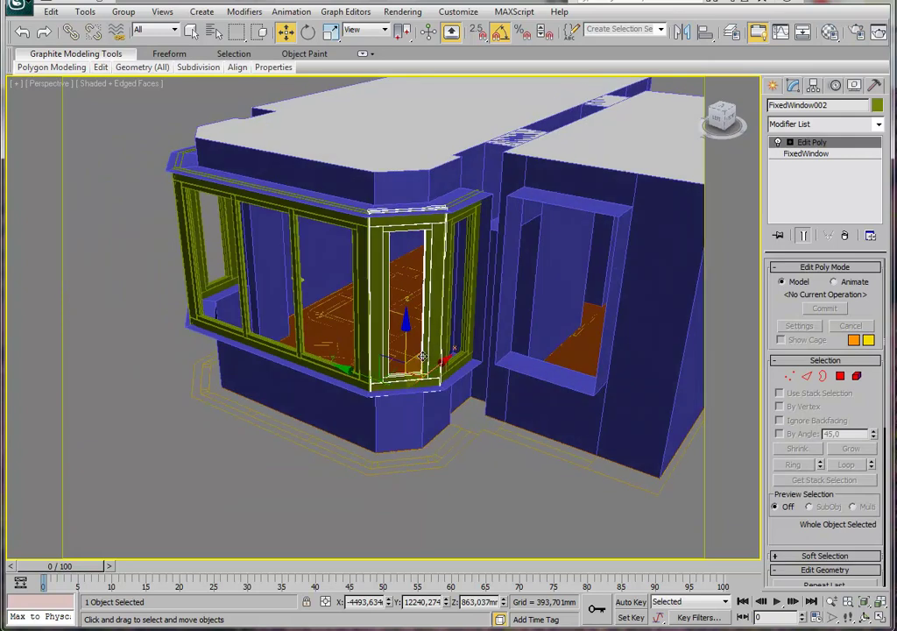
click(453, 357)
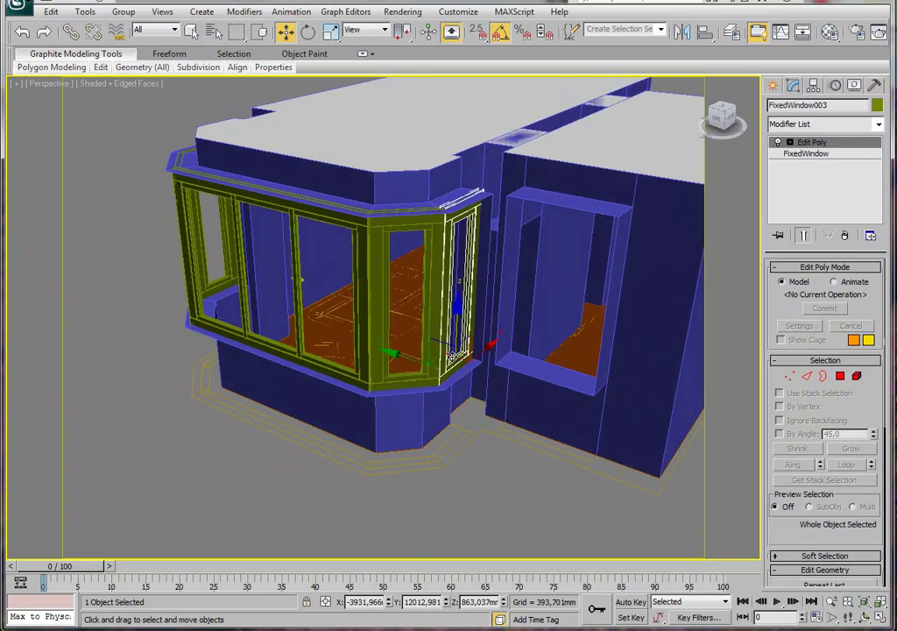
Copy the narrow window into the other wall opening, rotated 90 degrees and nudged into place.
shift+drag(443, 357, 545, 361)
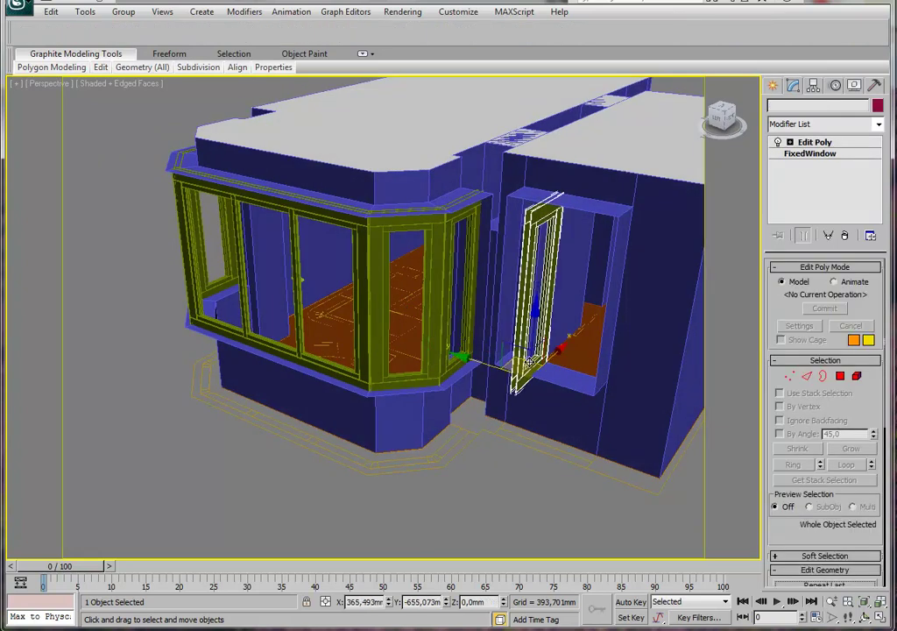
click(467, 375)
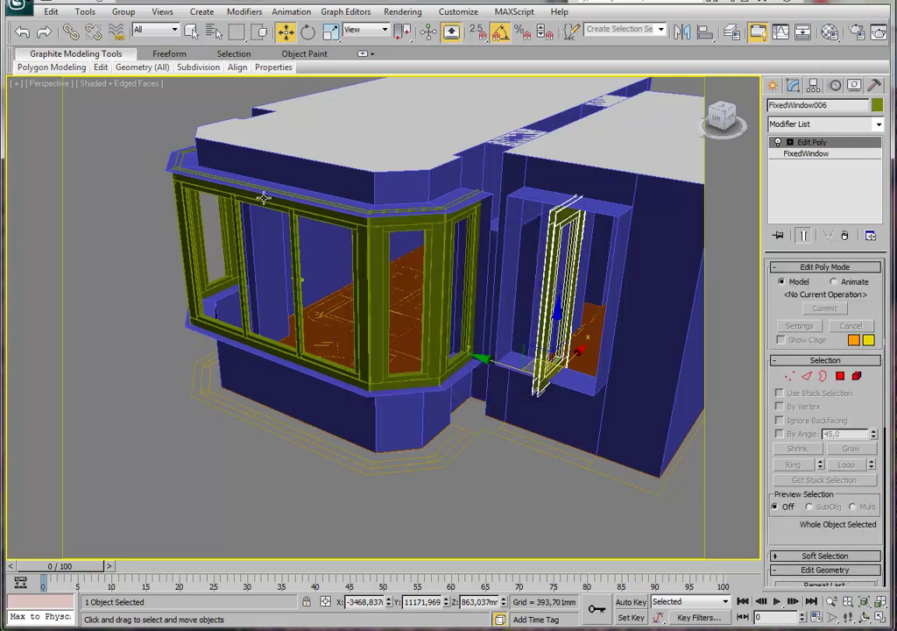
click(308, 33)
drag(545, 404, 488, 409)
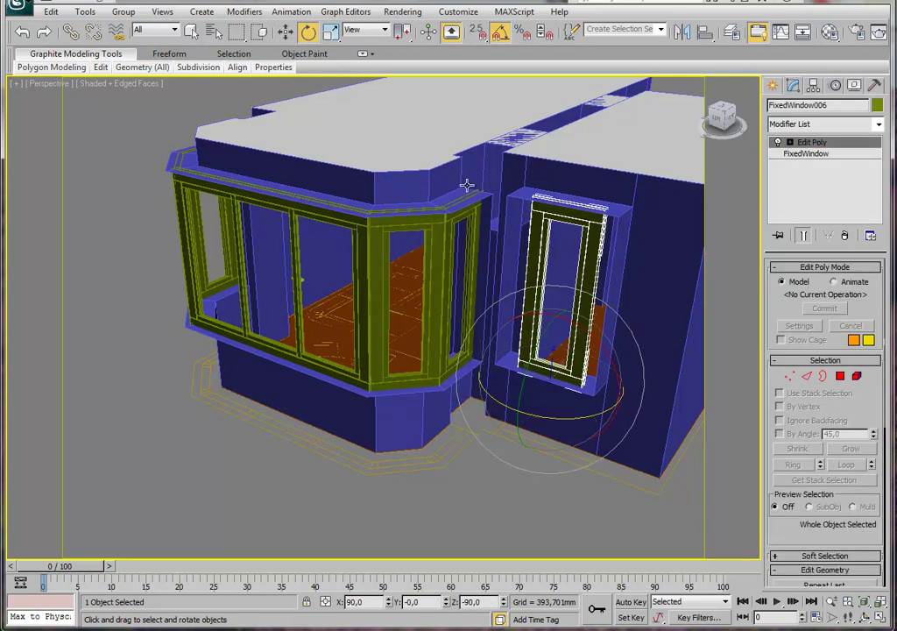
key(w)
mouse_move(411, 257)
middle_down()
mouse_move(460, 321)
mouse_move(405, 319)
middle_up()
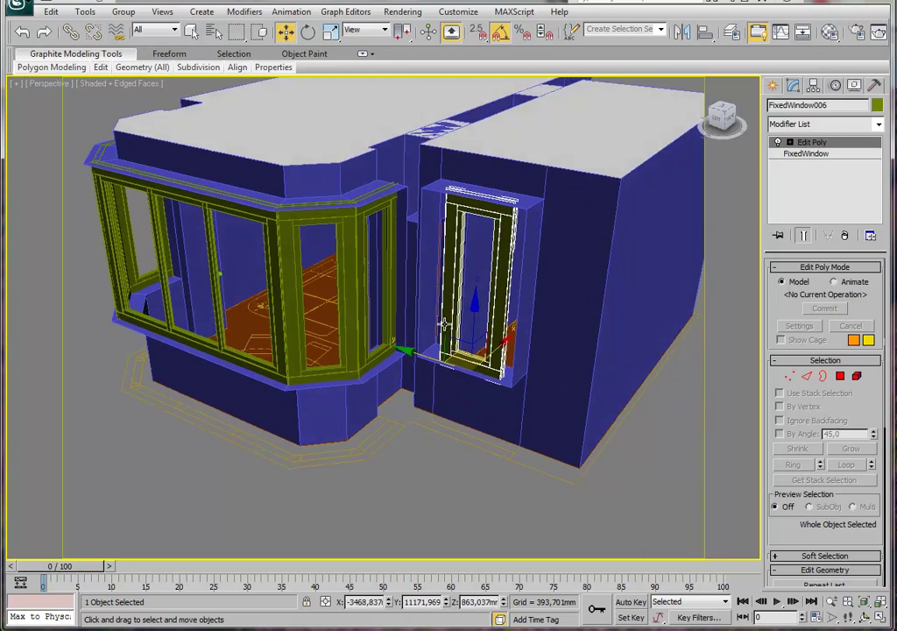
scroll(483, 336, up, 2)
drag(482, 336, 488, 332)
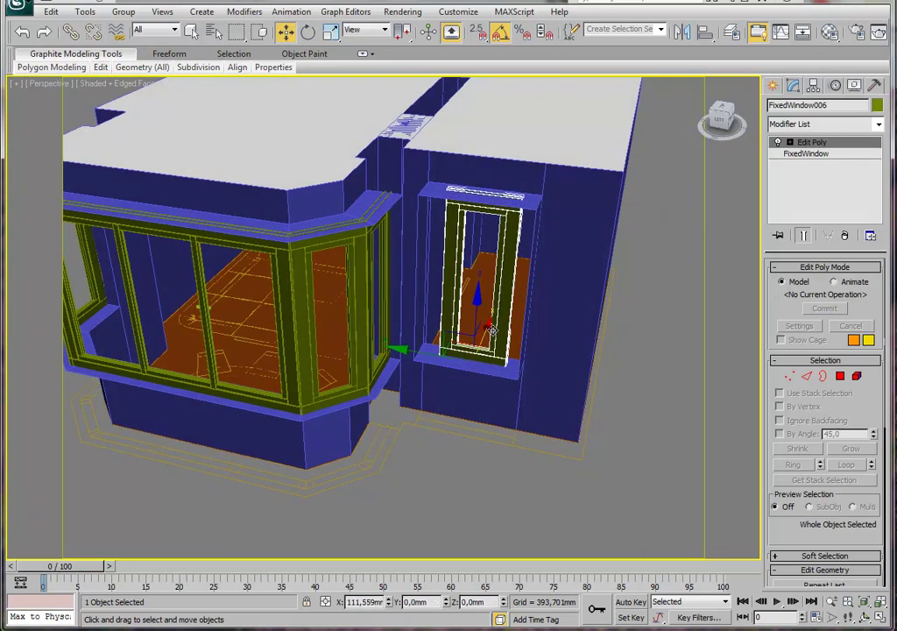
Widen the copied window to fill its opening and thin its frames to 116.763/58.237 mm.
click(806, 154)
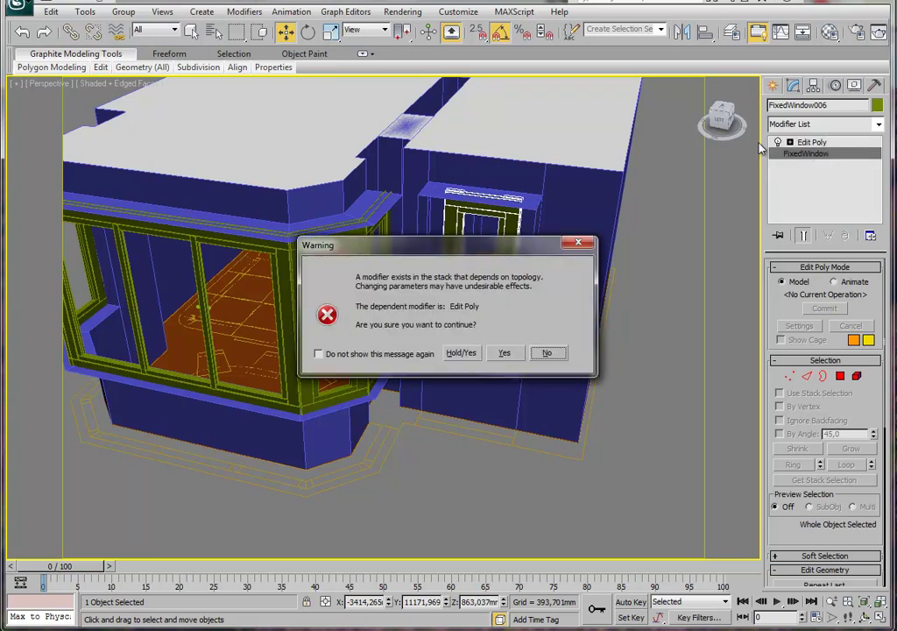
click(505, 353)
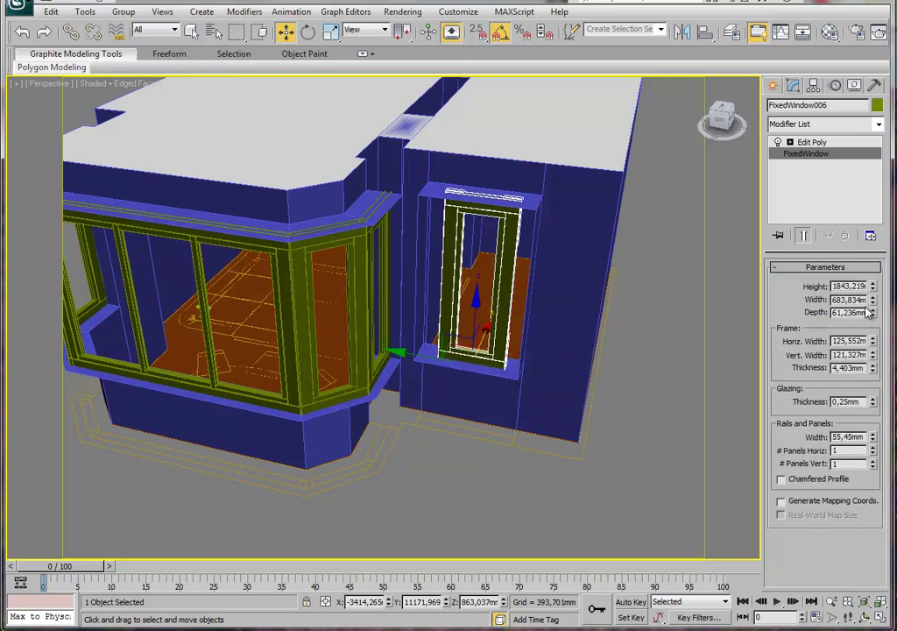
drag(874, 303, 863, 265)
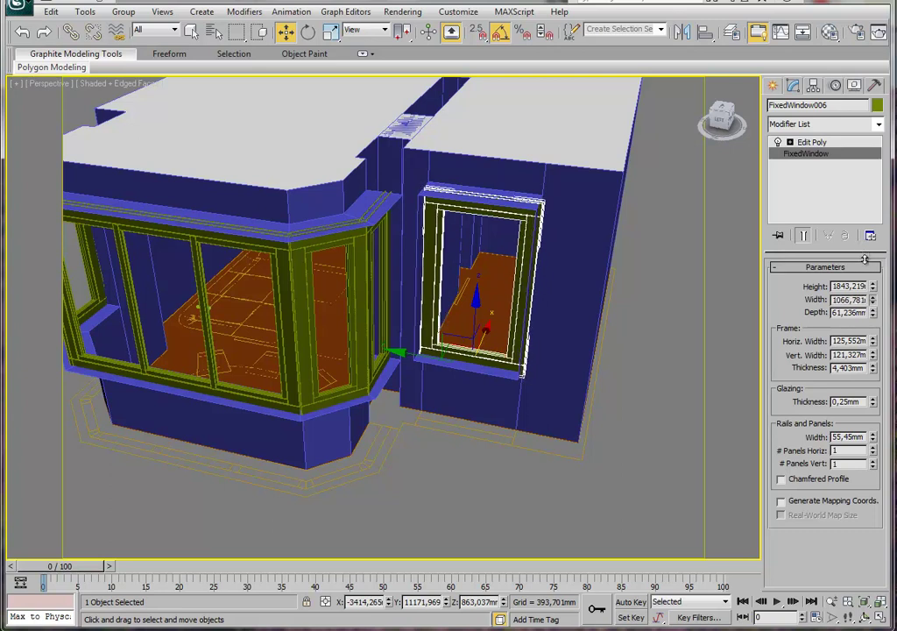
drag(430, 357, 426, 360)
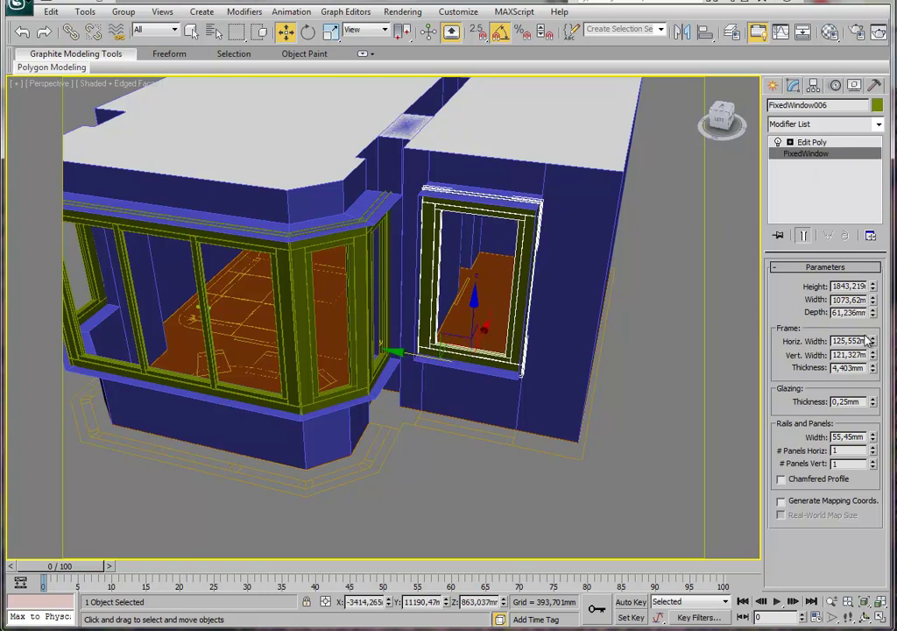
drag(874, 342, 881, 393)
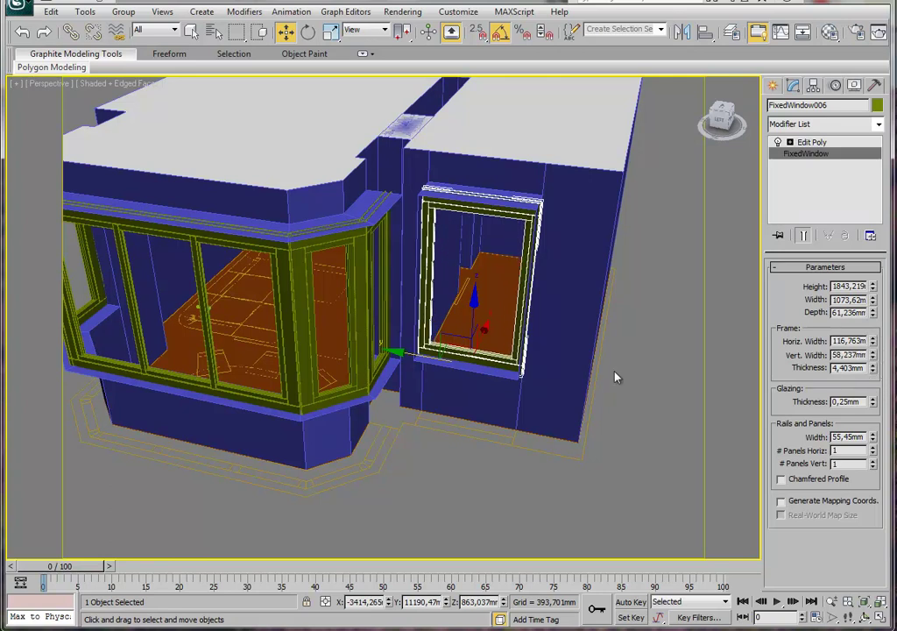
mouse_move(480, 331)
alt+middle_down()
mouse_move(379, 305)
mouse_move(391, 254)
alt+middle_up()
Thin the narrow side window's frame to 92.908 mm horizontal and 57.024 mm vertical width.
click(396, 254)
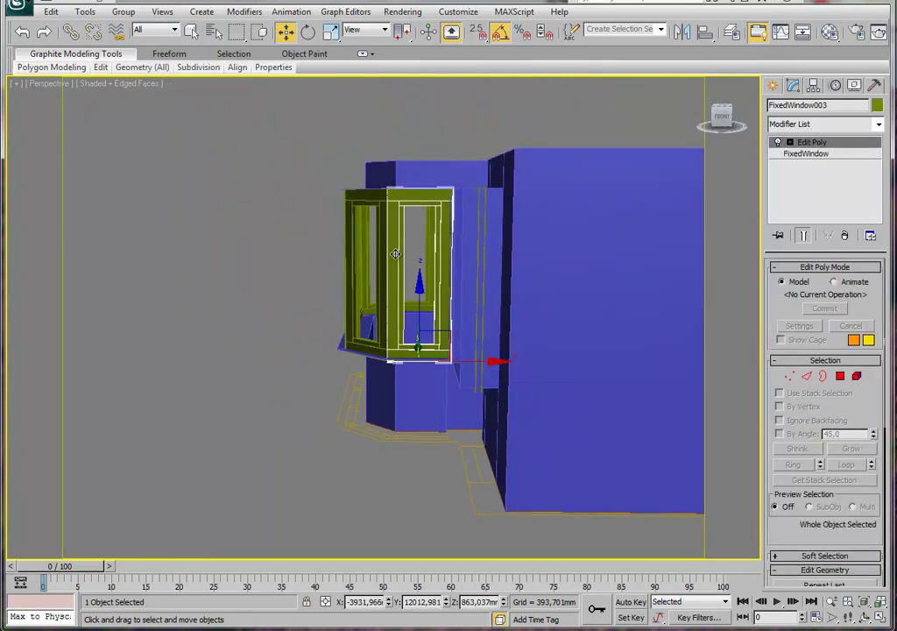
click(806, 155)
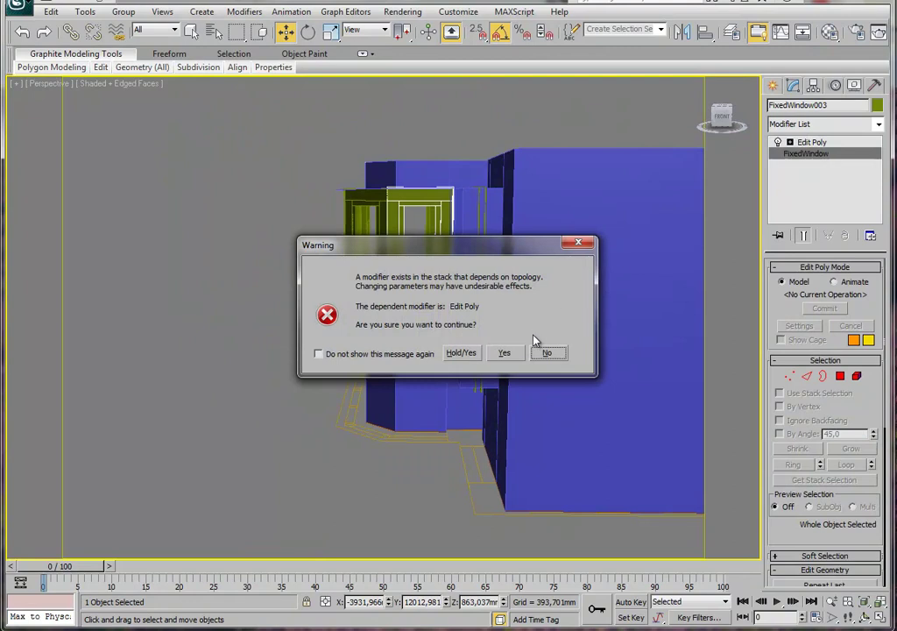
click(505, 353)
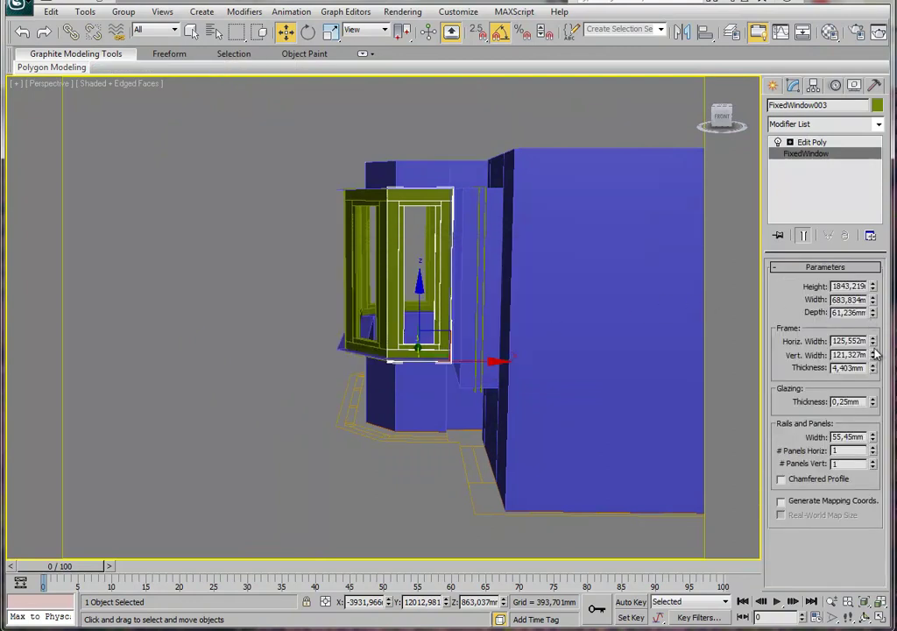
drag(874, 342, 874, 390)
mouse_move(672, 355)
alt+middle_down()
mouse_move(563, 357)
mouse_move(474, 311)
alt+middle_up()
Select the middle bay window frame and orbit in close to face the bay.
click(392, 238)
click(398, 255)
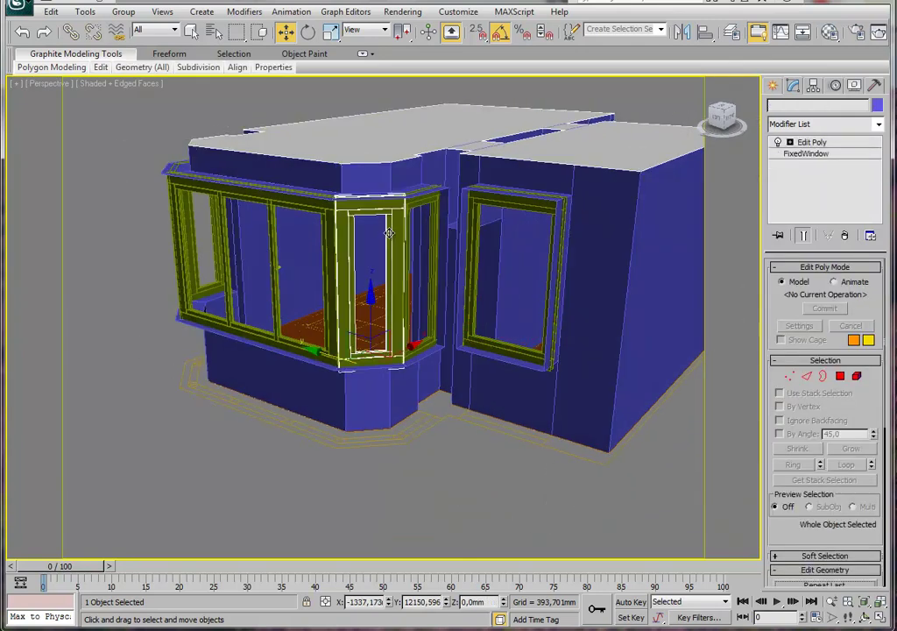
mouse_move(263, 308)
alt+middle_down()
mouse_move(292, 391)
mouse_move(246, 383)
mouse_move(310, 371)
mouse_move(444, 387)
mouse_move(475, 378)
mouse_move(262, 383)
alt+middle_up()
alt+middle_drag(269, 385, 305, 383)
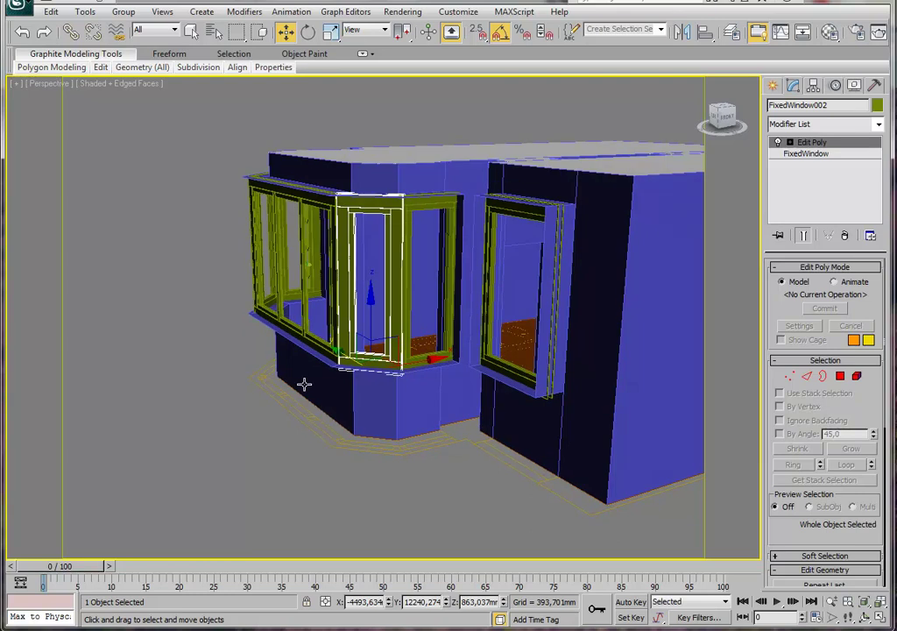
mouse_move(736, 471)
alt+middle_down()
mouse_move(599, 464)
mouse_move(425, 427)
mouse_move(581, 458)
mouse_move(515, 442)
alt+middle_up()
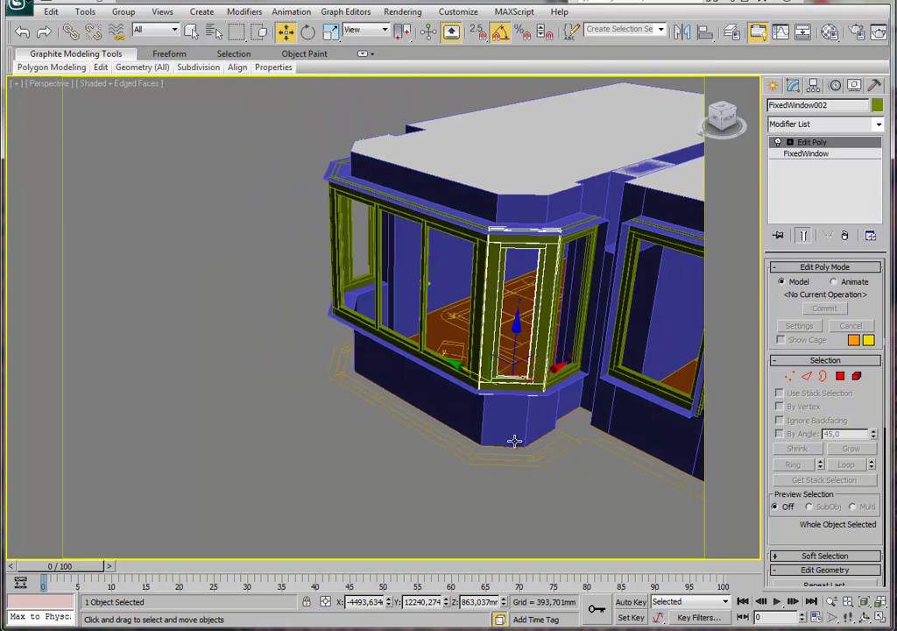
alt+middle_drag(586, 393, 474, 370)
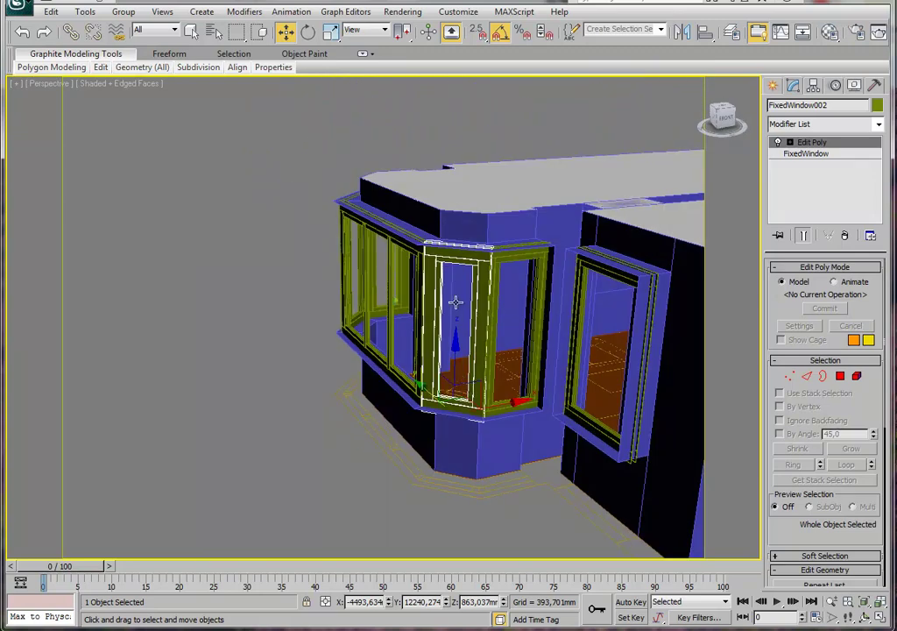
mouse_move(544, 409)
alt+middle_down()
mouse_move(362, 275)
mouse_move(480, 337)
alt+middle_up()
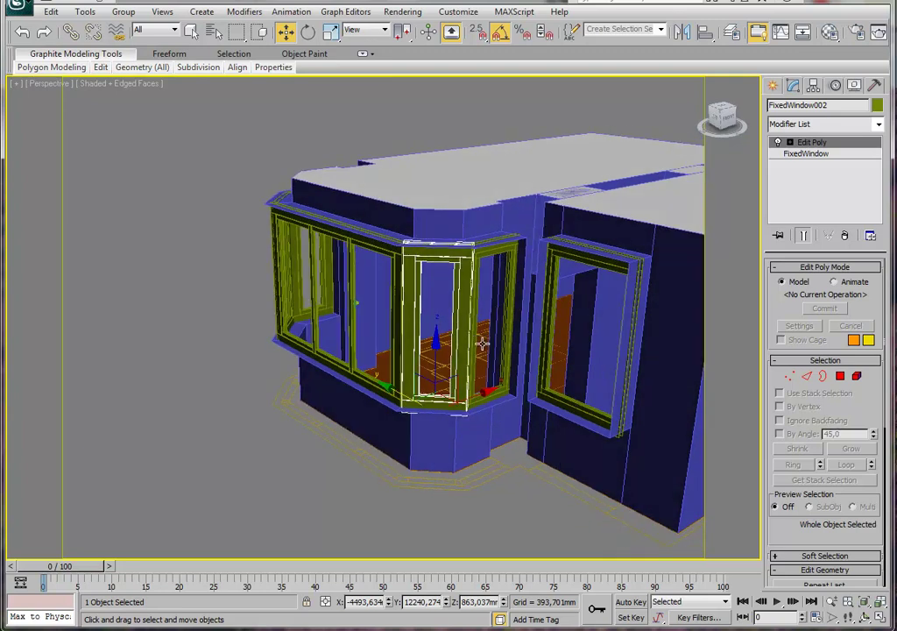
mouse_move(484, 333)
alt+middle_down()
mouse_move(491, 345)
mouse_move(580, 341)
mouse_move(533, 327)
mouse_move(486, 350)
mouse_move(486, 375)
mouse_move(518, 341)
alt+middle_up()
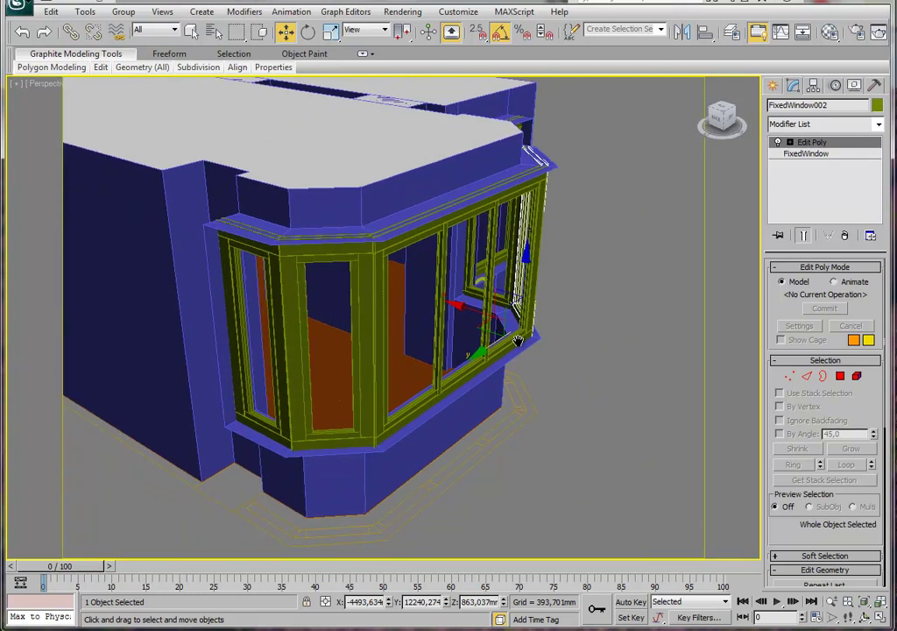
Delete the left and middle bay window frames together with the top trim.
ctrl+click(361, 292)
ctrl+click(272, 275)
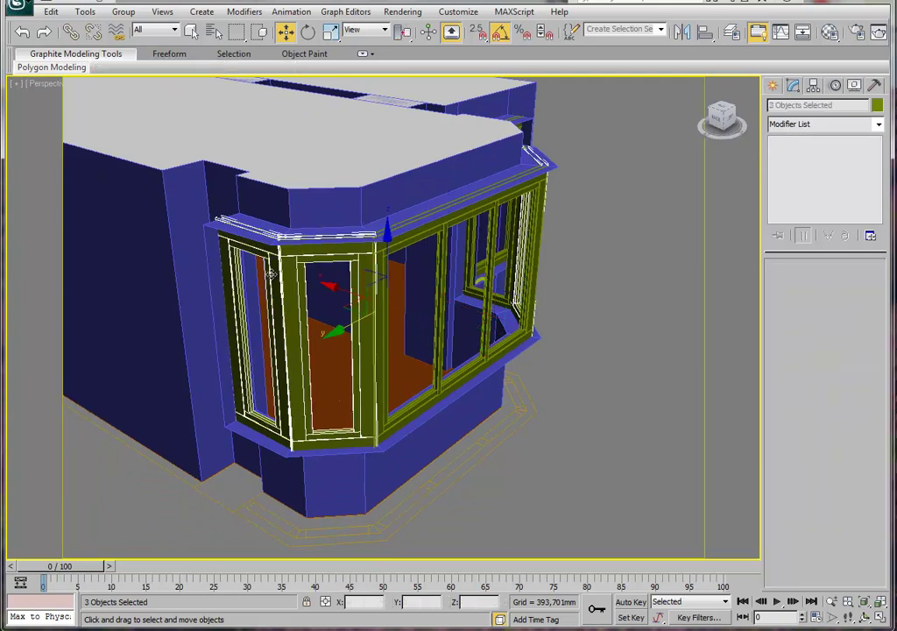
key(Delete)
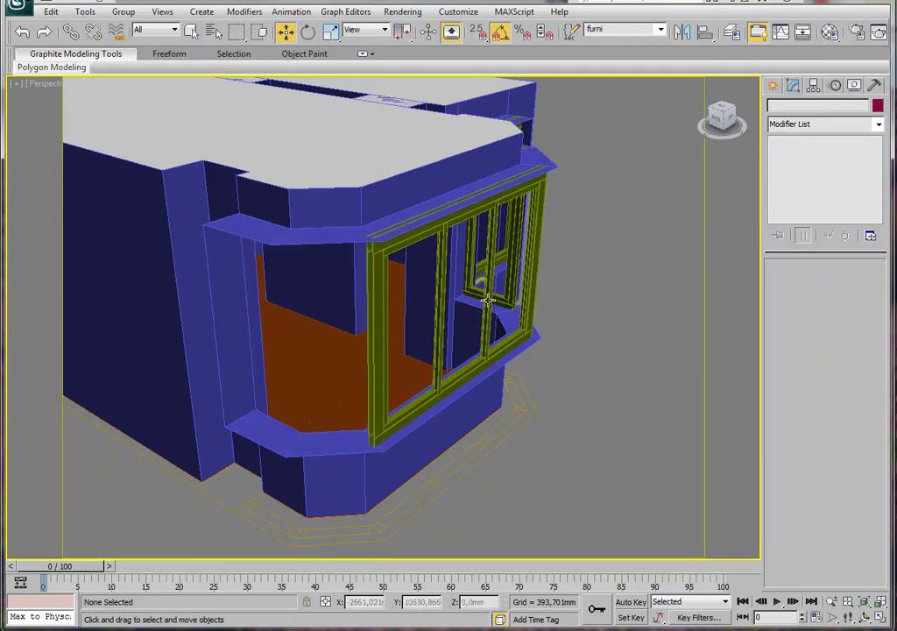
mouse_move(577, 316)
alt+middle_down()
mouse_move(493, 324)
mouse_move(521, 365)
mouse_move(493, 341)
alt+middle_up()
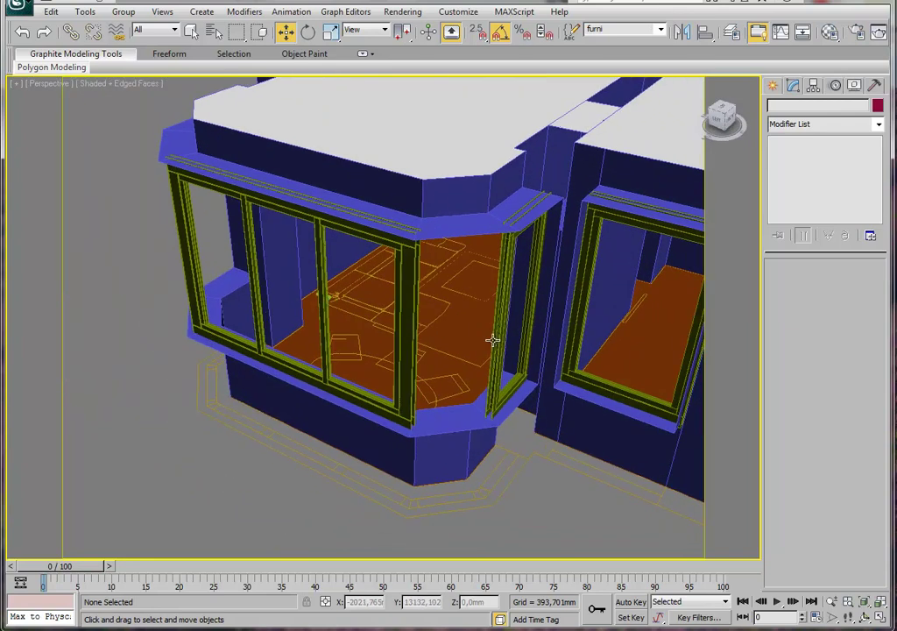
Clone the right side window frame as an instance toward the bay front.
click(494, 342)
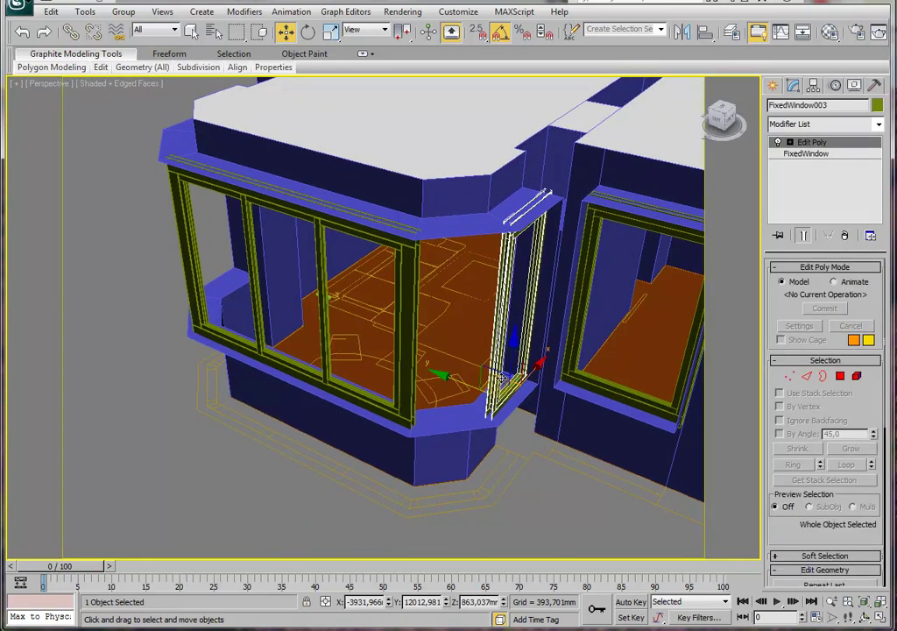
shift+drag(501, 378, 465, 386)
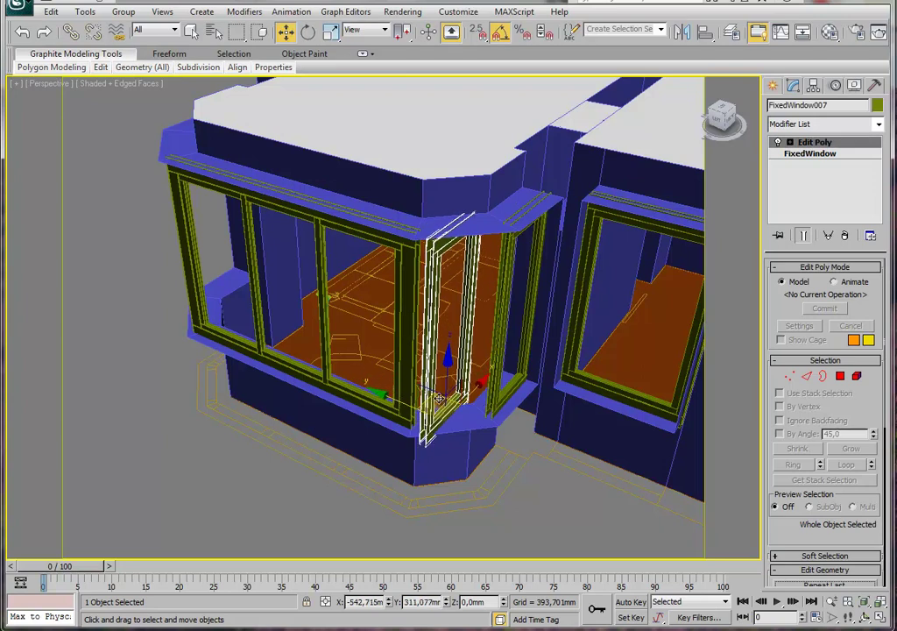
drag(424, 231, 283, 197)
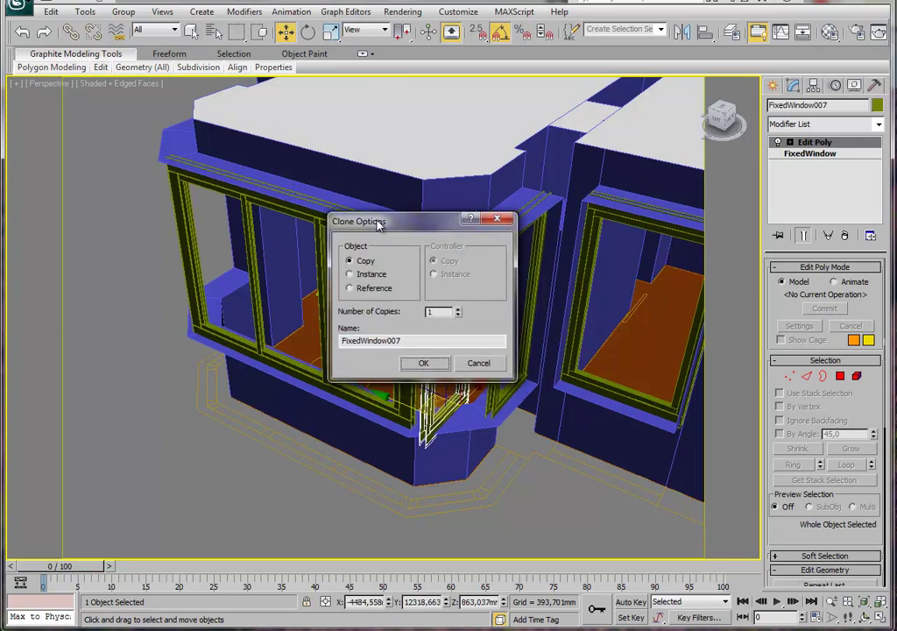
click(246, 250)
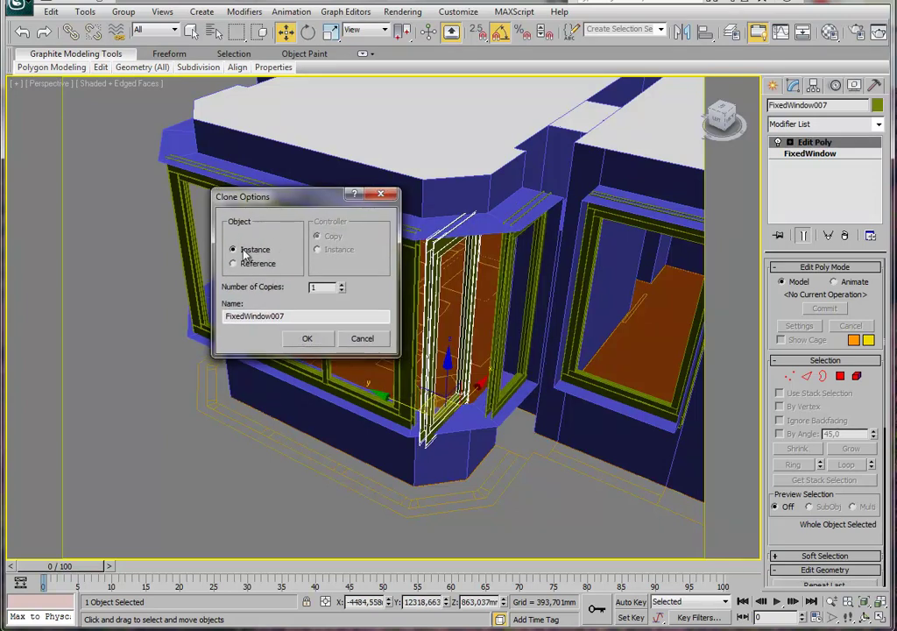
click(320, 340)
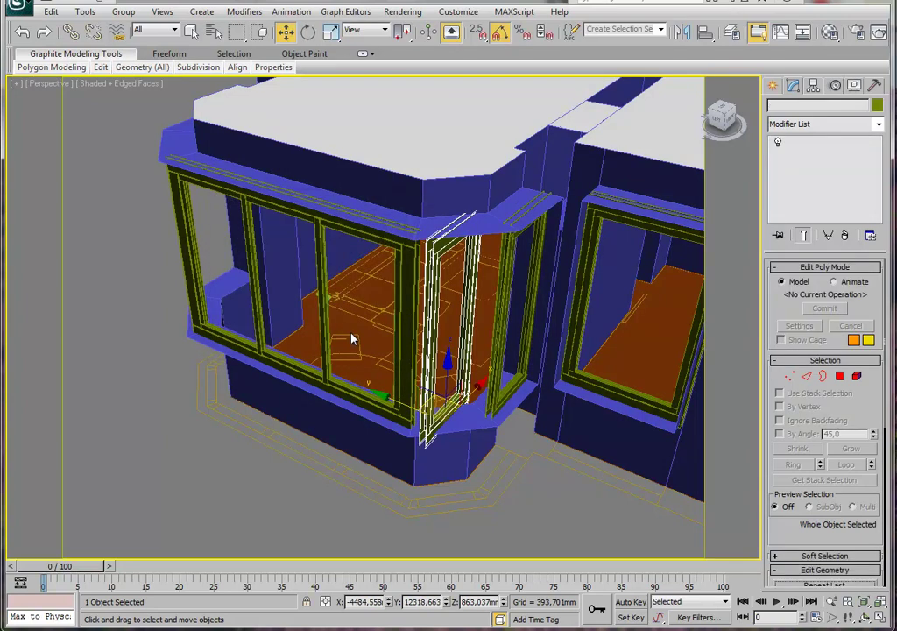
Rotate the instance -45° into the angled opening and add the neighbouring window to the selection.
click(308, 32)
drag(467, 464, 440, 471)
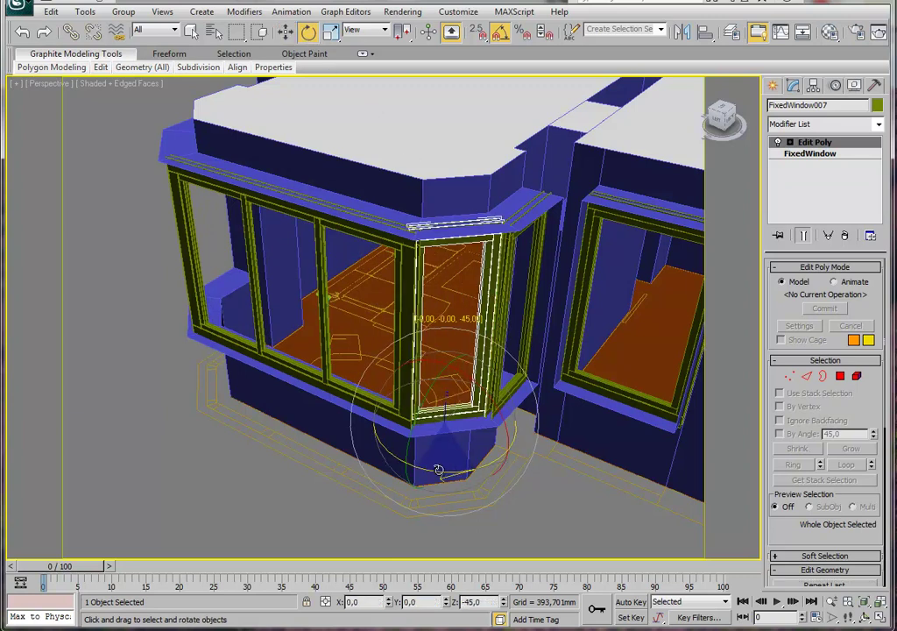
click(285, 32)
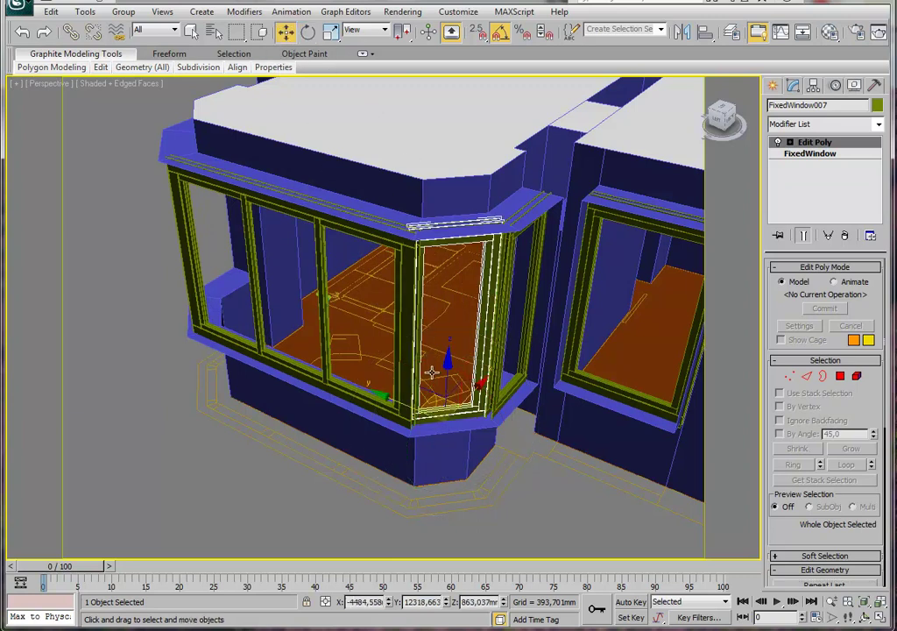
drag(432, 372, 431, 405)
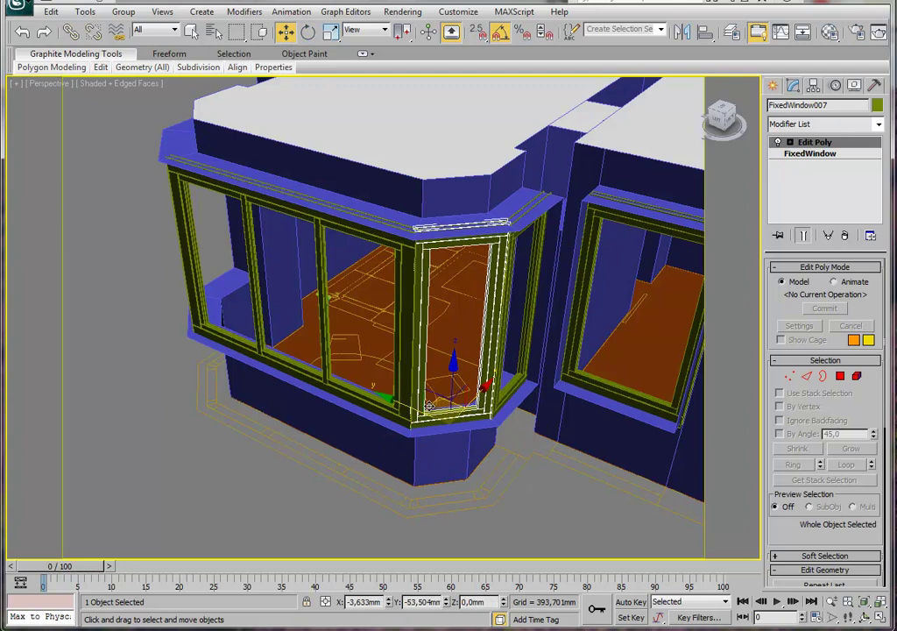
ctrl+click(540, 248)
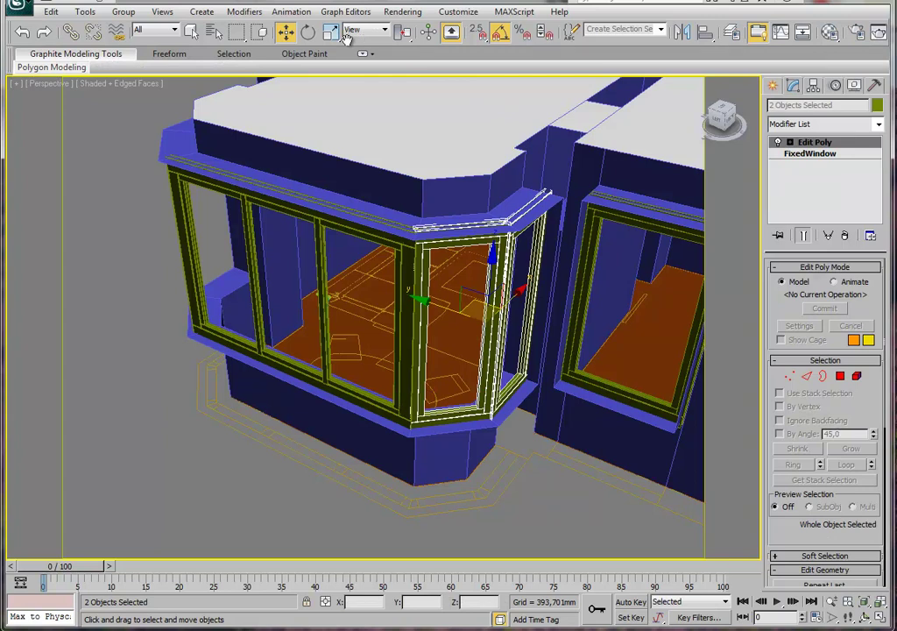
Mirror the two selected windows as instances and slide them to the bay's left end.
click(683, 32)
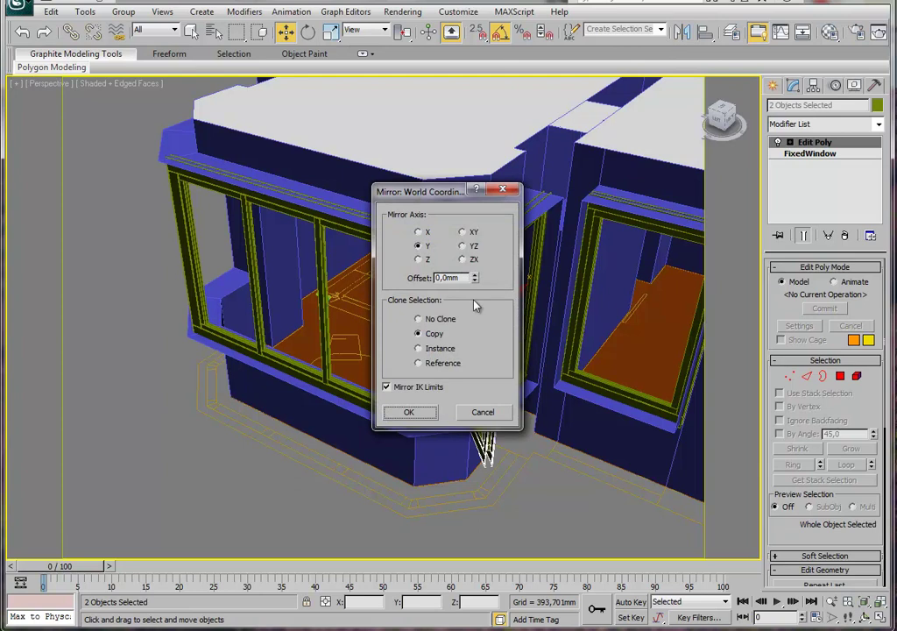
click(419, 348)
click(427, 415)
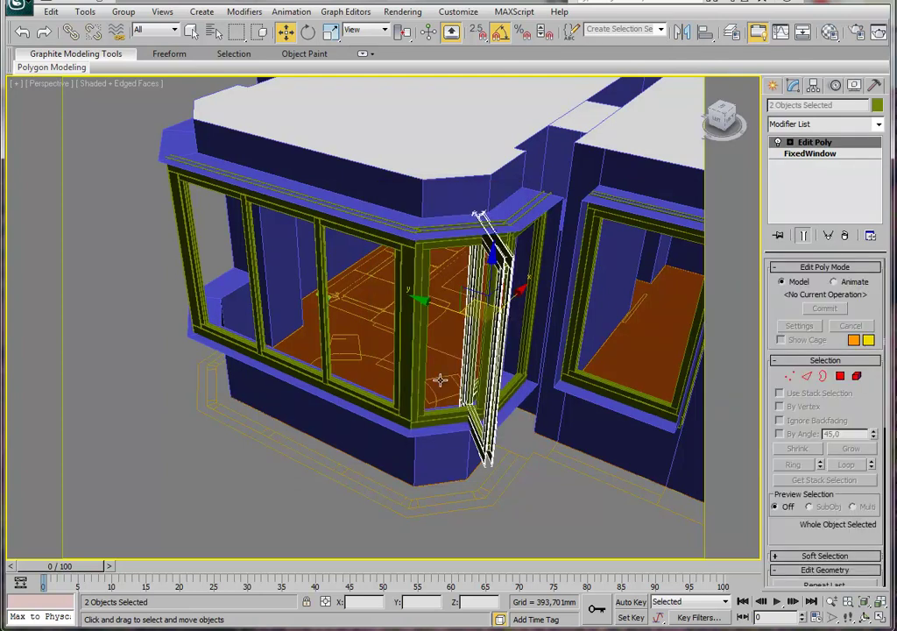
drag(441, 316, 151, 219)
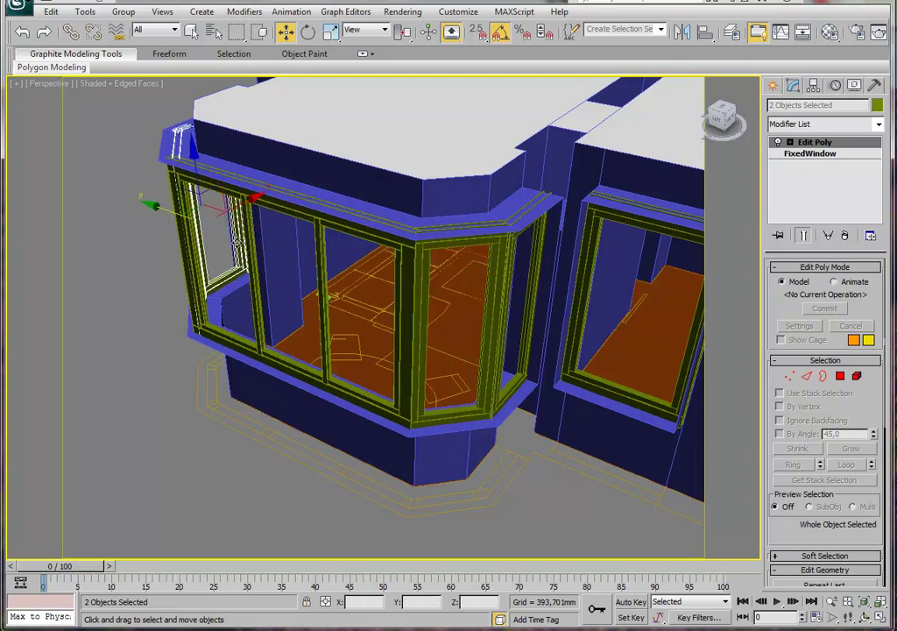
In a maximized Top view, nudge the mirrored diagonal and horizontal windows into the wall openings.
key(alt+w)
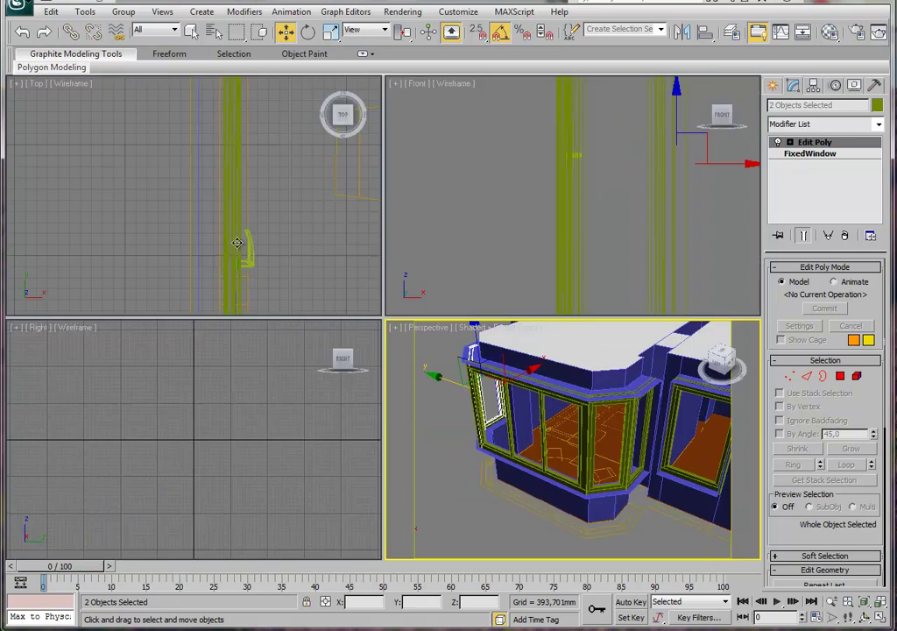
middle_click(217, 170)
key(alt+w)
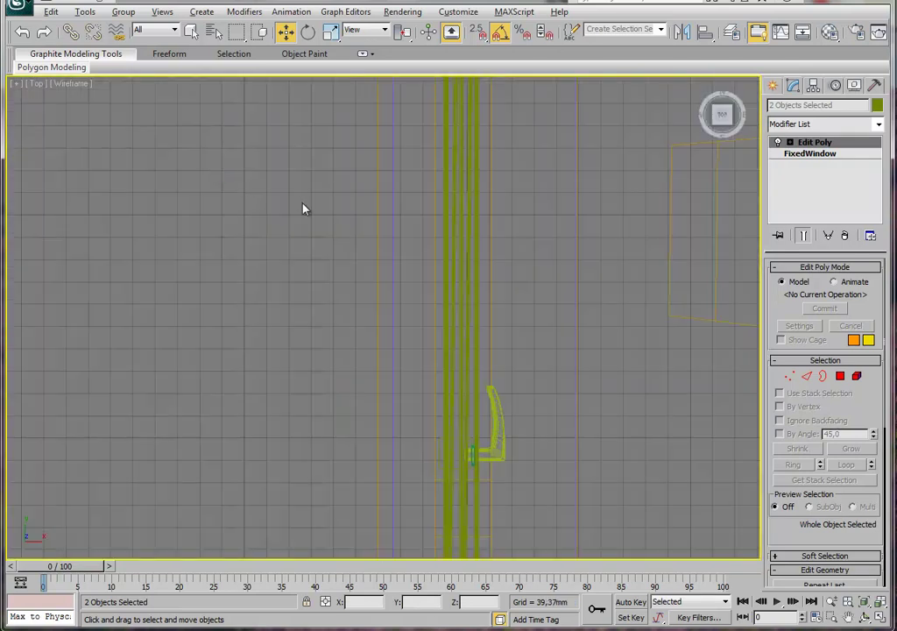
key(z)
scroll(396, 230, down, 3)
scroll(386, 201, up, 3)
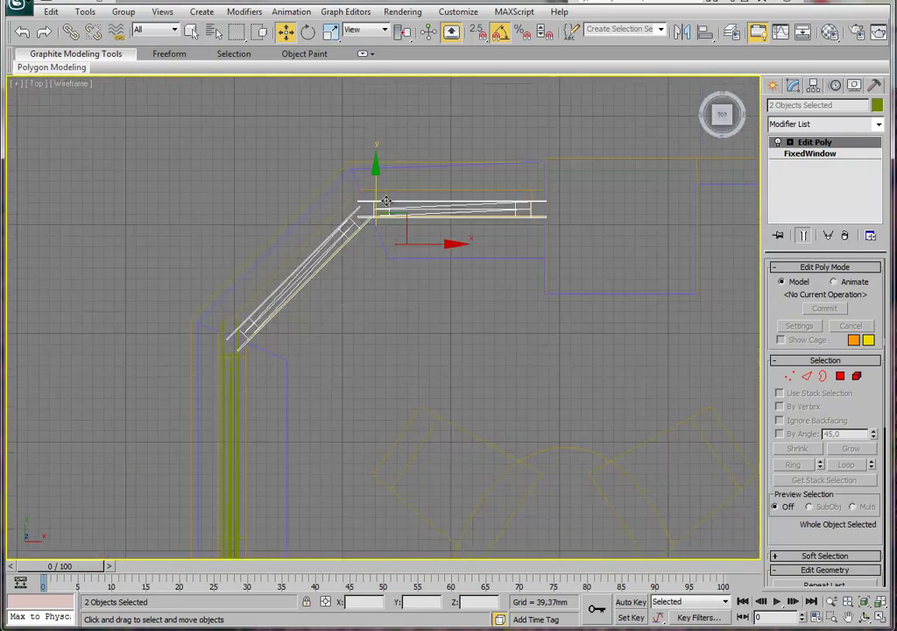
drag(377, 188, 374, 178)
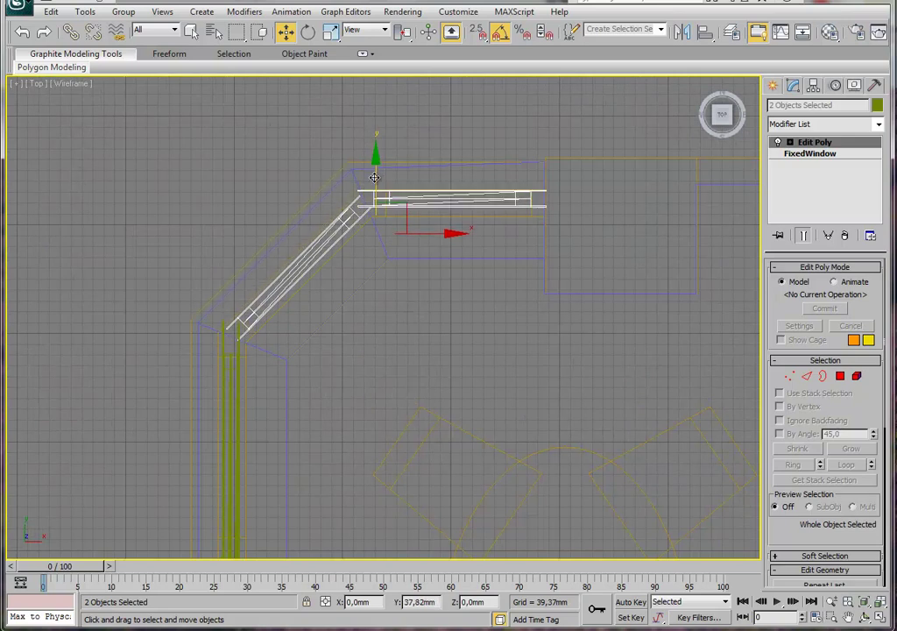
middle_drag(393, 126, 405, 269)
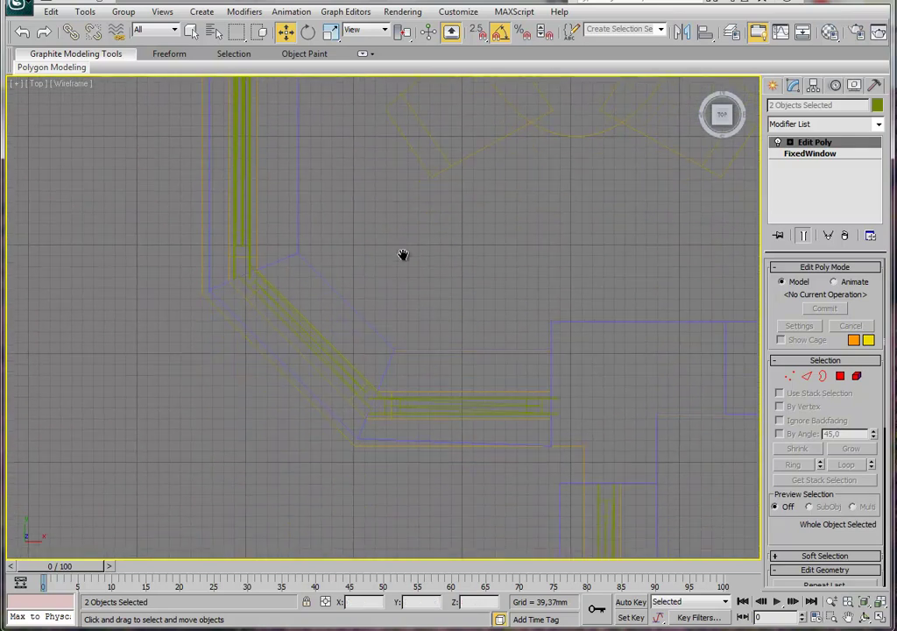
click(315, 348)
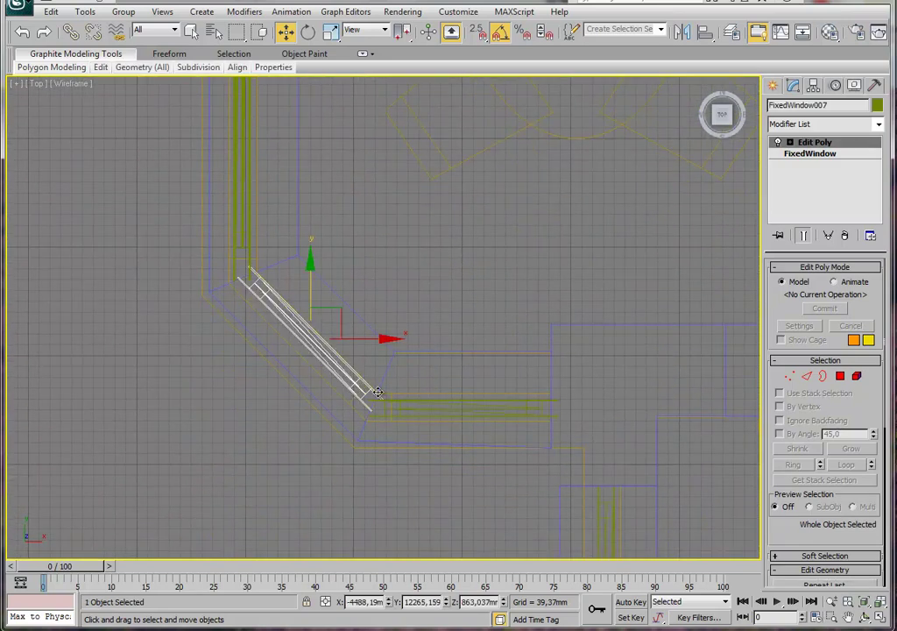
ctrl+click(429, 405)
drag(418, 347, 414, 351)
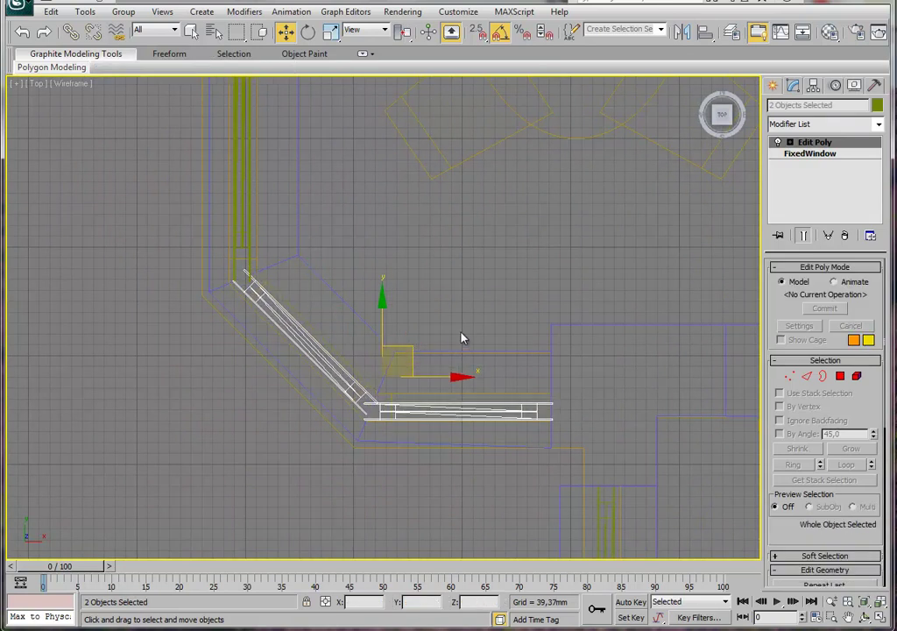
Zoom out to the whole room and maximize the Perspective viewport.
middle_drag(461, 339, 462, 387)
scroll(456, 350, down, 4)
middle_drag(447, 314, 427, 406)
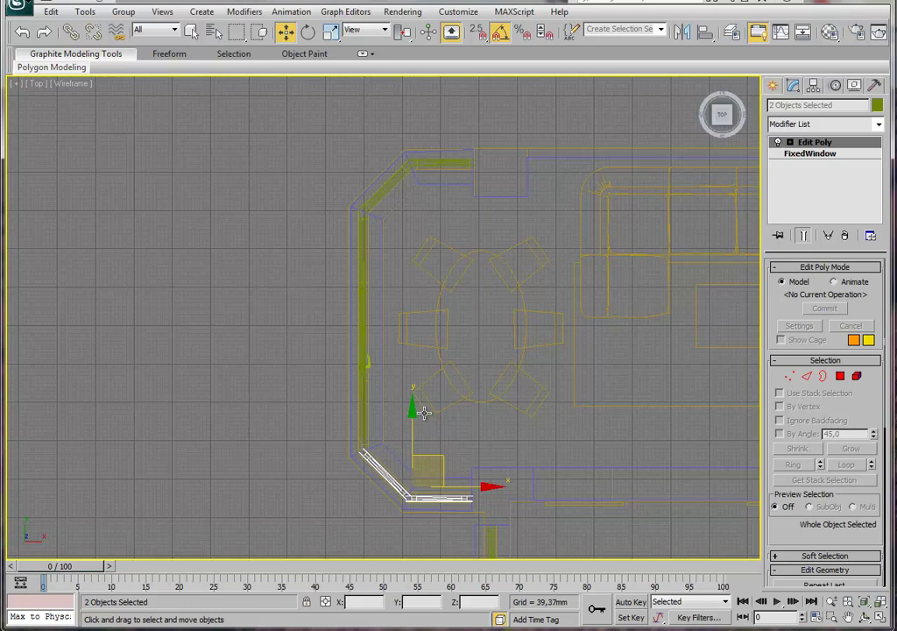
key(alt+w)
click(455, 410)
key(alt+w)
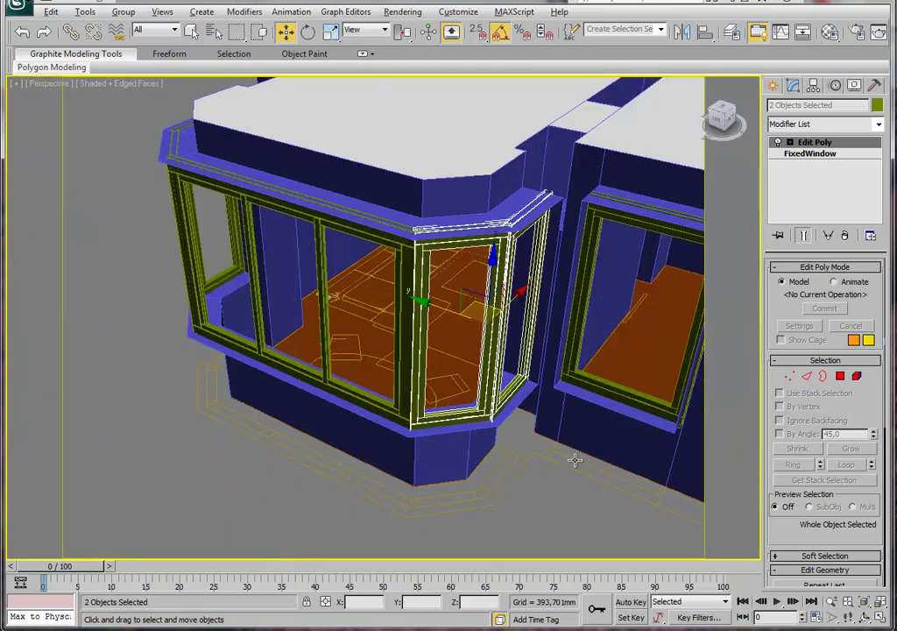
click(575, 459)
click(417, 333)
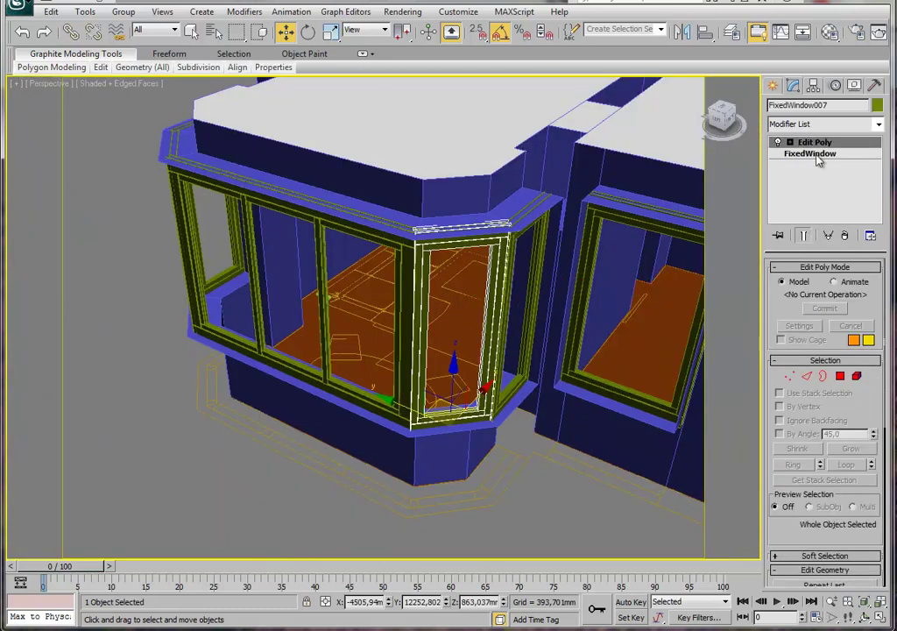
click(811, 153)
click(516, 351)
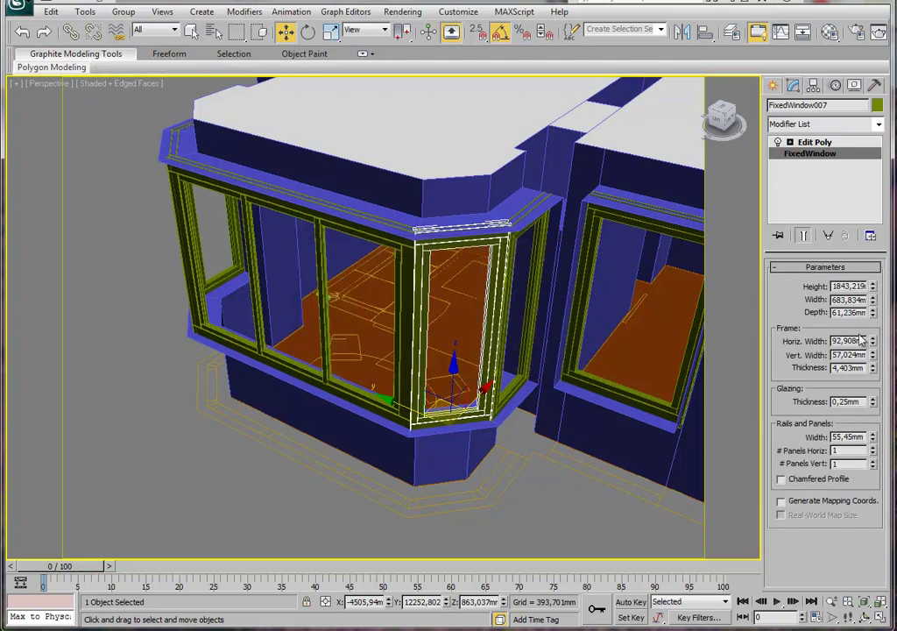
drag(872, 305, 873, 325)
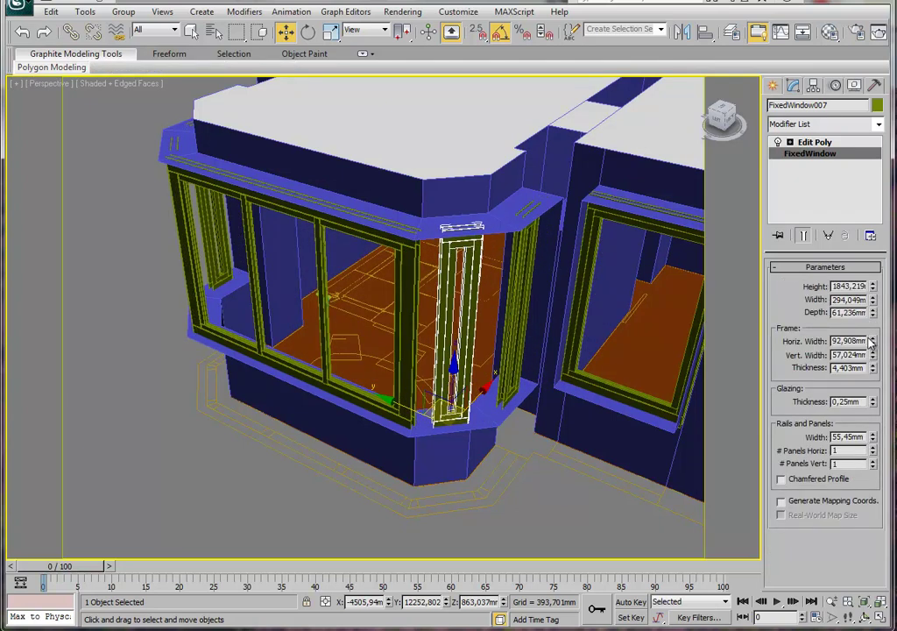
key(ctrl+z)
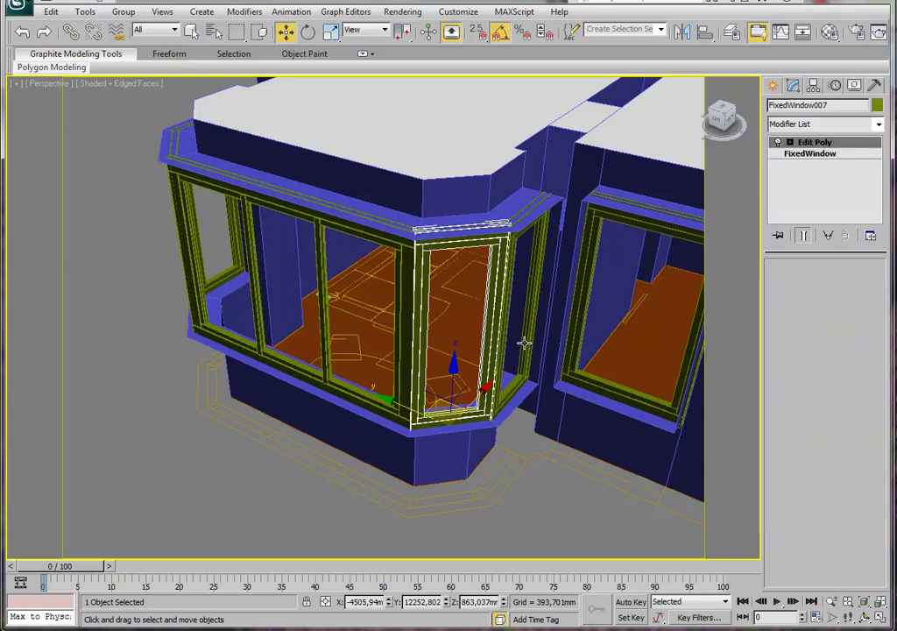
ctrl+click(523, 342)
ctrl+click(326, 324)
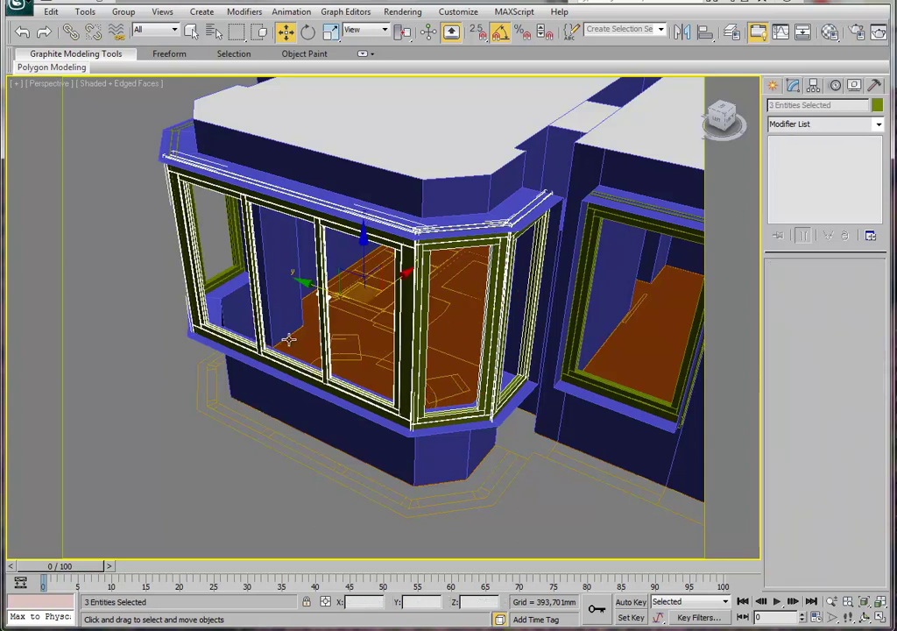
Ctrl-select the two remaining frames and group all five bay-window frames as 'window2'.
alt+middle_drag(289, 340, 193, 369)
ctrl+click(110, 383)
ctrl+click(140, 477)
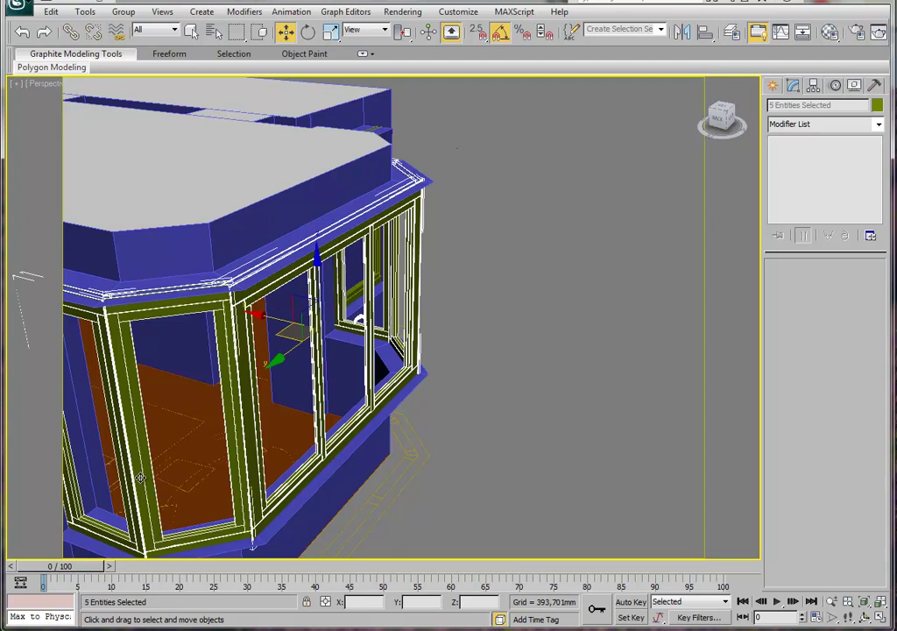
alt+middle_drag(295, 219, 406, 222)
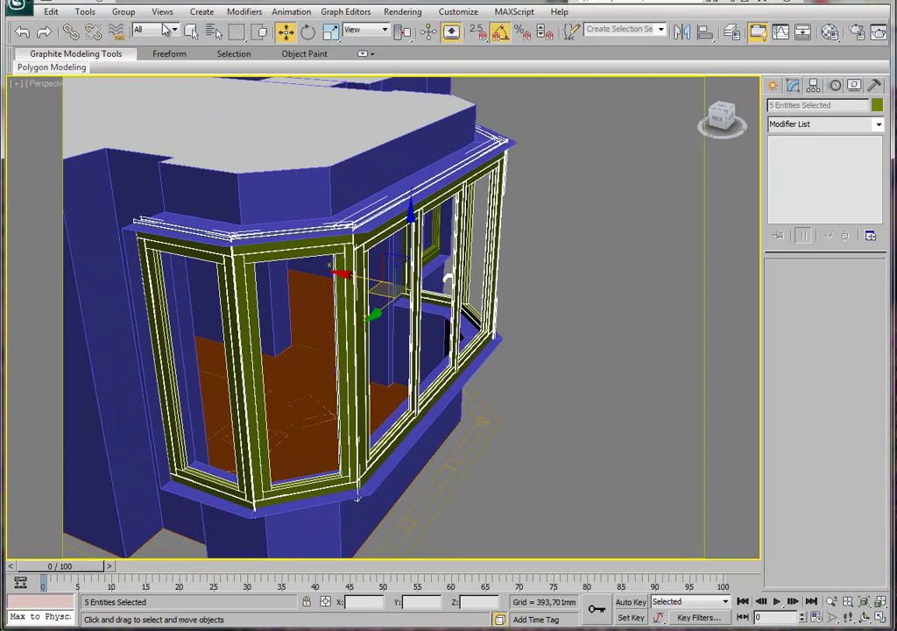
click(130, 14)
click(139, 28)
text(window2)
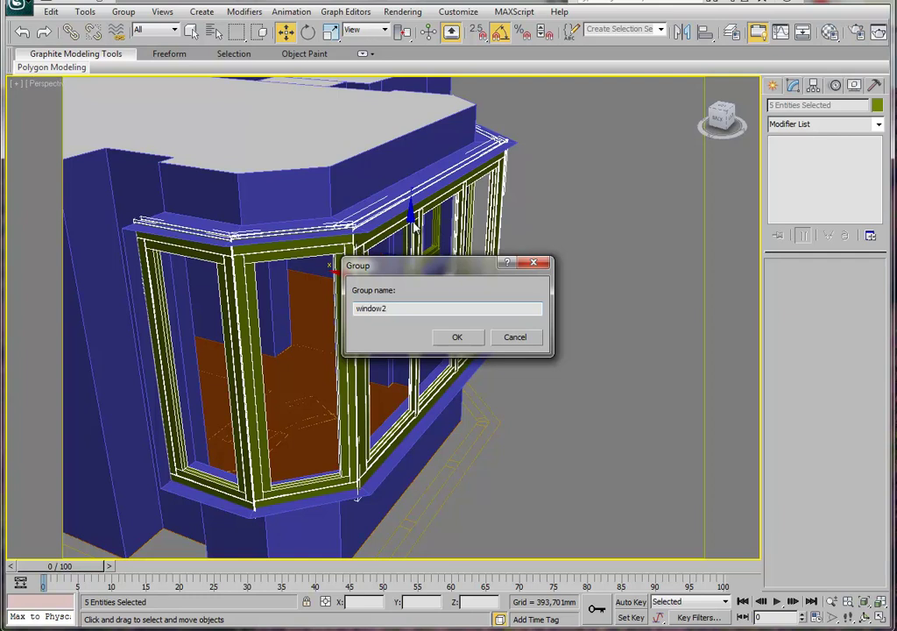
click(459, 338)
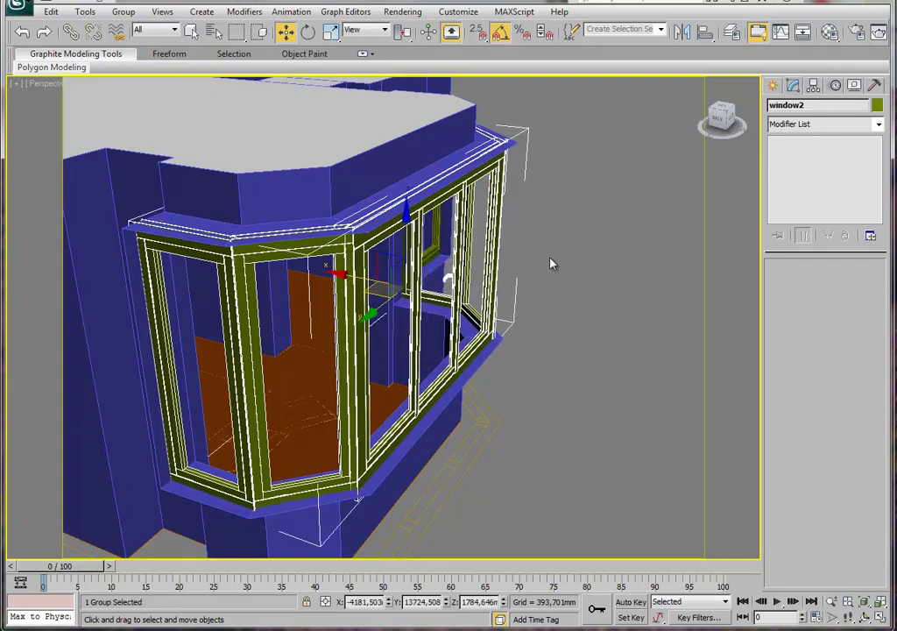
click(551, 263)
alt+middle_drag(551, 263, 418, 334)
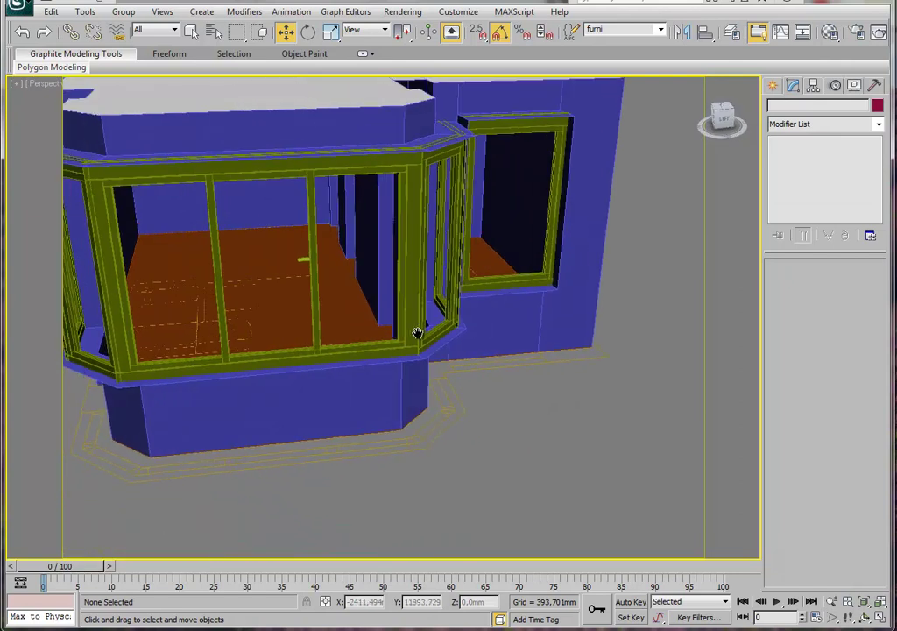
Select the roof and hide it to expose the rooms.
scroll(425, 342, up, 2)
scroll(447, 337, up, 1)
mouse_move(451, 349)
alt+middle_down()
mouse_move(471, 357)
mouse_move(491, 345)
mouse_move(511, 355)
mouse_move(477, 325)
mouse_move(412, 344)
mouse_move(497, 359)
mouse_move(443, 364)
mouse_move(395, 267)
alt+middle_up()
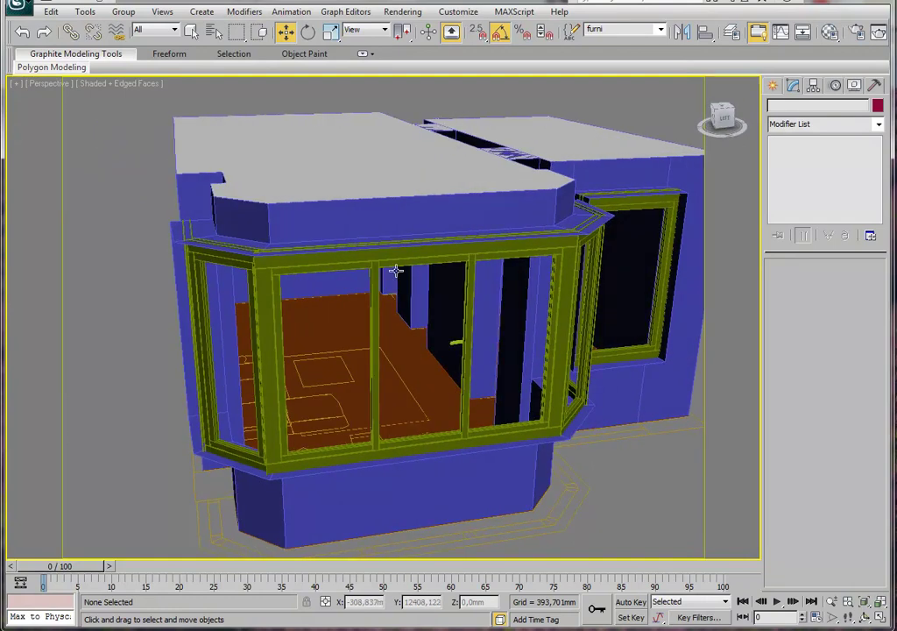
click(319, 143)
right_click(319, 143)
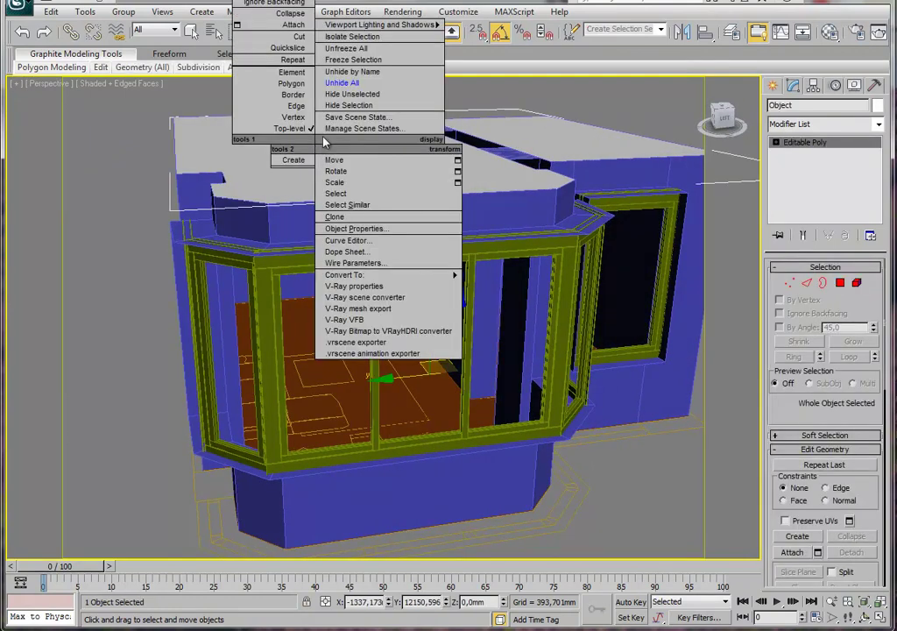
click(340, 106)
Orbit into the rooms and compare them with the reference interior render.
mouse_move(371, 198)
alt+middle_down()
mouse_move(411, 417)
mouse_move(405, 432)
mouse_move(402, 423)
mouse_move(458, 421)
mouse_move(687, 531)
alt+middle_up()
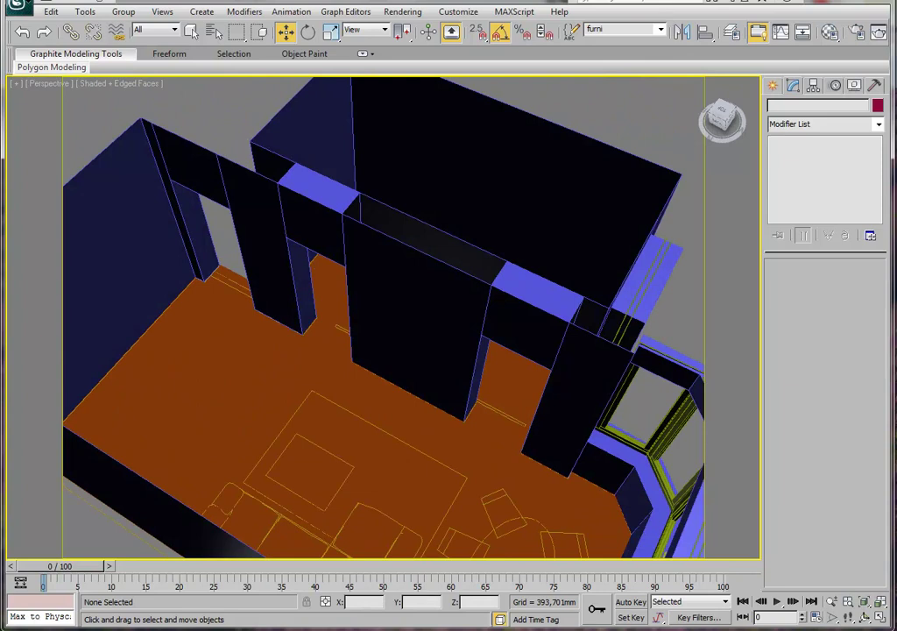
key(alt+Tab)
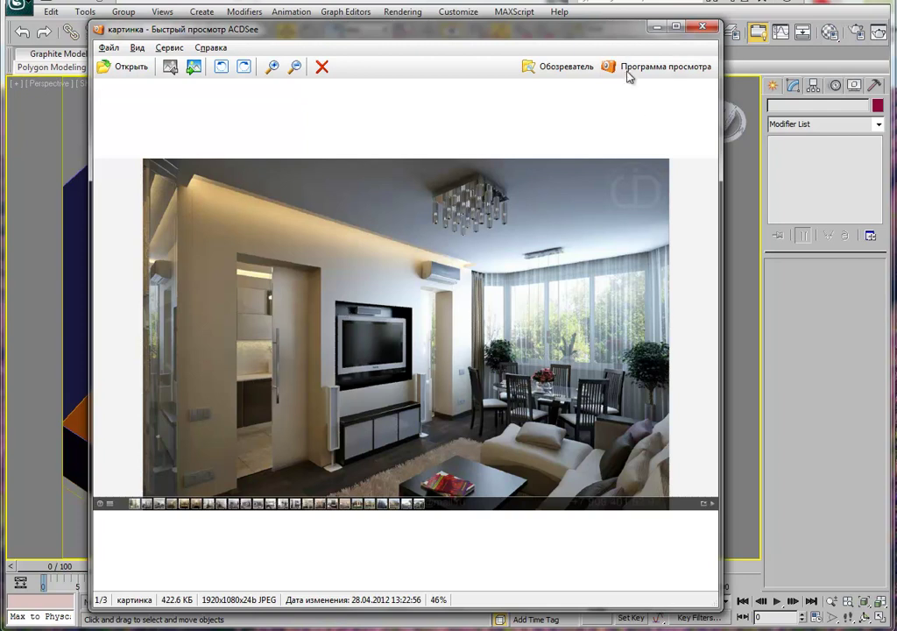
key(alt+Tab)
scroll(495, 328, up, 3)
mouse_move(495, 327)
alt+middle_down()
mouse_move(405, 322)
mouse_move(313, 219)
alt+middle_up()
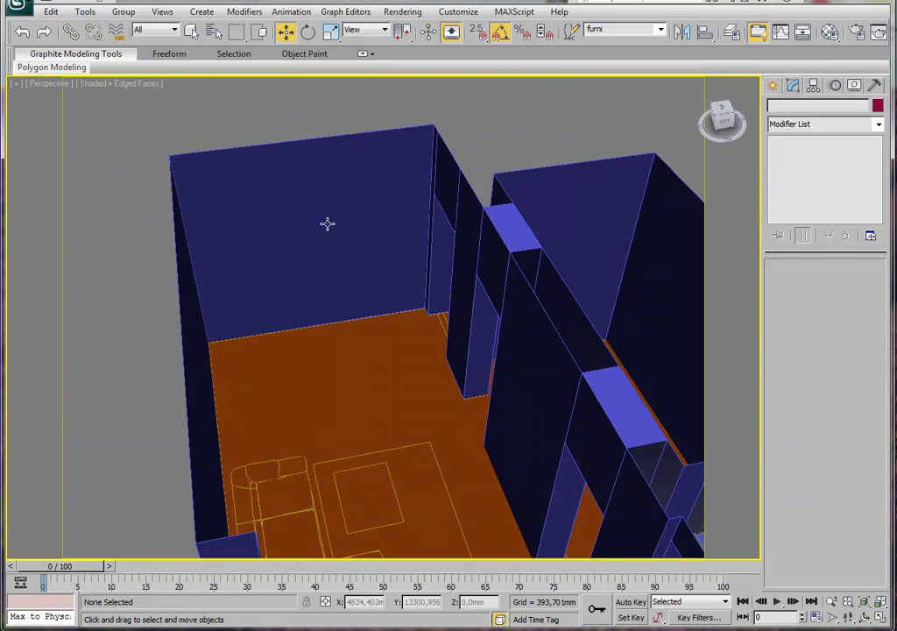
Select the steni walls object and pick the large wall face between the doorways in Polygon mode.
mouse_move(380, 307)
alt+middle_down()
mouse_move(430, 360)
mouse_move(485, 348)
mouse_move(214, 299)
mouse_move(279, 345)
mouse_move(386, 292)
alt+middle_up()
click(344, 249)
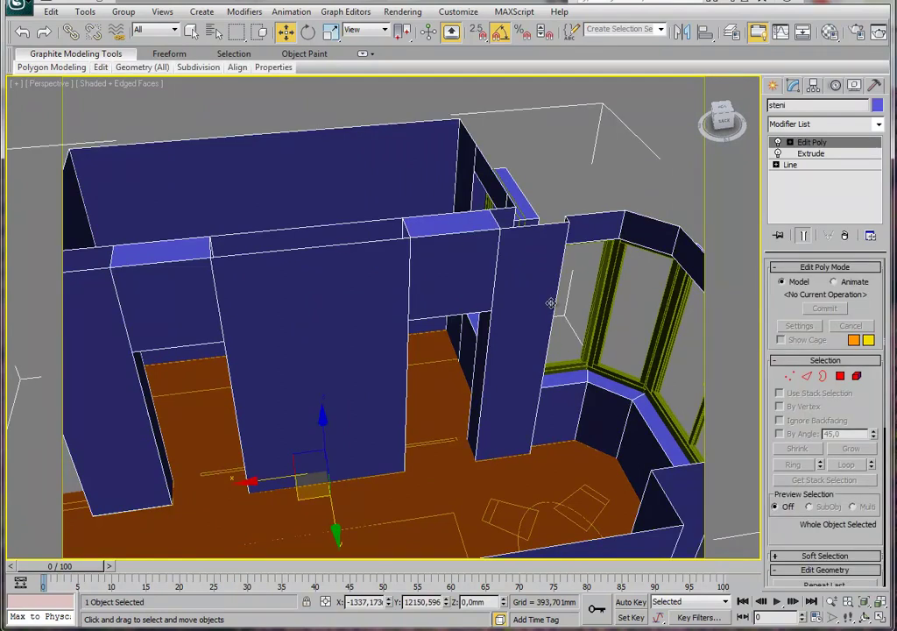
click(841, 377)
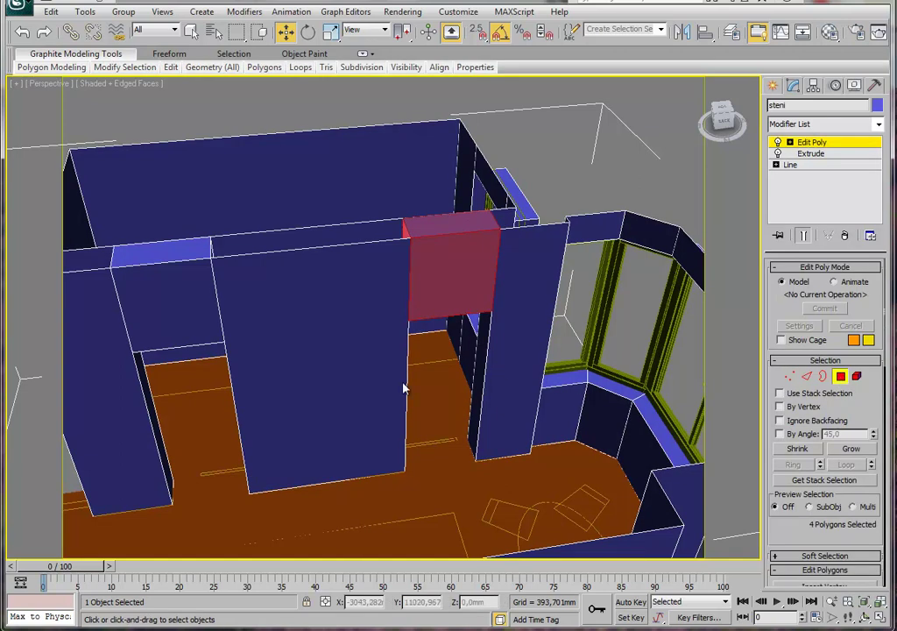
click(342, 340)
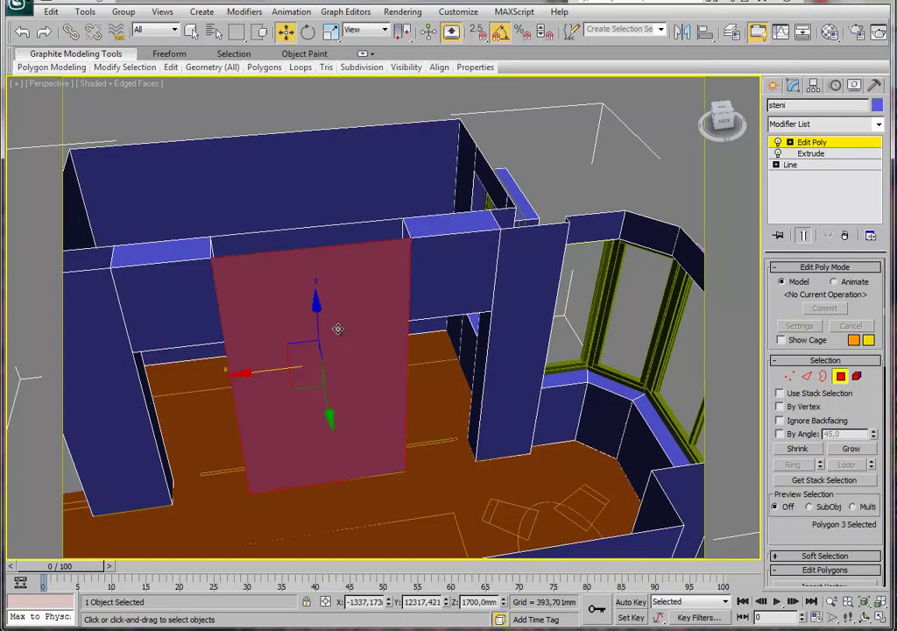
drag(821, 531, 786, 374)
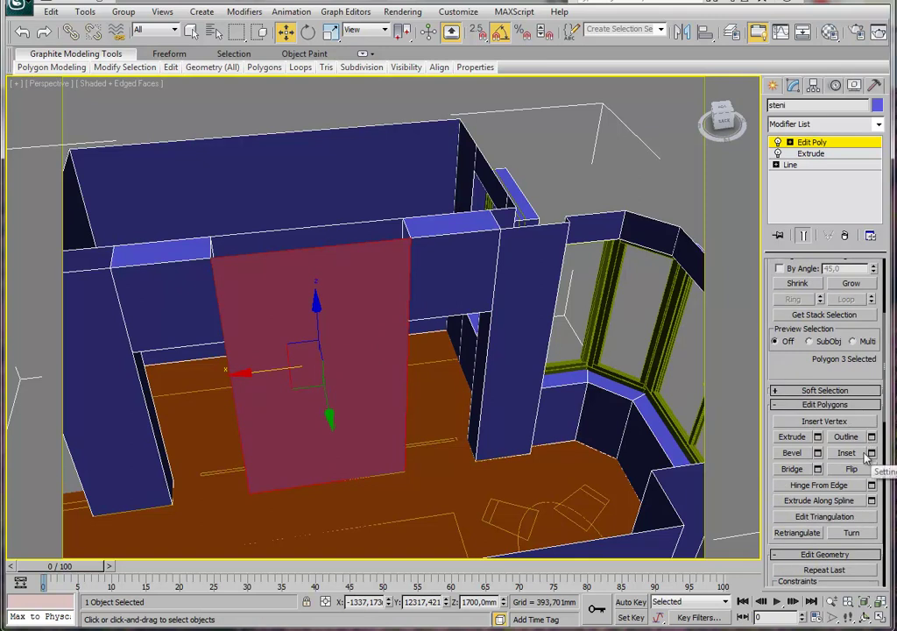
Inset the wall face by about 227.757 mm, checking against the reference render.
click(872, 453)
mouse_move(412, 345)
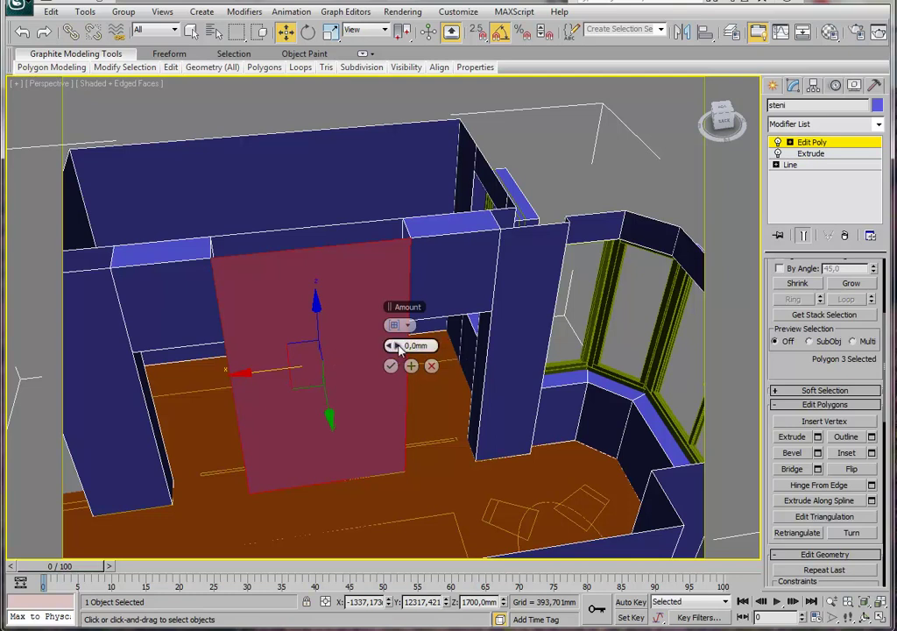
drag(393, 349, 392, 228)
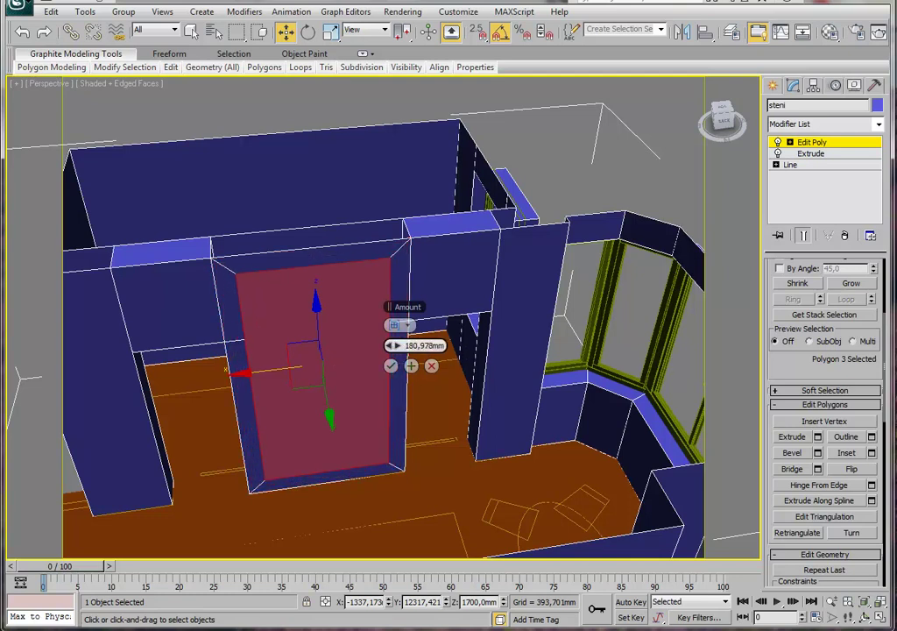
mouse_move(392, 345)
mouse_down()
mouse_move(393, 333)
mouse_move(393, 376)
mouse_up()
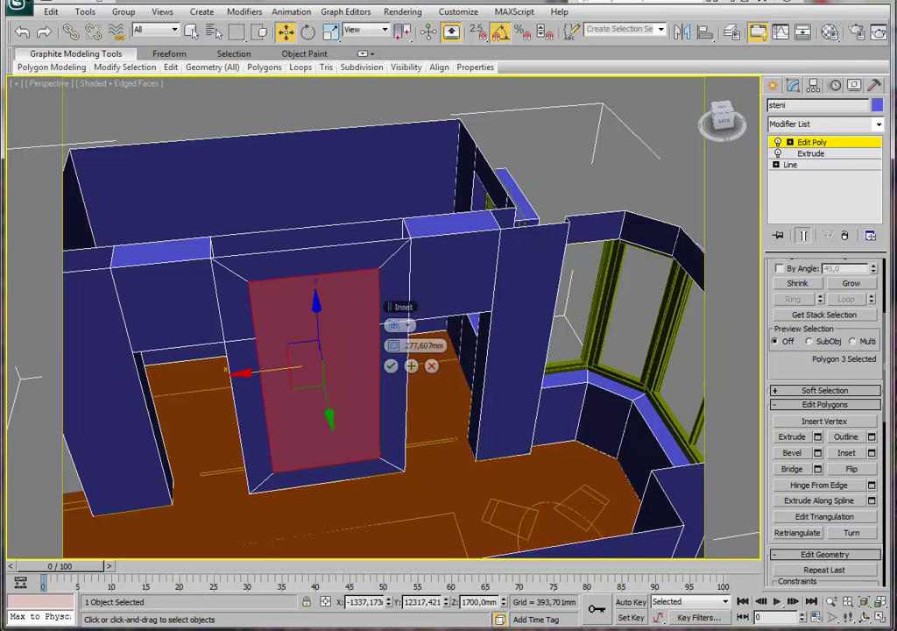
key(alt+Tab)
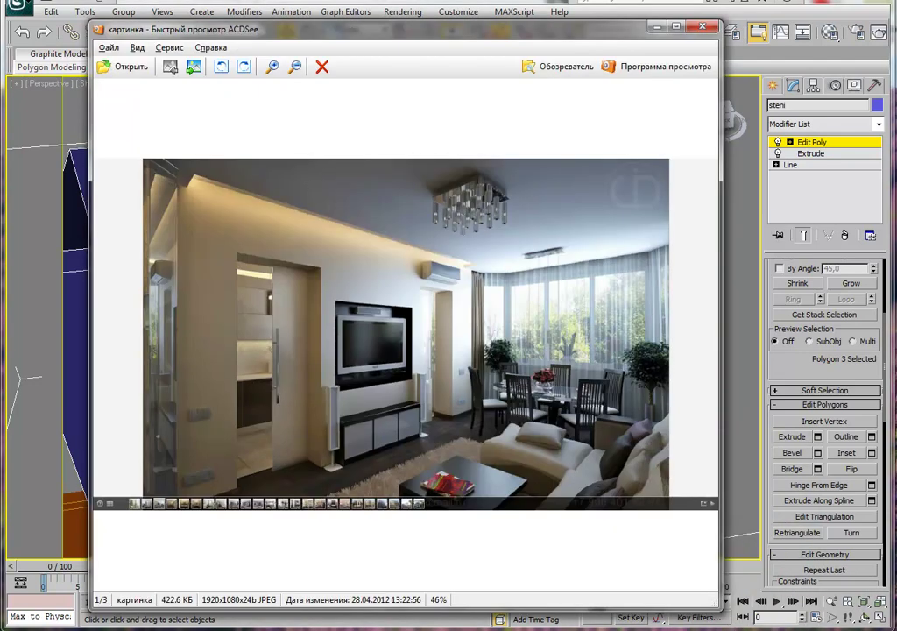
key(alt+Tab)
mouse_move(392, 345)
mouse_down()
mouse_move(392, 336)
mouse_move(252, 358)
mouse_up()
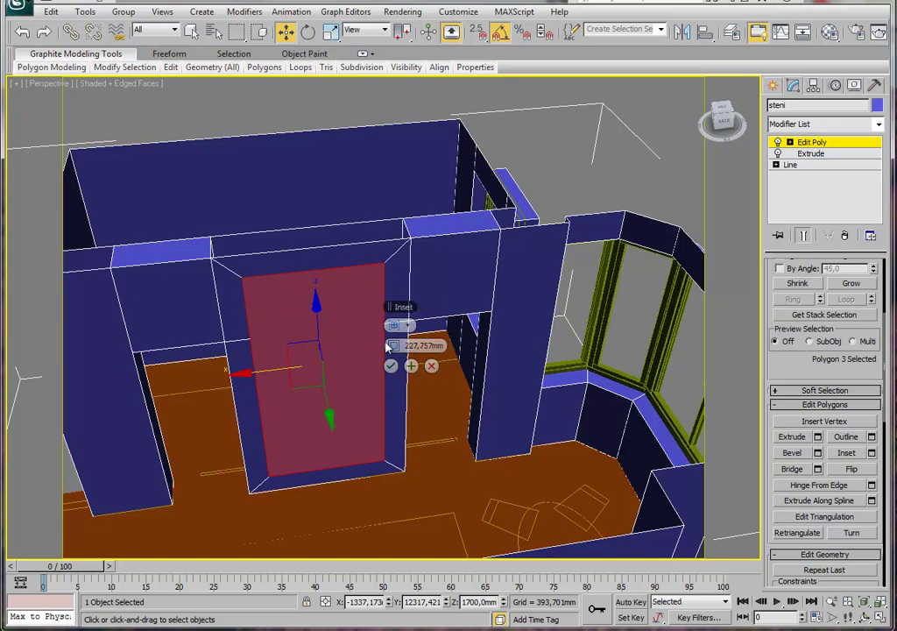
click(391, 367)
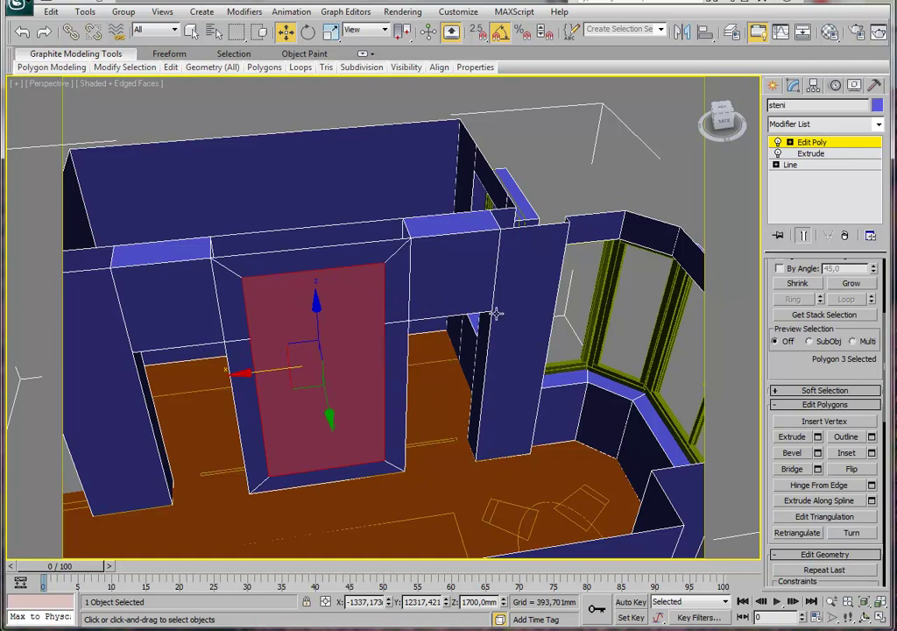
click(791, 143)
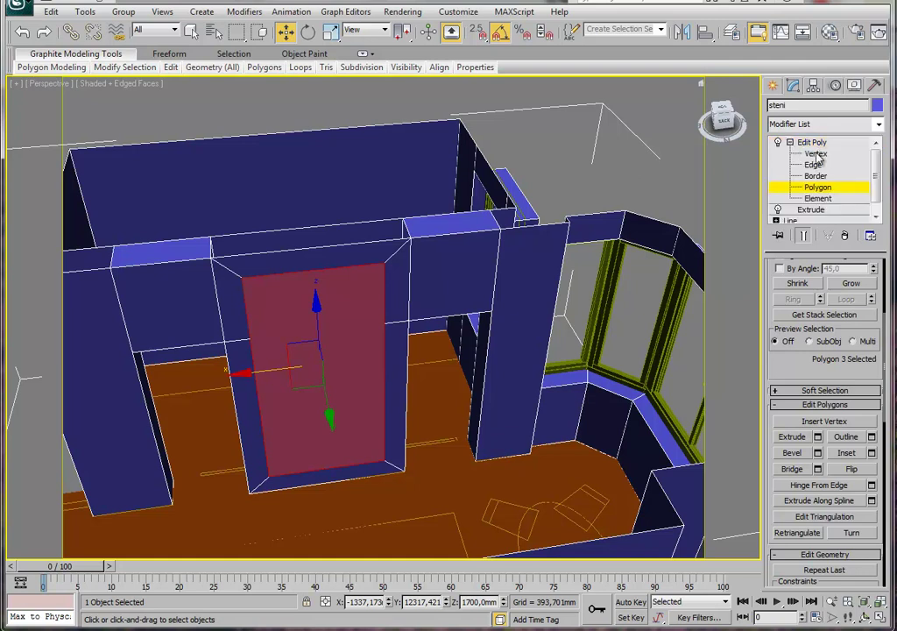
click(822, 154)
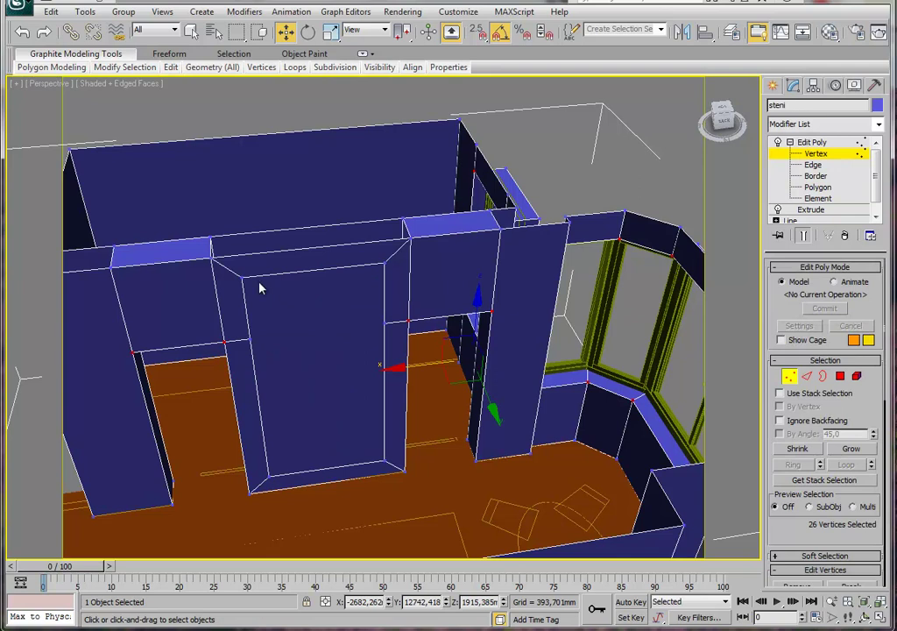
key(F3)
drag(387, 256, 238, 291)
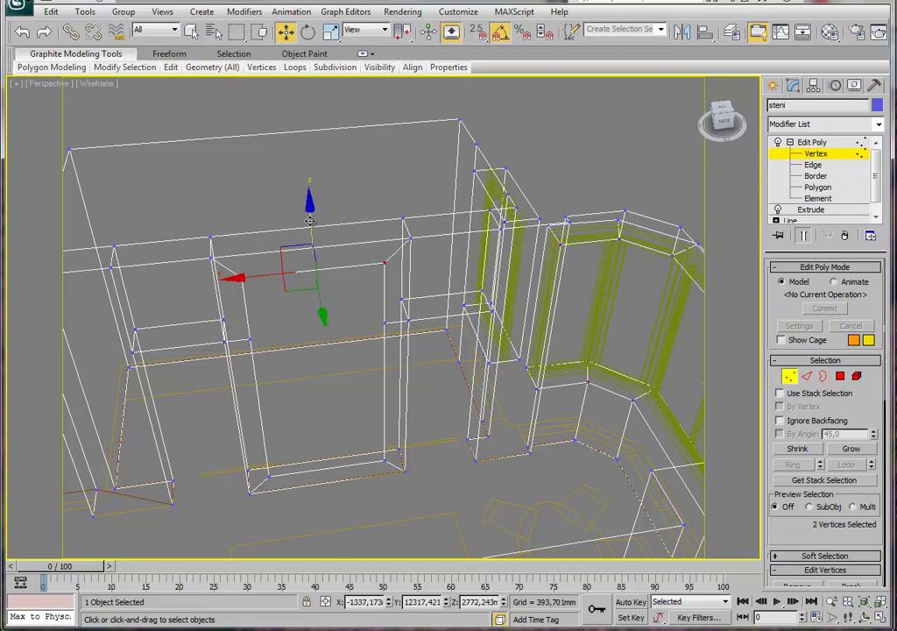
mouse_move(345, 254)
alt+middle_down()
mouse_move(408, 302)
mouse_move(437, 281)
mouse_move(455, 283)
alt+middle_up()
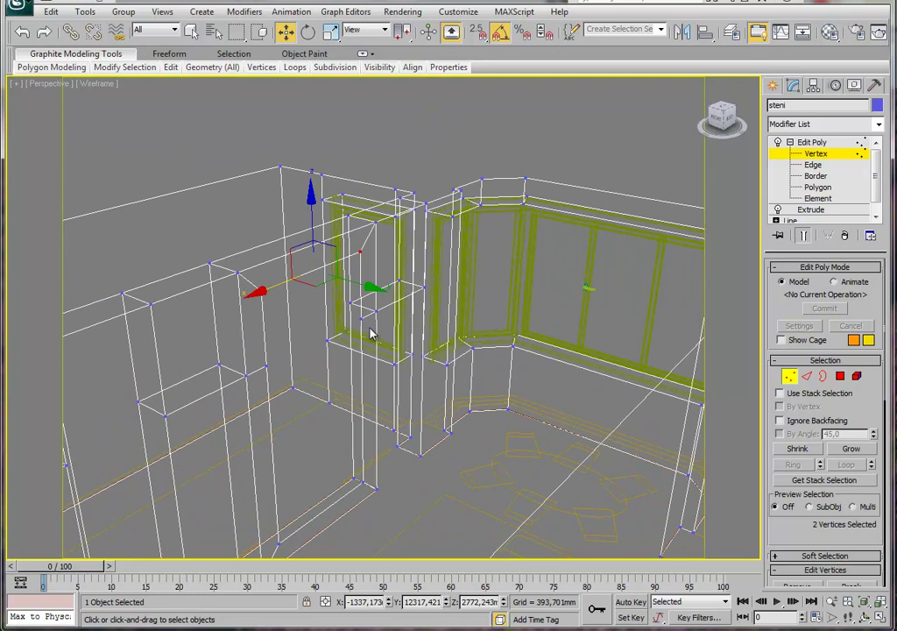
key(F3)
alt+middle_drag(378, 332, 375, 325)
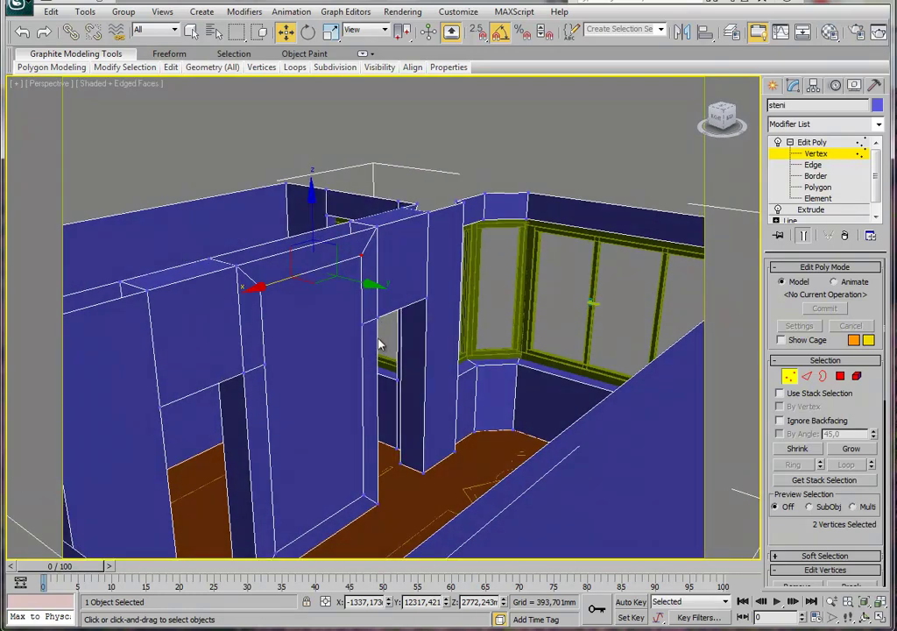
ctrl+click(311, 283)
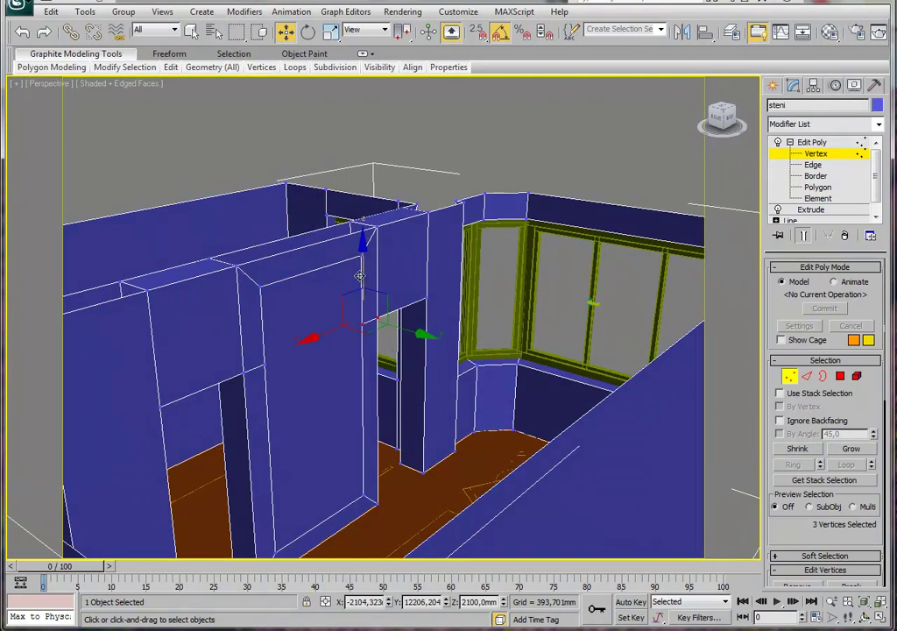
drag(356, 310, 357, 271)
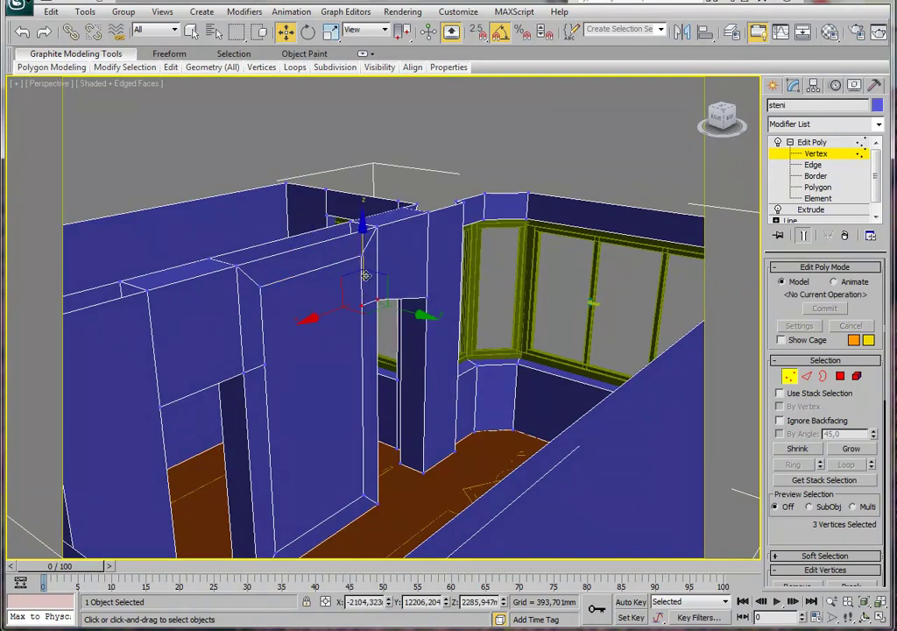
key(F3)
key(ctrl+z)
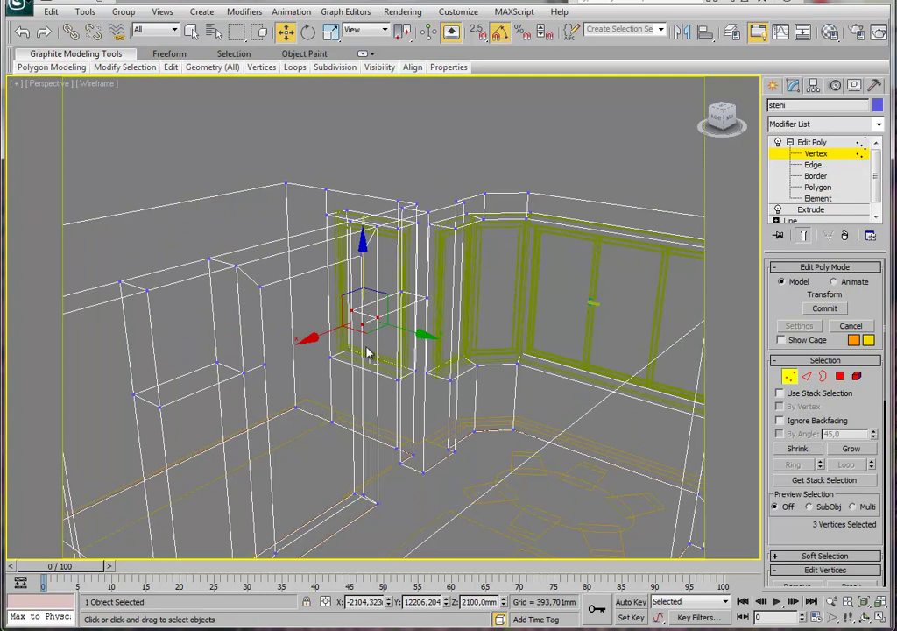
ctrl+drag(368, 353, 302, 307)
key(F3)
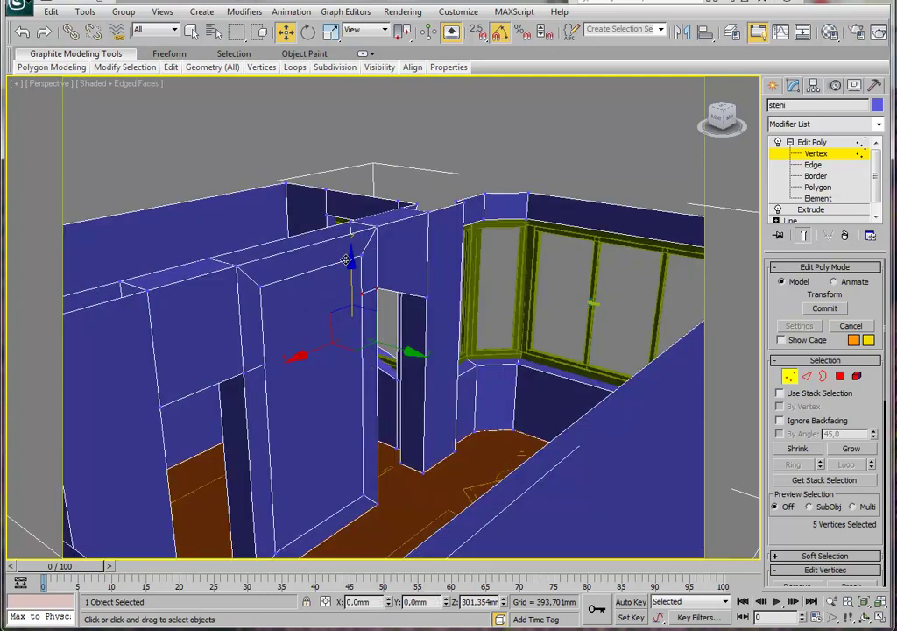
key(F3)
drag(349, 286, 347, 263)
key(ctrl+z)
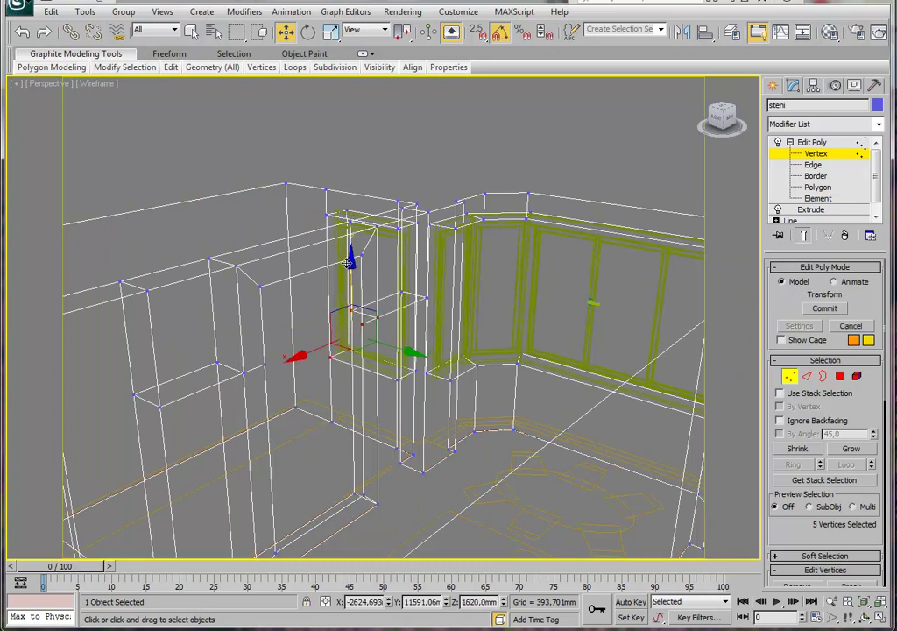
key(F3)
key(F3)
mouse_move(389, 274)
alt+middle_down()
mouse_move(330, 341)
mouse_move(304, 314)
mouse_move(340, 316)
alt+middle_up()
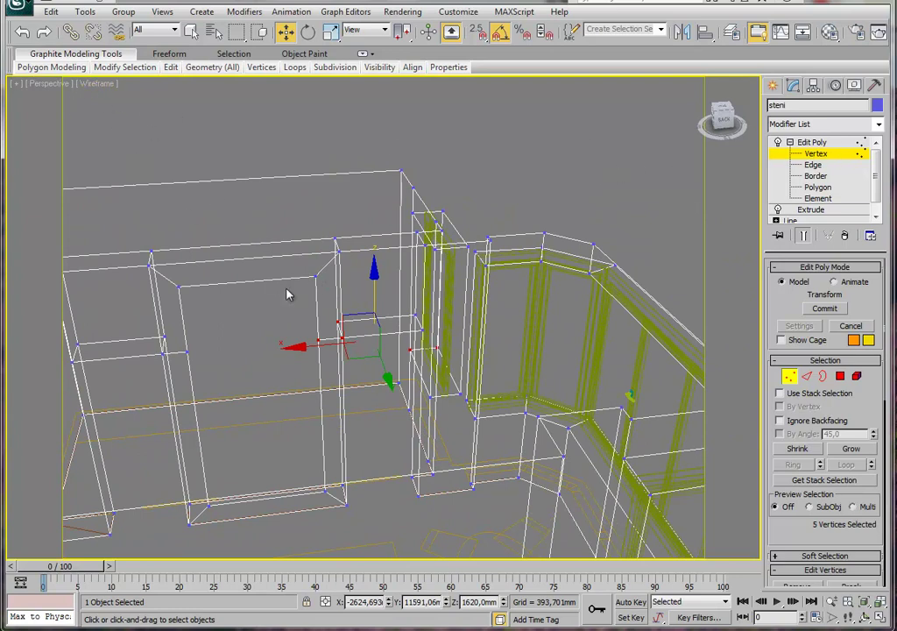
alt+middle_drag(286, 295, 392, 341)
drag(405, 264, 280, 279)
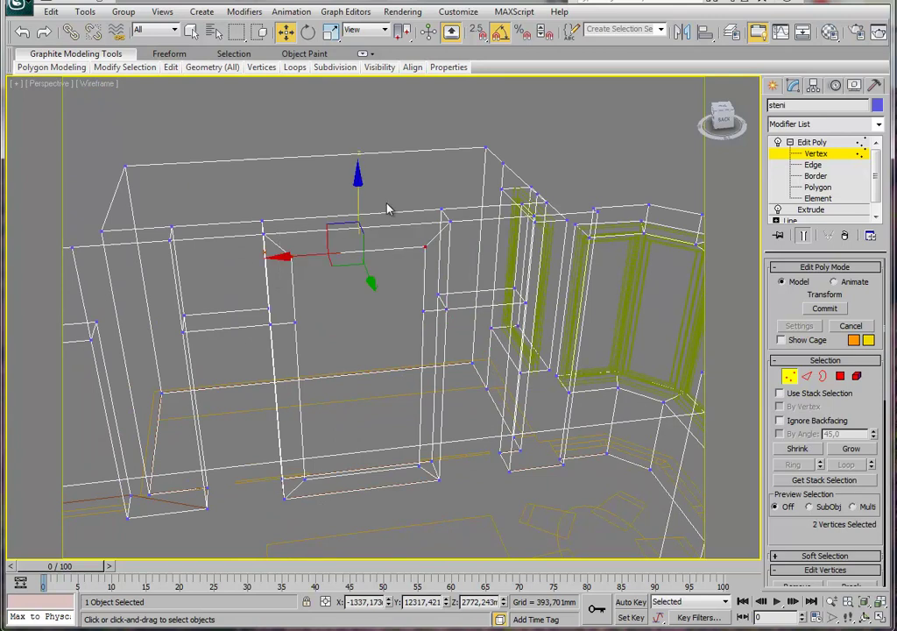
key(F3)
alt+middle_drag(386, 240, 405, 243)
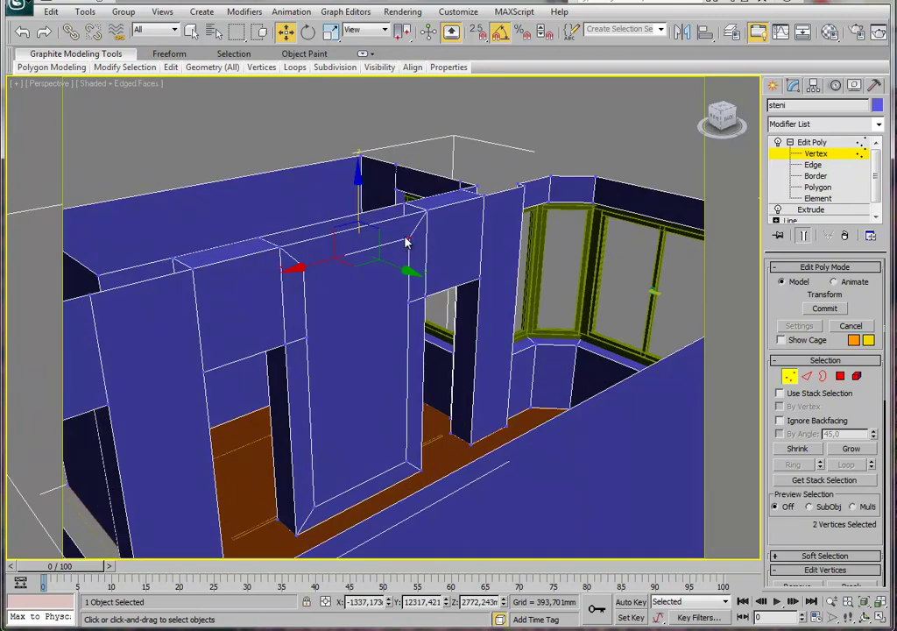
drag(359, 201, 363, 310)
right_click(368, 299)
mouse_move(391, 308)
alt+middle_down()
mouse_move(368, 316)
mouse_move(436, 355)
mouse_move(447, 294)
alt+middle_up()
scroll(382, 321, up, 2)
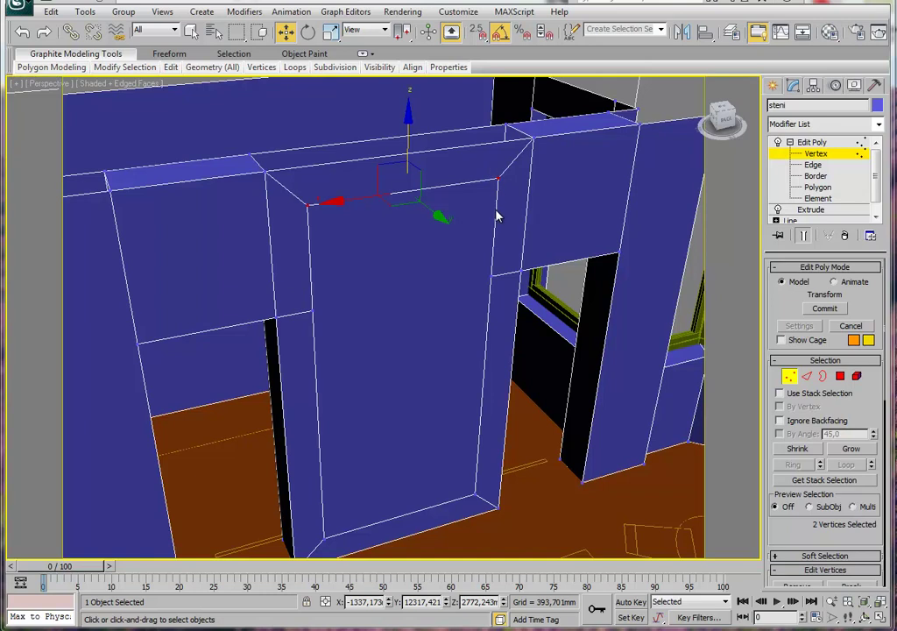
mouse_move(407, 136)
mouse_down()
mouse_move(422, 295)
mouse_move(429, 203)
mouse_up()
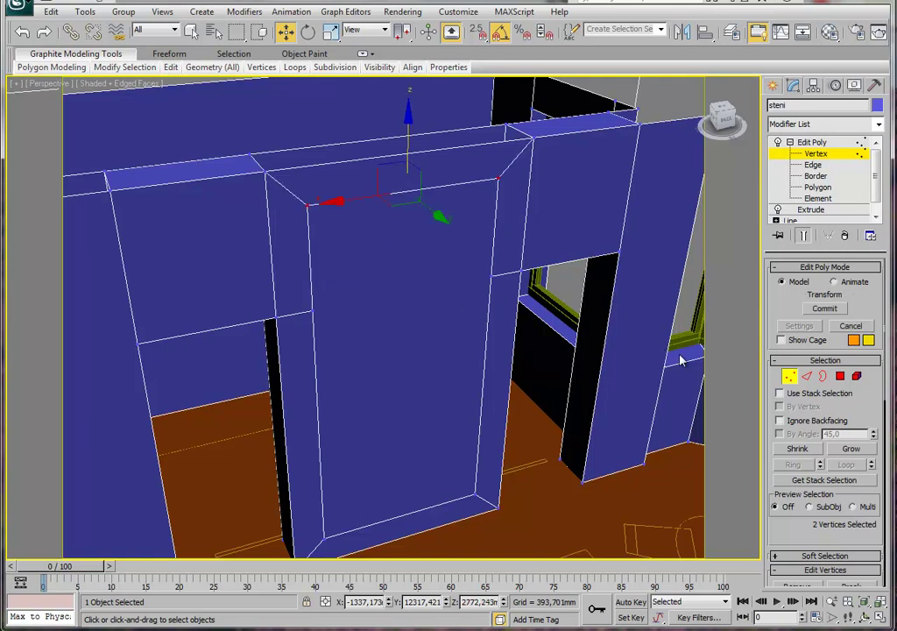
click(807, 377)
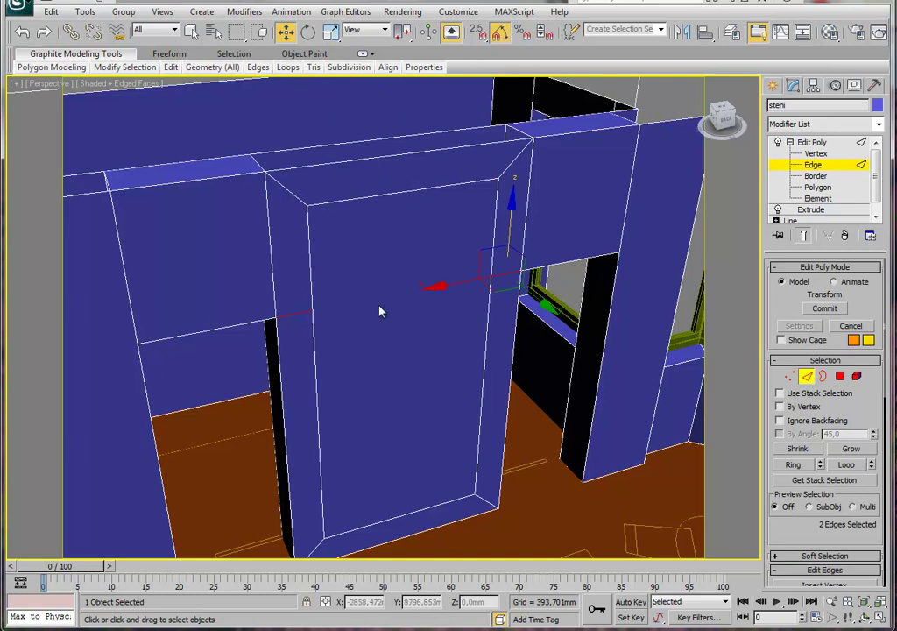
Remove the two pillar edges beside the door jambs, then return to Vertex level.
click(302, 312)
click(499, 273)
ctrl+click(298, 313)
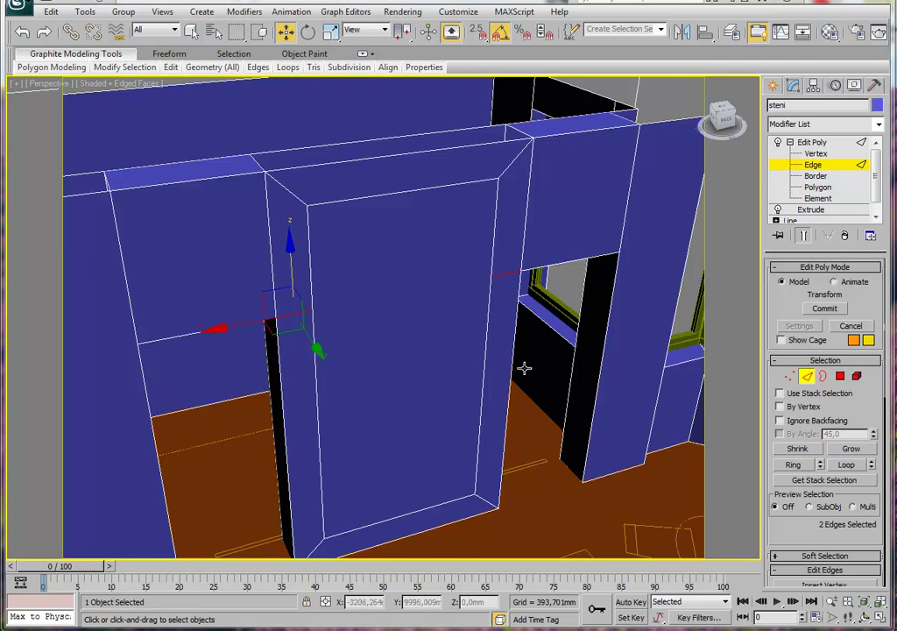
scroll(787, 442, down, 3)
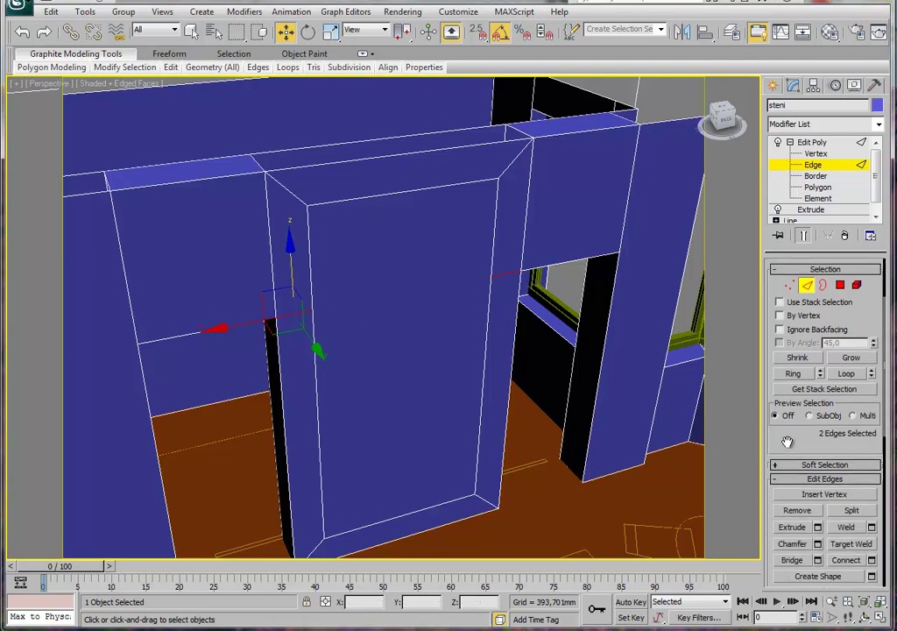
drag(787, 442, 786, 428)
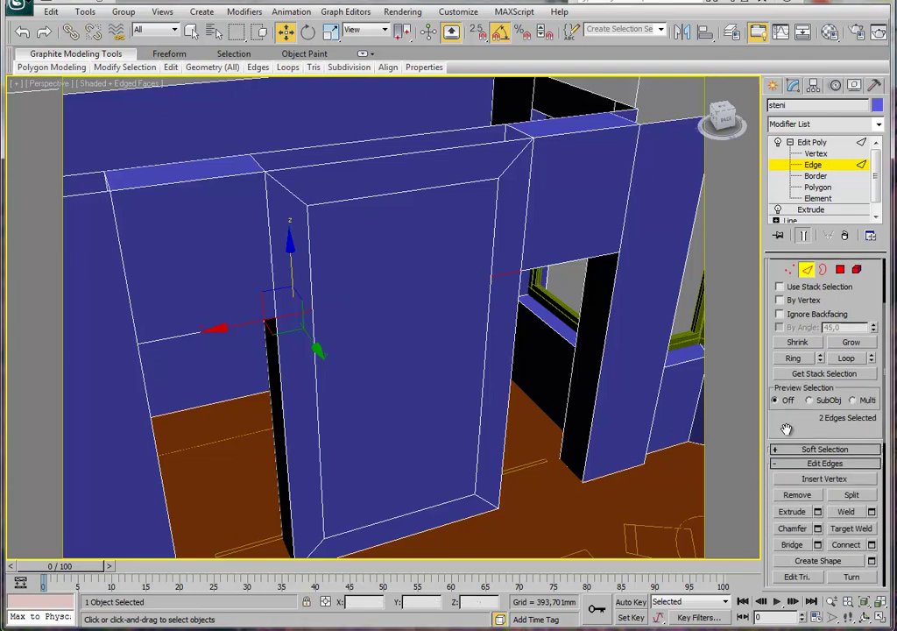
click(798, 496)
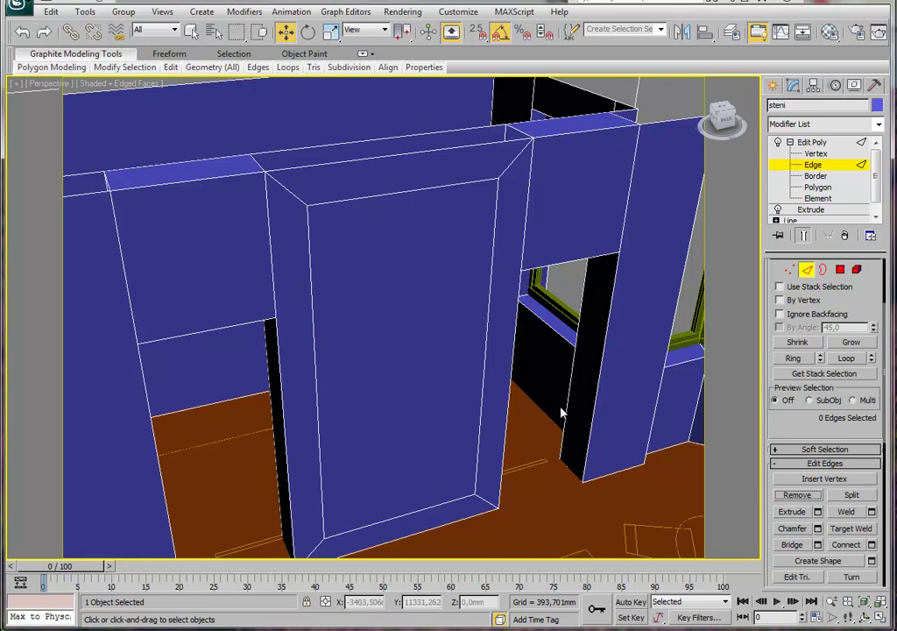
click(789, 270)
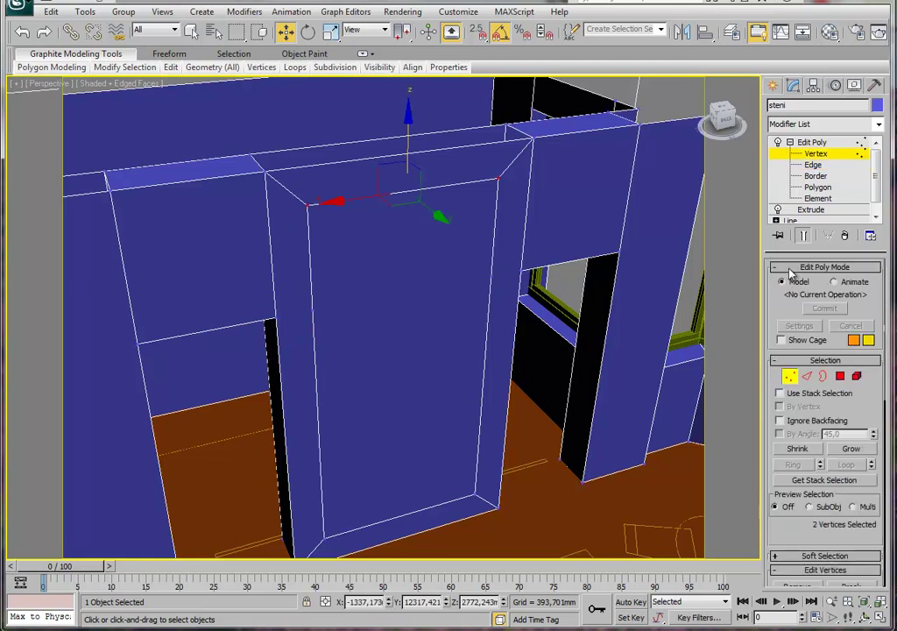
Lower the pillar's top vertices to slope its front and remove the two leftover side vertices.
mouse_move(403, 141)
mouse_down()
mouse_move(415, 255)
mouse_move(416, 217)
mouse_up()
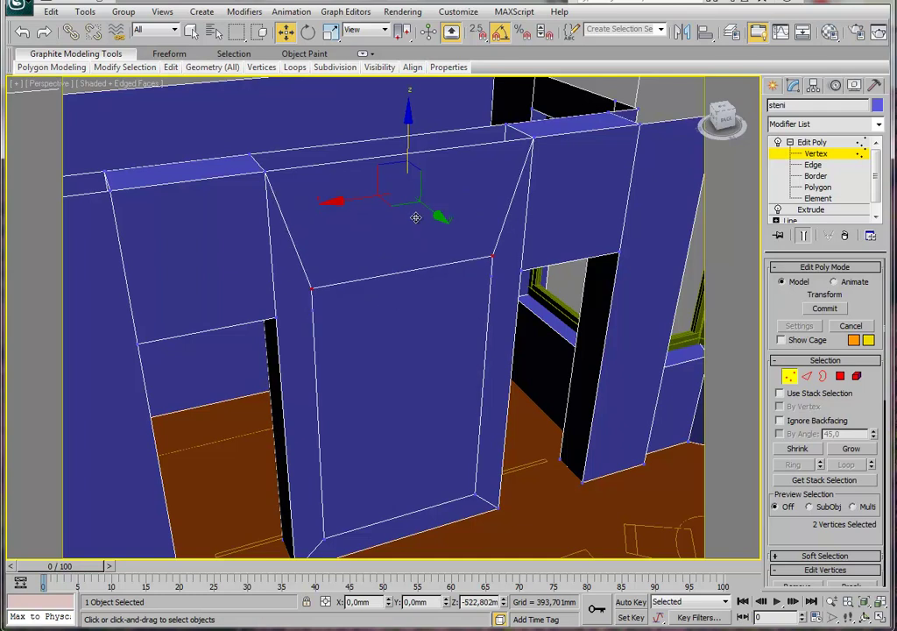
drag(415, 218, 436, 261)
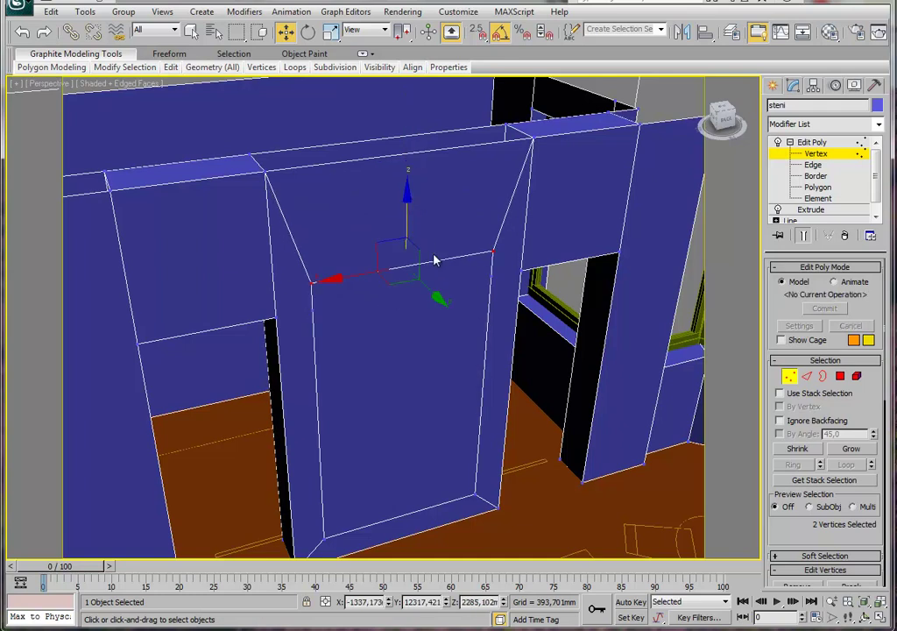
click(493, 278)
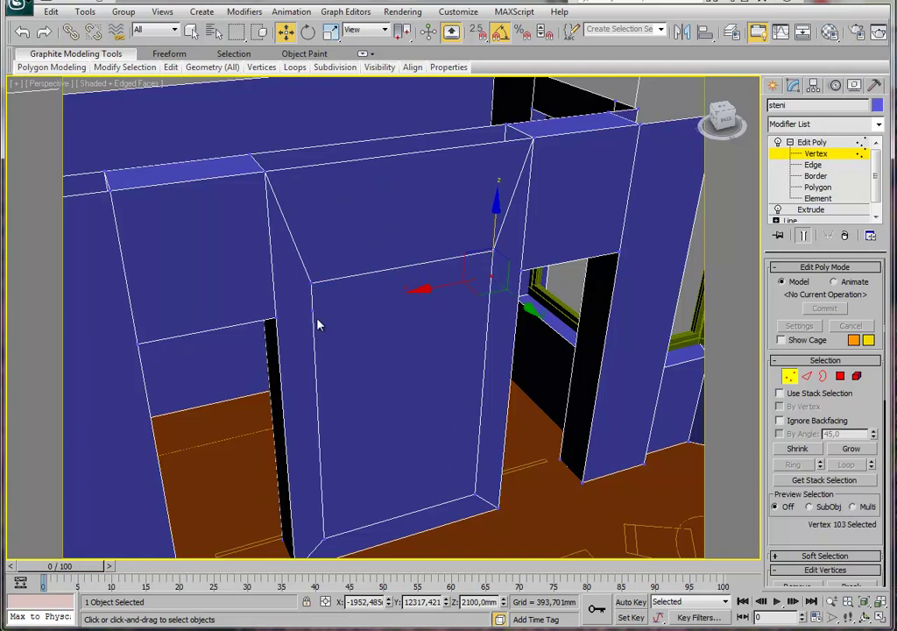
ctrl+click(313, 282)
scroll(796, 493, down, 4)
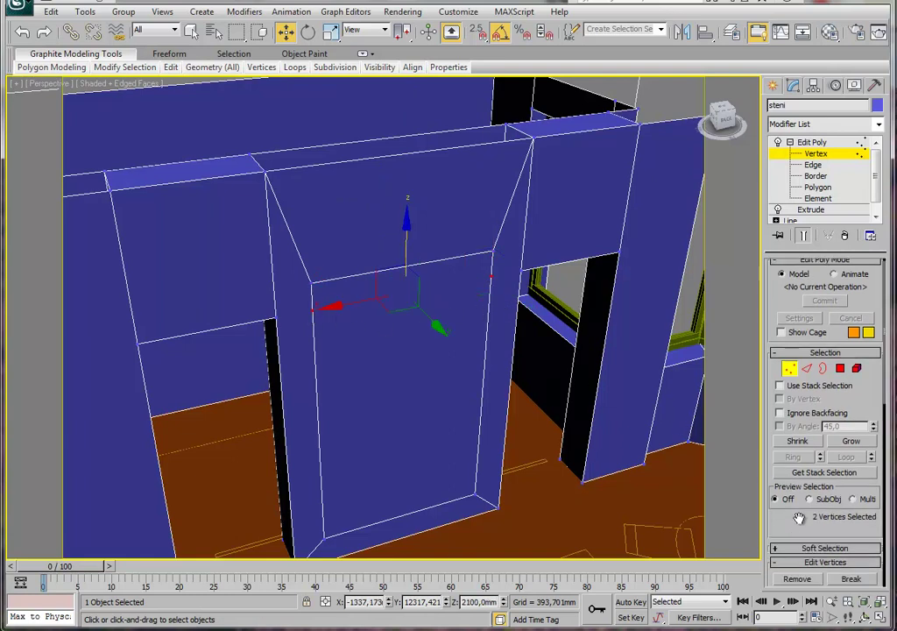
click(797, 479)
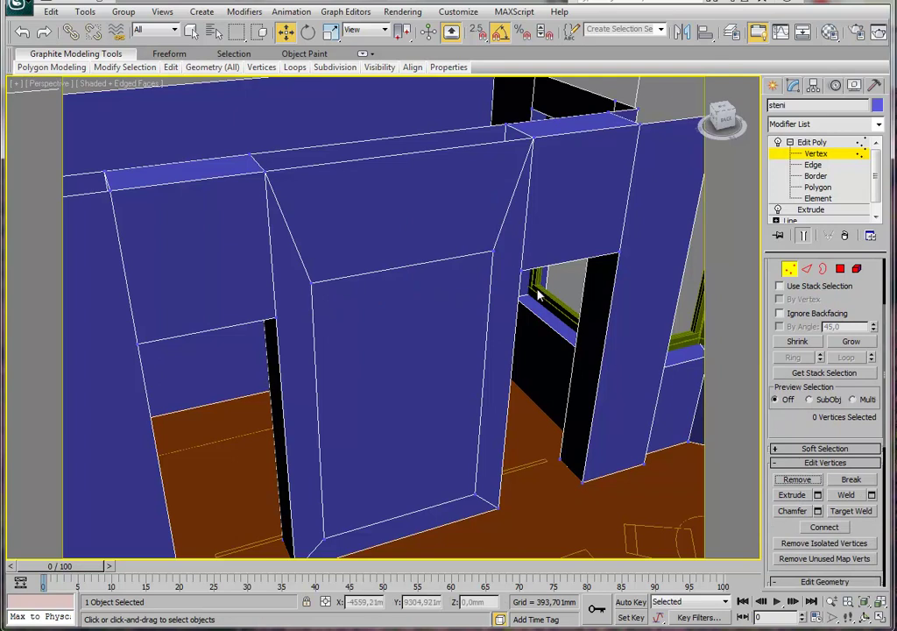
Lower the front panel's top vertex pair and raise its bottom vertex pair.
click(493, 250)
ctrl+click(310, 282)
drag(408, 216, 407, 263)
click(474, 493)
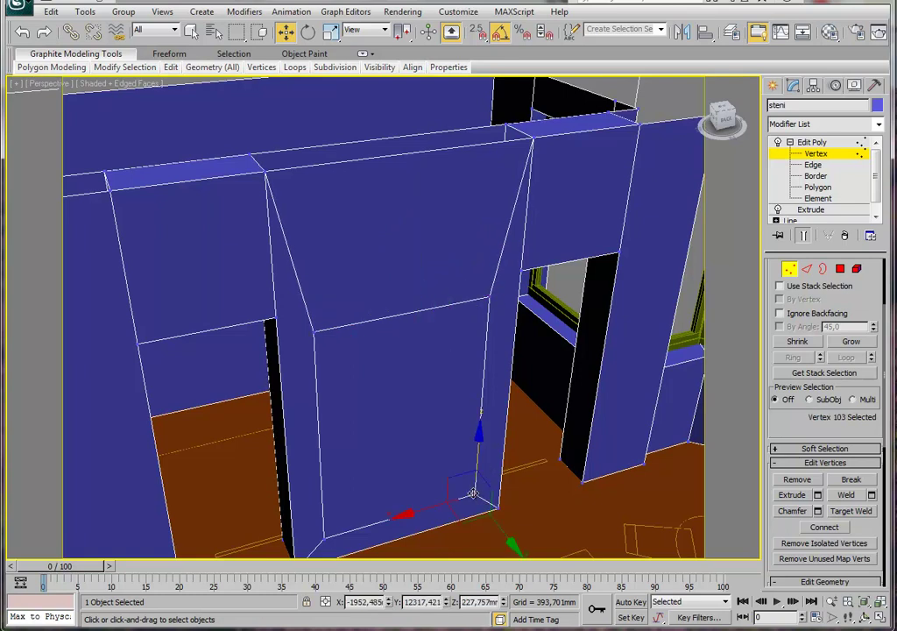
ctrl+click(321, 539)
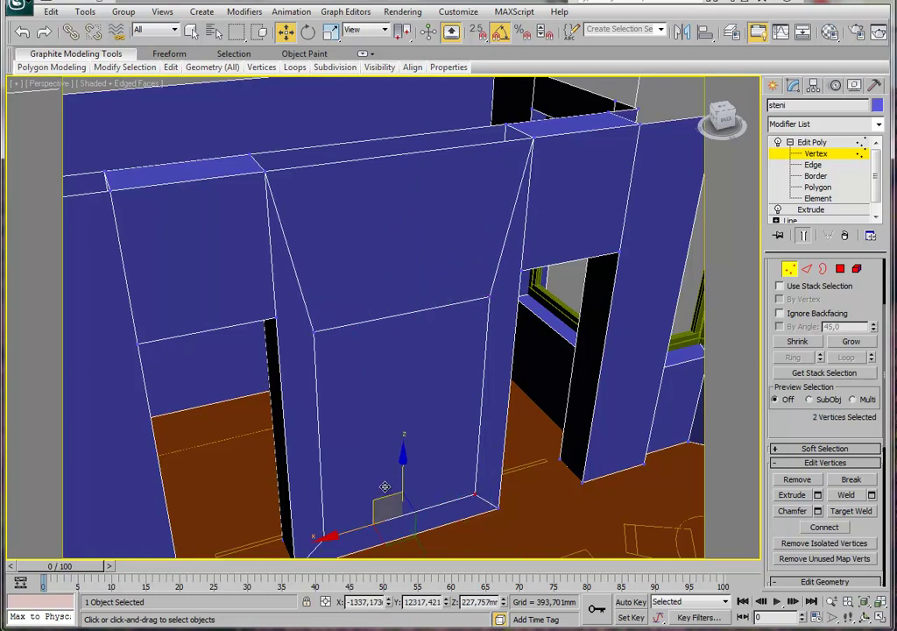
drag(402, 474, 410, 386)
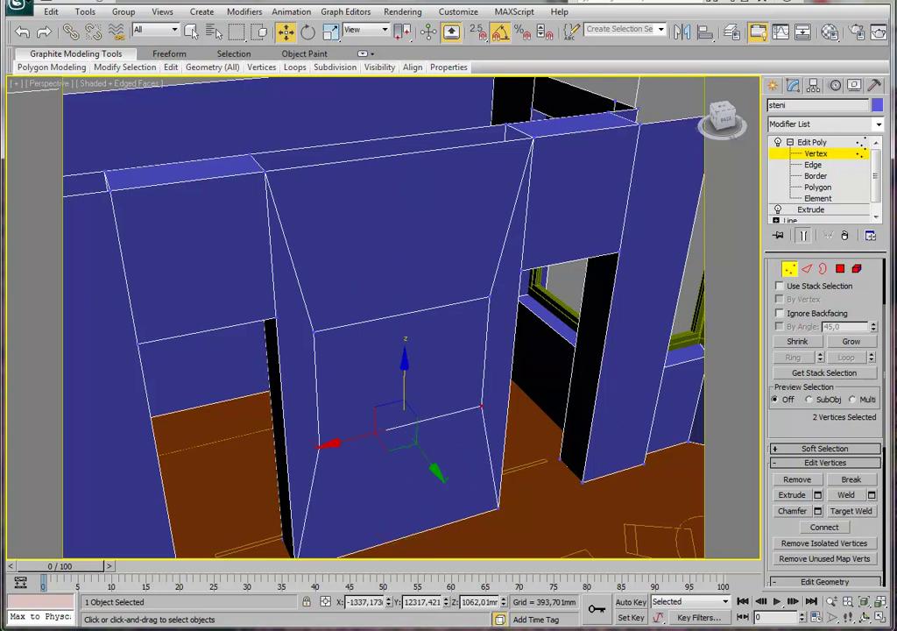
Compare with the reference render and lower the panel's bottom corners to Z 845,338 mm.
key(alt+Tab)
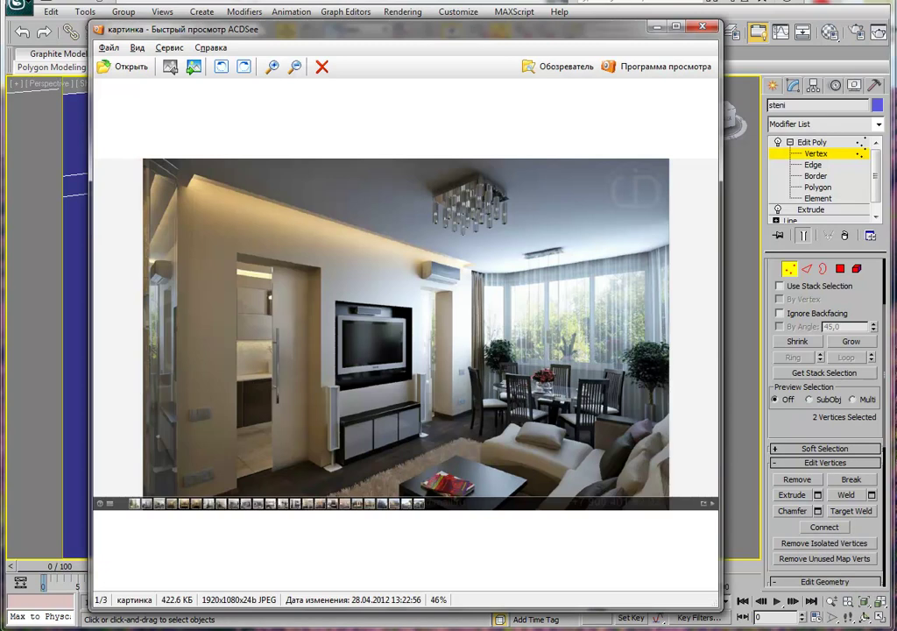
key(alt+Tab)
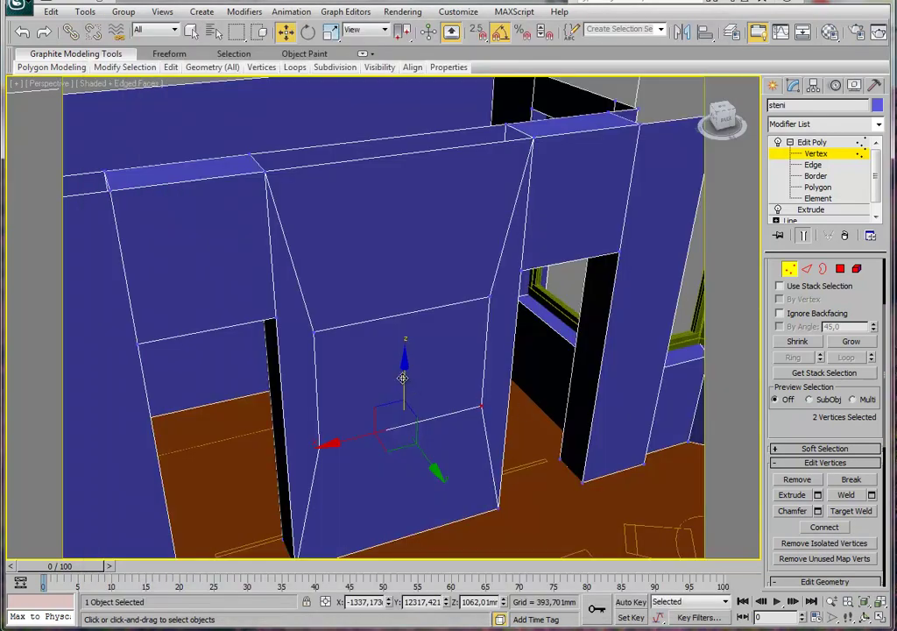
drag(402, 378, 403, 404)
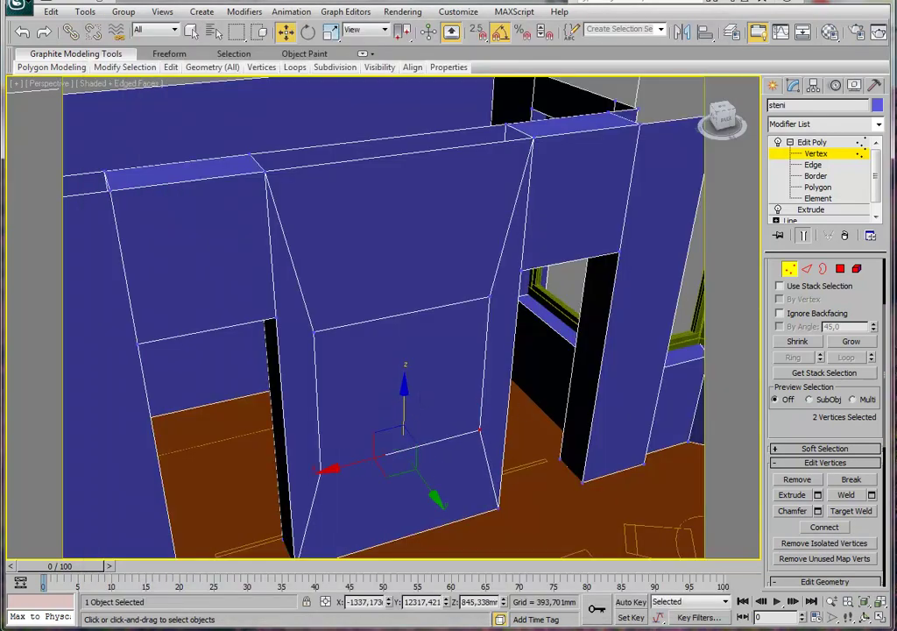
key(alt+Tab)
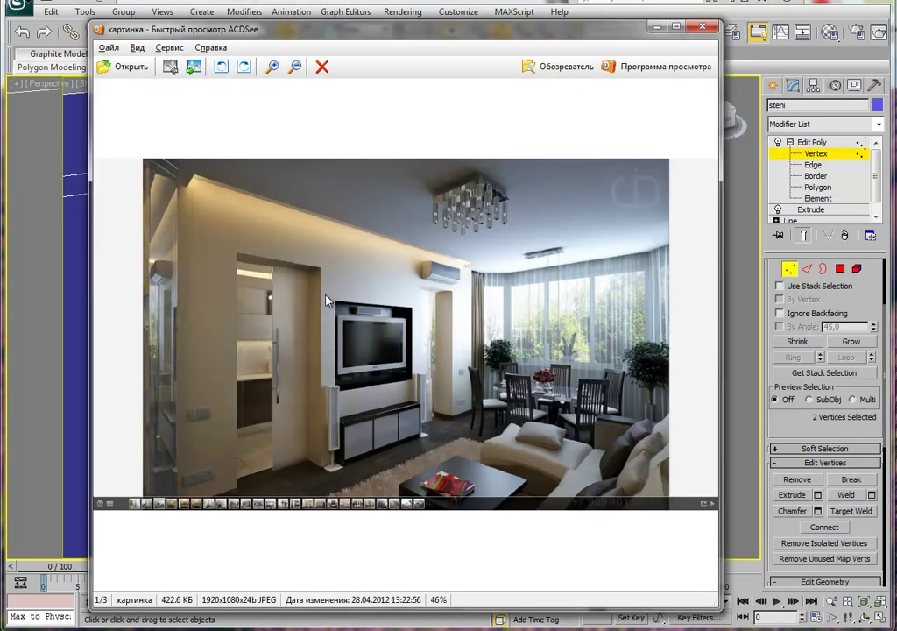
key(alt+Tab)
mouse_move(338, 304)
middle_down()
mouse_move(347, 292)
mouse_move(363, 306)
middle_up()
key(super)
key(Escape)
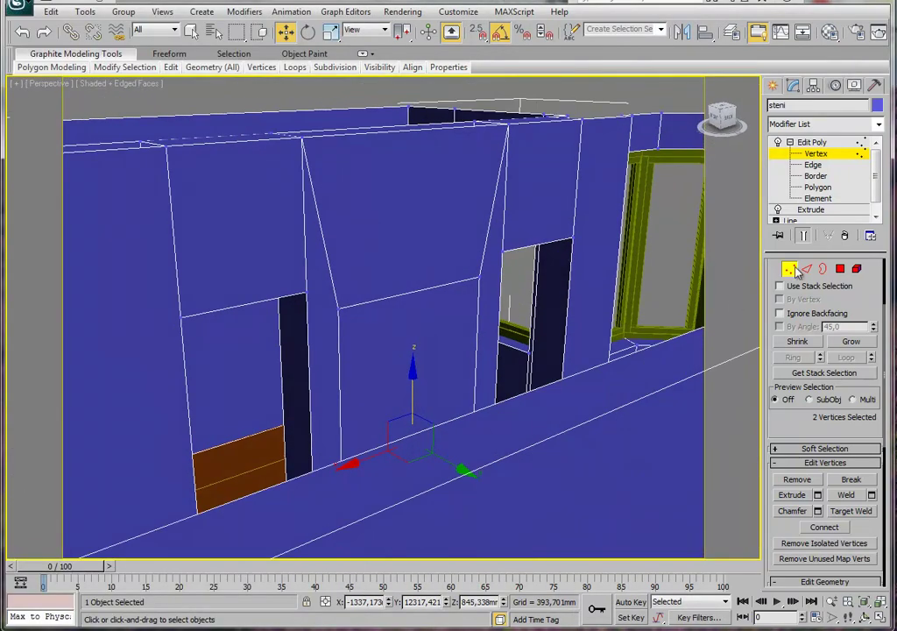
Lower the horizontal edge on the middle wall slightly.
click(807, 269)
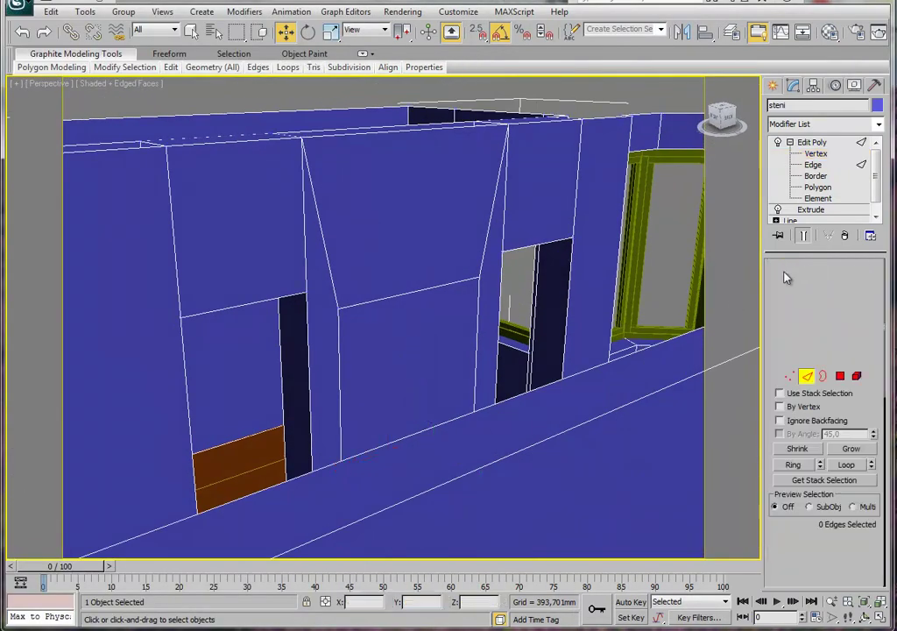
click(429, 289)
drag(414, 235, 411, 256)
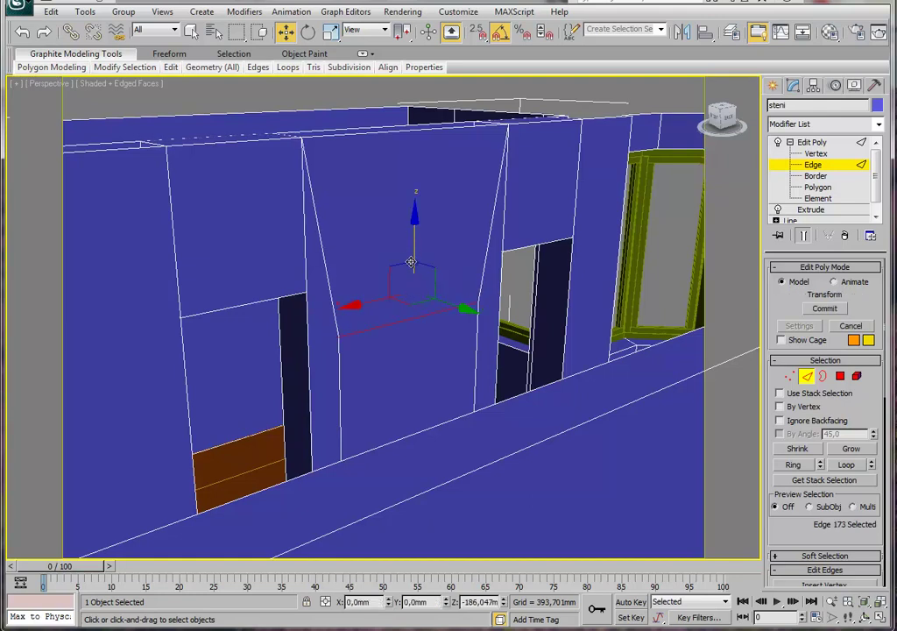
mouse_move(450, 286)
alt+middle_down()
mouse_move(440, 294)
mouse_move(480, 331)
alt+middle_up()
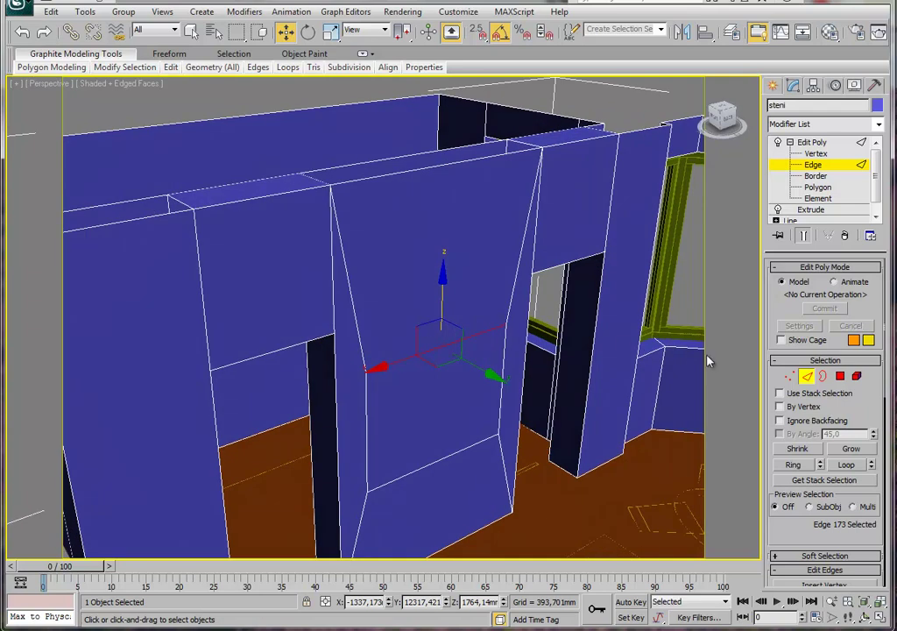
Extrude the wall panel between the piers inward by 214,718 mm and exit to the object level.
click(840, 376)
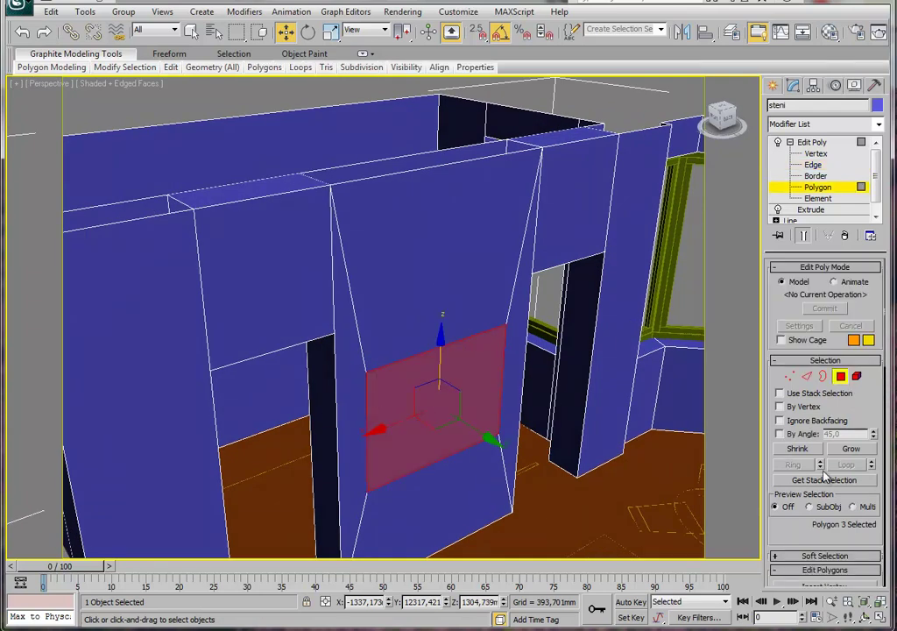
scroll(795, 517, down, 3)
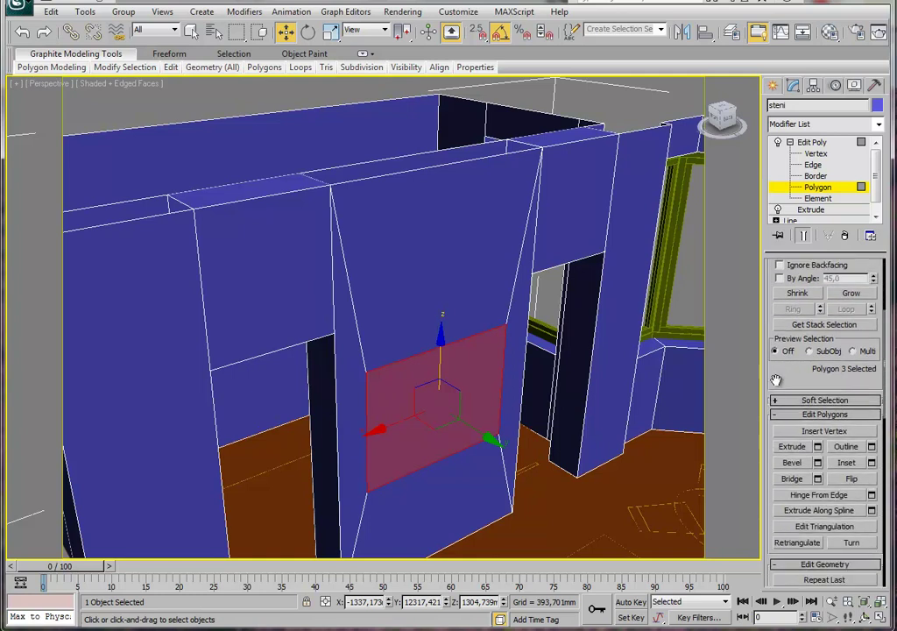
click(817, 447)
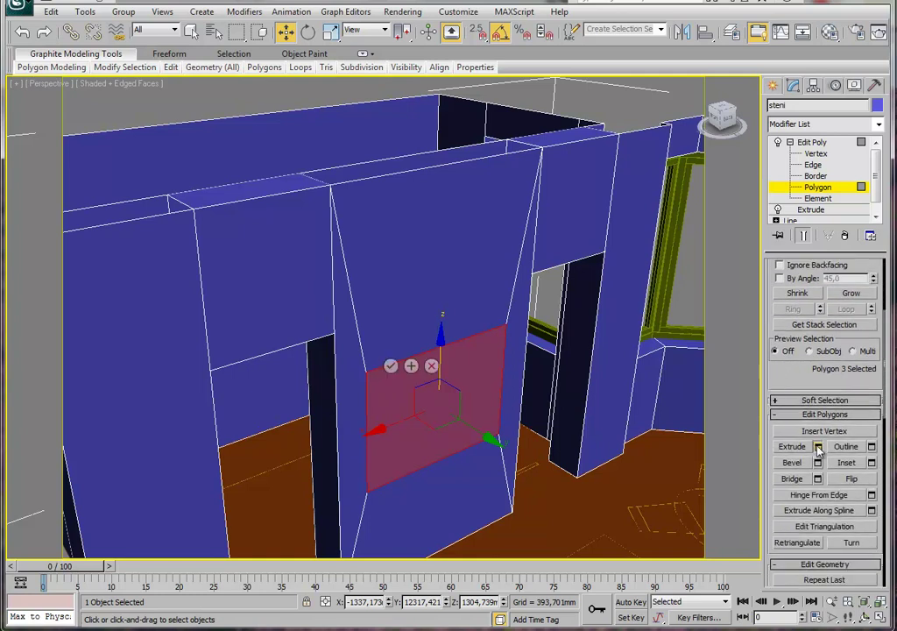
drag(391, 345, 170, 343)
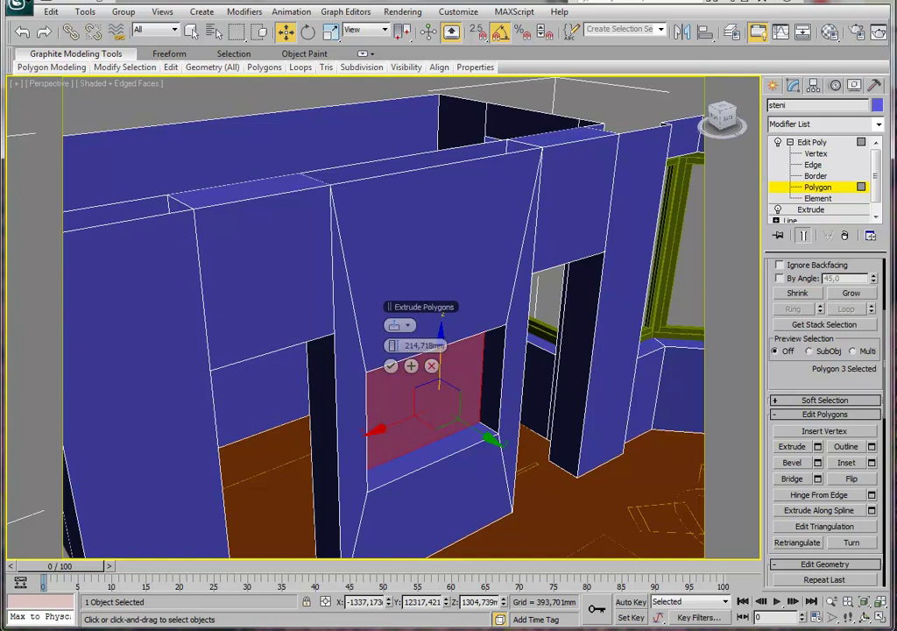
click(391, 366)
click(811, 142)
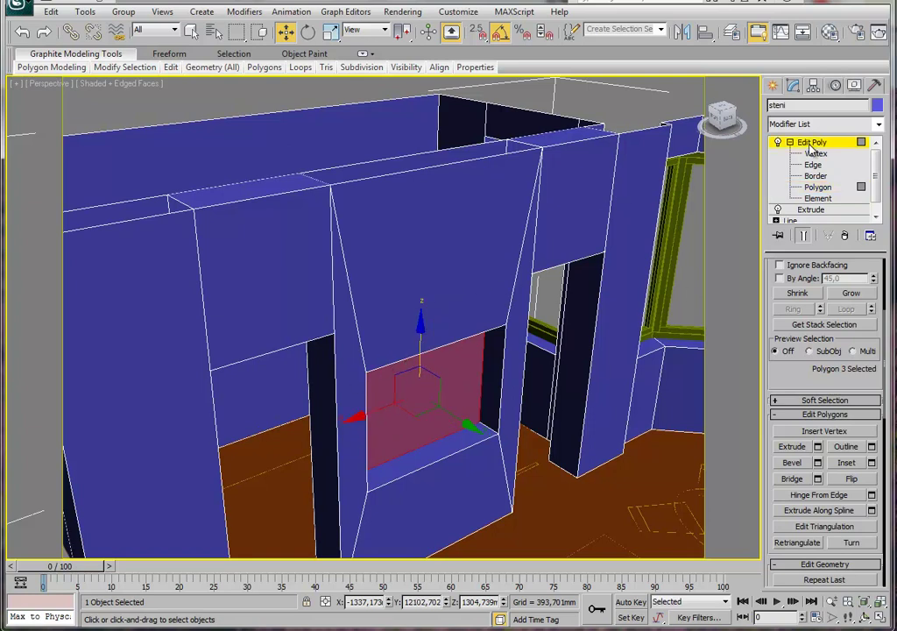
mouse_move(591, 215)
middle_down()
mouse_move(583, 229)
mouse_move(536, 251)
mouse_move(486, 252)
mouse_move(519, 268)
mouse_move(507, 277)
middle_up()
Select the back wall's left and right vertical edges in Edge mode.
scroll(507, 277, down, 5)
mouse_move(386, 294)
alt+middle_down()
mouse_move(402, 307)
mouse_move(386, 307)
mouse_move(535, 390)
alt+middle_up()
scroll(474, 367, up, 2)
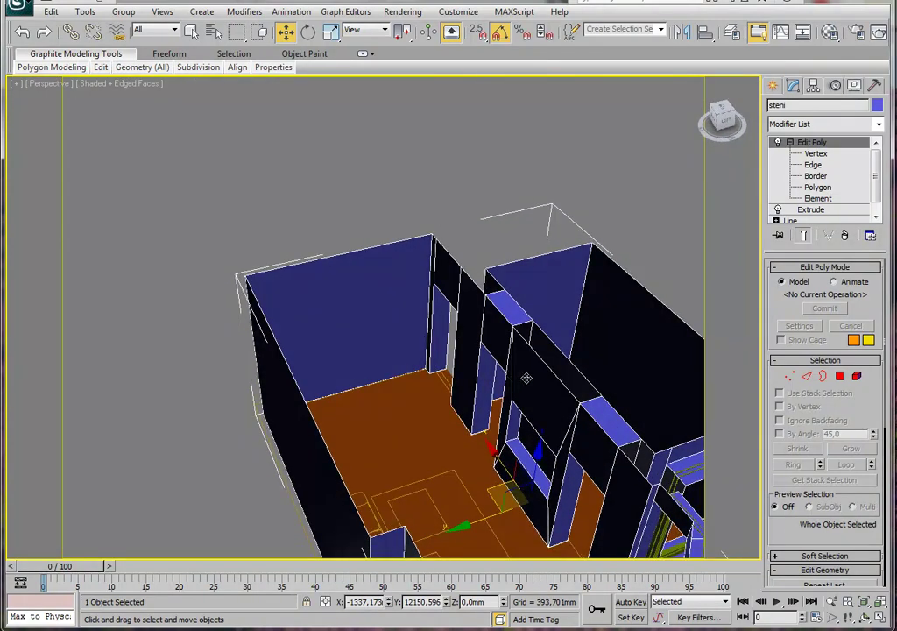
scroll(525, 377, up, 2)
scroll(541, 357, up, 2)
mouse_move(433, 326)
alt+middle_down()
mouse_move(335, 317)
mouse_move(427, 316)
alt+middle_up()
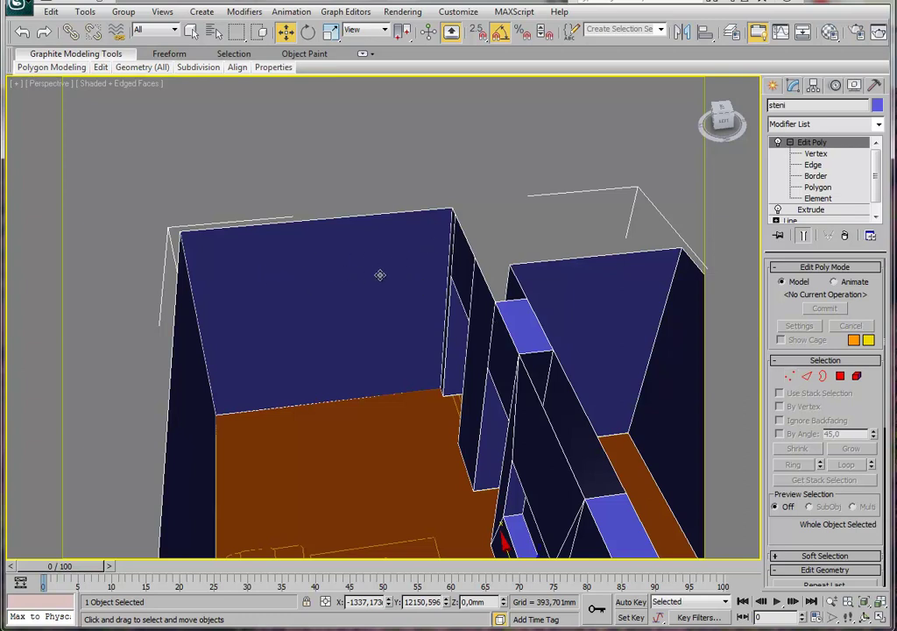
click(807, 376)
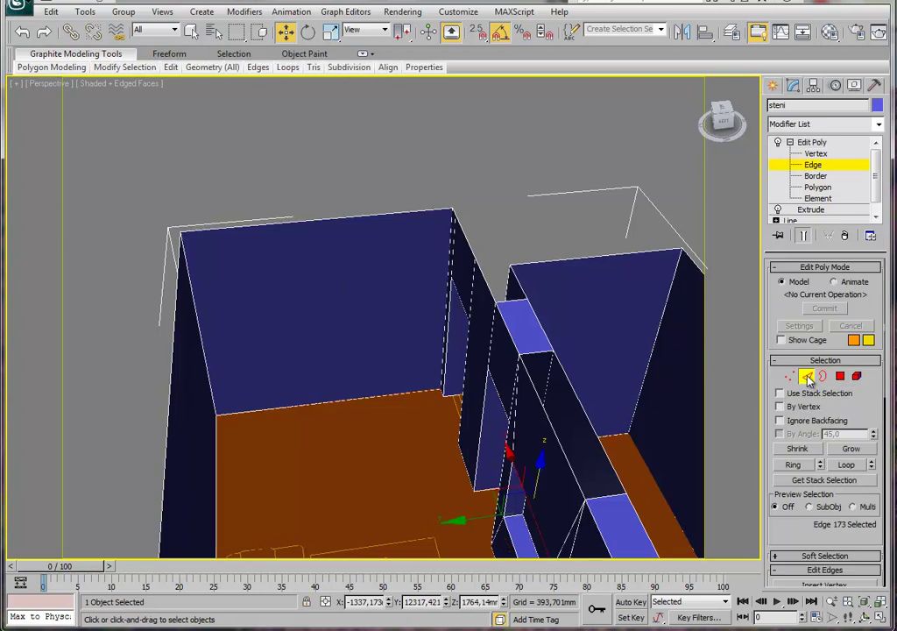
scroll(455, 342, up, 2)
scroll(478, 326, up, 3)
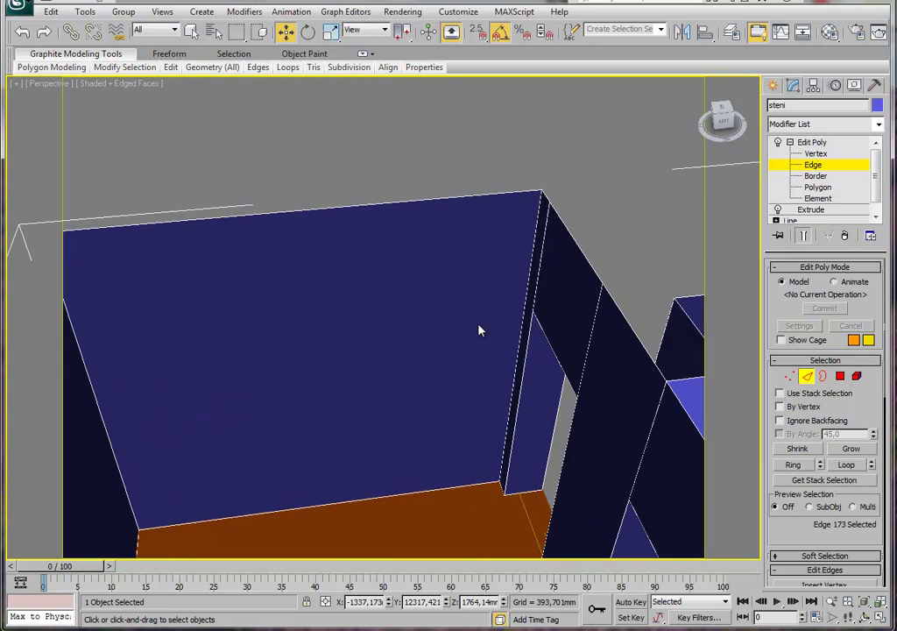
scroll(532, 345, up, 1)
click(566, 308)
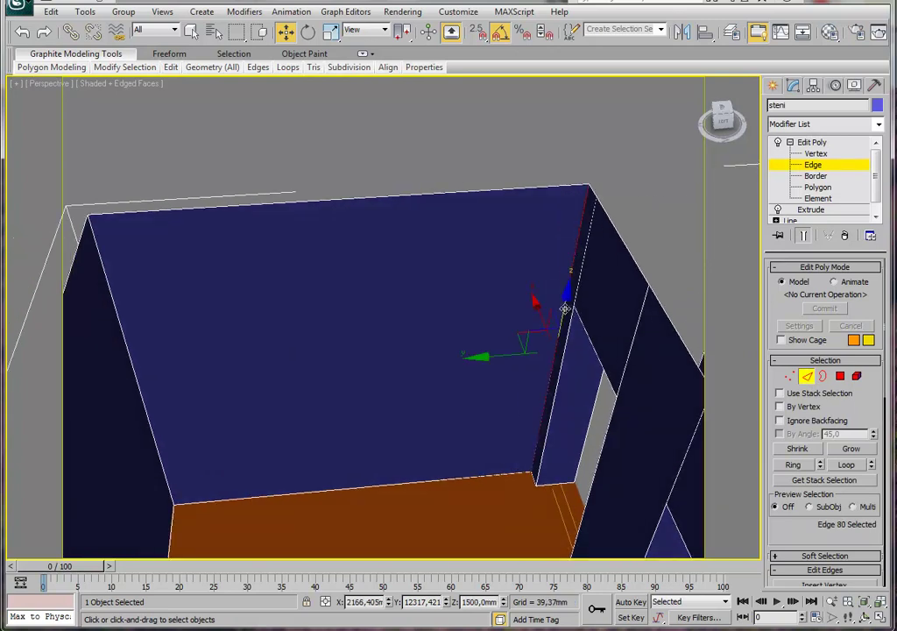
ctrl+click(131, 365)
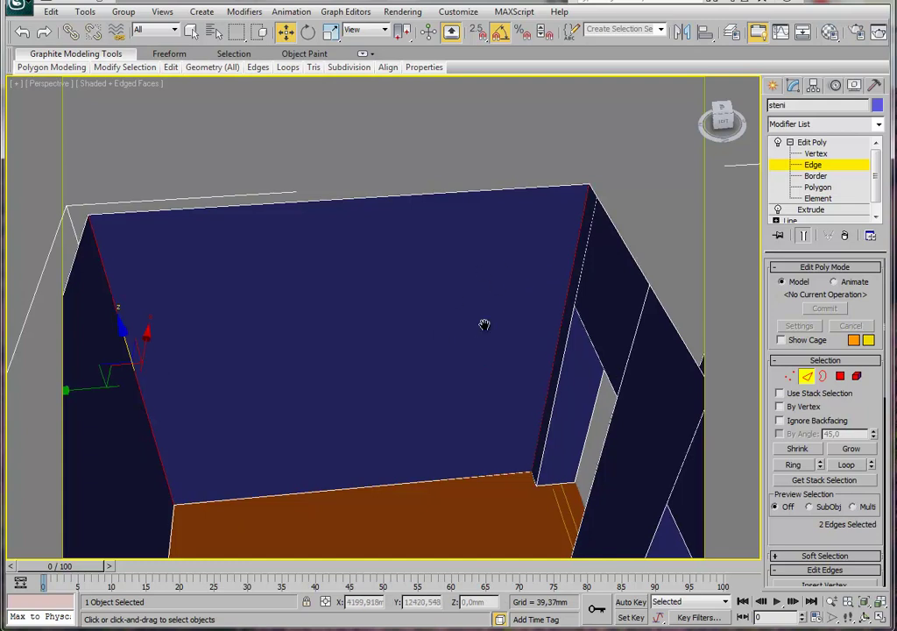
Connect them with 4 evenly spaced horizontal edges, pinch set to 1.
middle_drag(485, 326, 508, 324)
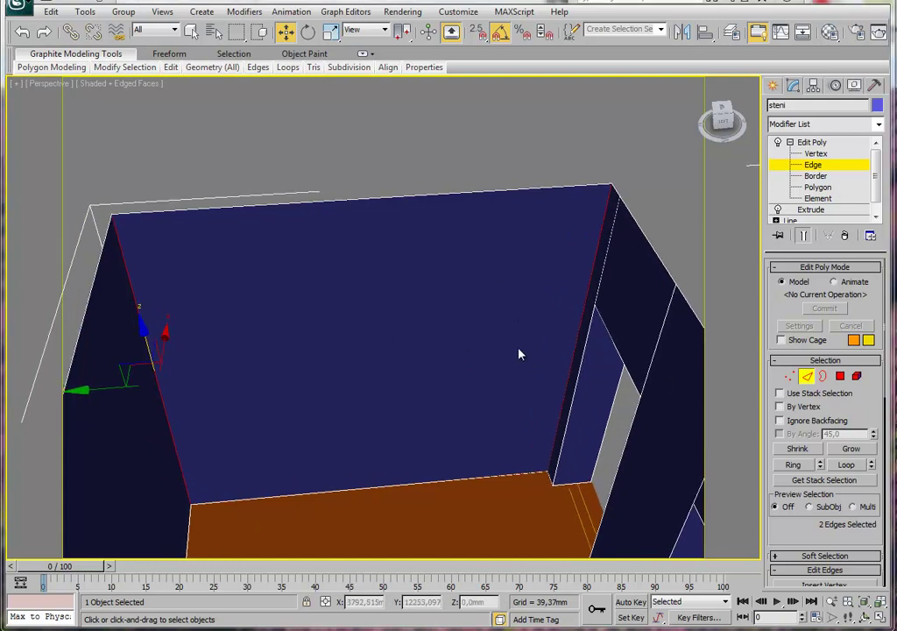
drag(801, 544, 809, 343)
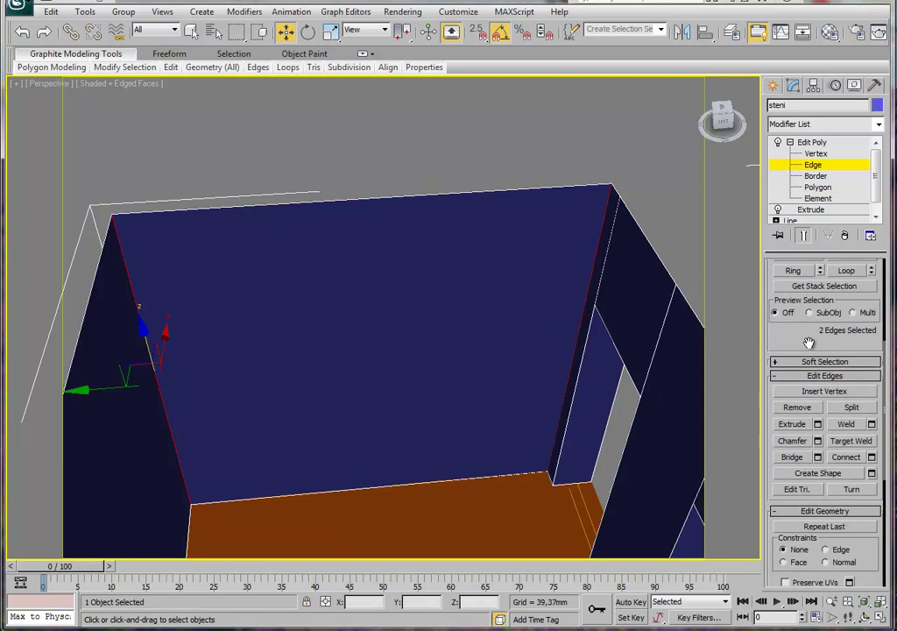
click(873, 458)
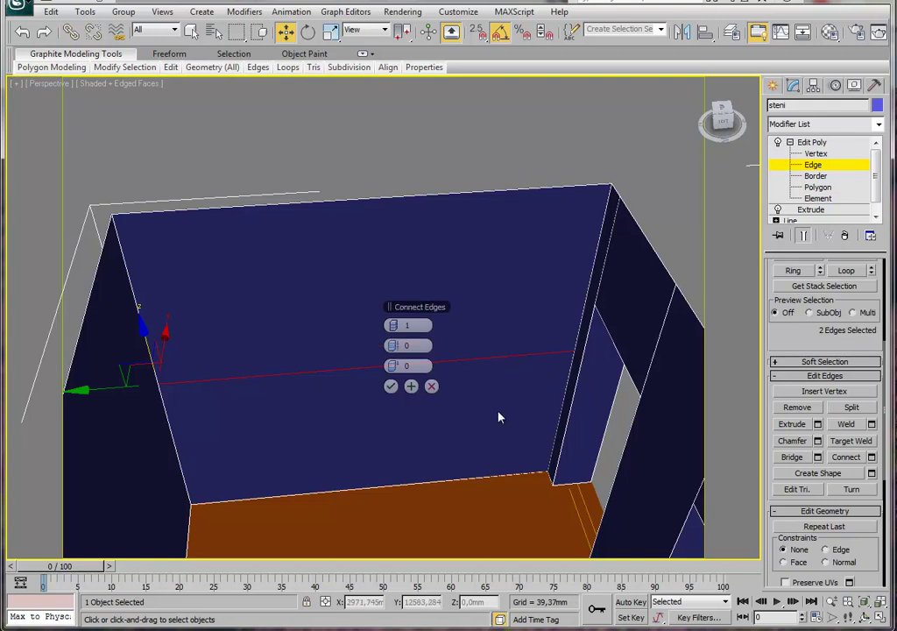
drag(423, 345, 429, 345)
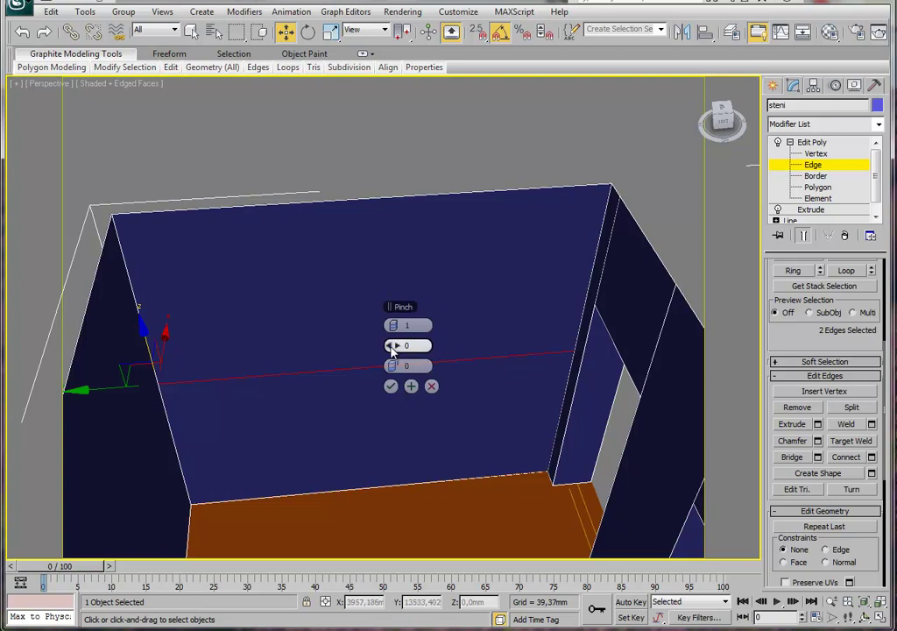
right_click(391, 345)
double_click(408, 345)
text(1)
key(Return)
mouse_move(394, 327)
mouse_down()
mouse_move(410, 326)
mouse_move(400, 327)
mouse_up()
click(390, 387)
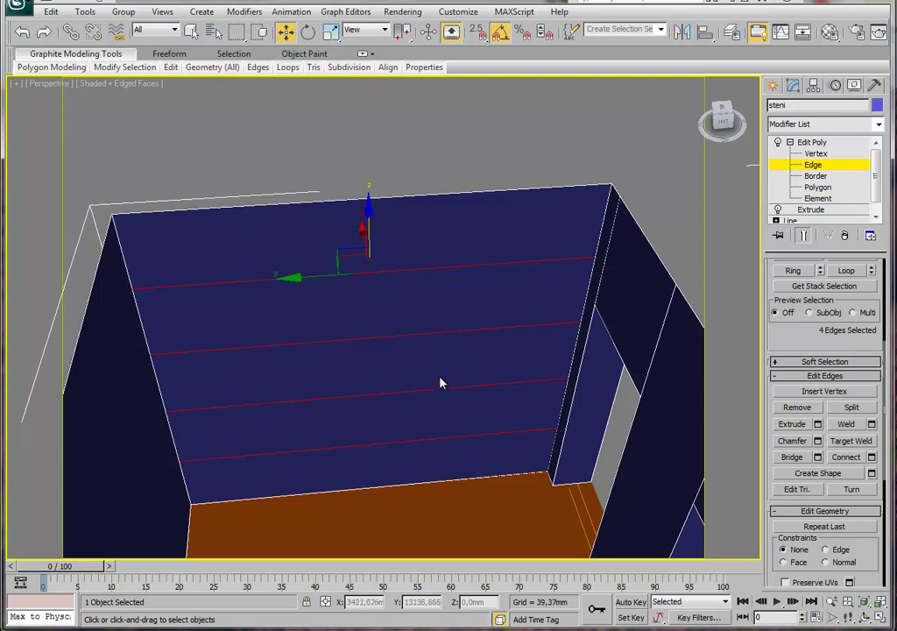
Add two vertical edges in the upper band using Connect with Segments 2, Pinch 42, Slide 24.
alt+drag(417, 432, 400, 491)
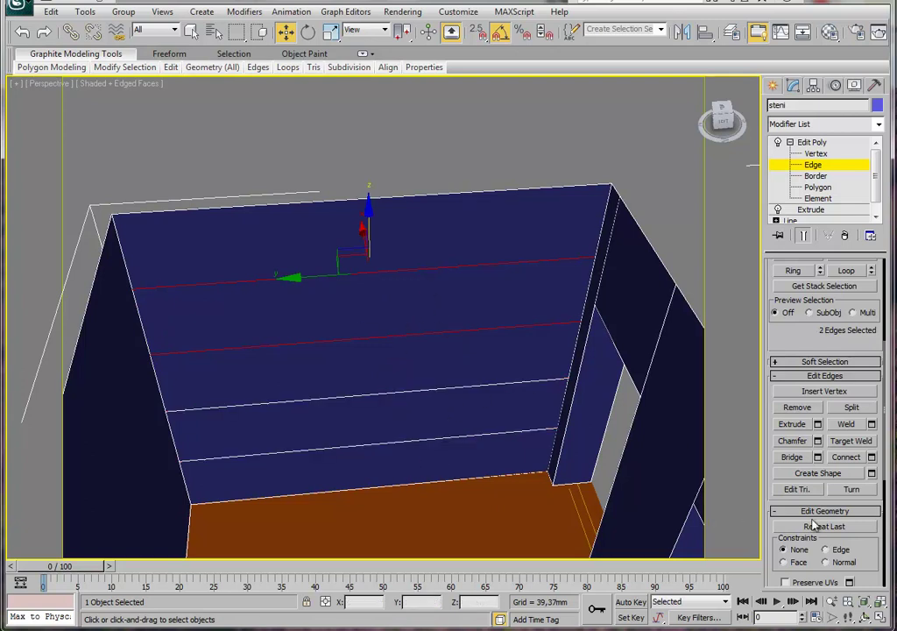
click(873, 459)
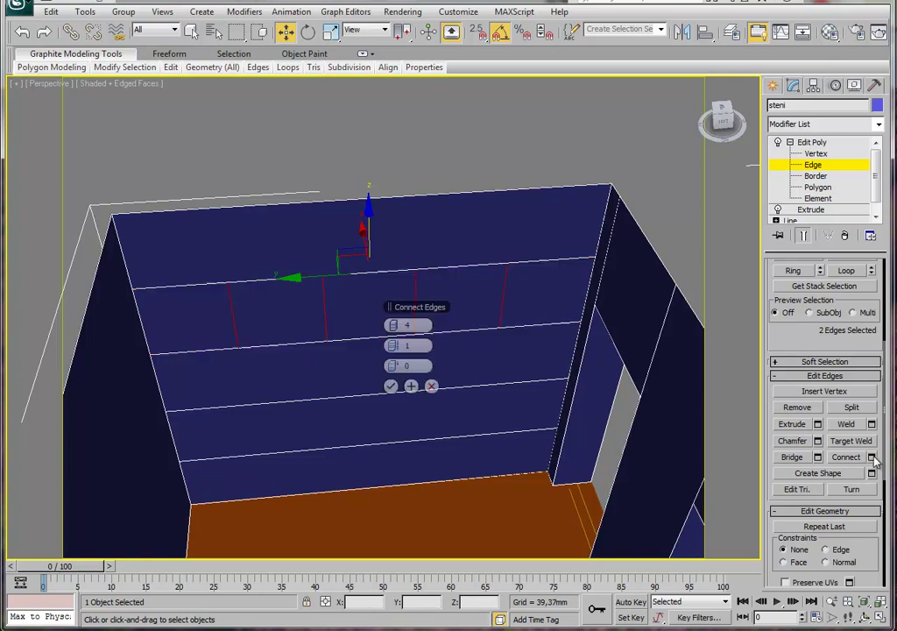
click(391, 328)
drag(399, 345, 520, 350)
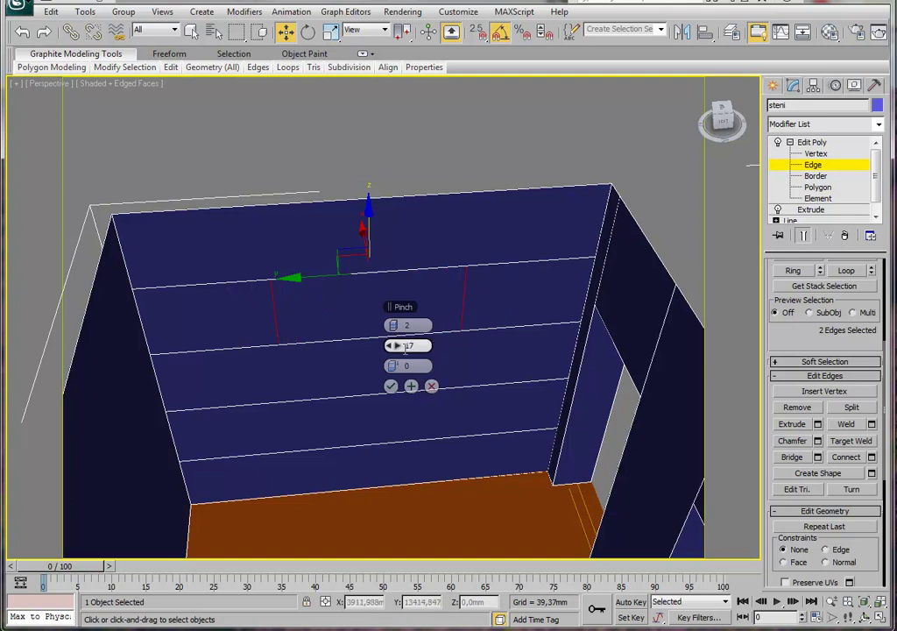
drag(407, 346, 412, 347)
mouse_move(464, 355)
mouse_down()
mouse_move(421, 345)
mouse_move(463, 365)
mouse_up()
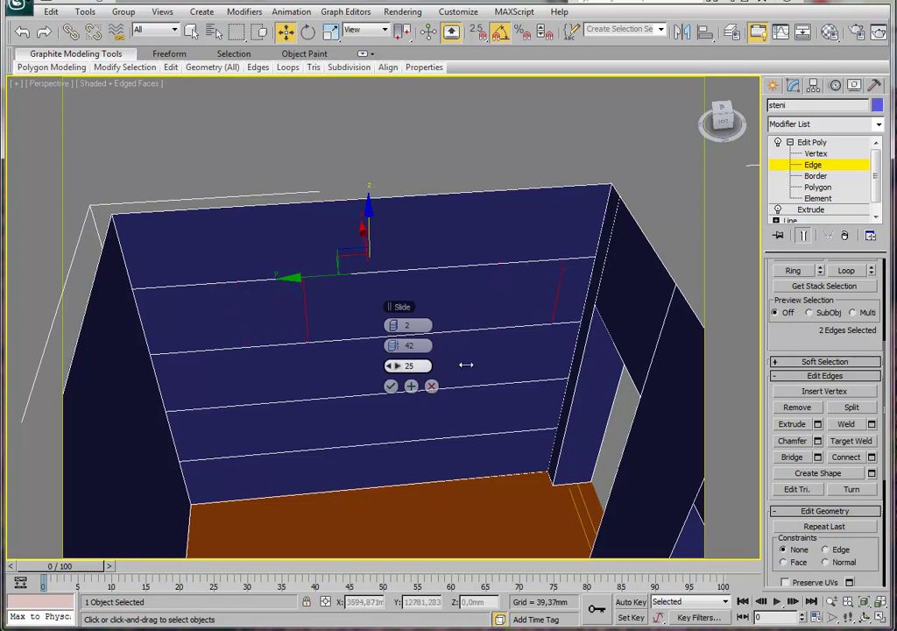
click(391, 386)
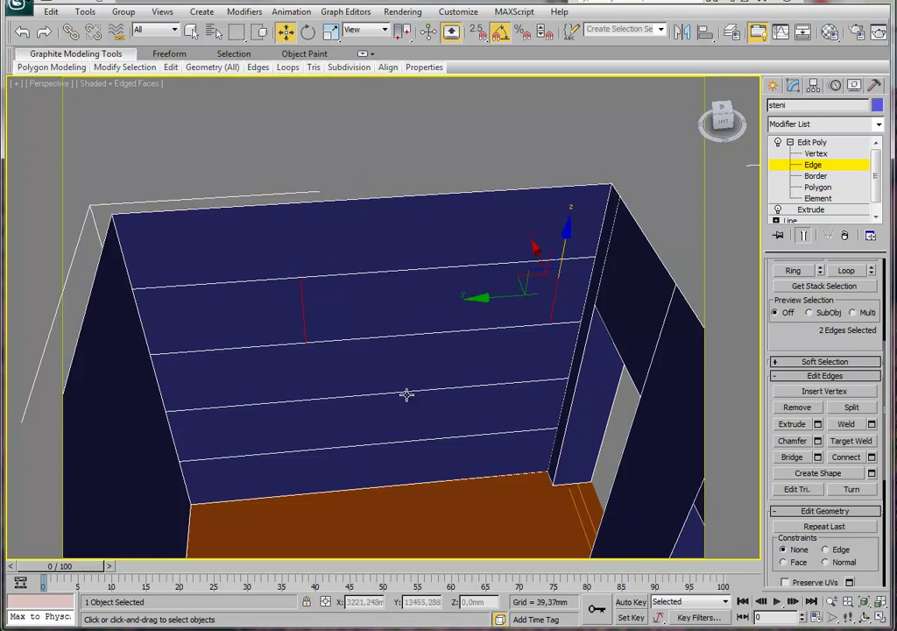
Add a matching pair of vertical edges in the lower band with the same settings.
click(406, 395)
ctrl+click(420, 442)
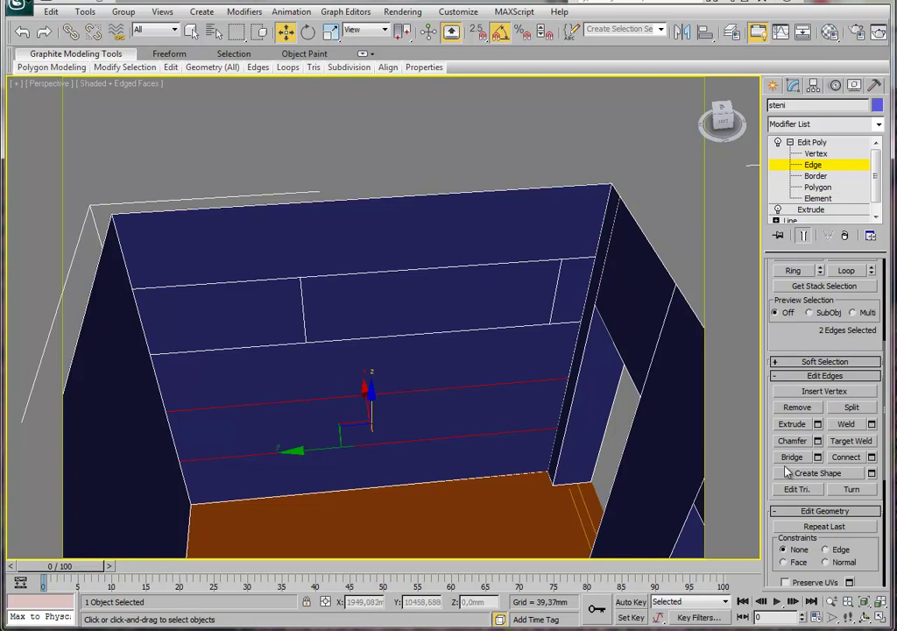
click(871, 457)
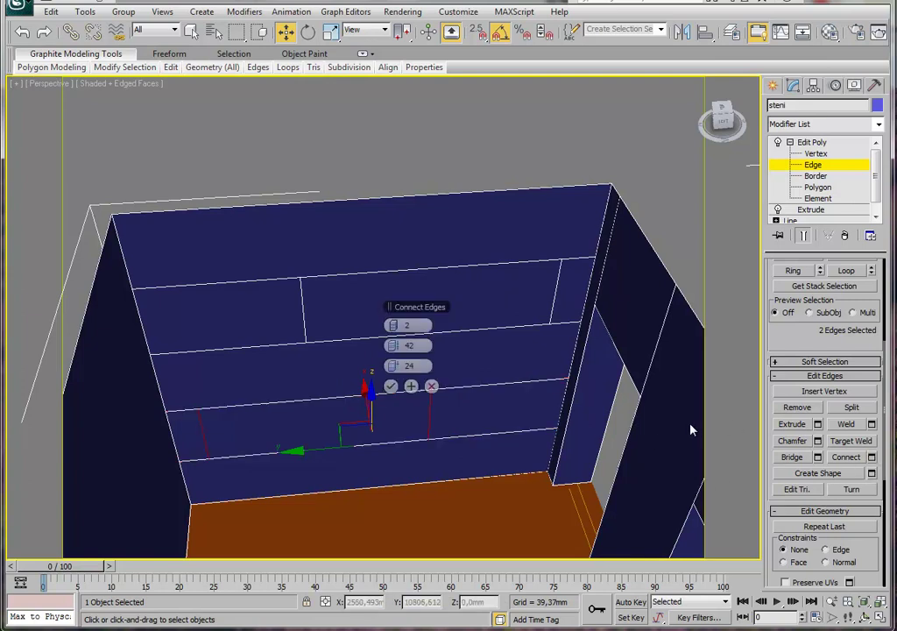
click(392, 388)
Extrude both outlined back-wall panels inward with a negative height to form niches.
click(824, 188)
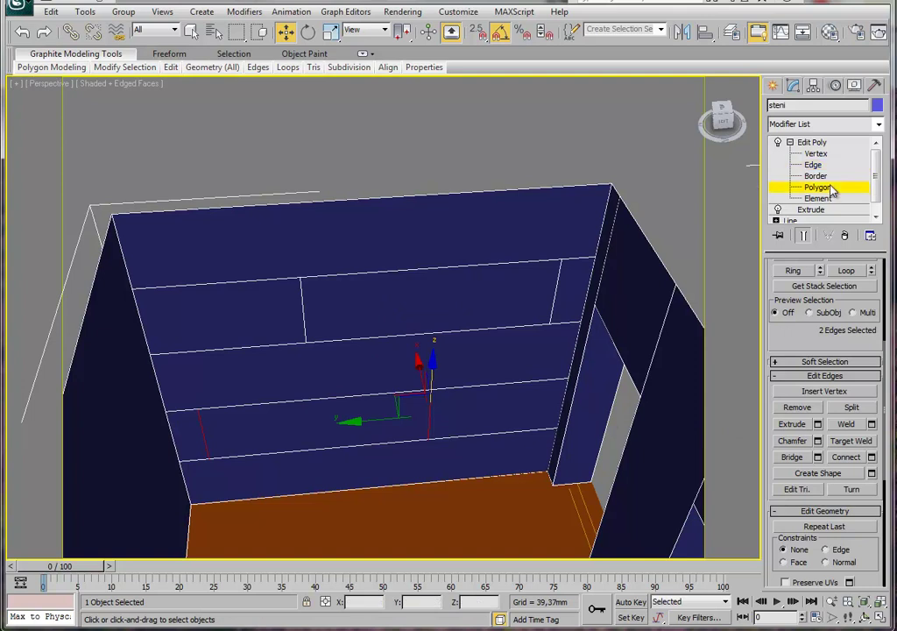
click(428, 305)
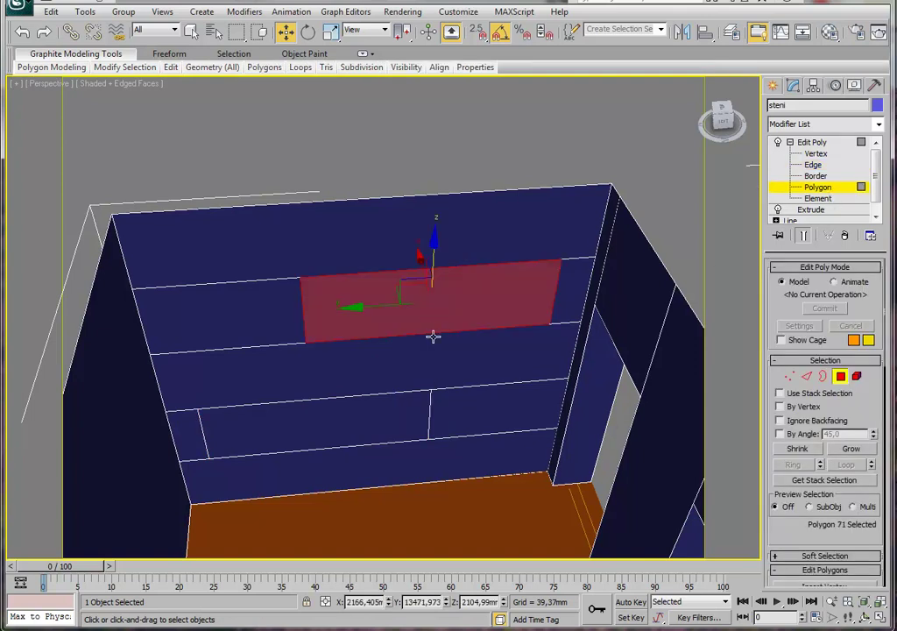
ctrl+click(408, 409)
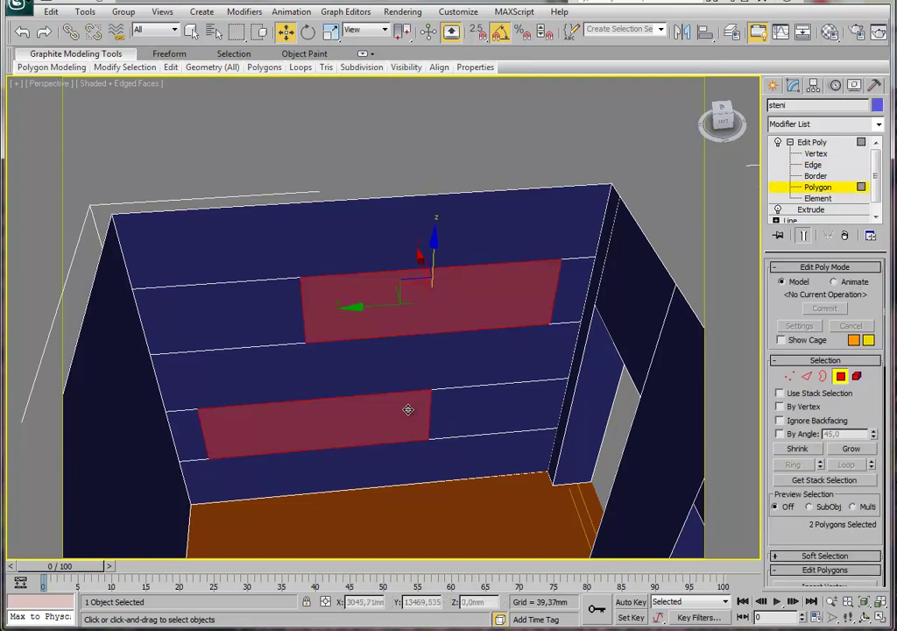
drag(786, 530, 767, 406)
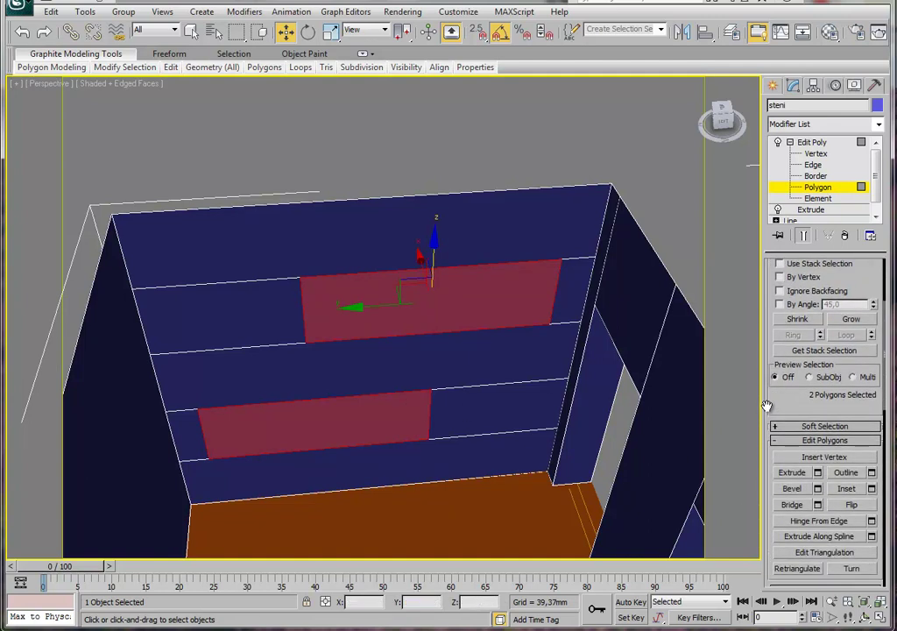
click(819, 474)
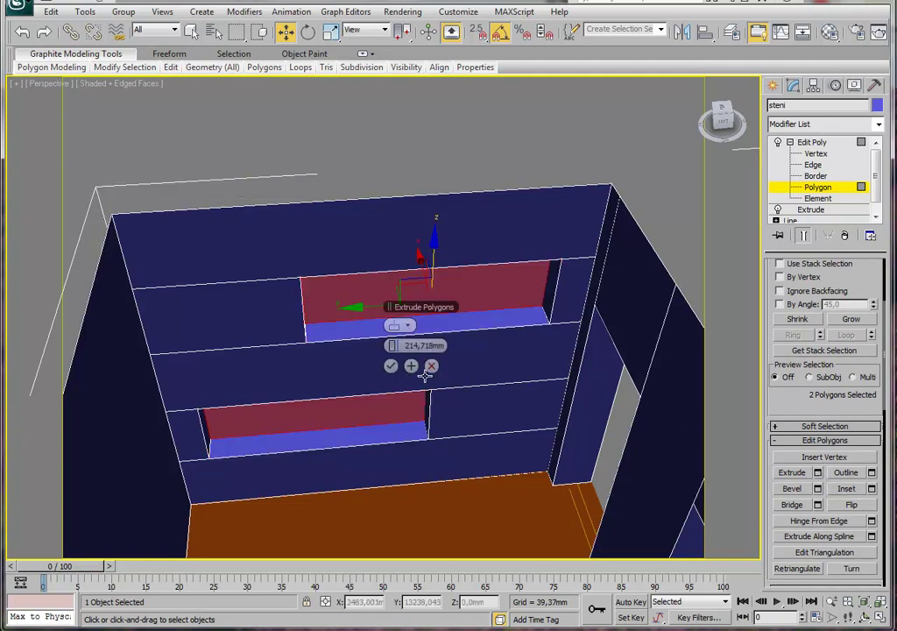
mouse_move(501, 398)
alt+middle_down()
mouse_move(490, 414)
mouse_move(412, 376)
alt+middle_up()
click(391, 366)
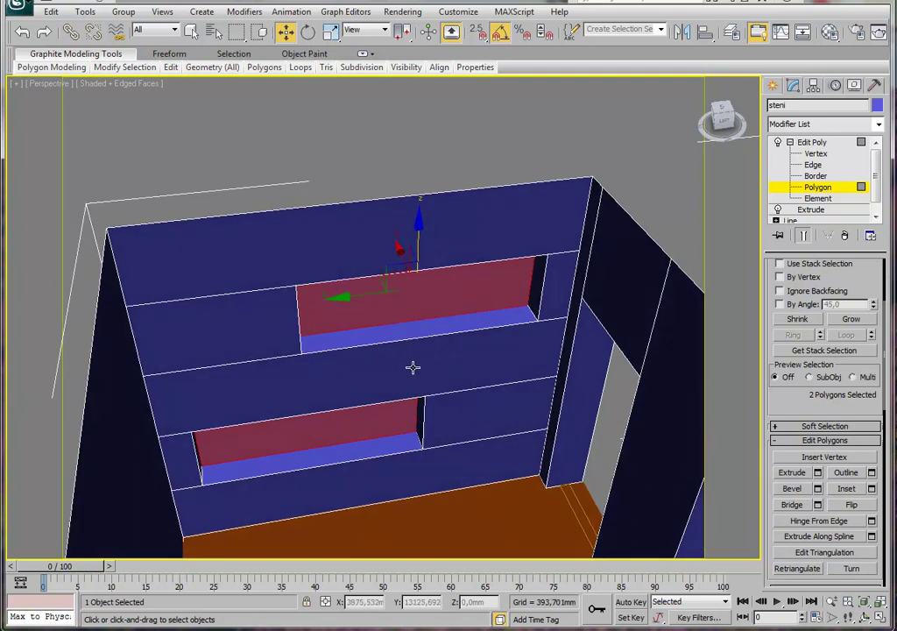
Exit polygon level and orbit out to view the whole room.
mouse_move(475, 360)
alt+middle_down()
mouse_move(433, 416)
mouse_move(386, 421)
alt+middle_up()
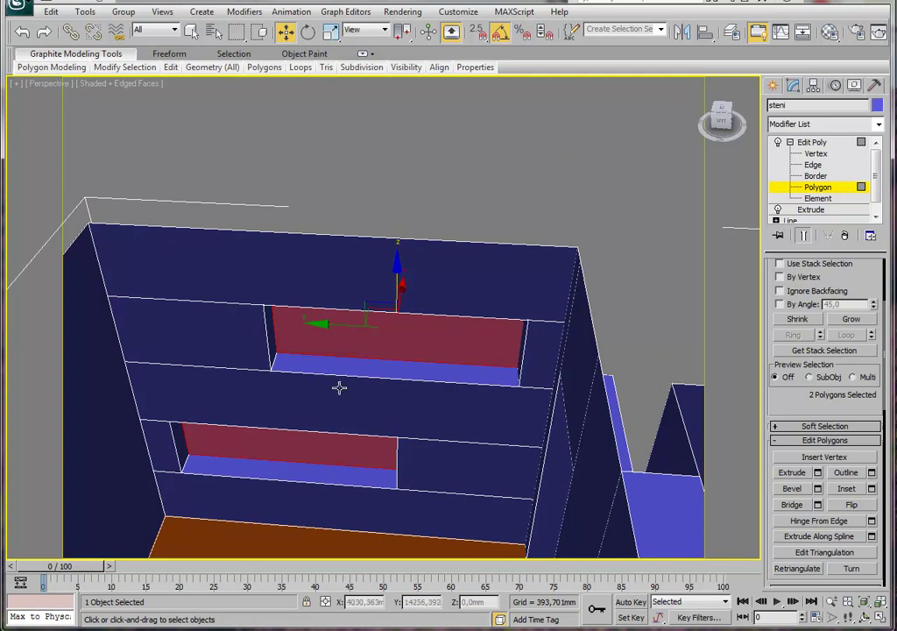
alt+middle_drag(338, 387, 571, 318)
click(812, 142)
mouse_move(617, 274)
alt+middle_down()
mouse_move(281, 428)
mouse_move(546, 461)
mouse_move(555, 487)
mouse_move(475, 276)
mouse_move(514, 363)
mouse_move(551, 364)
mouse_move(567, 355)
mouse_move(415, 447)
mouse_move(501, 435)
alt+middle_up()
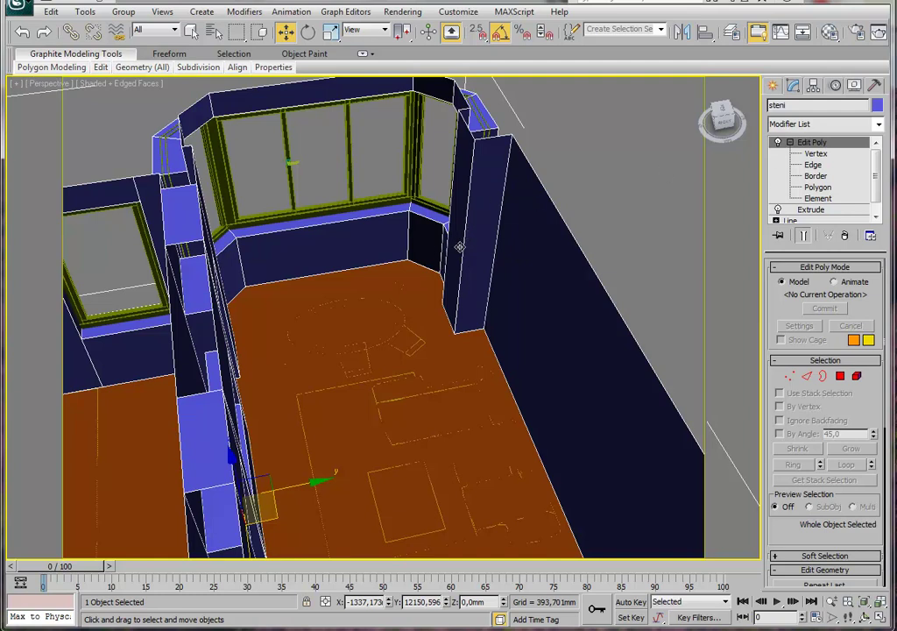
Clone the walls object as an independent Copy named steni001.
right_click(459, 247)
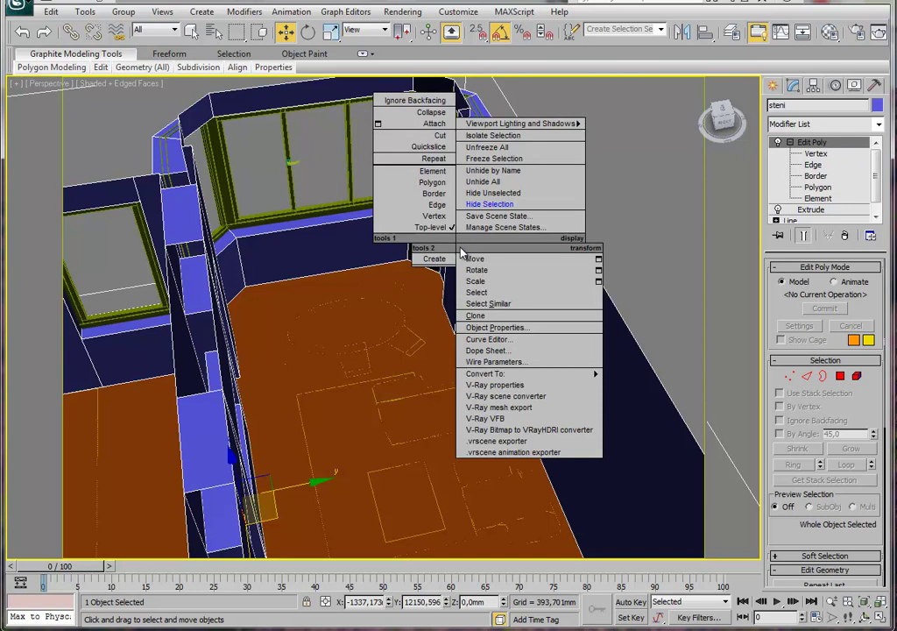
click(481, 321)
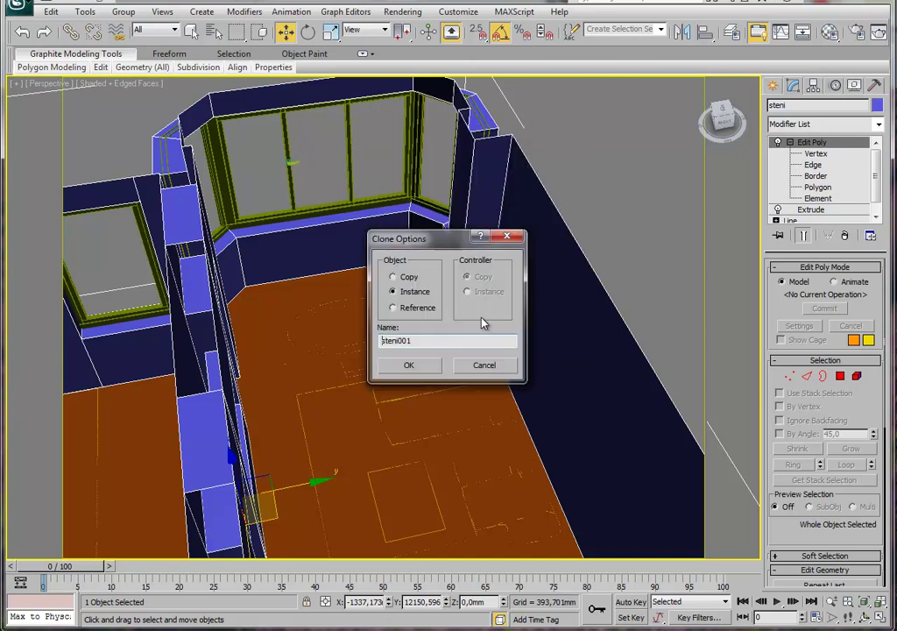
click(394, 277)
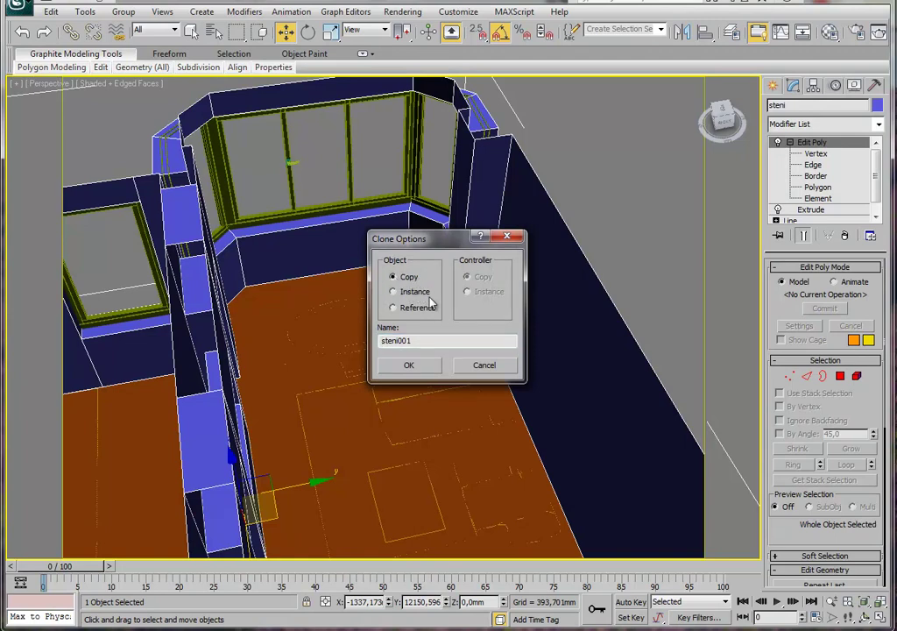
click(421, 368)
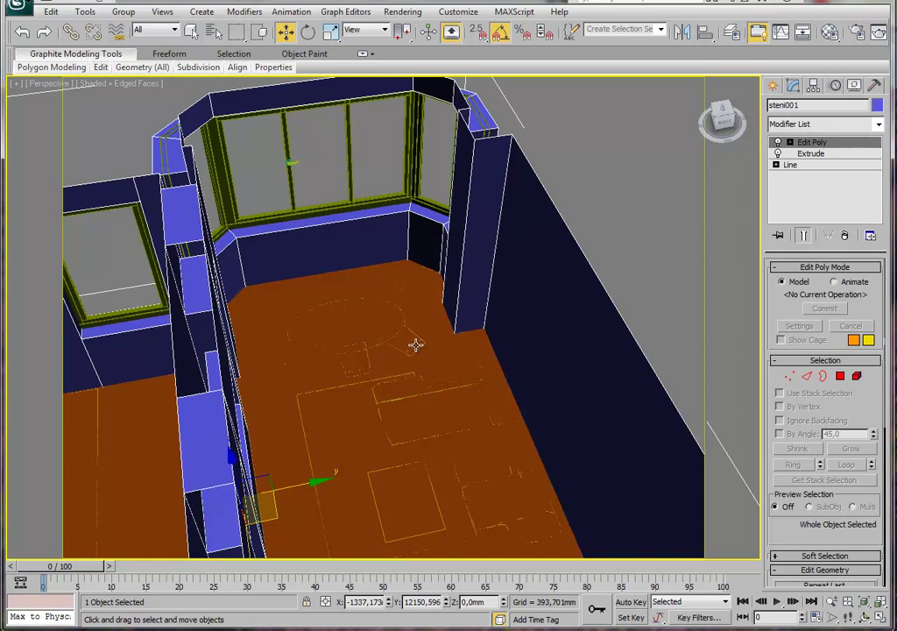
Delete the Edit Poly and Extrude modifiers from the copy, leaving the base Line.
click(813, 154)
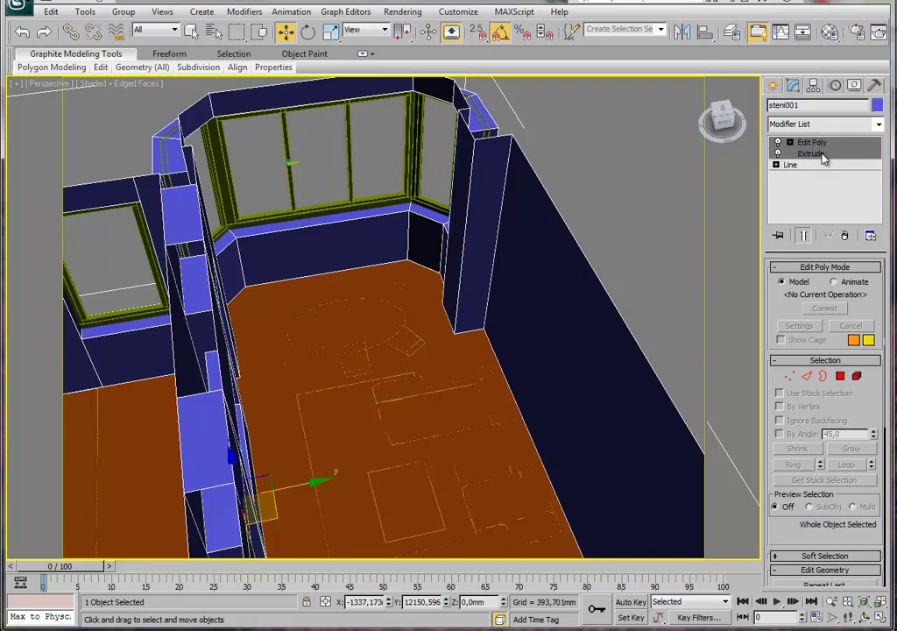
right_click(824, 158)
click(864, 179)
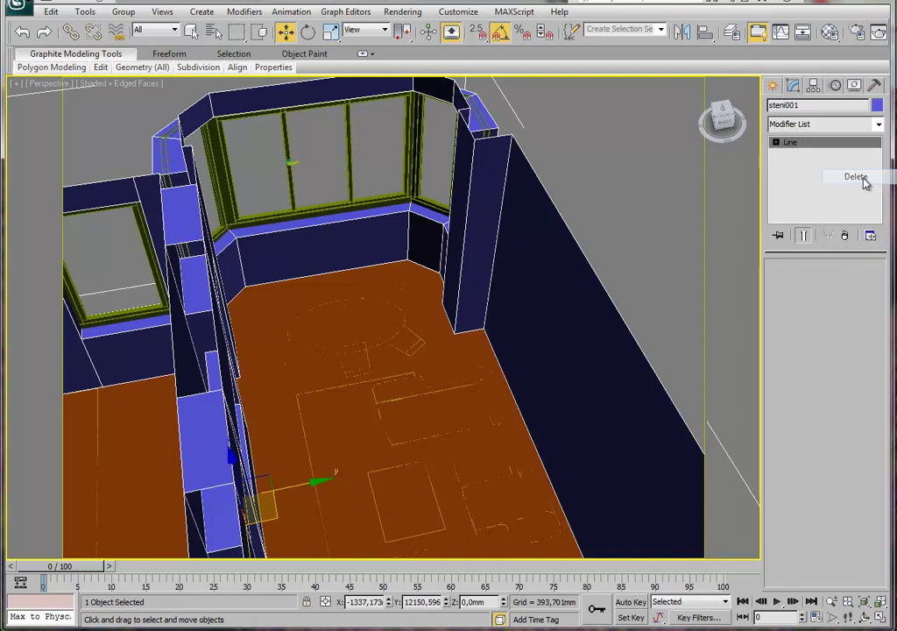
Move the steni001 line up in Z above the wall tops.
mouse_move(427, 320)
alt+middle_down()
mouse_move(428, 307)
mouse_move(424, 344)
alt+middle_up()
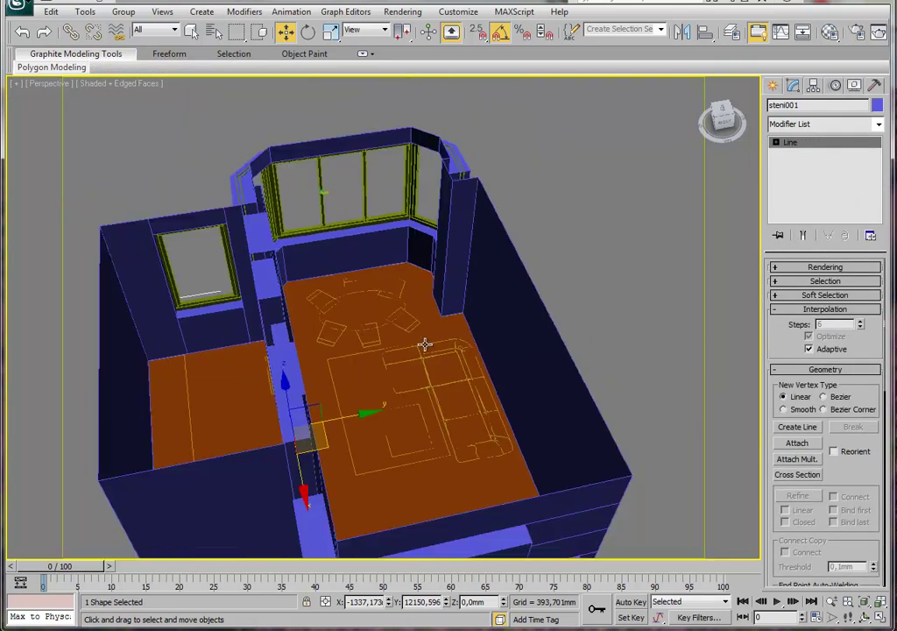
drag(311, 433, 299, 235)
mouse_move(300, 234)
alt+middle_down()
mouse_move(372, 260)
mouse_move(330, 261)
mouse_move(292, 242)
mouse_move(355, 136)
alt+middle_up()
drag(428, 121, 433, 112)
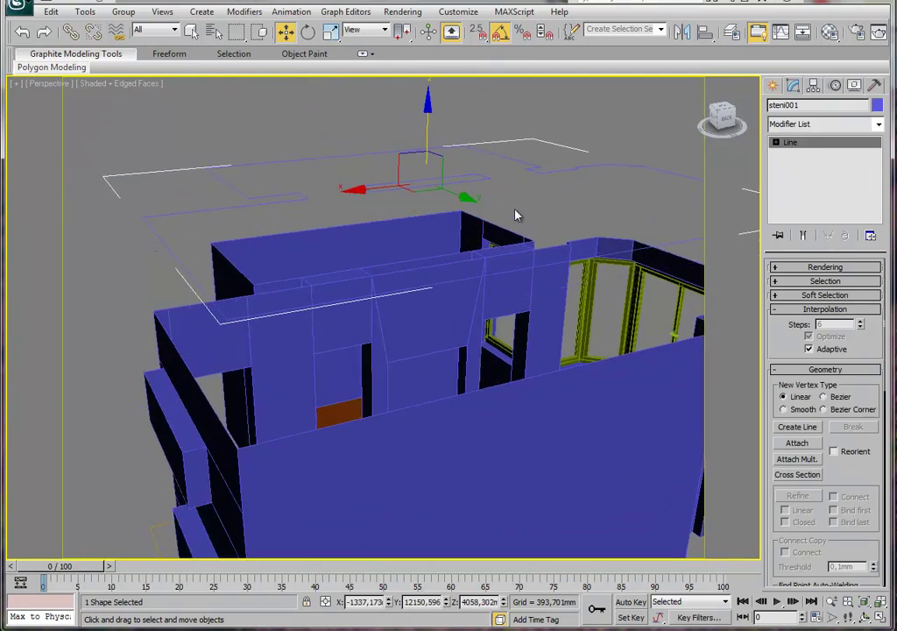
At Spline level, try the Outline offset, leave it at 0,0 mm, and exit sub-object level.
click(775, 143)
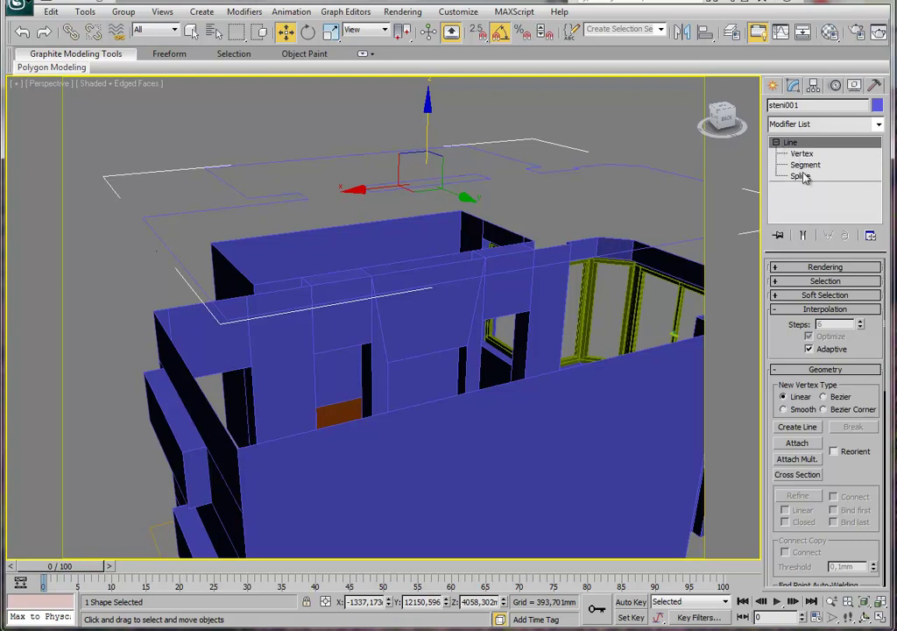
click(803, 177)
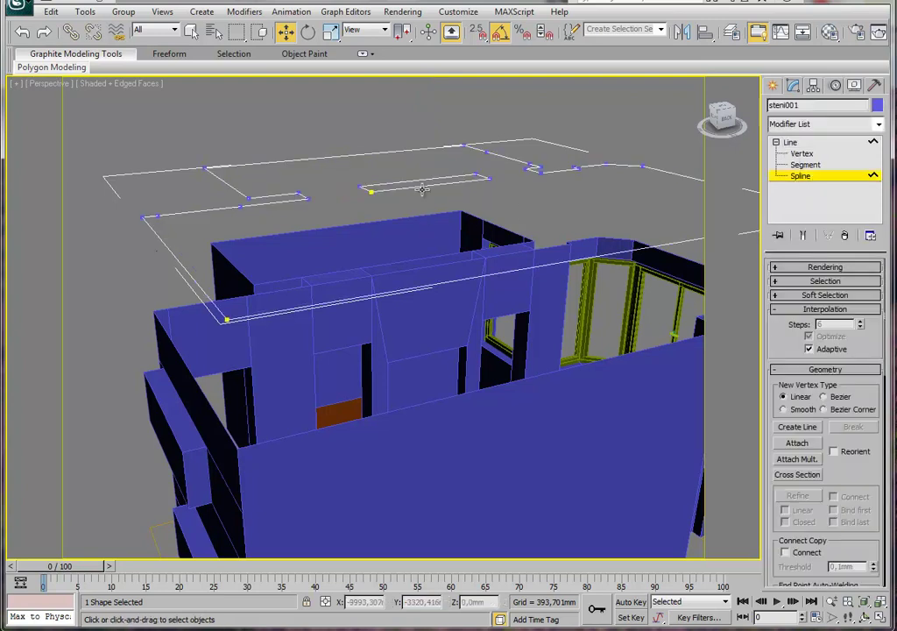
alt+middle_drag(489, 225, 440, 255)
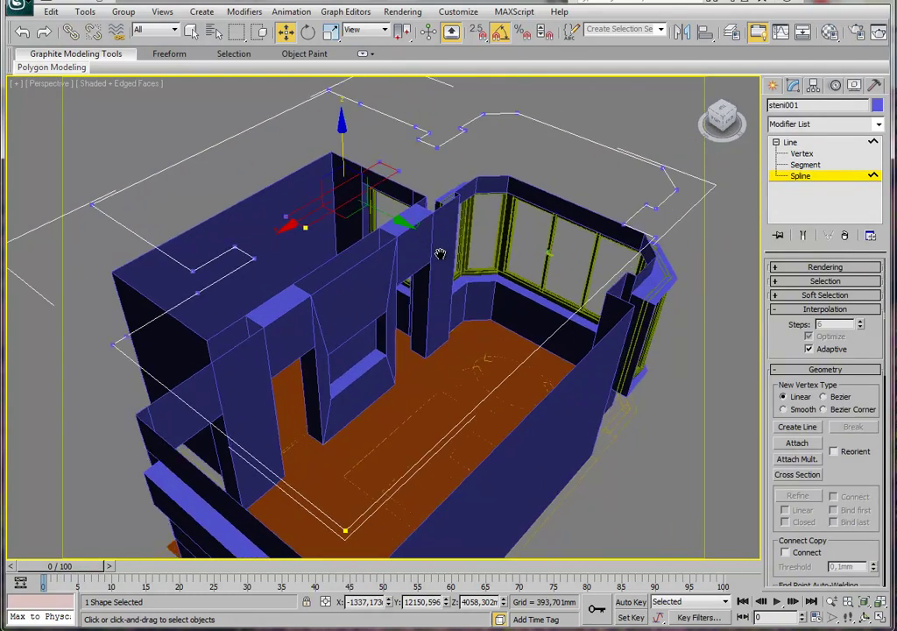
click(440, 254)
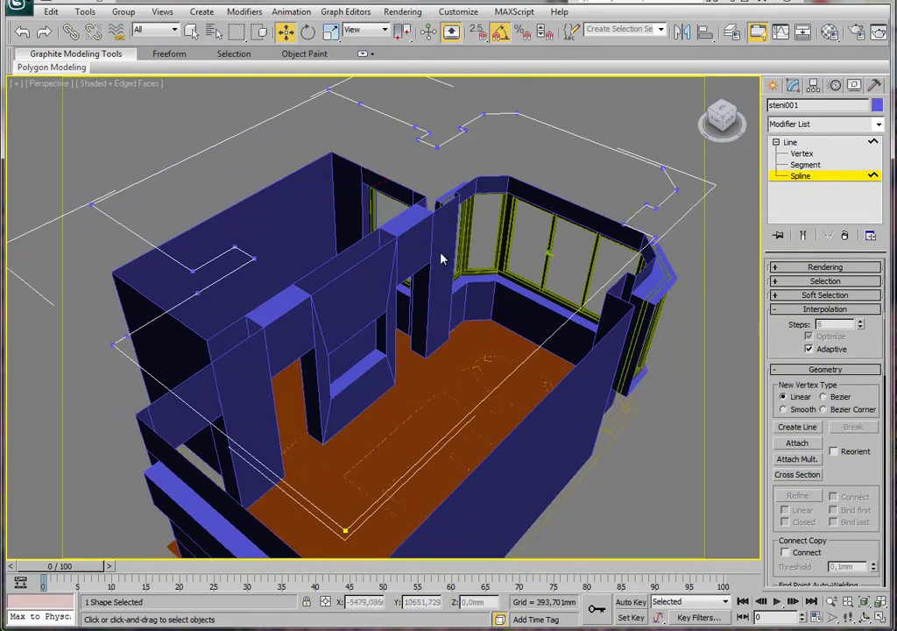
click(445, 141)
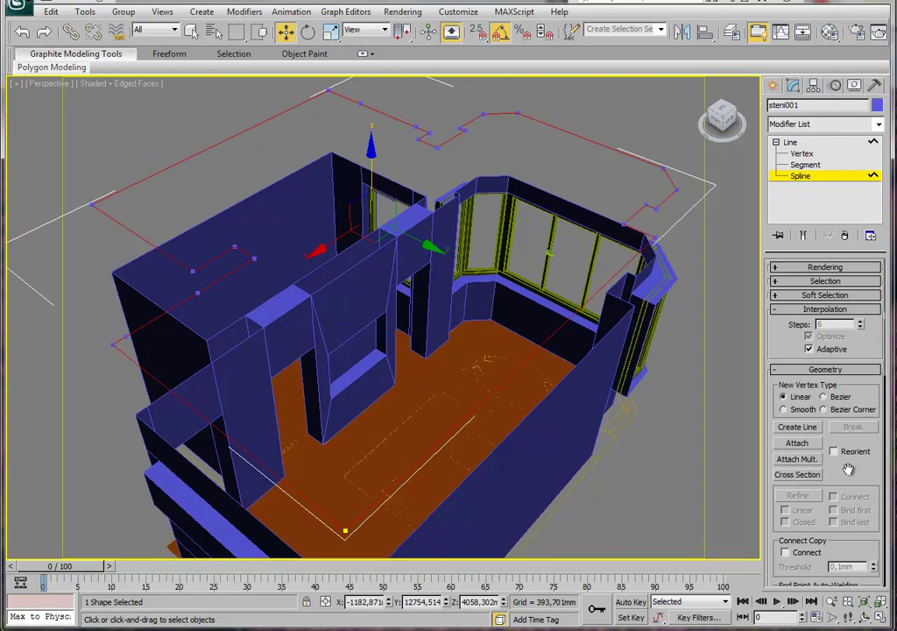
drag(840, 459, 837, 254)
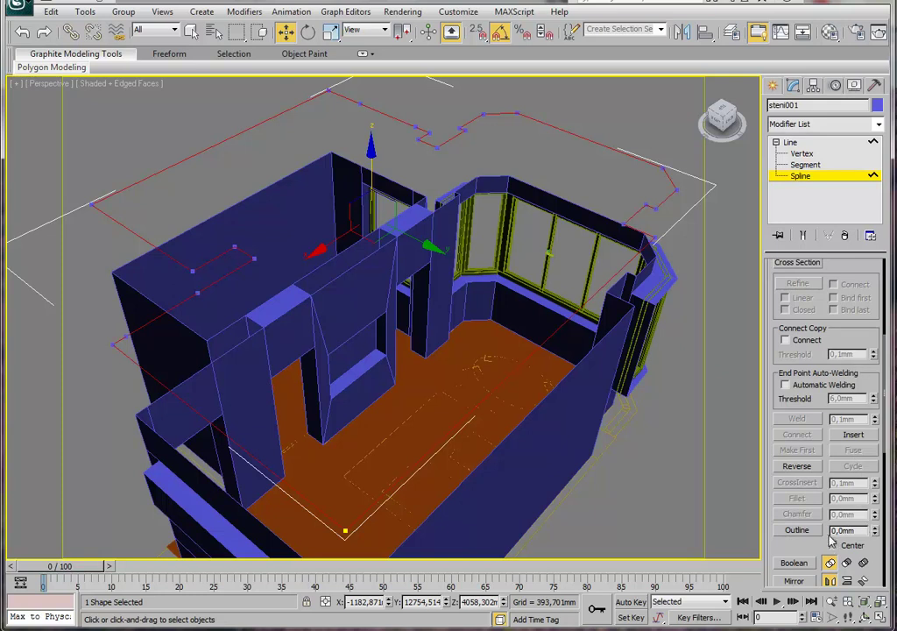
mouse_move(876, 536)
mouse_down()
mouse_move(752, 120)
mouse_move(646, 495)
mouse_up()
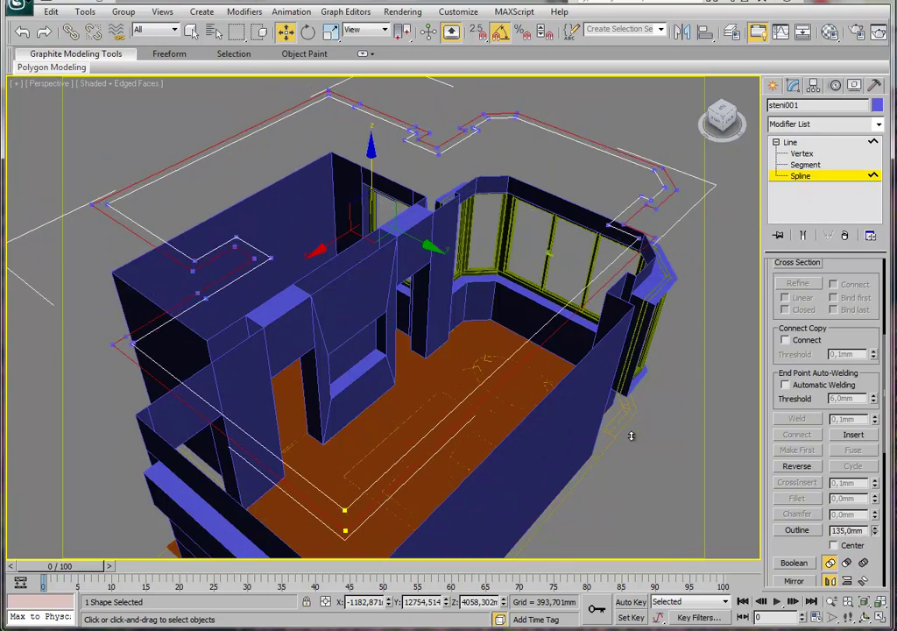
mouse_move(646, 495)
mouse_down()
mouse_move(618, 458)
mouse_move(633, 526)
mouse_move(603, 407)
mouse_move(604, 441)
mouse_move(605, 429)
mouse_up()
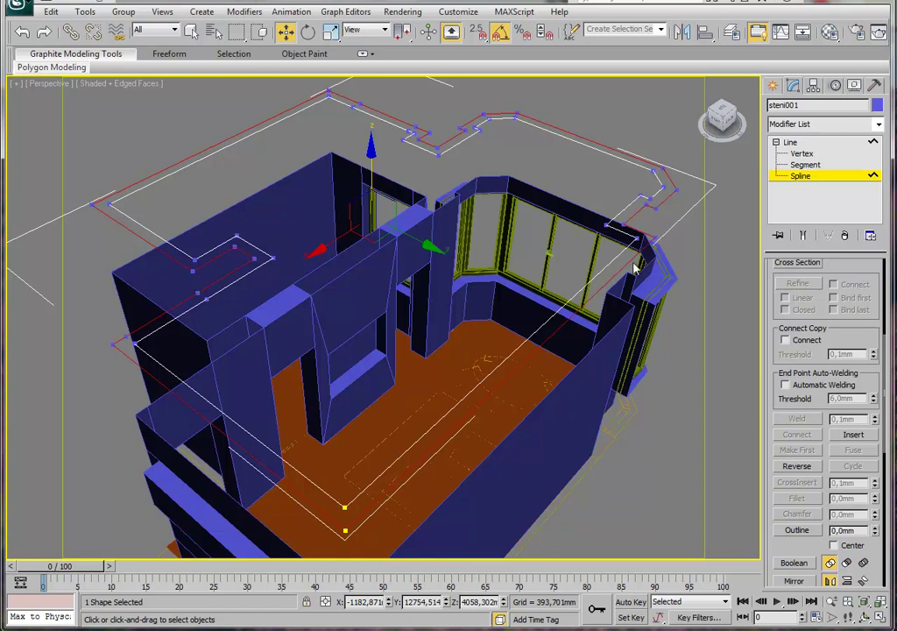
middle_drag(630, 262, 618, 266)
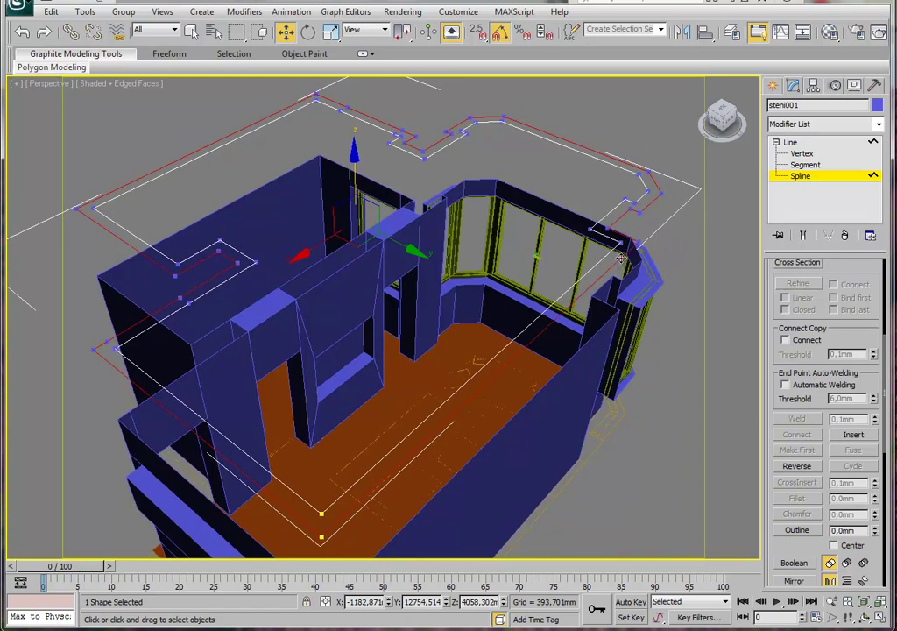
click(647, 212)
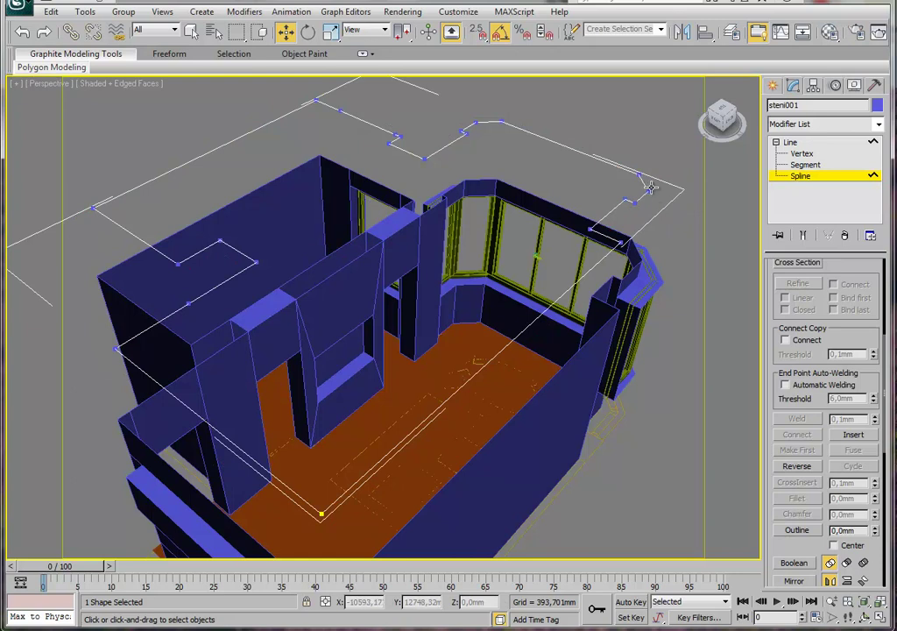
click(805, 143)
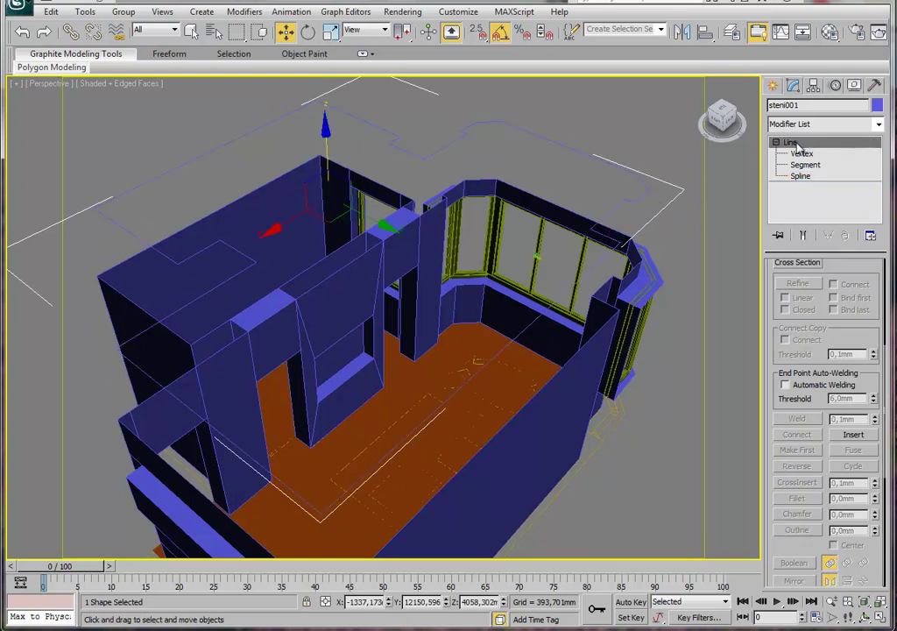
Maximize the Top viewport with Alt+W and zoom so the floor plan fills the view.
mouse_move(561, 198)
alt+middle_down()
mouse_move(541, 206)
mouse_move(542, 224)
alt+middle_up()
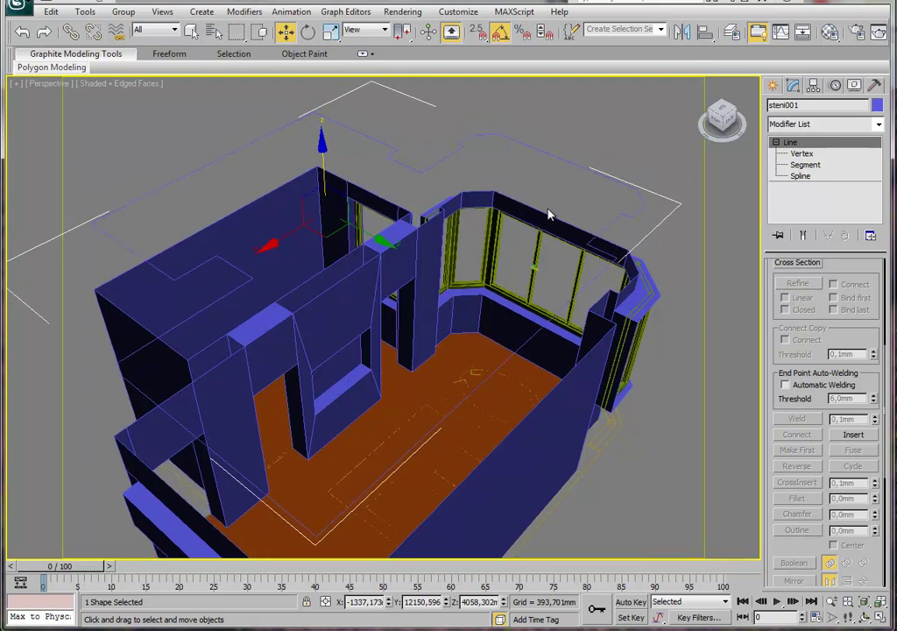
key(alt+w)
right_click(174, 186)
key(alt+w)
scroll(469, 271, down, 1)
scroll(430, 259, down, 2)
scroll(480, 294, down, 3)
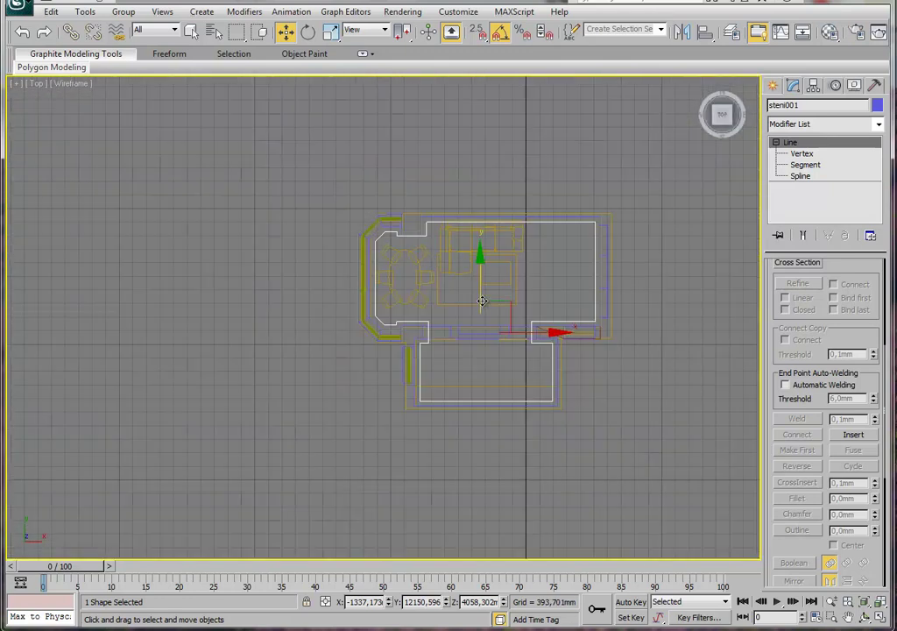
scroll(482, 298, up, 3)
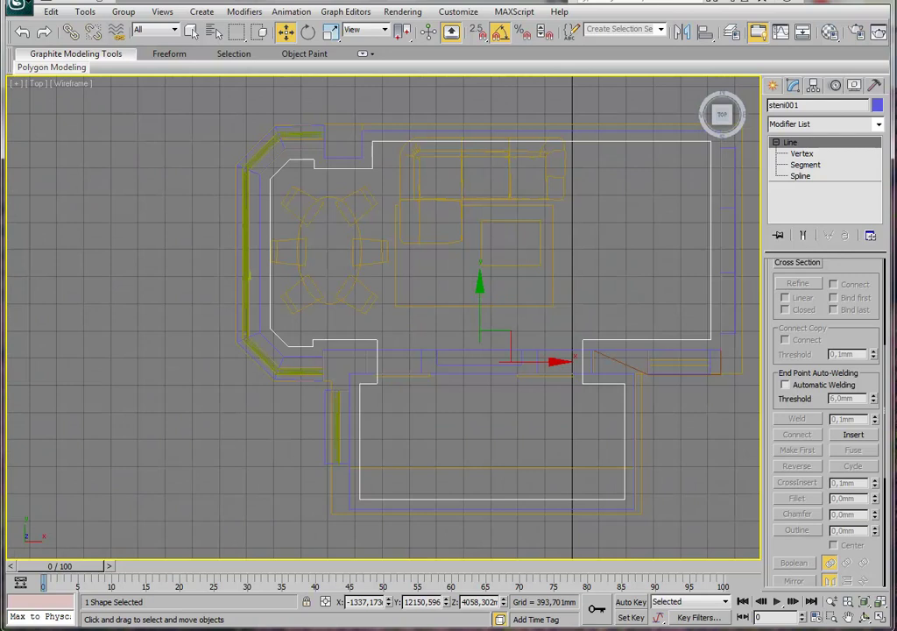
key(alt+Tab)
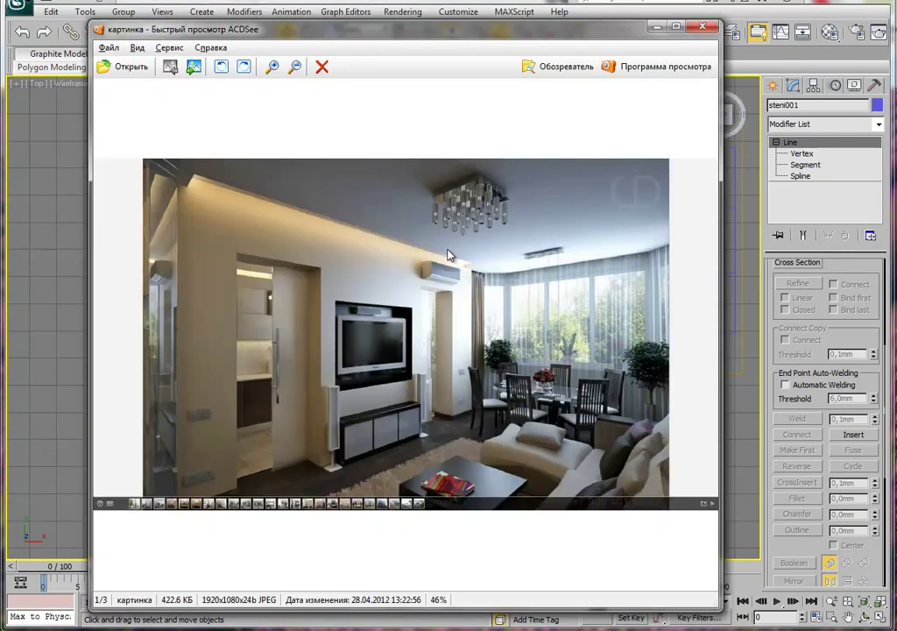
click(664, 33)
middle_drag(541, 307, 486, 294)
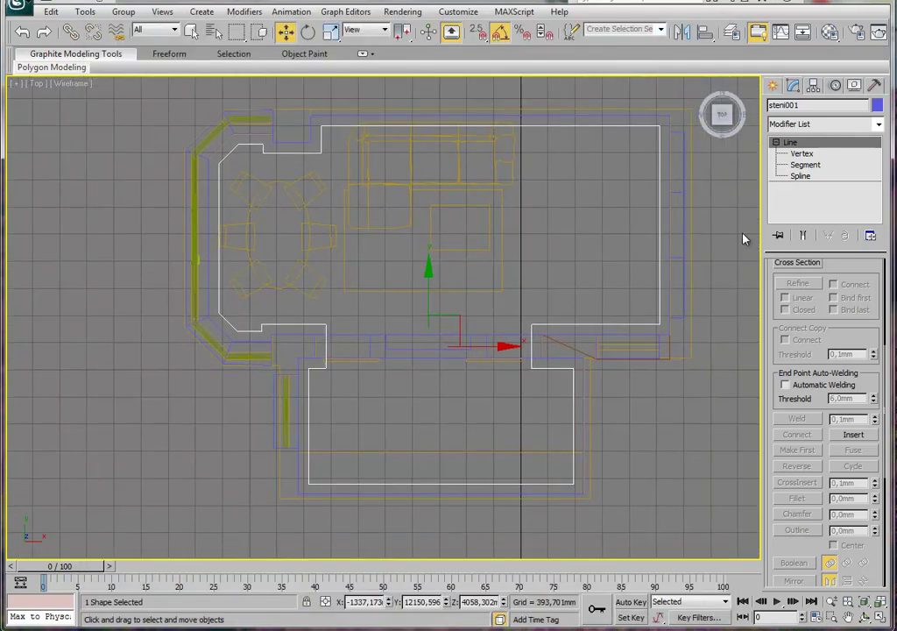
In Vertex mode, delete the outline's lower-room vertices, undoing a trial move of the bottom wall.
key(1)
drag(604, 359, 289, 547)
key(Delete)
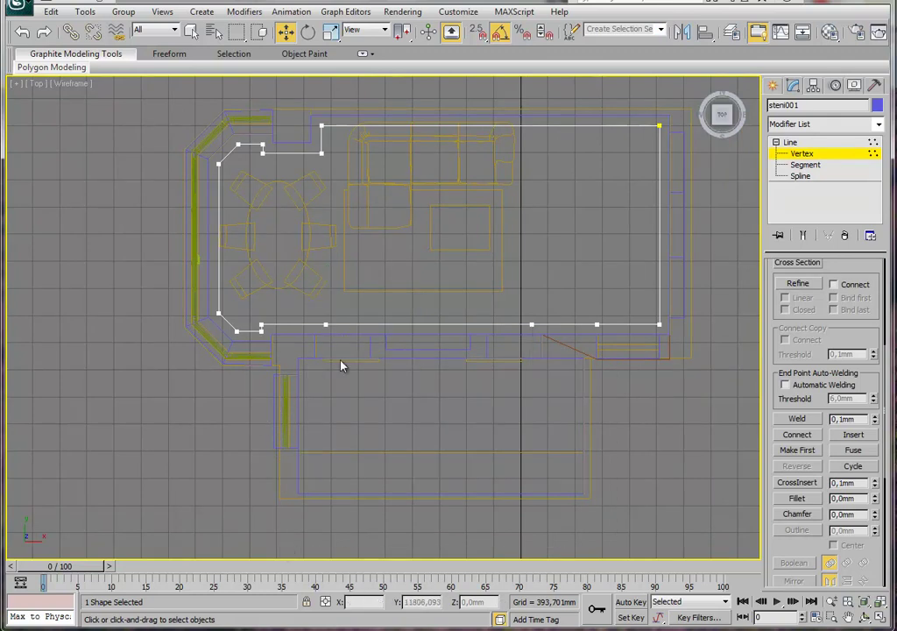
drag(544, 293, 311, 359)
drag(326, 272, 327, 257)
key(ctrl+z)
Move the right-side vertices down and slide the lower-left corner and step vertices along the walls.
drag(664, 311, 575, 346)
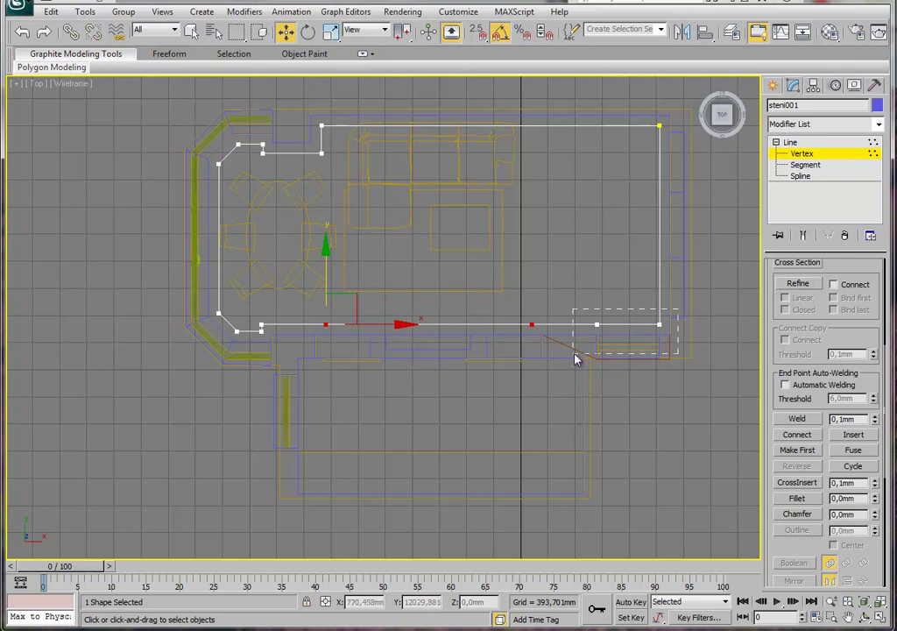
drag(595, 267, 595, 277)
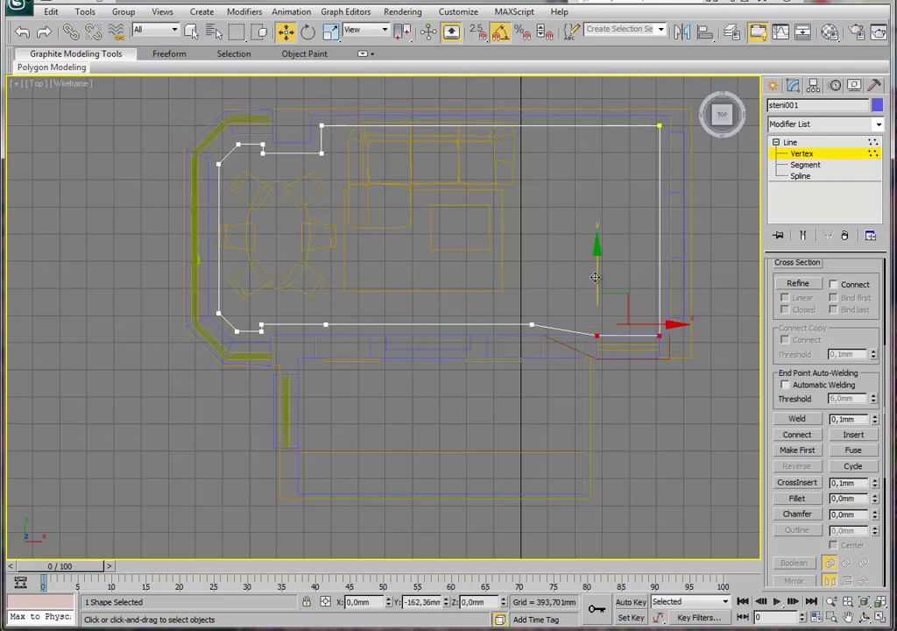
scroll(304, 320, up, 1)
scroll(321, 333, up, 2)
click(282, 313)
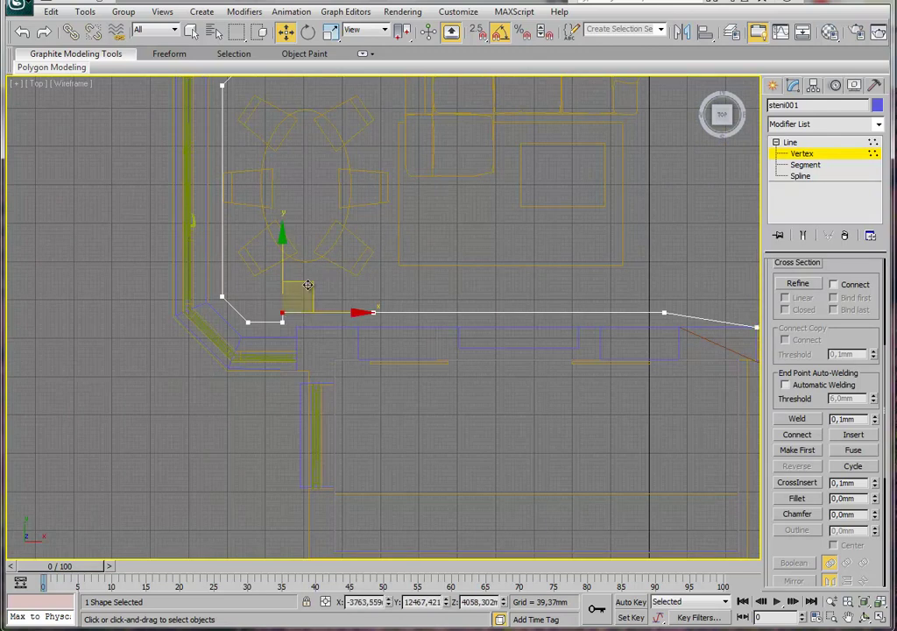
drag(312, 283, 405, 295)
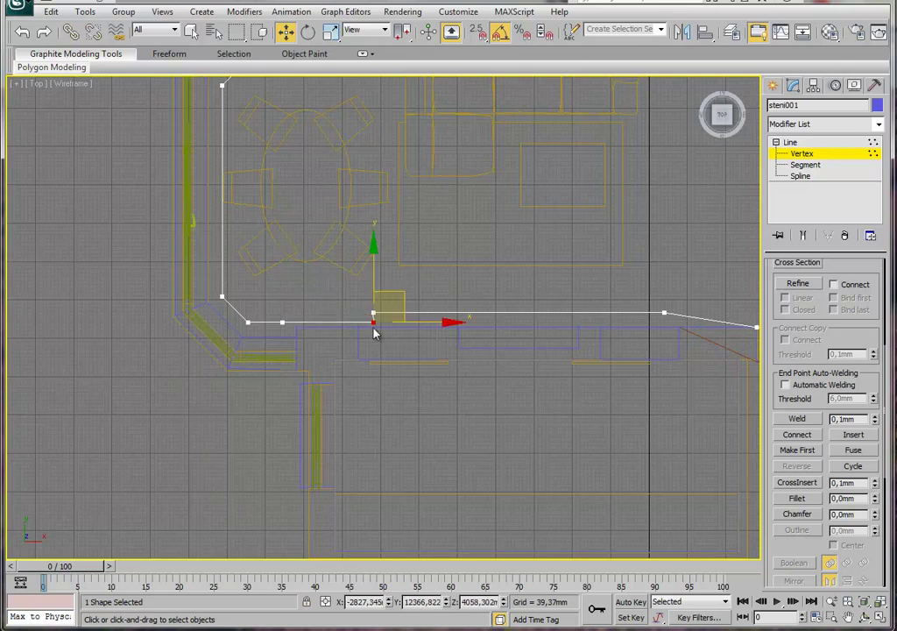
scroll(375, 333, up, 3)
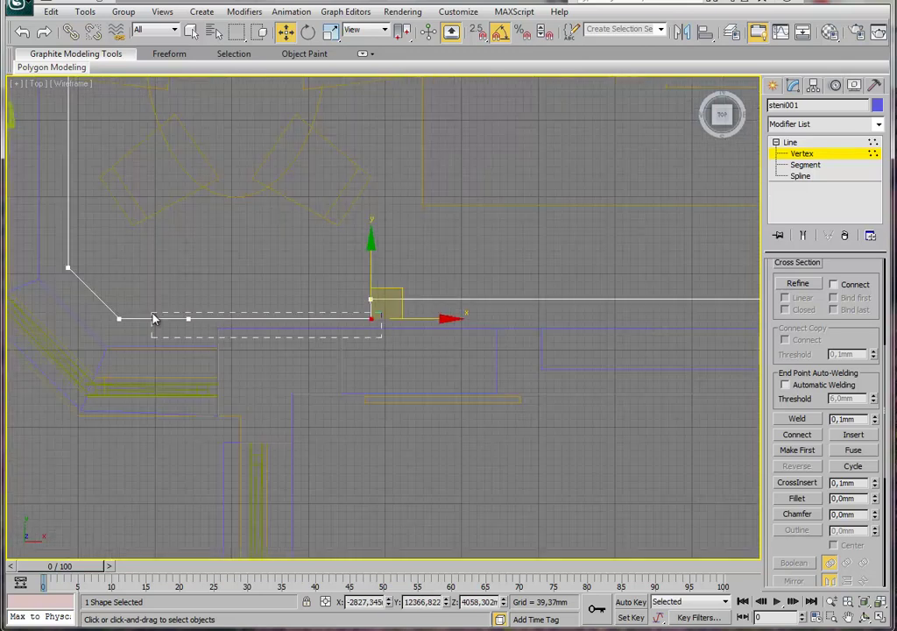
mouse_move(152, 316)
mouse_down()
mouse_move(120, 316)
mouse_move(154, 302)
mouse_up()
click(378, 330)
drag(432, 333, 425, 331)
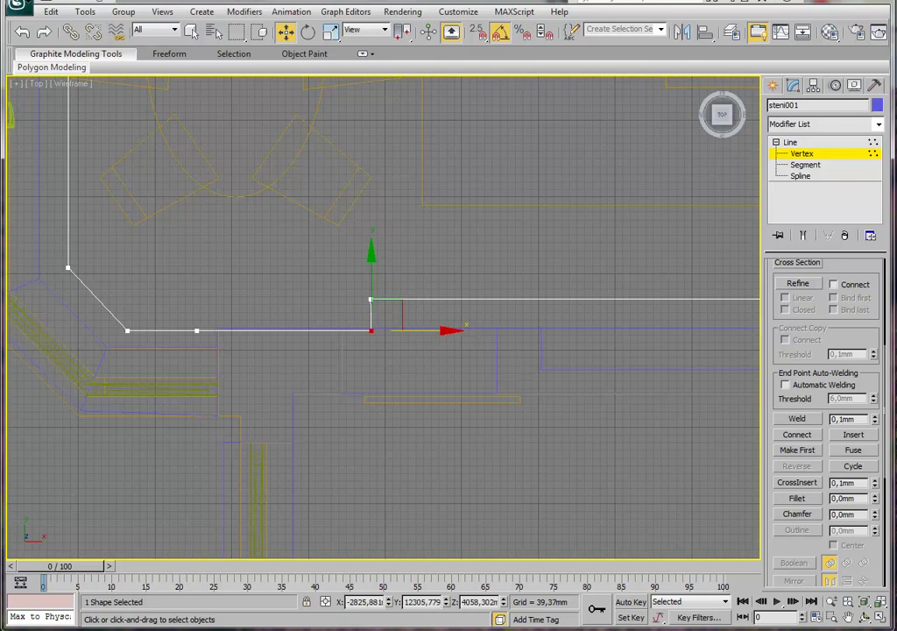
Compare with the reference render, then shift two corner vertices to the right.
key(alt+Tab)
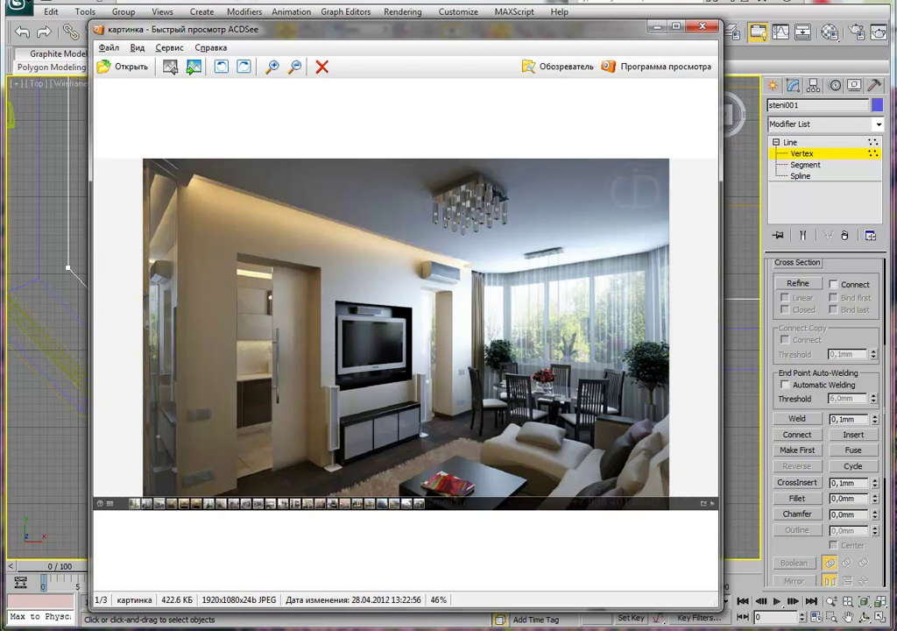
key(alt+Tab)
drag(358, 370, 332, 330)
middle_drag(360, 366, 413, 363)
drag(350, 339, 363, 340)
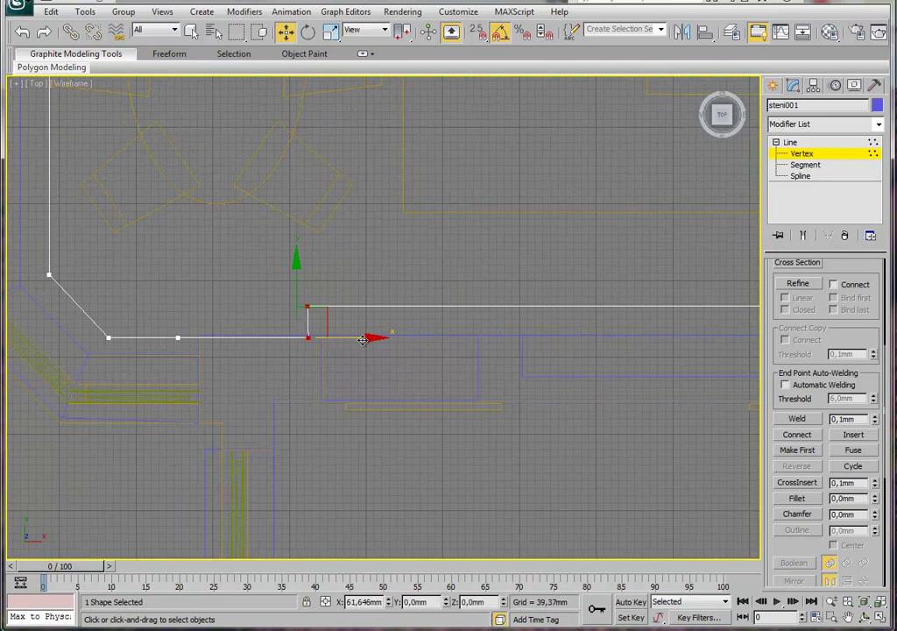
Reposition the lower step: slide the slanted-segment vertex right and the short vertical step left.
middle_drag(413, 335, 371, 353)
scroll(371, 352, down, 3)
scroll(469, 351, up, 2)
scroll(512, 344, up, 2)
drag(447, 283, 358, 345)
middle_drag(425, 346, 374, 338)
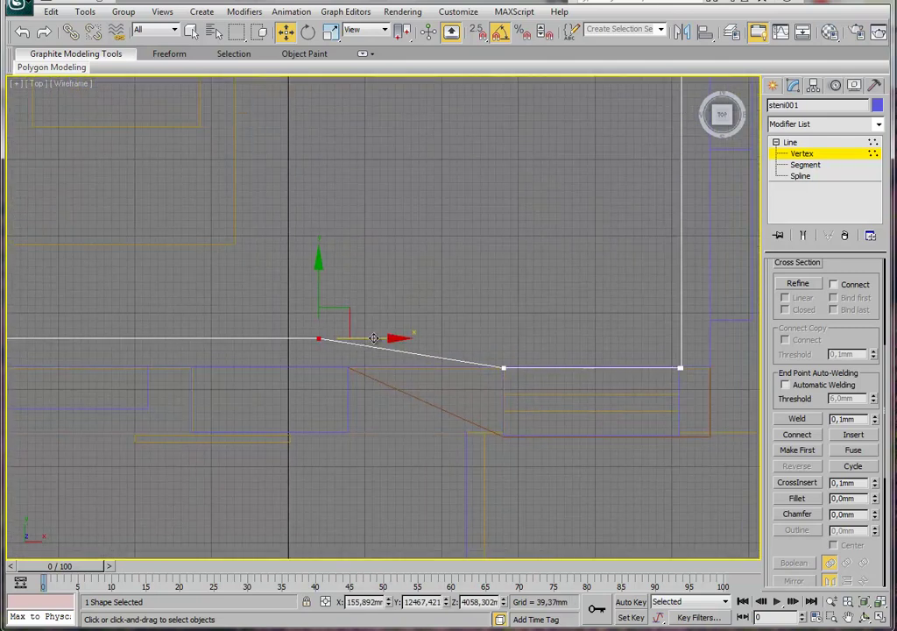
drag(374, 338, 559, 338)
drag(548, 288, 501, 421)
drag(558, 339, 486, 345)
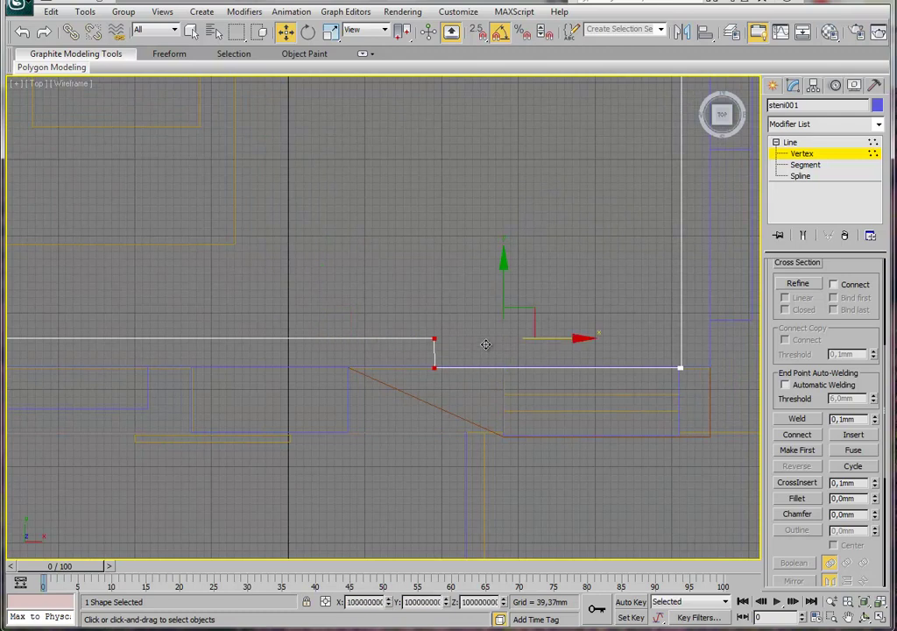
click(437, 372)
Move the outline's right edge out to the wall and view the next reference render in ACDSee.
scroll(517, 351, down, 5)
middle_drag(521, 341, 536, 348)
drag(628, 165, 545, 464)
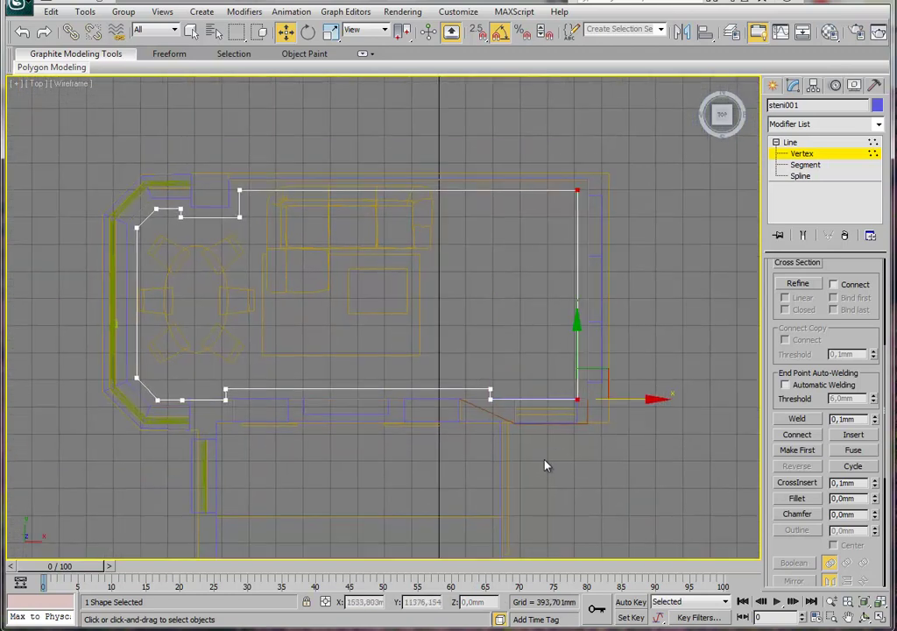
drag(650, 400, 683, 400)
mouse_move(429, 340)
middle_down()
mouse_move(526, 393)
mouse_move(594, 333)
middle_up()
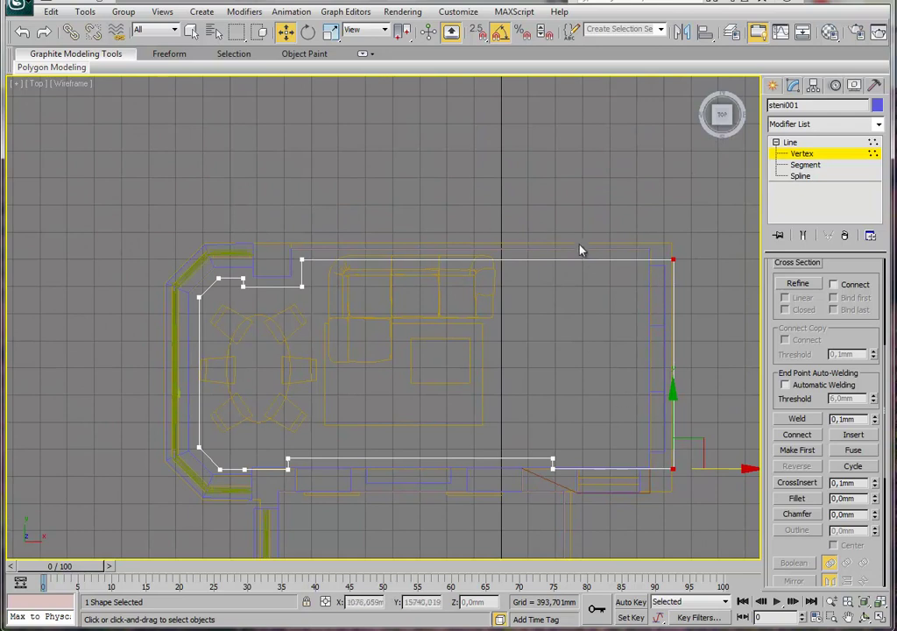
key(alt+Tab)
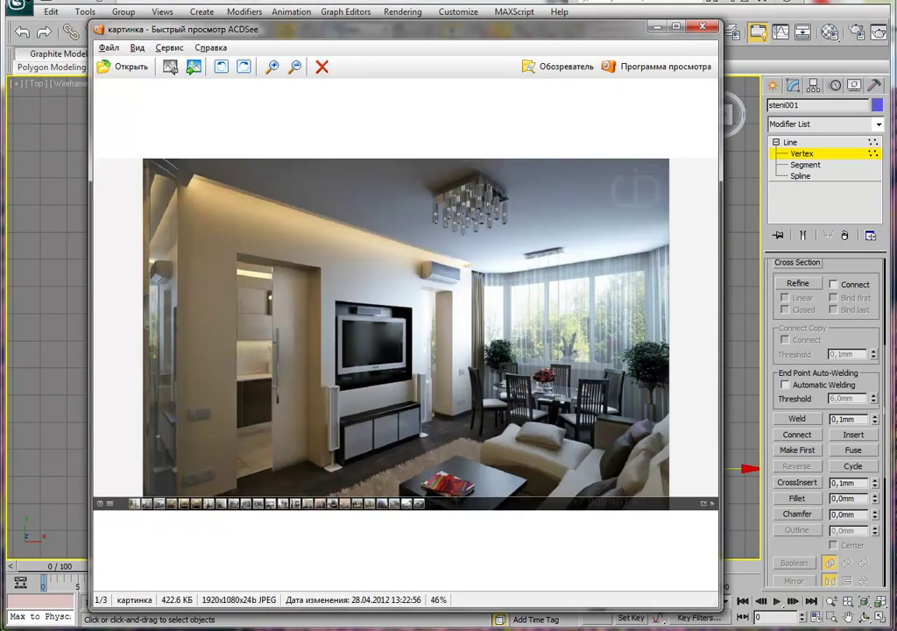
click(194, 67)
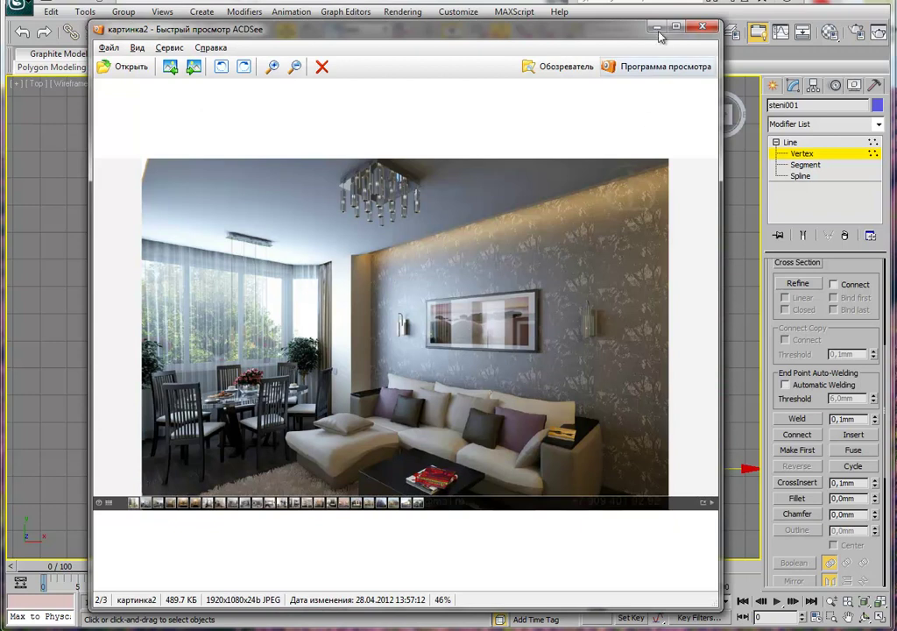
key(alt+Tab)
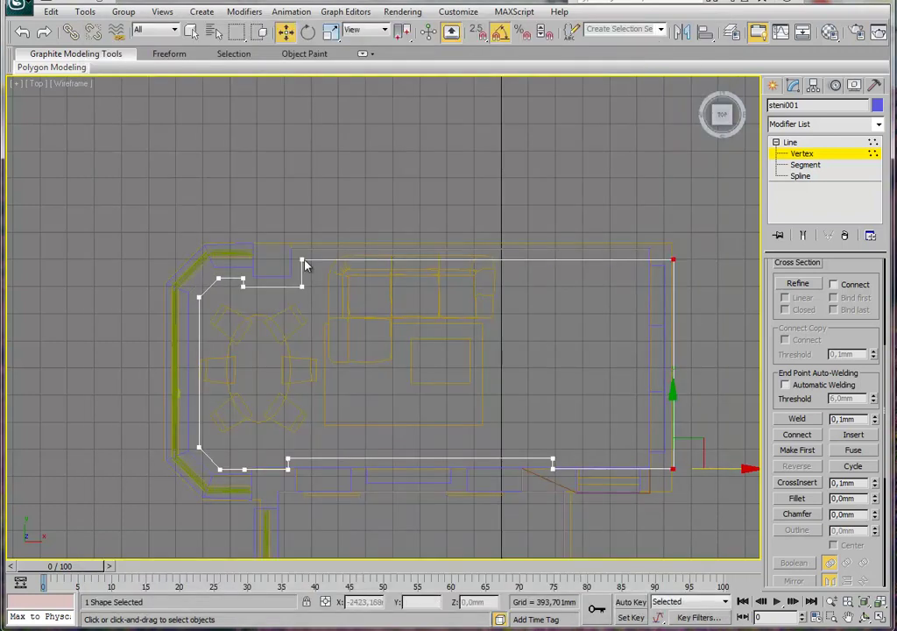
Delete the two corner vertices of the outline's upper-left notch.
middle_drag(304, 265, 319, 274)
scroll(319, 274, up, 4)
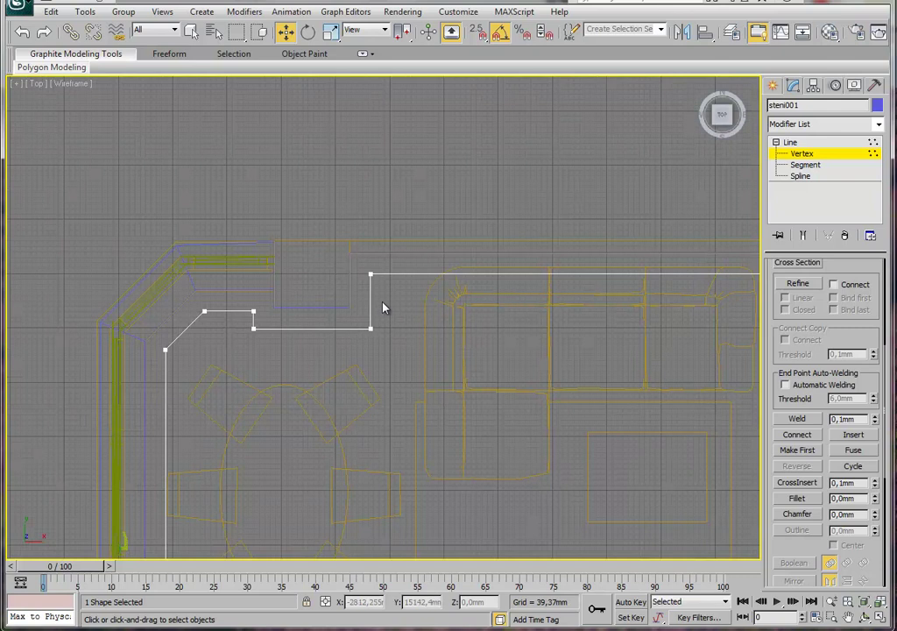
mouse_move(360, 263)
mouse_down()
mouse_move(382, 333)
mouse_move(329, 327)
mouse_up()
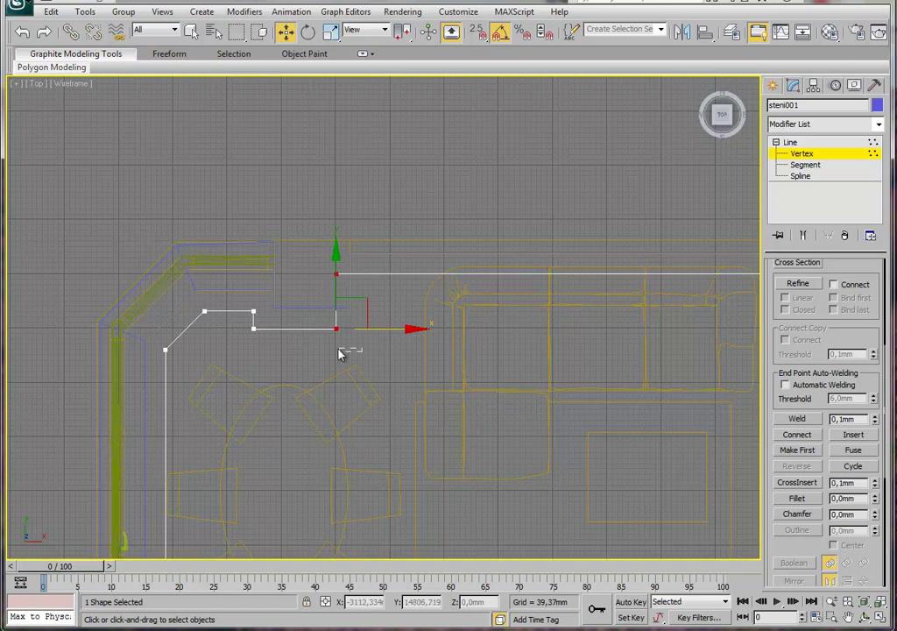
click(336, 332)
key(Delete)
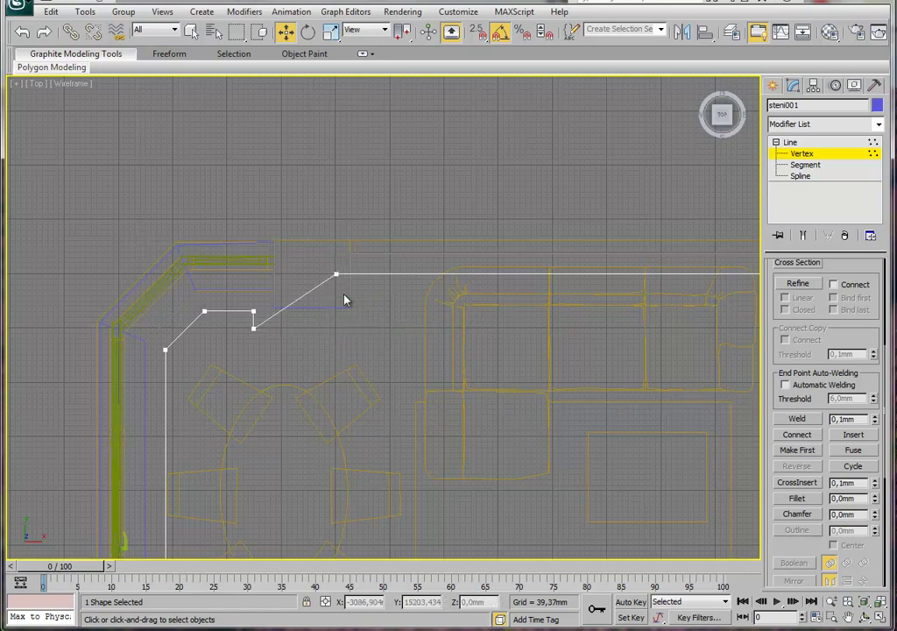
click(254, 330)
key(Delete)
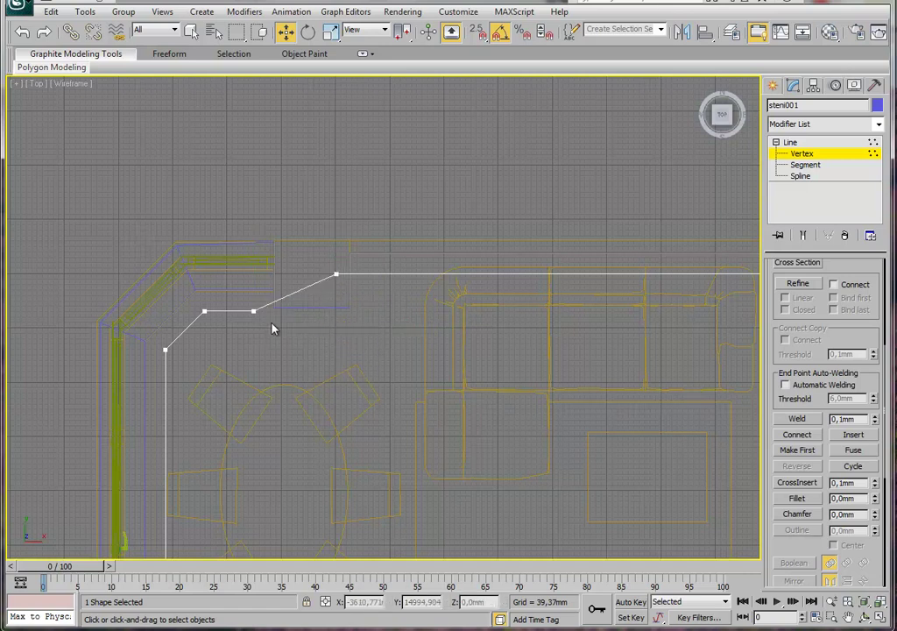
Weld the notch's two remaining vertices into one and move the merged corner left.
click(254, 312)
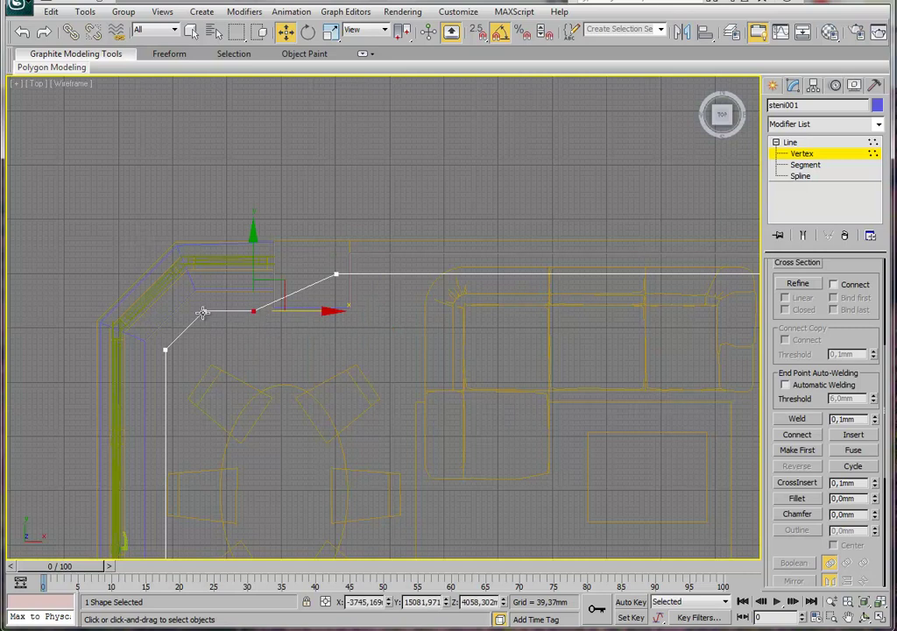
drag(195, 323, 261, 300)
key(ctrl+w)
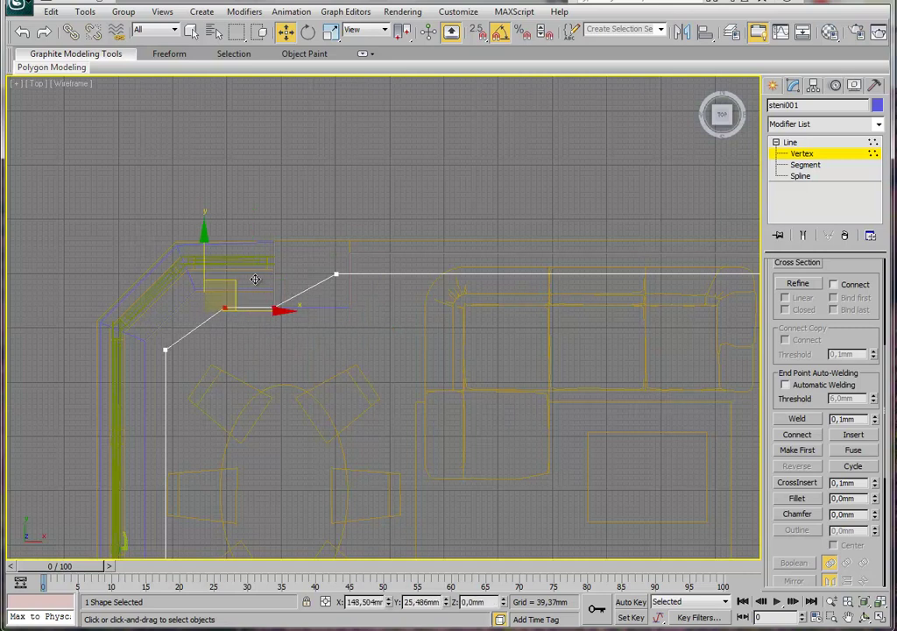
click(249, 300)
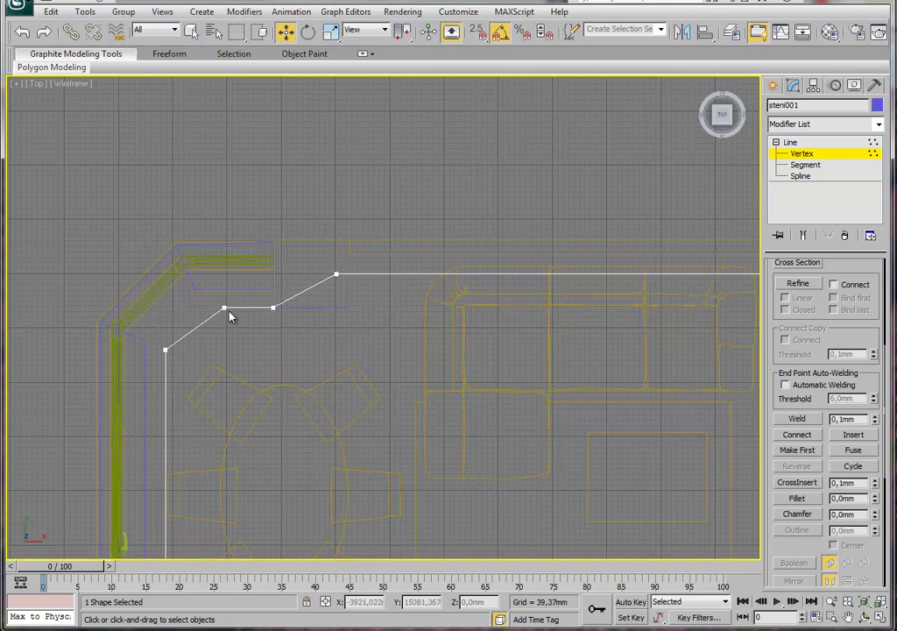
click(224, 309)
drag(236, 290, 234, 284)
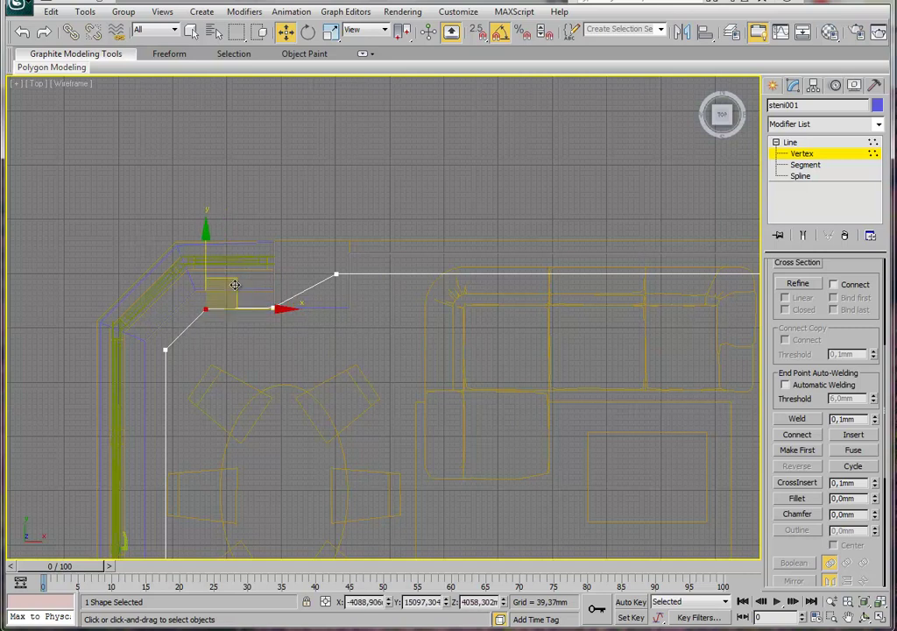
Nudge the neighbouring vertex into place, inspect the lower-left corner, and exit vertex editing.
click(274, 308)
drag(296, 290, 303, 277)
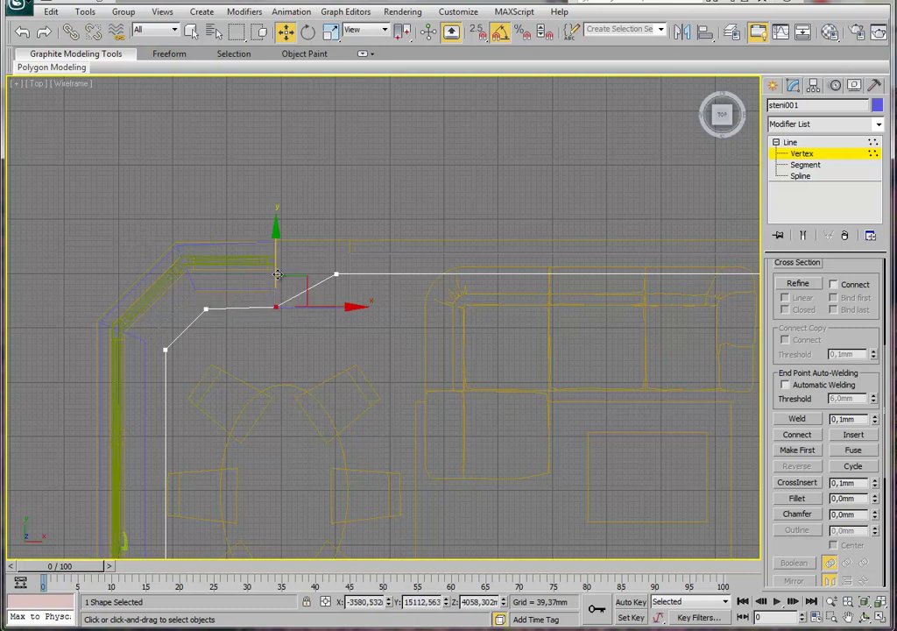
drag(273, 261, 274, 262)
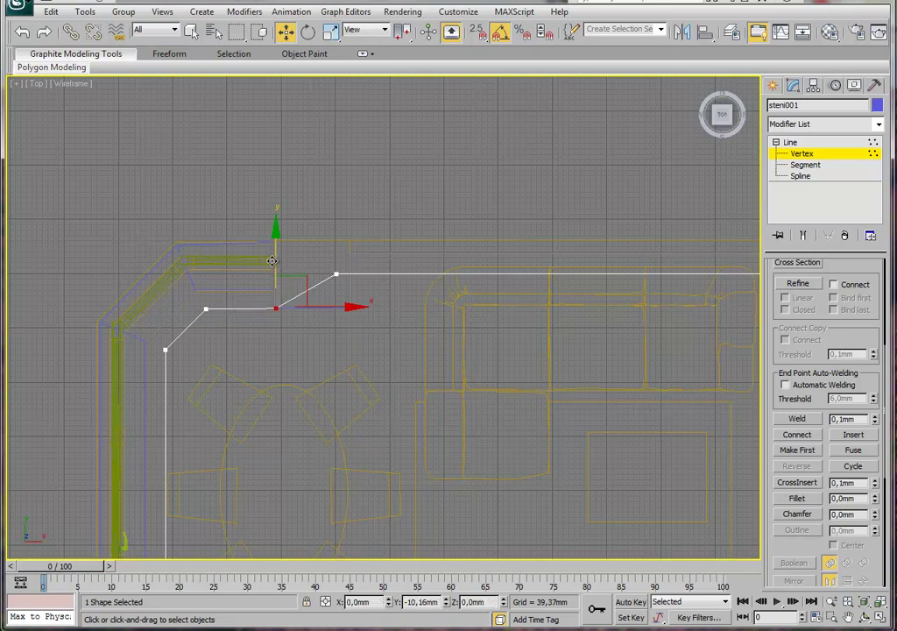
mouse_move(272, 261)
middle_down()
mouse_move(276, 251)
mouse_move(255, 377)
mouse_move(246, 352)
middle_up()
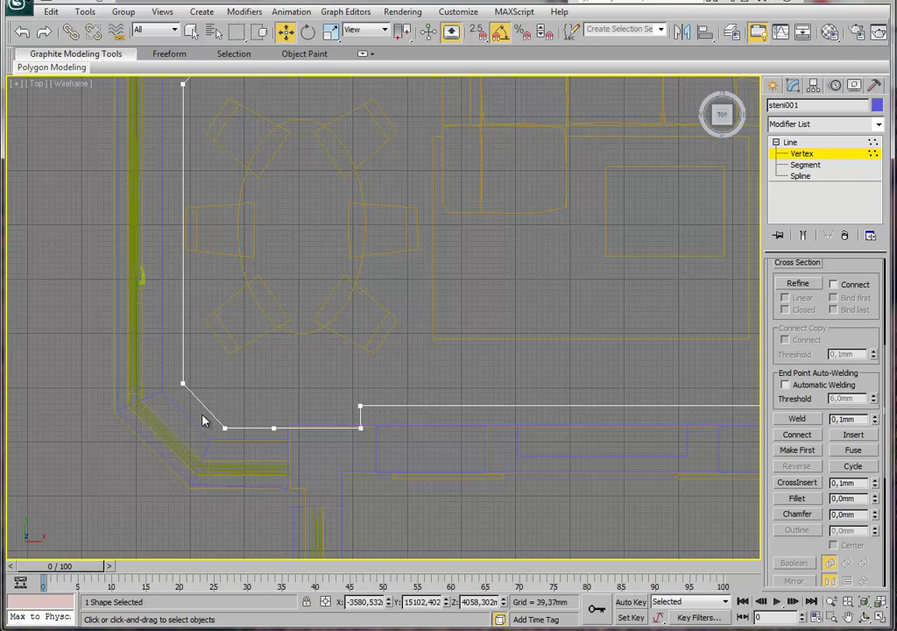
middle_drag(234, 396, 234, 252)
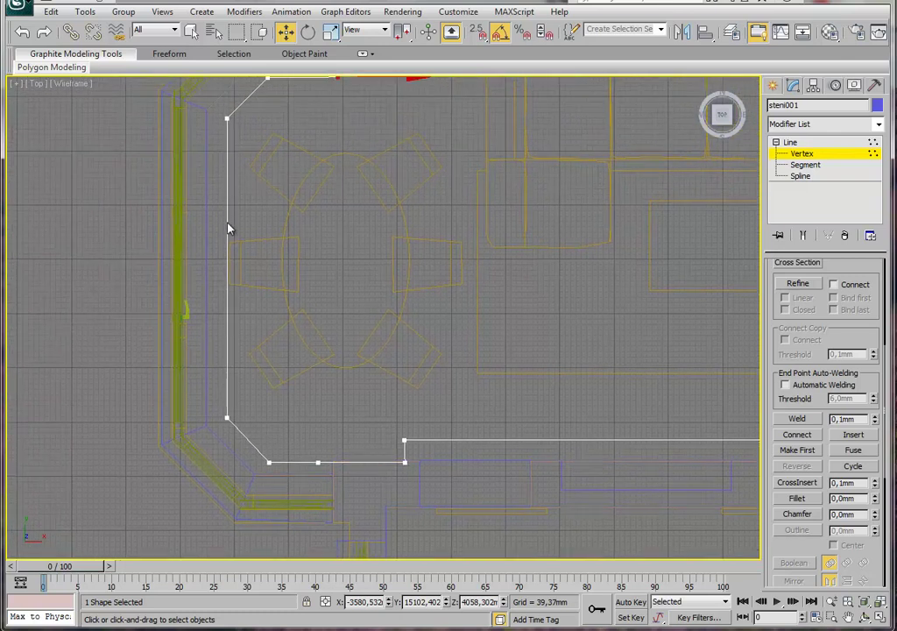
middle_drag(232, 158, 221, 225)
scroll(351, 239, down, 3)
scroll(356, 230, down, 2)
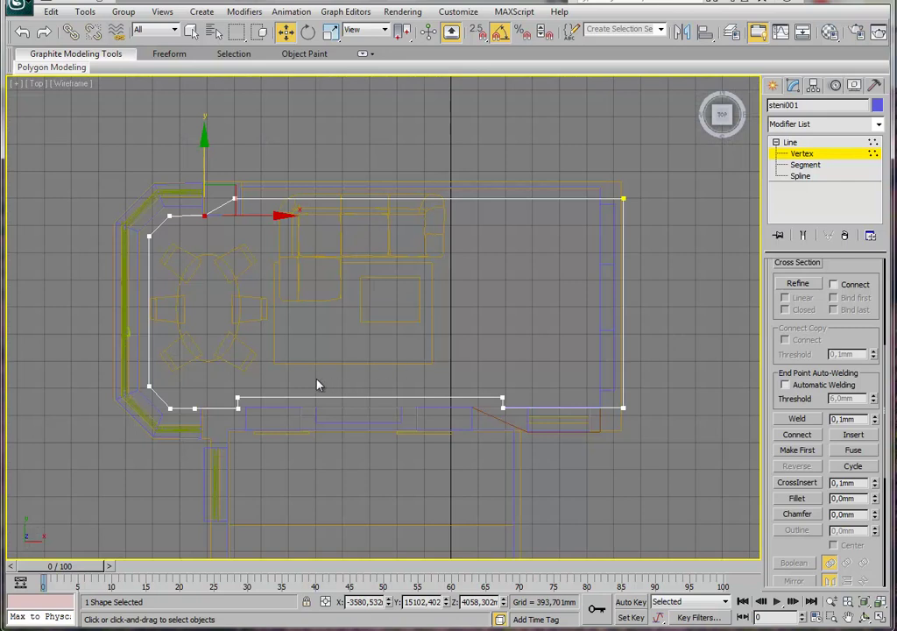
click(790, 142)
Add an Extrude modifier with Amount 20 mm to steni001 and activate the Perspective viewport.
click(879, 124)
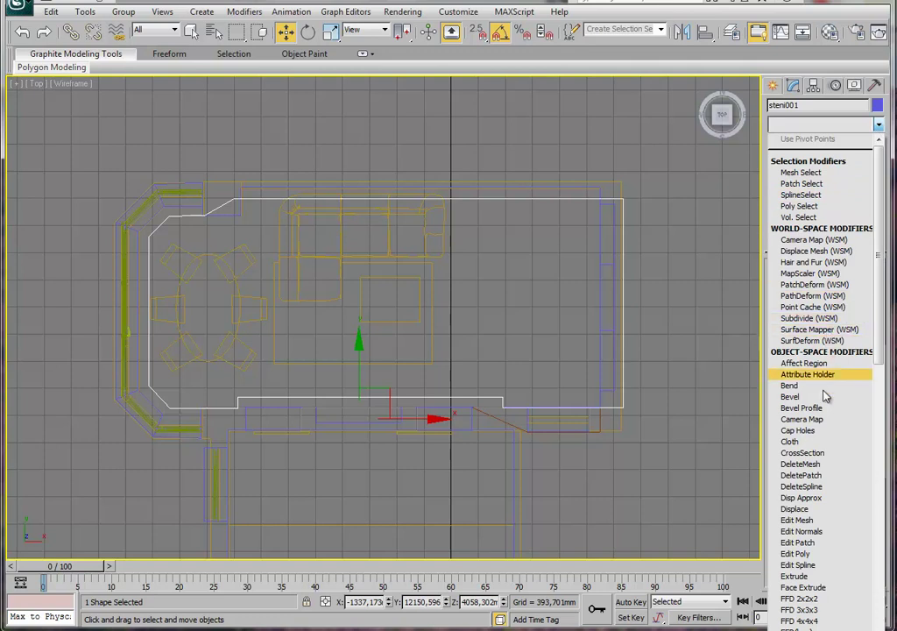
click(798, 576)
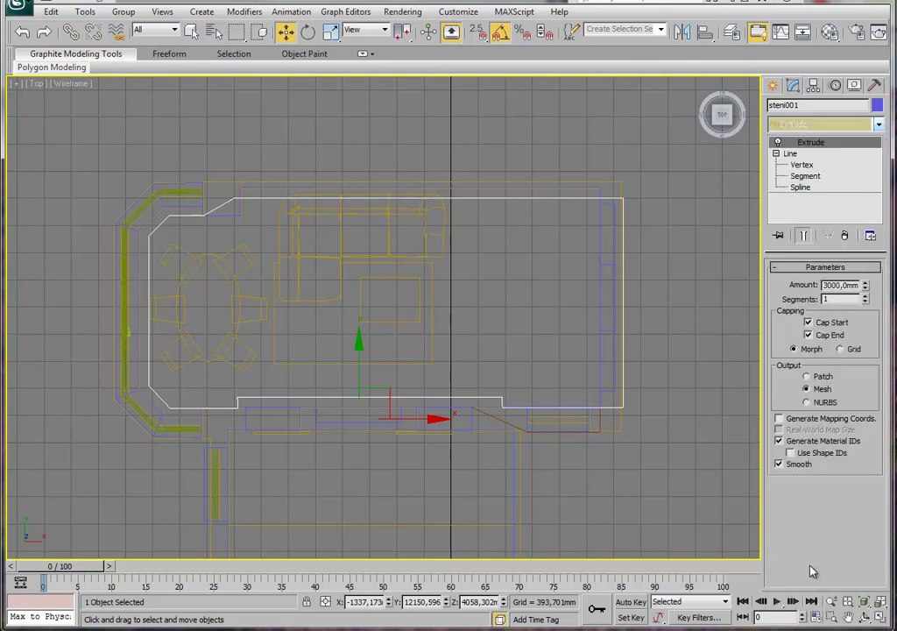
double_click(841, 285)
text(100)
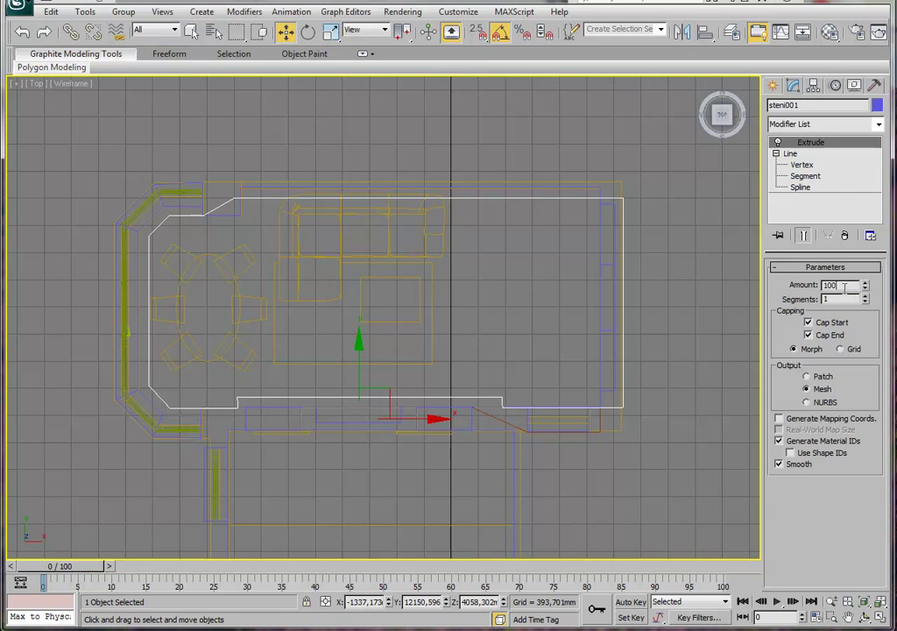
key(Return)
double_click(827, 285)
text(0)
key(Return)
middle_drag(618, 300, 609, 302)
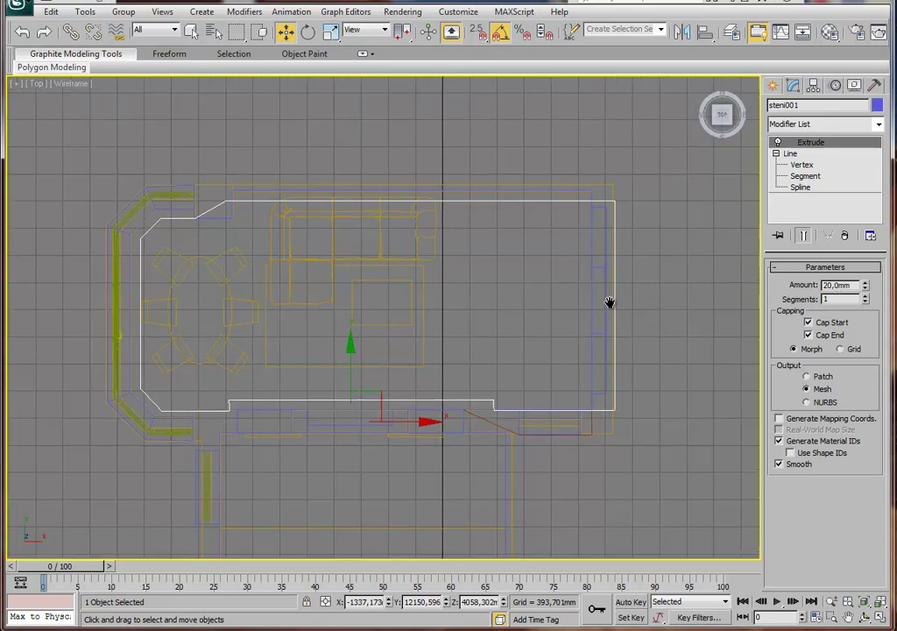
key(alt+w)
click(586, 400)
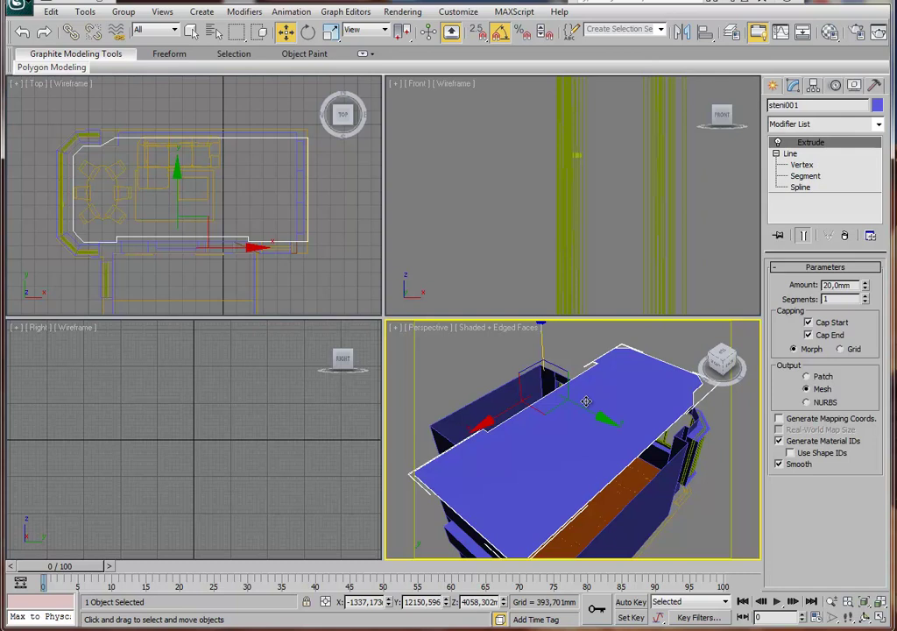
Set the slab's object colour to white.
key(alt+w)
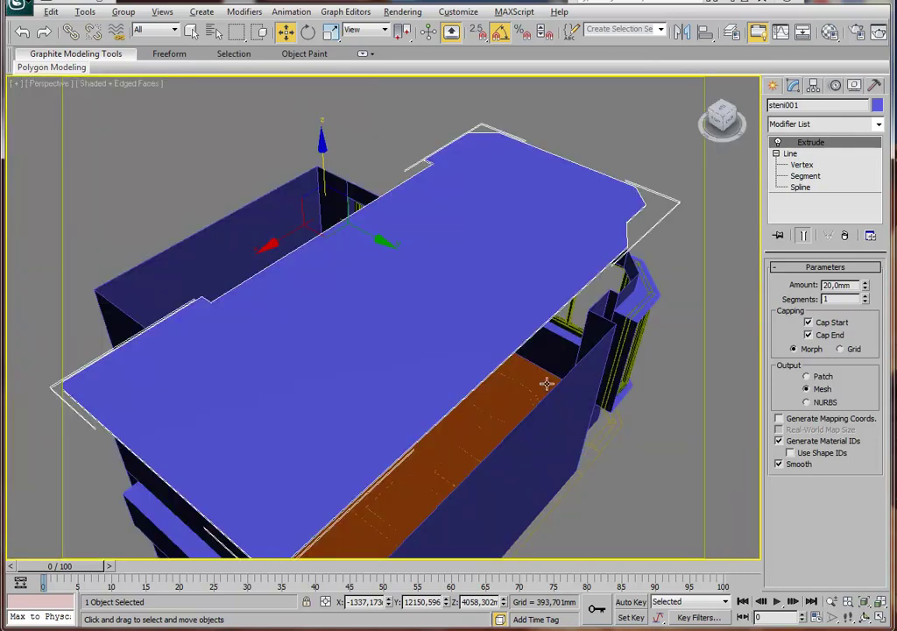
alt+middle_drag(546, 383, 499, 304)
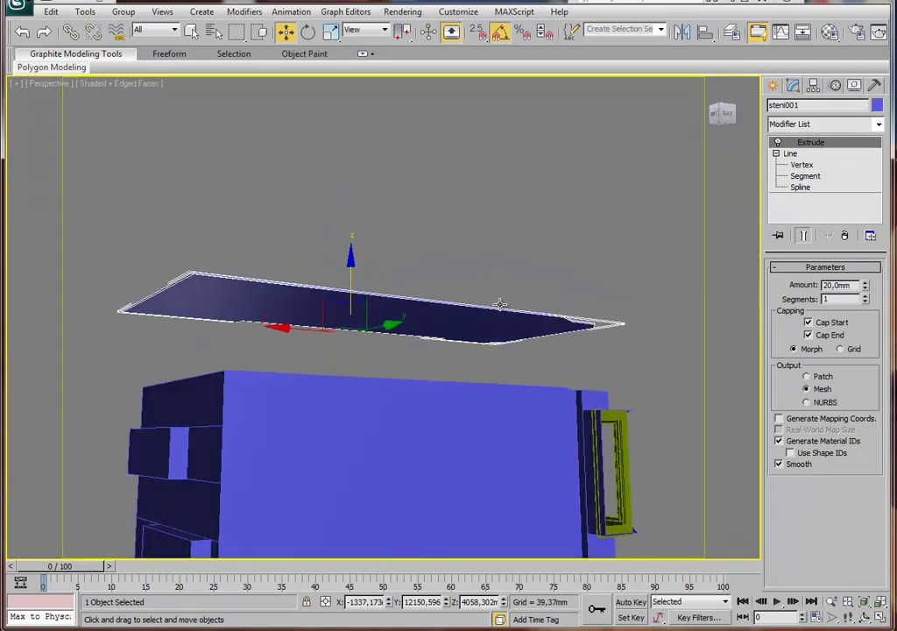
click(877, 105)
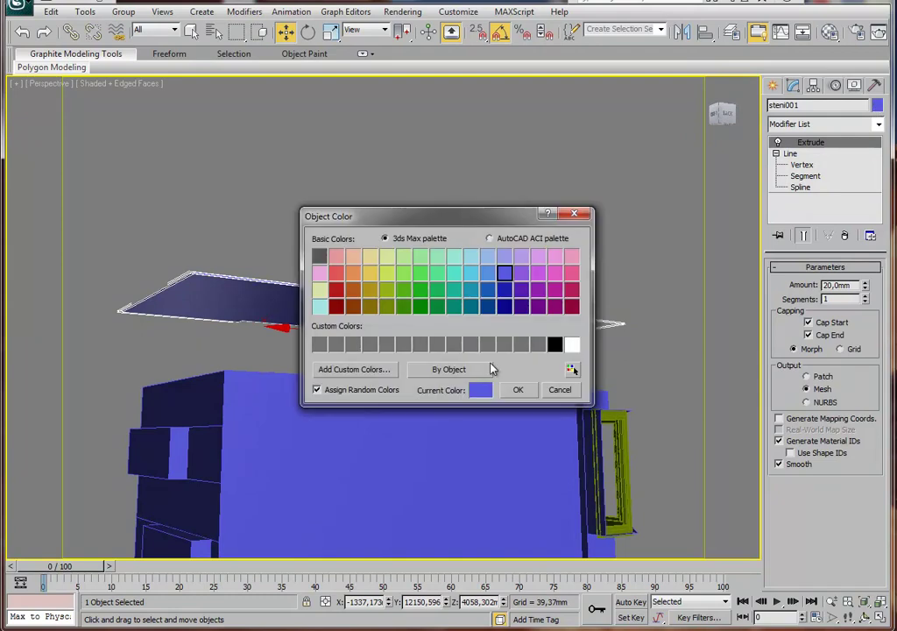
click(572, 344)
click(518, 391)
Lower the slab along Z to Z 2903.205 mm so it rests on the wall tops.
mouse_move(518, 390)
alt+middle_down()
mouse_move(465, 360)
mouse_move(544, 370)
mouse_move(499, 391)
mouse_move(486, 385)
alt+middle_up()
scroll(466, 359, up, 3)
scroll(457, 377, up, 3)
scroll(471, 408, up, 4)
scroll(499, 385, up, 2)
scroll(537, 375, down, 2)
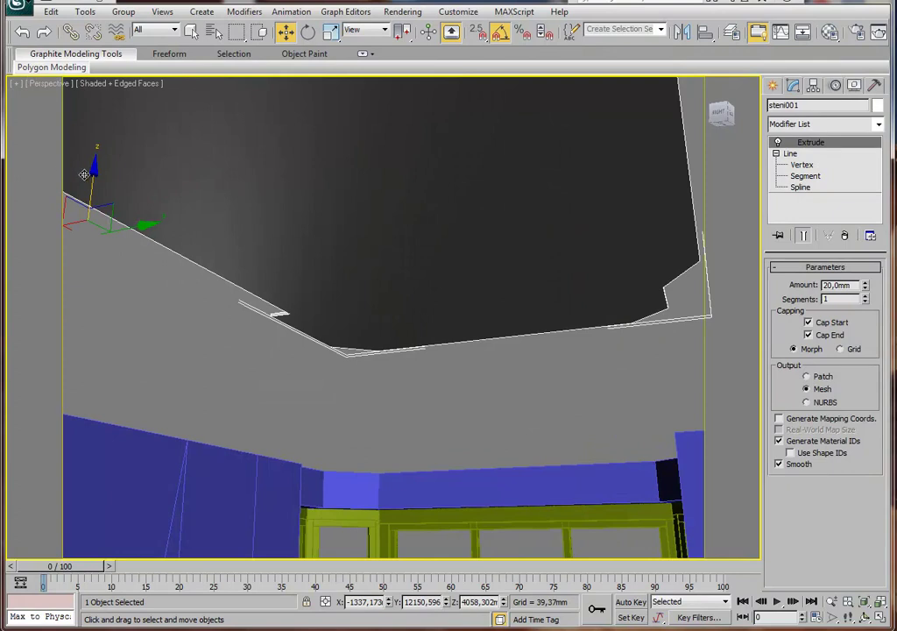
mouse_move(218, 219)
middle_down()
mouse_move(218, 368)
mouse_move(218, 323)
mouse_move(281, 214)
middle_up()
drag(166, 232, 165, 229)
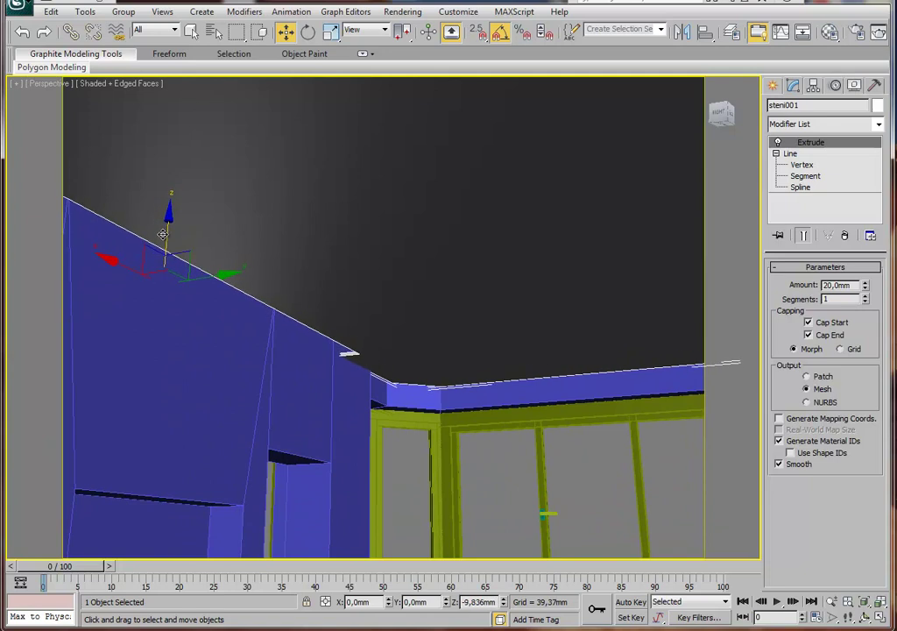
drag(166, 229, 166, 231)
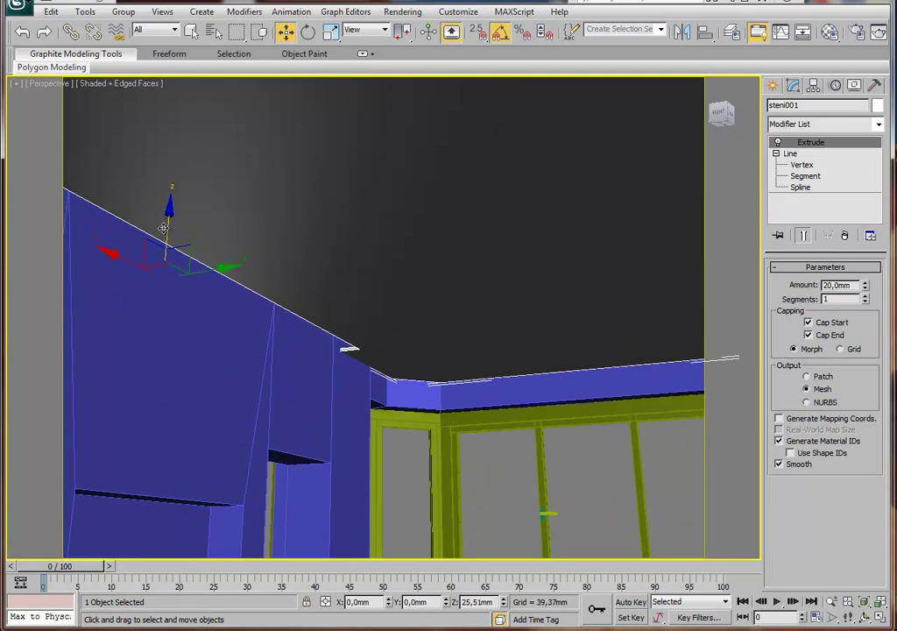
Unhide all objects and lower the revealed beam slightly along Z.
right_click(350, 349)
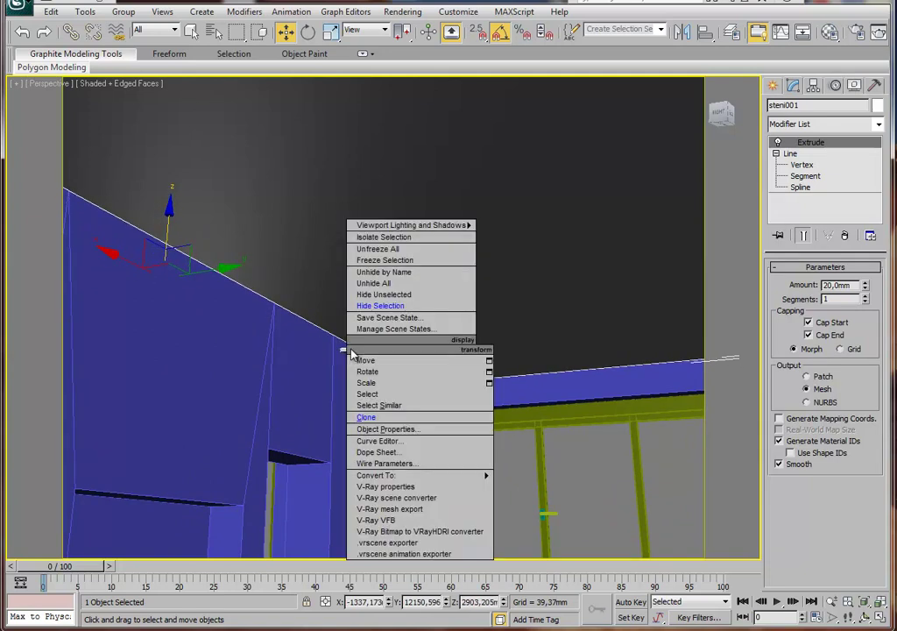
click(368, 284)
middle_drag(355, 336, 486, 419)
drag(302, 287, 301, 278)
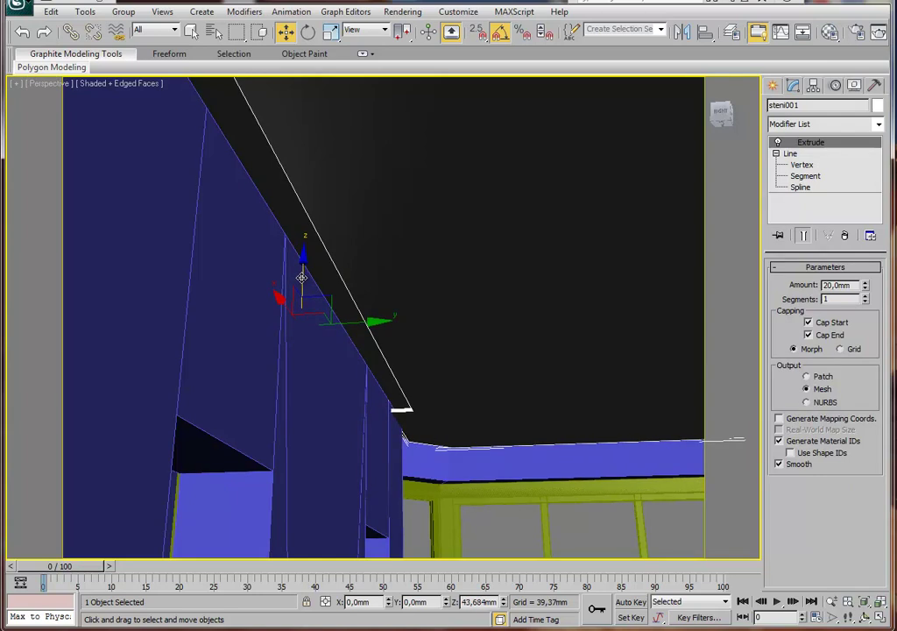
drag(301, 279, 300, 280)
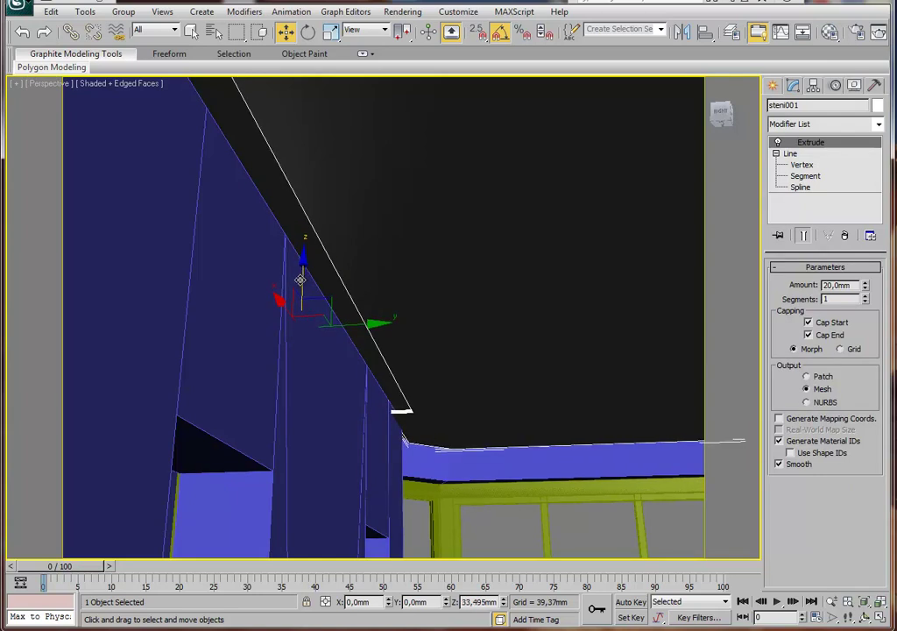
Select the window2 group and hide it.
mouse_move(300, 280)
alt+middle_down()
mouse_move(432, 378)
mouse_move(430, 391)
mouse_move(411, 391)
mouse_move(402, 372)
mouse_move(427, 427)
mouse_move(422, 450)
alt+middle_up()
alt+middle_drag(422, 449, 397, 372)
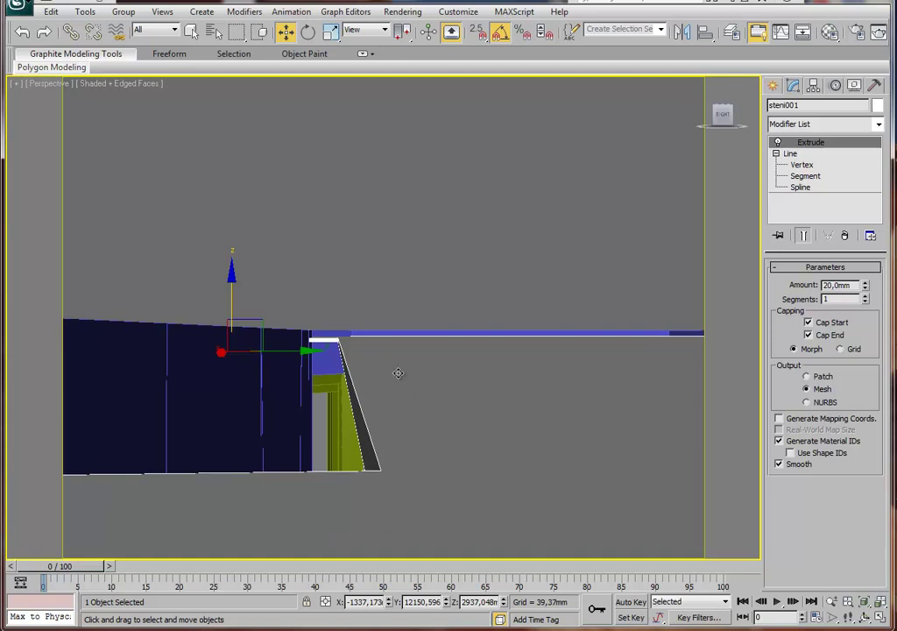
mouse_move(391, 423)
middle_down()
mouse_move(377, 341)
mouse_move(226, 301)
mouse_move(123, 298)
mouse_move(333, 305)
mouse_move(281, 184)
mouse_move(337, 255)
mouse_move(481, 215)
mouse_move(271, 254)
middle_up()
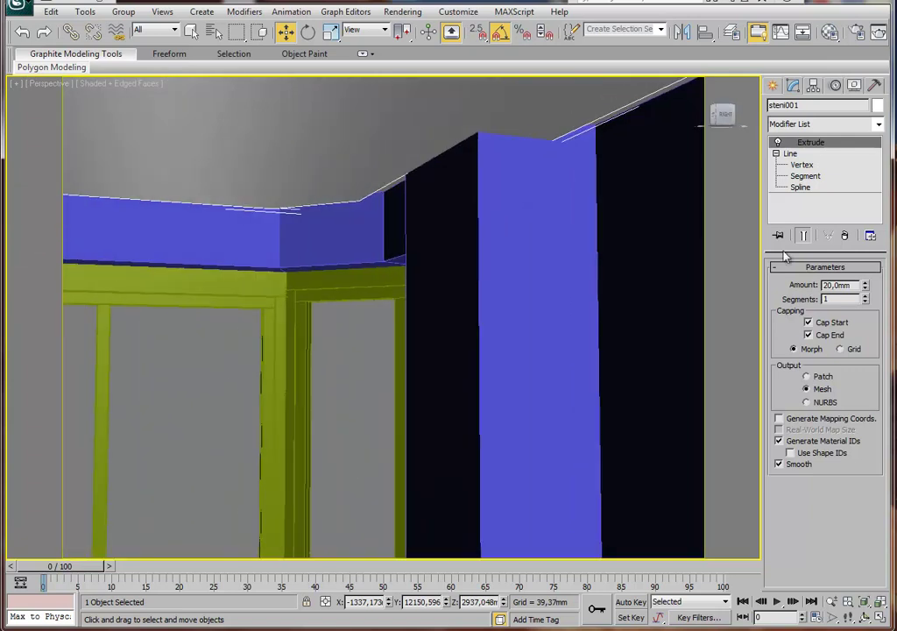
click(279, 312)
scroll(414, 305, up, 5)
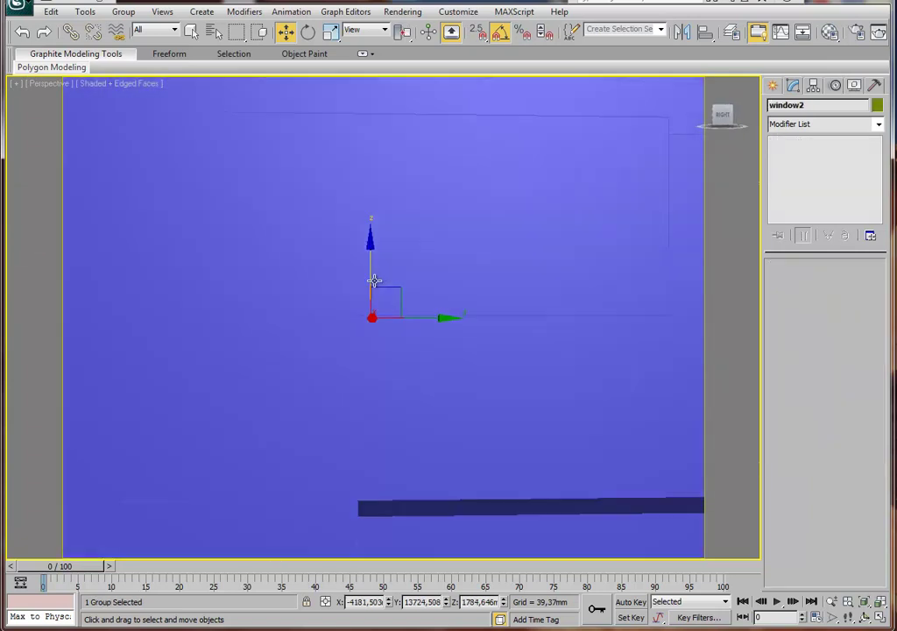
scroll(414, 306, down, 4)
middle_drag(417, 295, 371, 422)
scroll(377, 296, up, 3)
mouse_move(377, 297)
alt+middle_down()
mouse_move(447, 241)
mouse_move(520, 226)
mouse_move(462, 366)
mouse_move(655, 469)
mouse_move(690, 589)
mouse_move(611, 540)
mouse_move(319, 219)
alt+middle_up()
mouse_move(529, 459)
alt+middle_down()
mouse_move(429, 464)
mouse_move(456, 436)
mouse_move(445, 477)
alt+middle_up()
scroll(457, 444, down, 3)
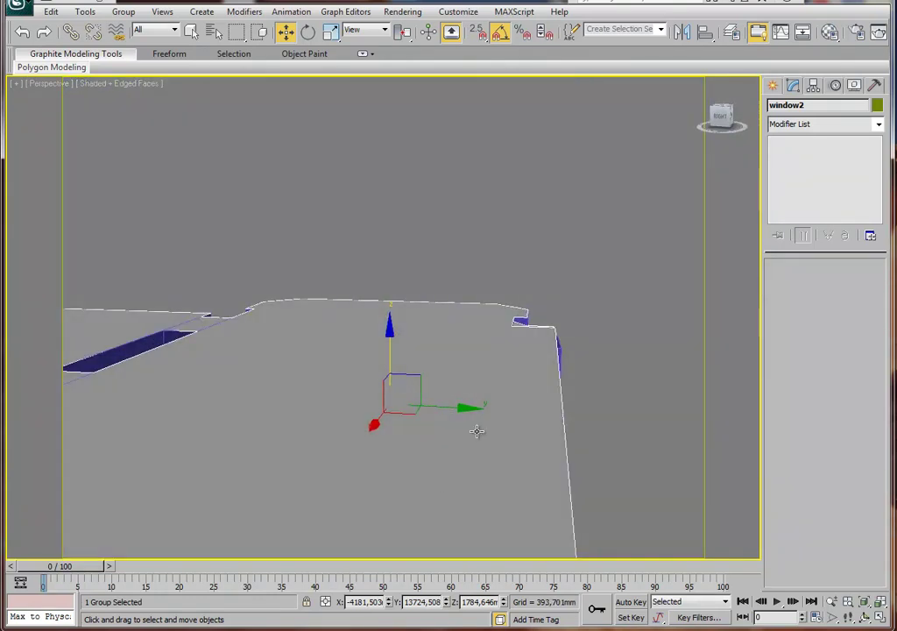
right_click(438, 401)
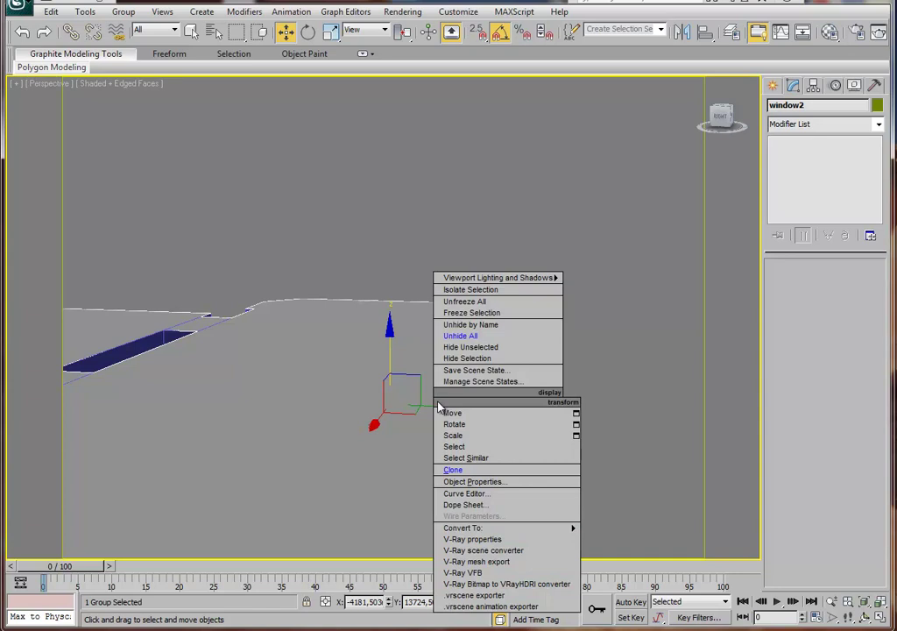
click(457, 358)
Hide the two grey ceiling slabs to reveal the walls from above.
click(443, 367)
right_click(444, 366)
click(473, 324)
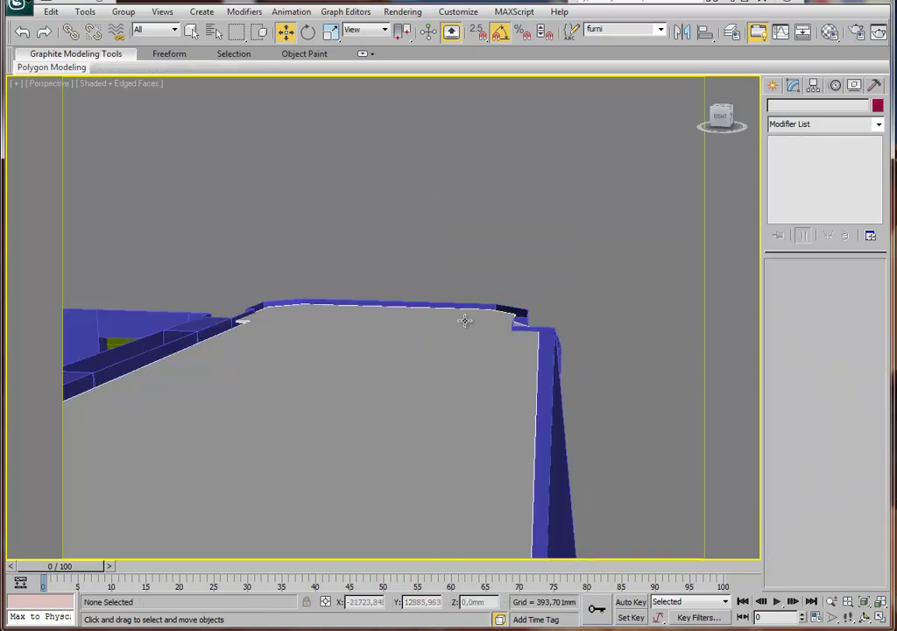
click(429, 352)
right_click(430, 352)
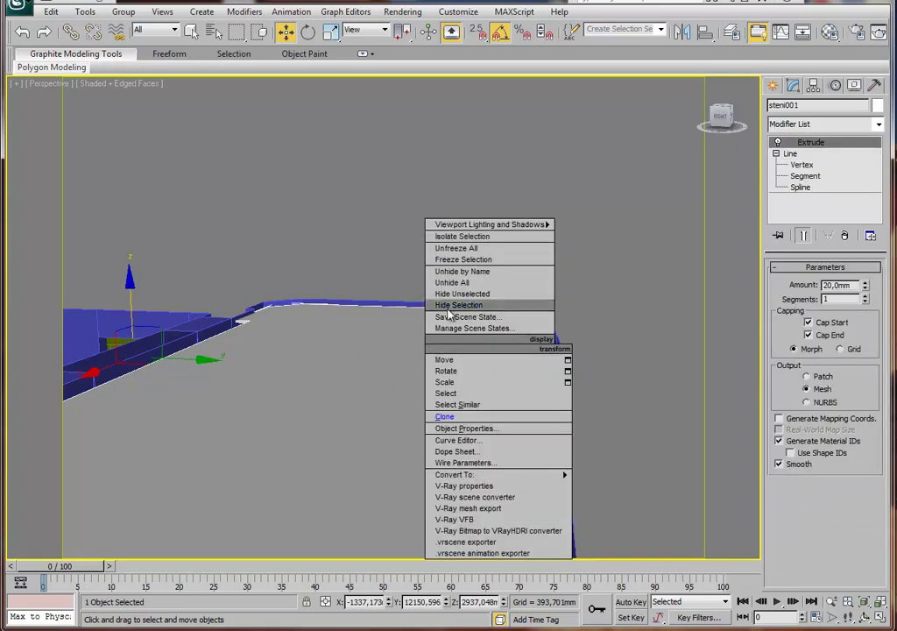
click(449, 305)
mouse_move(449, 306)
alt+middle_down()
mouse_move(429, 388)
mouse_move(381, 419)
mouse_move(525, 344)
mouse_move(489, 417)
mouse_move(447, 443)
mouse_move(464, 416)
mouse_move(531, 388)
mouse_move(457, 407)
mouse_move(451, 433)
mouse_move(466, 384)
mouse_move(495, 408)
mouse_move(487, 416)
alt+middle_up()
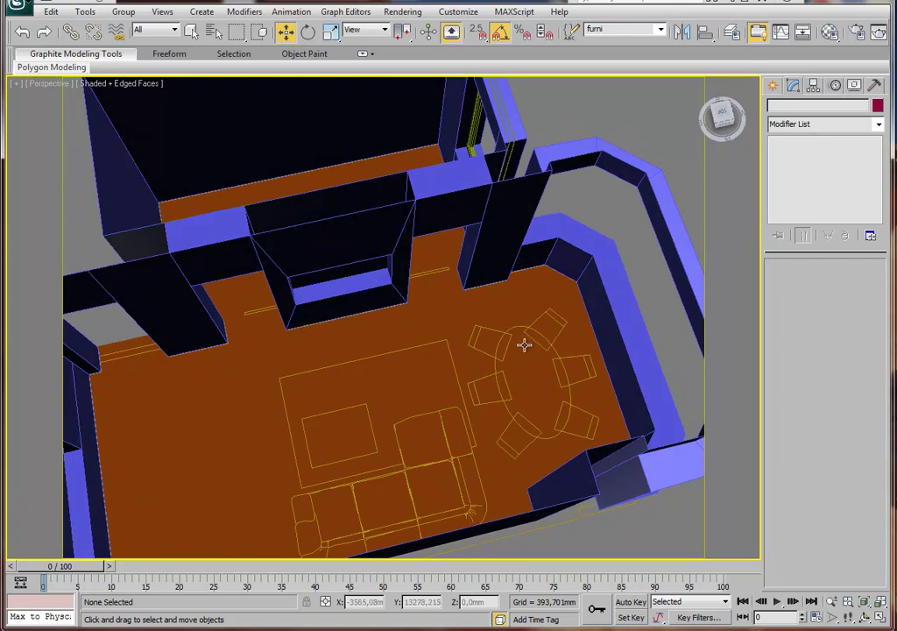
Maximize the Top viewport to show the furniture plan.
key(alt+w)
right_click(176, 186)
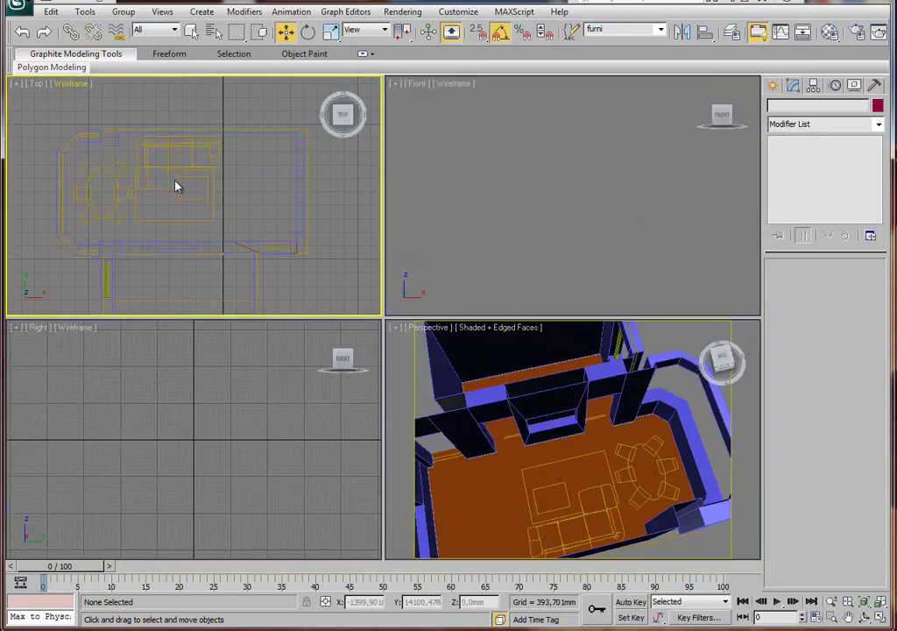
key(alt+w)
scroll(331, 285, up, 3)
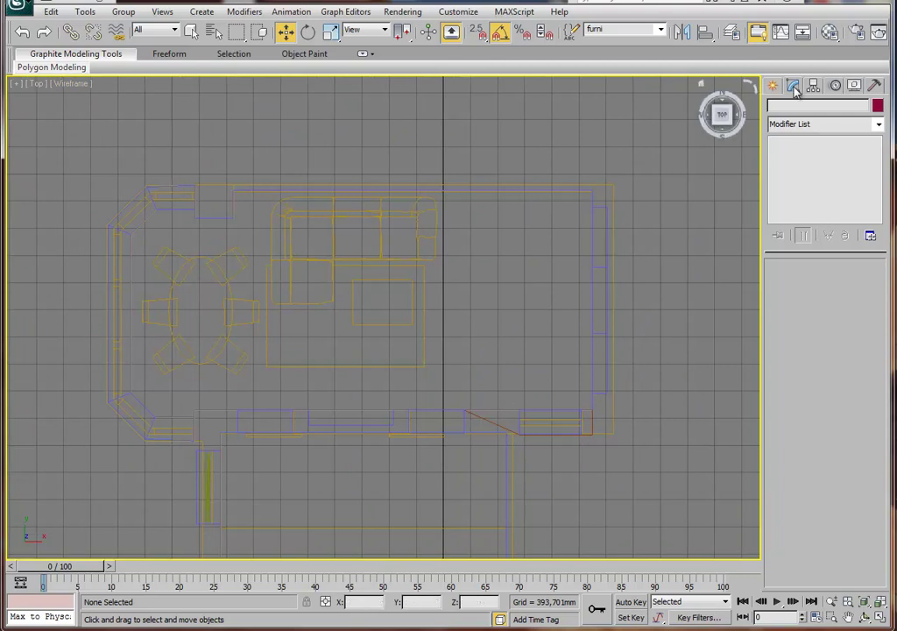
click(775, 87)
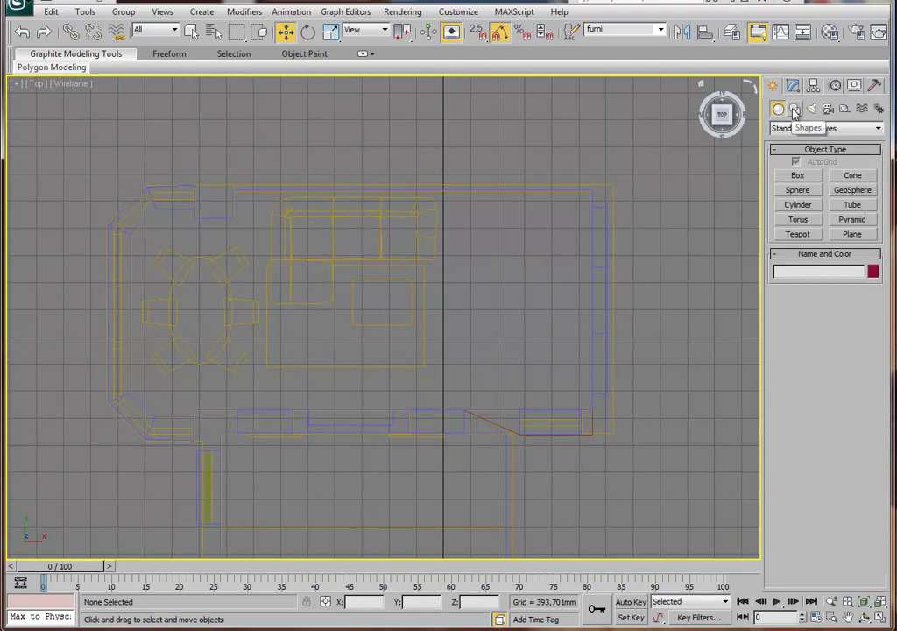
Draw an ellipse spline about 1556 × 926 mm over the dining table outline.
click(794, 110)
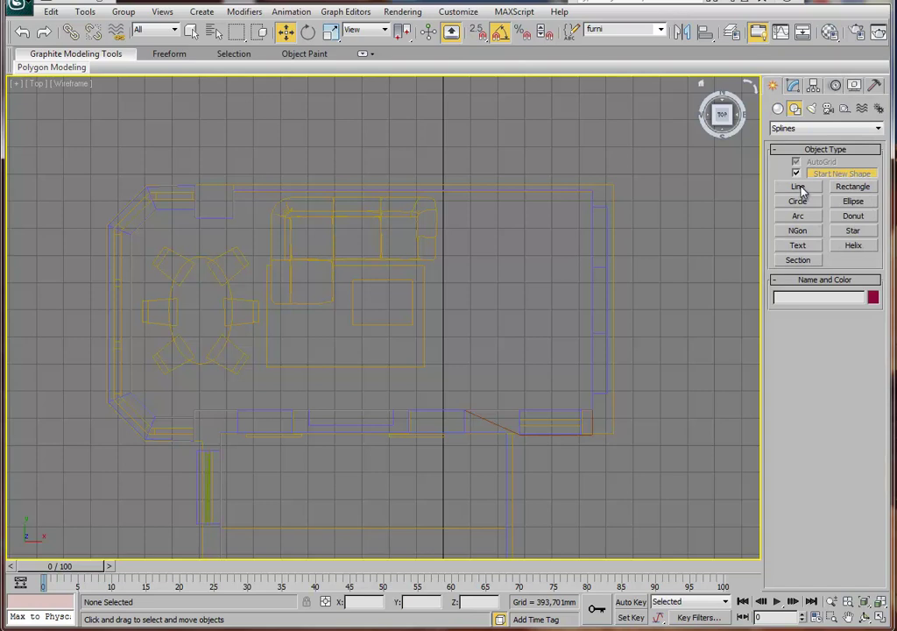
click(855, 203)
middle_drag(195, 317, 280, 280)
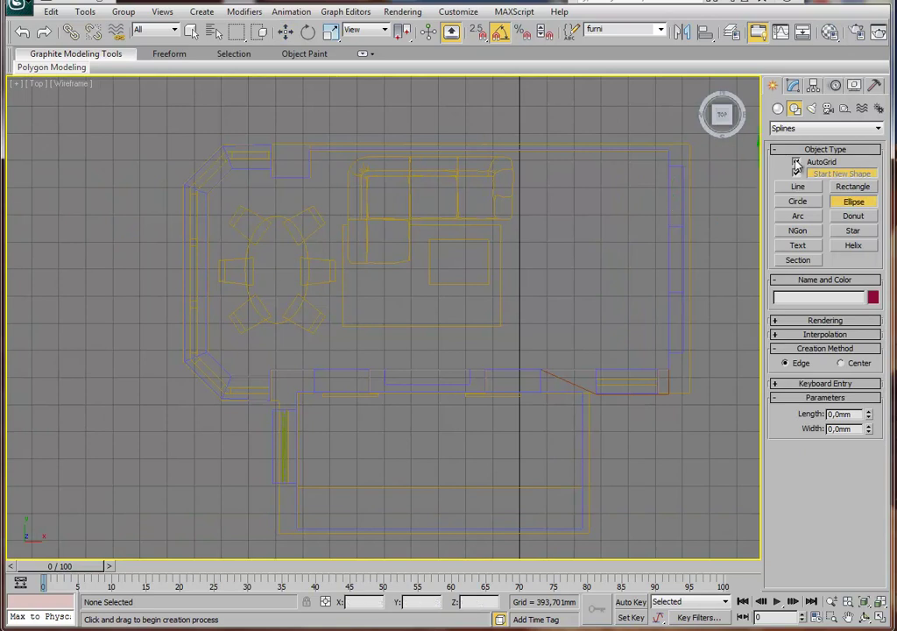
scroll(336, 273, up, 2)
scroll(307, 230, up, 3)
scroll(318, 259, up, 2)
middle_drag(336, 224, 328, 176)
drag(315, 167, 318, 380)
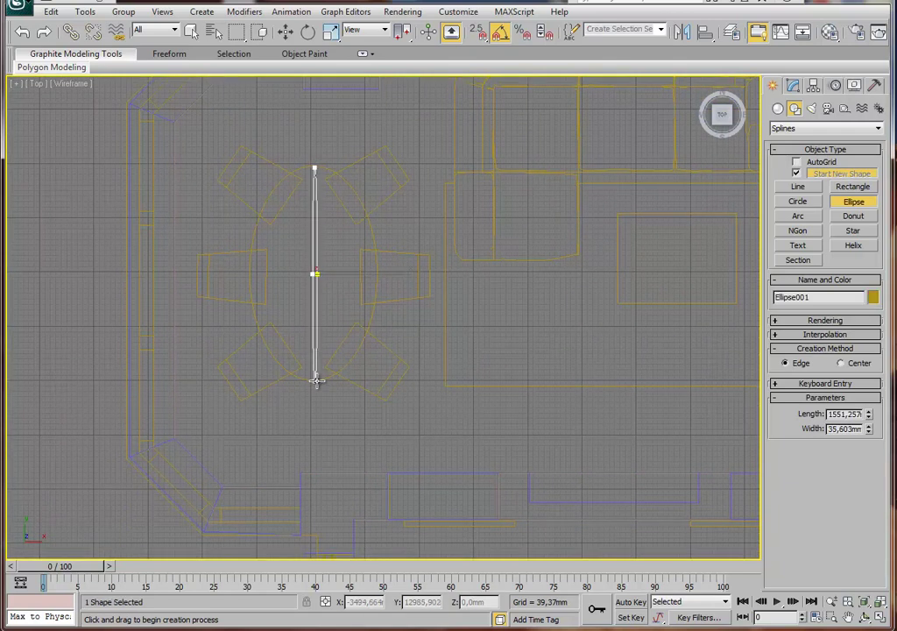
drag(318, 381, 435, 382)
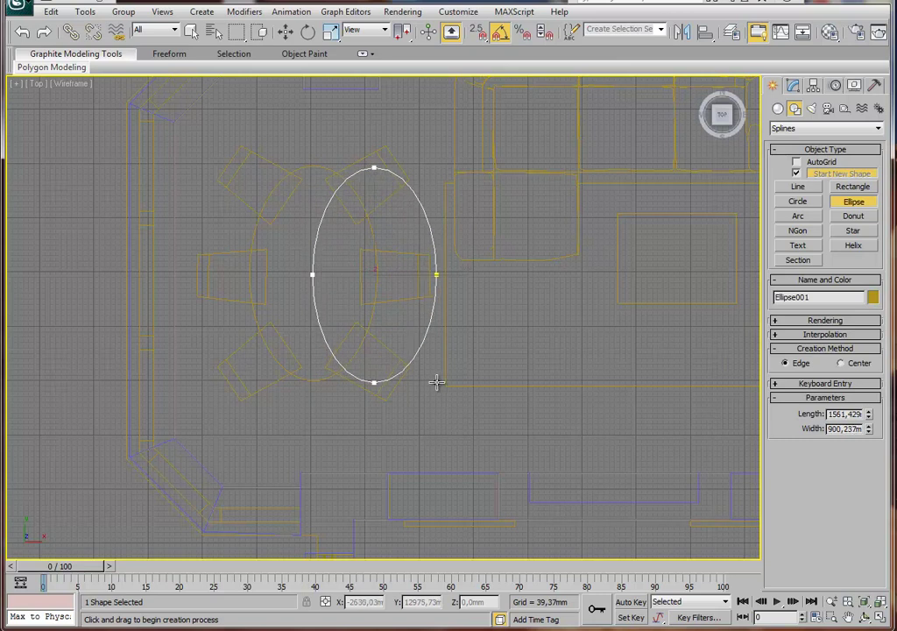
click(285, 31)
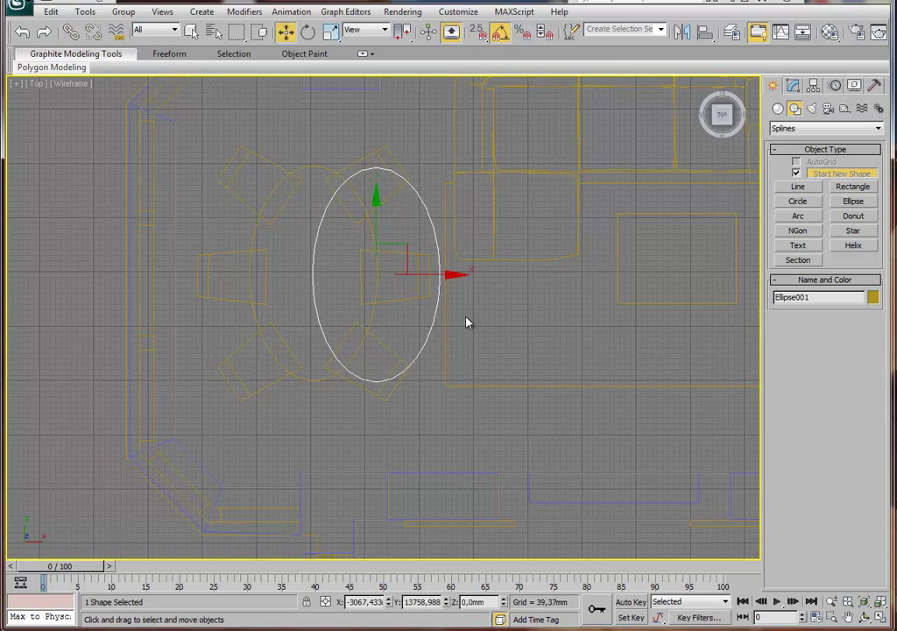
Move Ellipse001 to centre it among the six dining chairs.
drag(445, 274, 386, 279)
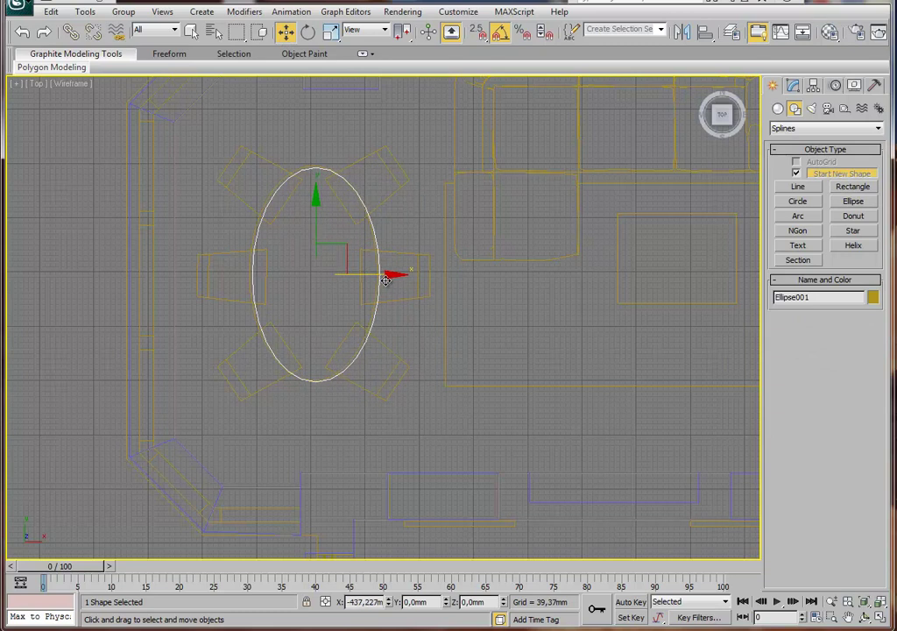
drag(346, 248, 341, 241)
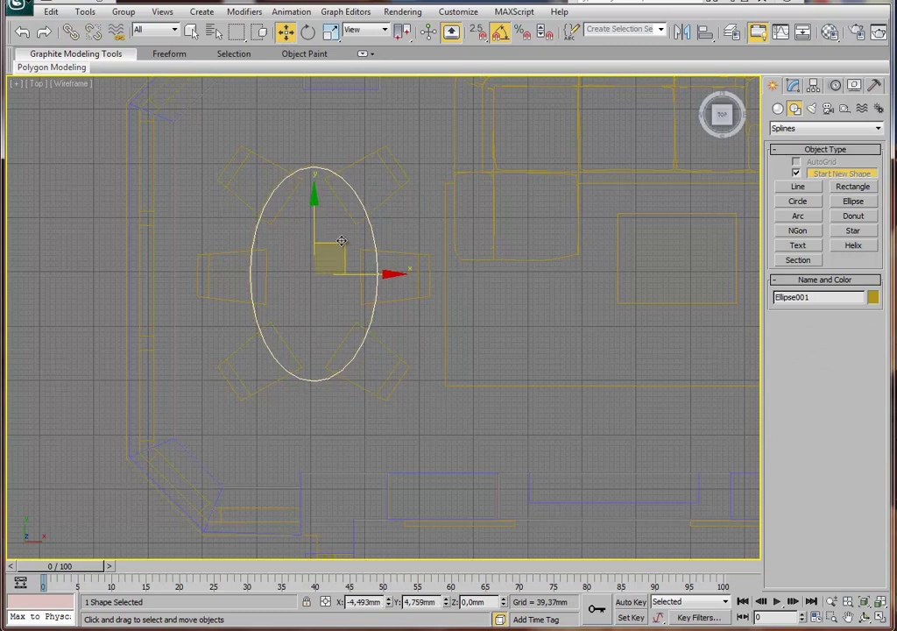
click(793, 85)
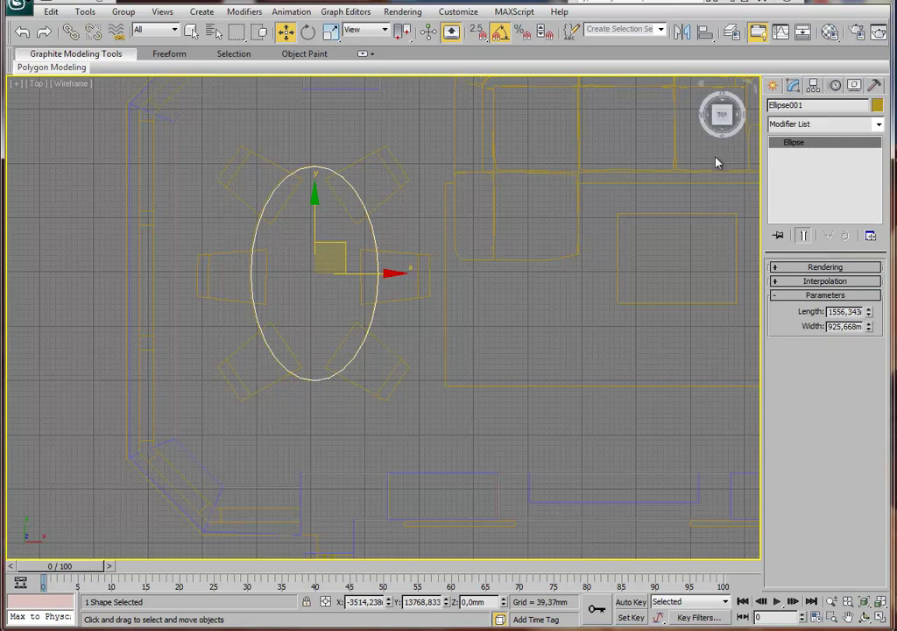
Convert the ellipse to an editable spline and move its top vertex down.
right_click(375, 241)
mouse_move(421, 369)
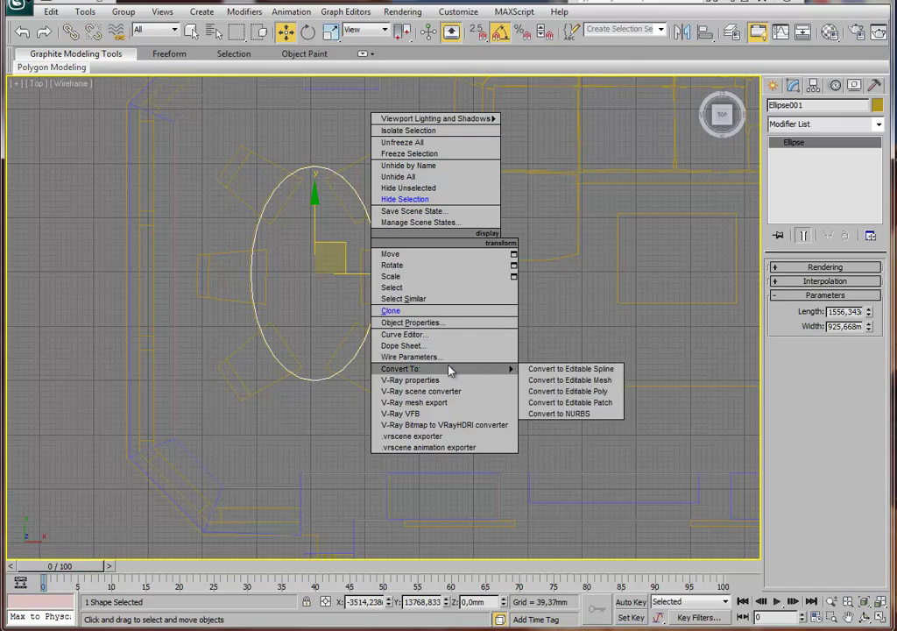
click(571, 369)
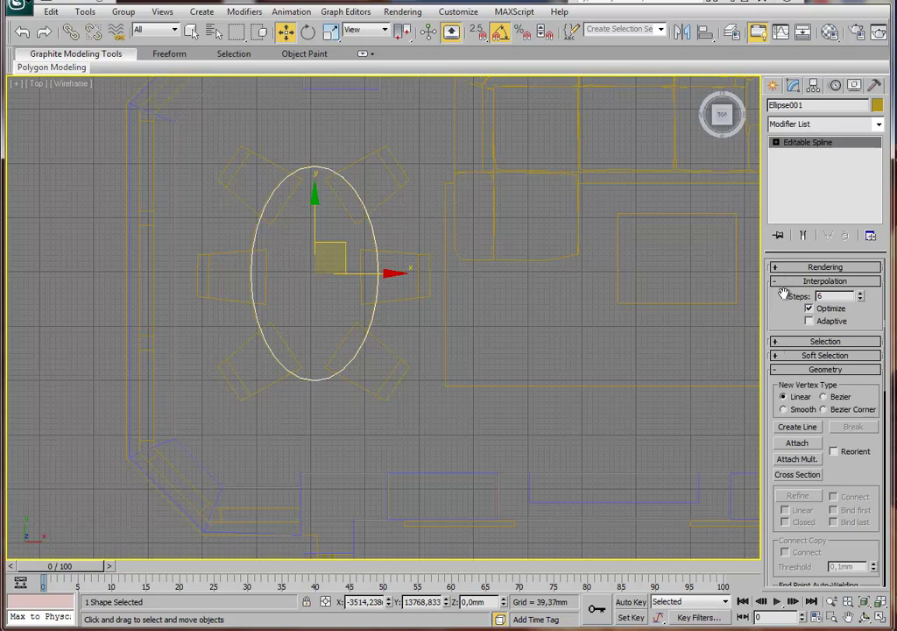
click(775, 142)
click(801, 154)
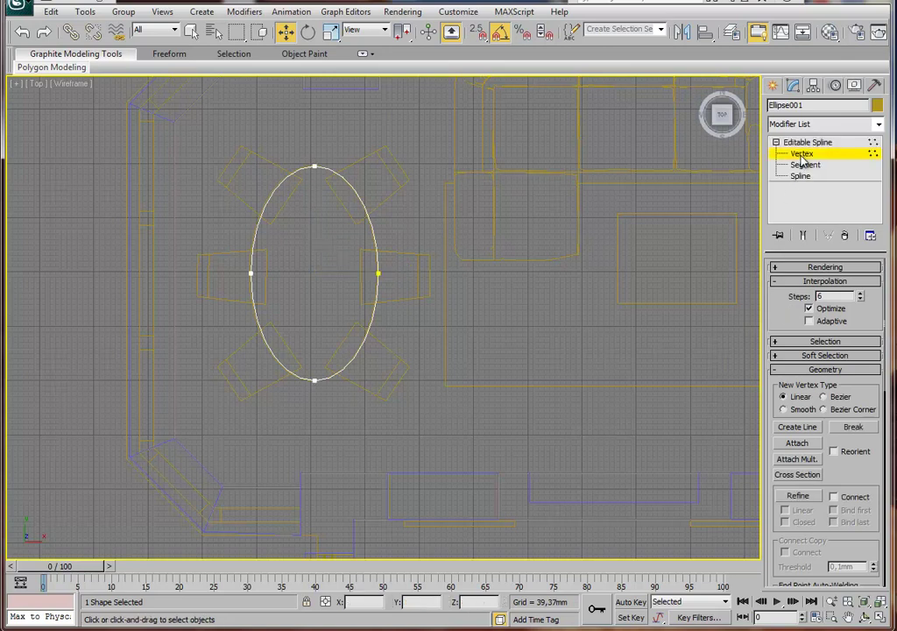
drag(303, 131, 335, 196)
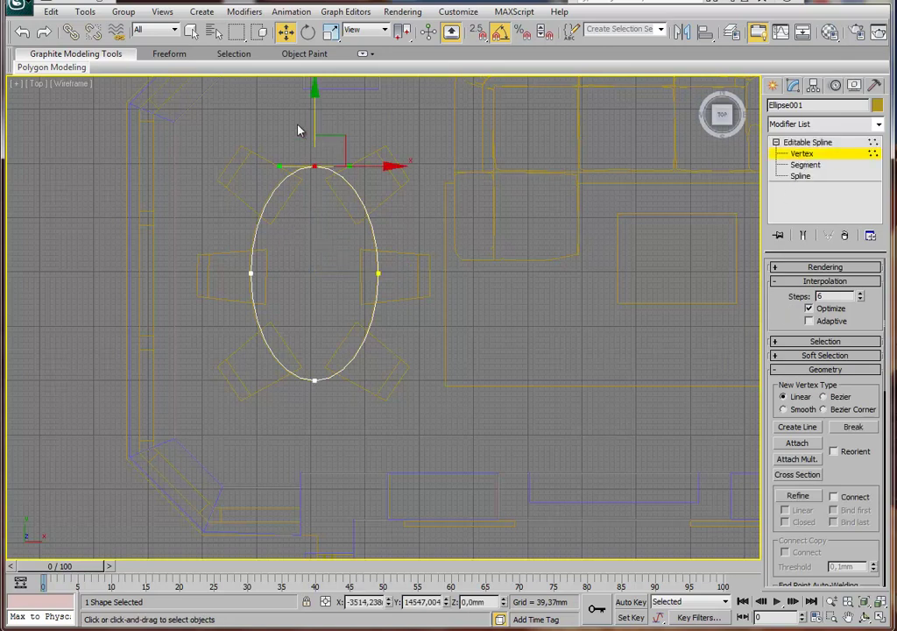
drag(315, 98, 317, 125)
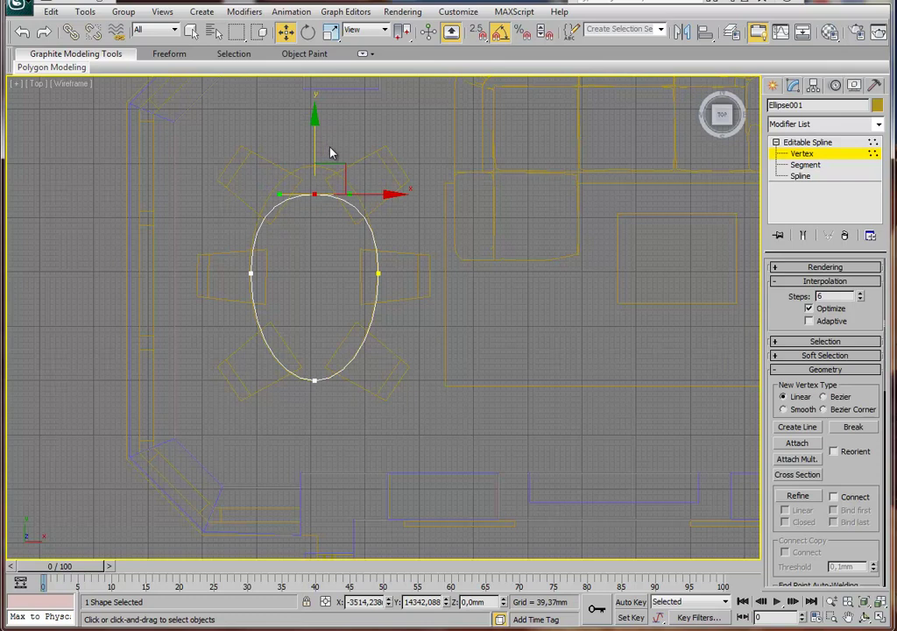
click(797, 143)
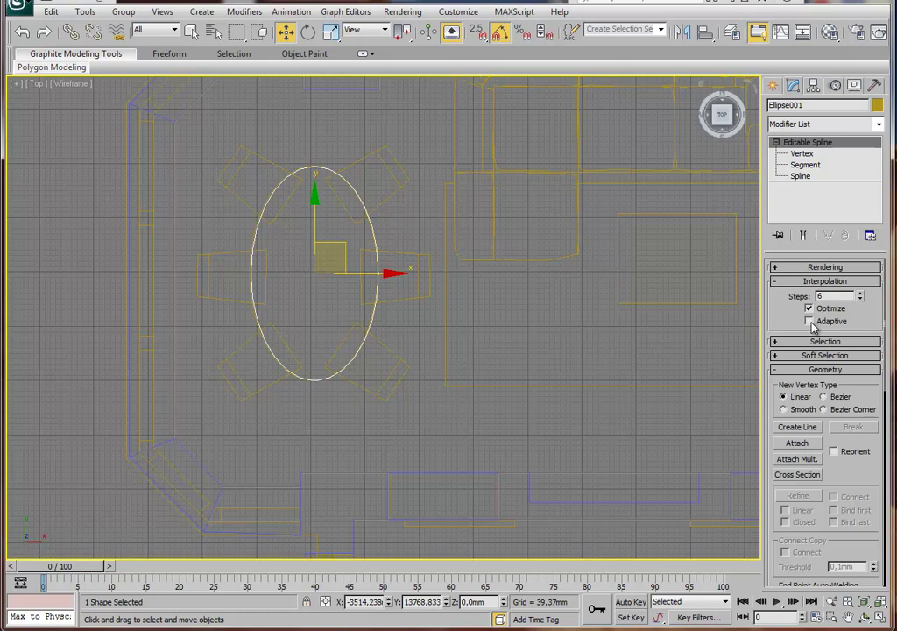
Switch the spline's interpolation to Adaptive and recentre the table in the top view.
click(810, 321)
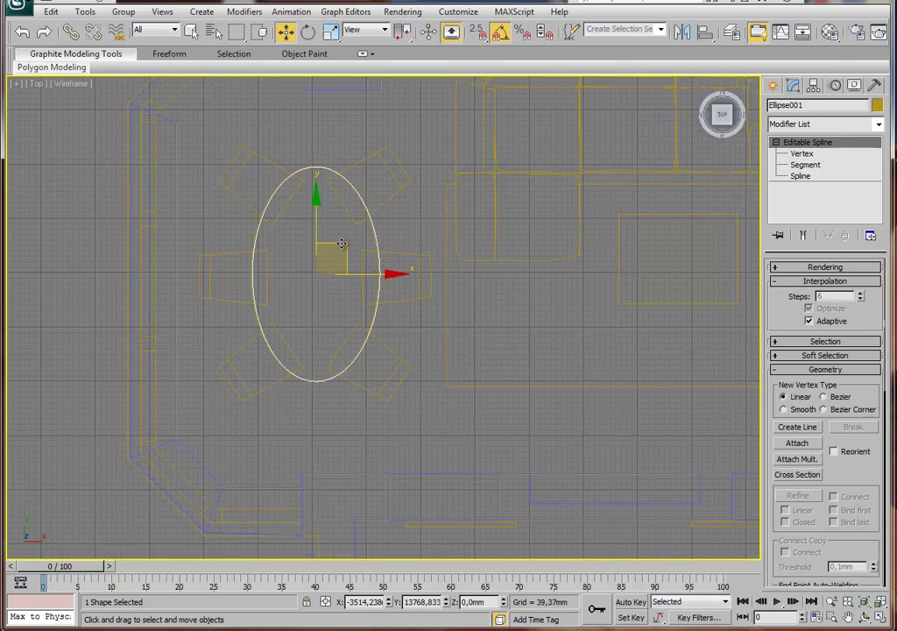
scroll(368, 224, up, 3)
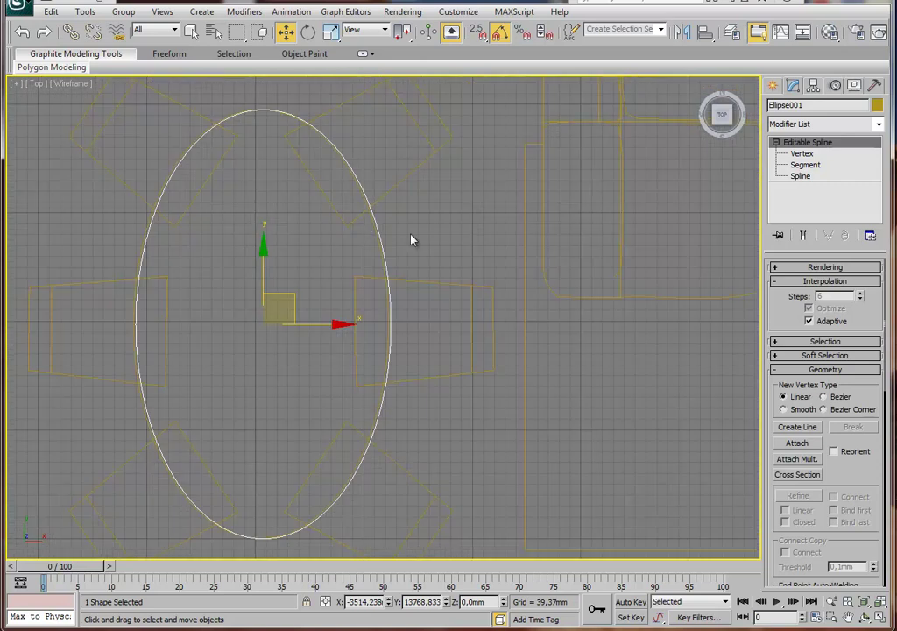
middle_drag(546, 200, 423, 213)
scroll(427, 223, down, 3)
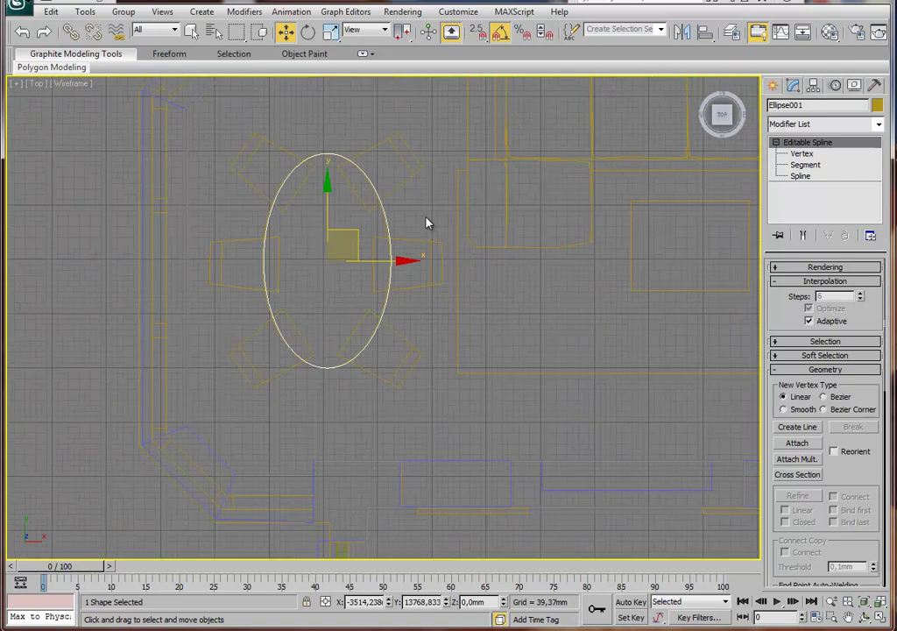
click(880, 126)
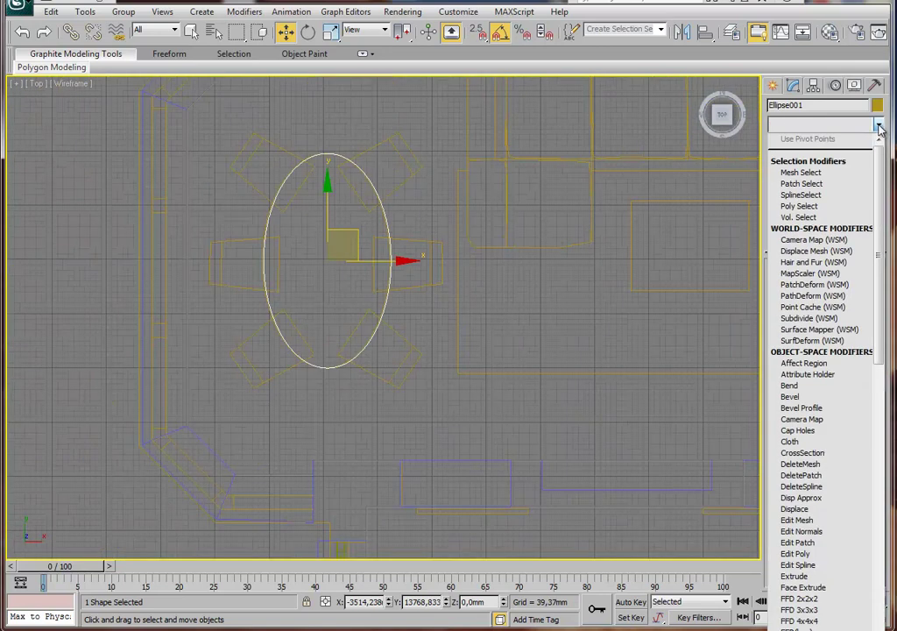
Add an Extrude modifier to the ellipse with an amount of 50mm.
click(798, 576)
double_click(857, 285)
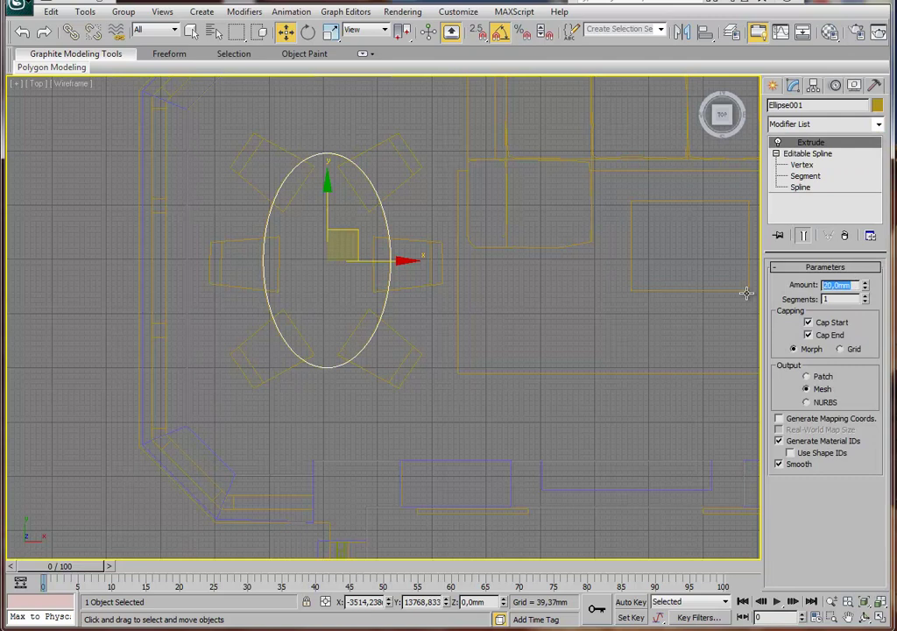
text(50)
mouse_move(364, 234)
middle_down()
mouse_move(341, 245)
mouse_move(353, 262)
middle_up()
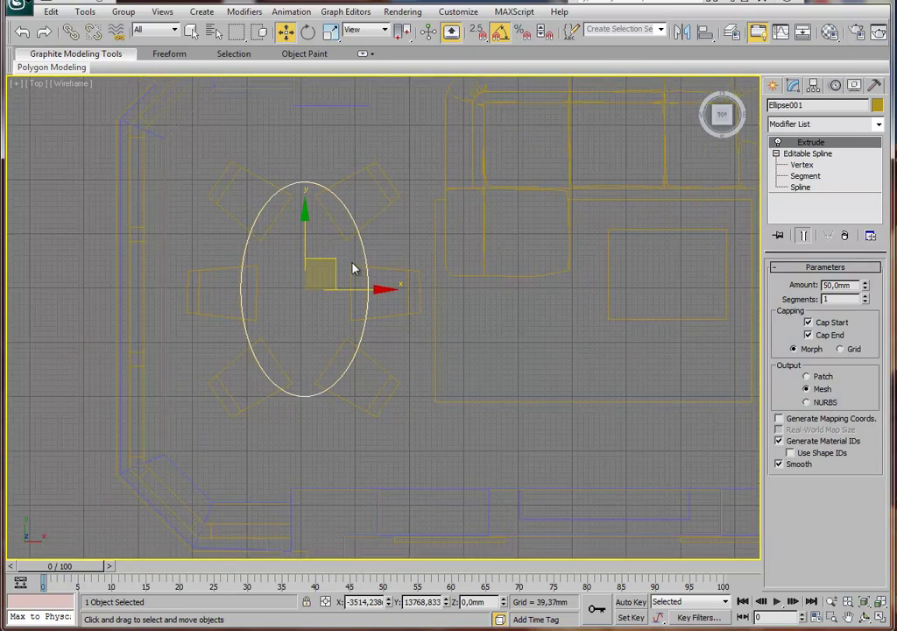
Hide all unselected objects and inspect the tabletop in a maximized Perspective view.
right_click(363, 257)
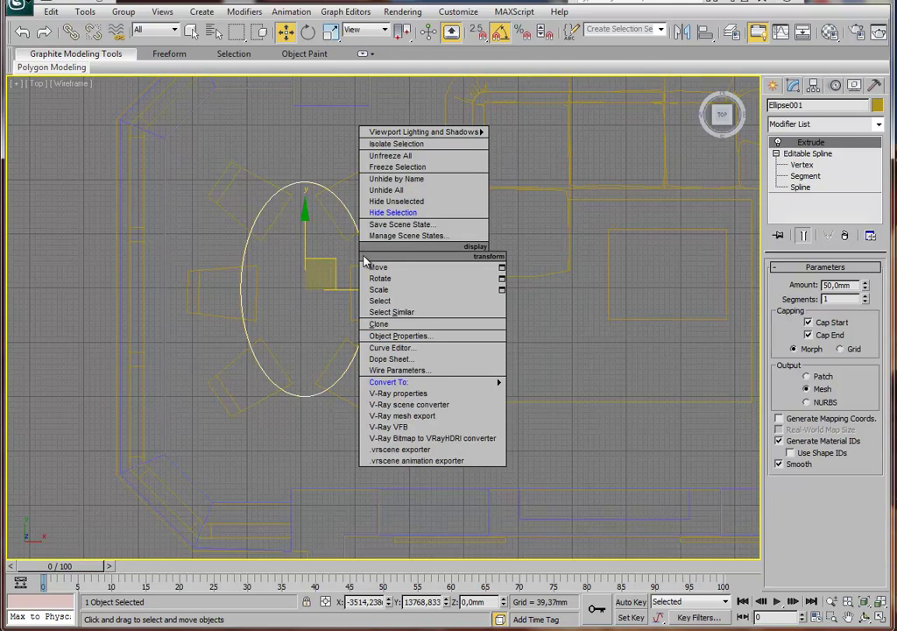
click(386, 202)
middle_drag(407, 226, 395, 221)
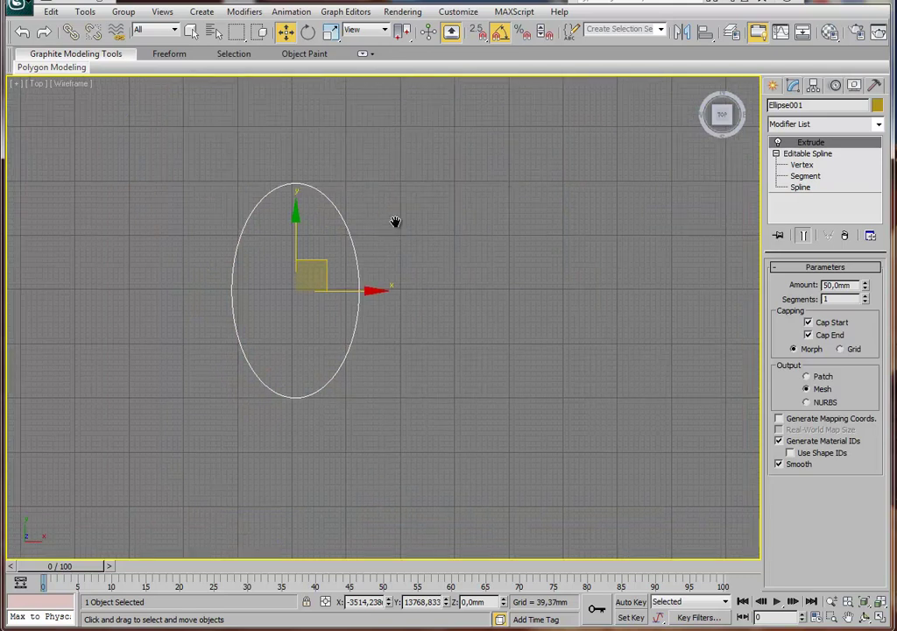
key(alt+w)
middle_click(560, 432)
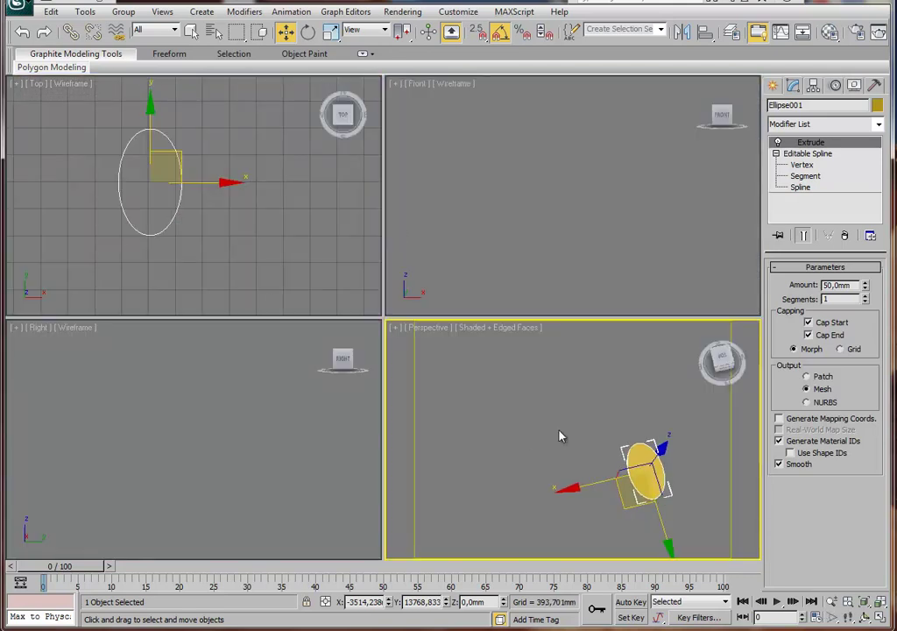
key(alt+w)
key(z)
mouse_move(455, 374)
alt+middle_down()
mouse_move(491, 262)
mouse_move(447, 279)
mouse_move(445, 308)
mouse_move(392, 305)
alt+middle_up()
scroll(444, 308, up, 5)
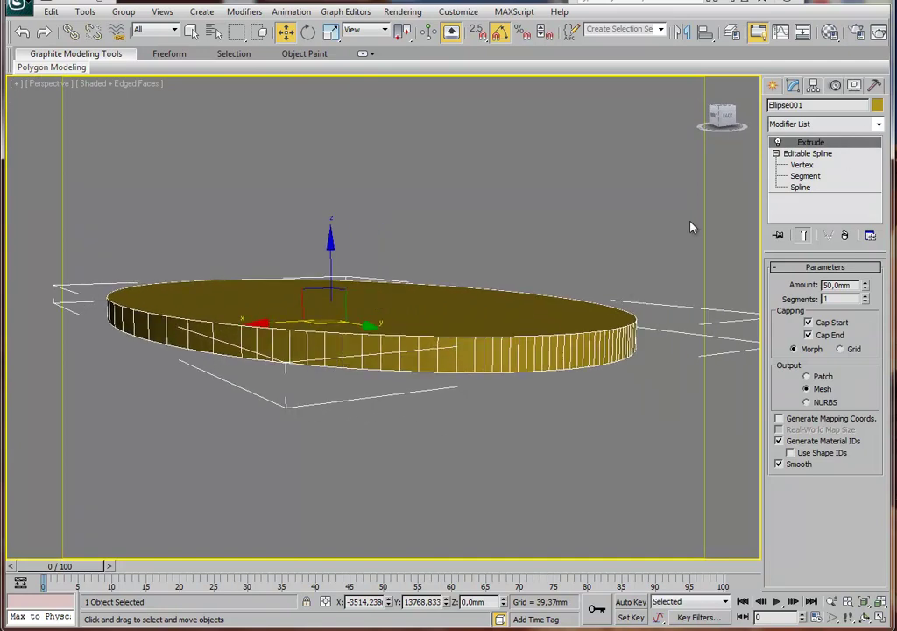
Convert the tabletop to an Editable Poly and select all its edges.
right_click(449, 347)
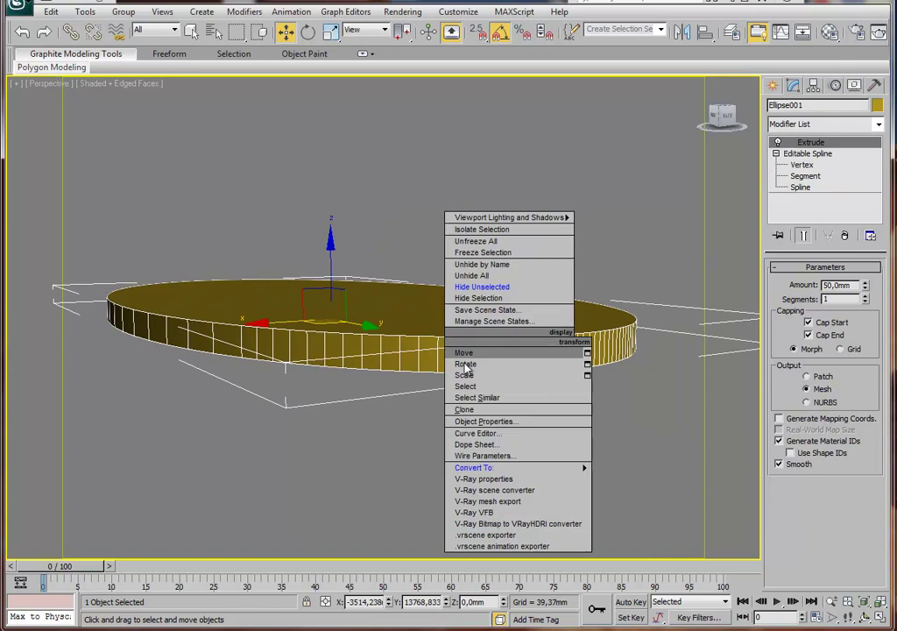
click(635, 479)
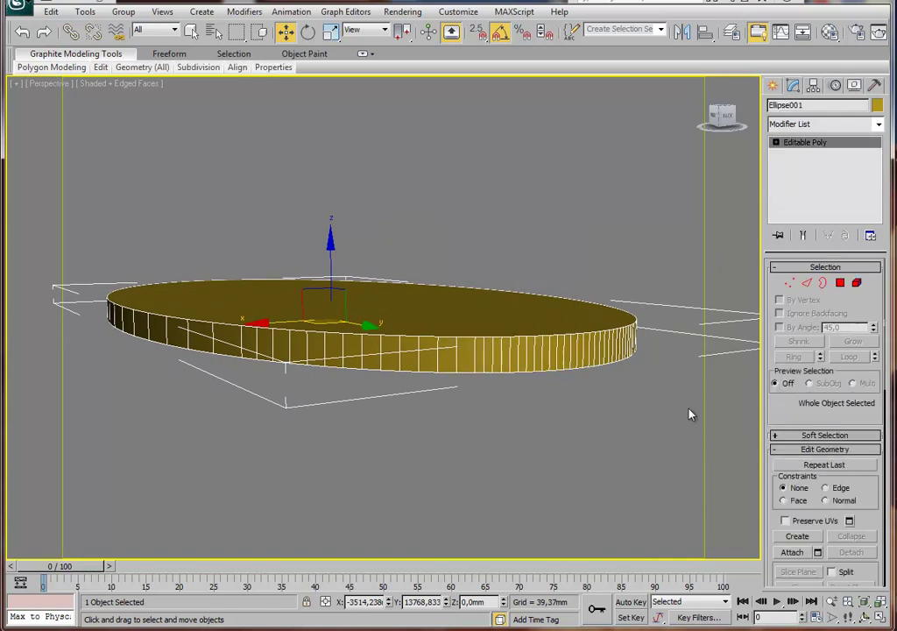
click(806, 284)
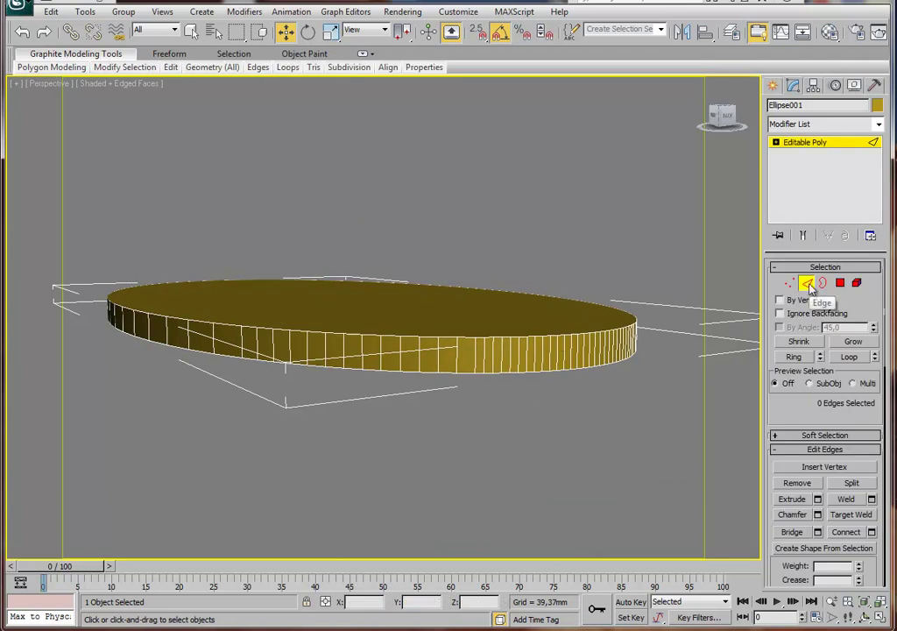
key(ctrl+a)
In a maximized Front view, deselect the vertical side edges, keeping the top and bottom rims.
mouse_move(512, 316)
alt+middle_down()
mouse_move(455, 325)
mouse_move(485, 325)
mouse_move(467, 334)
mouse_move(481, 331)
alt+middle_up()
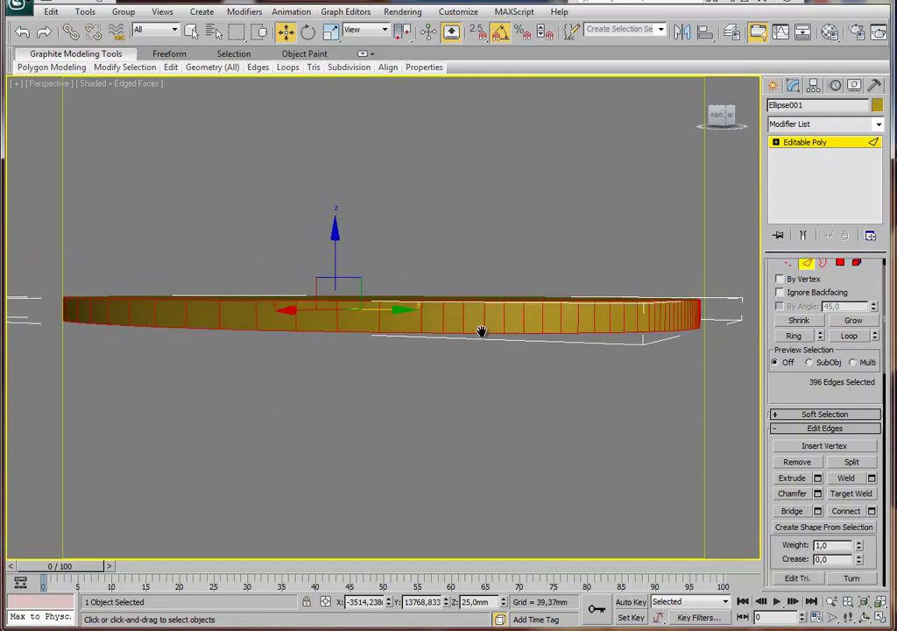
key(alt+w)
middle_click(458, 195)
key(alt+w)
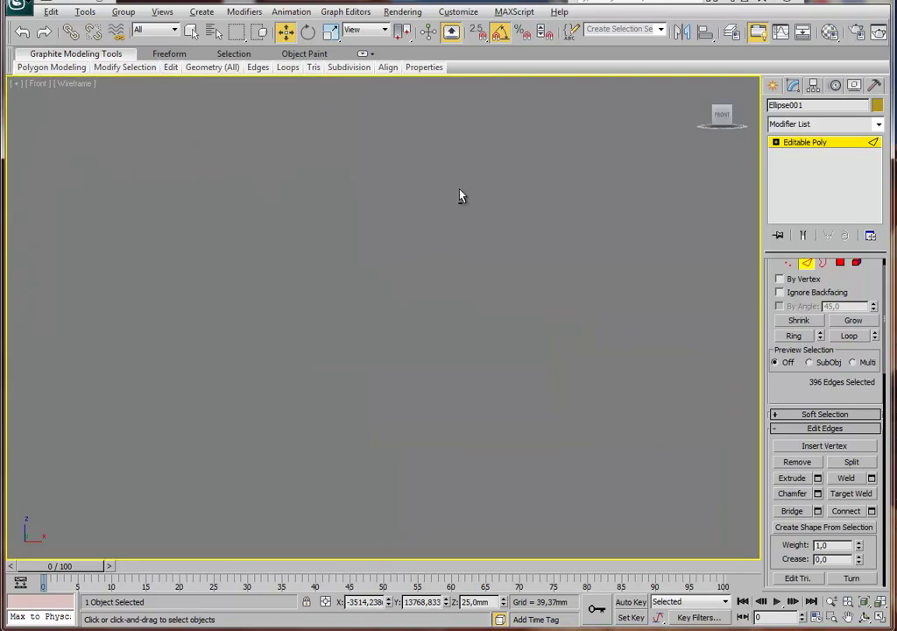
key(z)
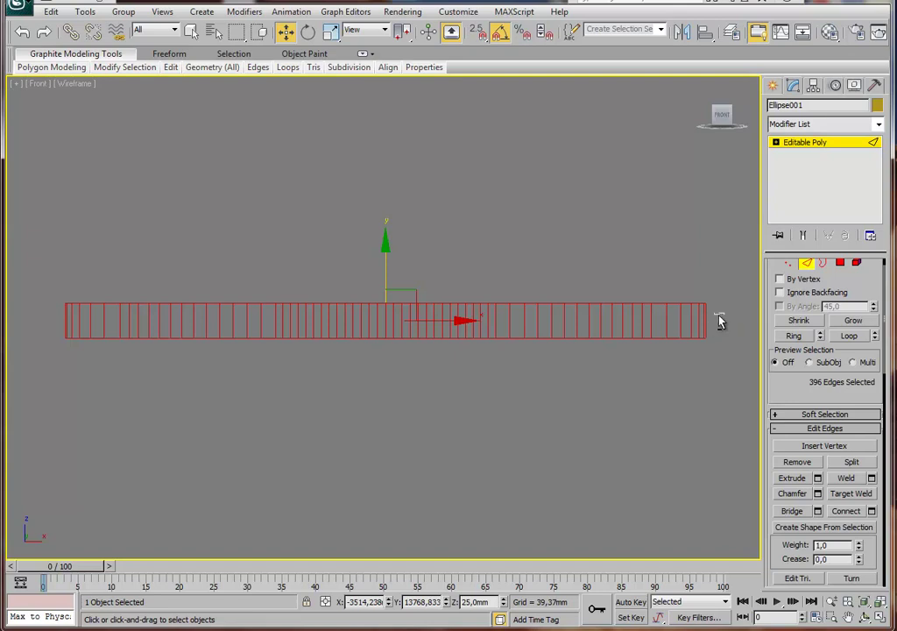
drag(726, 300, 24, 334)
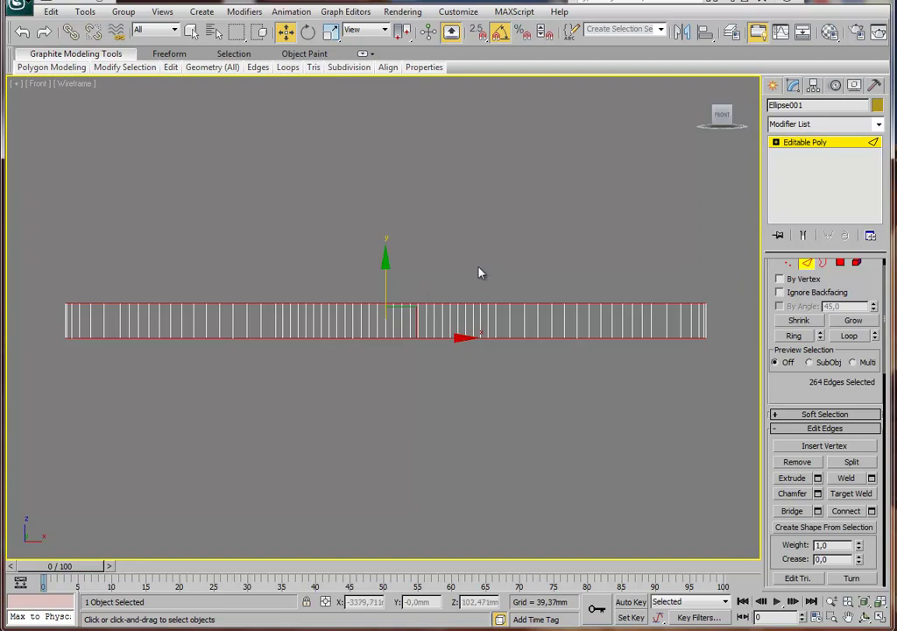
middle_drag(595, 328, 582, 331)
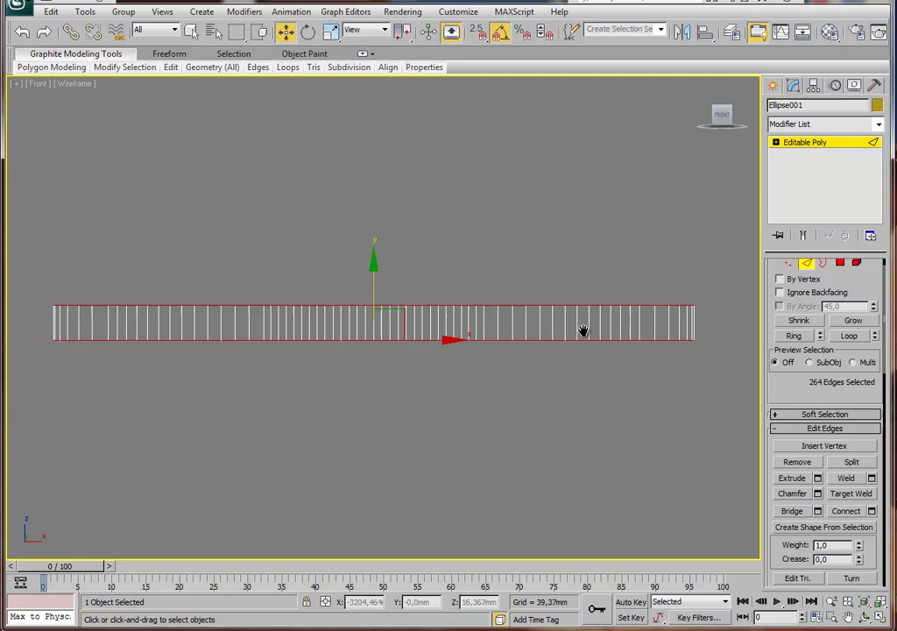
scroll(583, 330, up, 2)
scroll(639, 389, down, 1)
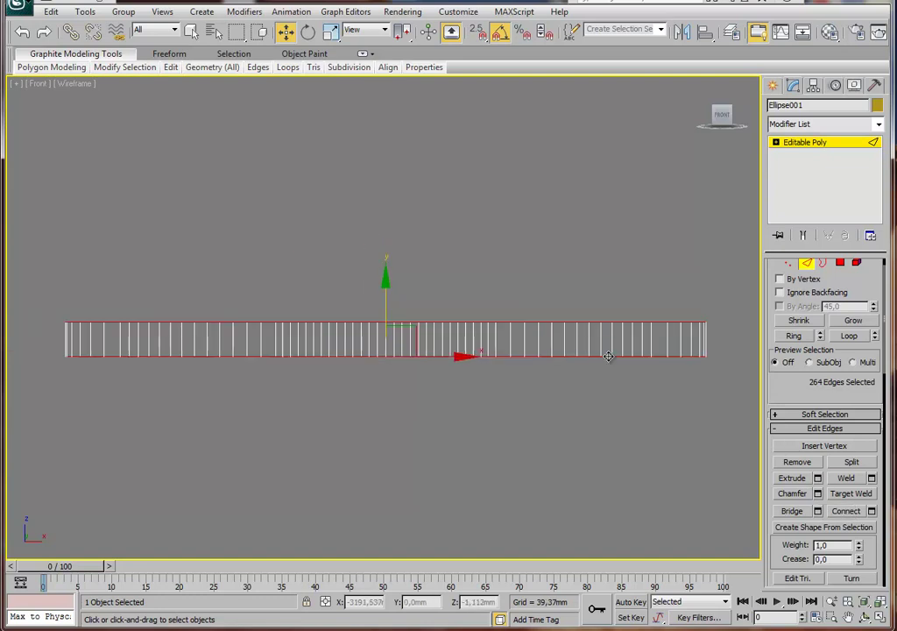
scroll(601, 355, down, 1)
scroll(613, 359, down, 1)
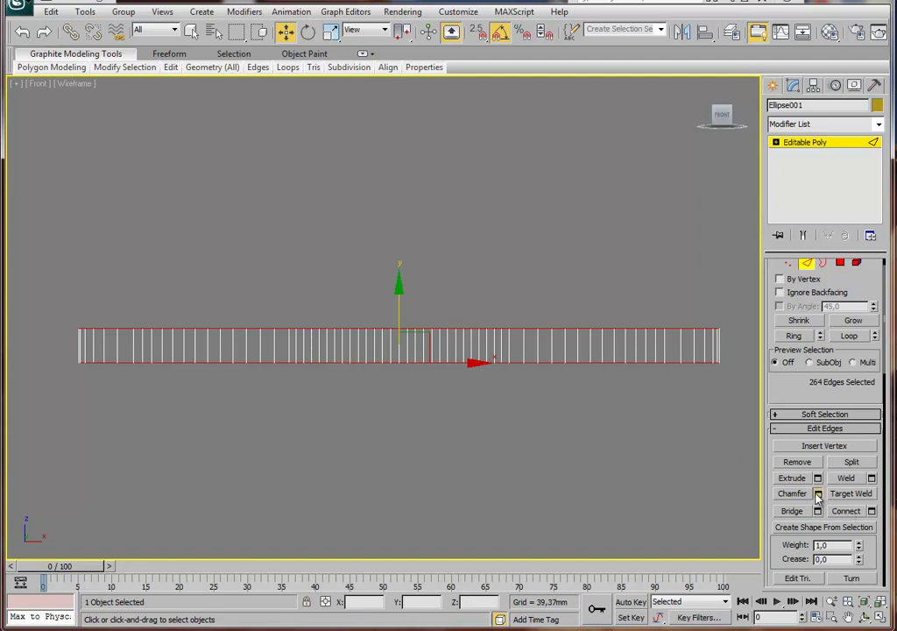
Start a chamfer on the rim edges and try out widths in a close-up.
click(818, 493)
scroll(622, 400, up, 2)
scroll(530, 374, up, 4)
scroll(531, 374, up, 3)
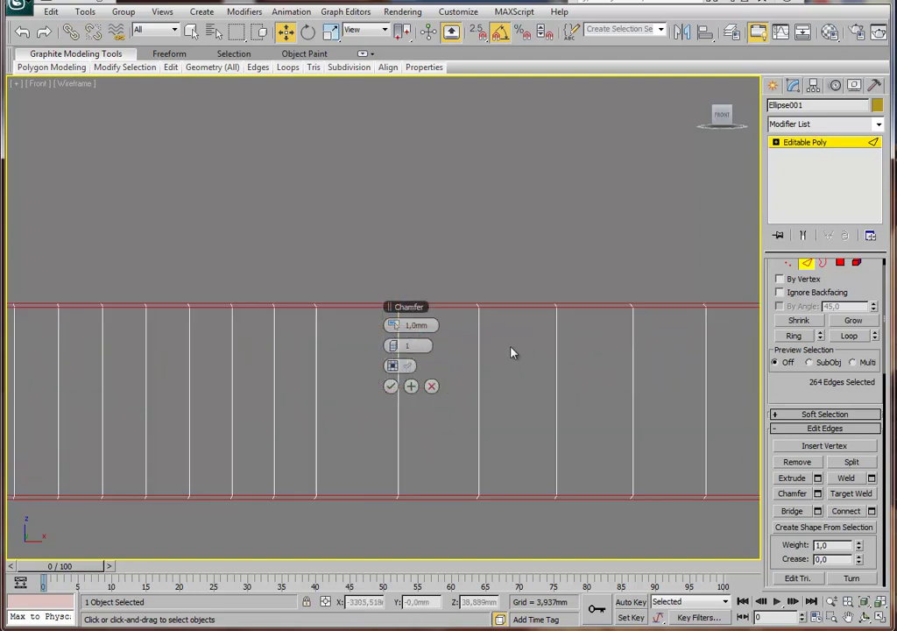
drag(392, 325, 408, 340)
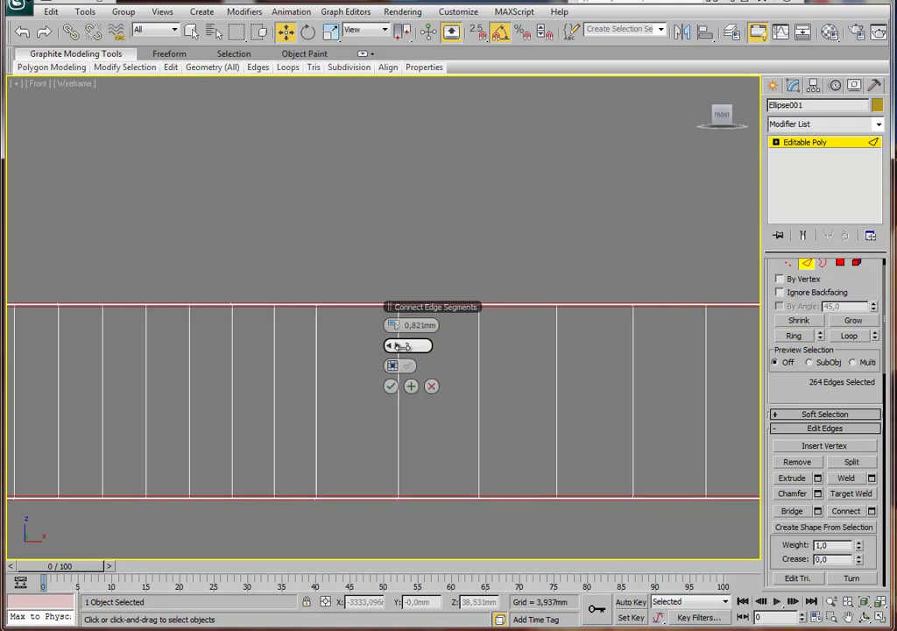
scroll(517, 355, up, 5)
scroll(508, 347, up, 3)
scroll(497, 351, down, 3)
scroll(497, 350, down, 1)
middle_drag(485, 352, 483, 359)
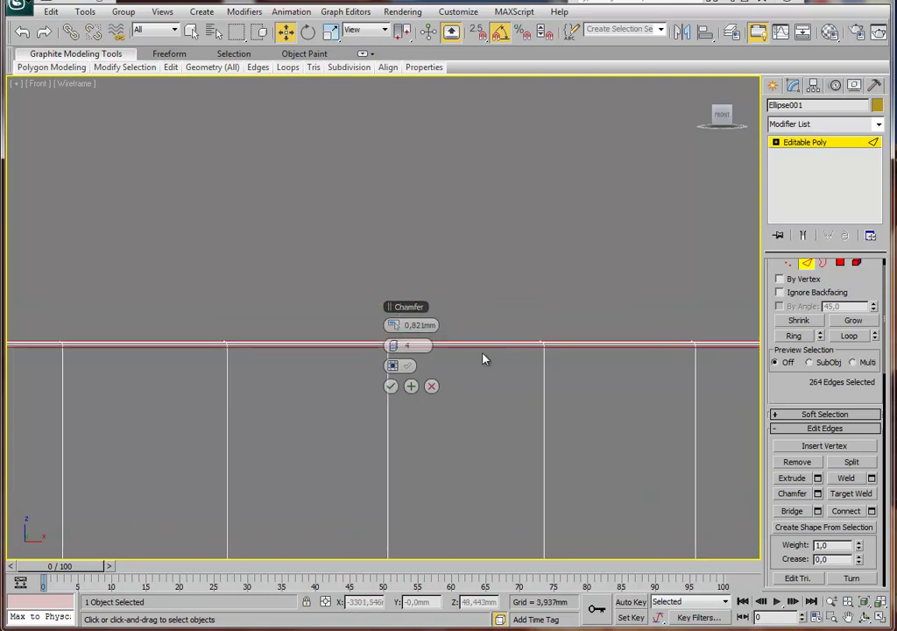
In the maximized Perspective view, chamfer the rims to 1,564mm with 6 segments and confirm.
key(alt+w)
right_click(619, 422)
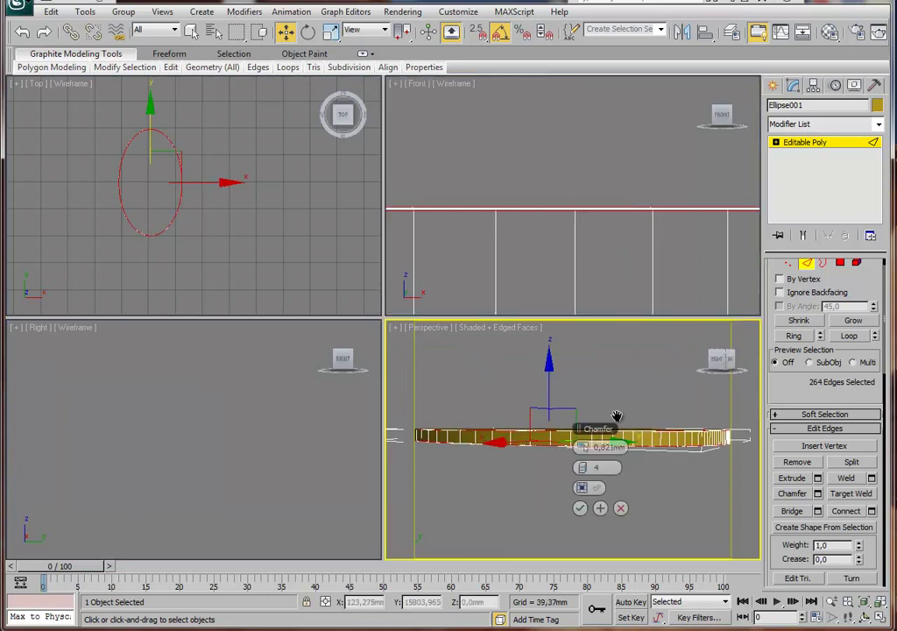
key(alt+w)
alt+middle_drag(478, 369, 457, 391)
middle_drag(443, 426, 410, 399)
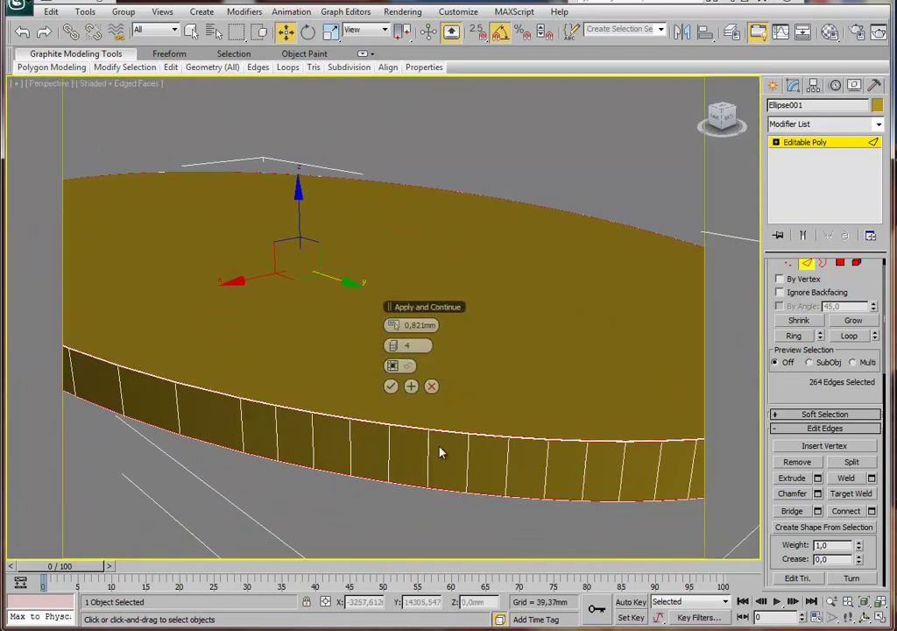
scroll(438, 445, up, 5)
mouse_move(438, 445)
middle_down()
mouse_move(442, 405)
mouse_move(467, 375)
middle_up()
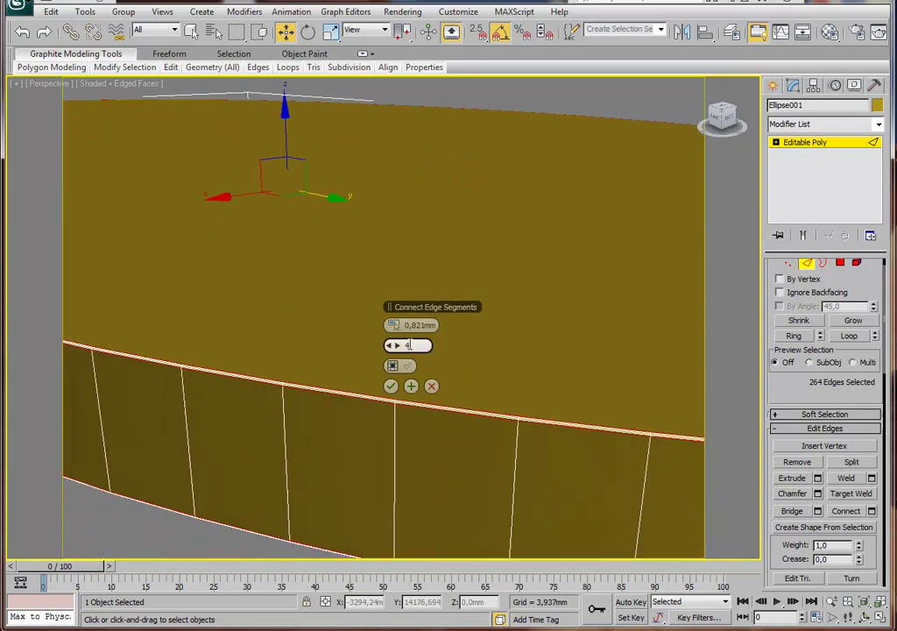
drag(397, 326, 396, 326)
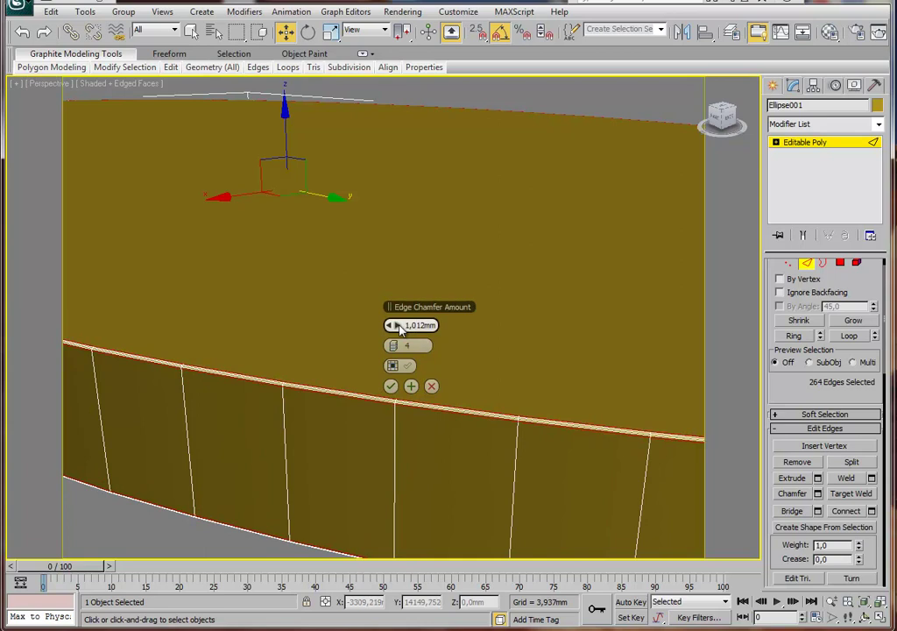
drag(399, 328, 399, 344)
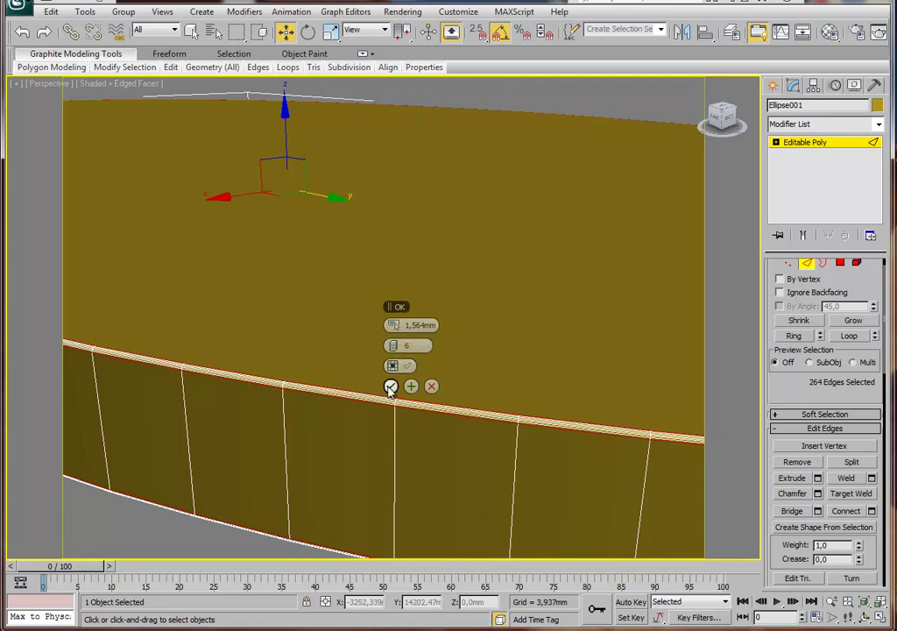
click(390, 387)
Leave edge mode and frame the whole chamfered tabletop in the view.
alt+middle_drag(445, 335, 554, 260)
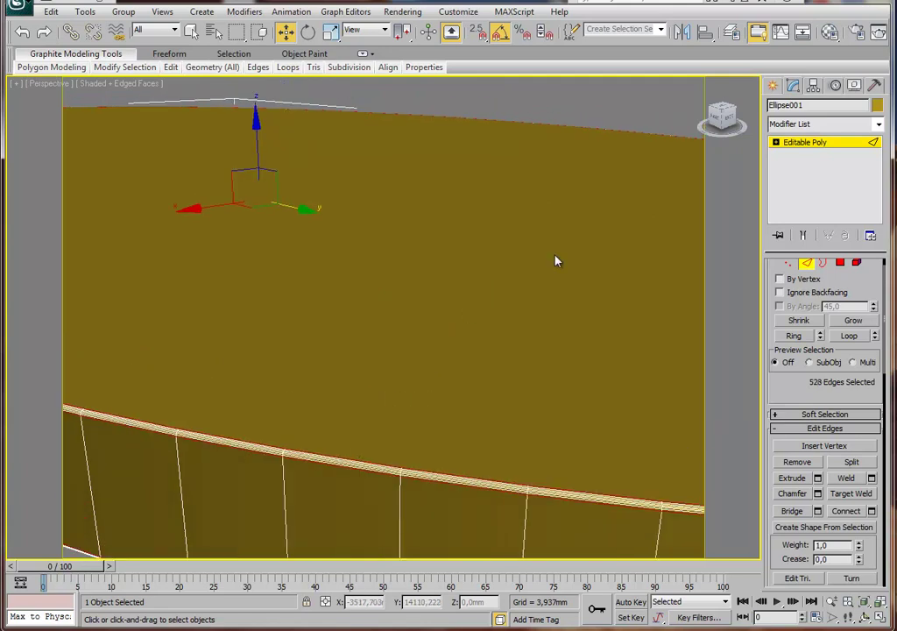
click(810, 143)
key(z)
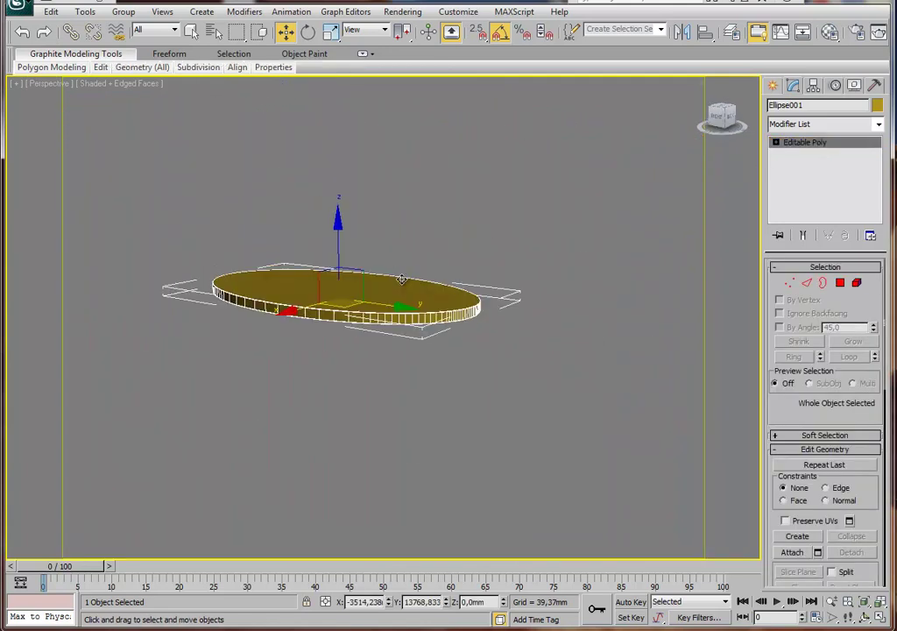
click(799, 107)
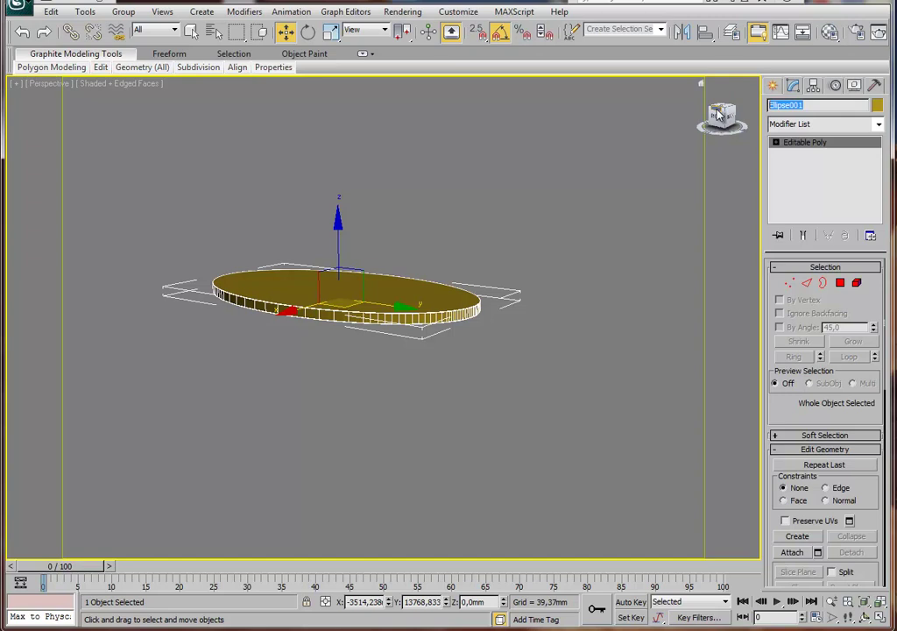
Rename Ellipse001 to 'table' and deselect it.
text(table)
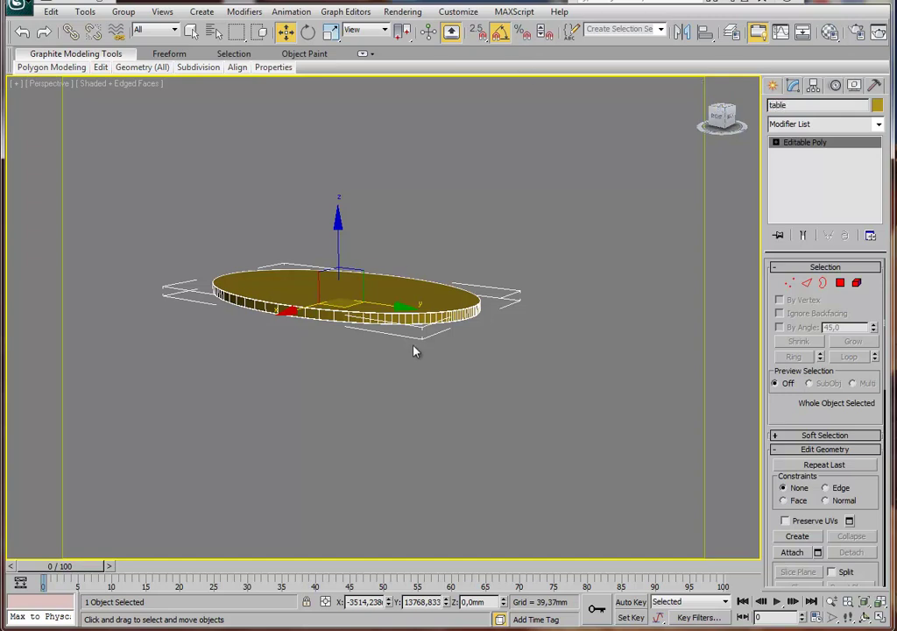
middle_drag(370, 320, 364, 320)
click(381, 342)
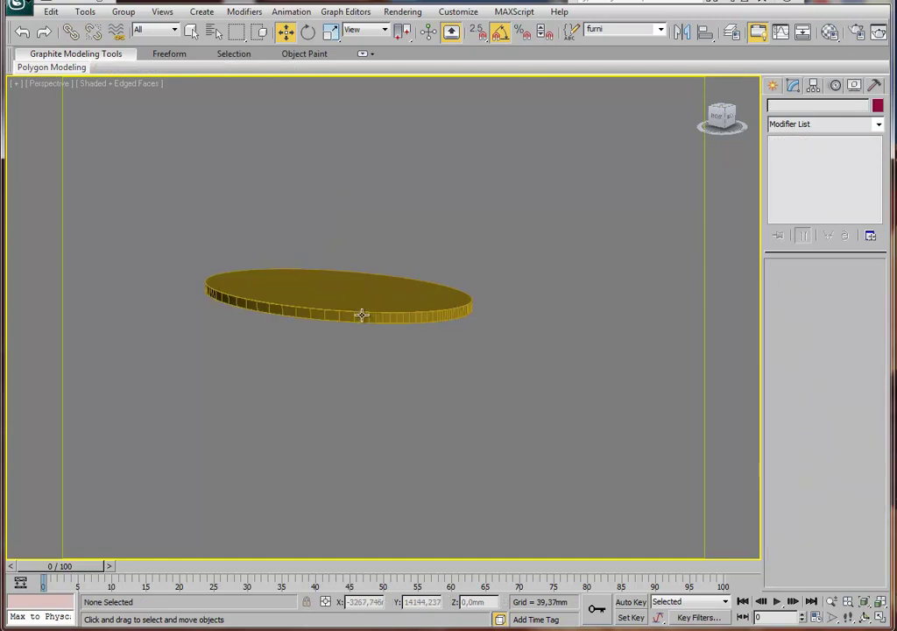
Maximize the Front viewport and bring up the Splines shape options.
key(alt+w)
click(559, 178)
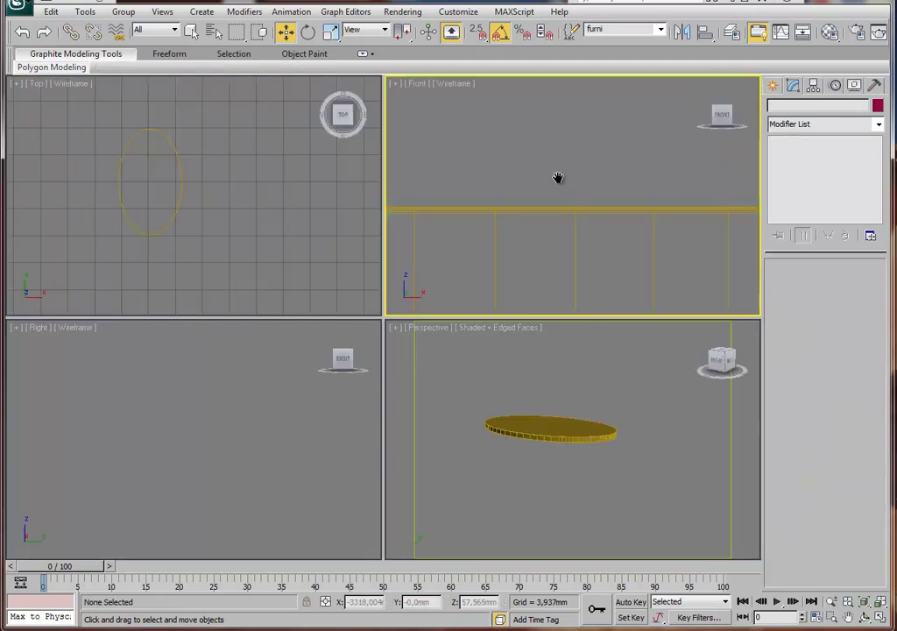
key(alt+w)
scroll(490, 247, down, 5)
scroll(491, 250, up, 2)
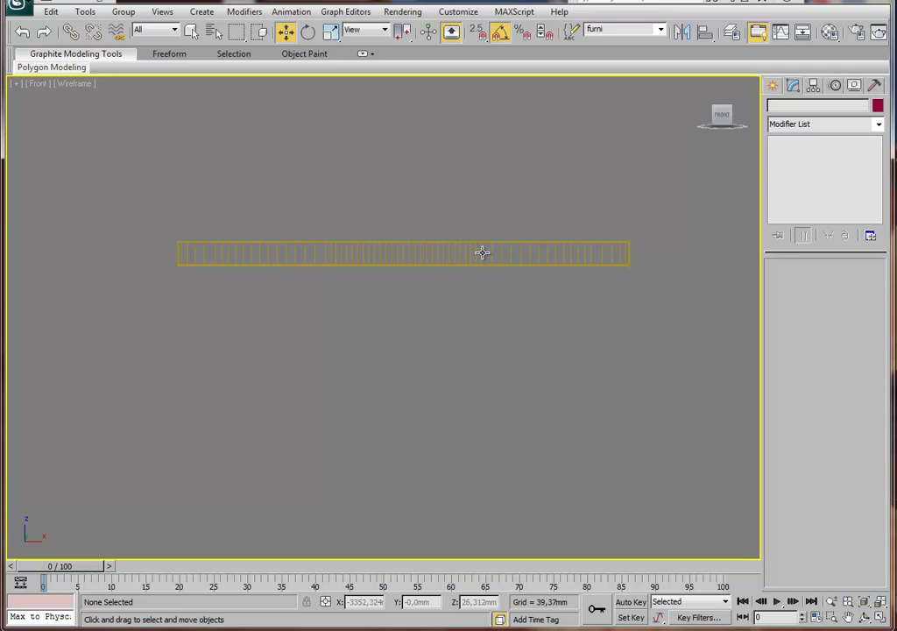
click(774, 91)
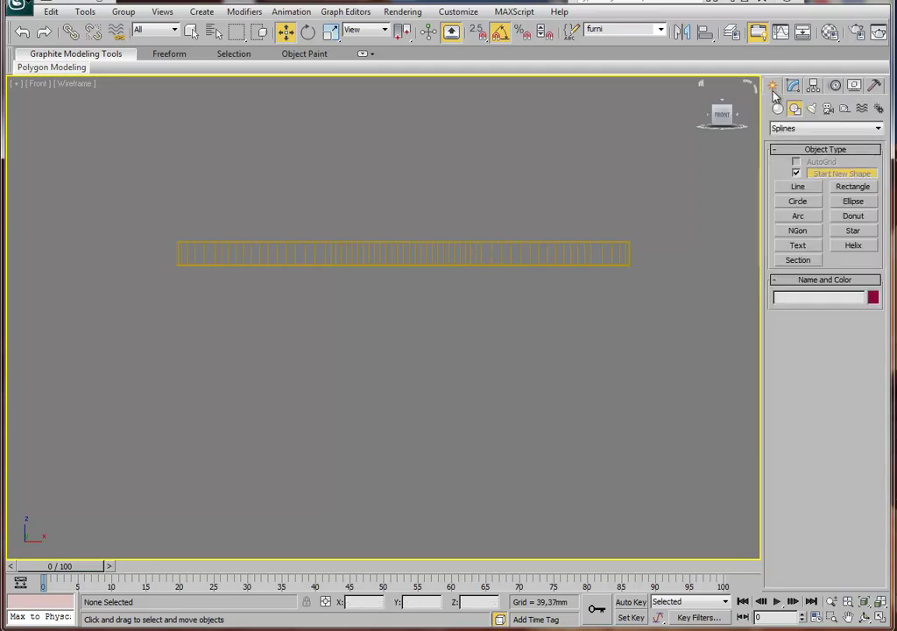
Start a Line under the table's middle, curving the profile's outer edge down to its lower right corner.
click(798, 187)
mouse_move(475, 273)
middle_down()
mouse_move(409, 246)
mouse_move(402, 208)
middle_up()
click(398, 207)
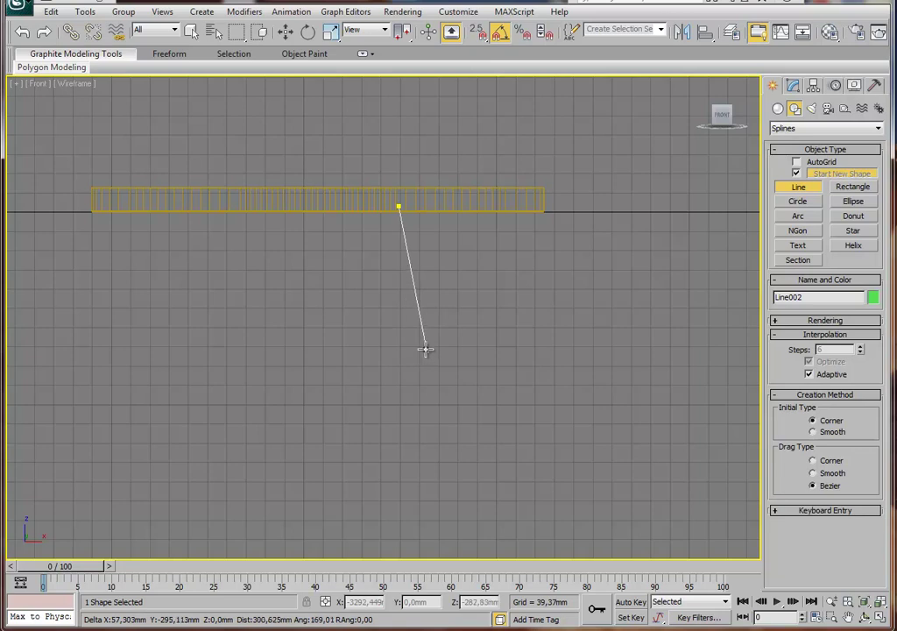
mouse_move(414, 331)
mouse_down()
mouse_move(462, 387)
mouse_move(518, 424)
mouse_up()
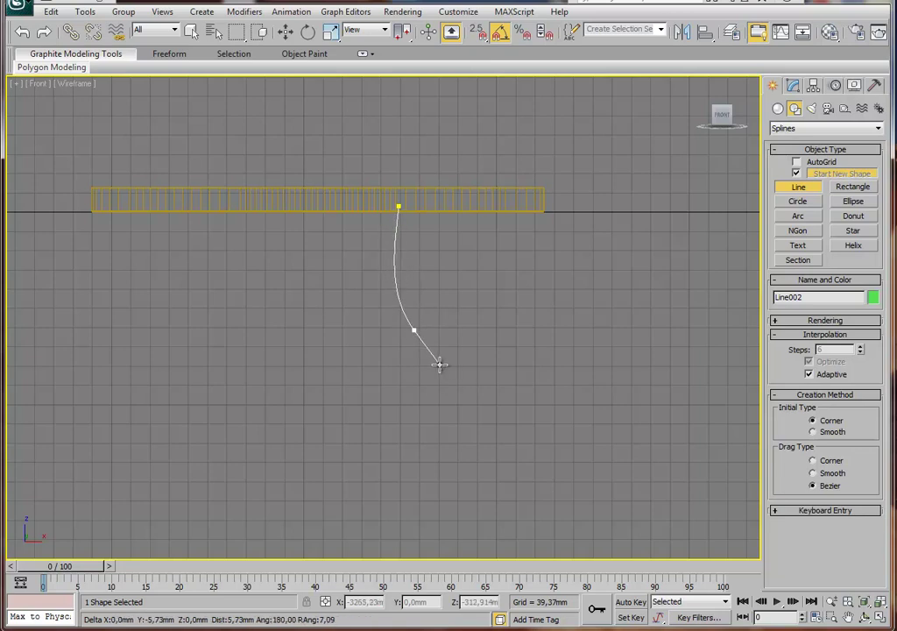
drag(518, 423, 532, 447)
click(533, 446)
Add the bottom and curved inner edge, then close the spline at its start point.
click(464, 444)
click(388, 354)
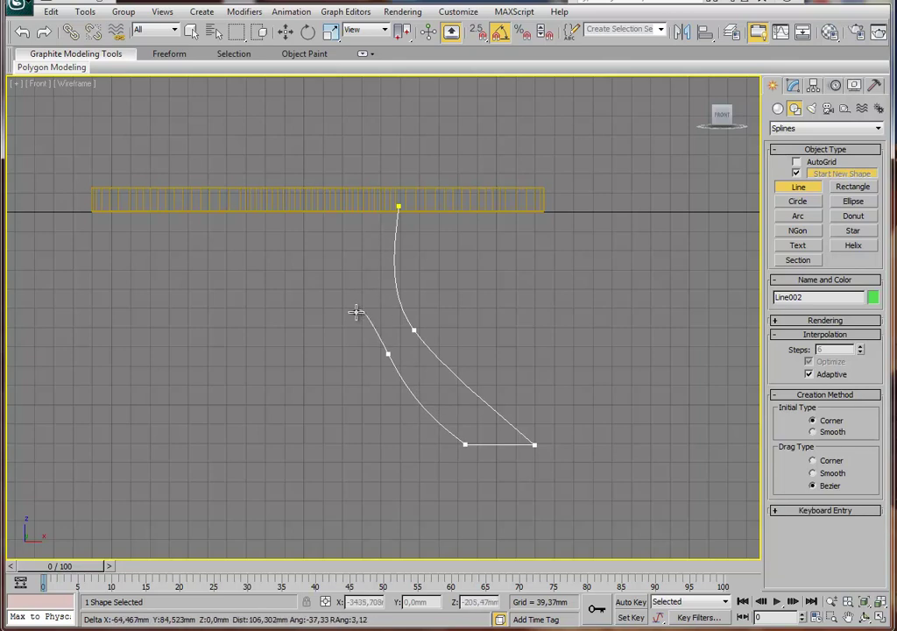
drag(374, 330, 402, 359)
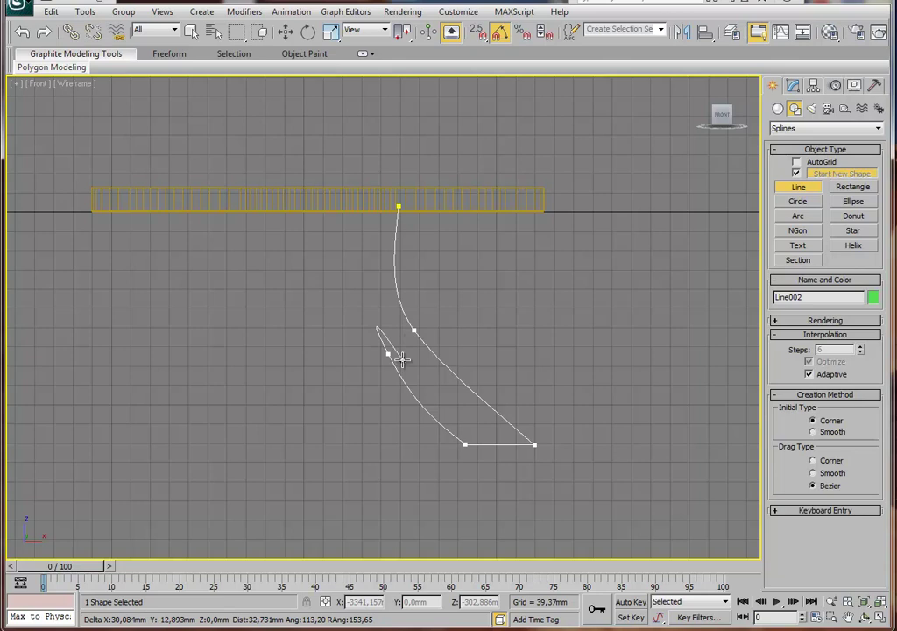
click(387, 317)
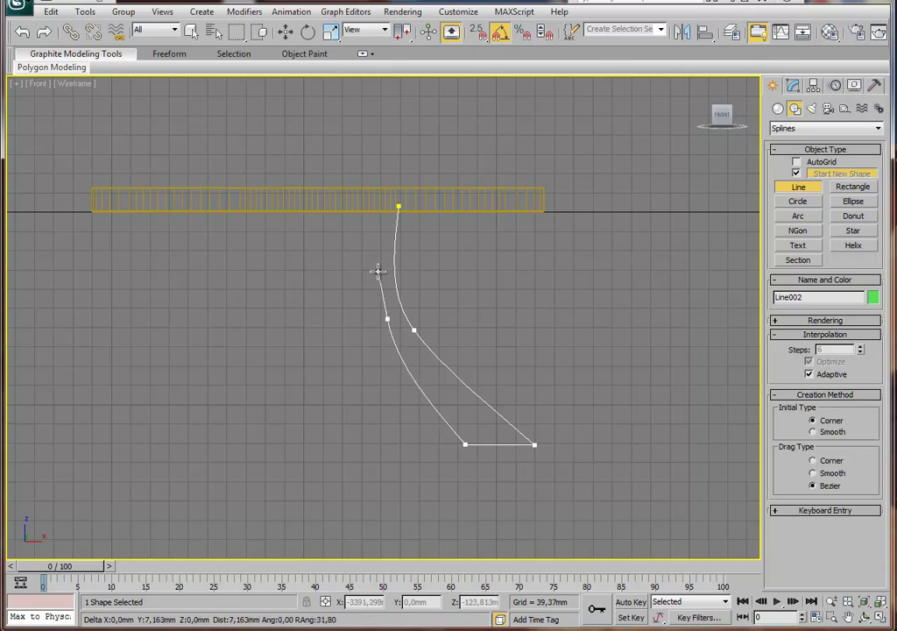
click(386, 204)
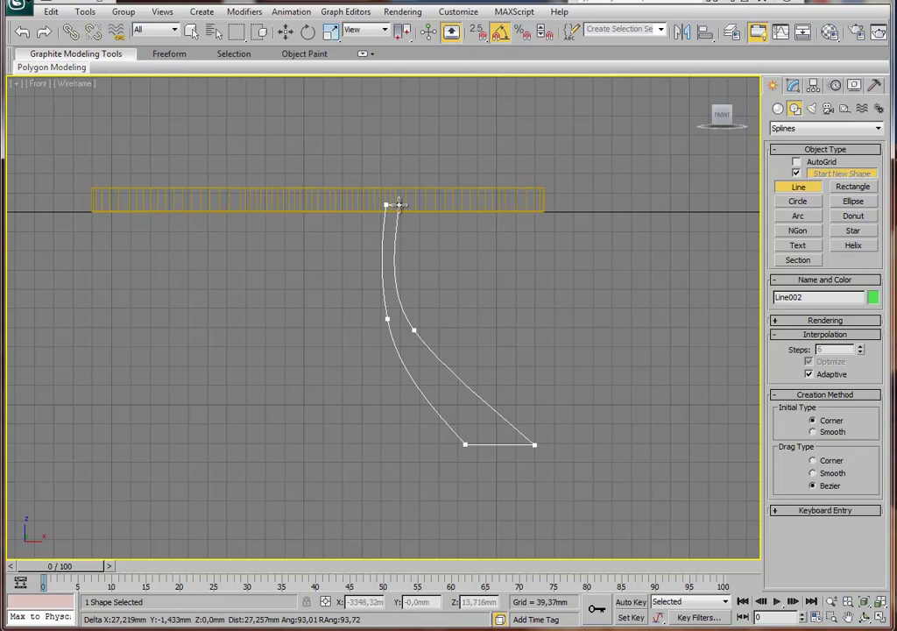
click(398, 204)
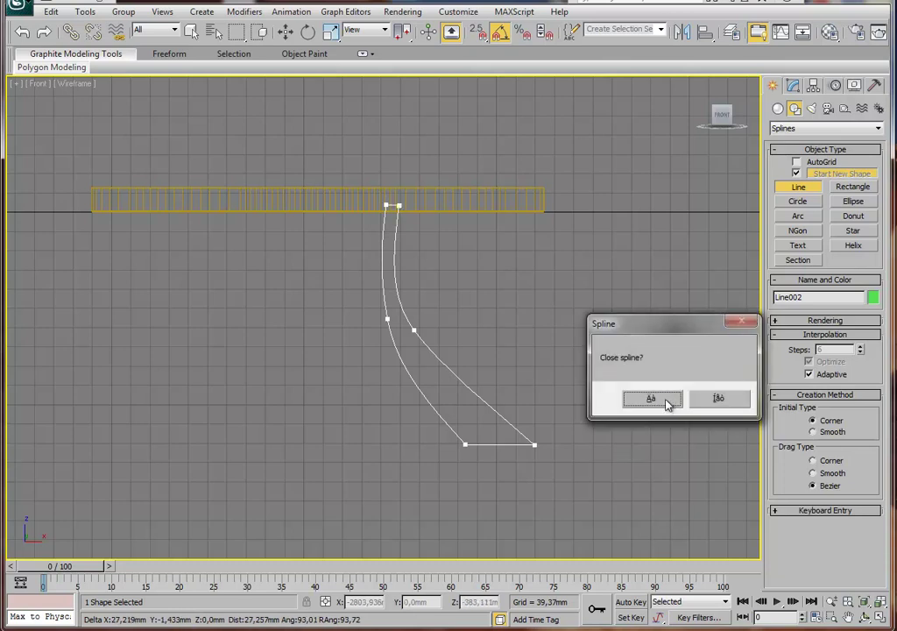
click(666, 403)
middle_drag(571, 360, 467, 304)
mouse_move(371, 278)
middle_down()
mouse_move(495, 286)
mouse_move(485, 267)
middle_up()
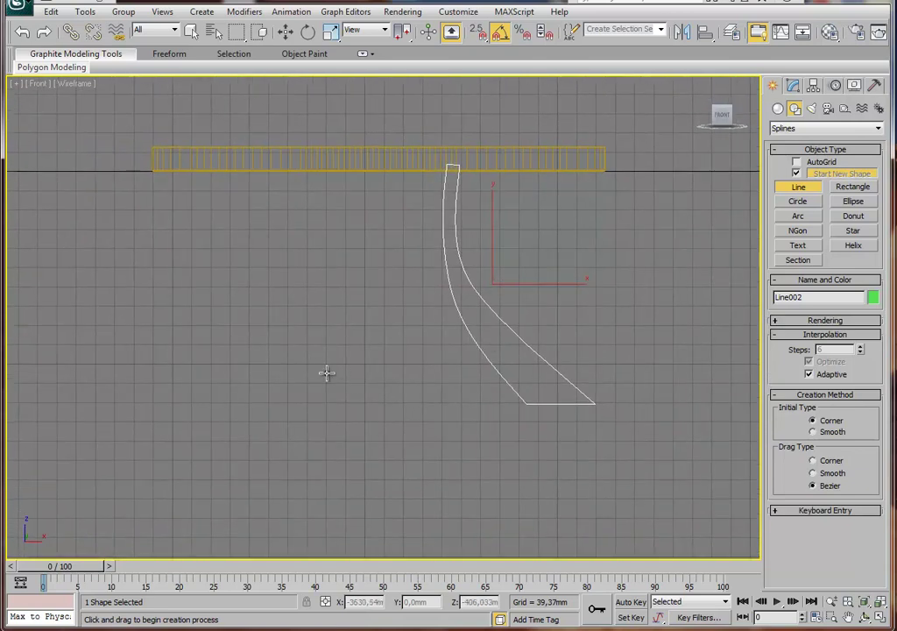
click(404, 405)
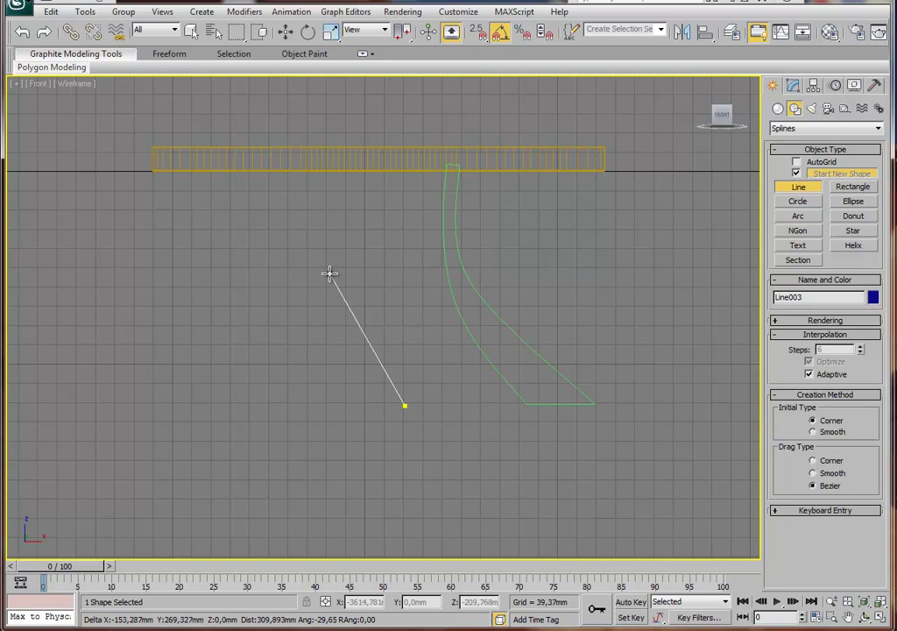
drag(326, 267, 322, 200)
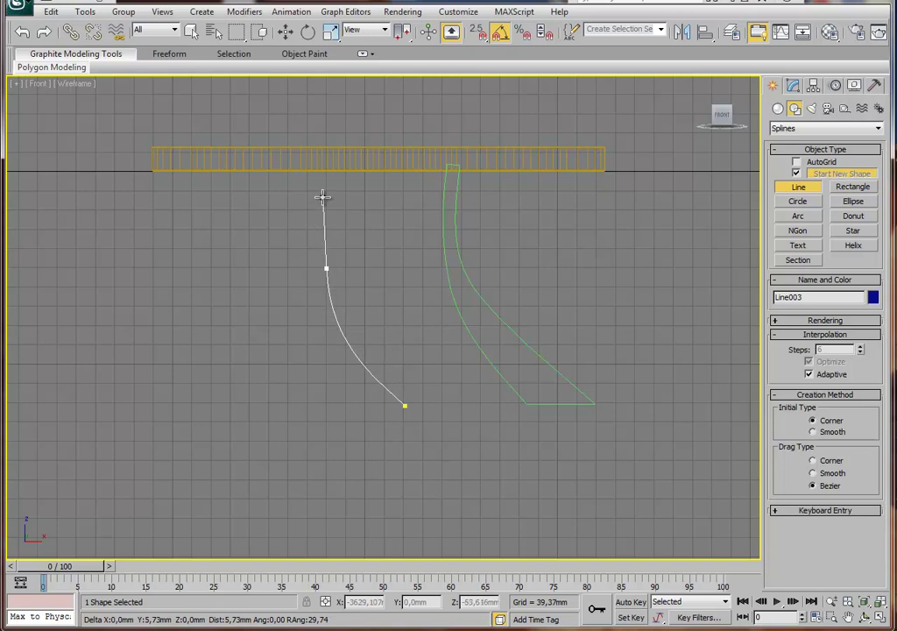
drag(321, 200, 325, 211)
click(325, 211)
right_click(323, 201)
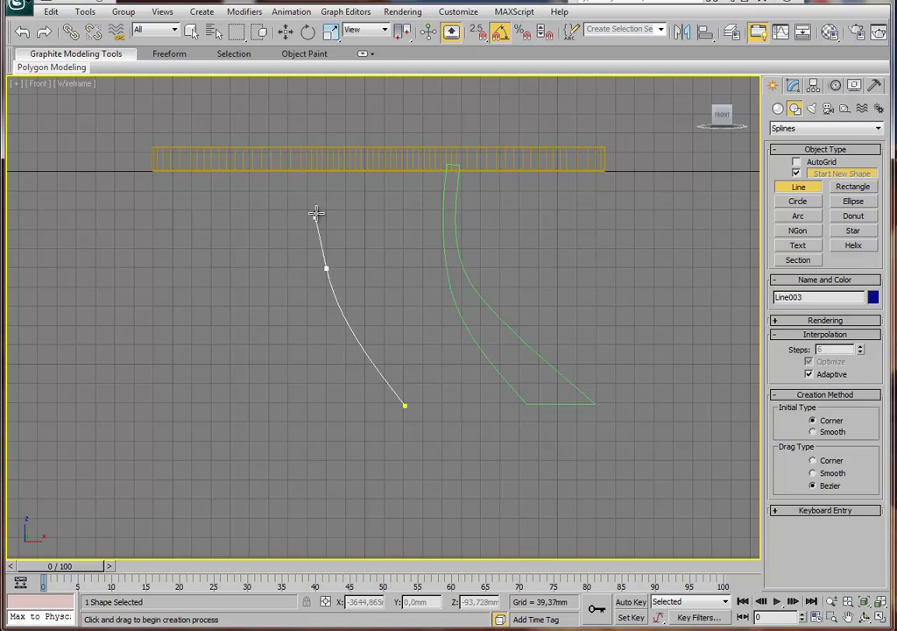
right_click(333, 233)
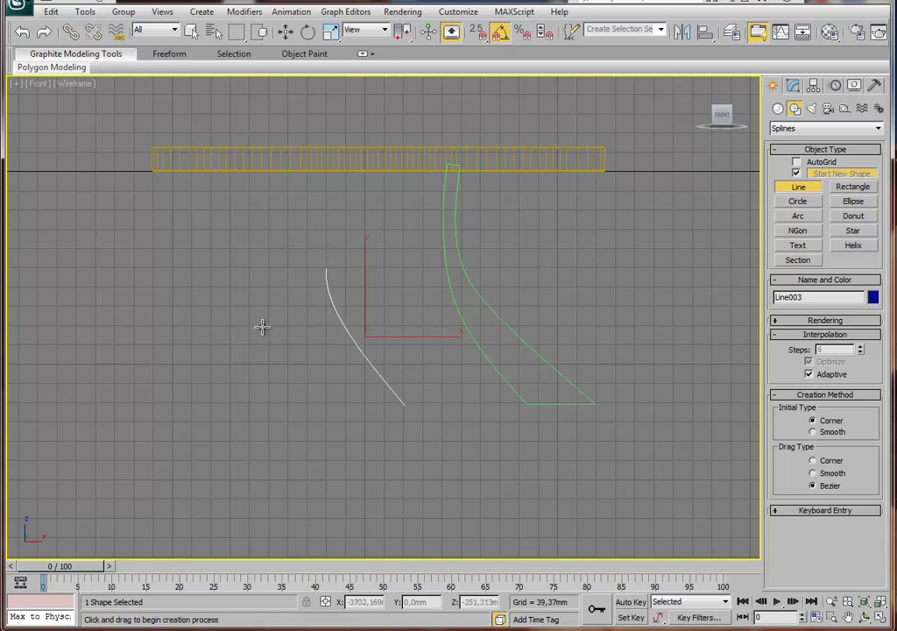
click(296, 404)
click(246, 265)
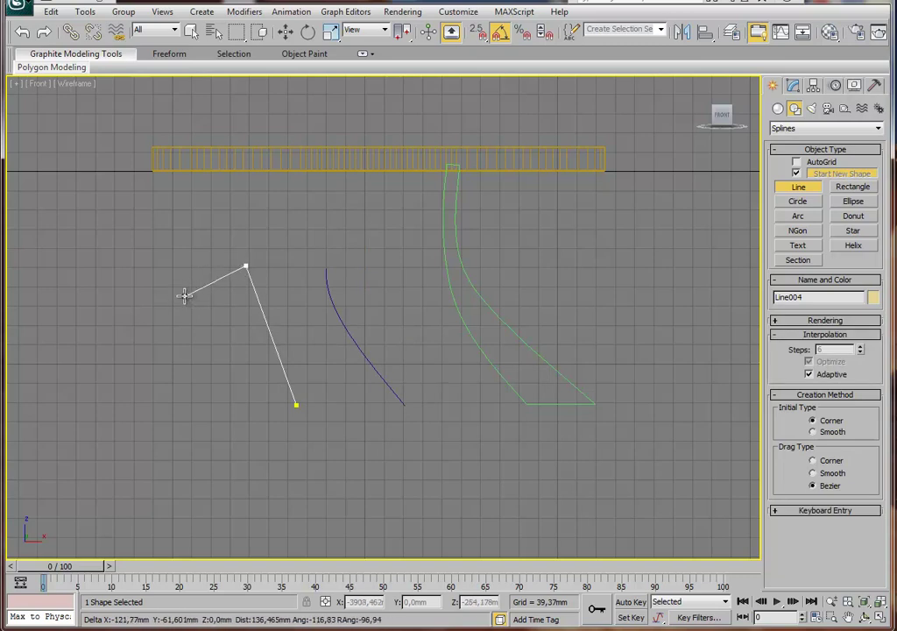
click(182, 298)
click(242, 397)
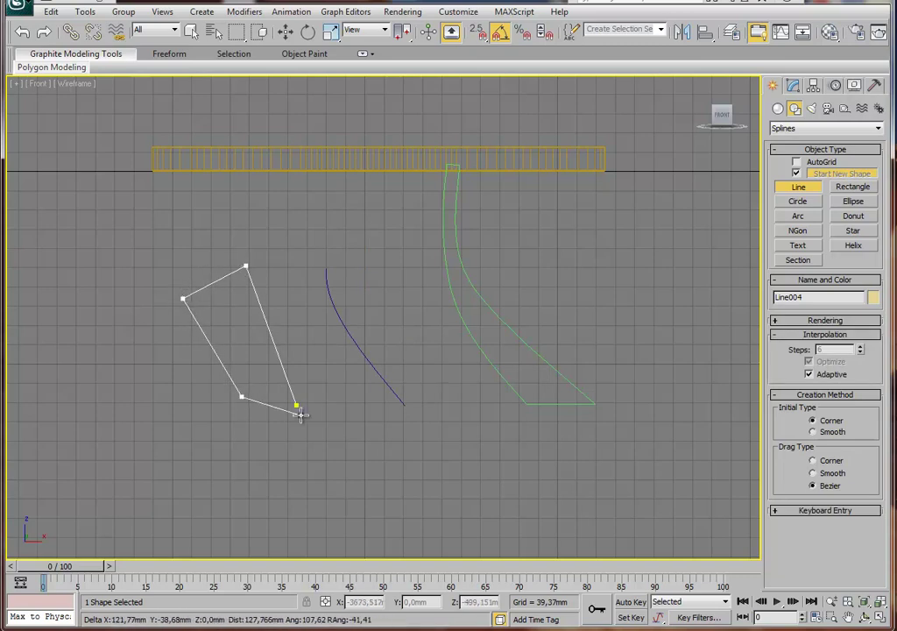
click(297, 404)
click(631, 399)
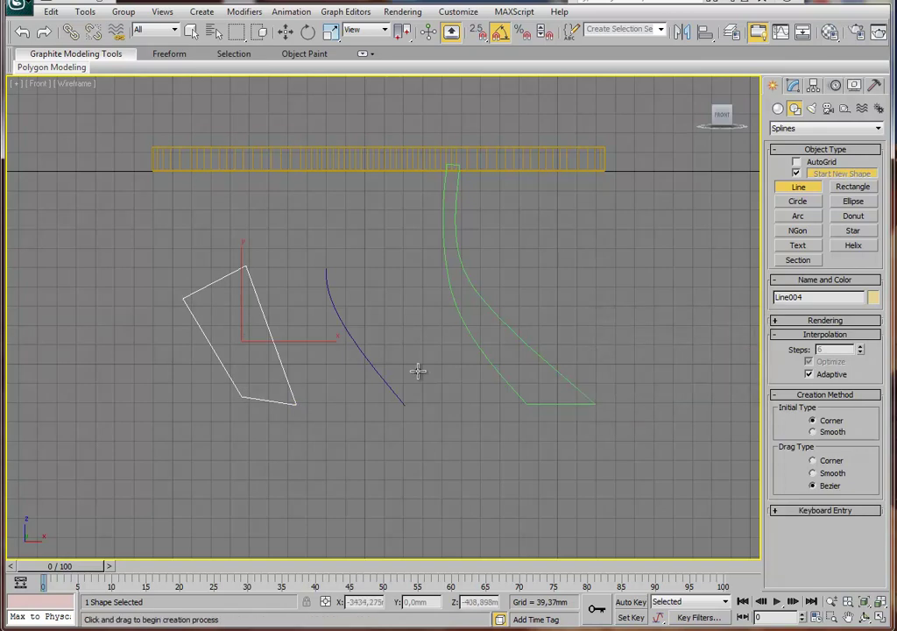
click(444, 387)
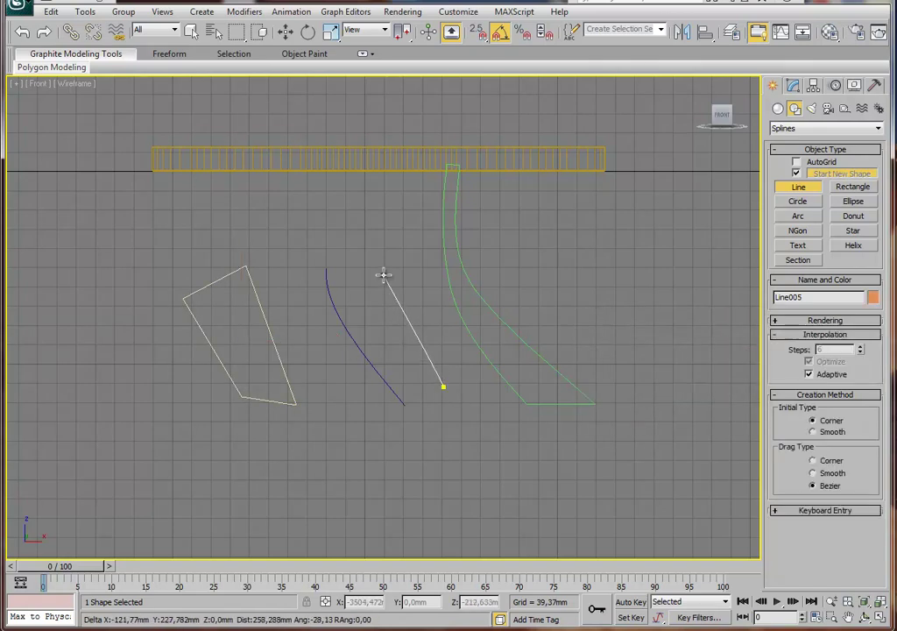
drag(384, 275, 324, 240)
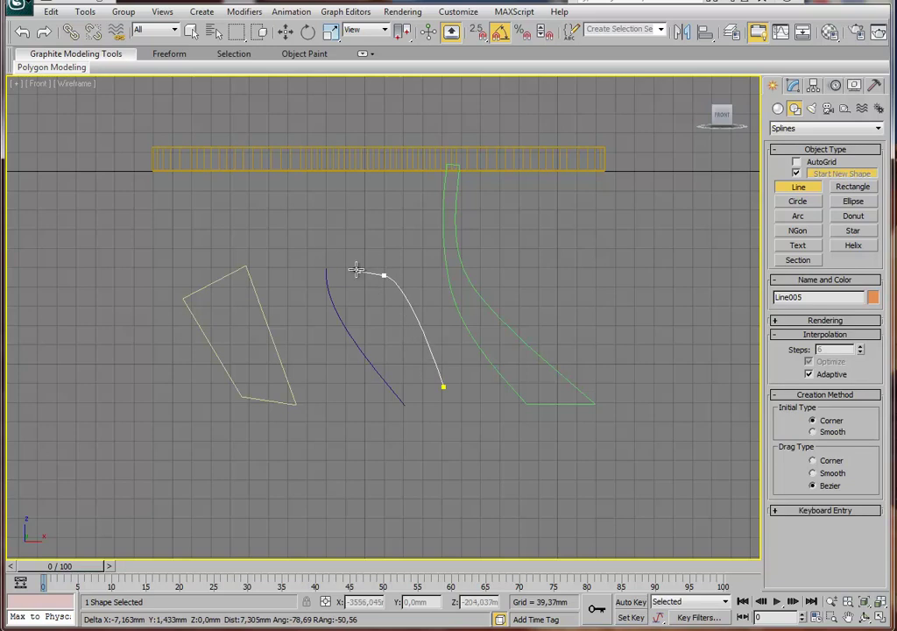
drag(404, 226, 305, 218)
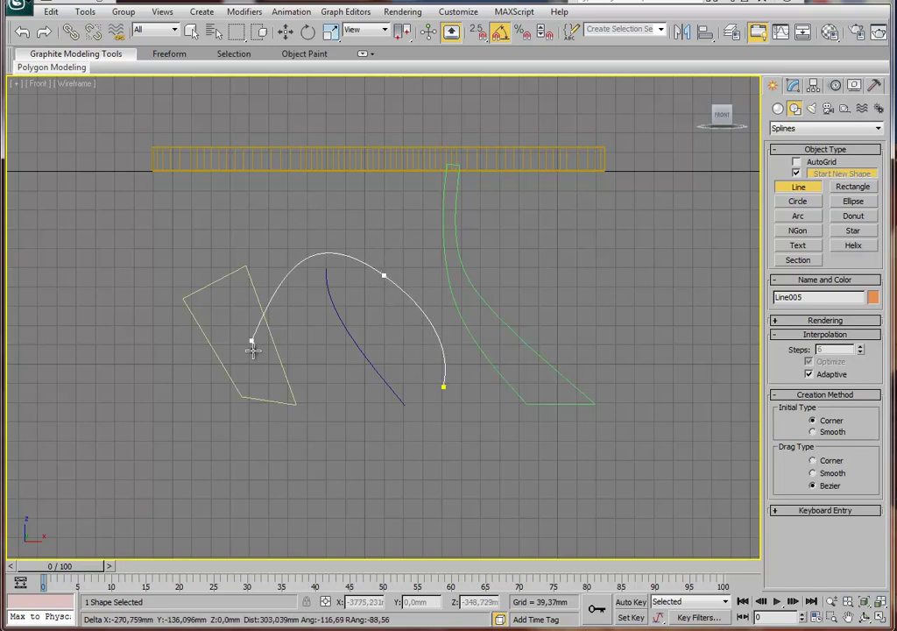
drag(292, 307, 346, 345)
click(371, 351)
click(412, 413)
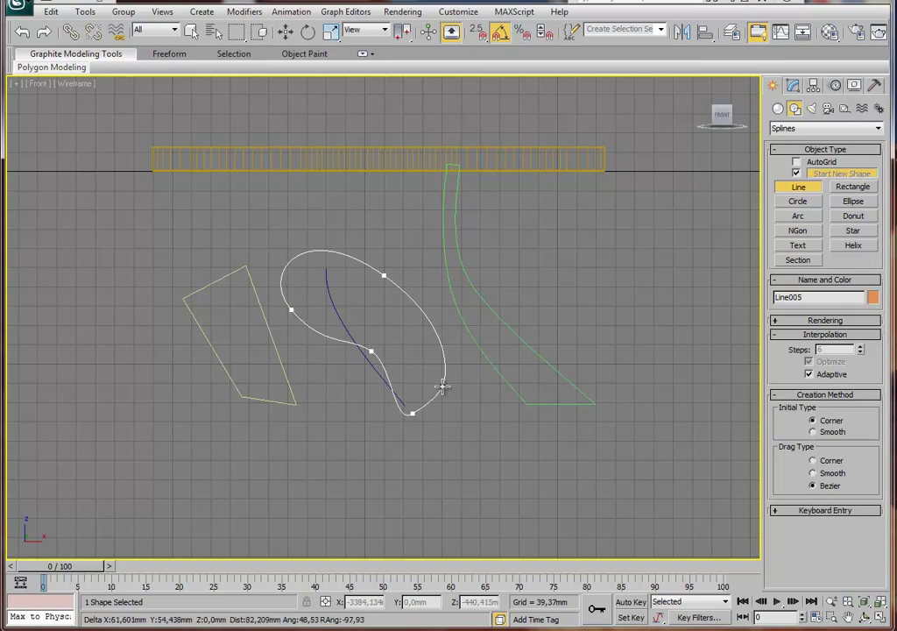
click(442, 386)
click(639, 399)
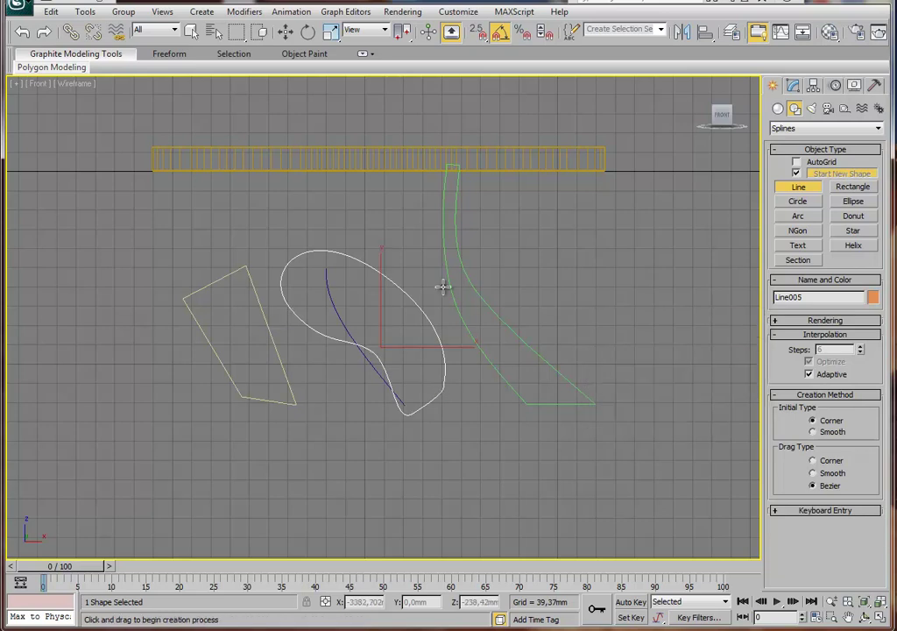
key(w)
drag(390, 363, 196, 484)
key(Delete)
click(456, 295)
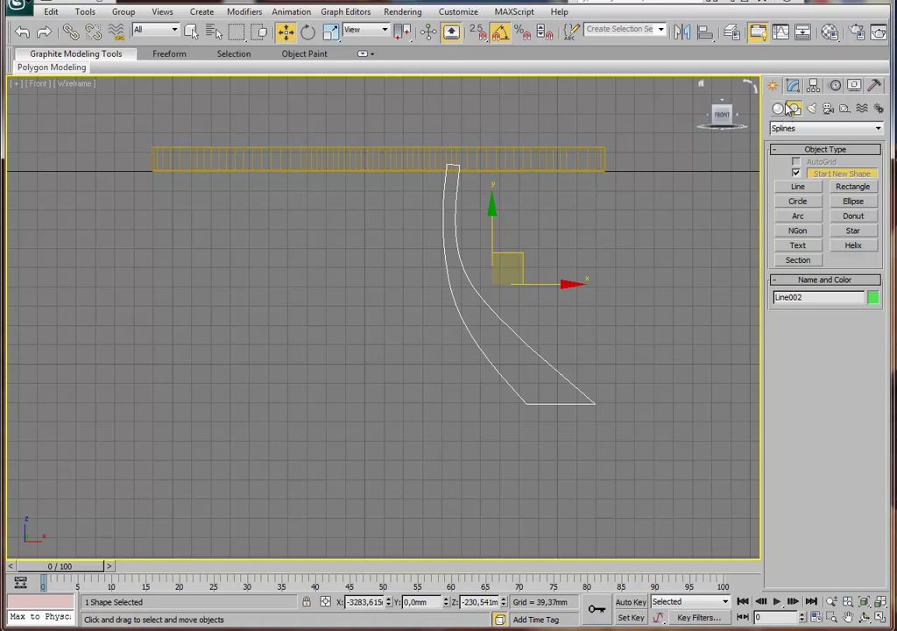
Reshape the profile's inner curve by moving a vertex, then leave Vertex mode.
click(794, 86)
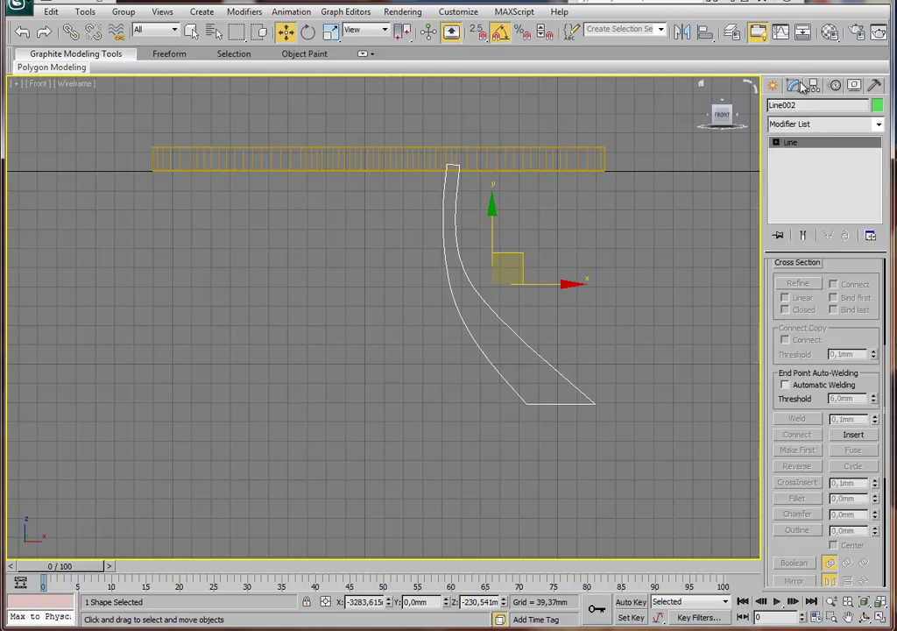
click(777, 143)
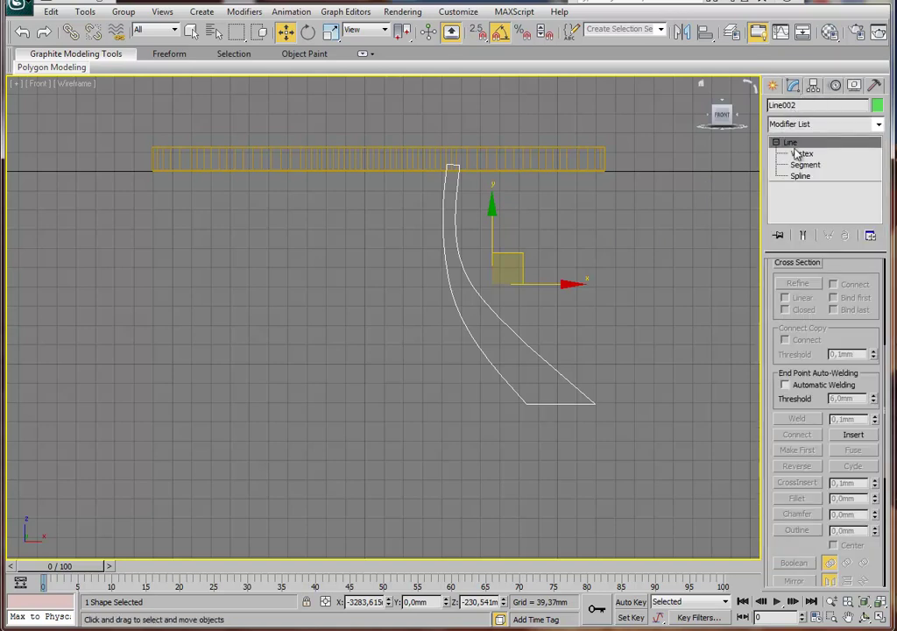
click(803, 155)
drag(525, 265, 484, 305)
mouse_move(504, 263)
mouse_down()
mouse_move(525, 288)
mouse_move(519, 284)
mouse_up()
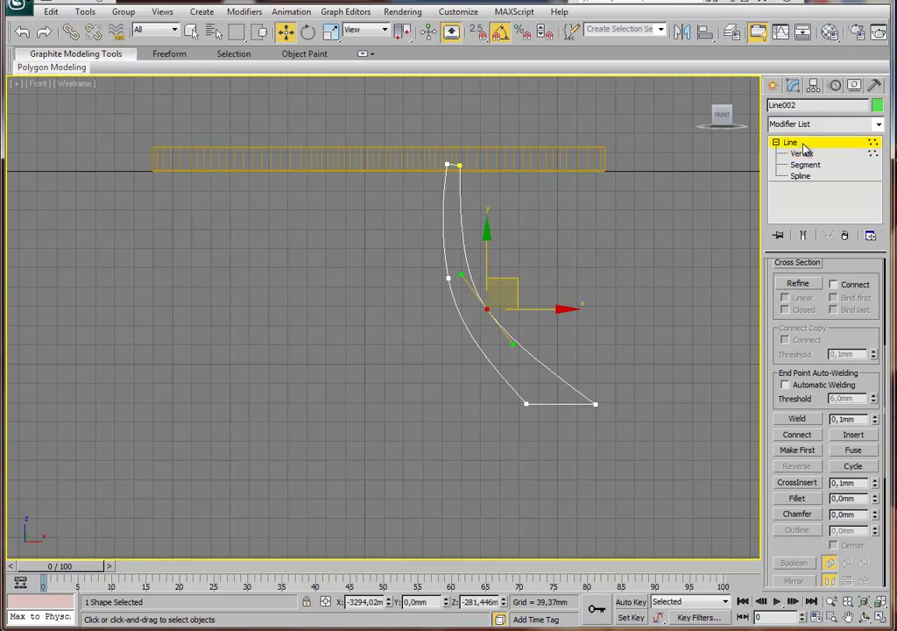
key(1)
Add an Extrude modifier with a 50mm amount to Line002.
click(882, 123)
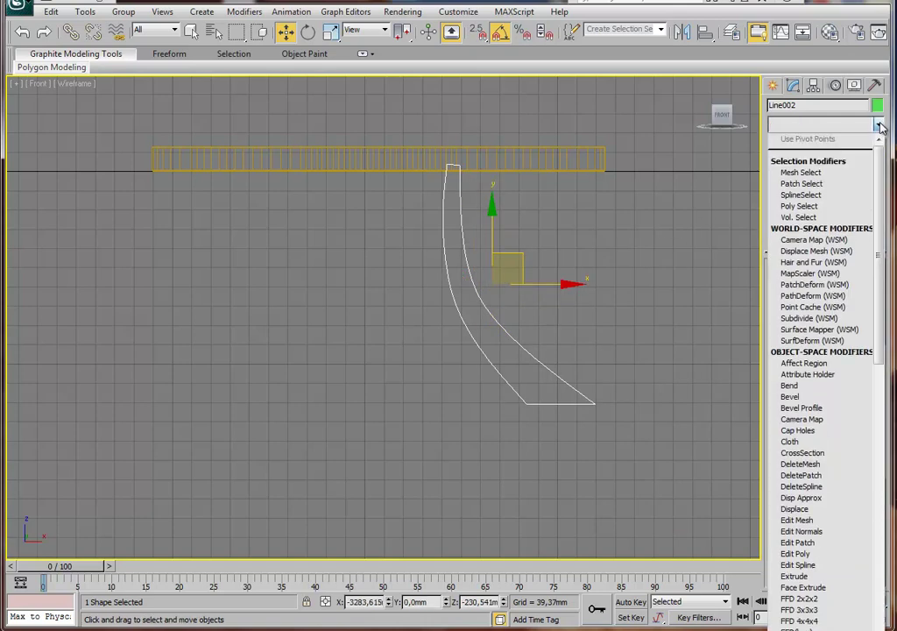
click(811, 577)
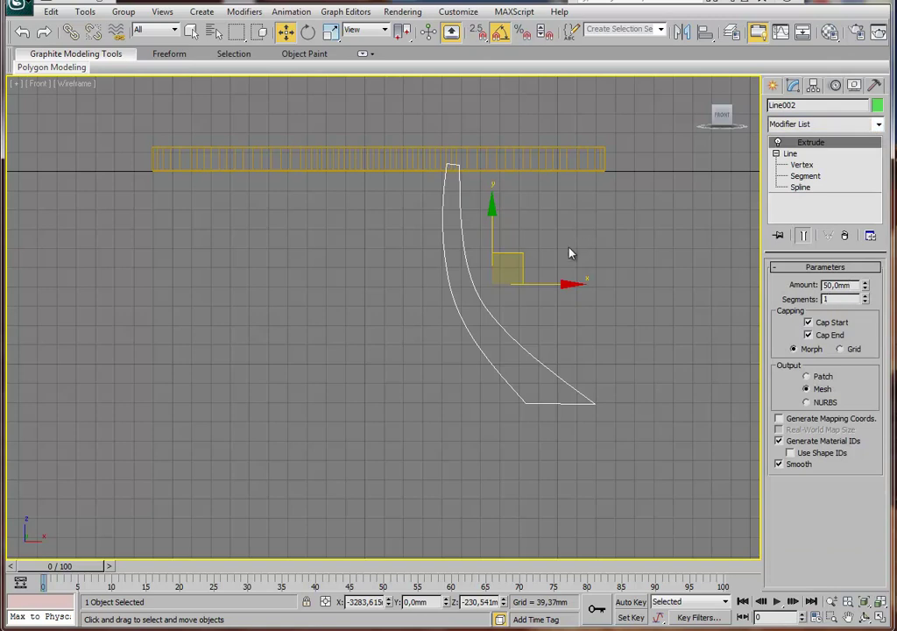
right_click(485, 307)
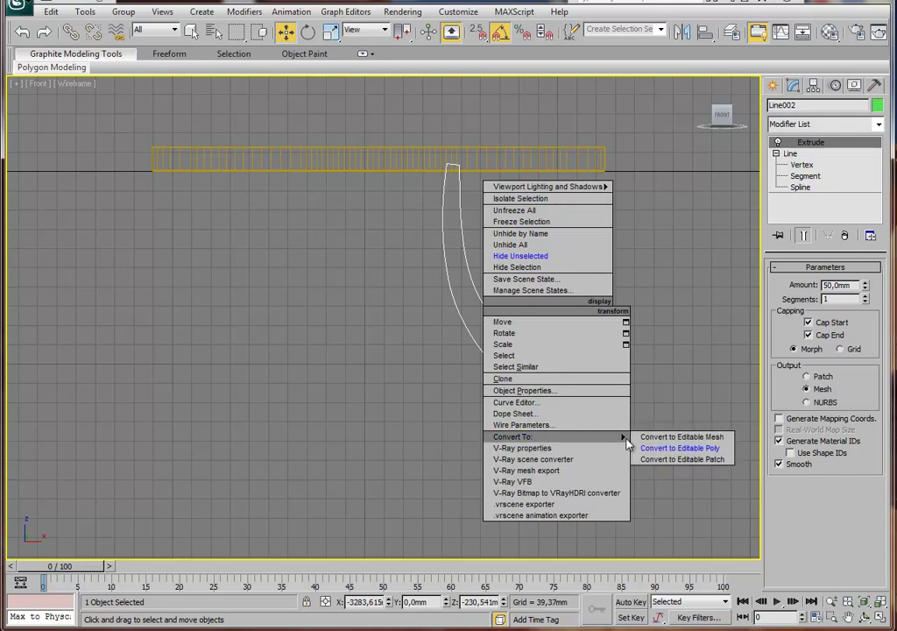
Convert the extruded profile to Editable Poly, select all edges, and preview a chamfer before cancelling.
click(680, 448)
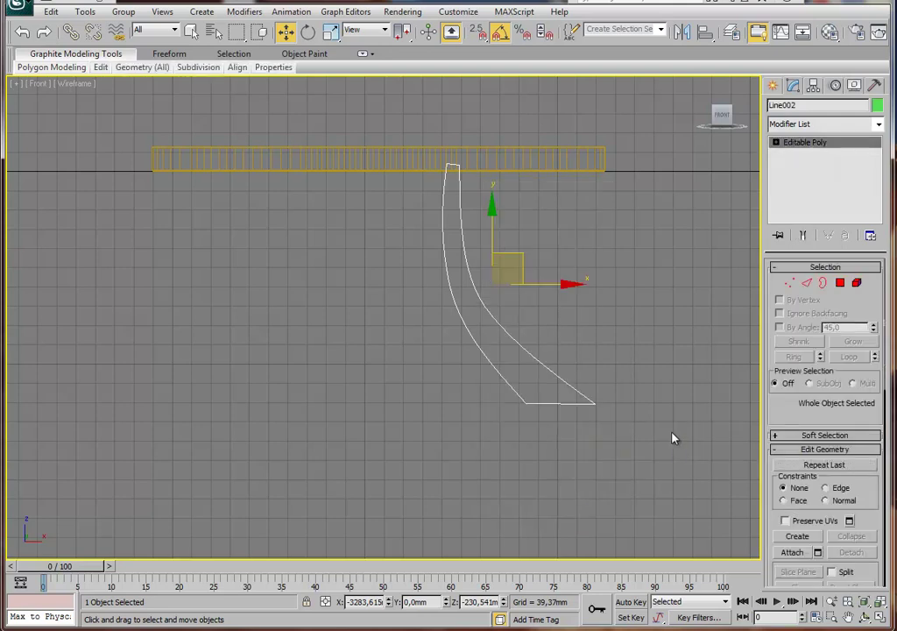
click(806, 283)
key(ctrl+a)
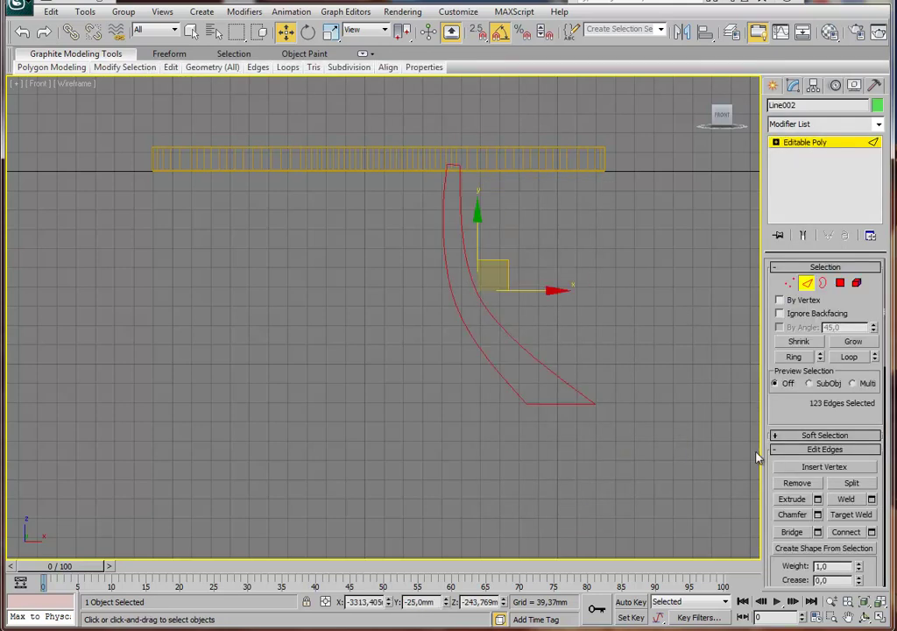
click(817, 515)
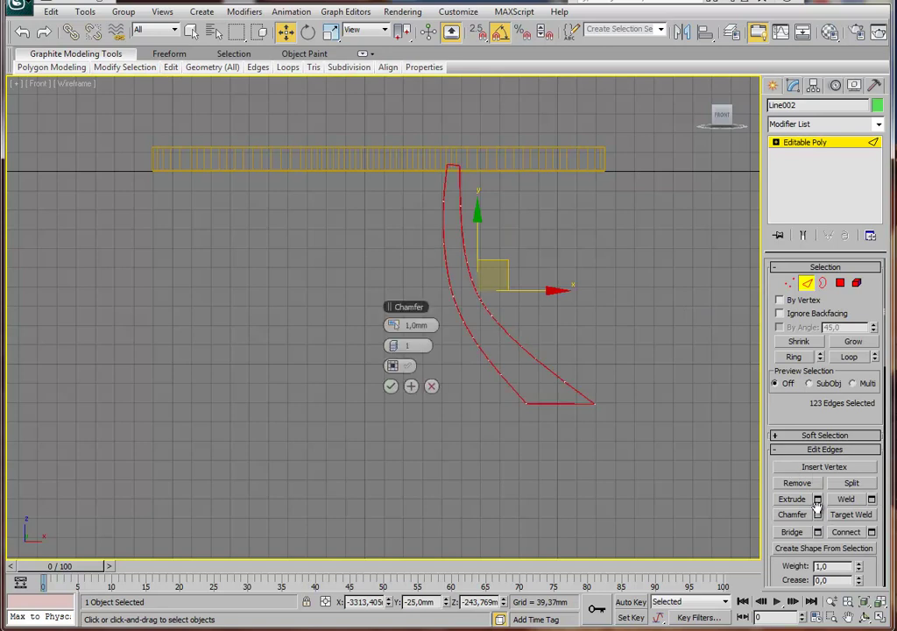
drag(394, 326, 394, 325)
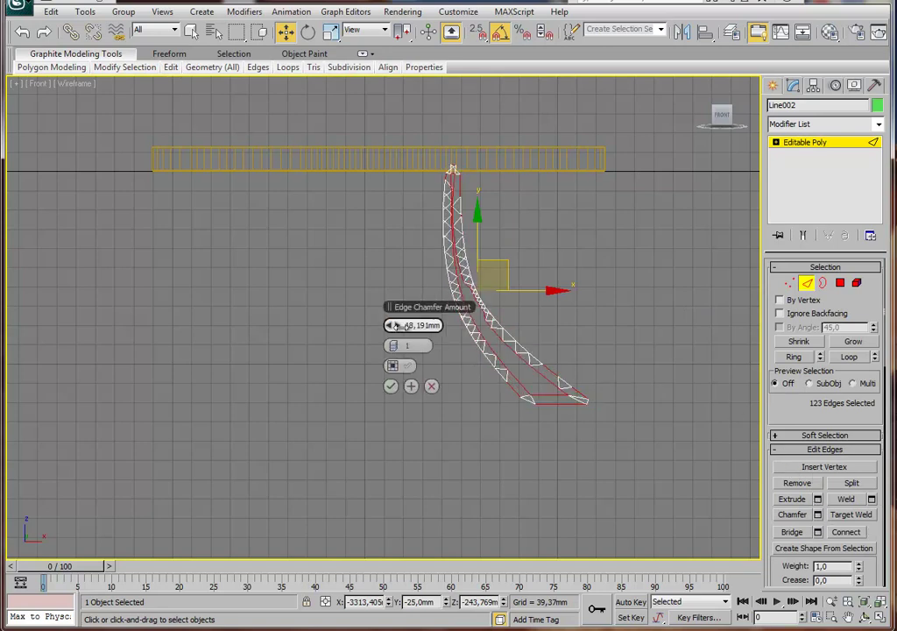
scroll(420, 344, up, 2)
scroll(420, 344, up, 3)
drag(395, 345, 394, 344)
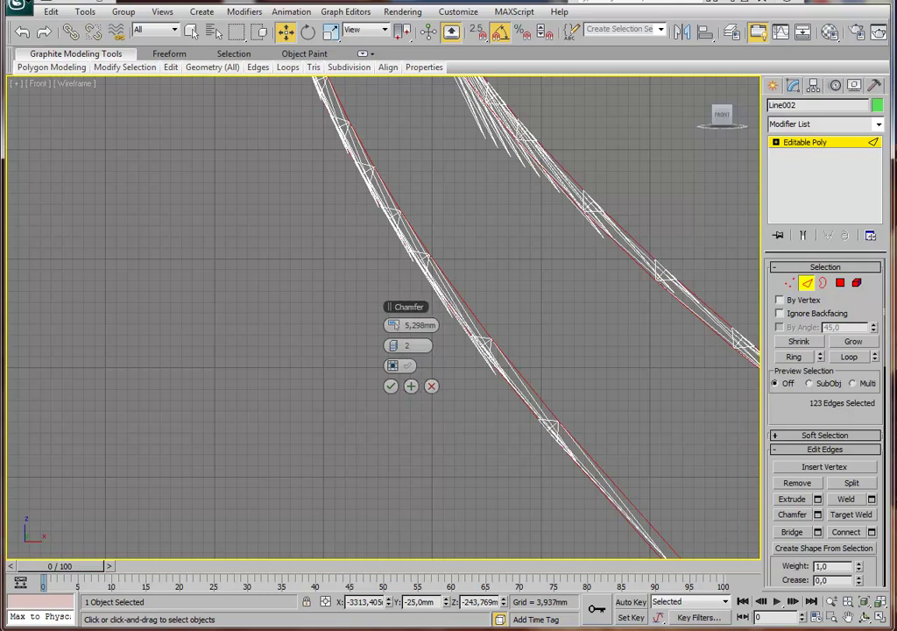
middle_drag(622, 219, 560, 345)
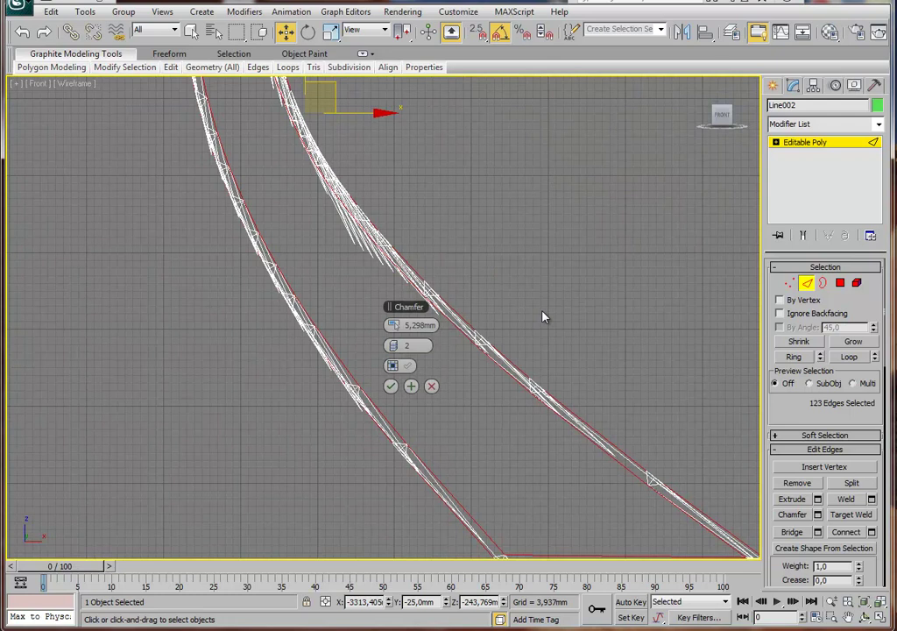
key(Escape)
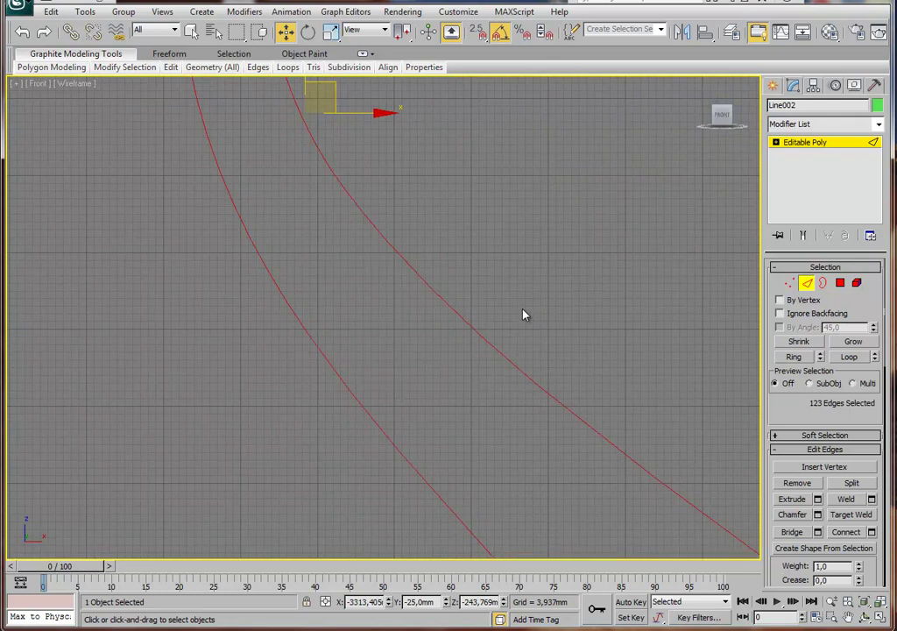
Maximize the Perspective view and orbit to an angled view of the leg.
middle_drag(513, 321, 506, 325)
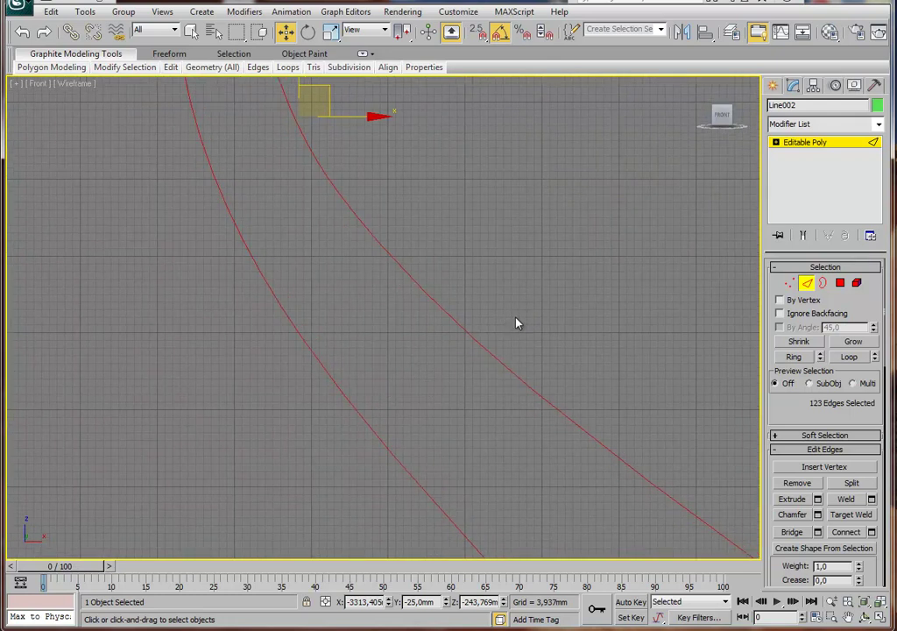
key(alt+w)
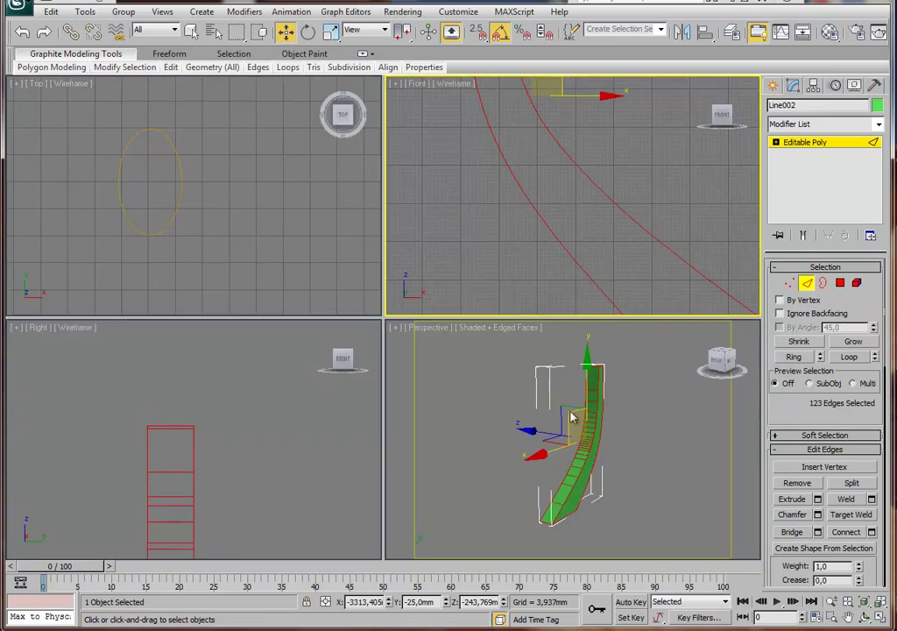
click(600, 426)
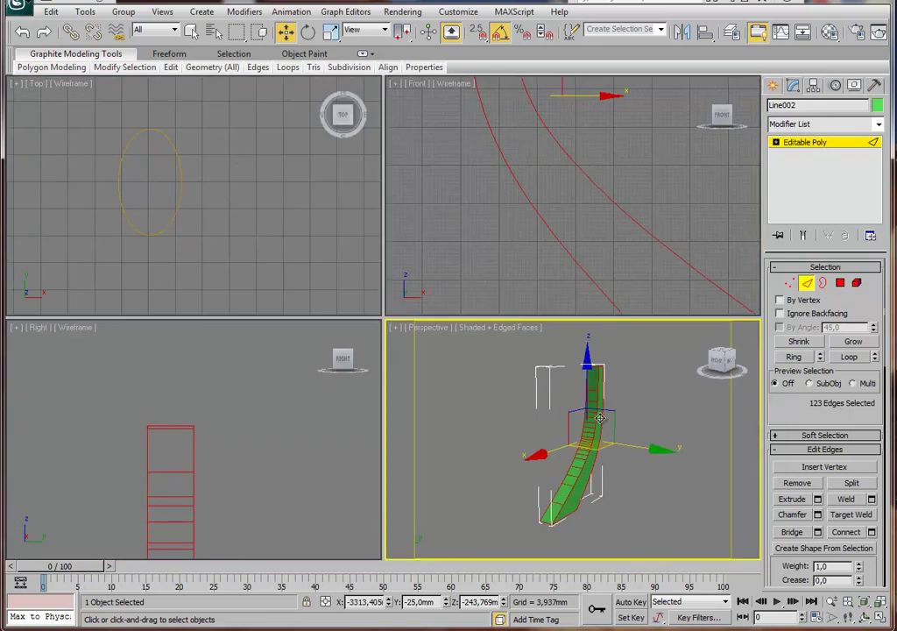
key(alt+w)
mouse_move(601, 425)
alt+middle_down()
mouse_move(504, 377)
mouse_move(512, 369)
mouse_move(492, 297)
alt+middle_up()
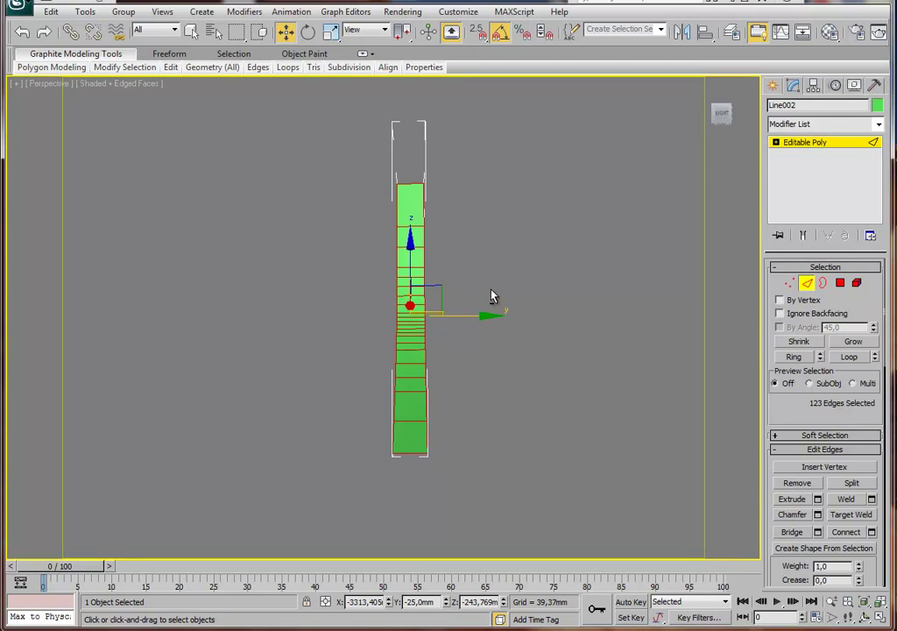
click(411, 147)
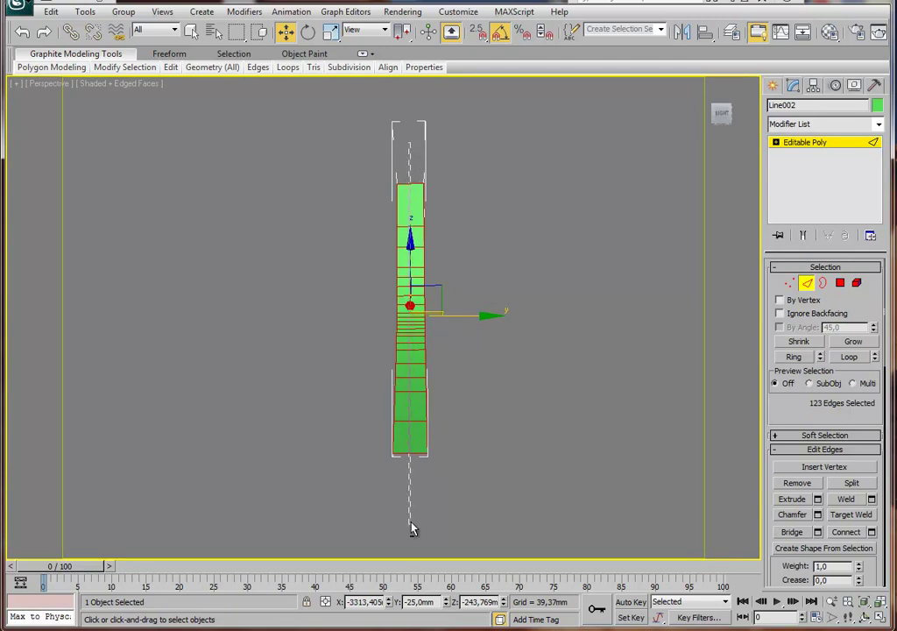
mouse_move(471, 384)
alt+middle_down()
mouse_move(422, 351)
mouse_move(427, 400)
mouse_move(325, 401)
mouse_move(308, 370)
mouse_move(408, 387)
mouse_move(428, 362)
alt+middle_up()
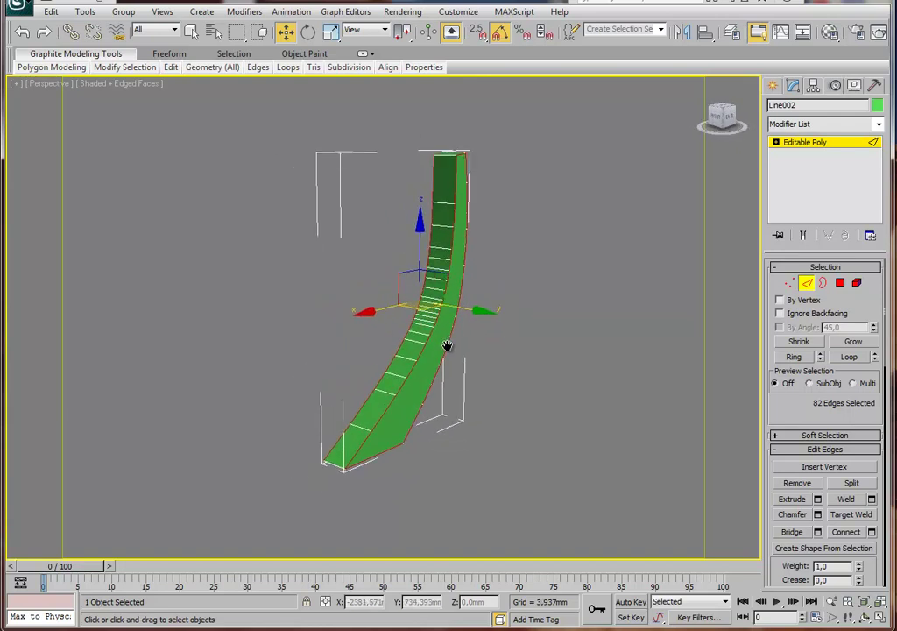
scroll(446, 347, up, 3)
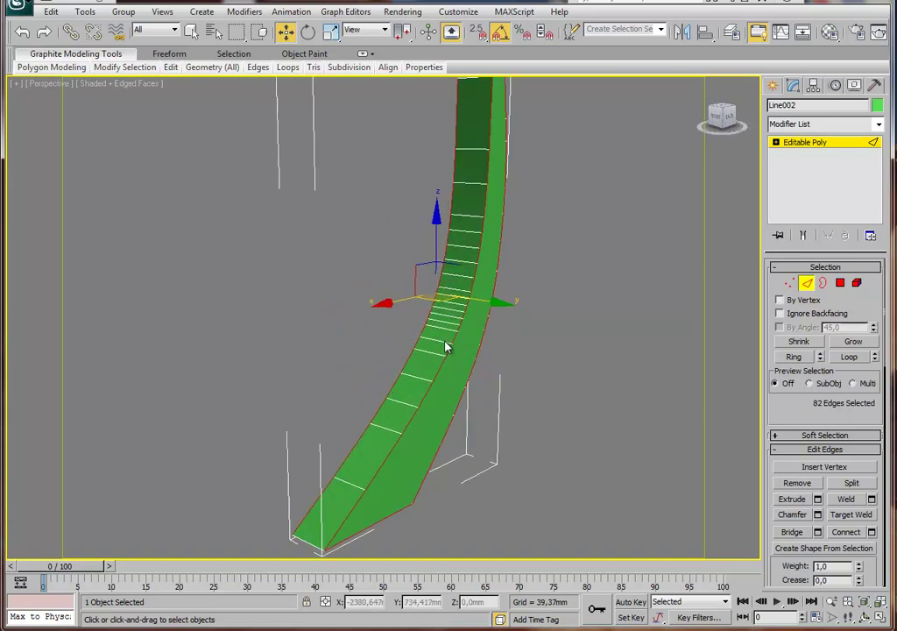
Chamfer all edges 8,868mm with 12 segments and return to object level.
click(817, 515)
scroll(469, 396, up, 1)
scroll(472, 396, up, 2)
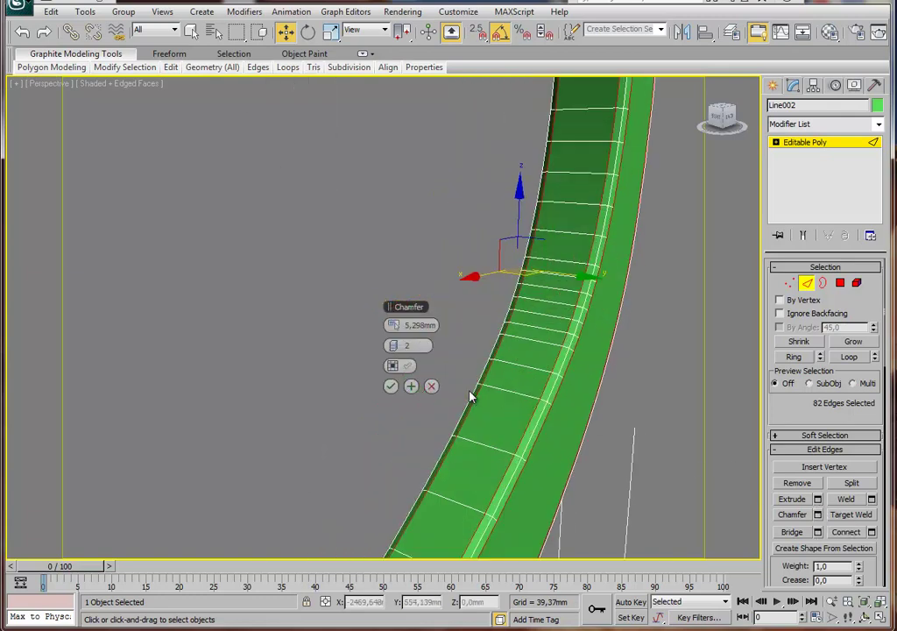
scroll(470, 390, up, 1)
click(401, 346)
click(401, 346)
click(402, 346)
mouse_move(392, 325)
mouse_down()
mouse_move(391, 345)
mouse_move(399, 325)
mouse_move(401, 345)
mouse_up()
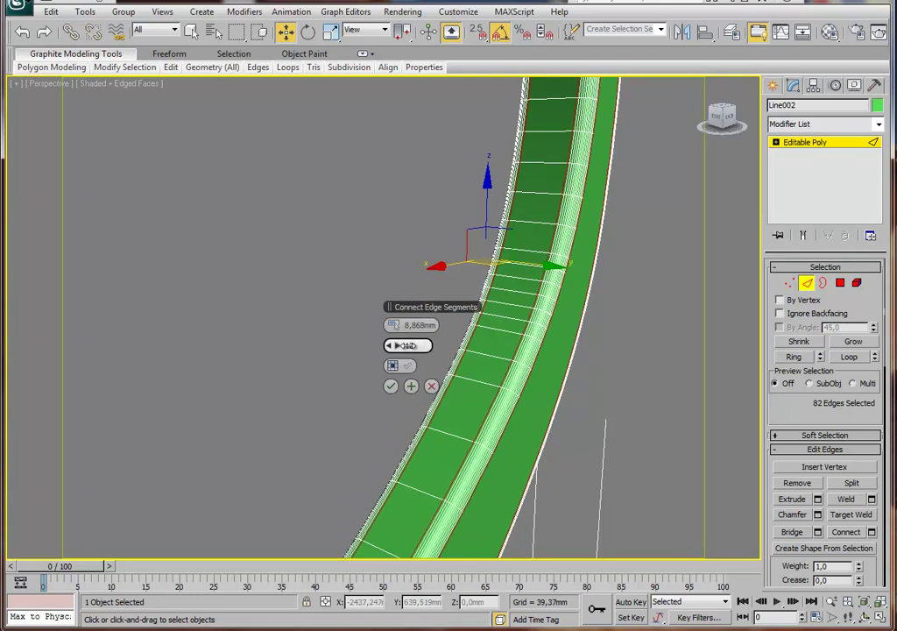
click(392, 388)
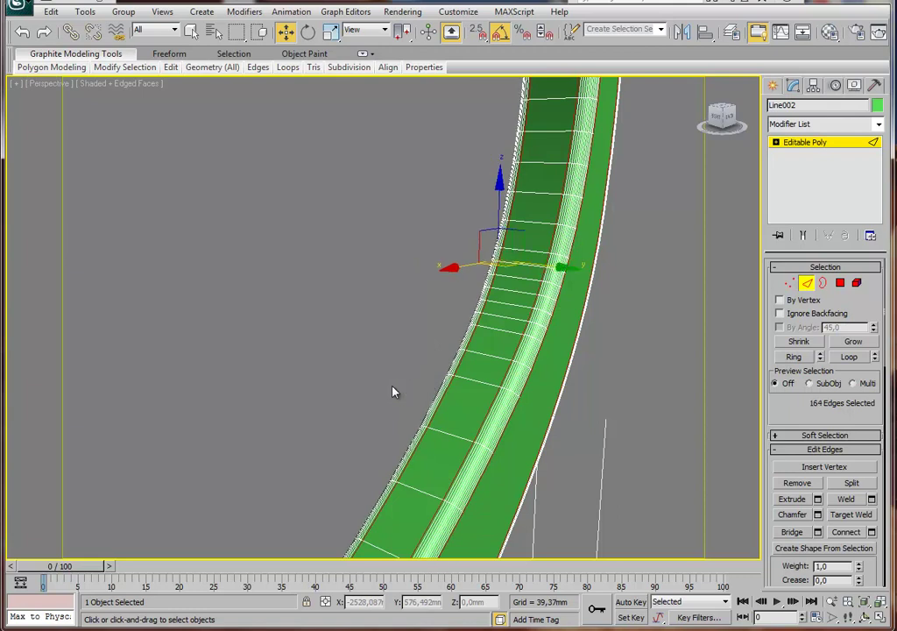
click(831, 145)
scroll(637, 213, down, 2)
Move the chair profile under the table and position it inside the ellipse in the Top view.
scroll(503, 294, down, 5)
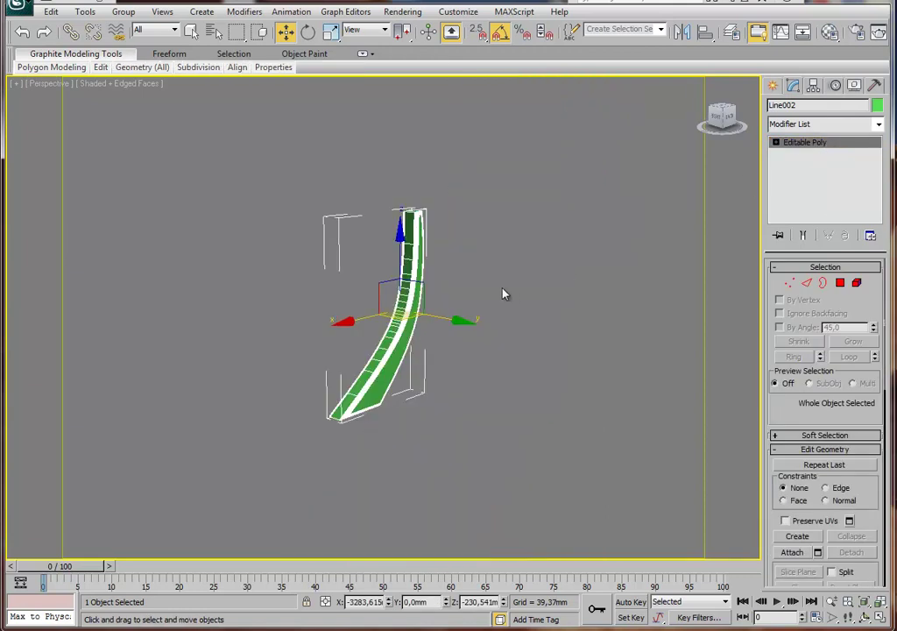
scroll(507, 301, down, 3)
scroll(512, 309, down, 2)
middle_drag(515, 313, 422, 295)
mouse_move(314, 307)
mouse_down()
mouse_move(607, 397)
mouse_move(595, 394)
mouse_up()
key(z)
mouse_move(557, 329)
alt+middle_down()
mouse_move(490, 341)
mouse_move(488, 283)
alt+middle_up()
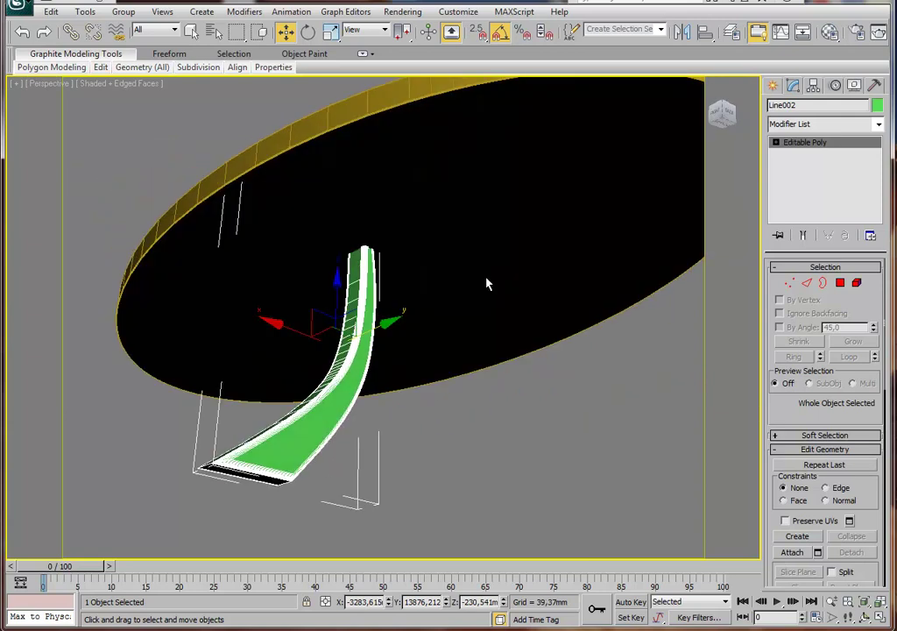
key(alt+w)
key(alt+w)
scroll(376, 238, up, 5)
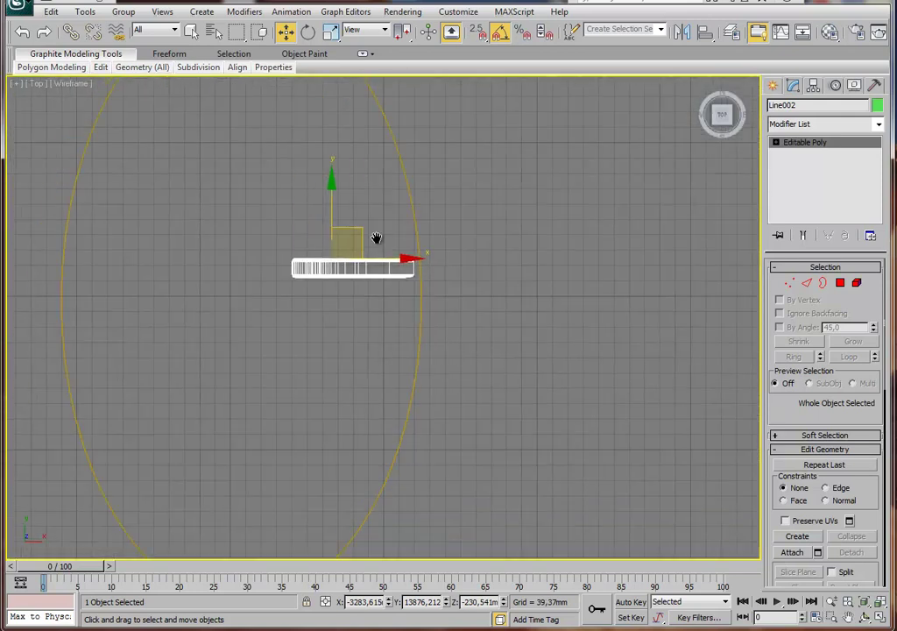
scroll(376, 239, down, 3)
mouse_move(400, 191)
mouse_down()
mouse_move(380, 226)
mouse_move(389, 210)
mouse_up()
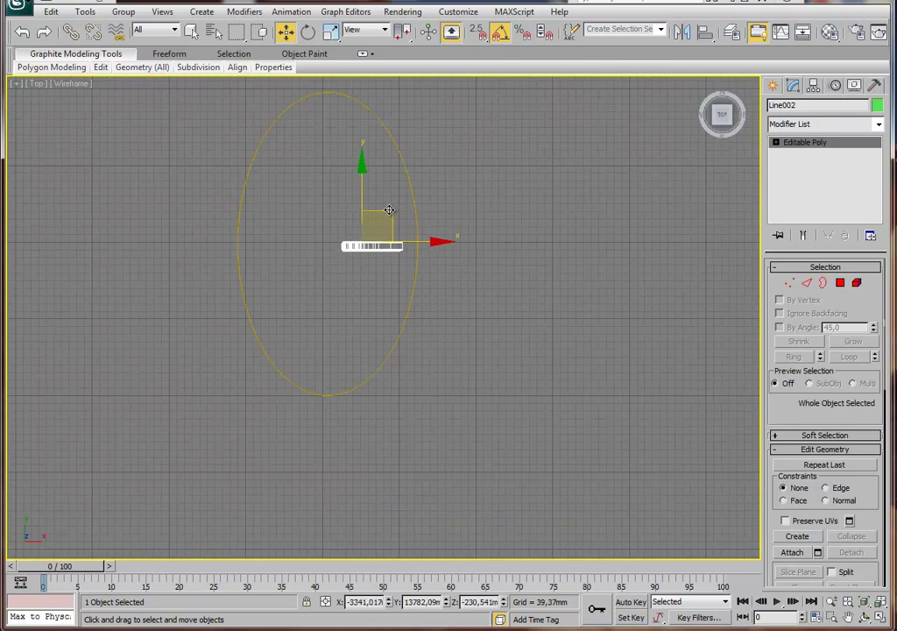
Rotate-clone the profile 90° as instance Line003 and place it inside the table.
key(e)
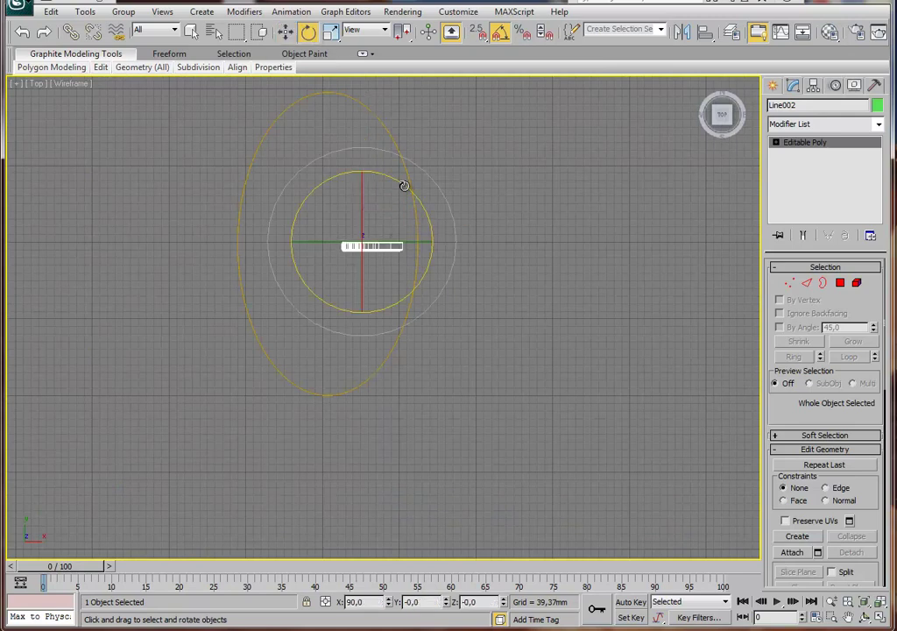
shift+drag(386, 180, 345, 162)
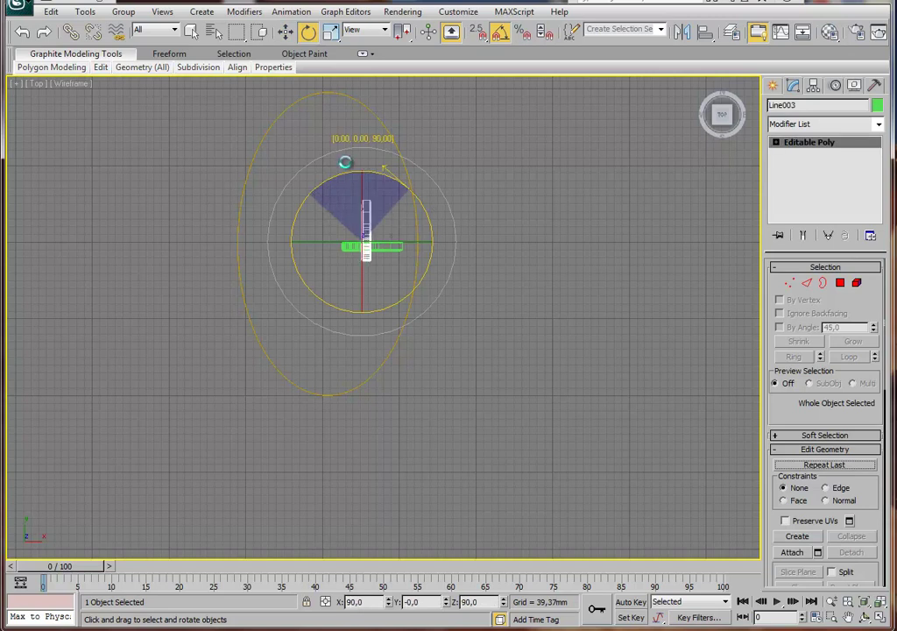
shift+drag(345, 163, 343, 156)
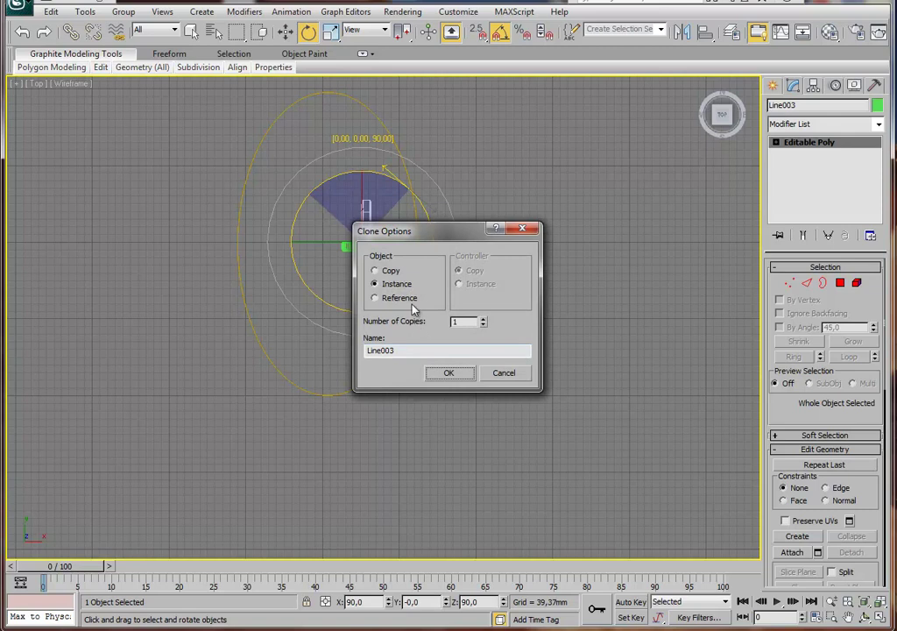
click(447, 372)
key(w)
drag(373, 192, 359, 157)
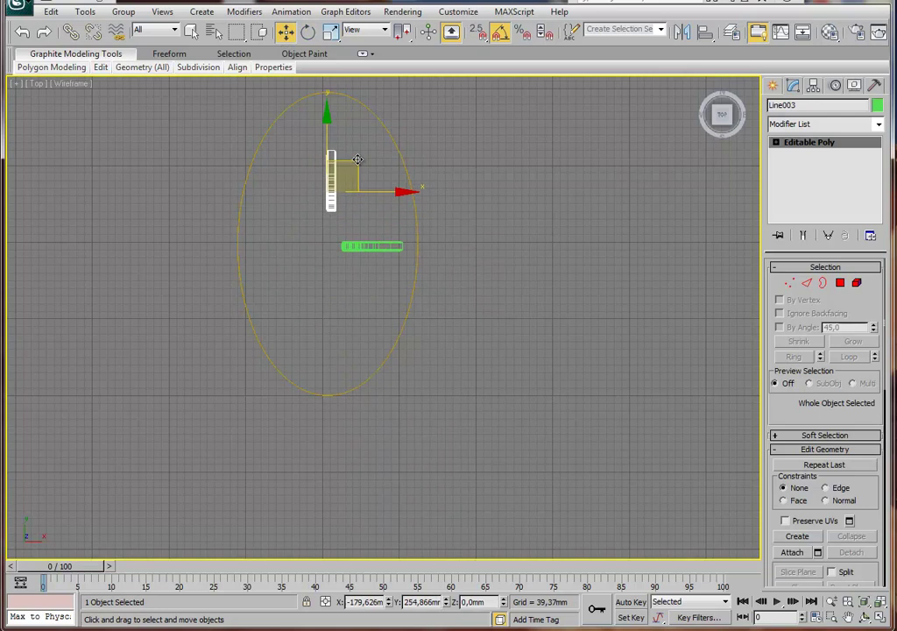
Rotate-clone both legs 180° as instances, move them opposite, and maximize Perspective.
ctrl+click(370, 246)
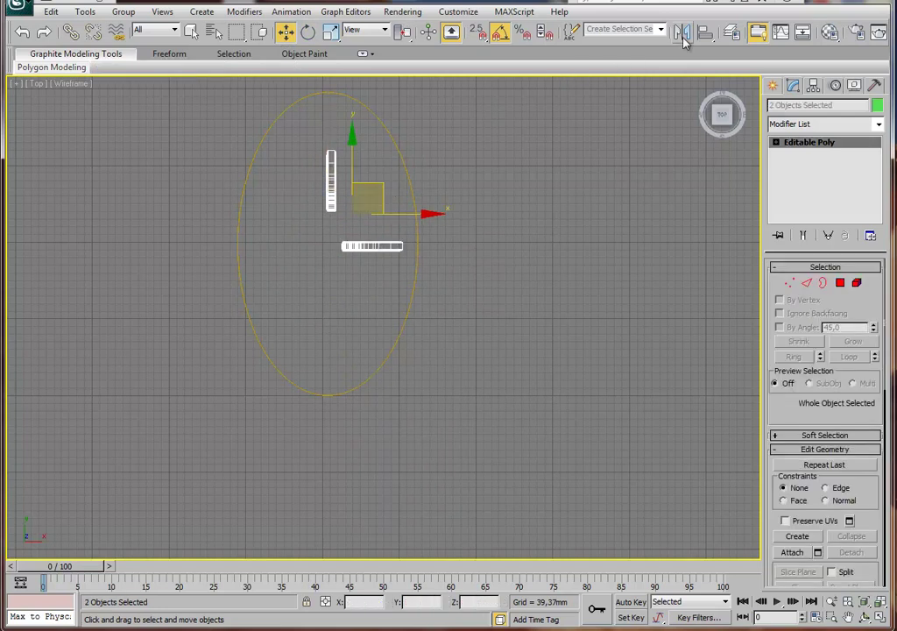
key(e)
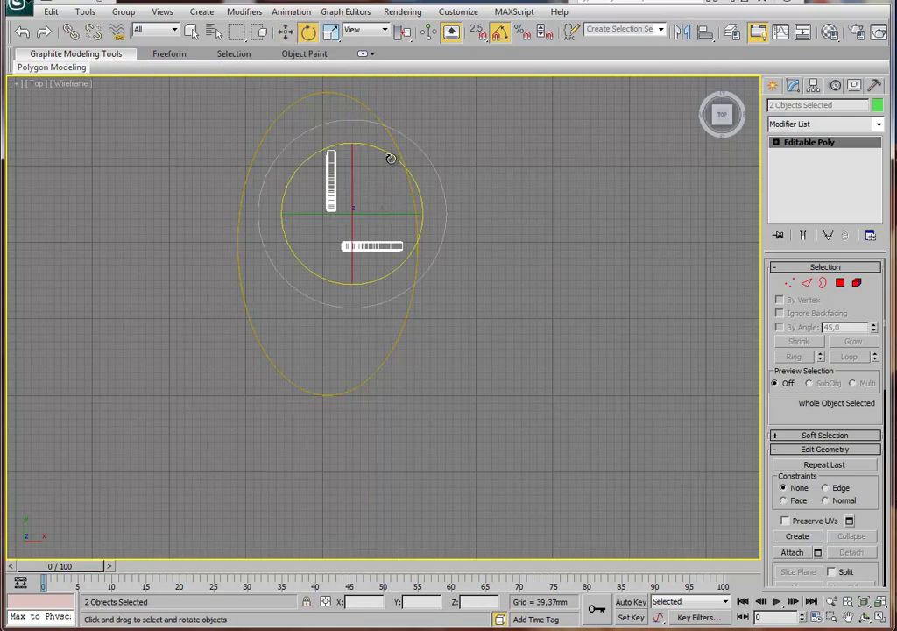
drag(391, 158, 254, 153)
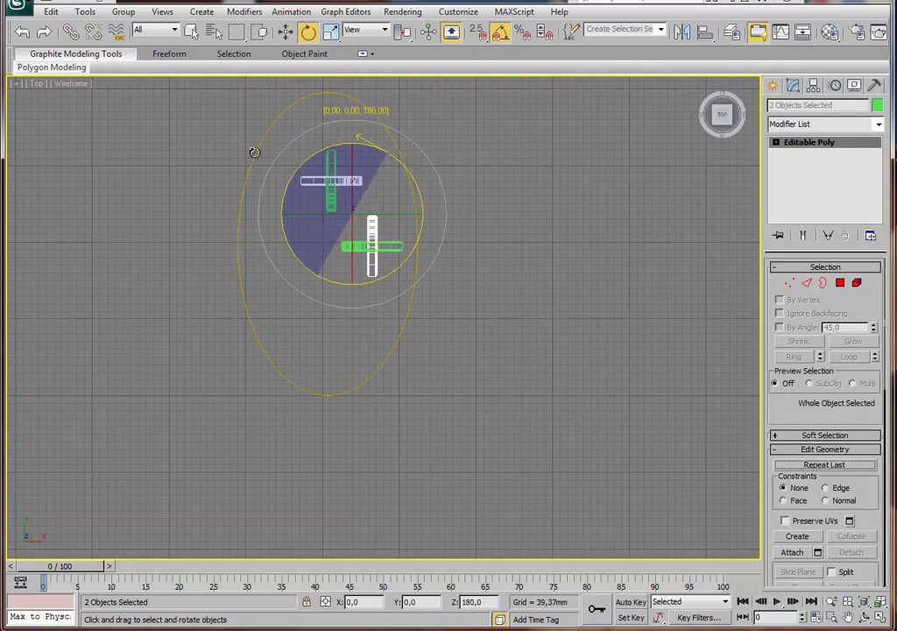
click(451, 375)
key(w)
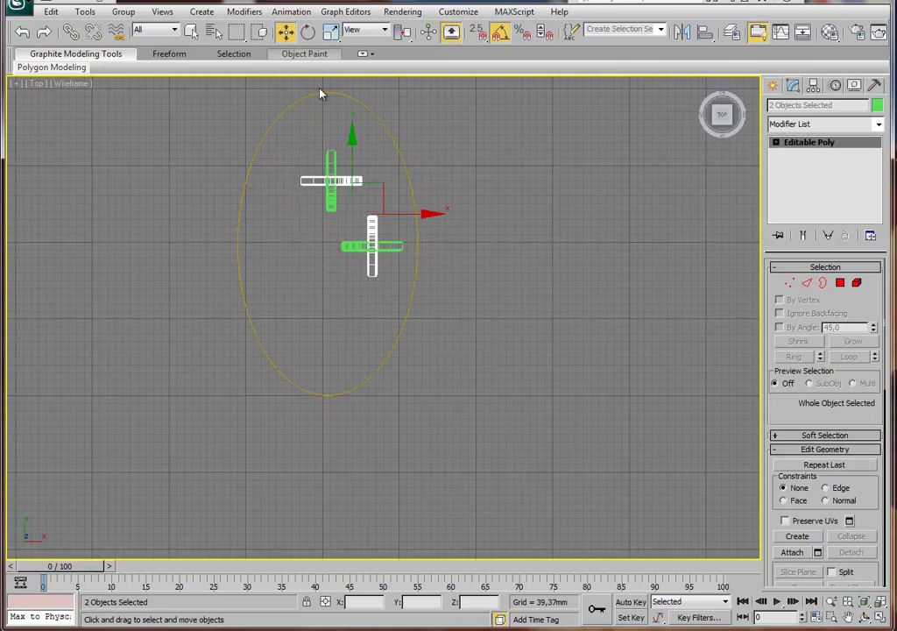
drag(381, 188, 340, 254)
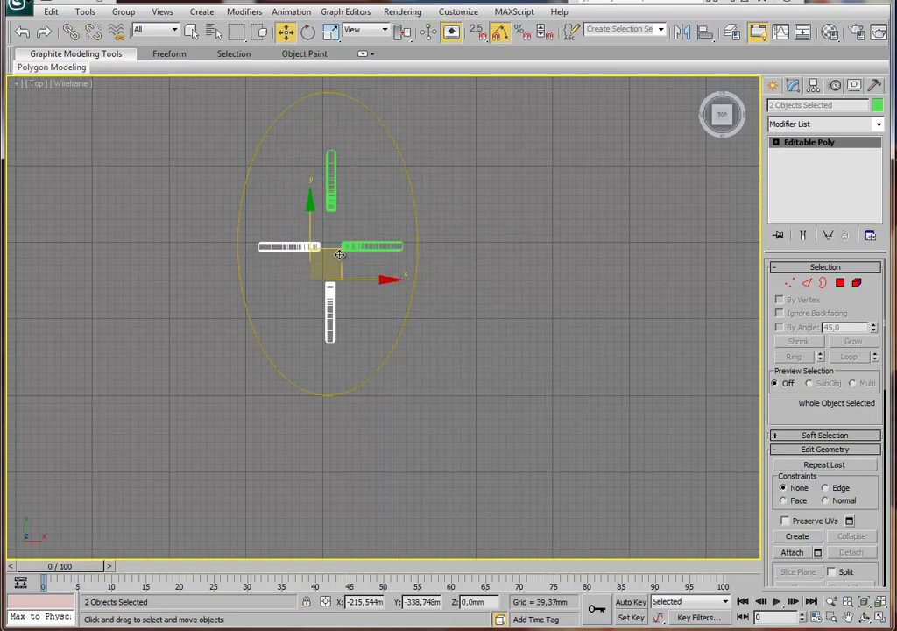
key(alt+w)
click(615, 414)
key(alt+w)
Turn off edged faces, select the tabletop and four legs, and group them as 'stol'.
alt+middle_drag(500, 374, 542, 413)
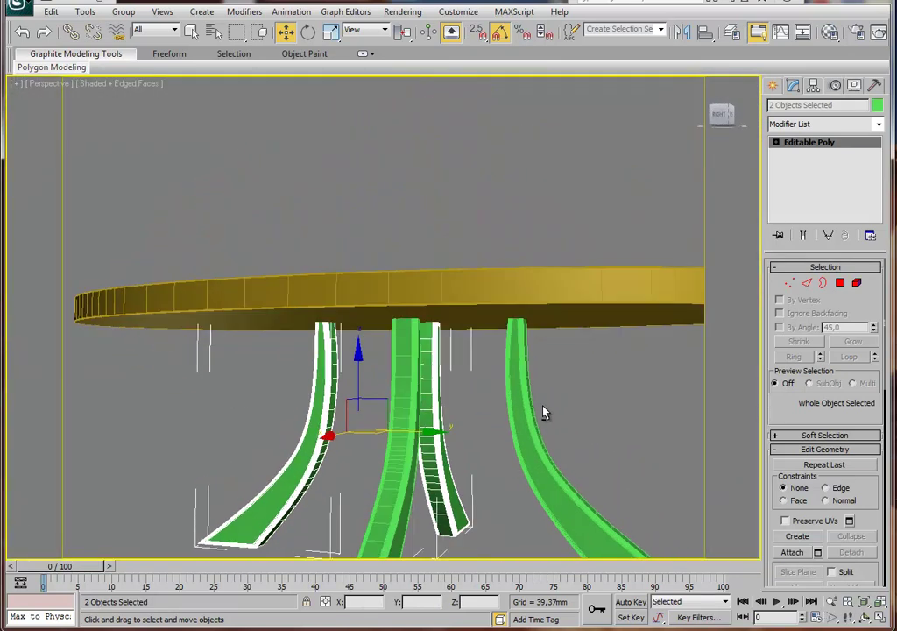
key(F3)
key(F3)
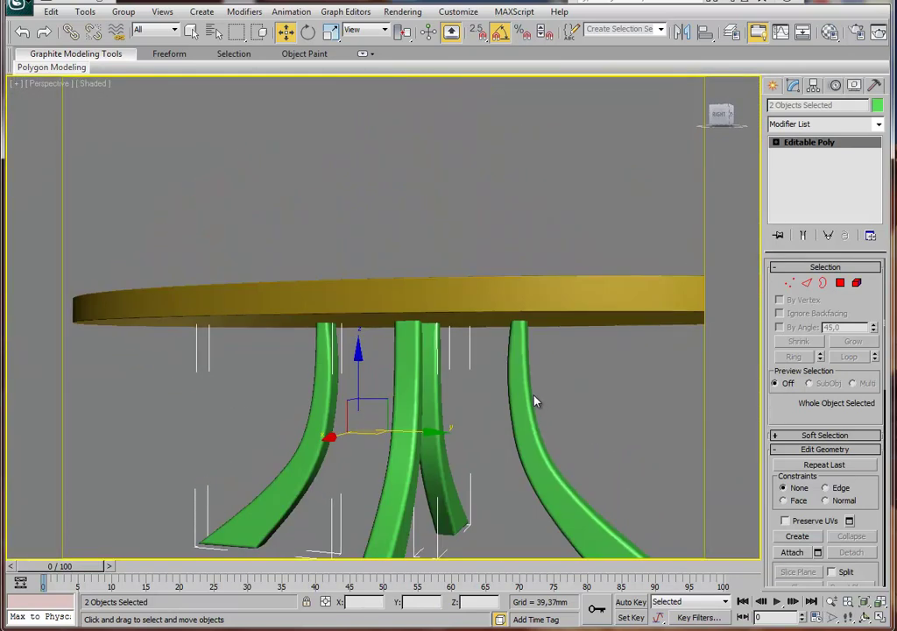
scroll(537, 401, down, 4)
mouse_move(478, 382)
alt+middle_down()
mouse_move(553, 384)
mouse_move(444, 416)
mouse_move(472, 403)
alt+middle_up()
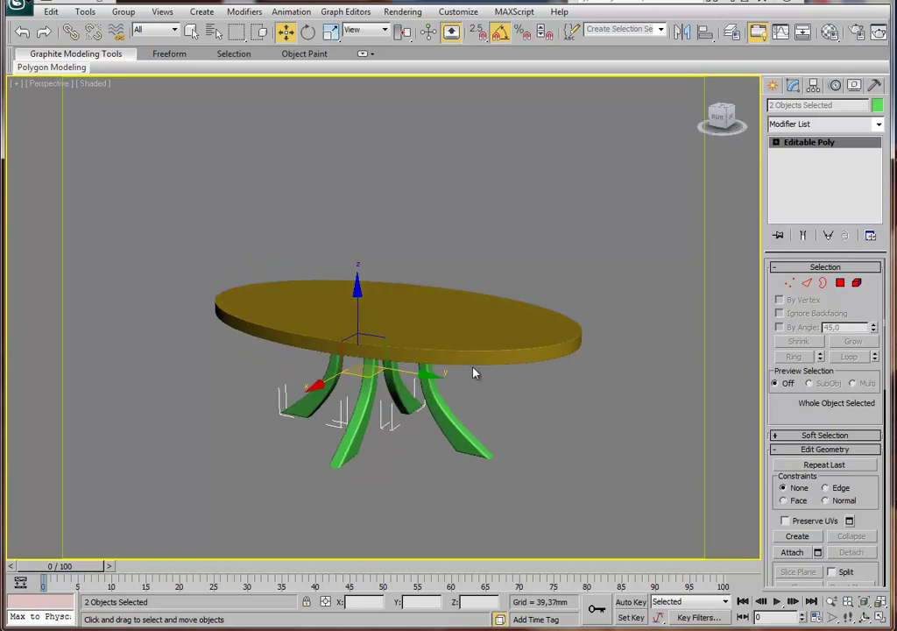
drag(372, 451, 164, 488)
click(123, 11)
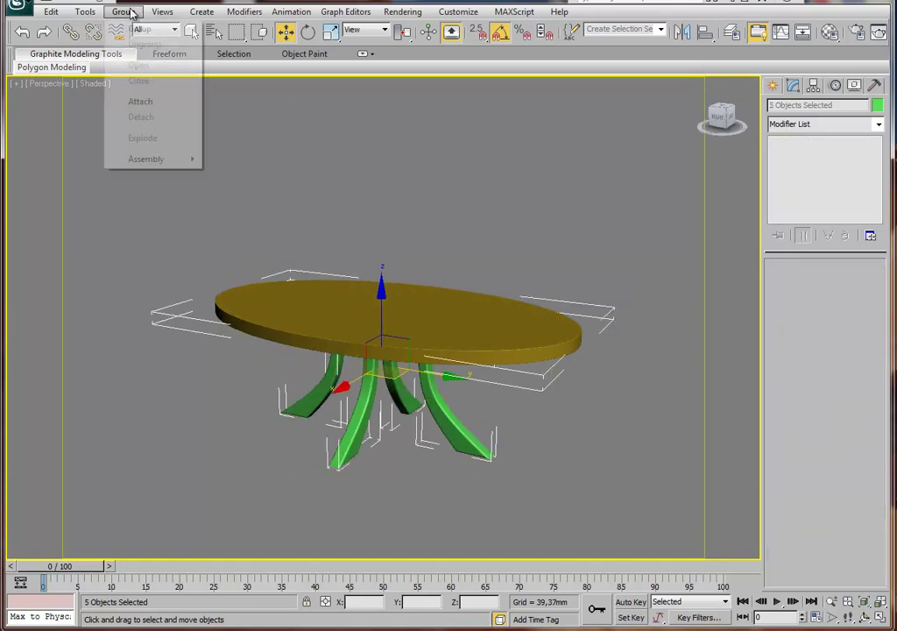
click(140, 28)
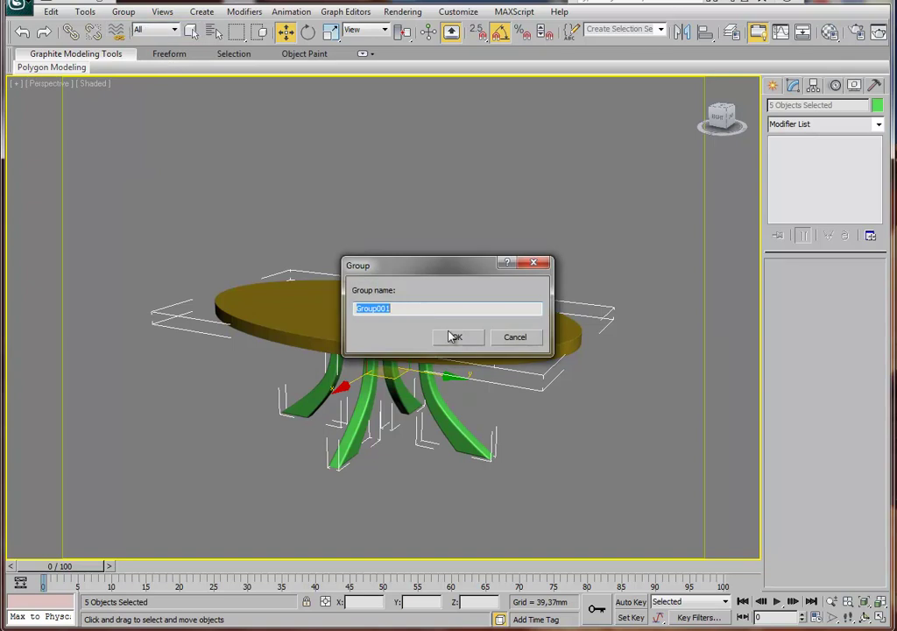
text(stol)
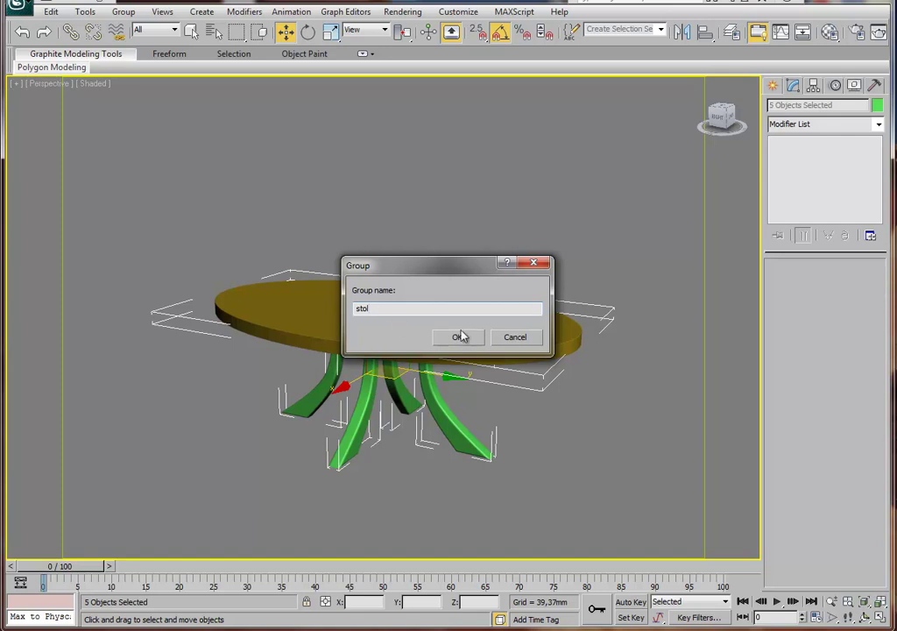
click(452, 336)
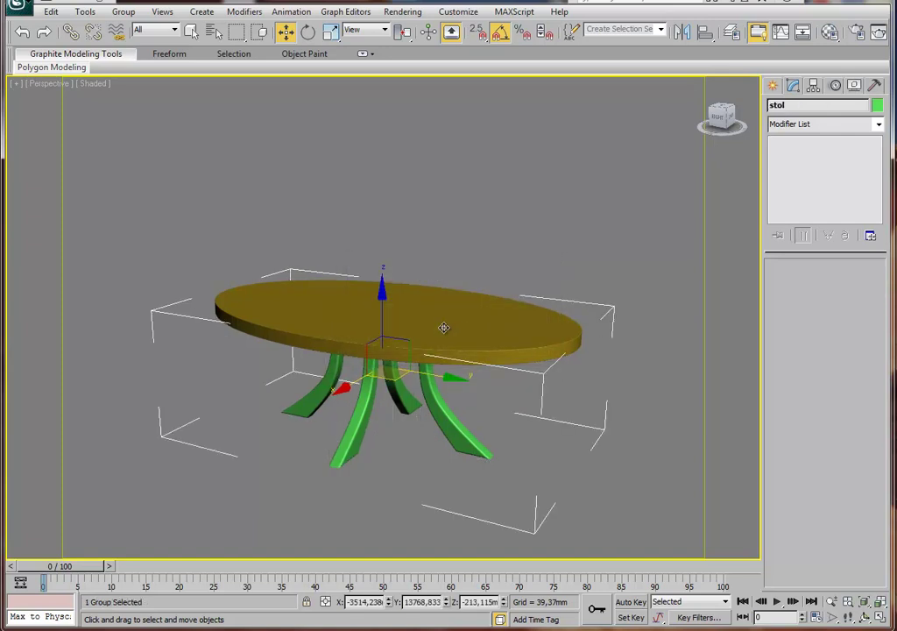
mouse_move(444, 328)
alt+middle_down()
mouse_move(379, 314)
mouse_move(407, 340)
mouse_move(395, 364)
mouse_move(386, 356)
mouse_move(415, 345)
mouse_move(330, 343)
alt+middle_up()
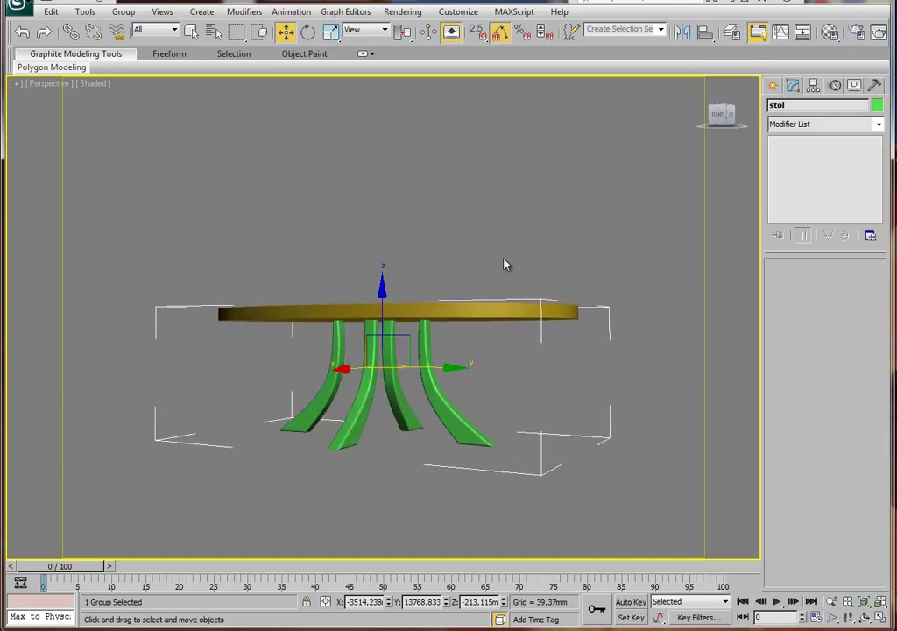
Maximize the Top view, deselect the group, and pick Tube under Standard Primitives.
key(alt+w)
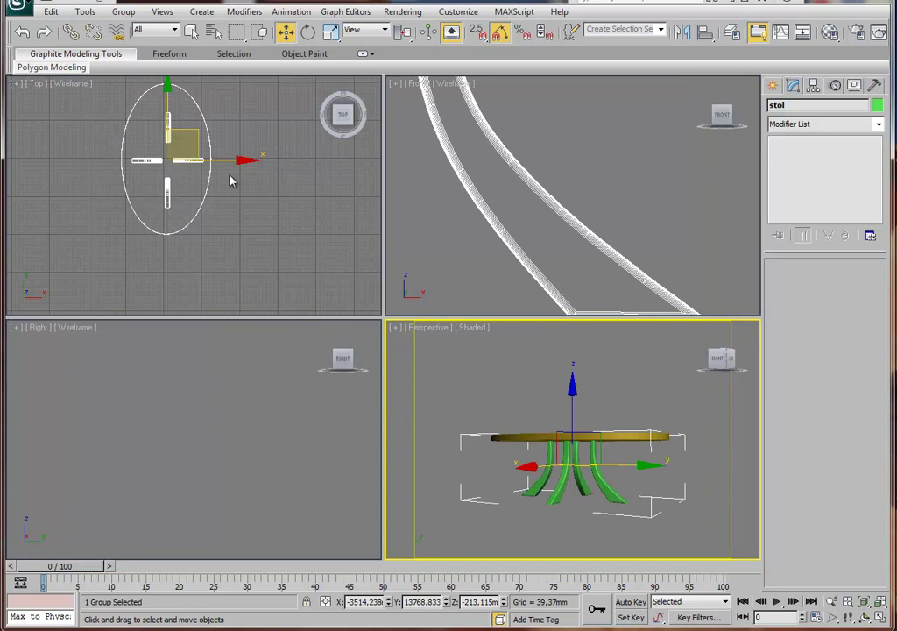
right_click(253, 187)
key(alt+w)
click(584, 206)
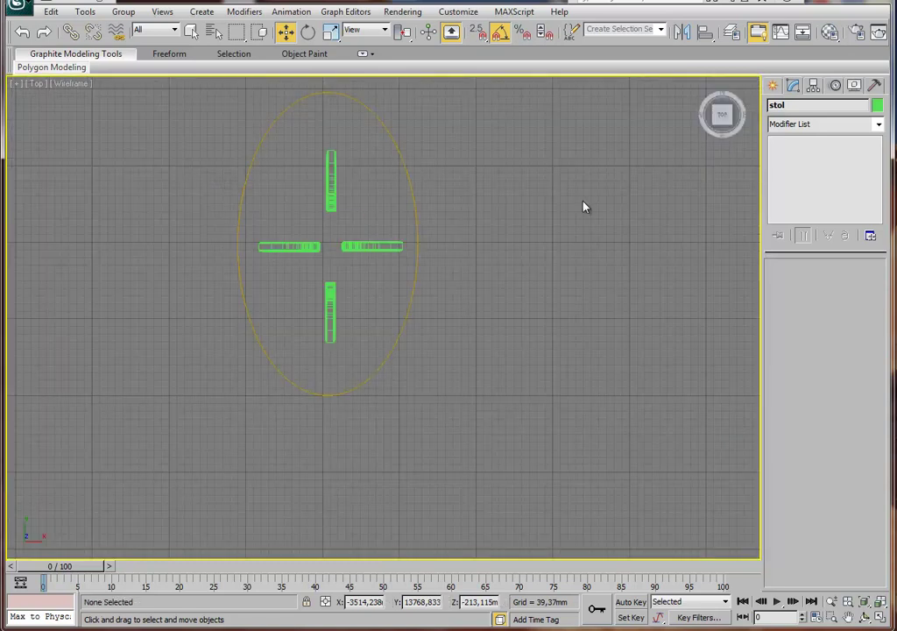
click(772, 85)
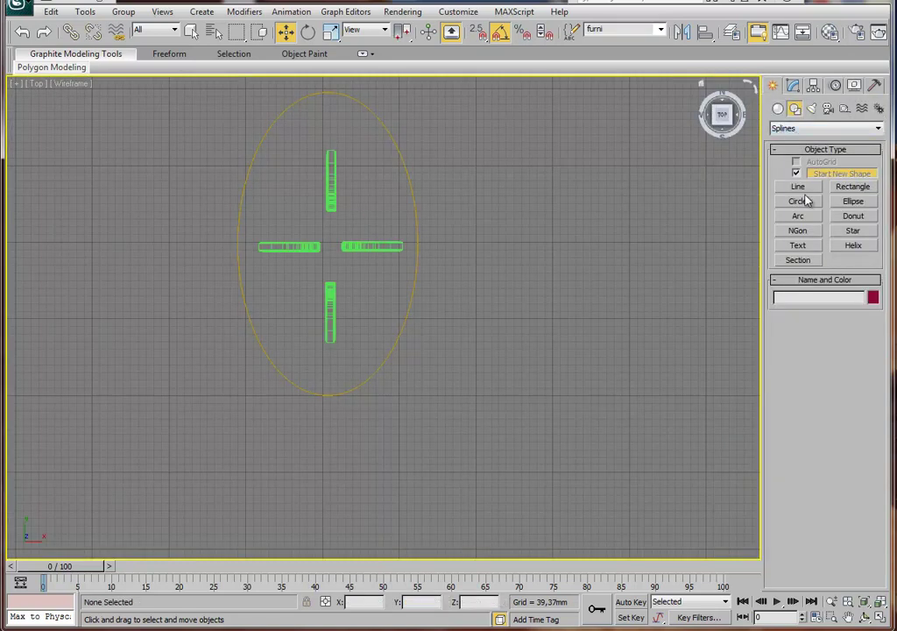
click(778, 109)
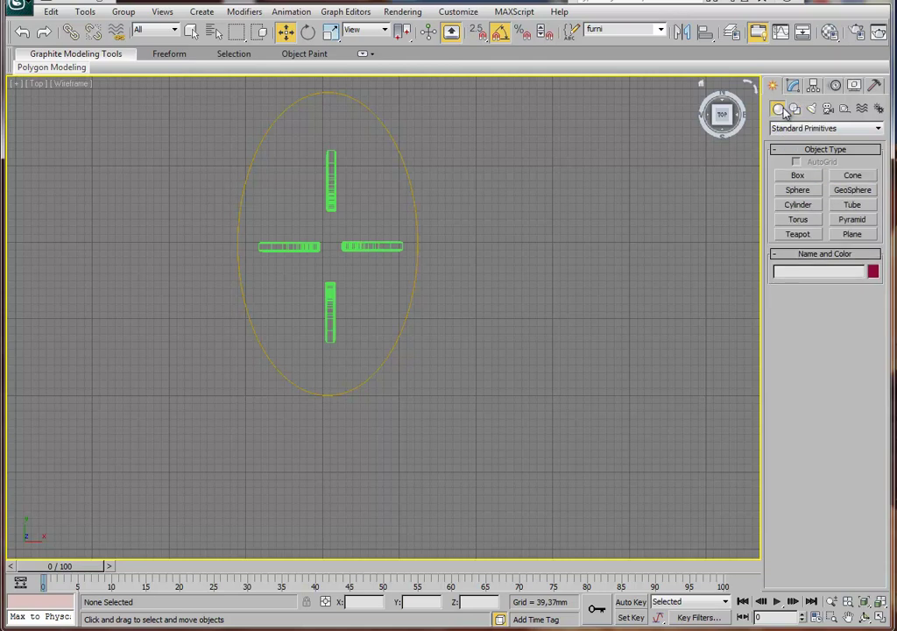
click(805, 129)
click(805, 128)
click(855, 206)
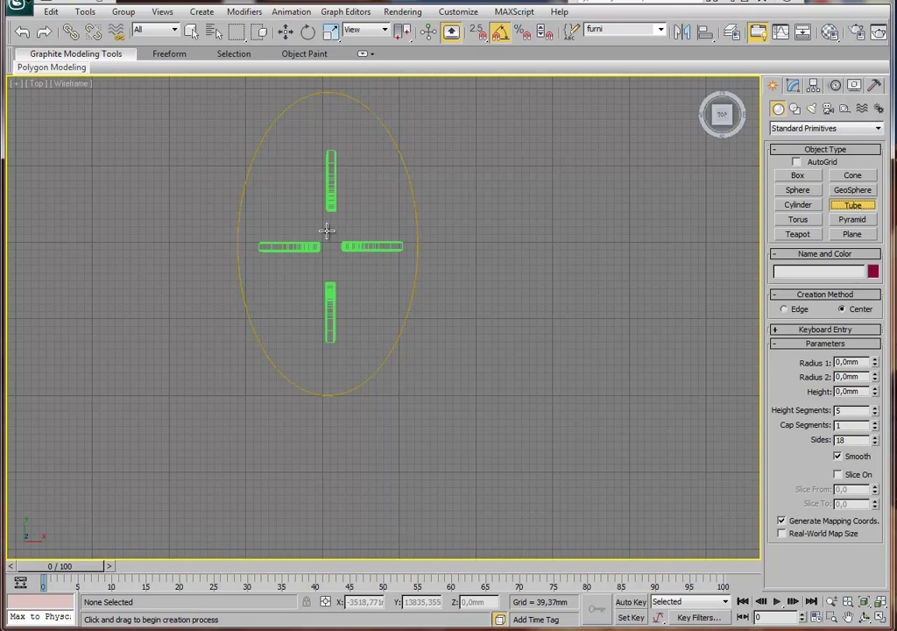
Draw Tube001 on the table and move it to the centre of the legs.
drag(324, 231, 343, 259)
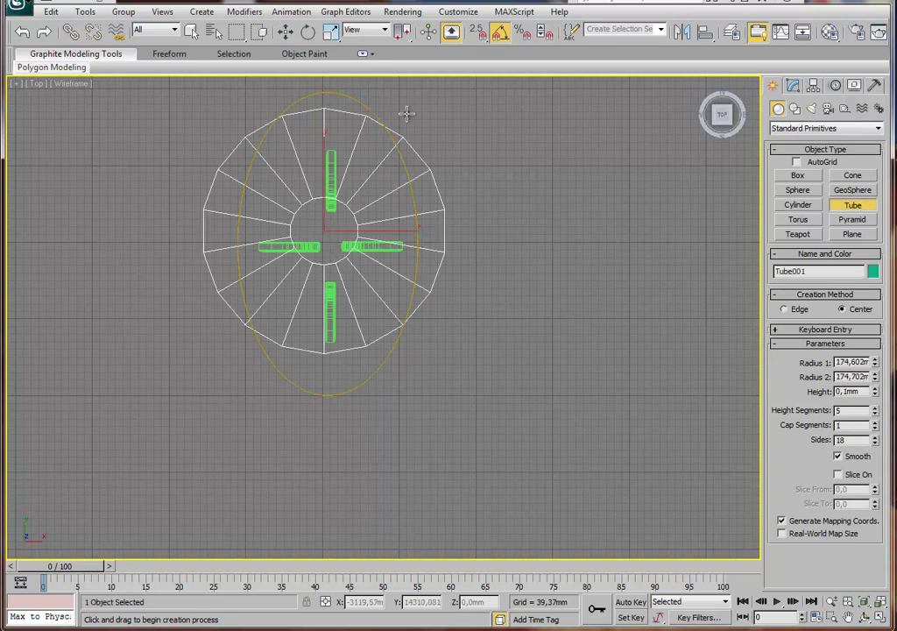
click(361, 222)
click(353, 203)
key(w)
drag(353, 204, 359, 218)
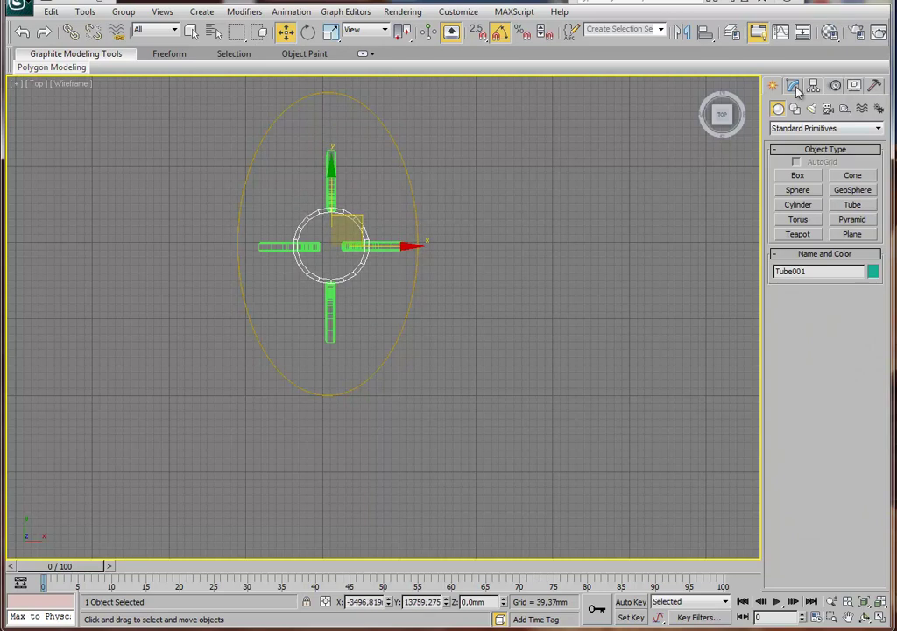
Give Tube001 38 sides and a 48.9 mm height, viewed in maximized Perspective.
click(793, 86)
drag(874, 367, 859, 225)
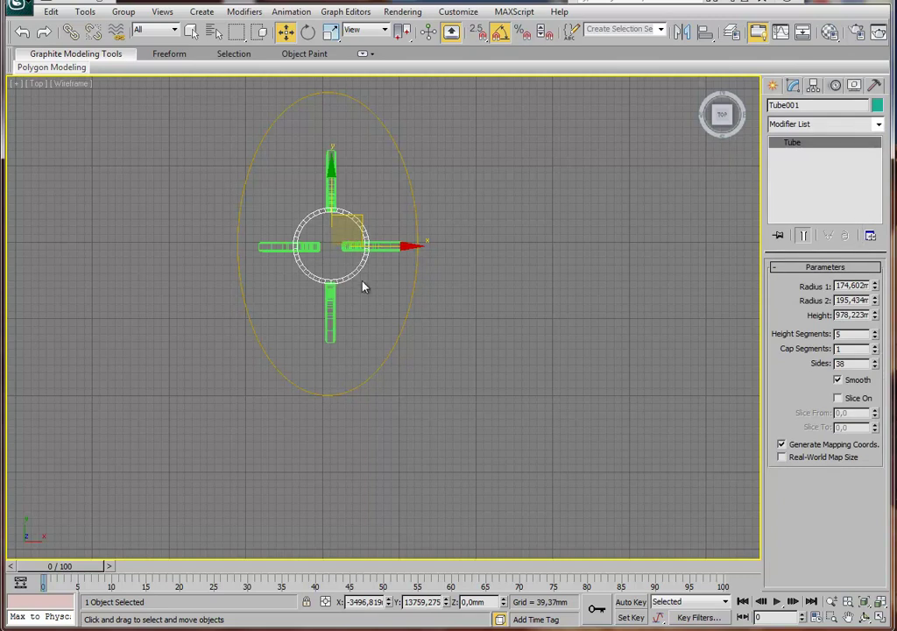
key(alt+w)
right_click(491, 394)
key(alt+w)
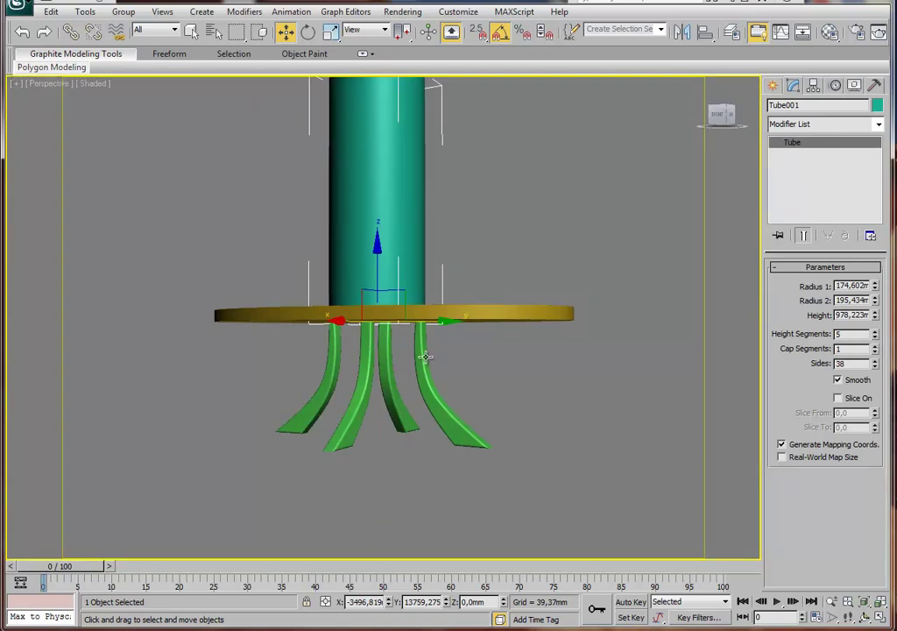
alt+middle_drag(424, 356, 714, 355)
alt+middle_drag(597, 314, 661, 350)
drag(874, 315, 442, 325)
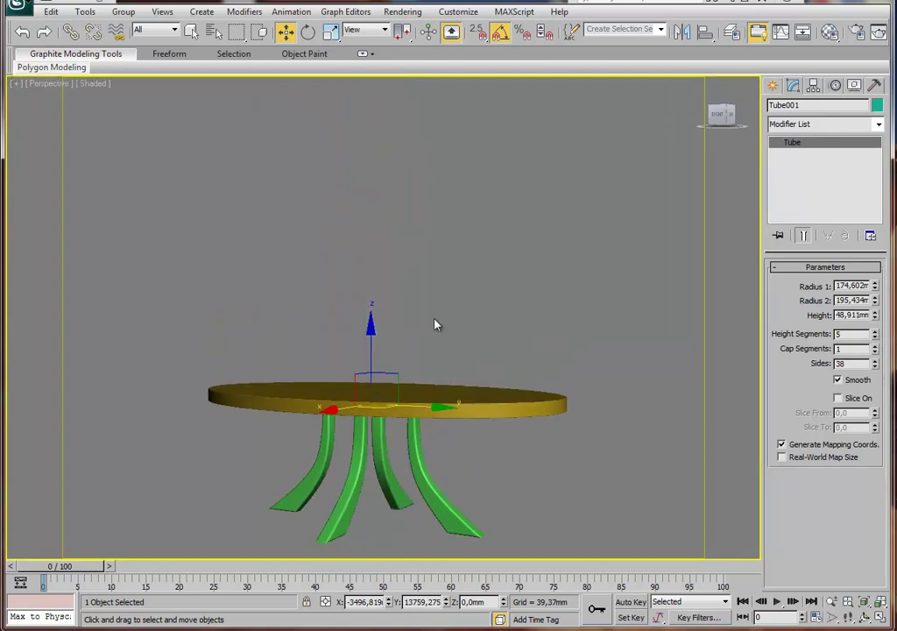
Settle the ring just under the tabletop and reduce Radius 2 to 140,713mm.
alt+middle_drag(443, 325, 408, 302)
drag(370, 330, 371, 373)
mouse_move(371, 373)
alt+middle_down()
mouse_move(425, 394)
mouse_move(468, 375)
mouse_move(477, 325)
mouse_move(510, 316)
mouse_move(531, 344)
mouse_move(414, 377)
alt+middle_up()
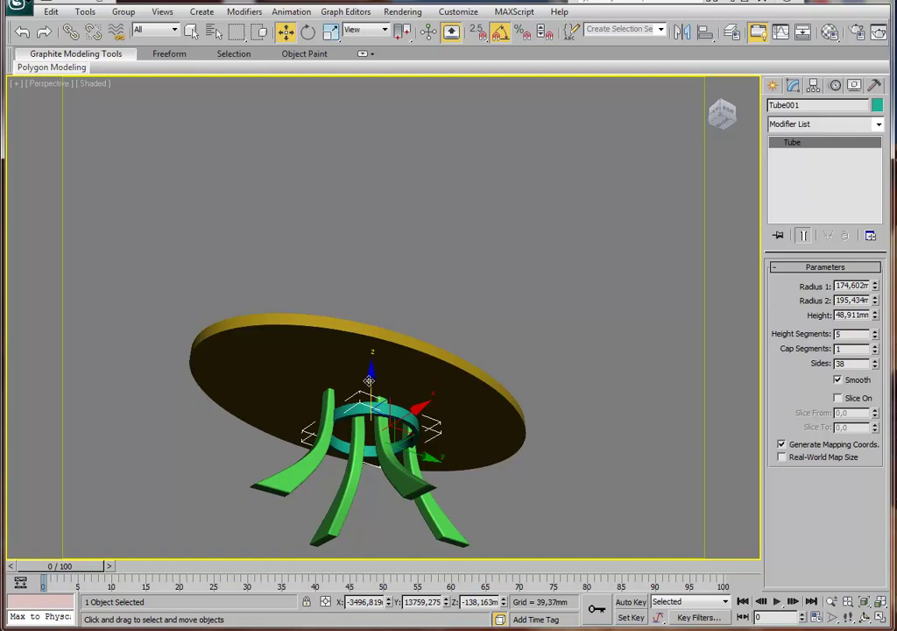
drag(369, 380, 362, 389)
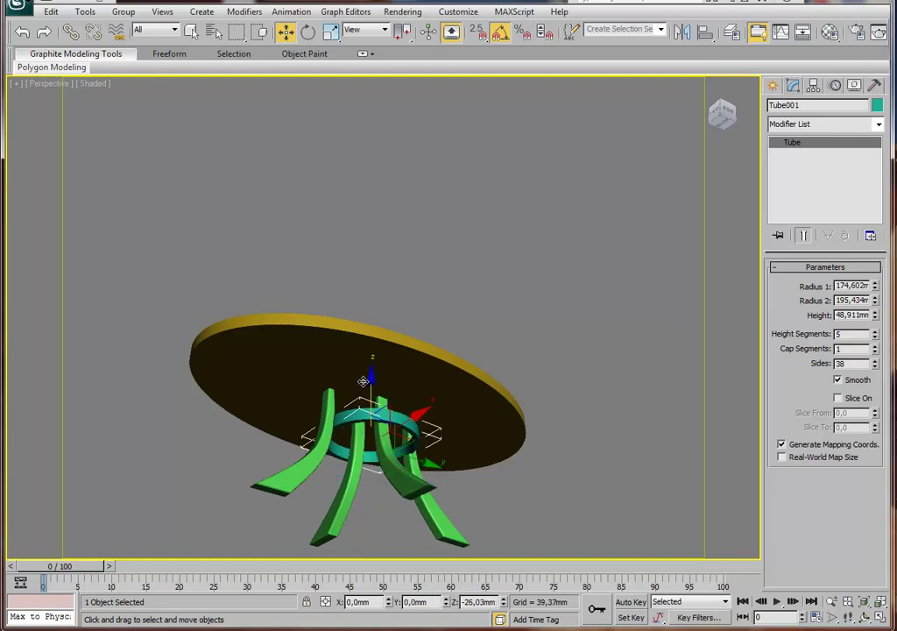
drag(362, 390, 352, 382)
alt+middle_drag(352, 382, 412, 384)
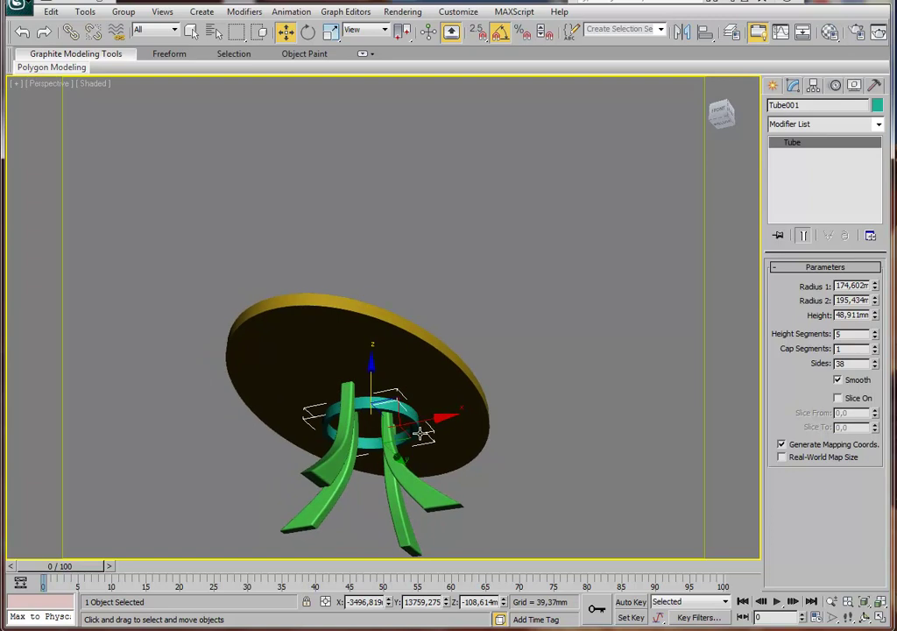
alt+middle_drag(410, 466, 456, 460)
drag(876, 305, 872, 328)
mouse_move(355, 363)
alt+middle_down()
mouse_move(293, 369)
mouse_move(296, 382)
alt+middle_up()
Open the stol group and nudge the left leg toward the teal ring.
click(313, 455)
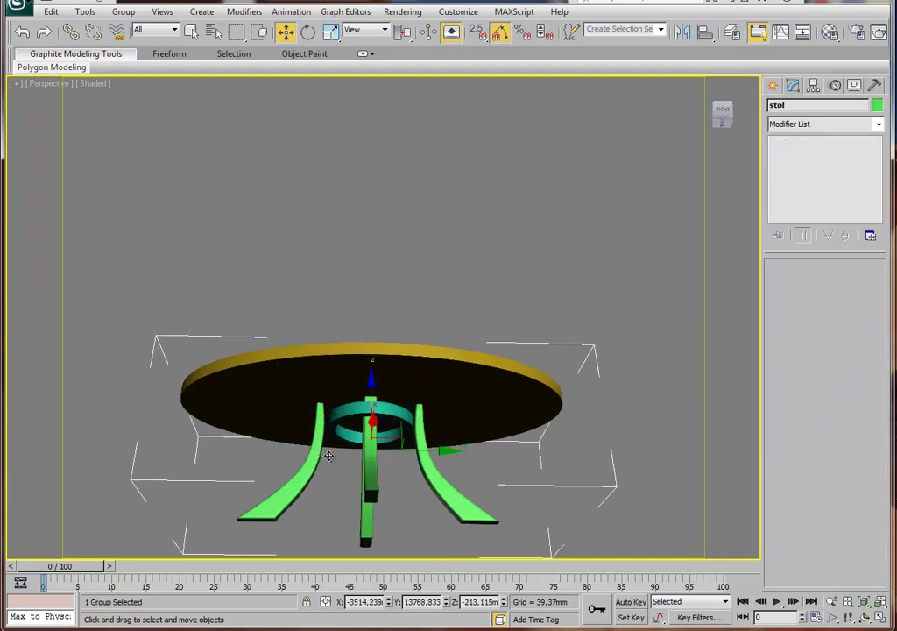
click(124, 12)
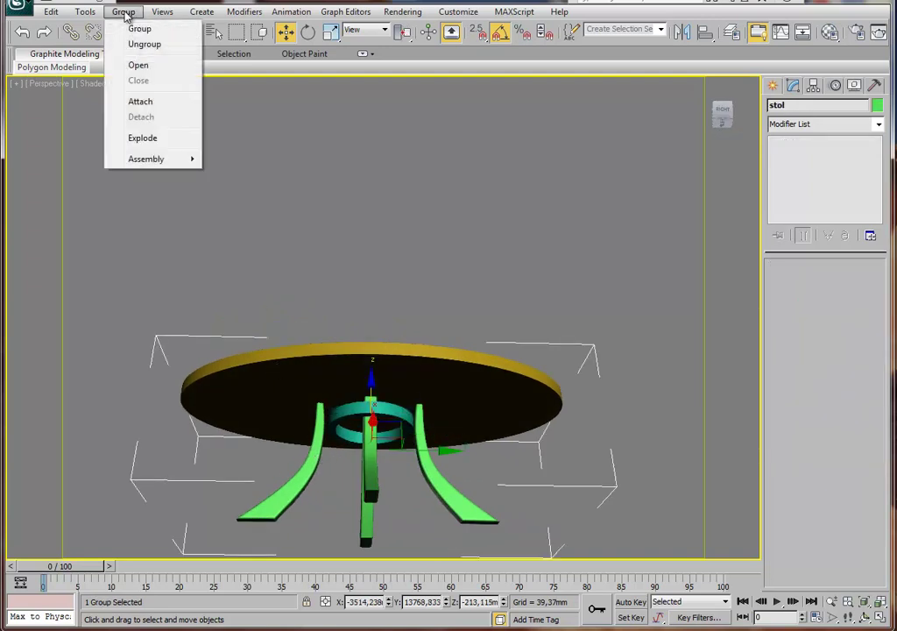
click(140, 66)
click(315, 459)
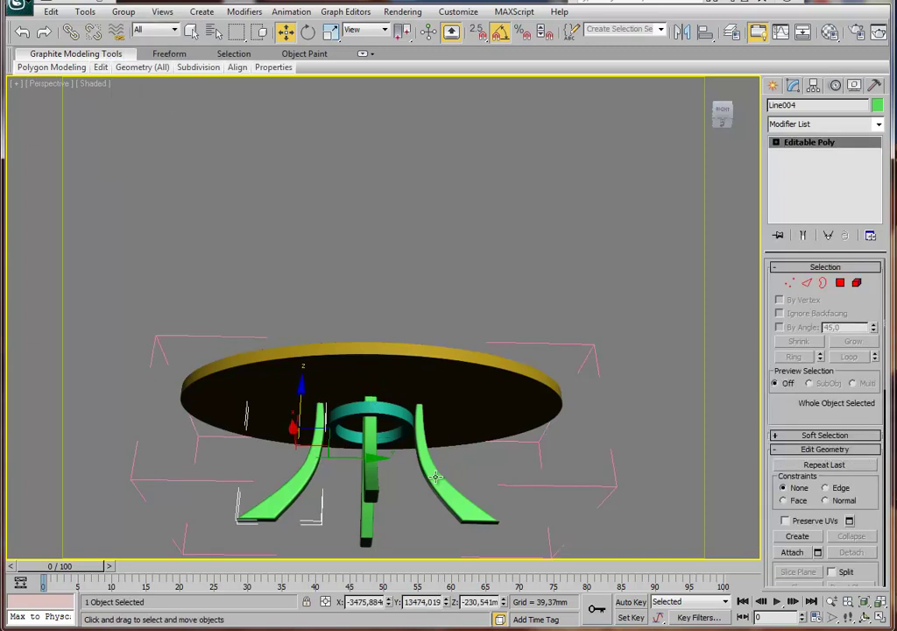
drag(347, 457, 360, 458)
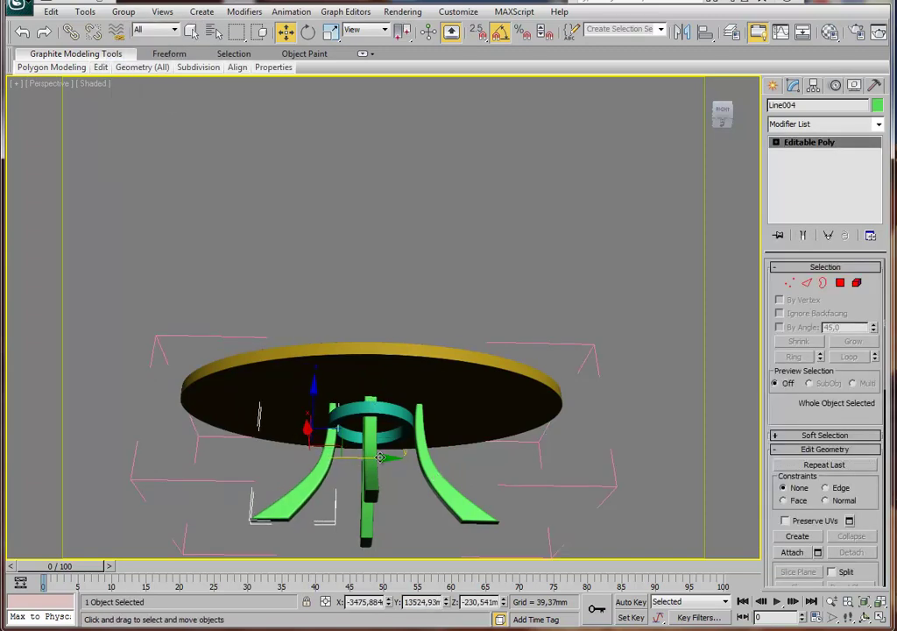
Shift the right leg and another leg inward along X toward the ring.
click(464, 495)
drag(498, 469, 487, 471)
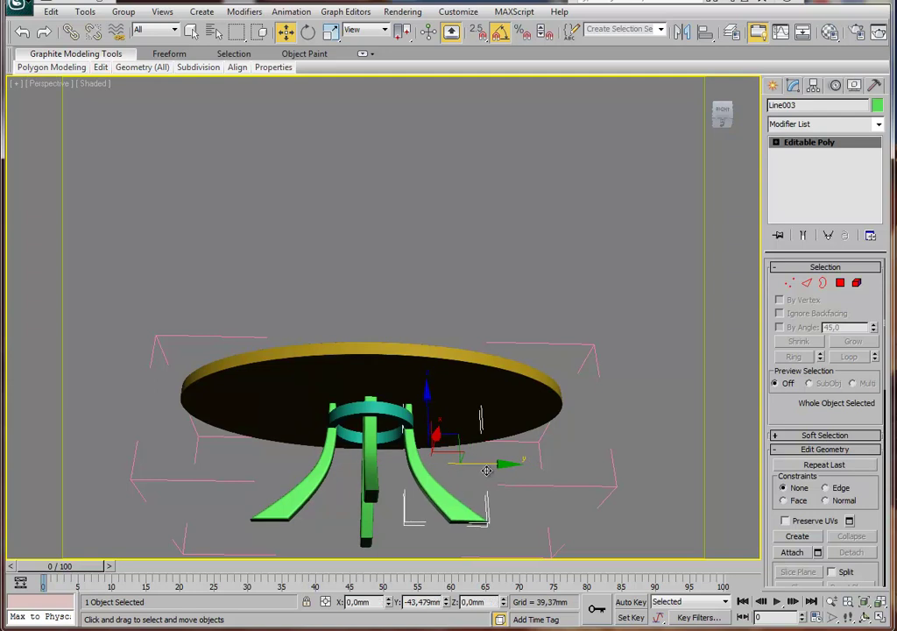
alt+middle_drag(403, 427, 431, 465)
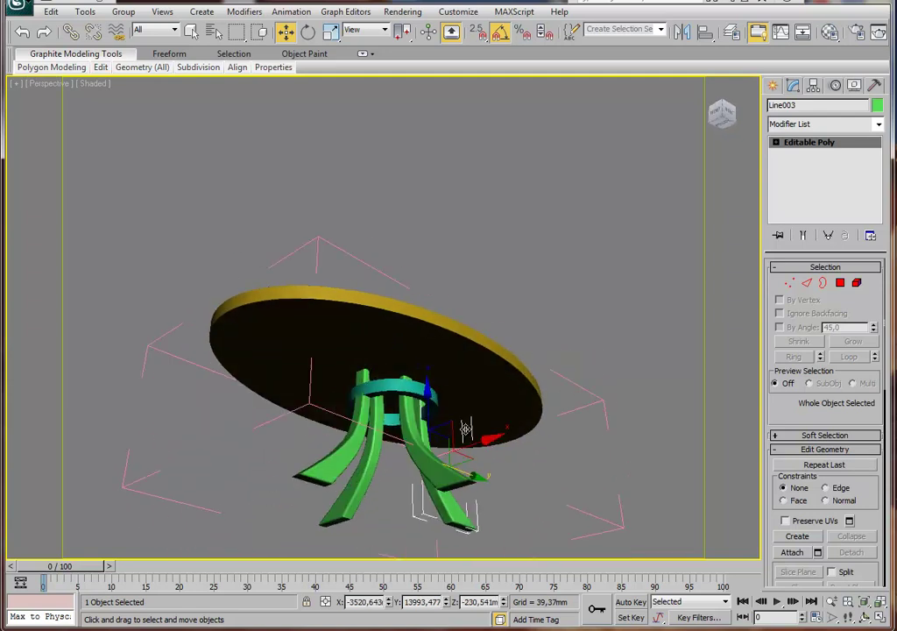
click(463, 451)
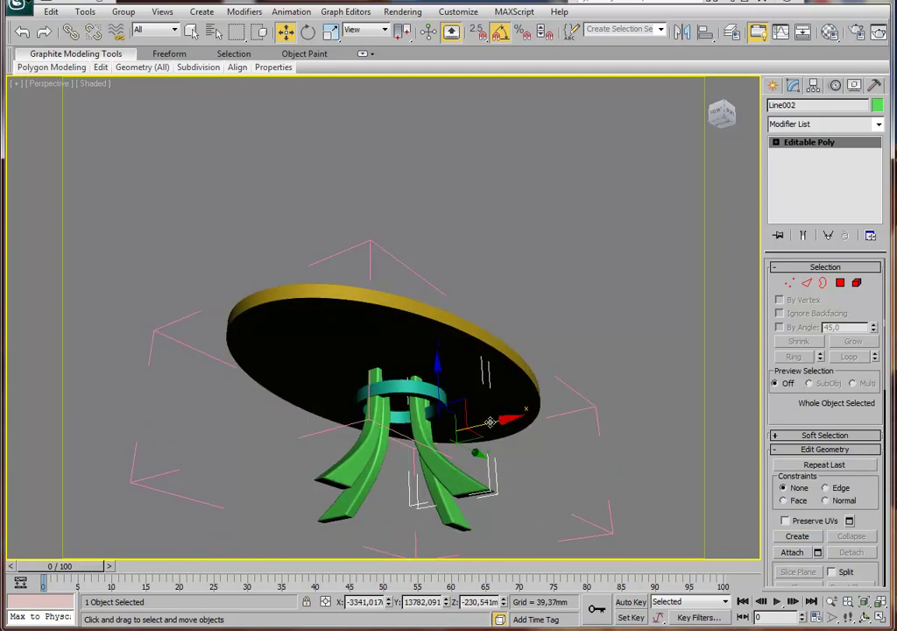
drag(488, 423, 493, 427)
alt+middle_drag(494, 427, 444, 427)
Move leg Line005 along X, then select the teal ring Tube001.
click(332, 446)
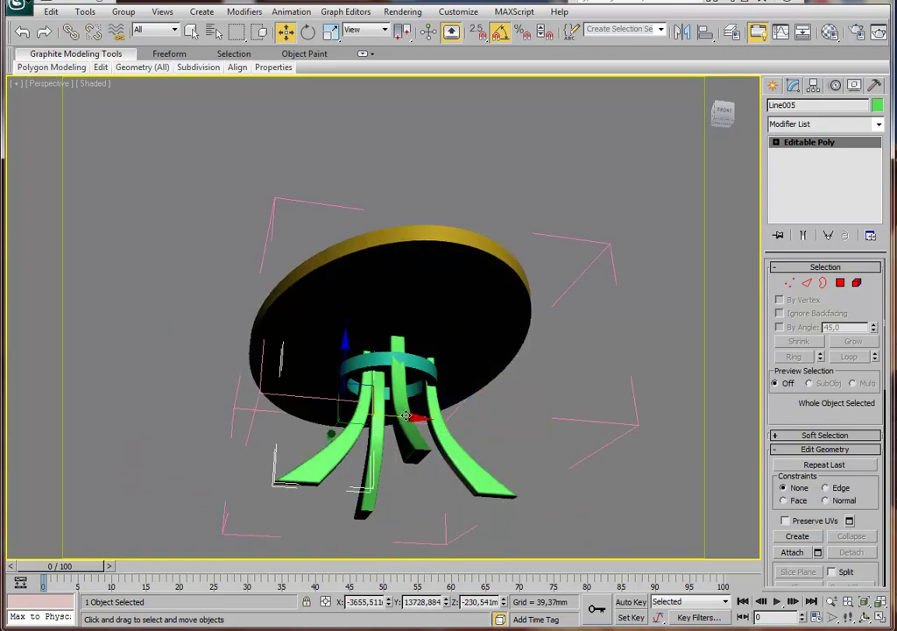
drag(410, 421, 386, 420)
mouse_move(386, 420)
alt+middle_down()
mouse_move(395, 407)
mouse_move(366, 400)
alt+middle_up()
click(376, 341)
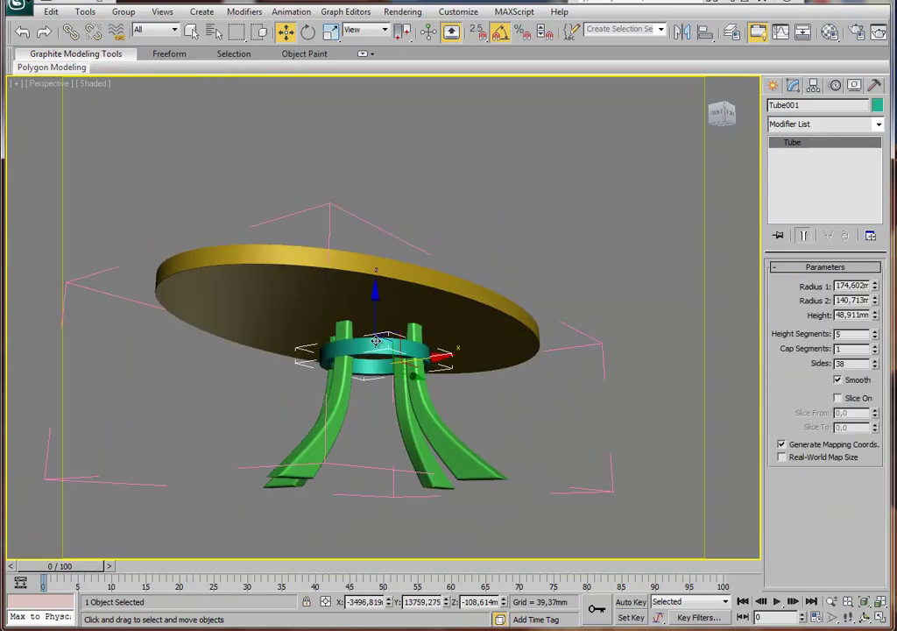
Convert Tube001 to Editable Poly in Edge mode with edged faces shown.
right_click(377, 343)
mouse_move(412, 468)
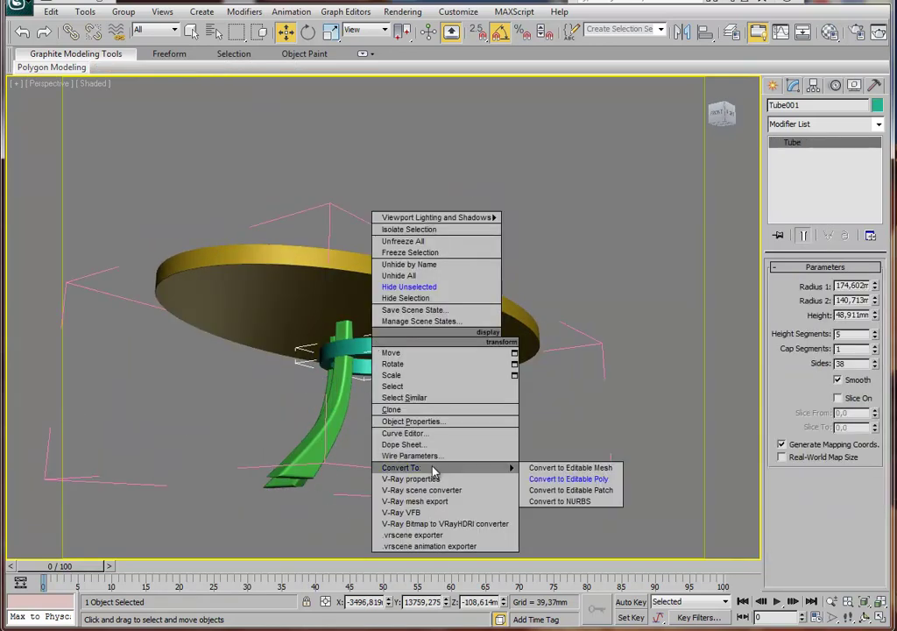
click(571, 479)
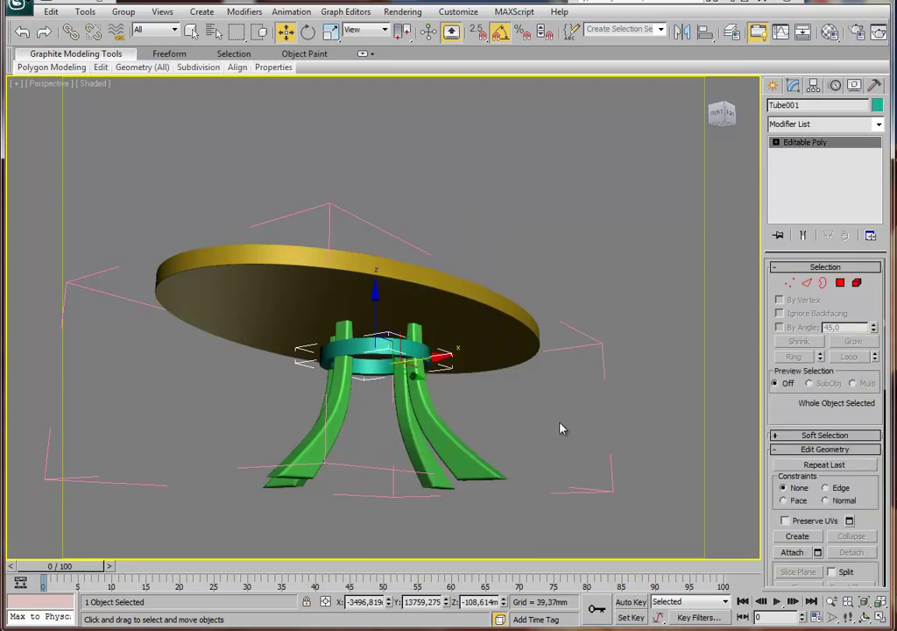
click(807, 284)
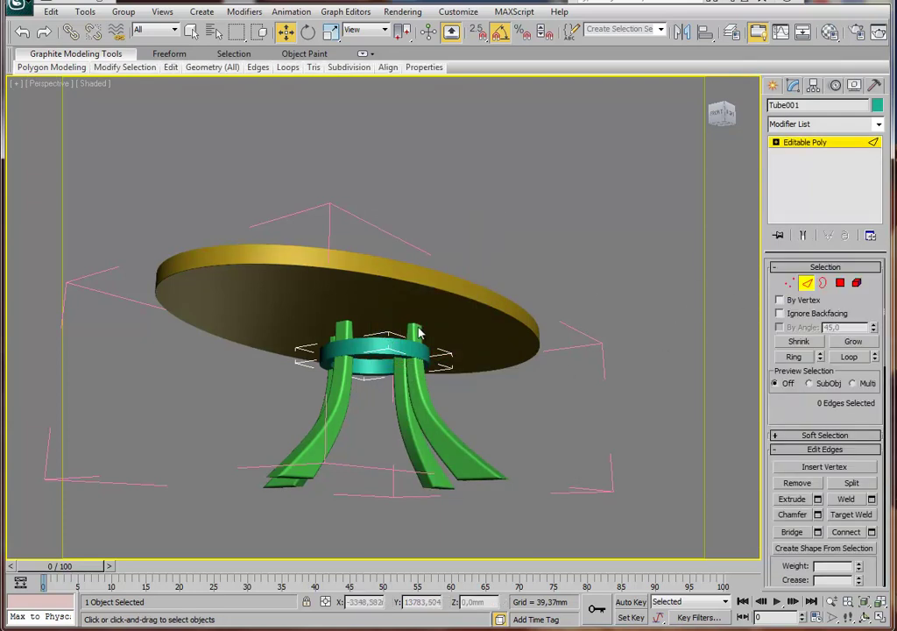
key(F4)
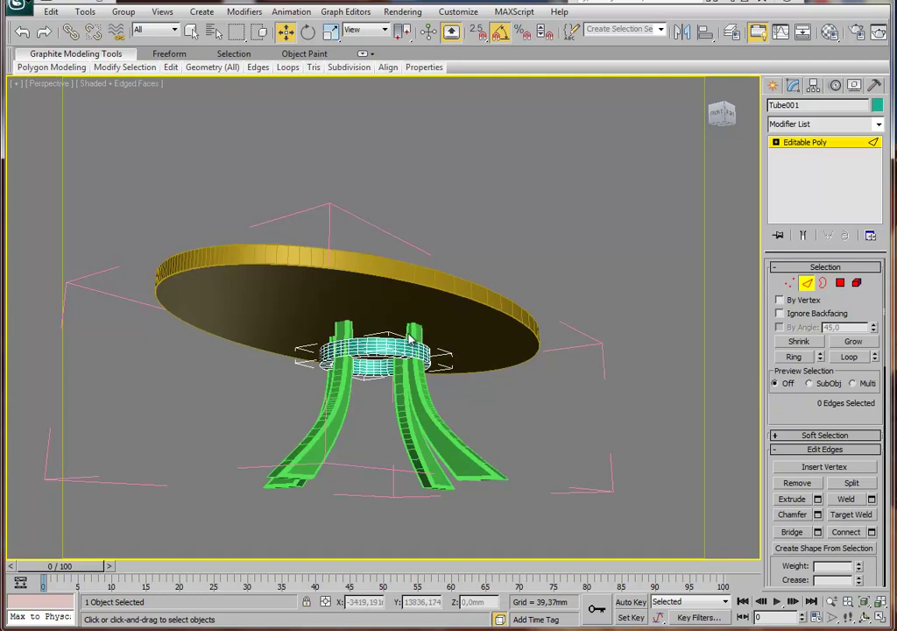
mouse_move(410, 340)
alt+middle_down()
mouse_move(388, 350)
mouse_move(337, 317)
alt+middle_up()
scroll(387, 351, up, 5)
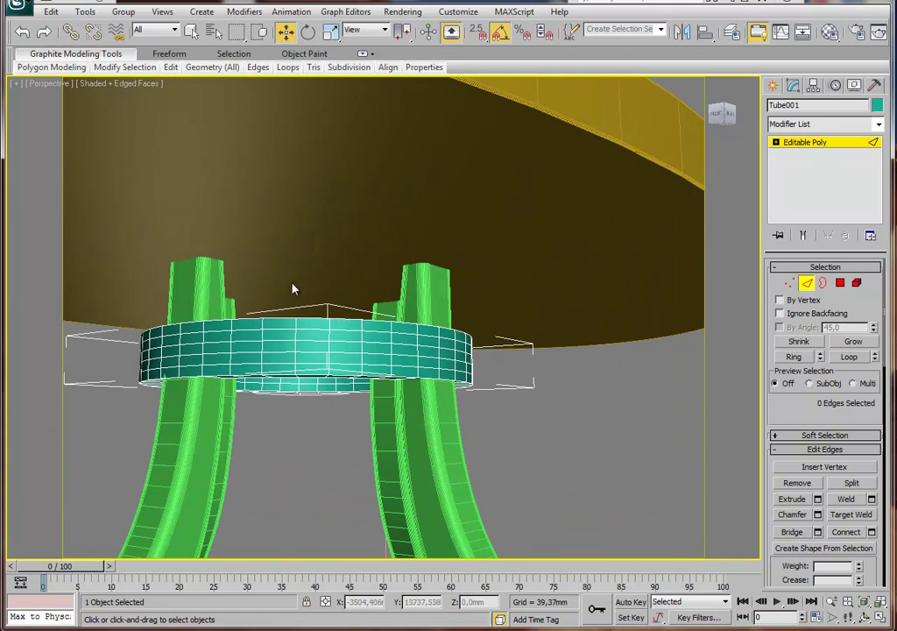
Return to the four-view layout and make the Front viewport active.
key(alt+w)
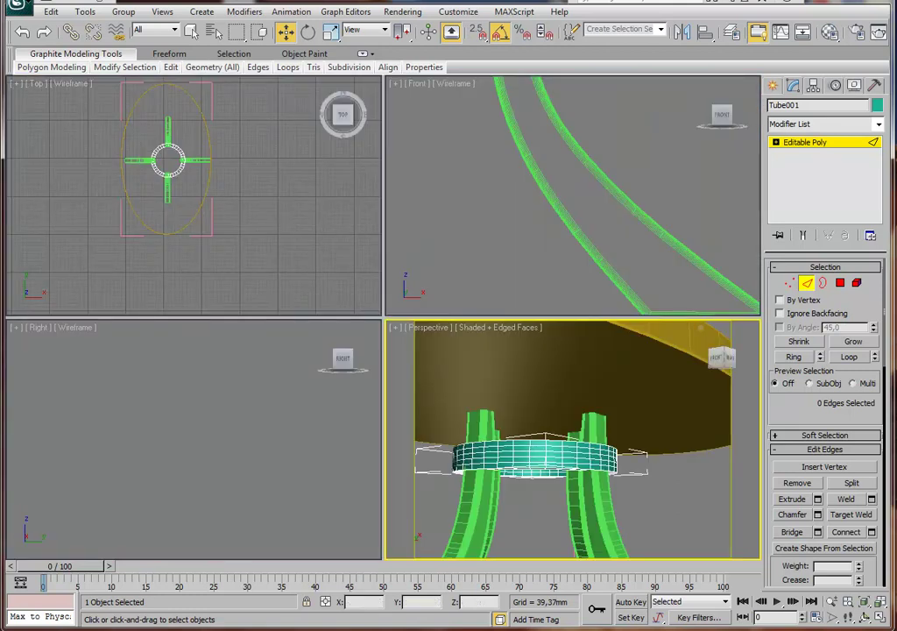
click(501, 200)
click(287, 192)
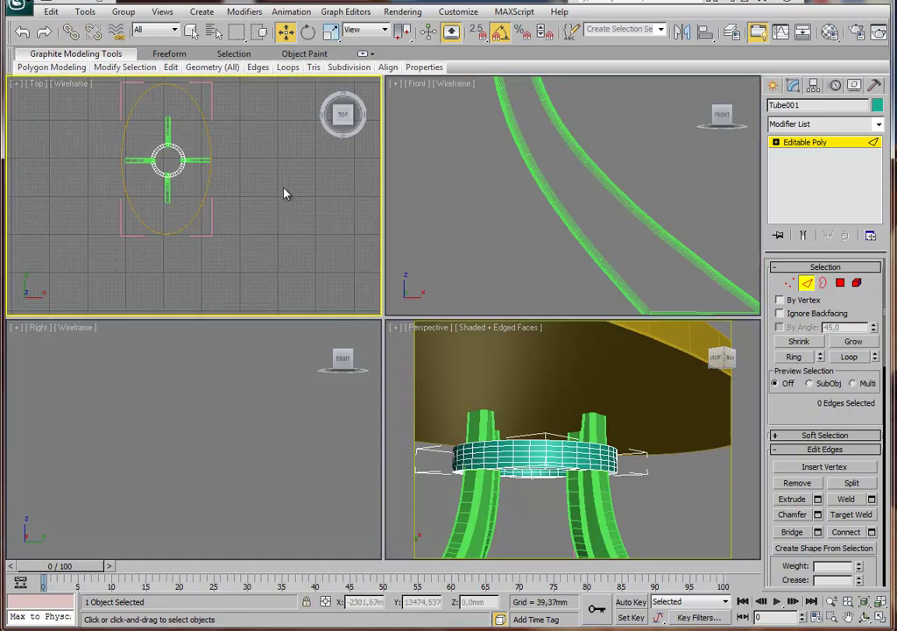
right_click(466, 183)
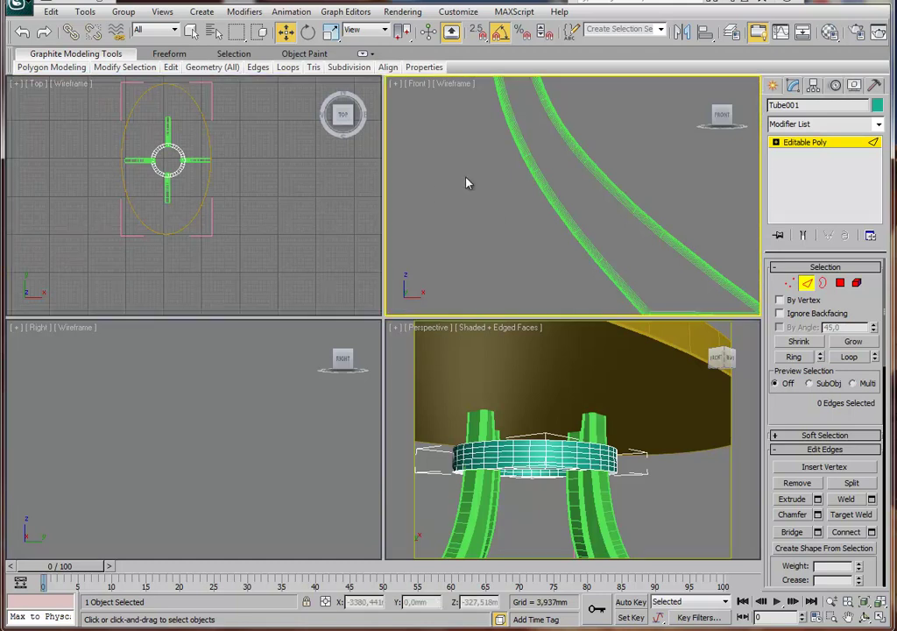
Maximize the Front view and window-select all of the ring's edges.
key(alt+w)
scroll(415, 231, down, 3)
scroll(387, 257, down, 3)
scroll(340, 222, up, 1)
scroll(377, 233, up, 3)
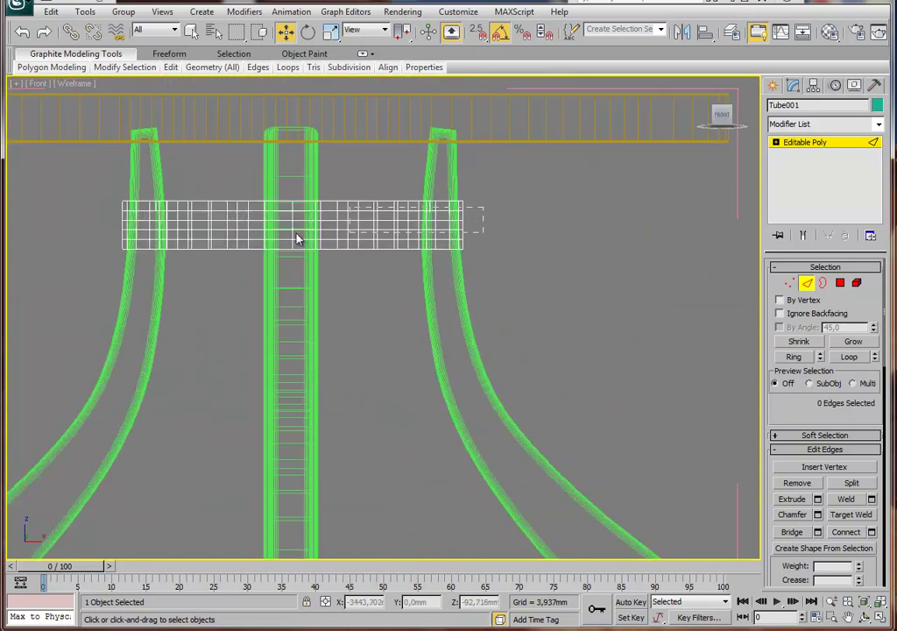
drag(380, 239, 60, 250)
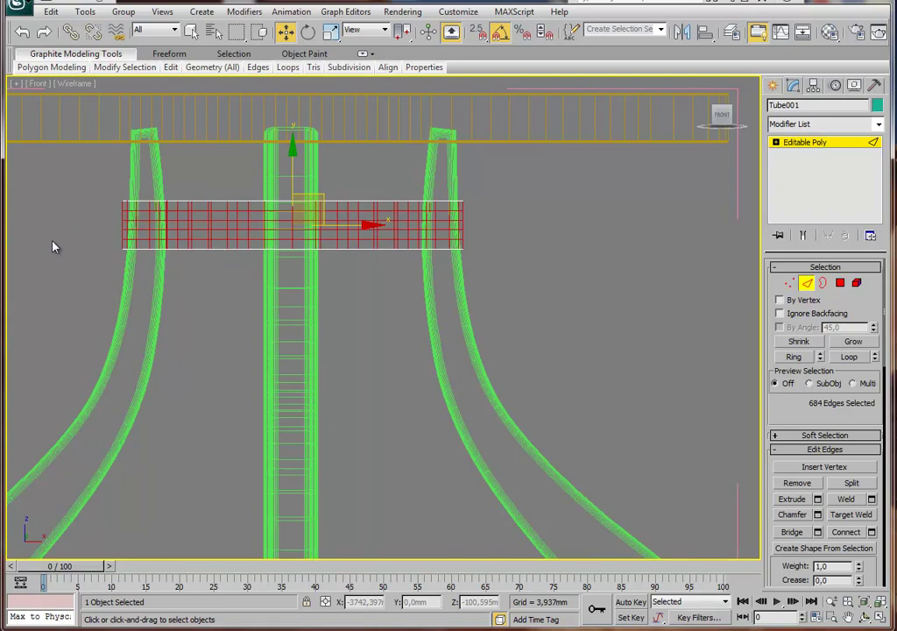
key(ctrl+d)
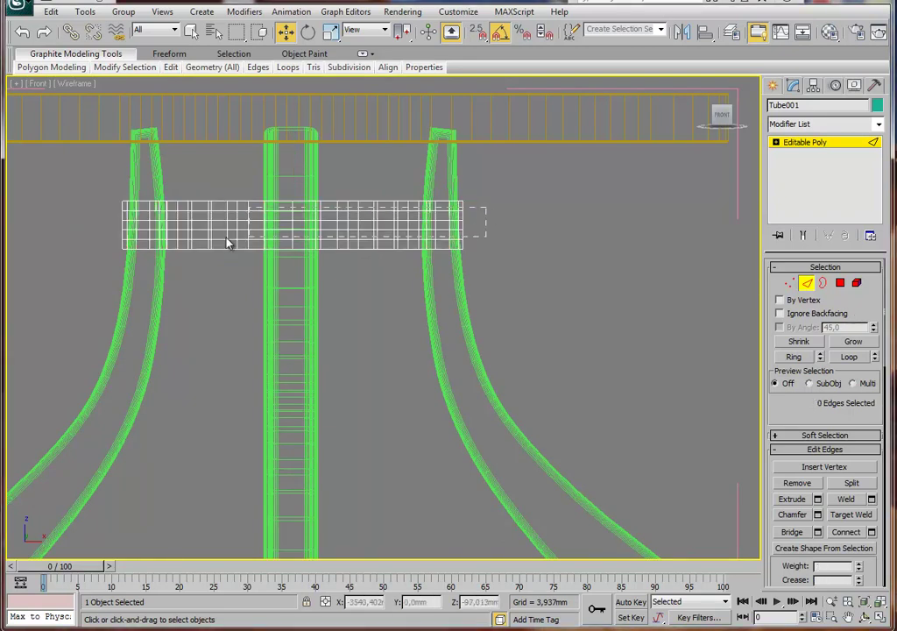
drag(488, 201, 74, 252)
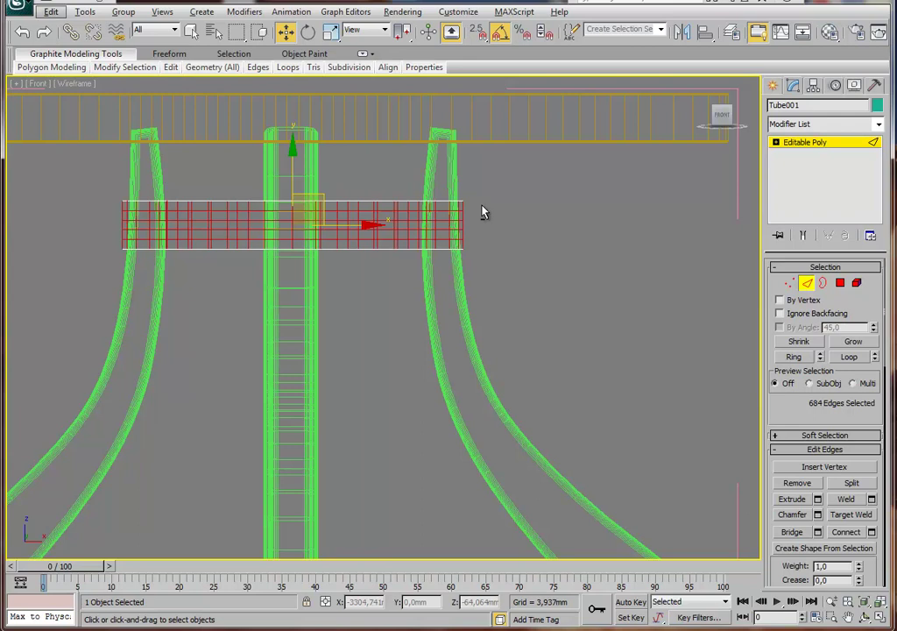
Deselect the five rows of vertical edges and remove the horizontal edge loops.
drag(476, 207, 103, 211)
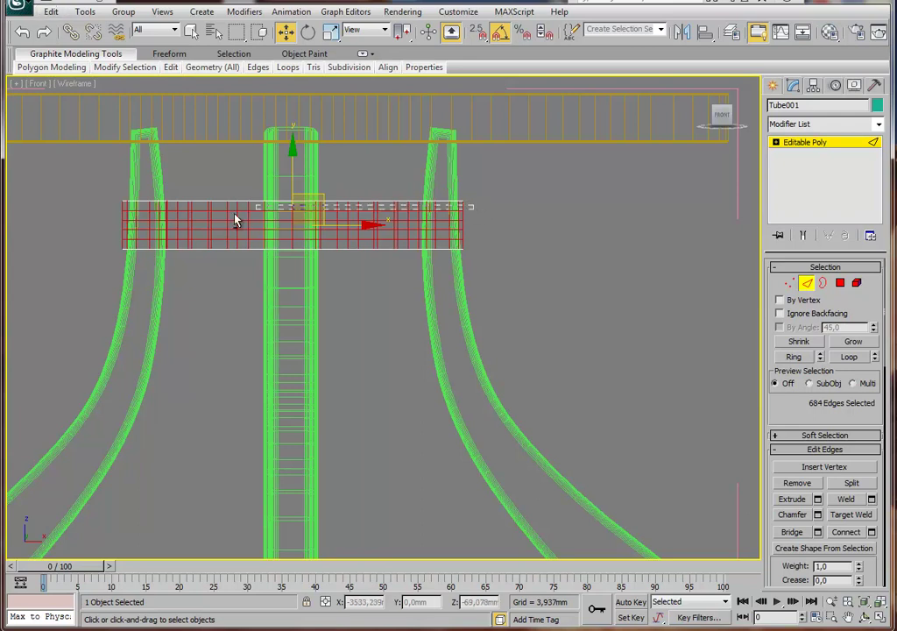
drag(477, 216, 95, 224)
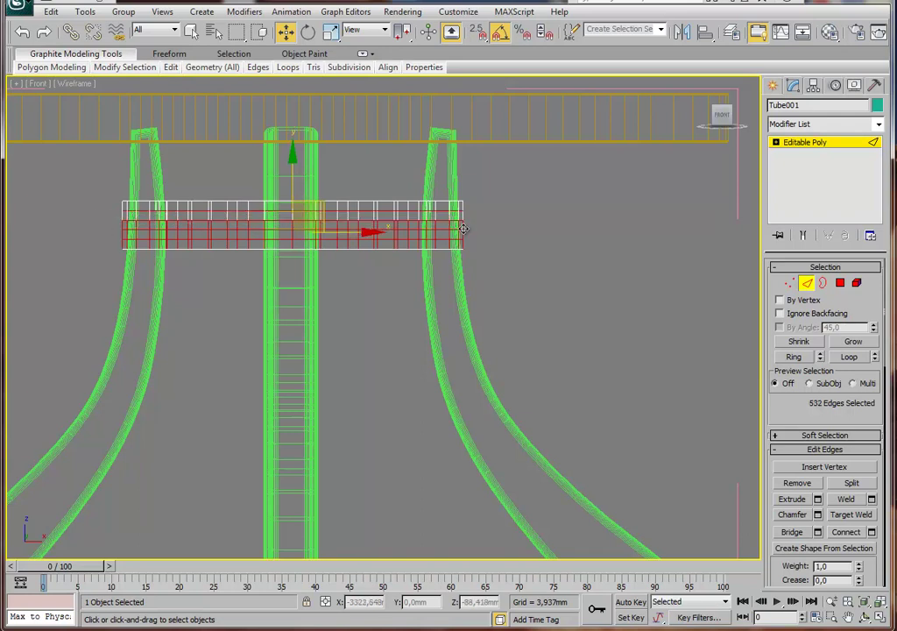
alt+drag(470, 230, 104, 234)
alt+drag(473, 237, 122, 245)
alt+drag(474, 252, 102, 253)
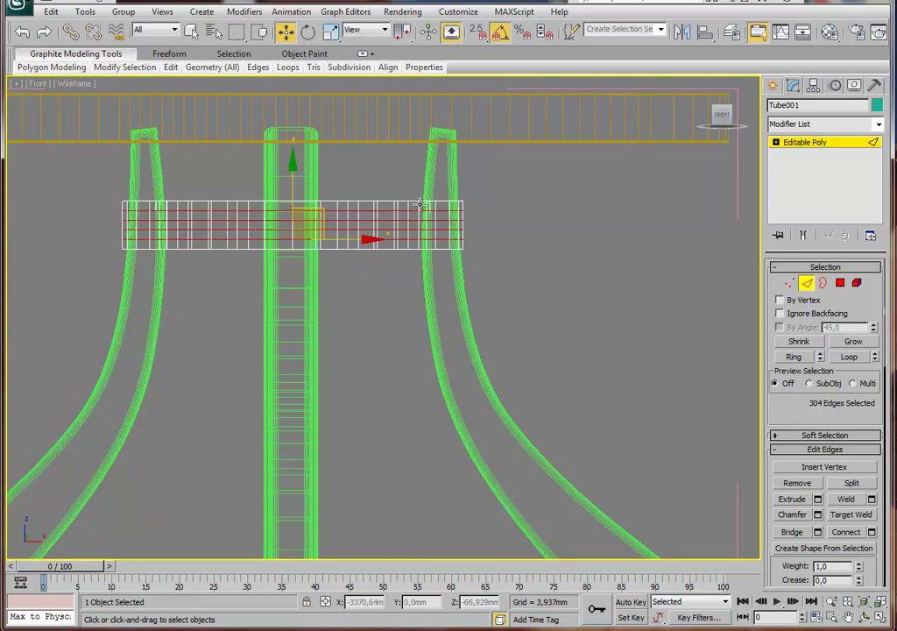
click(804, 483)
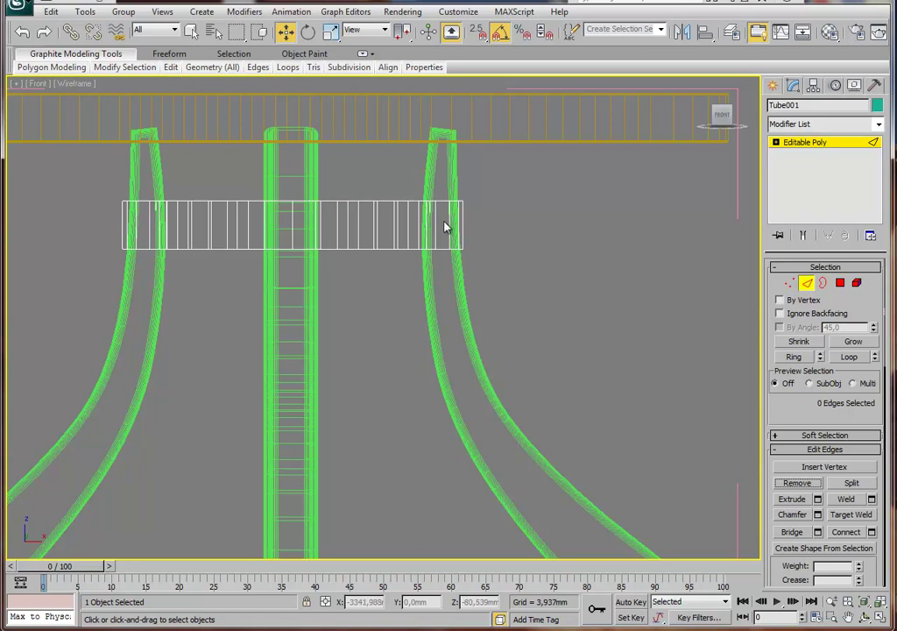
Remove the ring's leftover vertices in Vertex mode and exit sub-object editing.
click(789, 283)
mouse_move(474, 207)
mouse_down()
mouse_move(430, 241)
mouse_move(262, 254)
mouse_move(72, 251)
mouse_up()
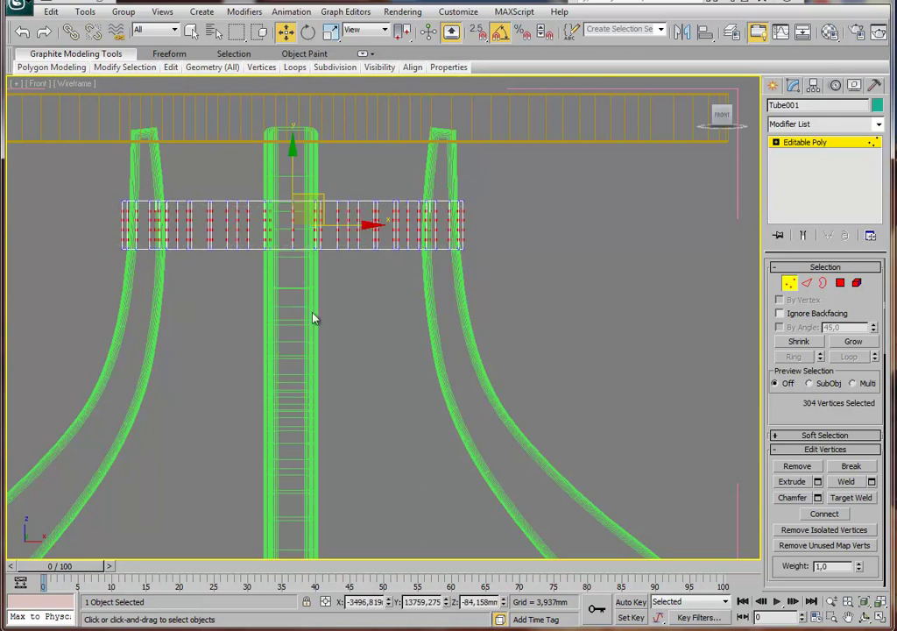
click(791, 466)
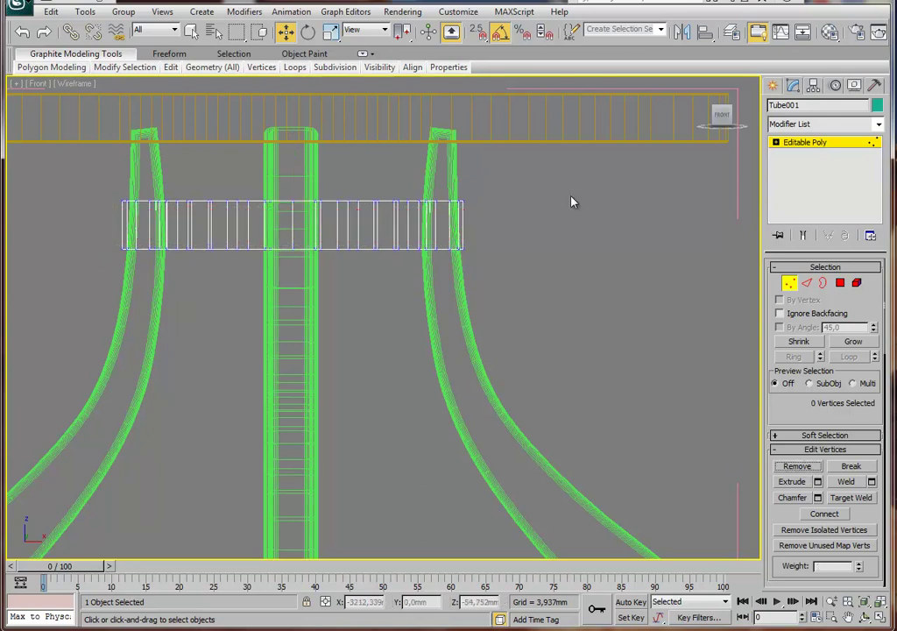
click(837, 143)
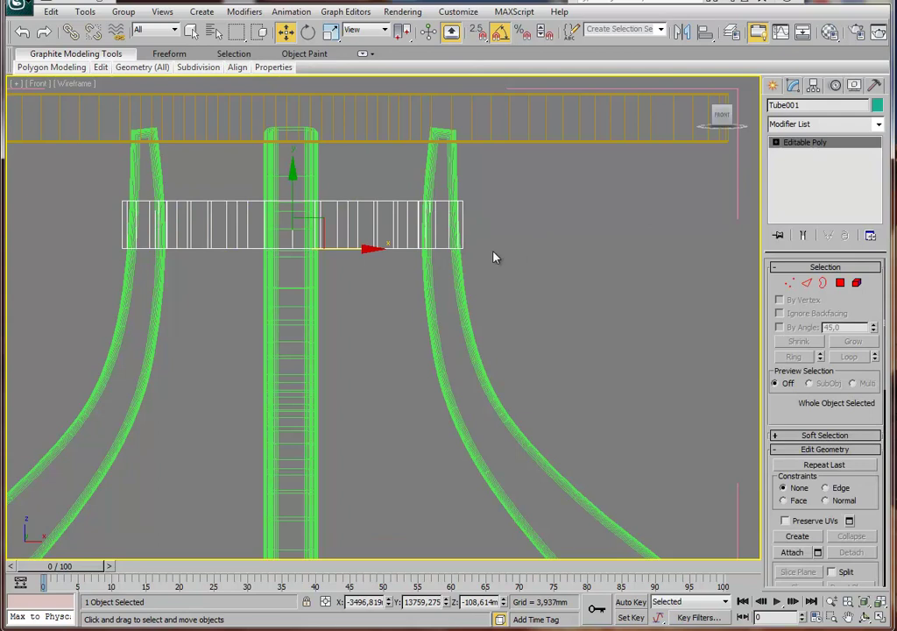
key(alt+w)
right_click(450, 394)
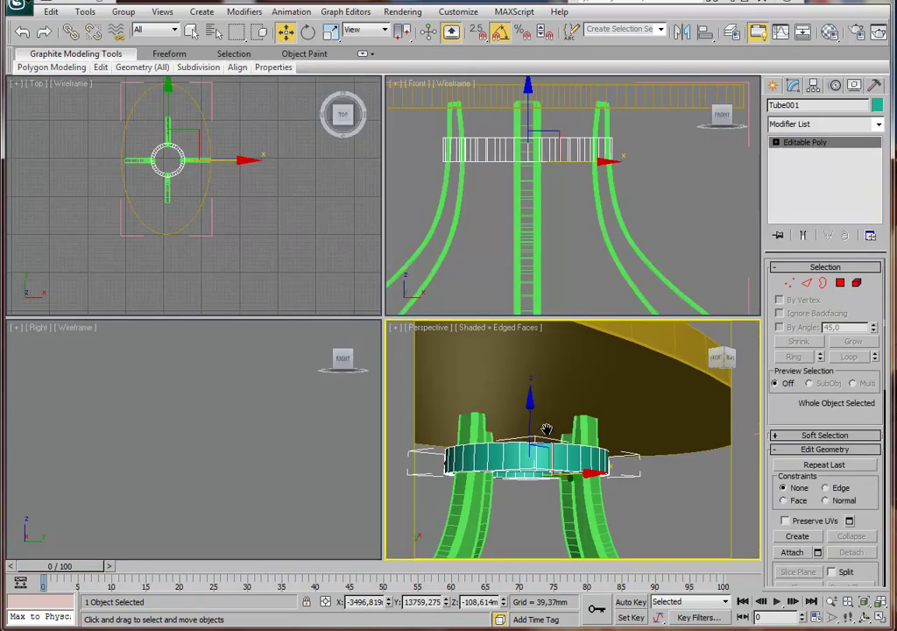
key(alt+w)
alt+middle_drag(450, 394, 591, 296)
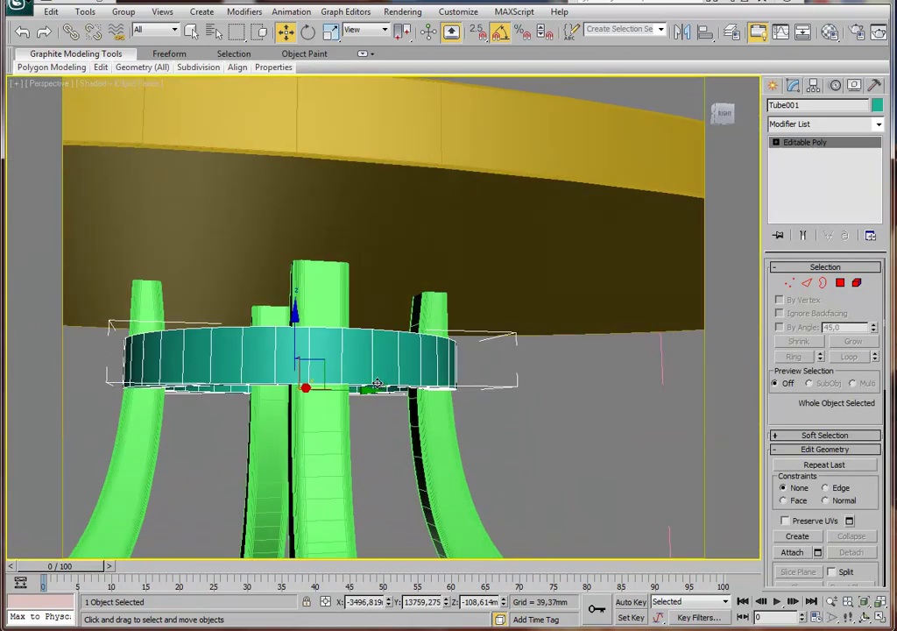
click(807, 283)
alt+middle_drag(525, 306, 500, 314)
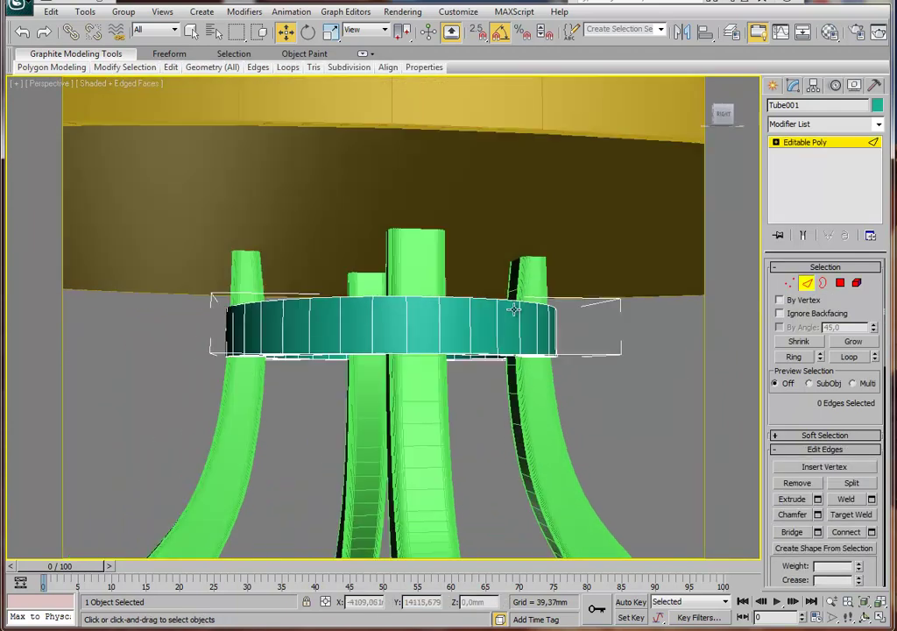
drag(621, 285, 132, 330)
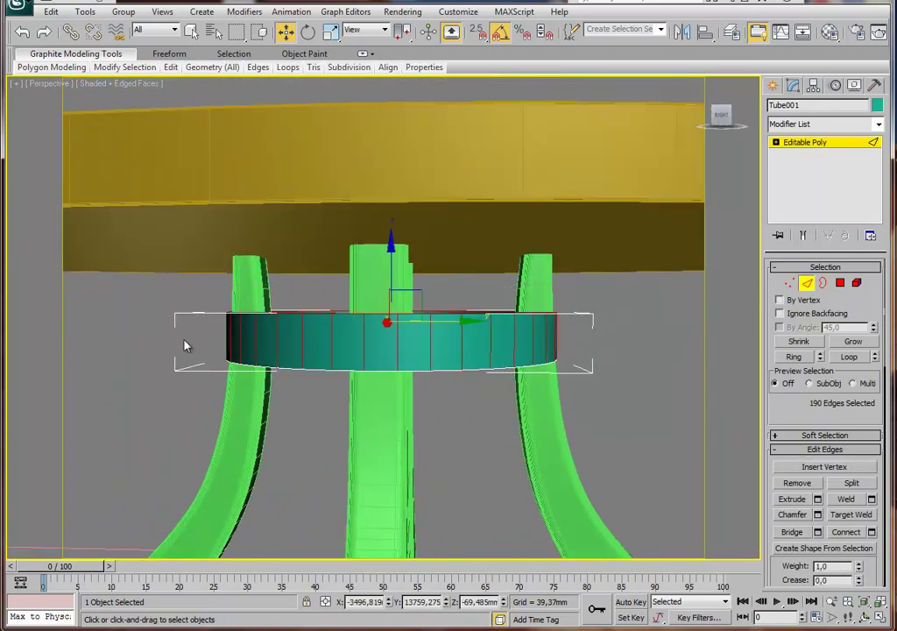
drag(178, 434, 184, 430)
mouse_move(331, 394)
alt+middle_down()
mouse_move(401, 373)
mouse_move(444, 383)
alt+middle_up()
alt+drag(589, 338, 151, 349)
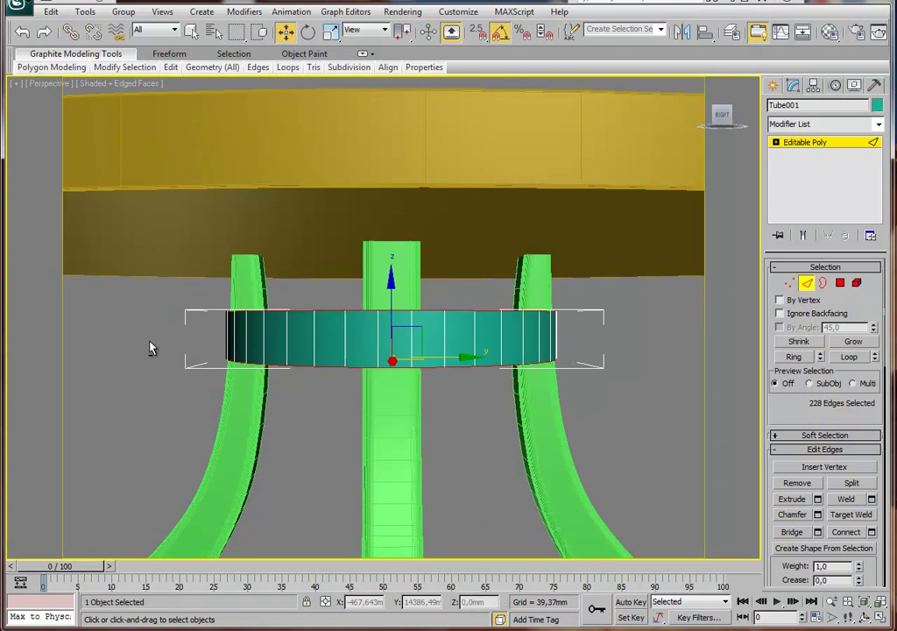
key(F3)
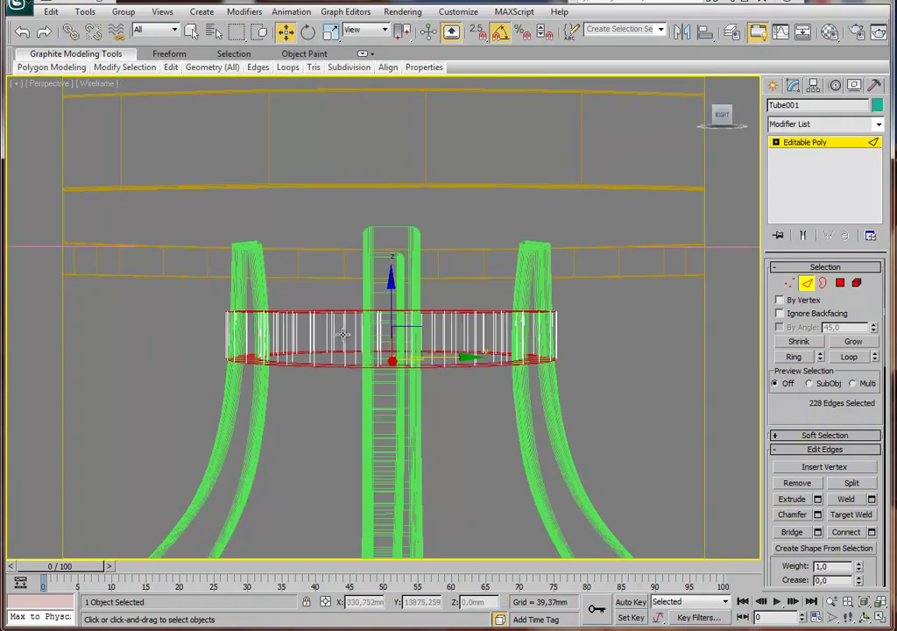
key(F3)
mouse_move(412, 341)
alt+middle_down()
mouse_move(436, 342)
mouse_move(417, 331)
mouse_move(427, 320)
mouse_move(430, 237)
mouse_move(440, 304)
mouse_move(352, 225)
alt+middle_up()
Maximize the Top view and switch to circular region selection.
key(alt+w)
middle_click(225, 195)
key(alt+w)
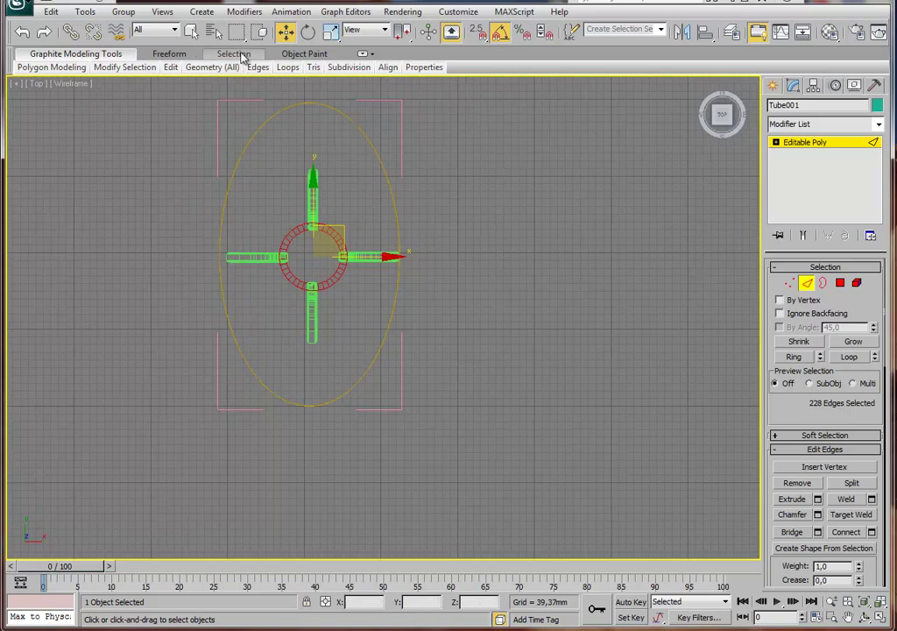
drag(237, 32, 236, 74)
scroll(330, 245, up, 4)
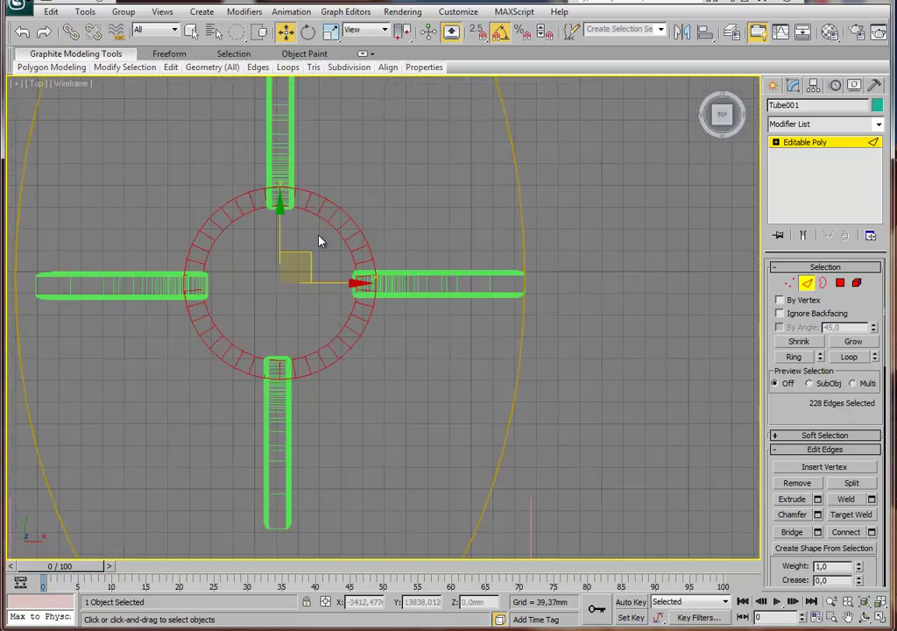
drag(237, 31, 237, 74)
middle_drag(290, 186, 298, 189)
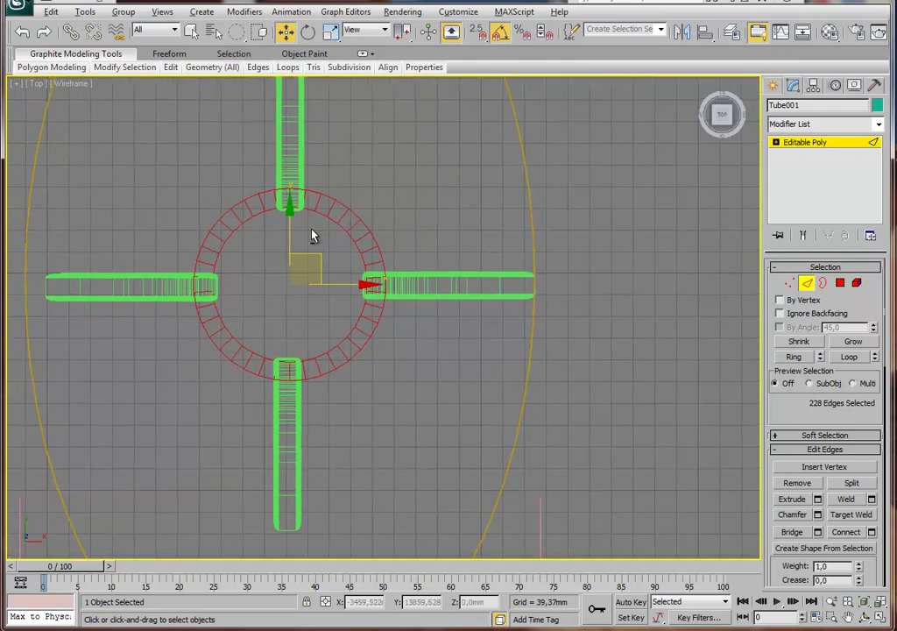
Try deselecting the ring's inner edges with circular and lasso regions.
alt+drag(235, 202, 283, 257)
key(ctrl+z)
drag(297, 293, 375, 335)
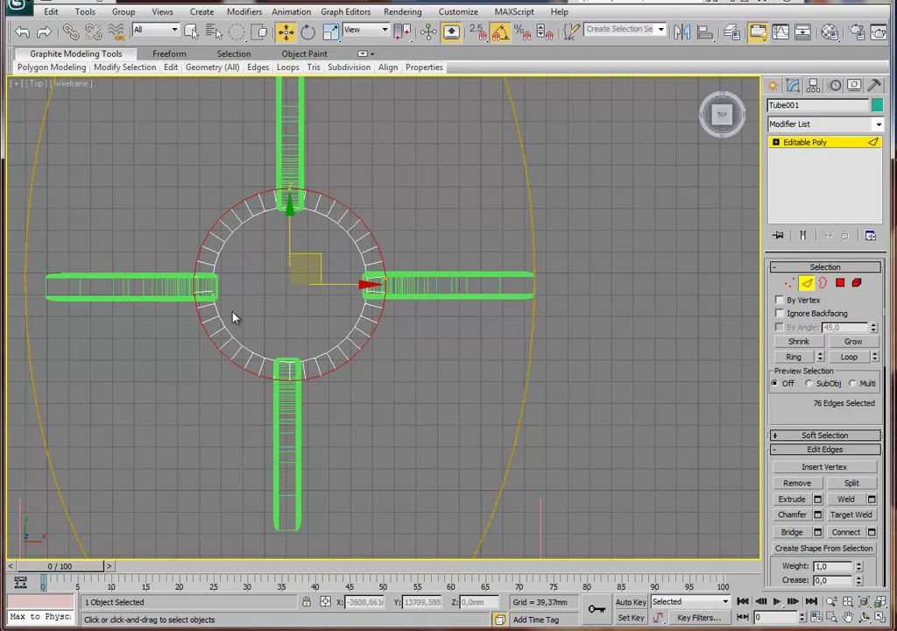
click(242, 36)
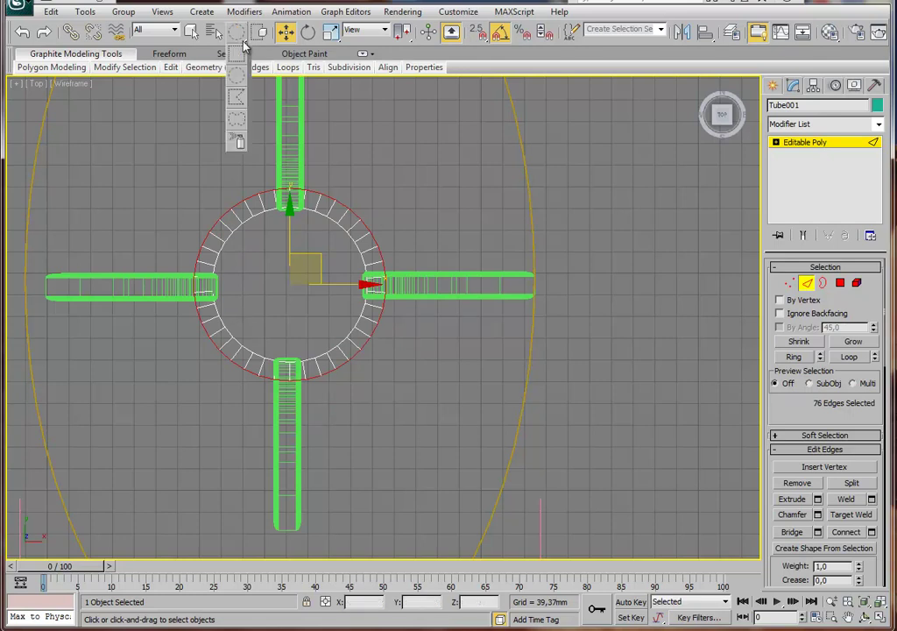
drag(245, 44, 238, 122)
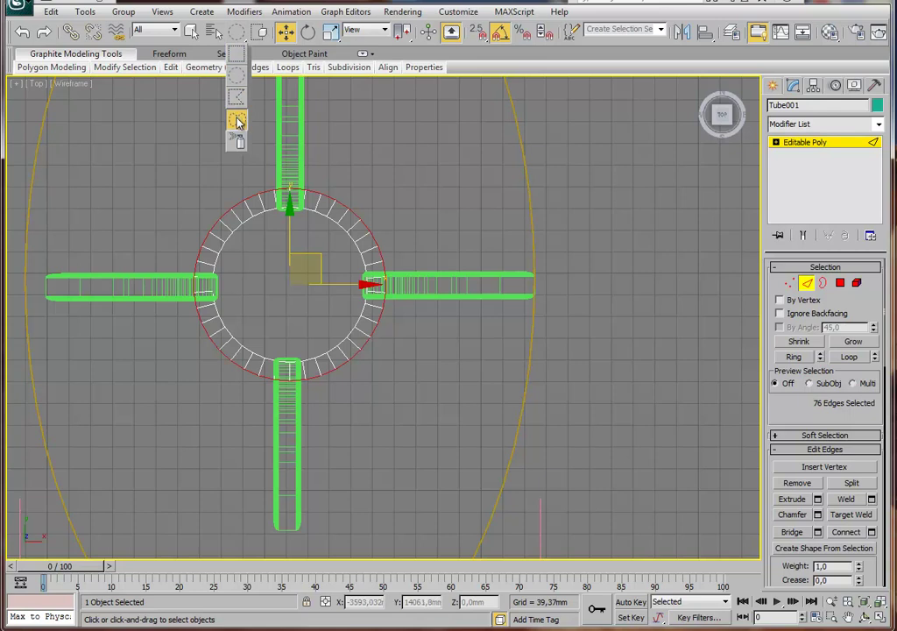
Re-enter Edge level and double-click to select the outer loop's 76 edges.
click(826, 147)
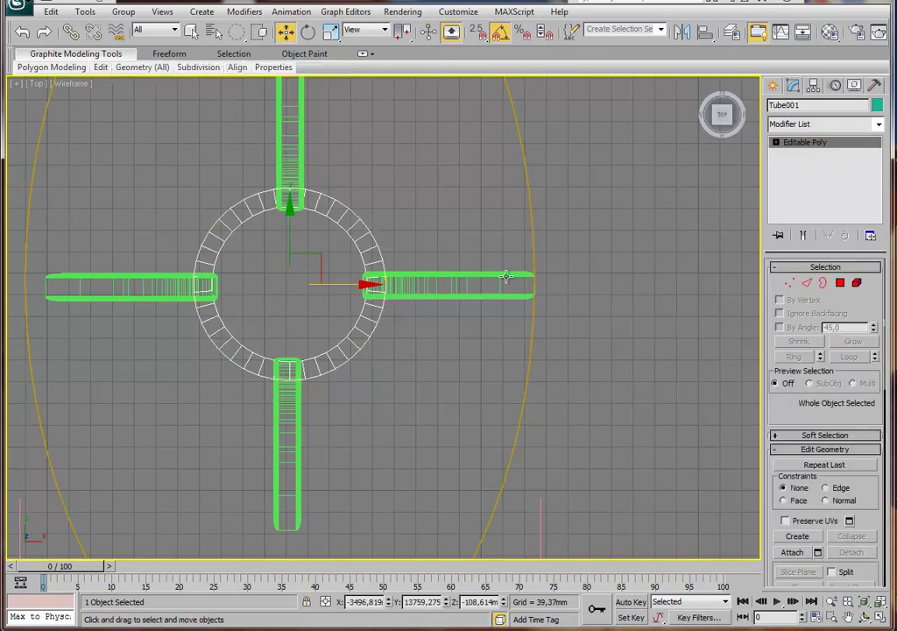
click(807, 282)
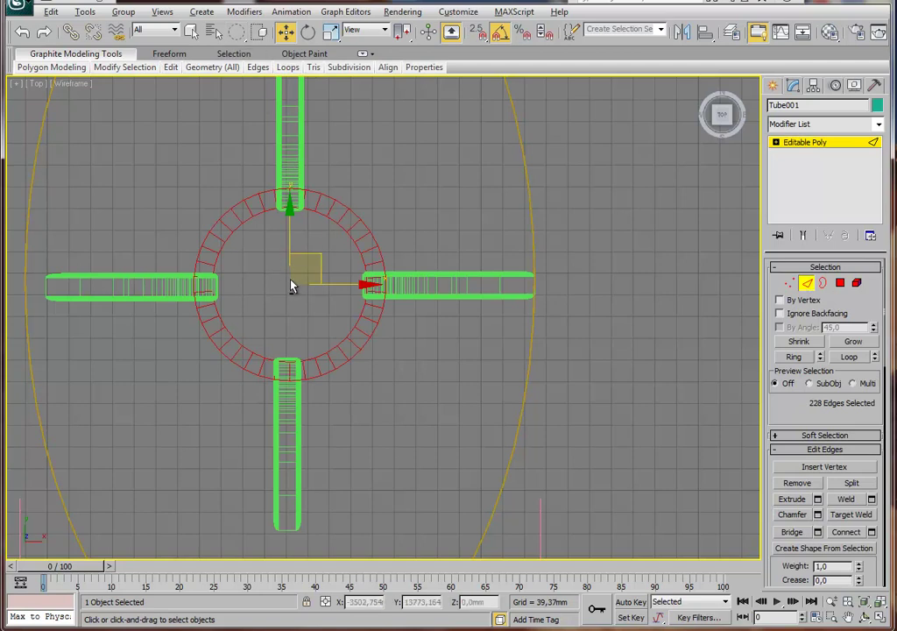
double_click(370, 312)
In a maximized Perspective view, chamfer the ring's outer edges and confirm.
key(alt+w)
middle_click(551, 444)
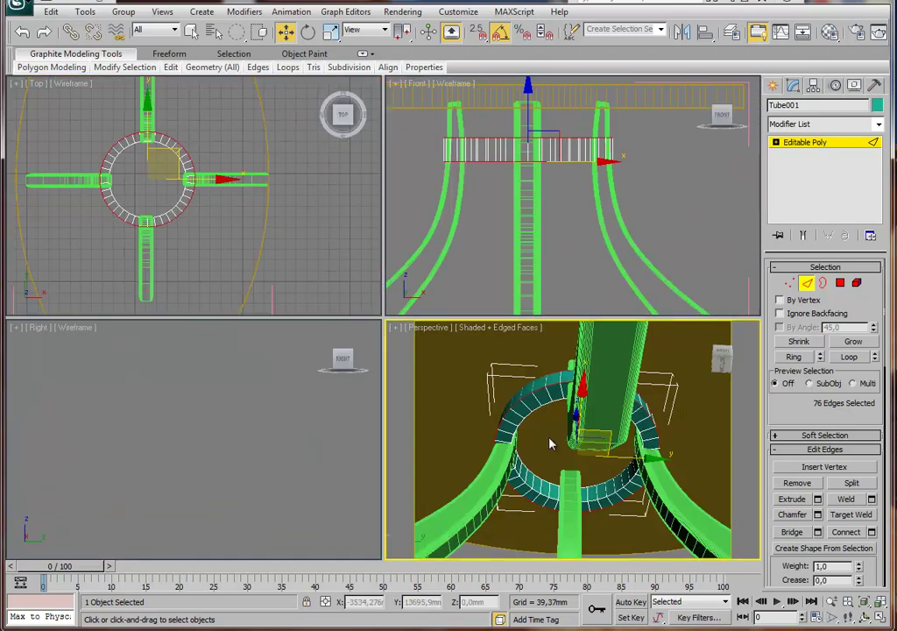
key(alt+w)
alt+middle_drag(461, 344, 566, 296)
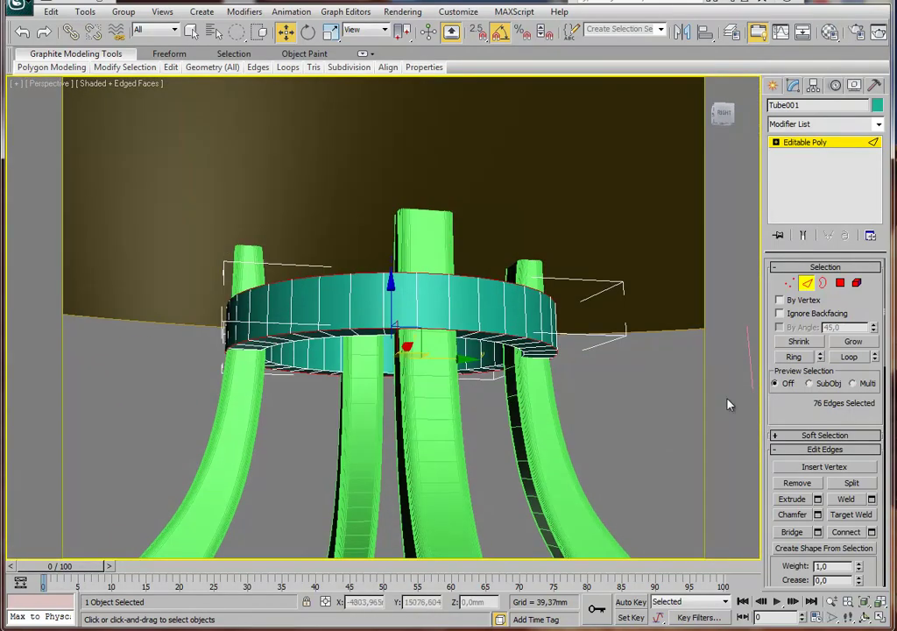
click(817, 514)
alt+middle_drag(461, 406, 403, 354)
drag(400, 325, 402, 342)
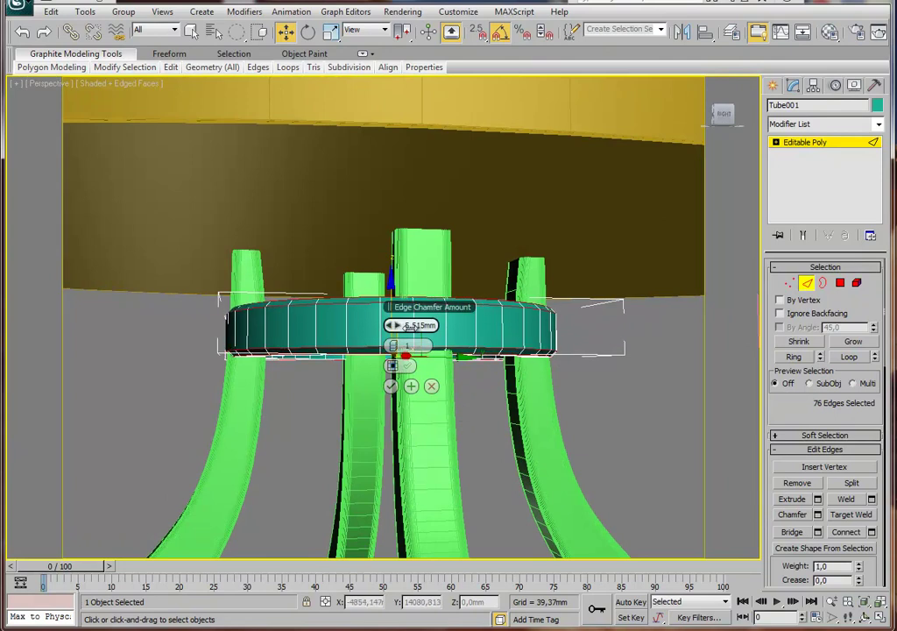
click(391, 386)
Exit Edge mode, restore plain shaded display, and select the stol table group.
key(2)
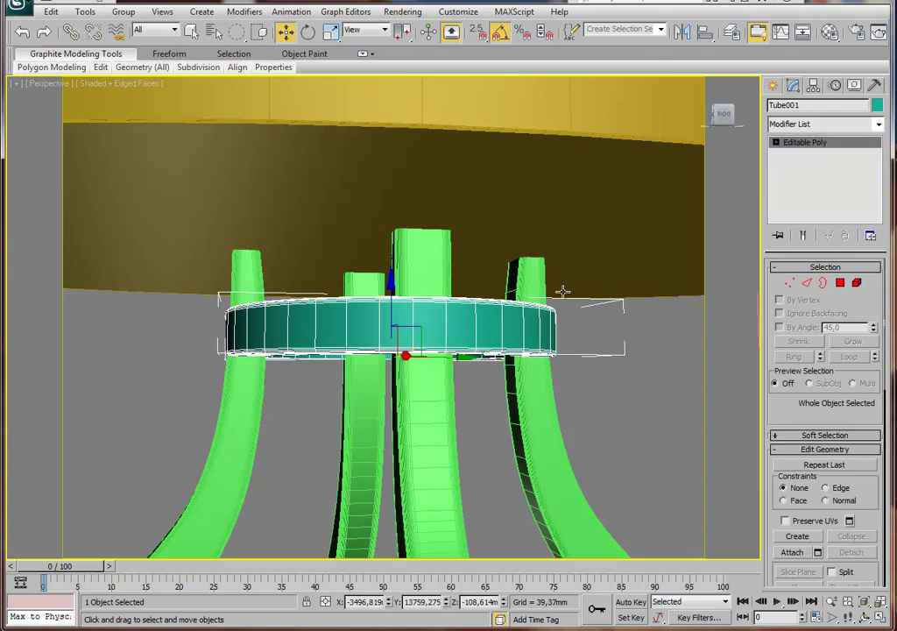
middle_drag(563, 307, 536, 334)
key(F3)
key(F3)
key(F4)
click(582, 379)
scroll(465, 341, down, 2)
mouse_move(491, 349)
alt+middle_down()
mouse_move(444, 363)
mouse_move(461, 363)
mouse_move(421, 393)
alt+middle_up()
scroll(461, 362, down, 5)
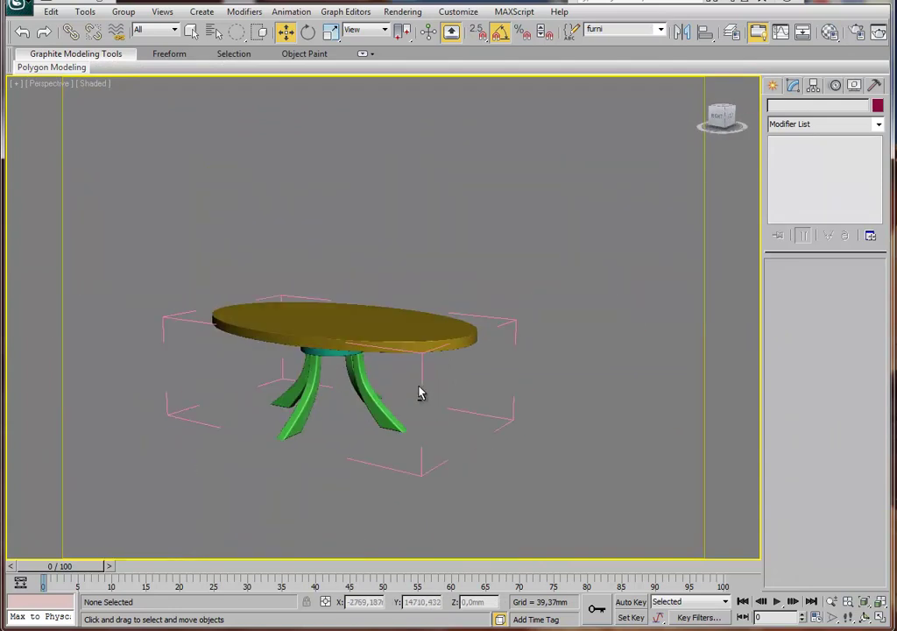
click(408, 344)
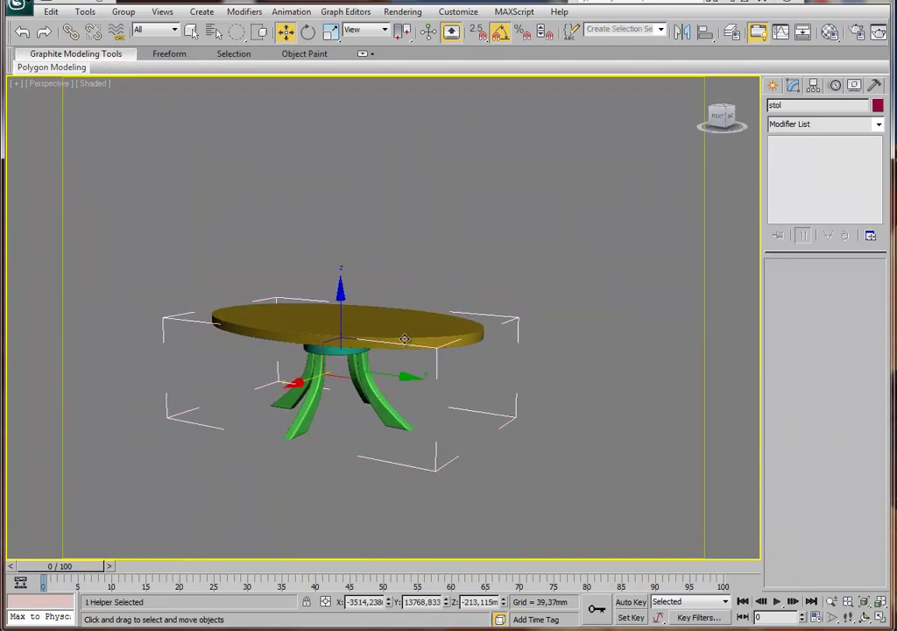
click(124, 11)
Close the stol group, switch to wireframe, and select Tube001 then stol.
click(141, 82)
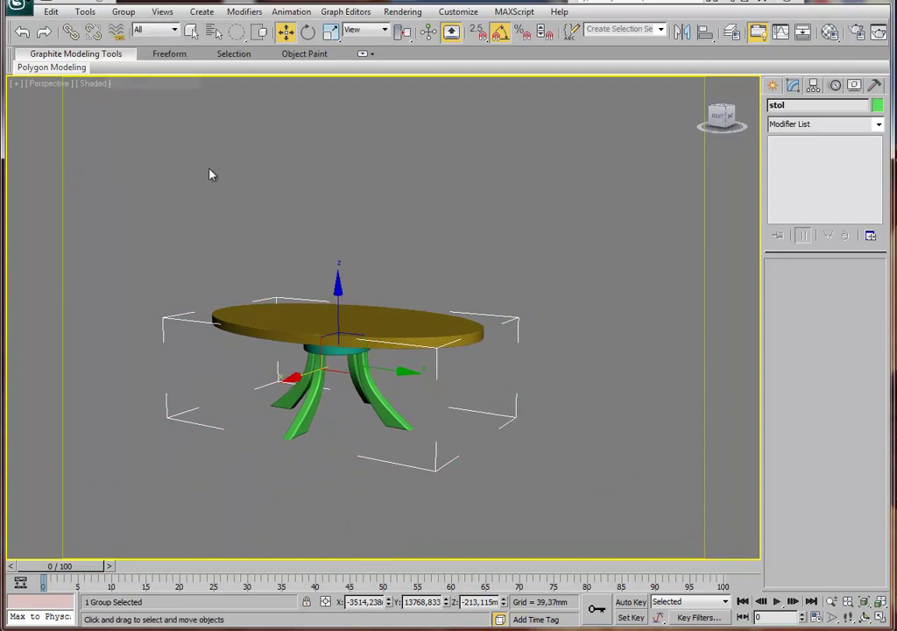
key(F3)
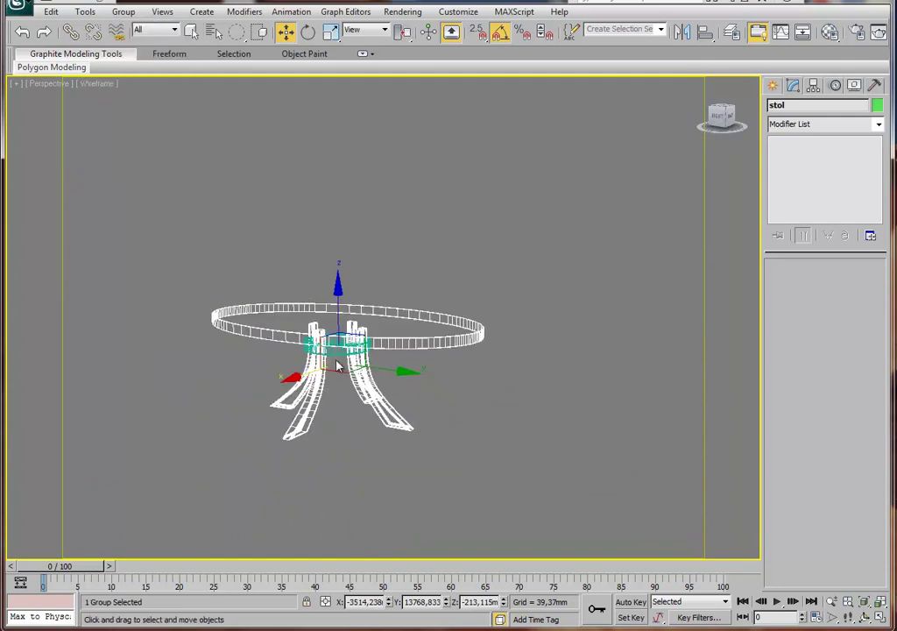
click(335, 354)
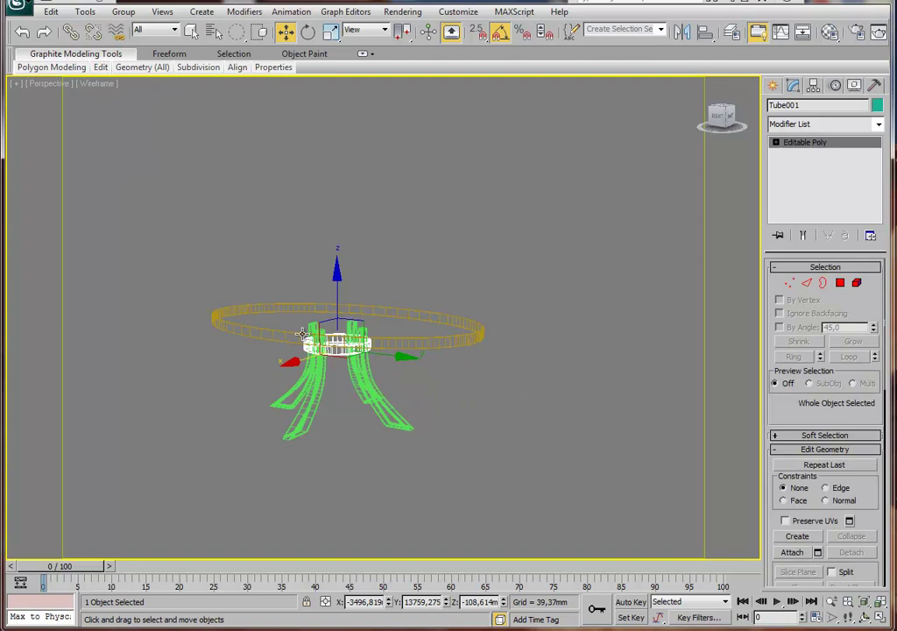
click(301, 302)
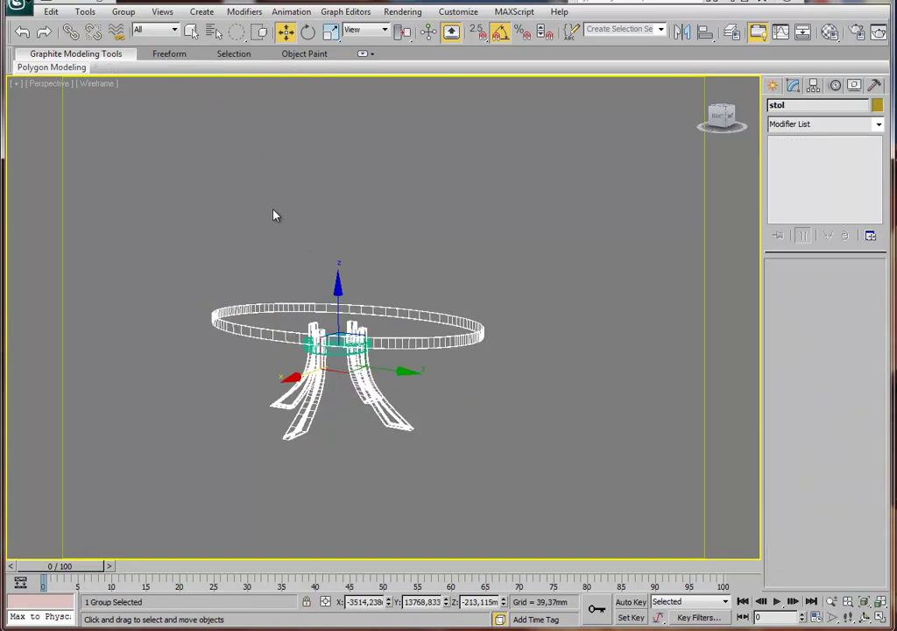
Start Group > Attach, then cancel back to Select and Move.
click(124, 13)
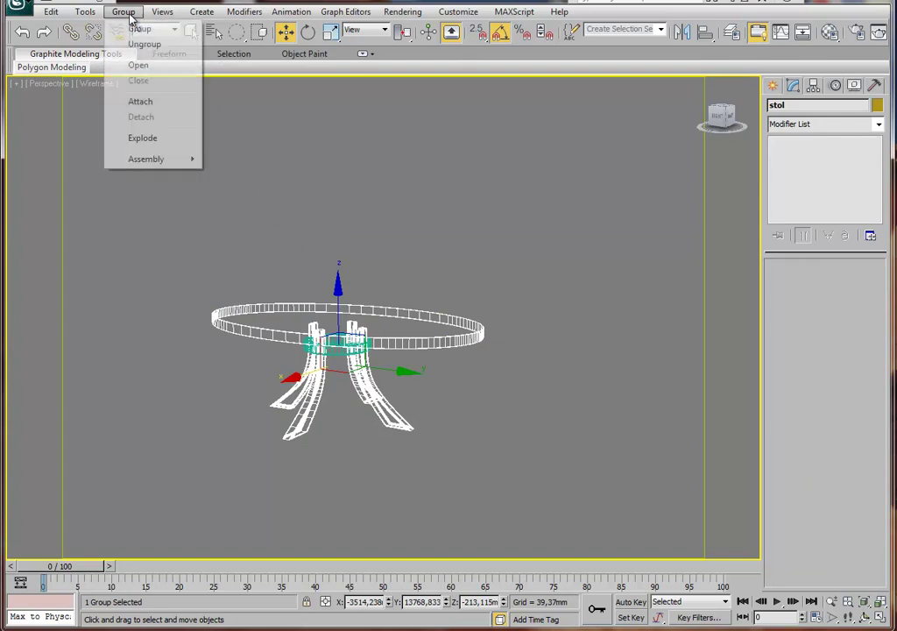
click(142, 103)
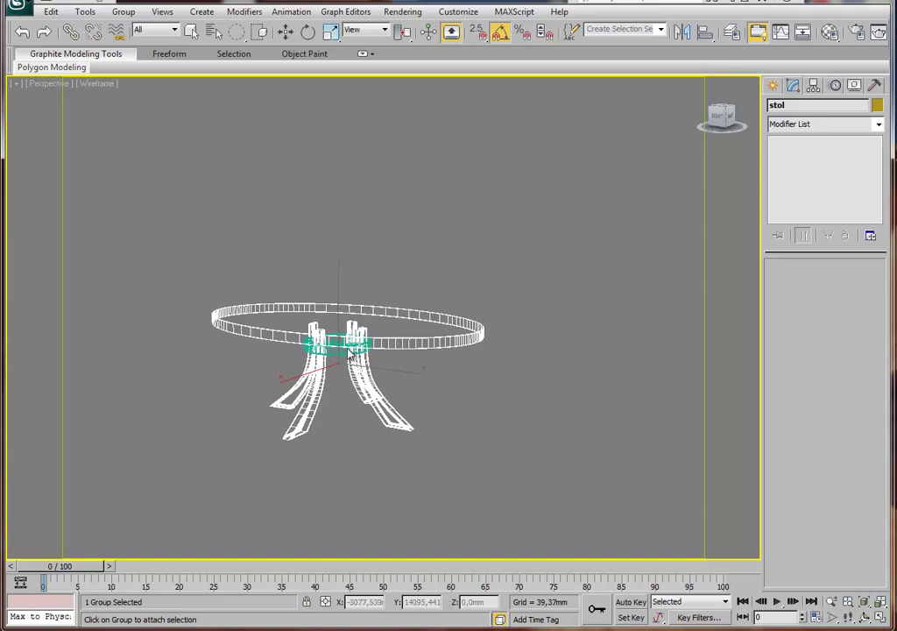
key(w)
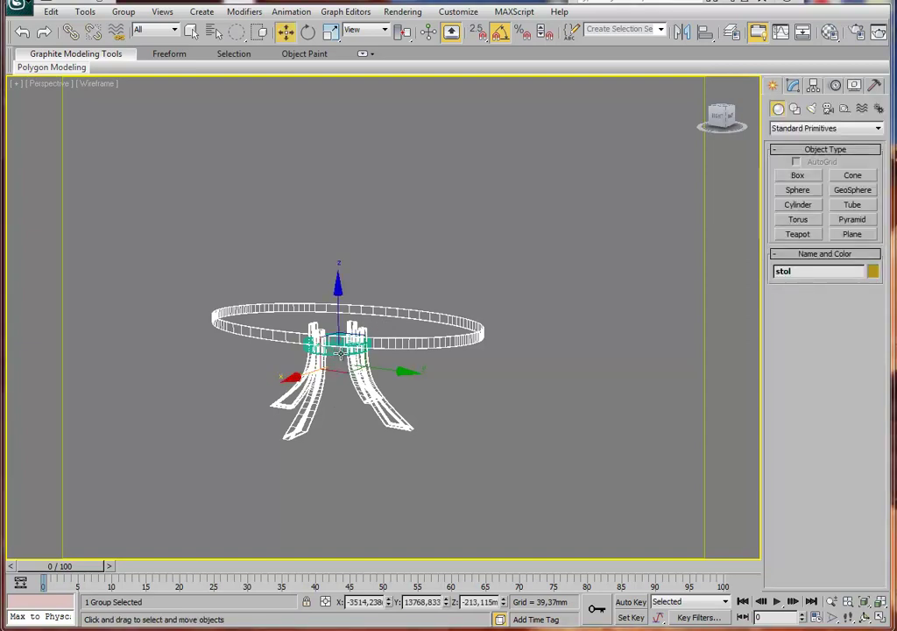
Orbit toward a side view and reselect the stol table group.
mouse_move(408, 388)
alt+middle_down()
mouse_move(469, 372)
mouse_move(443, 357)
mouse_move(449, 381)
alt+middle_up()
click(427, 393)
click(389, 394)
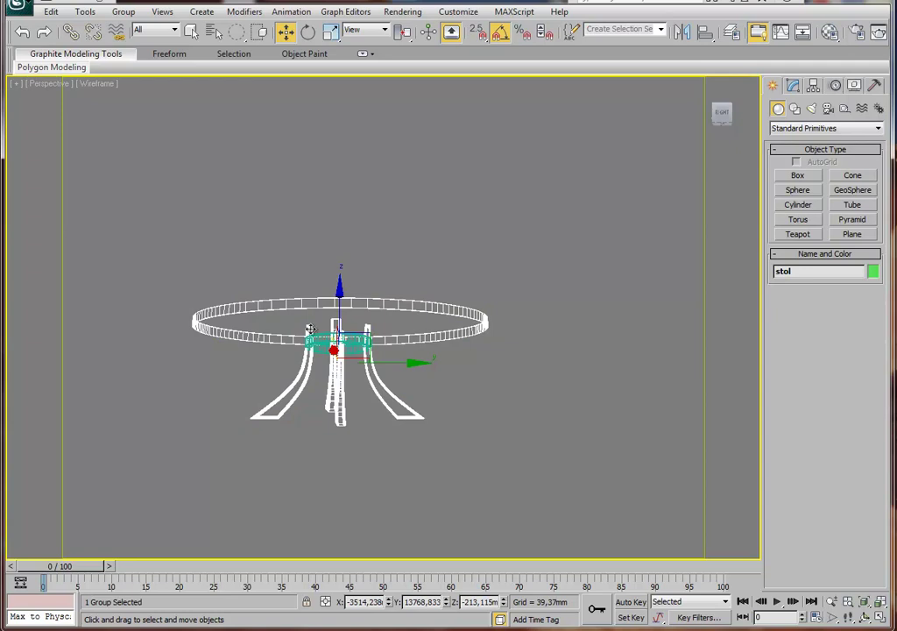
alt+middle_drag(296, 317, 270, 324)
alt+middle_drag(328, 333, 319, 328)
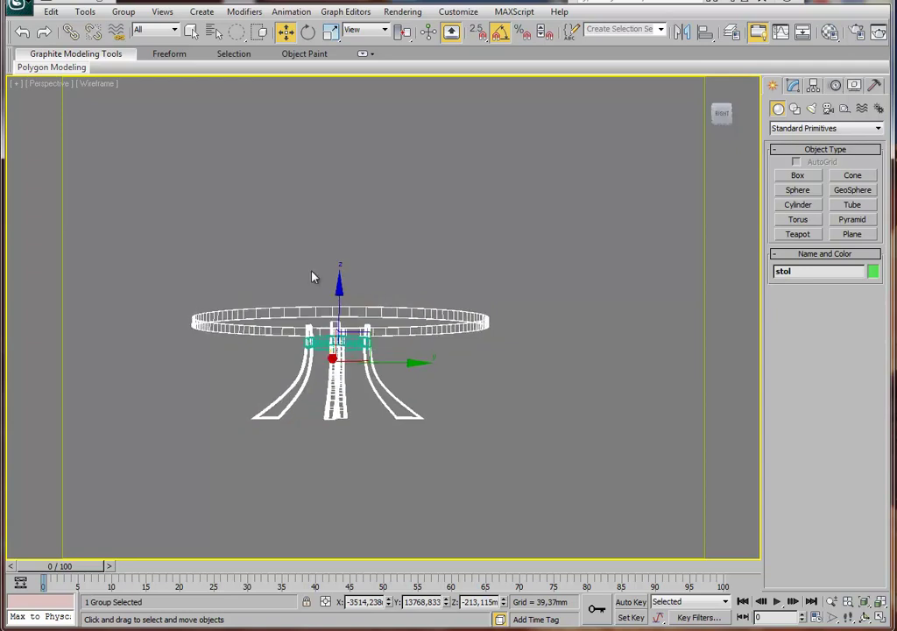
click(127, 14)
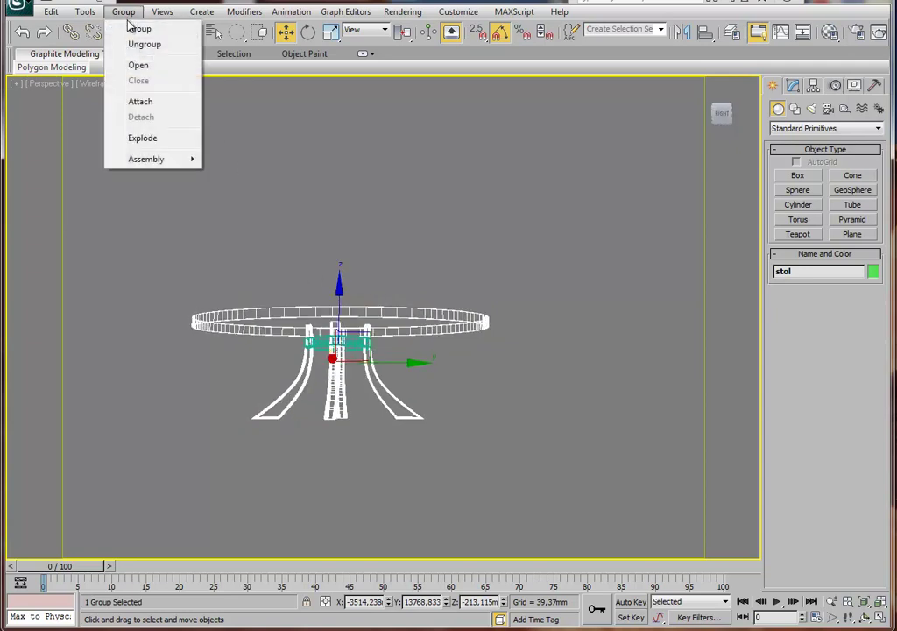
Open the stol group and slide legs Line003 and Line004 outward.
click(140, 66)
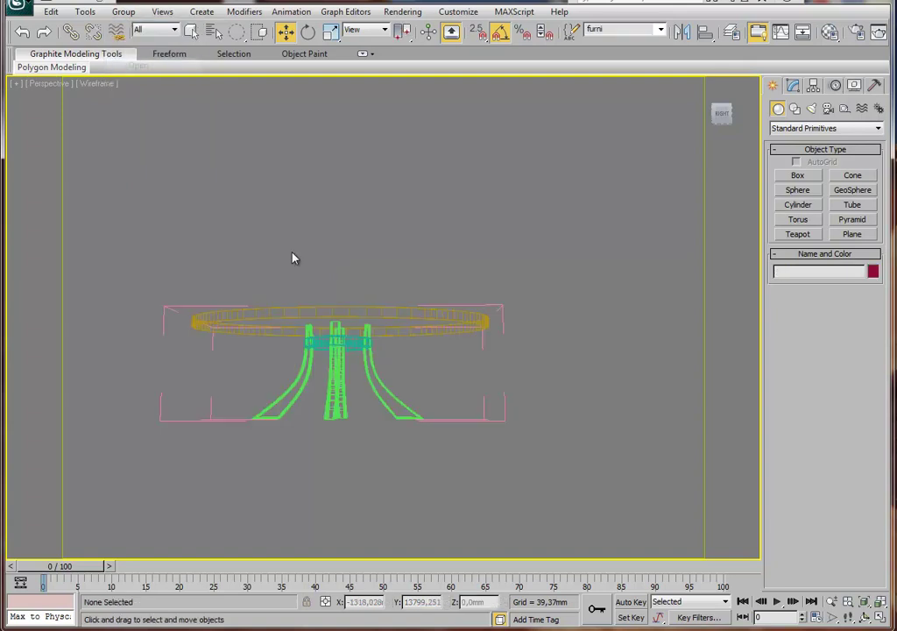
click(366, 370)
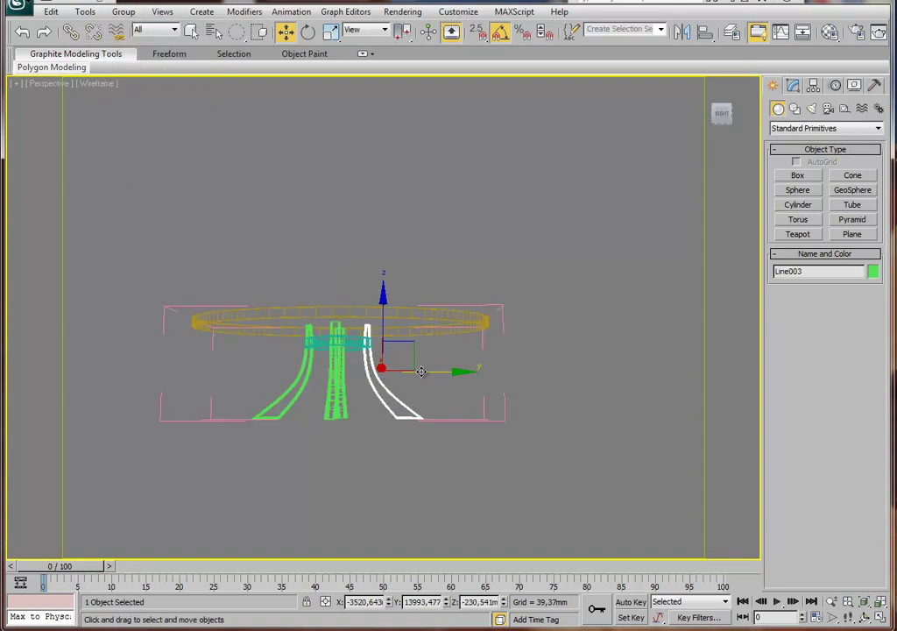
drag(421, 372, 450, 375)
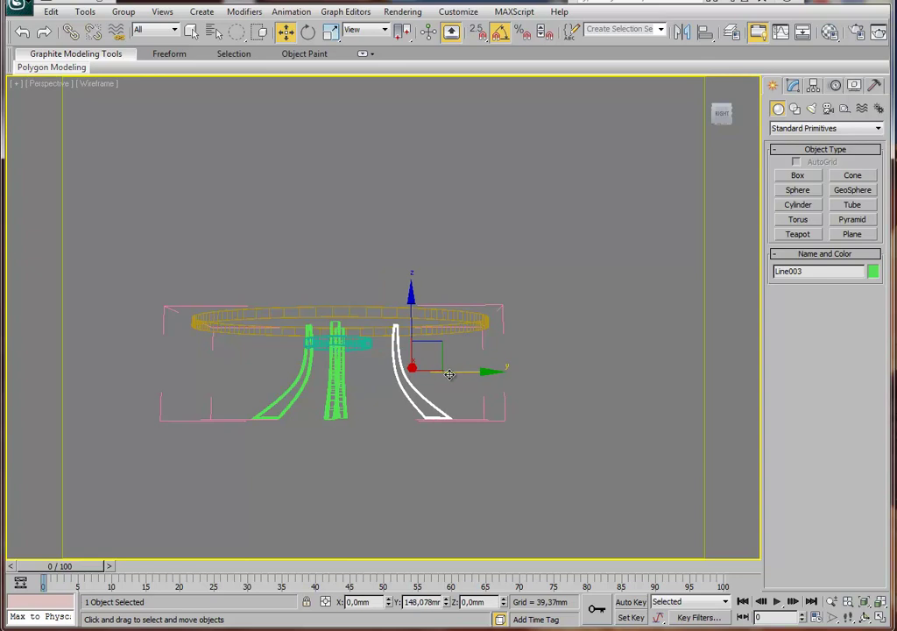
click(307, 370)
drag(368, 377, 336, 381)
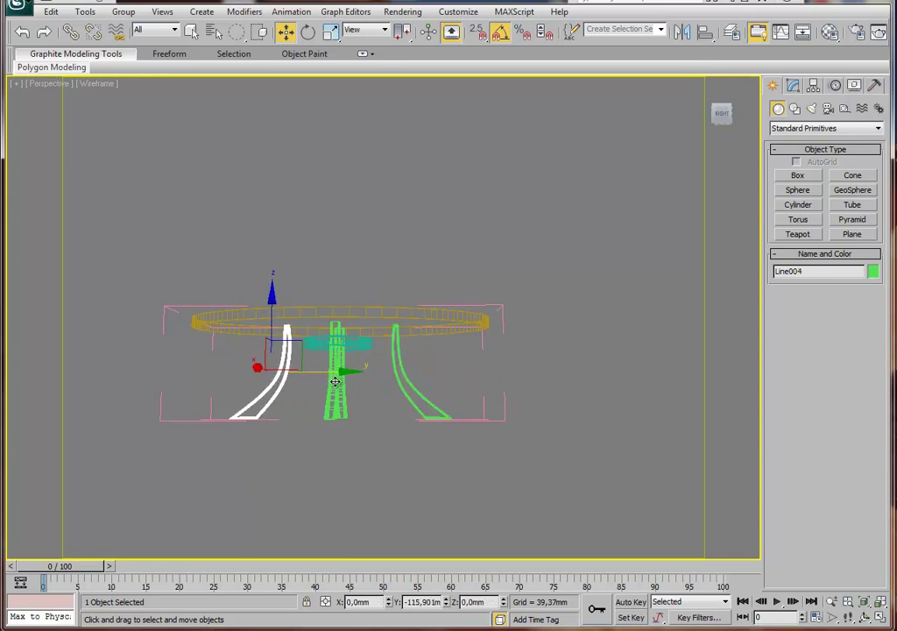
mouse_move(387, 377)
alt+middle_down()
mouse_move(441, 341)
mouse_move(378, 350)
alt+middle_up()
Scale Tube001 to about 175% along Y and nudge it into place.
click(356, 348)
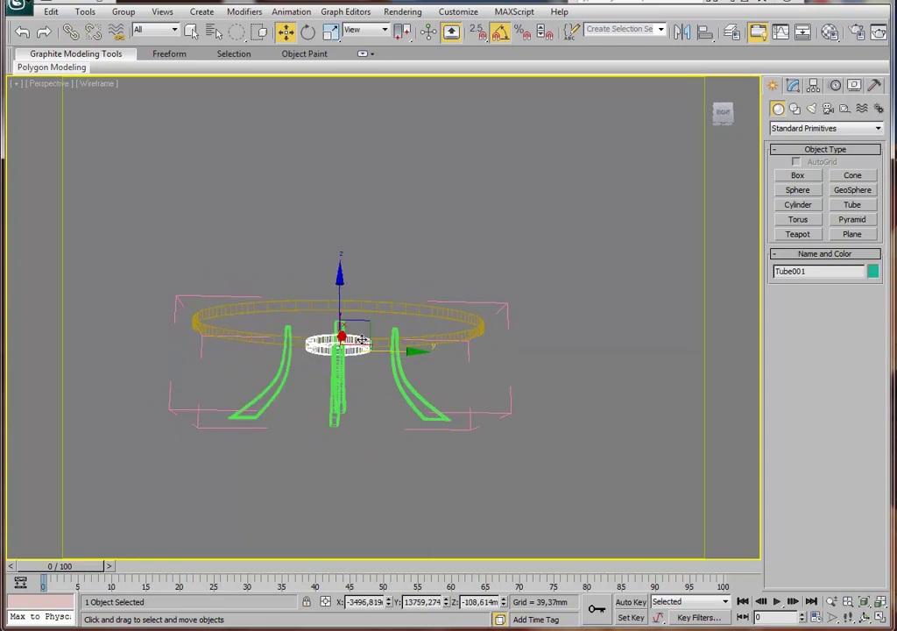
click(330, 35)
alt+middle_drag(364, 335, 296, 374)
drag(258, 350, 220, 361)
mouse_move(368, 375)
alt+middle_down()
mouse_move(344, 391)
mouse_move(357, 401)
mouse_move(365, 373)
alt+middle_up()
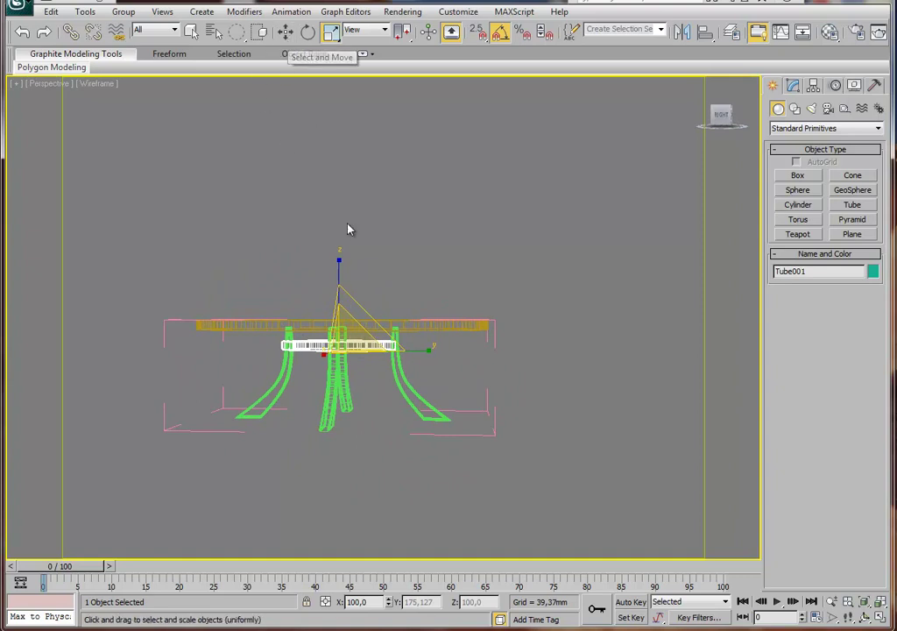
click(284, 37)
drag(396, 349, 414, 352)
click(793, 86)
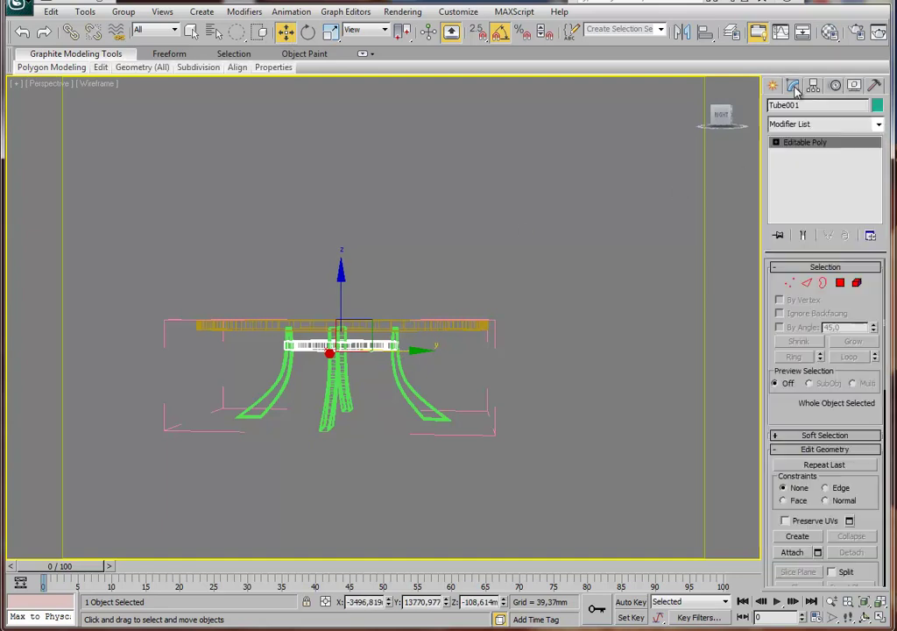
Switch to shaded view and close the stol group.
click(414, 306)
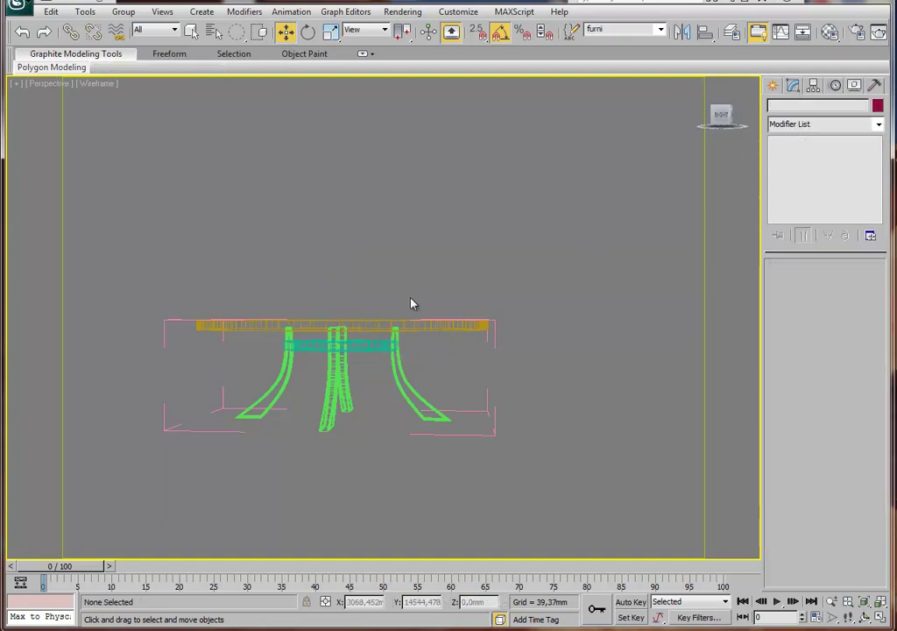
key(F3)
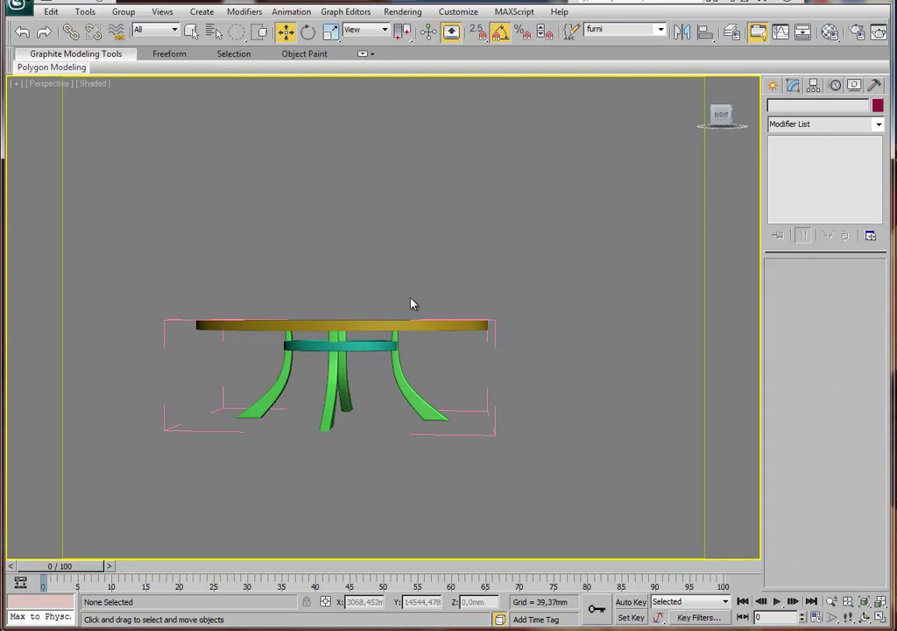
click(493, 333)
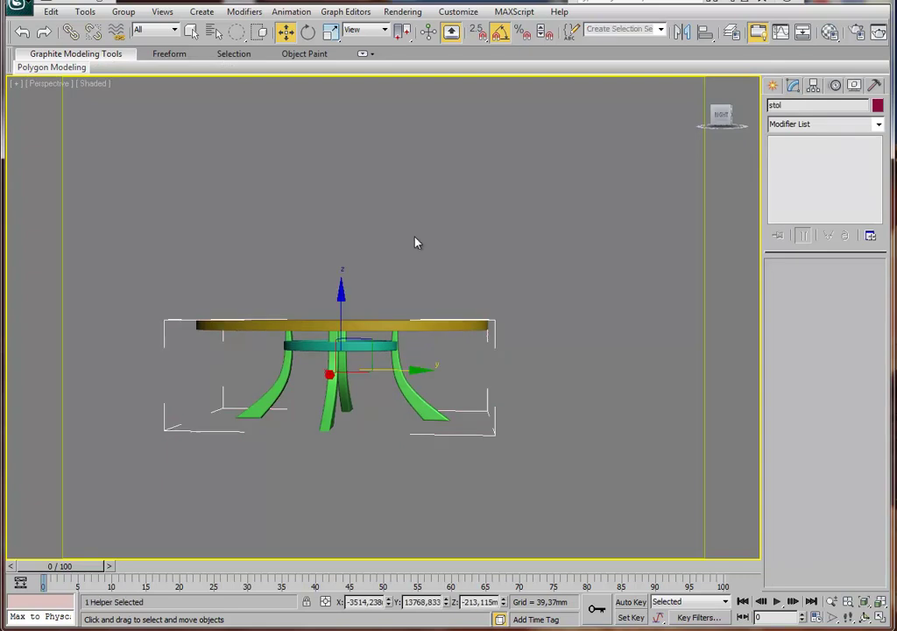
click(123, 11)
click(138, 81)
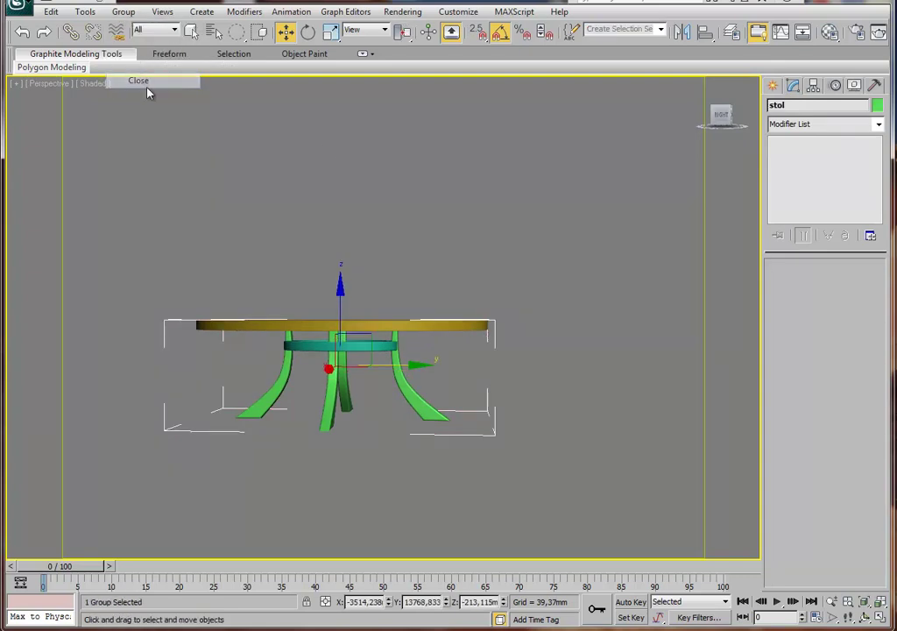
Attach Tube001 to the stol group, then reselect the group in wireframe.
click(377, 349)
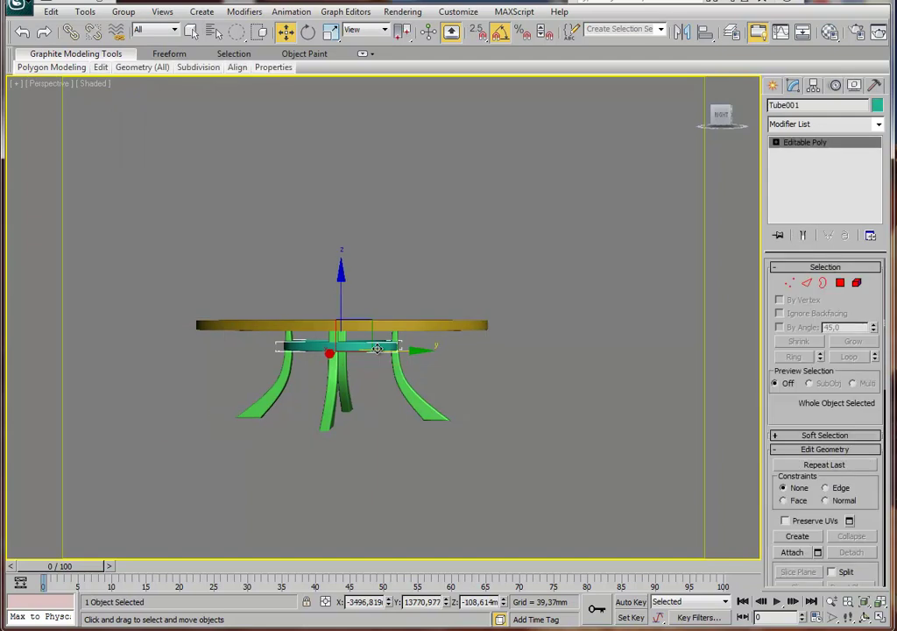
click(124, 14)
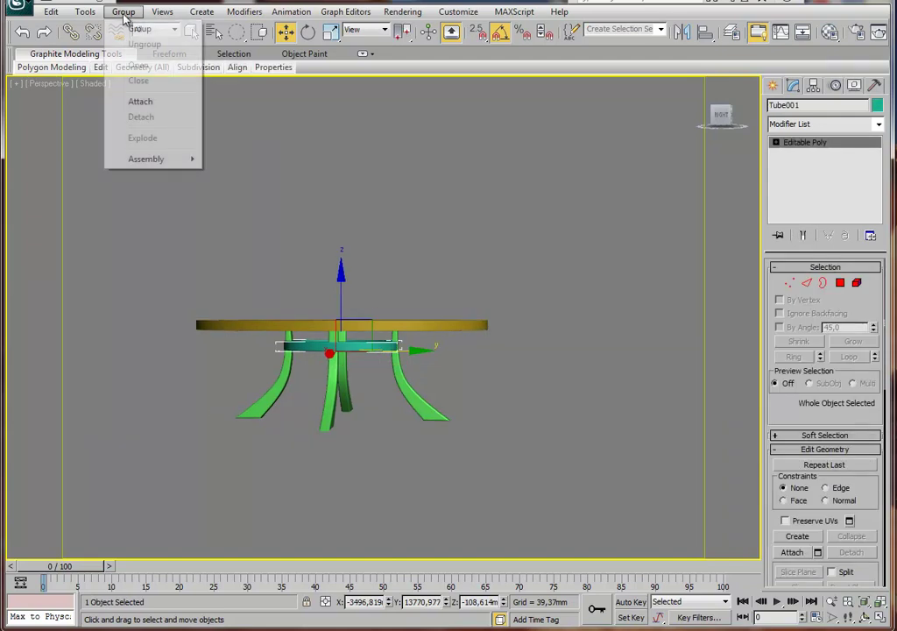
click(138, 104)
click(270, 329)
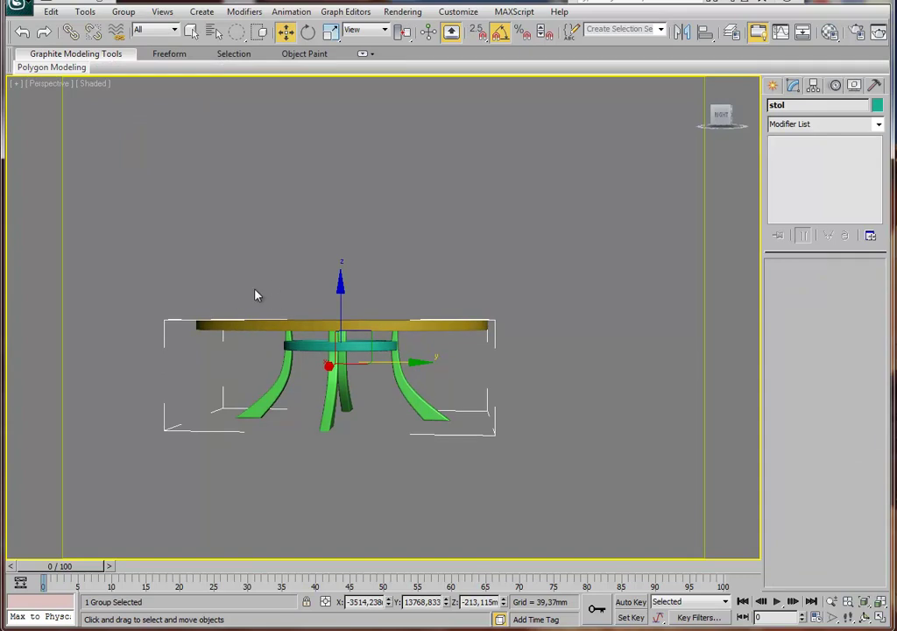
key(F3)
click(391, 270)
click(360, 335)
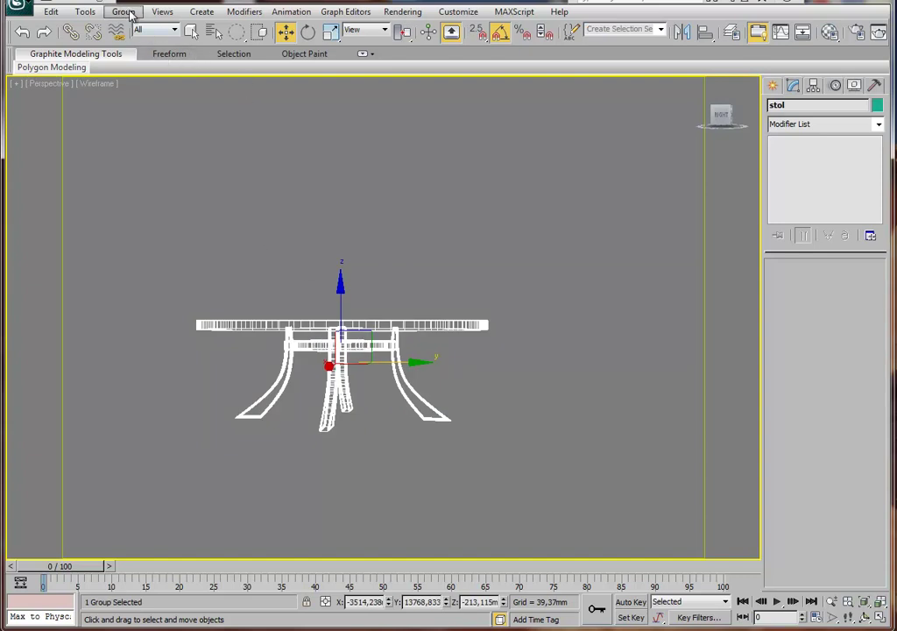
click(132, 16)
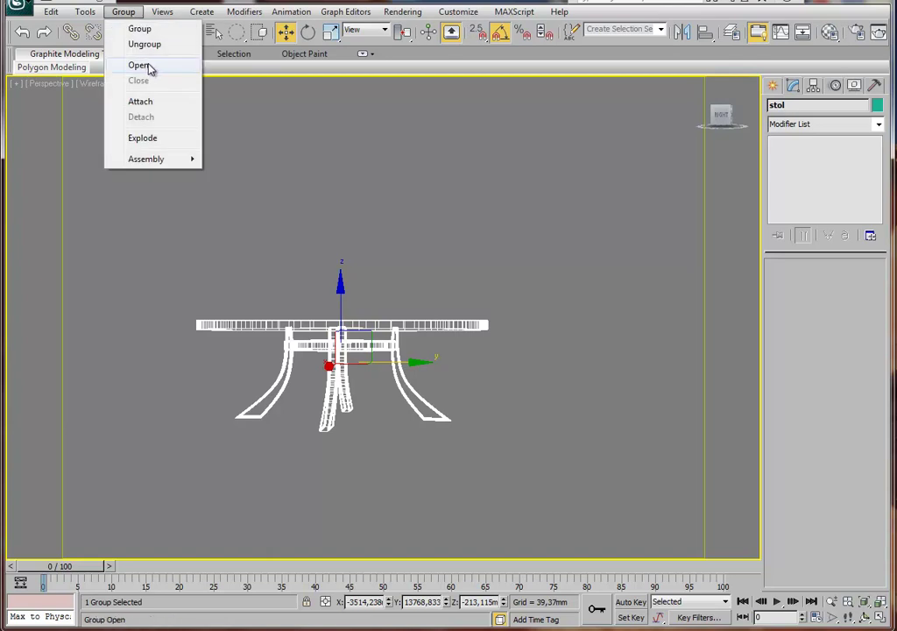
Unhide all the room geometry and view the scene shaded.
right_click(336, 343)
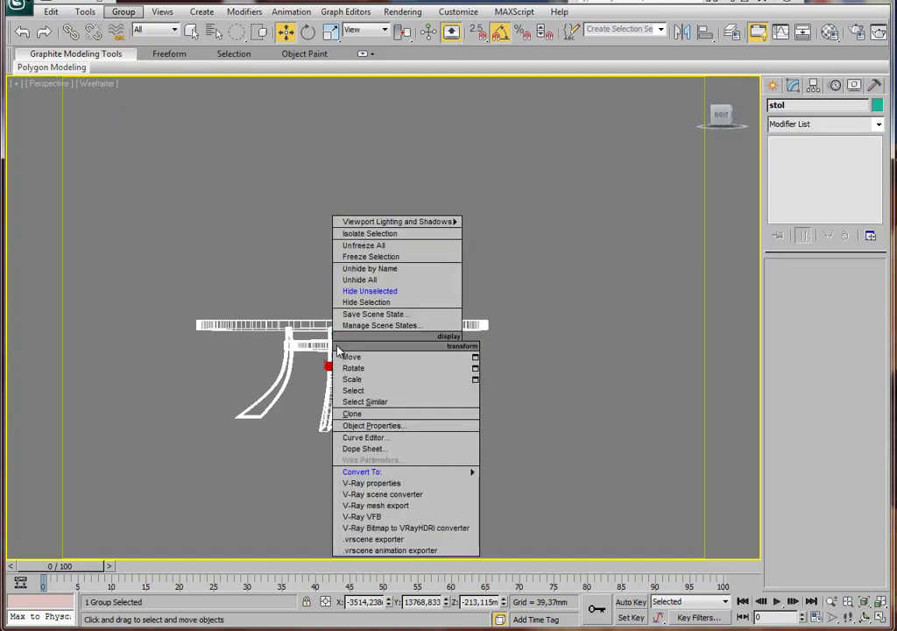
click(362, 284)
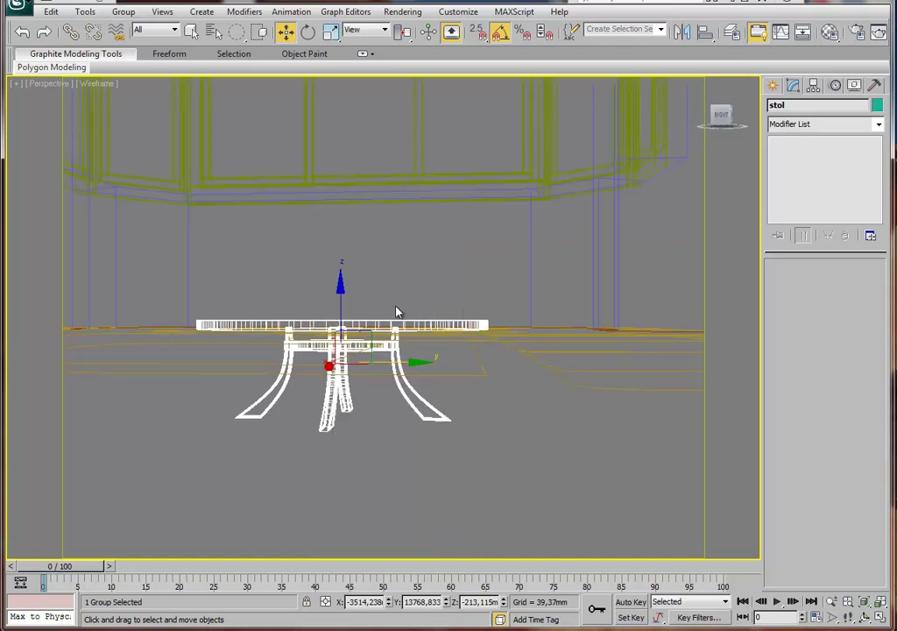
key(F3)
alt+middle_drag(362, 310, 342, 289)
Raise the stol group along Z to about 455 mm.
drag(340, 280, 334, 232)
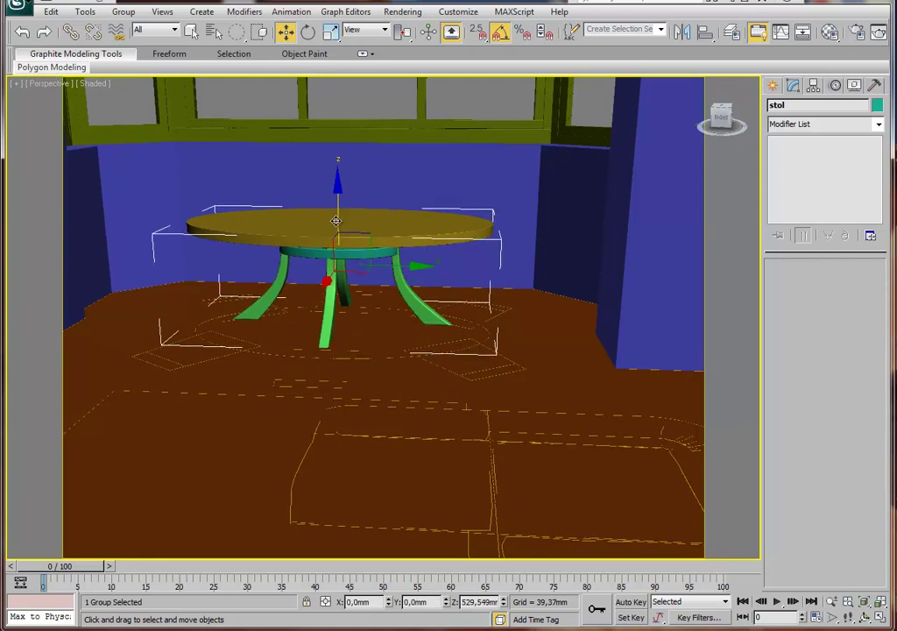
mouse_move(367, 223)
alt+middle_down()
mouse_move(416, 266)
mouse_move(351, 267)
mouse_move(333, 289)
mouse_move(345, 230)
mouse_move(375, 348)
mouse_move(366, 354)
mouse_move(350, 330)
alt+middle_up()
key(shift+z)
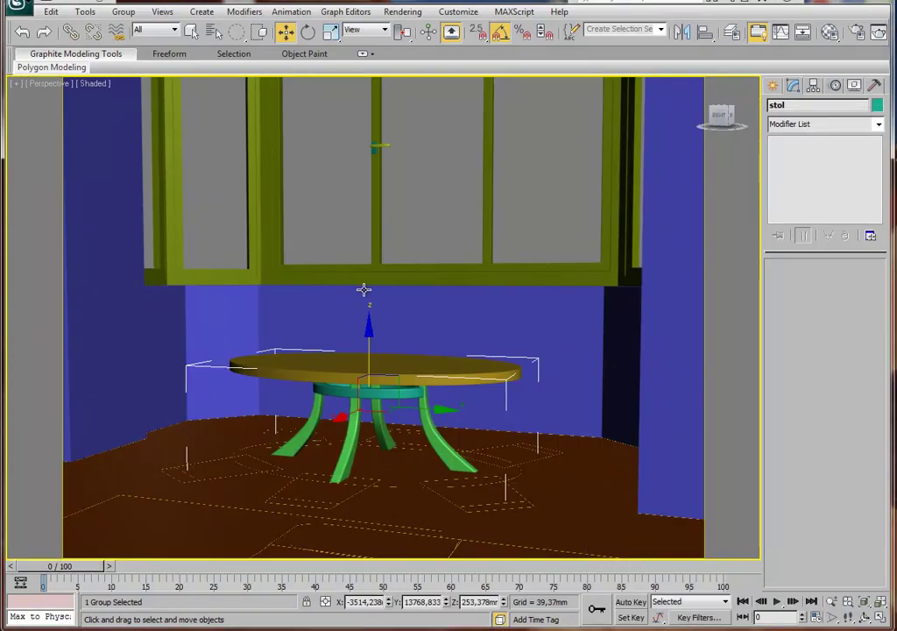
middle_drag(355, 287, 405, 276)
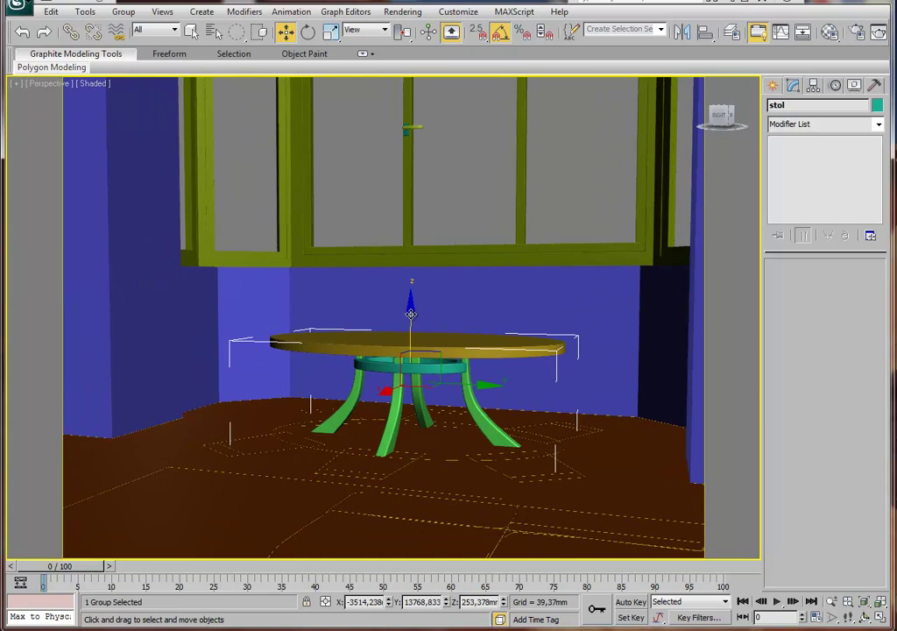
drag(411, 314, 423, 287)
mouse_move(423, 287)
alt+middle_down()
mouse_move(412, 296)
mouse_move(427, 292)
mouse_move(430, 281)
alt+middle_up()
drag(433, 286, 433, 283)
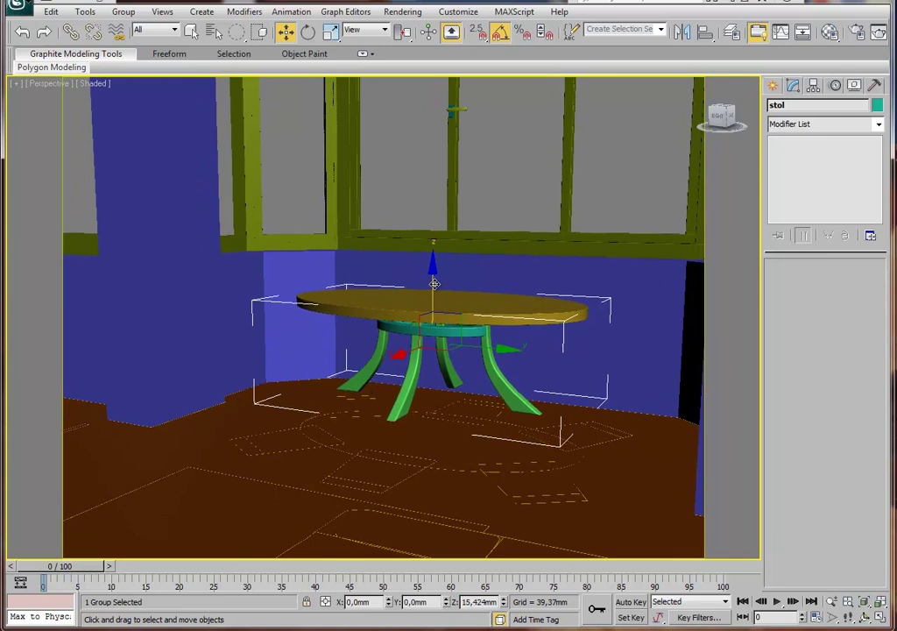
Open the stol group and select all four table legs.
click(126, 14)
click(140, 66)
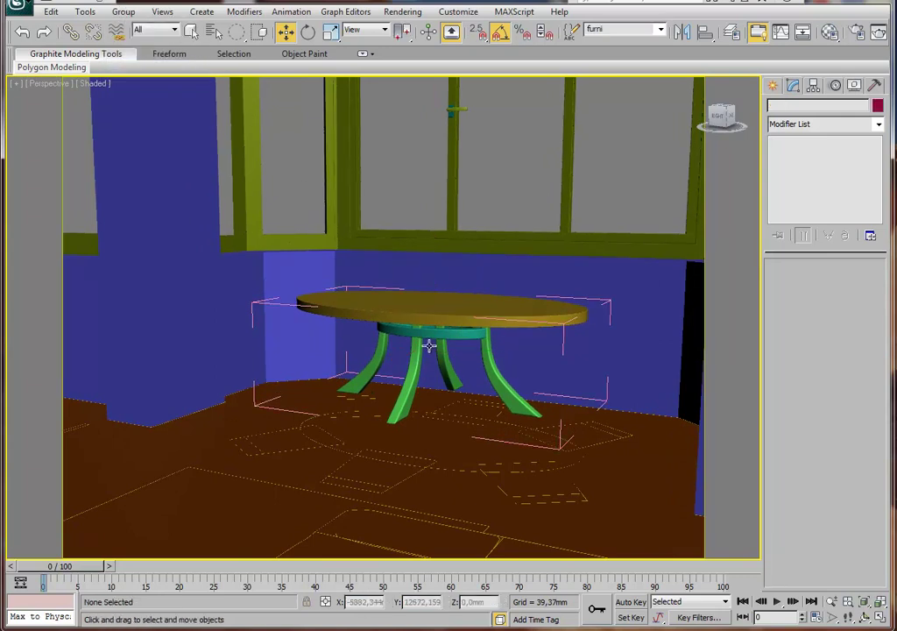
alt+middle_drag(427, 349, 403, 355)
click(390, 359)
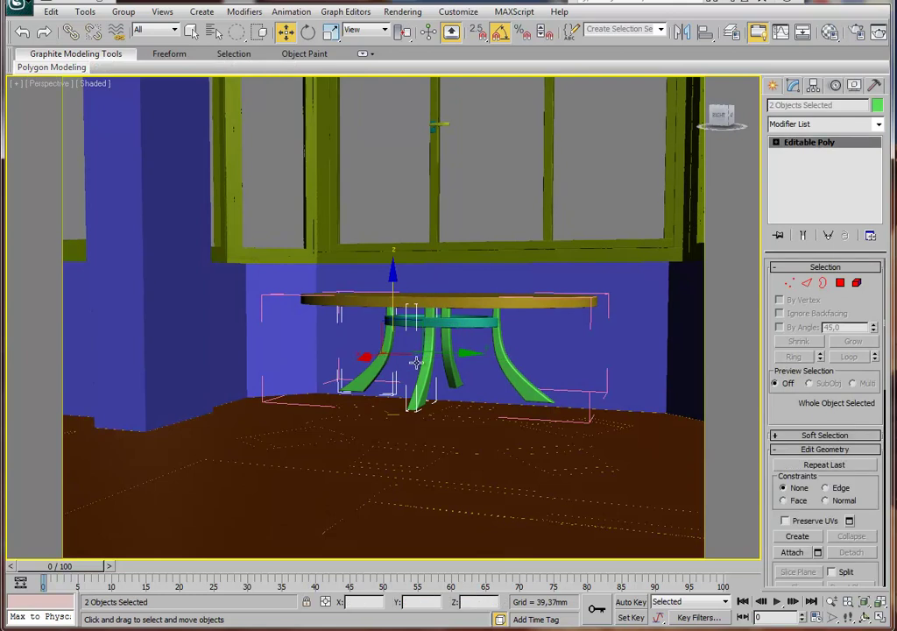
ctrl+click(452, 364)
ctrl+click(514, 383)
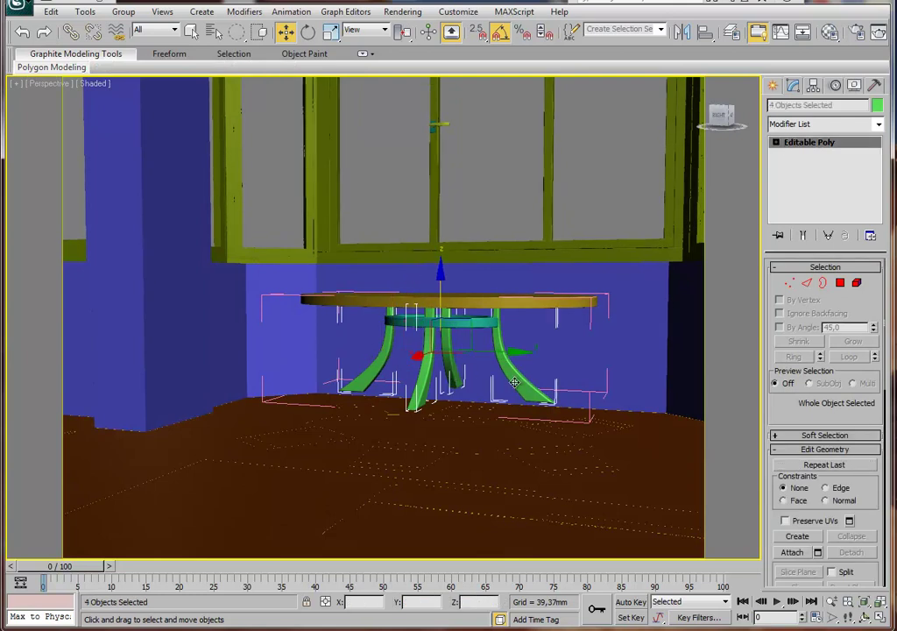
Move the selected table legs down, refining their position from a lower frontal view.
key(r)
key(r)
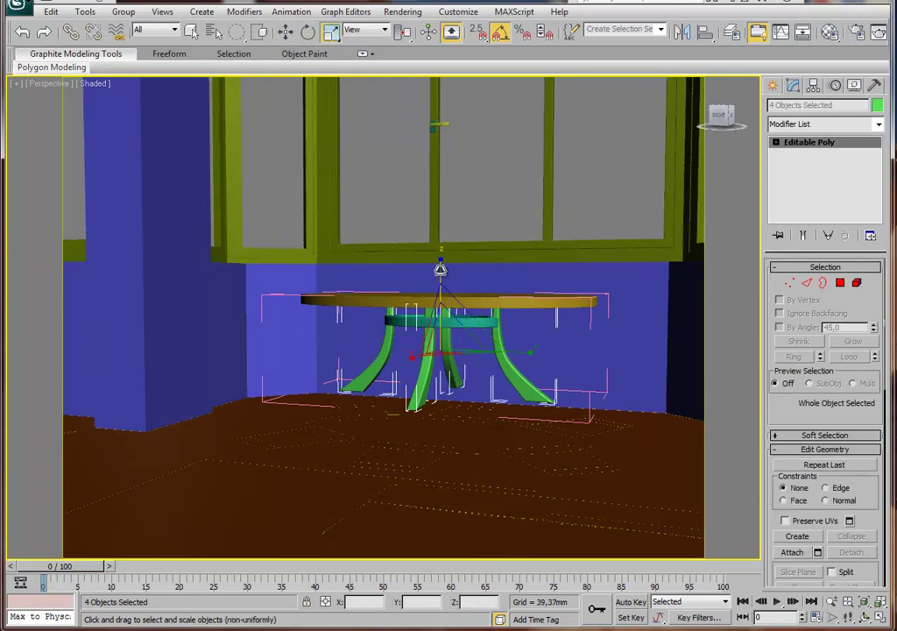
key(r)
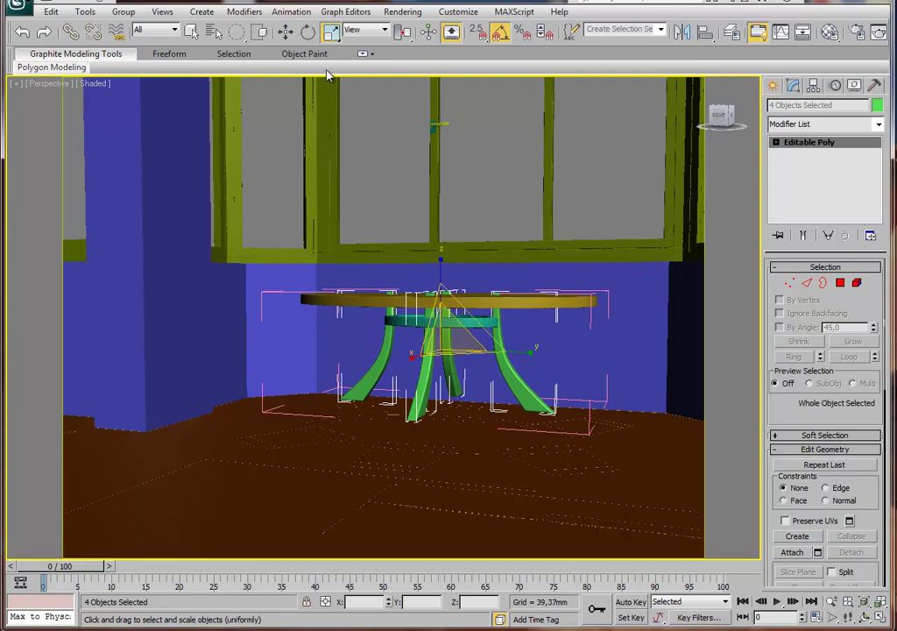
key(w)
drag(440, 274, 438, 287)
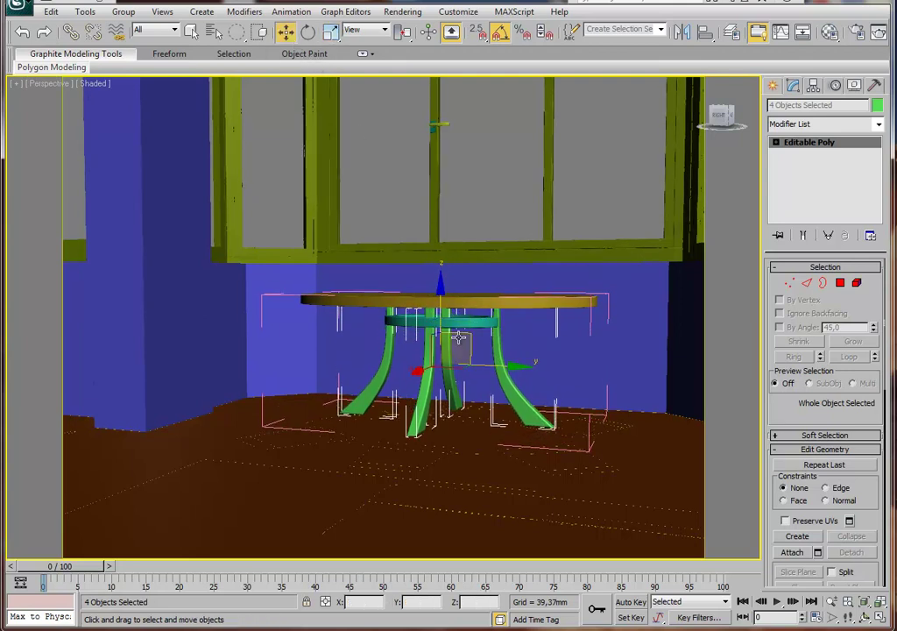
mouse_move(481, 322)
alt+middle_down()
mouse_move(505, 316)
mouse_move(475, 304)
alt+middle_up()
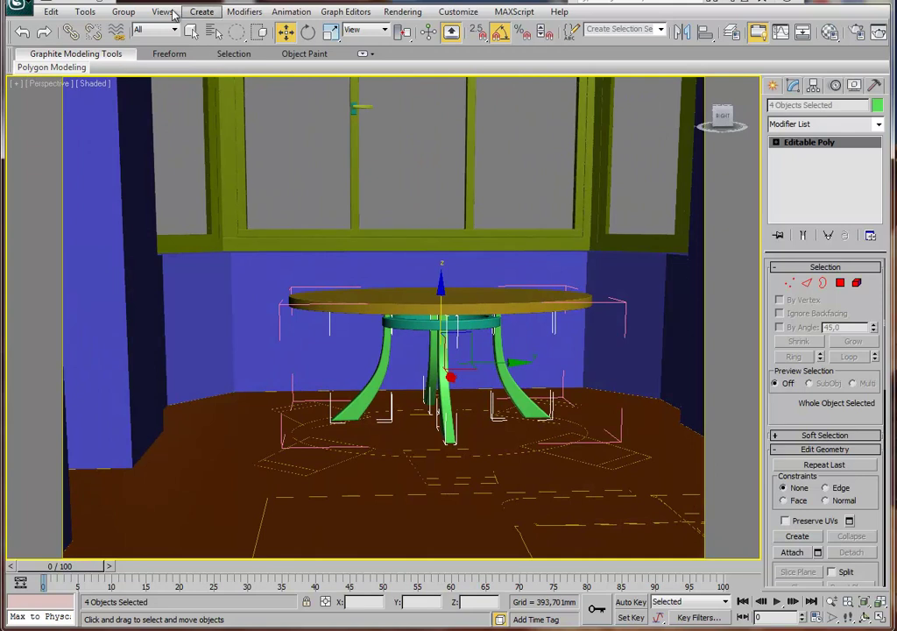
alt+middle_drag(393, 190, 363, 198)
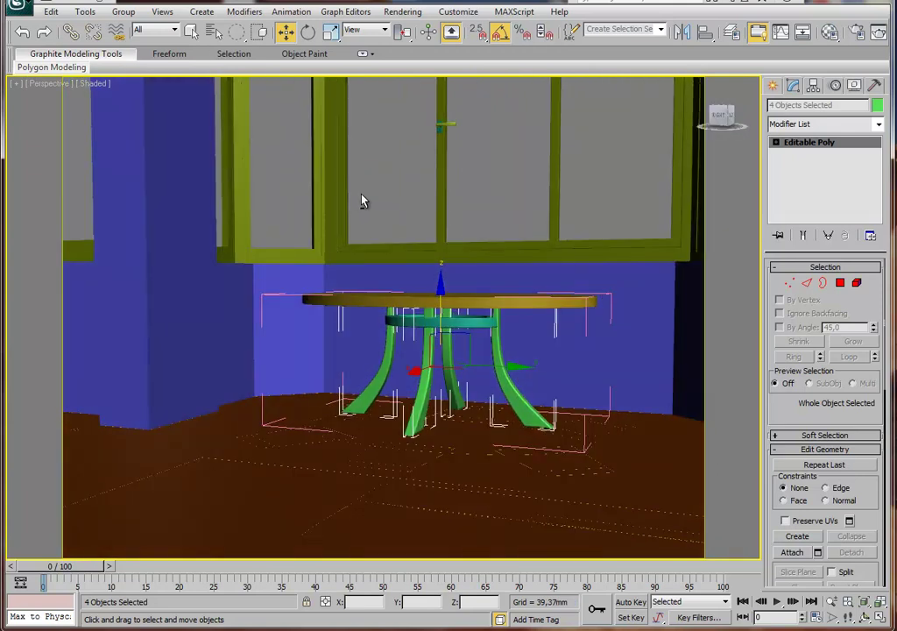
click(330, 35)
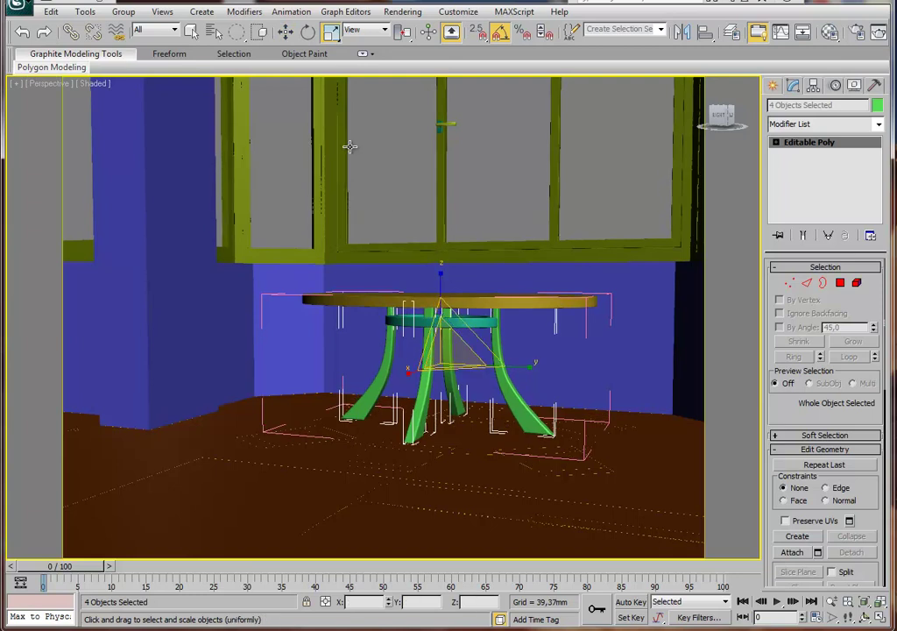
click(287, 35)
drag(441, 312, 446, 314)
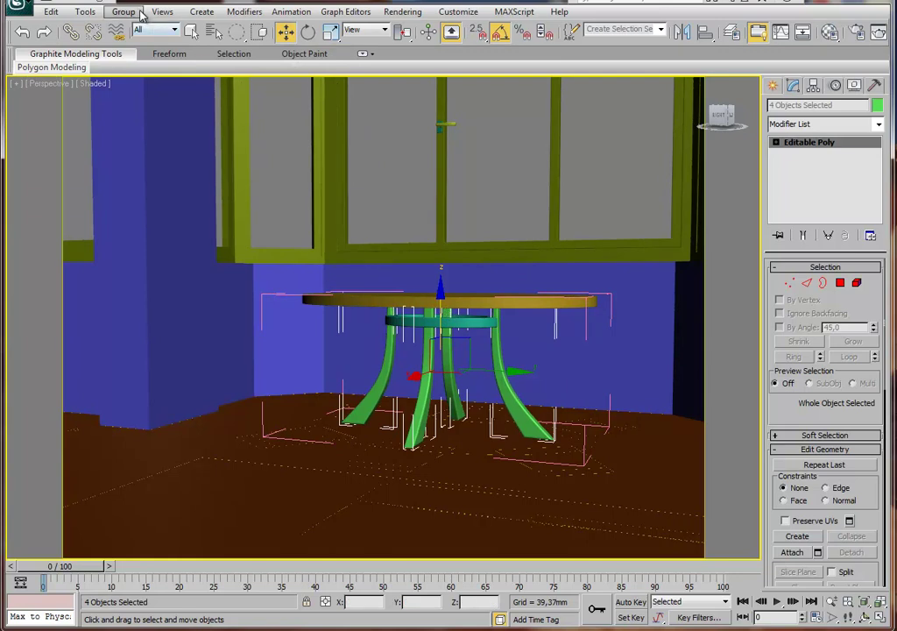
Shift-clone the ring under the tabletop upward as an Instance.
click(470, 328)
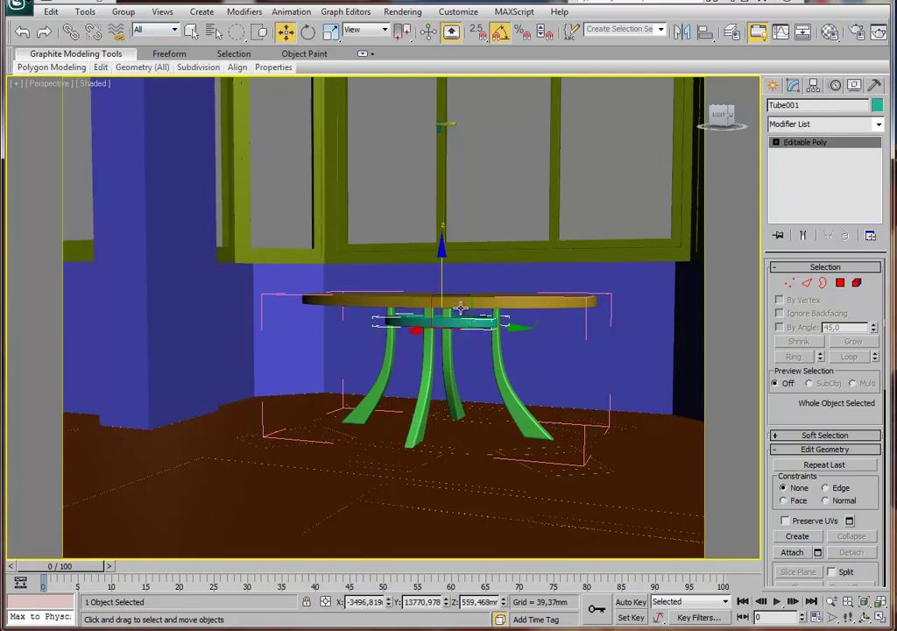
scroll(482, 306, up, 2)
scroll(489, 295, up, 5)
scroll(489, 295, down, 7)
click(441, 266)
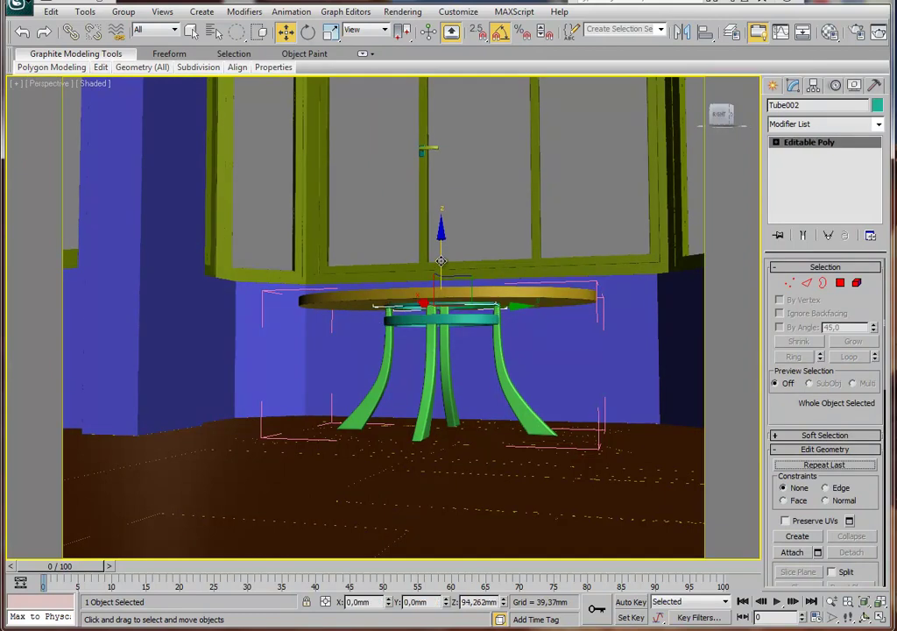
shift+drag(441, 266, 441, 250)
click(461, 373)
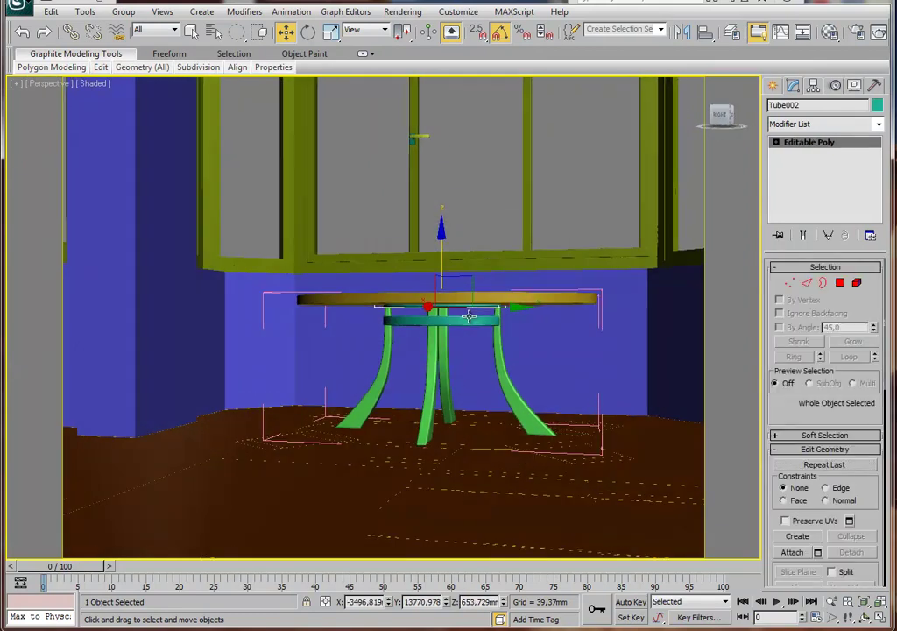
alt+middle_drag(461, 332, 457, 346)
scroll(461, 321, up, 3)
scroll(454, 305, up, 1)
Non-uniformly scale the copied ring to flatten it vertically.
click(340, 28)
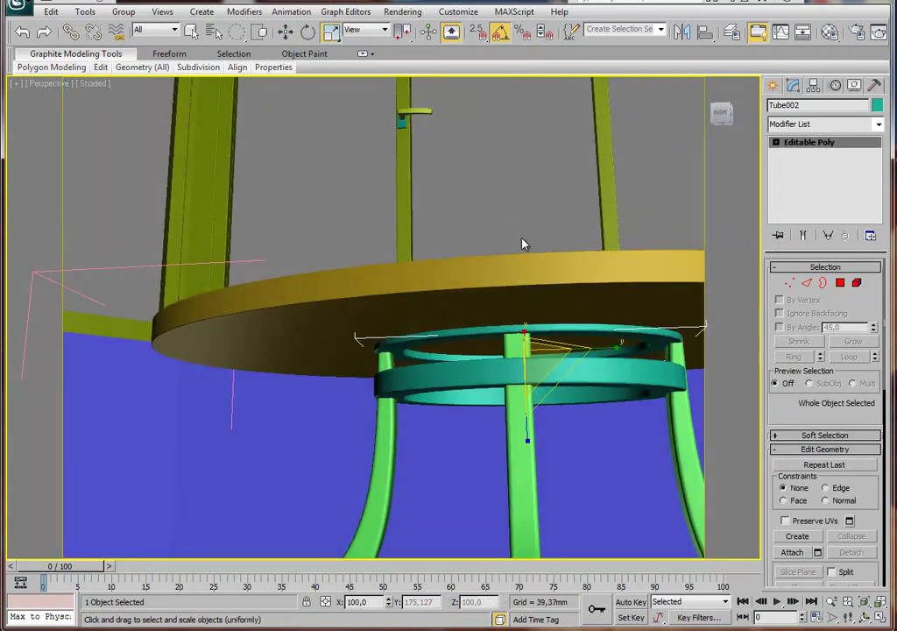
key(r)
mouse_move(525, 433)
mouse_down()
mouse_move(523, 299)
mouse_move(525, 366)
mouse_up()
mouse_move(525, 366)
alt+middle_down()
mouse_move(522, 337)
mouse_move(508, 360)
alt+middle_up()
scroll(526, 336, down, 2)
scroll(528, 337, down, 3)
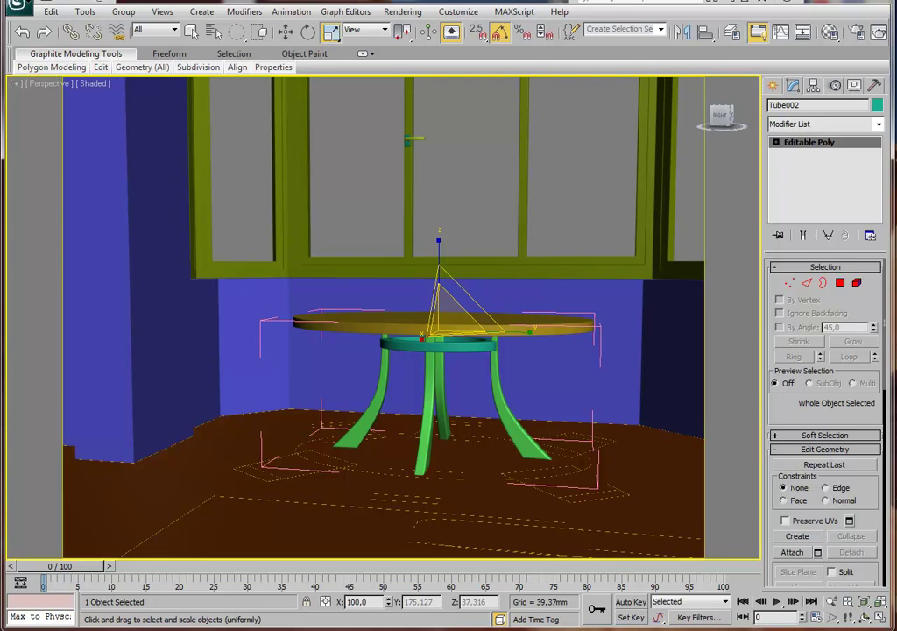
Close the stol group, deselect it and view the table from above.
click(124, 11)
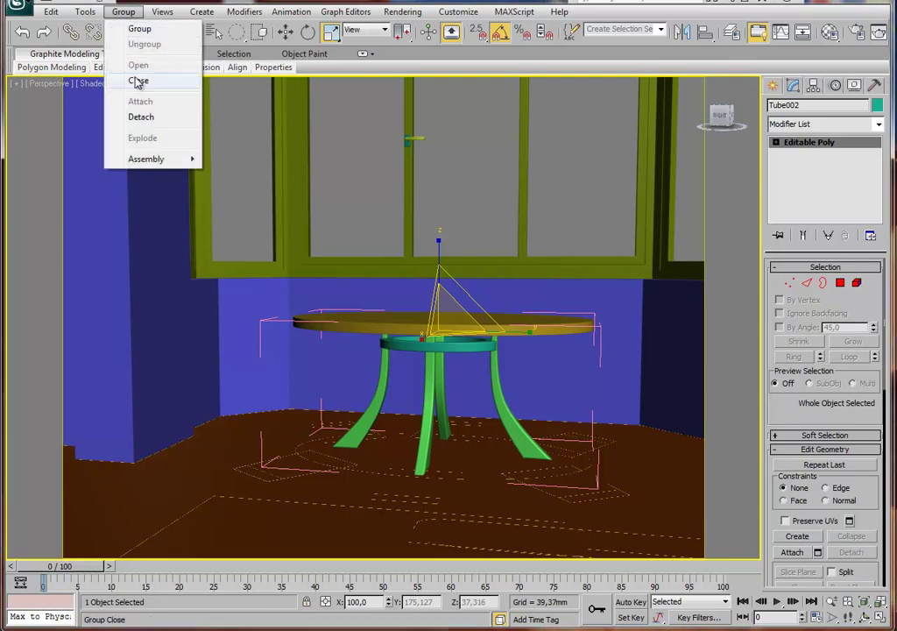
click(138, 81)
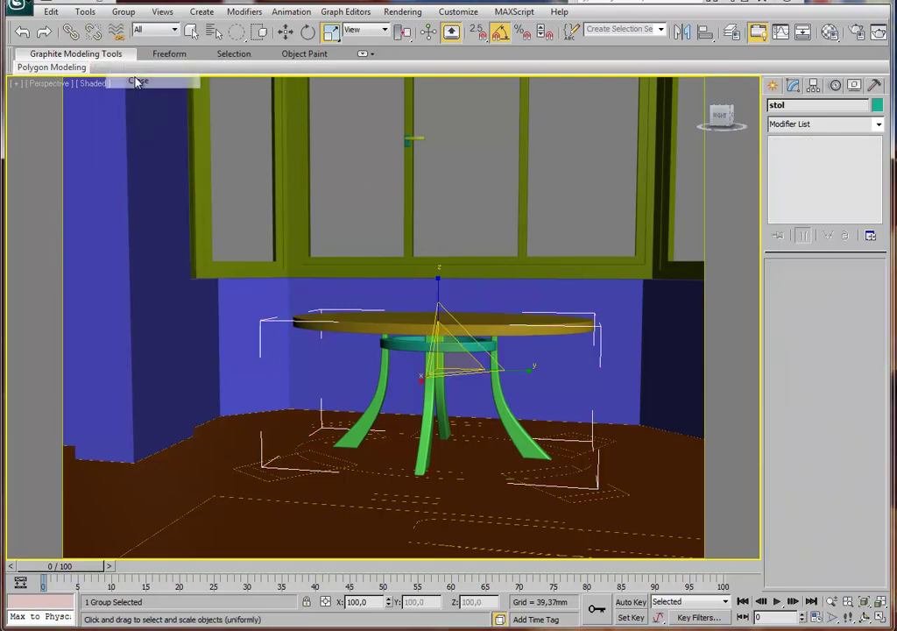
click(480, 229)
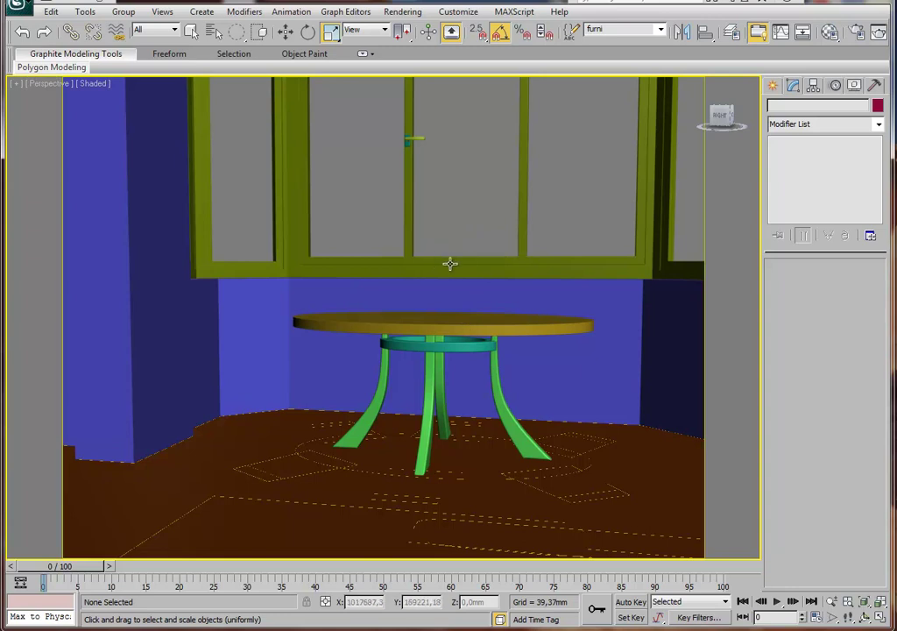
mouse_move(477, 327)
alt+middle_down()
mouse_move(481, 371)
mouse_move(457, 350)
alt+middle_up()
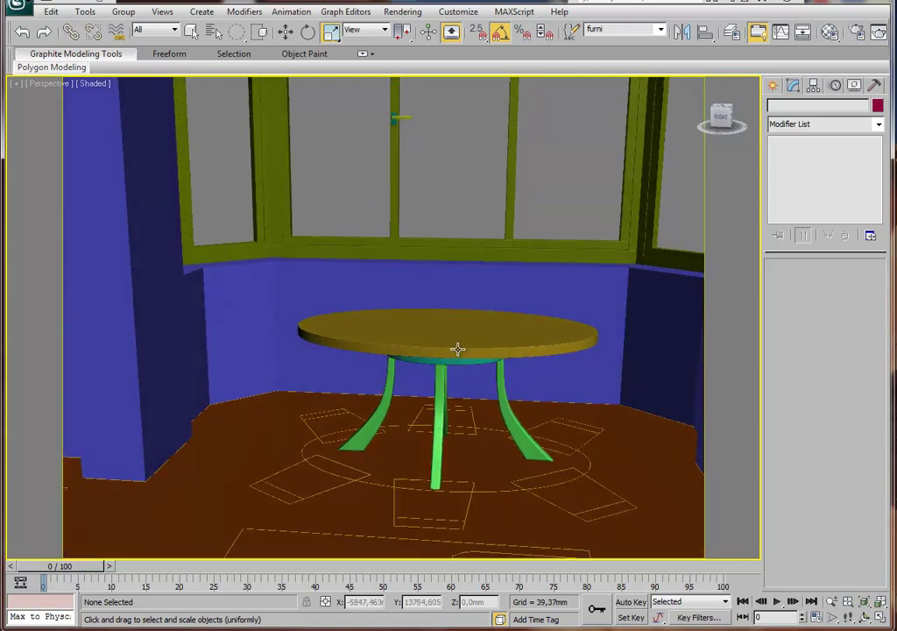
Select the stol table and hide all unselected objects.
click(456, 344)
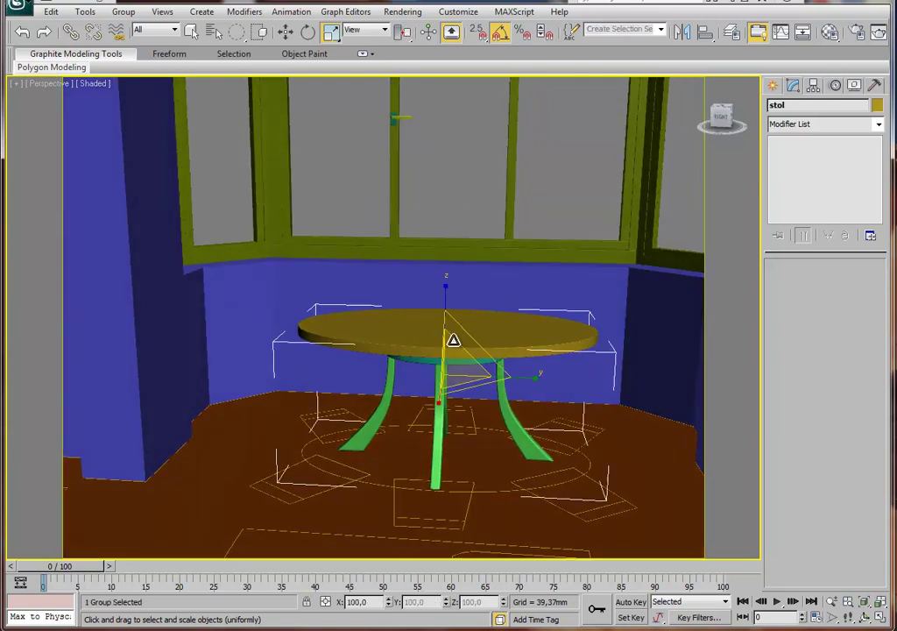
right_click(455, 344)
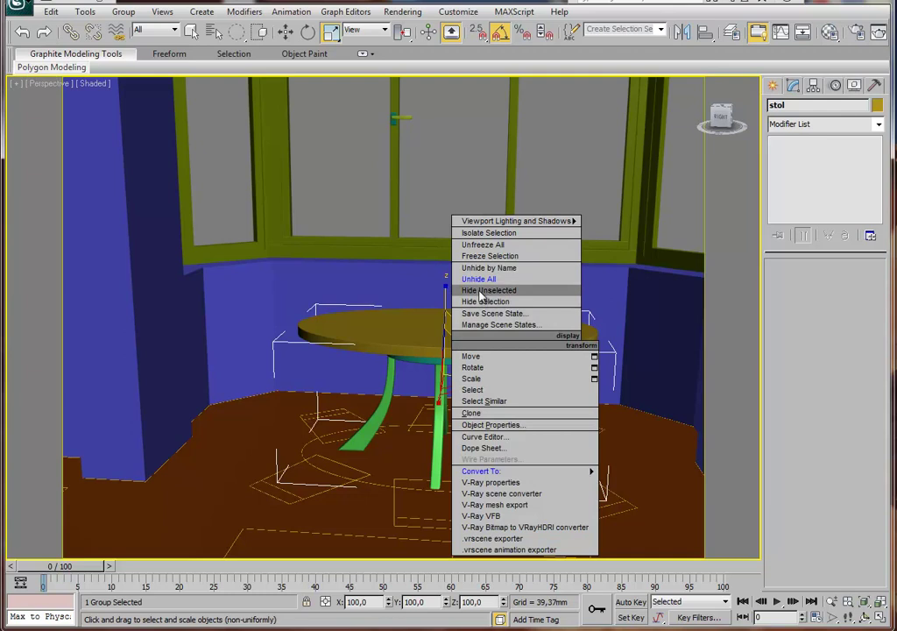
click(481, 290)
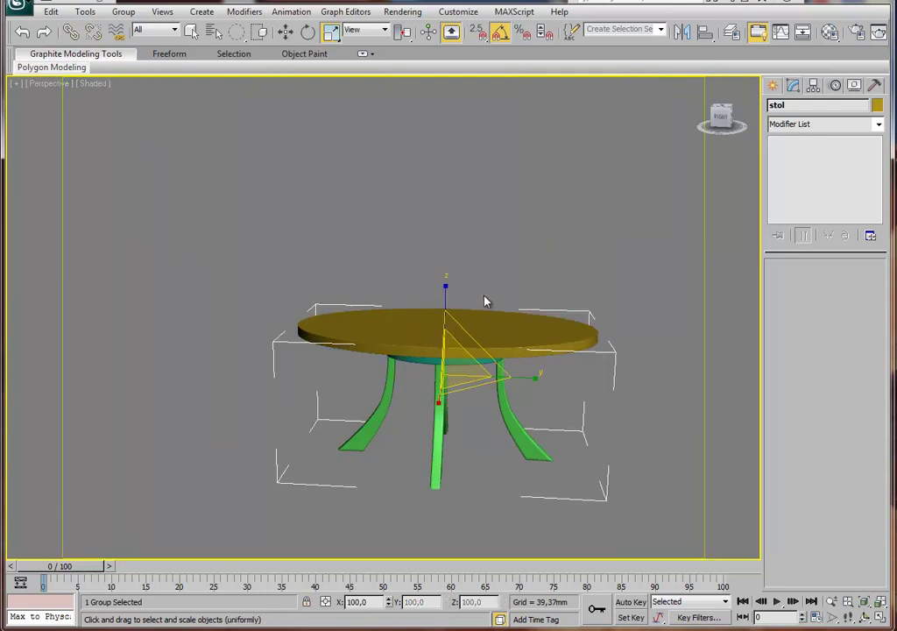
Maximize the Front view with the table centred, deselect it, and show the Create panel.
key(alt+w)
right_click(526, 182)
key(alt+w)
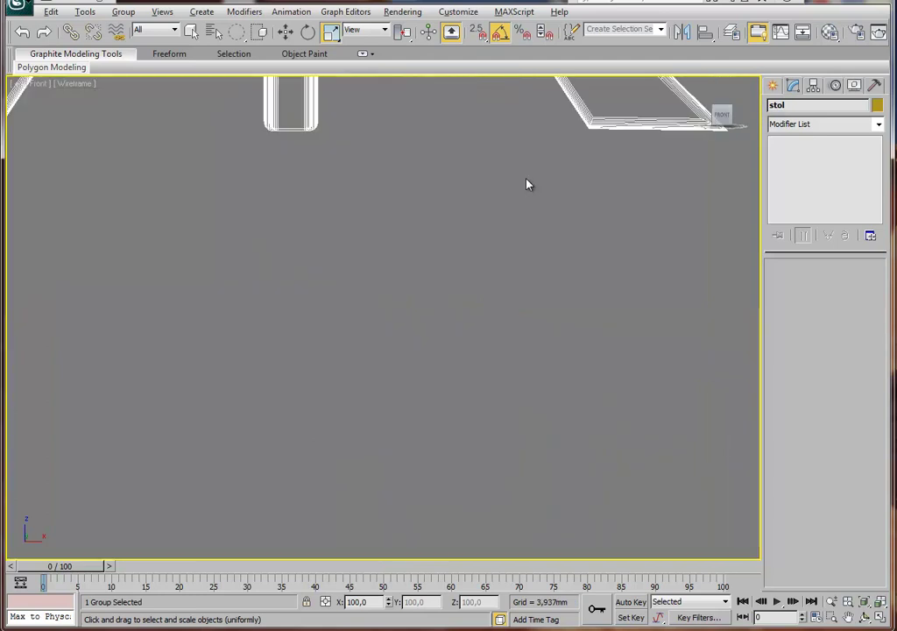
scroll(526, 184, down, 4)
mouse_move(526, 184)
middle_down()
mouse_move(500, 274)
mouse_move(419, 316)
middle_up()
scroll(512, 272, down, 3)
click(490, 310)
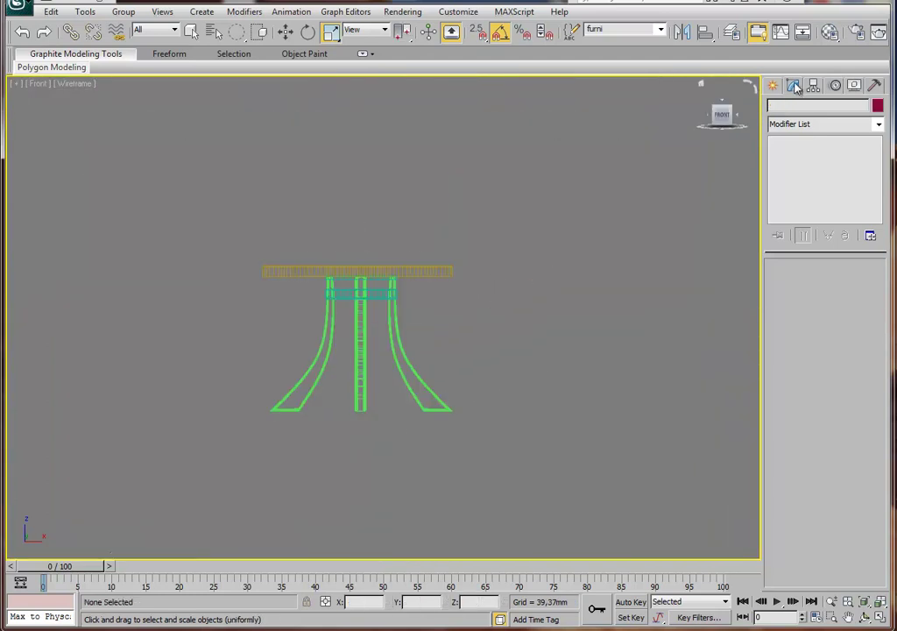
click(771, 86)
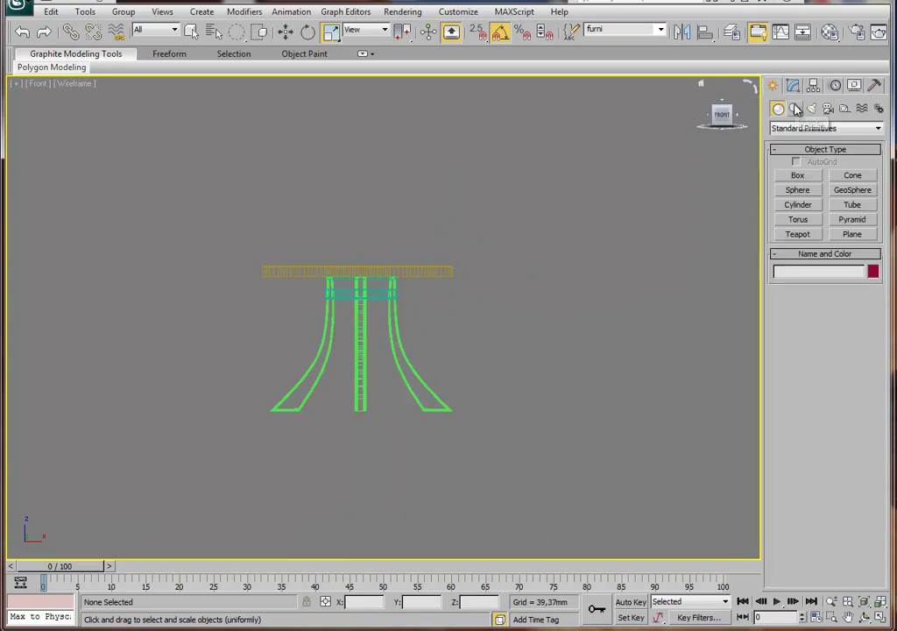
Start a Line shape and place the chair profile's rear leg and backrest points.
click(795, 108)
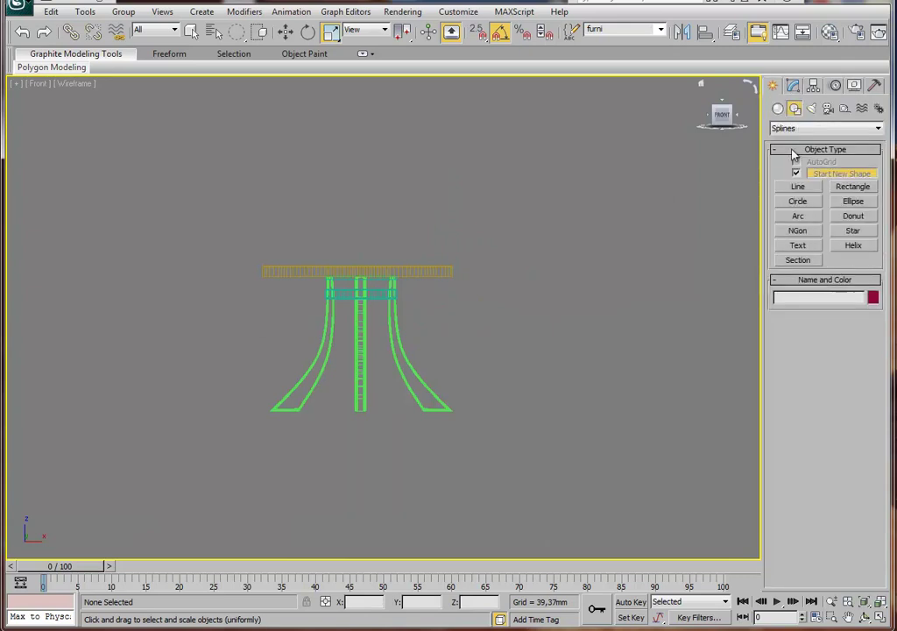
click(799, 188)
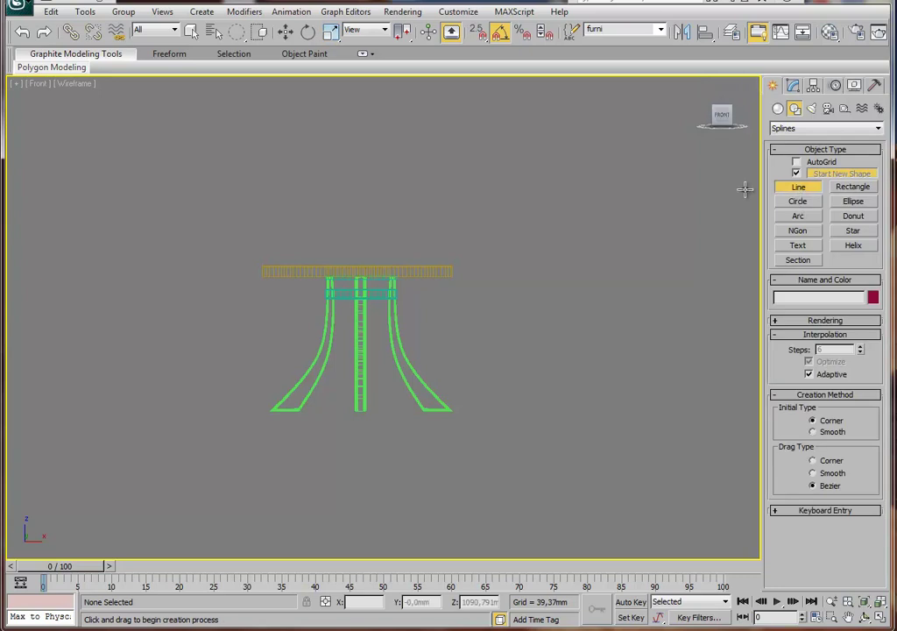
middle_drag(529, 409, 478, 414)
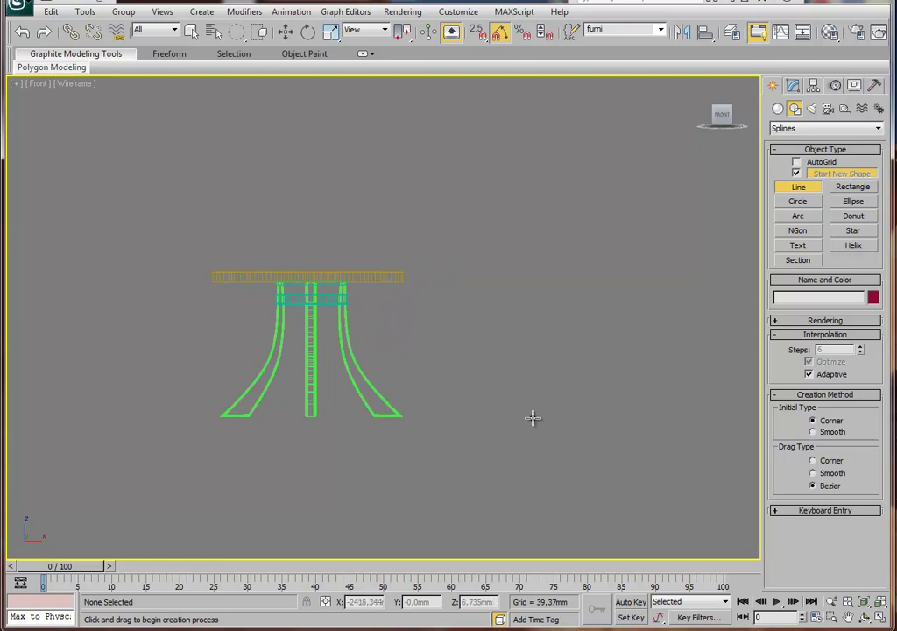
click(535, 416)
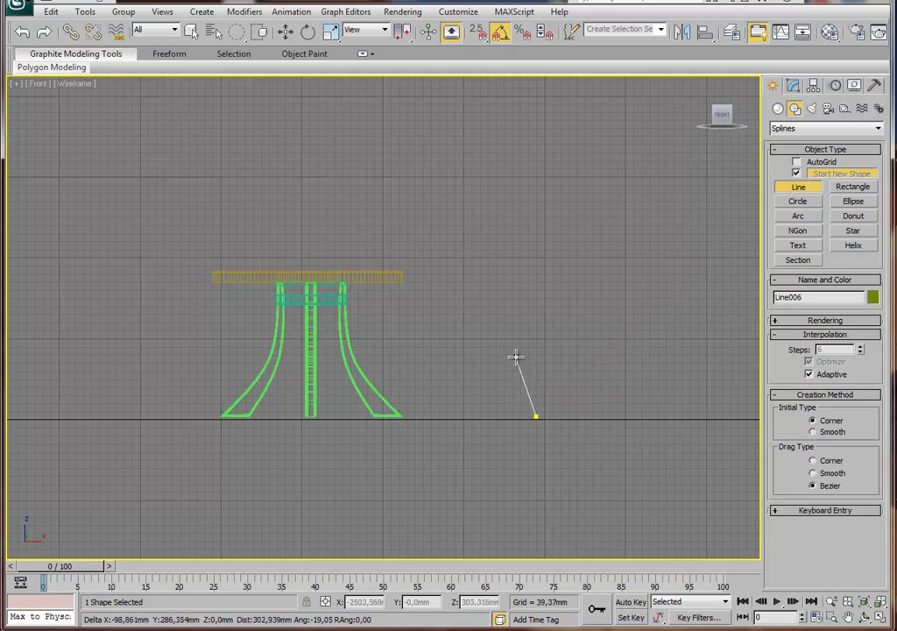
drag(516, 356, 515, 333)
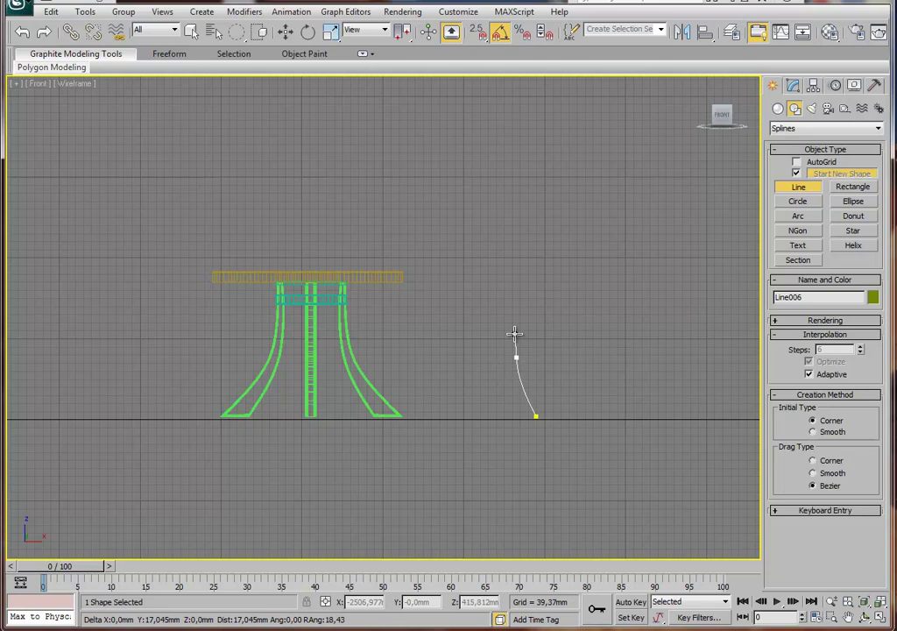
click(519, 257)
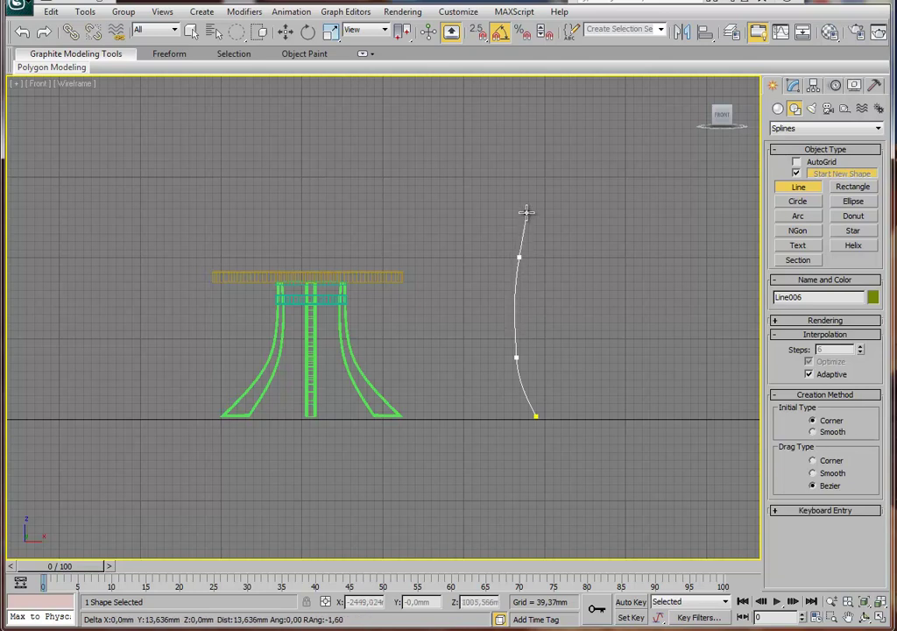
drag(525, 211, 526, 211)
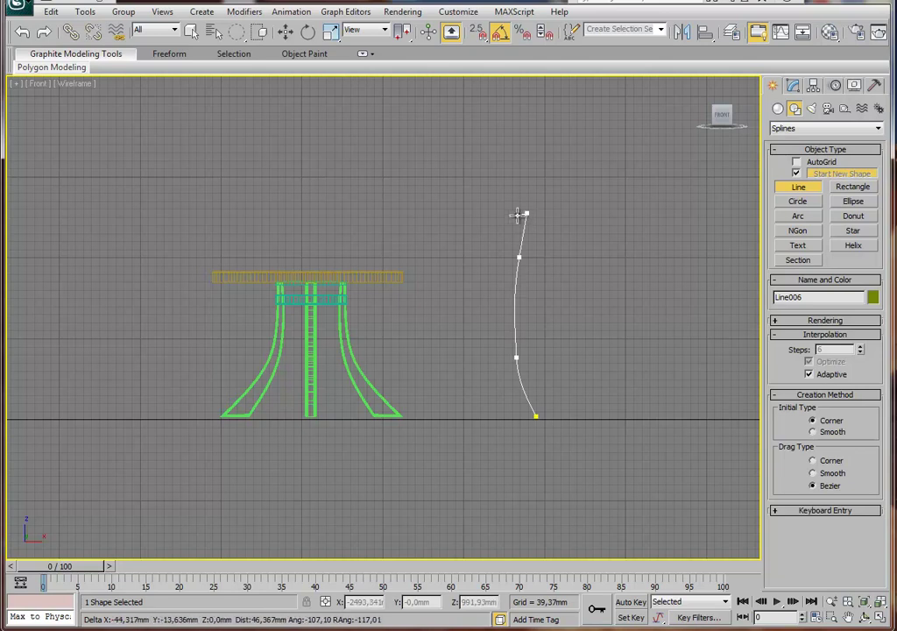
scroll(526, 211, up, 2)
click(521, 211)
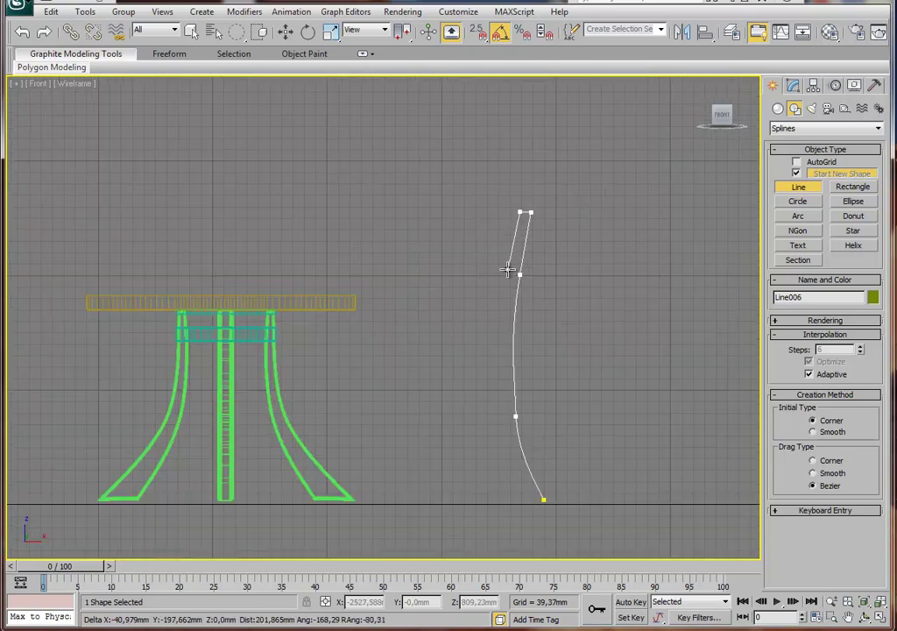
Trace the seat and both legs, close the outline, and expand Line006's sub-levels.
click(504, 318)
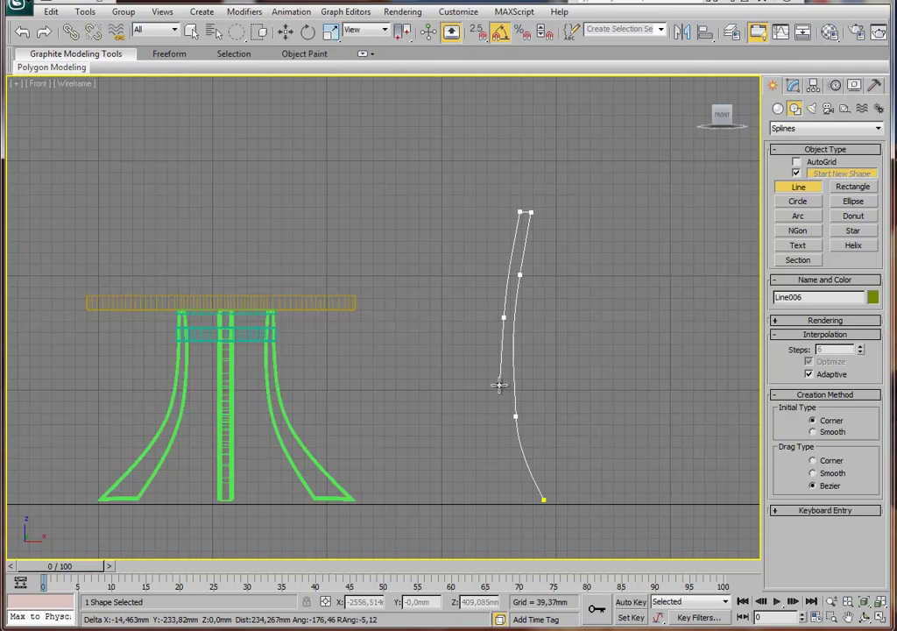
click(498, 383)
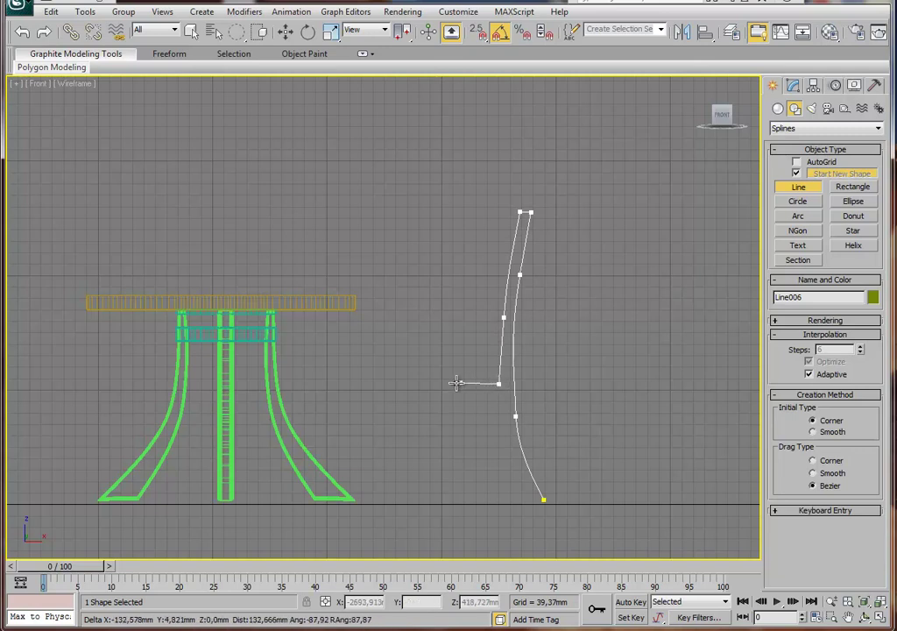
click(403, 385)
click(407, 503)
click(417, 503)
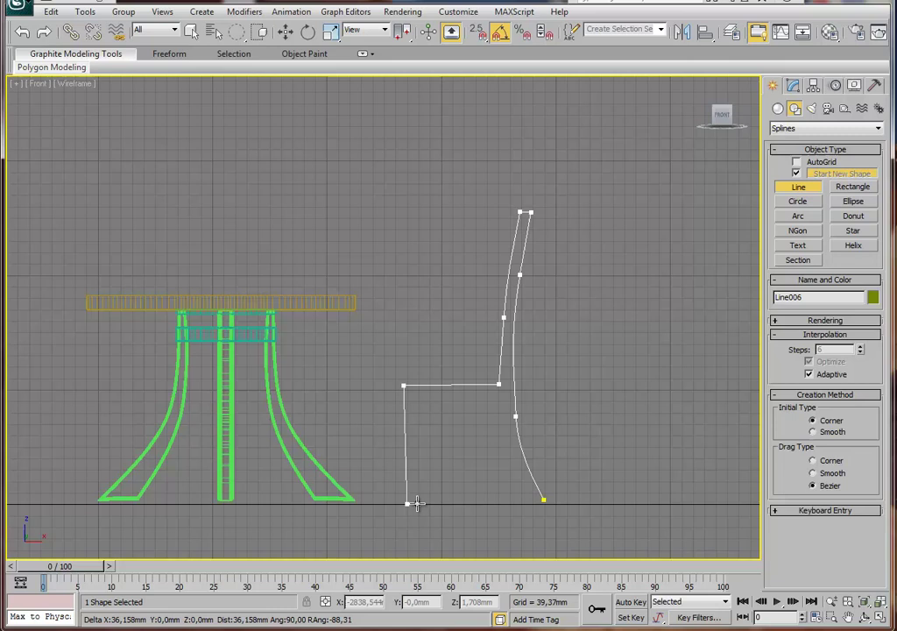
click(420, 408)
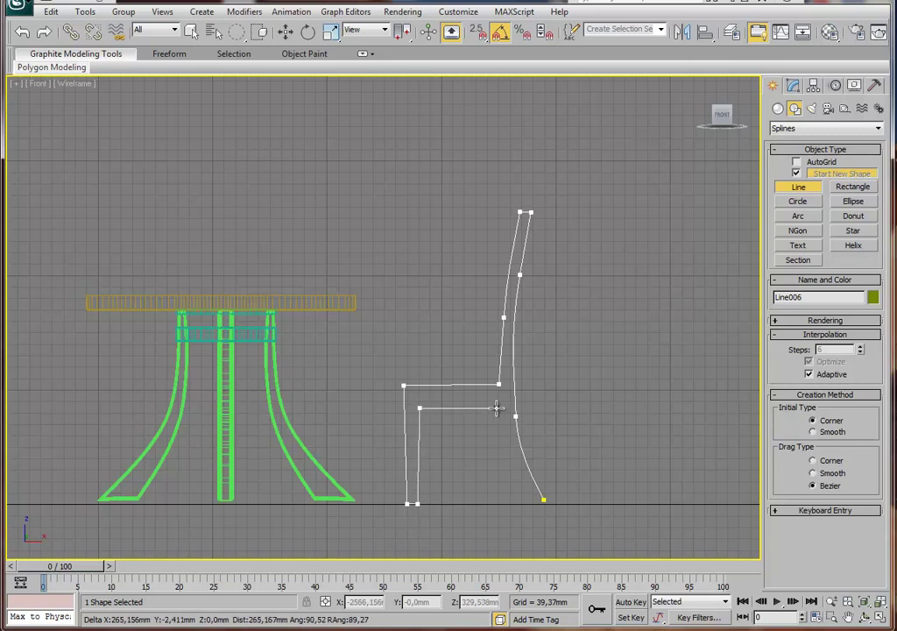
click(497, 407)
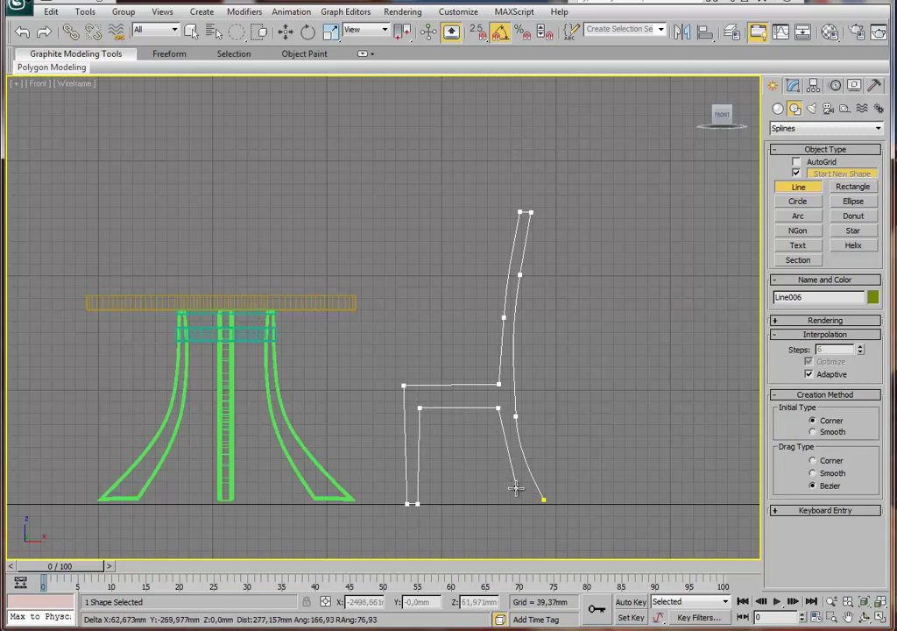
click(510, 464)
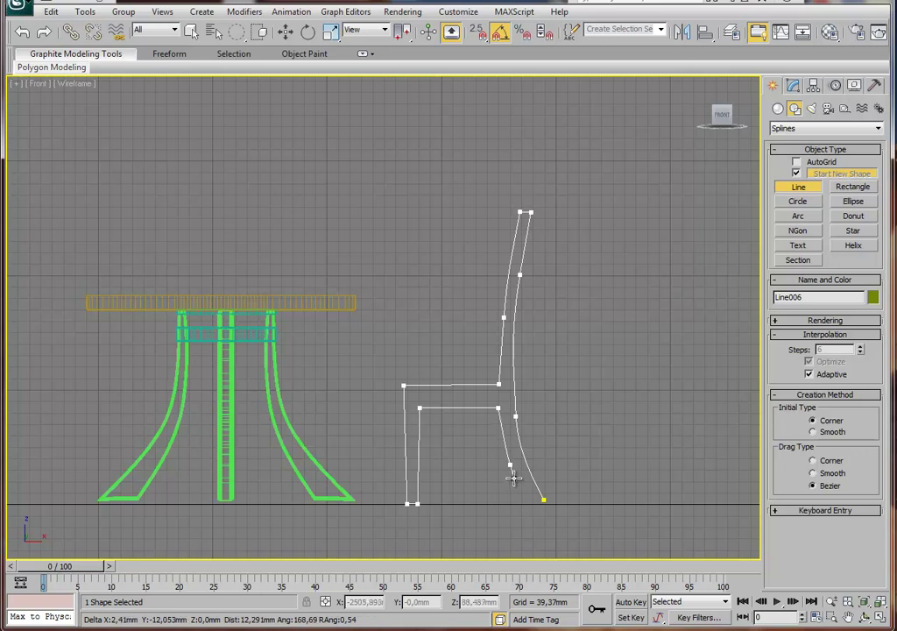
click(526, 502)
click(543, 501)
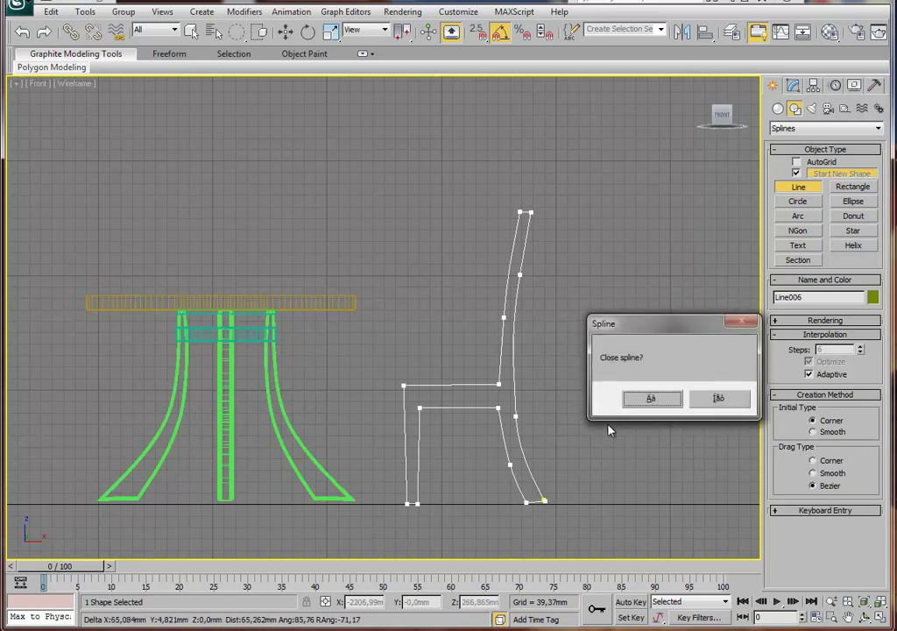
click(650, 400)
click(794, 86)
click(777, 142)
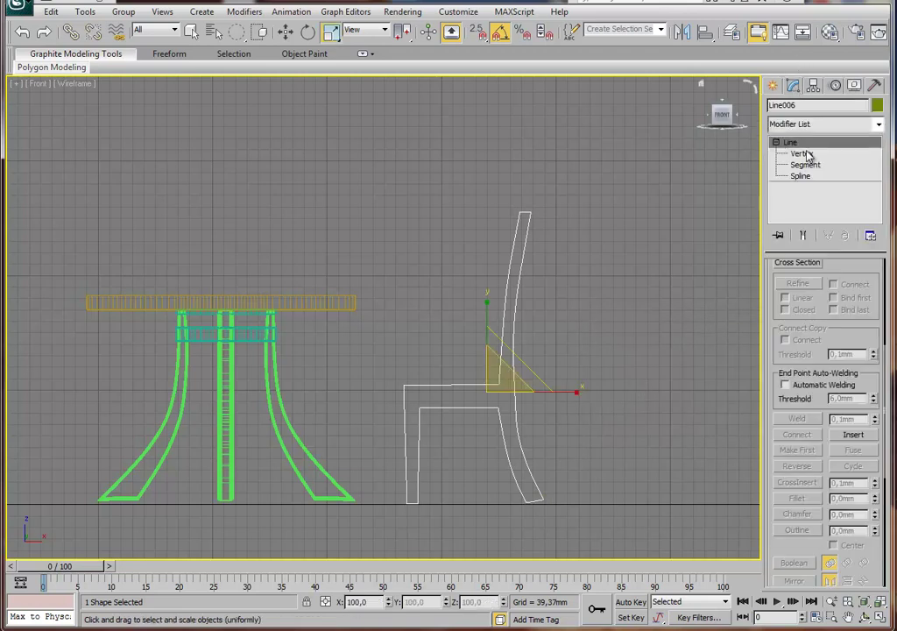
At Vertex level, move the chair's bottom rear vertex left and down.
click(803, 154)
click(803, 154)
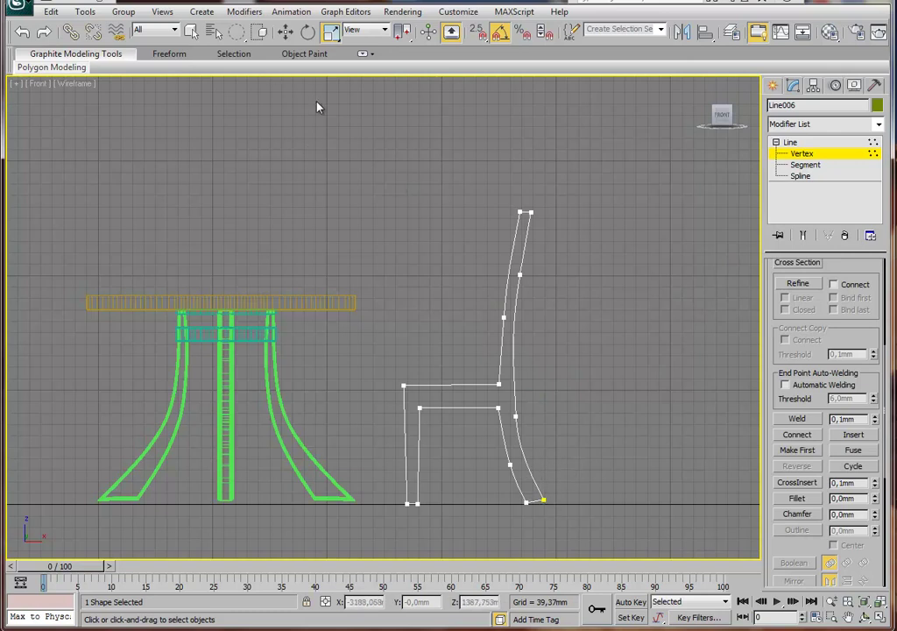
mouse_move(236, 33)
mouse_down()
mouse_move(241, 63)
mouse_move(239, 57)
mouse_up()
drag(565, 480, 533, 505)
key(w)
middle_drag(551, 340, 518, 316)
scroll(533, 436, up, 4)
middle_drag(533, 436, 516, 395)
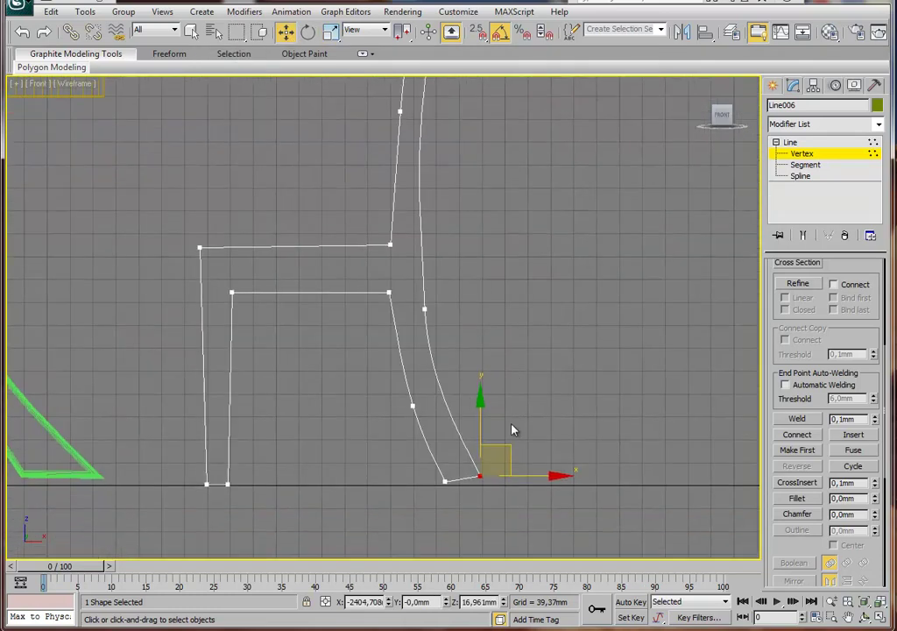
drag(509, 448, 474, 459)
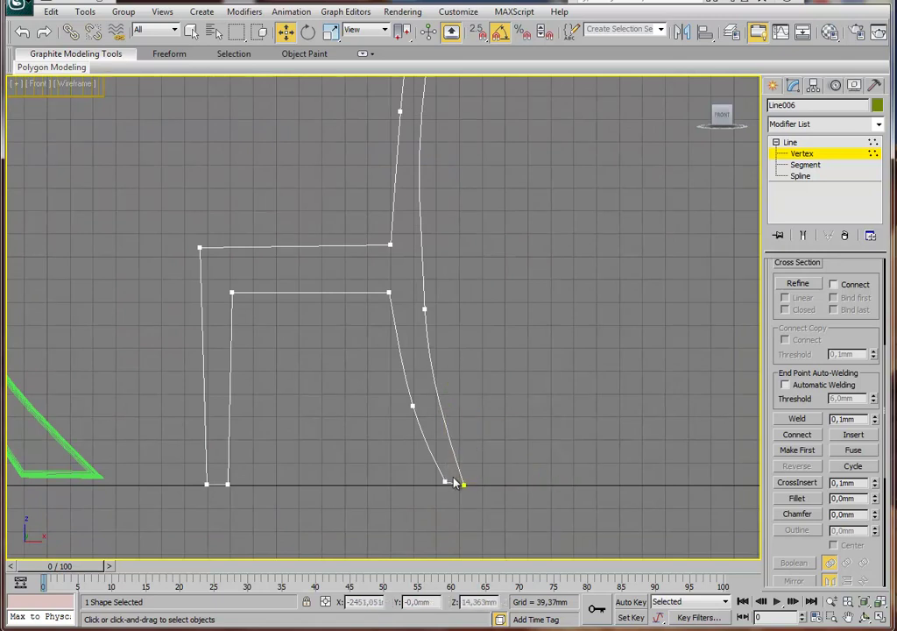
drag(480, 452, 470, 448)
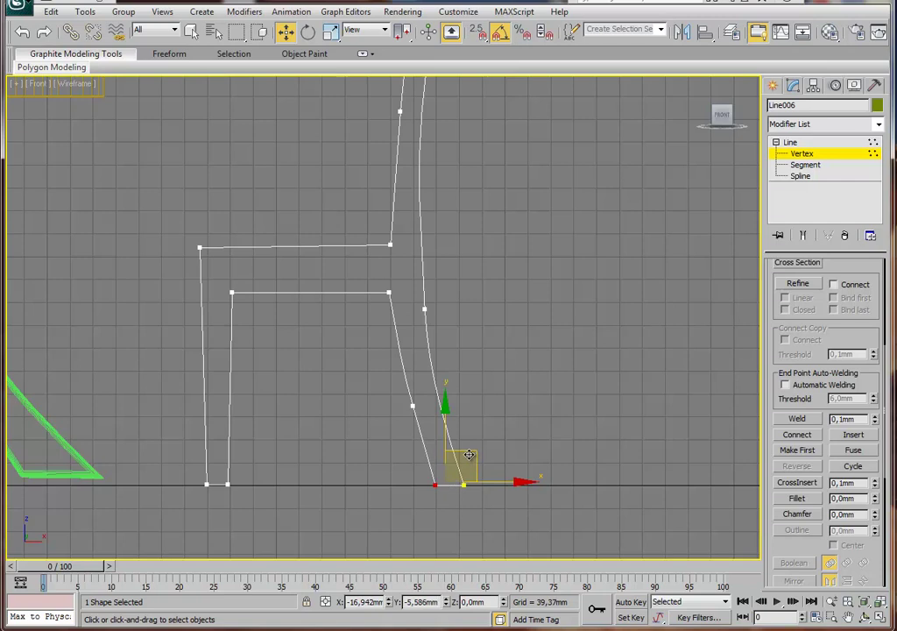
Adjust the rear leg's curve point and its tangent handle.
click(425, 307)
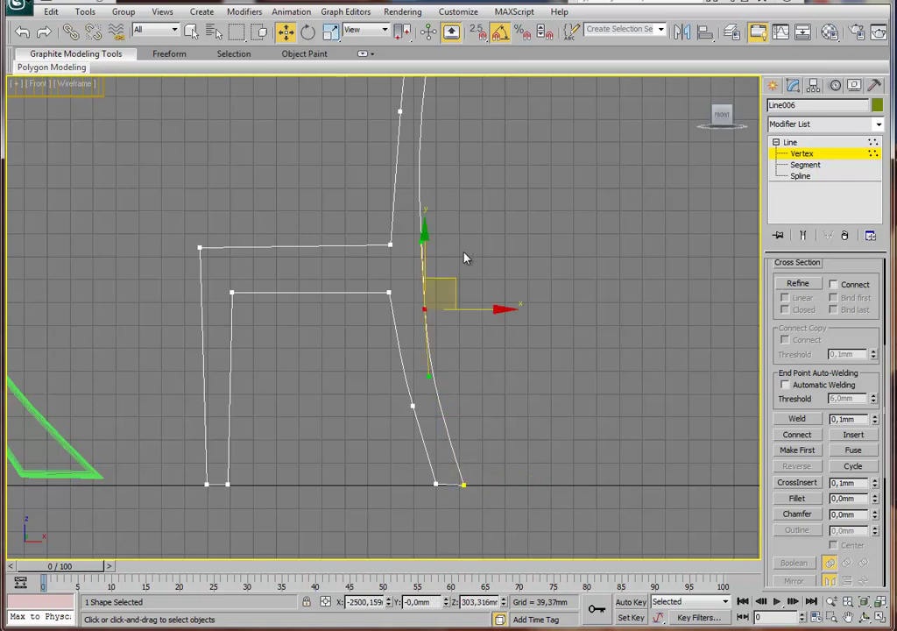
middle_drag(456, 252, 419, 274)
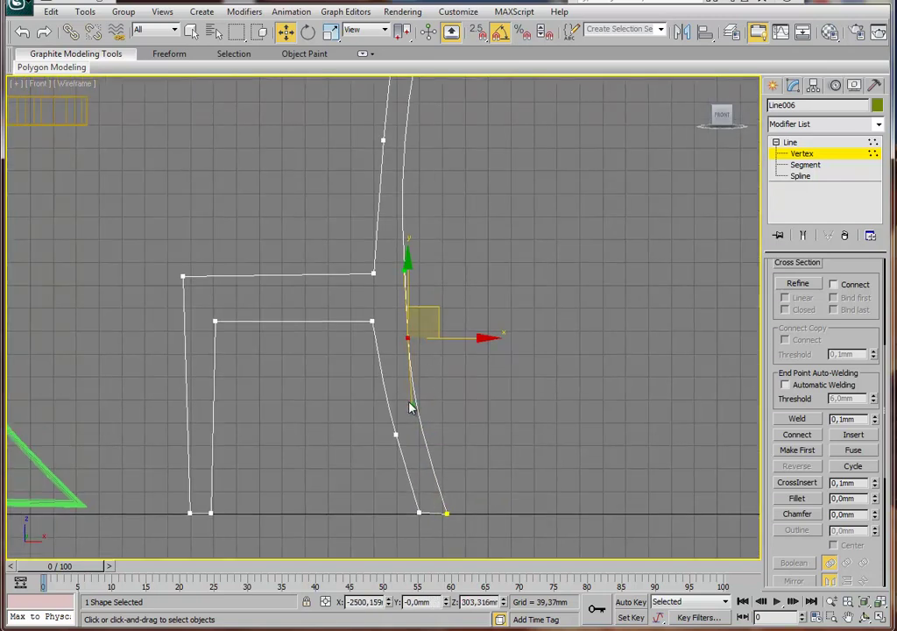
drag(409, 403, 413, 401)
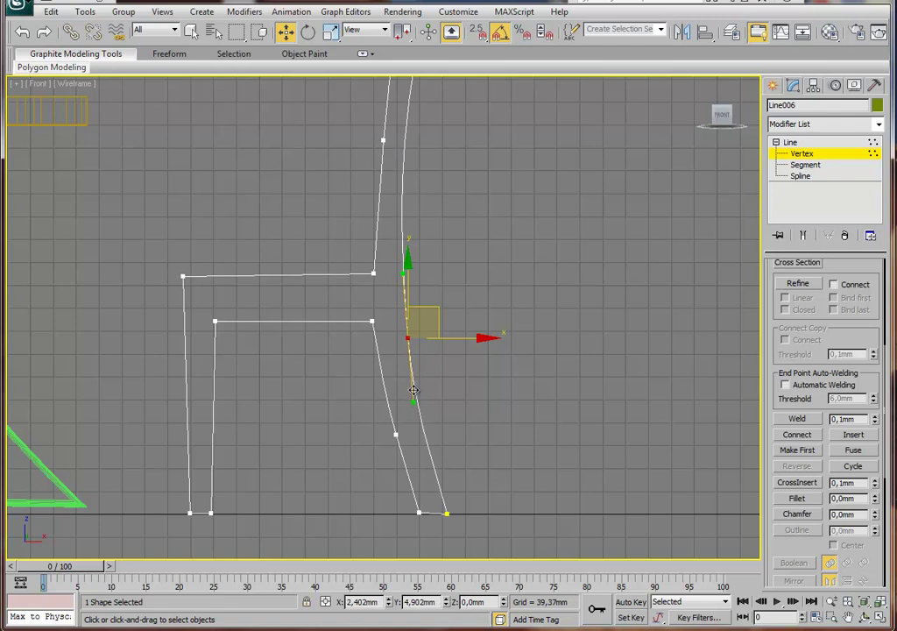
drag(437, 312, 431, 312)
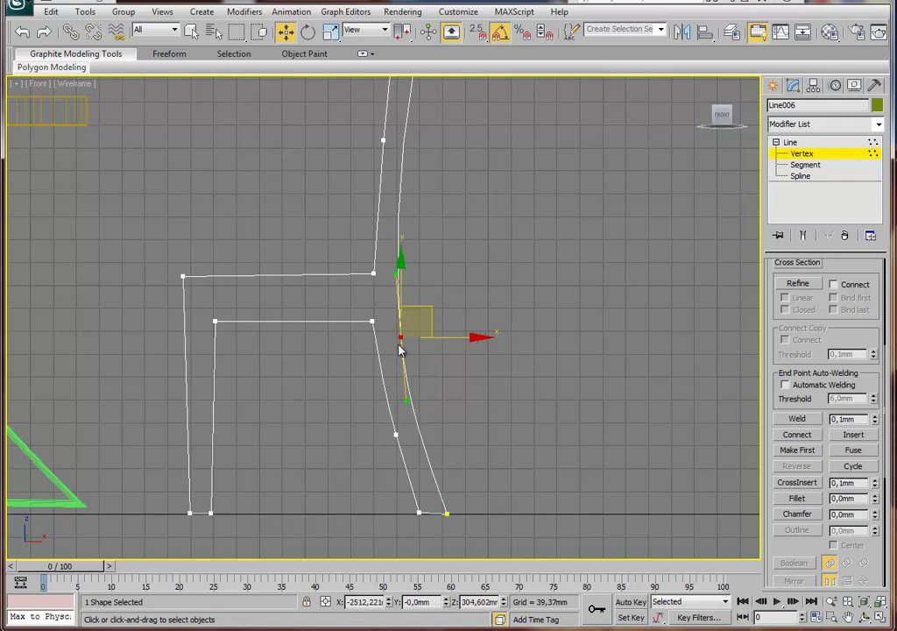
middle_drag(371, 315, 386, 333)
Lower the seat's top edge and shift the rear seat corner slightly left.
click(388, 292)
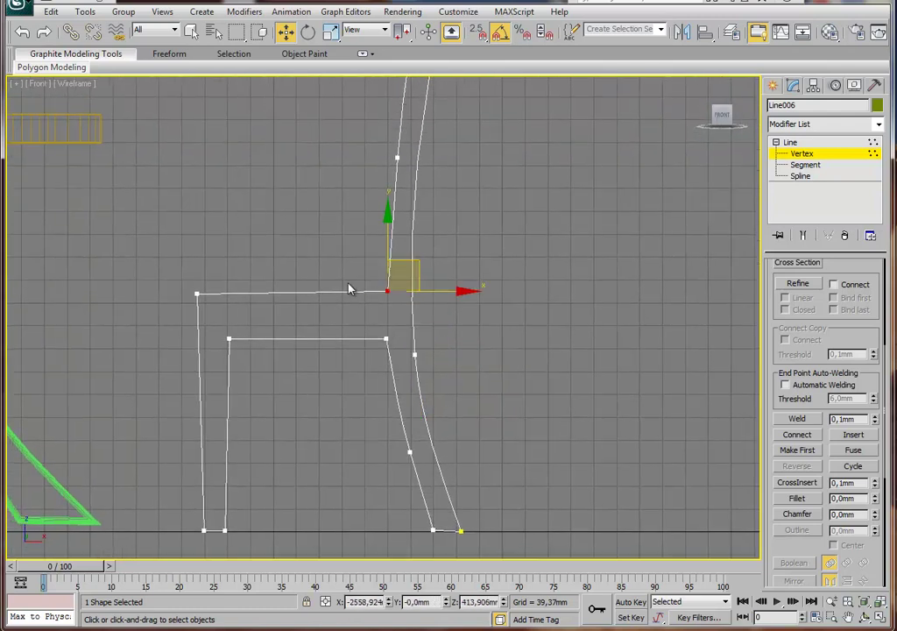
ctrl+click(196, 293)
drag(200, 245, 198, 253)
click(387, 302)
drag(418, 272, 410, 275)
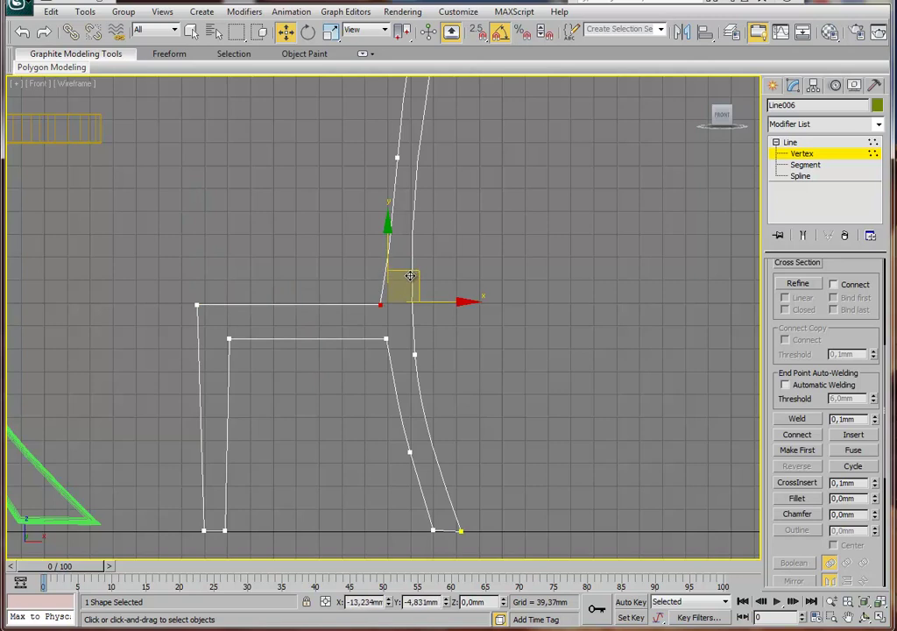
middle_drag(410, 275, 415, 321)
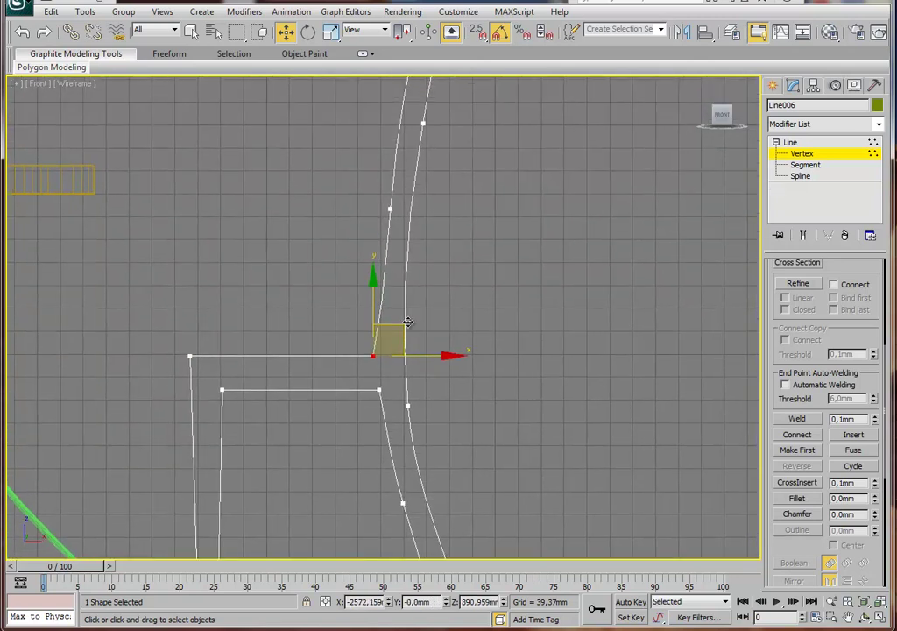
middle_drag(429, 221, 412, 301)
Reshape the backrest's top corner and its front and rear edge curves, then exit Vertex.
click(374, 289)
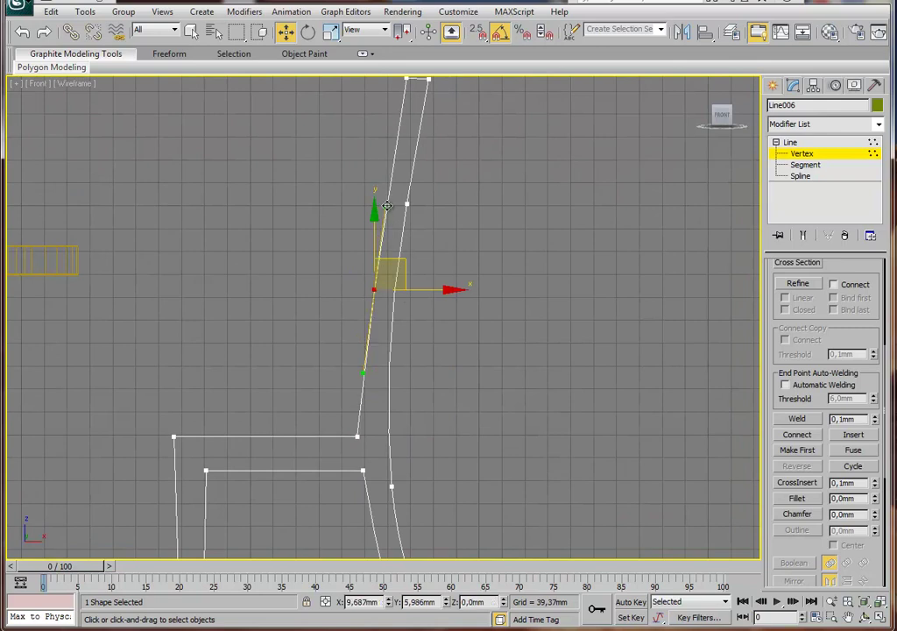
middle_drag(413, 163, 392, 233)
click(386, 152)
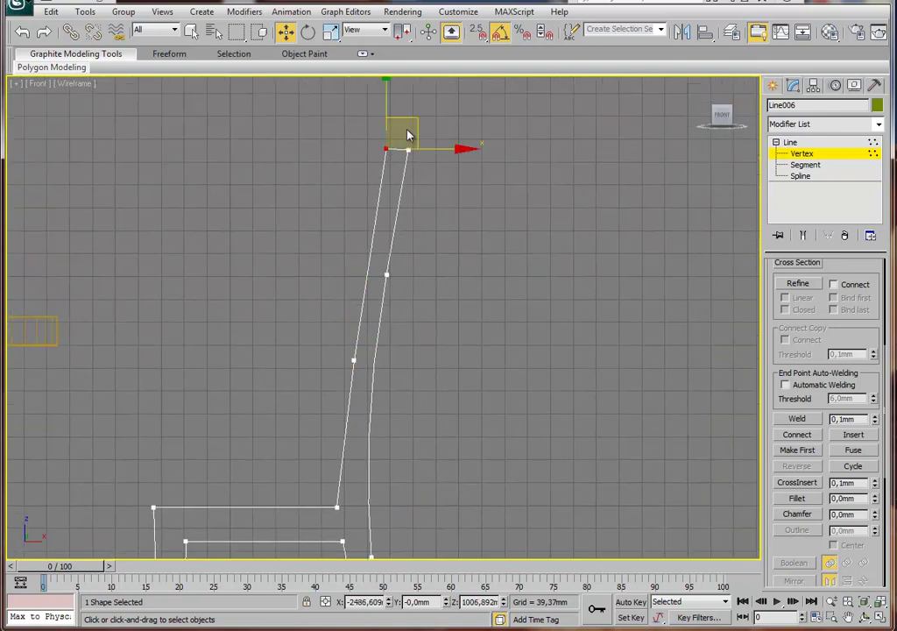
drag(417, 117, 422, 117)
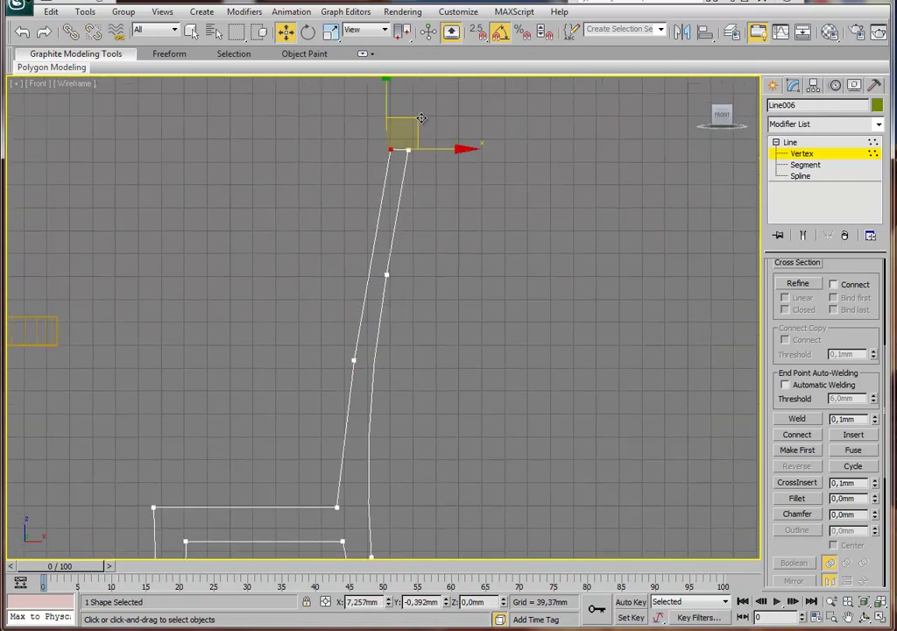
click(353, 362)
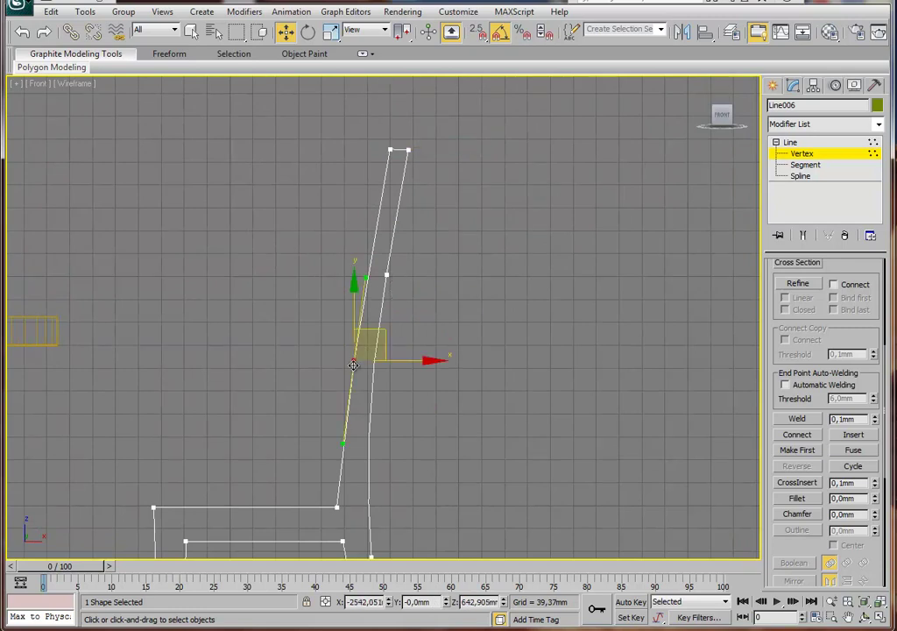
drag(366, 276, 367, 262)
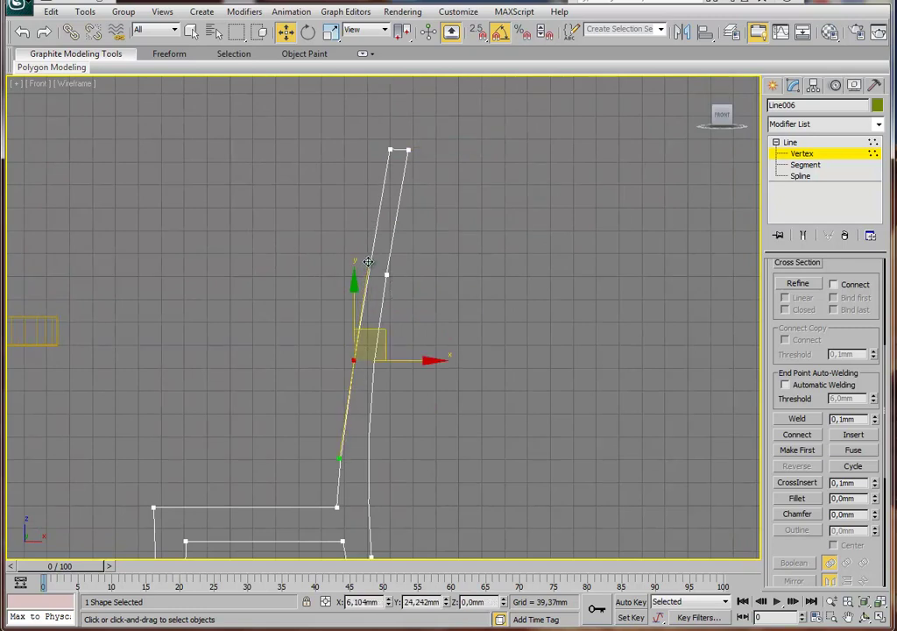
click(386, 276)
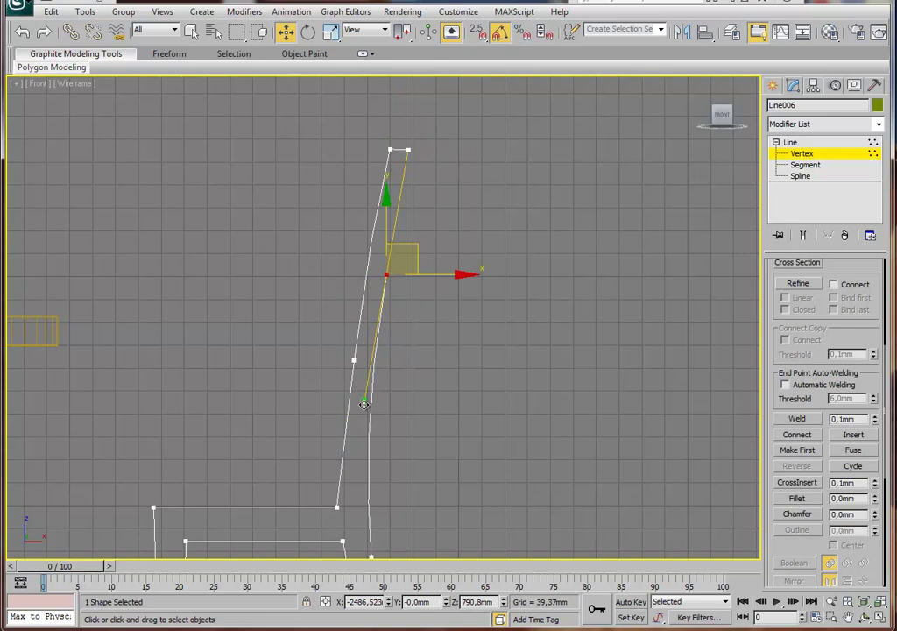
drag(364, 402, 371, 366)
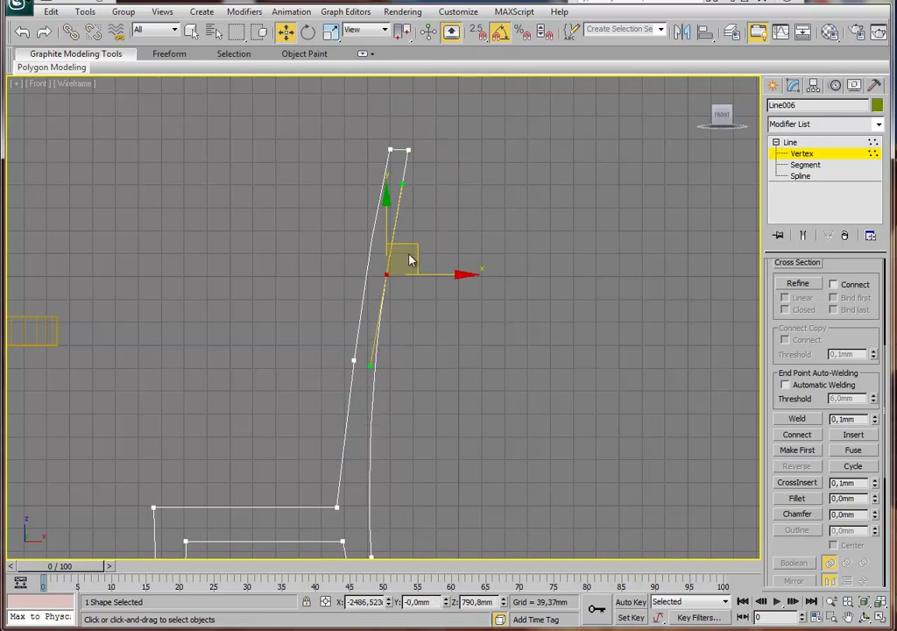
drag(404, 184, 399, 192)
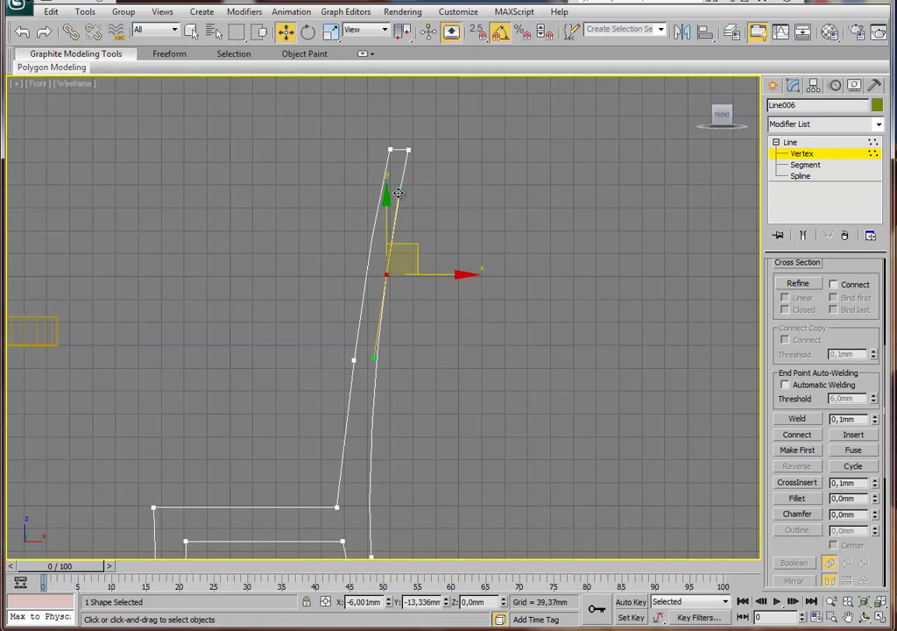
drag(415, 246, 410, 263)
middle_drag(406, 312, 427, 131)
mouse_move(437, 260)
middle_down()
mouse_move(427, 306)
mouse_move(447, 286)
middle_up()
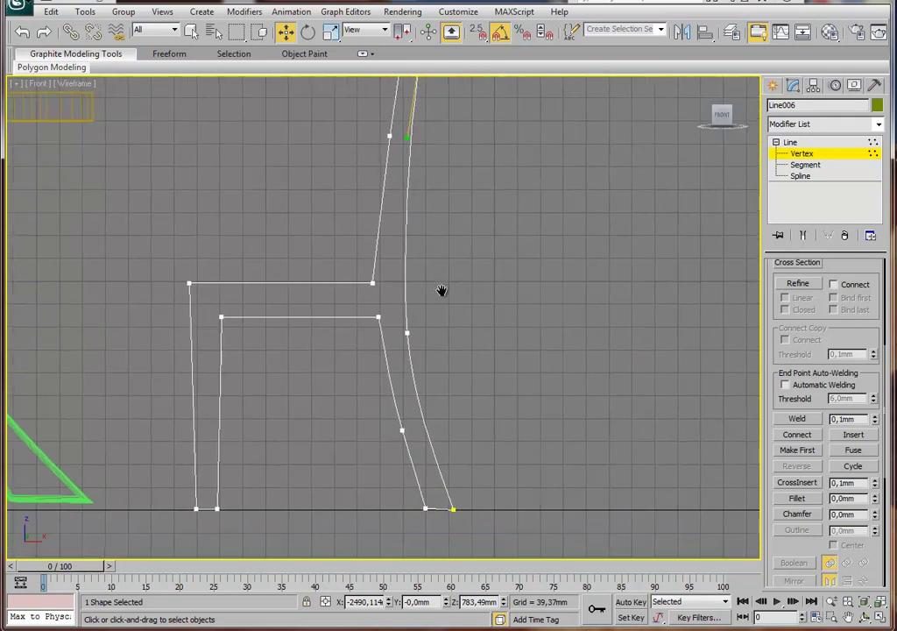
click(808, 153)
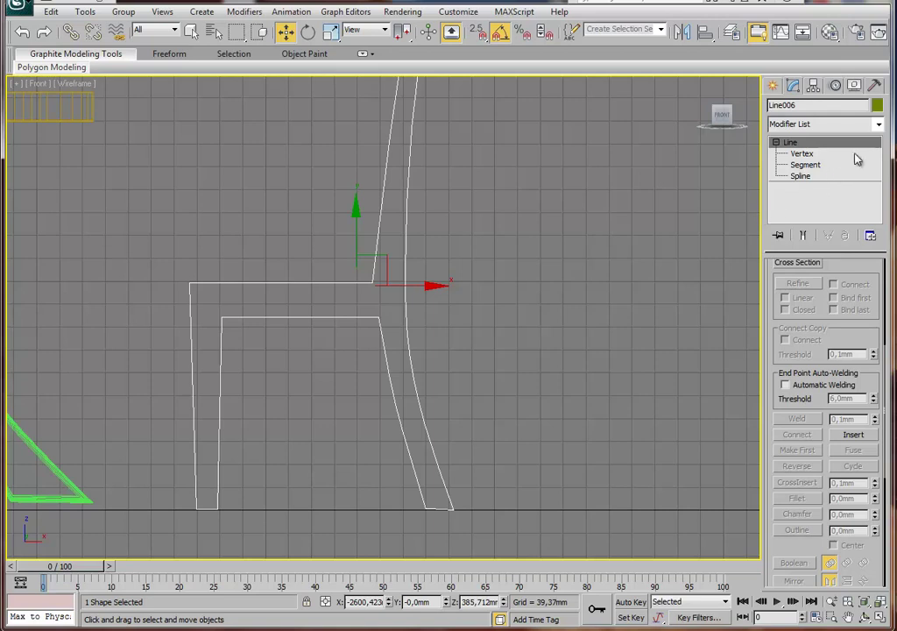
Add an Extrude modifier to Line006 with a 27mm amount, checked in an isolated Perspective view.
click(879, 125)
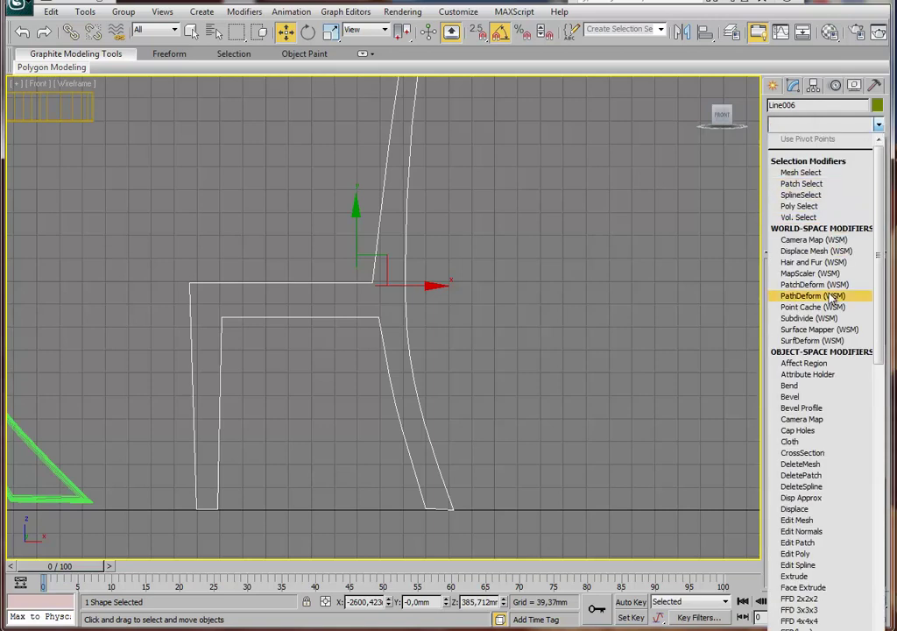
click(796, 575)
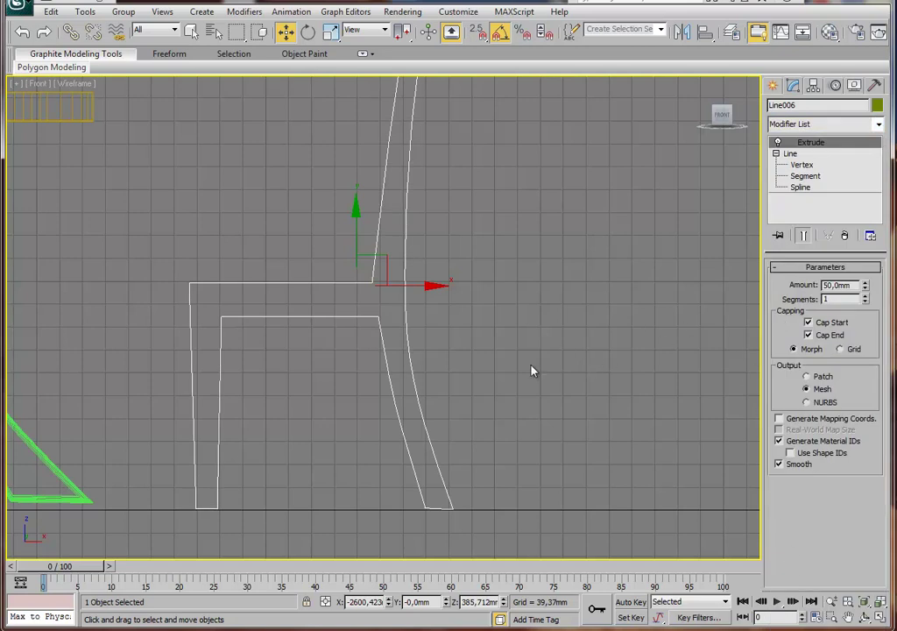
key(alt+w)
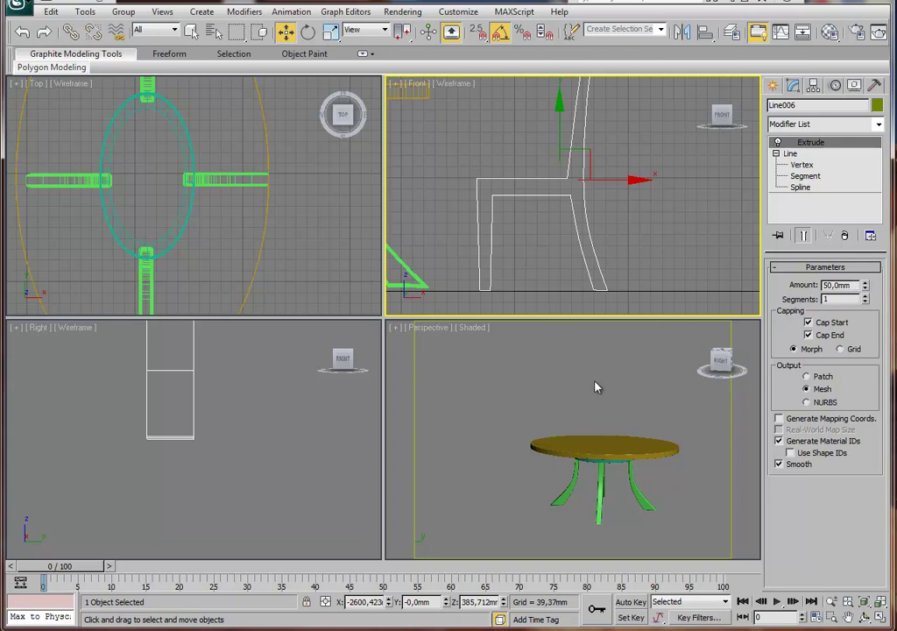
right_click(574, 409)
key(alt+w)
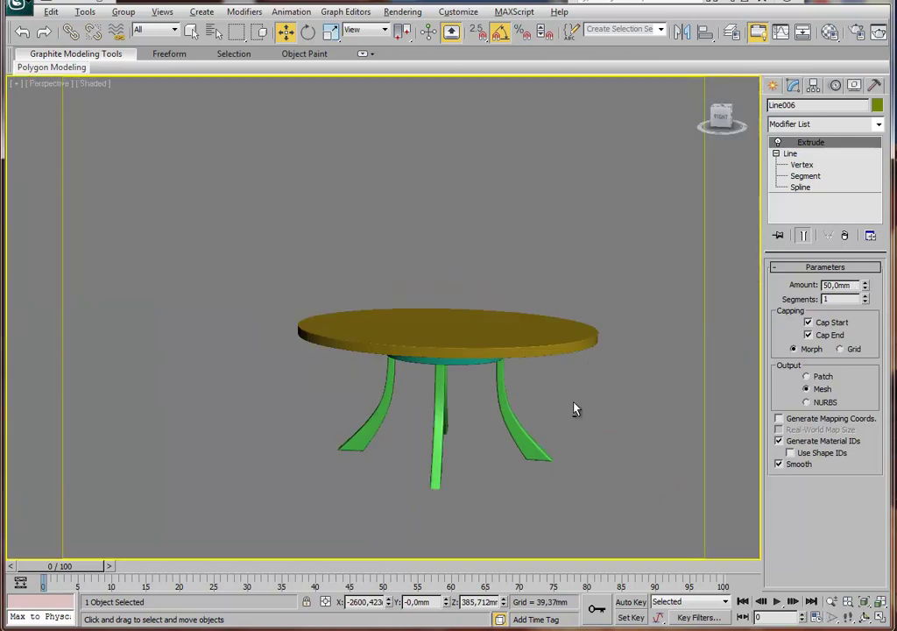
key(alt+q)
mouse_move(563, 409)
alt+middle_down()
mouse_move(404, 404)
mouse_move(380, 356)
mouse_move(374, 362)
mouse_move(422, 313)
mouse_move(447, 351)
alt+middle_up()
scroll(464, 417, down, 4)
scroll(381, 356, up, 3)
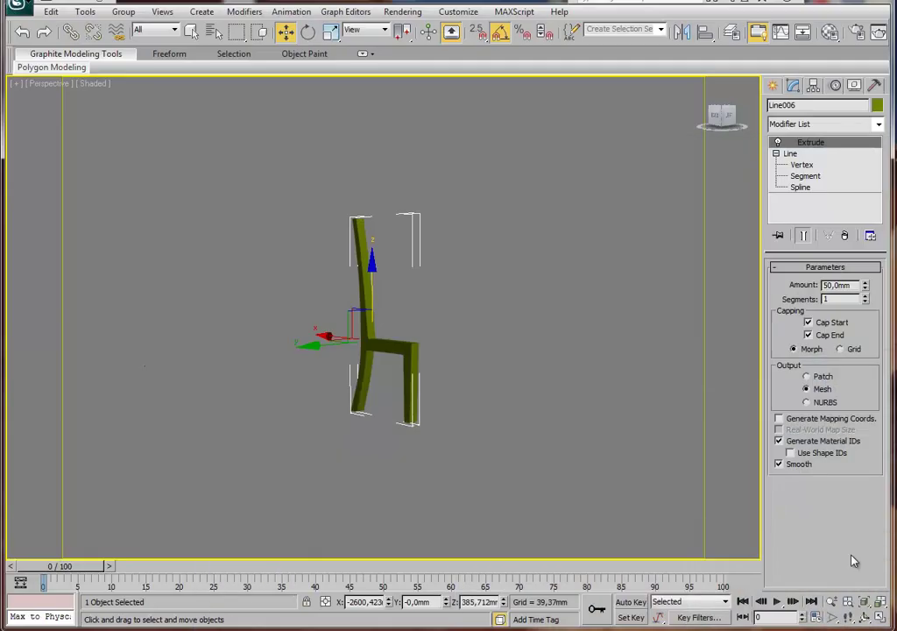
drag(865, 285, 865, 318)
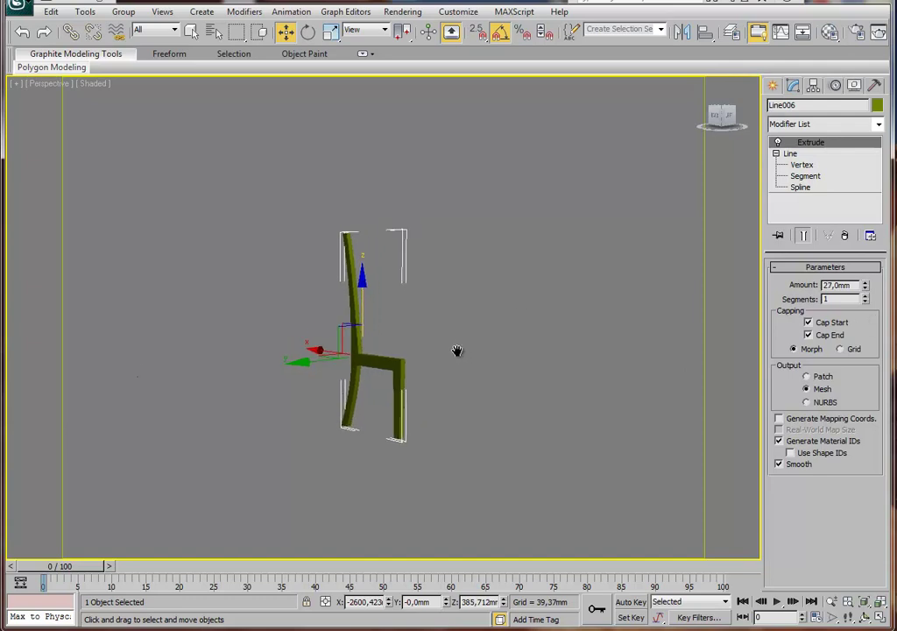
Make the Front viewport active and maximized.
key(alt+w)
right_click(513, 242)
key(alt+w)
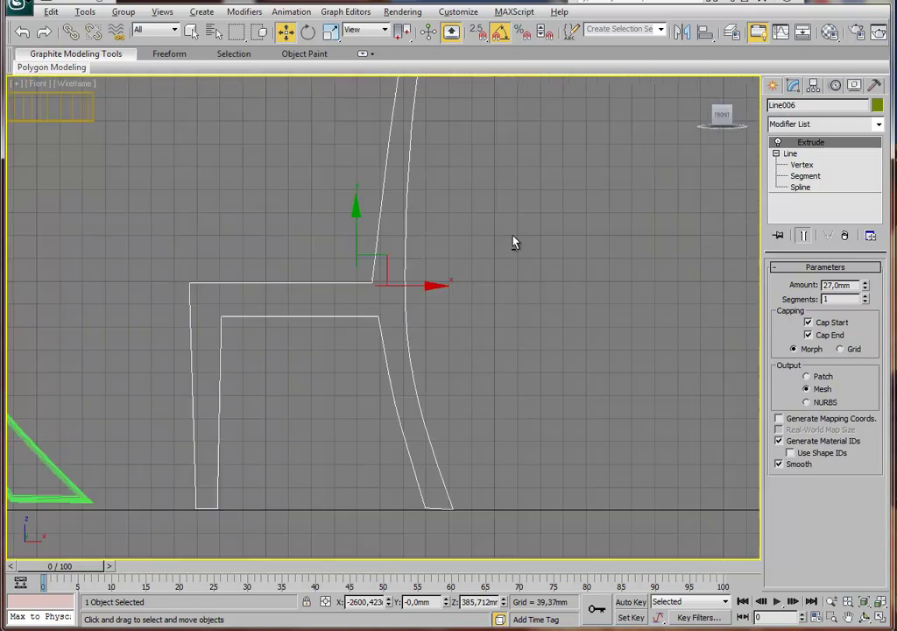
Enter Line006's Vertex level and frame the whole chair in the Front view.
click(791, 153)
key(1)
click(381, 318)
middle_drag(443, 302, 469, 350)
scroll(469, 348, down, 3)
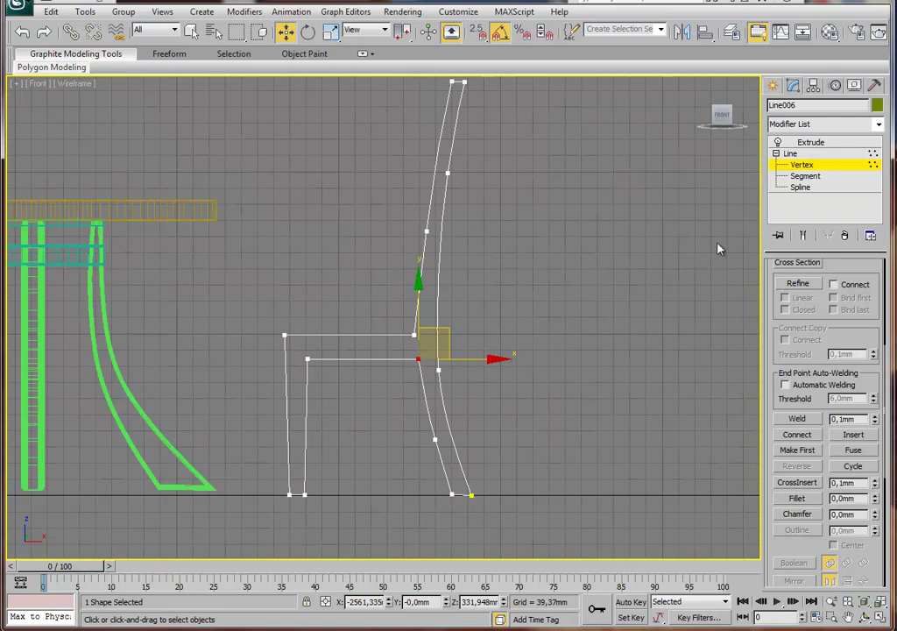
middle_drag(479, 272, 480, 274)
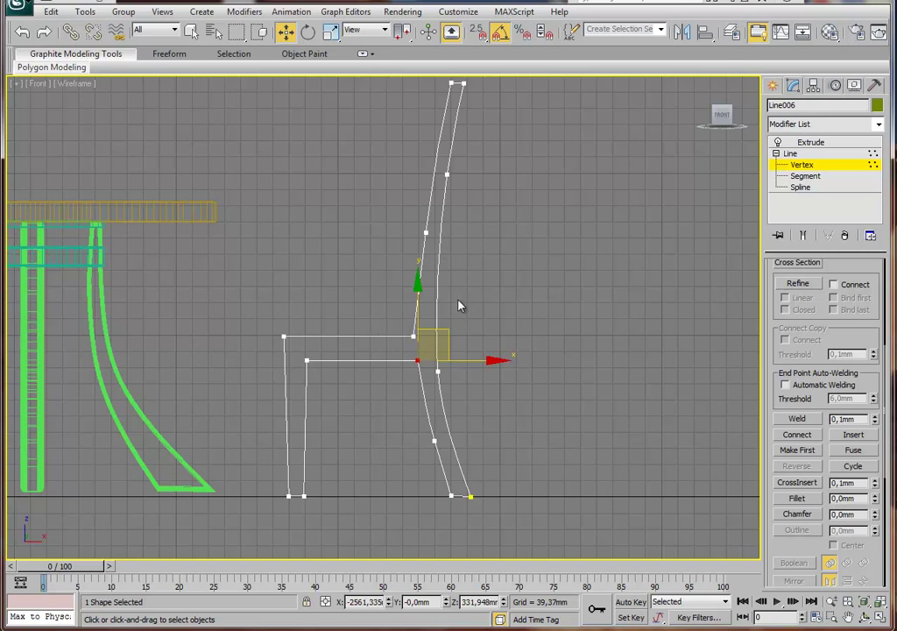
drag(793, 549, 795, 523)
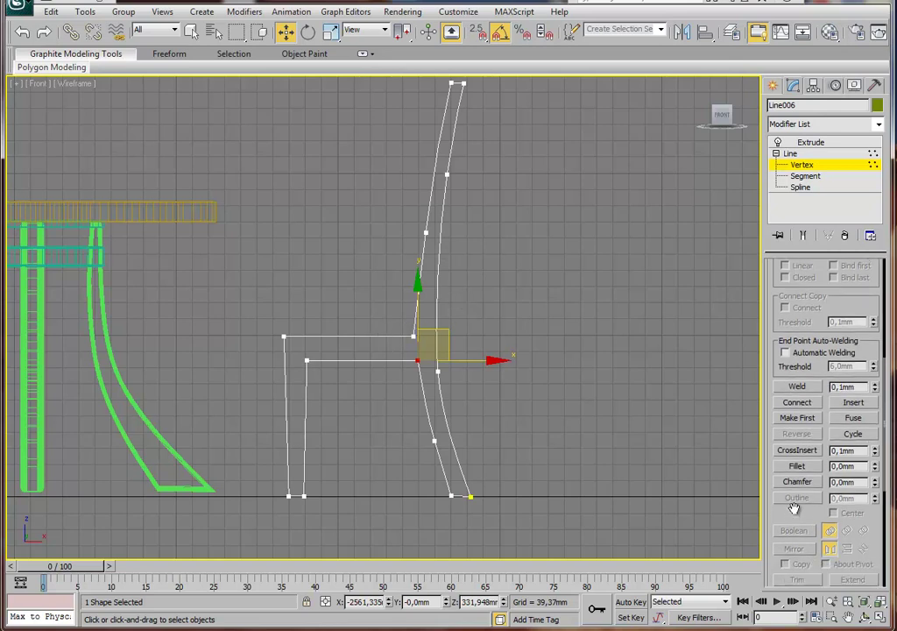
At Spline level, adjust the chair spline's Outline value, then deselect it.
click(800, 190)
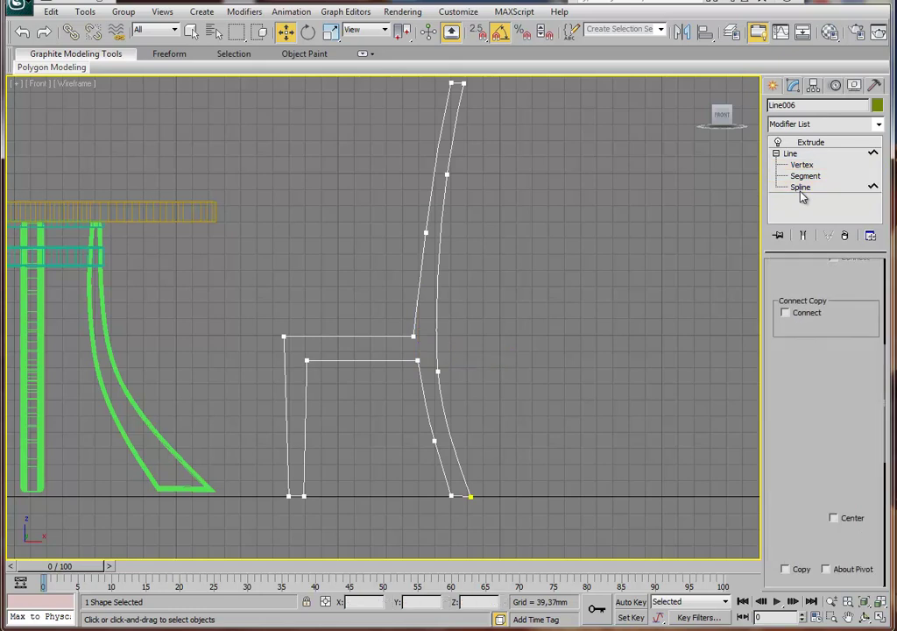
click(434, 305)
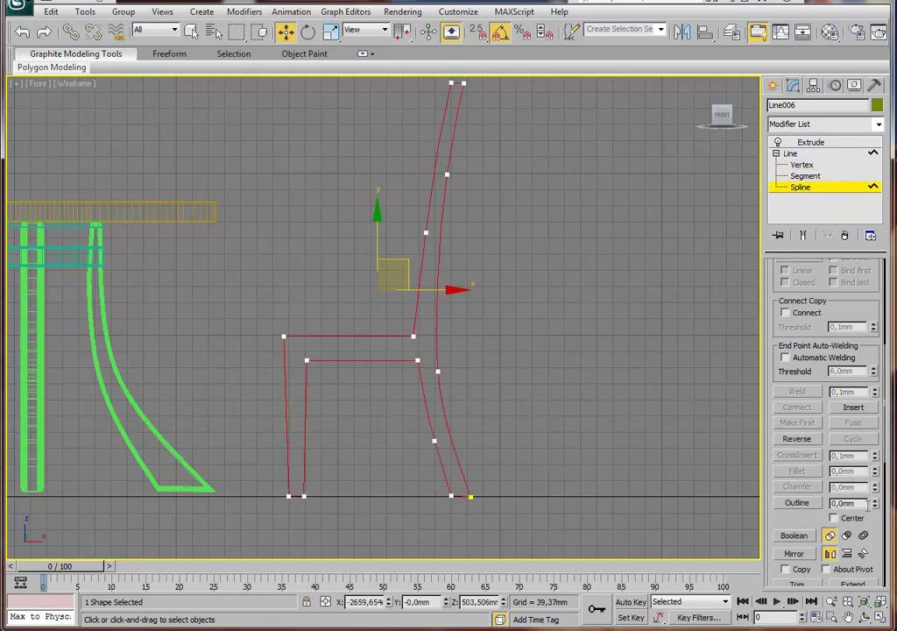
drag(877, 509, 875, 497)
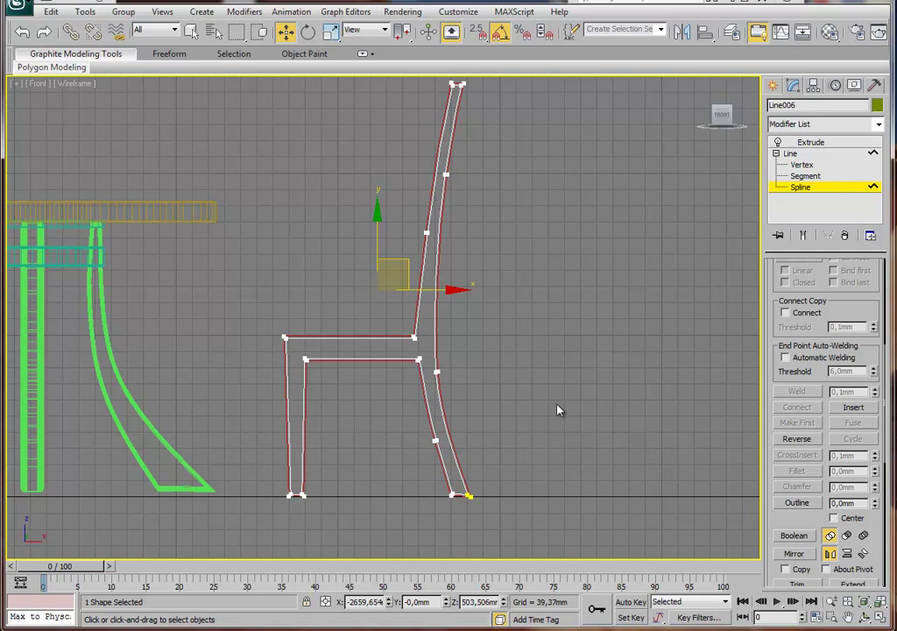
click(429, 350)
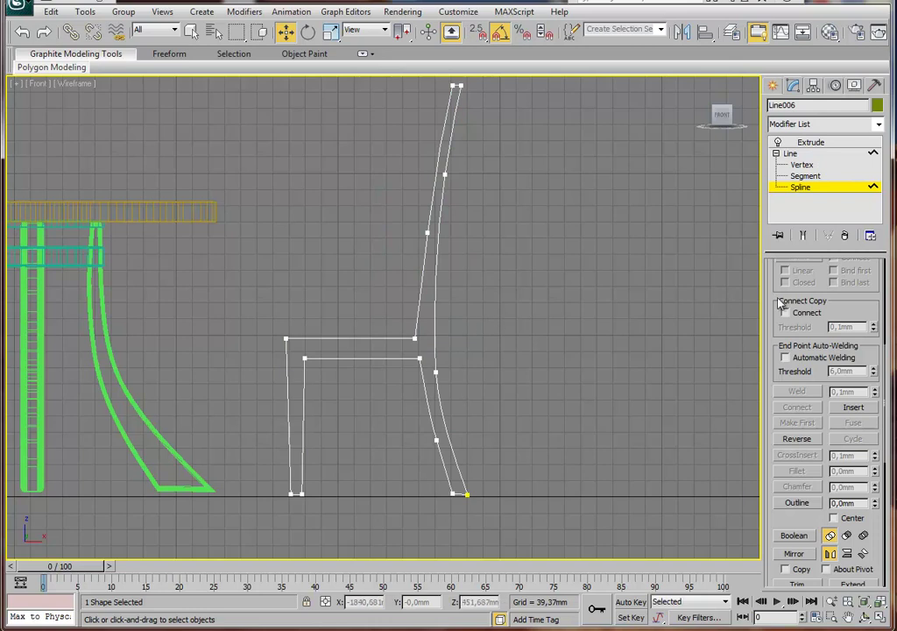
Lower the seat's two top corner vertices and return to the Extrude modifier.
click(799, 165)
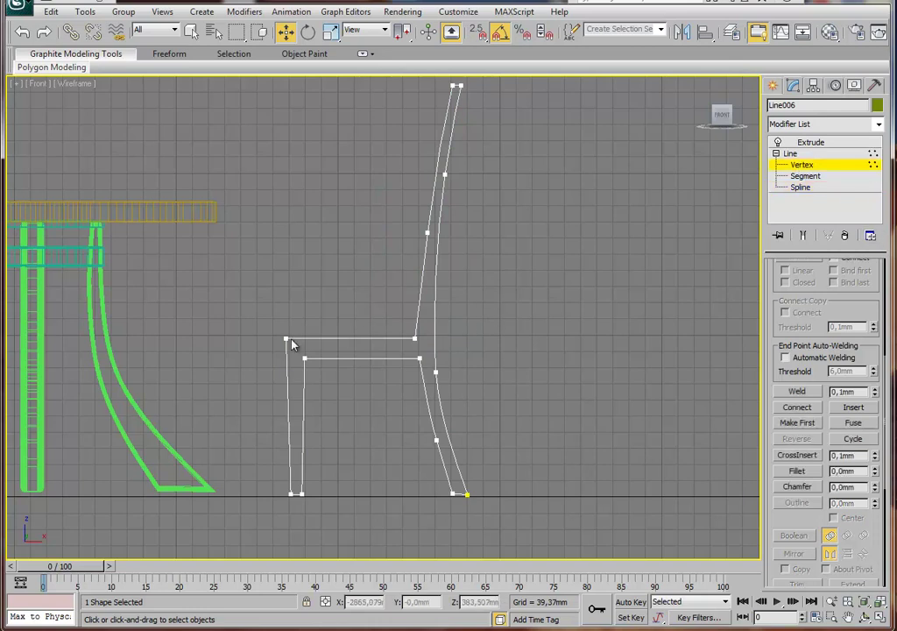
click(287, 339)
ctrl+click(414, 338)
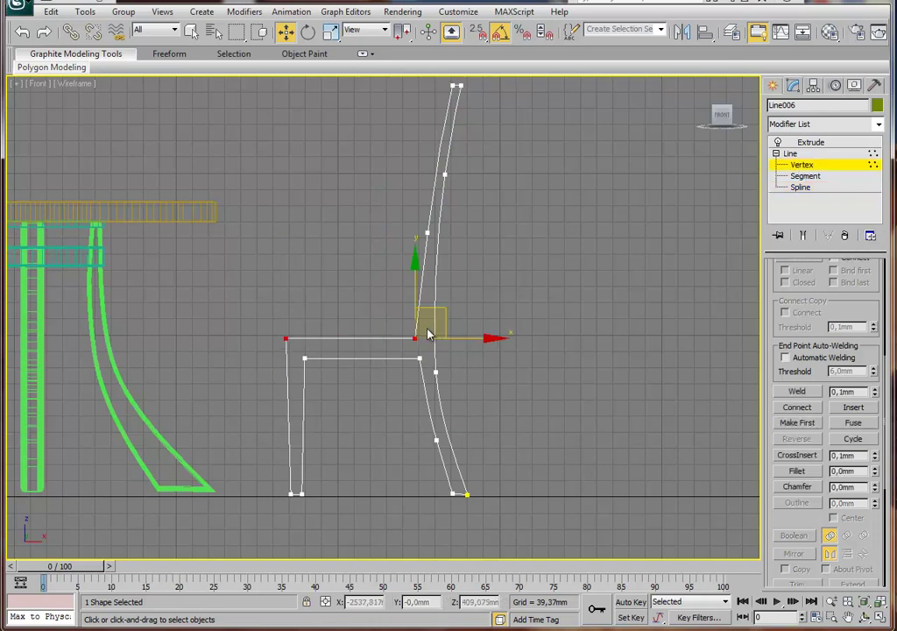
scroll(433, 331, up, 5)
drag(403, 296, 401, 310)
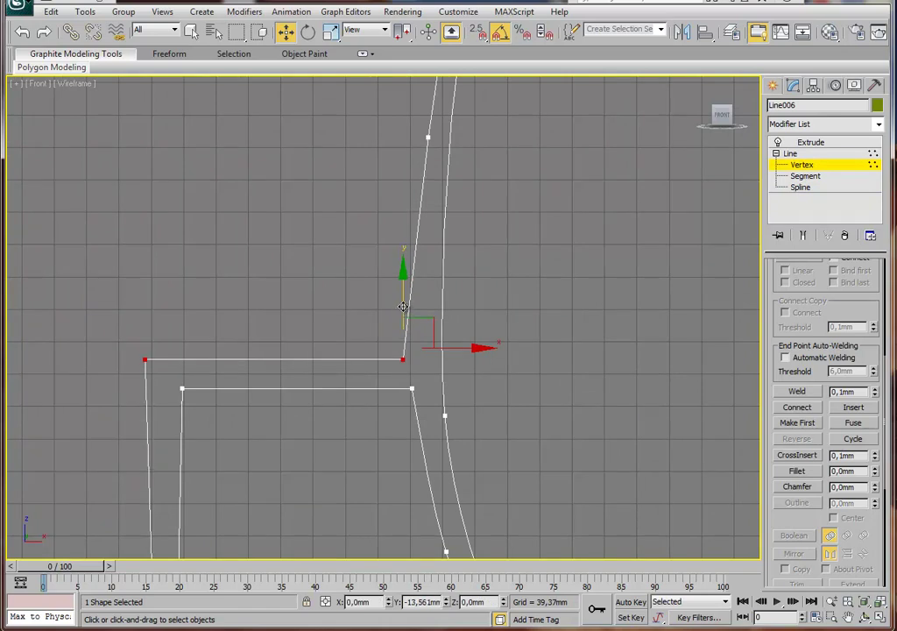
scroll(383, 323, down, 2)
scroll(432, 368, down, 3)
scroll(473, 269, up, 2)
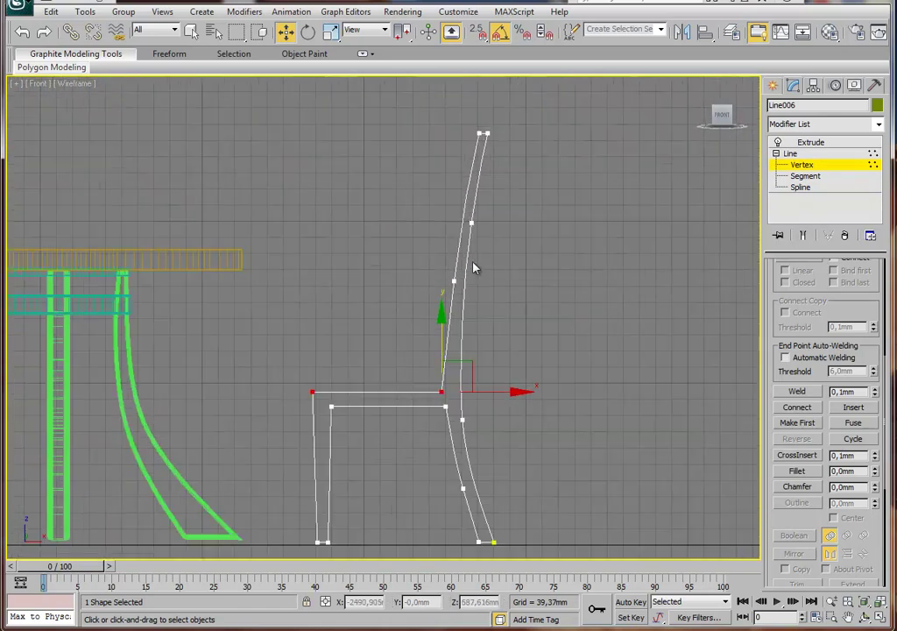
click(790, 154)
click(811, 142)
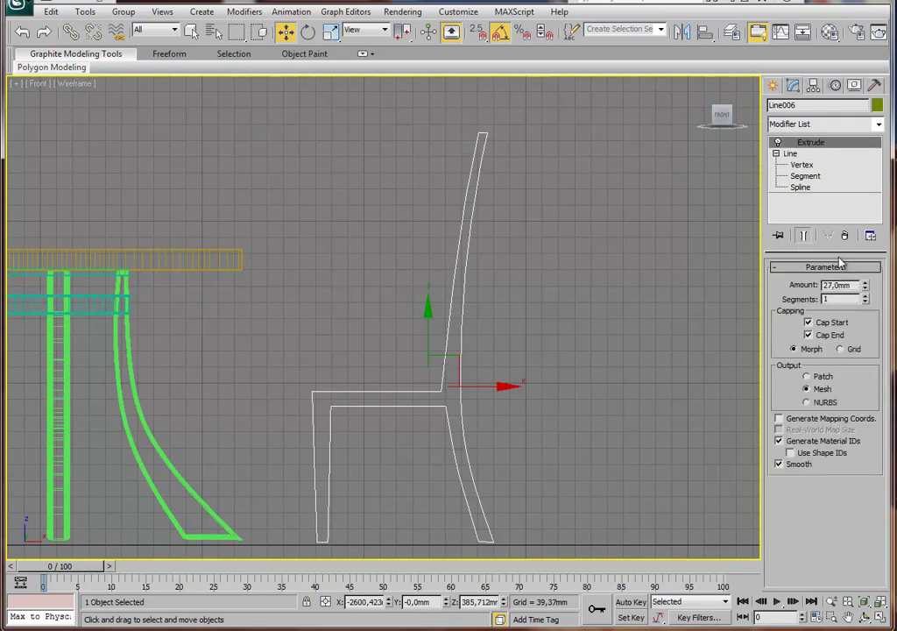
Orbit the Perspective view around the extruded chair side, then maximize the Top view.
middle_drag(595, 339, 593, 340)
key(alt+w)
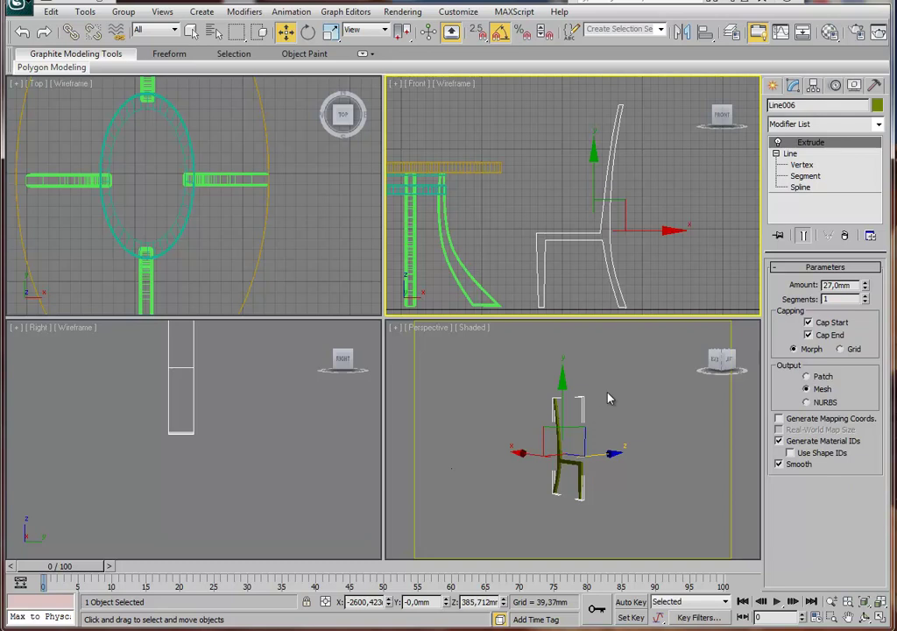
middle_click(610, 399)
key(alt+w)
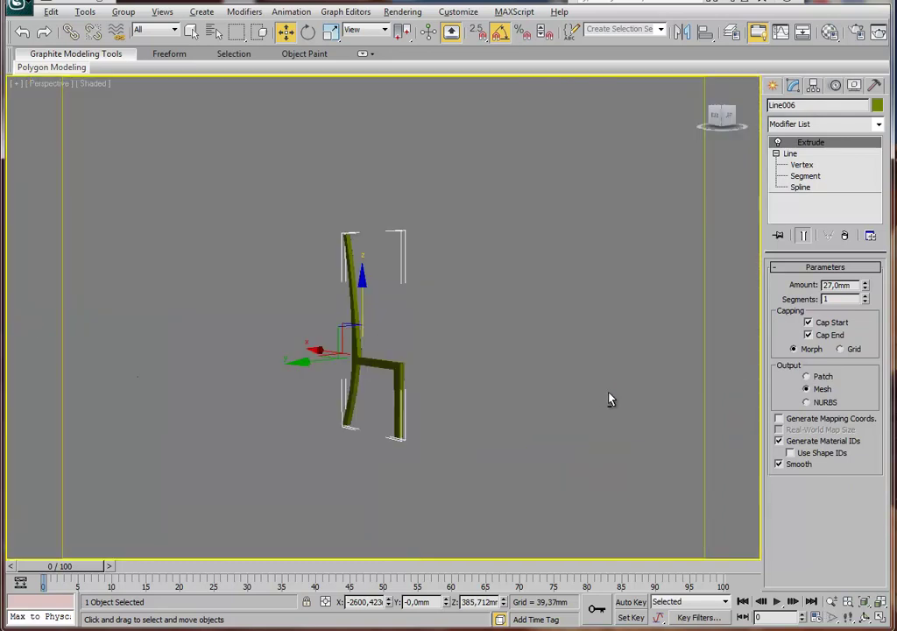
mouse_move(610, 399)
alt+middle_down()
mouse_move(545, 371)
mouse_move(489, 399)
mouse_move(438, 386)
alt+middle_up()
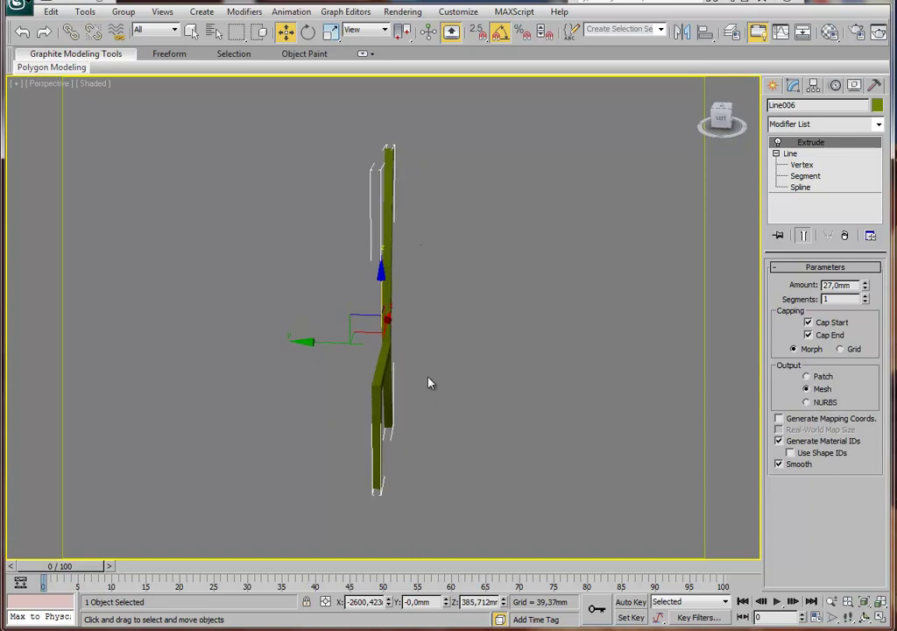
key(alt+w)
middle_click(262, 231)
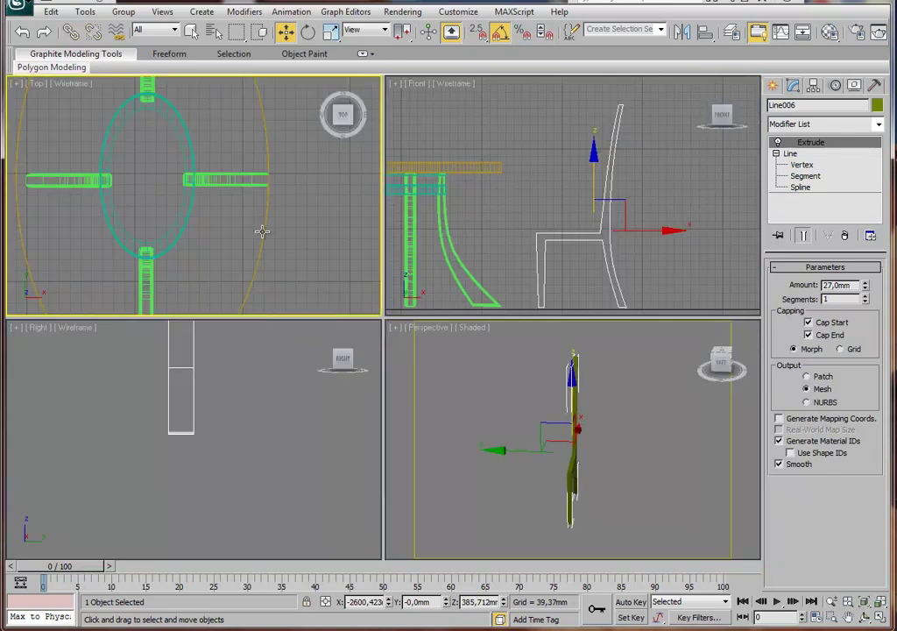
key(alt+w)
Drag the chair side along Y toward the elliptical table in the Top view.
scroll(375, 254, down, 5)
scroll(481, 317, down, 3)
scroll(503, 309, down, 3)
scroll(502, 306, down, 4)
middle_drag(506, 298, 508, 394)
drag(497, 363, 499, 288)
scroll(499, 287, up, 5)
scroll(558, 326, up, 5)
Place the chair side just beside the table and shift-drag out a copy.
scroll(543, 333, down, 1)
scroll(533, 340, down, 3)
scroll(536, 320, down, 2)
scroll(526, 342, down, 2)
drag(516, 351, 513, 209)
scroll(513, 209, up, 1)
middle_drag(512, 209, 493, 321)
shift+drag(485, 282, 485, 243)
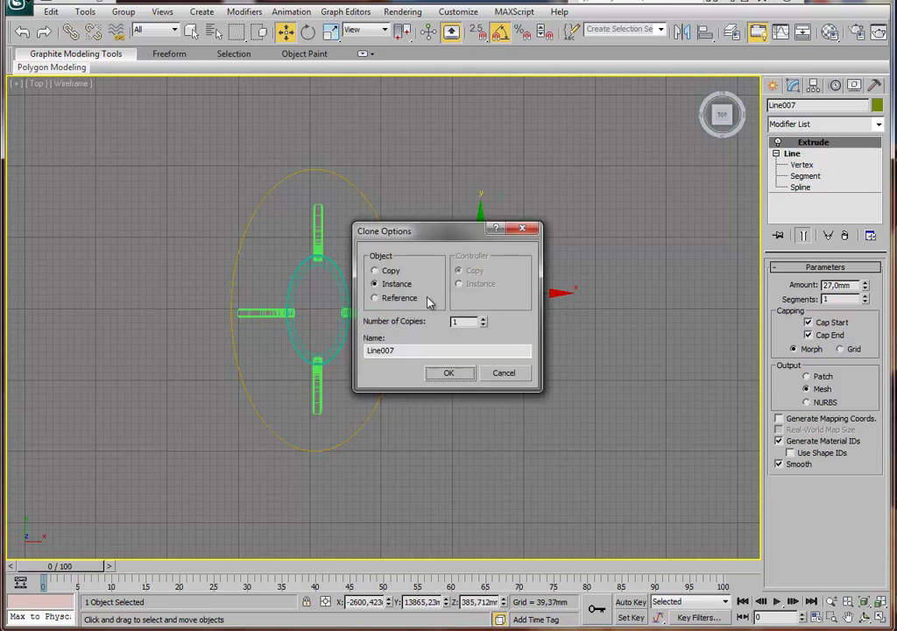
Create instance Line007 and nudge it parallel to the original chair side.
click(464, 381)
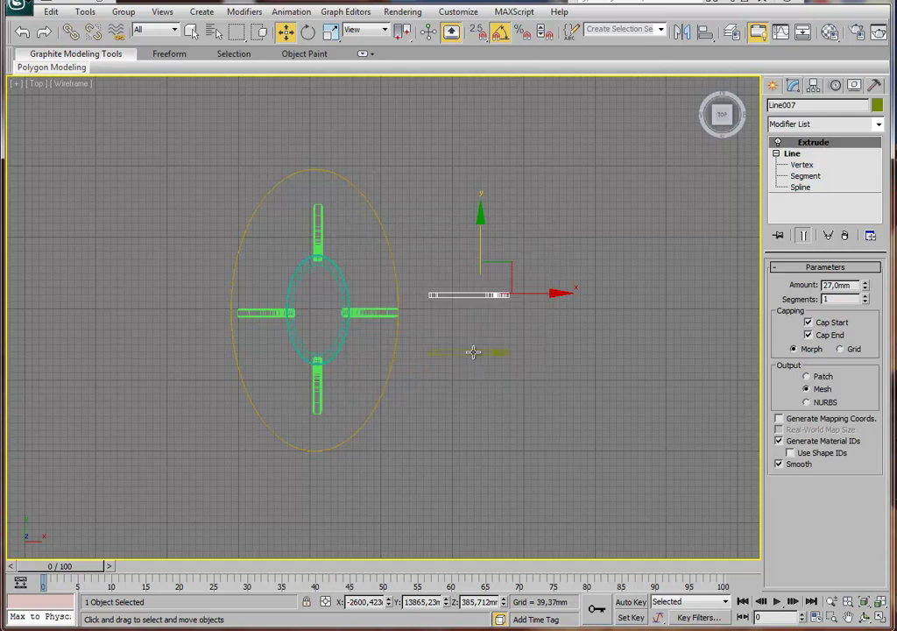
middle_drag(503, 325, 483, 342)
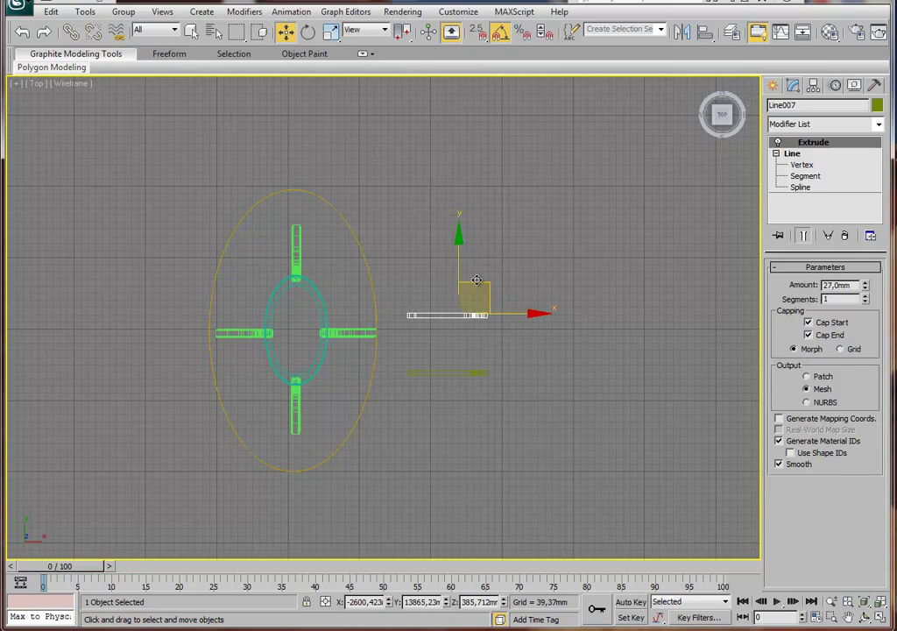
scroll(464, 296, up, 2)
drag(435, 278, 440, 259)
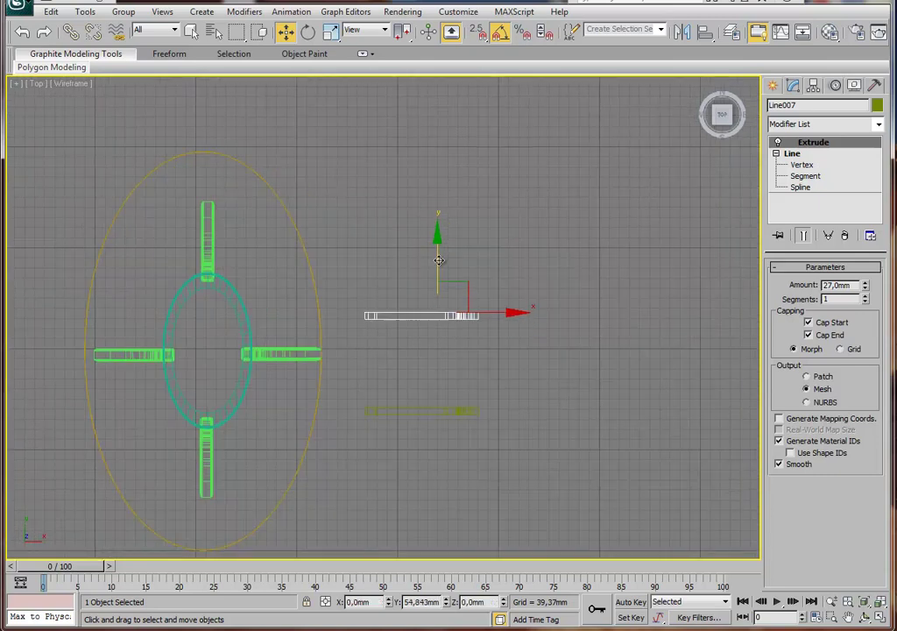
key(alt+w)
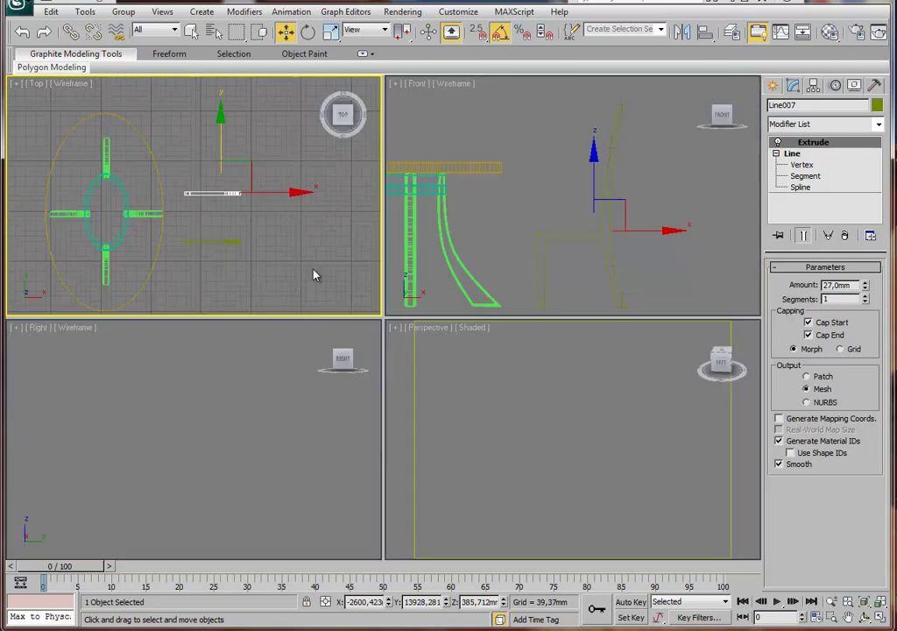
key(alt+w)
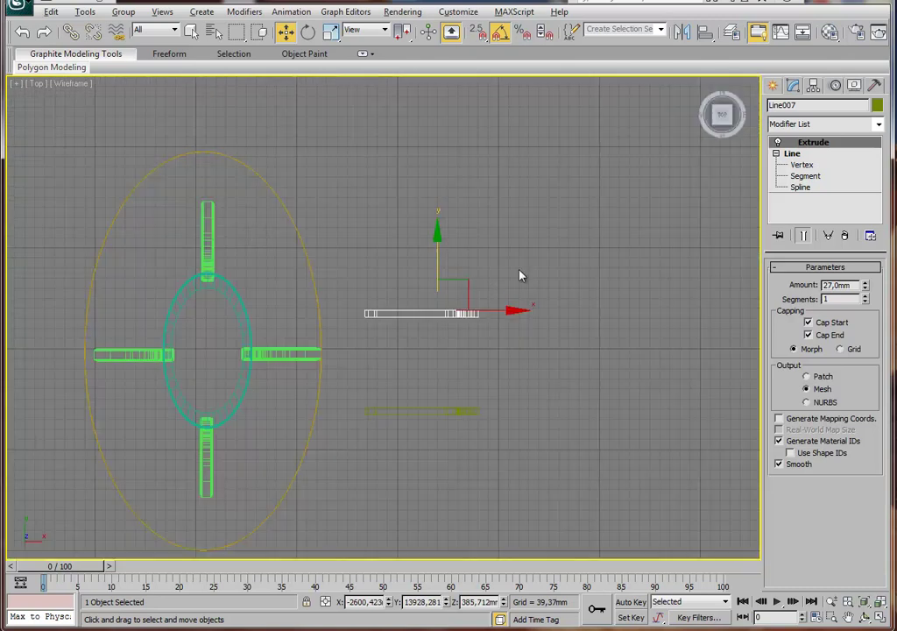
click(521, 276)
Draw a flat Standard Primitives Box between the two chair sides in the Top view.
click(772, 86)
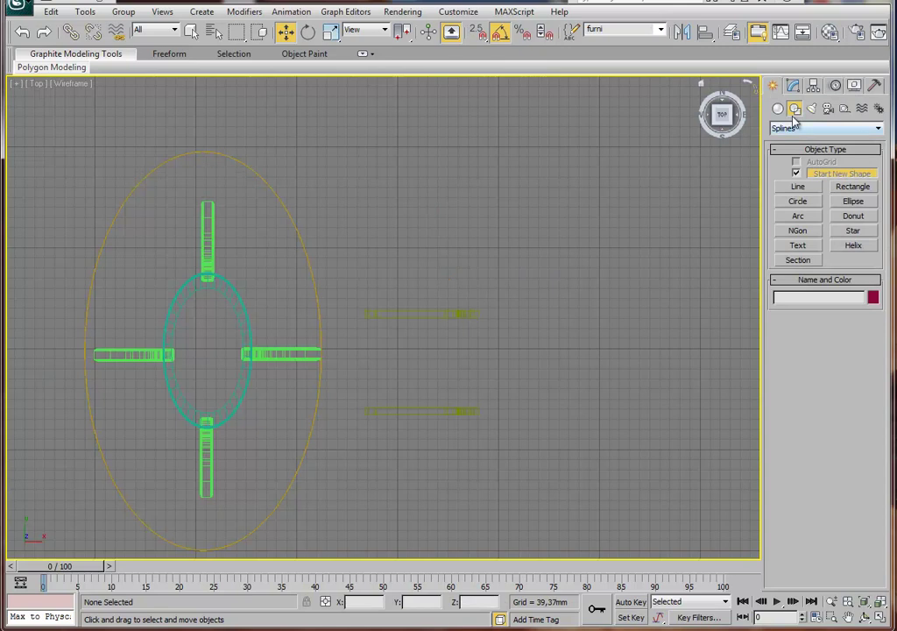
click(778, 107)
click(798, 176)
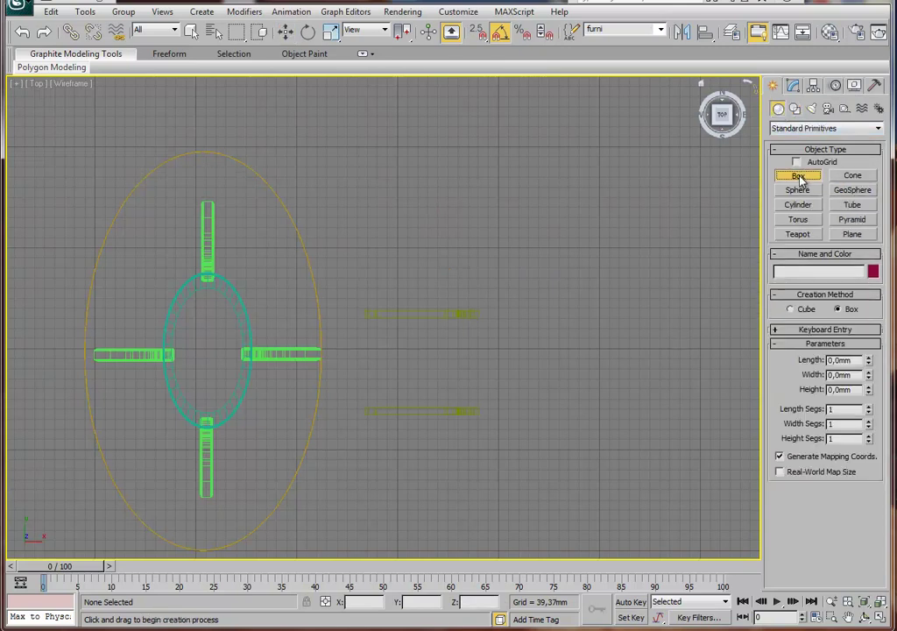
scroll(491, 317, up, 5)
scroll(449, 314, down, 2)
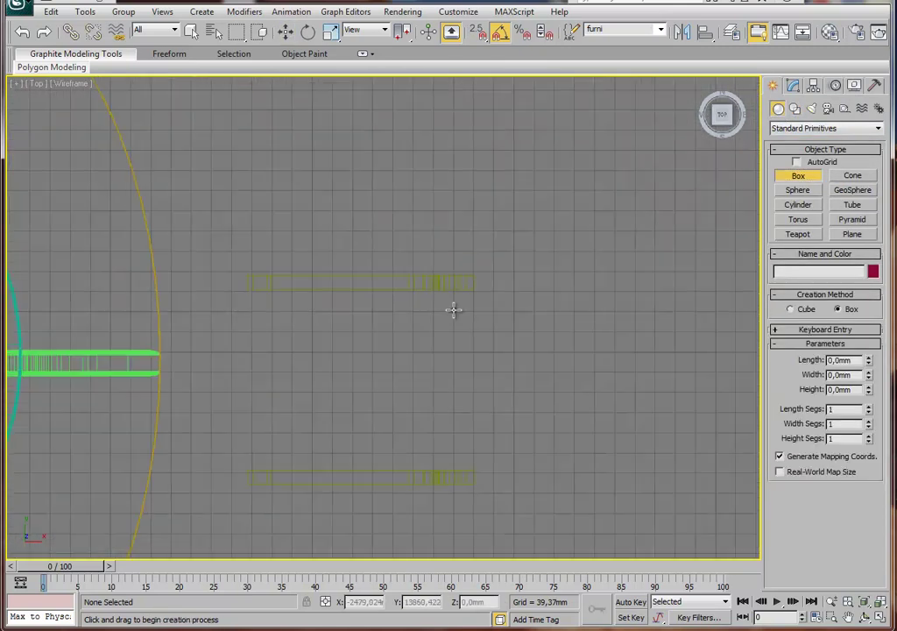
drag(469, 280, 451, 479)
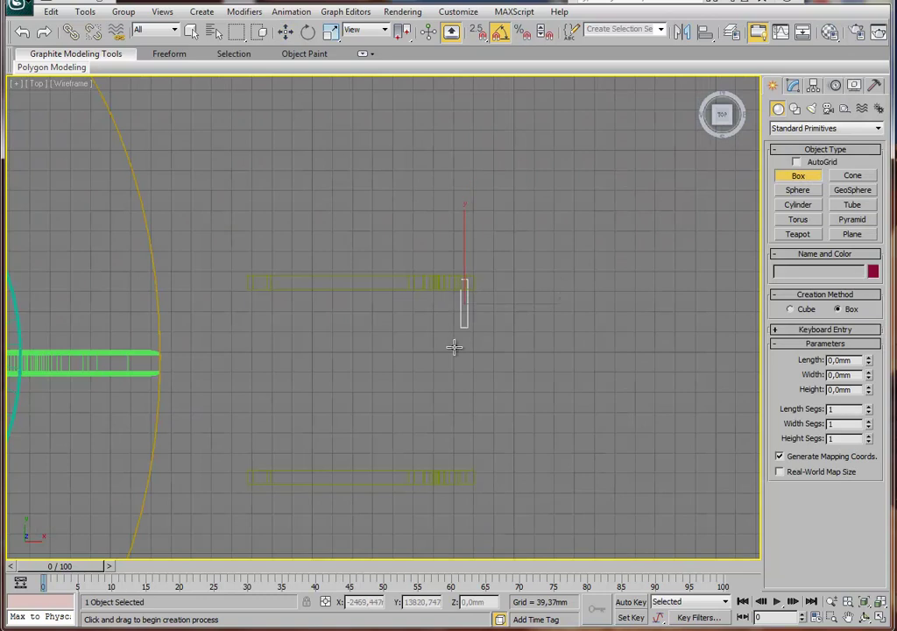
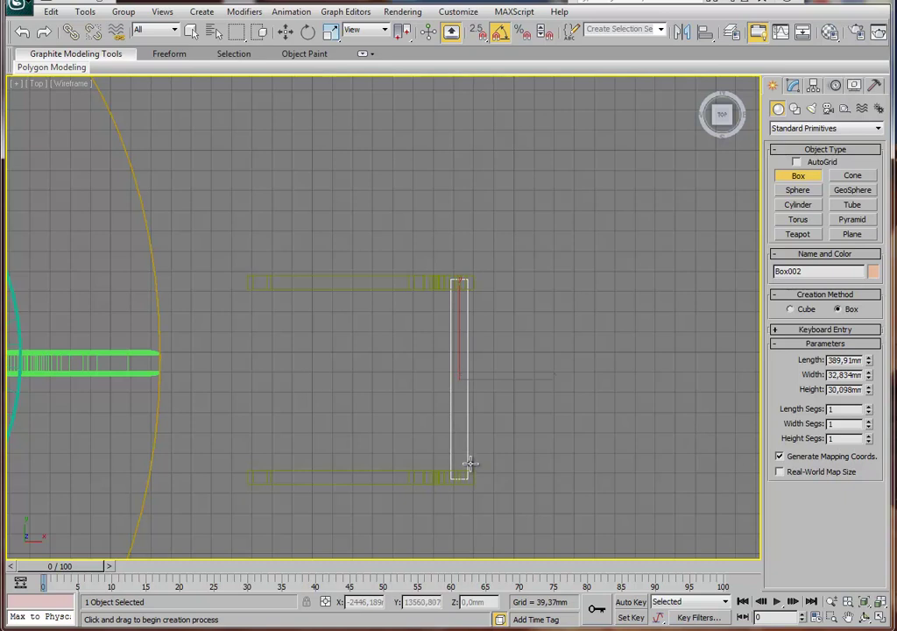
Finish the rail box and maximize the Perspective view to see it.
click(470, 464)
key(alt+w)
right_click(535, 372)
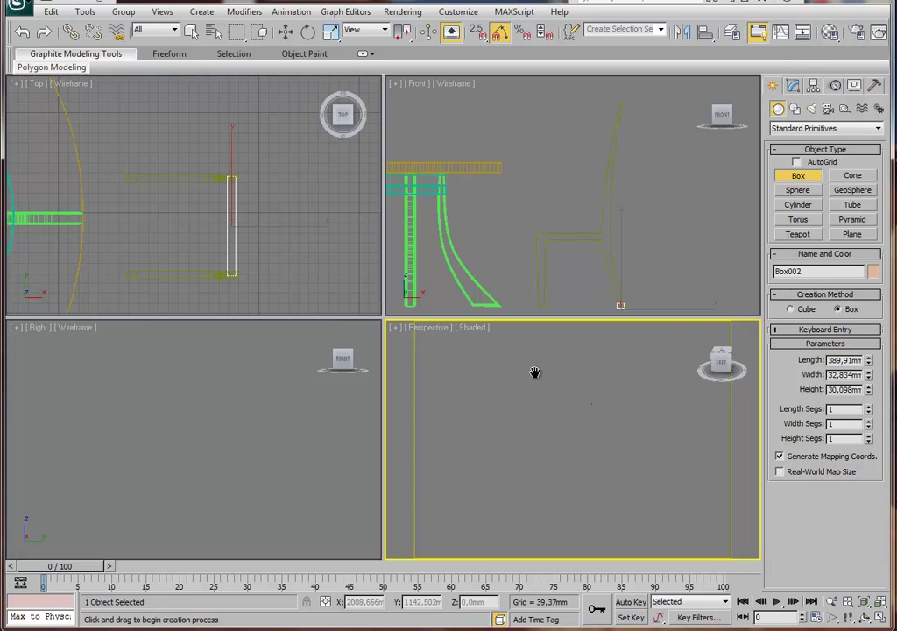
key(alt+w)
mouse_move(535, 371)
alt+middle_down()
mouse_move(461, 344)
mouse_move(407, 310)
alt+middle_up()
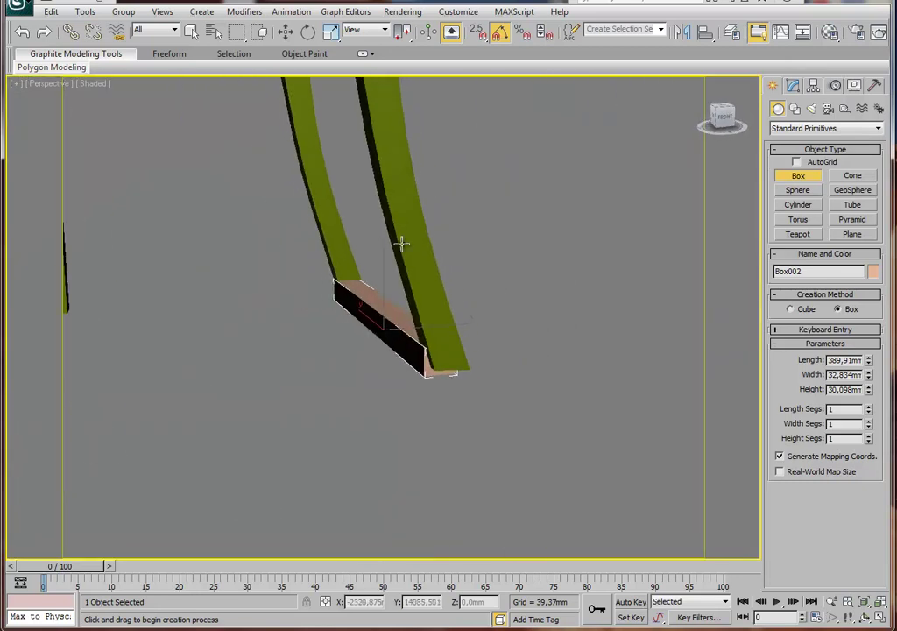
Shift-drag an instanced copy of the rail box up to the chair-back top.
click(282, 32)
mouse_move(362, 120)
alt+middle_down()
mouse_move(441, 335)
mouse_move(392, 341)
mouse_move(452, 254)
mouse_move(407, 234)
mouse_move(437, 250)
mouse_move(483, 246)
mouse_move(455, 229)
mouse_move(476, 313)
mouse_move(462, 303)
mouse_move(451, 348)
mouse_move(402, 309)
mouse_move(421, 329)
mouse_move(402, 360)
alt+middle_up()
scroll(465, 285, down, 3)
mouse_move(399, 382)
shift+mouse_down()
mouse_move(429, 141)
mouse_move(426, 149)
shift+mouse_up()
click(467, 371)
click(330, 32)
Scale down the top back rail Box003 to fit the chair back.
mouse_move(400, 150)
alt+middle_down()
mouse_move(371, 134)
mouse_move(433, 204)
alt+middle_up()
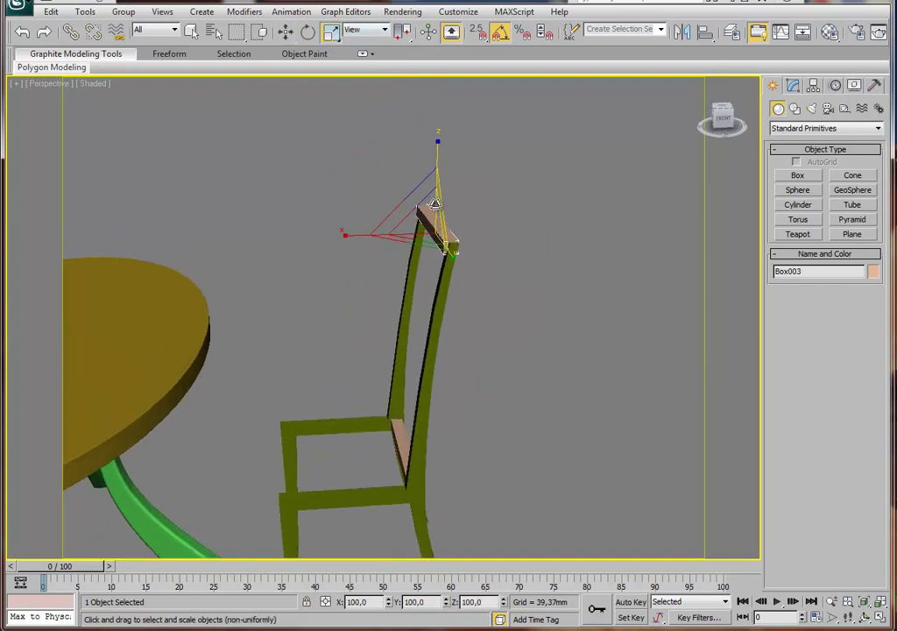
scroll(433, 204, up, 5)
scroll(467, 184, down, 3)
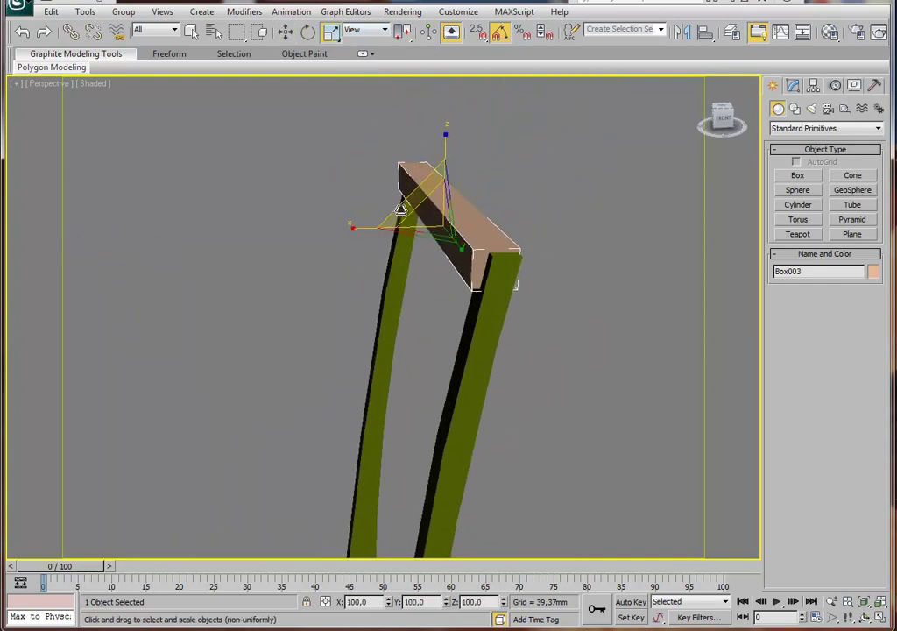
mouse_move(398, 210)
alt+middle_down()
mouse_move(421, 202)
mouse_move(399, 204)
alt+middle_up()
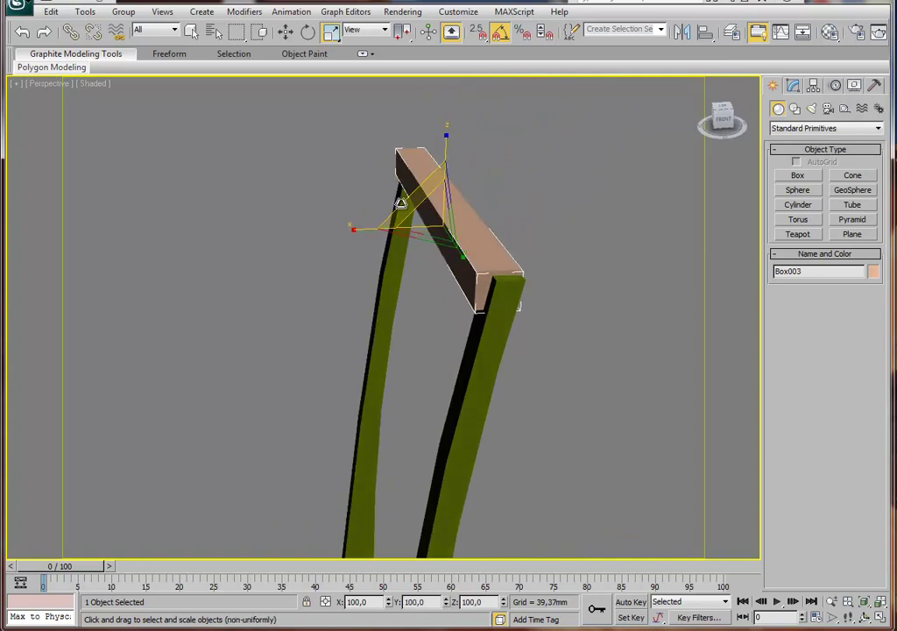
drag(408, 201, 469, 227)
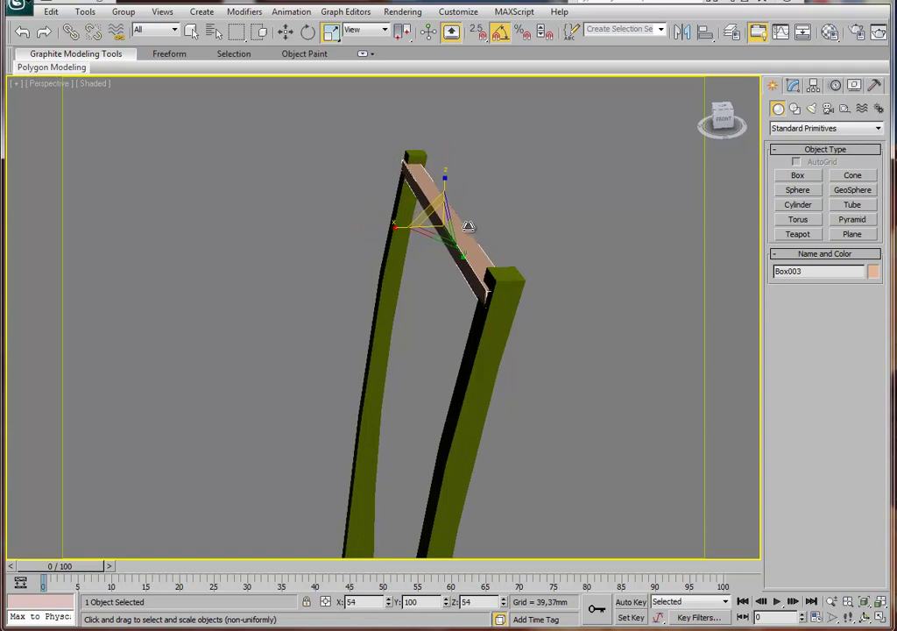
mouse_move(472, 256)
alt+middle_down()
mouse_move(547, 275)
mouse_move(475, 272)
mouse_move(503, 277)
mouse_move(490, 274)
alt+middle_up()
Clone the seat rail as Box004 onto the opposite side of the seat.
click(286, 32)
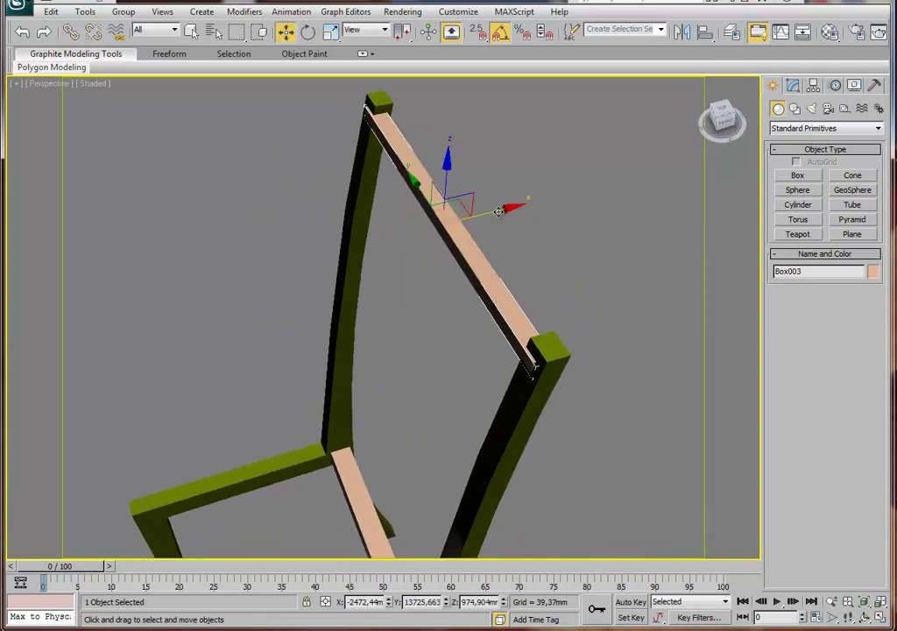
mouse_move(491, 203)
alt+middle_down()
mouse_move(456, 201)
mouse_move(453, 180)
mouse_move(477, 187)
alt+middle_up()
scroll(477, 187, down, 5)
alt+middle_drag(496, 232, 447, 307)
scroll(392, 404, up, 2)
click(380, 426)
alt+middle_drag(381, 426, 411, 411)
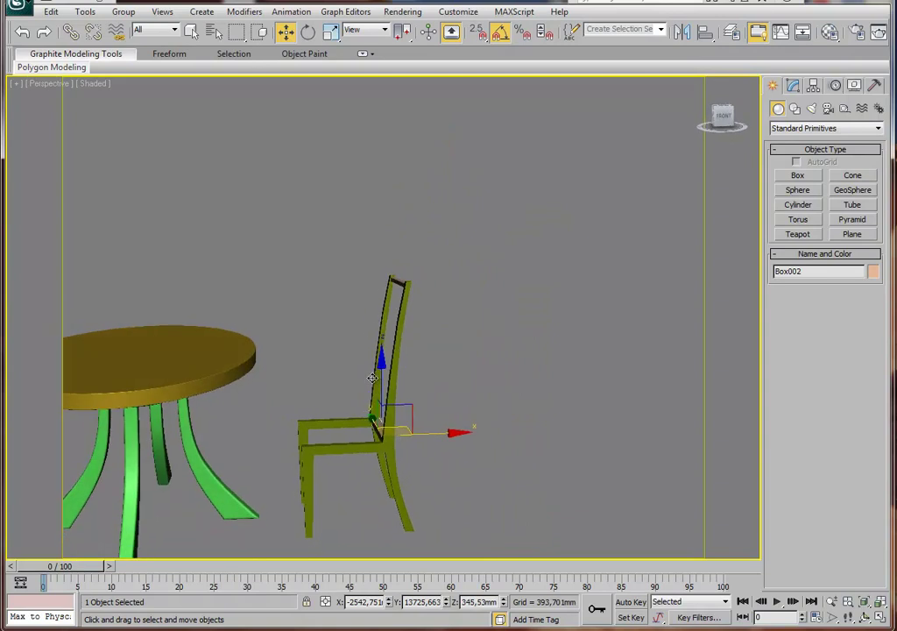
mouse_move(401, 437)
mouse_down()
mouse_move(365, 439)
mouse_move(379, 436)
mouse_up()
click(448, 373)
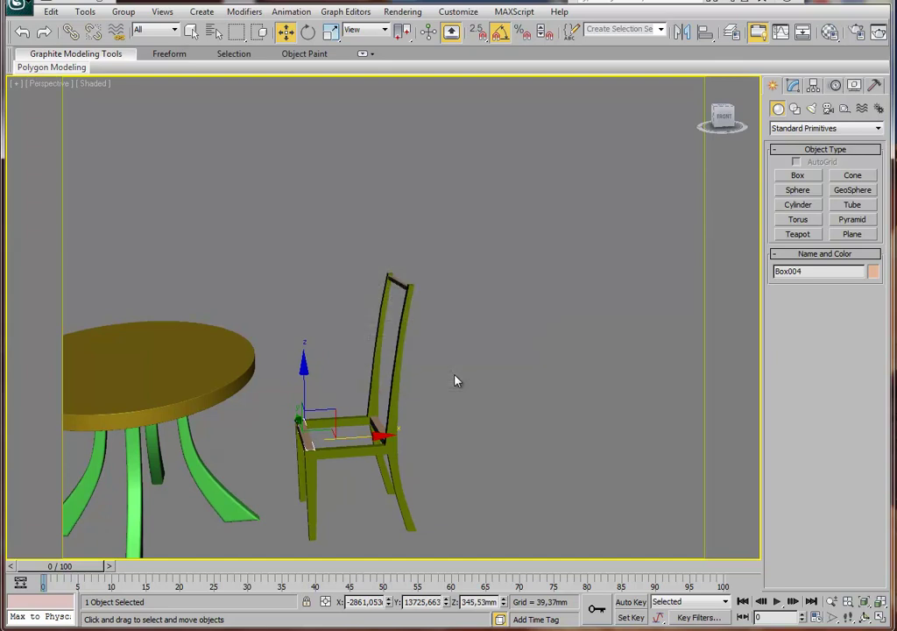
Inspect the new seat rail from several angles and select the chair back.
key(z)
alt+middle_drag(453, 361, 483, 313)
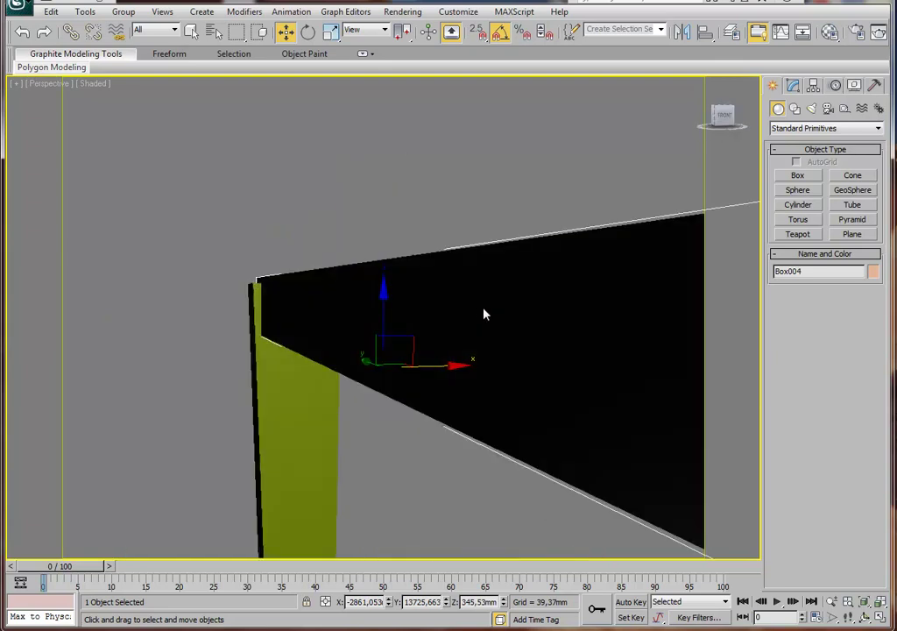
alt+middle_drag(387, 305, 408, 320)
scroll(430, 316, down, 5)
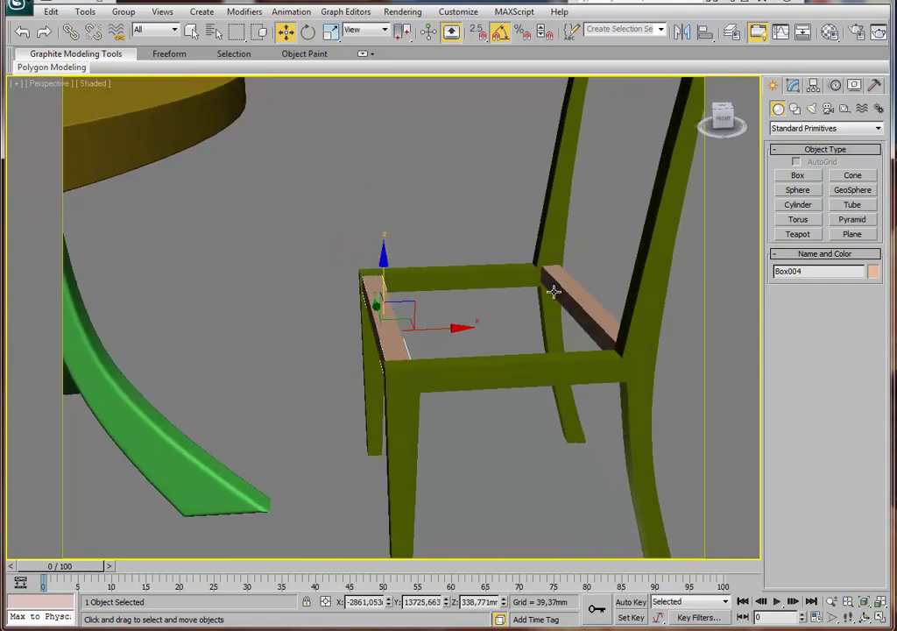
scroll(539, 298, down, 3)
mouse_move(519, 288)
alt+middle_down()
mouse_move(499, 276)
mouse_move(527, 274)
mouse_move(536, 262)
mouse_move(470, 246)
mouse_move(455, 231)
mouse_move(422, 306)
mouse_move(445, 298)
mouse_move(464, 272)
alt+middle_up()
scroll(457, 233, up, 3)
click(465, 252)
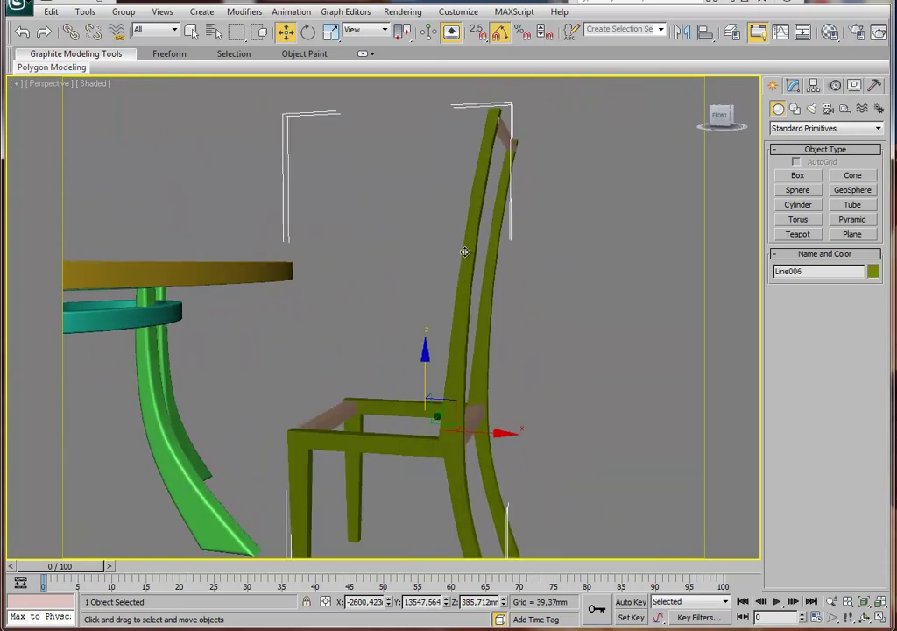
Maximize the Front view, select Line006 and enter its Vertex sub-level.
key(alt+w)
click(587, 220)
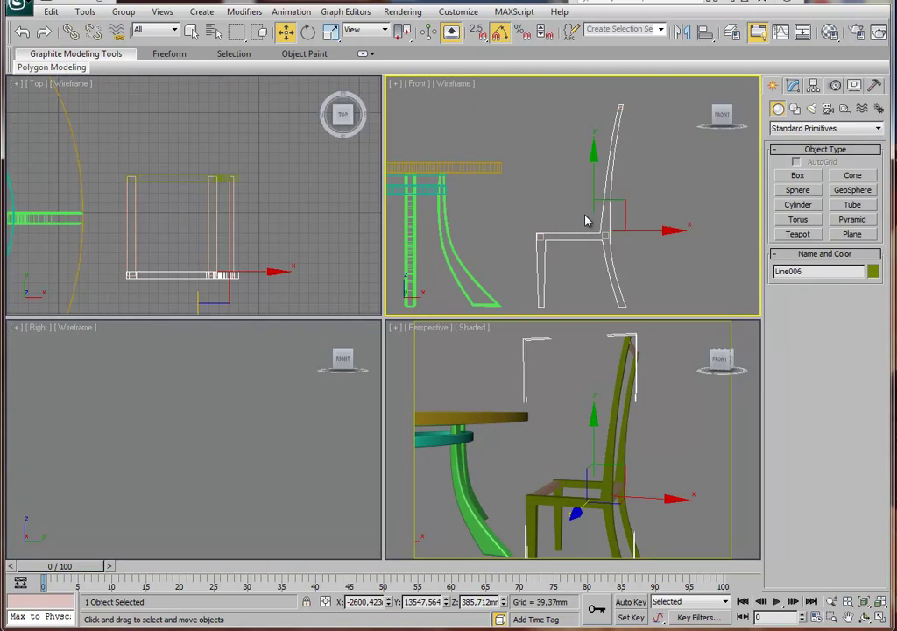
key(alt+w)
scroll(487, 257, up, 1)
click(477, 260)
click(452, 263)
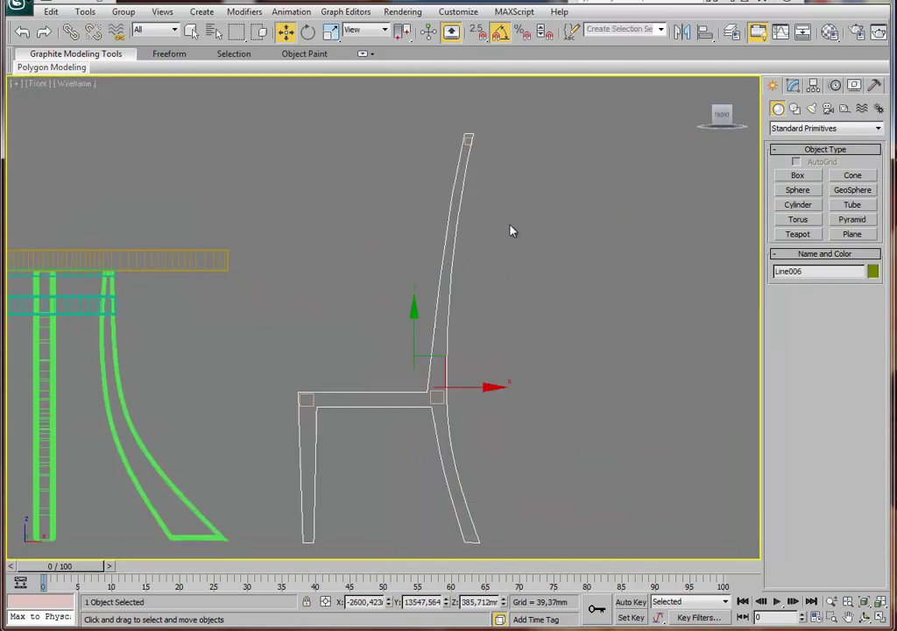
click(793, 87)
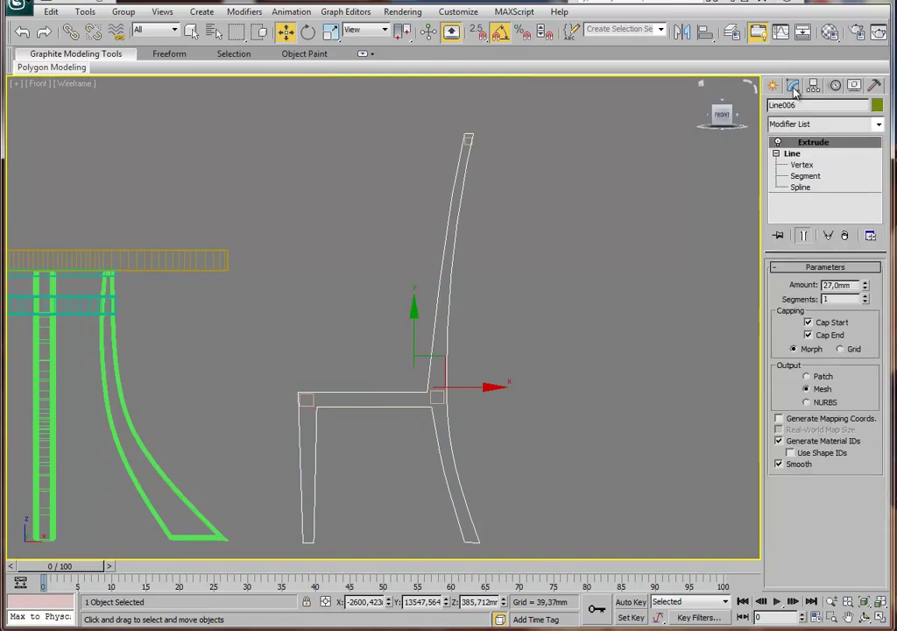
click(806, 165)
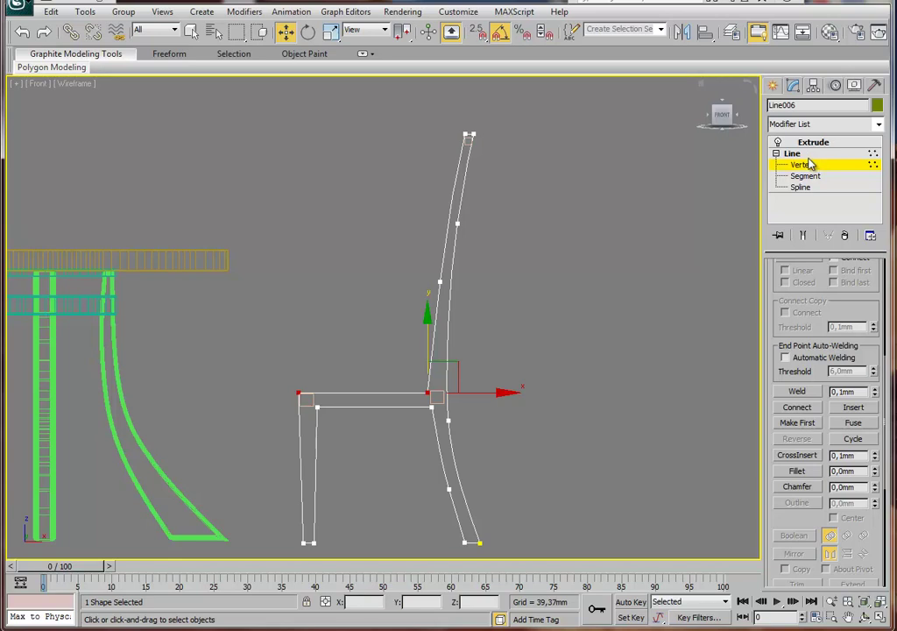
Nudge the seat-joint points right and raise an upper back point, shortening its handle.
scroll(457, 304, up, 1)
scroll(430, 381, up, 3)
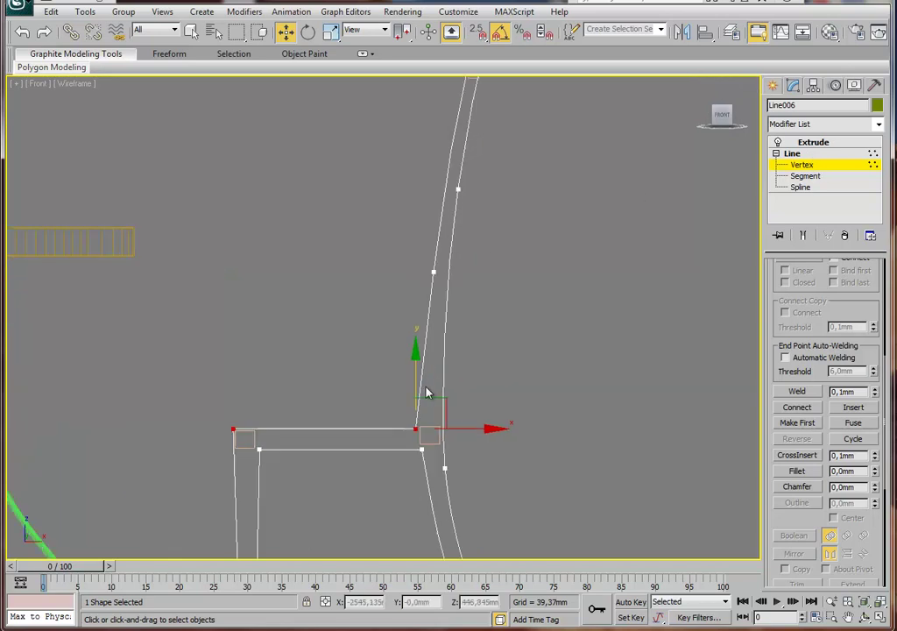
drag(461, 428, 461, 429)
alt+drag(249, 413, 210, 444)
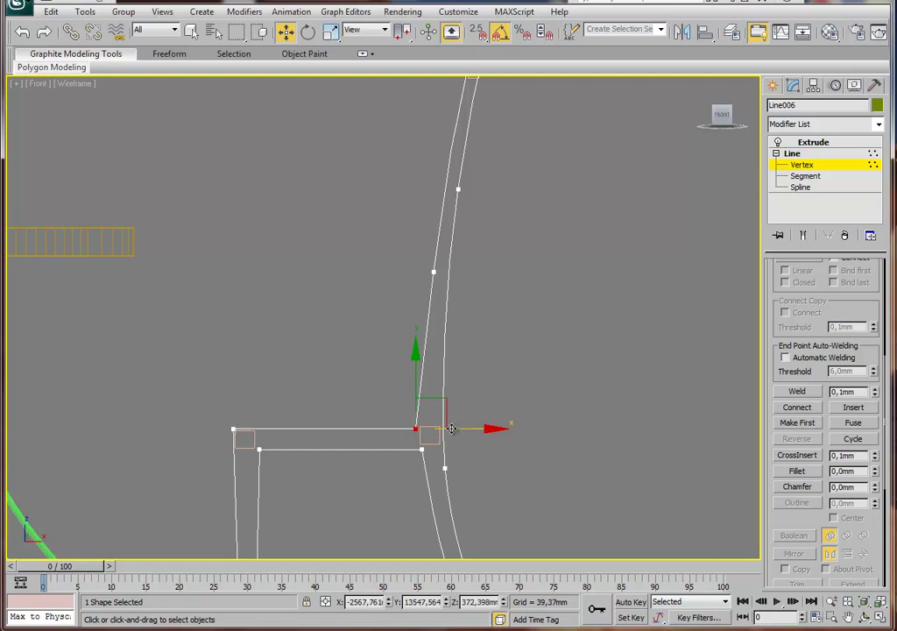
drag(456, 428, 461, 429)
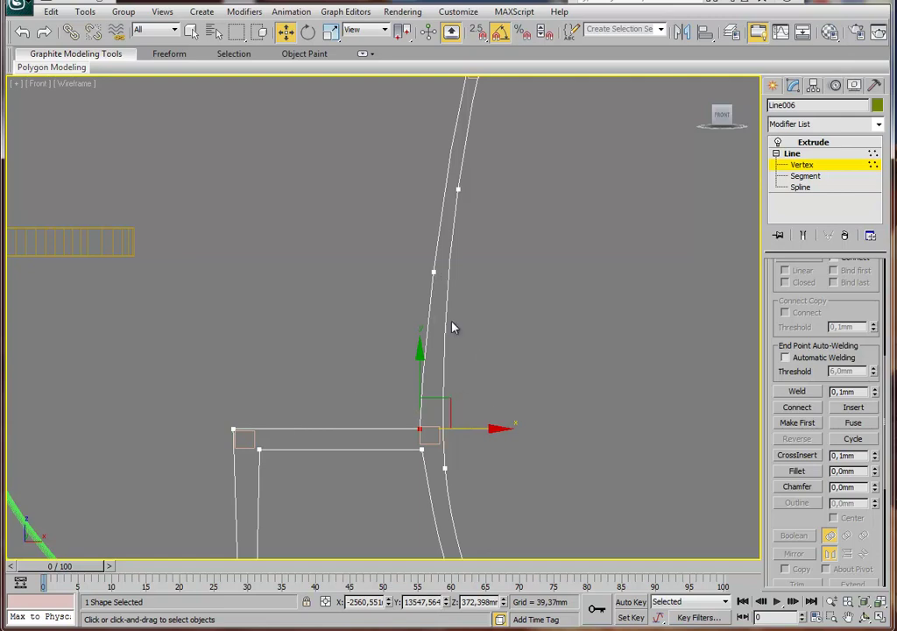
middle_drag(458, 302, 430, 333)
click(445, 236)
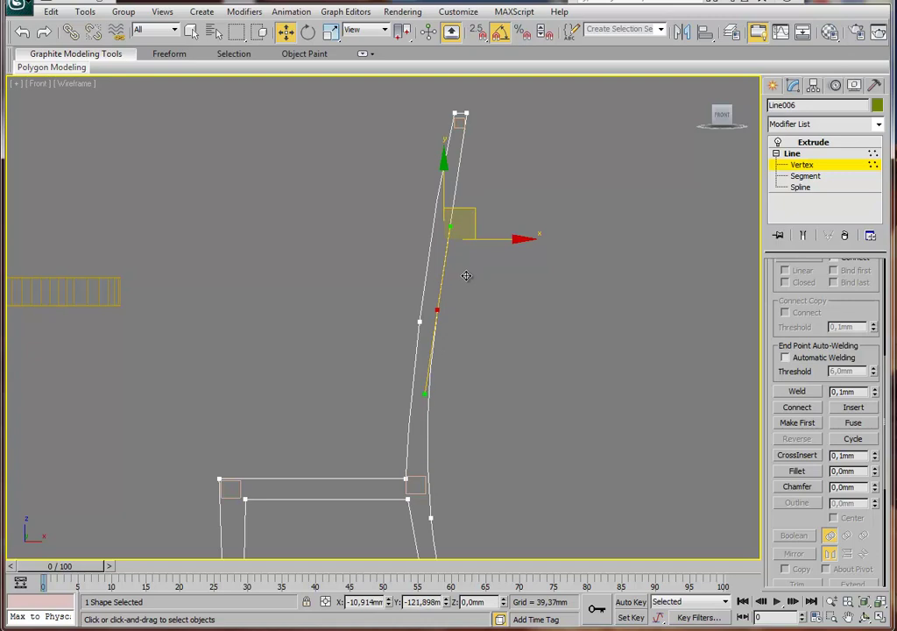
drag(436, 319, 436, 307)
drag(424, 391, 429, 376)
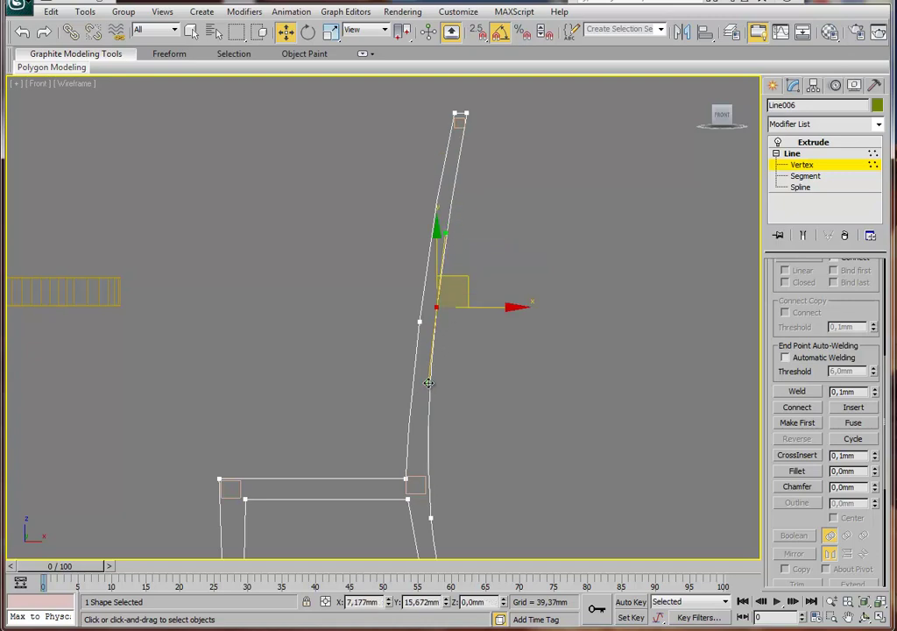
drag(484, 304, 480, 308)
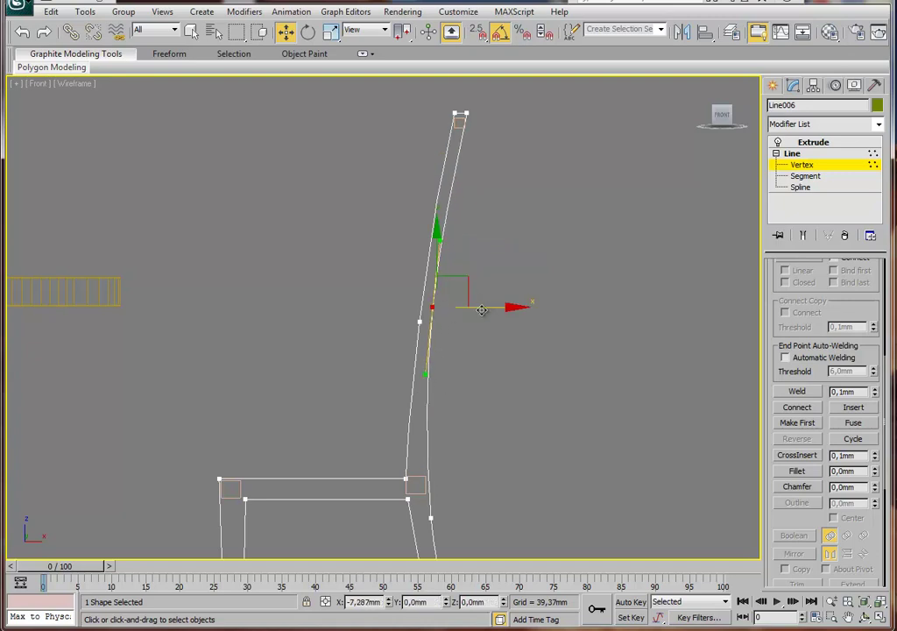
Shift the lower back-leg points left and smooth the curve below the seat.
click(432, 518)
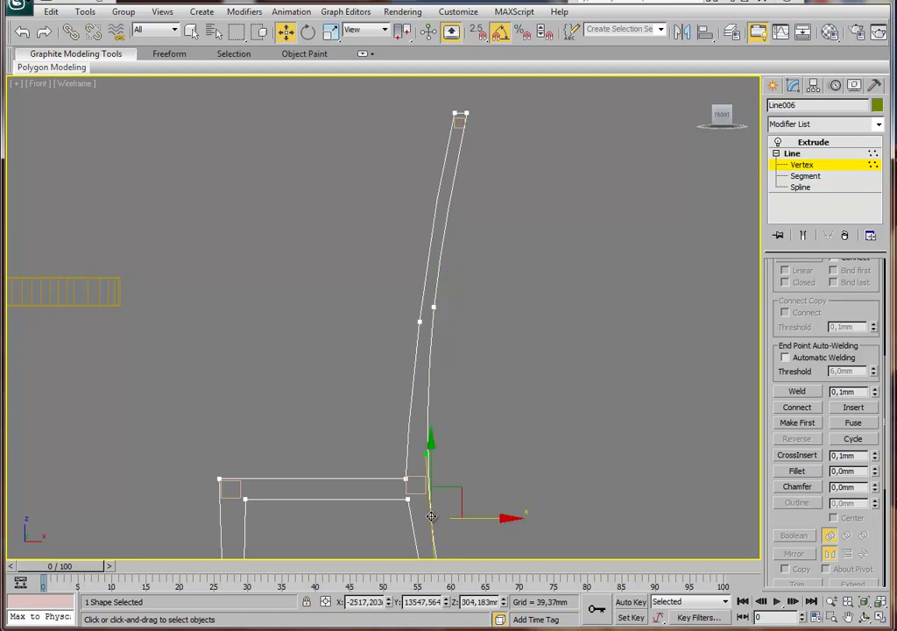
drag(461, 487, 455, 487)
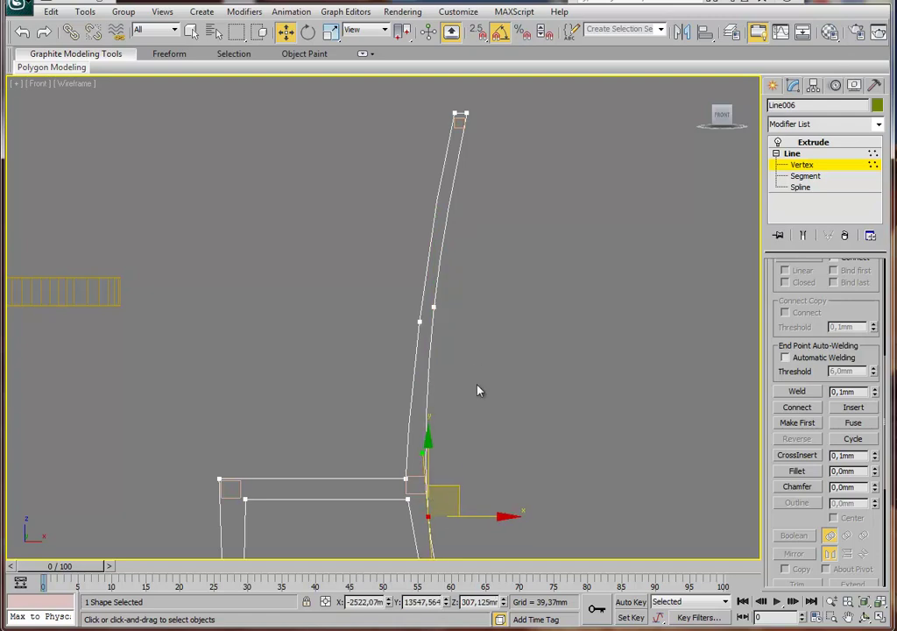
click(419, 322)
drag(480, 320, 475, 321)
mouse_move(517, 271)
middle_down()
mouse_move(464, 252)
mouse_move(396, 337)
middle_up()
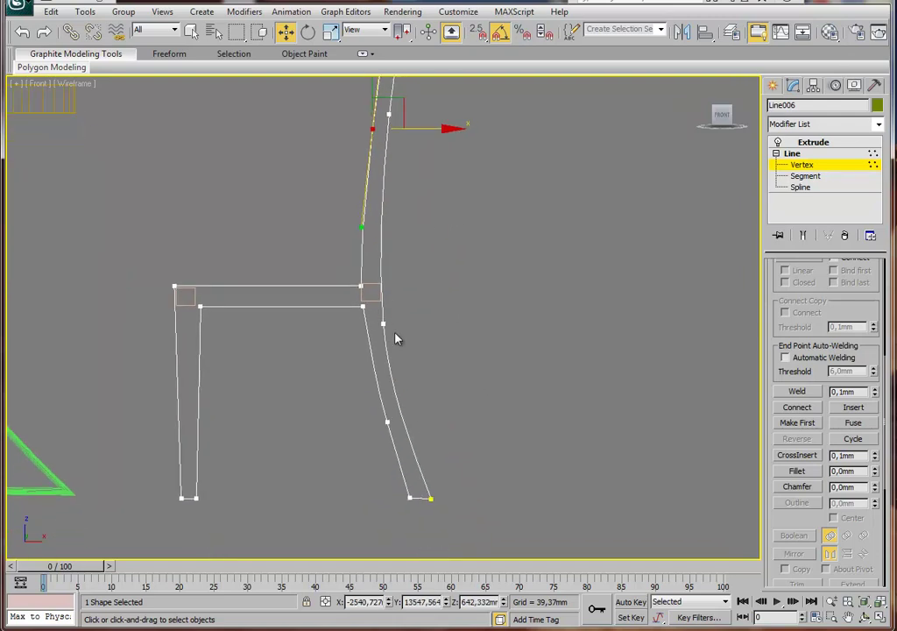
click(386, 326)
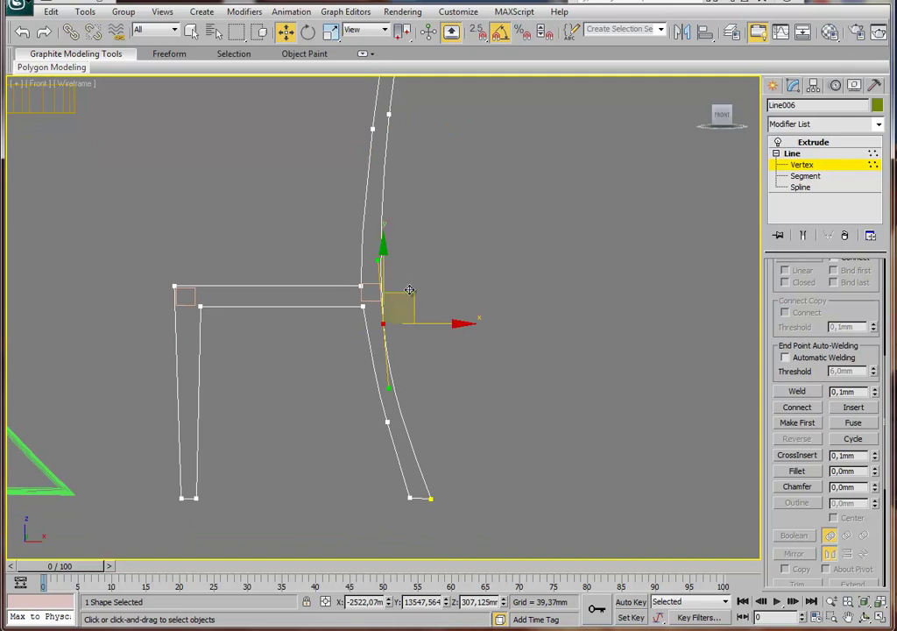
drag(389, 386, 392, 379)
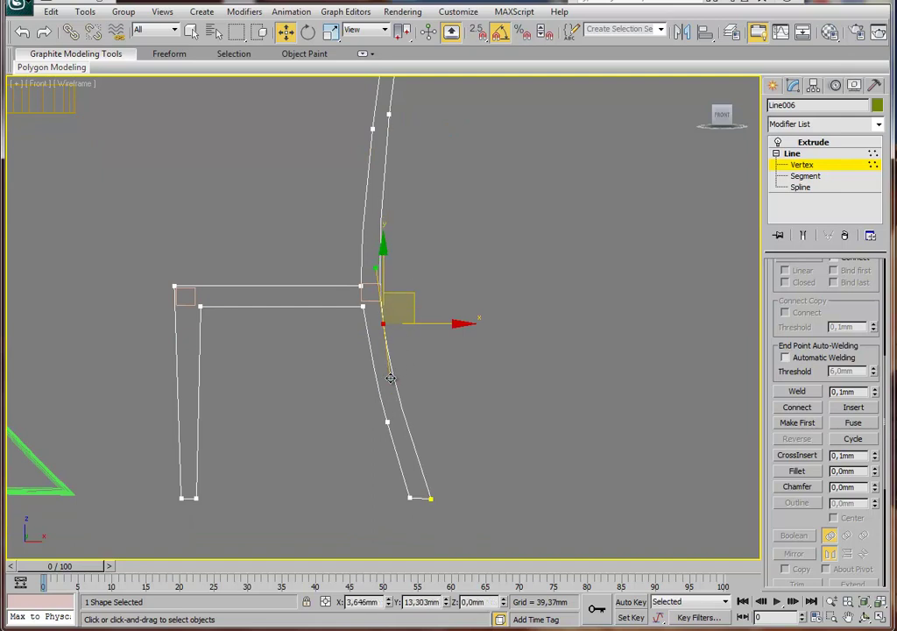
drag(413, 291, 414, 295)
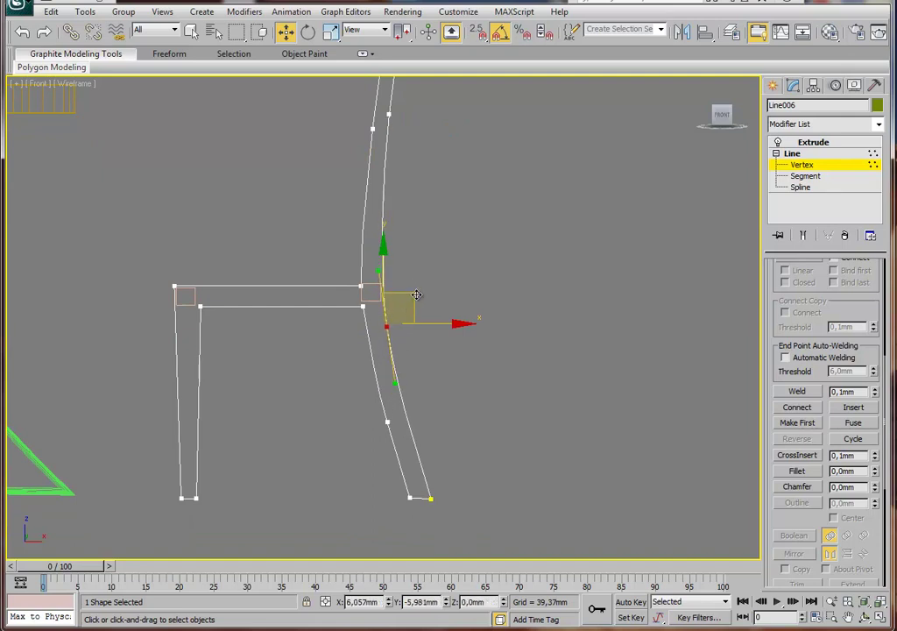
Drag the Bezier tangent handles on the upper back curve to bend the leg smoothly.
click(815, 165)
click(821, 142)
middle_drag(416, 382, 399, 420)
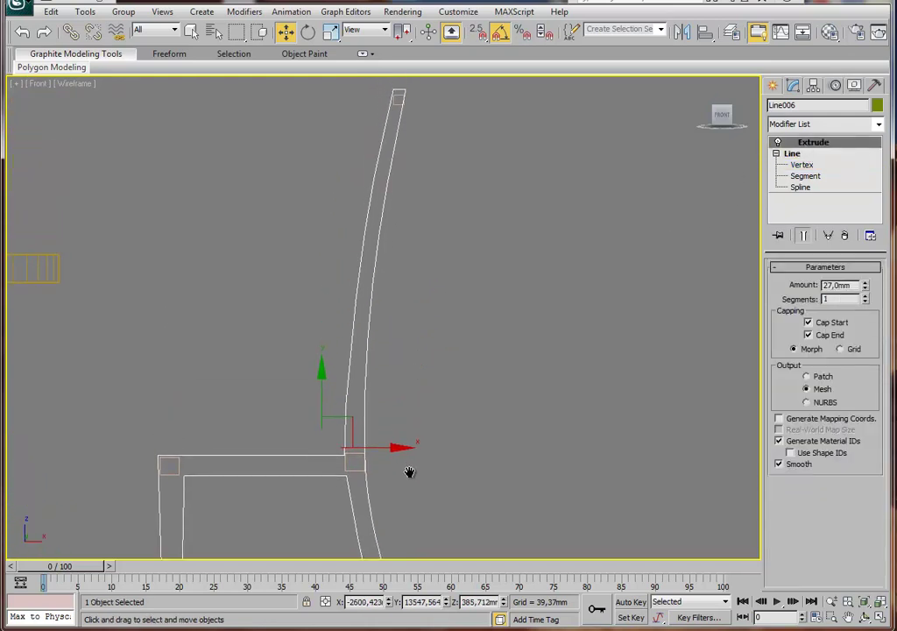
click(802, 165)
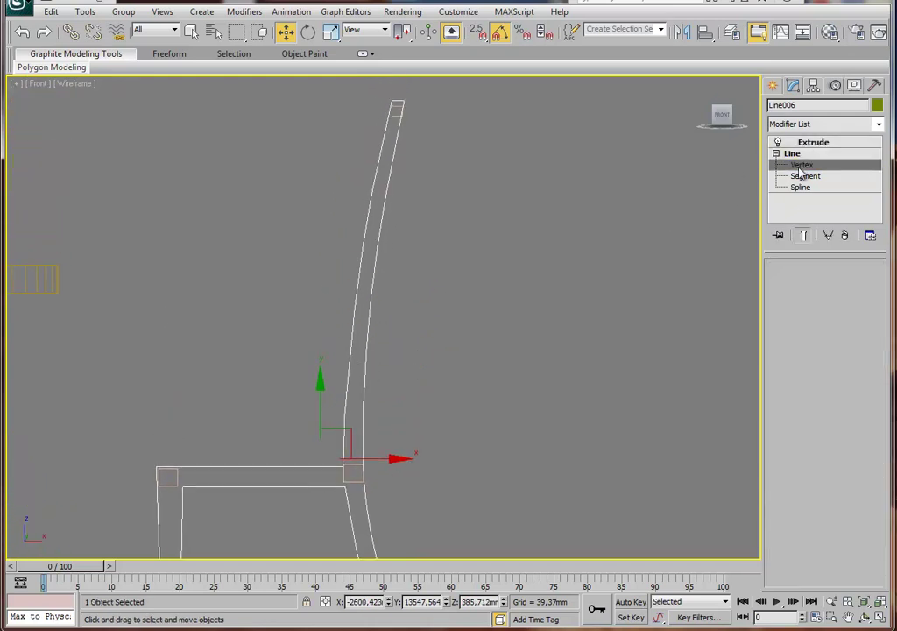
click(370, 296)
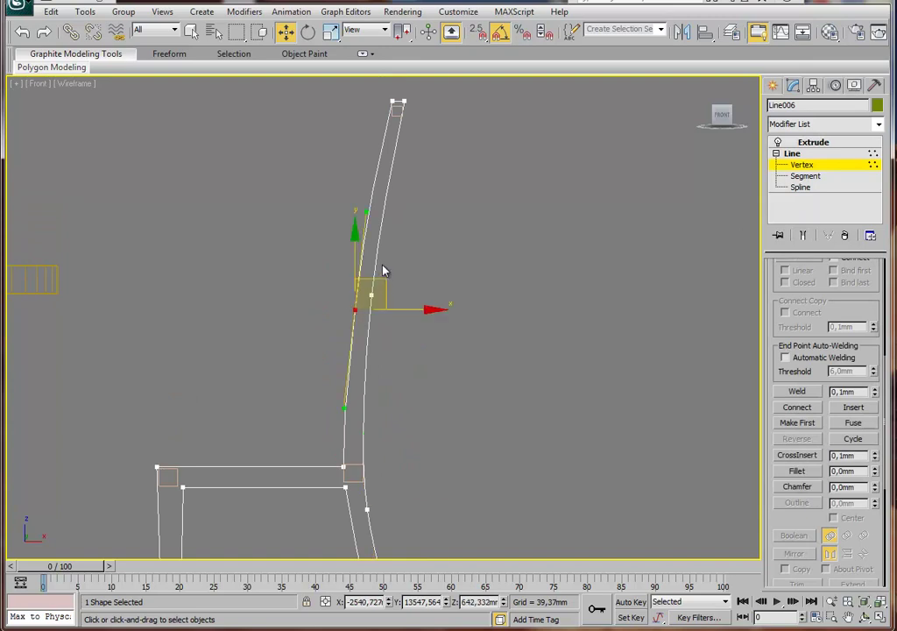
mouse_move(369, 273)
middle_down()
mouse_move(366, 250)
mouse_move(345, 253)
middle_up()
drag(350, 184, 350, 197)
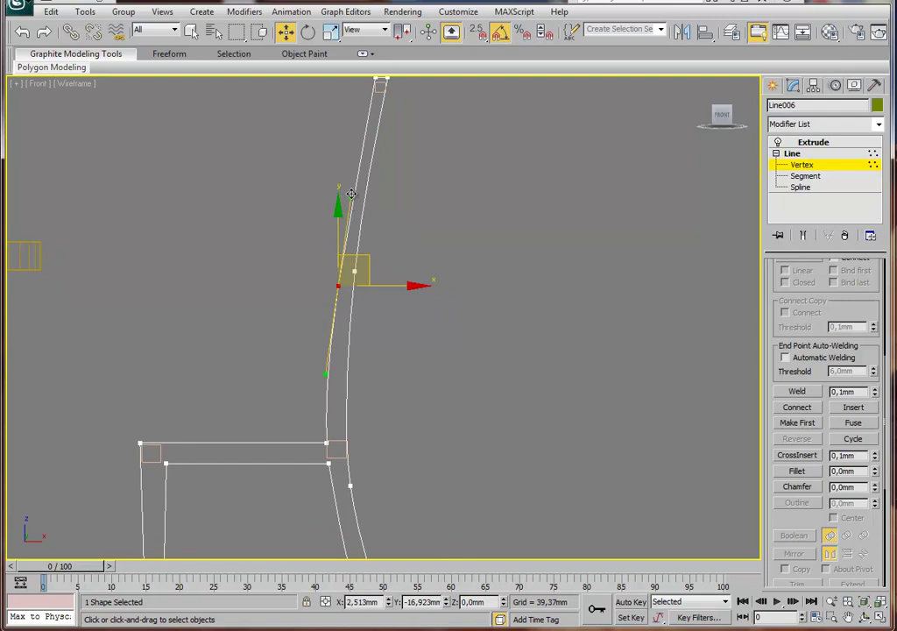
scroll(362, 237, up, 1)
scroll(359, 263, up, 1)
scroll(355, 277, up, 3)
middle_drag(345, 251, 336, 221)
drag(331, 164, 326, 189)
Move the leg's bottom vertex slightly left and return to the Extrude level.
click(815, 154)
click(820, 143)
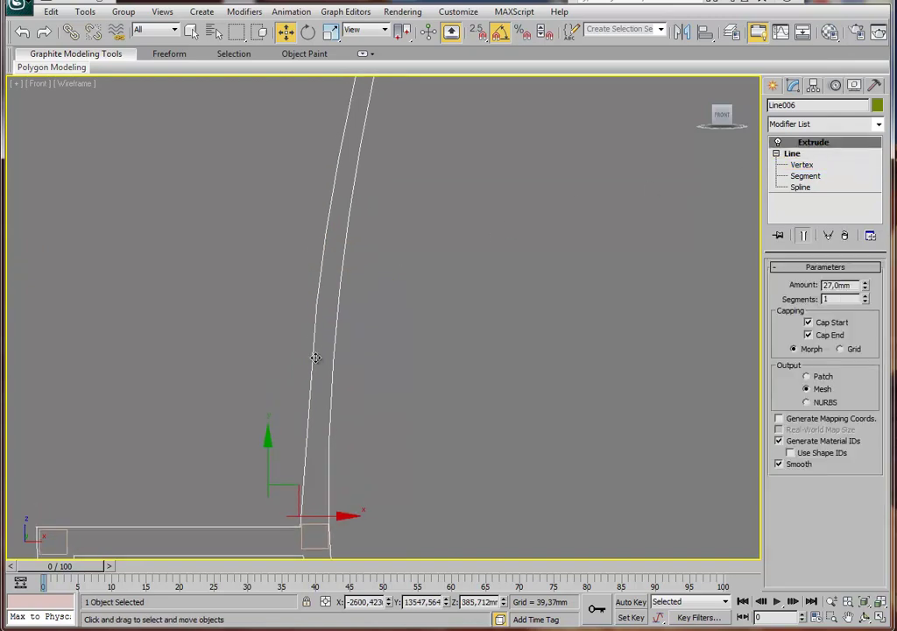
click(801, 164)
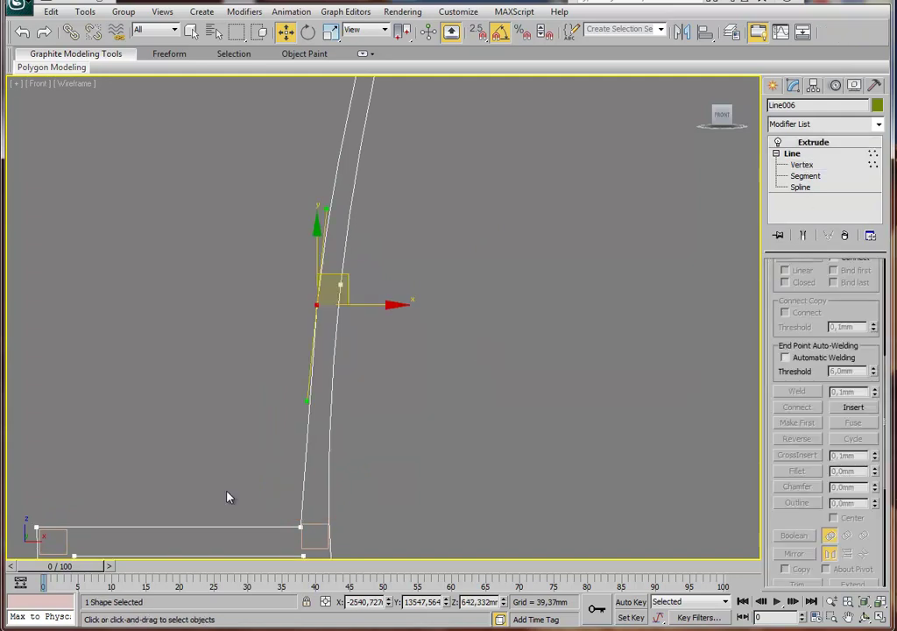
click(303, 526)
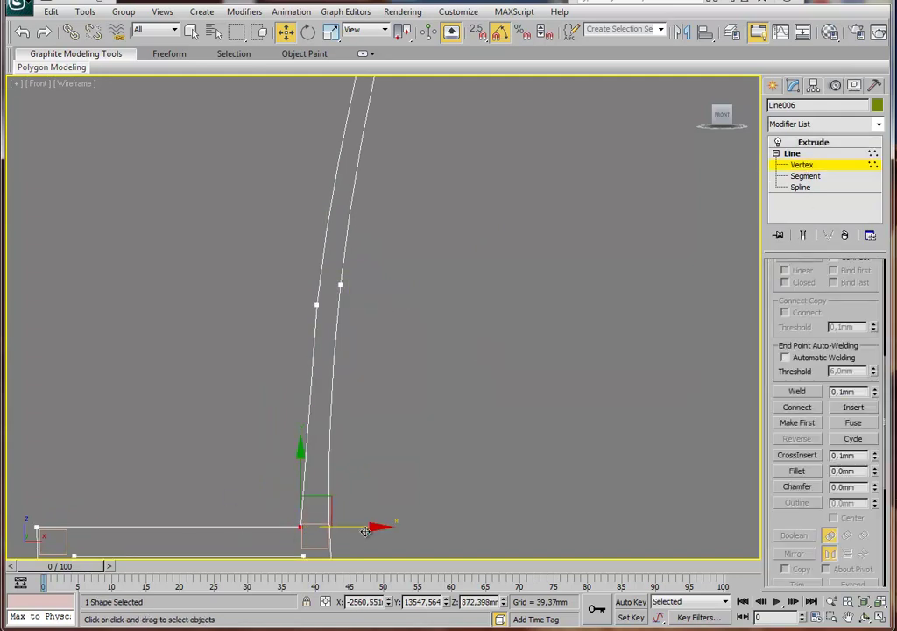
drag(364, 526, 353, 532)
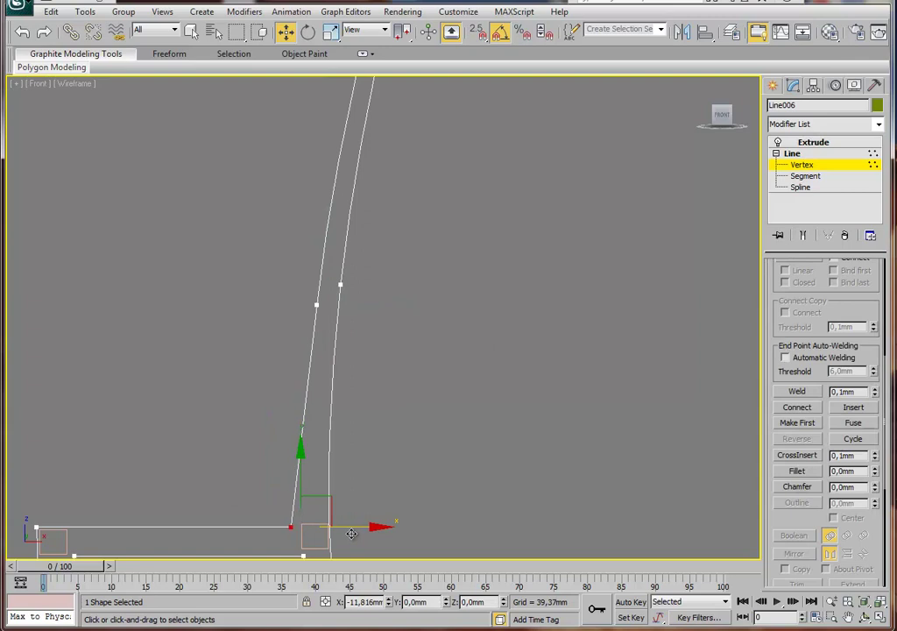
middle_drag(379, 358, 345, 409)
scroll(359, 393, down, 2)
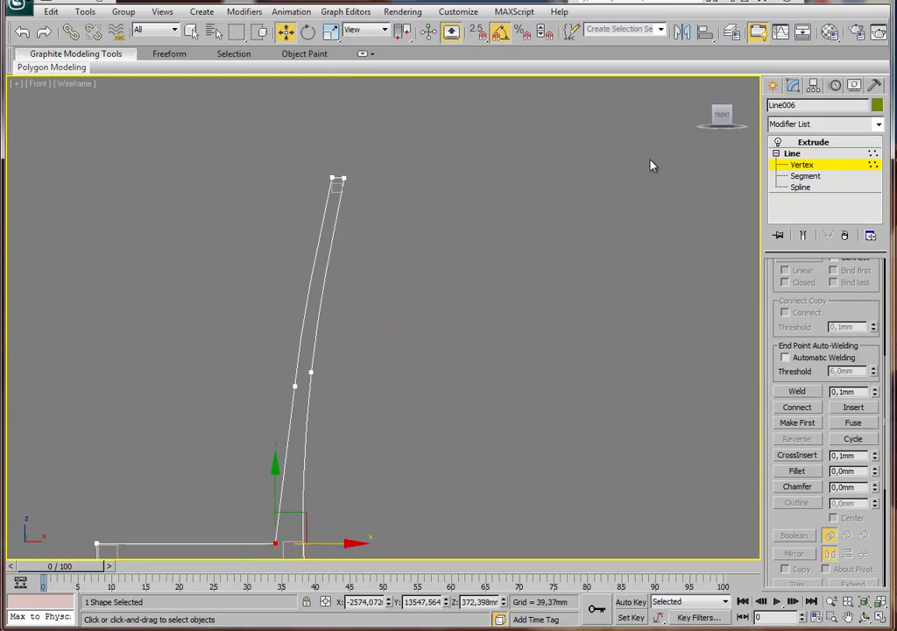
click(814, 143)
middle_drag(411, 304, 369, 251)
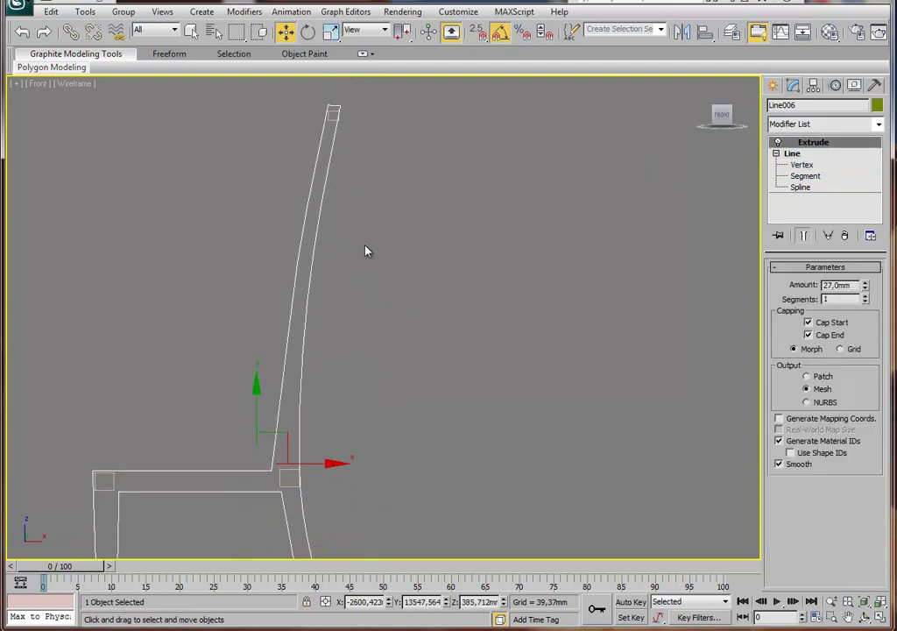
Check the reshaped leg in Perspective and compare with the reference dining render.
key(alt+w)
middle_click(661, 444)
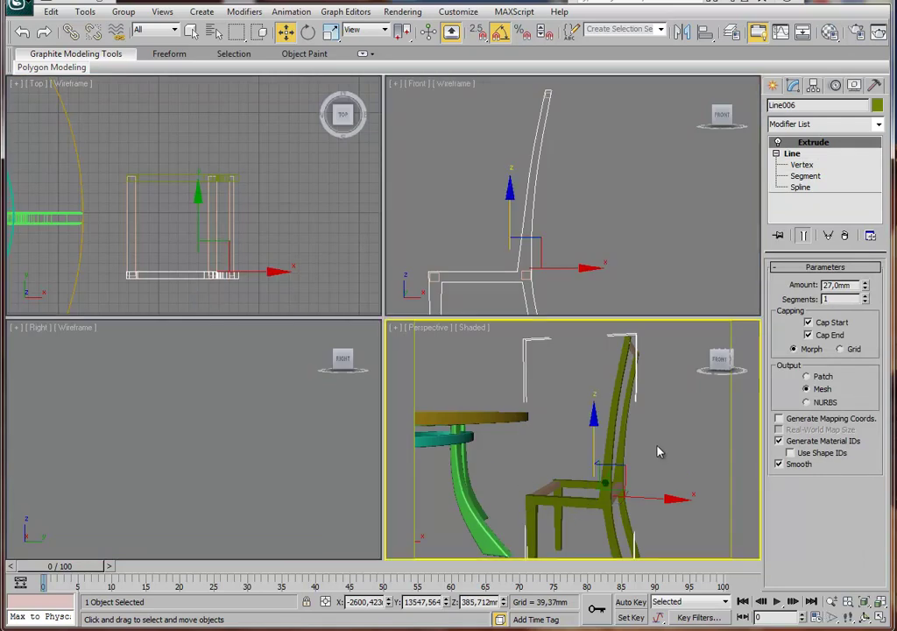
key(alt+w)
mouse_move(642, 450)
alt+middle_down()
mouse_move(481, 426)
mouse_move(530, 370)
alt+middle_up()
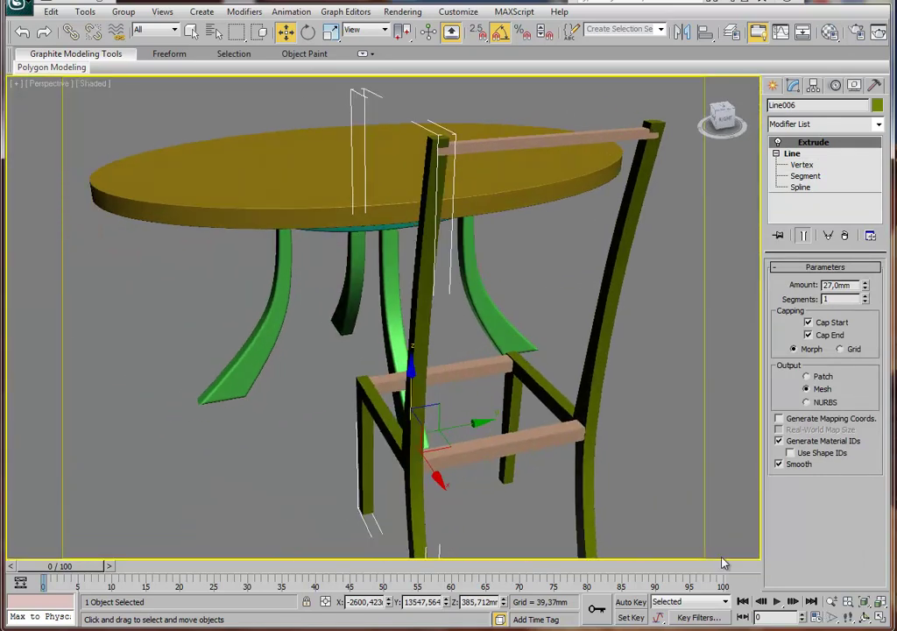
key(alt+Tab)
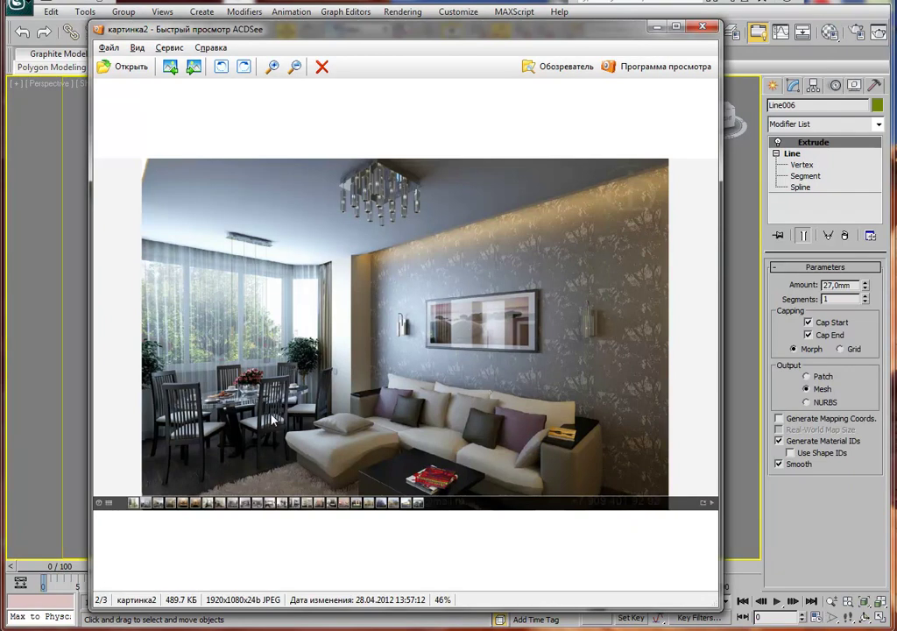
click(656, 26)
Shift-drag Line008 sideways to clone it as an independent Copy.
alt+middle_drag(587, 101, 426, 286)
scroll(370, 362, up, 3)
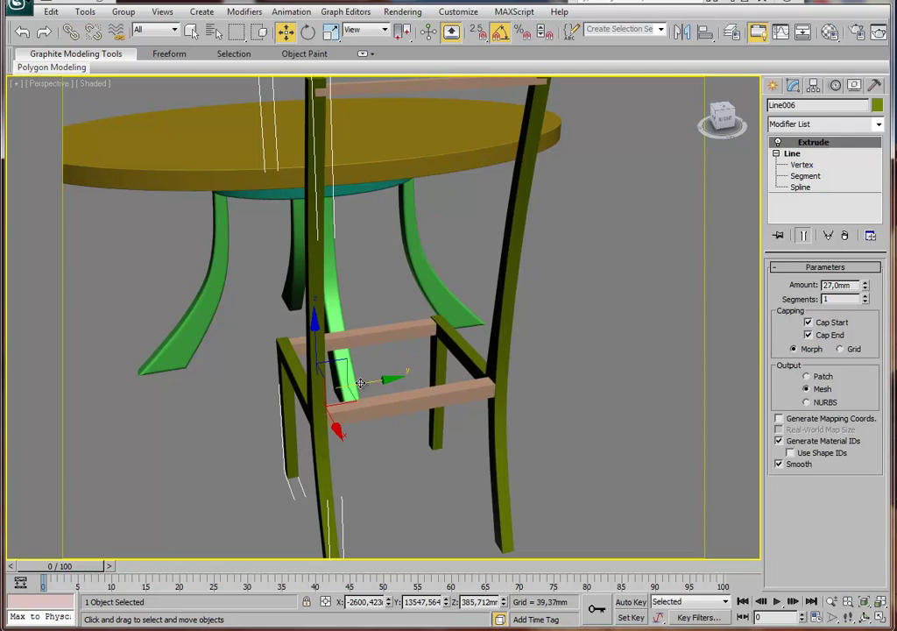
shift+drag(361, 383, 414, 372)
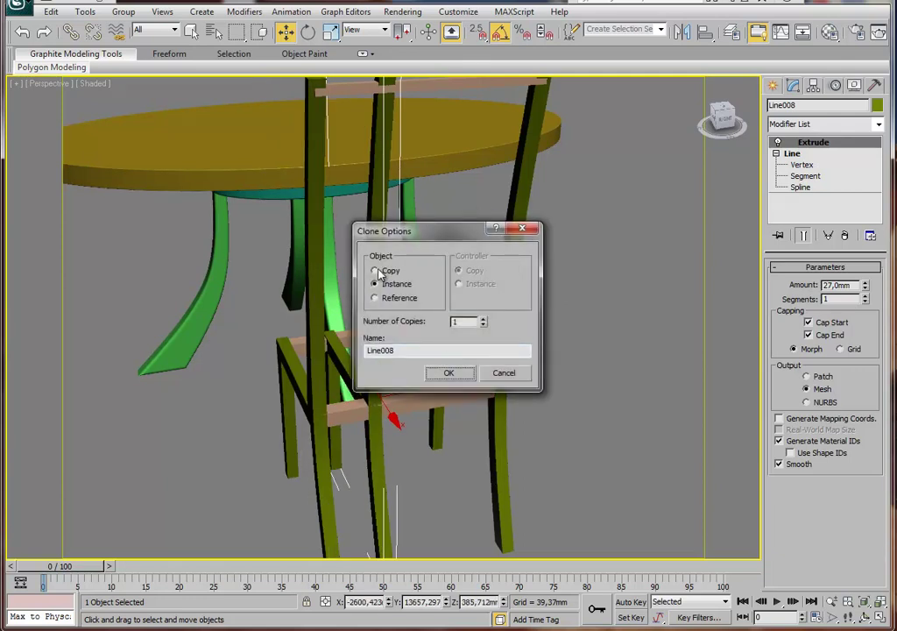
click(376, 272)
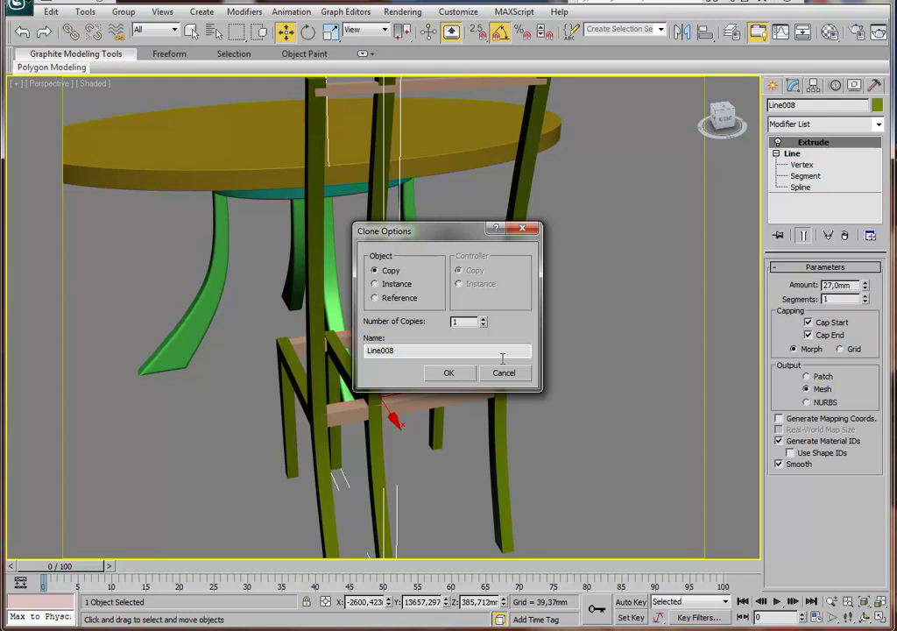
click(450, 373)
alt+middle_drag(451, 373, 423, 371)
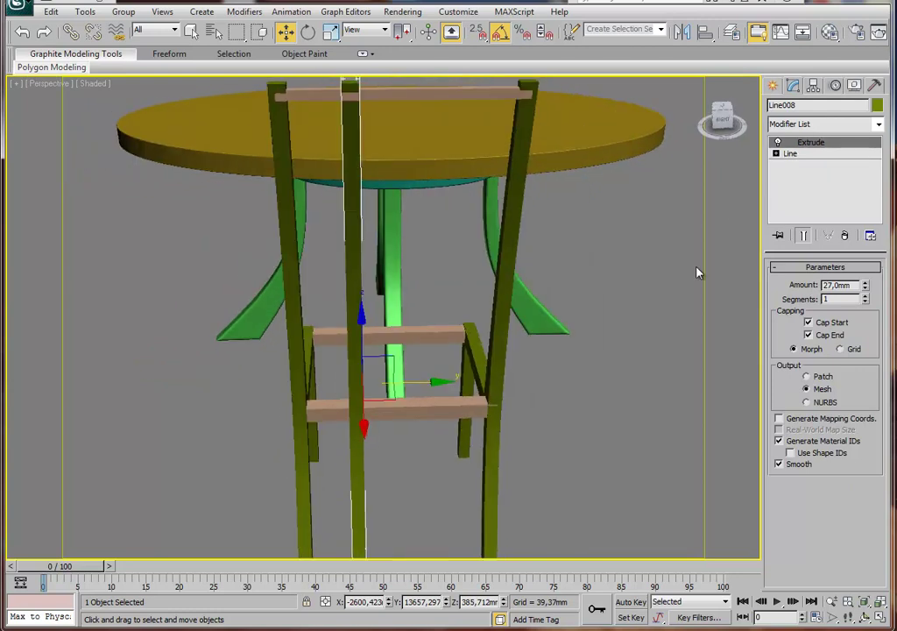
Enter the copy's Vertex level and switch the view to wireframe.
click(777, 155)
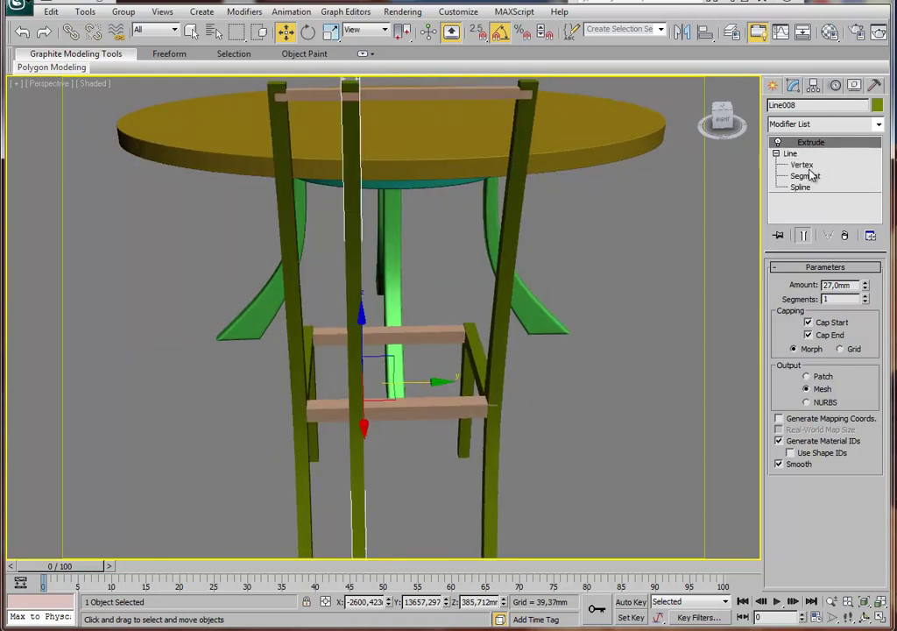
click(802, 165)
mouse_move(443, 373)
alt+middle_down()
mouse_move(503, 390)
mouse_move(457, 291)
alt+middle_up()
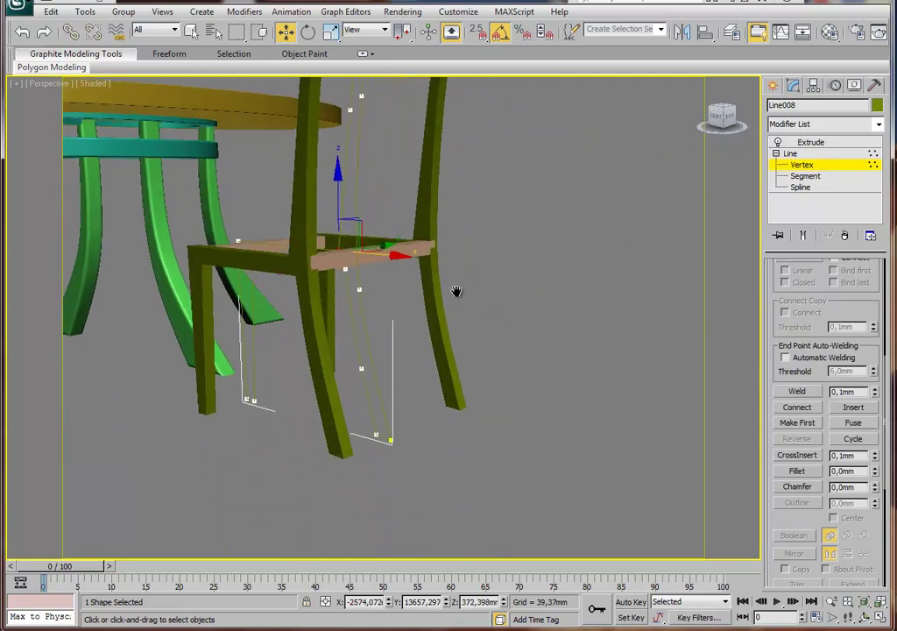
mouse_move(452, 335)
mouse_down()
mouse_move(296, 500)
mouse_move(317, 487)
mouse_up()
drag(354, 374, 306, 389)
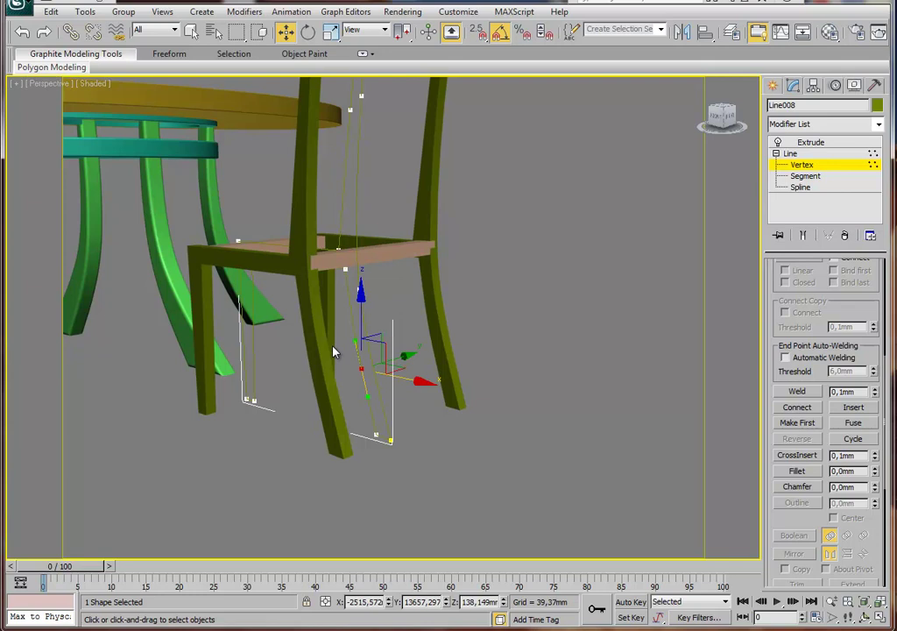
click(331, 349)
drag(274, 253, 217, 417)
click(262, 209)
middle_drag(261, 209, 311, 339)
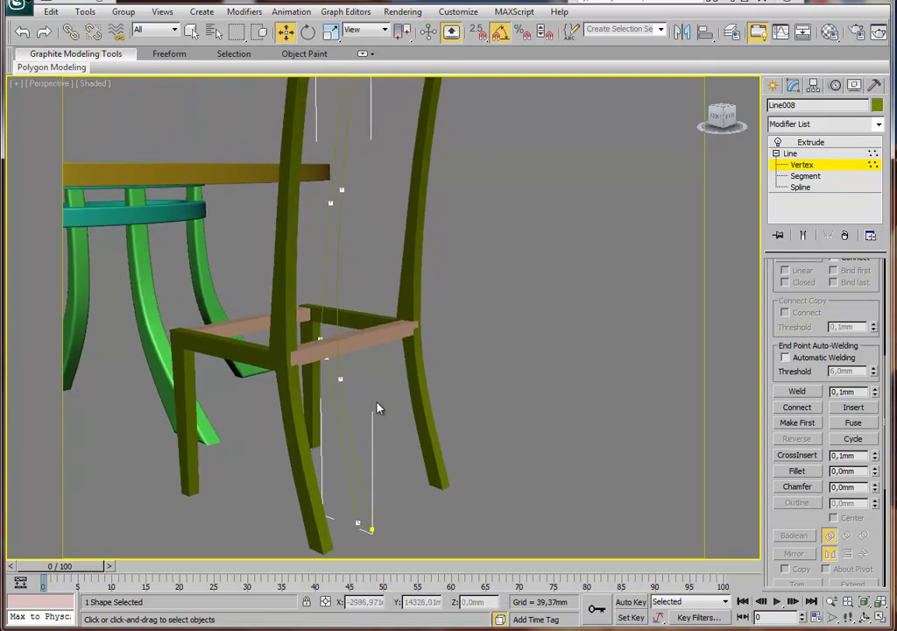
key(F3)
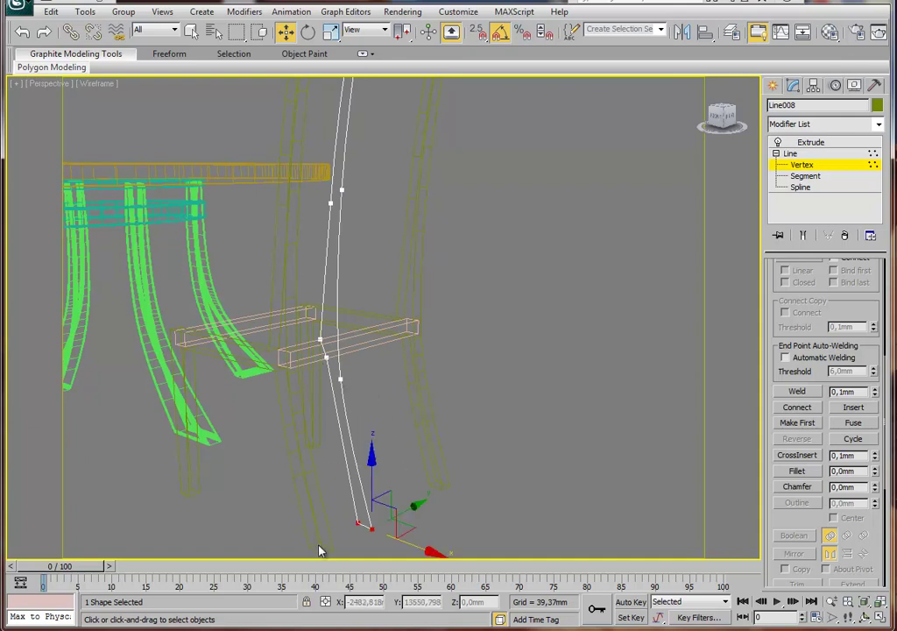
Bring the copy's bottom vertex to the seat rail and make it a Corner vertex.
drag(368, 526, 342, 378)
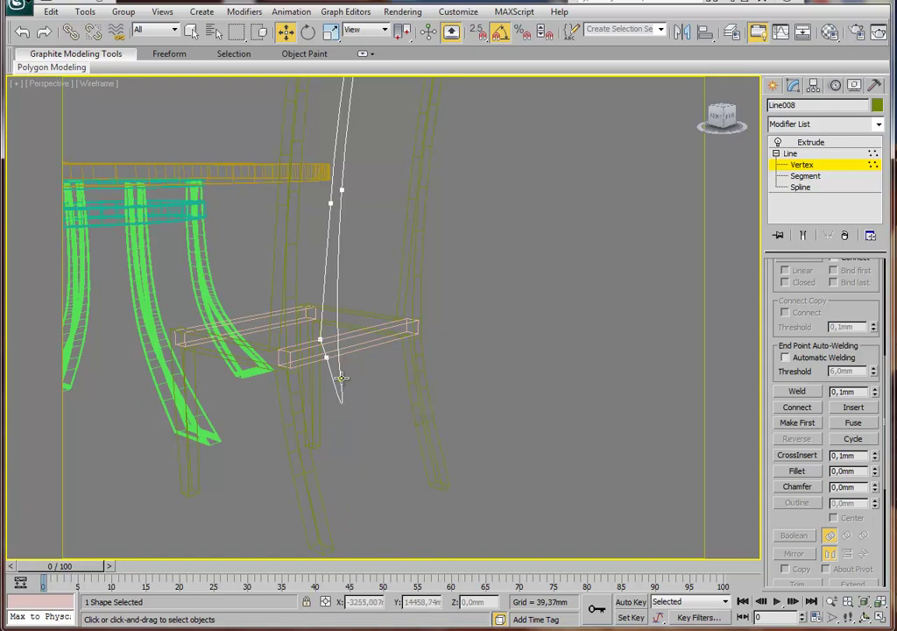
click(342, 379)
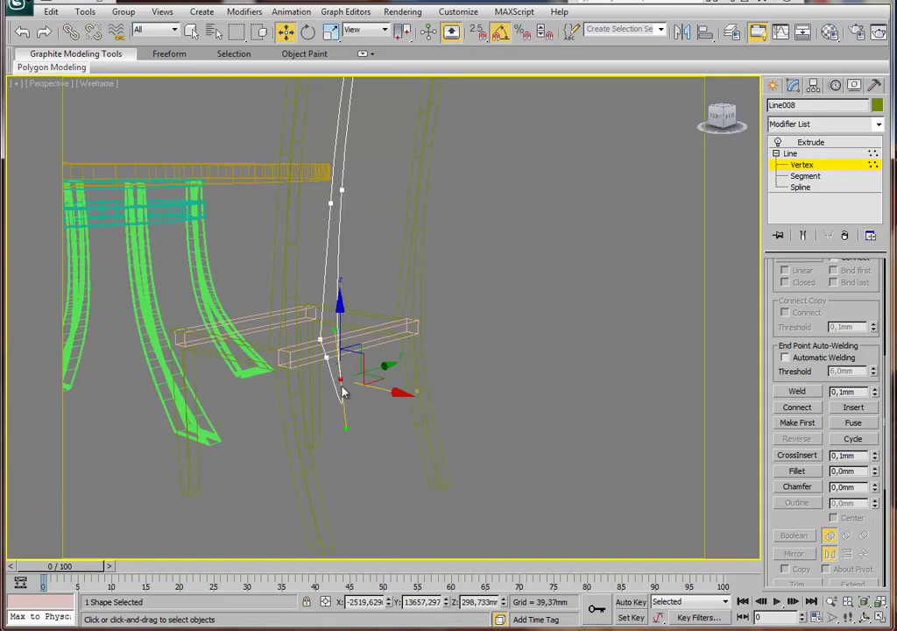
right_click(340, 378)
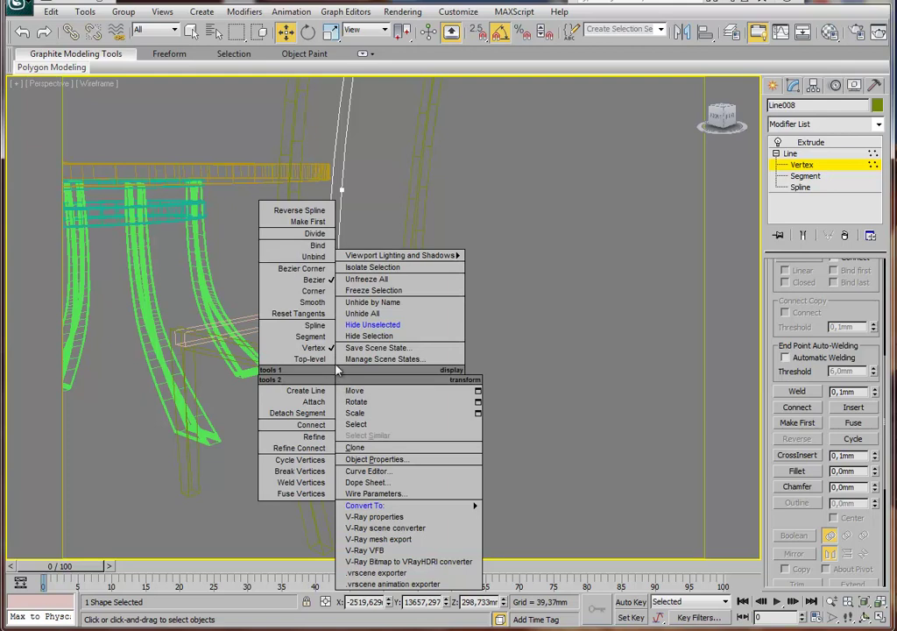
click(308, 290)
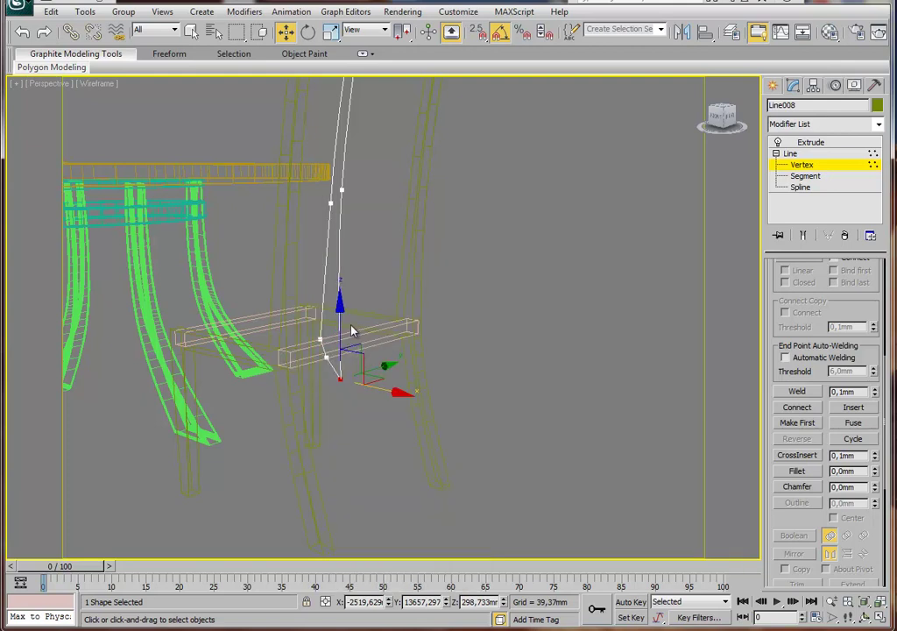
drag(355, 342, 336, 337)
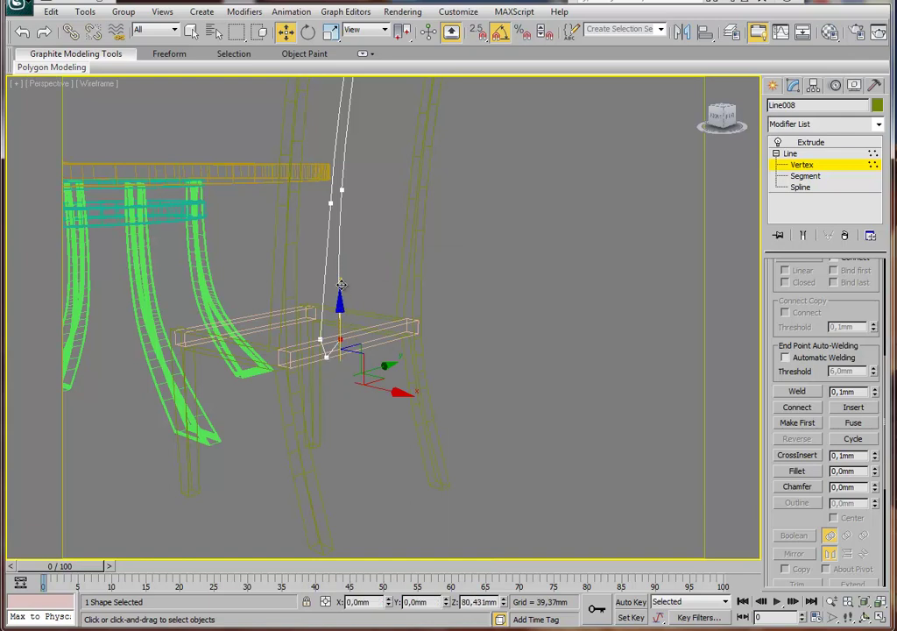
mouse_move(357, 365)
alt+middle_down()
mouse_move(396, 383)
mouse_move(375, 342)
alt+middle_up()
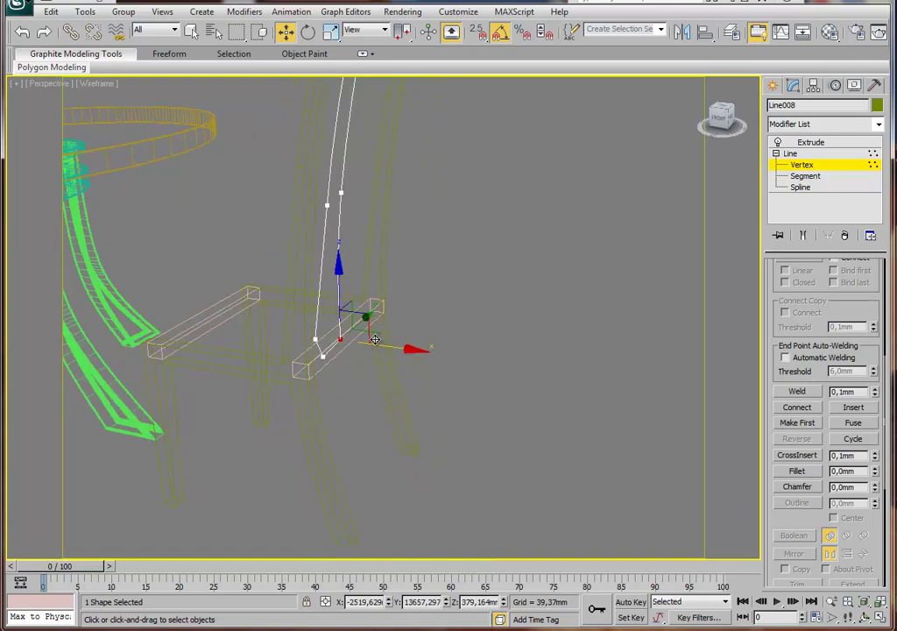
drag(393, 347, 326, 358)
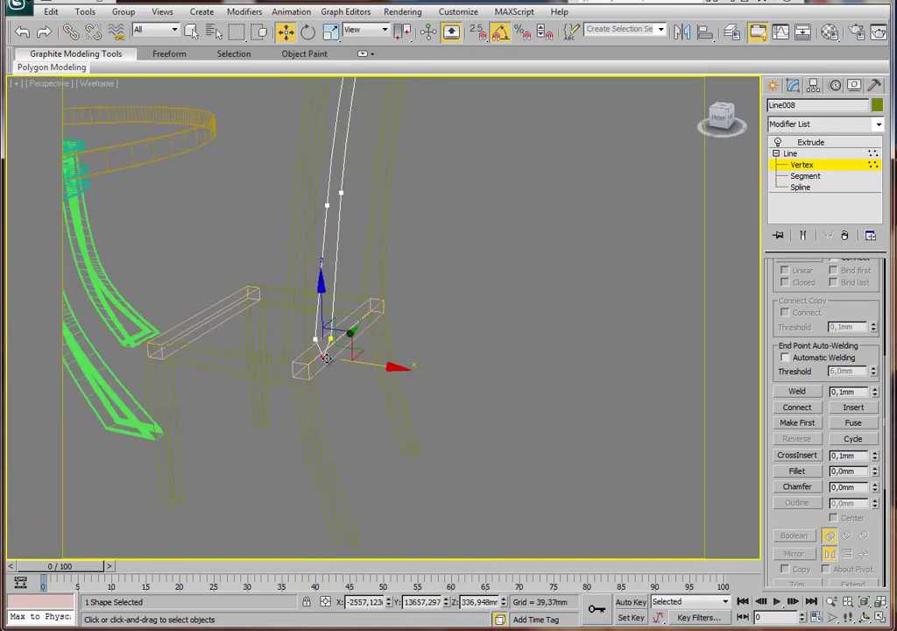
mouse_move(333, 363)
alt+middle_down()
mouse_move(352, 306)
mouse_move(357, 346)
mouse_move(338, 330)
alt+middle_up()
Maximize the Front view and select the slat's bottom-left vertex.
key(alt+w)
key(alt+w)
middle_drag(521, 297, 513, 210)
scroll(307, 391, up, 3)
scroll(327, 377, up, 3)
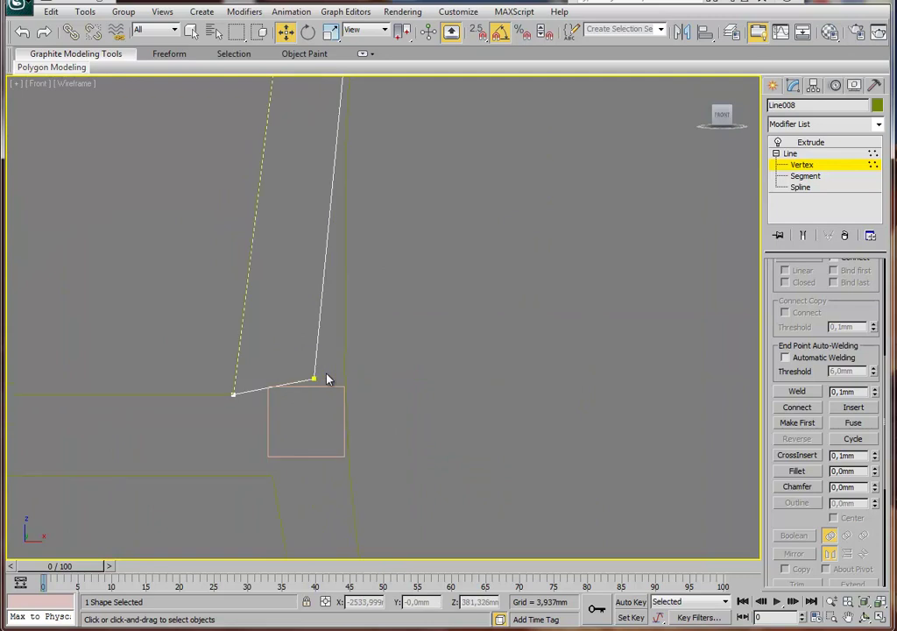
middle_drag(346, 389, 382, 395)
scroll(383, 381, down, 2)
drag(346, 380, 308, 428)
scroll(368, 368, down, 3)
middle_drag(393, 146, 392, 205)
Move the slat's top vertex right and lower it to follow the back curve.
click(390, 124)
ctrl+click(353, 334)
scroll(433, 150, up, 3)
mouse_move(354, 156)
mouse_down()
mouse_move(367, 156)
mouse_move(305, 165)
mouse_up()
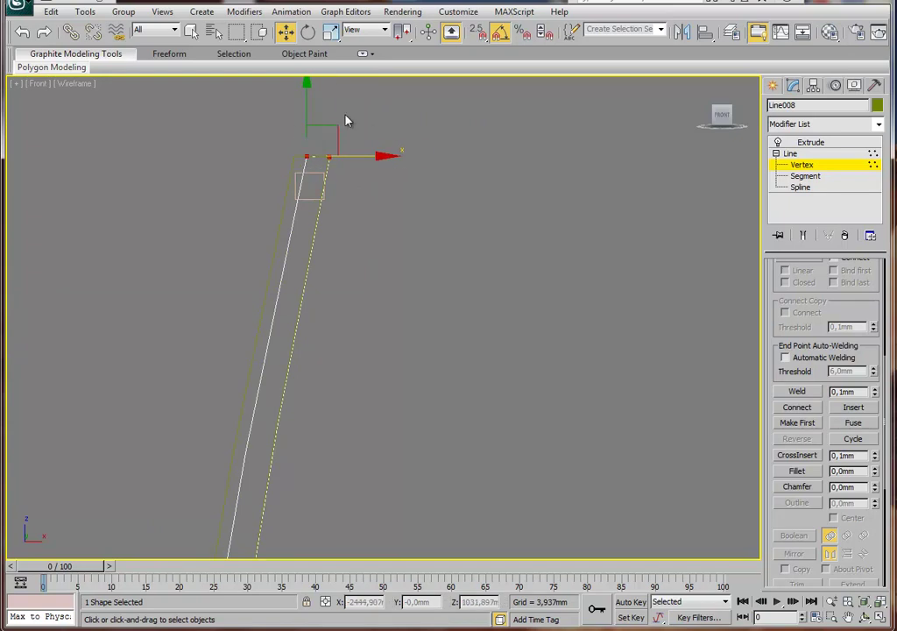
drag(337, 125, 327, 151)
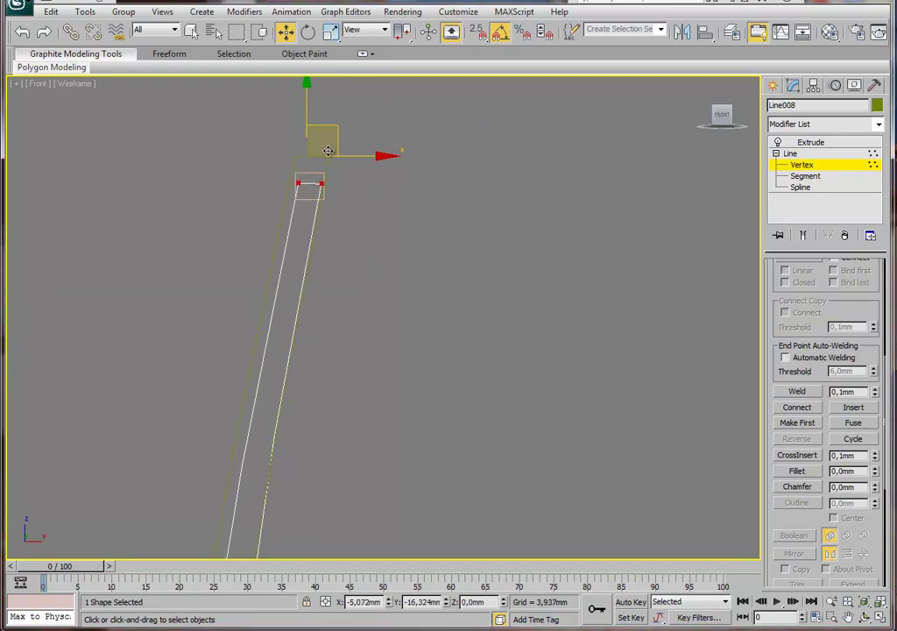
scroll(321, 208, down, 3)
Nudge the lower-left and middle slat vertices, then return to the Extrude modifier.
middle_drag(344, 334, 333, 194)
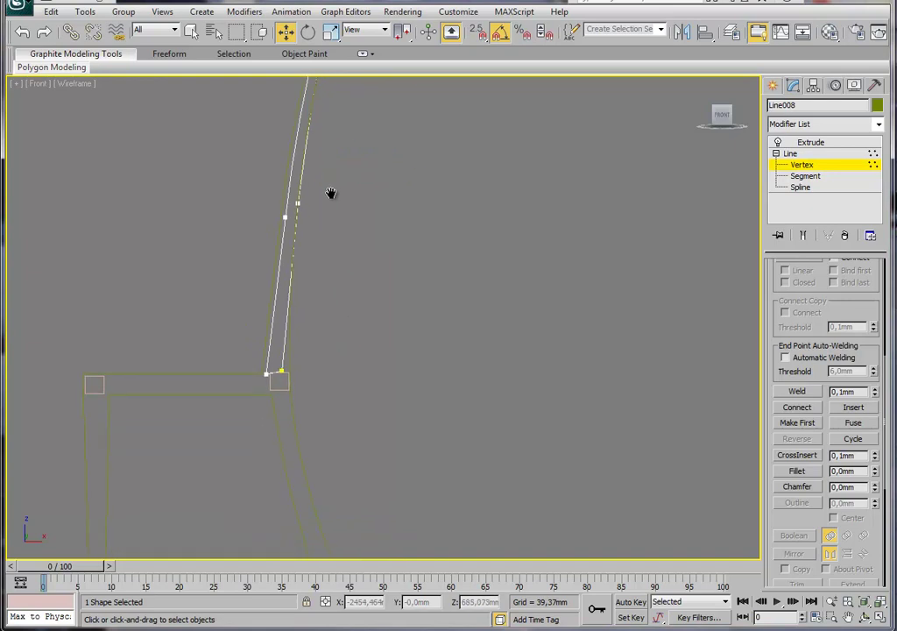
scroll(274, 377, up, 3)
click(299, 367)
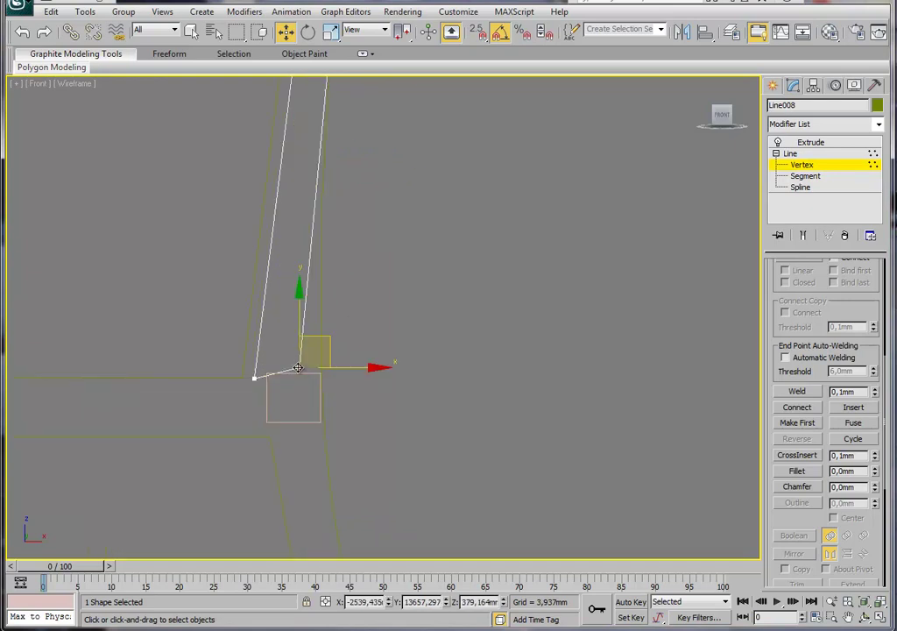
click(254, 377)
drag(284, 355, 302, 350)
middle_drag(326, 313, 333, 364)
scroll(334, 364, down, 3)
scroll(332, 241, up, 3)
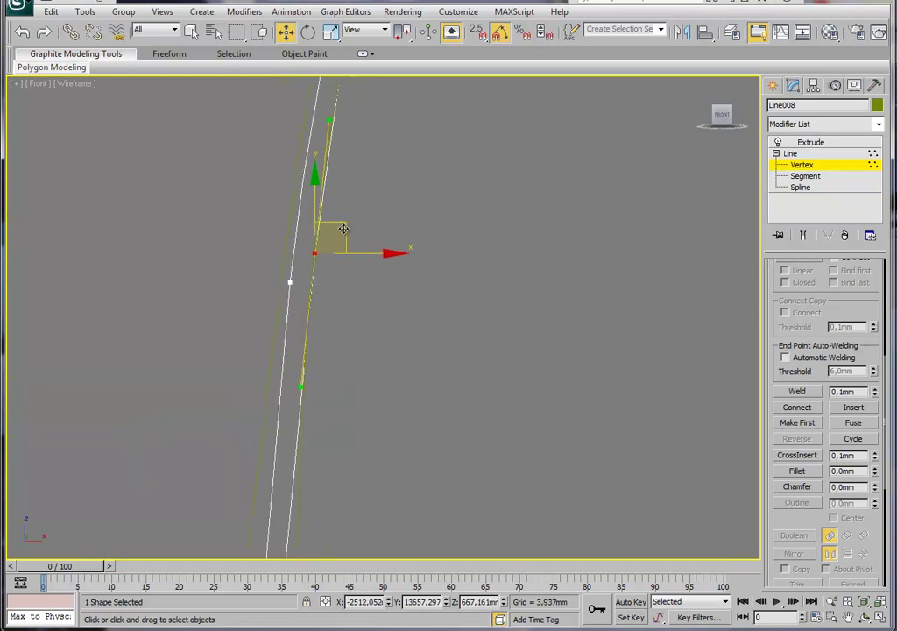
drag(343, 229, 339, 232)
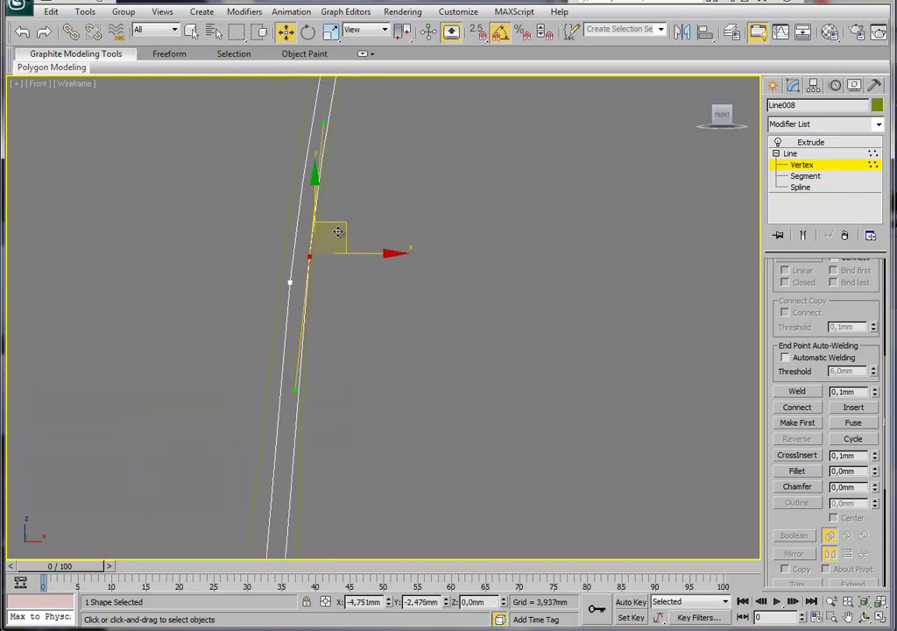
click(813, 143)
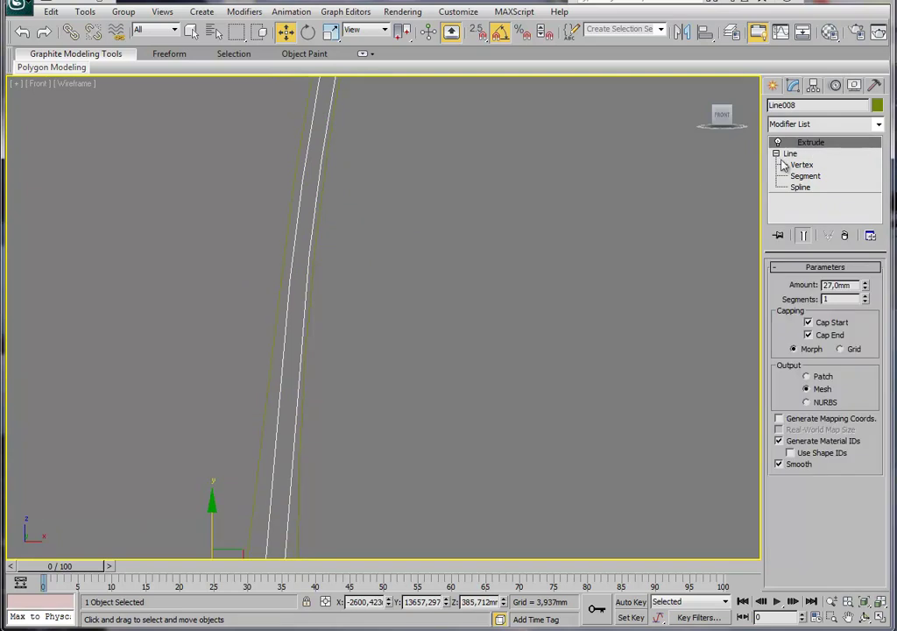
Reduce the back slat's extrusion amount from 17.5 mm to 13 mm.
key(alt+w)
alt+middle_drag(577, 395, 550, 403)
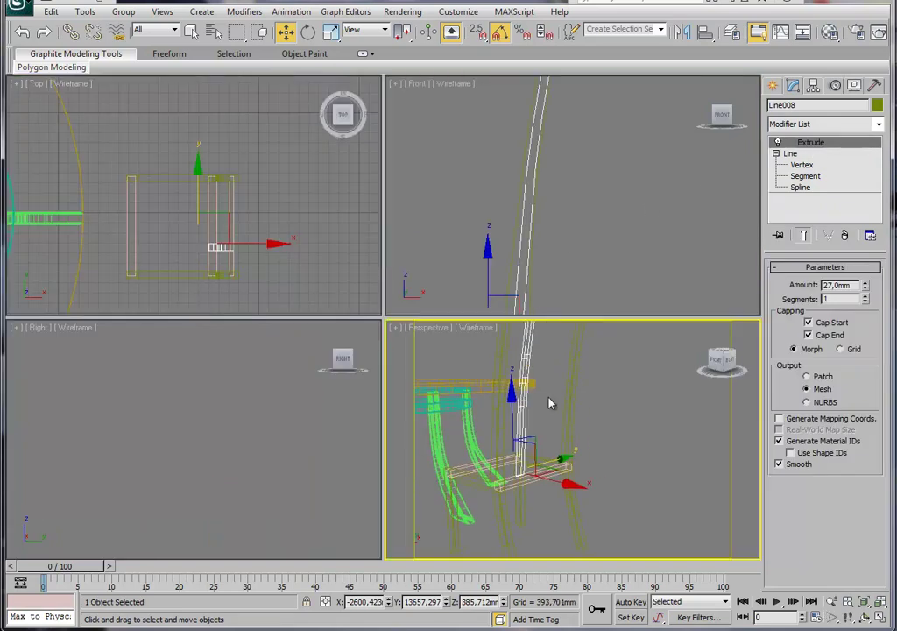
key(alt+w)
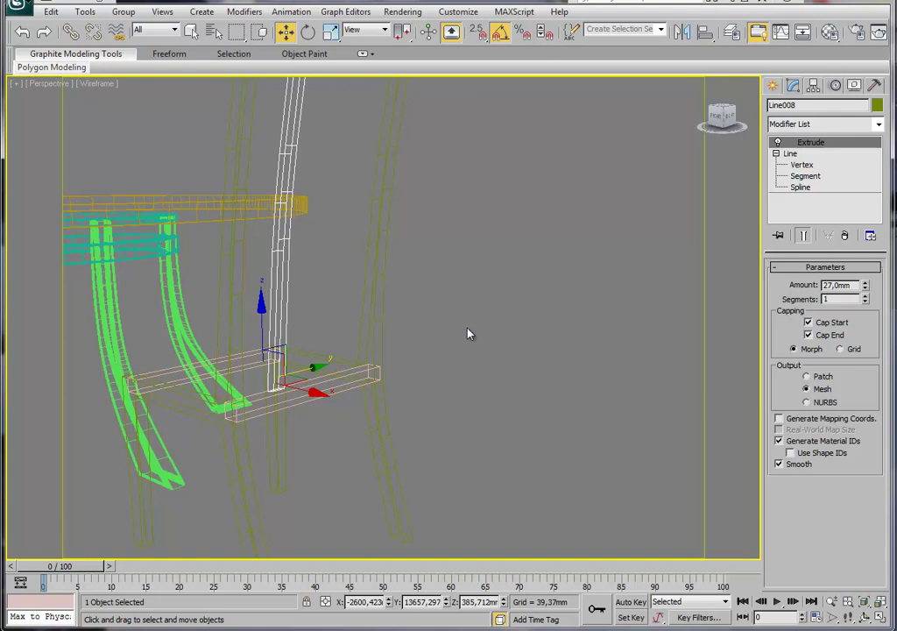
key(F3)
scroll(469, 332, up, 3)
mouse_move(469, 332)
middle_down()
mouse_move(437, 355)
mouse_move(368, 375)
middle_up()
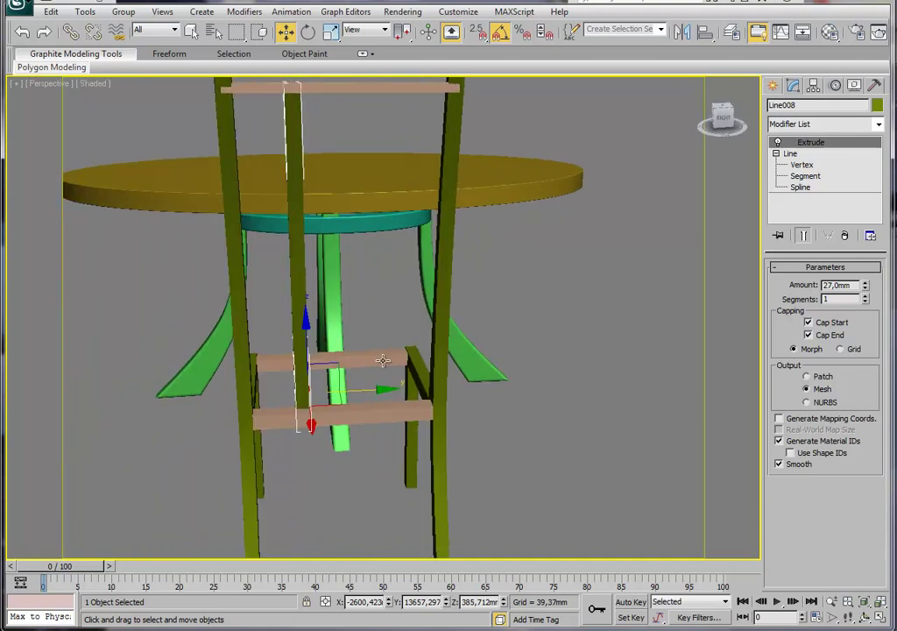
drag(866, 288, 867, 305)
alt+middle_drag(435, 254, 427, 371)
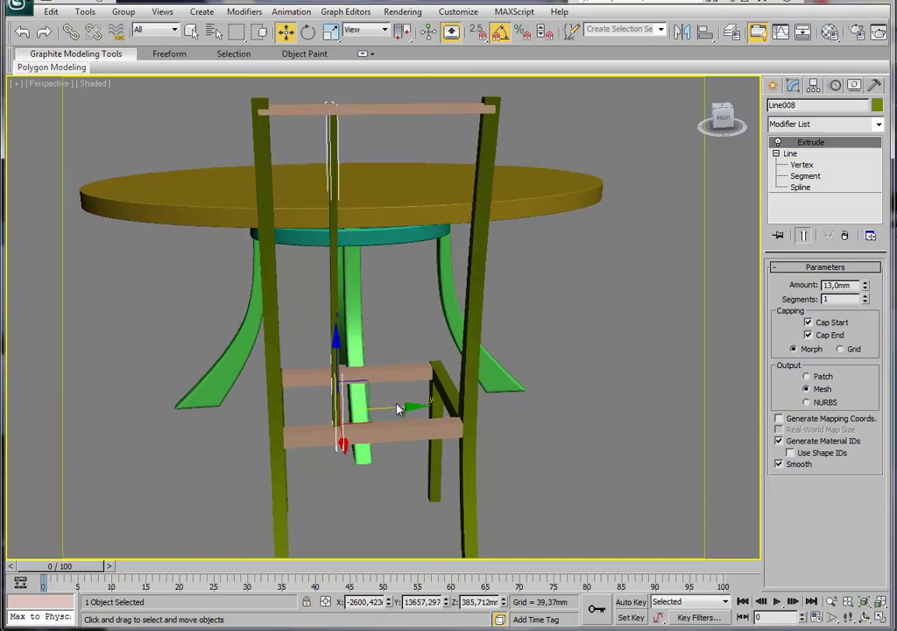
Slide slat Line008 left and Shift-drag a copy, requesting 5 copies.
drag(399, 406, 378, 408)
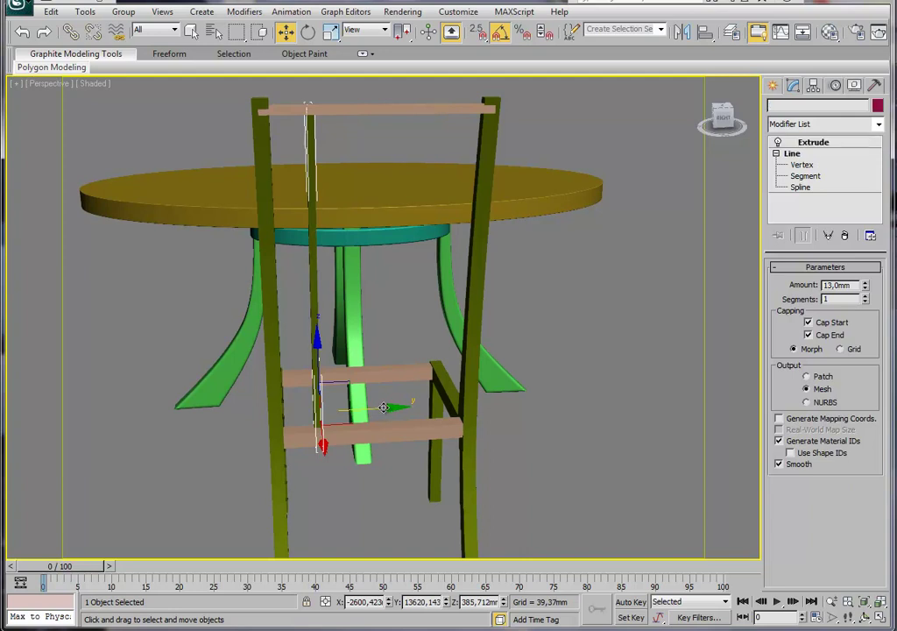
shift+drag(378, 408, 408, 406)
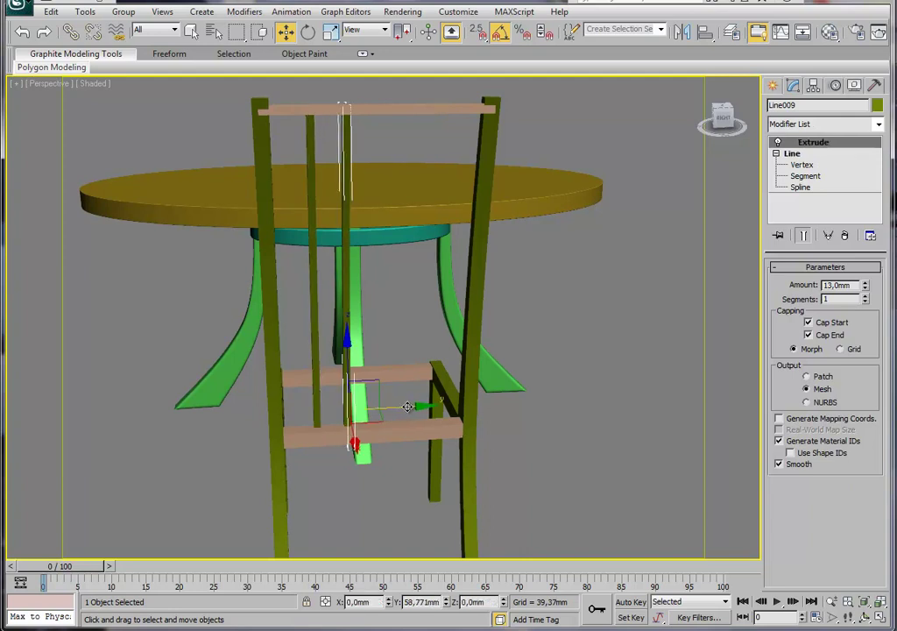
drag(408, 406, 409, 407)
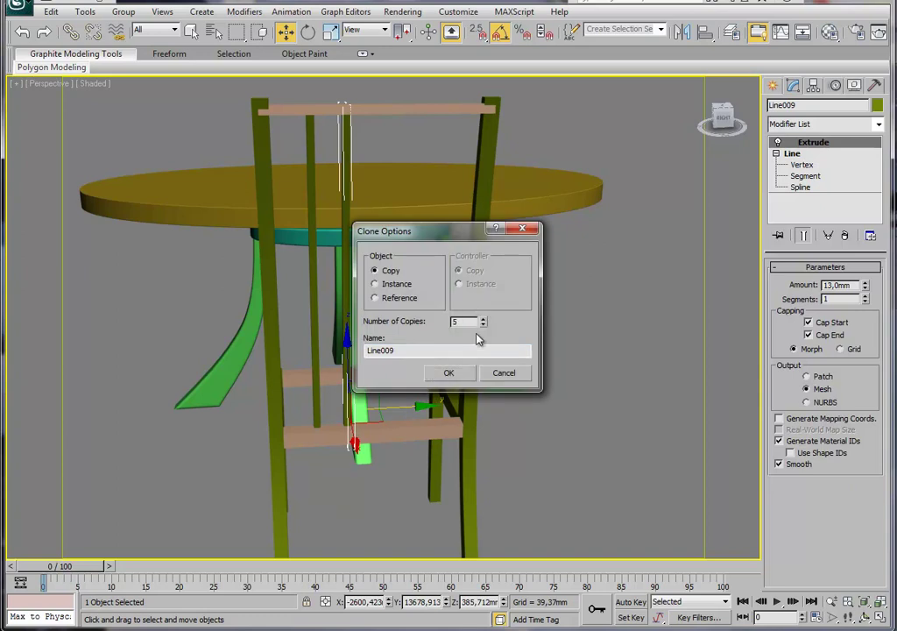
Create the five slat copies across the chair back and select all five.
click(451, 372)
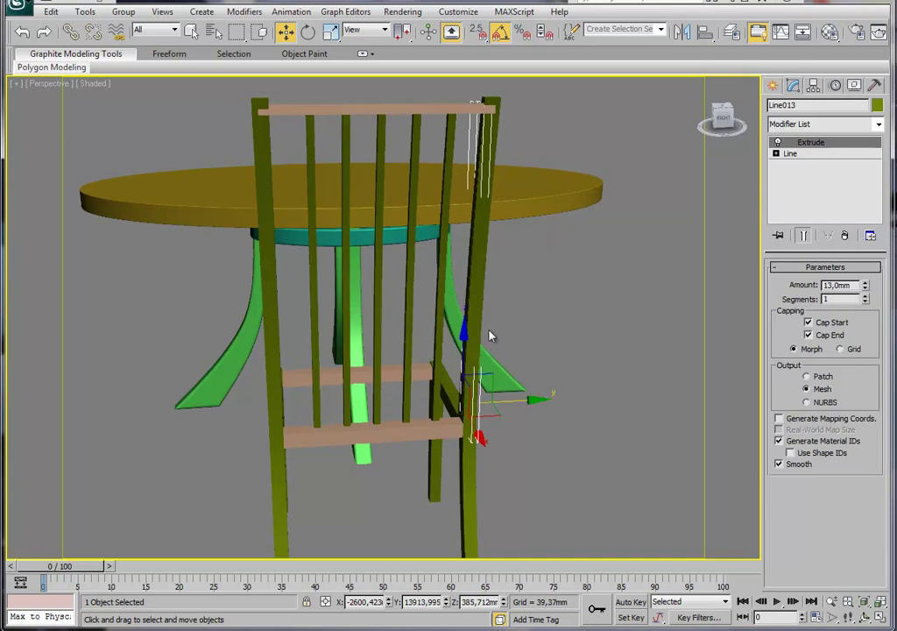
click(491, 336)
click(441, 324)
ctrl+click(406, 336)
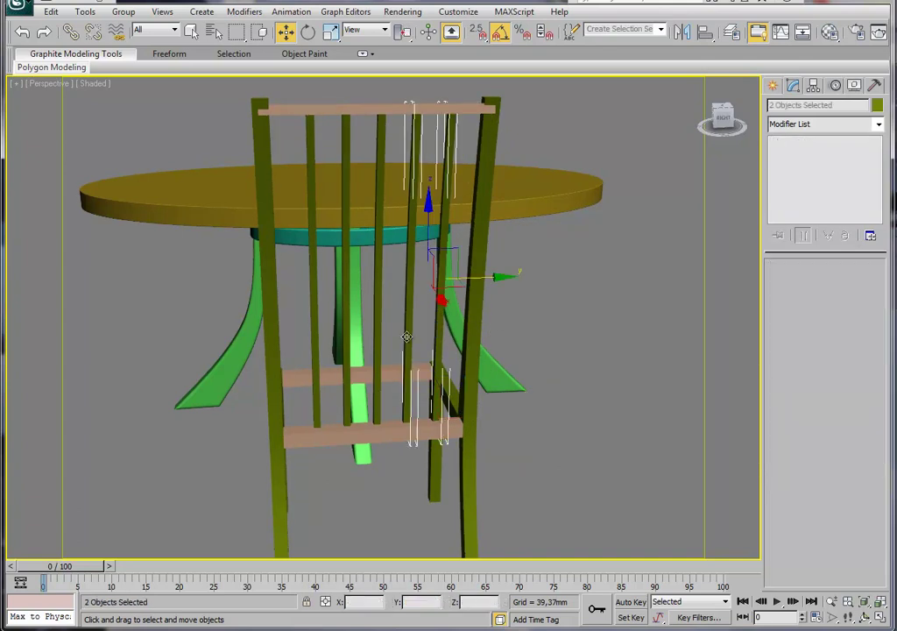
ctrl+click(373, 342)
ctrl+click(344, 341)
ctrl+click(314, 331)
Shift the five selected slats slightly back into line with the chair back.
drag(411, 285, 412, 295)
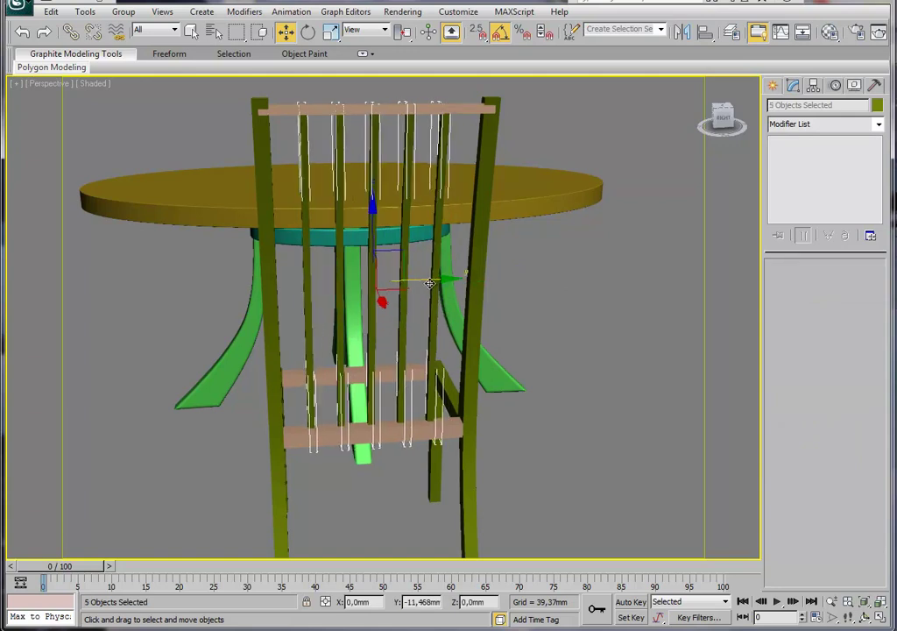
mouse_move(412, 295)
alt+middle_down()
mouse_move(464, 268)
mouse_move(306, 208)
mouse_move(336, 209)
alt+middle_up()
scroll(306, 209, up, 3)
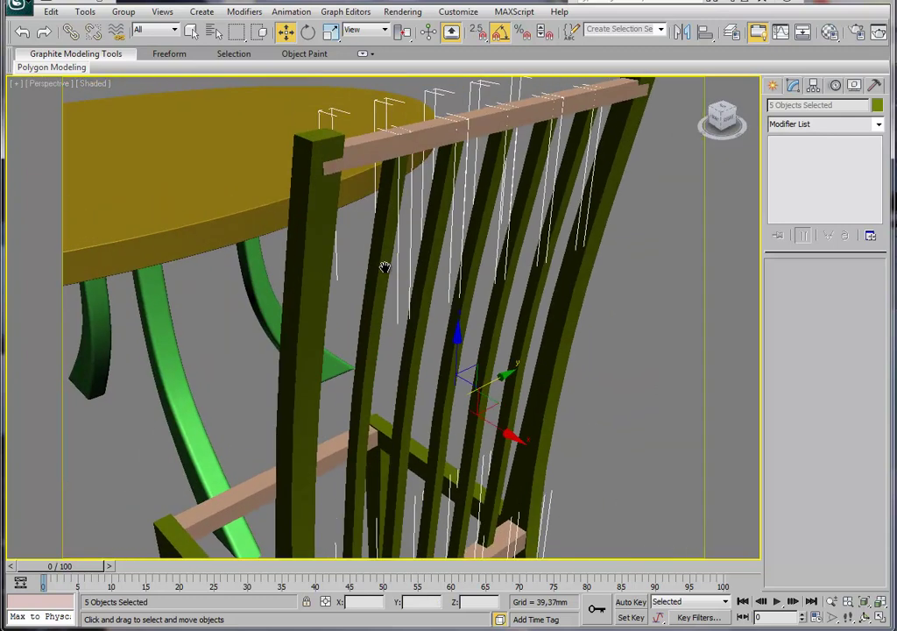
Non-uniformly scale top rail Box003 along X to about 73% to fit the back.
click(336, 209)
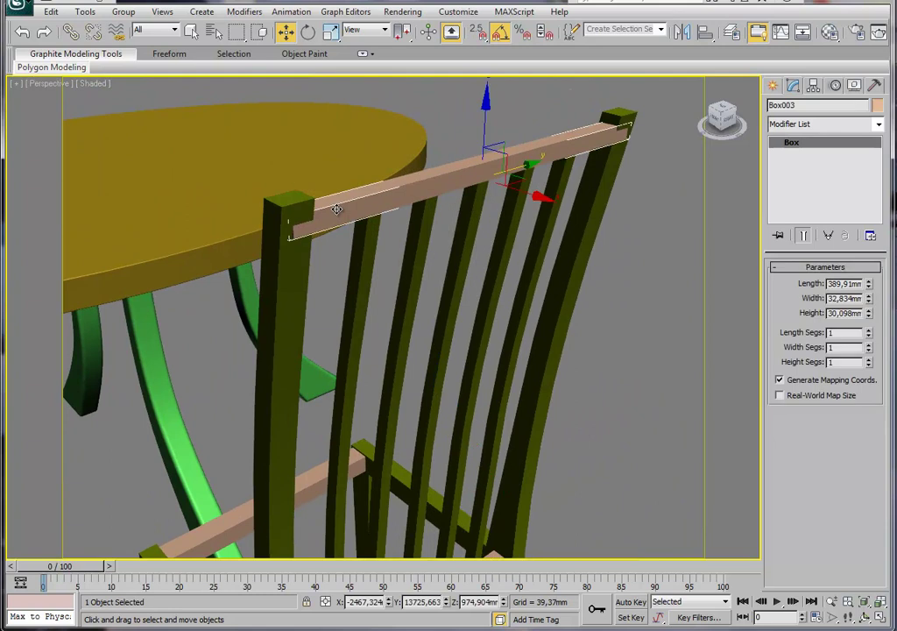
click(331, 31)
key(r)
drag(547, 197, 534, 195)
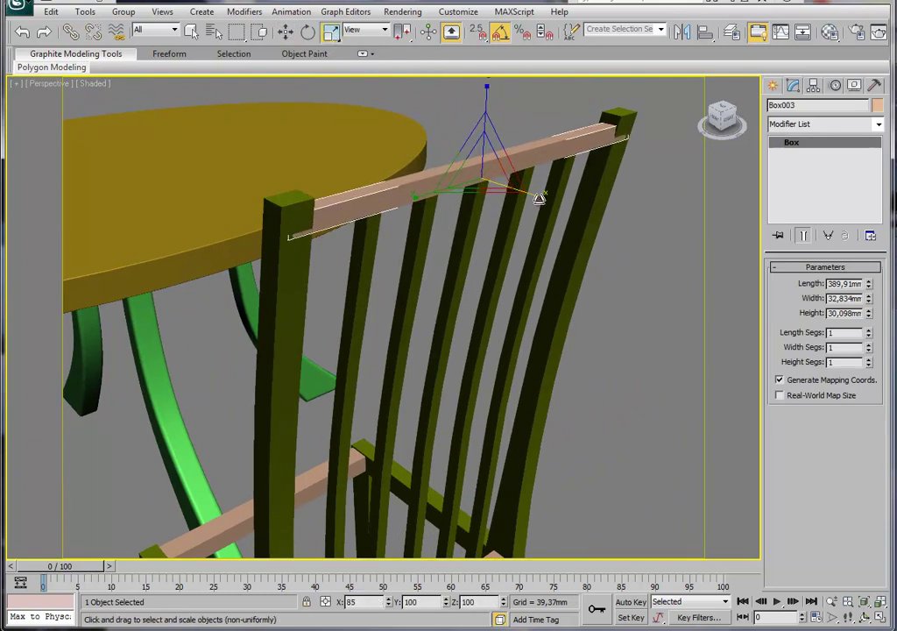
alt+middle_drag(531, 213, 542, 181)
drag(542, 180, 569, 181)
alt+middle_drag(569, 181, 547, 195)
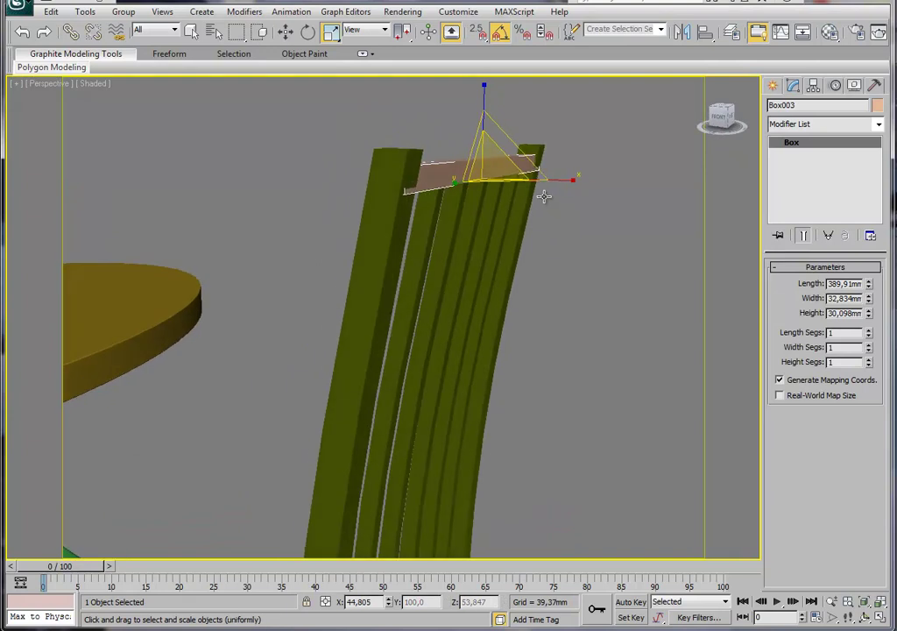
click(397, 159)
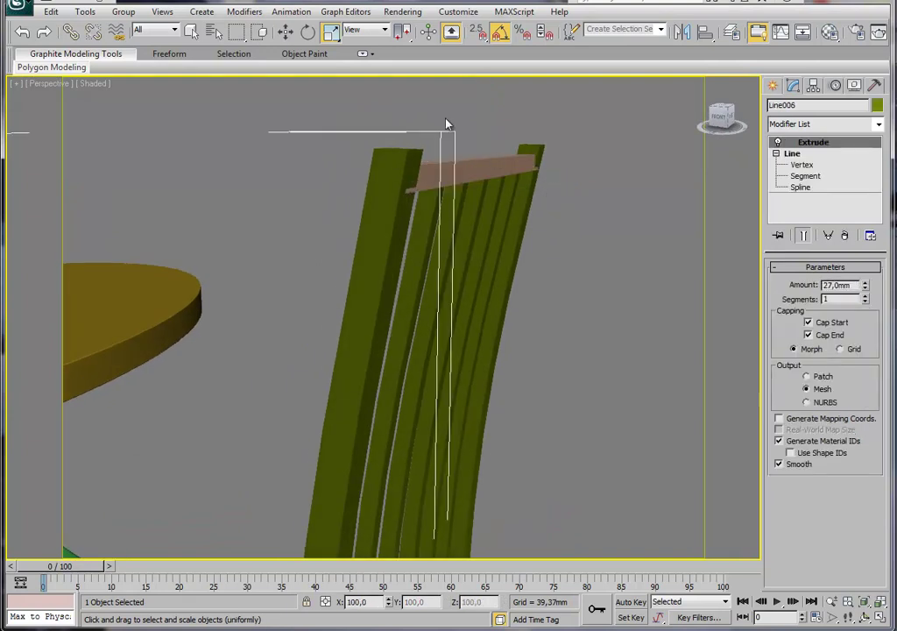
Select the top vertices of the Line006 side frame outline, then return to its Extrude.
click(801, 165)
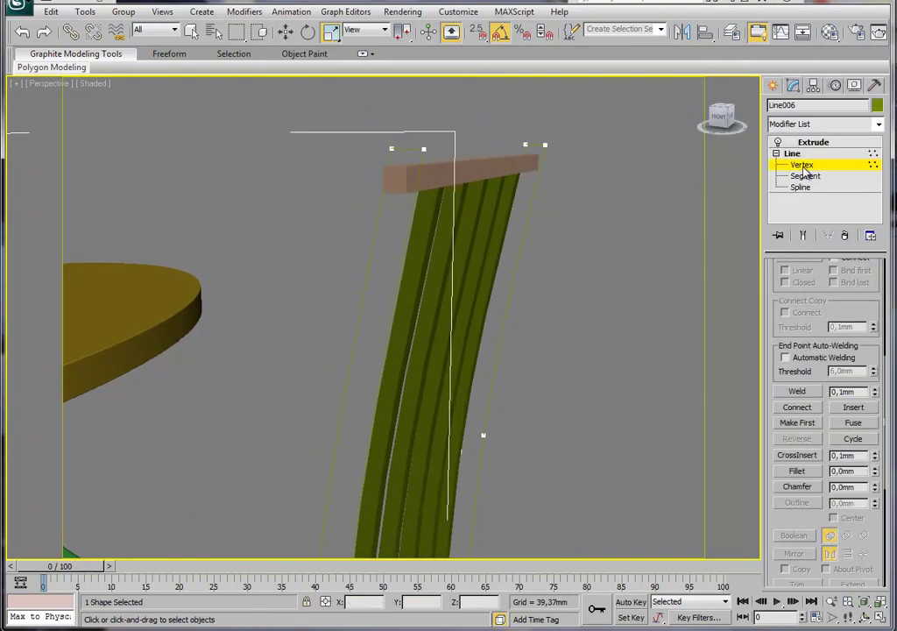
drag(466, 130, 370, 173)
key(w)
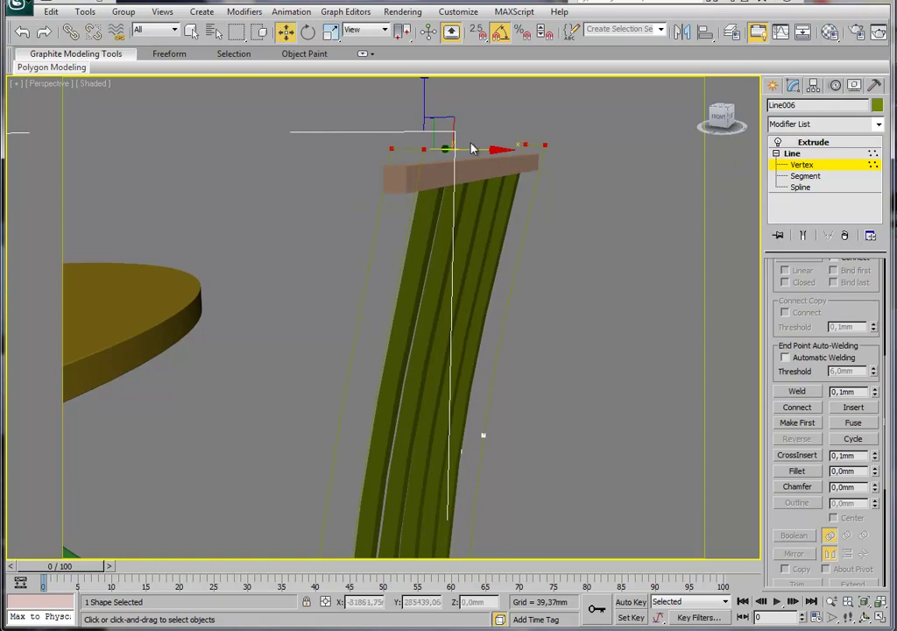
click(786, 154)
click(813, 142)
mouse_move(533, 217)
alt+middle_down()
mouse_move(501, 213)
mouse_move(512, 220)
mouse_move(527, 163)
mouse_move(545, 140)
mouse_move(575, 244)
mouse_move(657, 266)
mouse_move(436, 392)
mouse_move(474, 350)
mouse_move(515, 327)
mouse_move(457, 340)
mouse_move(437, 330)
mouse_move(533, 329)
alt+middle_up()
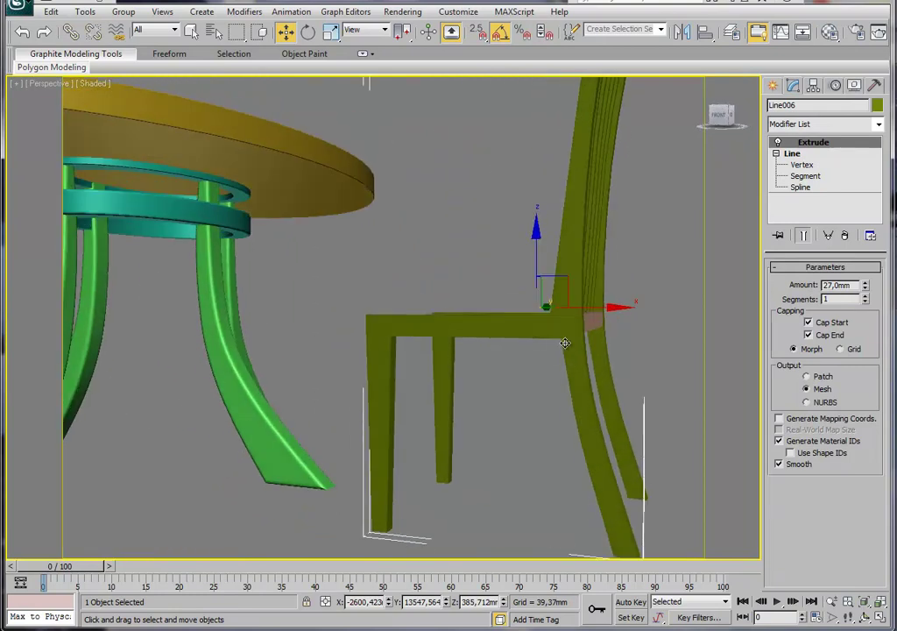
middle_drag(663, 312, 628, 261)
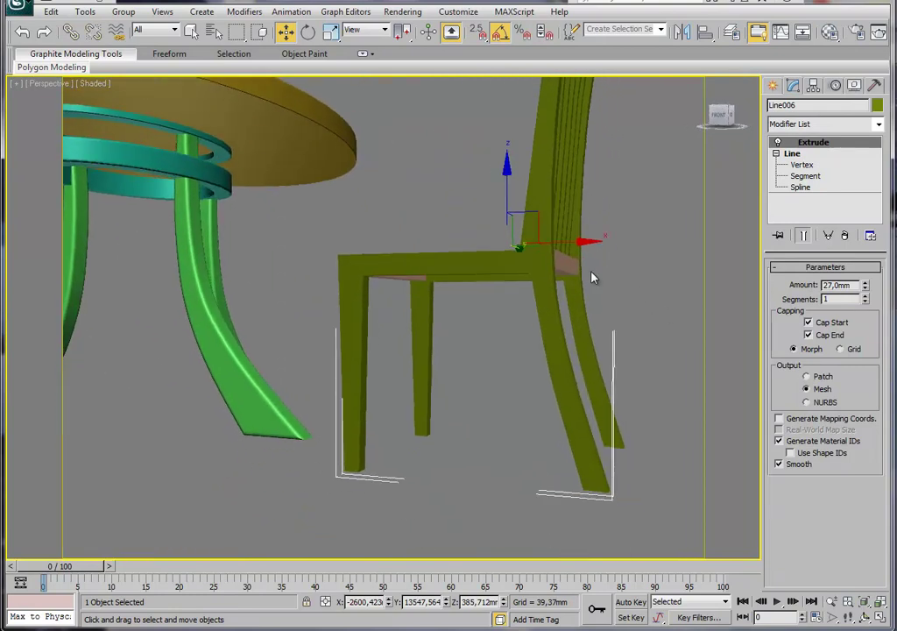
alt+middle_drag(529, 280, 550, 288)
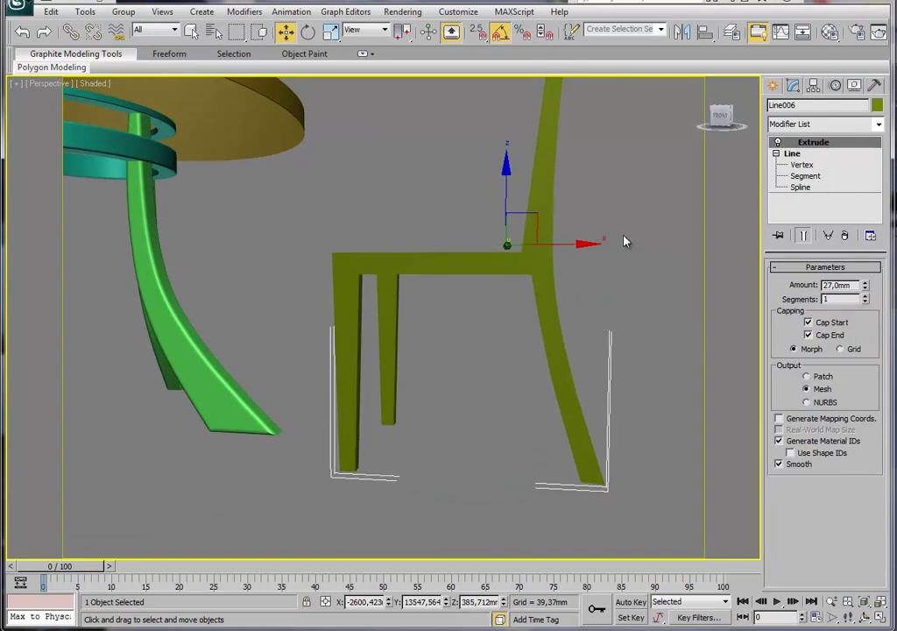
In a maximized Front view, move a seat-corner vertex of Line006 to the left.
click(802, 165)
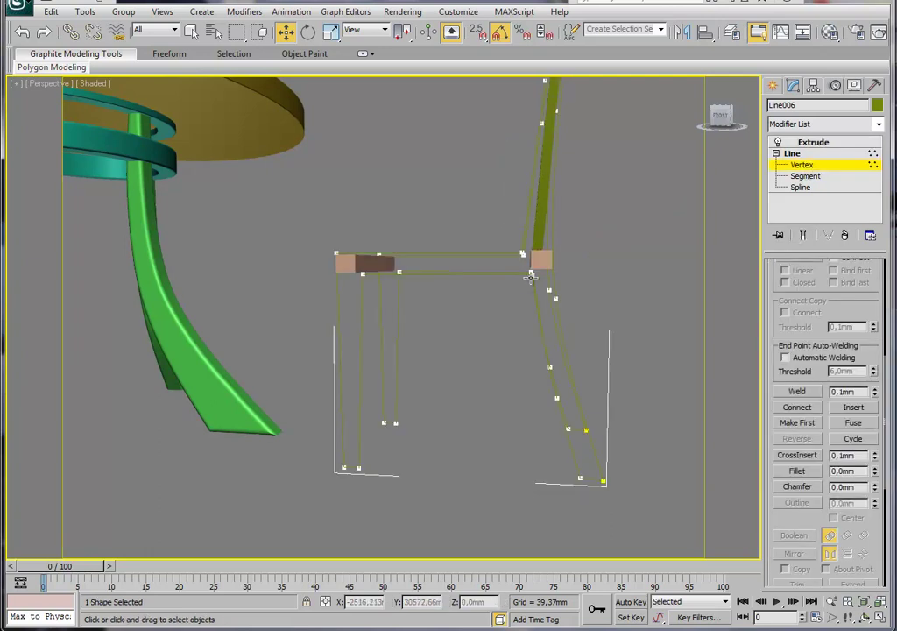
alt+middle_drag(527, 280, 523, 303)
click(520, 272)
key(alt+w)
right_click(567, 203)
key(alt+w)
scroll(547, 186, down, 5)
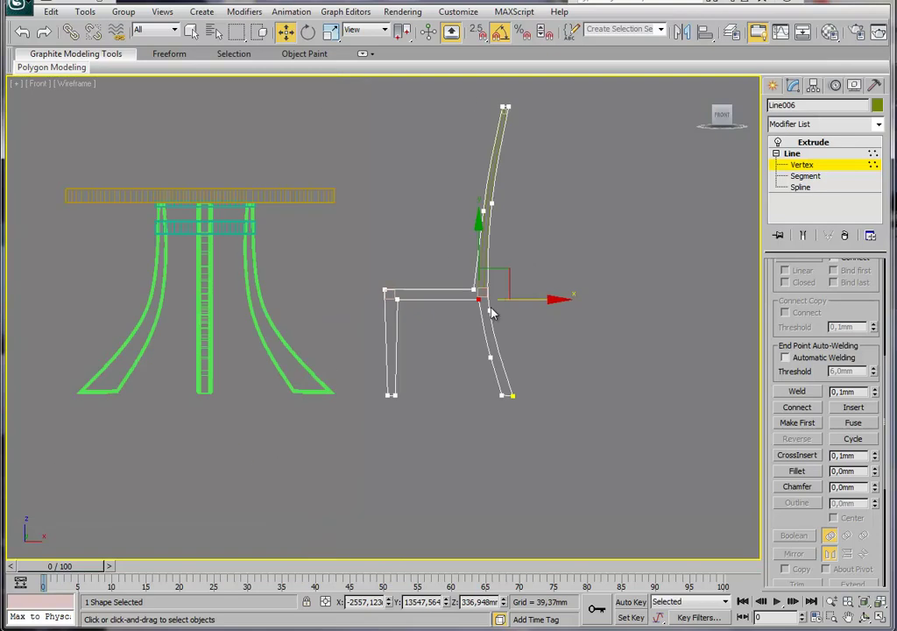
scroll(497, 311, up, 6)
drag(464, 255, 442, 248)
Nudge the curved rear-leg vertex slightly left, then return to Extrude in maximized Perspective.
click(488, 506)
drag(510, 475, 502, 474)
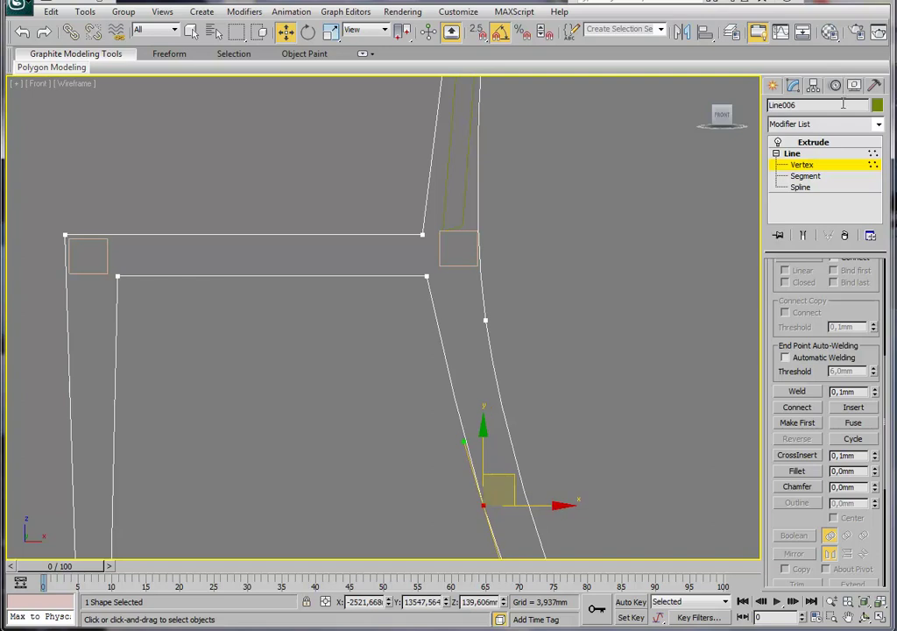
click(820, 143)
key(alt+w)
right_click(603, 356)
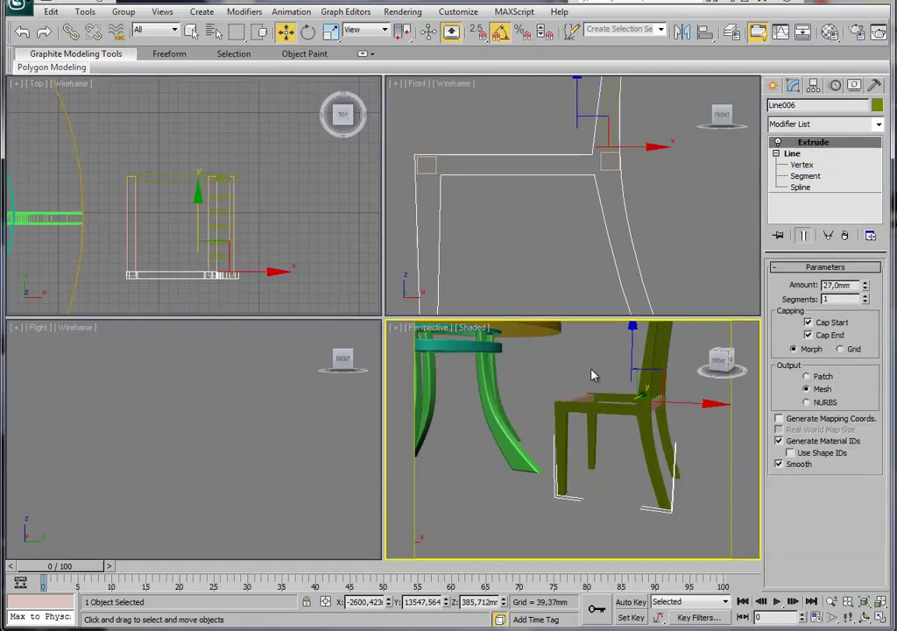
key(alt+w)
mouse_move(546, 332)
alt+middle_down()
mouse_move(557, 356)
mouse_move(480, 240)
alt+middle_up()
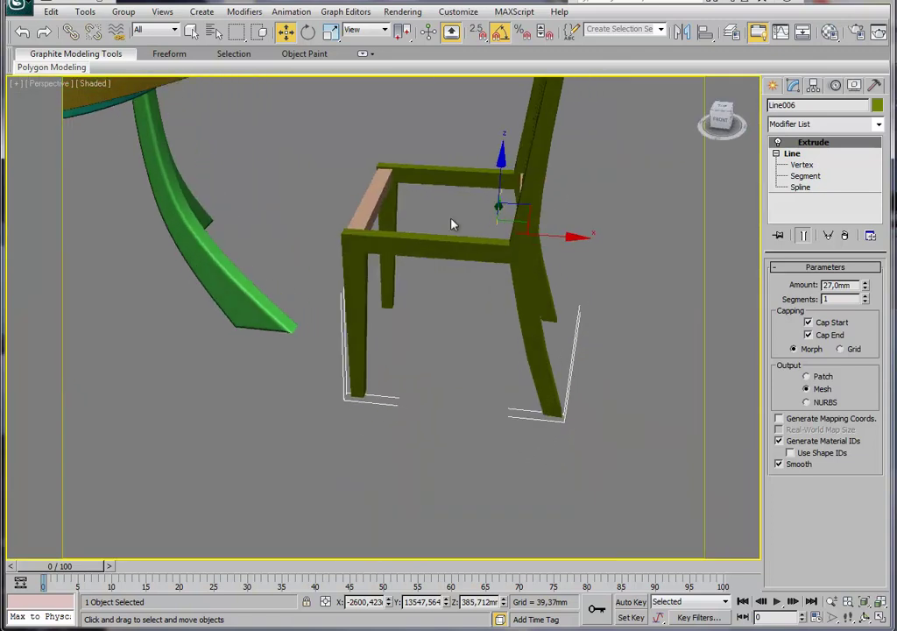
Copy the tan side rail Box004 as a new box.
click(375, 192)
alt+middle_drag(407, 196, 447, 193)
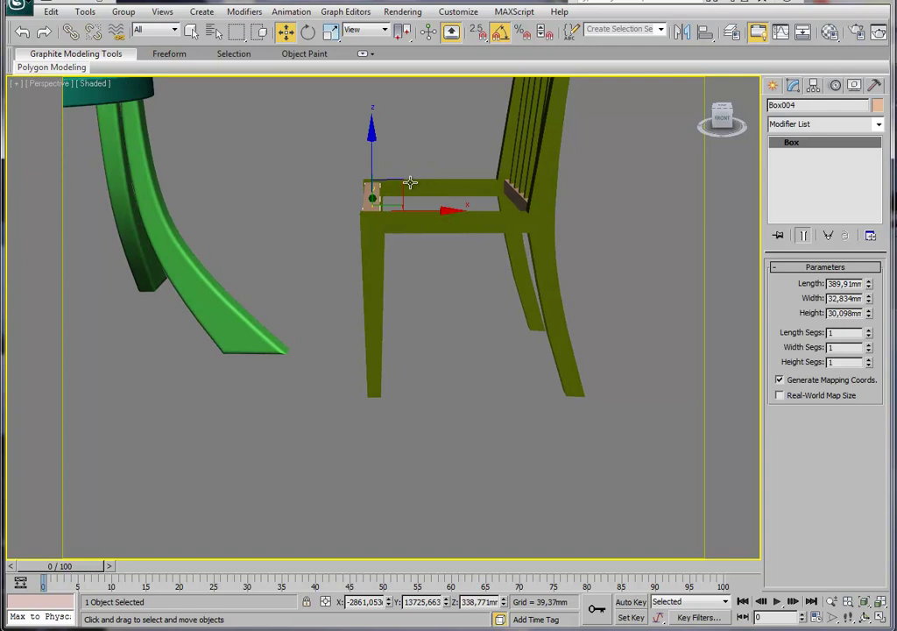
alt+middle_drag(410, 180, 506, 289)
mouse_move(419, 265)
alt+middle_down()
mouse_move(405, 274)
mouse_move(400, 254)
alt+middle_up()
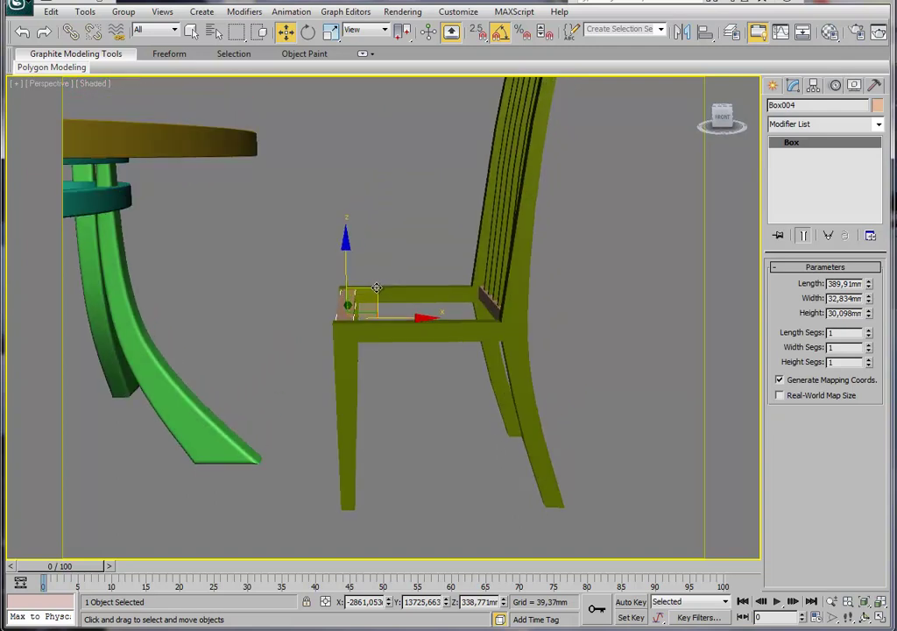
shift+drag(376, 287, 372, 282)
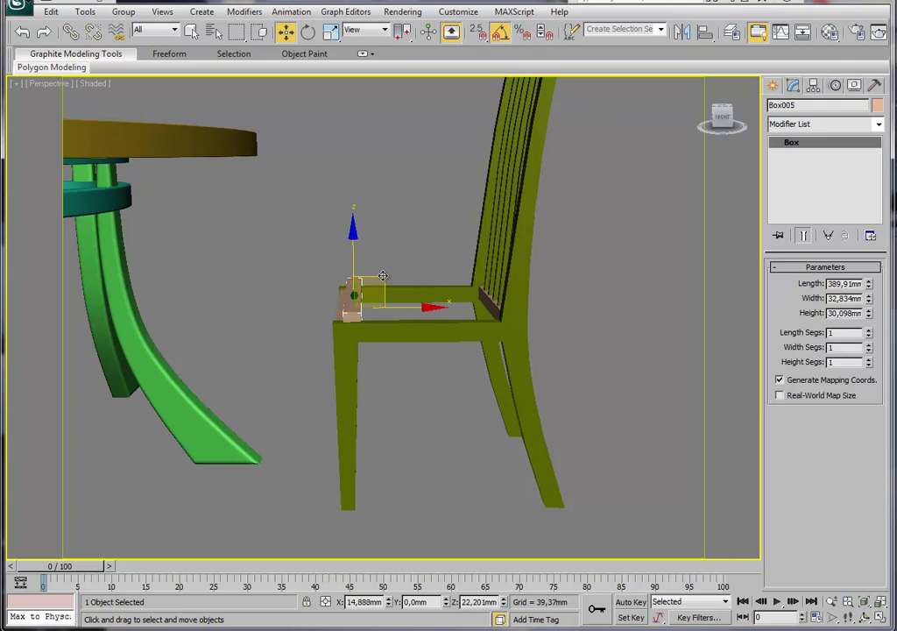
click(452, 374)
Widen the copied box to 300.534 mm and place it on the chair seat.
alt+middle_drag(469, 270, 416, 296)
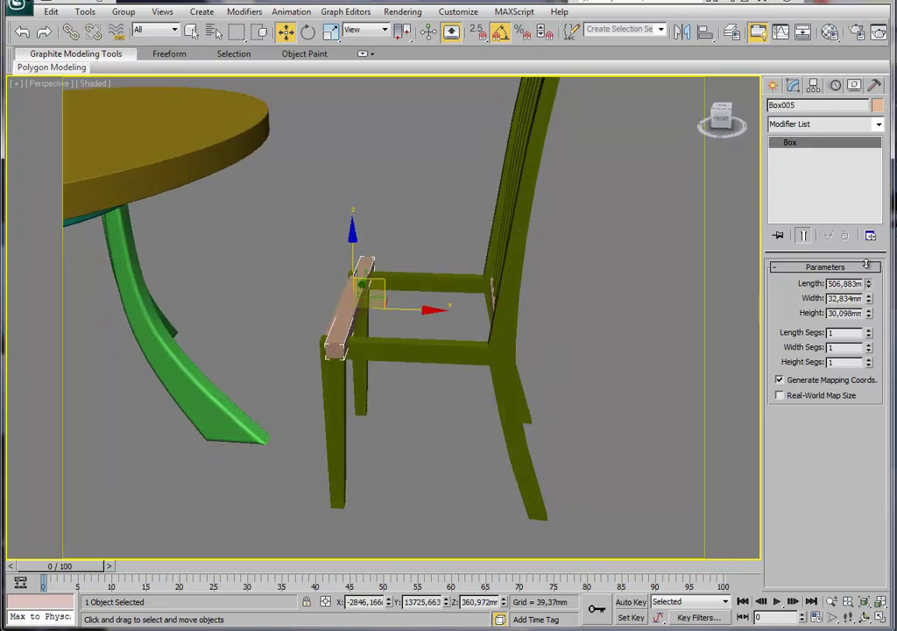
drag(871, 300, 816, 548)
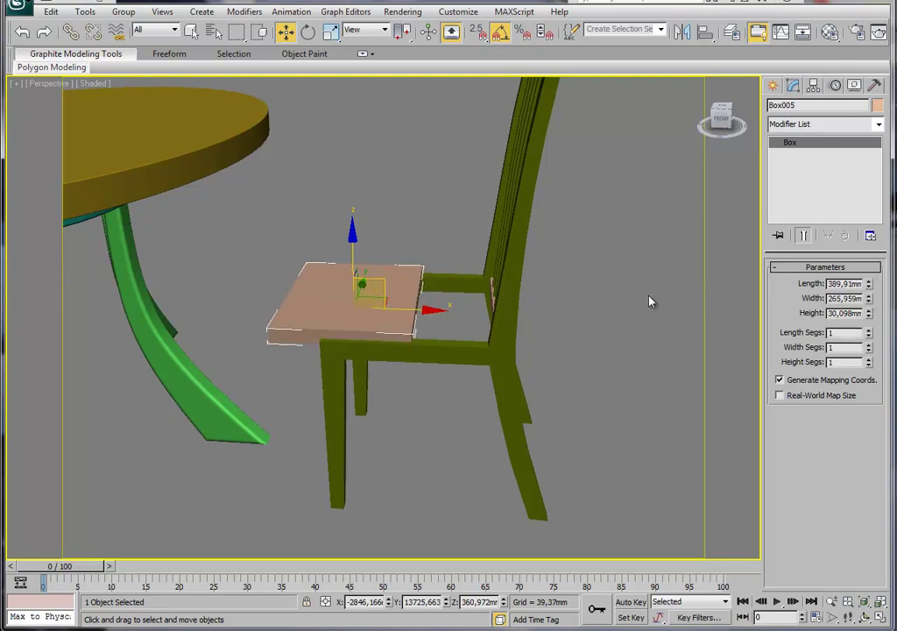
mouse_move(415, 335)
mouse_down()
mouse_move(445, 305)
mouse_move(476, 312)
mouse_up()
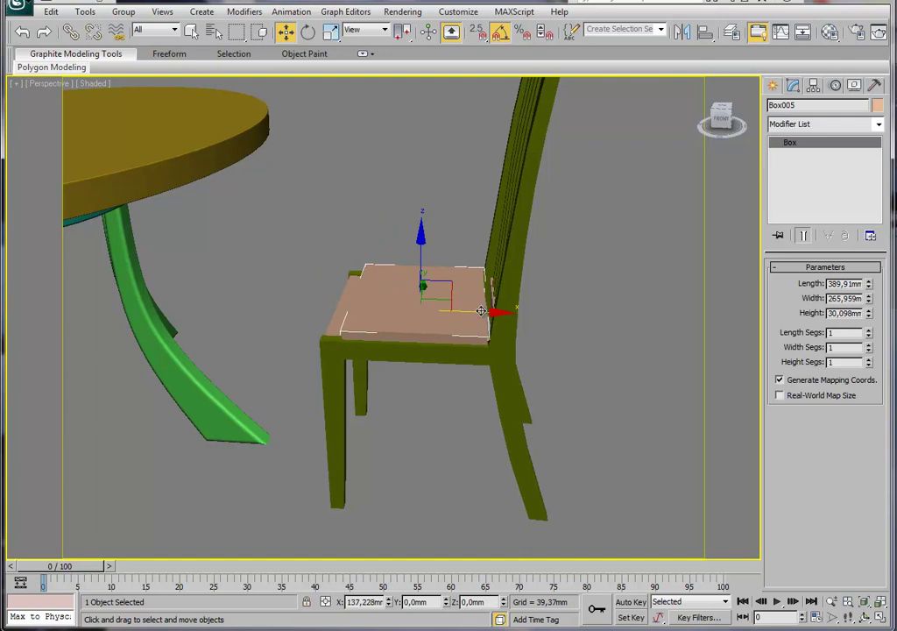
mouse_move(870, 286)
mouse_down()
mouse_move(868, 302)
mouse_move(870, 289)
mouse_up()
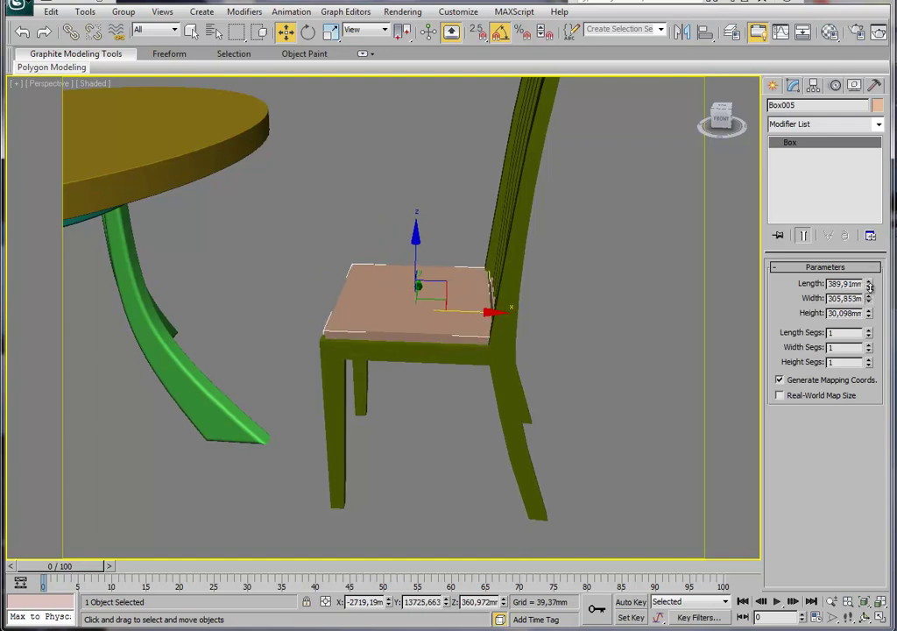
In wireframe view, try extra length and width segments on the board, then undo back to 1.
mouse_move(502, 342)
alt+middle_down()
mouse_move(530, 342)
mouse_move(450, 341)
mouse_move(422, 323)
mouse_move(611, 360)
mouse_move(651, 330)
mouse_move(667, 341)
mouse_move(618, 324)
alt+middle_up()
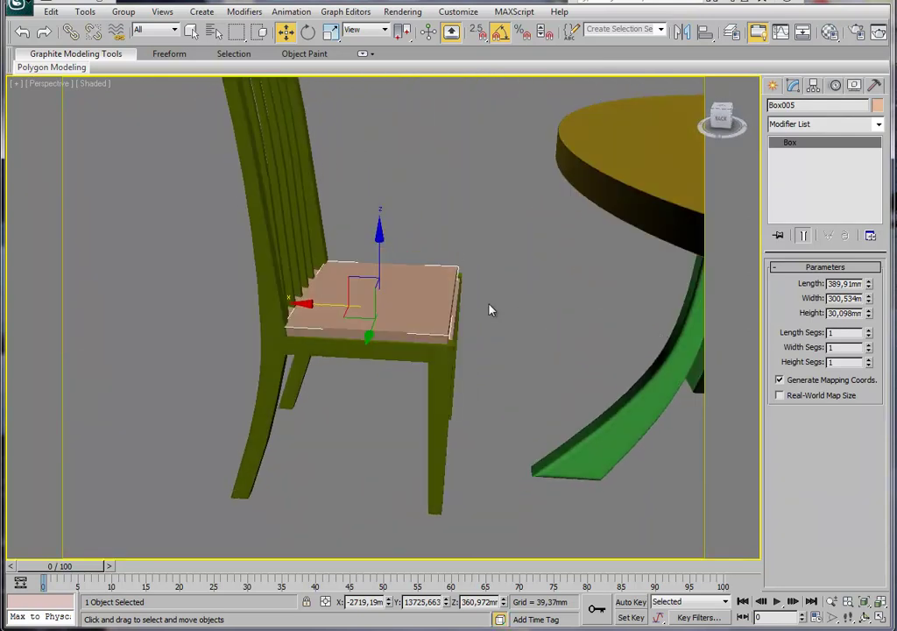
alt+middle_drag(490, 309, 475, 328)
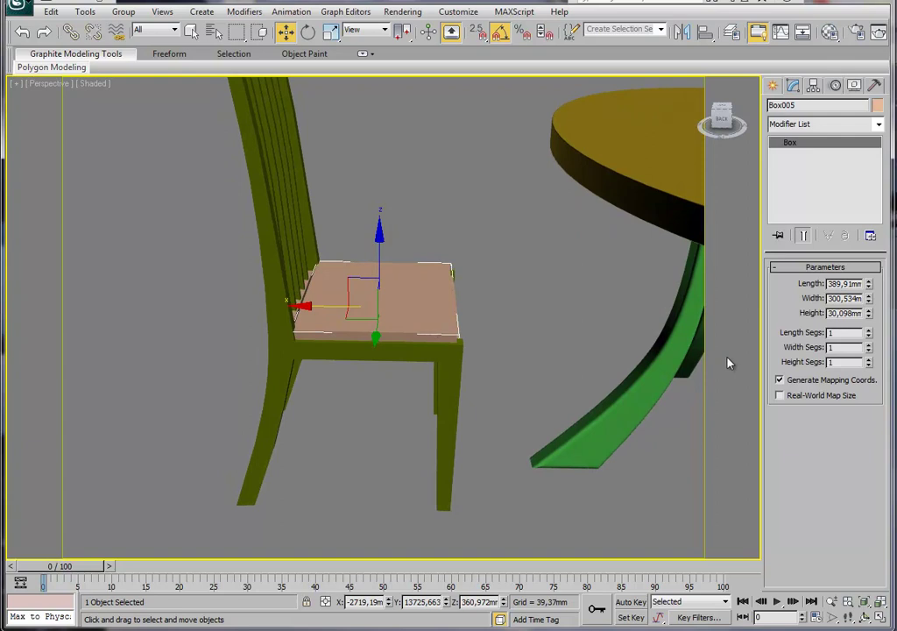
key(F3)
alt+middle_drag(517, 324, 464, 345)
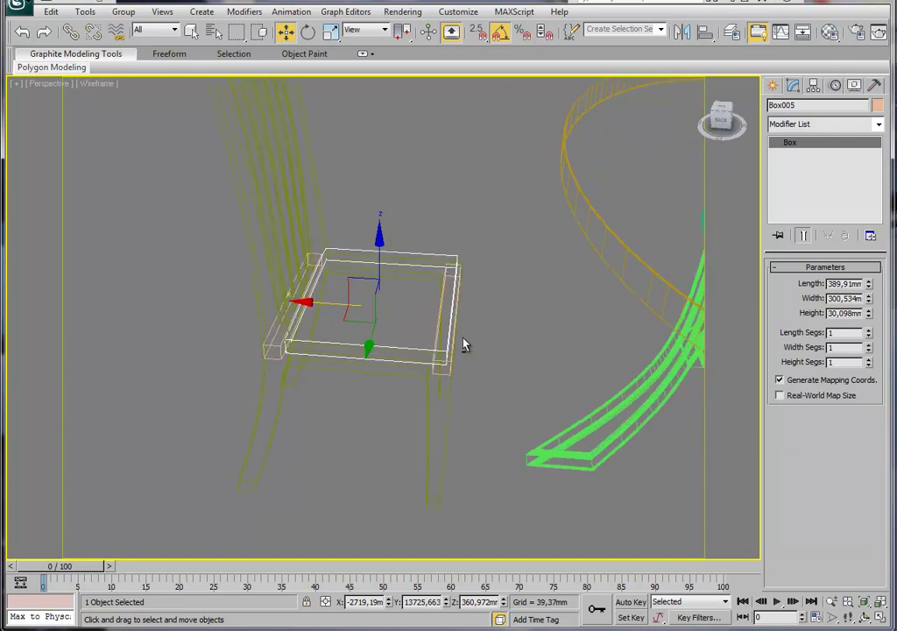
drag(868, 337, 866, 267)
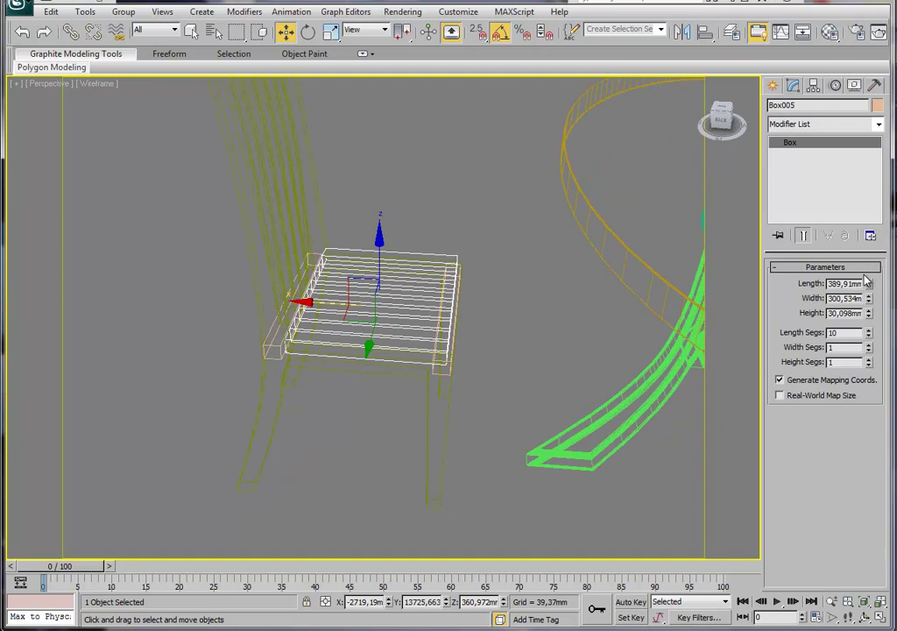
drag(871, 351, 871, 333)
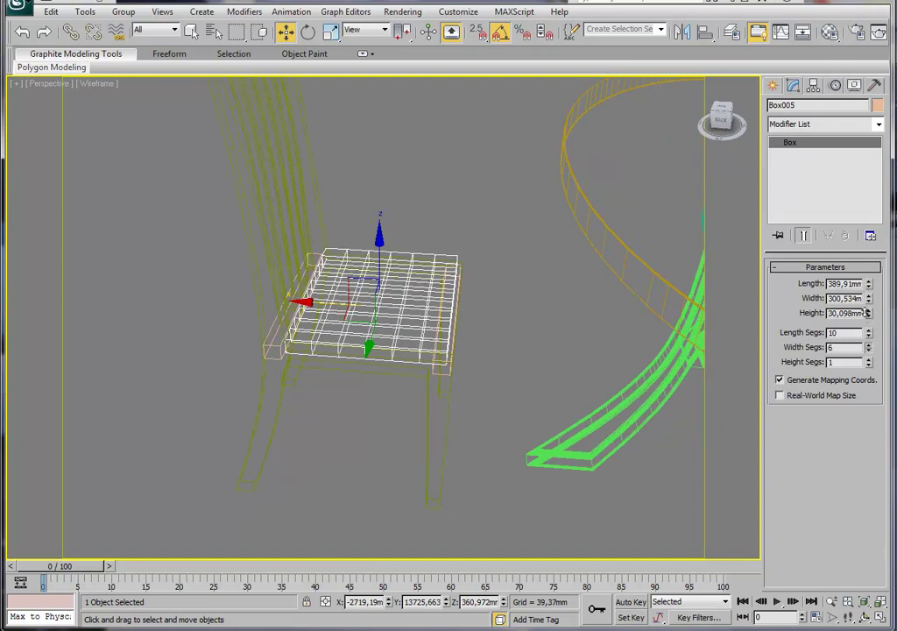
key(ctrl+z)
key(ctrl+z)
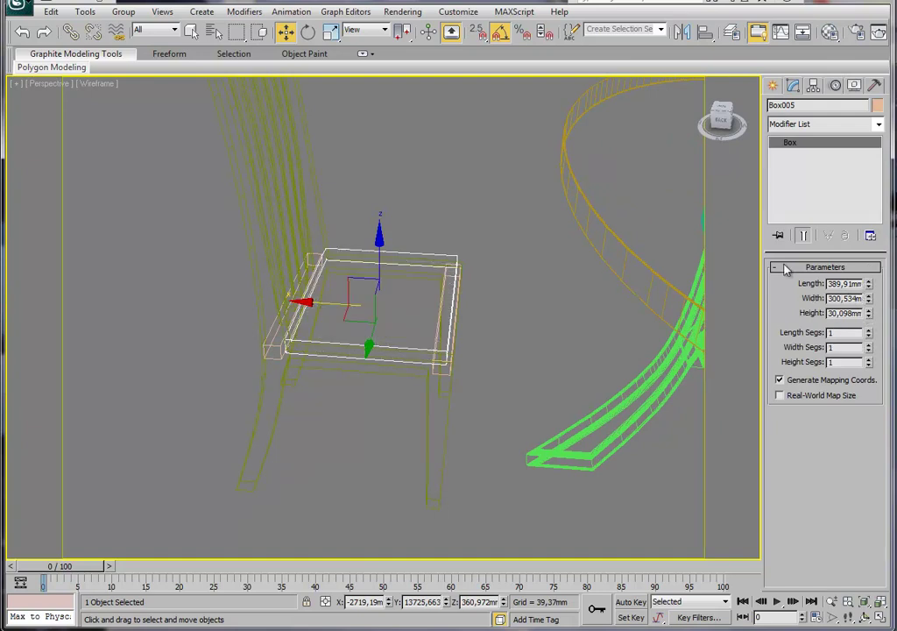
alt+middle_drag(408, 350, 520, 255)
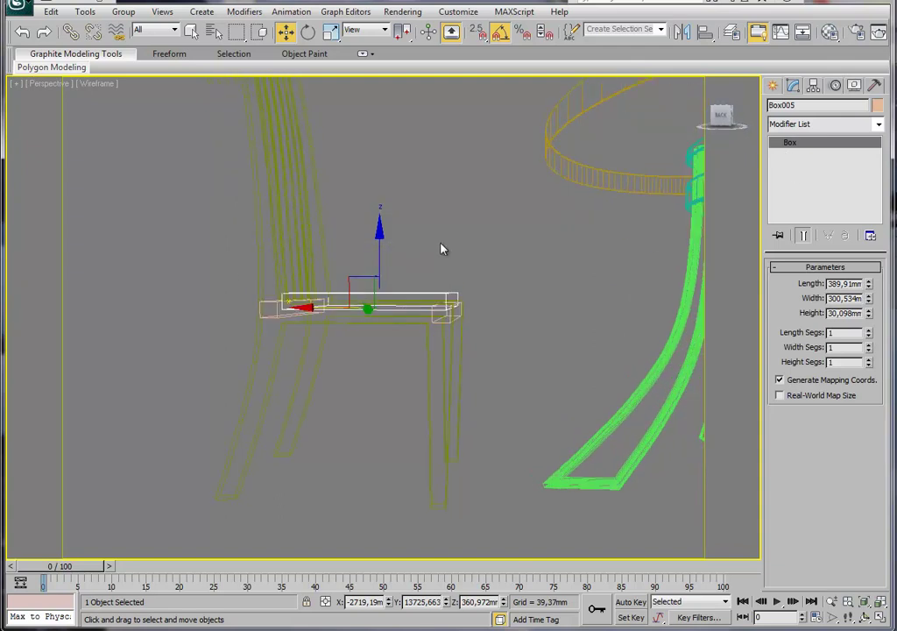
alt+middle_drag(487, 311, 460, 323)
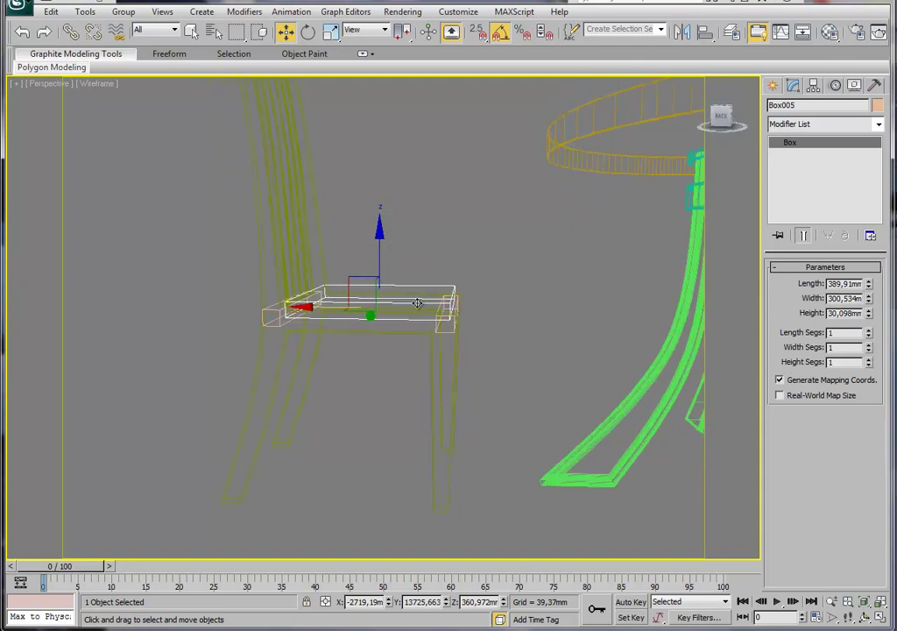
Convert seat board Box005 to Editable Poly and select its top edge loop.
right_click(418, 303)
click(575, 443)
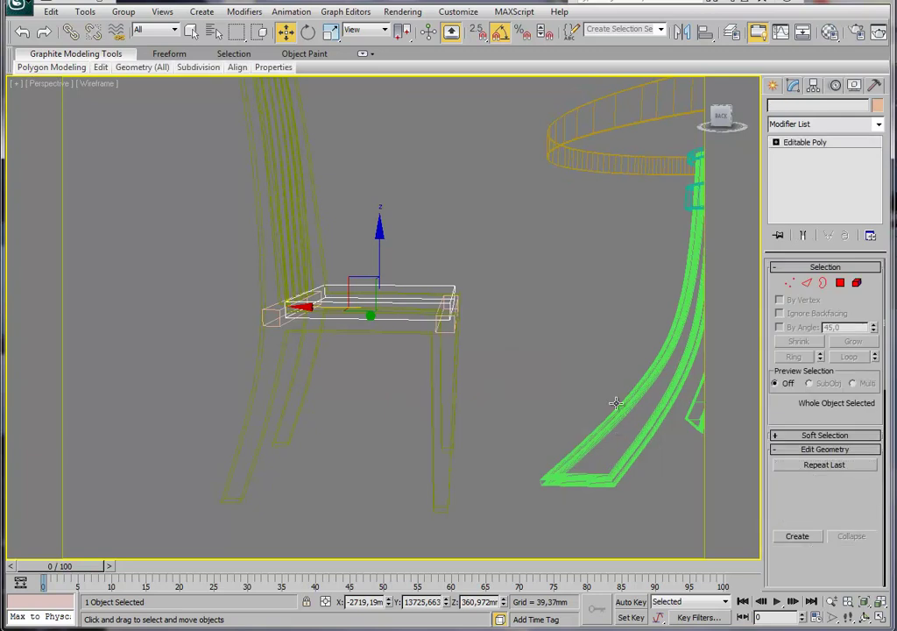
click(807, 283)
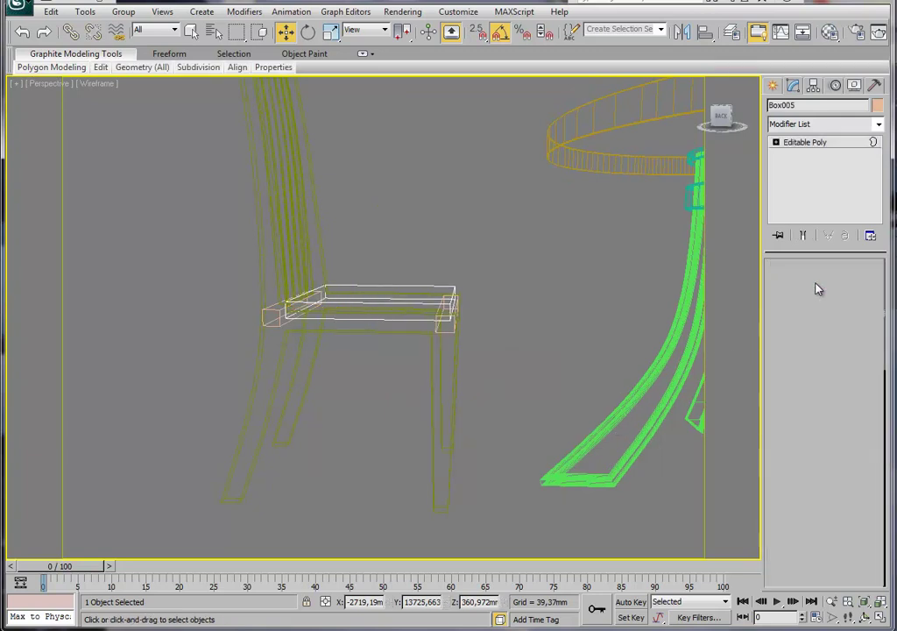
double_click(405, 323)
mouse_move(411, 333)
middle_down()
mouse_move(436, 326)
mouse_move(443, 334)
middle_up()
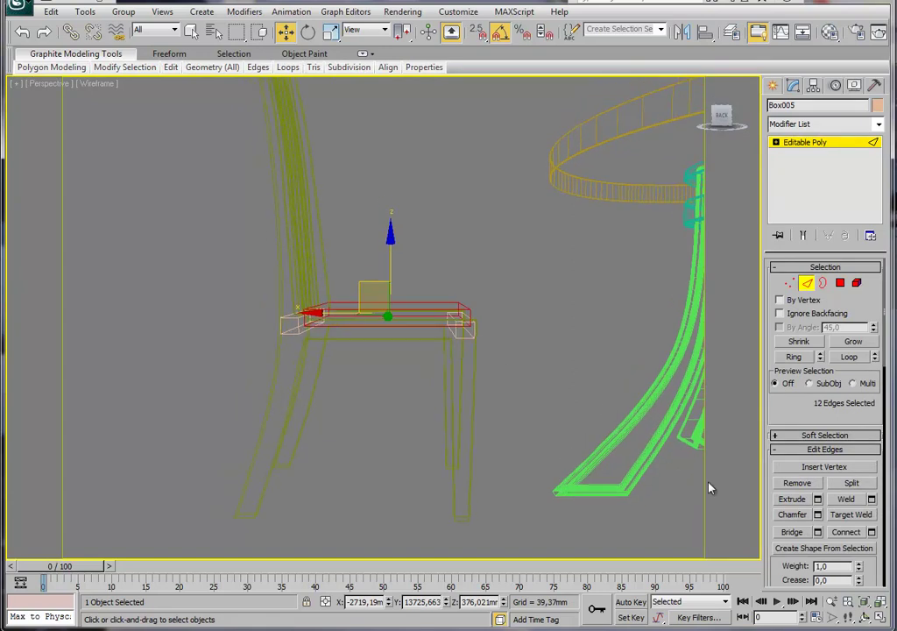
Chamfer the selected top edges by 9.85 mm with 13 segments.
click(818, 516)
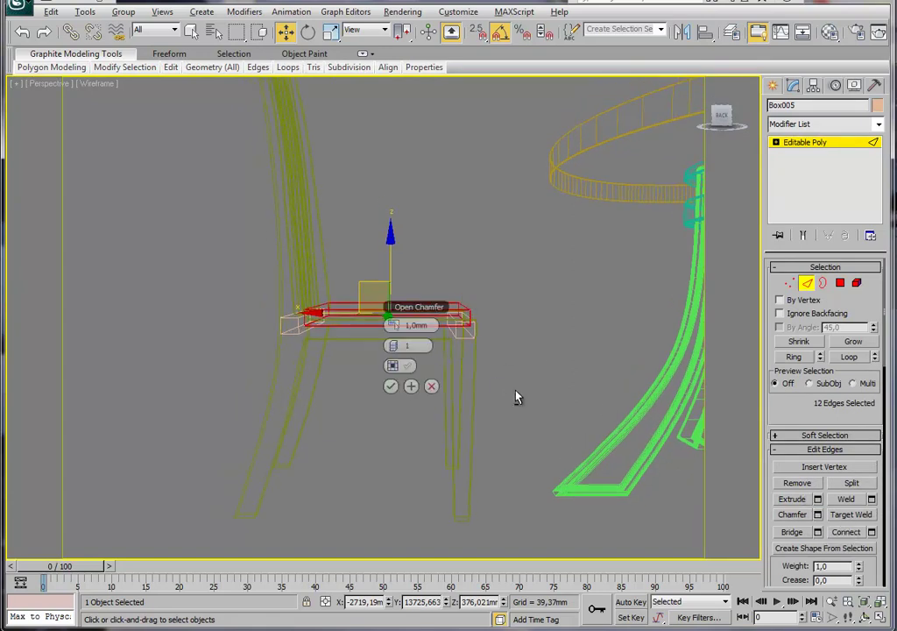
key(z)
drag(394, 348, 428, 326)
key(F3)
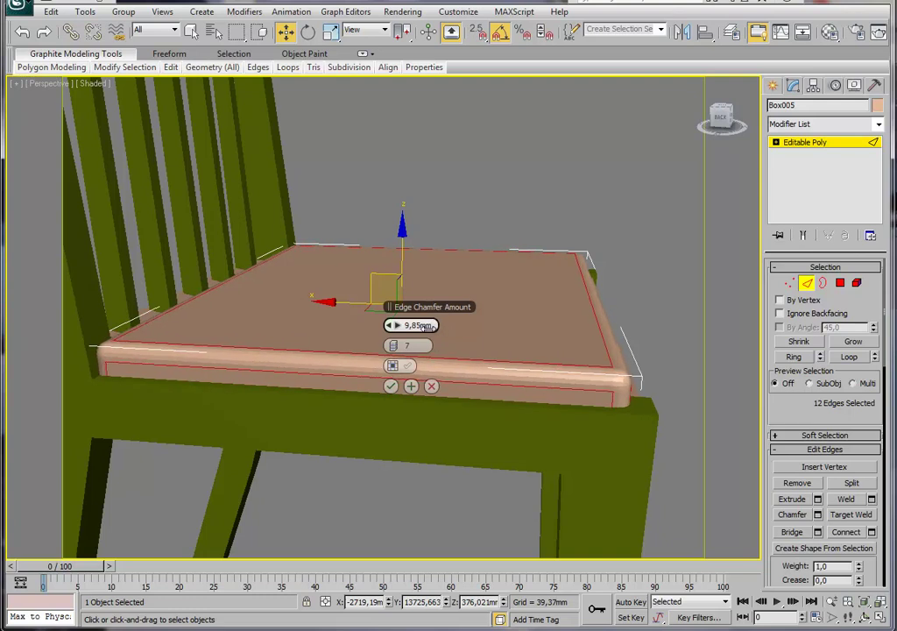
drag(395, 346, 421, 345)
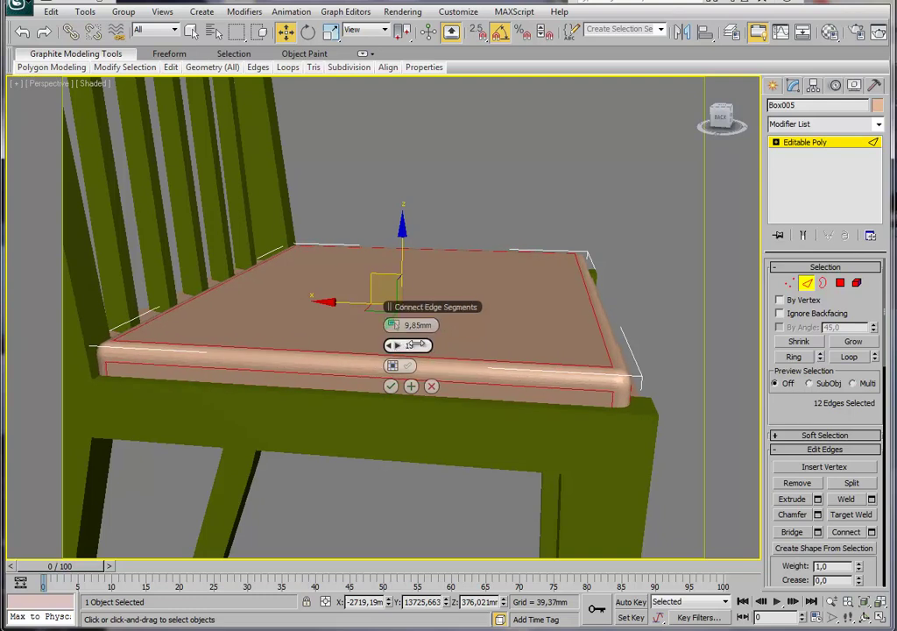
click(391, 387)
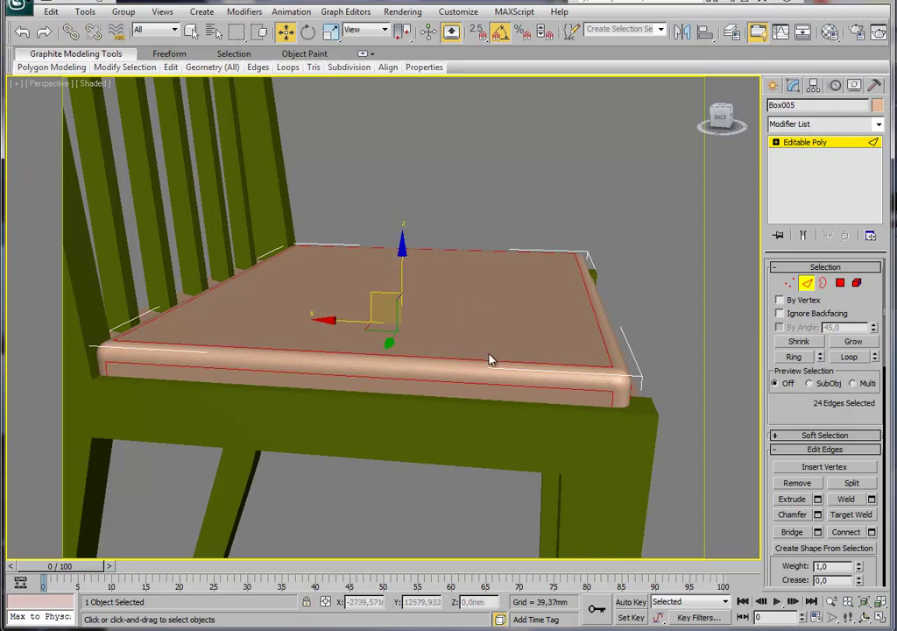
key(F3)
alt+middle_drag(491, 363, 469, 380)
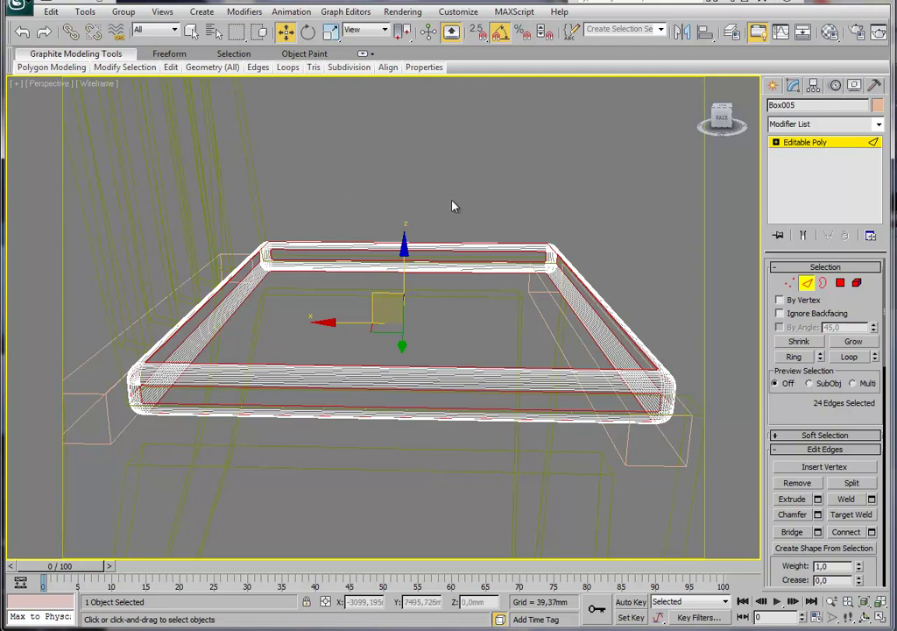
Connect the front and back rail edges with 21 connecting edges.
drag(481, 210, 377, 533)
drag(460, 162, 398, 526)
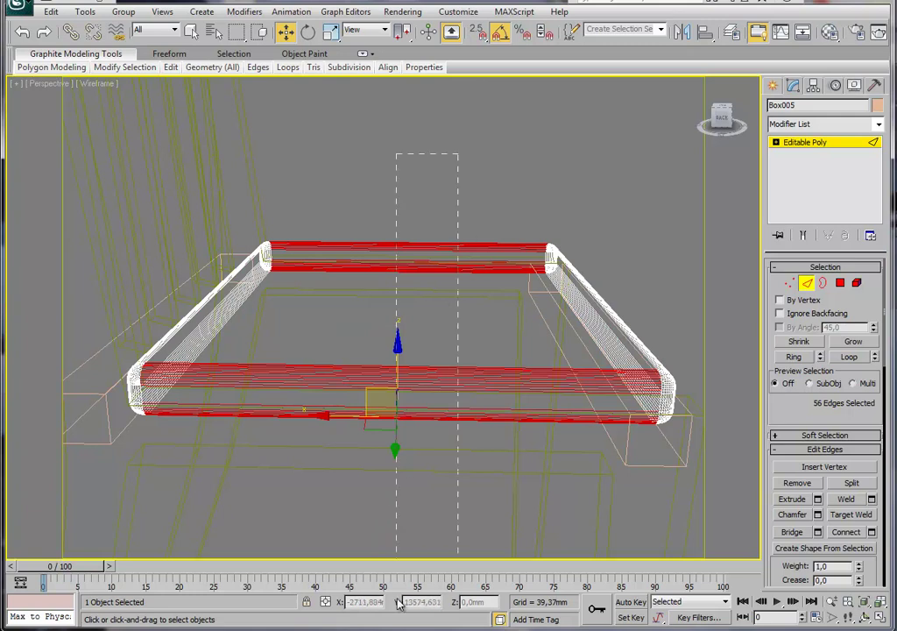
click(871, 532)
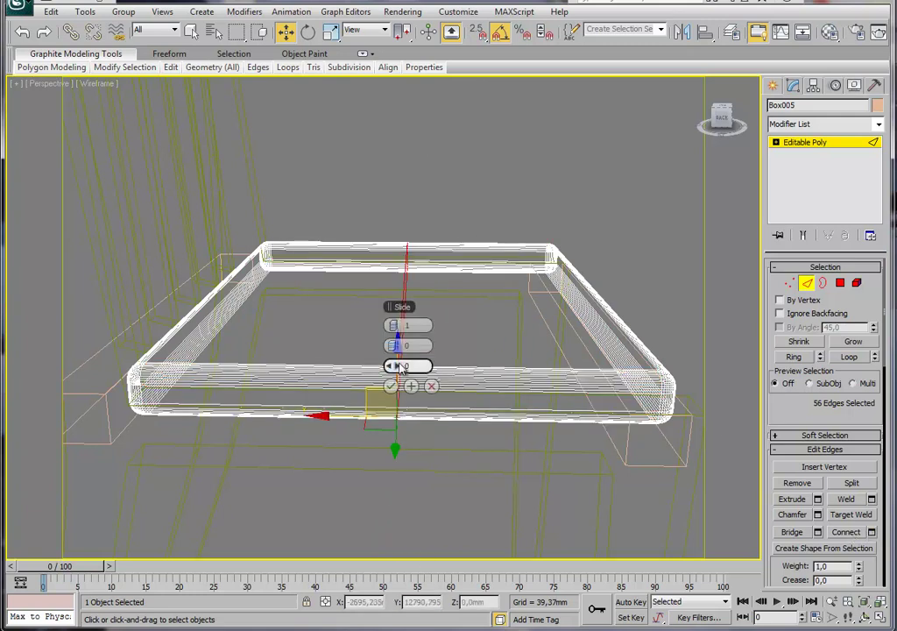
drag(405, 326, 452, 316)
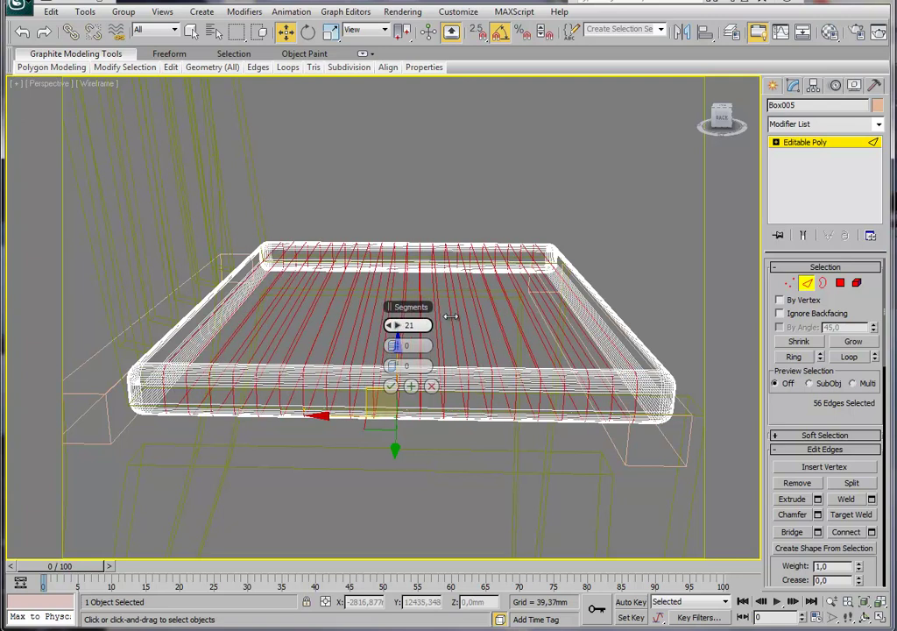
click(390, 386)
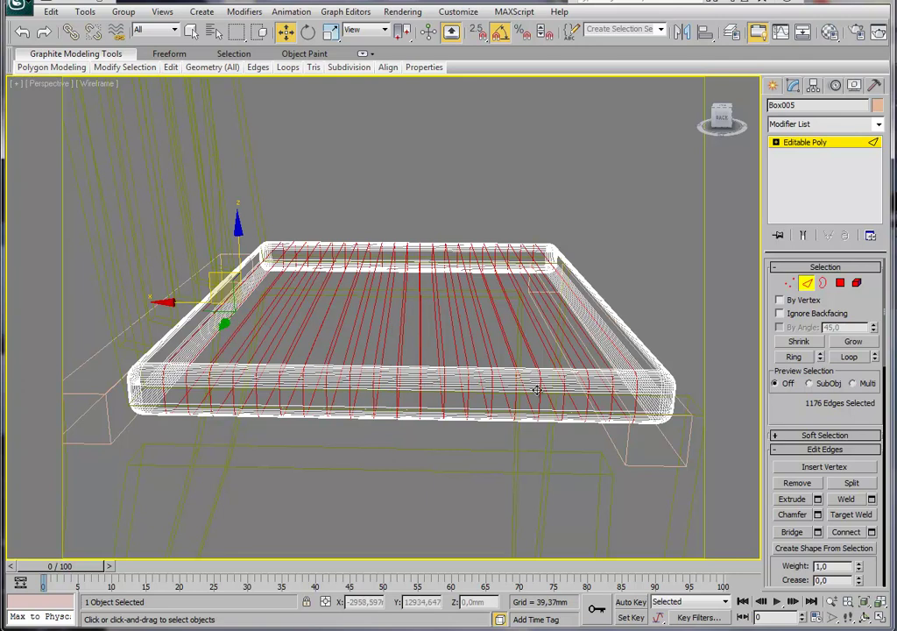
Connect the other two rails the same way, then leave Edge sub-object mode.
alt+middle_drag(537, 390, 467, 184)
mouse_move(469, 165)
mouse_down()
mouse_move(389, 531)
mouse_move(386, 525)
mouse_up()
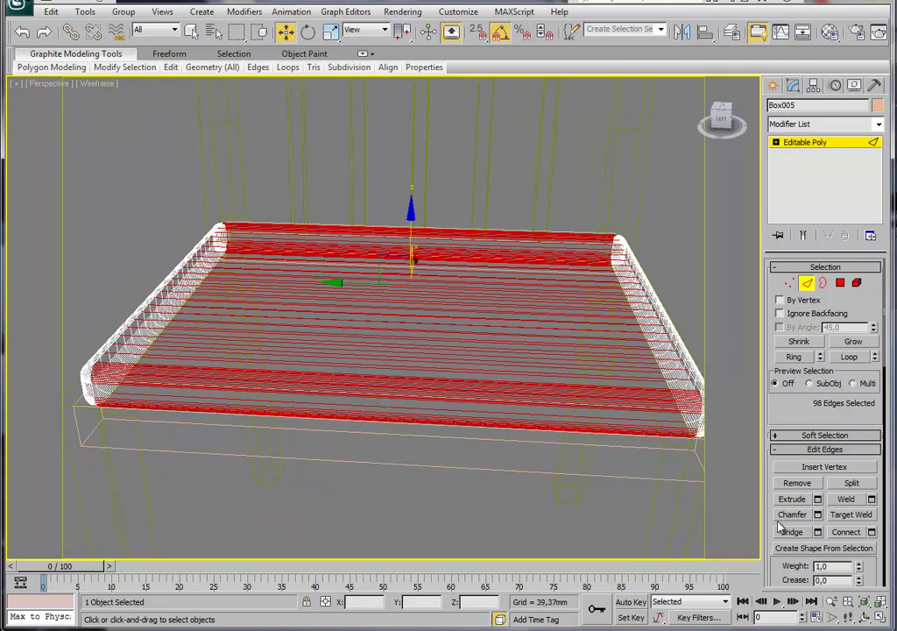
click(872, 532)
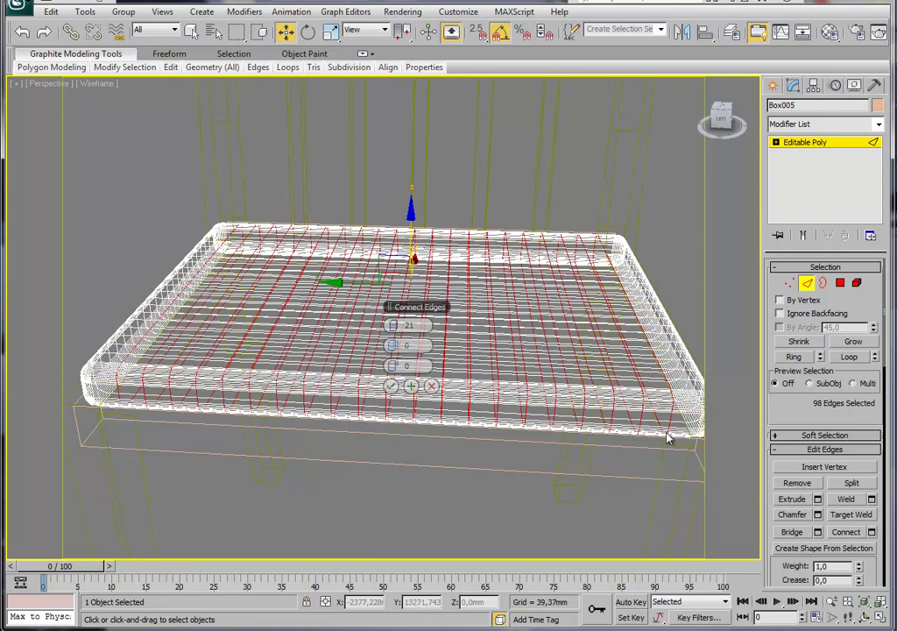
click(391, 388)
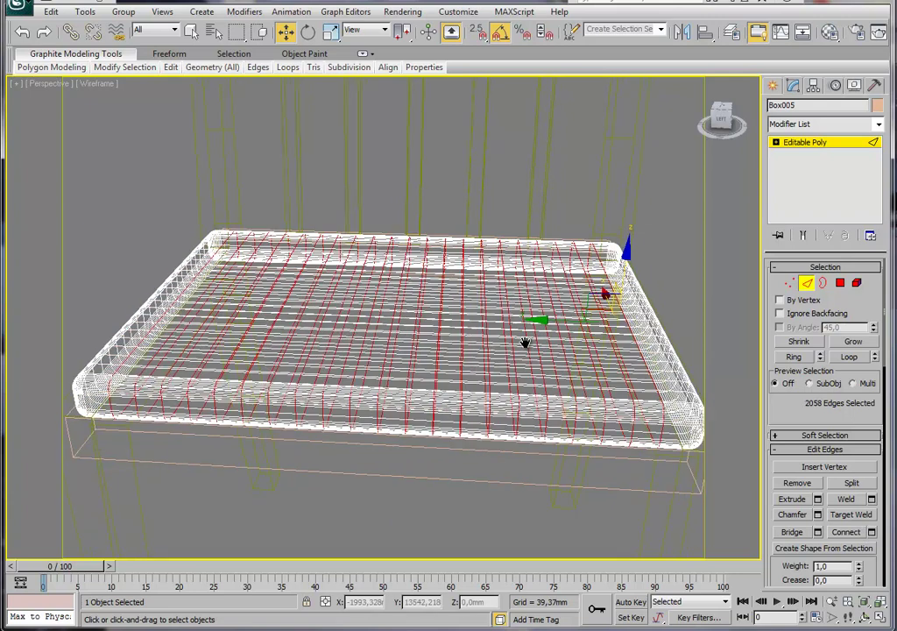
key(F3)
key(F3)
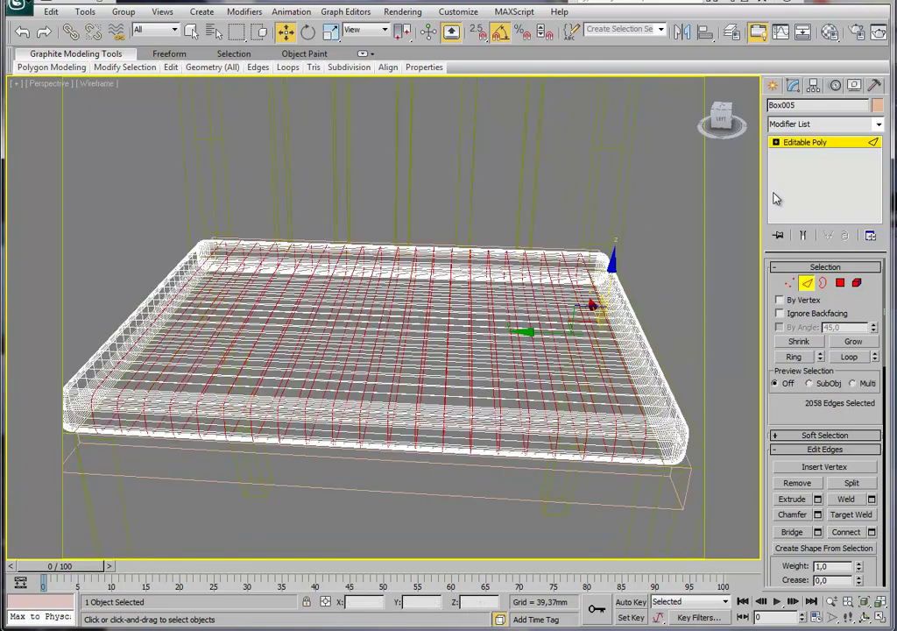
key(2)
mouse_move(567, 317)
alt+middle_down()
mouse_move(431, 371)
mouse_move(395, 397)
alt+middle_up()
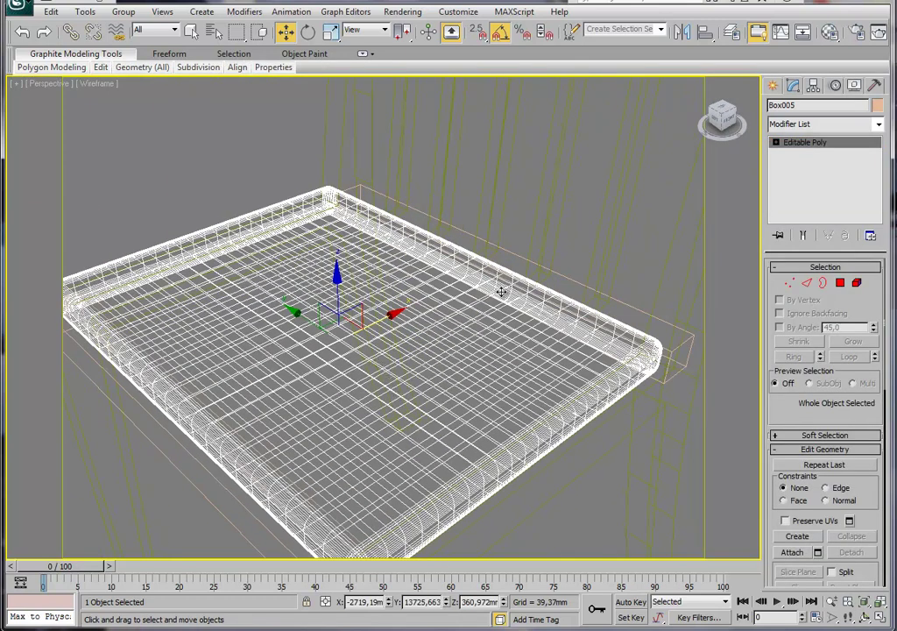
Apply FFD 4x4x4 to Box005 and expand it to show Control Points, Lattice and Set Volume.
click(879, 124)
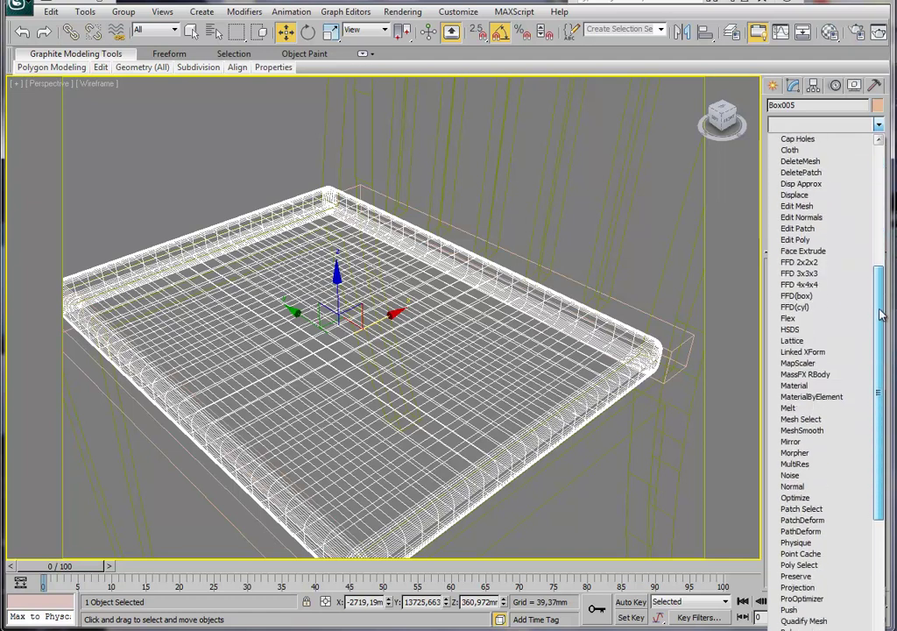
drag(881, 168, 880, 247)
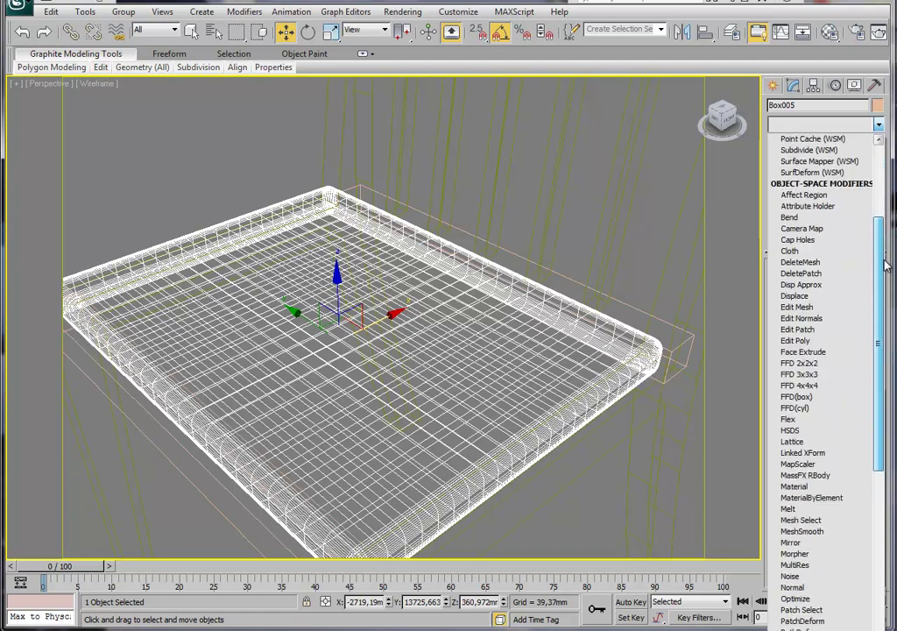
click(814, 386)
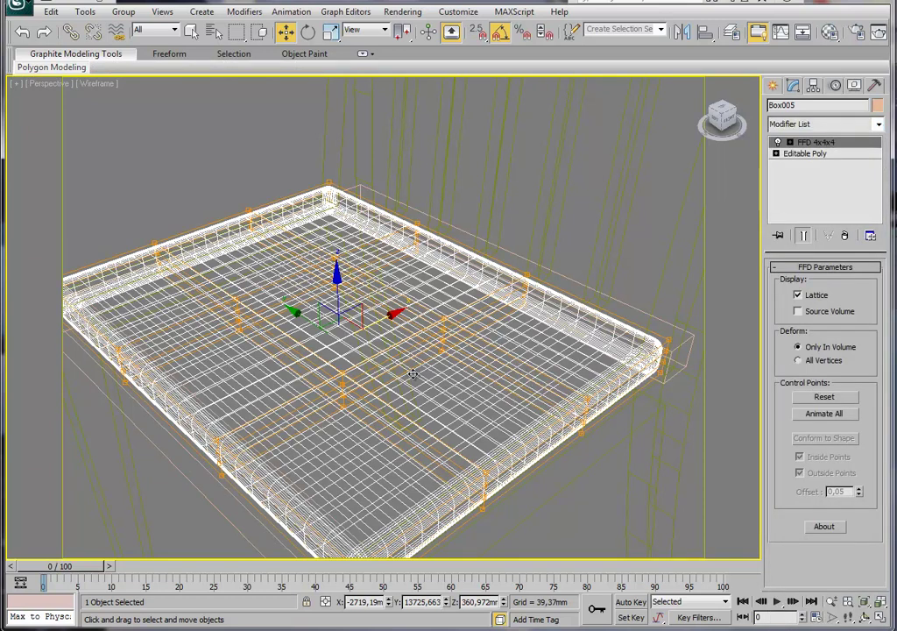
alt+middle_drag(486, 335, 627, 264)
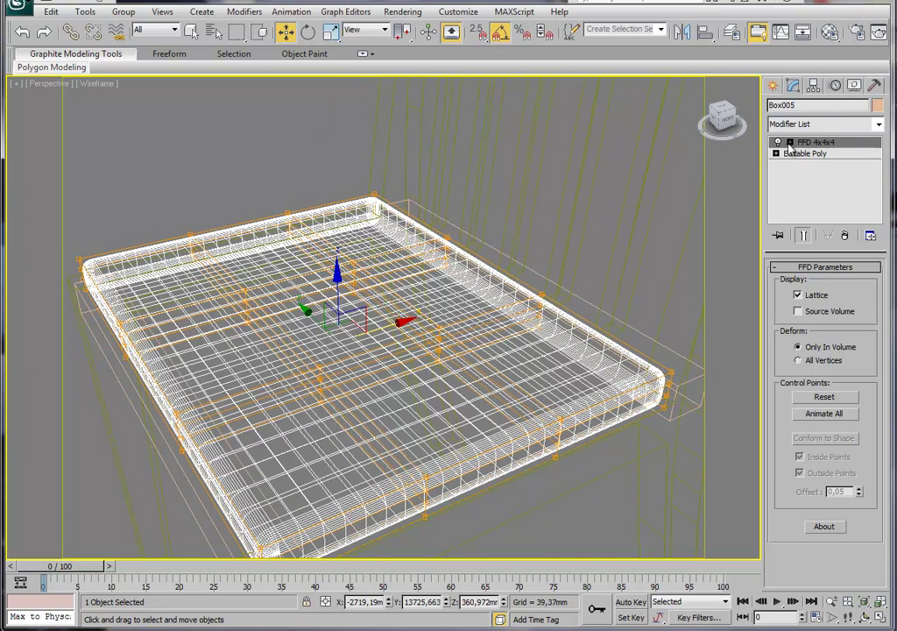
click(790, 143)
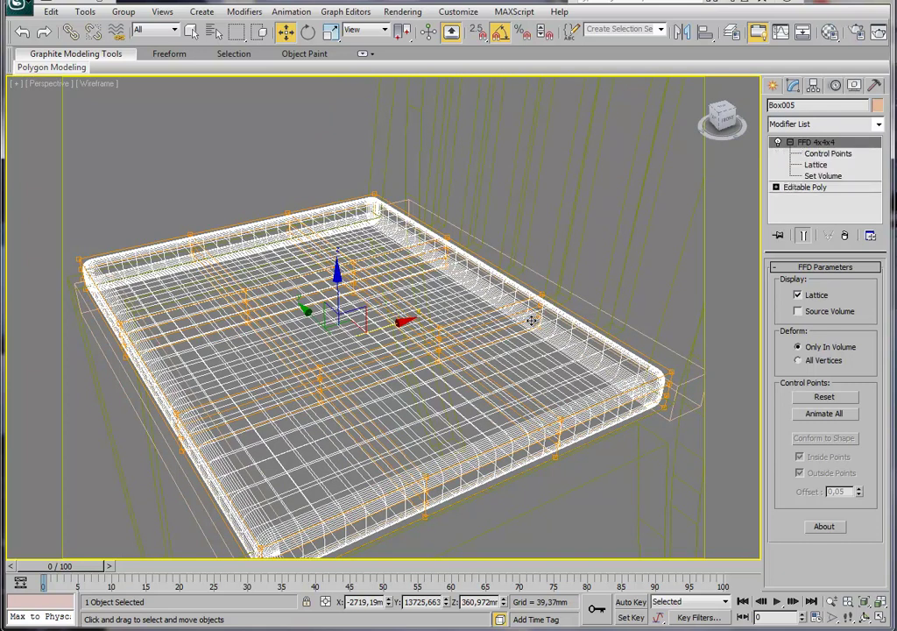
key(F3)
key(F3)
Enter FFD control-point mode and trial-move the cushion's middle points, undoing the change.
click(824, 154)
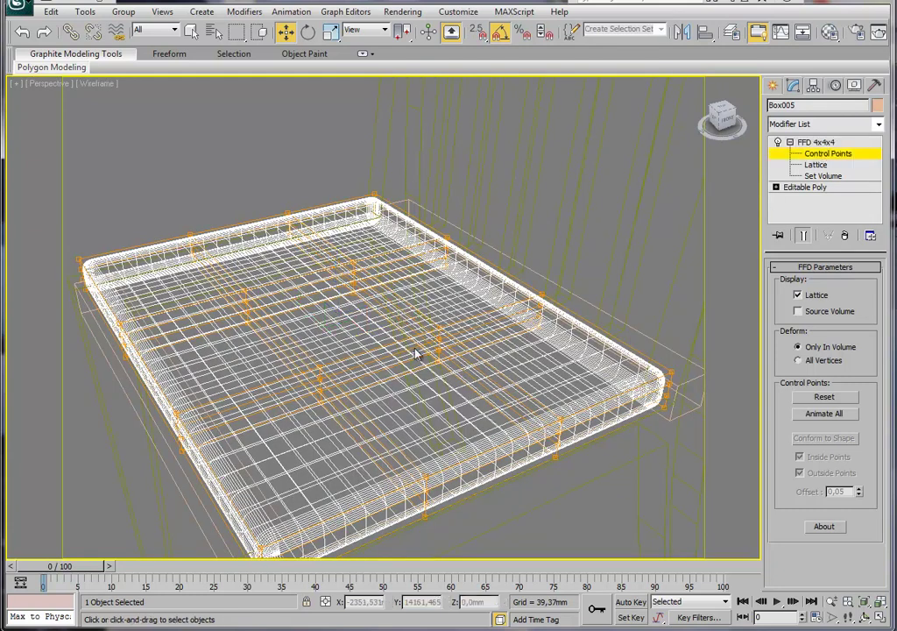
drag(455, 325, 422, 393)
mouse_move(455, 324)
mouse_down()
mouse_move(409, 366)
mouse_move(455, 326)
mouse_up()
alt+middle_drag(455, 326, 441, 400)
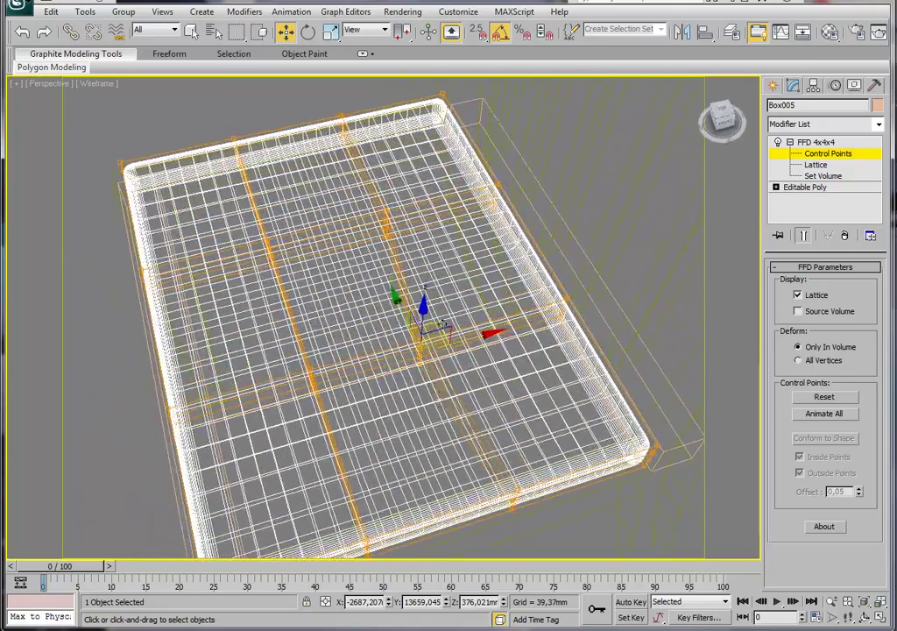
mouse_move(436, 322)
mouse_down()
mouse_move(436, 314)
mouse_move(413, 316)
mouse_move(453, 280)
mouse_up()
key(ctrl+z)
key(F3)
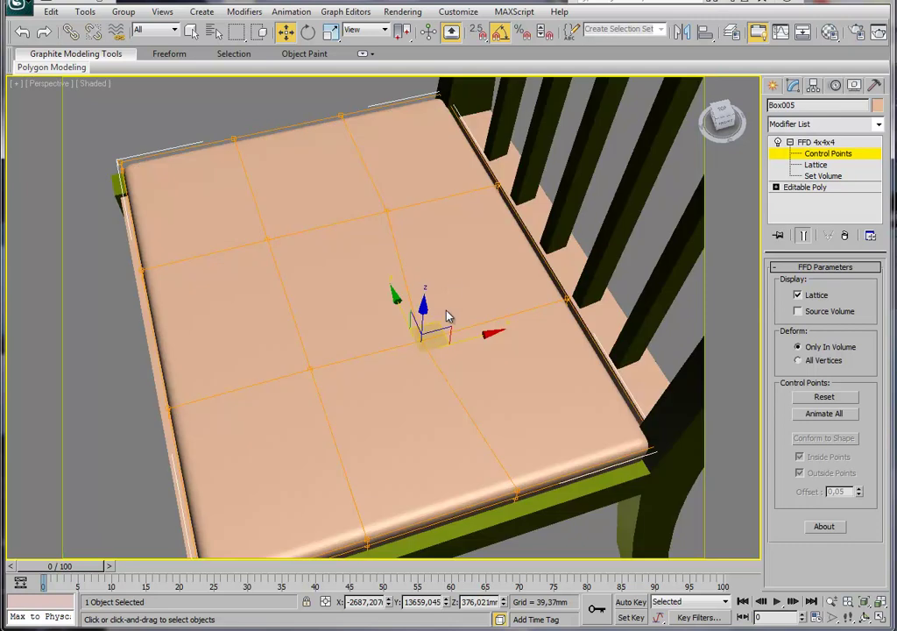
alt+middle_drag(461, 335, 469, 288)
key(shift+z)
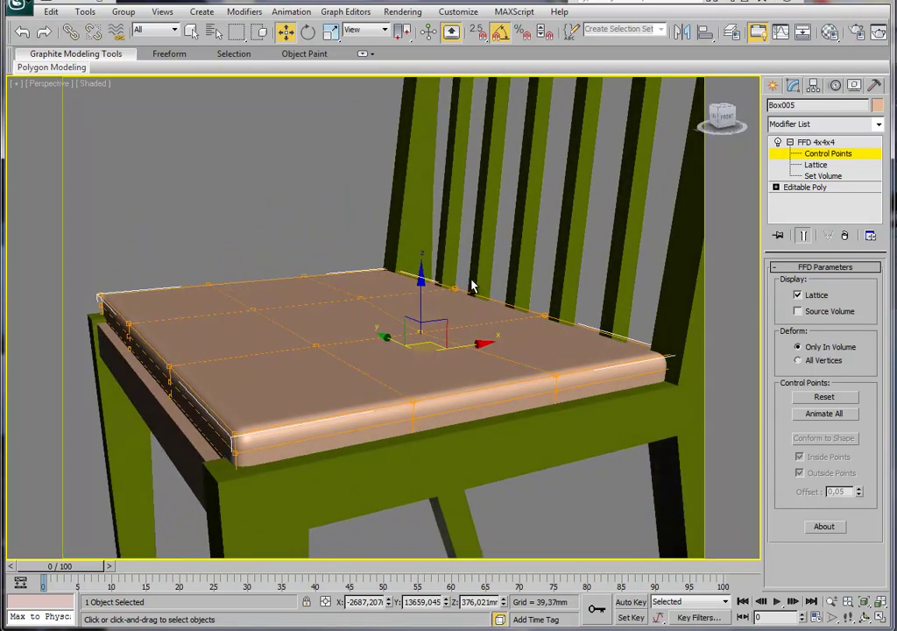
key(F3)
mouse_move(449, 318)
alt+middle_down()
mouse_move(266, 350)
mouse_move(256, 330)
alt+middle_up()
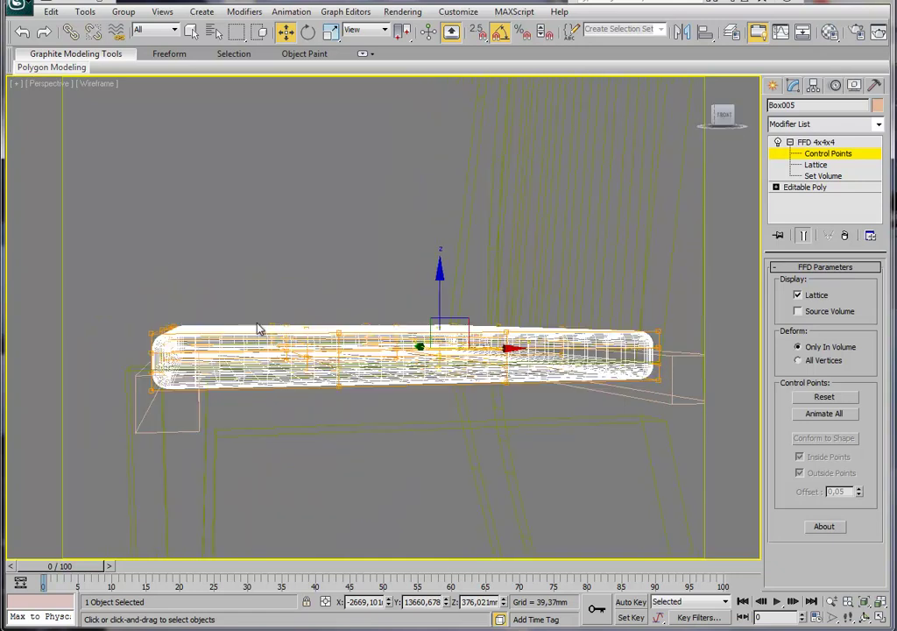
drag(235, 279, 151, 410)
Scale down in Z the left-end points, the right-end points (46%) and a corner (55%).
middle_drag(219, 212, 285, 195)
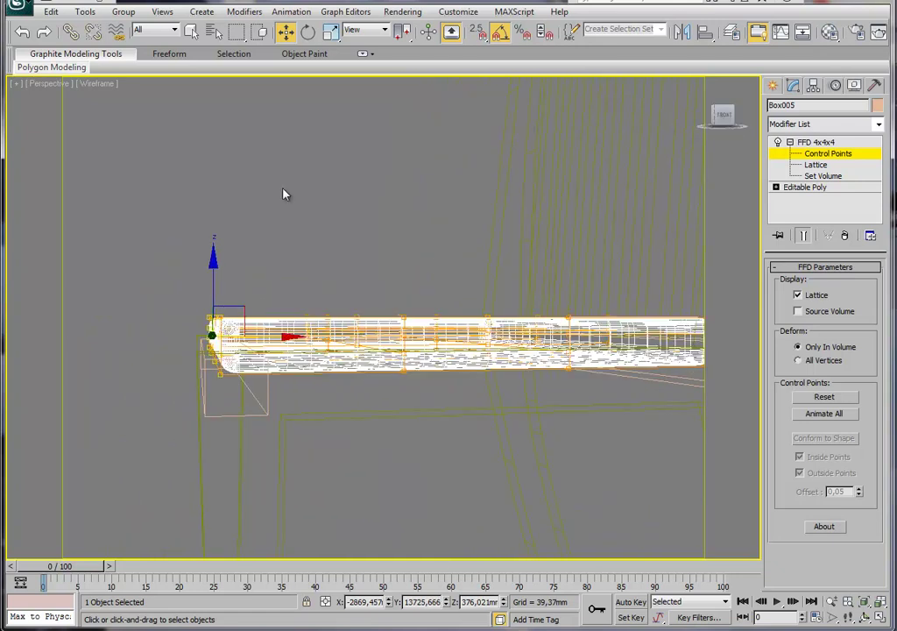
click(331, 32)
key(F3)
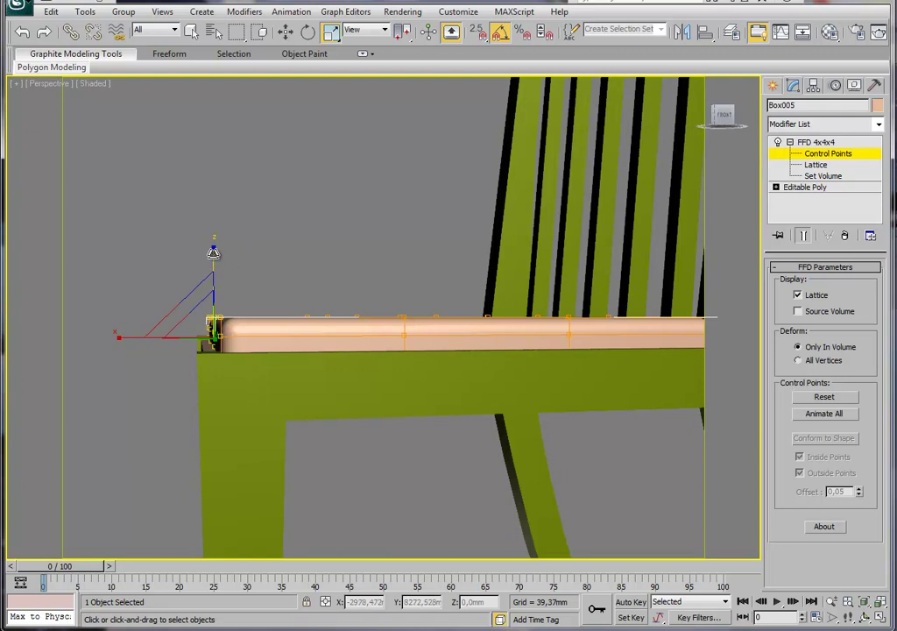
drag(213, 276, 210, 295)
alt+middle_drag(210, 294, 410, 277)
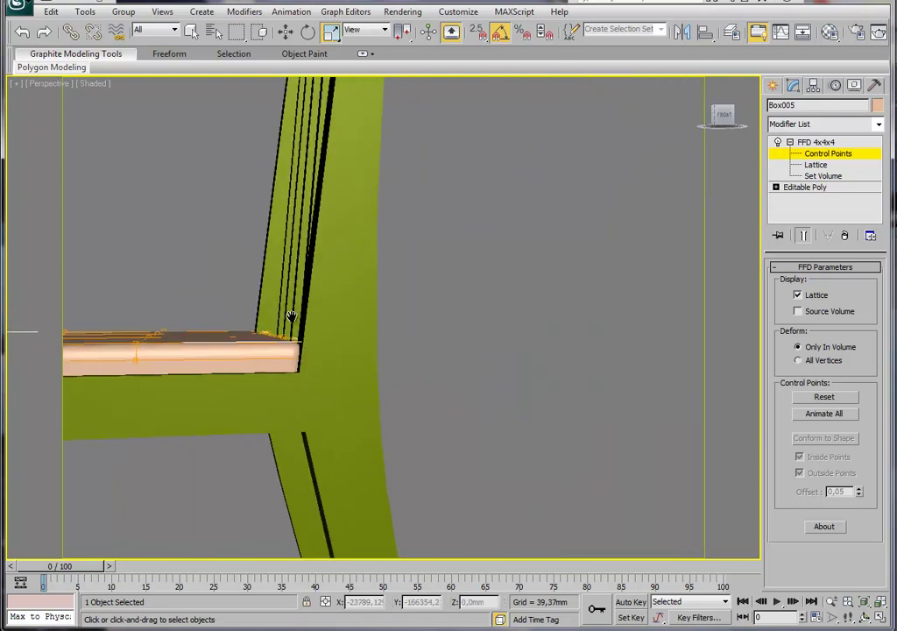
drag(255, 449, 255, 449)
drag(287, 311, 287, 336)
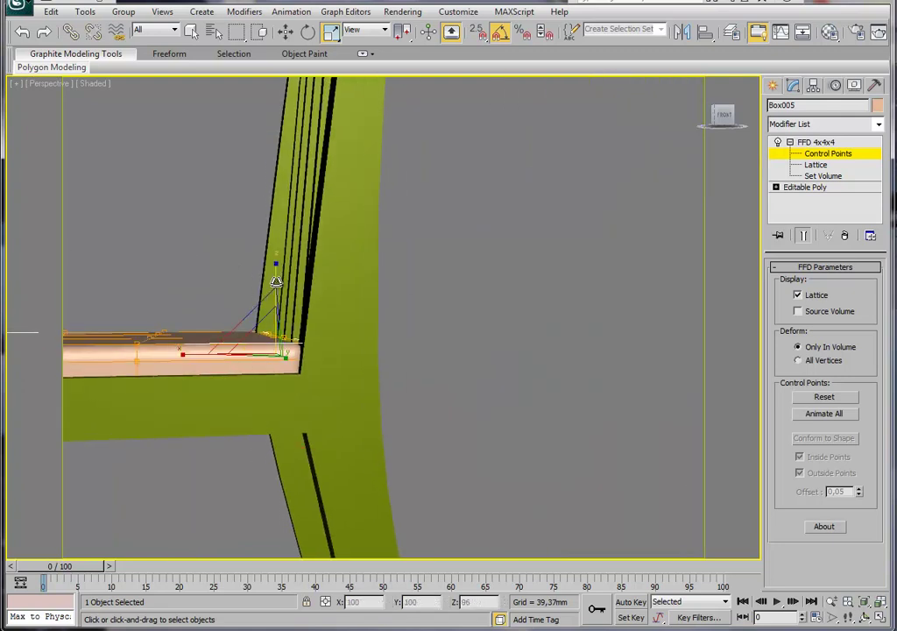
mouse_move(287, 336)
alt+middle_down()
mouse_move(395, 406)
mouse_move(495, 411)
mouse_move(446, 355)
mouse_move(414, 253)
mouse_move(420, 272)
mouse_move(391, 247)
alt+middle_up()
drag(391, 246, 290, 372)
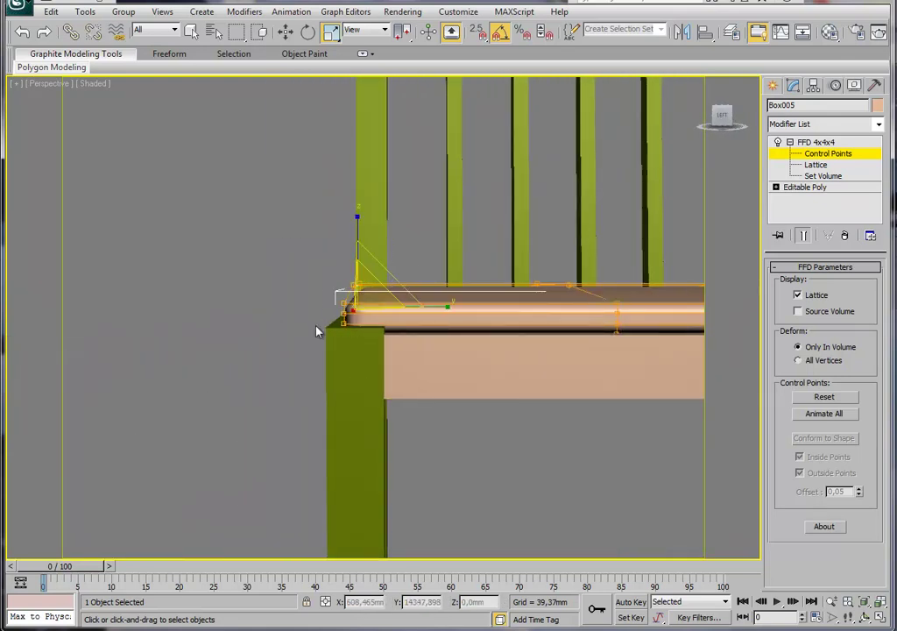
mouse_move(534, 298)
alt+middle_down()
mouse_move(314, 327)
mouse_move(449, 263)
alt+middle_up()
drag(511, 240, 412, 395)
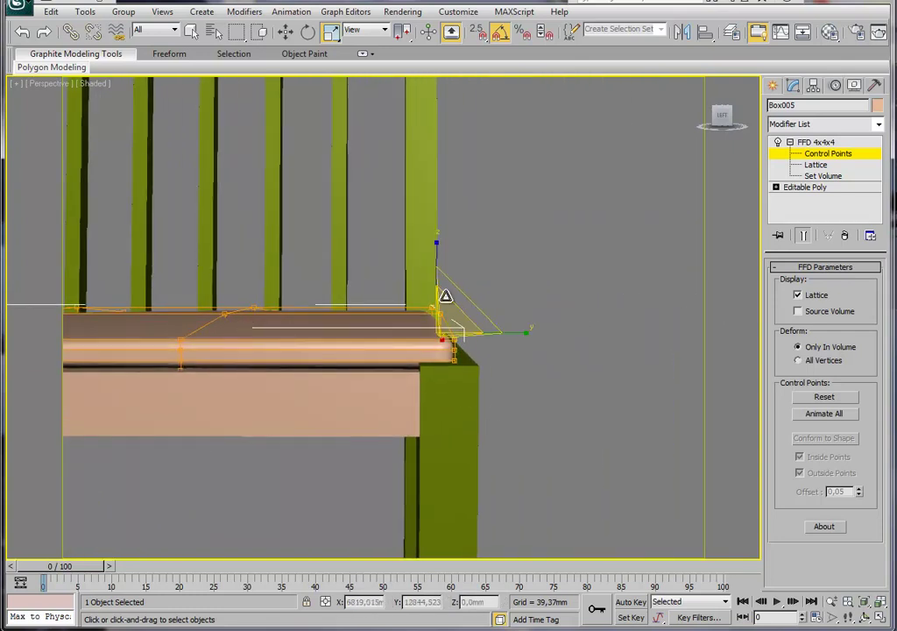
drag(435, 248, 447, 296)
Raise the seat's centre control points so the cushion bulges into a dome.
mouse_move(368, 255)
middle_down()
mouse_move(441, 316)
mouse_move(423, 328)
mouse_move(411, 365)
mouse_move(535, 251)
mouse_move(404, 332)
mouse_move(469, 345)
middle_up()
click(379, 362)
click(325, 351)
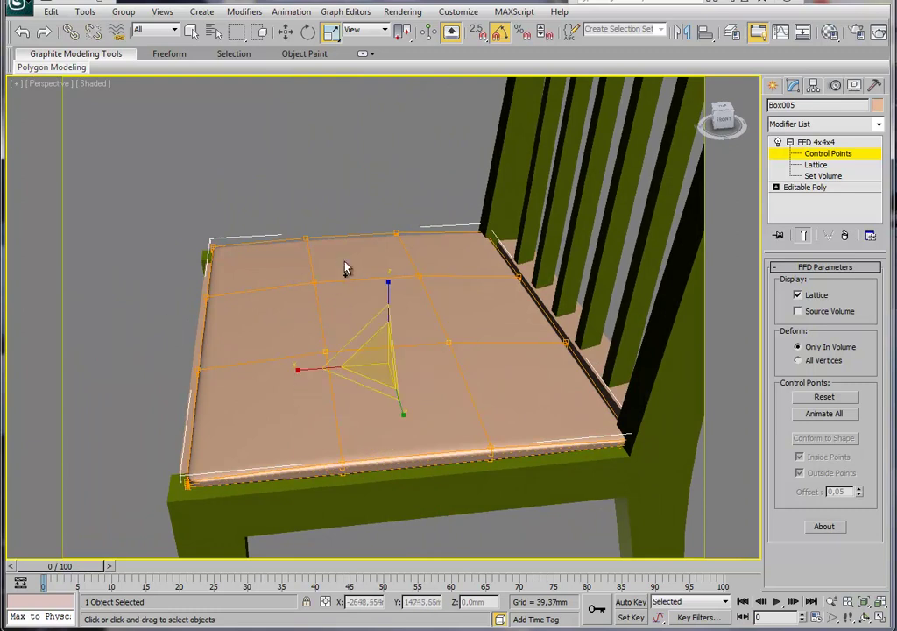
click(286, 32)
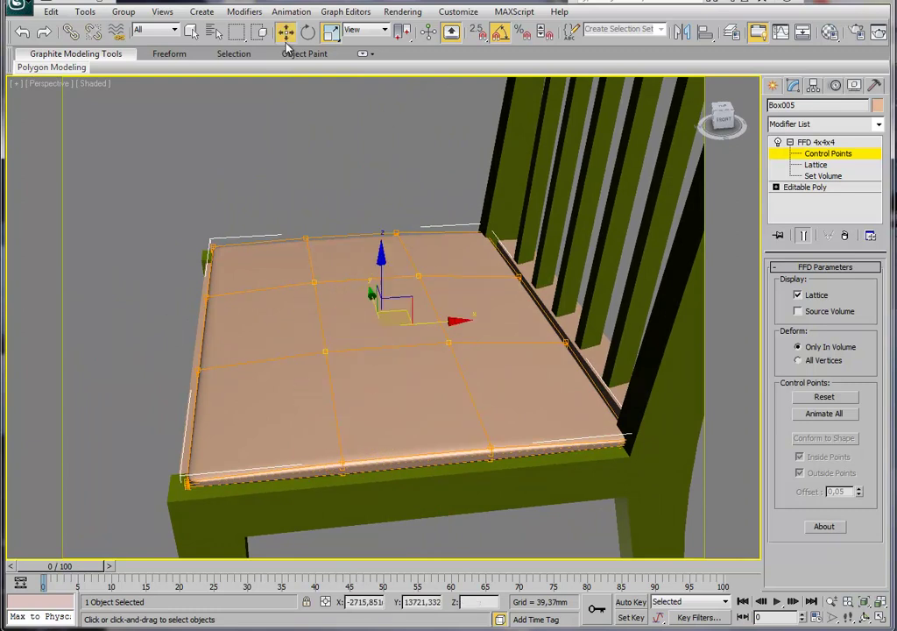
alt+middle_drag(394, 263, 439, 237)
mouse_move(383, 263)
mouse_down()
mouse_move(385, 233)
mouse_move(416, 226)
mouse_up()
key(F4)
Pull the front-right corner inward, nudge the left-edge points outward, and exit control points.
alt+middle_drag(416, 226, 537, 282)
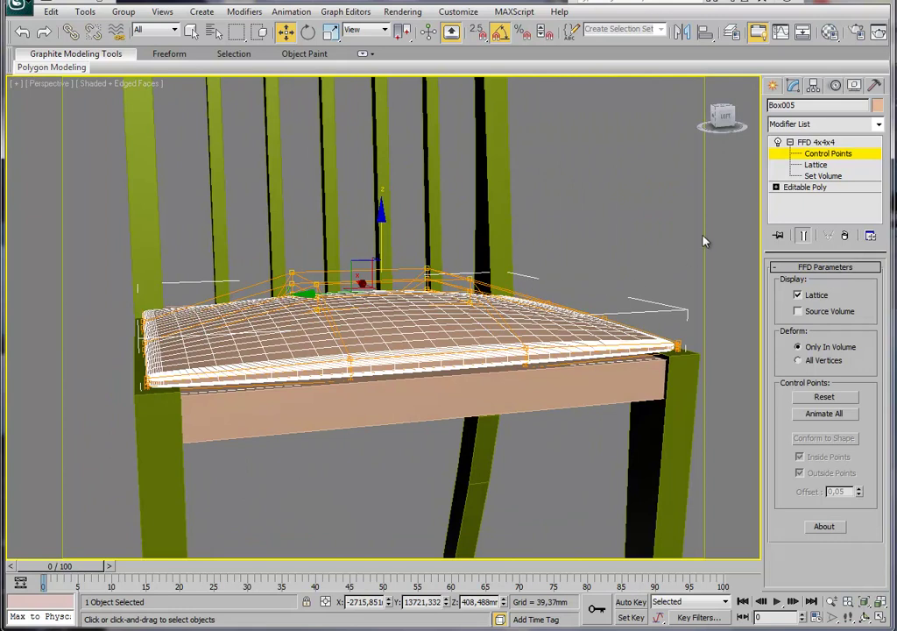
alt+middle_drag(691, 259, 655, 271)
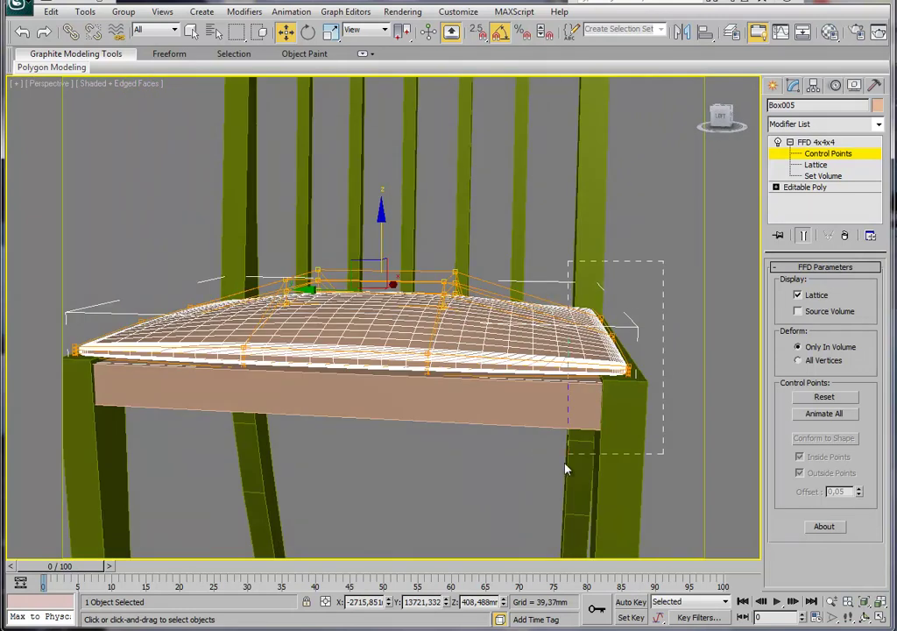
drag(571, 452, 578, 420)
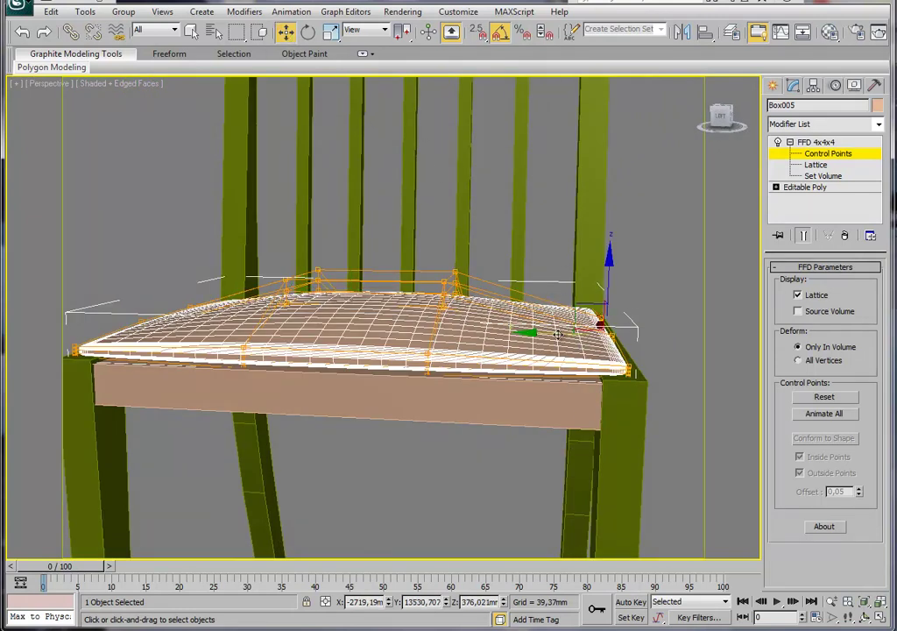
drag(545, 332, 539, 340)
mouse_move(539, 340)
alt+middle_down()
mouse_move(551, 391)
mouse_move(443, 326)
mouse_move(362, 215)
alt+middle_up()
scroll(561, 389, up, 5)
scroll(572, 387, down, 5)
mouse_move(330, 202)
mouse_down()
mouse_move(241, 426)
mouse_move(237, 324)
mouse_move(251, 295)
mouse_up()
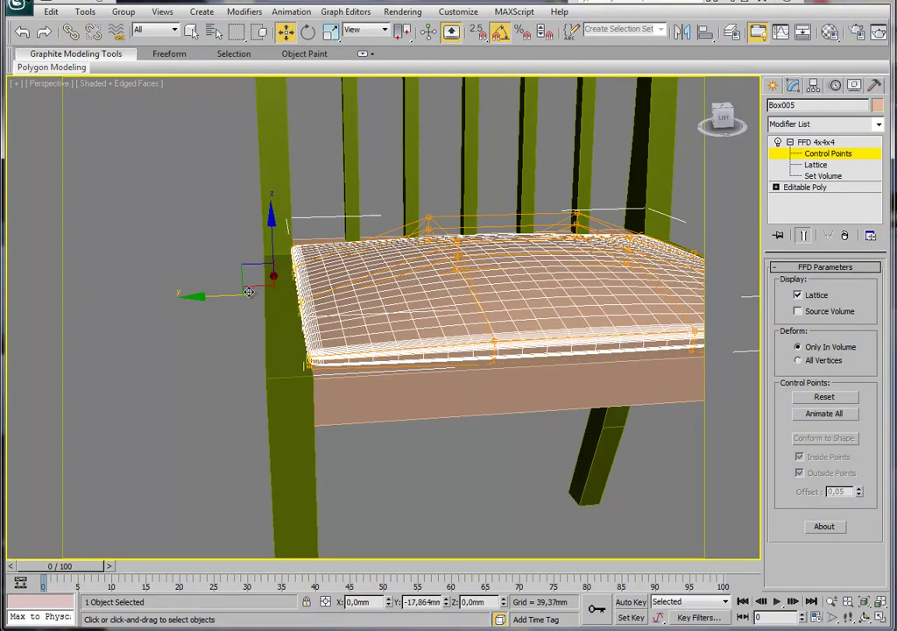
mouse_move(417, 302)
alt+middle_down()
mouse_move(514, 317)
mouse_move(571, 352)
mouse_move(588, 334)
mouse_move(372, 329)
mouse_move(344, 230)
mouse_move(408, 243)
mouse_move(379, 151)
alt+middle_up()
drag(260, 375, 319, 289)
drag(272, 237, 259, 237)
click(824, 142)
mouse_move(584, 252)
alt+middle_down()
mouse_move(515, 257)
mouse_move(496, 238)
alt+middle_up()
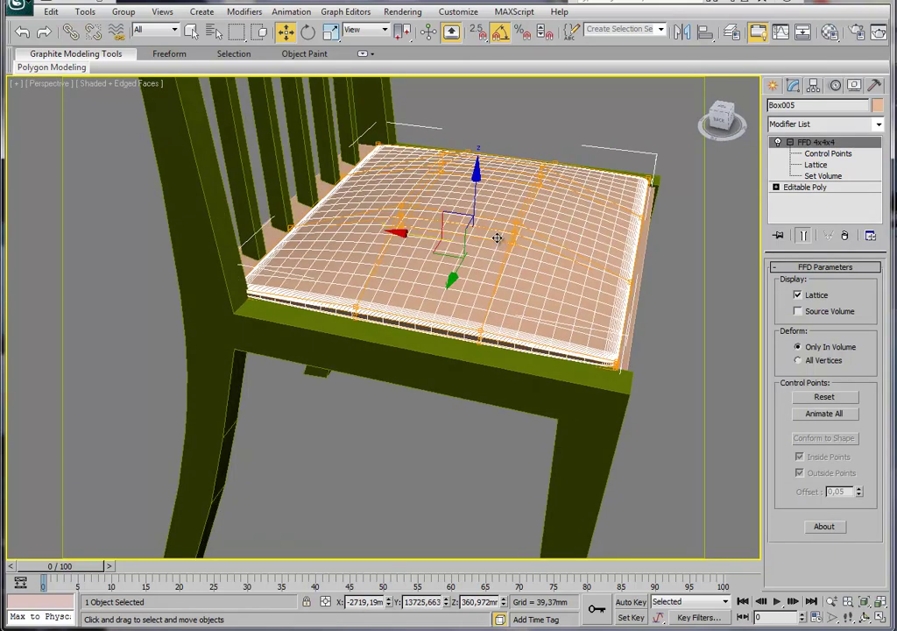
Convert the deformed seat cushion to an Editable Poly.
right_click(497, 238)
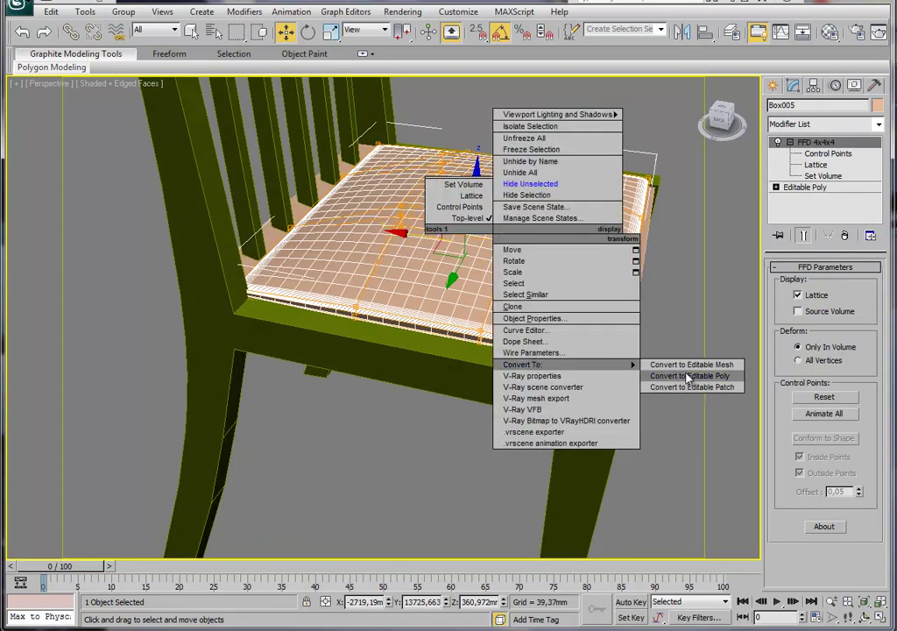
click(684, 377)
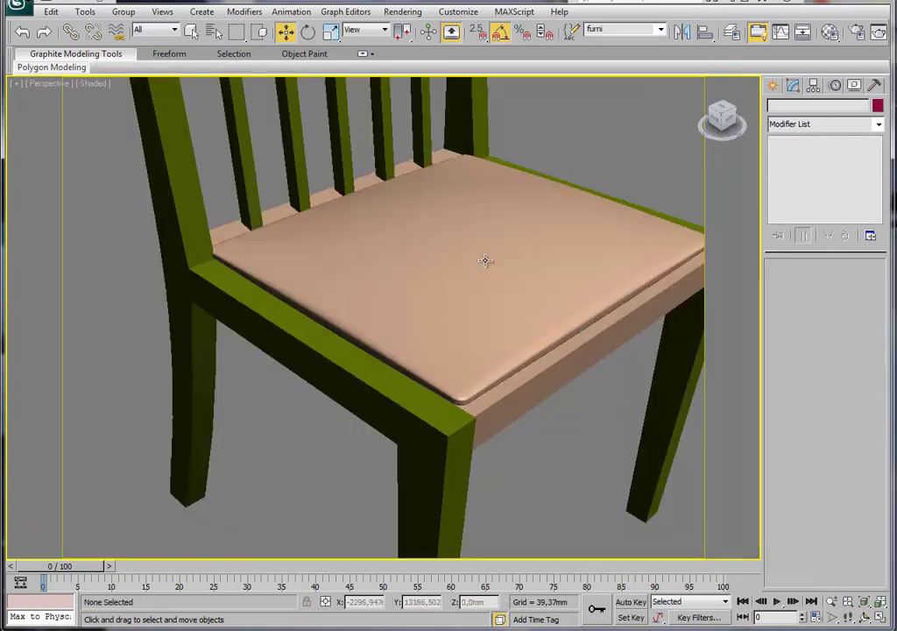
scroll(477, 259, down, 5)
mouse_move(519, 262)
alt+middle_down()
mouse_move(554, 271)
mouse_move(542, 341)
alt+middle_up()
scroll(549, 273, up, 2)
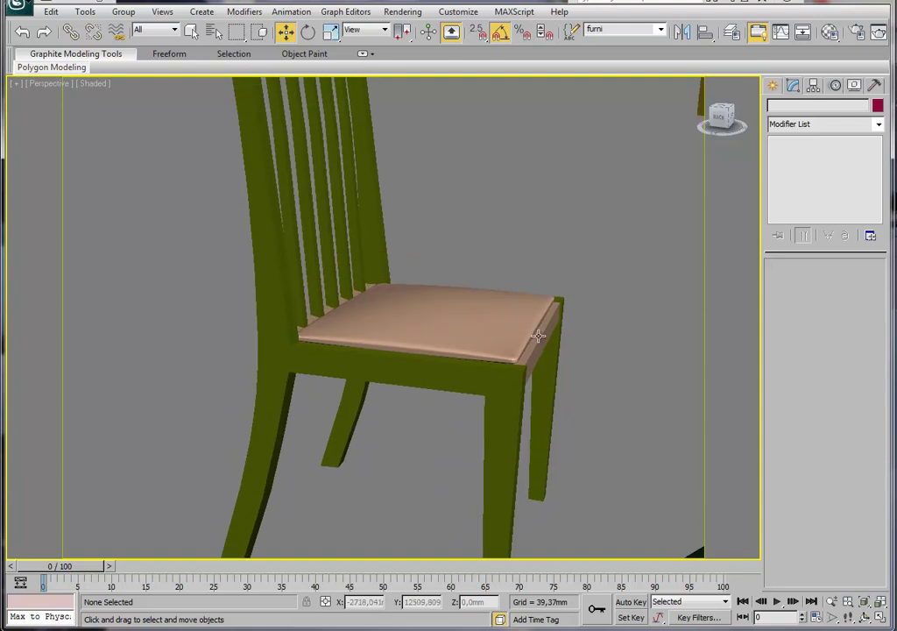
scroll(477, 315, down, 4)
mouse_move(477, 315)
alt+middle_down()
mouse_move(429, 302)
mouse_move(448, 299)
mouse_move(457, 310)
mouse_move(437, 300)
mouse_move(457, 290)
mouse_move(430, 290)
mouse_move(444, 301)
mouse_move(458, 280)
mouse_move(452, 284)
alt+middle_up()
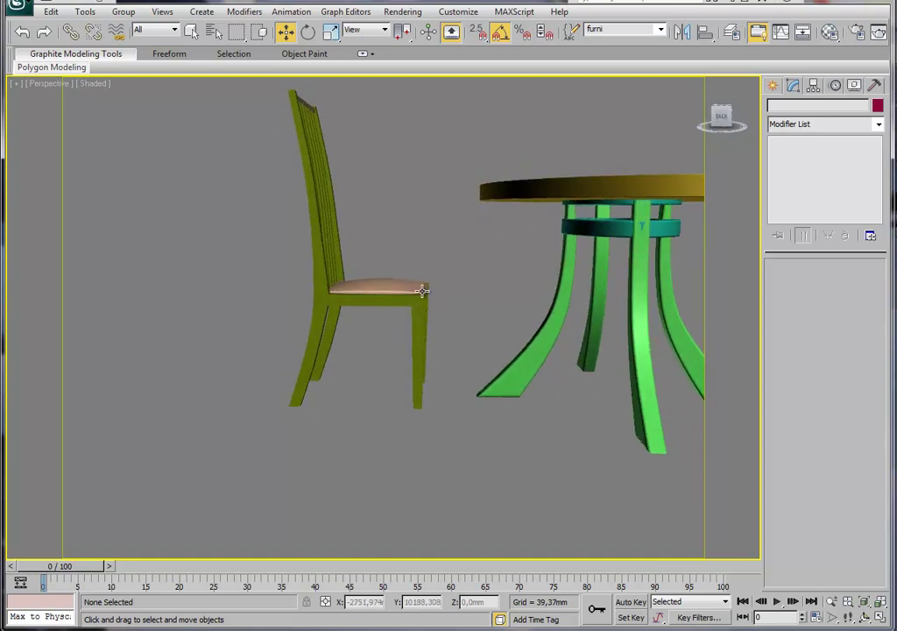
Select the side-frame outline Line007 and enter its Vertex sub-object level.
scroll(425, 298, down, 3)
scroll(412, 309, down, 3)
mouse_move(406, 314)
alt+middle_down()
mouse_move(389, 321)
mouse_move(400, 317)
alt+middle_up()
scroll(359, 333, up, 4)
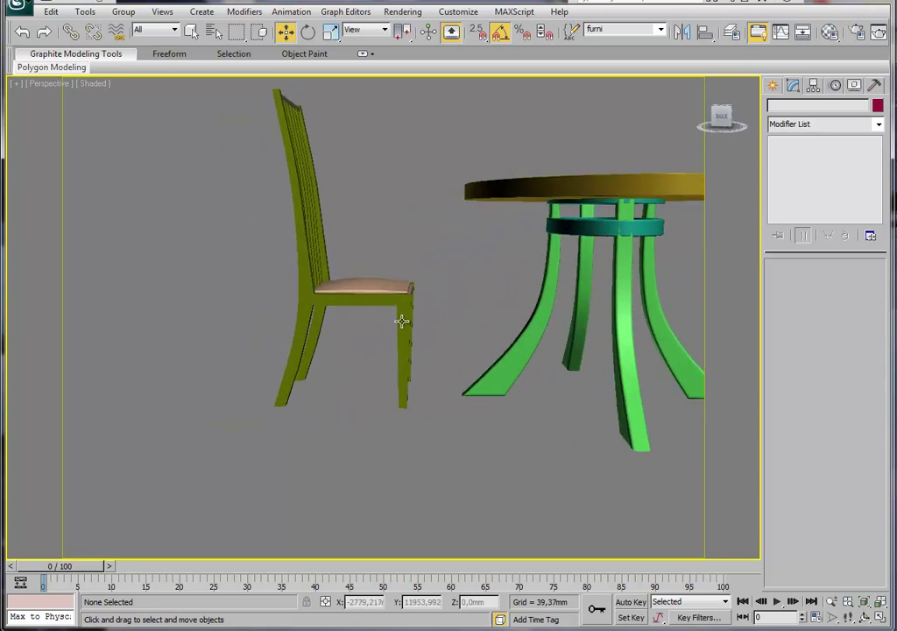
click(402, 321)
click(802, 165)
Lower Line007's leg-bottom vertices to lengthen the legs, then return to the Extrude level.
scroll(346, 351, up, 3)
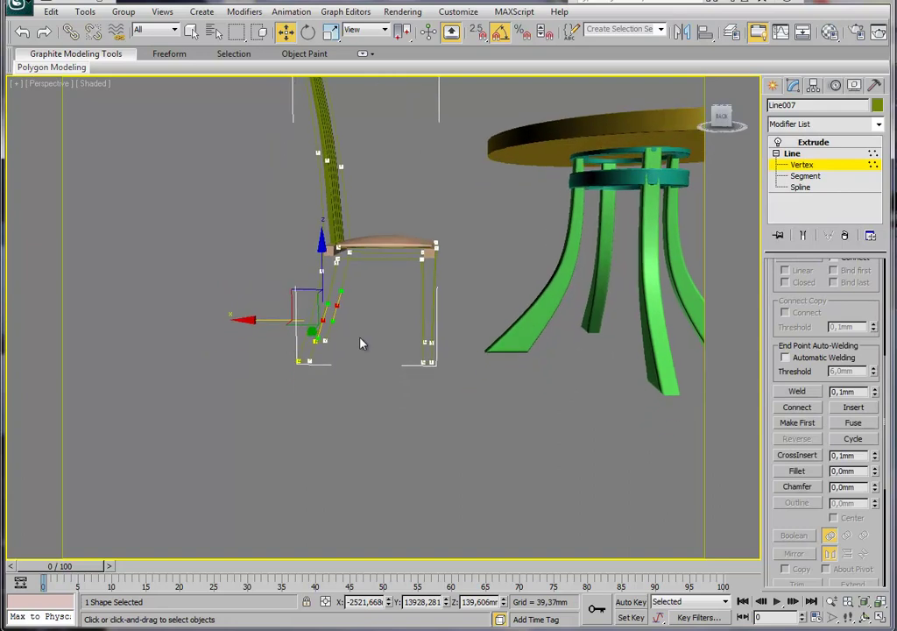
alt+middle_drag(346, 350, 298, 347)
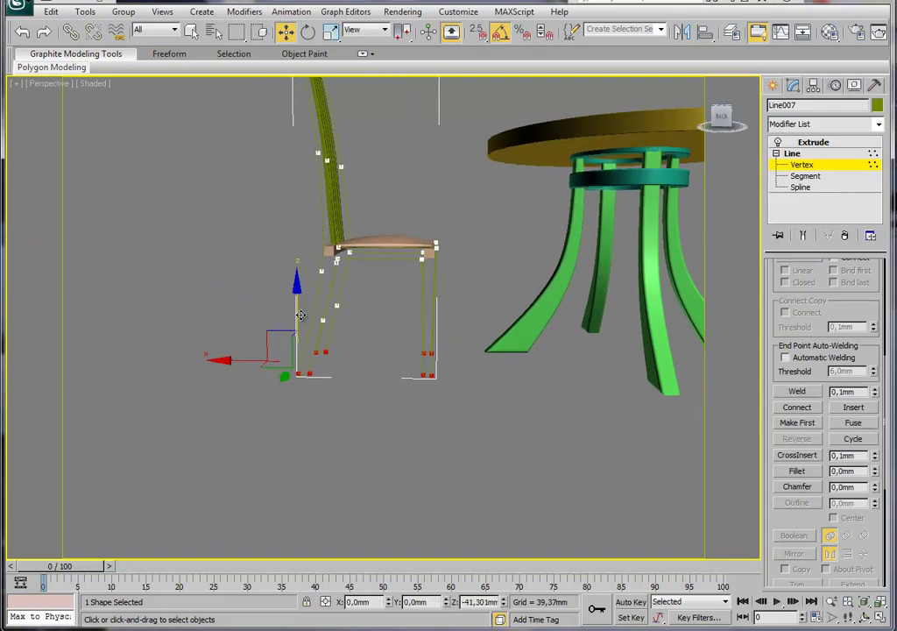
drag(298, 347, 298, 367)
click(859, 155)
click(828, 143)
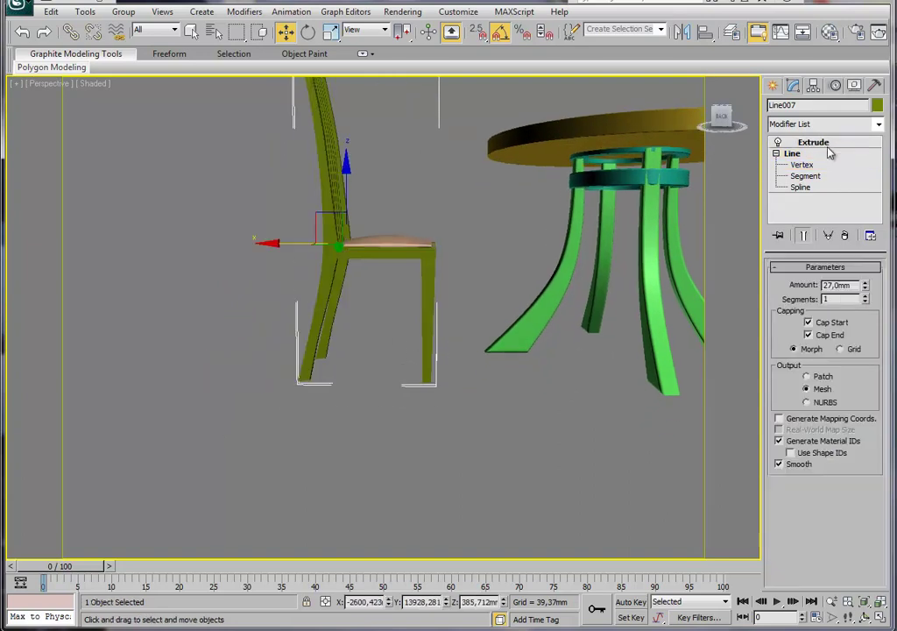
Select all eleven chair parts and scale them to 112% along X.
mouse_move(500, 263)
alt+middle_down()
mouse_move(366, 342)
mouse_move(377, 360)
mouse_move(394, 357)
alt+middle_up()
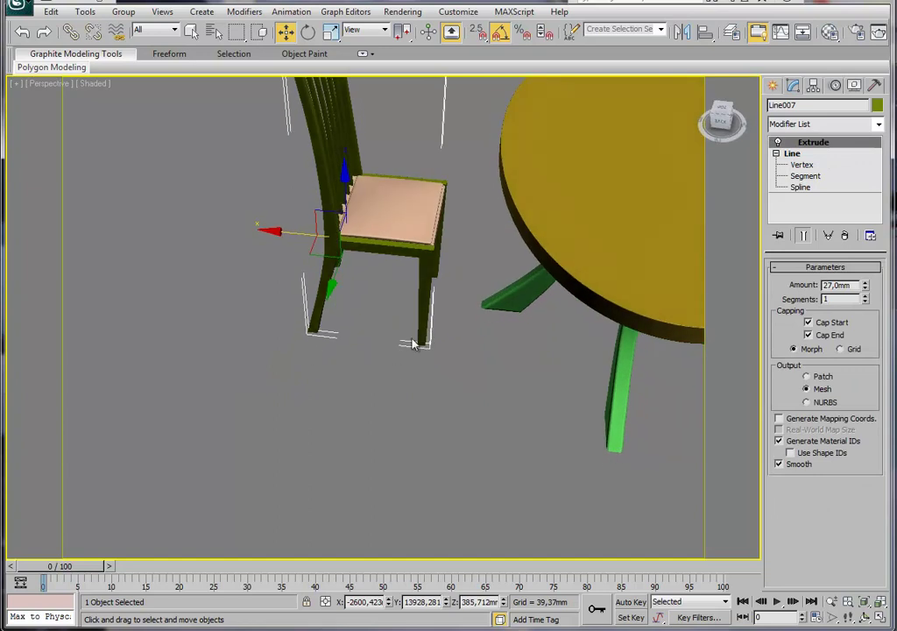
mouse_move(496, 281)
alt+middle_down()
mouse_move(441, 261)
mouse_move(457, 286)
mouse_move(444, 355)
alt+middle_up()
key(r)
key(r)
key(r)
key(r)
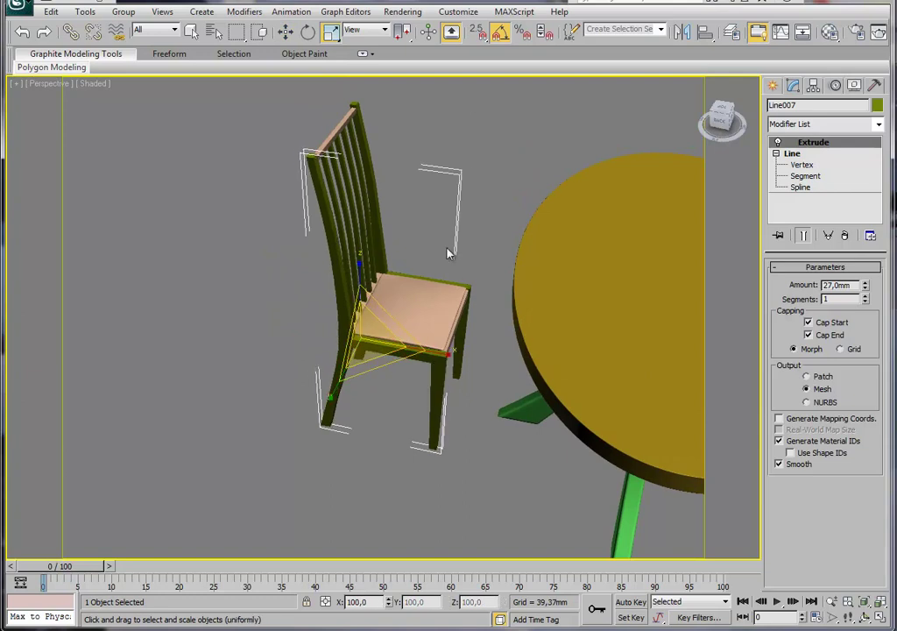
drag(221, 546, 396, 294)
key(r)
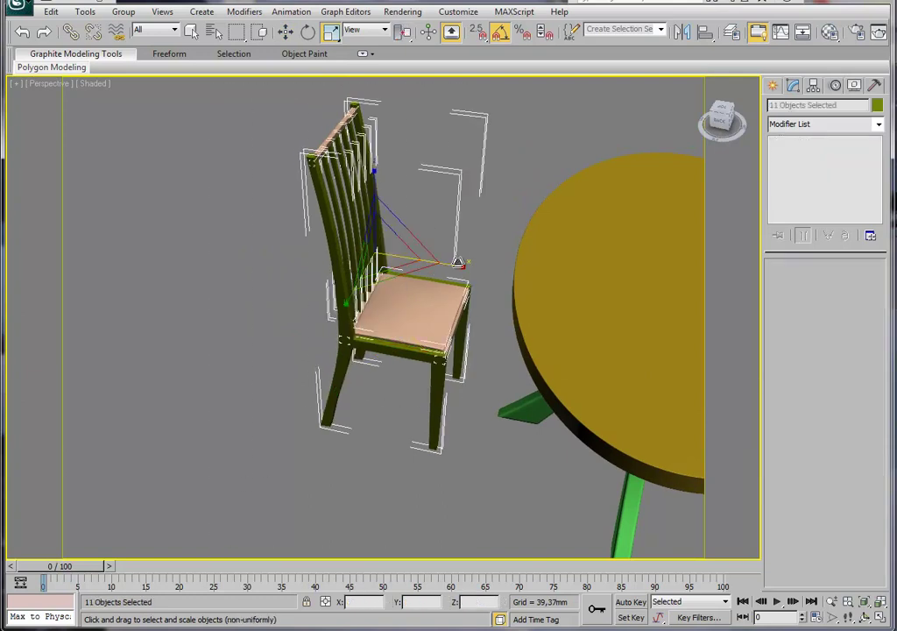
drag(466, 265, 465, 266)
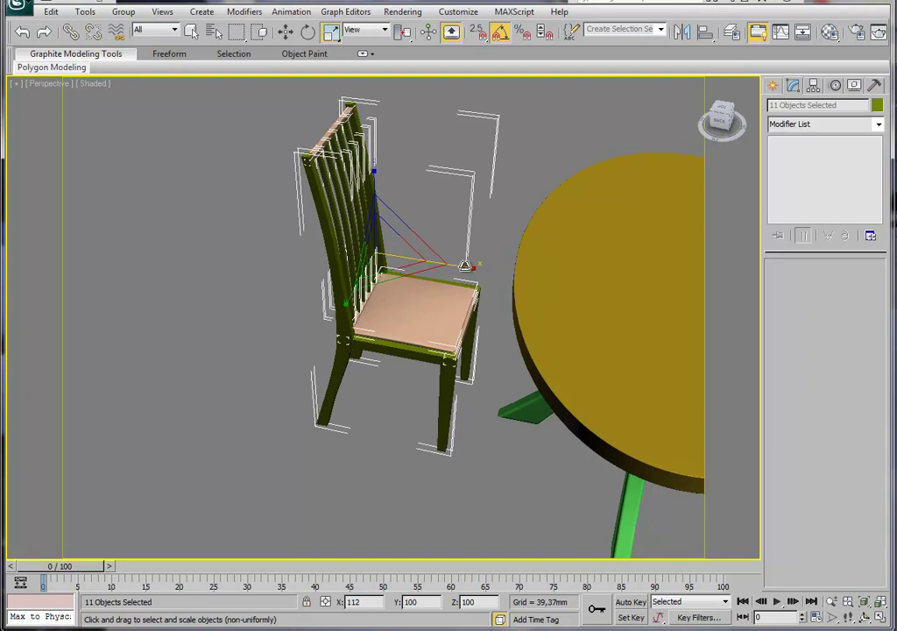
key(r)
mouse_move(466, 265)
alt+middle_down()
mouse_move(416, 375)
mouse_move(407, 355)
mouse_move(443, 365)
mouse_move(502, 353)
mouse_move(457, 351)
mouse_move(485, 429)
mouse_move(515, 366)
mouse_move(573, 355)
mouse_move(697, 355)
alt+middle_up()
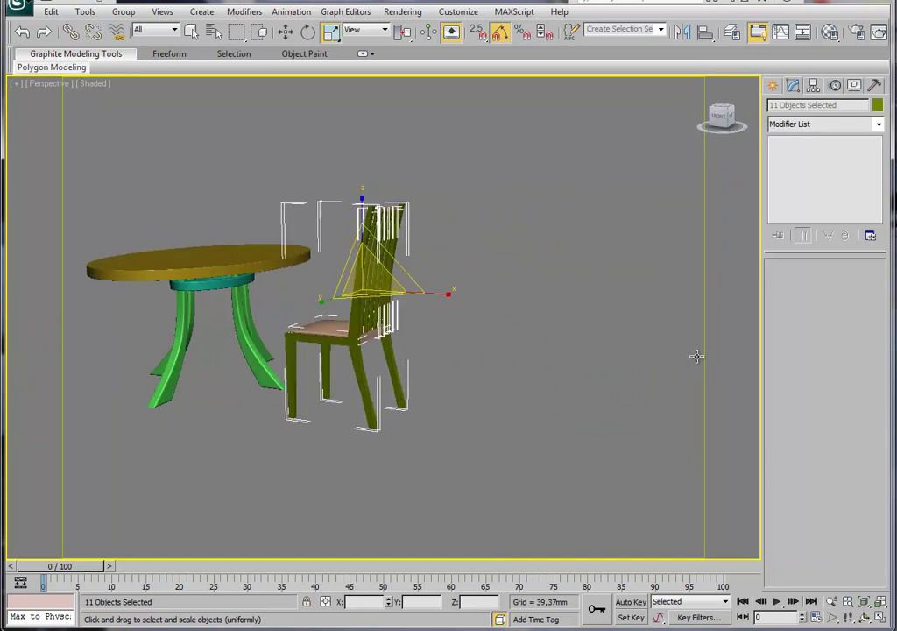
mouse_move(467, 376)
alt+middle_down()
mouse_move(419, 410)
mouse_move(242, 188)
alt+middle_up()
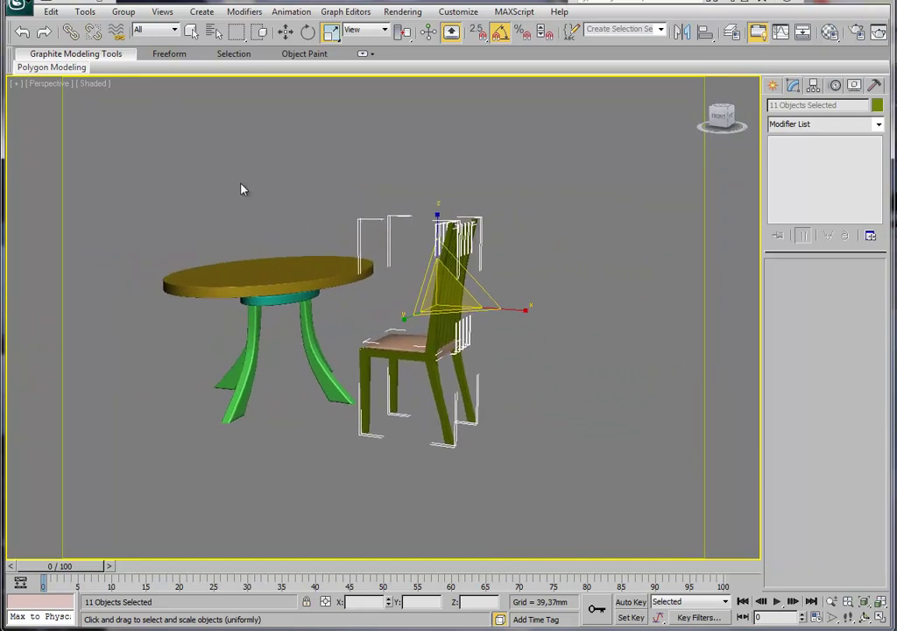
Group the eleven selected chair parts under the default name Group001.
click(127, 12)
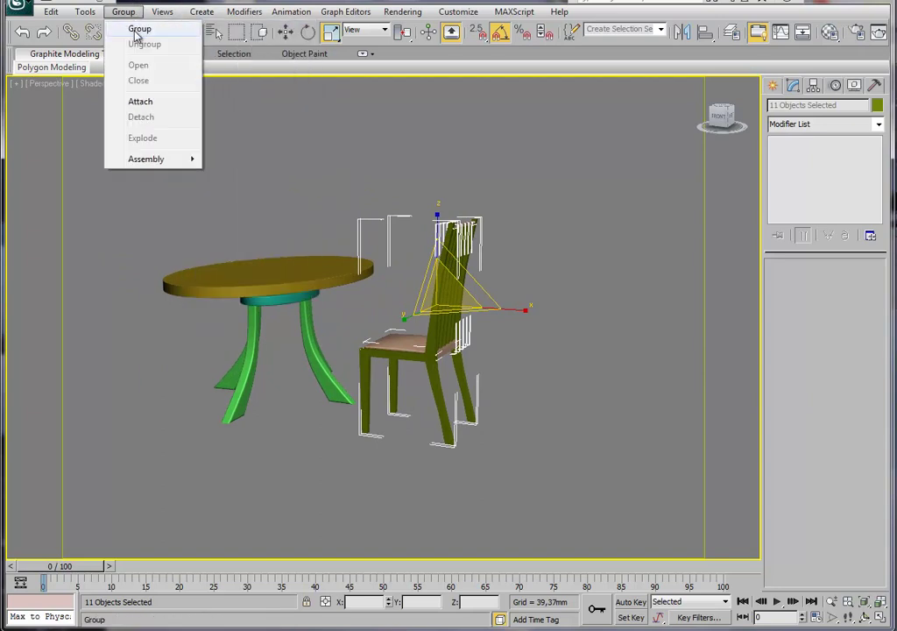
click(136, 30)
click(457, 337)
mouse_move(457, 336)
alt+middle_down()
mouse_move(465, 372)
mouse_move(454, 364)
alt+middle_up()
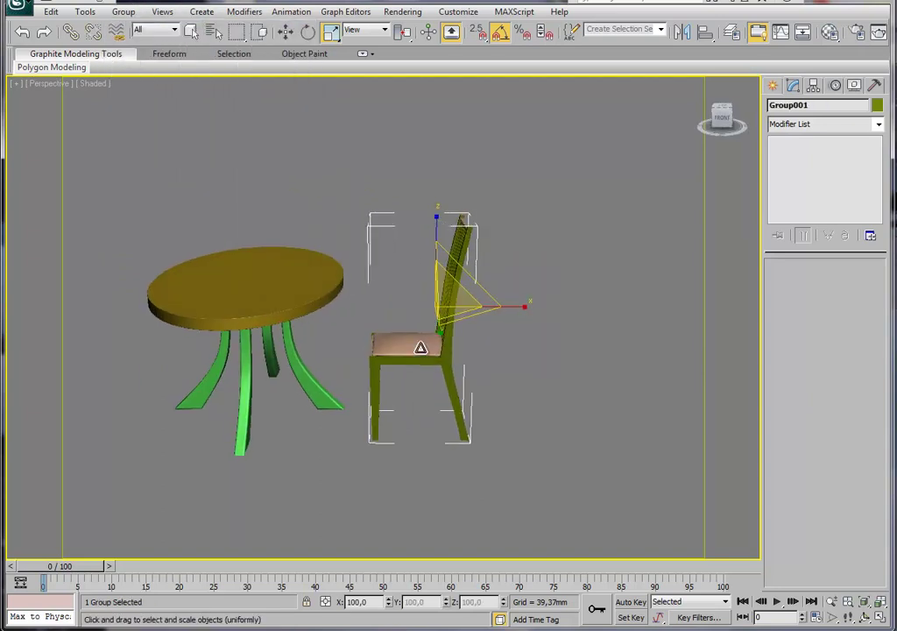
scroll(337, 374, up, 5)
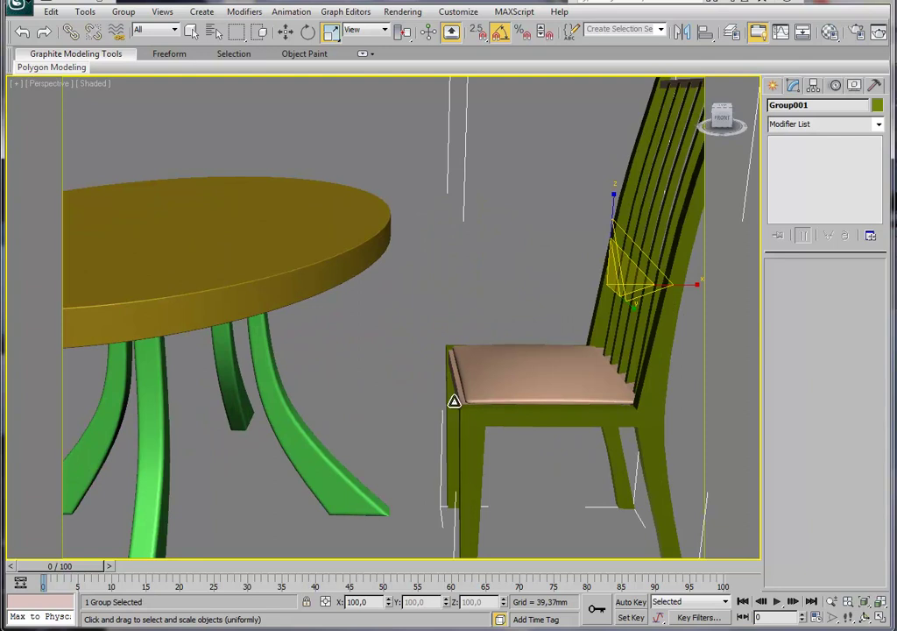
mouse_move(543, 413)
alt+middle_down()
mouse_move(420, 382)
mouse_move(416, 393)
mouse_move(495, 372)
mouse_move(563, 282)
mouse_move(512, 253)
alt+middle_up()
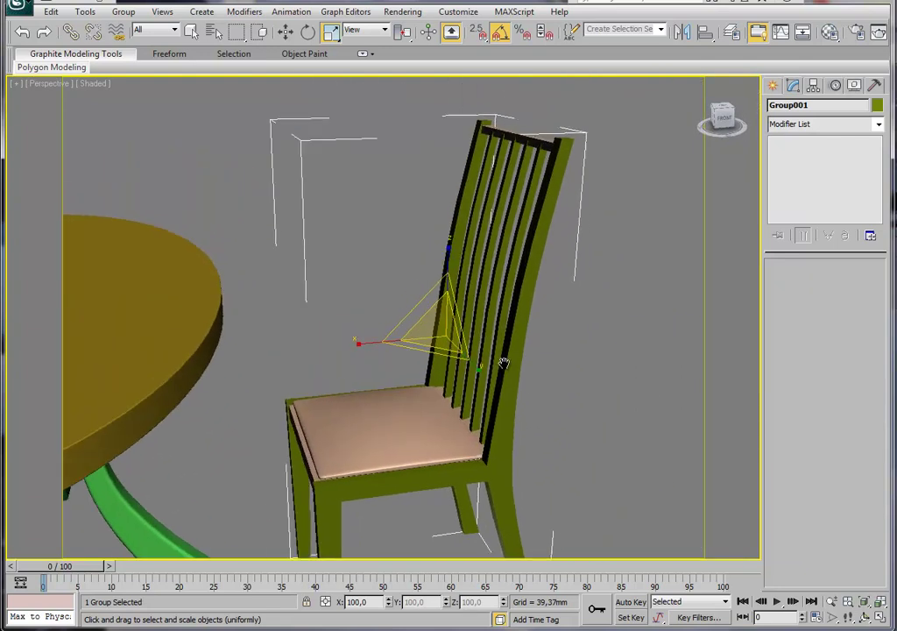
scroll(512, 252, up, 4)
scroll(555, 282, down, 2)
scroll(536, 282, down, 2)
scroll(530, 316, down, 5)
middle_drag(525, 334, 482, 343)
mouse_move(430, 380)
alt+middle_down()
mouse_move(399, 381)
mouse_move(493, 362)
alt+middle_up()
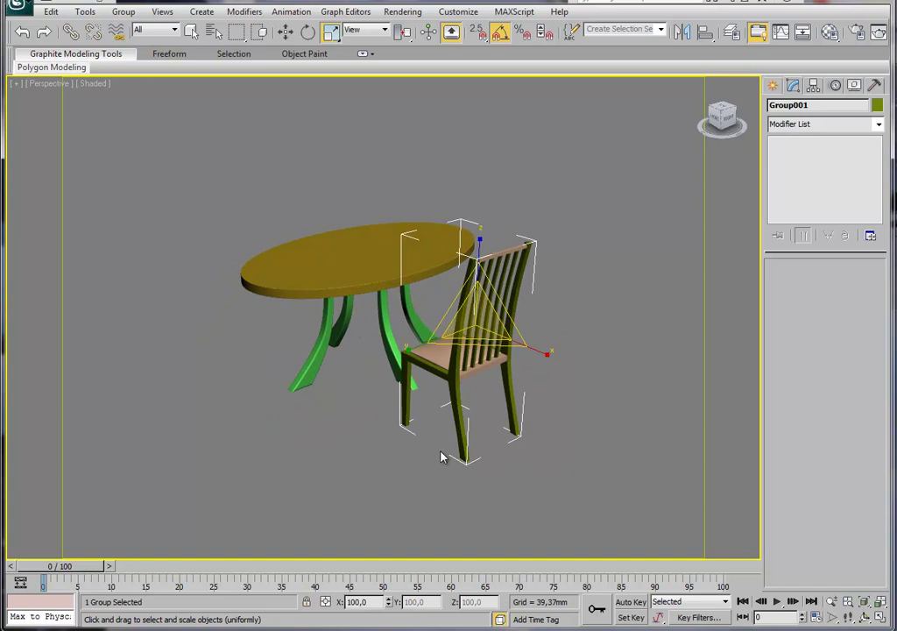
Reselect the chair group and orbit to inspect it from the sides and behind.
click(556, 433)
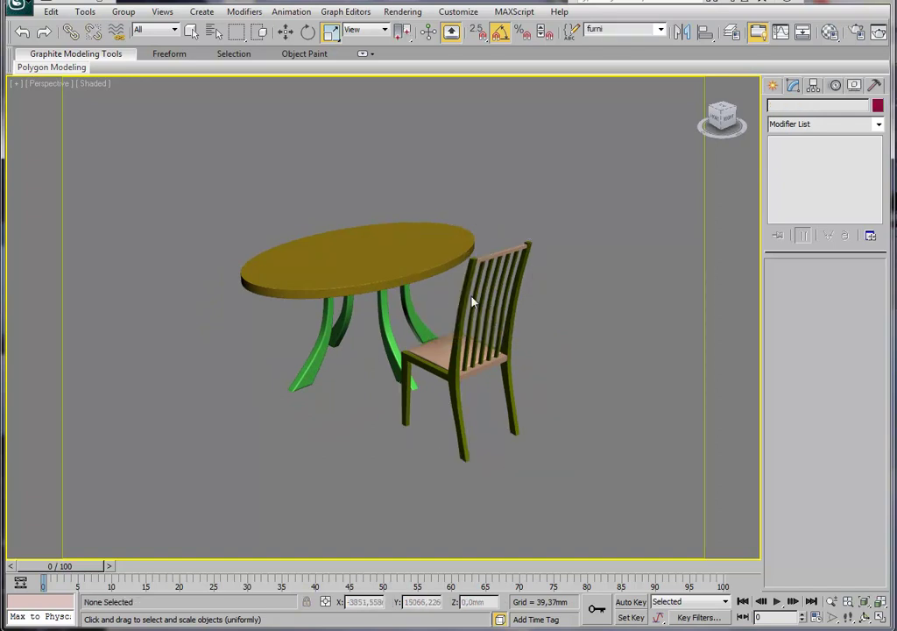
click(473, 298)
click(574, 358)
click(506, 355)
mouse_move(528, 397)
alt+middle_down()
mouse_move(453, 413)
mouse_move(372, 413)
alt+middle_up()
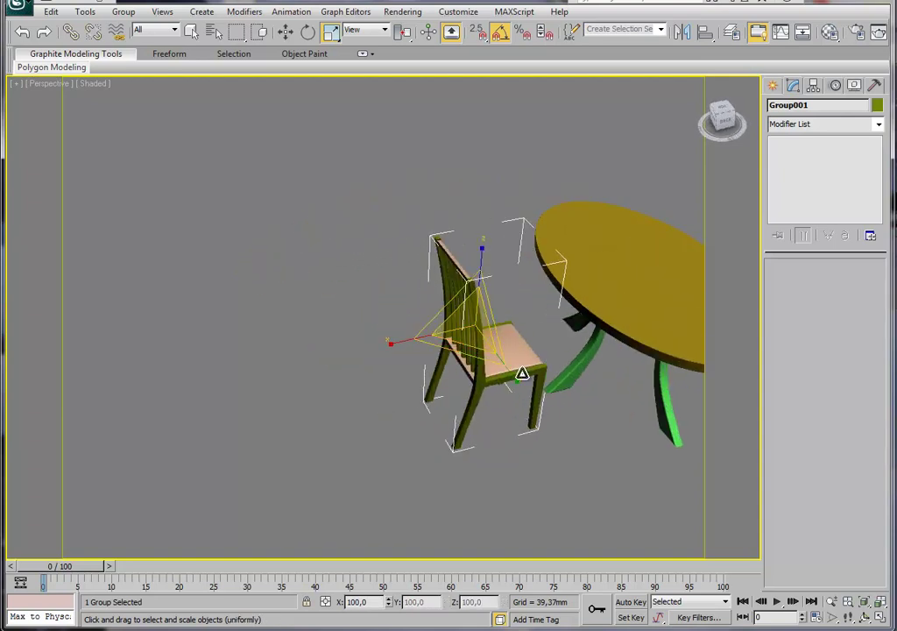
mouse_move(529, 394)
alt+middle_down()
mouse_move(380, 361)
mouse_move(390, 378)
mouse_move(392, 321)
mouse_move(394, 345)
mouse_move(387, 346)
mouse_move(427, 365)
alt+middle_up()
scroll(489, 386, up, 5)
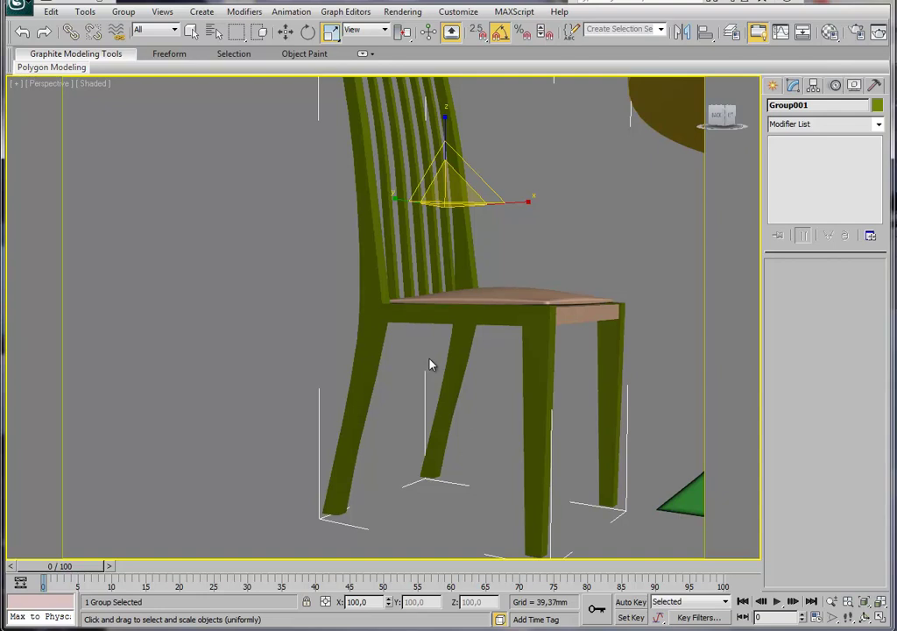
alt+middle_drag(393, 313, 397, 354)
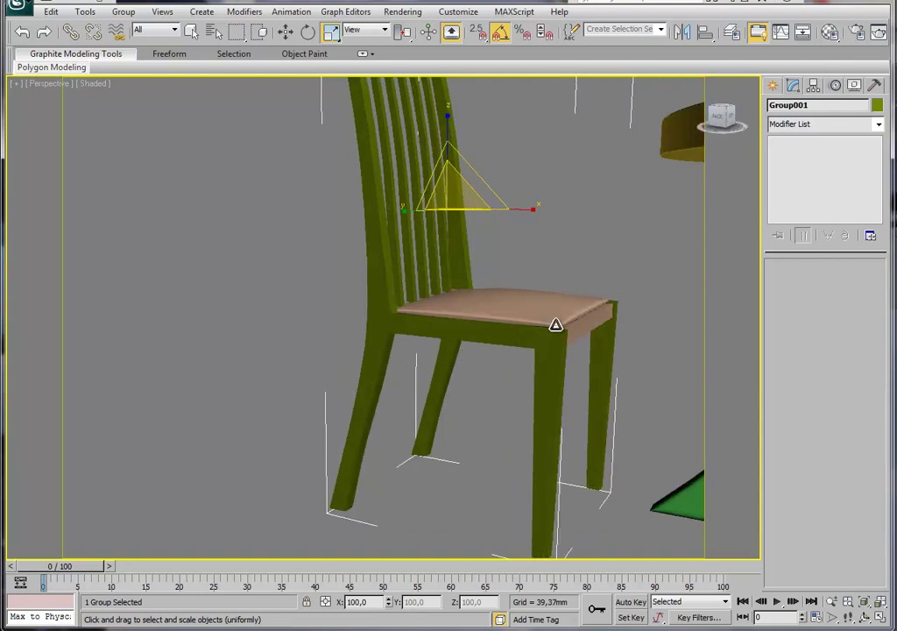
mouse_move(420, 355)
alt+middle_down()
mouse_move(421, 344)
mouse_move(414, 363)
alt+middle_up()
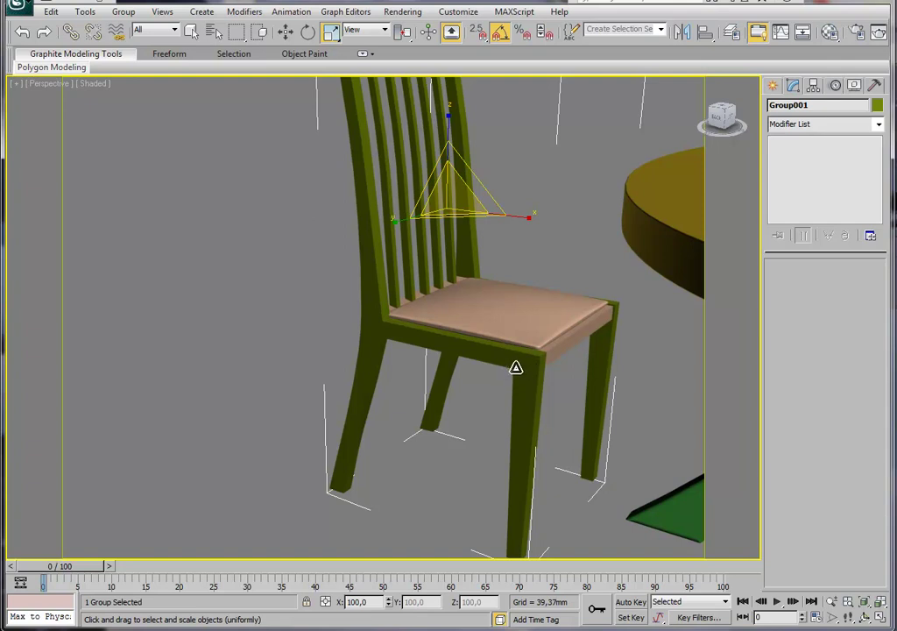
alt+middle_drag(400, 323, 424, 344)
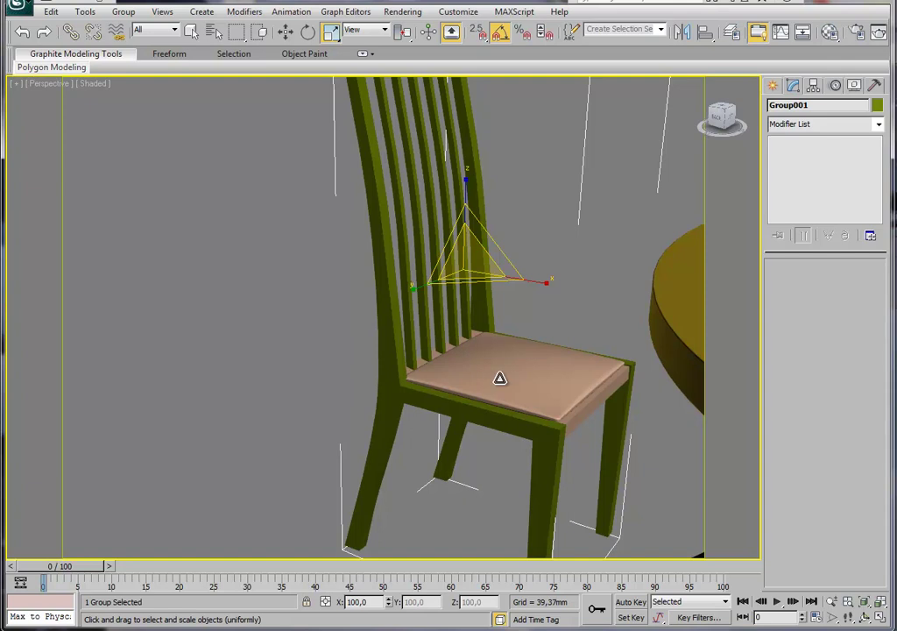
scroll(499, 377, down, 2)
scroll(461, 355, down, 3)
mouse_move(473, 363)
alt+middle_down()
mouse_move(671, 383)
mouse_move(693, 377)
mouse_move(503, 408)
mouse_move(489, 425)
mouse_move(506, 423)
alt+middle_up()
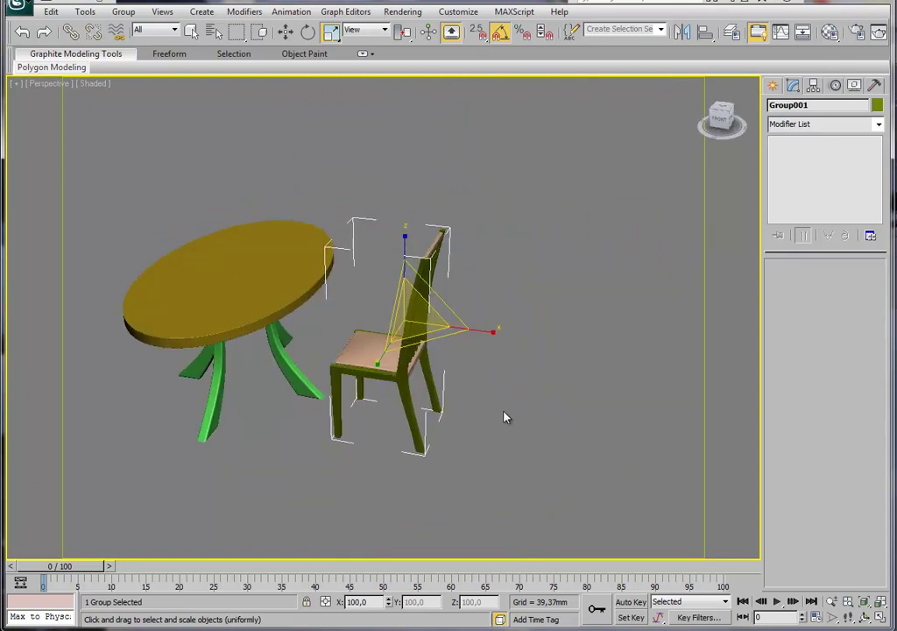
alt+middle_drag(430, 405, 473, 404)
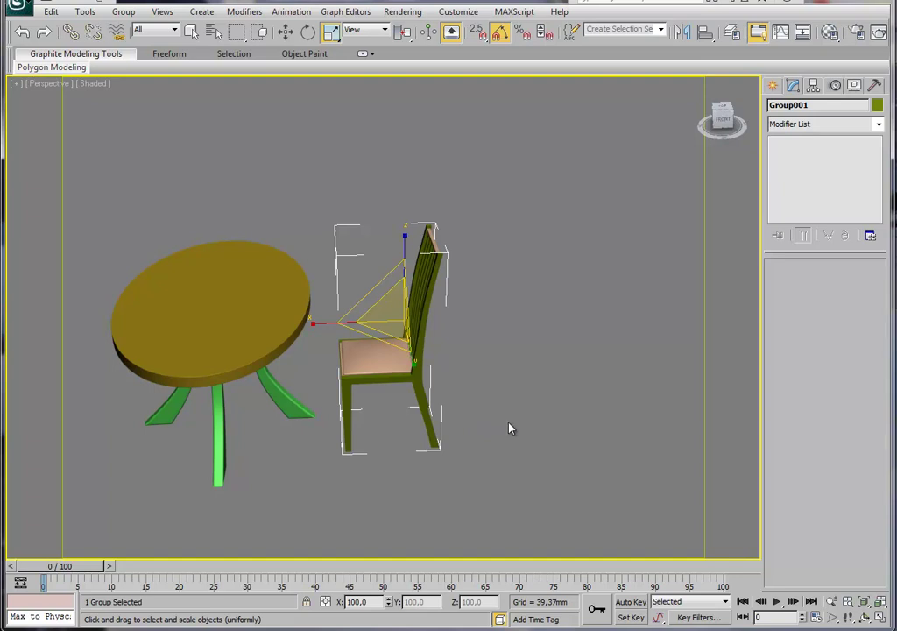
middle_drag(475, 434, 491, 437)
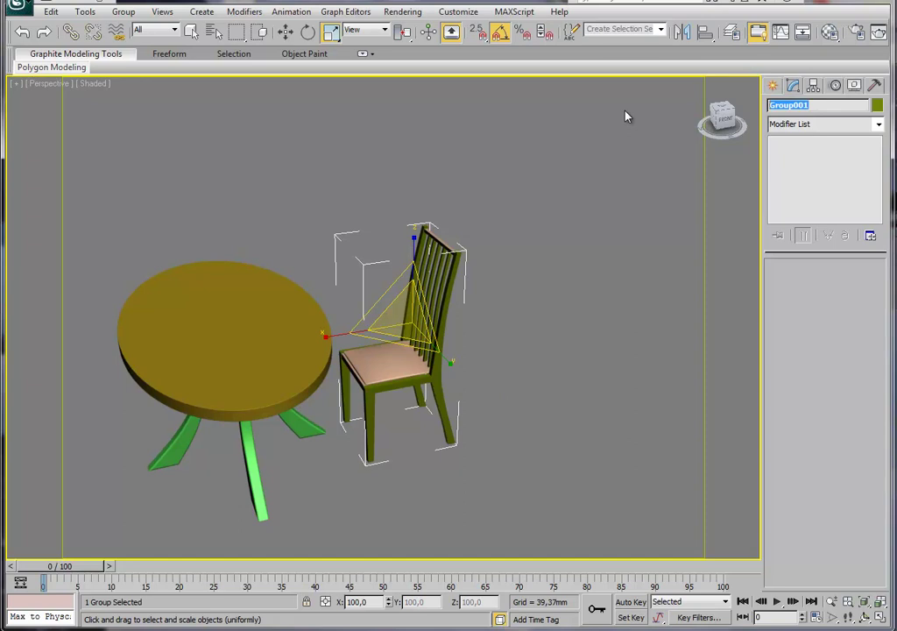
Rename the group 'stul' and unhide all room objects in a maximized Top view.
text(stul)
key(alt+w)
click(231, 230)
key(alt+w)
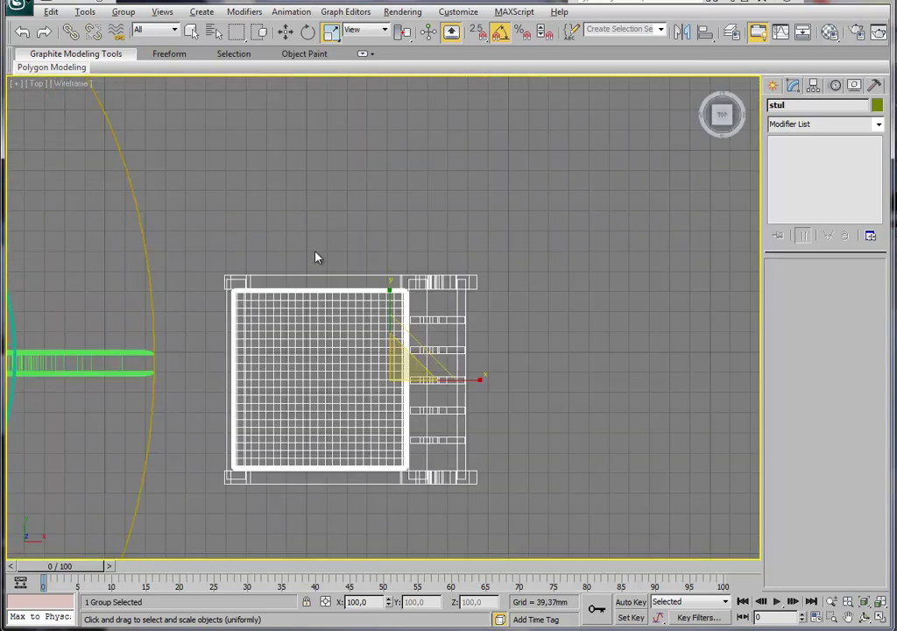
right_click(348, 291)
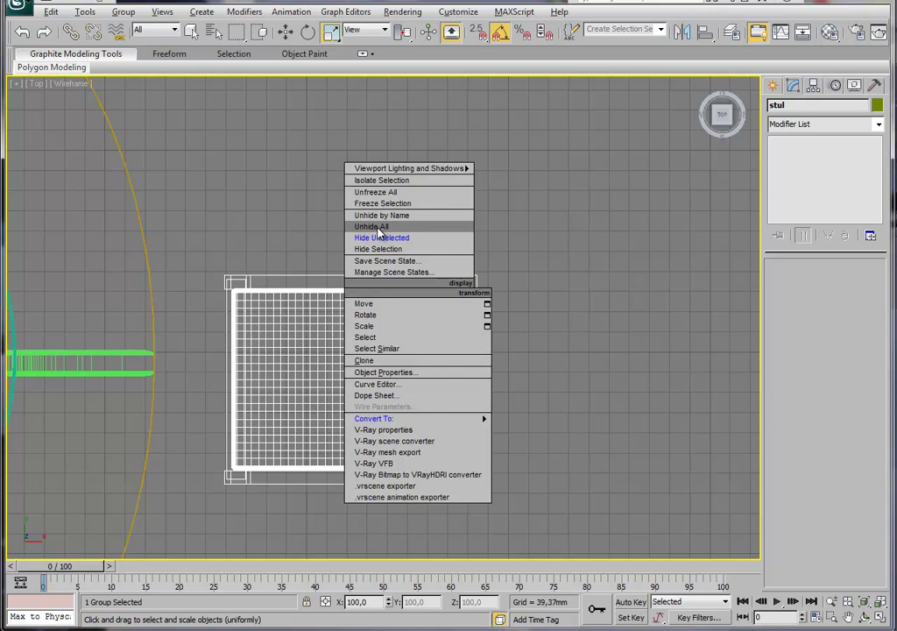
click(379, 227)
Slide the stul chair left against the table.
scroll(411, 282, down, 5)
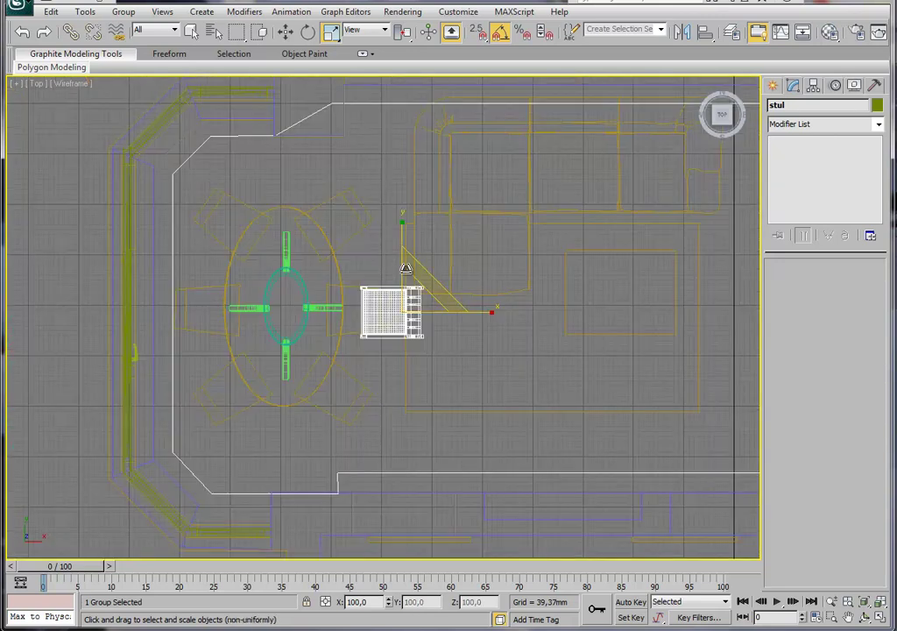
click(286, 32)
drag(434, 282, 400, 281)
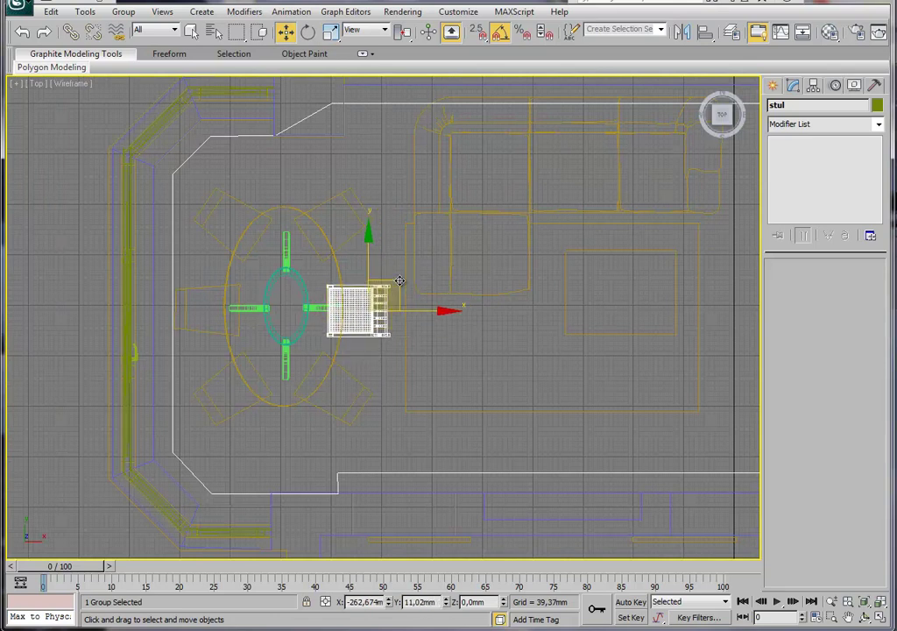
Shift-rotate a copy stul001 and move it to the table's upper edge.
click(308, 32)
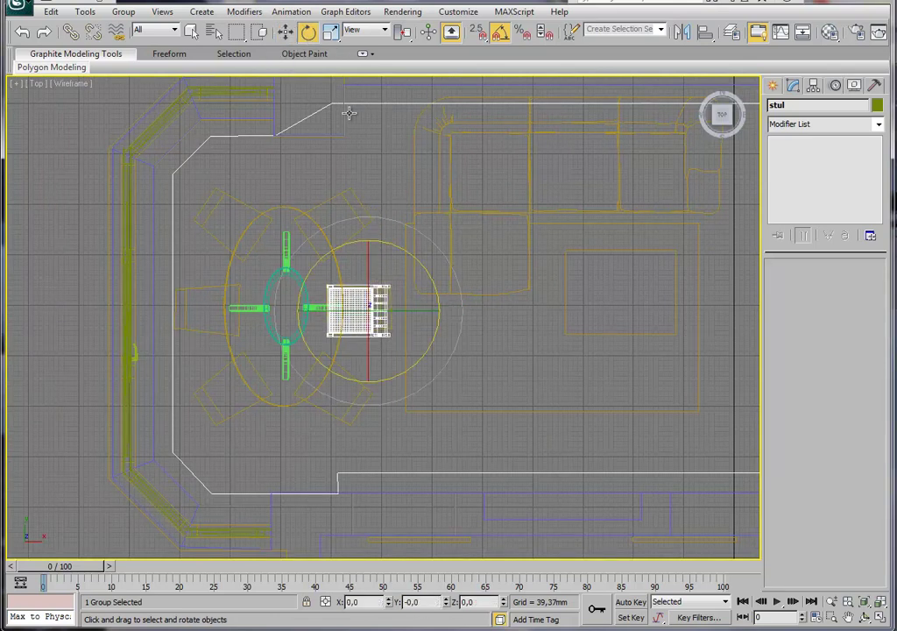
shift+drag(412, 258, 393, 245)
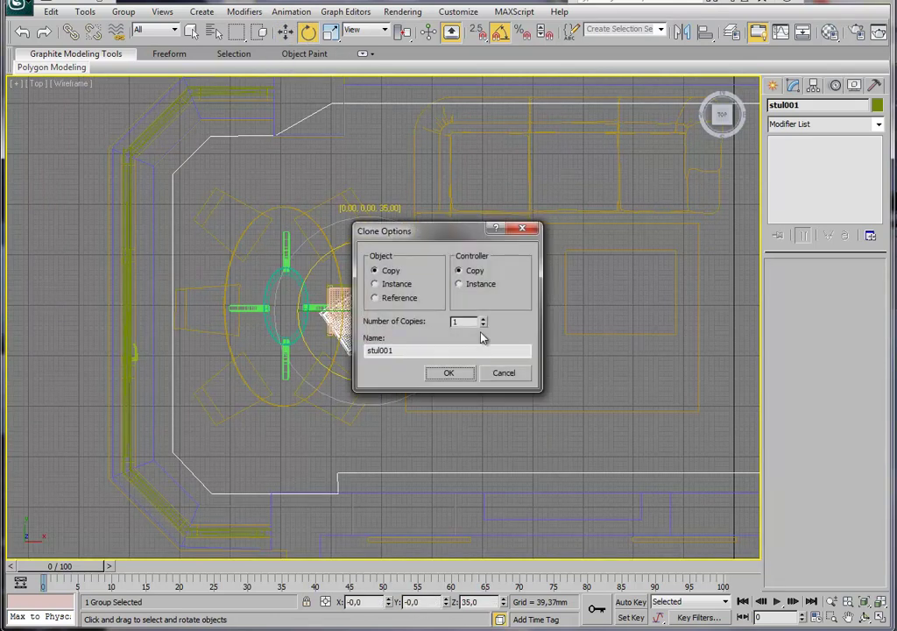
click(465, 377)
key(w)
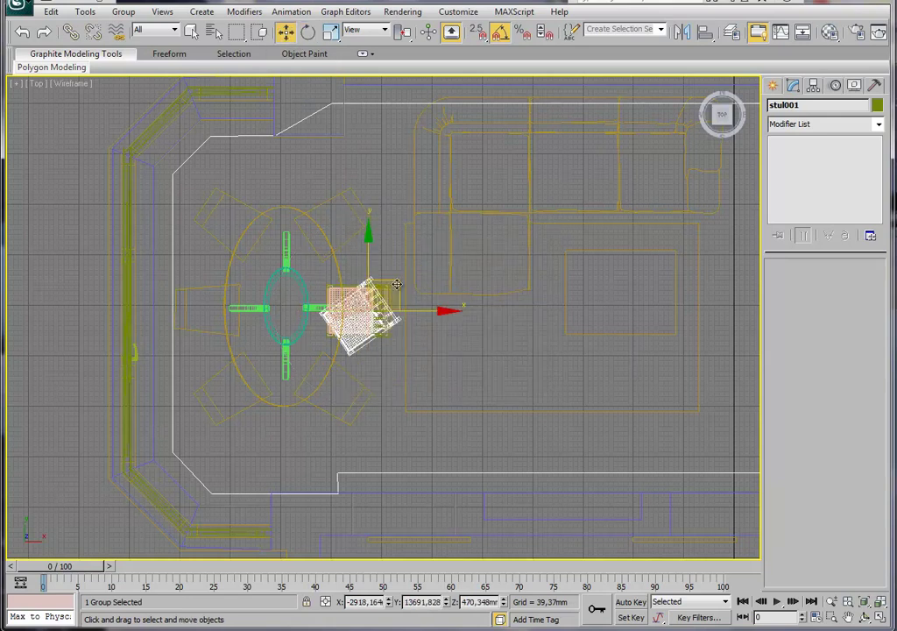
drag(396, 287, 375, 191)
Shift-rotate another copy stul002, turn it toward the table and move it below.
click(309, 33)
shift+drag(396, 172, 380, 187)
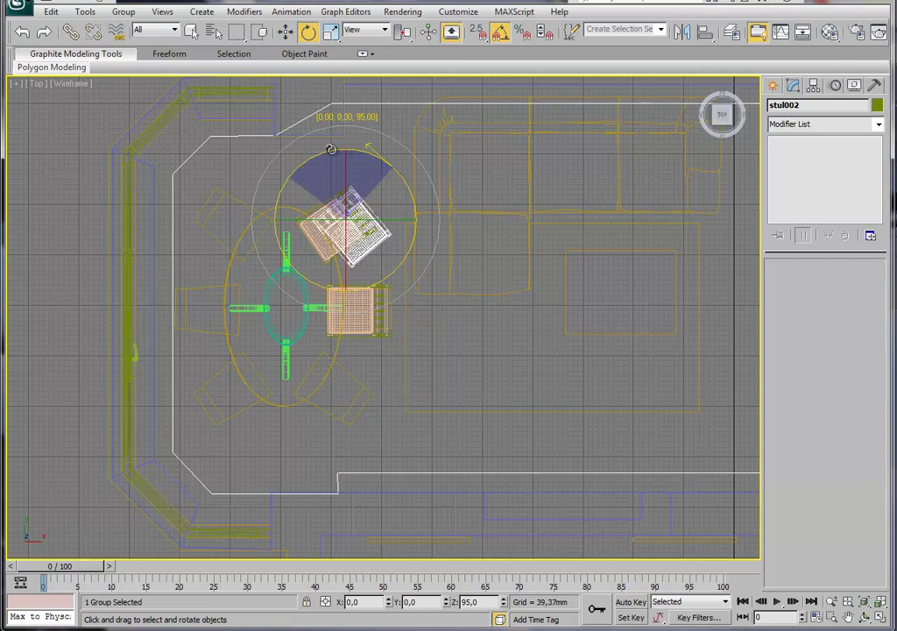
click(449, 369)
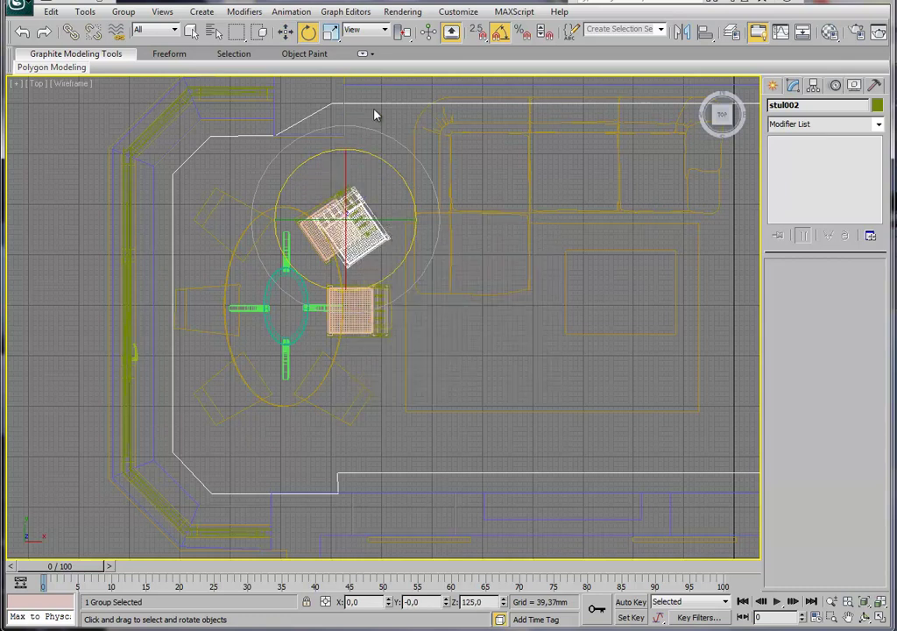
mouse_move(383, 178)
mouse_down()
mouse_move(447, 308)
mouse_move(428, 275)
mouse_up()
key(w)
mouse_move(372, 202)
mouse_down()
mouse_move(371, 375)
mouse_move(392, 356)
mouse_up()
Select all three chairs together.
click(308, 31)
ctrl+click(355, 308)
ctrl+click(337, 224)
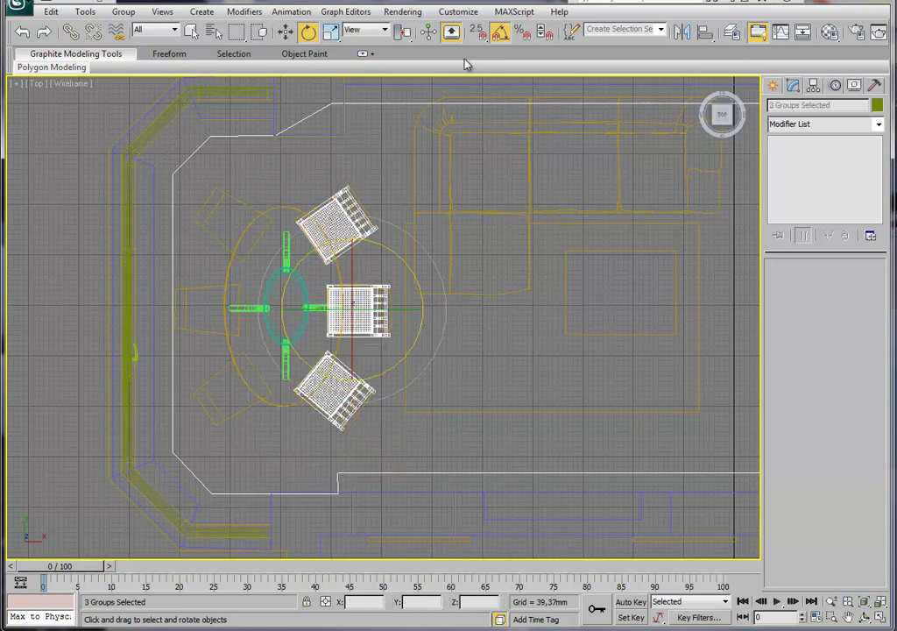
Mirror the three chairs as X-axis instances and move the copies to the table's left.
click(682, 32)
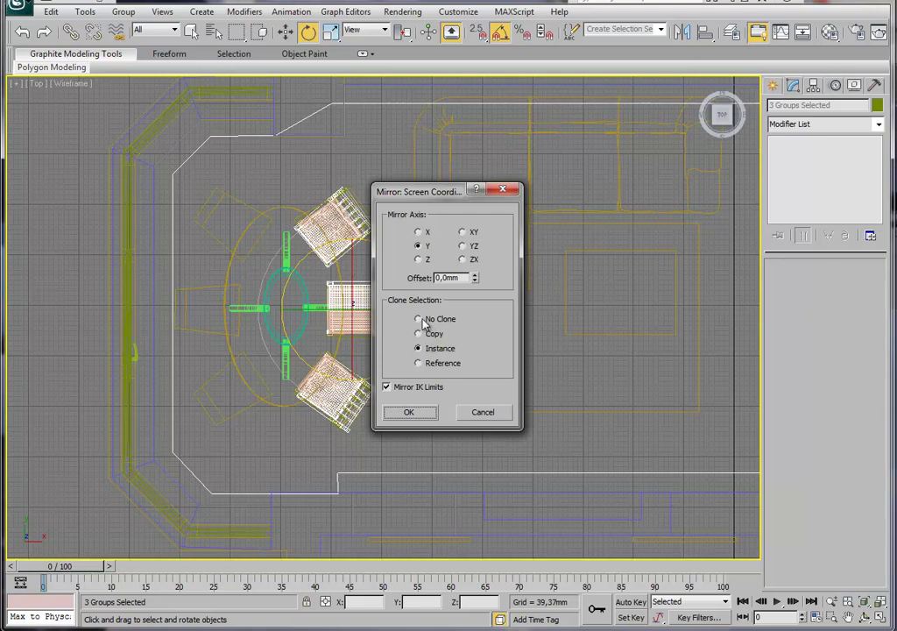
drag(426, 185, 586, 178)
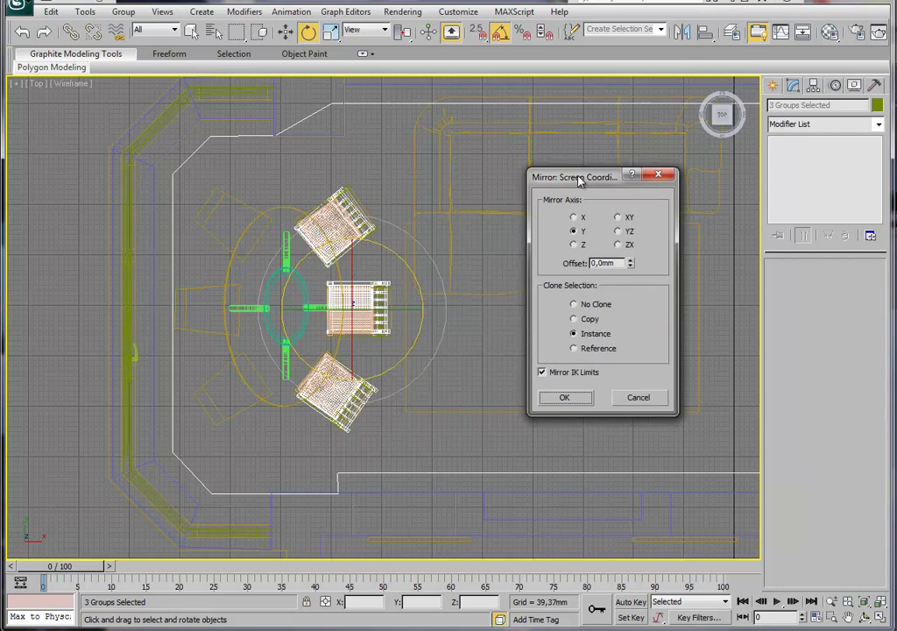
click(574, 217)
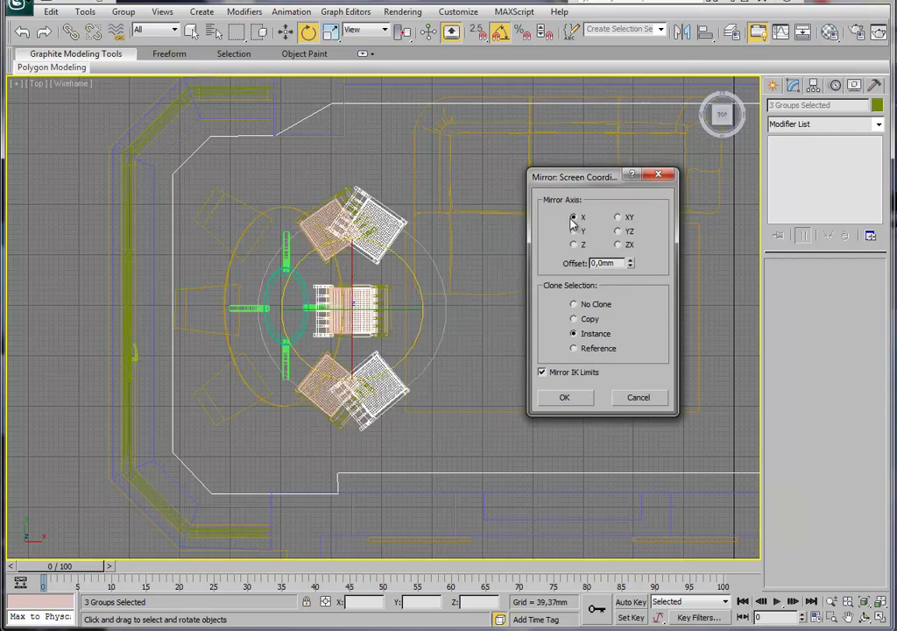
click(565, 398)
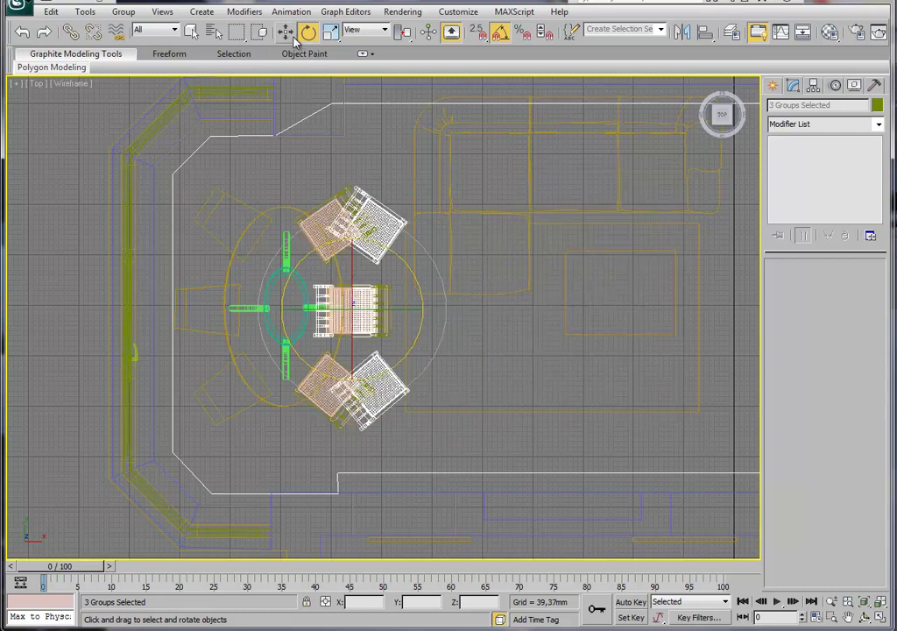
key(w)
drag(421, 309, 291, 312)
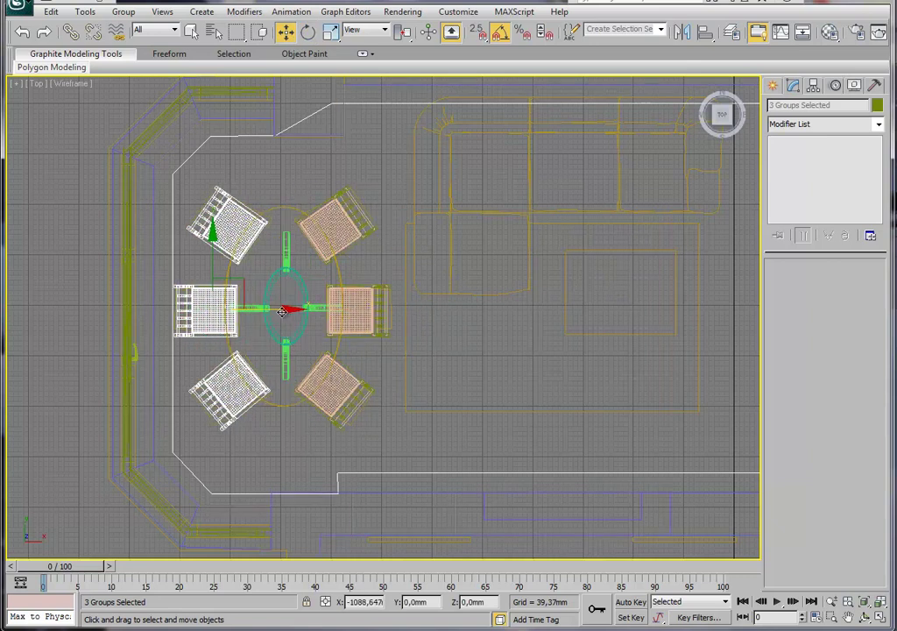
Maximize the Perspective view, orbit around the chairs and table, and deselect the chairs.
key(alt+w)
right_click(548, 431)
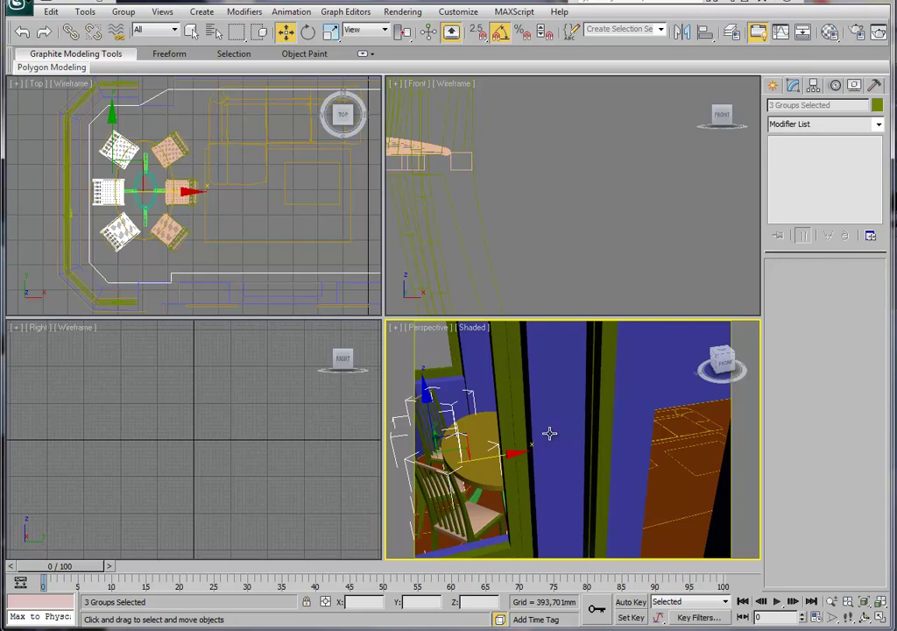
key(alt+w)
mouse_move(550, 436)
alt+middle_down()
mouse_move(362, 340)
mouse_move(419, 367)
mouse_move(445, 363)
mouse_move(441, 351)
mouse_move(367, 372)
alt+middle_up()
alt+middle_drag(283, 353, 272, 383)
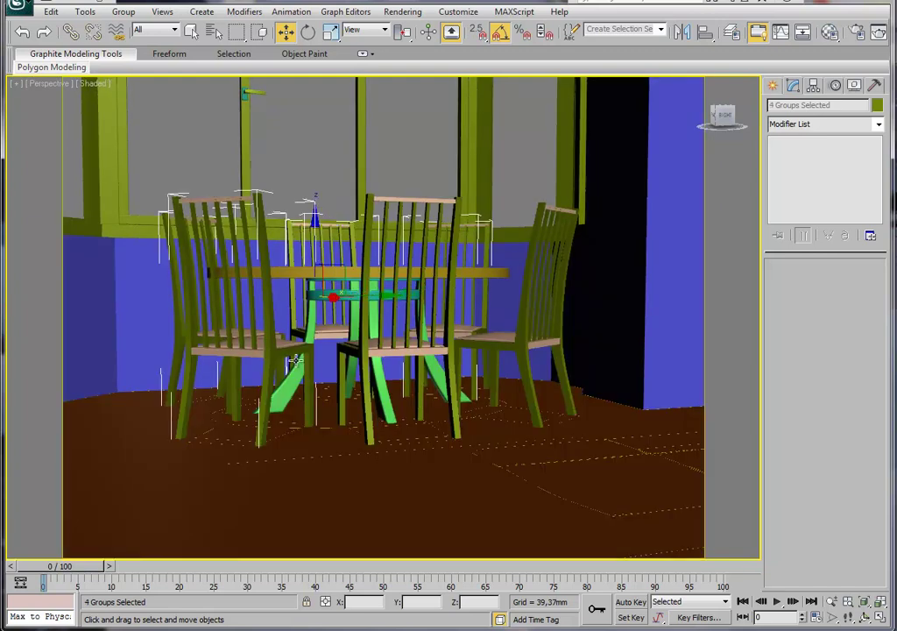
mouse_move(515, 353)
alt+middle_down()
mouse_move(487, 367)
mouse_move(447, 331)
mouse_move(435, 307)
alt+middle_up()
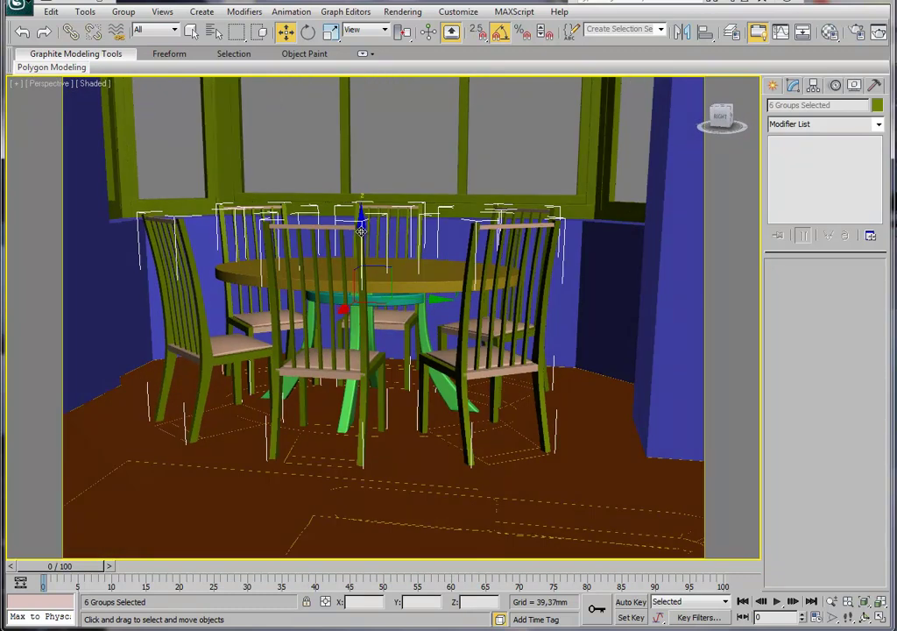
drag(361, 230, 362, 221)
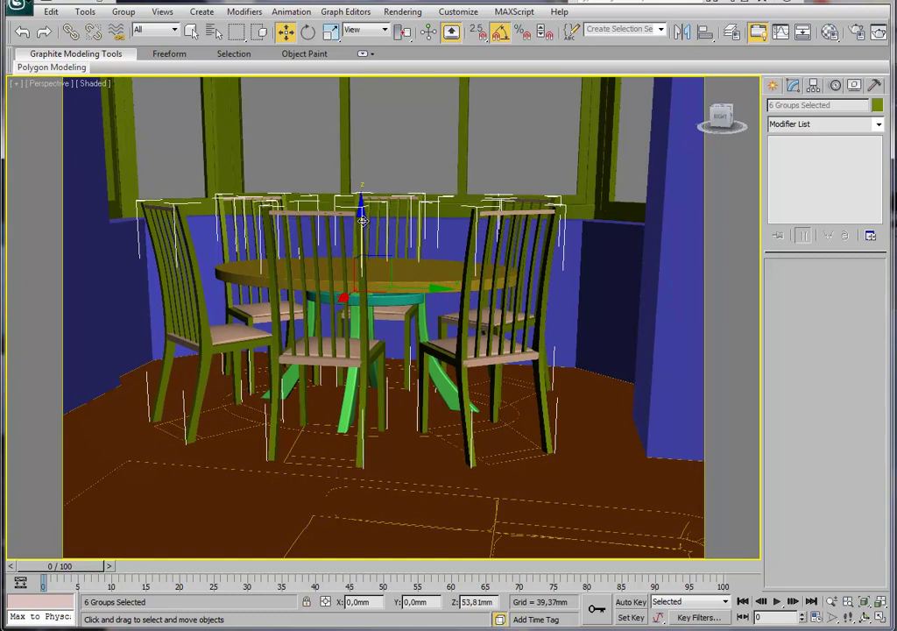
mouse_move(363, 221)
alt+middle_down()
mouse_move(462, 297)
mouse_move(391, 160)
alt+middle_up()
scroll(462, 297, up, 8)
scroll(462, 297, down, 8)
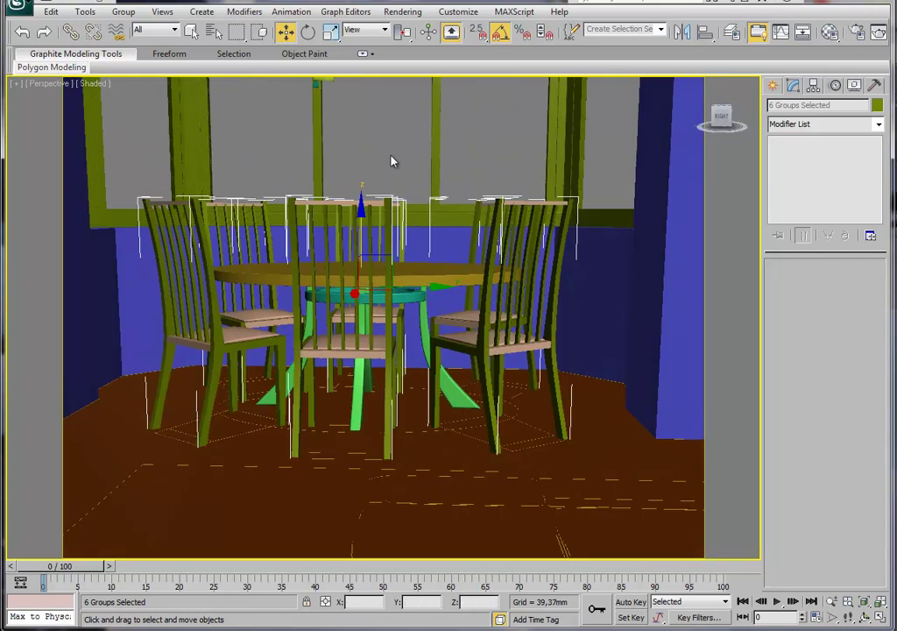
click(392, 161)
Zoom and pan the Perspective view toward the doorway beside the dining table.
alt+middle_drag(416, 234, 449, 353)
scroll(450, 353, up, 3)
scroll(314, 316, up, 3)
scroll(385, 402, down, 4)
scroll(386, 403, up, 3)
scroll(379, 403, down, 3)
middle_drag(395, 386, 401, 394)
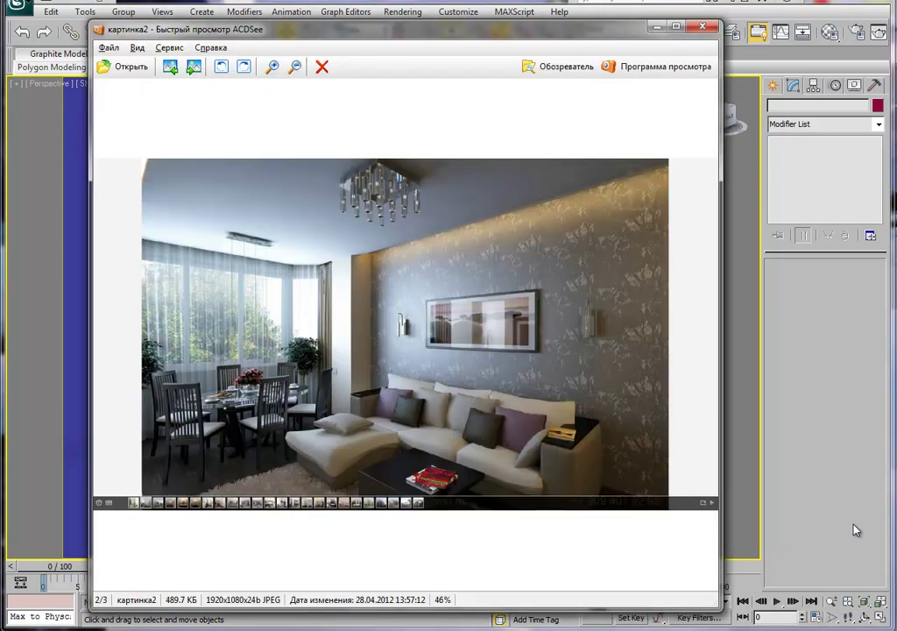
Show reference render 1/3 with the TV wall, then close the ACDSee viewer.
click(170, 67)
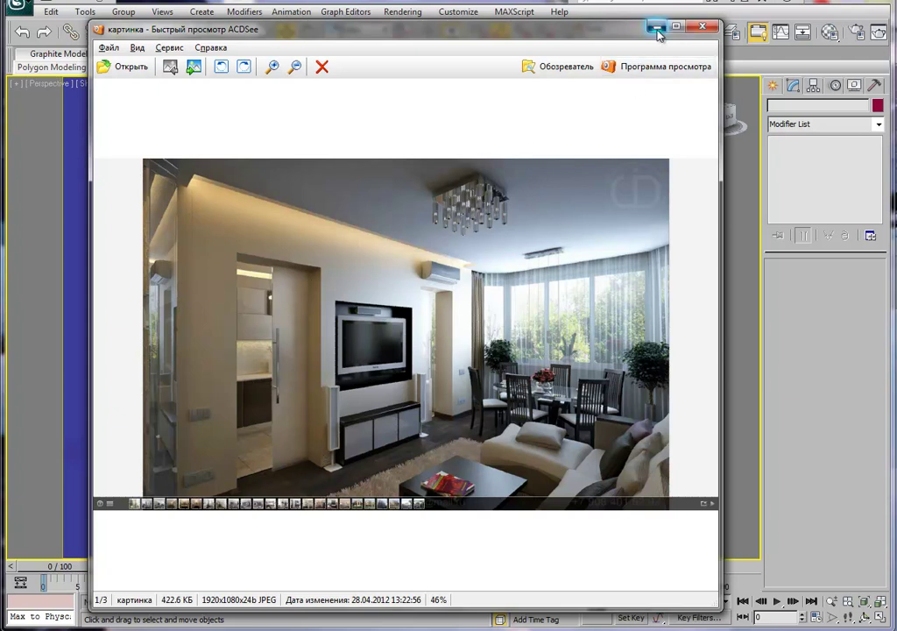
key(Escape)
Pick the Box standard primitive with AutoGrid enabled.
middle_drag(436, 377, 480, 326)
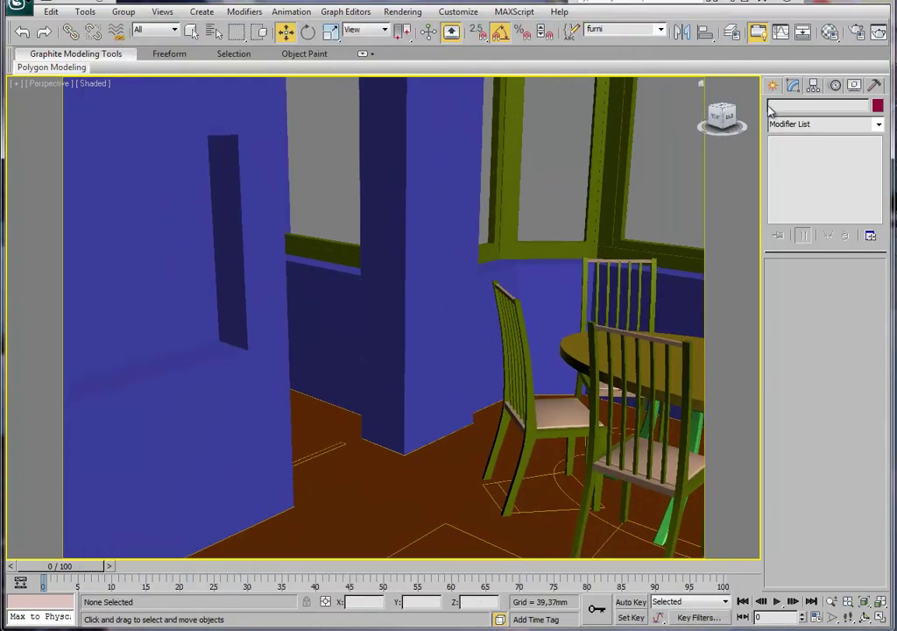
click(777, 85)
click(794, 107)
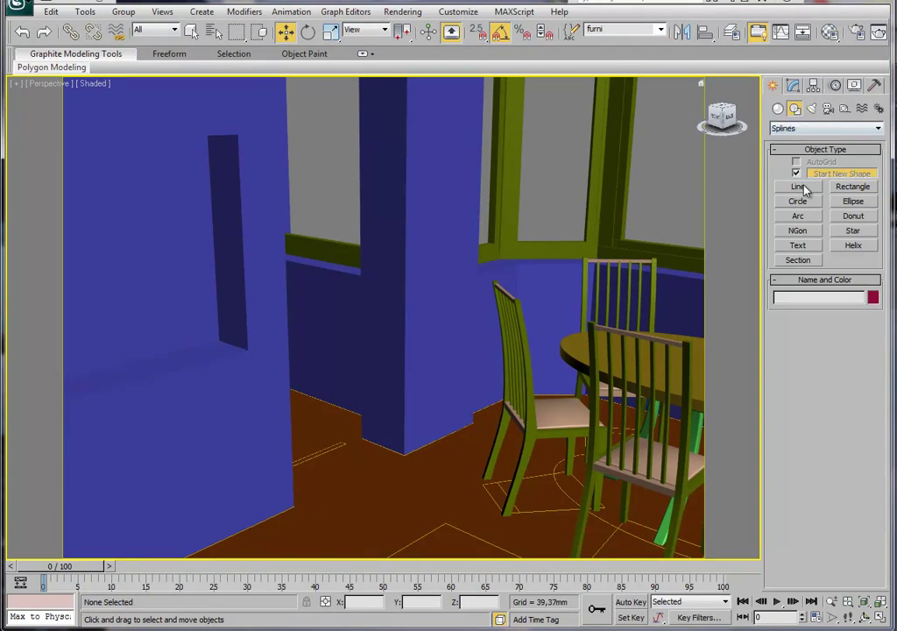
click(793, 85)
click(772, 86)
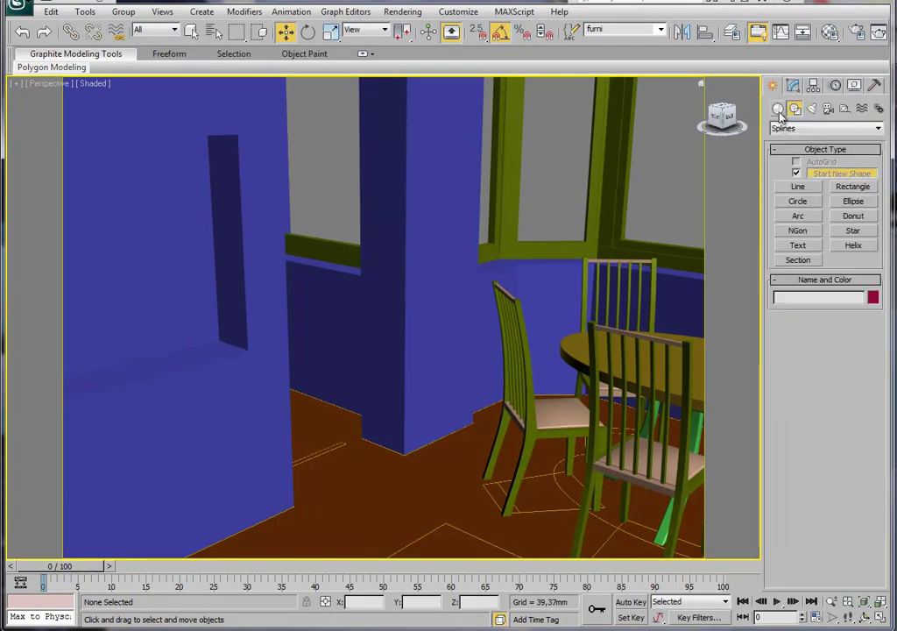
click(778, 108)
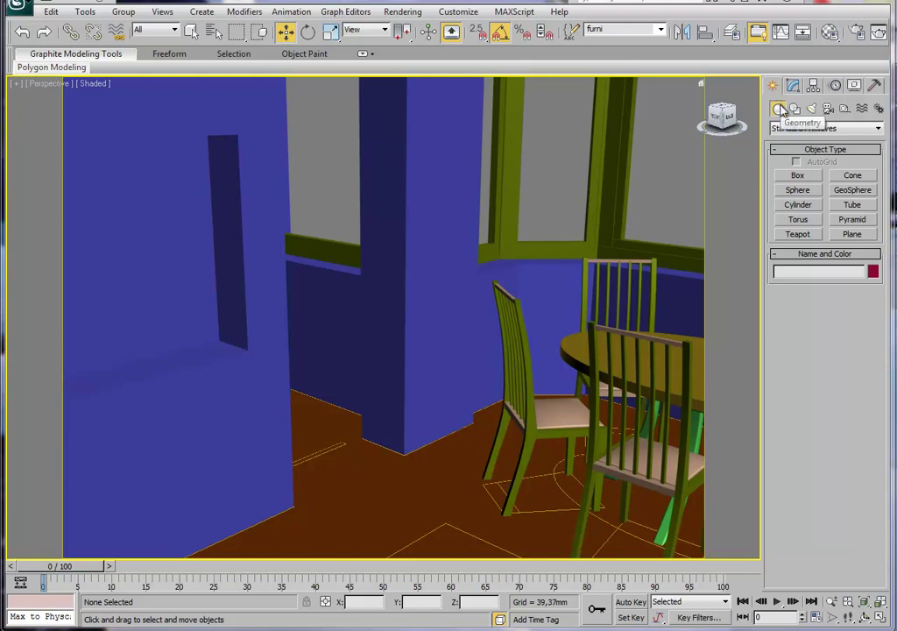
click(800, 176)
click(795, 162)
Draw a thin door-height box, about 842 × 2135 mm, and slide it into the doorway.
mouse_move(461, 208)
alt+middle_down()
mouse_move(429, 175)
mouse_move(434, 146)
alt+middle_up()
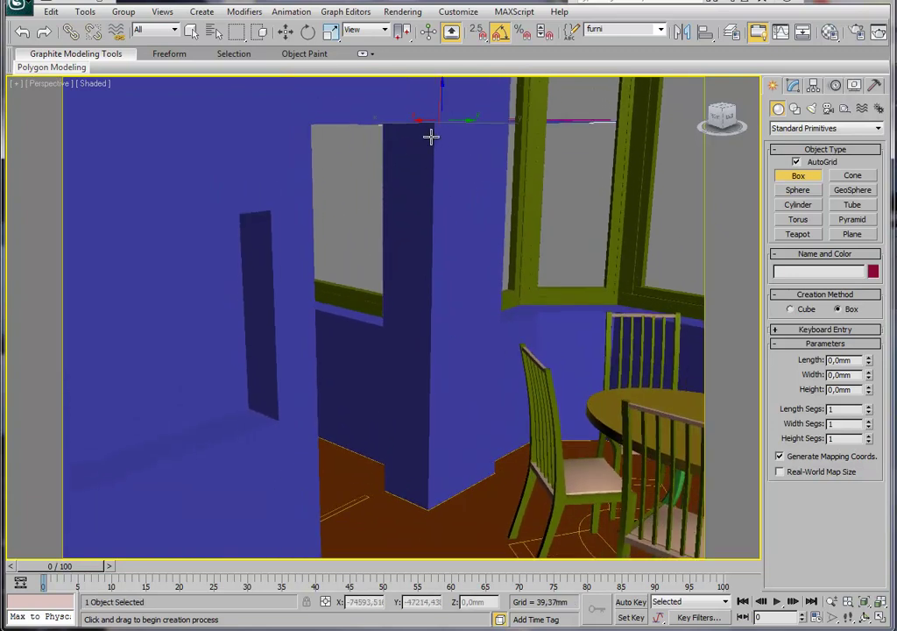
drag(440, 123, 415, 206)
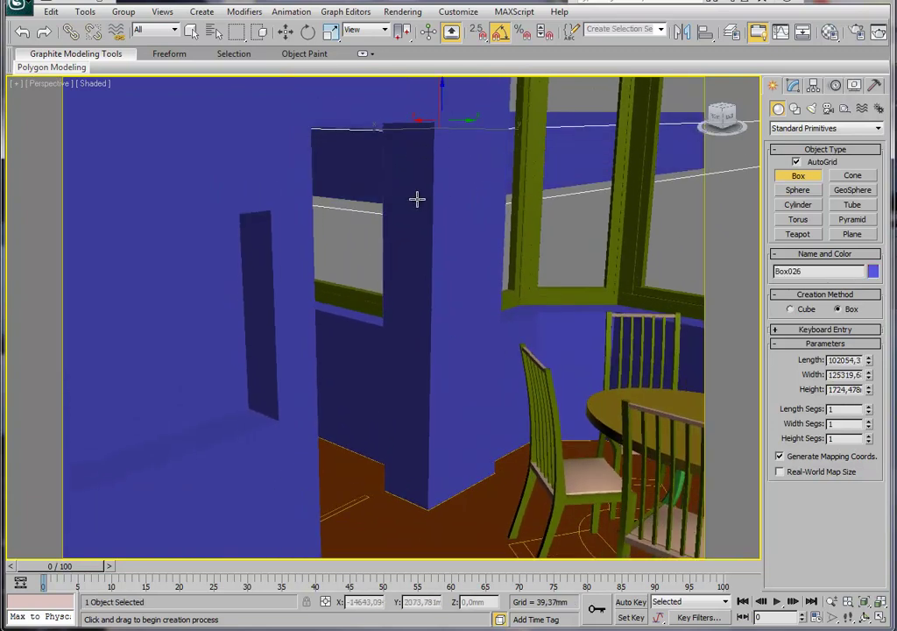
right_click(417, 202)
mouse_move(438, 490)
mouse_down()
mouse_move(409, 527)
mouse_move(399, 493)
mouse_up()
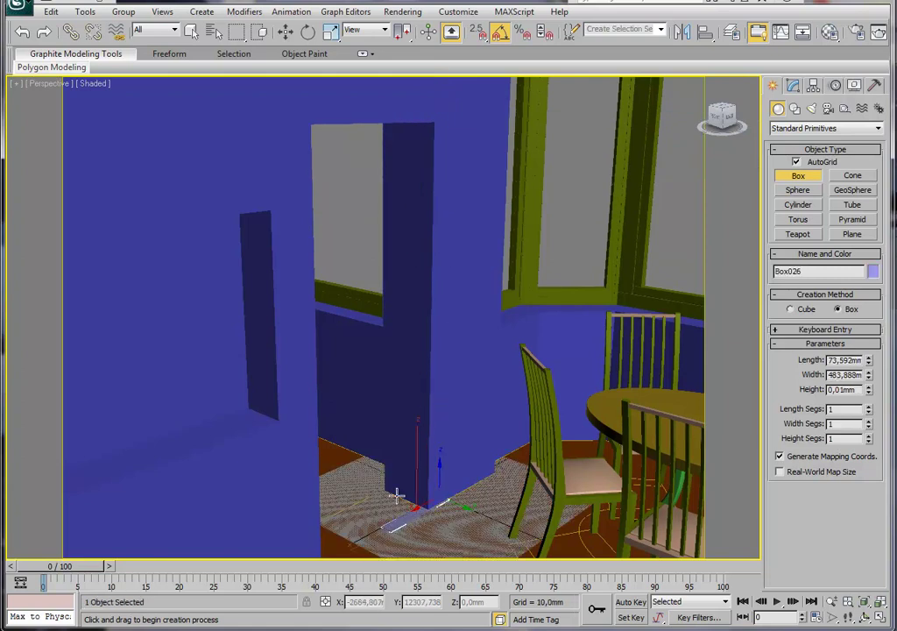
click(404, 163)
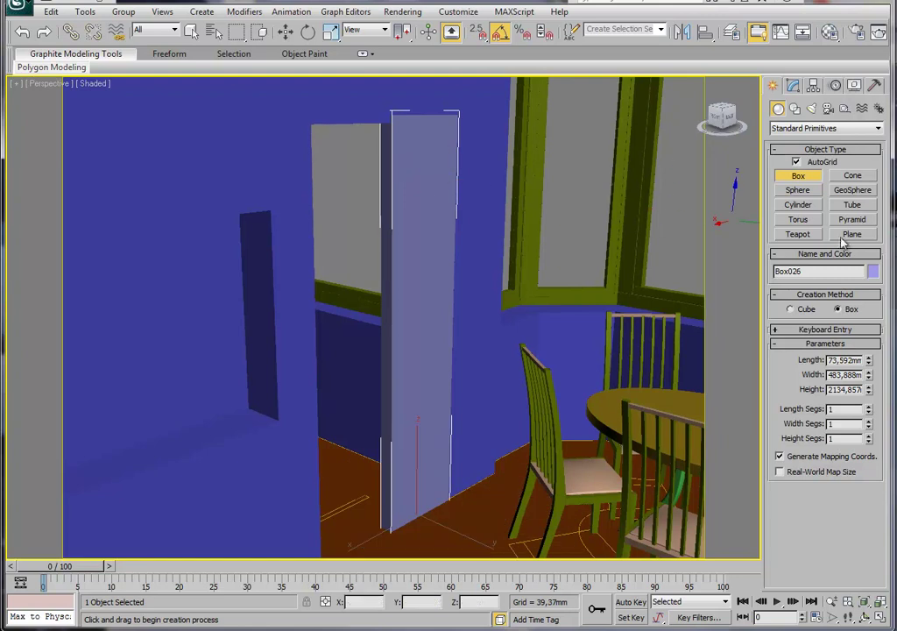
mouse_move(868, 375)
mouse_down()
mouse_move(865, 323)
mouse_move(870, 393)
mouse_up()
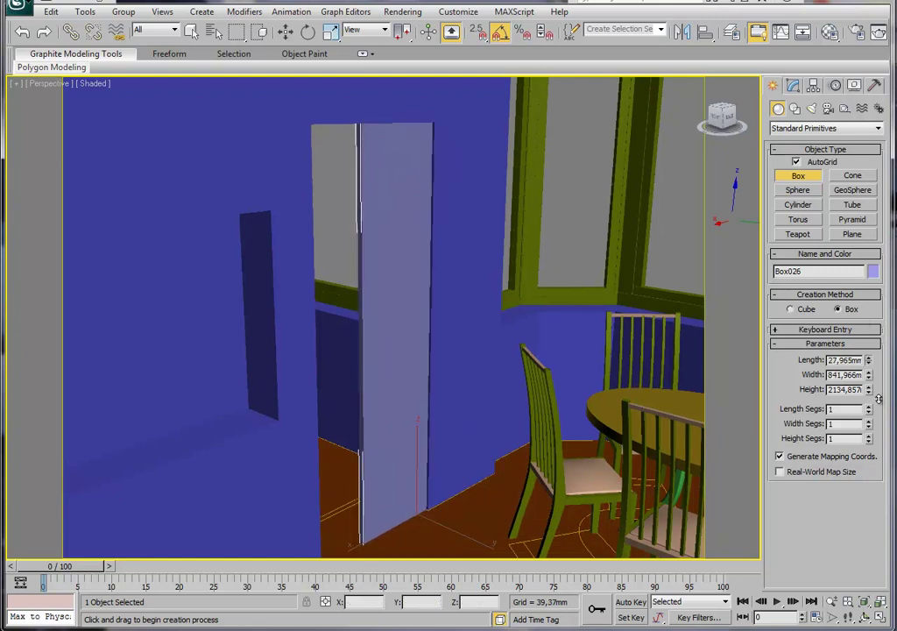
click(286, 31)
drag(419, 536, 339, 539)
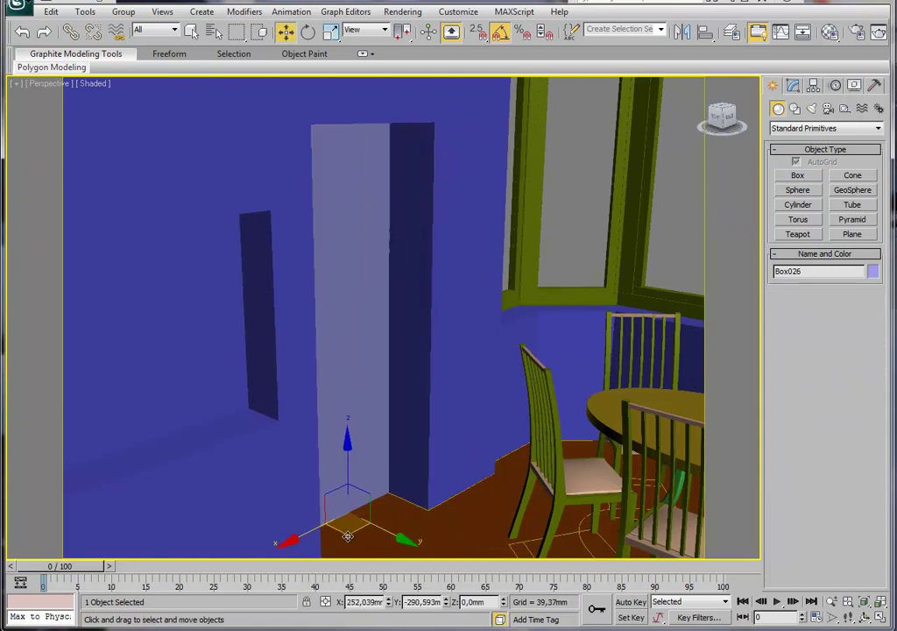
Maximize the Top view, zoom in, and nudge the door panel right in plan.
key(alt+w)
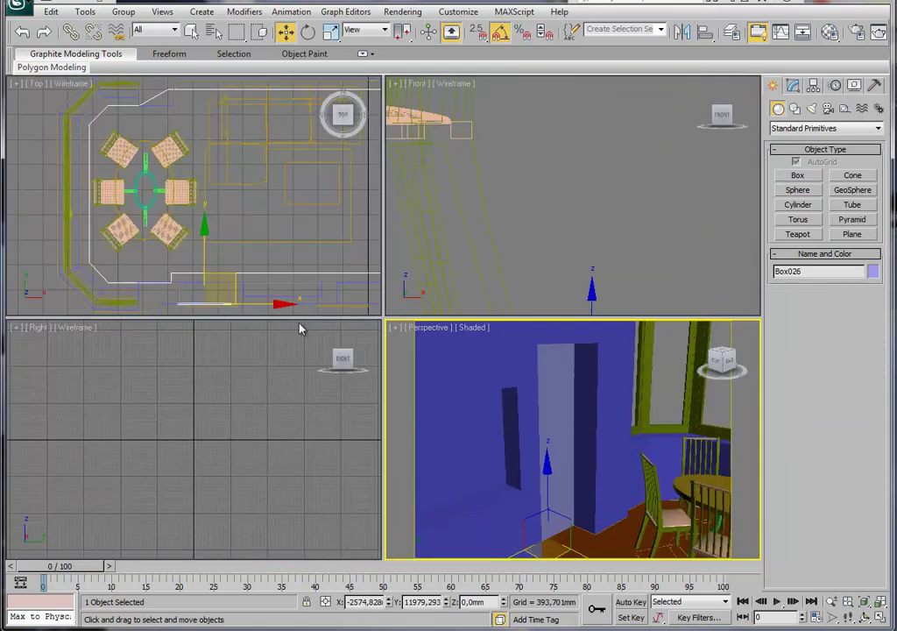
middle_click(233, 190)
key(alt+w)
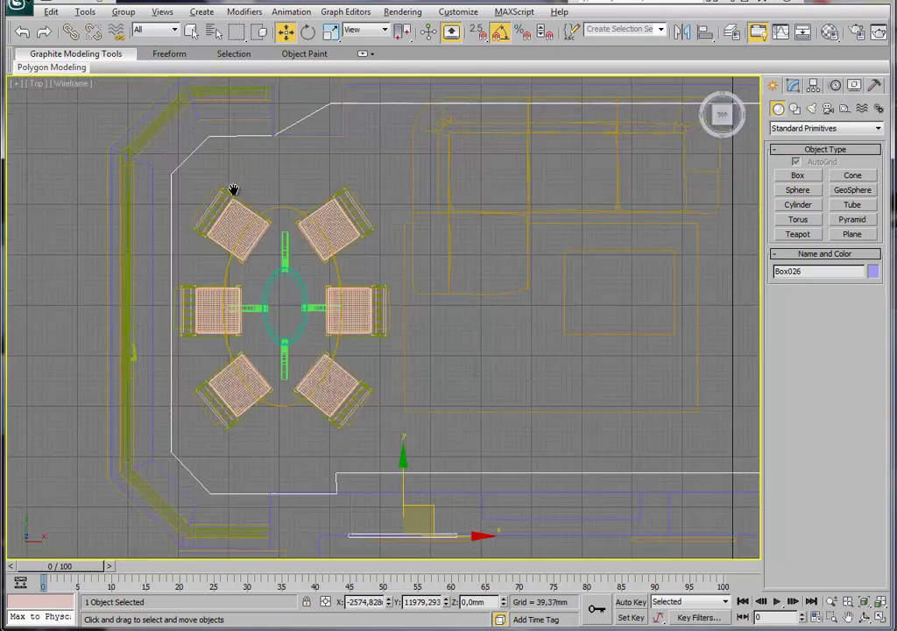
scroll(435, 329, up, 3)
scroll(391, 350, up, 3)
scroll(377, 338, up, 3)
drag(367, 342, 396, 351)
Resize Box026 to Length 28.414 and Width 808.287 mm and nudge it into the opening.
click(793, 85)
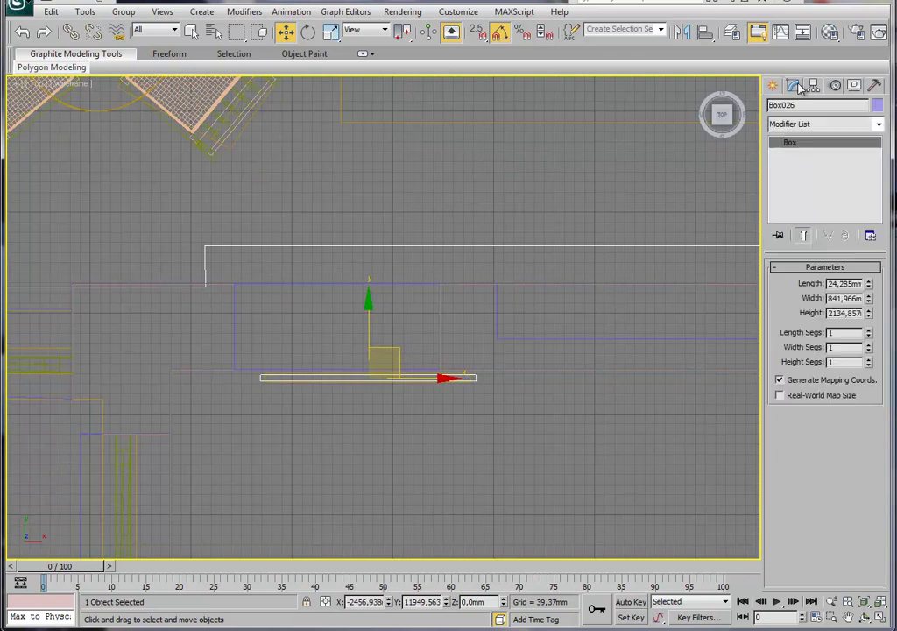
click(869, 287)
drag(870, 284, 870, 298)
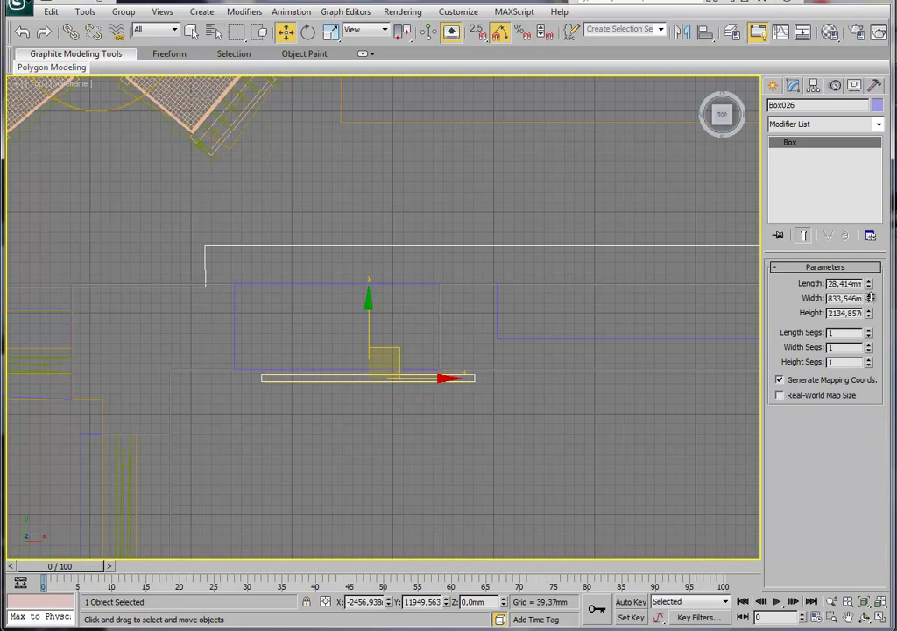
drag(403, 351, 405, 352)
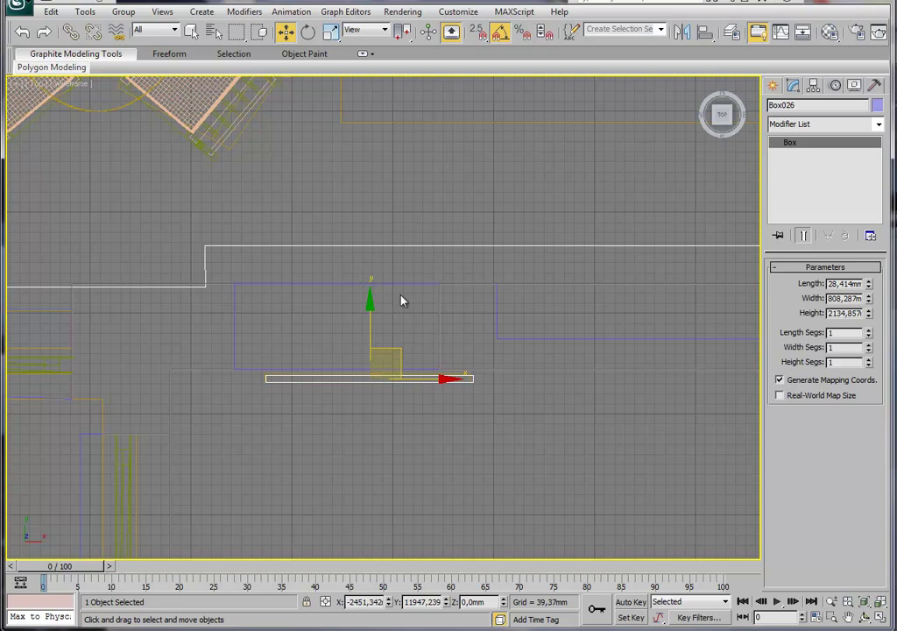
middle_drag(435, 291, 400, 290)
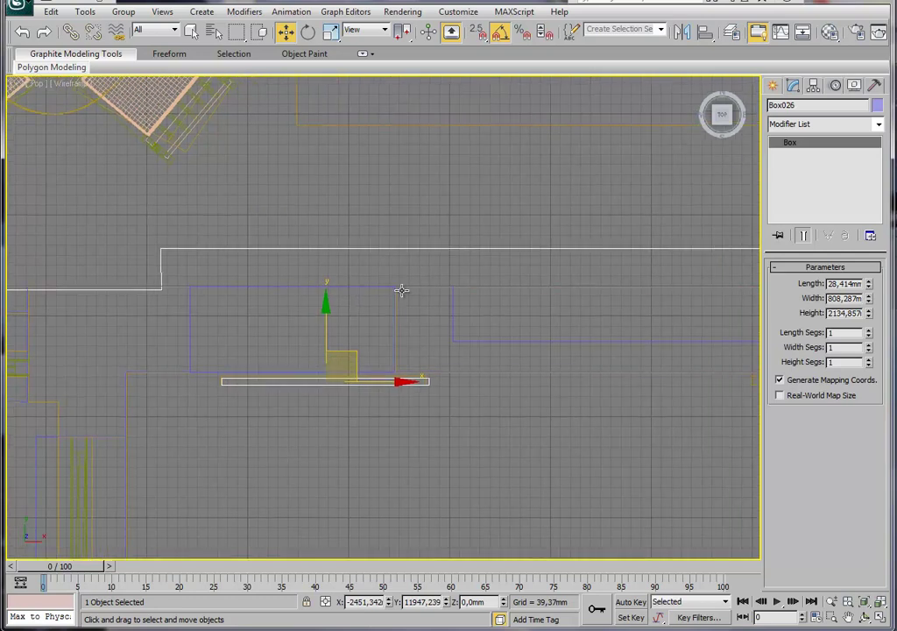
key(alt+w)
right_click(575, 402)
key(alt+w)
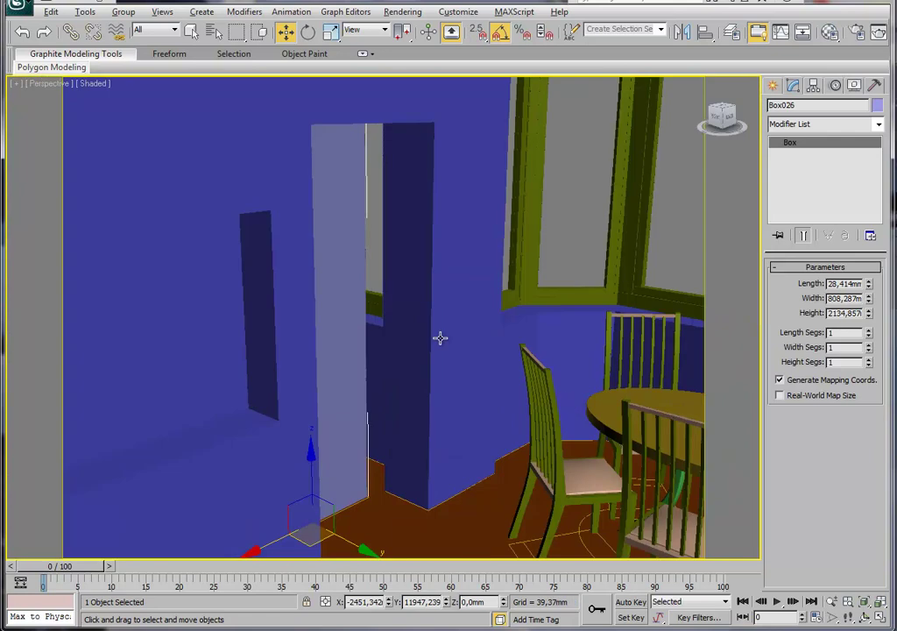
Isolate the door panel, frame it, and add an Edit Poly modifier.
right_click(359, 316)
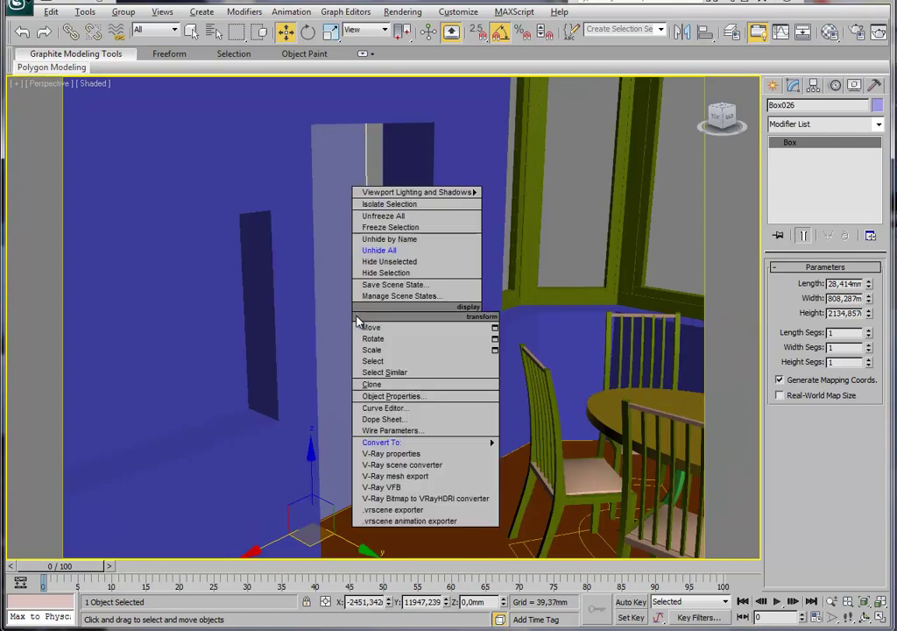
click(382, 262)
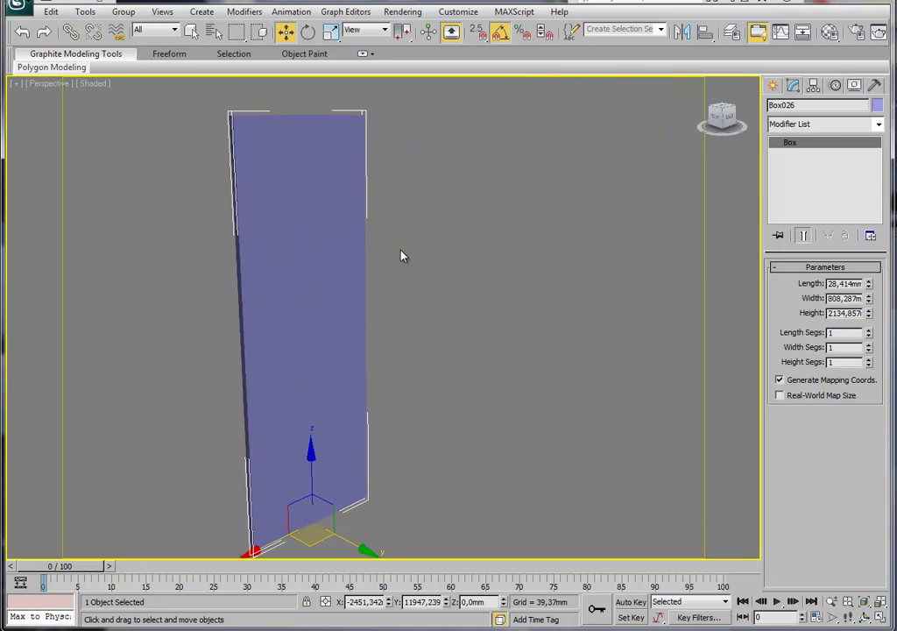
key(z)
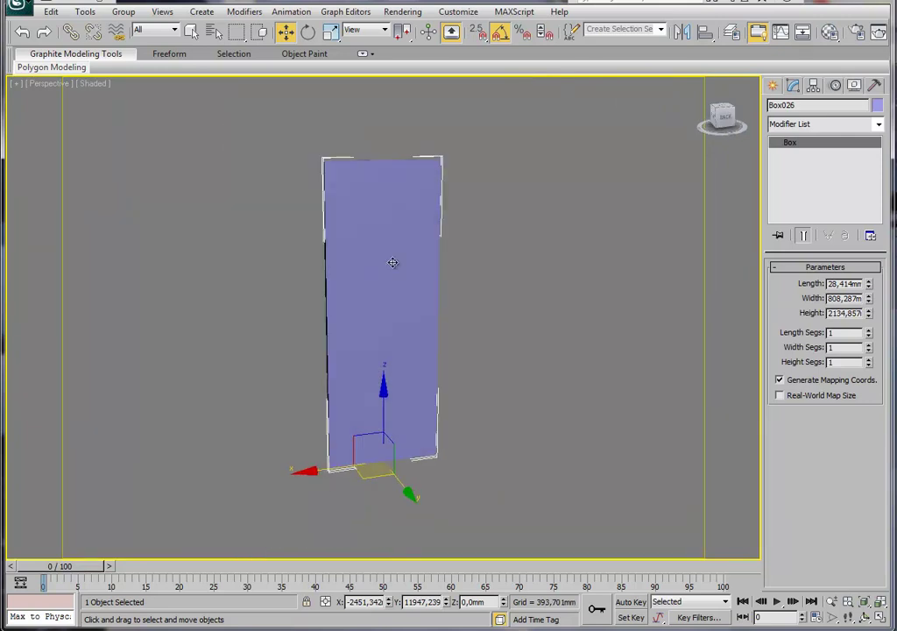
click(880, 127)
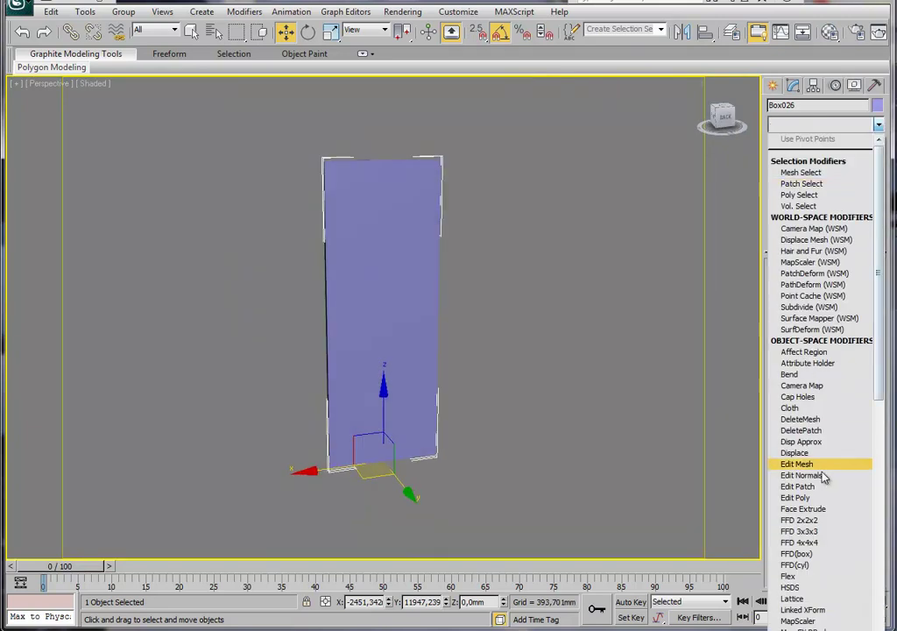
click(796, 498)
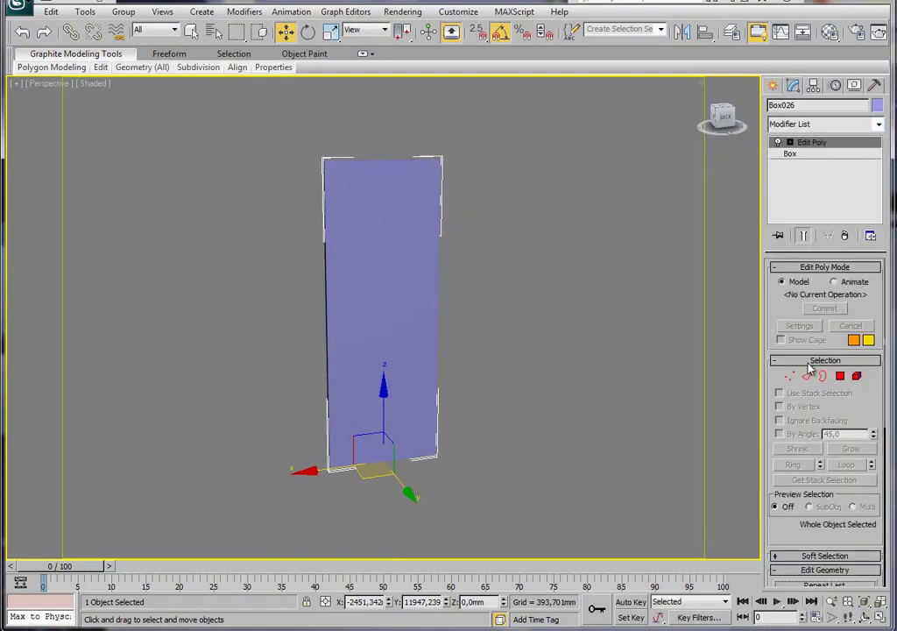
Enter Edge mode and select all the panel's edges in wireframe.
click(808, 376)
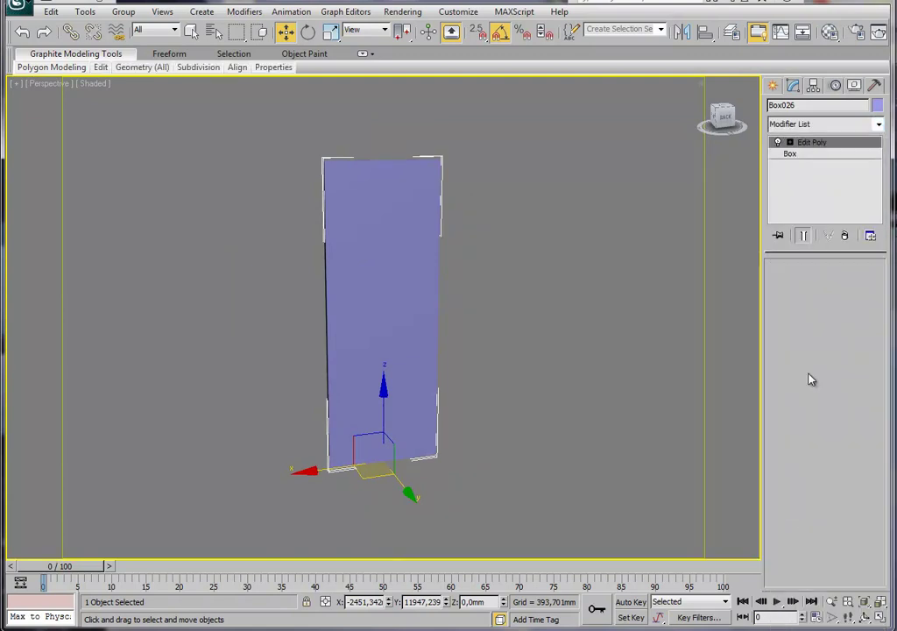
key(F3)
key(F3)
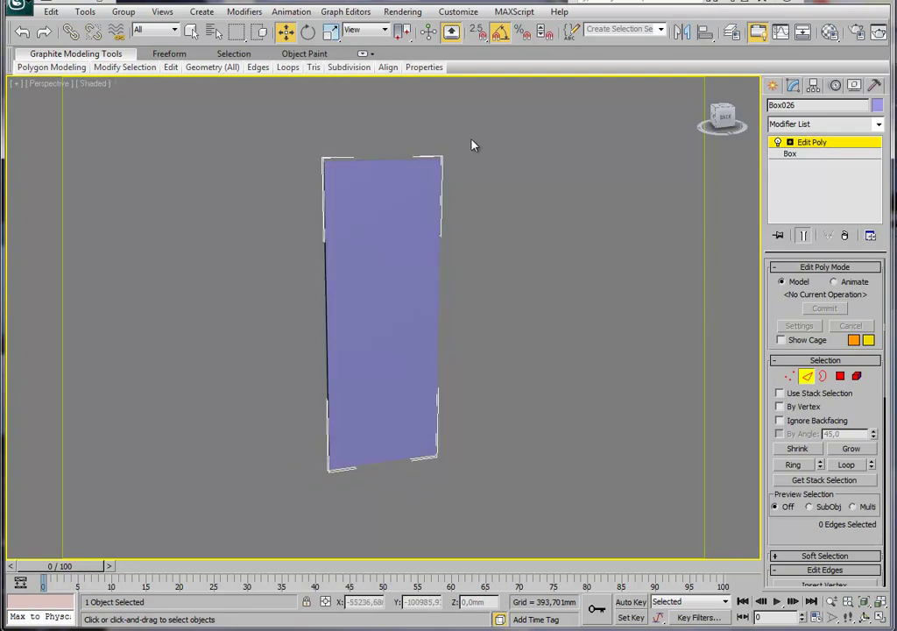
key(ctrl+a)
drag(800, 535, 797, 364)
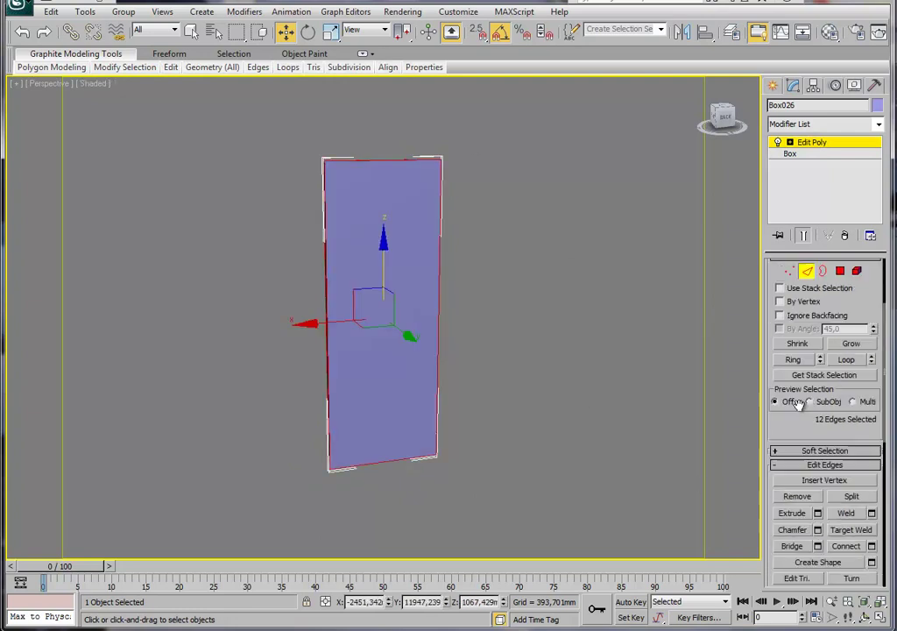
Chamfer the selected edges at 1,903 mm with 7 segments and return to object level.
click(818, 463)
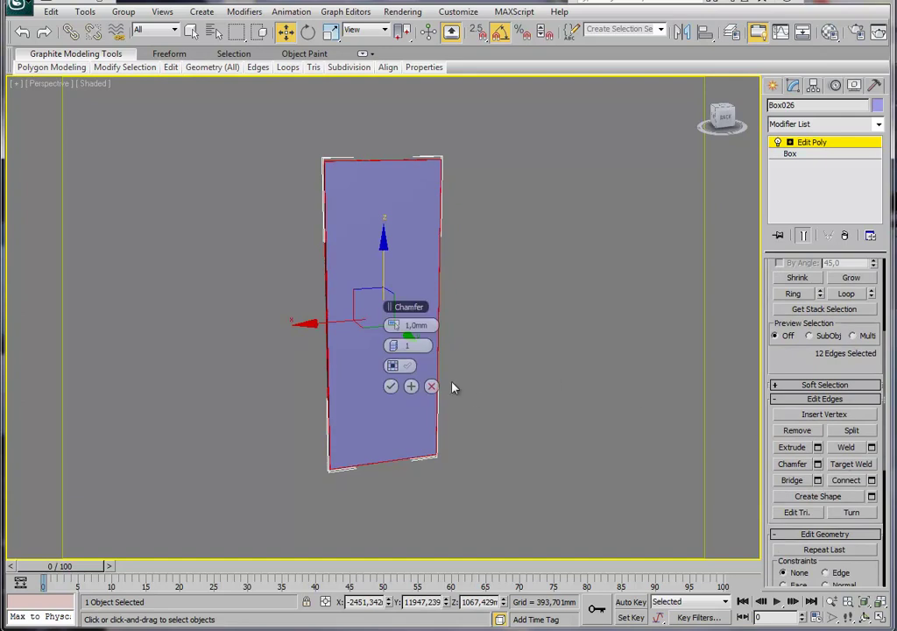
alt+middle_drag(457, 387, 389, 411)
scroll(389, 411, up, 5)
scroll(425, 429, up, 3)
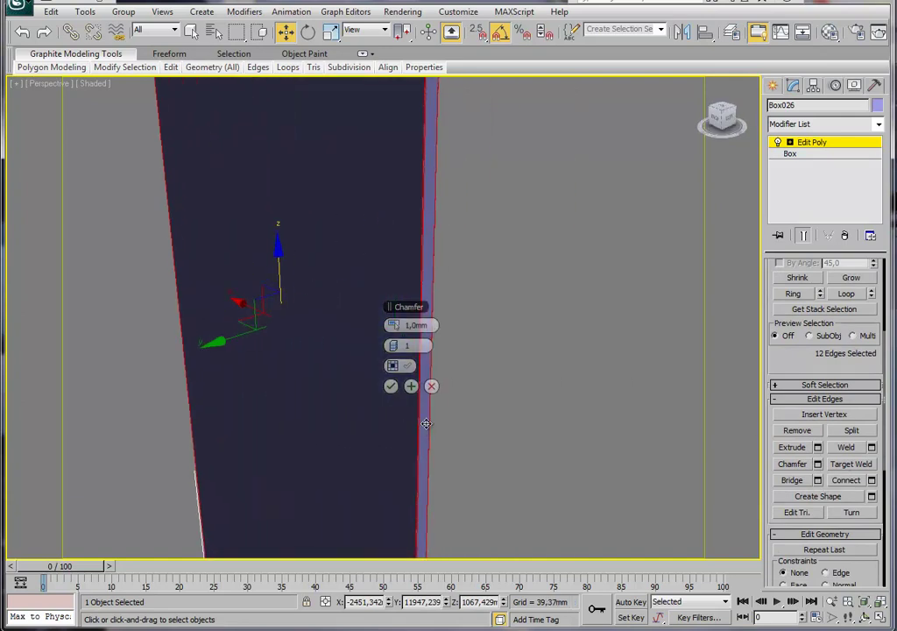
scroll(451, 427, up, 3)
scroll(406, 371, up, 2)
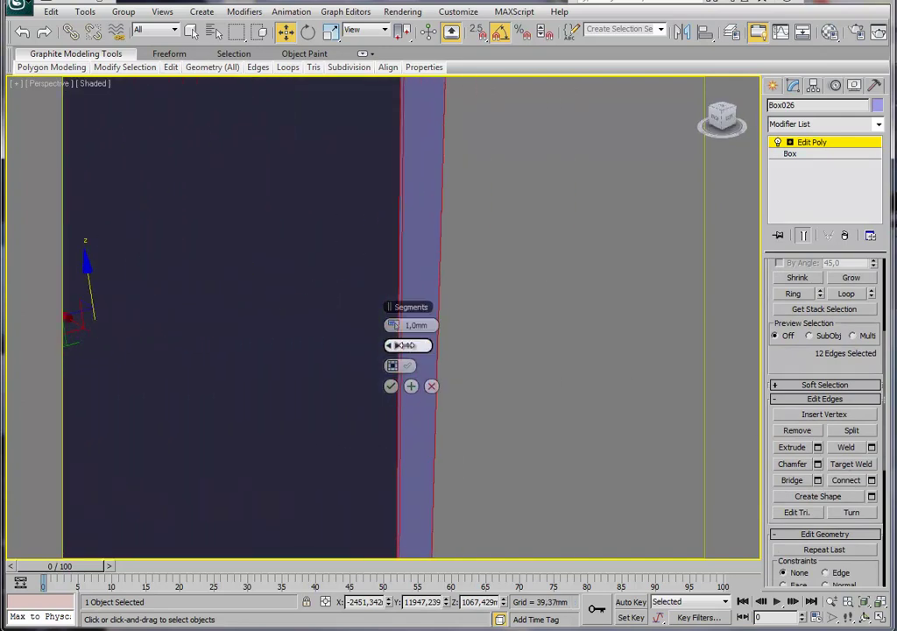
mouse_move(393, 345)
mouse_down()
mouse_move(393, 325)
mouse_move(394, 345)
mouse_move(394, 333)
mouse_up()
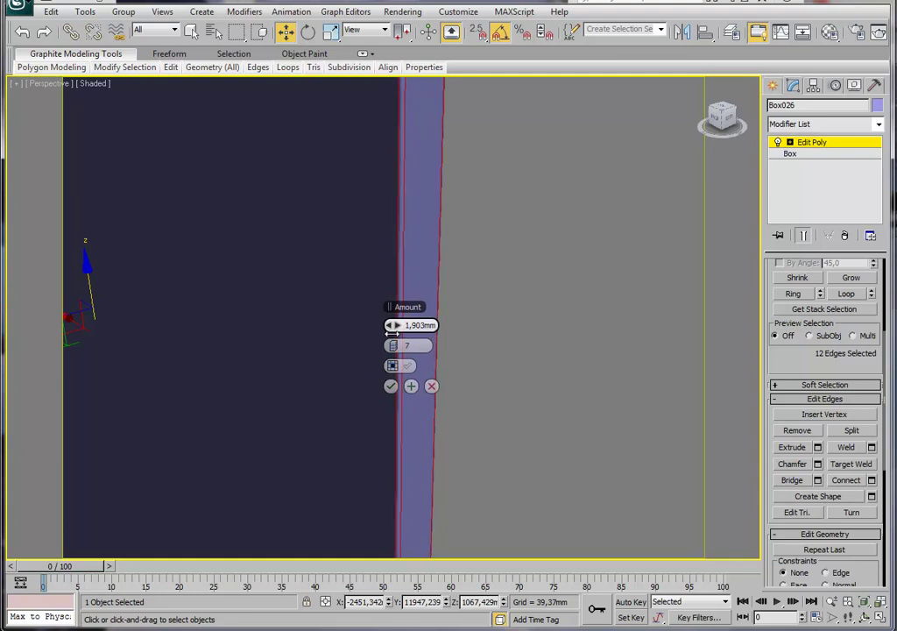
click(391, 387)
click(812, 142)
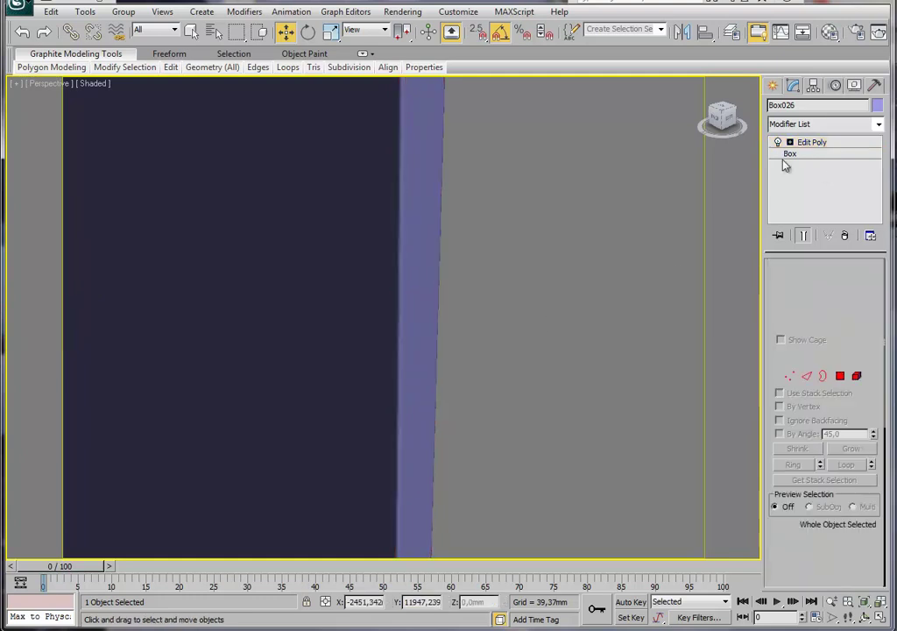
Shift-drag the door panel to make an instanced copy.
key(z)
alt+middle_drag(372, 358, 399, 351)
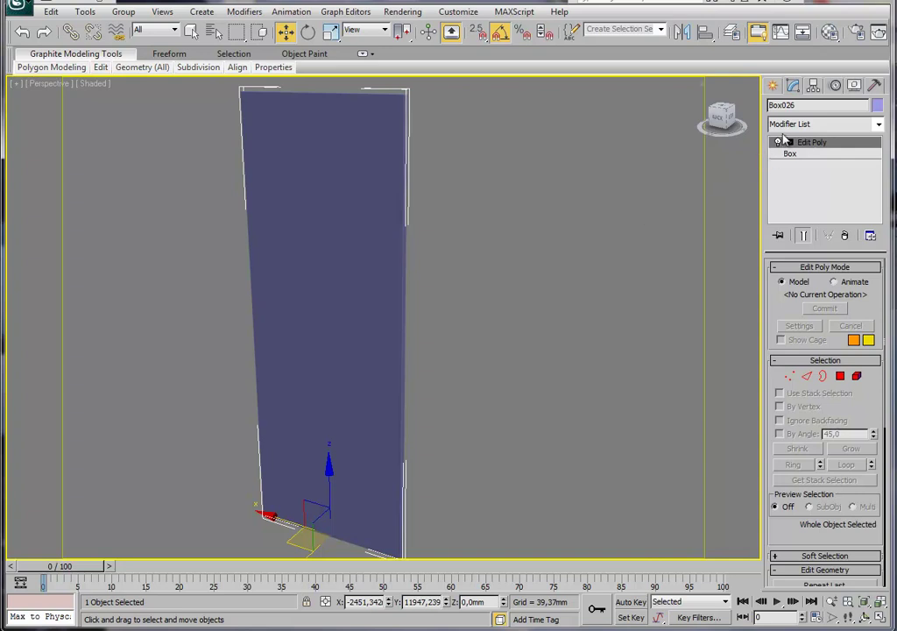
click(775, 85)
click(797, 175)
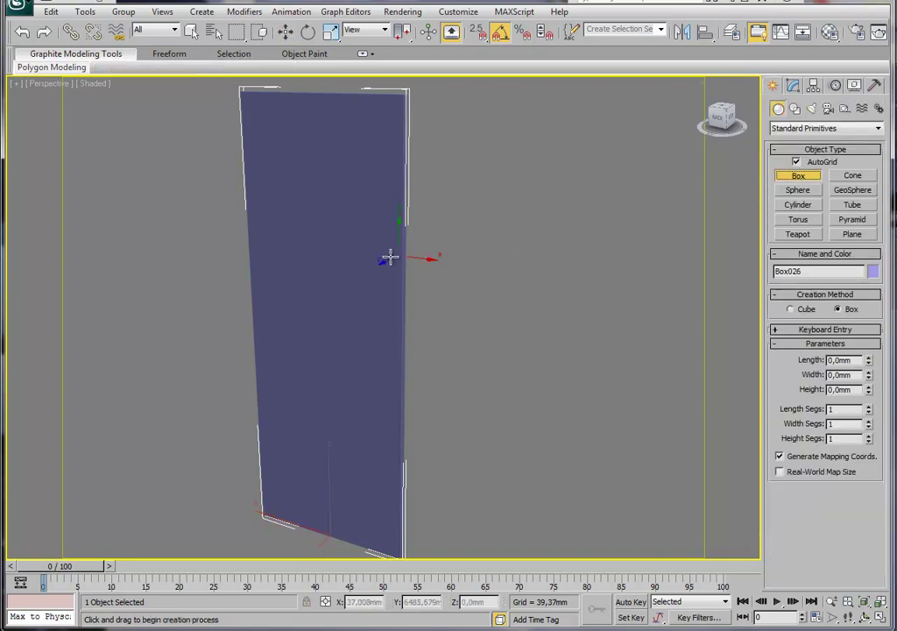
key(w)
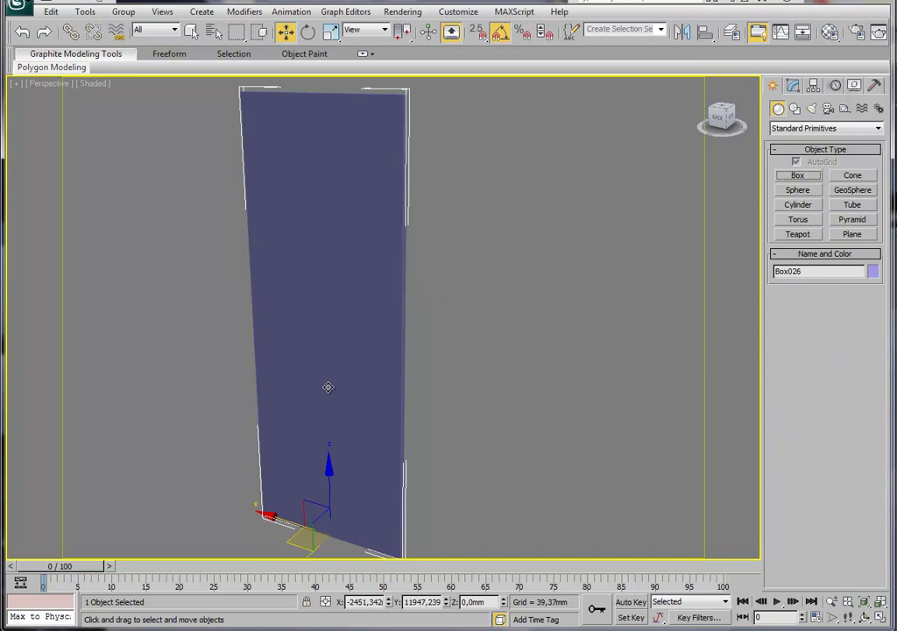
mouse_move(315, 526)
alt+middle_down()
mouse_move(310, 451)
mouse_move(300, 473)
mouse_move(309, 434)
alt+middle_up()
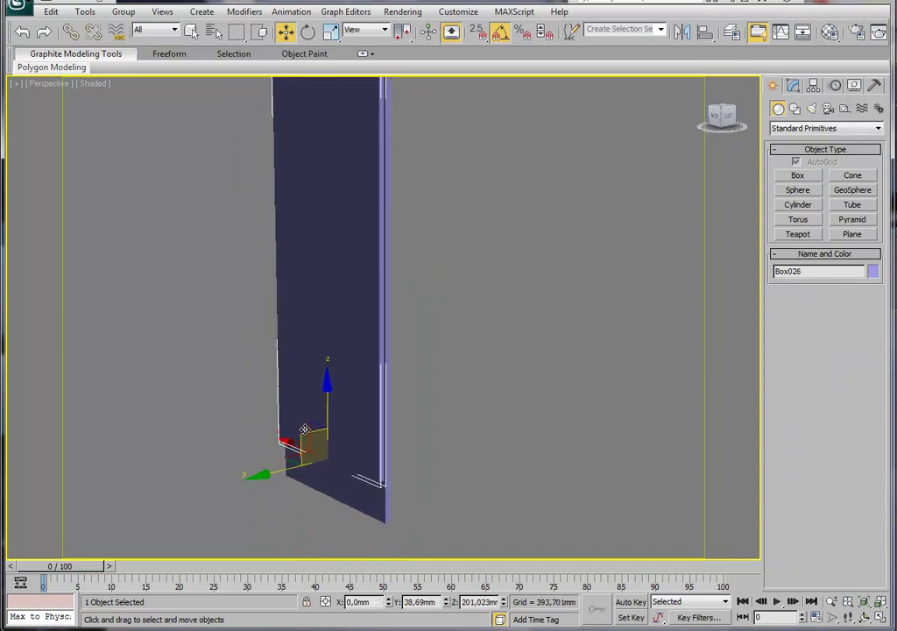
shift+drag(309, 435, 282, 410)
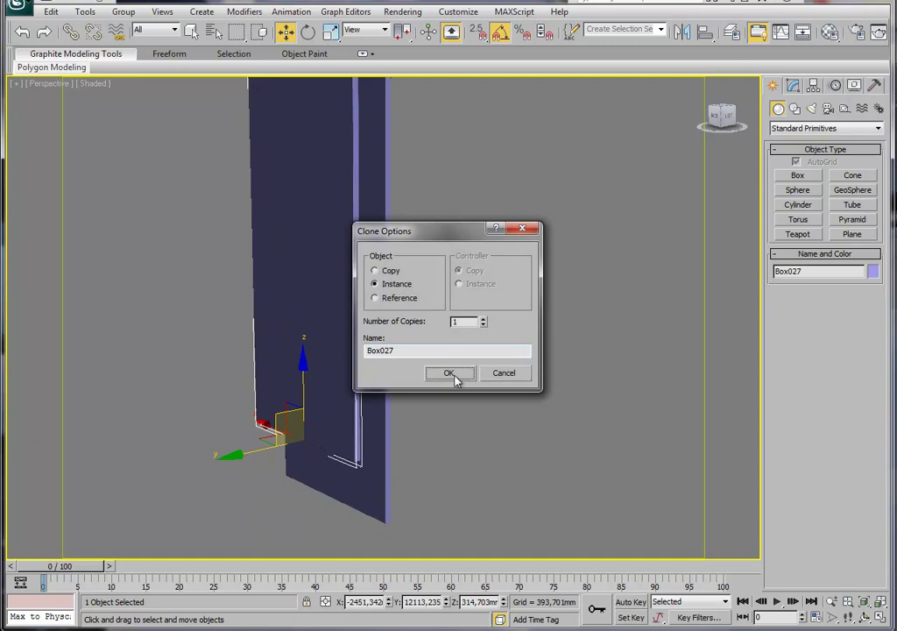
click(449, 372)
Try narrowing the copy by moving its edge vertices, then cancel and undo.
click(793, 85)
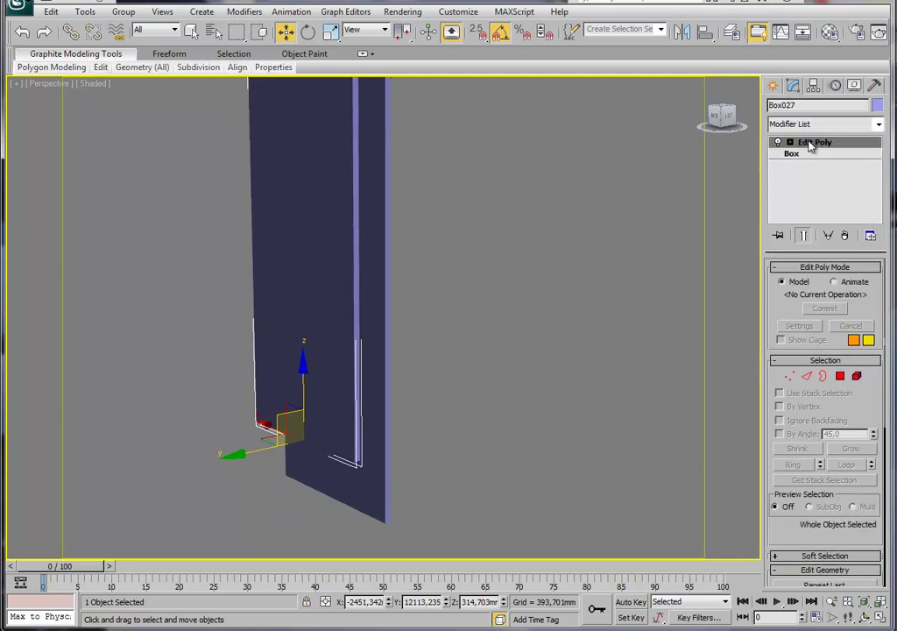
key(1)
alt+middle_drag(374, 337, 444, 302)
scroll(417, 279, down, 3)
scroll(416, 318, down, 3)
drag(425, 142, 361, 457)
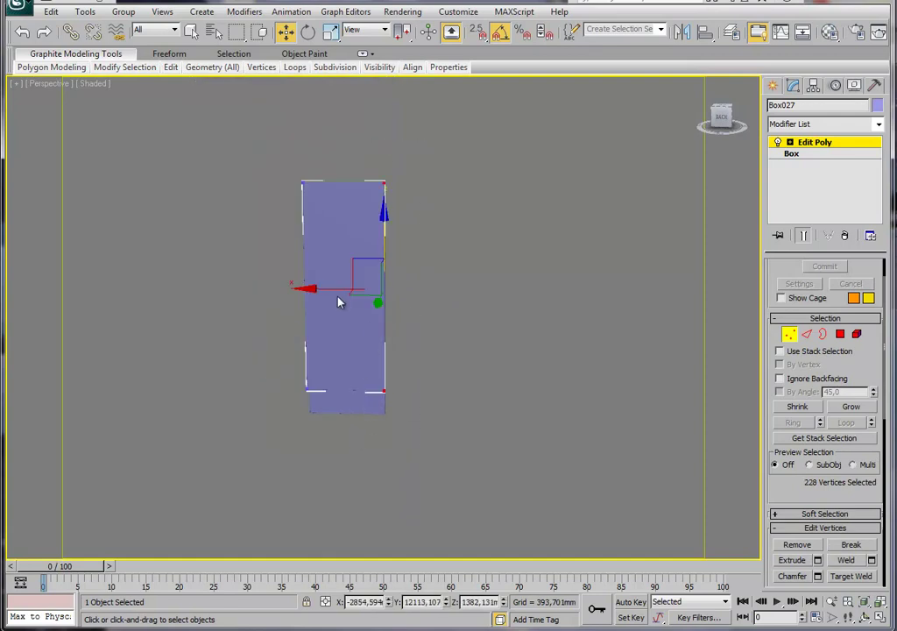
drag(341, 289, 267, 296)
right_click(266, 296)
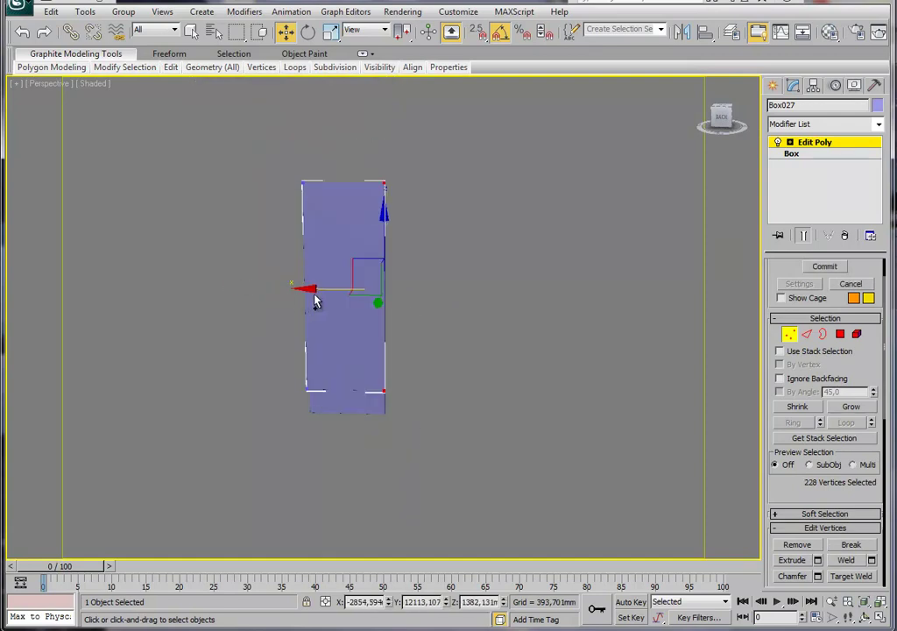
key(ctrl+z)
key(ctrl+z)
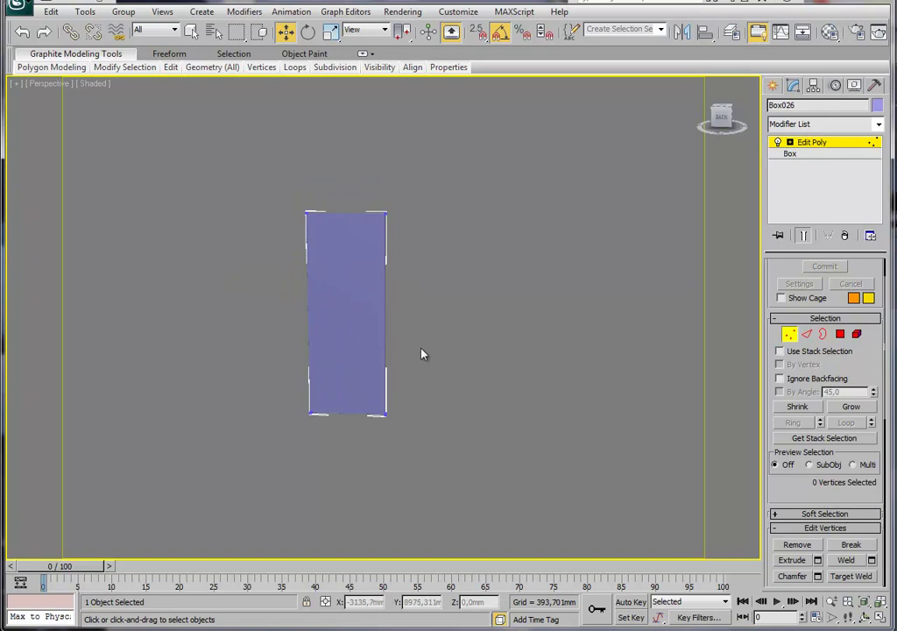
alt+middle_drag(419, 343, 349, 371)
scroll(375, 344, up, 5)
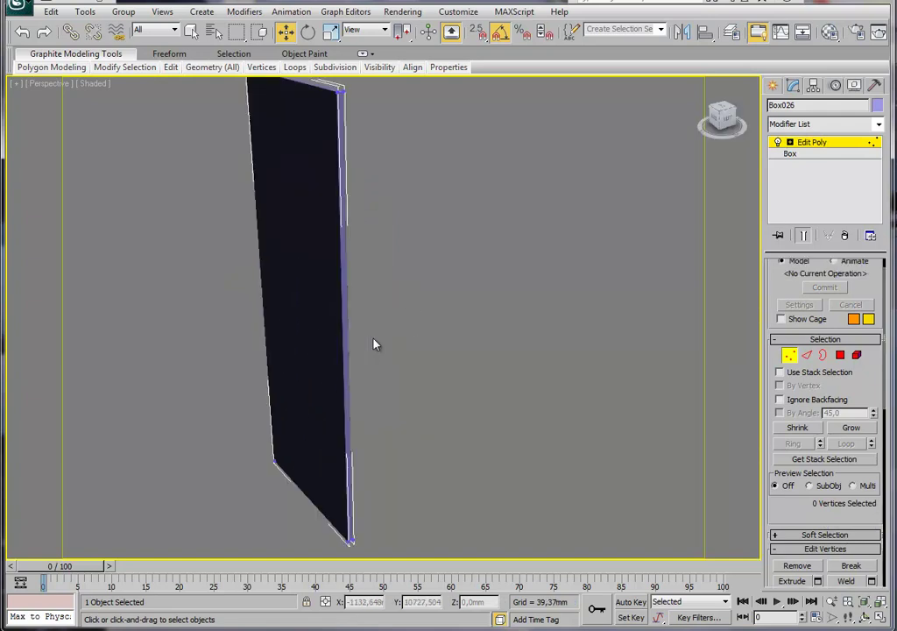
click(815, 145)
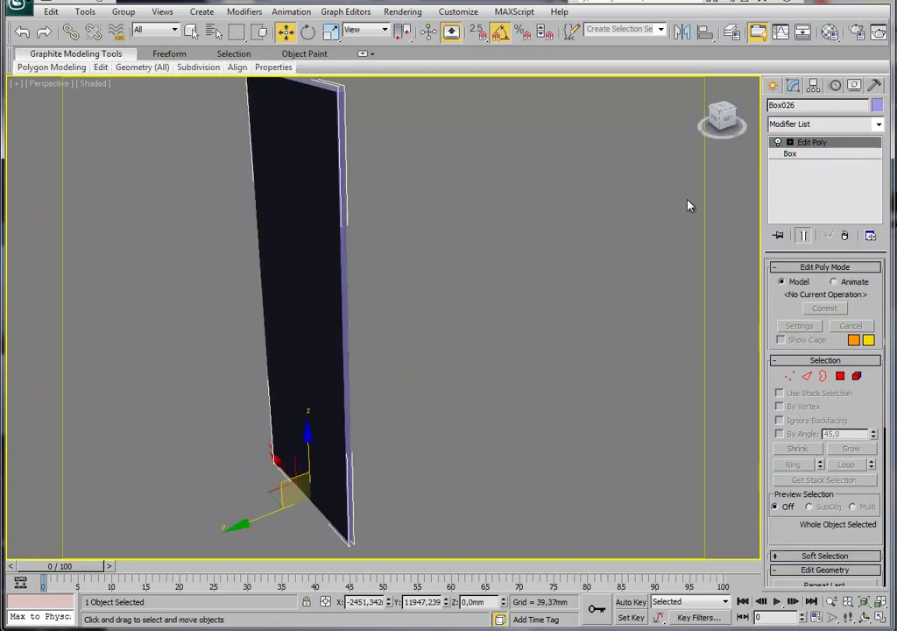
Shift-drag out another copy, Box027, and move all its vertices into place.
shift+drag(263, 495, 198, 538)
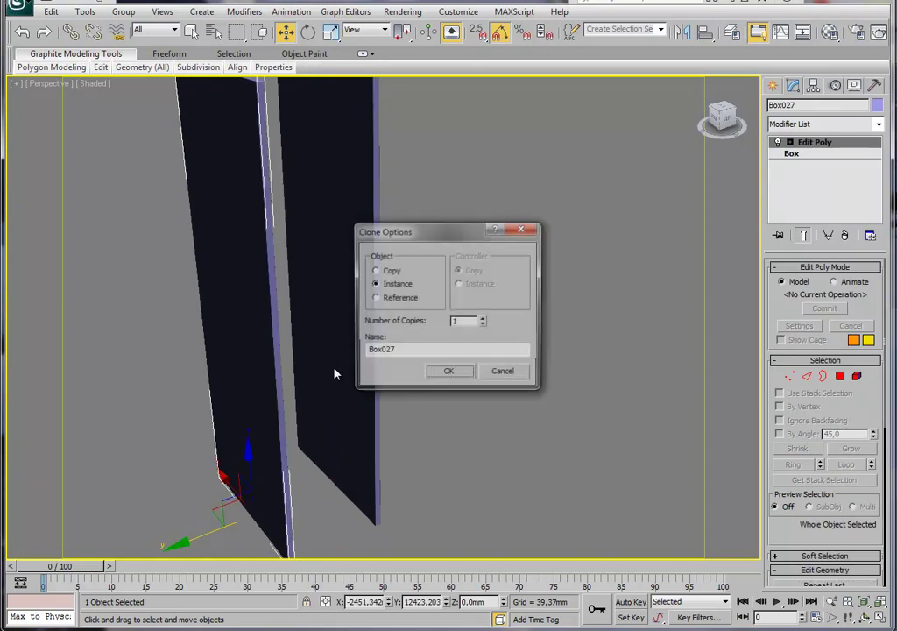
click(449, 372)
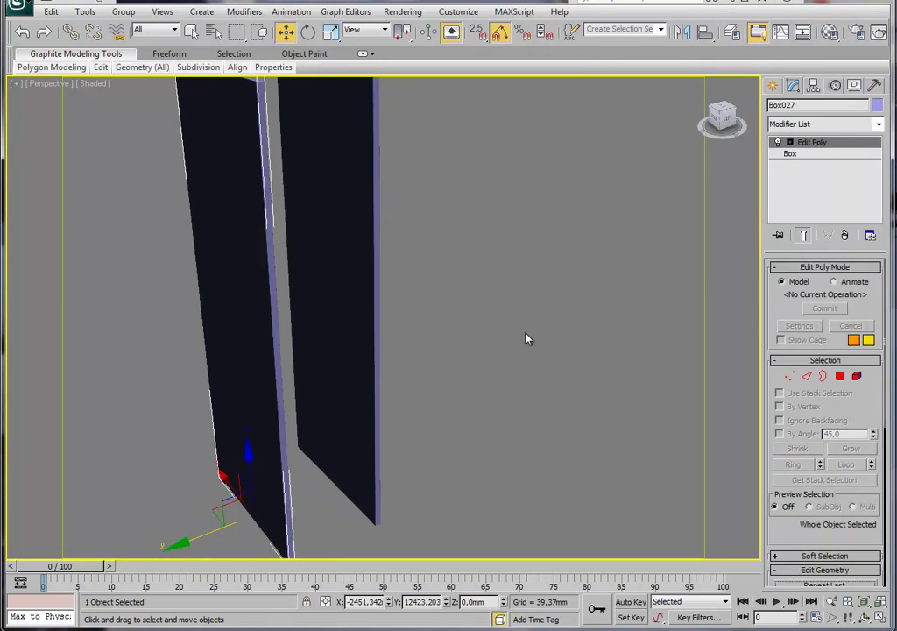
click(790, 376)
mouse_move(368, 406)
alt+middle_down()
mouse_move(490, 384)
mouse_move(443, 333)
alt+middle_up()
scroll(425, 338, down, 5)
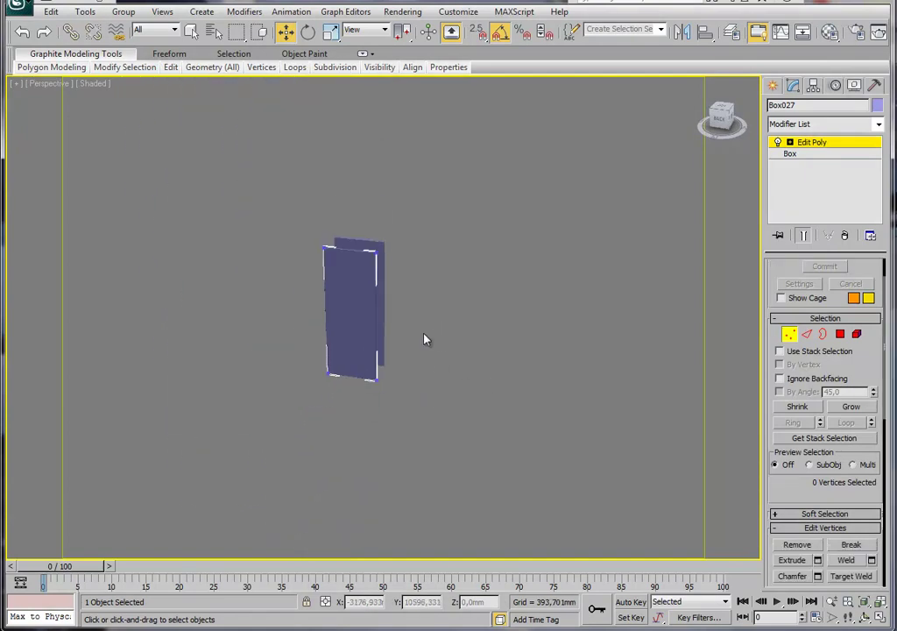
drag(429, 230, 316, 421)
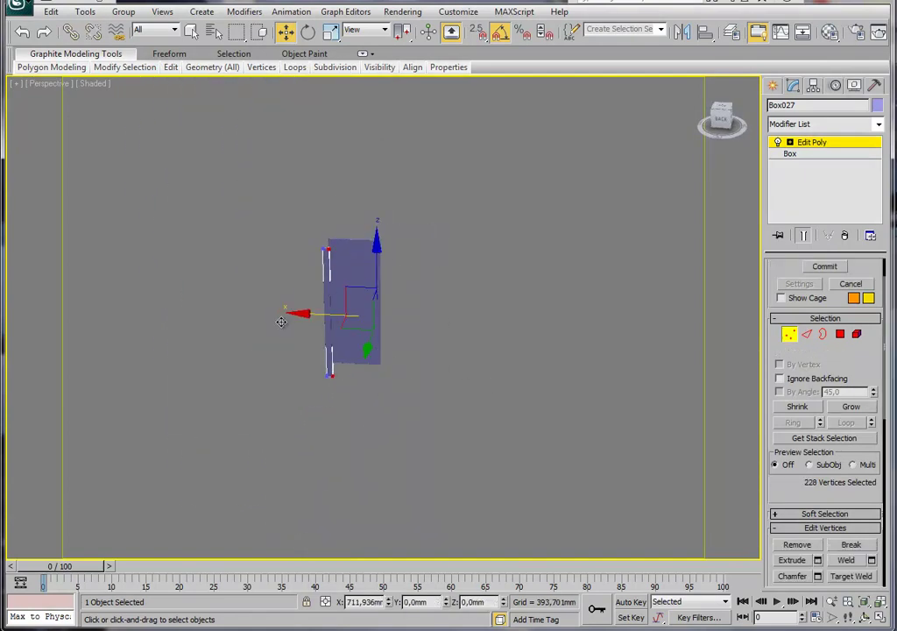
mouse_move(279, 323)
mouse_down()
mouse_move(329, 229)
mouse_move(344, 267)
mouse_up()
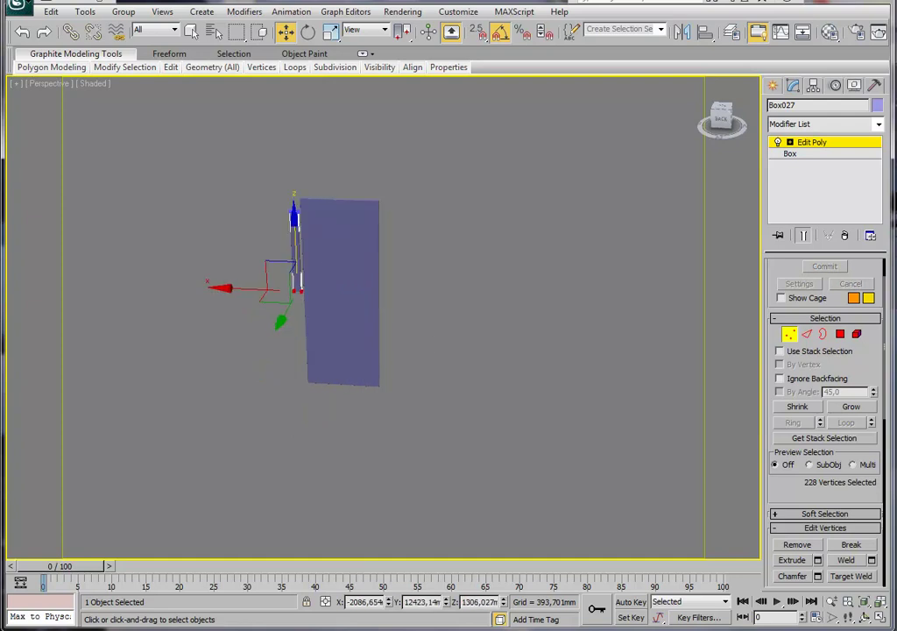
key(1)
Select Box027's top and bottom vertices and squeeze it into a thin strip.
mouse_move(325, 324)
middle_down()
mouse_move(351, 301)
mouse_move(439, 461)
mouse_move(402, 452)
middle_up()
scroll(367, 319, up, 5)
click(790, 375)
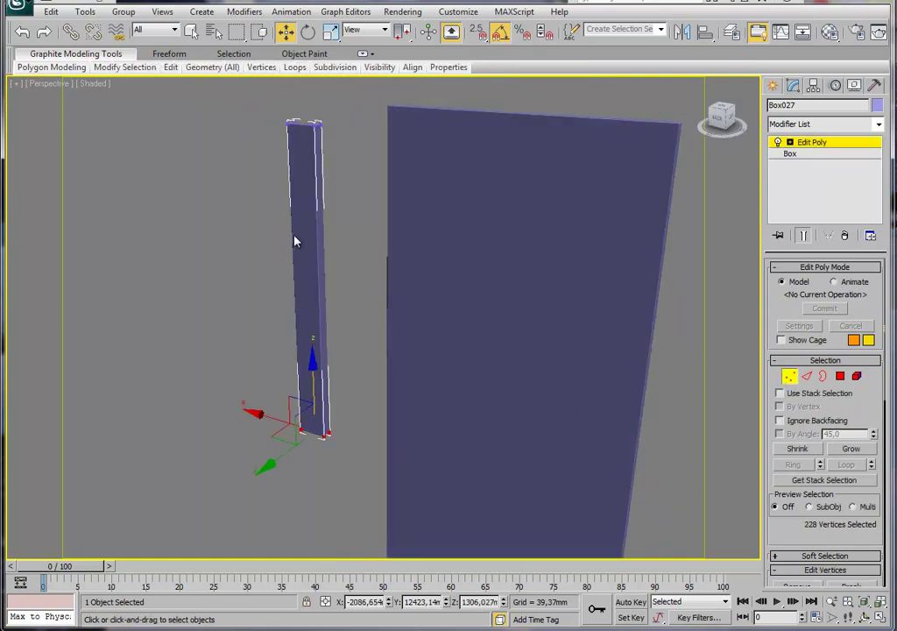
alt+middle_drag(304, 240, 318, 259)
drag(326, 163, 272, 96)
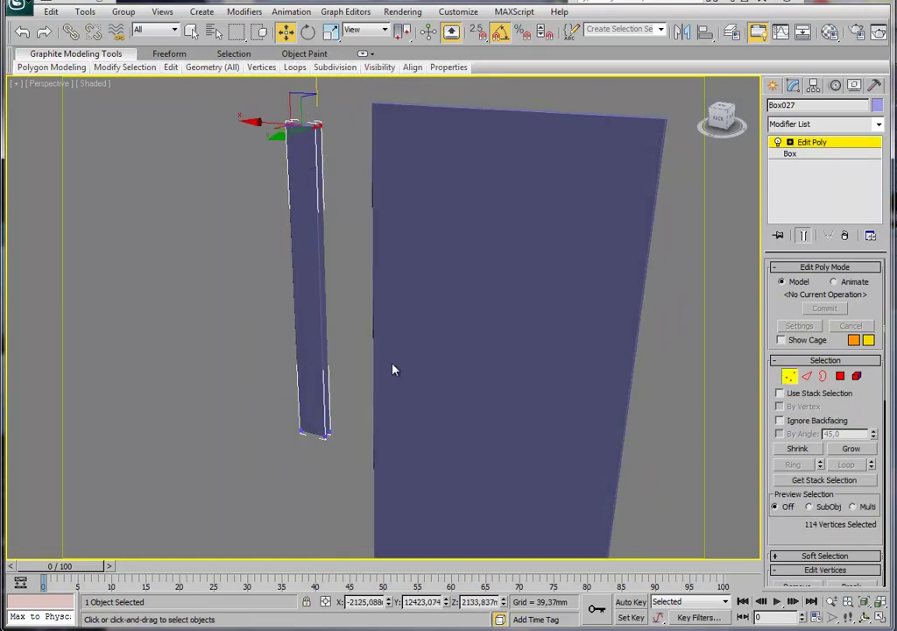
ctrl+drag(309, 482, 307, 478)
drag(267, 287, 255, 285)
click(841, 142)
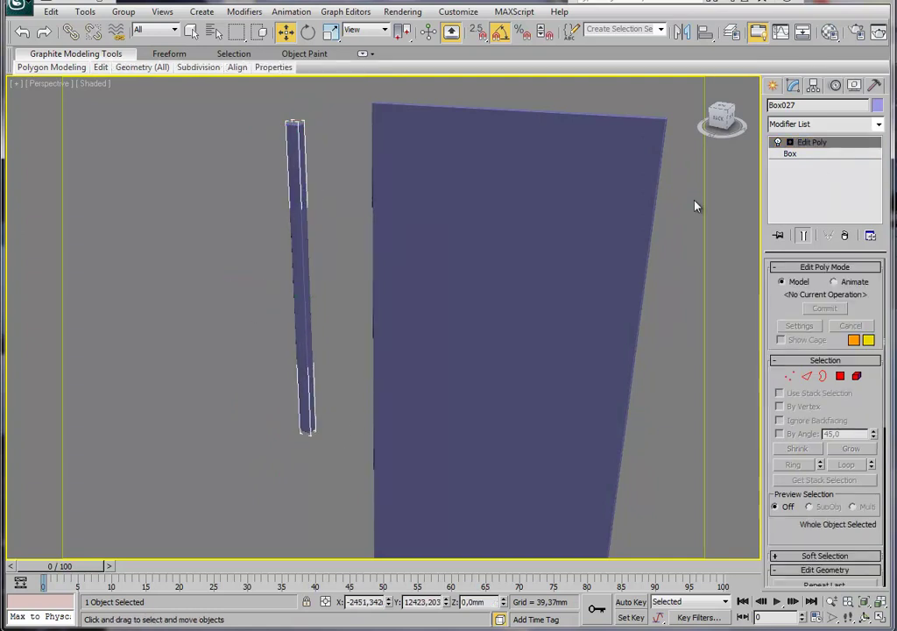
Raise the thin strip higher beside the door panel.
middle_drag(468, 268, 420, 241)
scroll(393, 256, down, 5)
mouse_move(402, 327)
alt+middle_down()
mouse_move(360, 262)
mouse_move(346, 296)
mouse_move(332, 302)
alt+middle_up()
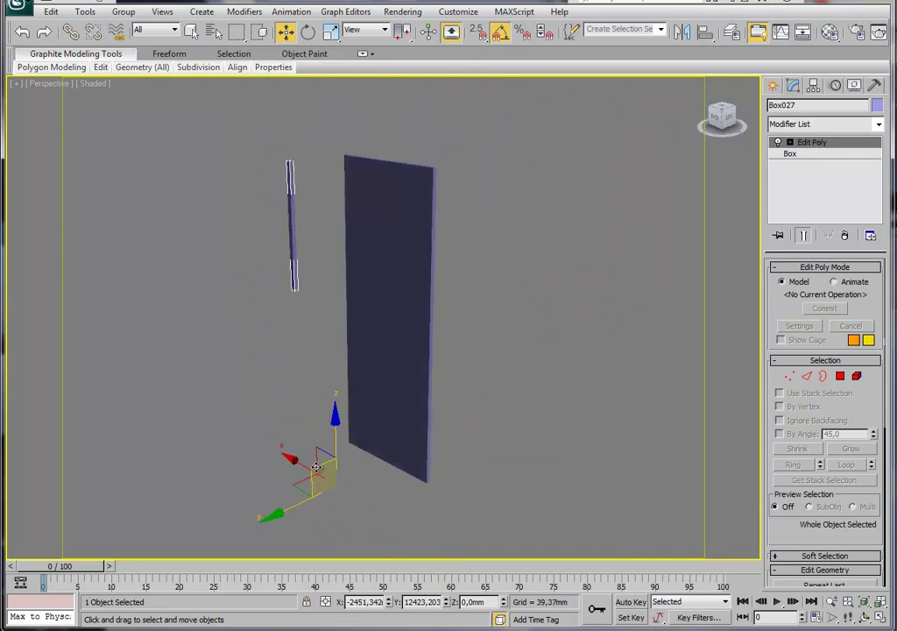
mouse_move(318, 466)
mouse_down()
mouse_move(332, 381)
mouse_move(295, 442)
mouse_move(300, 421)
mouse_up()
Centre the strip's pivot with Affect Pivot Only and Center to Object.
click(812, 88)
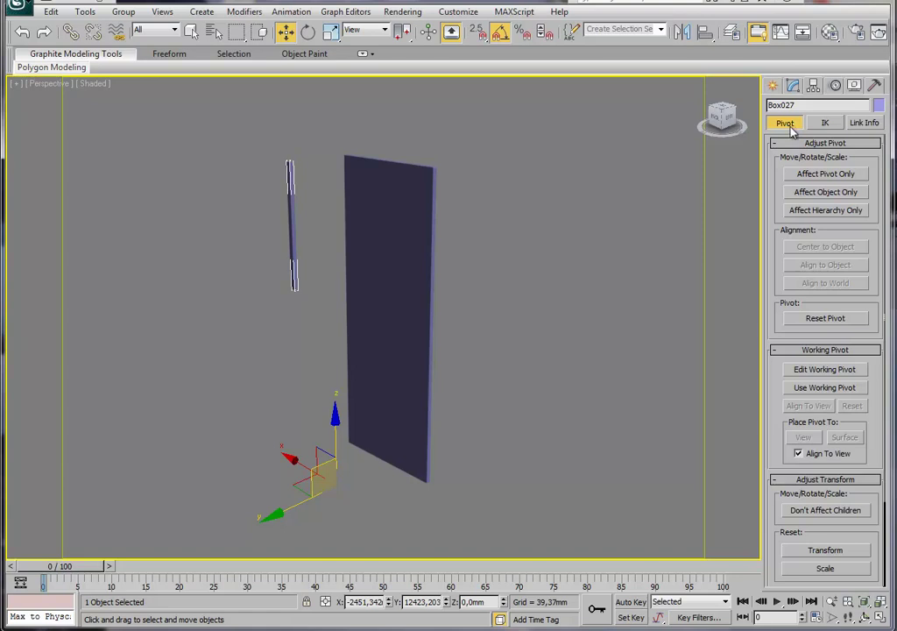
click(823, 176)
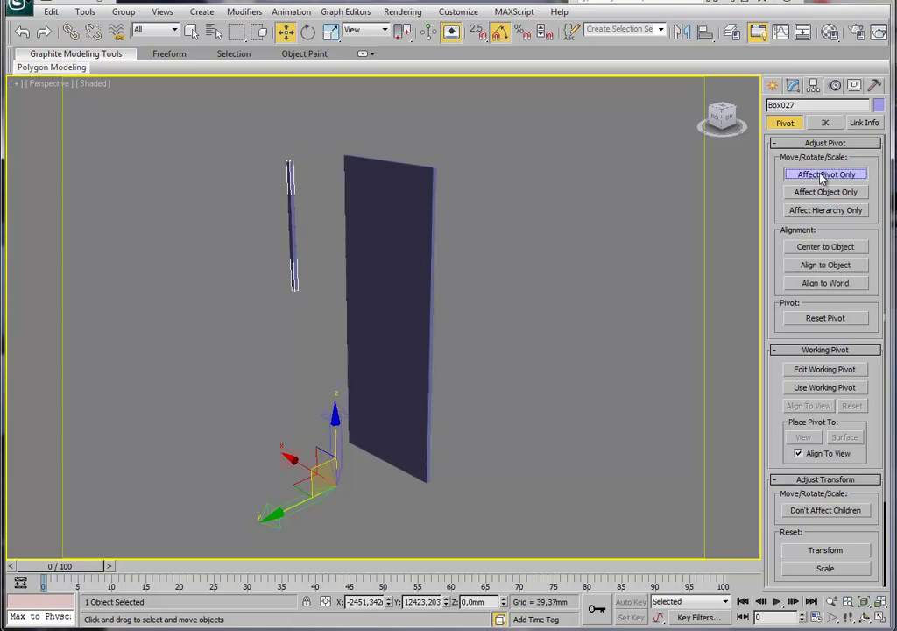
click(825, 247)
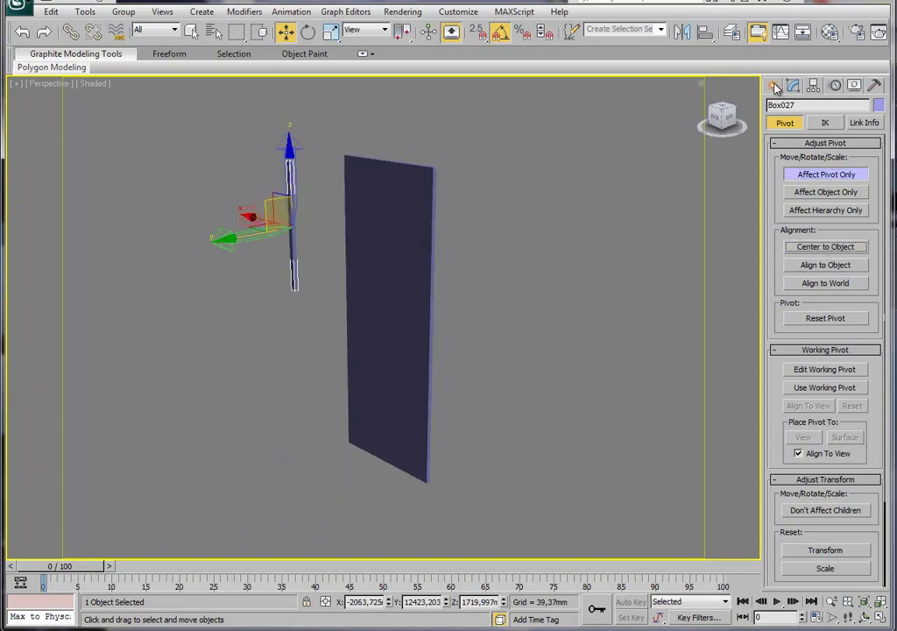
click(775, 87)
Move the strip onto the door panel's front face and lower it down the panel.
mouse_move(351, 281)
alt+middle_down()
mouse_move(370, 287)
mouse_move(357, 283)
mouse_move(377, 304)
mouse_move(278, 236)
alt+middle_up()
mouse_move(278, 236)
mouse_down()
mouse_move(390, 234)
mouse_move(411, 215)
mouse_move(384, 231)
mouse_up()
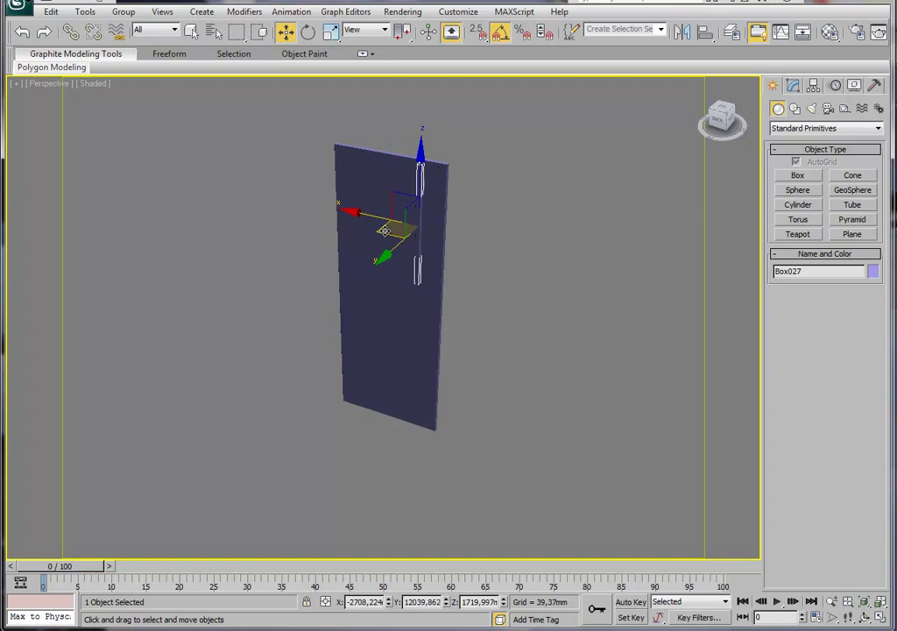
mouse_move(383, 229)
alt+middle_down()
mouse_move(401, 299)
mouse_move(395, 176)
alt+middle_up()
mouse_move(395, 176)
mouse_down()
mouse_move(394, 243)
mouse_move(410, 290)
mouse_up()
mouse_move(410, 290)
alt+middle_down()
mouse_move(537, 330)
mouse_move(578, 328)
alt+middle_up()
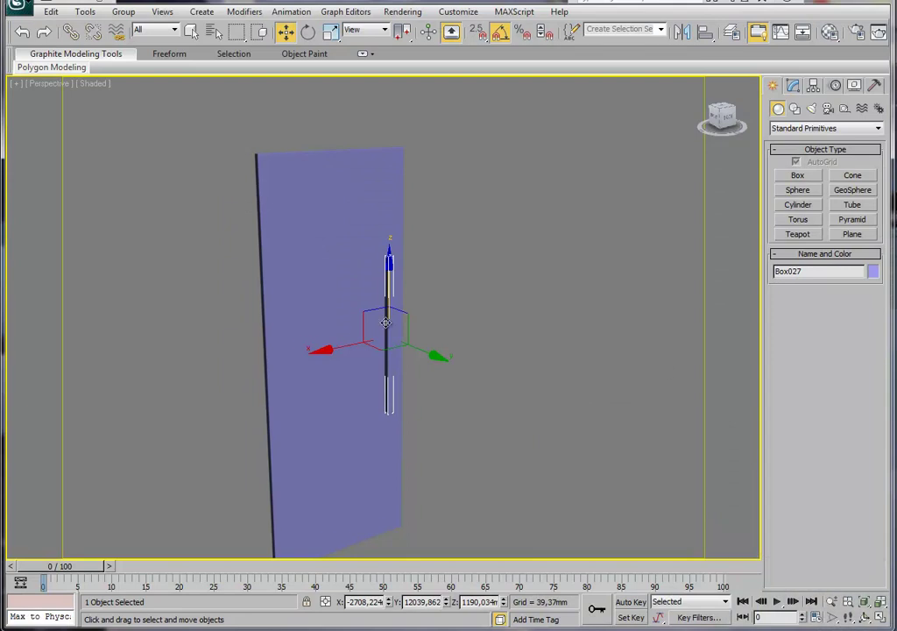
alt+middle_drag(310, 333, 283, 348)
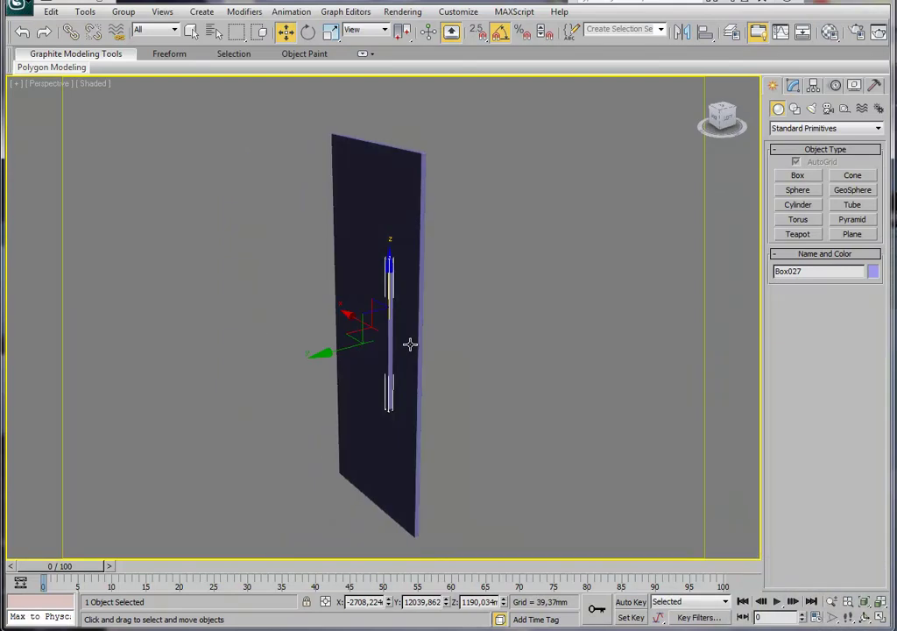
alt+middle_drag(410, 345, 378, 313)
scroll(376, 315, up, 4)
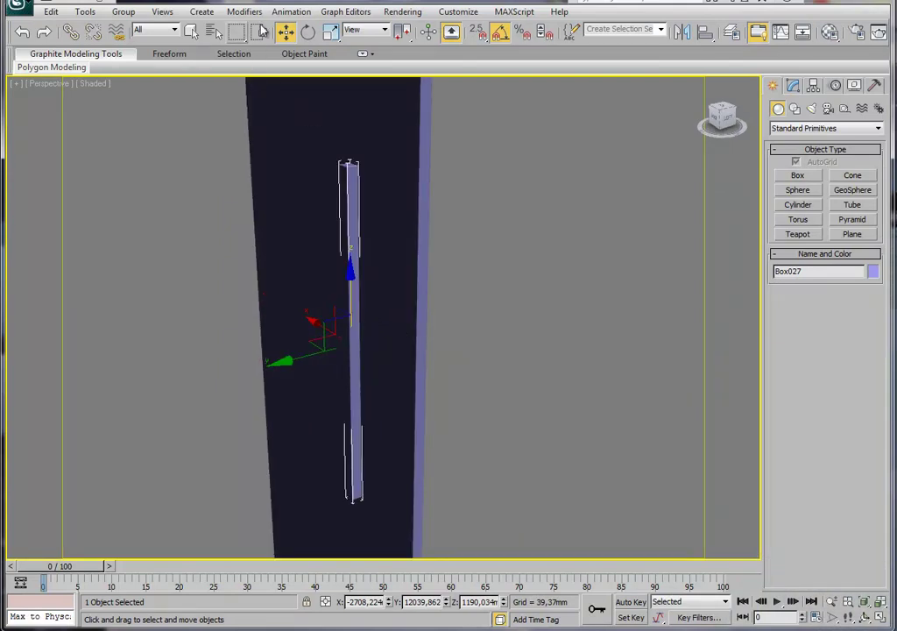
Scale the strip narrower and nudge it into position on the panel.
key(r)
key(r)
mouse_move(301, 359)
mouse_down()
mouse_move(324, 350)
mouse_move(390, 371)
mouse_up()
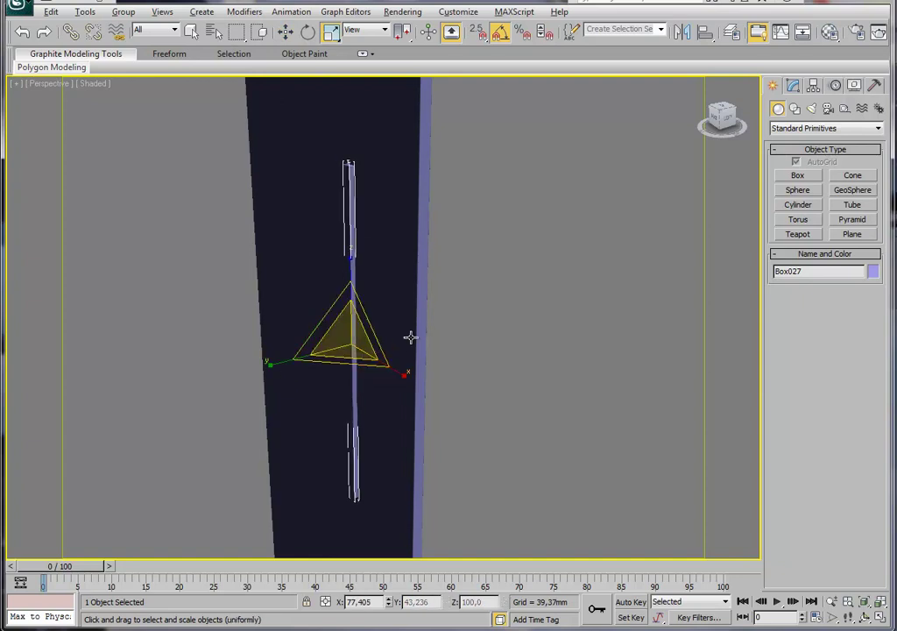
alt+middle_drag(404, 344, 511, 313)
alt+middle_drag(408, 331, 410, 363)
click(286, 32)
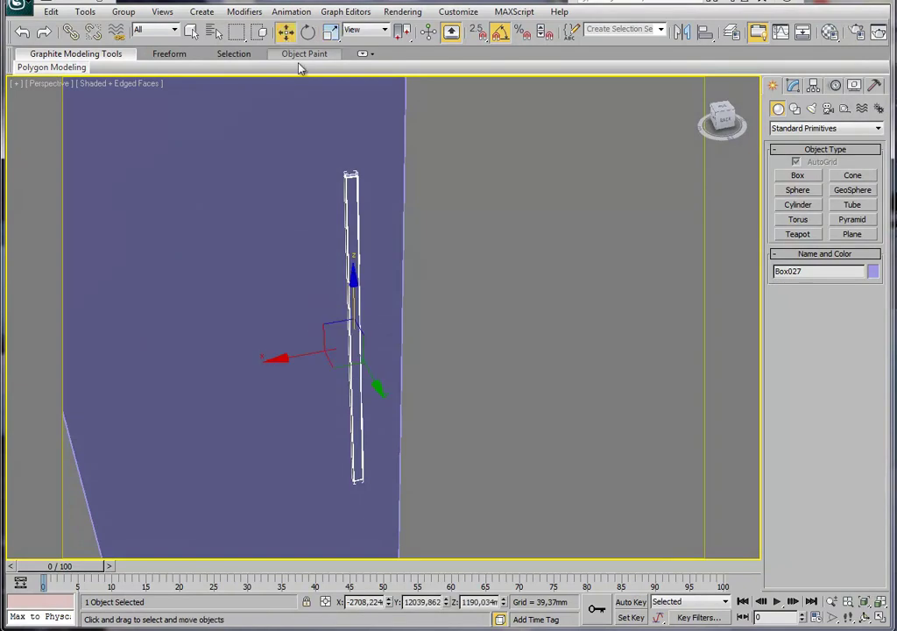
mouse_move(351, 361)
mouse_down()
mouse_move(362, 339)
mouse_move(370, 349)
mouse_up()
mouse_move(370, 349)
alt+middle_down()
mouse_move(301, 346)
mouse_move(290, 188)
mouse_move(290, 243)
alt+middle_up()
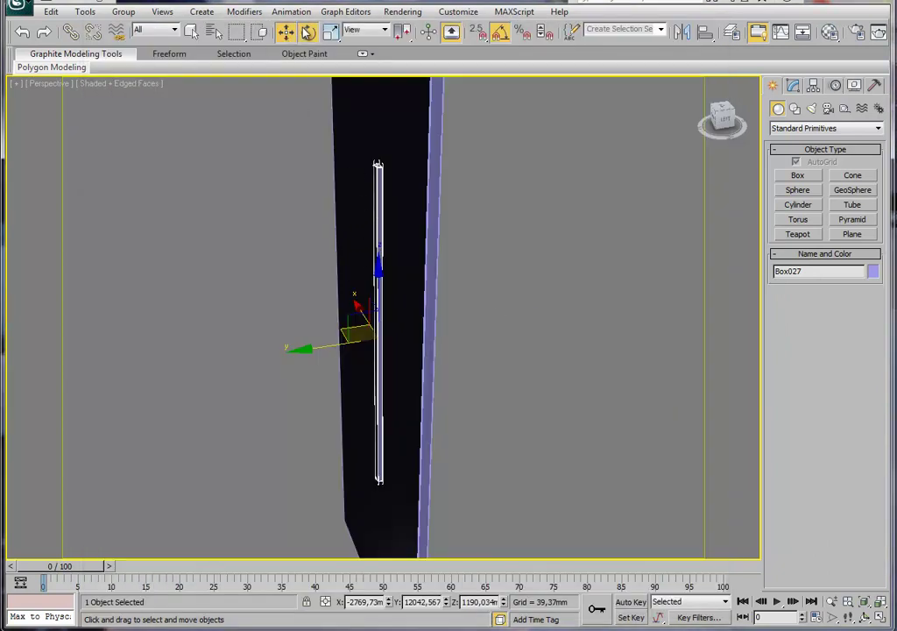
Shift-rotate the handle bar 90° to create the horizontal copy Box028.
click(307, 32)
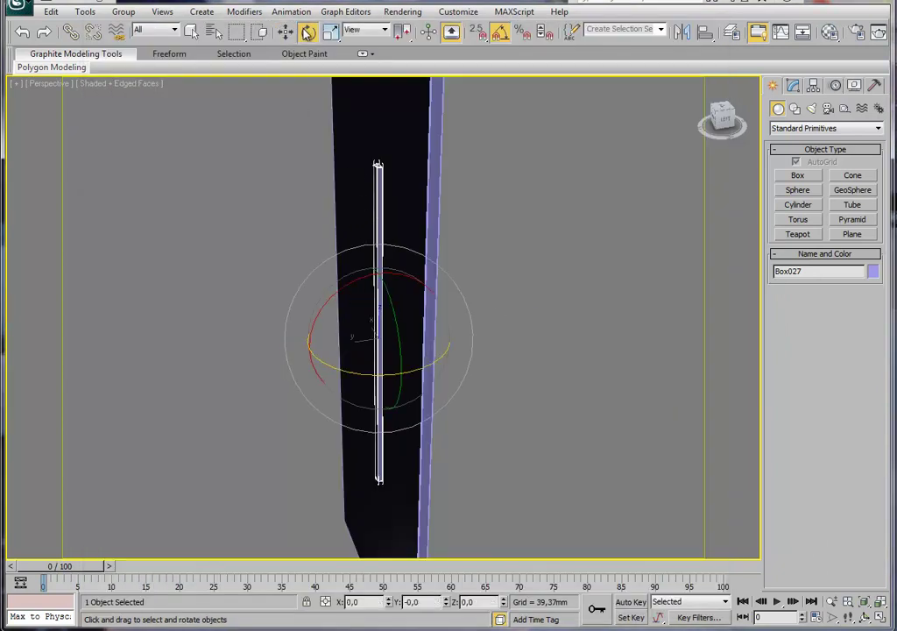
shift+drag(394, 273, 462, 273)
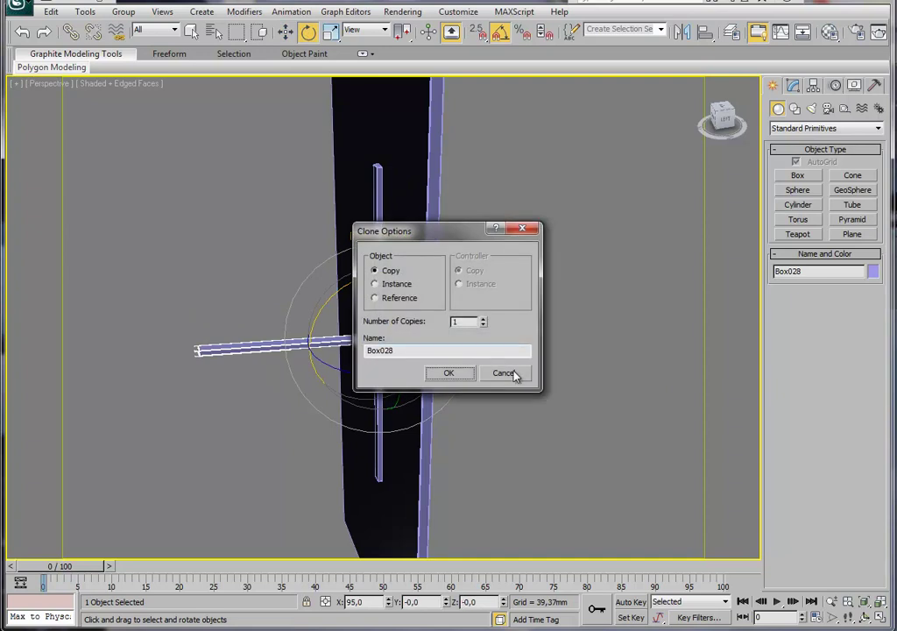
click(512, 372)
shift+drag(399, 274, 460, 288)
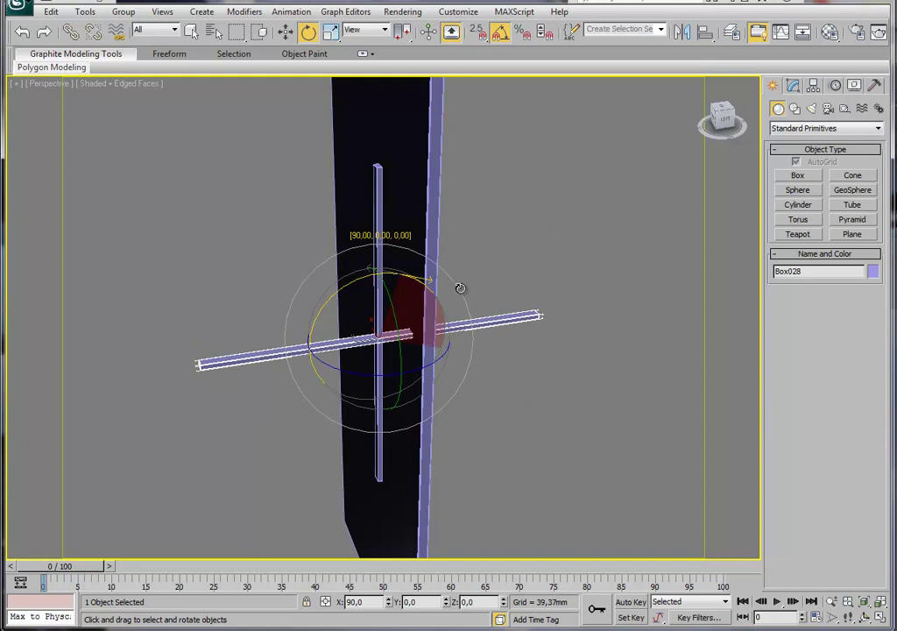
click(449, 374)
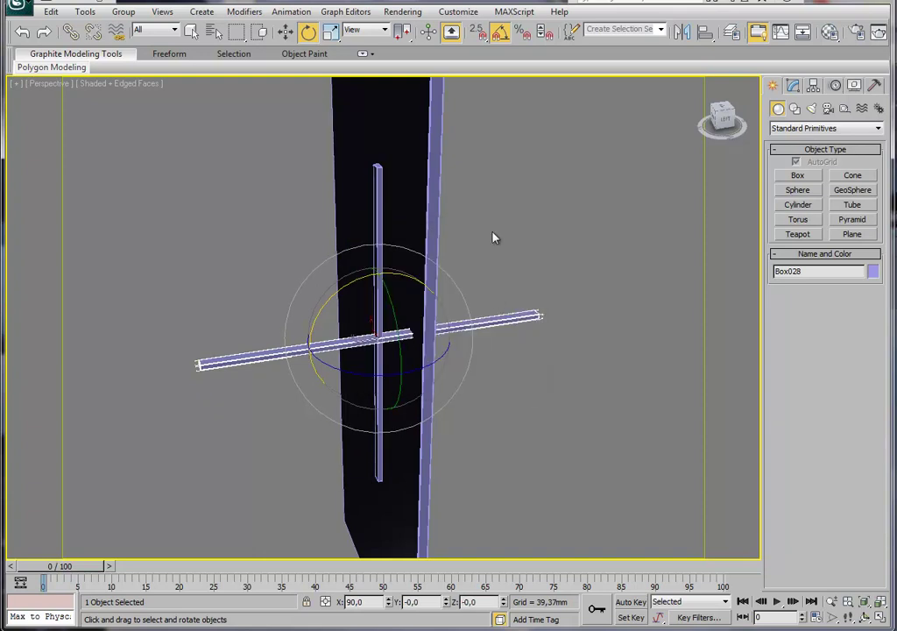
Shorten Box028 into a short stub by moving its end vertices in Edit Poly.
click(793, 85)
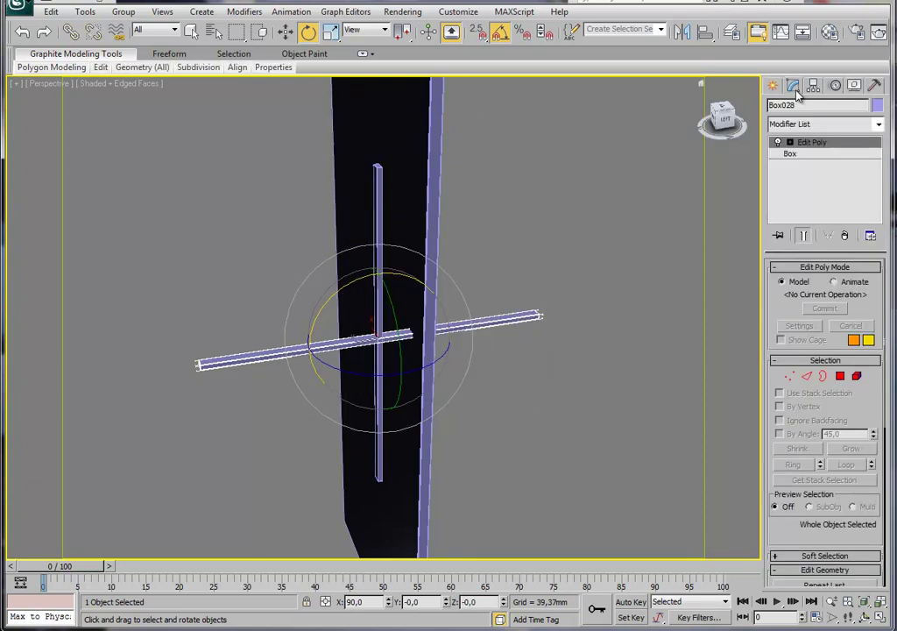
click(792, 377)
mouse_move(557, 298)
mouse_down()
mouse_move(521, 331)
mouse_move(353, 357)
mouse_up()
key(w)
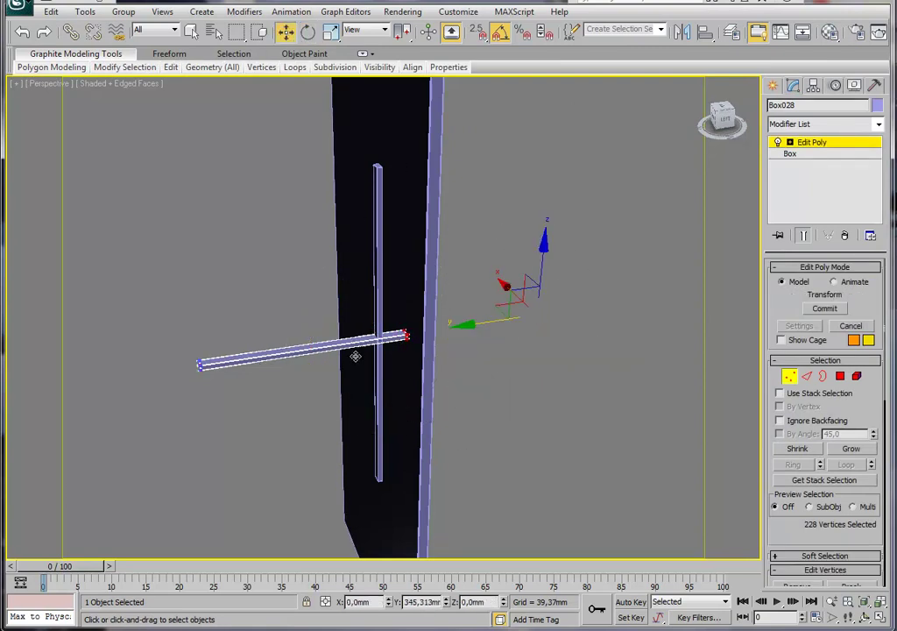
mouse_move(247, 321)
mouse_down()
mouse_move(160, 400)
mouse_move(308, 360)
mouse_up()
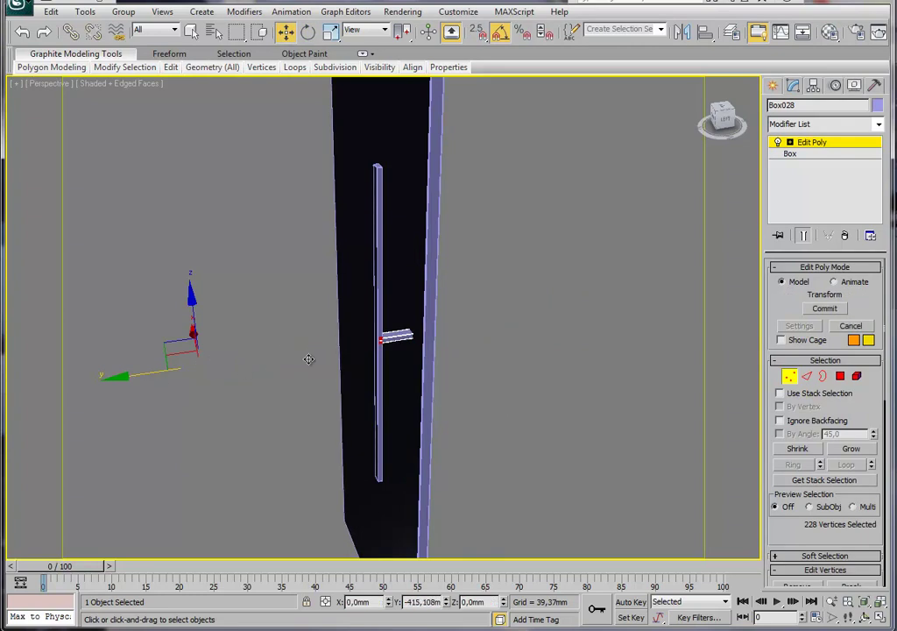
click(825, 308)
click(811, 142)
Shift-move a copy of the stub lower down the handle as Box029.
middle_drag(375, 284, 397, 236)
mouse_move(397, 236)
mouse_down()
mouse_move(407, 289)
mouse_move(421, 98)
mouse_up()
click(448, 372)
scroll(555, 329, up, 3)
scroll(637, 316, up, 2)
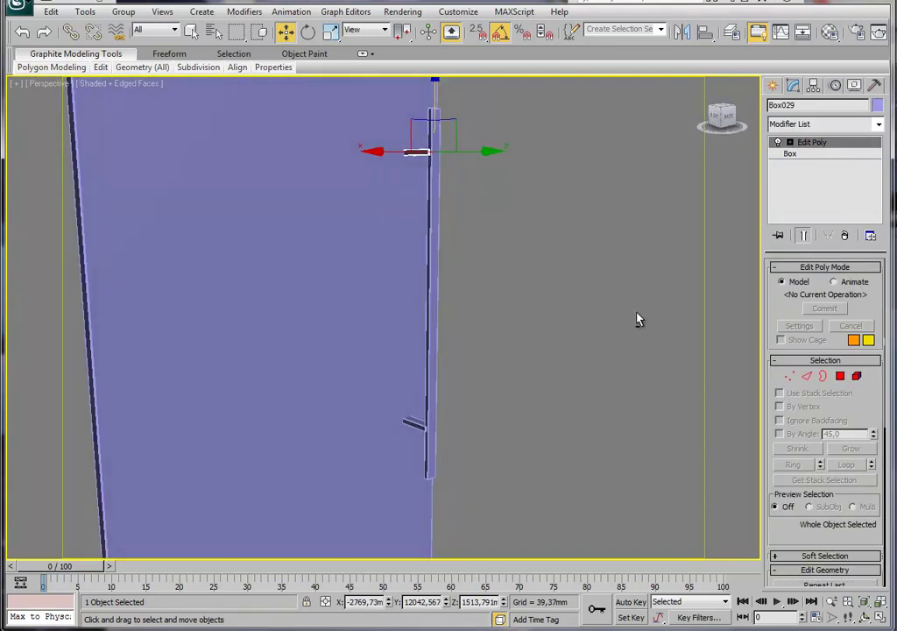
scroll(512, 333, down, 1)
scroll(427, 336, down, 4)
alt+middle_drag(438, 329, 476, 332)
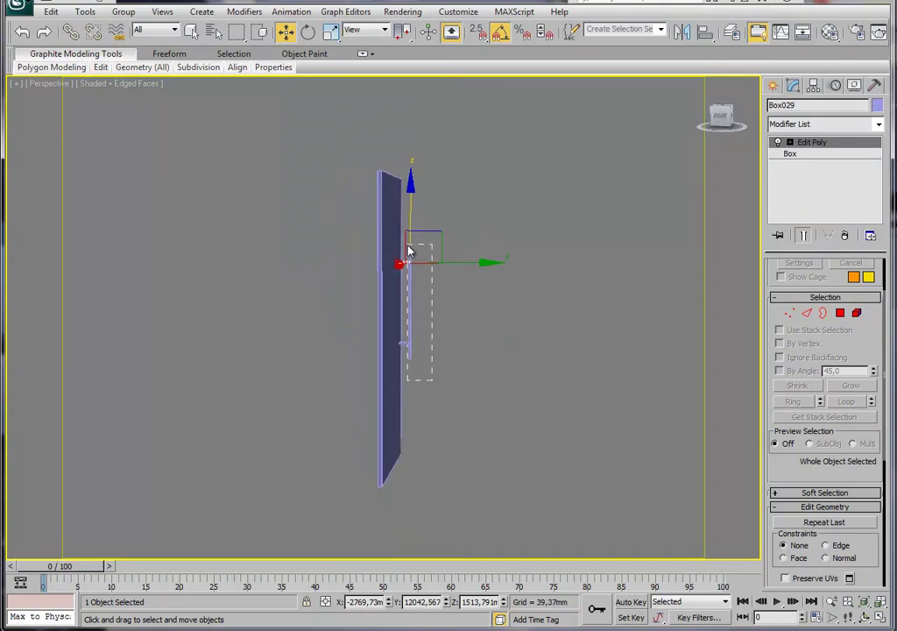
Group the handle bar and both stubs as Group001 and lower it on the door leaf.
key(ctrl+a)
click(123, 12)
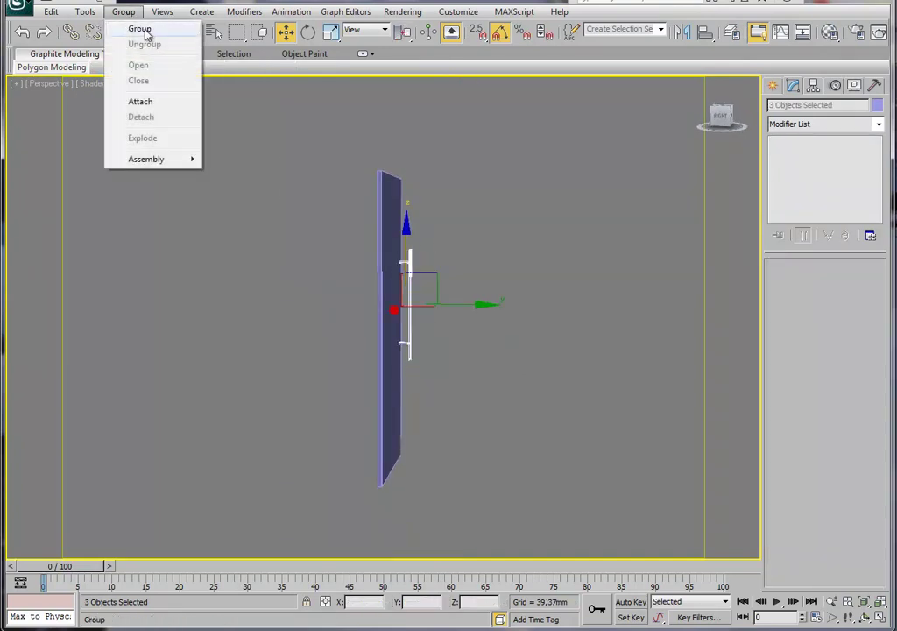
click(136, 28)
click(461, 337)
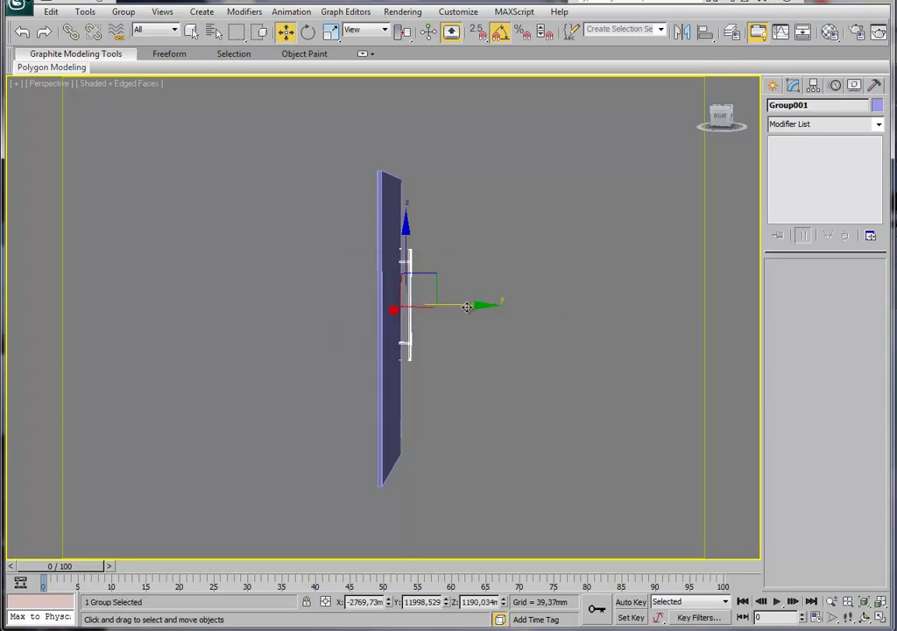
alt+middle_drag(446, 345, 375, 278)
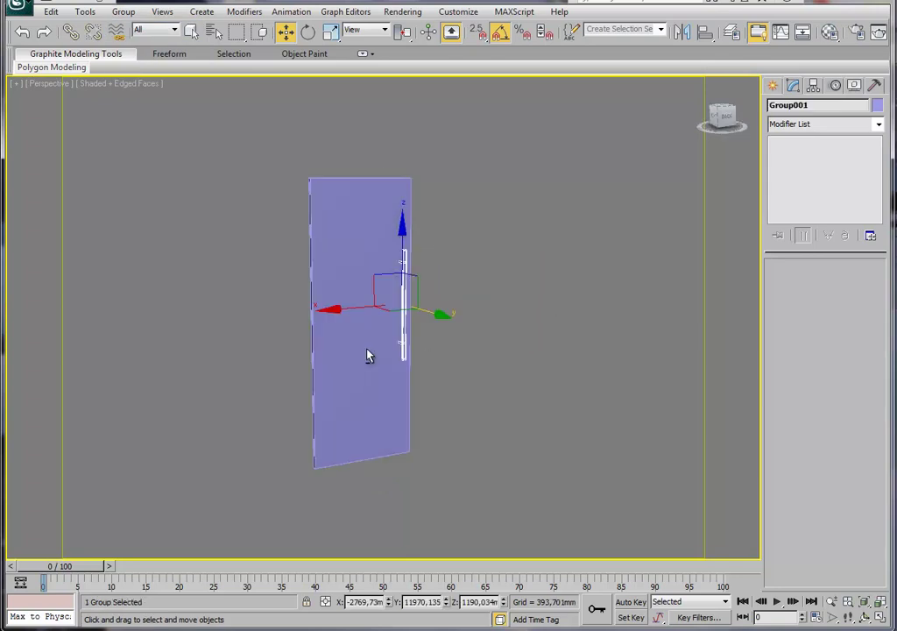
drag(403, 246, 411, 300)
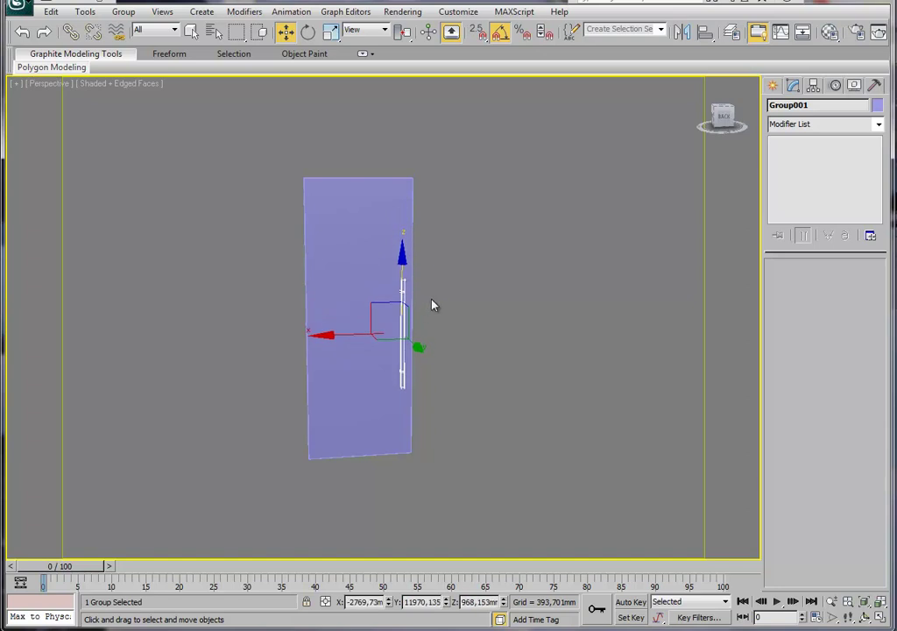
Group the door leaf with its handle under the name 'dver'.
drag(198, 552, 199, 551)
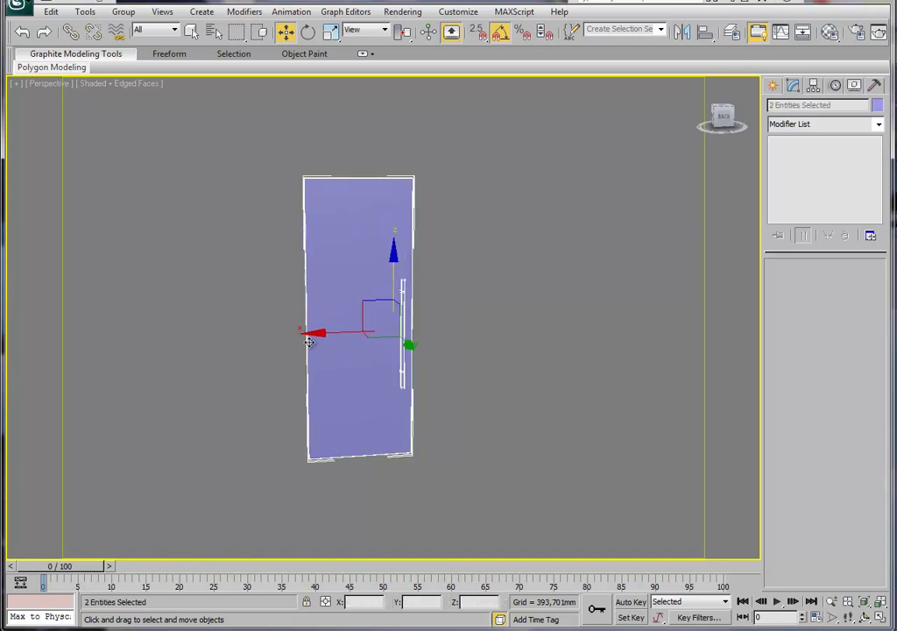
click(124, 11)
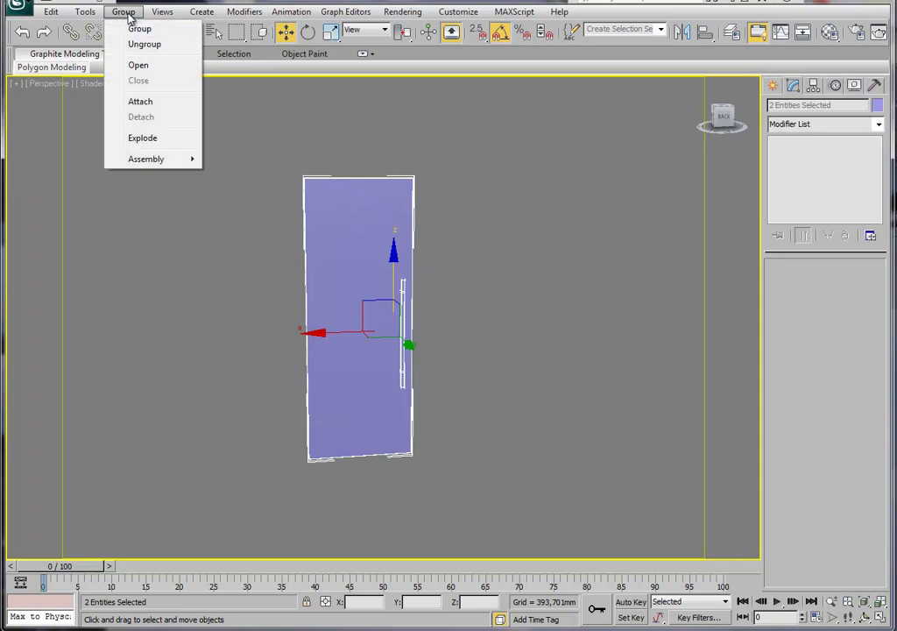
click(139, 29)
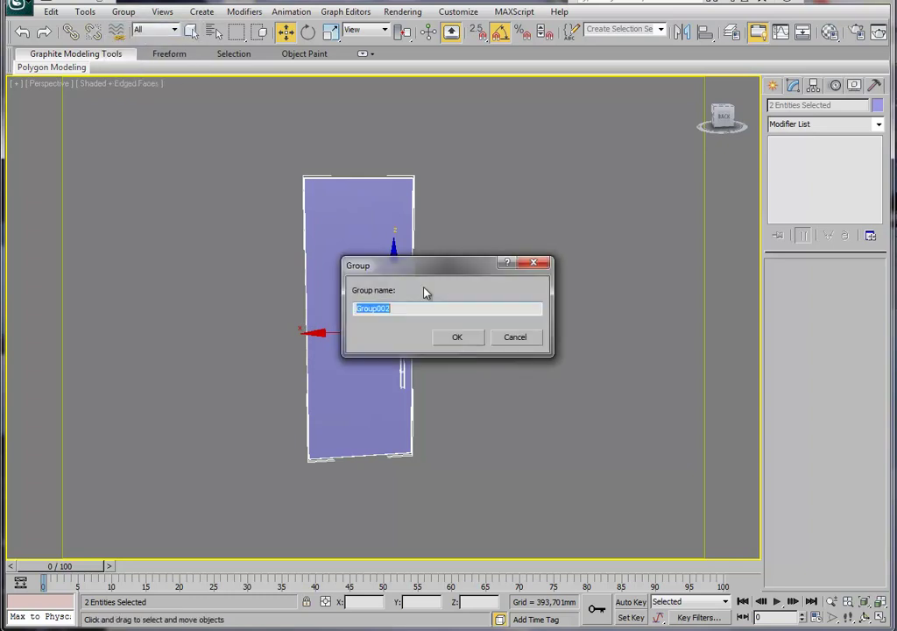
text(ldthm)
key(BackSpace)
key(BackSpace)
key(BackSpace)
key(BackSpace)
key(BackSpace)
text(dver)
click(464, 337)
Move the dver group into the doorway and frame the doorway in view.
drag(416, 288, 462, 262)
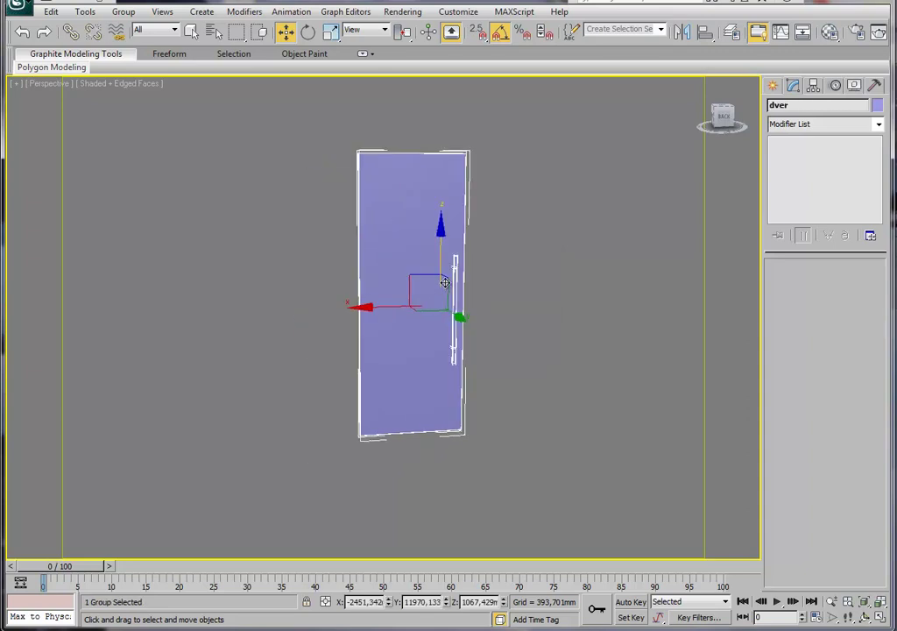
right_click(442, 286)
click(457, 234)
scroll(456, 237, up, 2)
scroll(445, 290, up, 3)
scroll(438, 313, up, 3)
mouse_move(431, 317)
middle_down()
mouse_move(407, 277)
mouse_move(532, 270)
middle_up()
scroll(560, 285, up, 2)
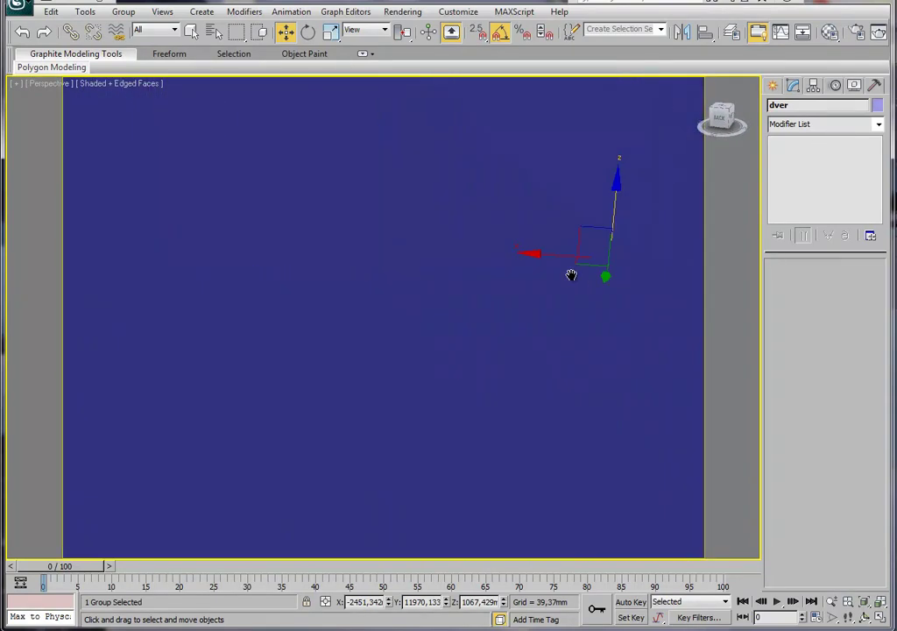
scroll(564, 303, down, 2)
scroll(582, 298, up, 1)
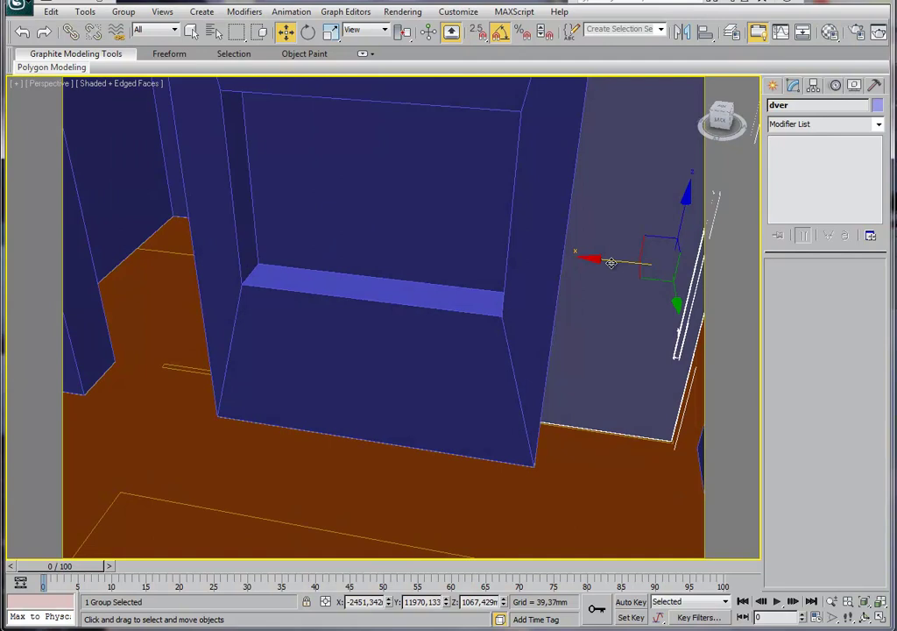
Shift-move a copy of the dver group onto the left wall as dver001.
shift+drag(610, 263, 118, 263)
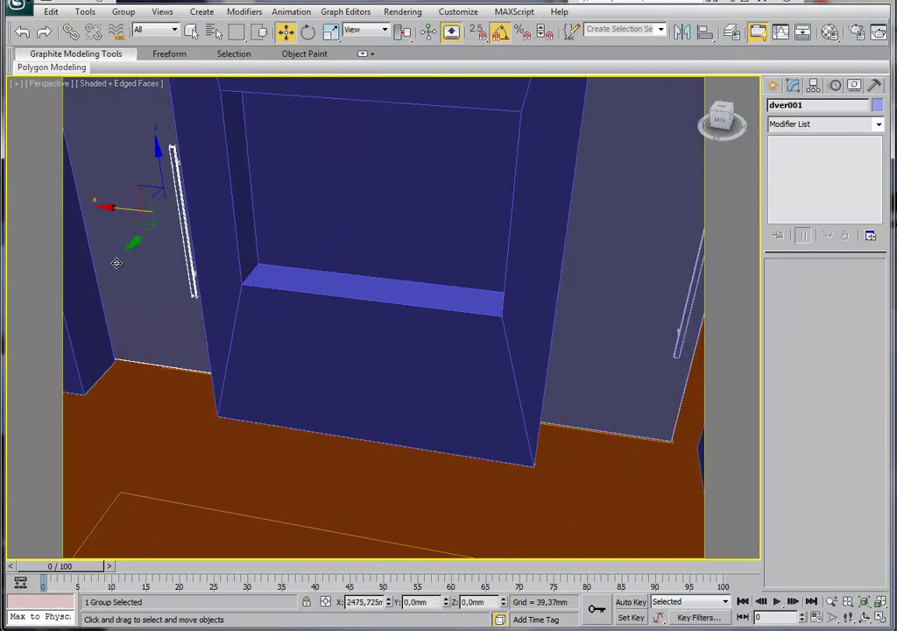
click(467, 374)
scroll(304, 307, up, 1)
scroll(334, 305, up, 2)
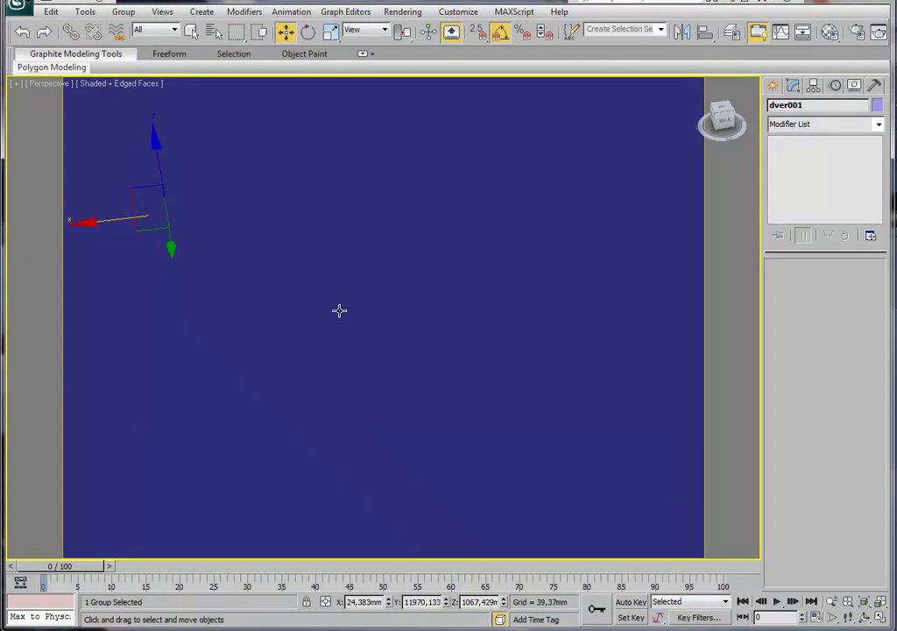
scroll(282, 307, down, 2)
middle_drag(302, 302, 472, 317)
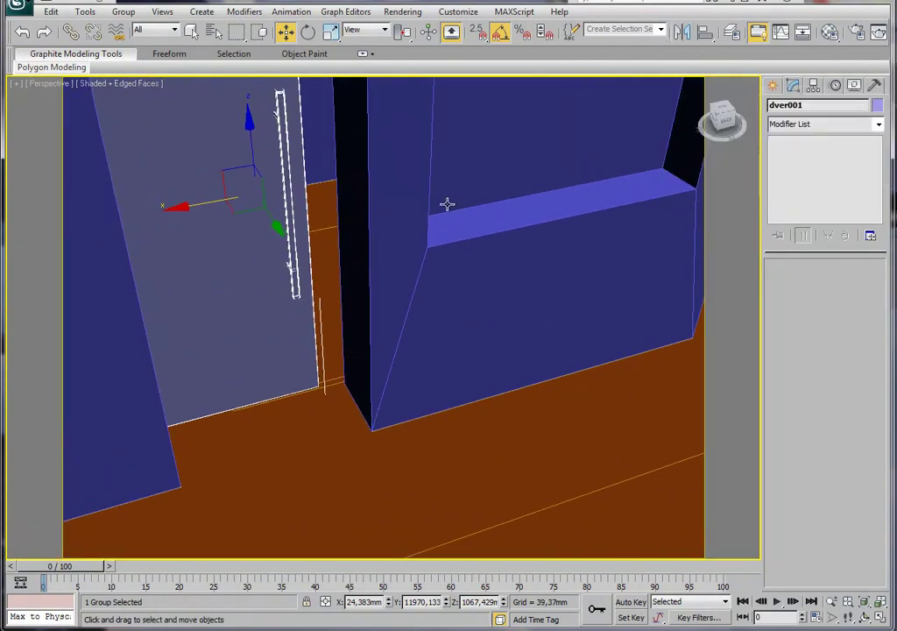
Mirror dver001 along X with No Clone.
click(682, 31)
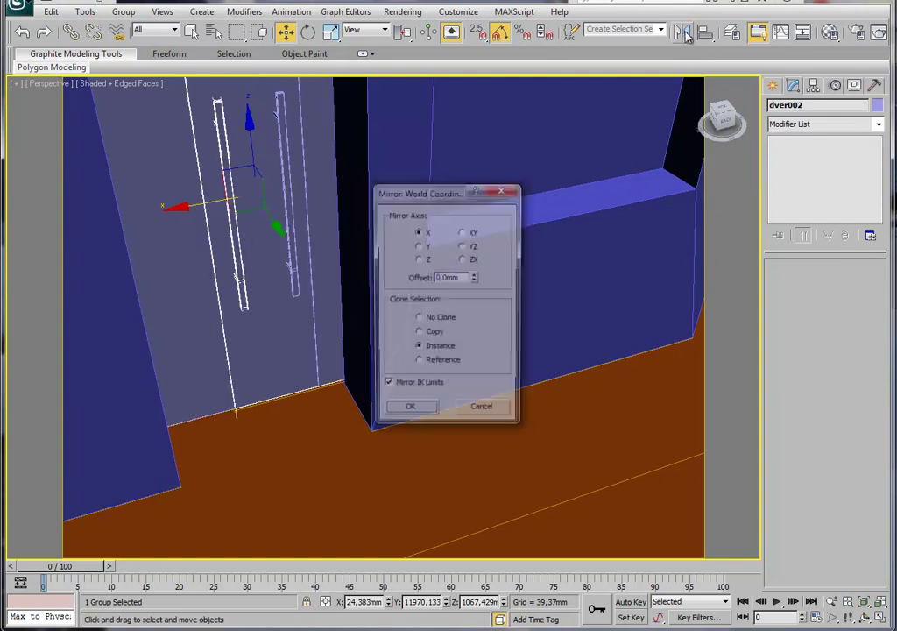
click(422, 321)
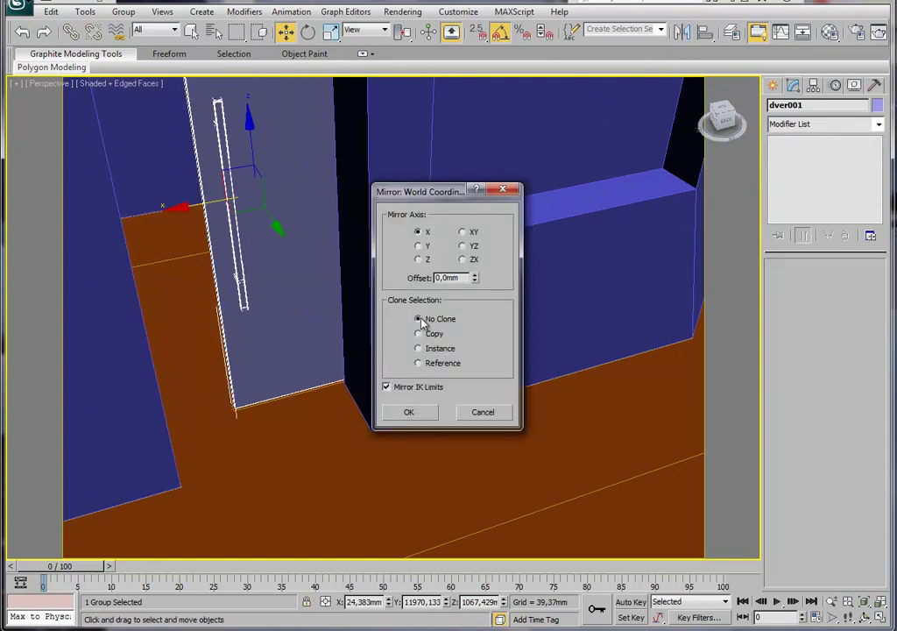
click(411, 413)
mouse_move(411, 403)
middle_down()
mouse_move(425, 360)
mouse_move(397, 352)
mouse_move(474, 326)
mouse_move(330, 481)
middle_up()
scroll(491, 374, up, 3)
scroll(519, 378, down, 2)
scroll(519, 377, up, 2)
scroll(555, 379, down, 4)
scroll(472, 413, up, 2)
scroll(474, 394, down, 1)
scroll(474, 394, down, 2)
scroll(490, 409, up, 3)
scroll(514, 431, down, 3)
mouse_move(507, 415)
middle_down()
mouse_move(519, 379)
mouse_move(405, 238)
middle_up()
scroll(455, 302, up, 3)
scroll(437, 301, down, 2)
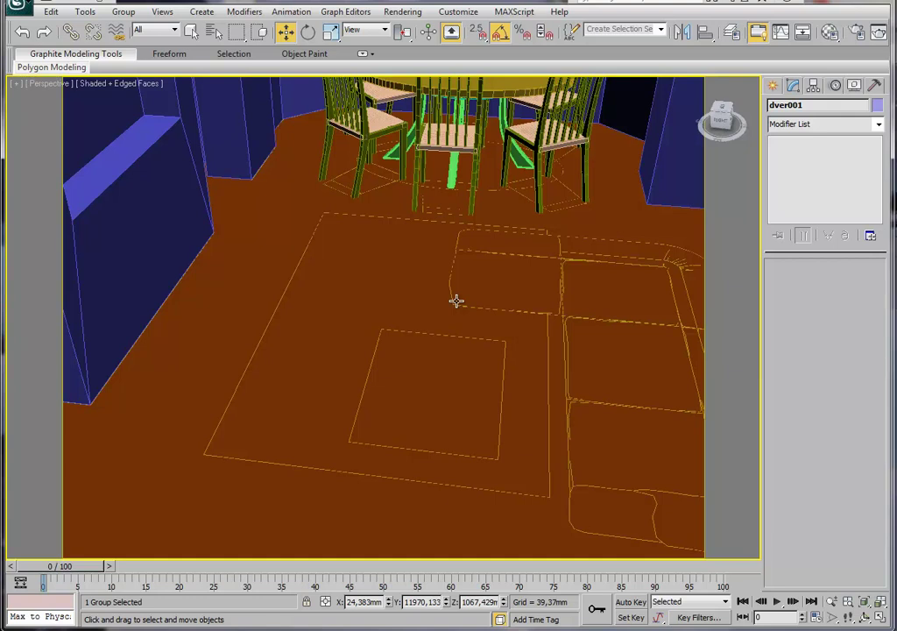
mouse_move(431, 226)
middle_down()
mouse_move(436, 364)
mouse_move(447, 334)
mouse_move(414, 294)
mouse_move(553, 389)
mouse_move(491, 253)
middle_up()
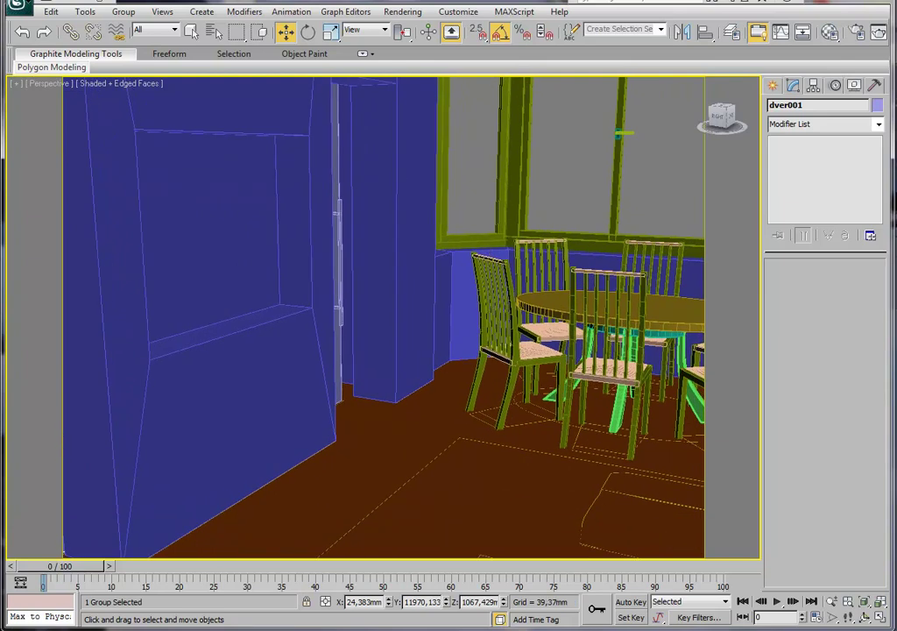
mouse_move(429, 235)
alt+middle_down()
mouse_move(400, 226)
mouse_move(441, 190)
mouse_move(477, 237)
alt+middle_up()
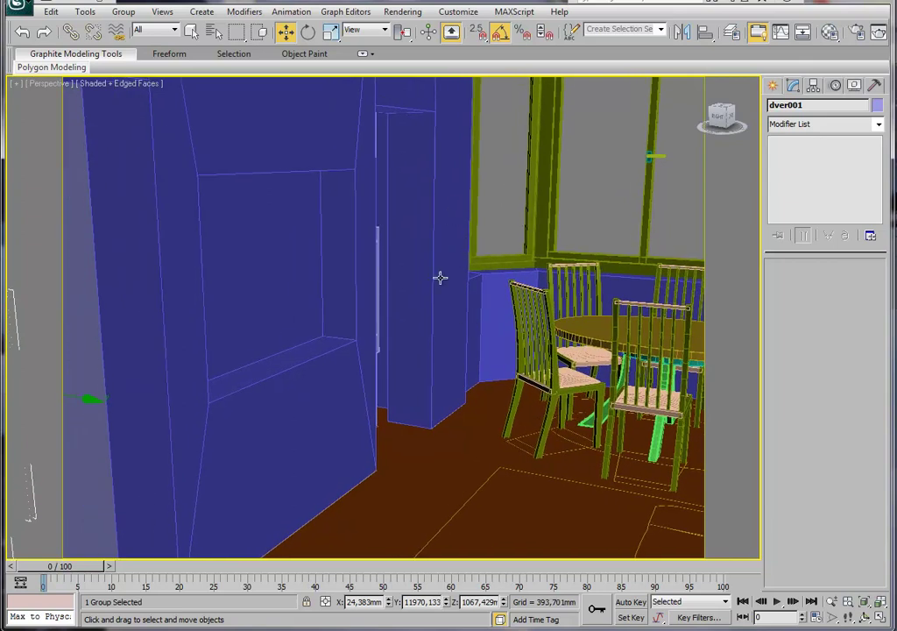
scroll(477, 411, up, 3)
scroll(481, 406, up, 3)
middle_drag(481, 406, 464, 367)
key(shift+z)
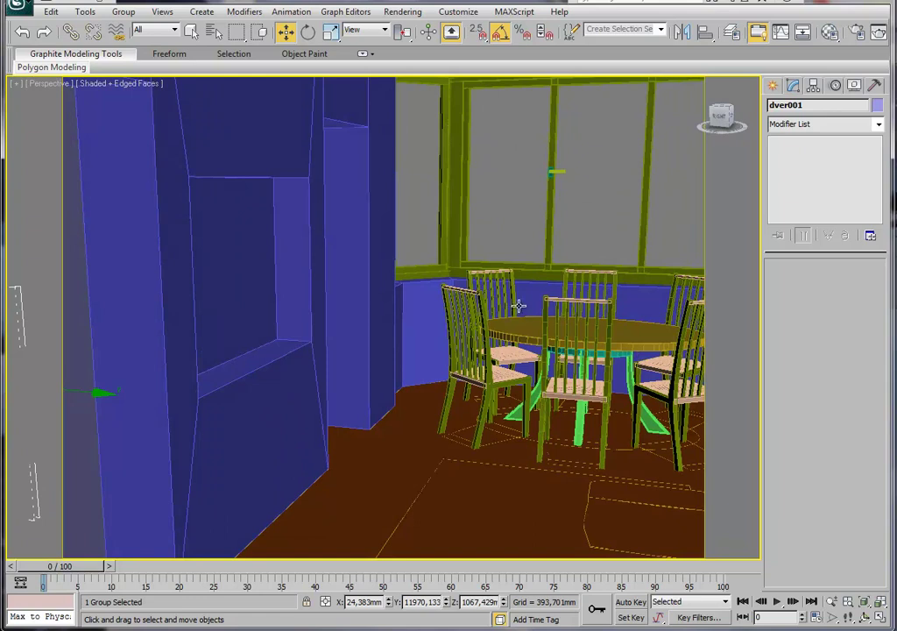
middle_drag(518, 307, 448, 282)
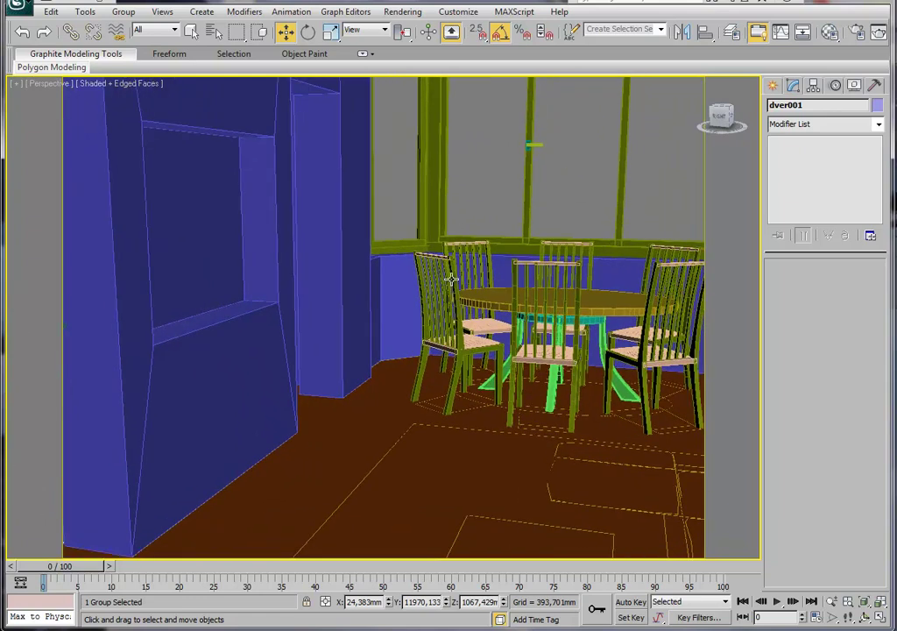
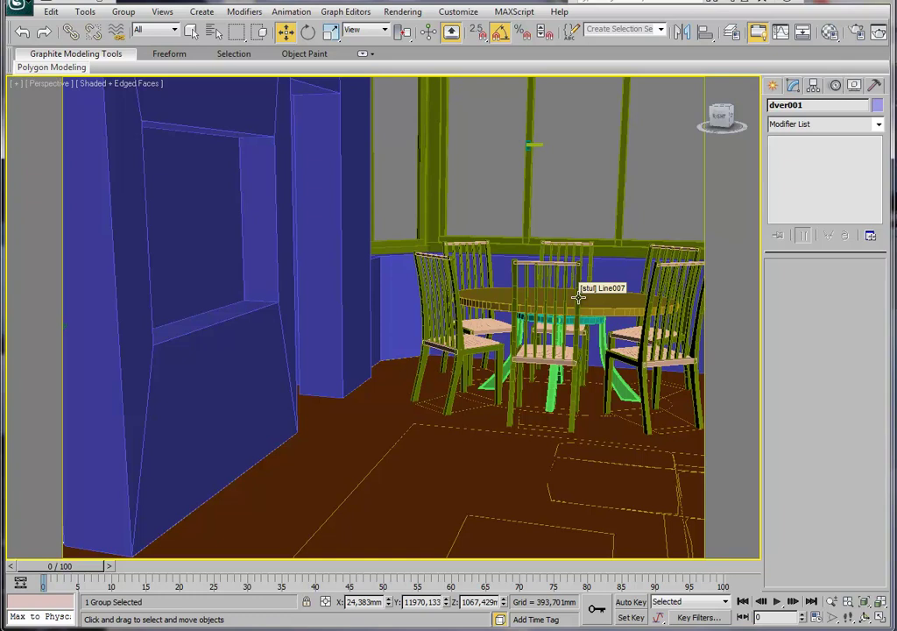
Pan the Perspective view toward the rug and bring up the application menu's Import options.
mouse_move(567, 306)
middle_down()
mouse_move(560, 280)
mouse_move(476, 272)
mouse_move(495, 313)
mouse_move(525, 314)
mouse_move(507, 340)
mouse_move(436, 360)
mouse_move(433, 326)
mouse_move(393, 279)
middle_up()
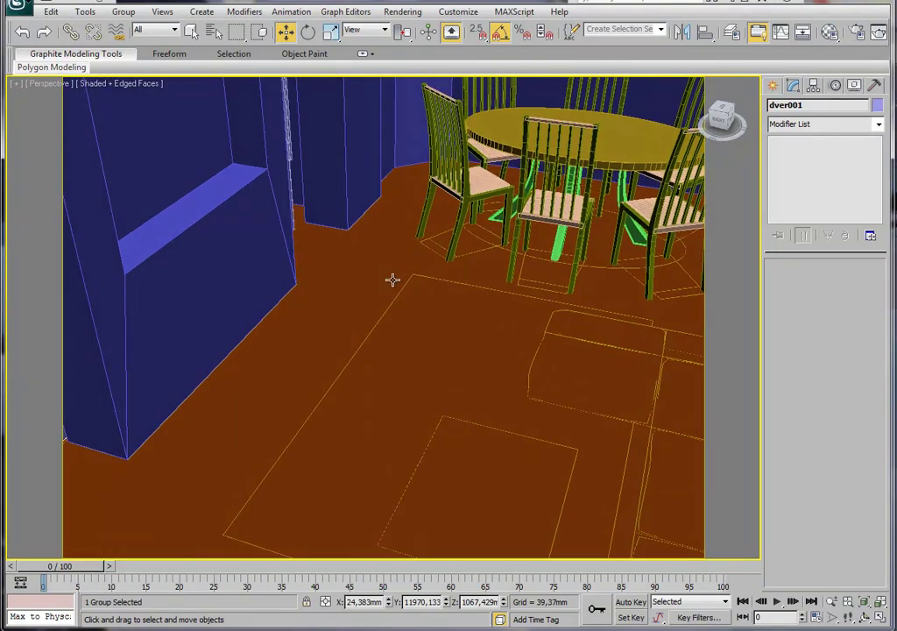
mouse_move(531, 324)
middle_down()
mouse_move(482, 293)
mouse_move(571, 343)
mouse_move(463, 312)
middle_up()
scroll(545, 329, down, 2)
scroll(543, 328, up, 1)
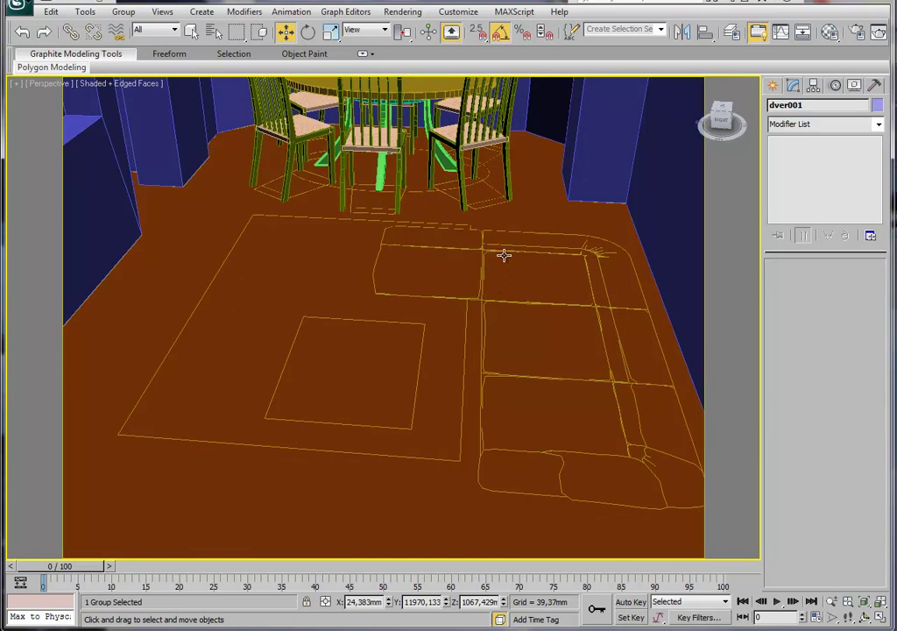
click(26, 7)
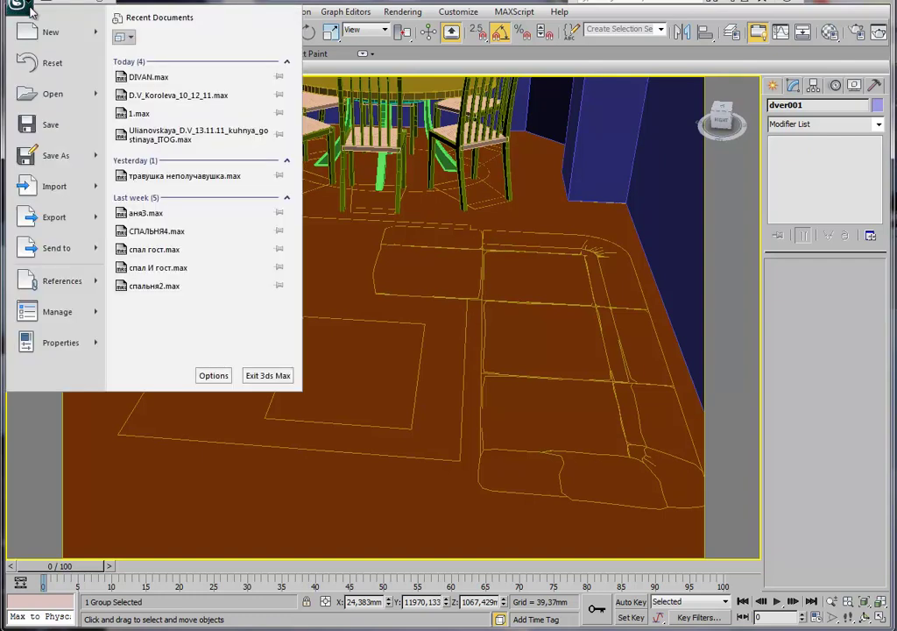
mouse_move(55, 186)
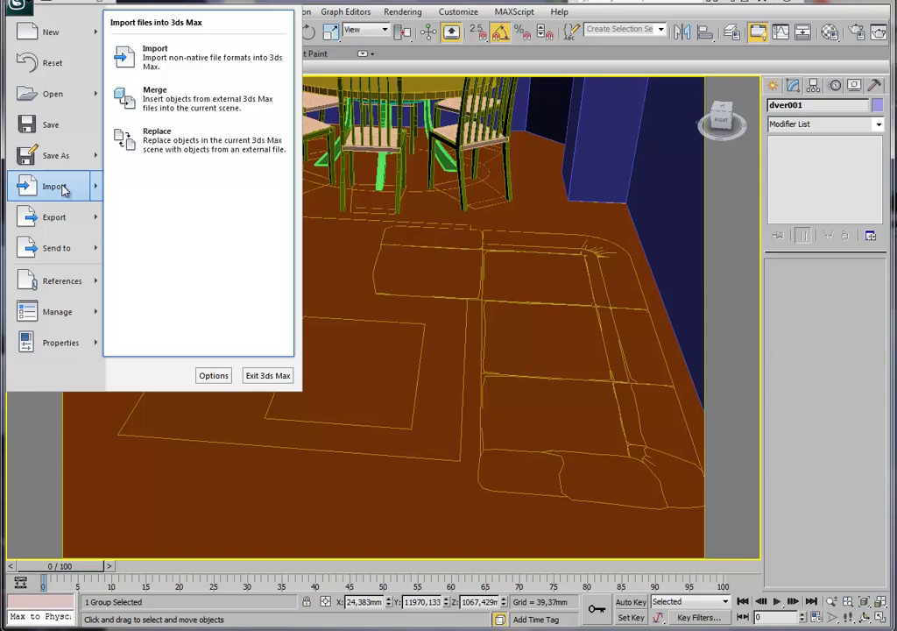
Choose Merge, go up to the Desktop, and open DIVAN.max.
click(161, 96)
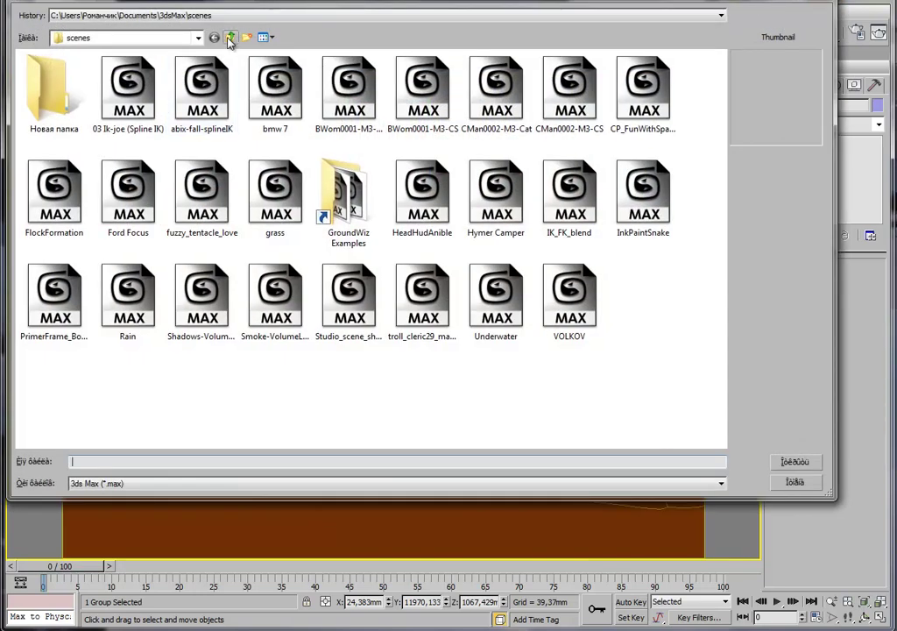
click(231, 39)
click(231, 38)
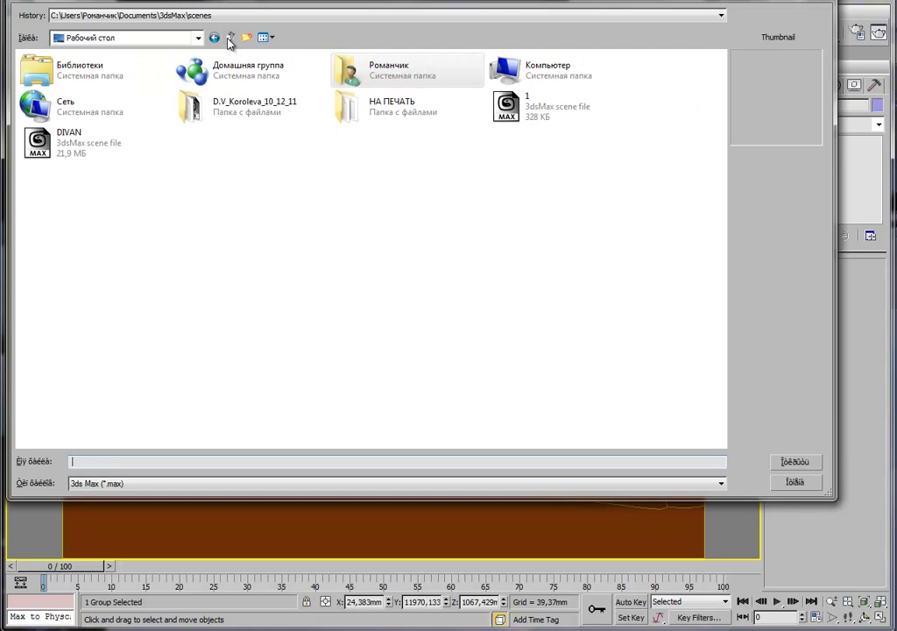
click(47, 147)
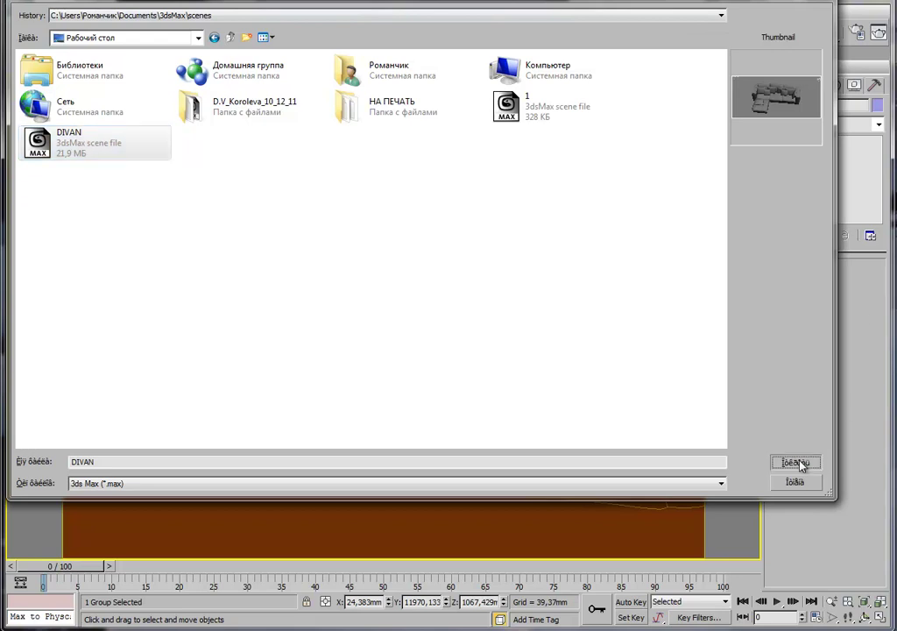
click(795, 461)
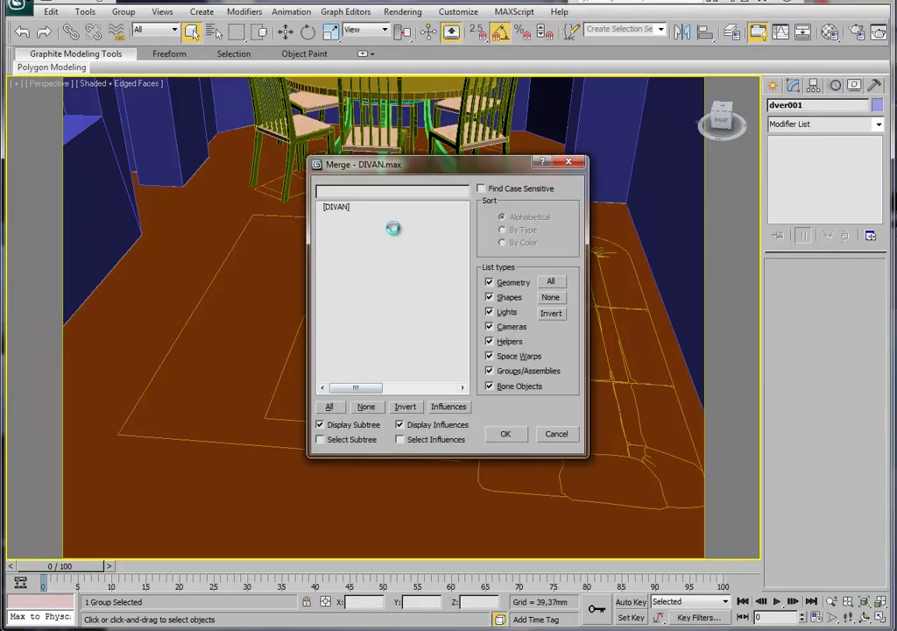
Select all DIVAN objects, with Cameras and Lights kept in the list, and confirm the merge.
click(336, 410)
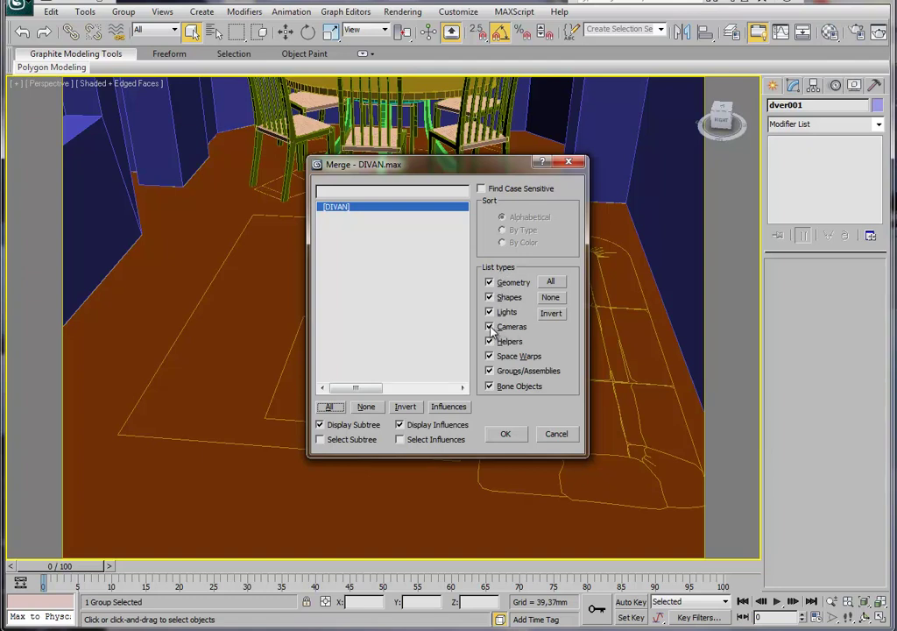
click(490, 327)
click(490, 313)
click(492, 313)
click(489, 326)
click(505, 434)
click(505, 434)
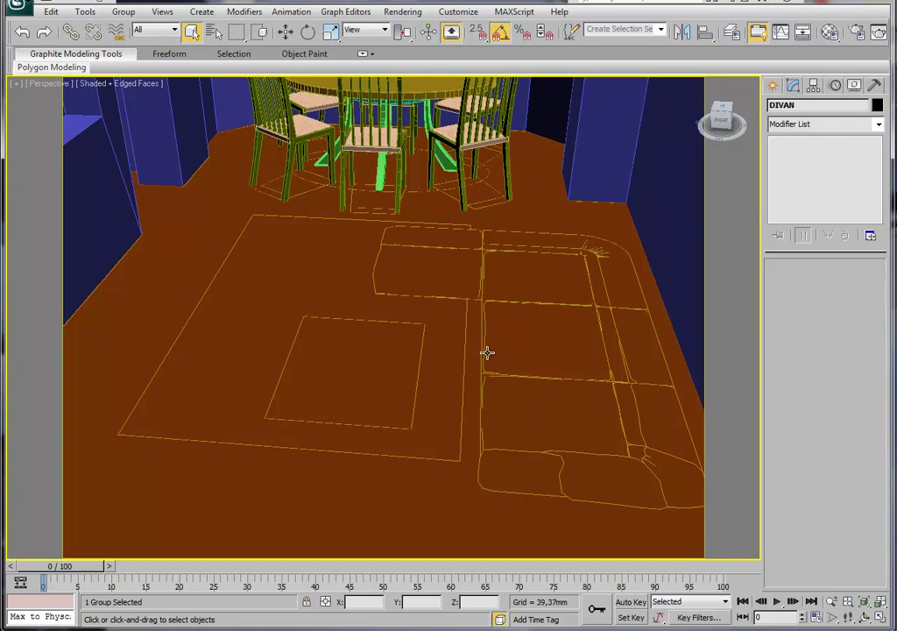
Maximize the Top view and move the DIVAN sofa from the origin into the room.
key(alt+w)
right_click(217, 238)
key(alt+w)
scroll(358, 299, down, 2)
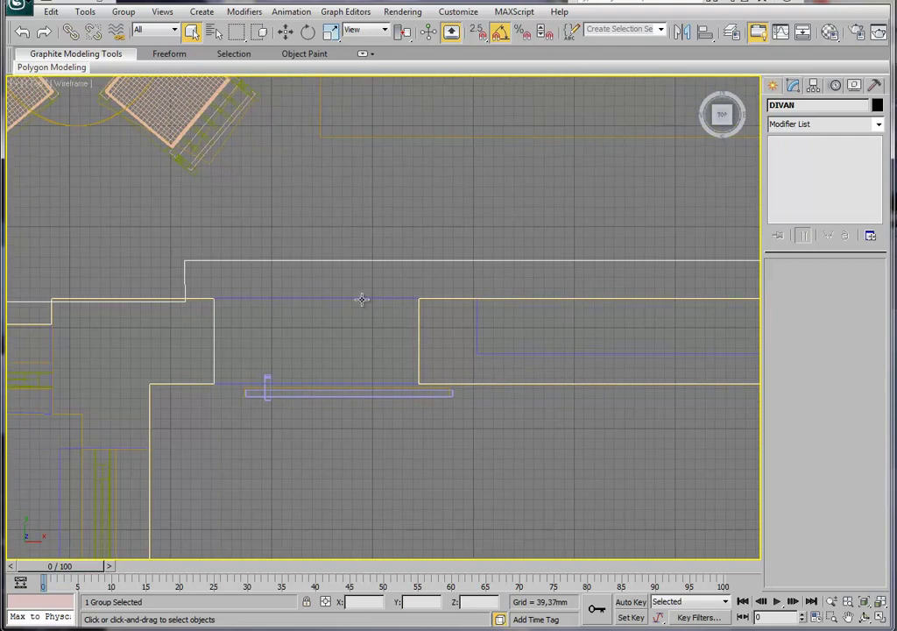
scroll(419, 318, down, 4)
scroll(440, 413, down, 5)
scroll(440, 413, up, 2)
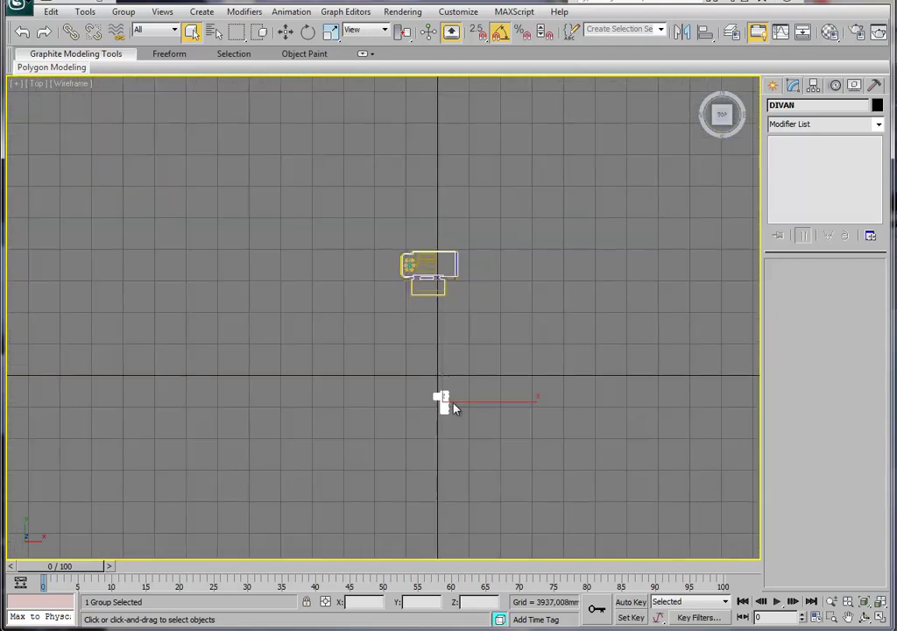
scroll(452, 407, up, 1)
click(286, 33)
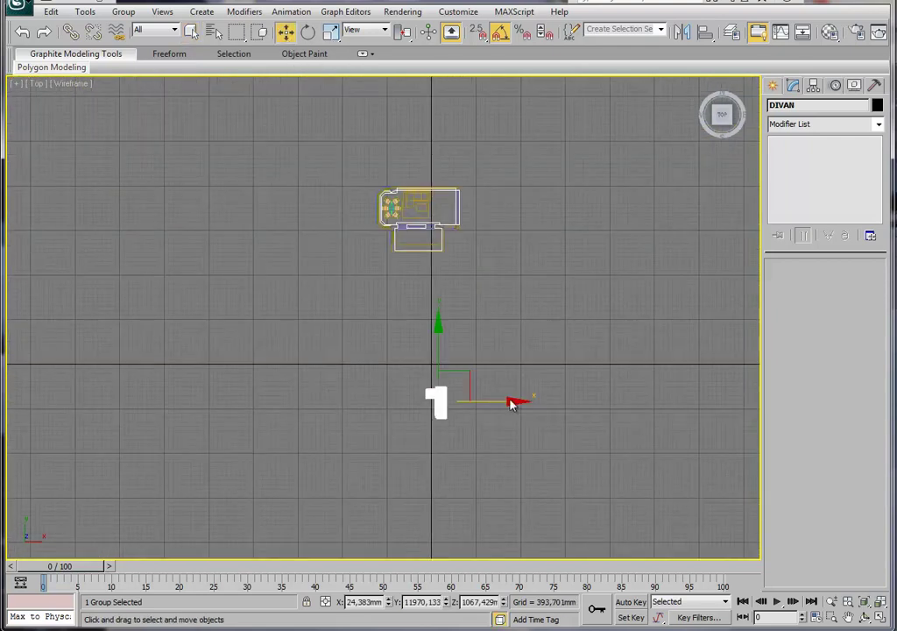
drag(467, 373, 440, 179)
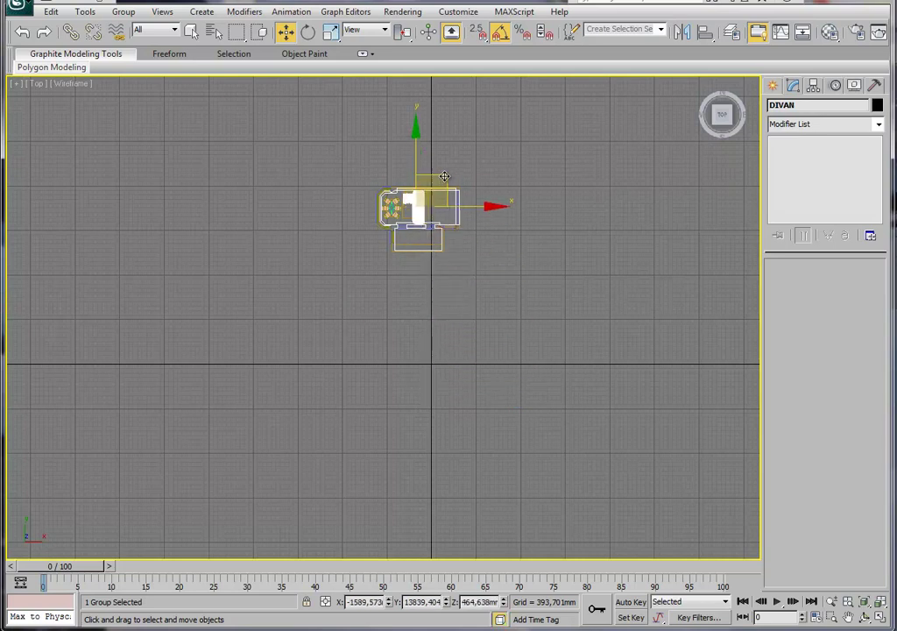
key(z)
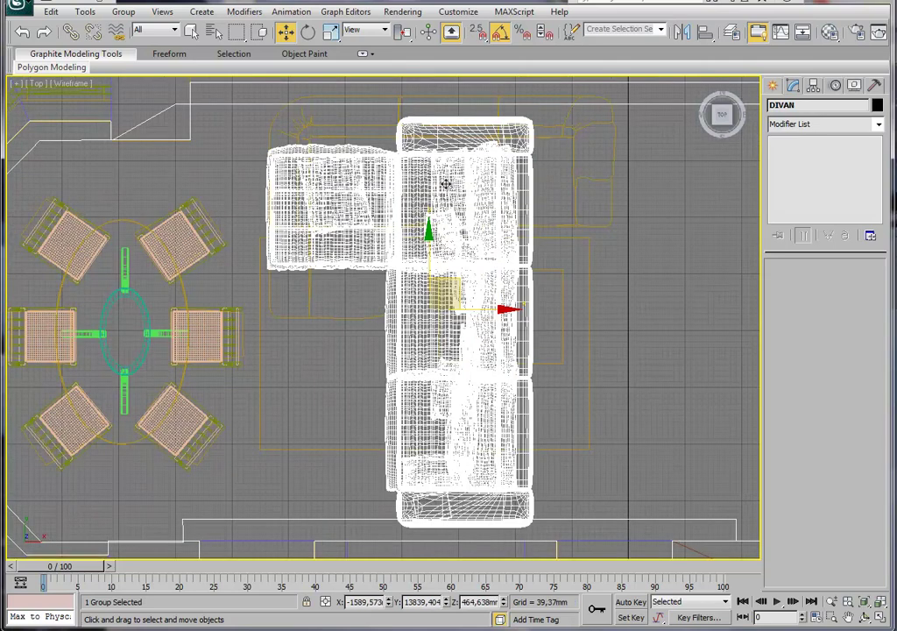
Rotate the sofa 90° and position it along the top wall above the rug.
click(307, 32)
drag(492, 282, 462, 226)
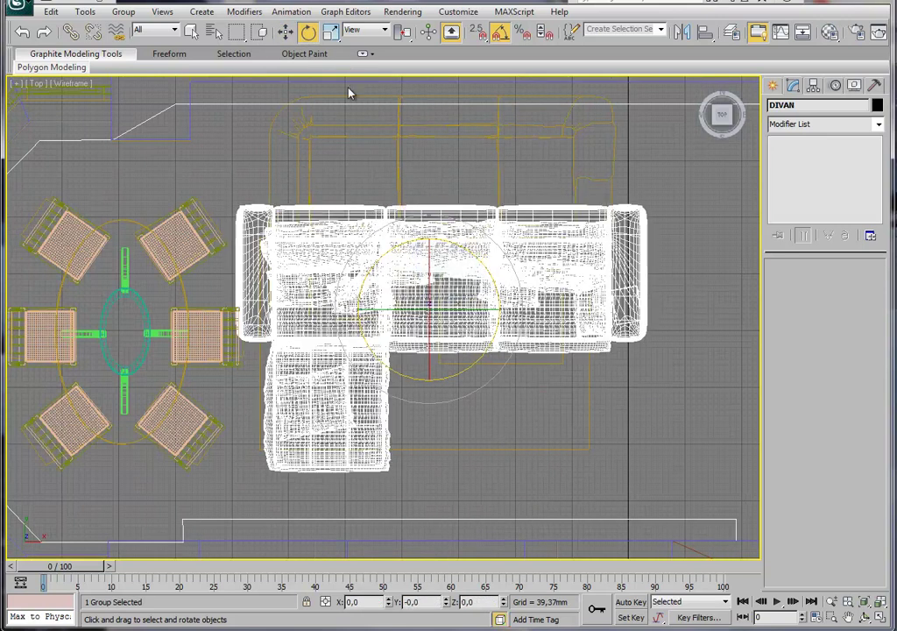
key(w)
middle_drag(448, 242, 443, 302)
drag(450, 338, 465, 227)
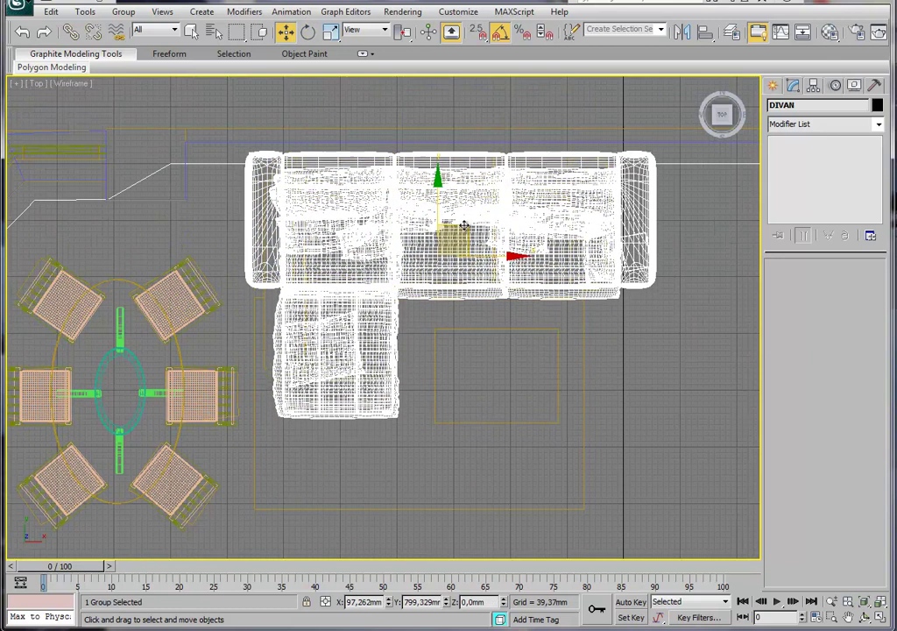
scroll(465, 227, down, 1)
scroll(478, 329, down, 2)
middle_drag(467, 318, 431, 260)
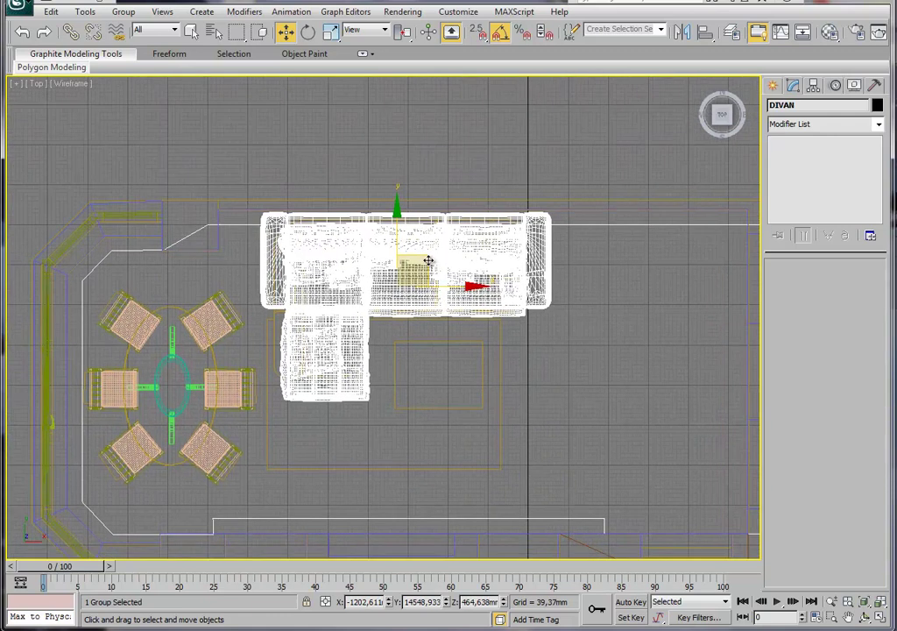
drag(430, 260, 428, 263)
mouse_move(489, 329)
middle_down()
mouse_move(457, 303)
mouse_move(475, 318)
middle_up()
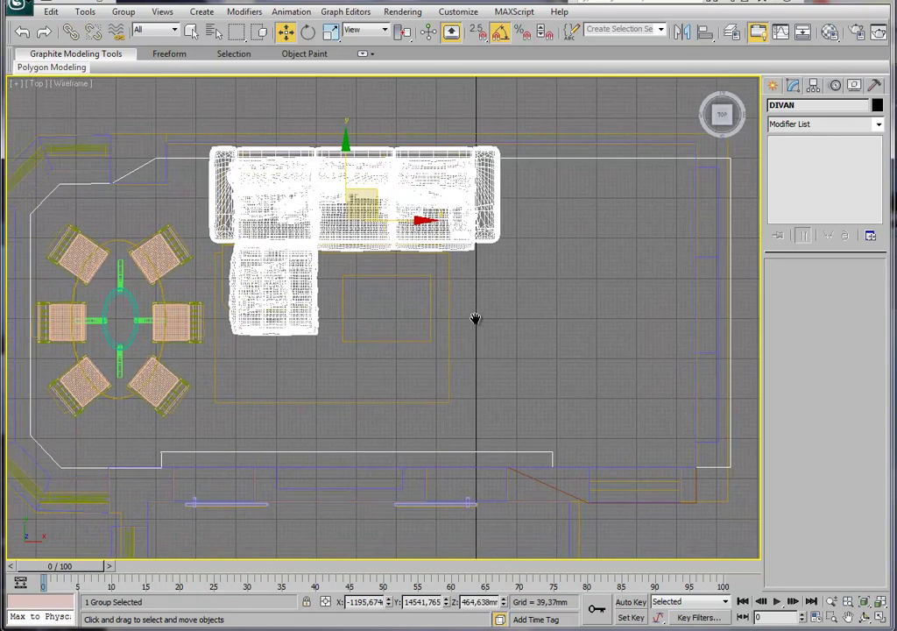
middle_drag(390, 299, 506, 293)
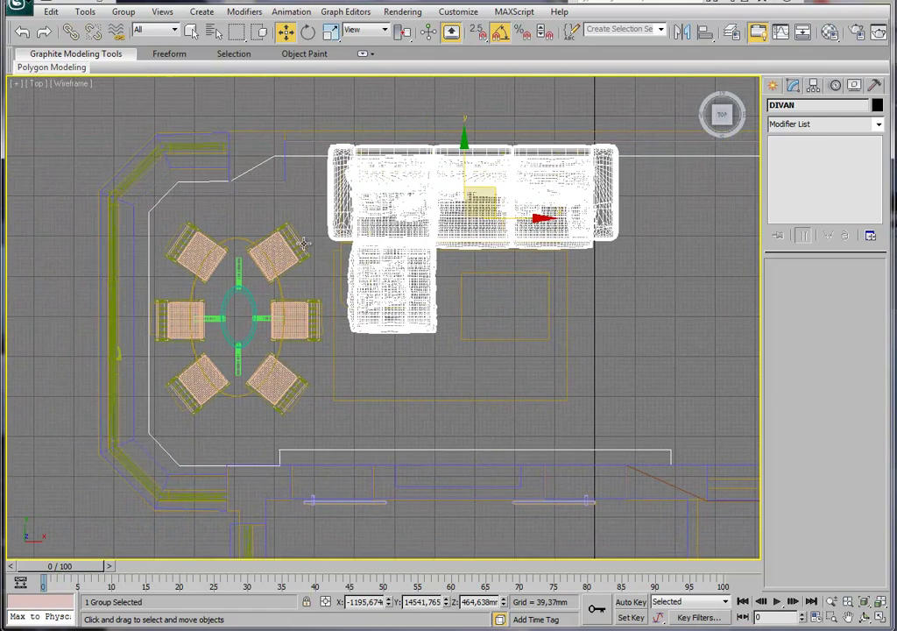
click(194, 414)
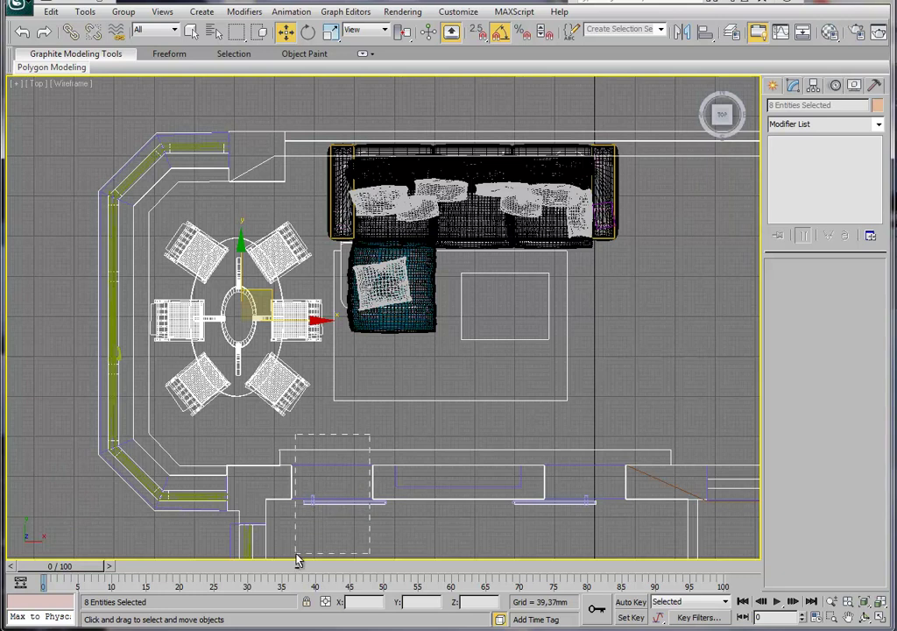
Maximize the Perspective view with Edged Faces off, looking toward the window and dining set.
key(ctrl+z)
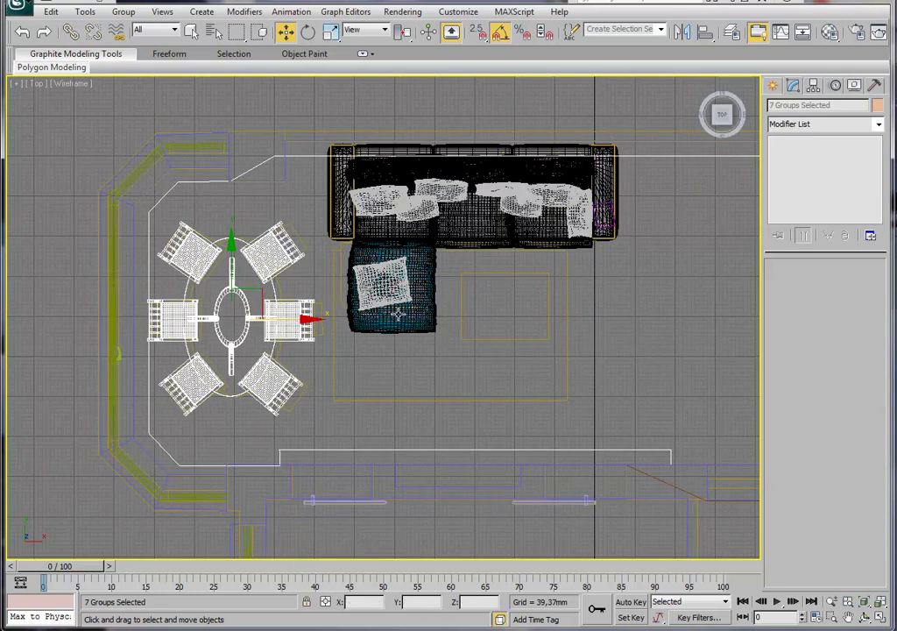
middle_drag(408, 316, 392, 371)
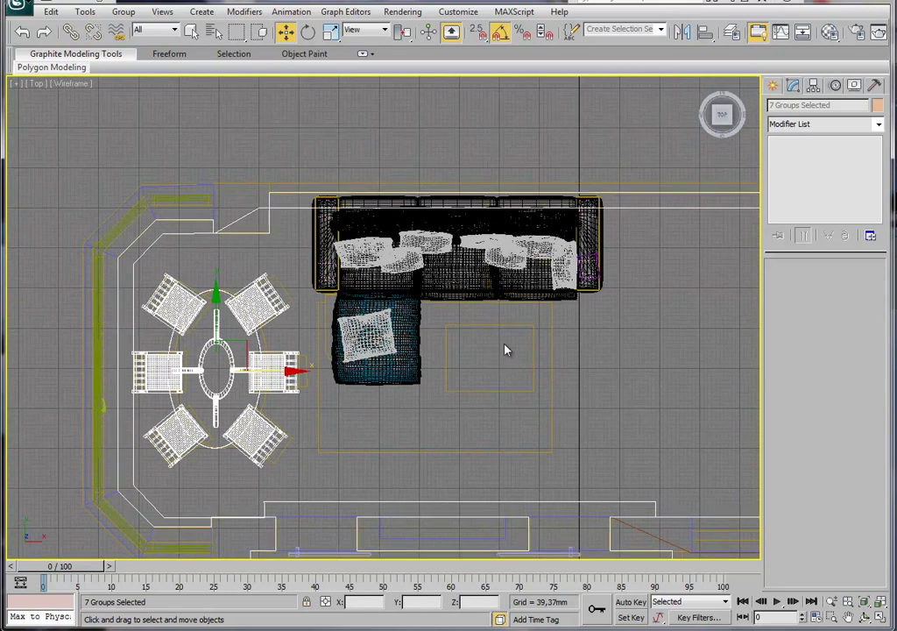
click(504, 353)
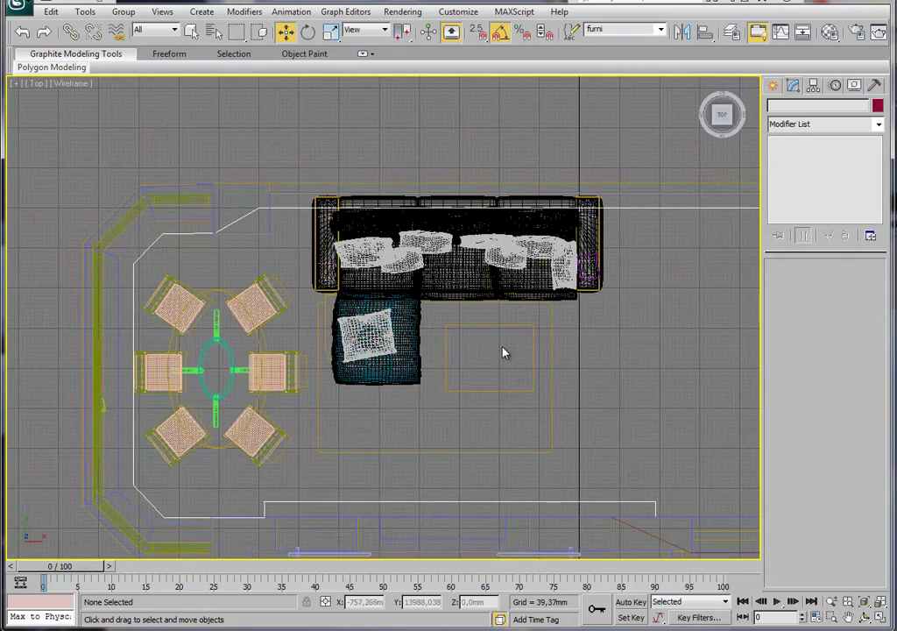
key(alt+w)
right_click(584, 405)
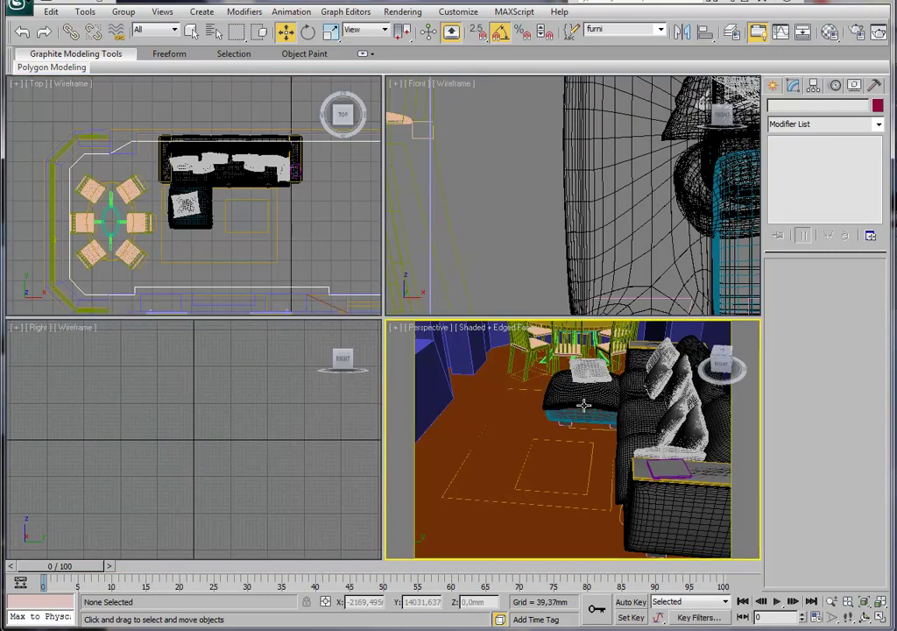
key(alt+w)
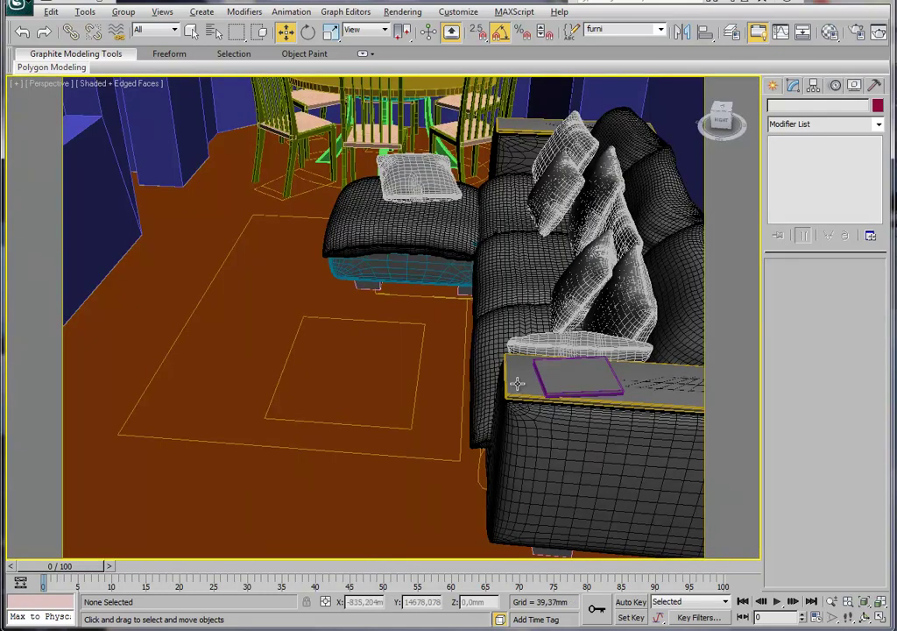
key(F4)
mouse_move(479, 377)
alt+middle_down()
mouse_move(513, 367)
mouse_move(458, 361)
mouse_move(413, 430)
mouse_move(491, 422)
mouse_move(500, 482)
mouse_move(484, 347)
mouse_move(496, 310)
mouse_move(449, 295)
mouse_move(471, 474)
alt+middle_up()
Hide both ceiling pieces to see into the room.
click(321, 135)
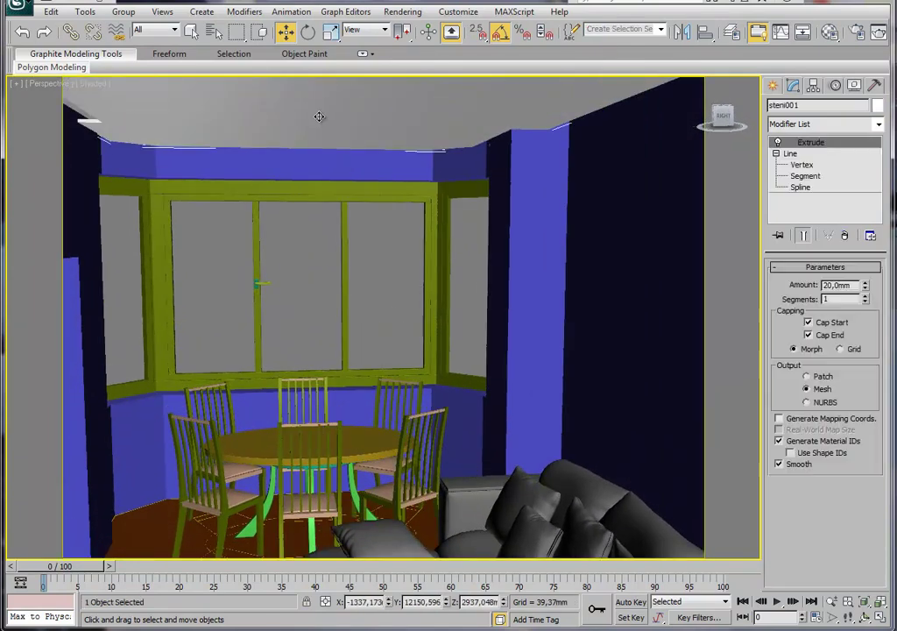
right_click(321, 117)
click(344, 79)
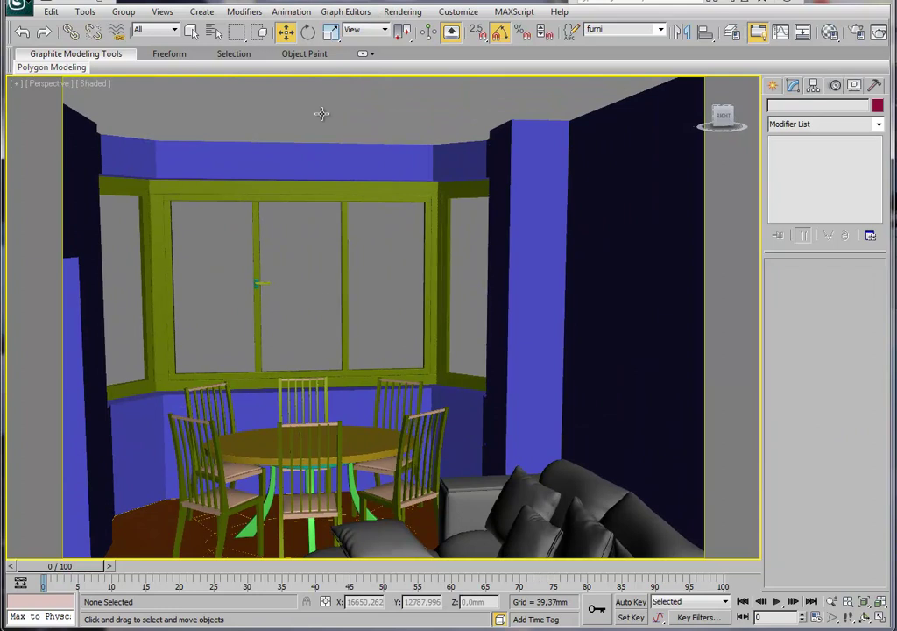
click(321, 113)
right_click(323, 117)
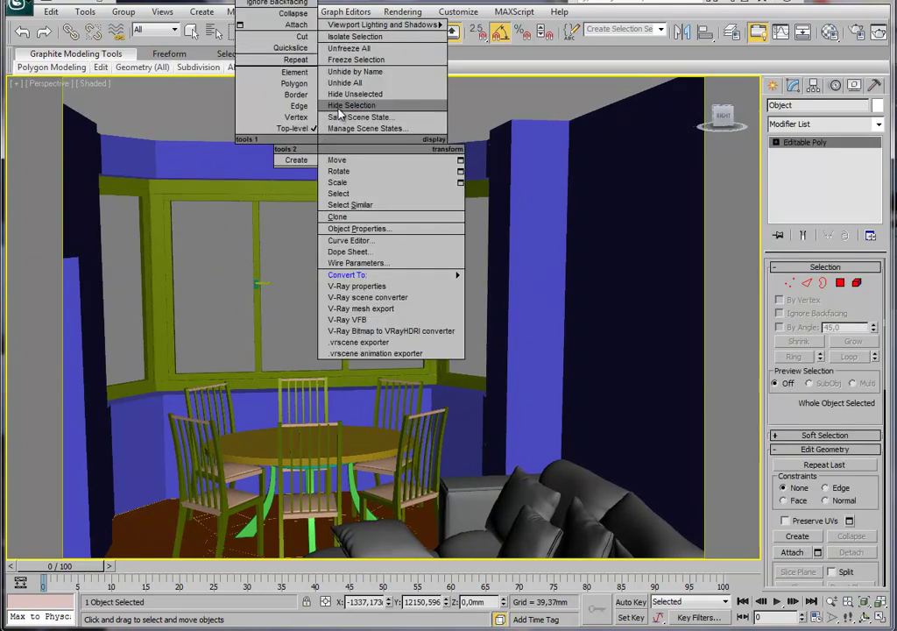
click(352, 106)
Orbit to view the sofa and table from above and show the Standard Primitives.
mouse_move(386, 194)
middle_down()
mouse_move(444, 456)
mouse_move(511, 481)
mouse_move(445, 442)
mouse_move(541, 373)
mouse_move(448, 396)
middle_up()
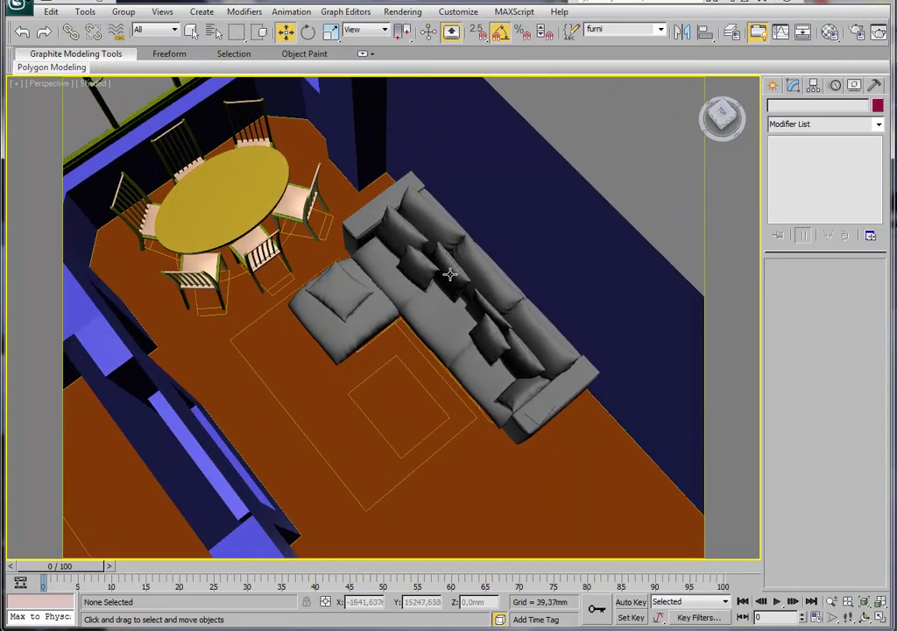
mouse_move(441, 320)
alt+middle_down()
mouse_move(402, 287)
mouse_move(443, 313)
alt+middle_up()
middle_drag(181, 268, 263, 259)
mouse_move(337, 267)
middle_down()
mouse_move(391, 356)
mouse_move(304, 363)
mouse_move(321, 356)
middle_up()
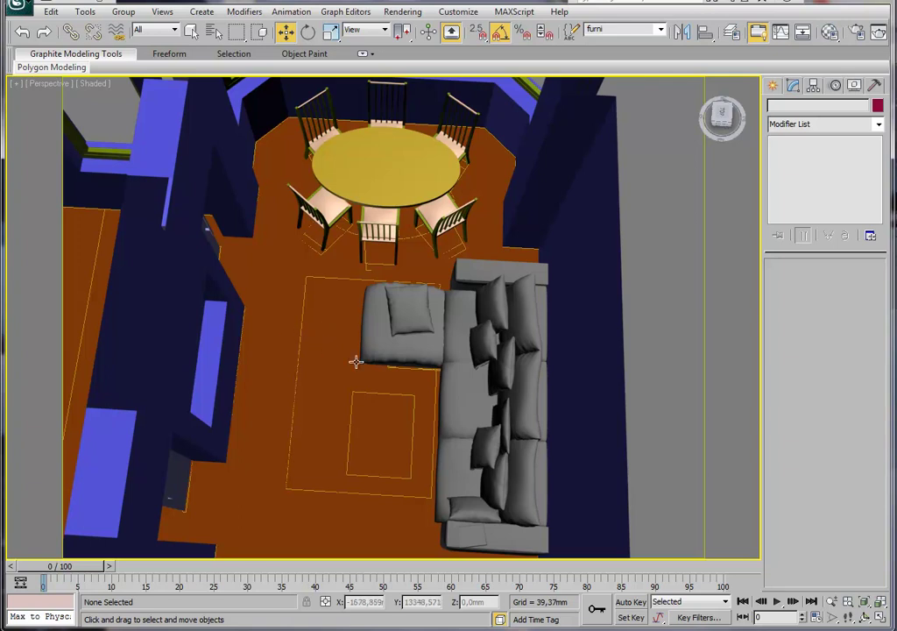
mouse_move(385, 379)
alt+middle_down()
mouse_move(376, 382)
mouse_move(461, 400)
mouse_move(392, 383)
mouse_move(394, 355)
alt+middle_up()
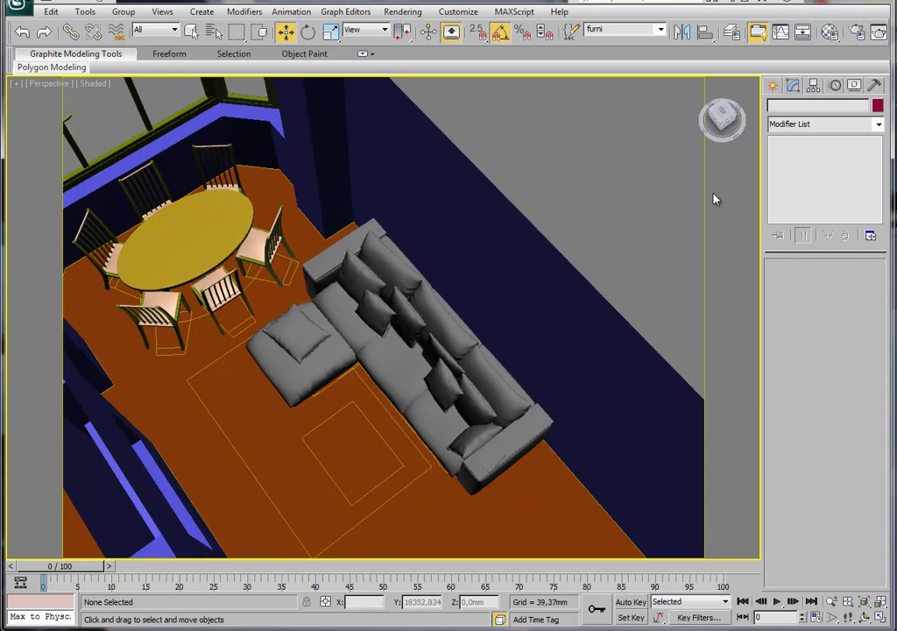
alt+middle_drag(425, 327, 286, 273)
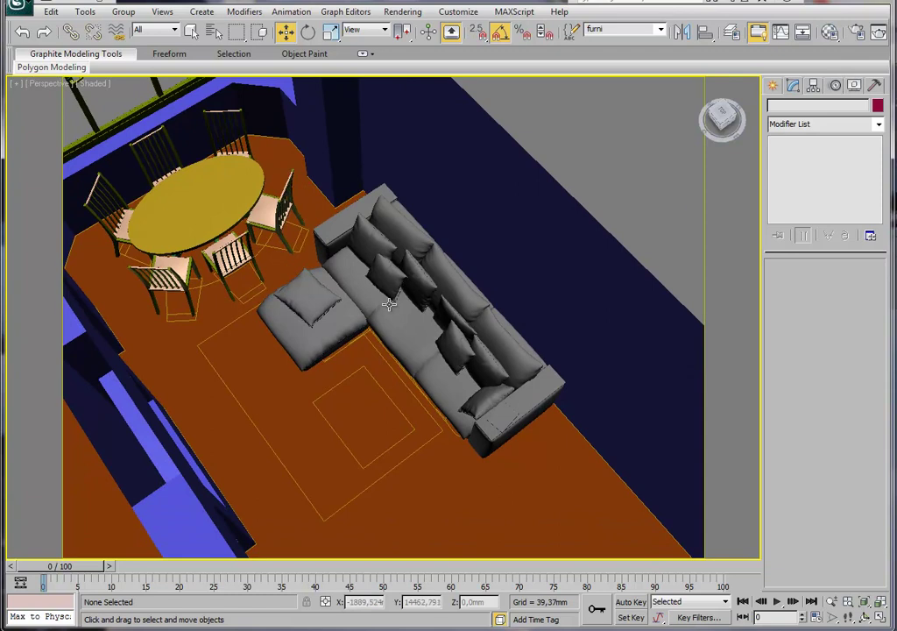
click(772, 85)
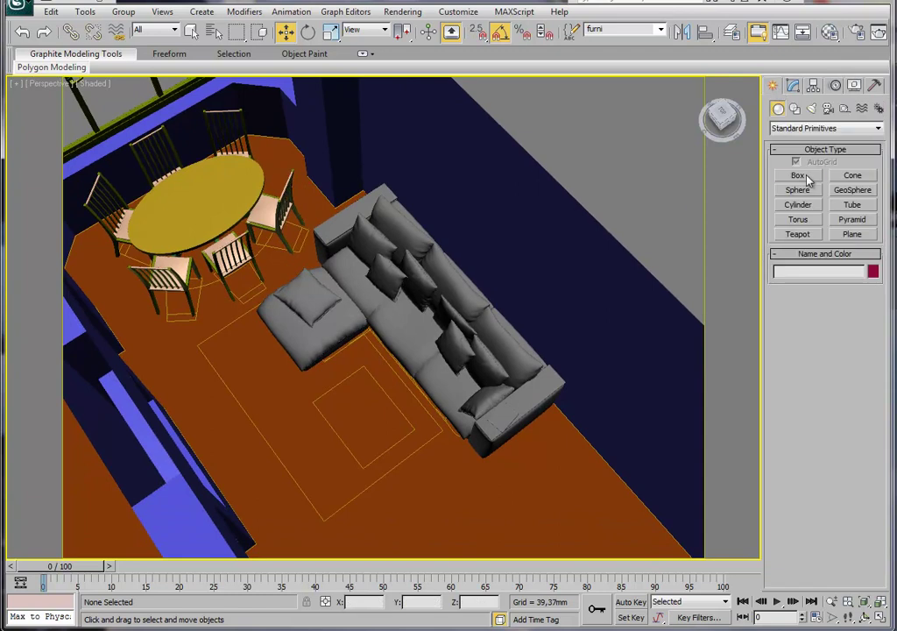
Draw a box rug on the floor beside the sofa with a 10 mm height.
click(800, 175)
mouse_move(323, 521)
mouse_down()
mouse_move(295, 287)
mouse_move(304, 280)
mouse_up()
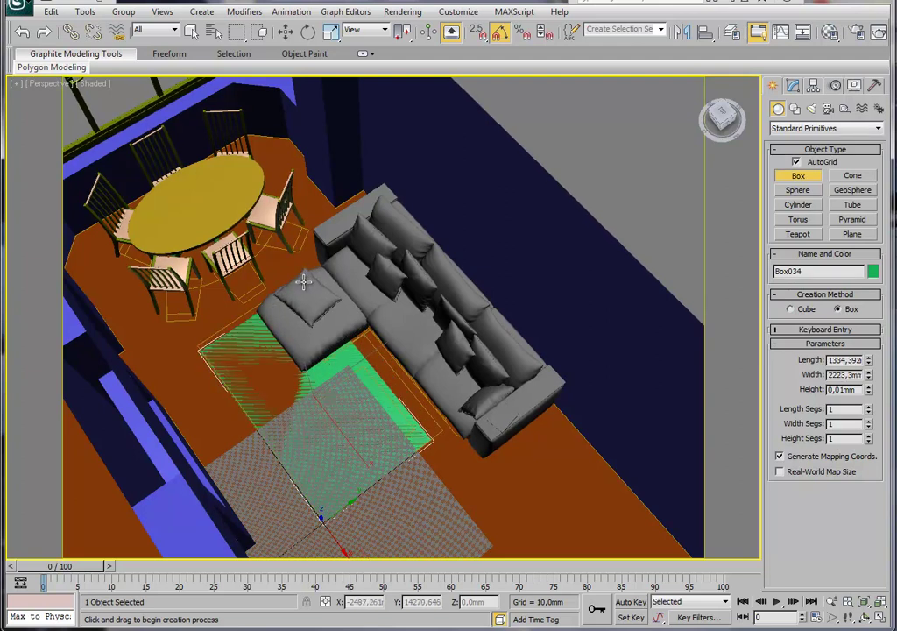
mouse_move(304, 279)
mouse_down()
mouse_move(787, 185)
mouse_move(285, 288)
mouse_up()
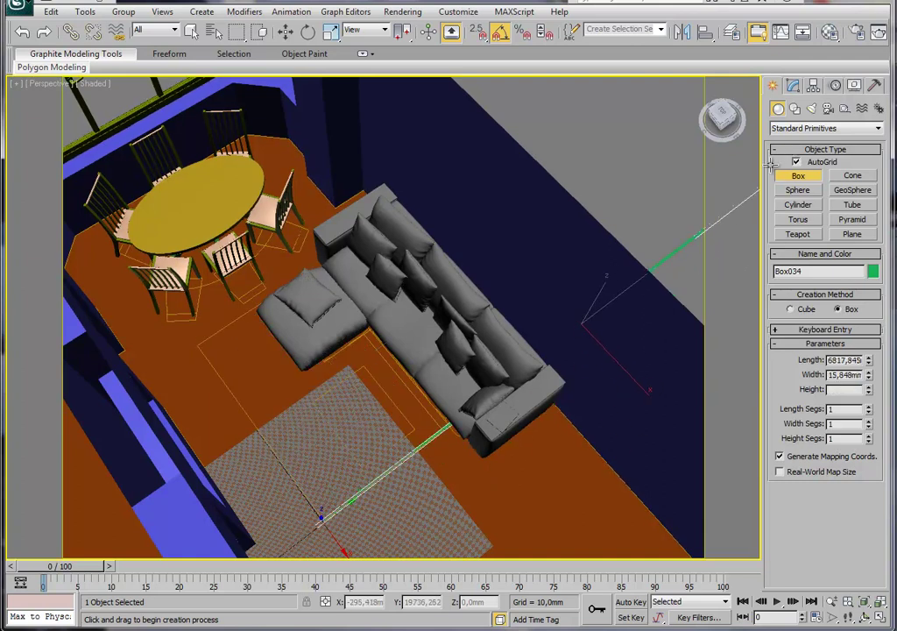
drag(285, 288, 286, 286)
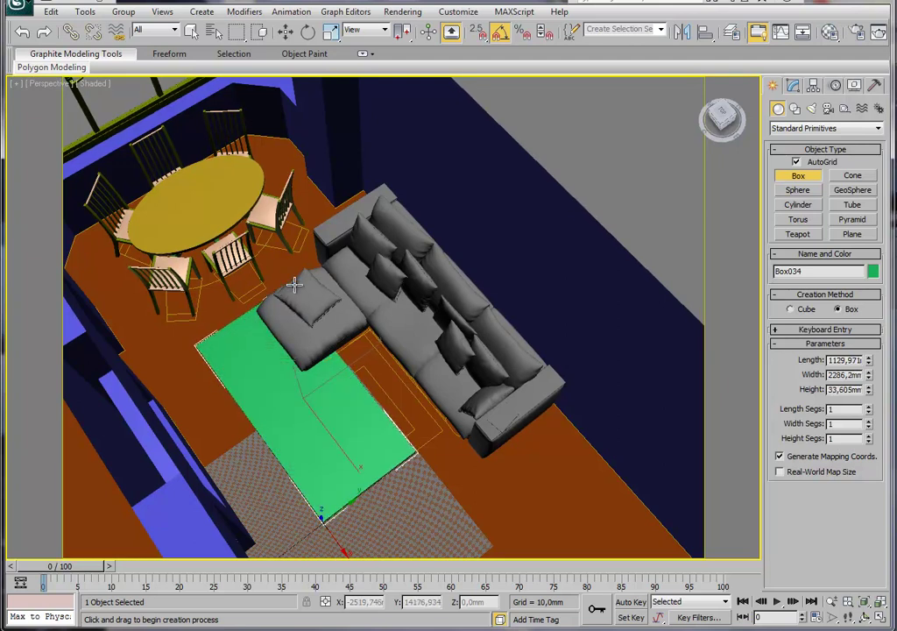
click(295, 283)
double_click(837, 390)
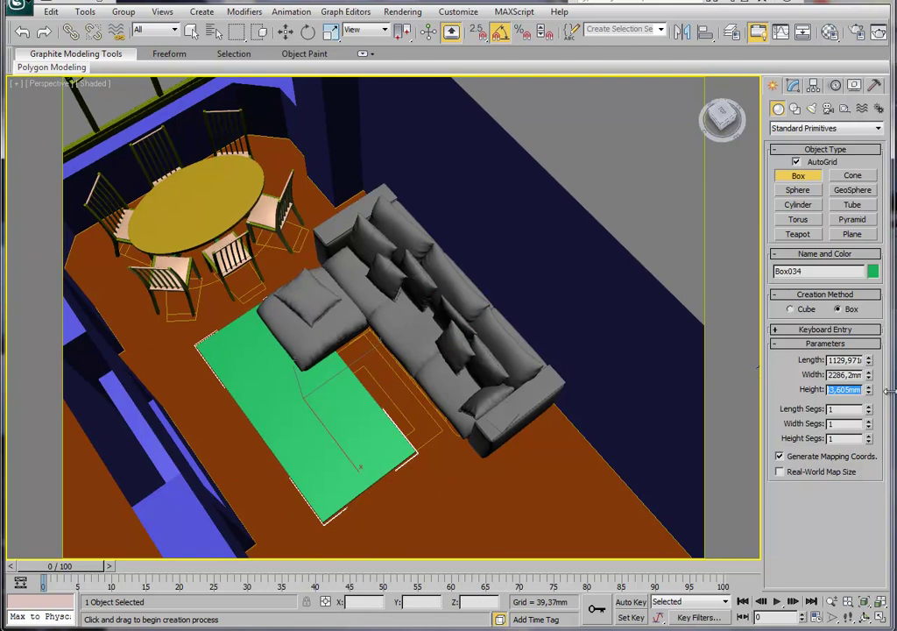
text(1)
text(0)
key(Return)
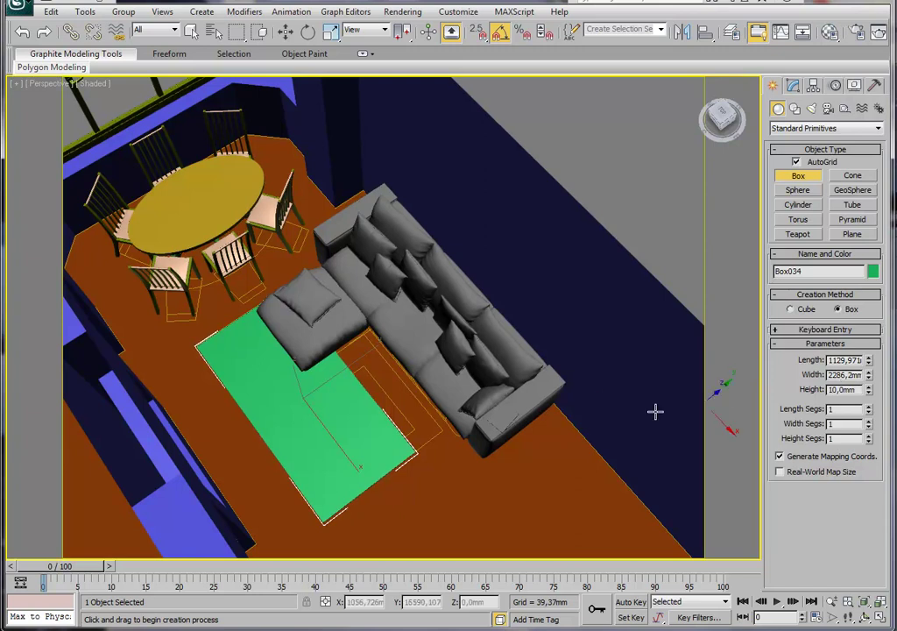
Lower the rug height to 4.949 mm and turn edged faces back on.
mouse_move(437, 436)
middle_down()
mouse_move(414, 441)
mouse_move(475, 401)
mouse_move(441, 415)
mouse_move(401, 315)
mouse_move(400, 265)
mouse_move(415, 260)
middle_up()
scroll(411, 427, up, 2)
scroll(440, 419, up, 5)
drag(869, 390, 870, 425)
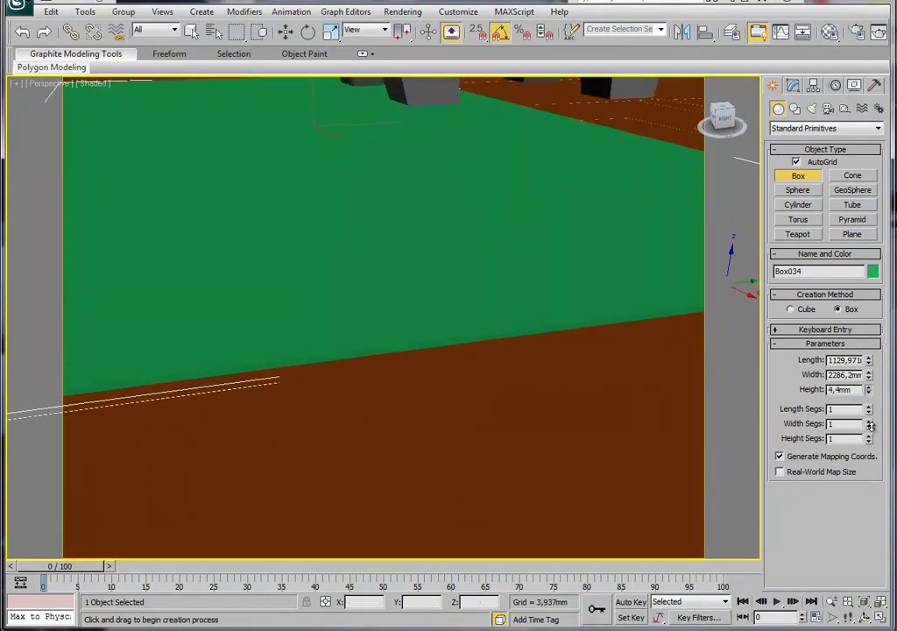
click(870, 422)
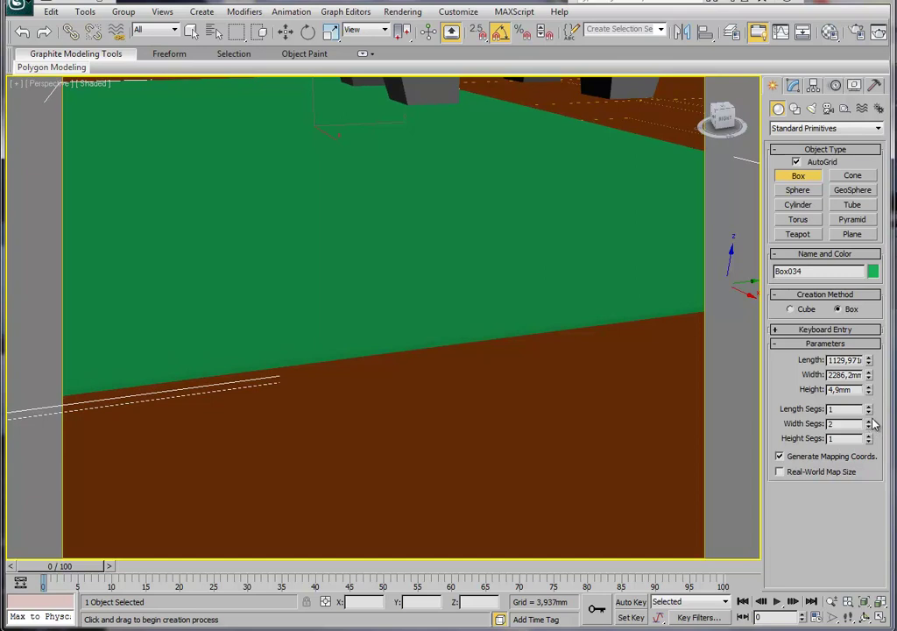
click(869, 394)
scroll(553, 414, down, 4)
middle_drag(661, 401, 547, 337)
key(F4)
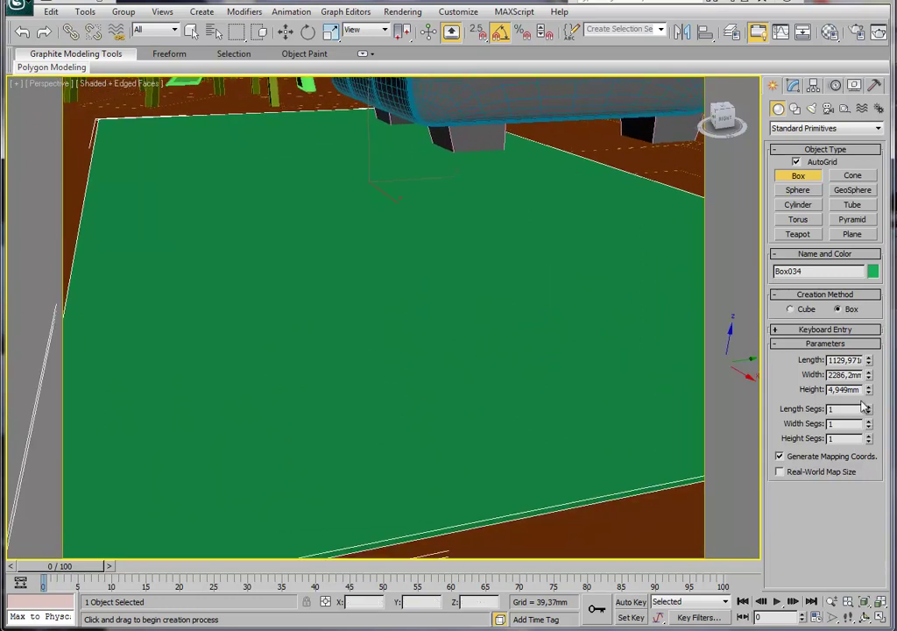
Adjust the rug's length and width segment counts and orbit to inspect the mesh.
drag(871, 414, 871, 410)
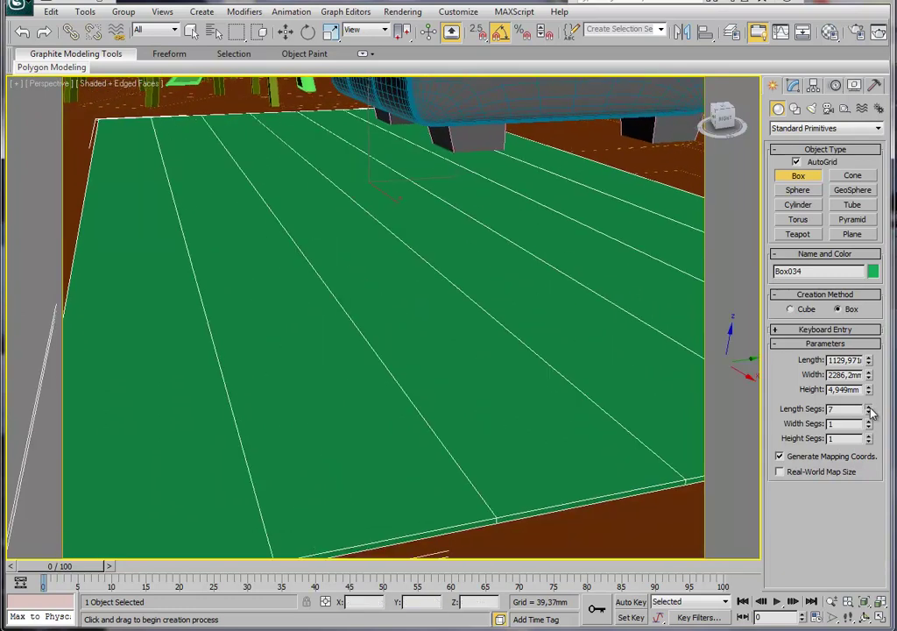
drag(872, 411, 837, 154)
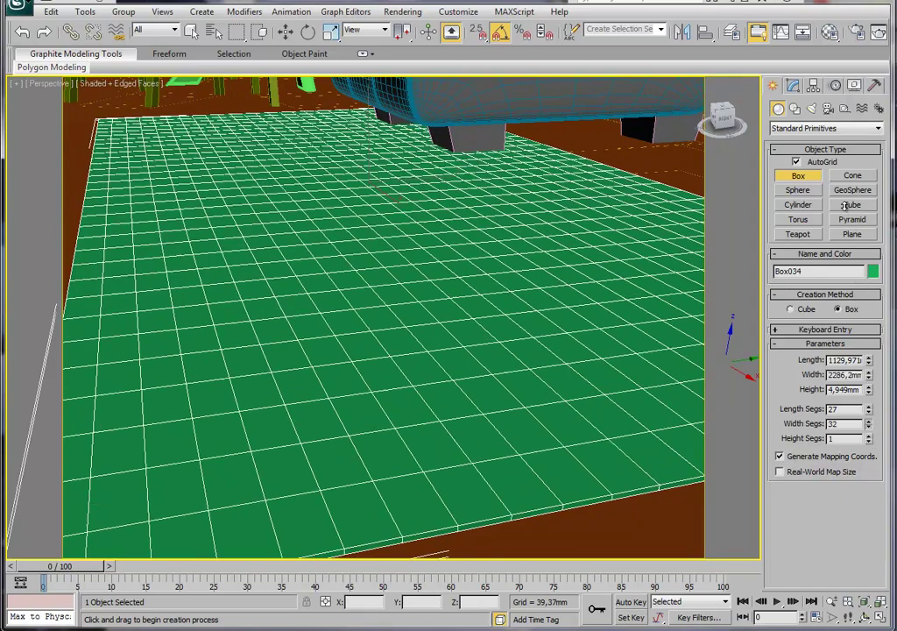
middle_drag(412, 368, 571, 335)
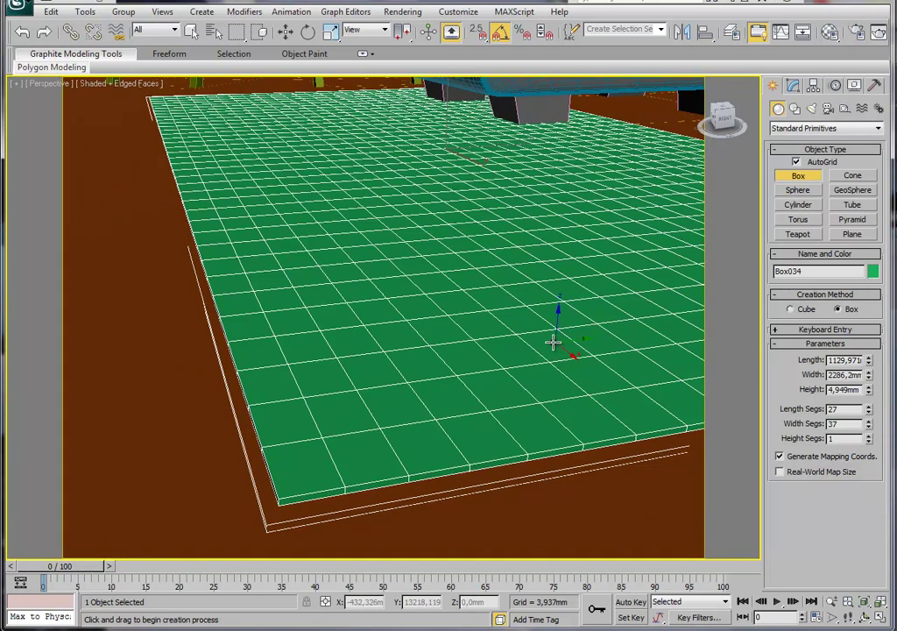
scroll(495, 327, up, 2)
scroll(505, 310, up, 1)
key(w)
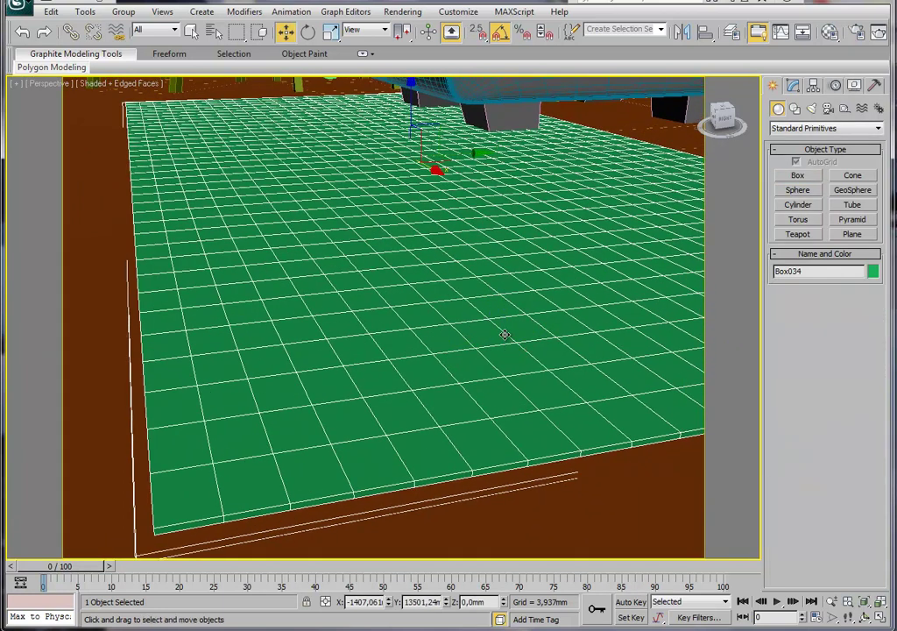
scroll(488, 324, down, 1)
scroll(499, 317, down, 2)
scroll(497, 331, up, 1)
mouse_move(497, 330)
middle_down()
mouse_move(447, 355)
mouse_move(404, 299)
middle_up()
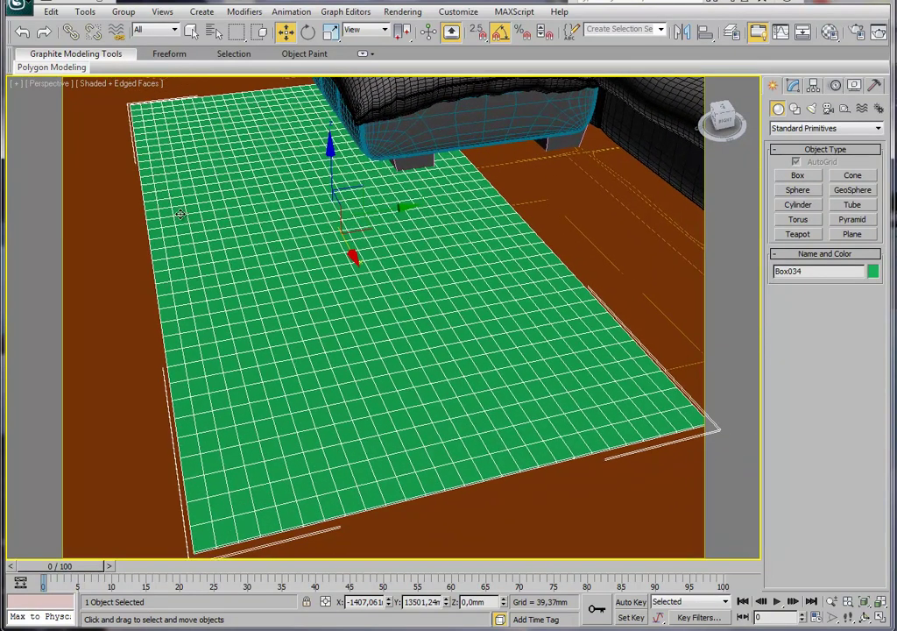
alt+middle_drag(202, 223, 215, 254)
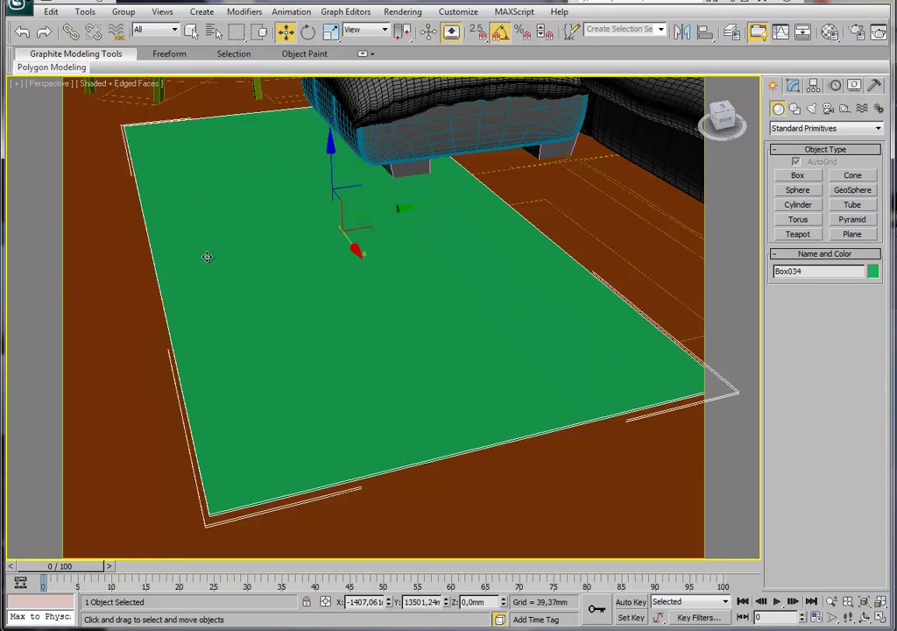
alt+middle_drag(207, 256, 263, 263)
click(794, 85)
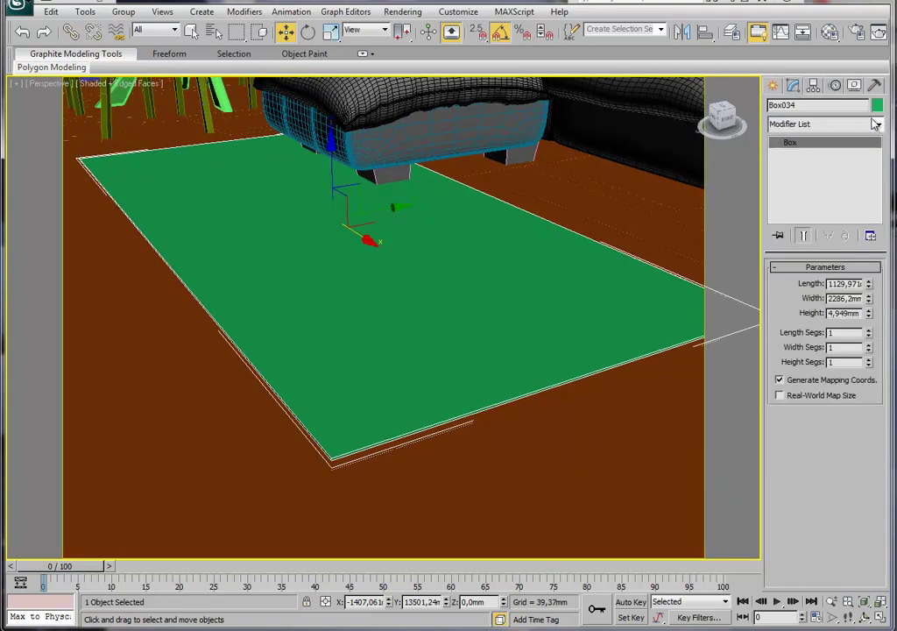
Add an FFD 4x4x4 modifier to the rug and test moving its control points.
click(879, 125)
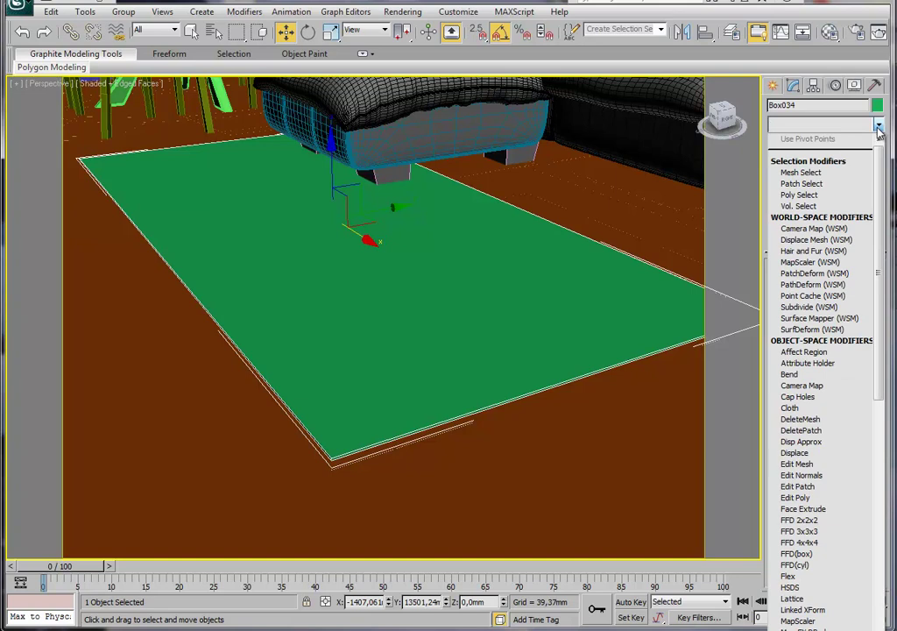
click(818, 543)
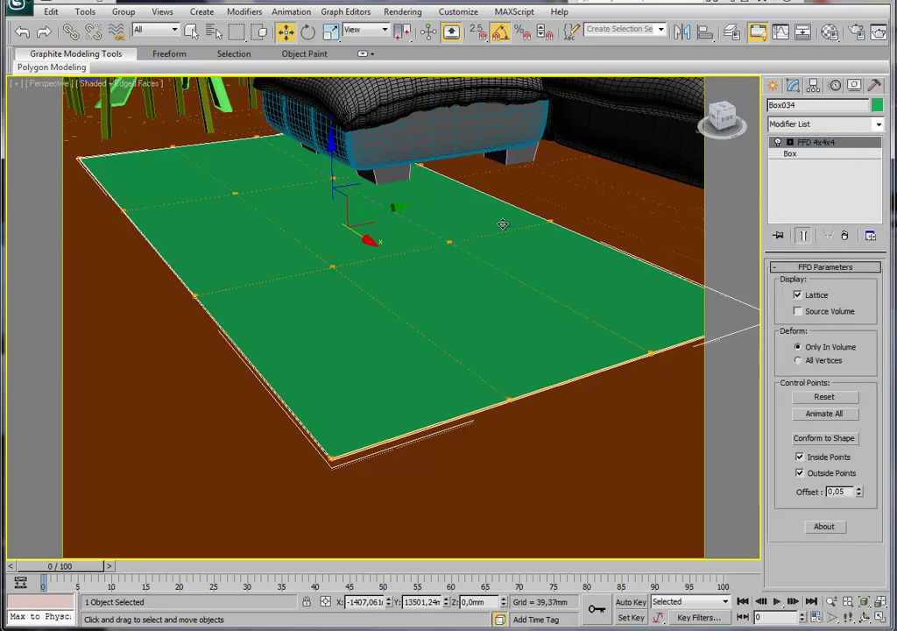
alt+middle_drag(485, 250, 392, 276)
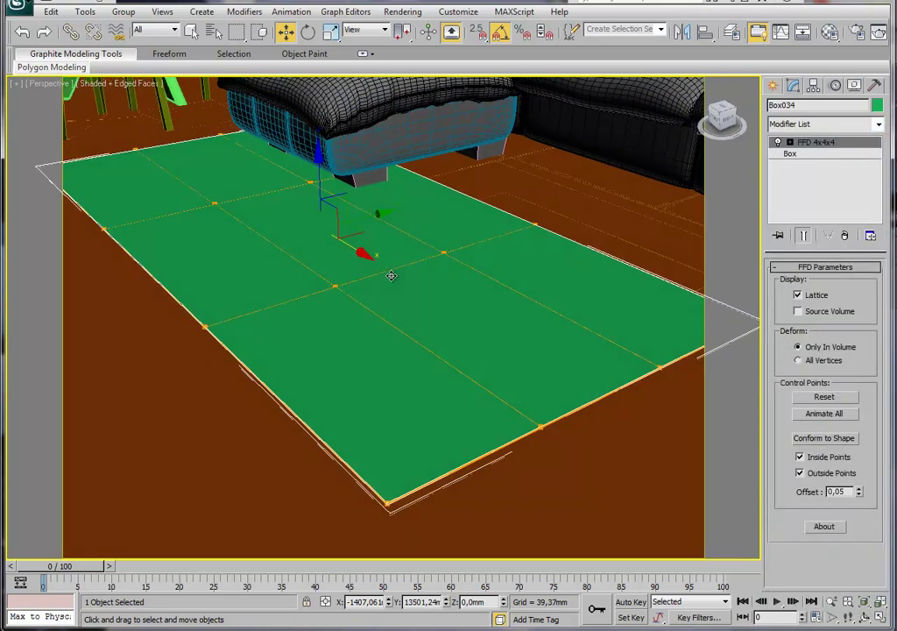
click(790, 143)
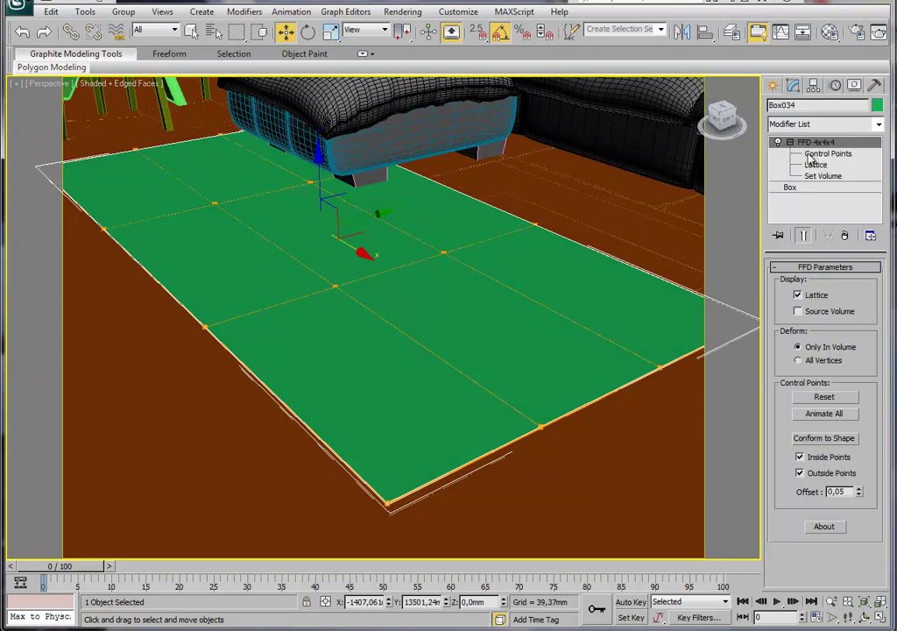
click(824, 154)
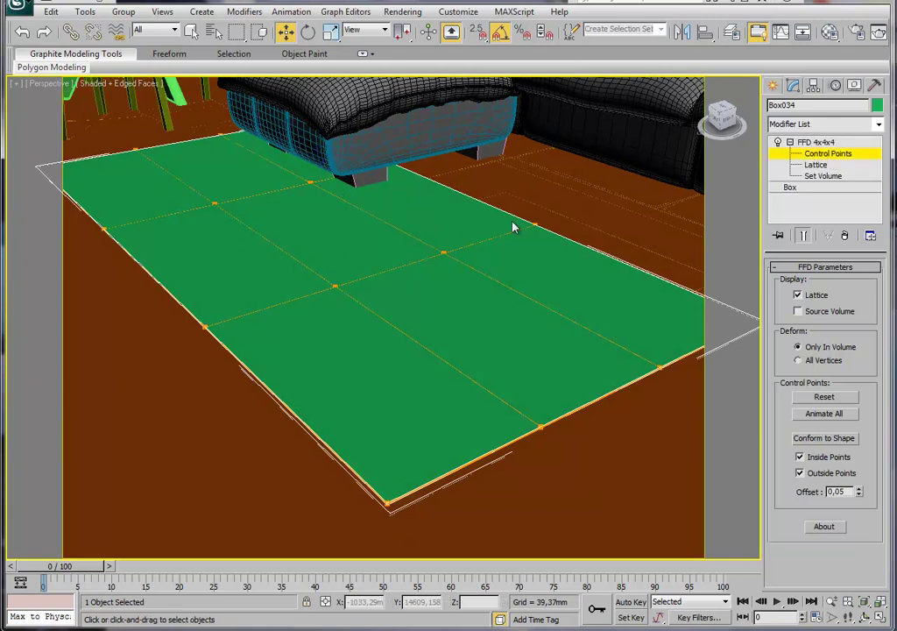
click(335, 287)
mouse_move(381, 268)
mouse_down()
mouse_move(400, 265)
mouse_move(263, 263)
mouse_up()
mouse_move(313, 223)
mouse_down()
mouse_move(322, 175)
mouse_move(321, 230)
mouse_up()
click(204, 326)
mouse_move(223, 306)
mouse_down()
mouse_move(159, 328)
mouse_move(350, 383)
mouse_up()
drag(361, 539, 363, 537)
alt+middle_drag(395, 500, 421, 513)
mouse_move(410, 483)
mouse_down()
mouse_move(522, 536)
mouse_move(510, 505)
mouse_up()
right_click(510, 505)
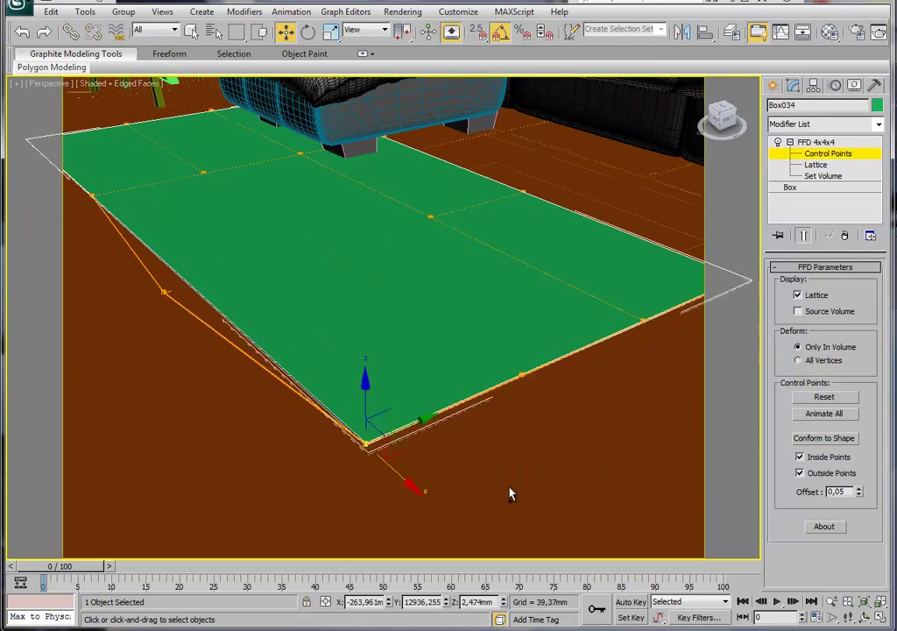
key(ctrl+z)
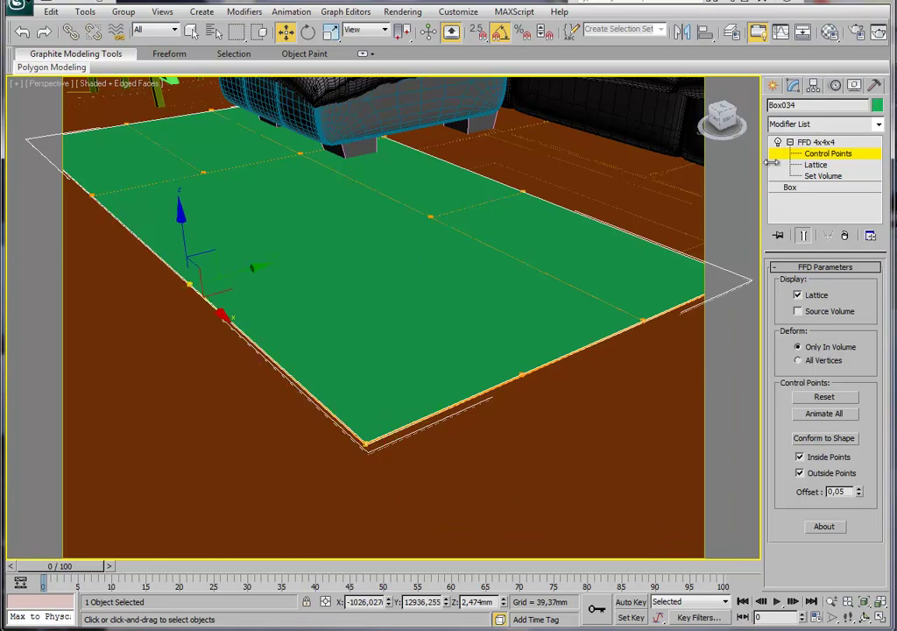
Set the box to 27 length and 30 width segments and delete the FFD modifier.
click(822, 149)
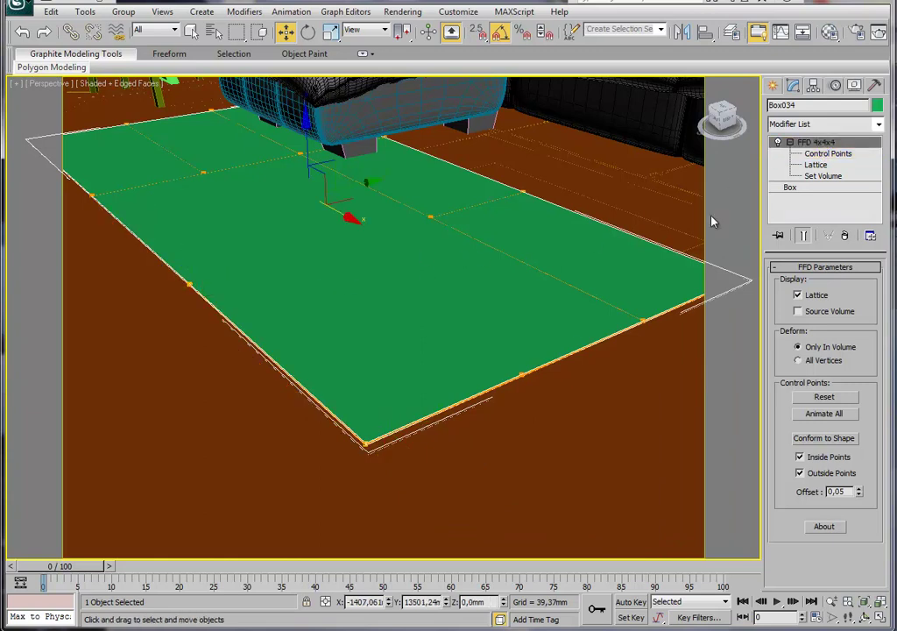
click(791, 188)
text(27)
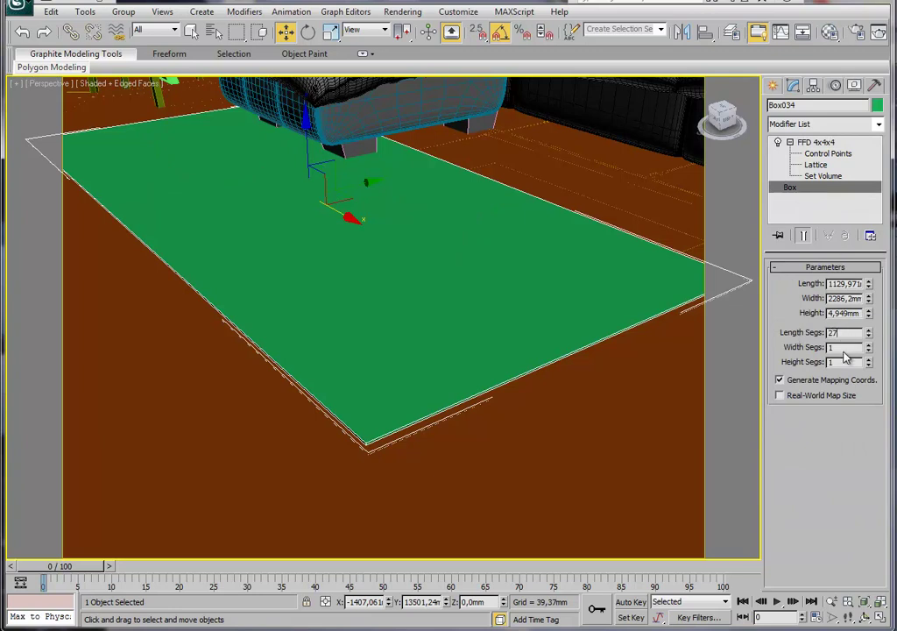
key(Tab)
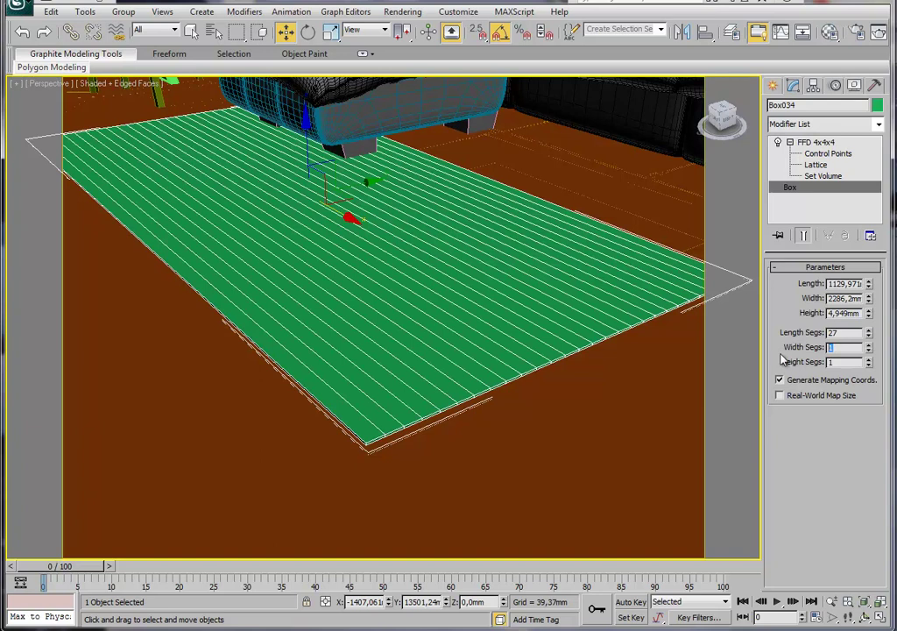
text(30)
click(844, 331)
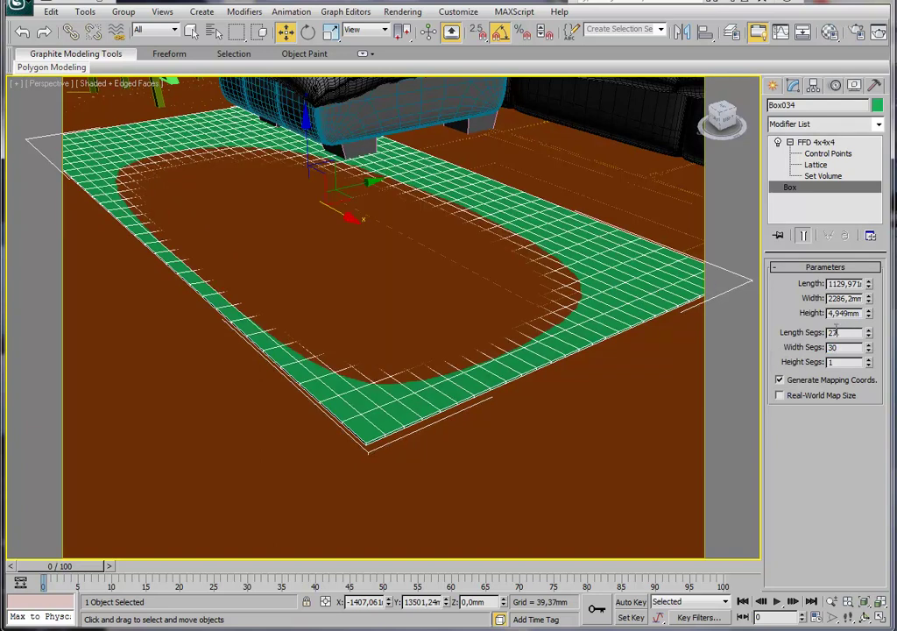
alt+middle_drag(497, 240, 482, 288)
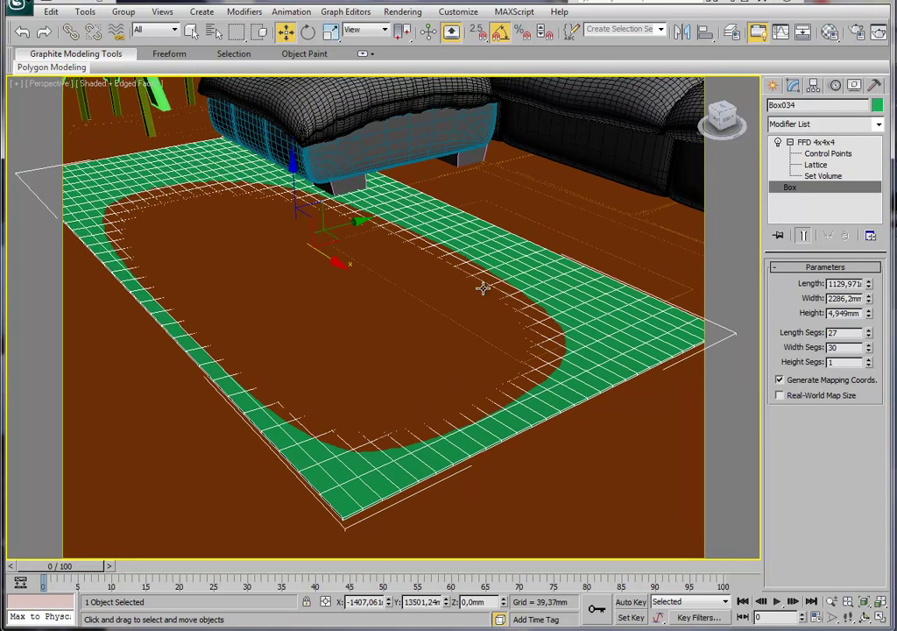
click(815, 142)
right_click(815, 143)
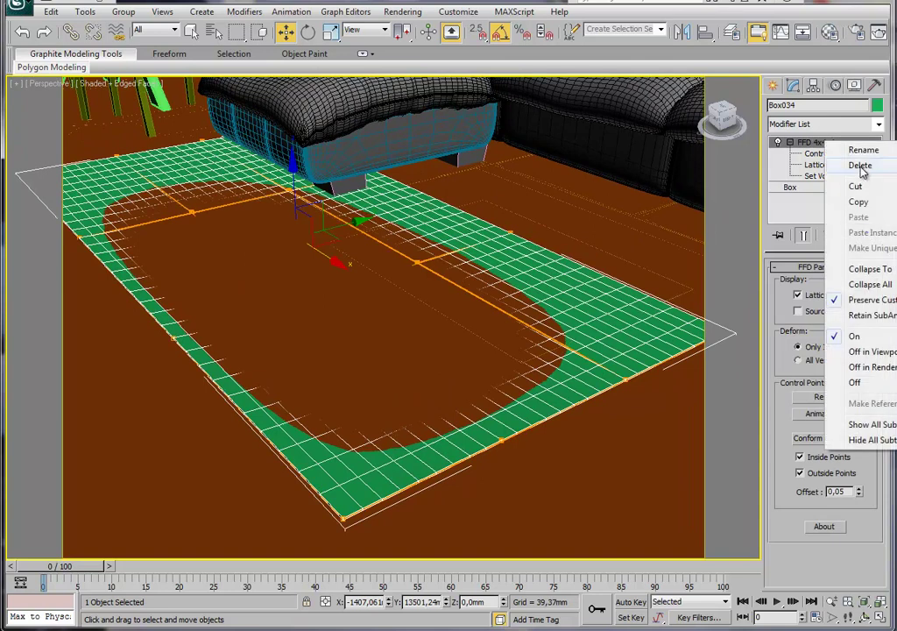
click(861, 166)
mouse_move(535, 236)
alt+middle_down()
mouse_move(486, 240)
mouse_move(472, 257)
mouse_move(609, 217)
alt+middle_up()
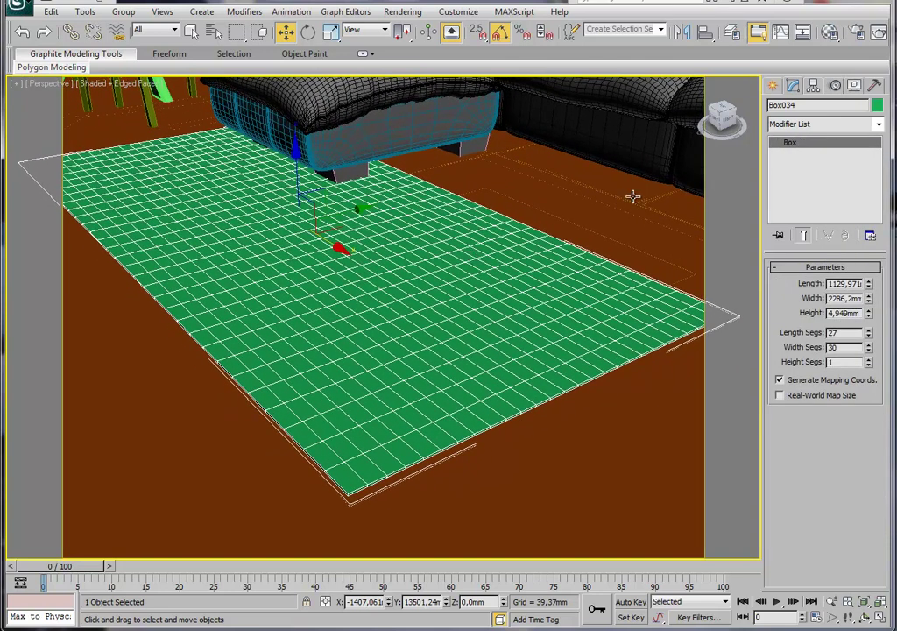
Add a Noise modifier to the rug and set its seed to 23.
click(880, 129)
drag(881, 154, 883, 325)
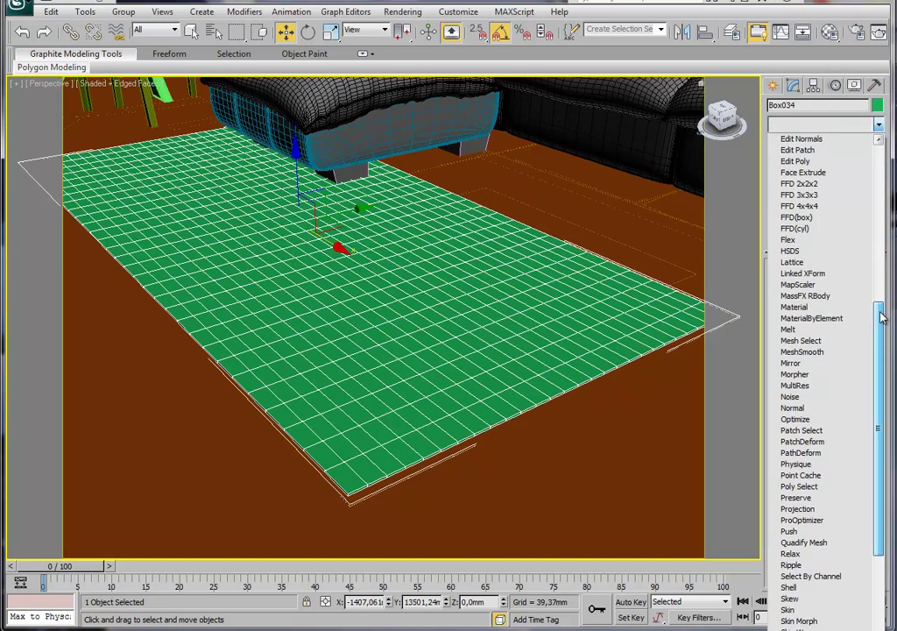
click(794, 391)
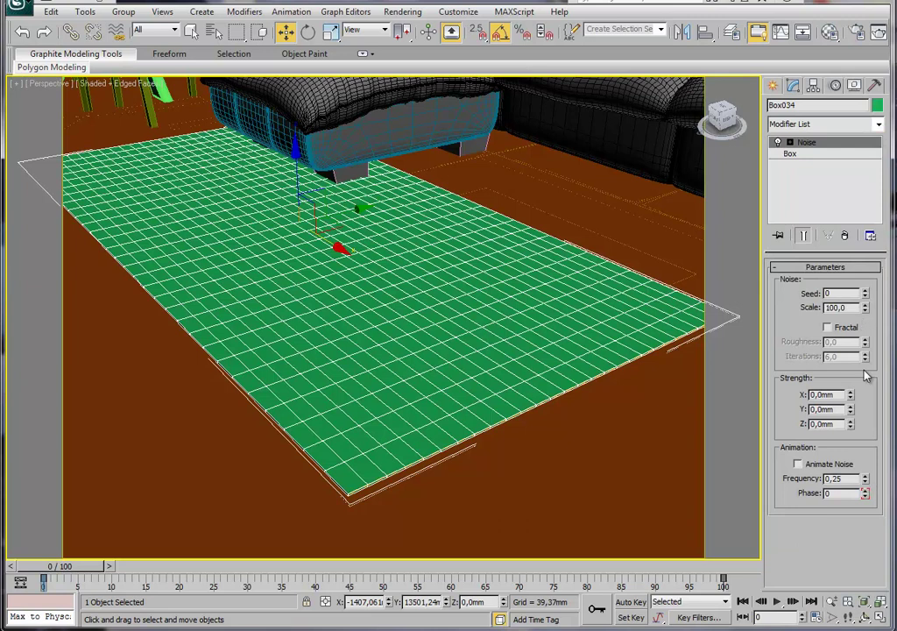
middle_drag(496, 330, 514, 308)
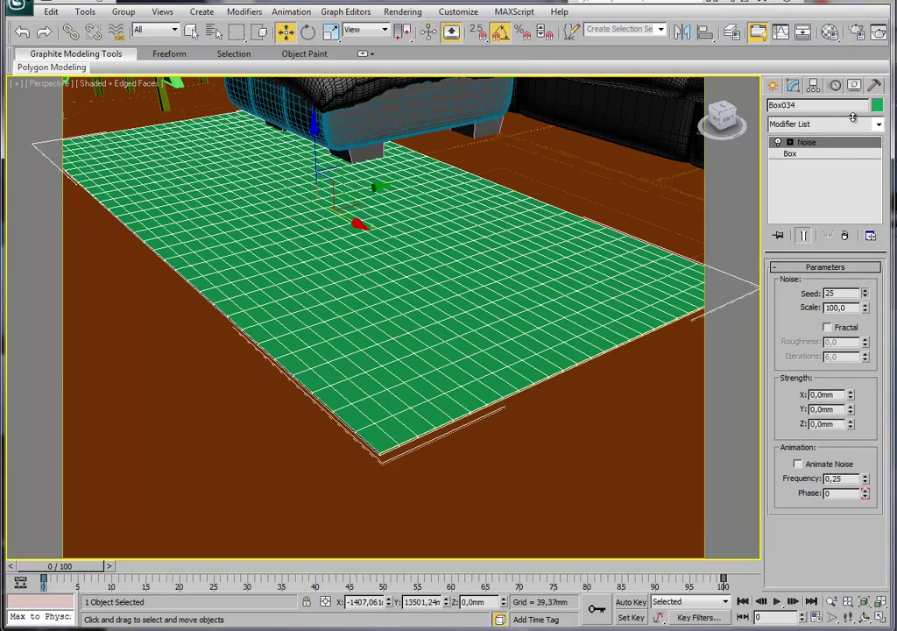
drag(850, 112, 850, 121)
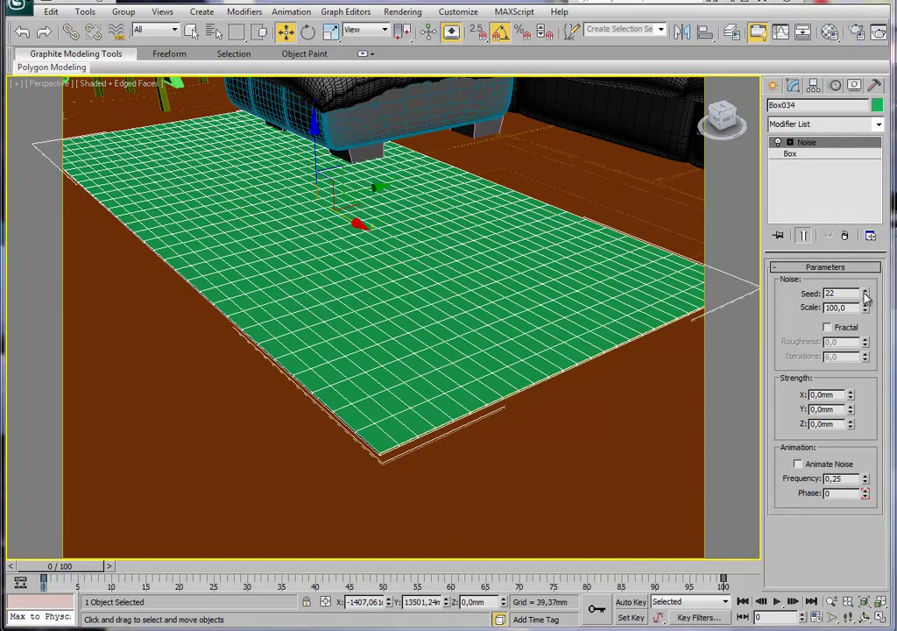
drag(865, 297, 864, 279)
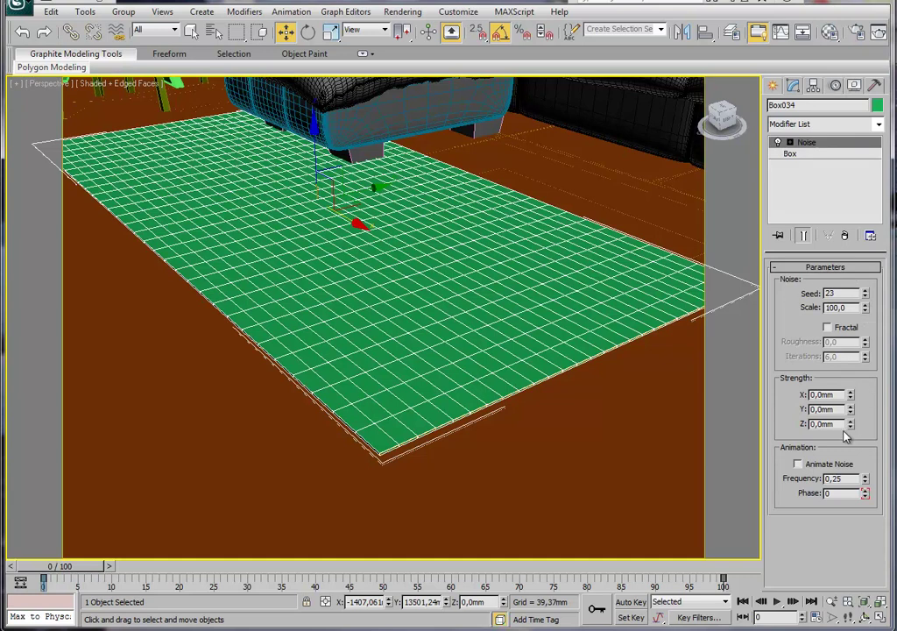
Set the Z noise strength, settling at 9.528 mm after checking from several angles.
mouse_move(849, 426)
mouse_down()
mouse_move(847, 369)
mouse_move(846, 624)
mouse_move(847, 421)
mouse_move(848, 613)
mouse_up()
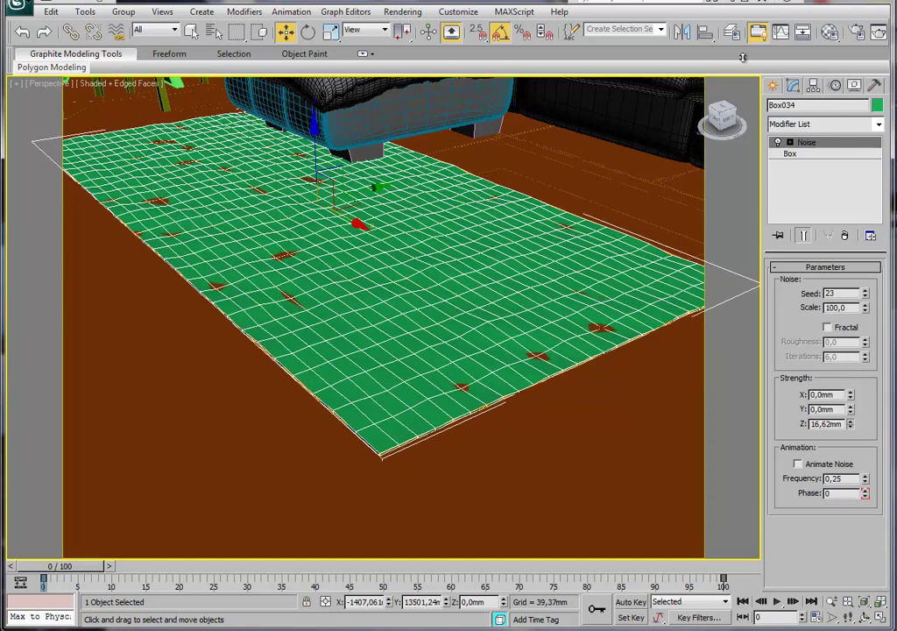
drag(848, 613, 542, 248)
scroll(457, 311, up, 3)
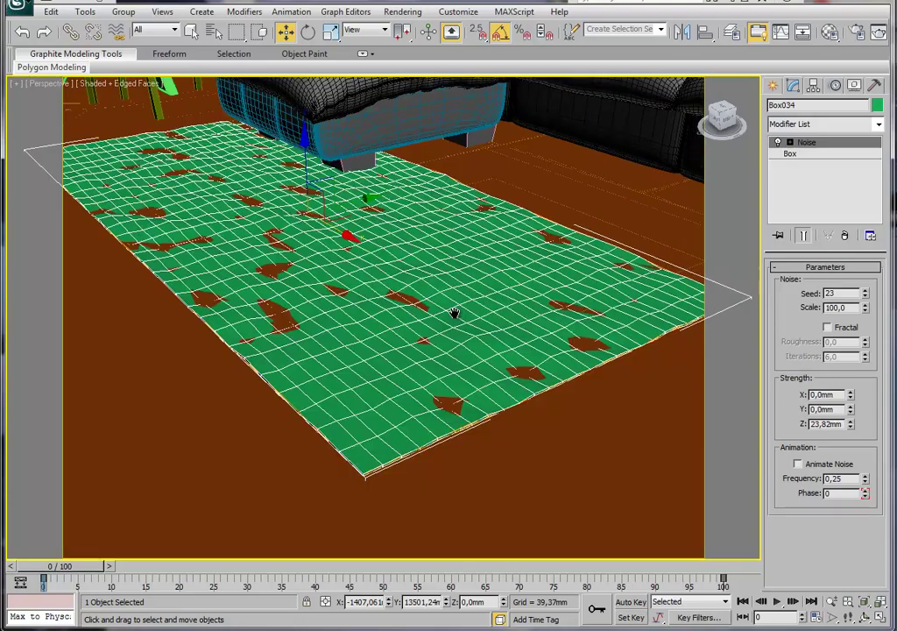
scroll(457, 313, up, 3)
mouse_move(457, 312)
alt+middle_down()
mouse_move(438, 260)
mouse_move(471, 248)
mouse_move(450, 248)
mouse_move(562, 261)
alt+middle_up()
mouse_move(577, 319)
alt+middle_down()
mouse_move(481, 293)
mouse_move(792, 362)
alt+middle_up()
mouse_move(851, 425)
mouse_down()
mouse_move(855, 477)
mouse_move(853, 464)
mouse_up()
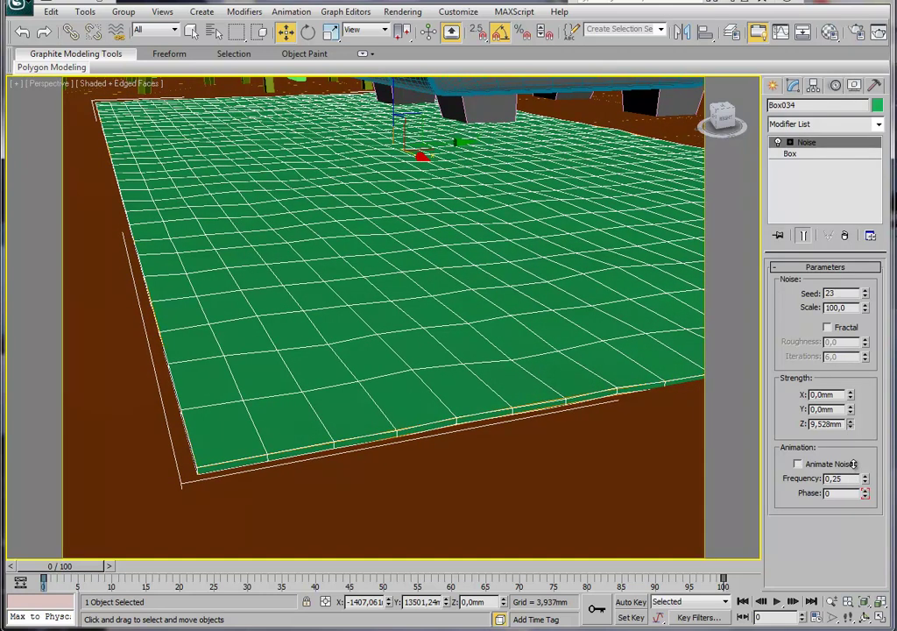
Set the Y noise strength to 13.478 mm and X to 19 mm.
drag(850, 412, 851, 382)
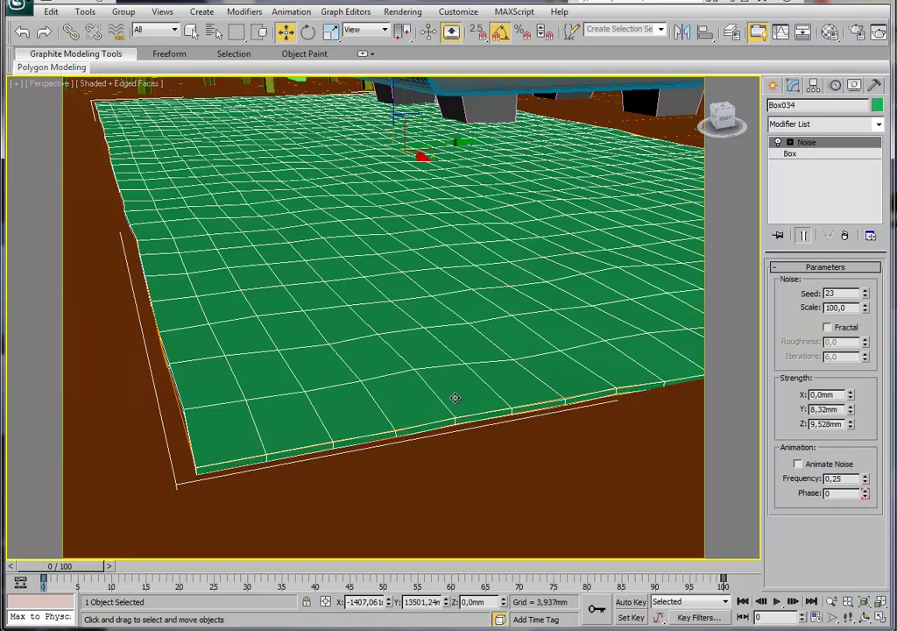
scroll(454, 401, up, 2)
scroll(481, 411, up, 2)
scroll(482, 451, up, 2)
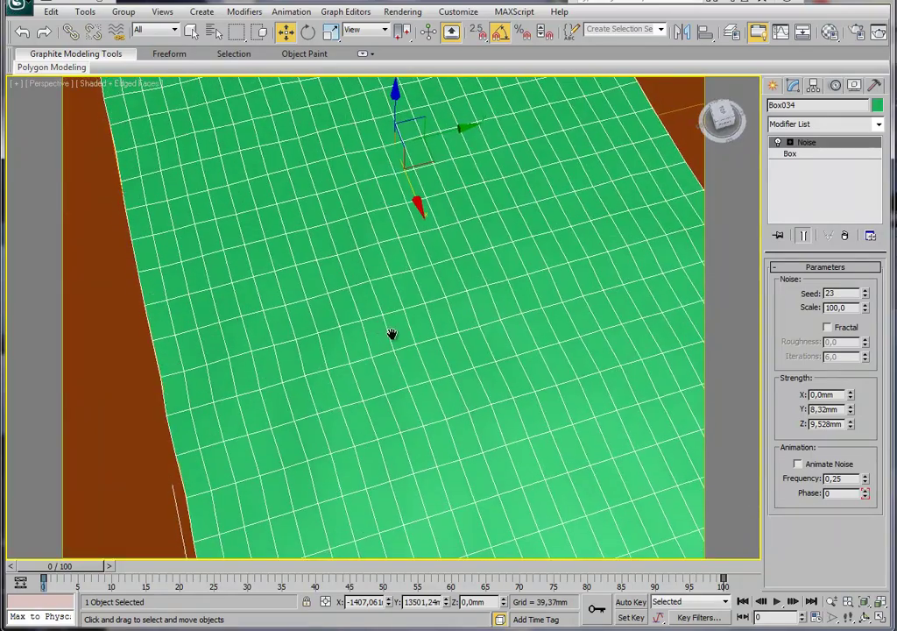
scroll(383, 339, down, 2)
scroll(411, 344, down, 1)
scroll(388, 314, down, 2)
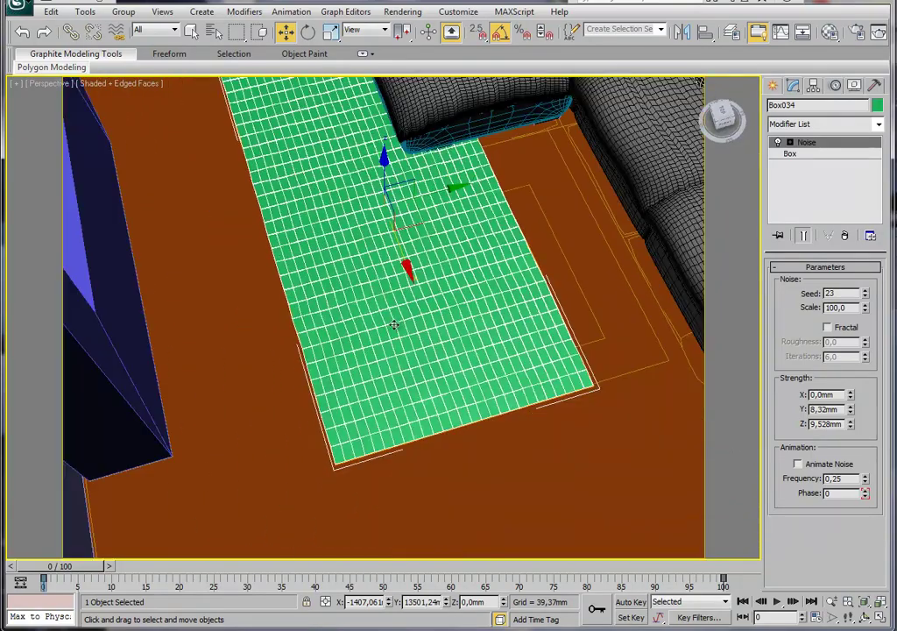
middle_drag(394, 323, 393, 387)
drag(851, 410, 826, 355)
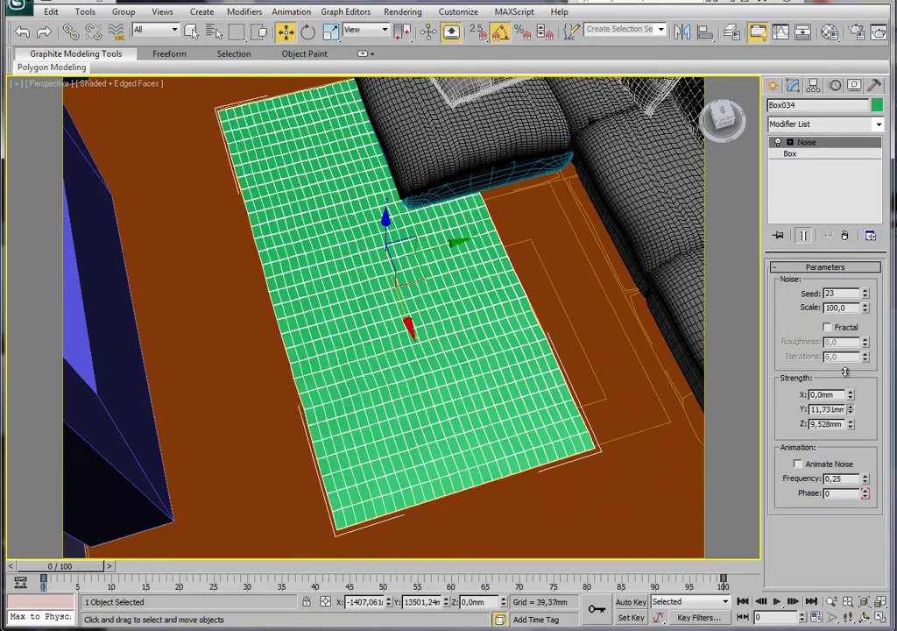
drag(850, 396, 850, 377)
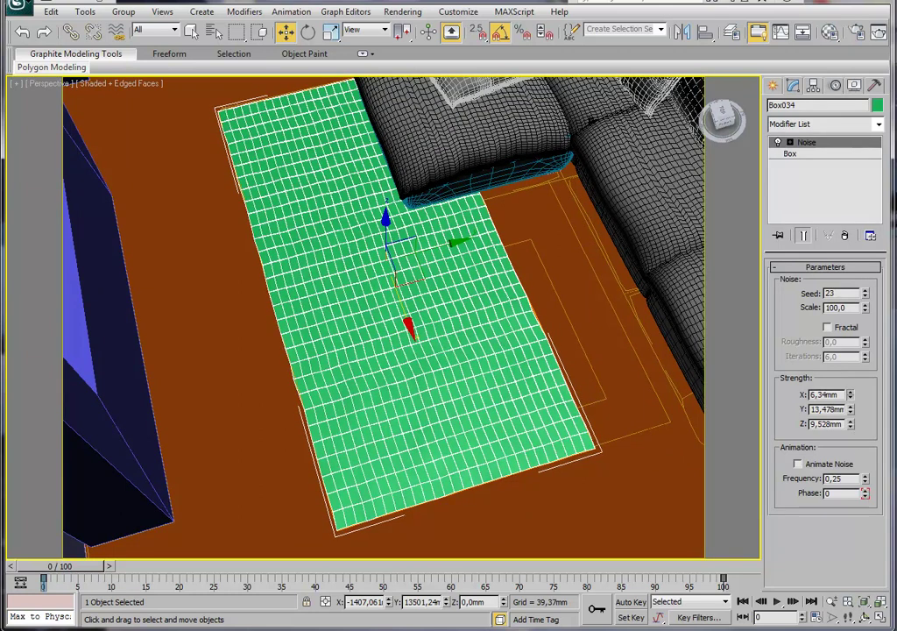
mouse_move(669, 27)
mouse_down()
mouse_move(819, 204)
mouse_move(824, 30)
mouse_move(806, 567)
mouse_up()
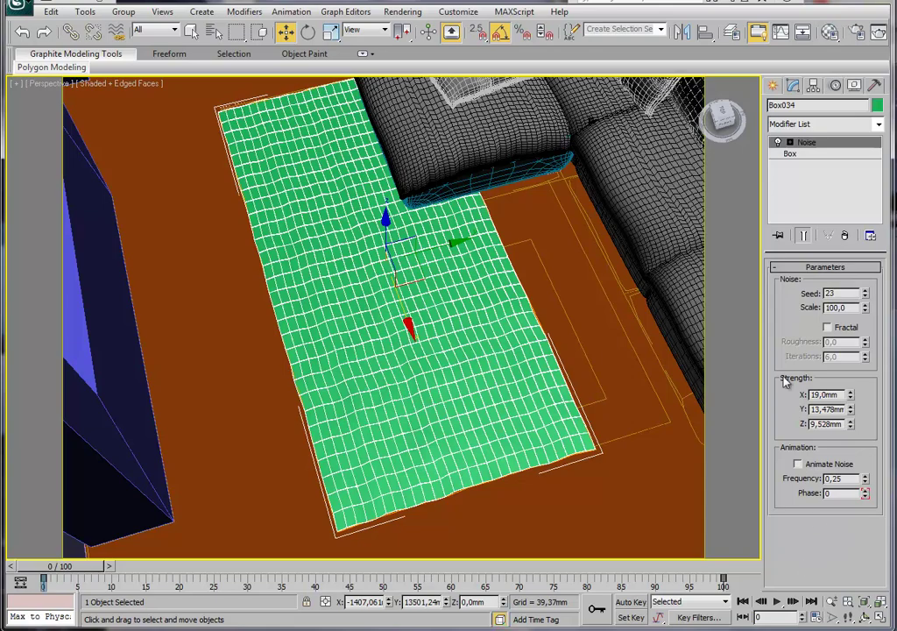
mouse_move(497, 356)
alt+middle_down()
mouse_move(511, 327)
mouse_move(483, 324)
mouse_move(471, 288)
mouse_move(459, 366)
alt+middle_up()
Reselect the rug and frame it with the sofa and table in wireframe view.
key(F3)
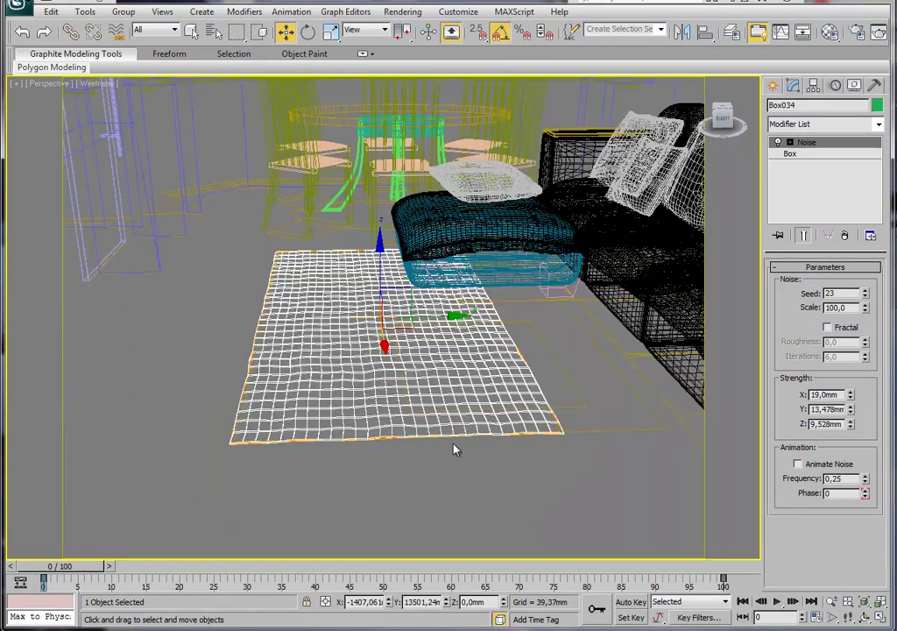
click(453, 444)
key(F3)
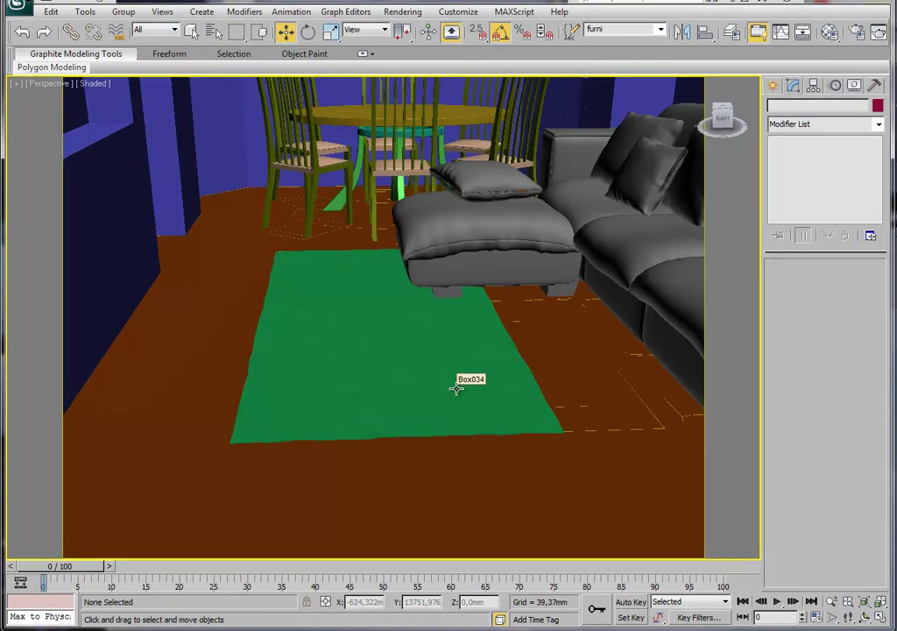
mouse_move(461, 379)
alt+middle_down()
mouse_move(455, 409)
mouse_move(432, 371)
mouse_move(430, 391)
mouse_move(456, 378)
mouse_move(434, 405)
alt+middle_up()
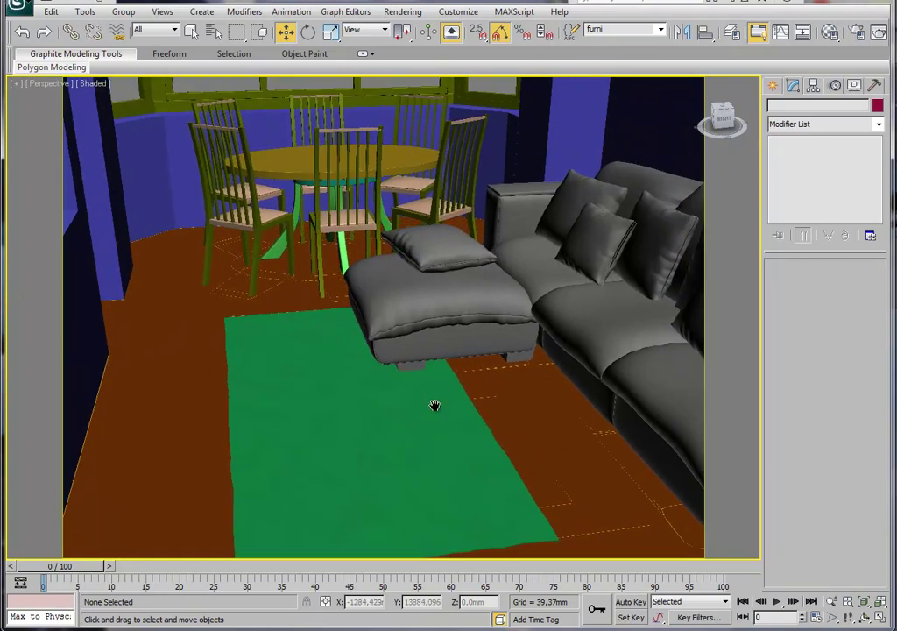
click(455, 394)
key(F3)
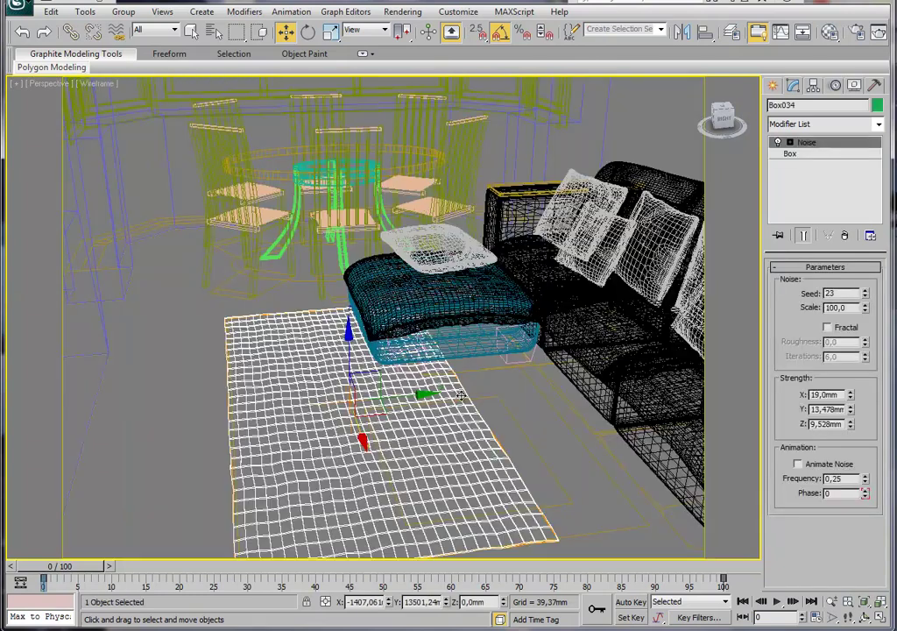
middle_drag(545, 392, 416, 337)
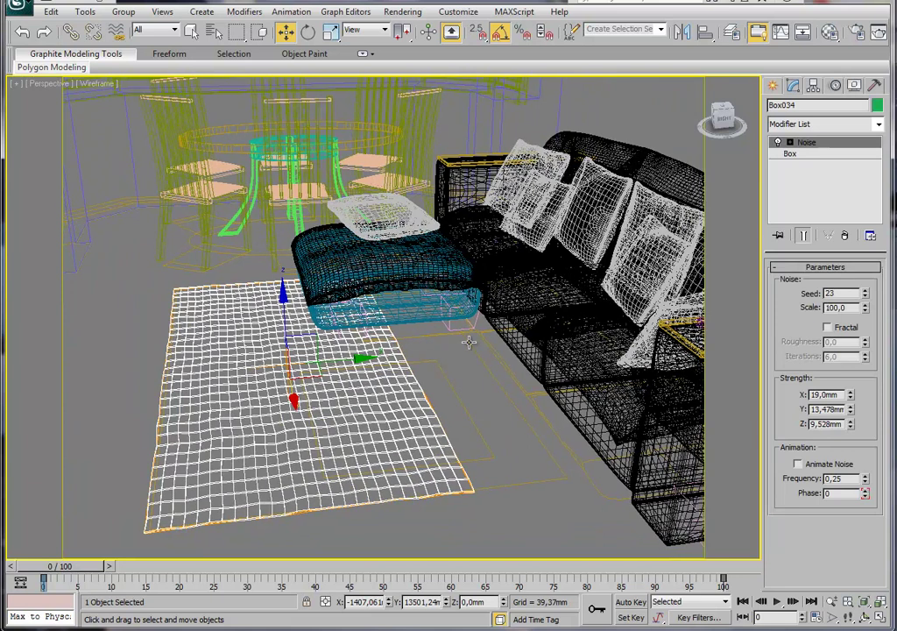
Set the rug's base Box length to 1581.96 mm.
key(r)
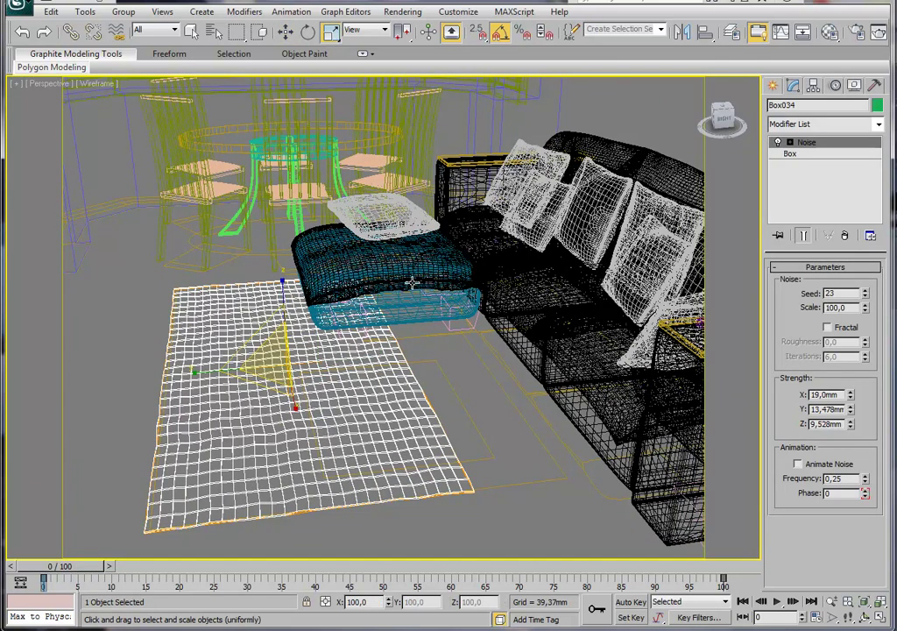
key(F3)
key(r)
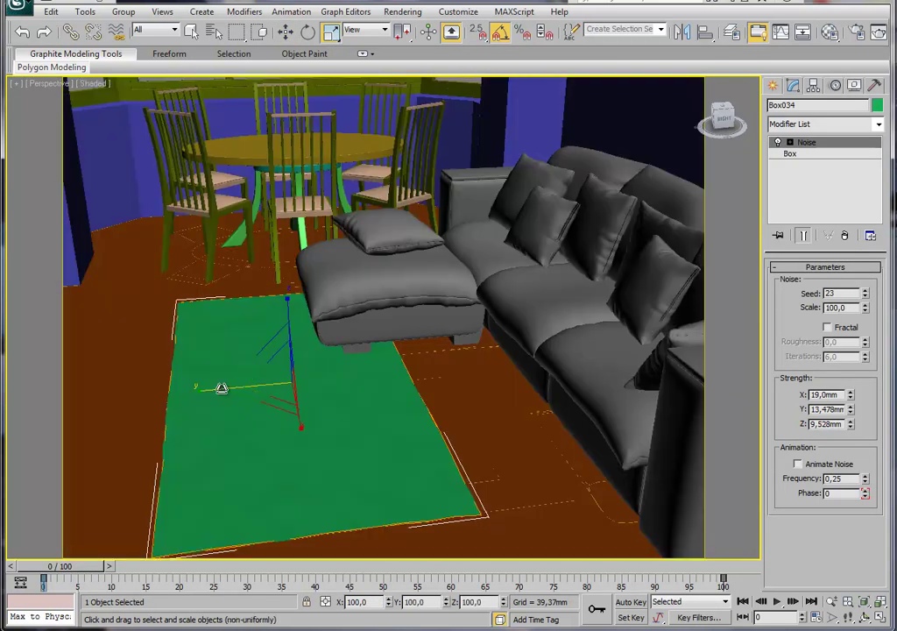
key(r)
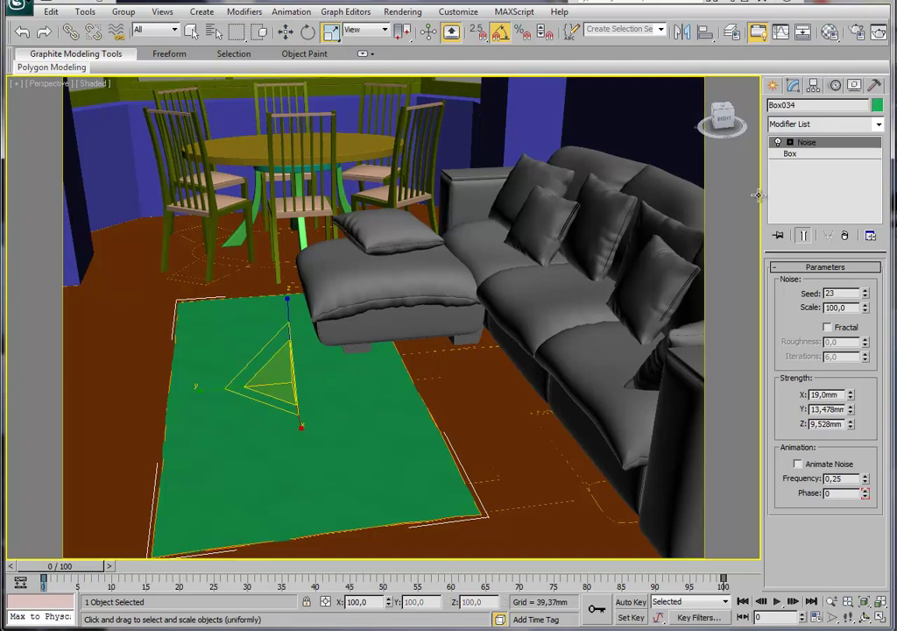
click(791, 153)
drag(869, 285, 870, 263)
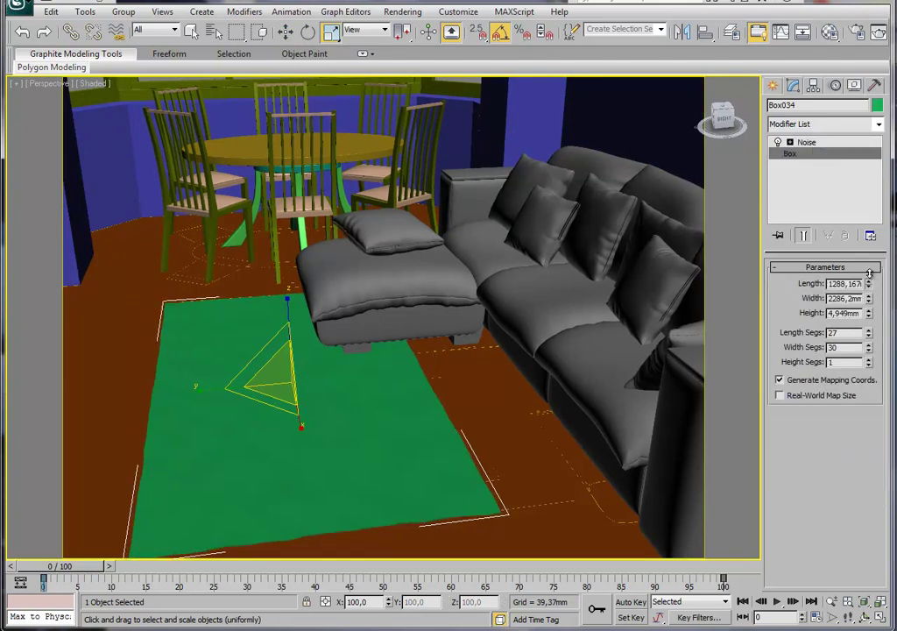
key(r)
key(r)
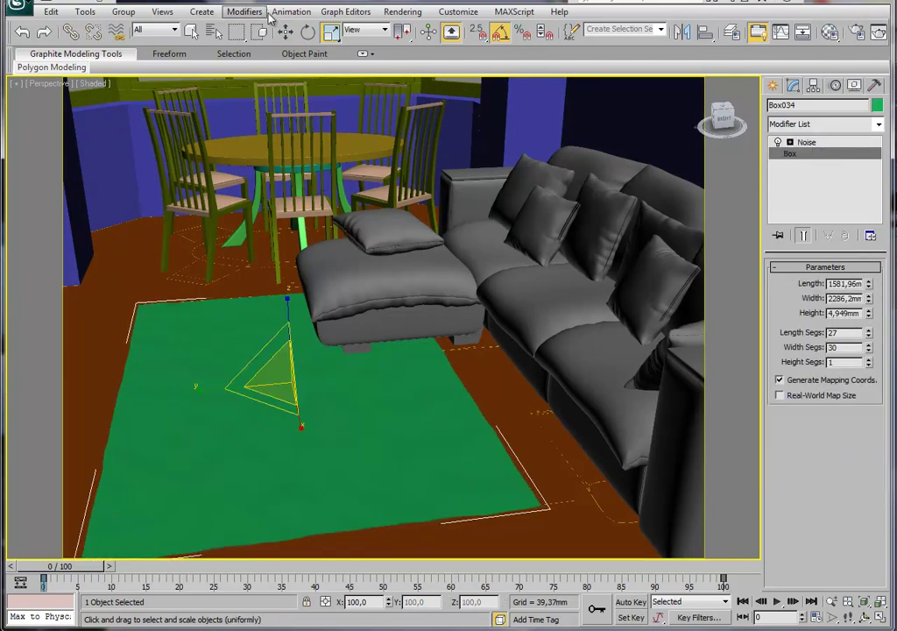
Slide the rug along Y toward the sofa and return to its Noise modifier.
key(w)
drag(351, 377, 393, 375)
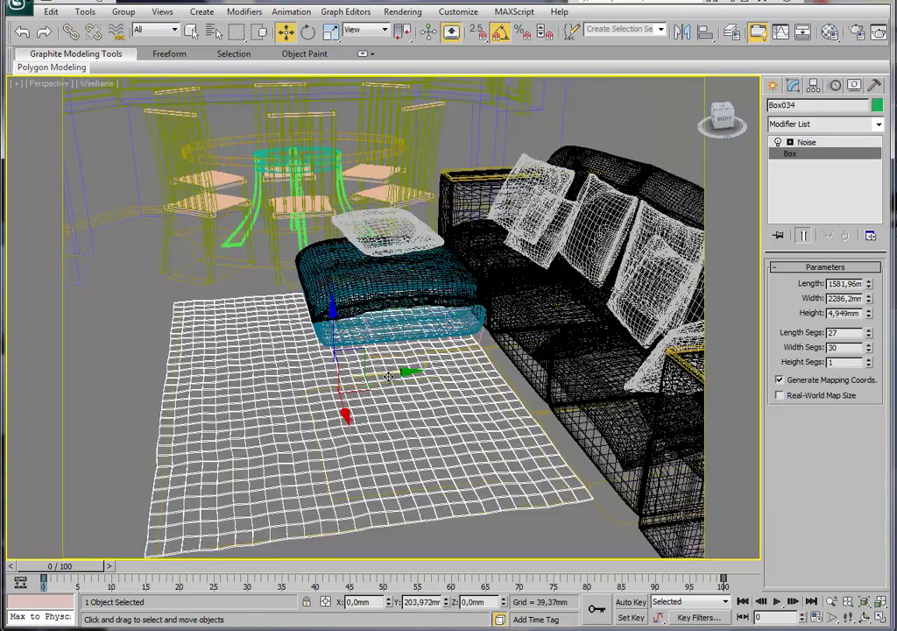
drag(393, 375, 416, 306)
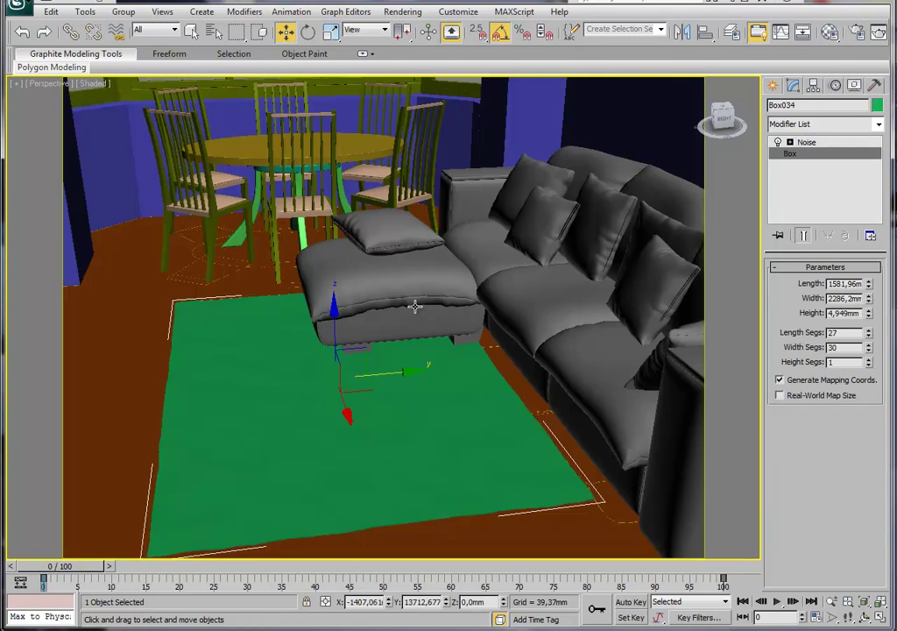
click(815, 143)
mouse_move(492, 335)
middle_down()
mouse_move(517, 304)
mouse_move(543, 302)
middle_up()
scroll(543, 303, down, 3)
scroll(517, 344, down, 3)
scroll(517, 352, down, 2)
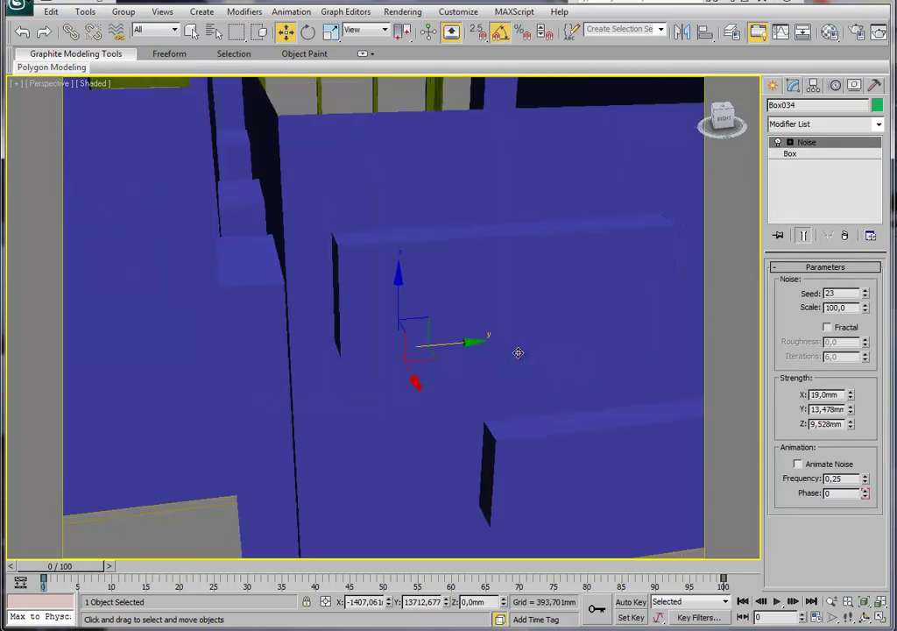
scroll(514, 354, down, 3)
mouse_move(498, 389)
alt+middle_down()
mouse_move(403, 311)
mouse_move(701, 407)
alt+middle_up()
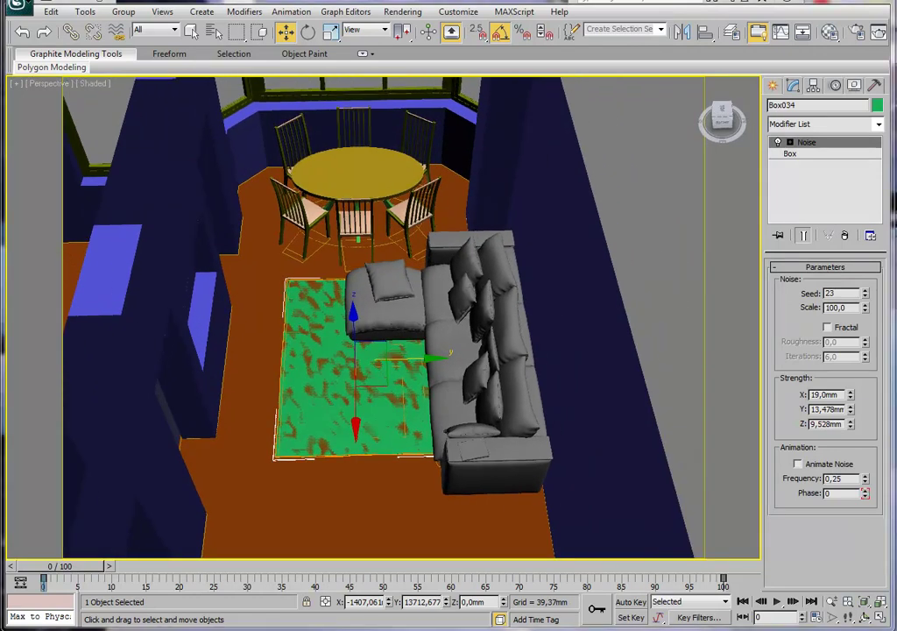
mouse_move(423, 204)
alt+middle_down()
mouse_move(383, 193)
mouse_move(441, 235)
mouse_move(351, 210)
mouse_move(481, 302)
mouse_move(470, 308)
mouse_move(491, 270)
mouse_move(468, 277)
mouse_move(490, 262)
mouse_move(478, 266)
mouse_move(479, 256)
mouse_move(448, 272)
mouse_move(420, 254)
mouse_move(457, 273)
mouse_move(453, 243)
mouse_move(493, 274)
mouse_move(449, 280)
mouse_move(418, 300)
mouse_move(471, 282)
mouse_move(406, 287)
mouse_move(294, 237)
mouse_move(227, 313)
mouse_move(352, 305)
mouse_move(176, 310)
mouse_move(101, 357)
alt+middle_up()
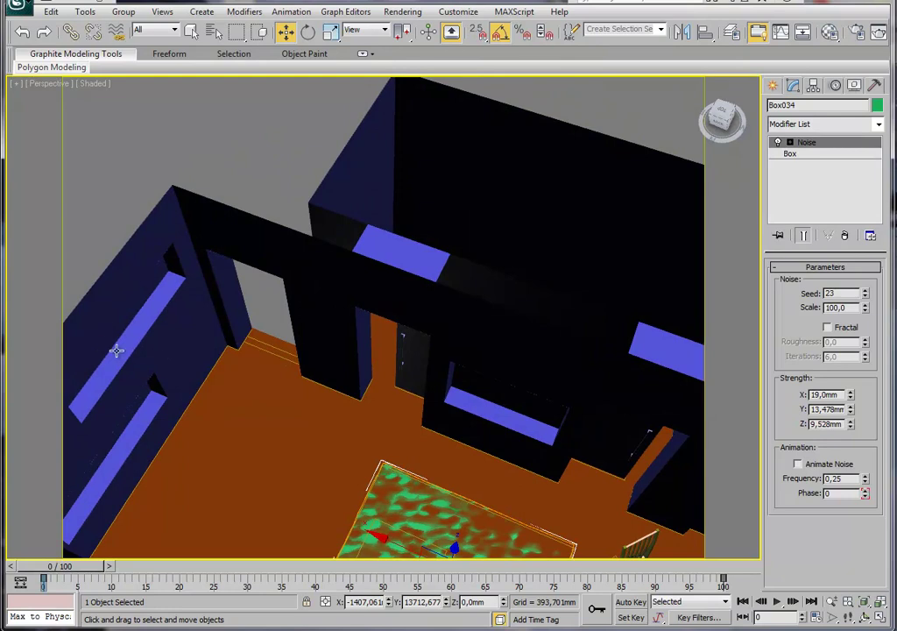
mouse_move(141, 412)
alt+middle_down()
mouse_move(403, 371)
mouse_move(393, 412)
mouse_move(484, 412)
mouse_move(430, 468)
alt+middle_up()
mouse_move(517, 417)
alt+middle_down()
mouse_move(547, 369)
mouse_move(581, 362)
mouse_move(609, 332)
mouse_move(541, 309)
mouse_move(503, 337)
mouse_move(383, 304)
mouse_move(477, 340)
mouse_move(501, 313)
alt+middle_up()
mouse_move(467, 357)
alt+middle_down()
mouse_move(436, 218)
mouse_move(443, 339)
mouse_move(465, 357)
mouse_move(487, 261)
mouse_move(478, 284)
mouse_move(509, 284)
alt+middle_up()
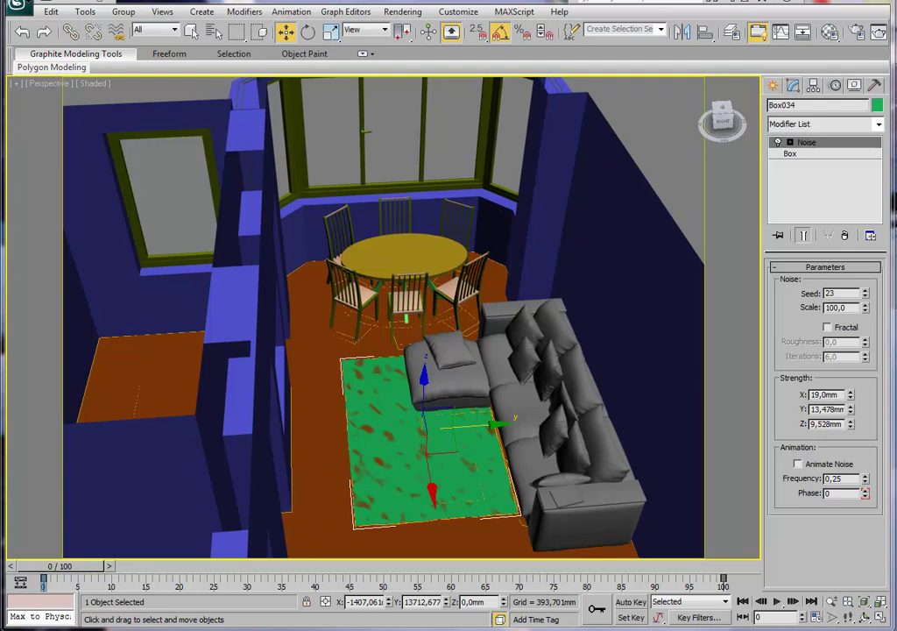
mouse_move(495, 239)
alt+middle_down()
mouse_move(466, 272)
mouse_move(420, 267)
mouse_move(401, 326)
mouse_move(360, 340)
mouse_move(447, 285)
alt+middle_up()
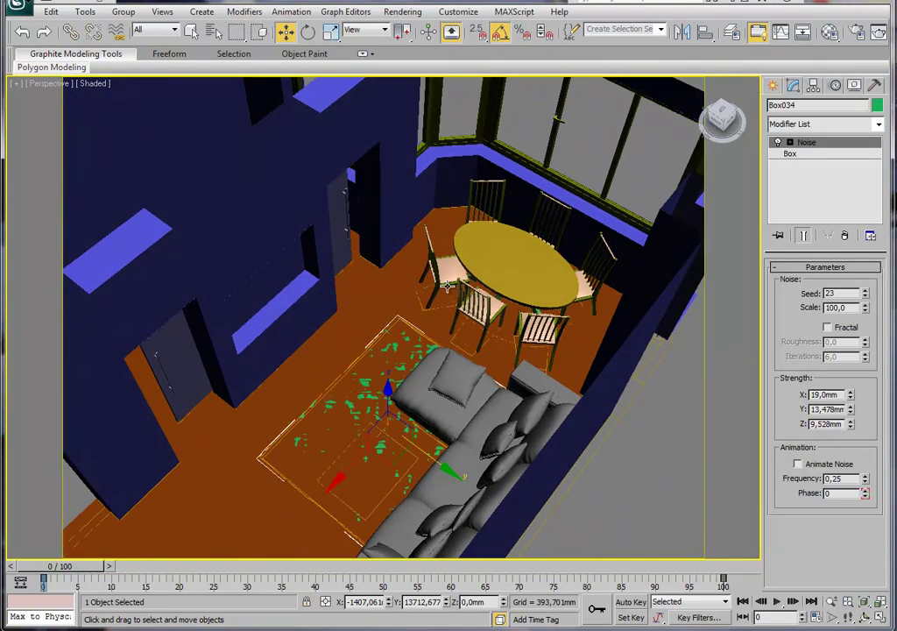
mouse_move(364, 230)
alt+middle_down()
mouse_move(412, 263)
mouse_move(487, 262)
mouse_move(444, 255)
mouse_move(477, 245)
alt+middle_up()
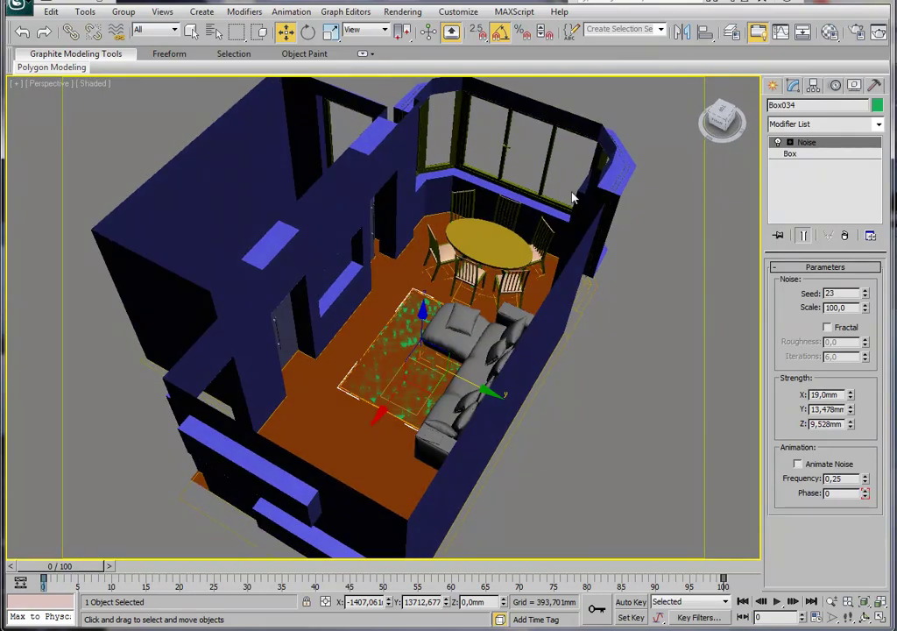